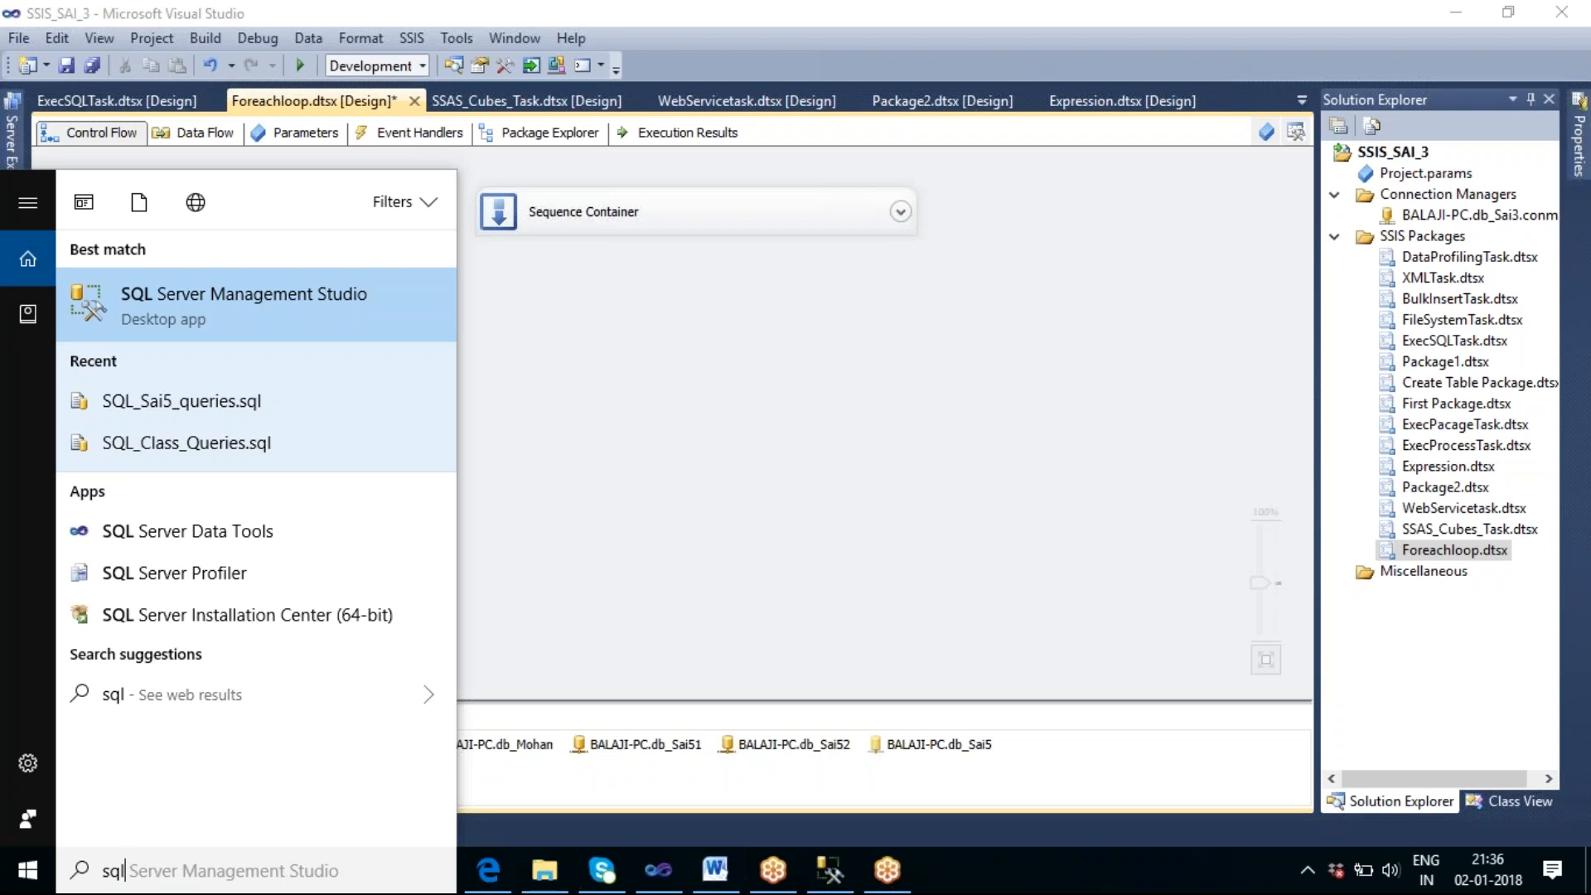
# Step: Launch SQL Server Data Tools and open the recent project SSIS_Sai17
pyautogui.click(199, 537)
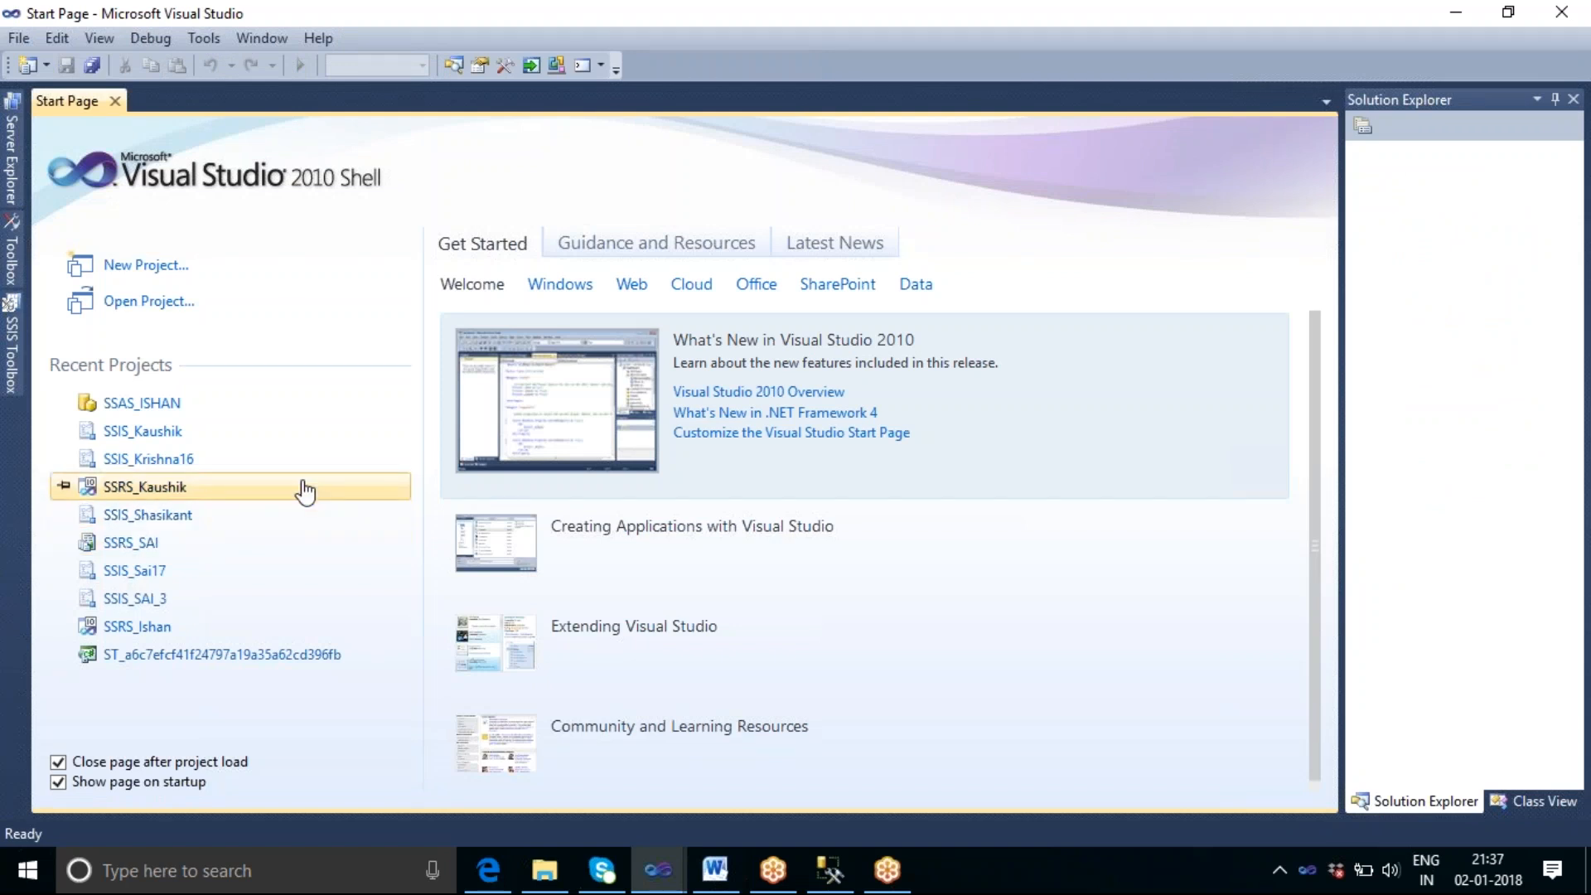
pyautogui.click(152, 582)
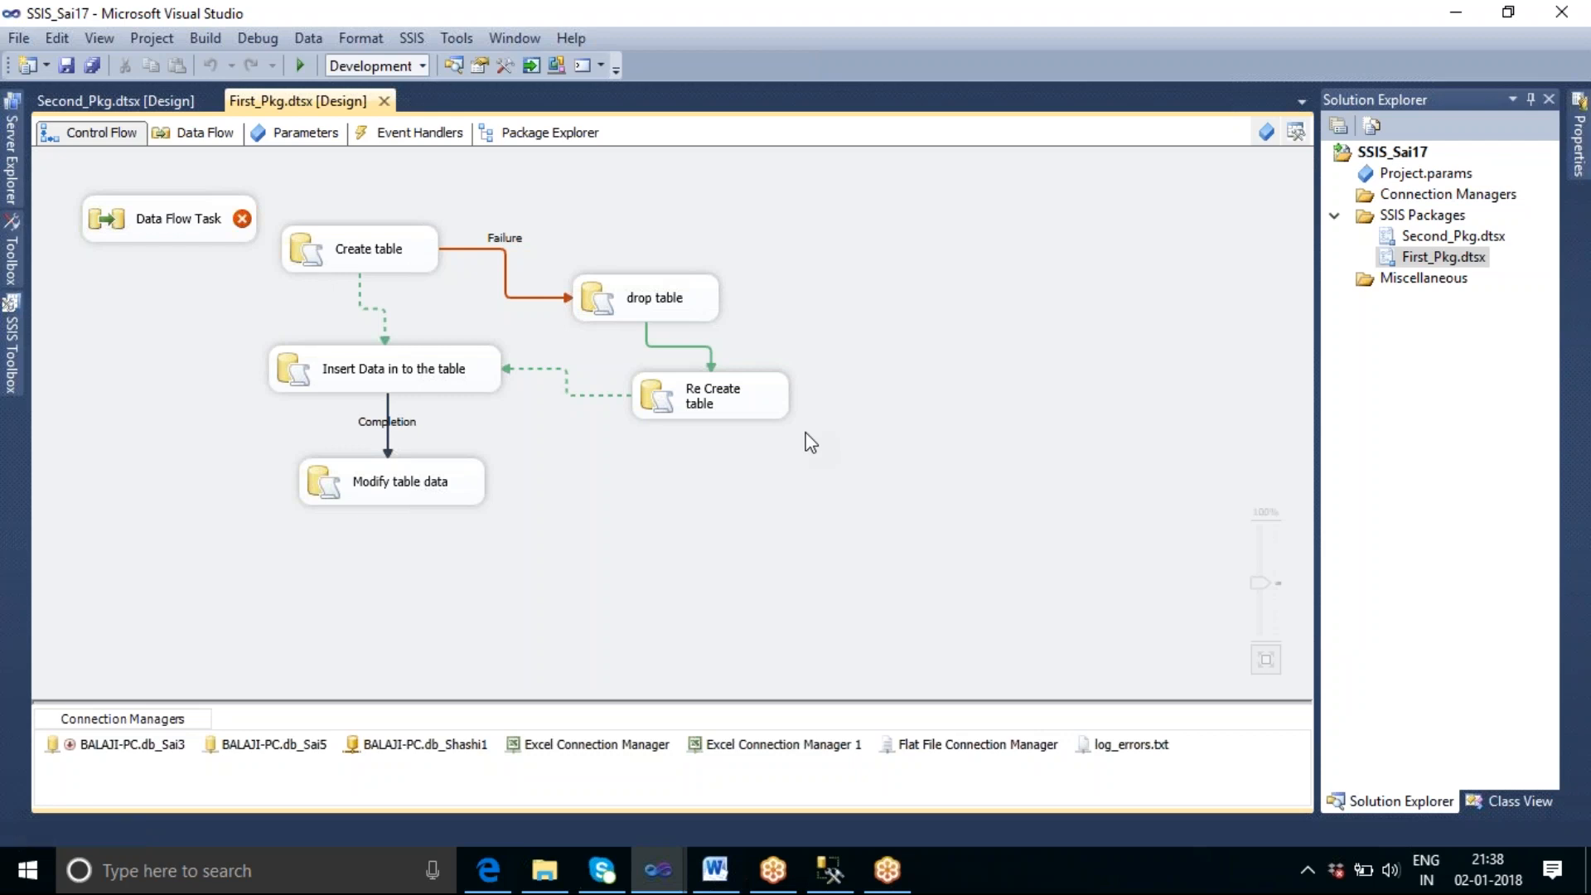
# Step: Delete the Data Flow Task from the control flow of First_Pkg.dtsx
pyautogui.click(236, 239)
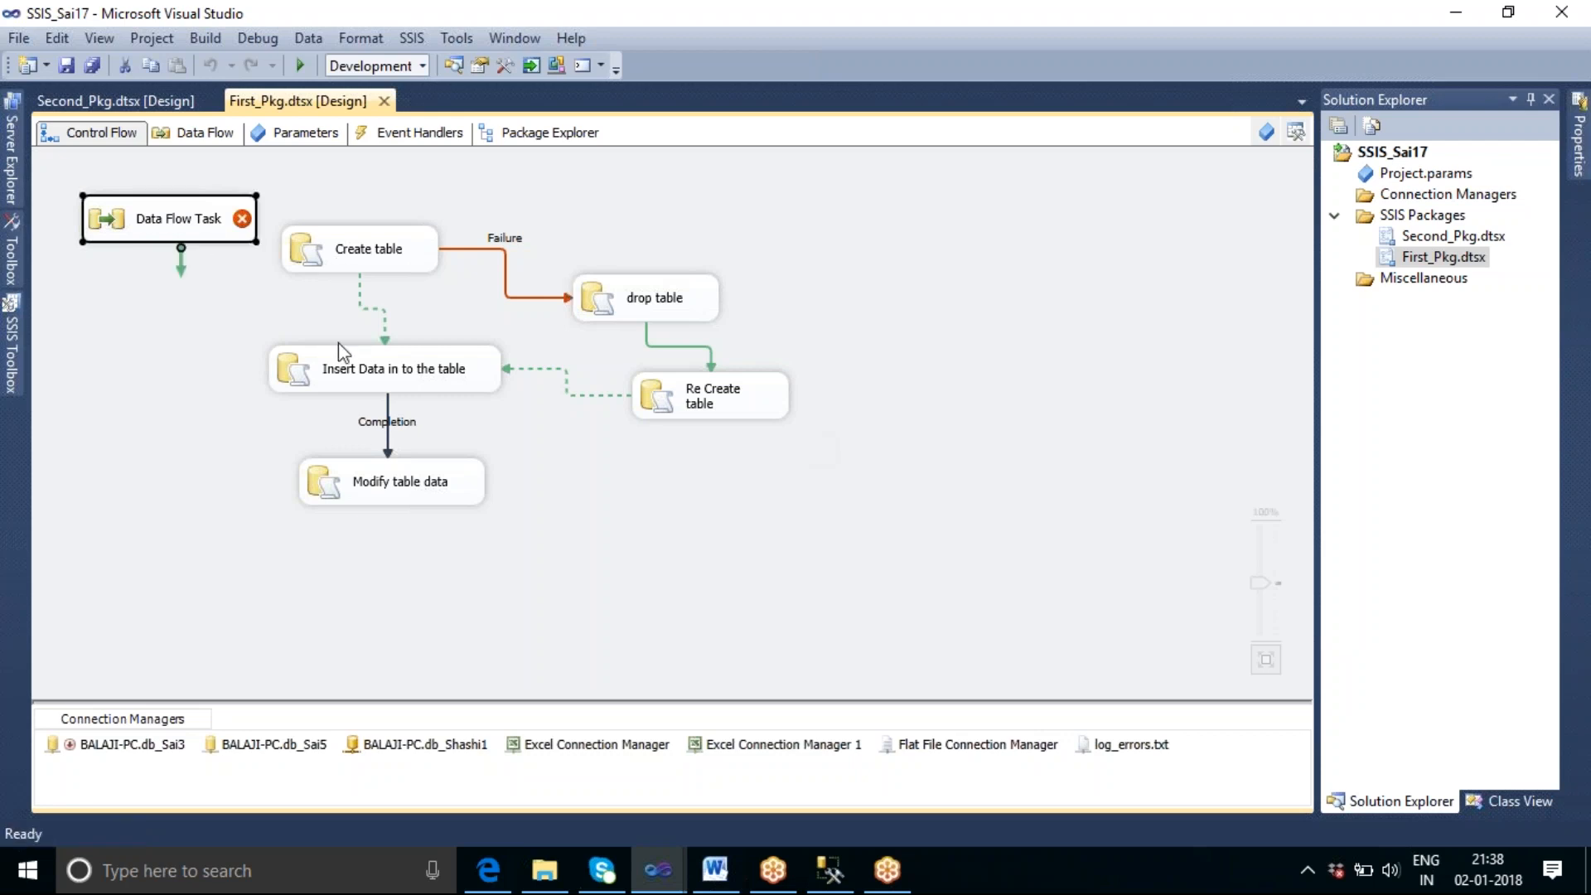
pyautogui.press('Delete')
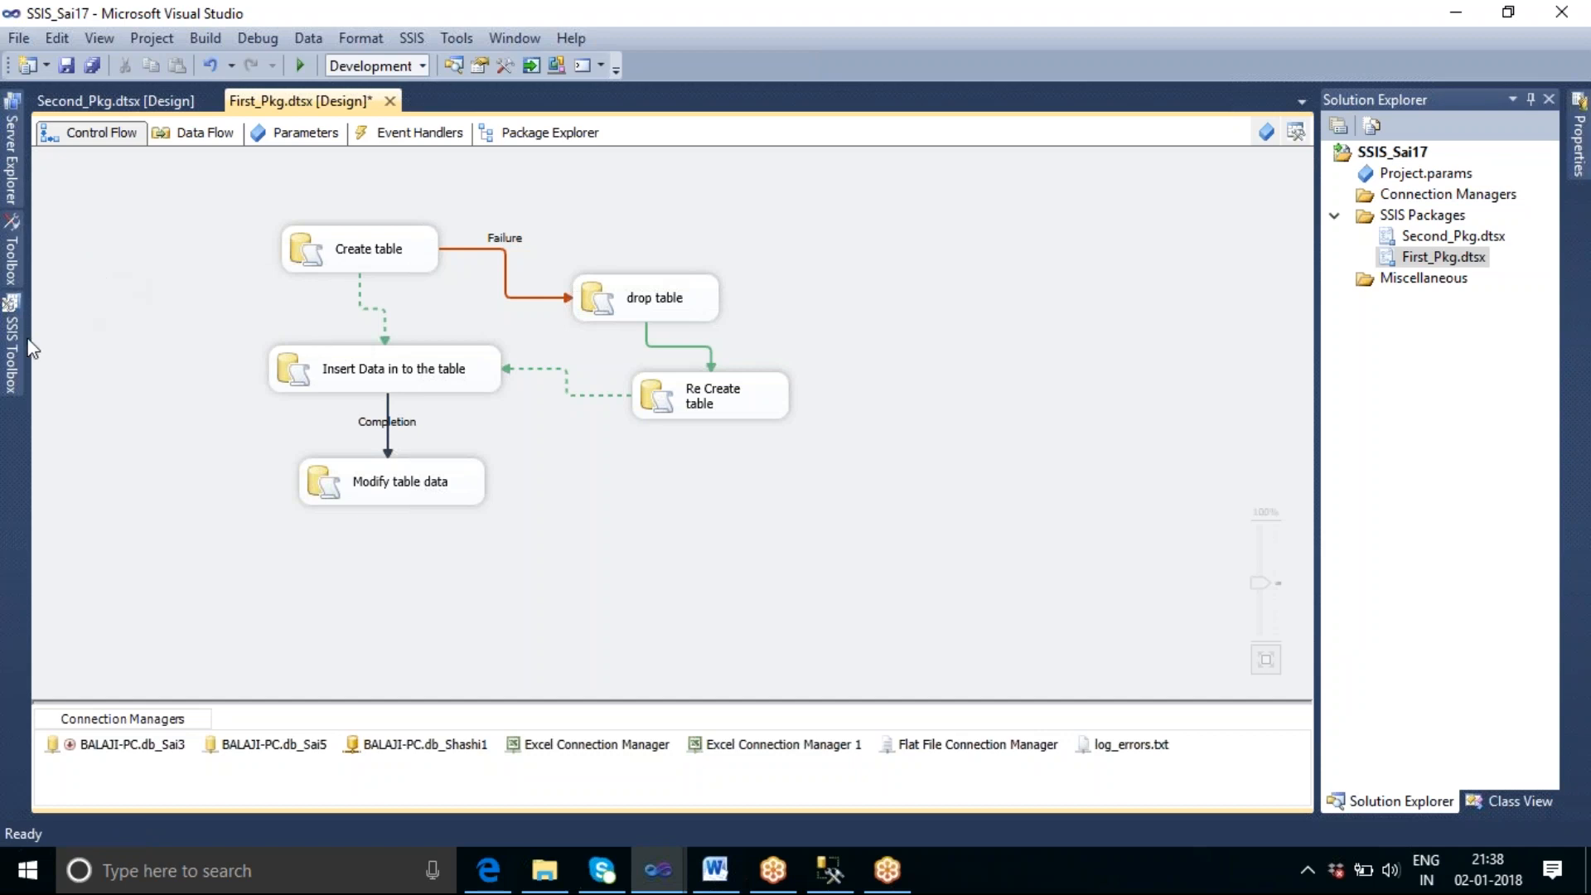
# Step: Add a new SSIS package to the SSIS_Sai17 project
pyautogui.rightClick(1419, 218)
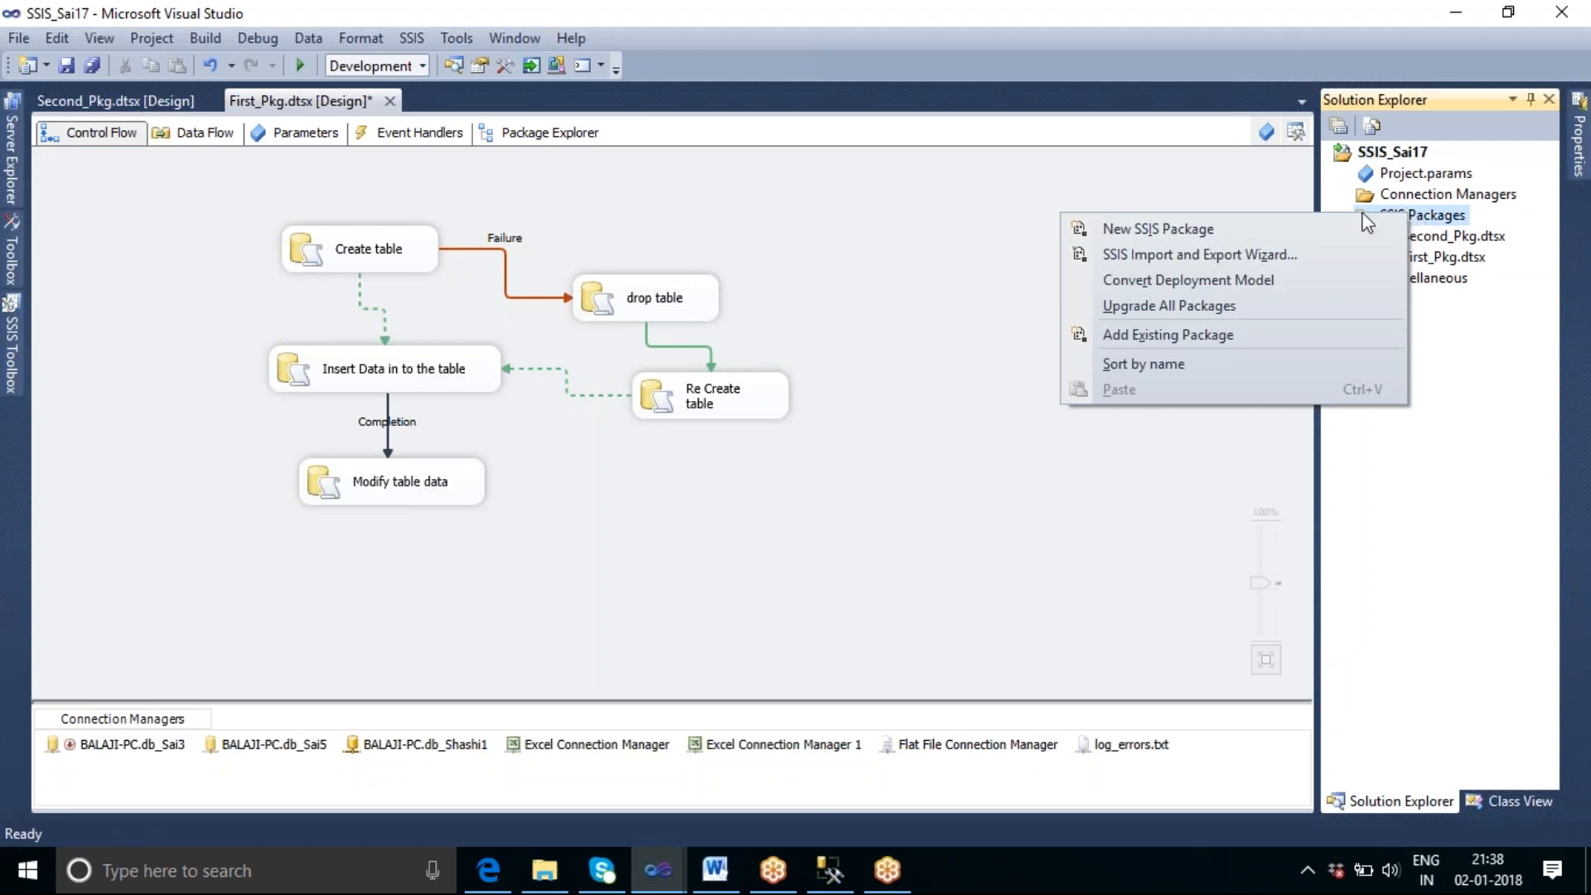
pyautogui.click(1200, 487)
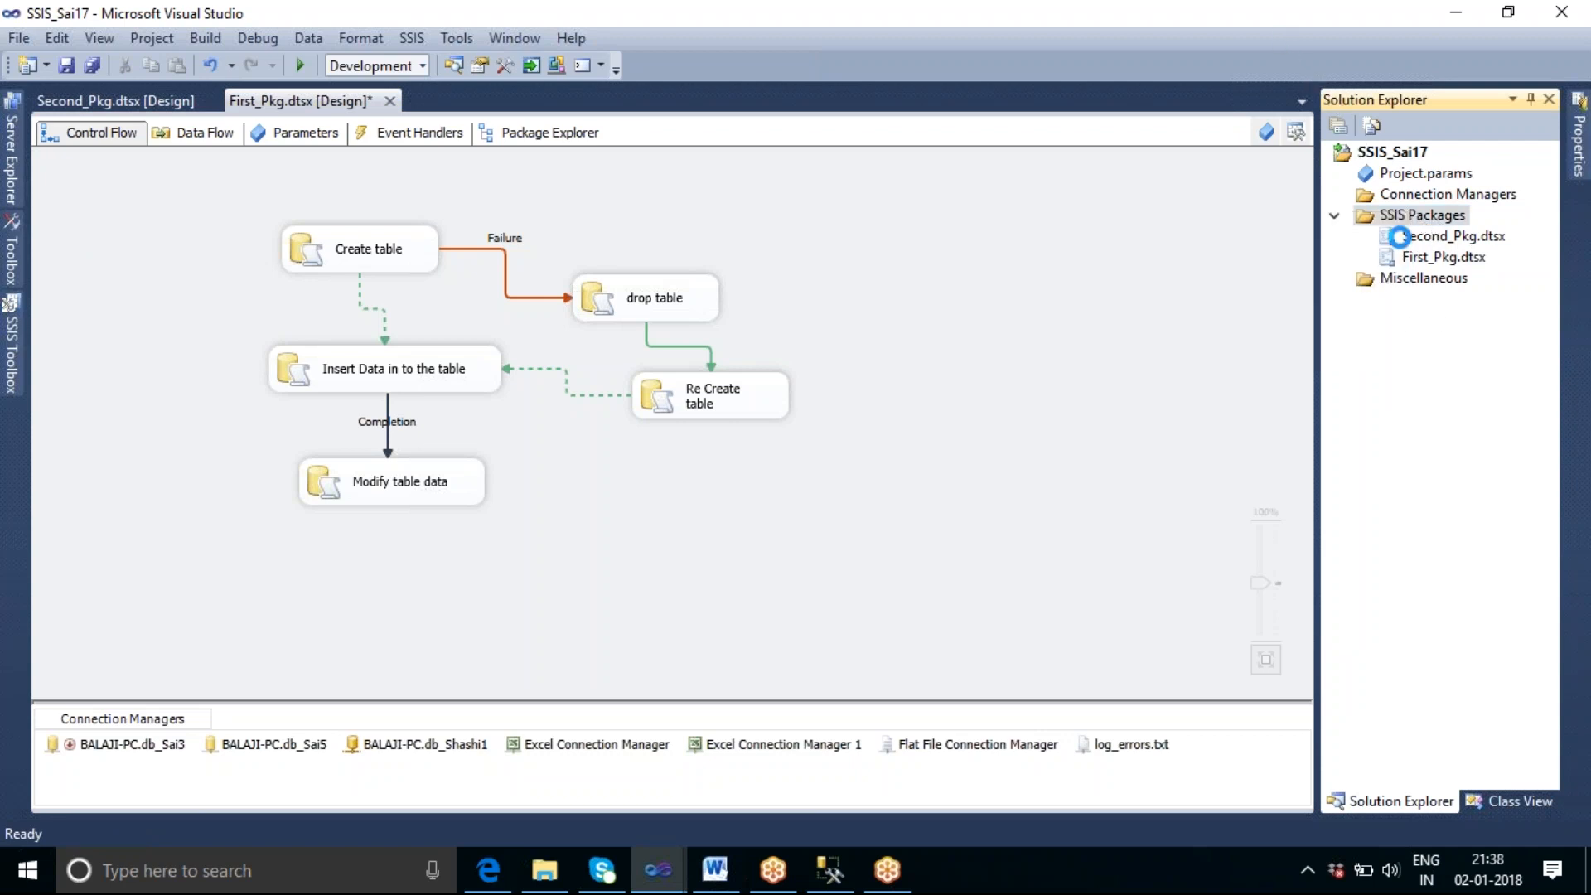
pyautogui.click(1269, 30)
pyautogui.click(1270, 28)
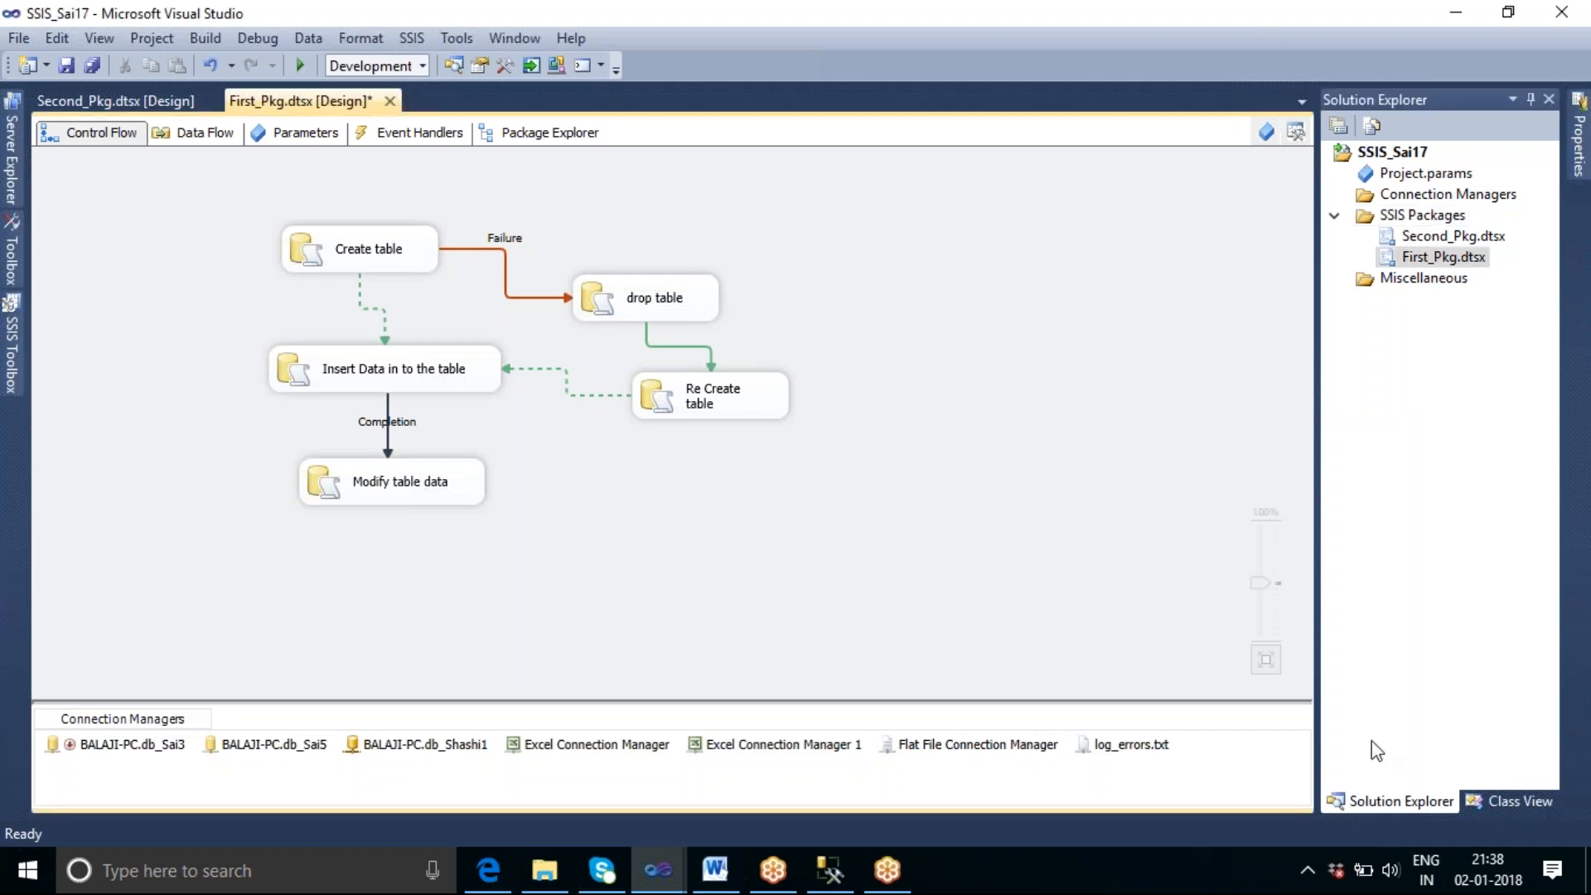
pyautogui.click(1547, 53)
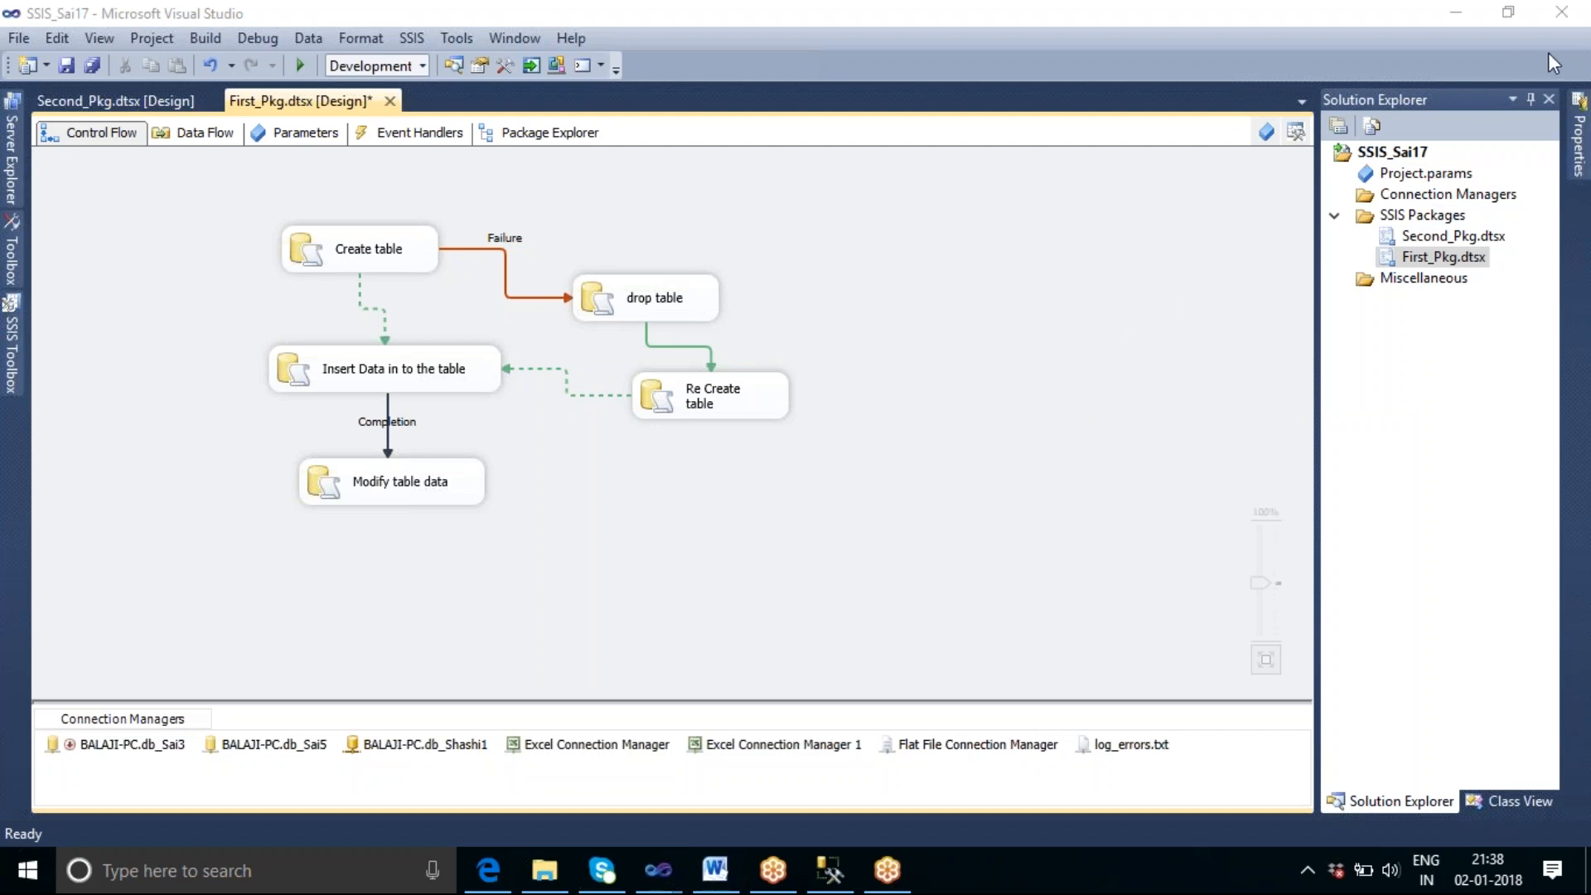
pyautogui.rightClick(1415, 220)
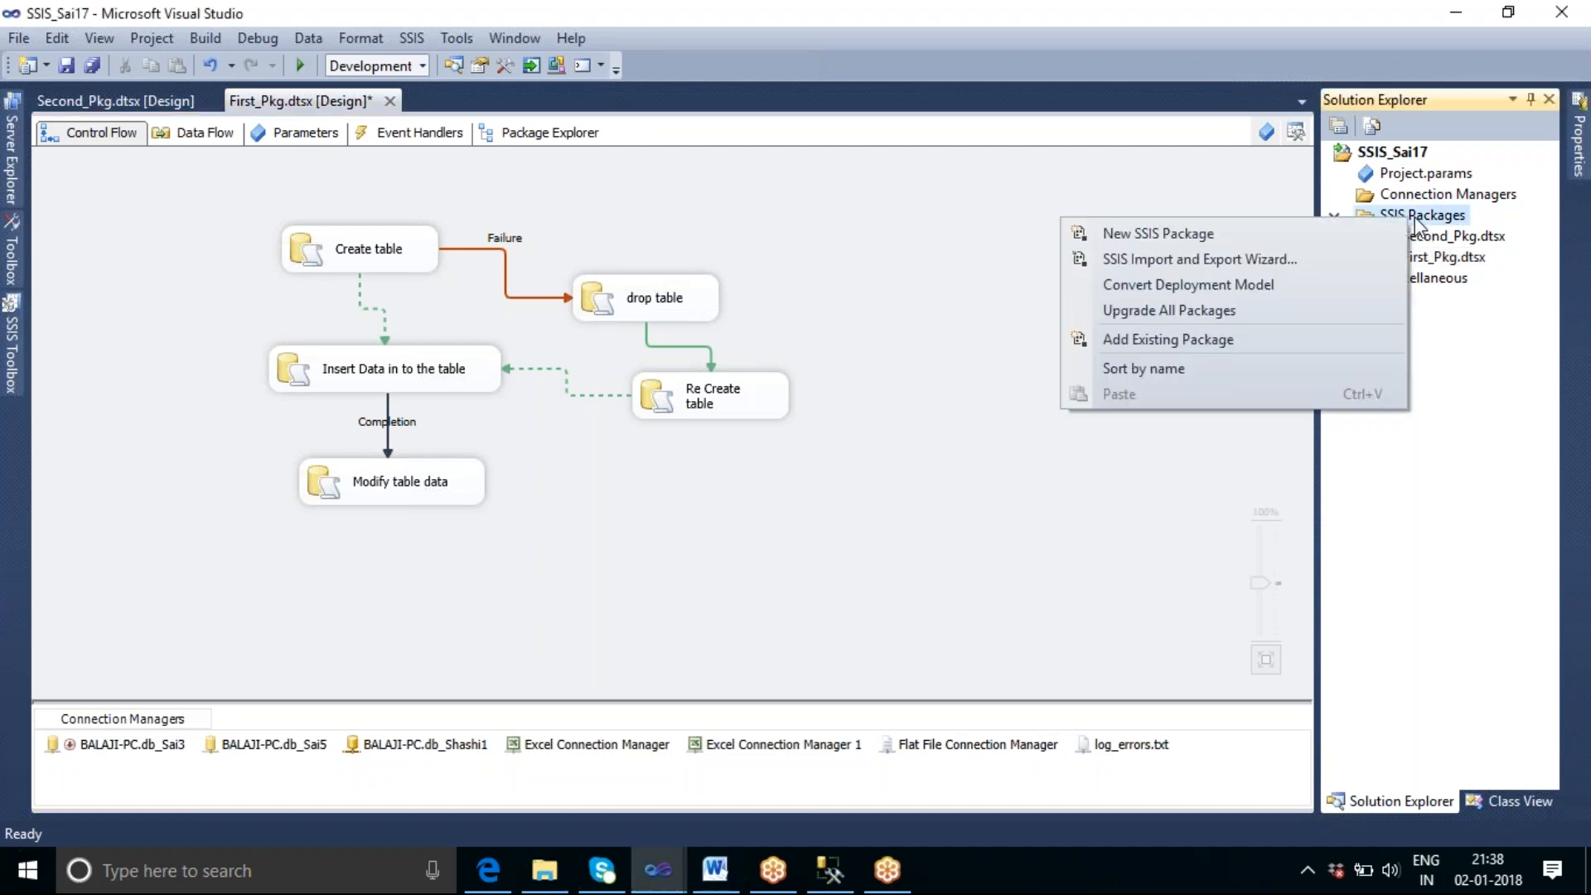
pyautogui.click(1272, 233)
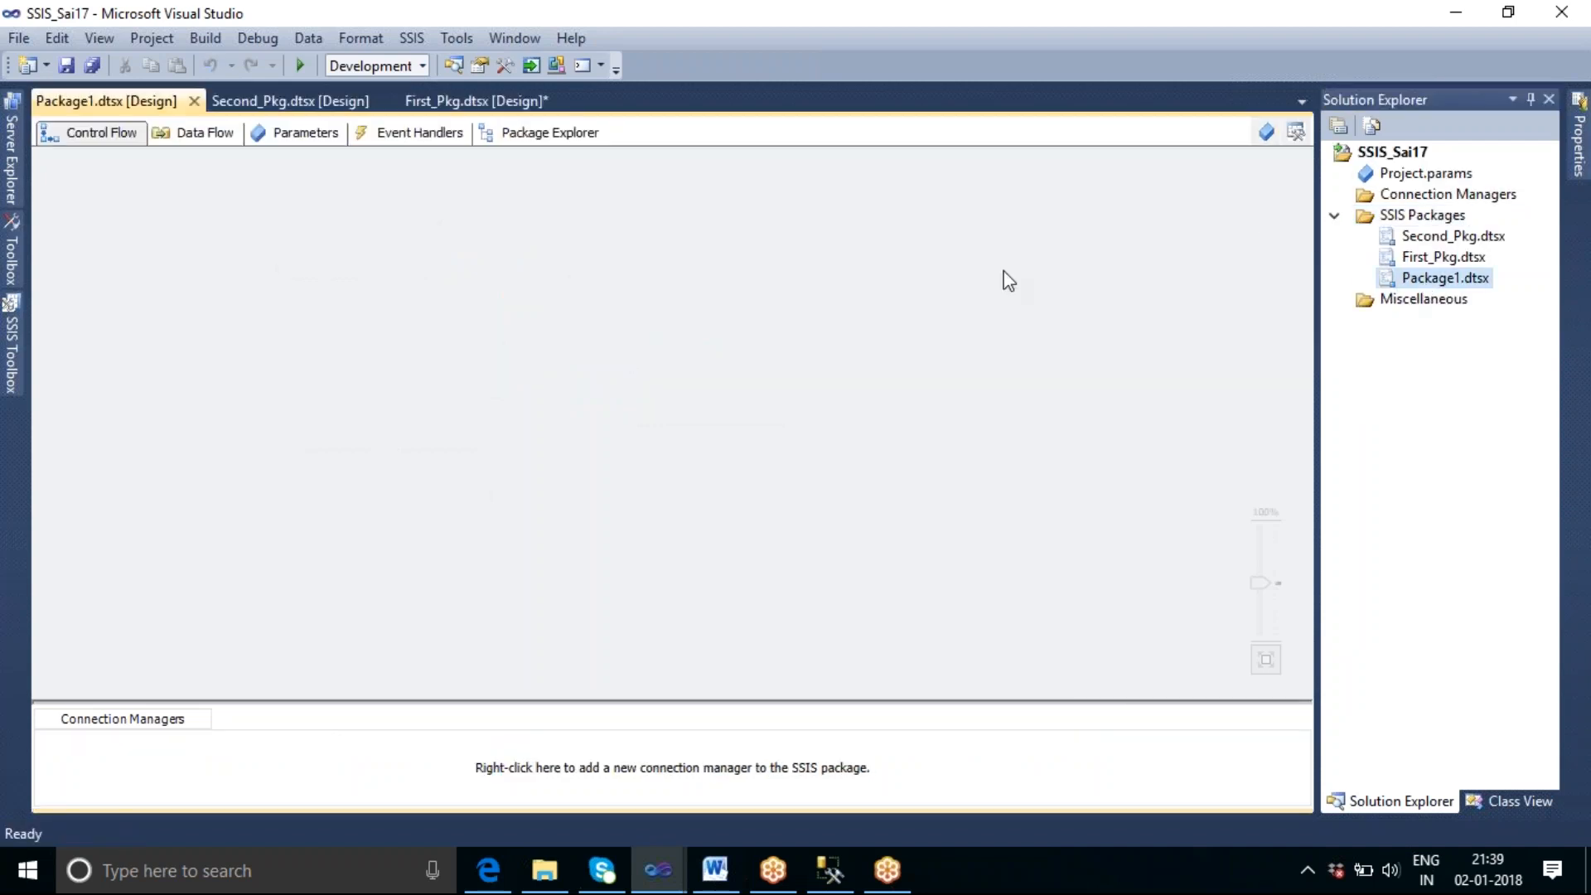
# Step: Rename the new package Package1.dtsx as DataFlowPkg.dtsx
pyautogui.click(12, 336)
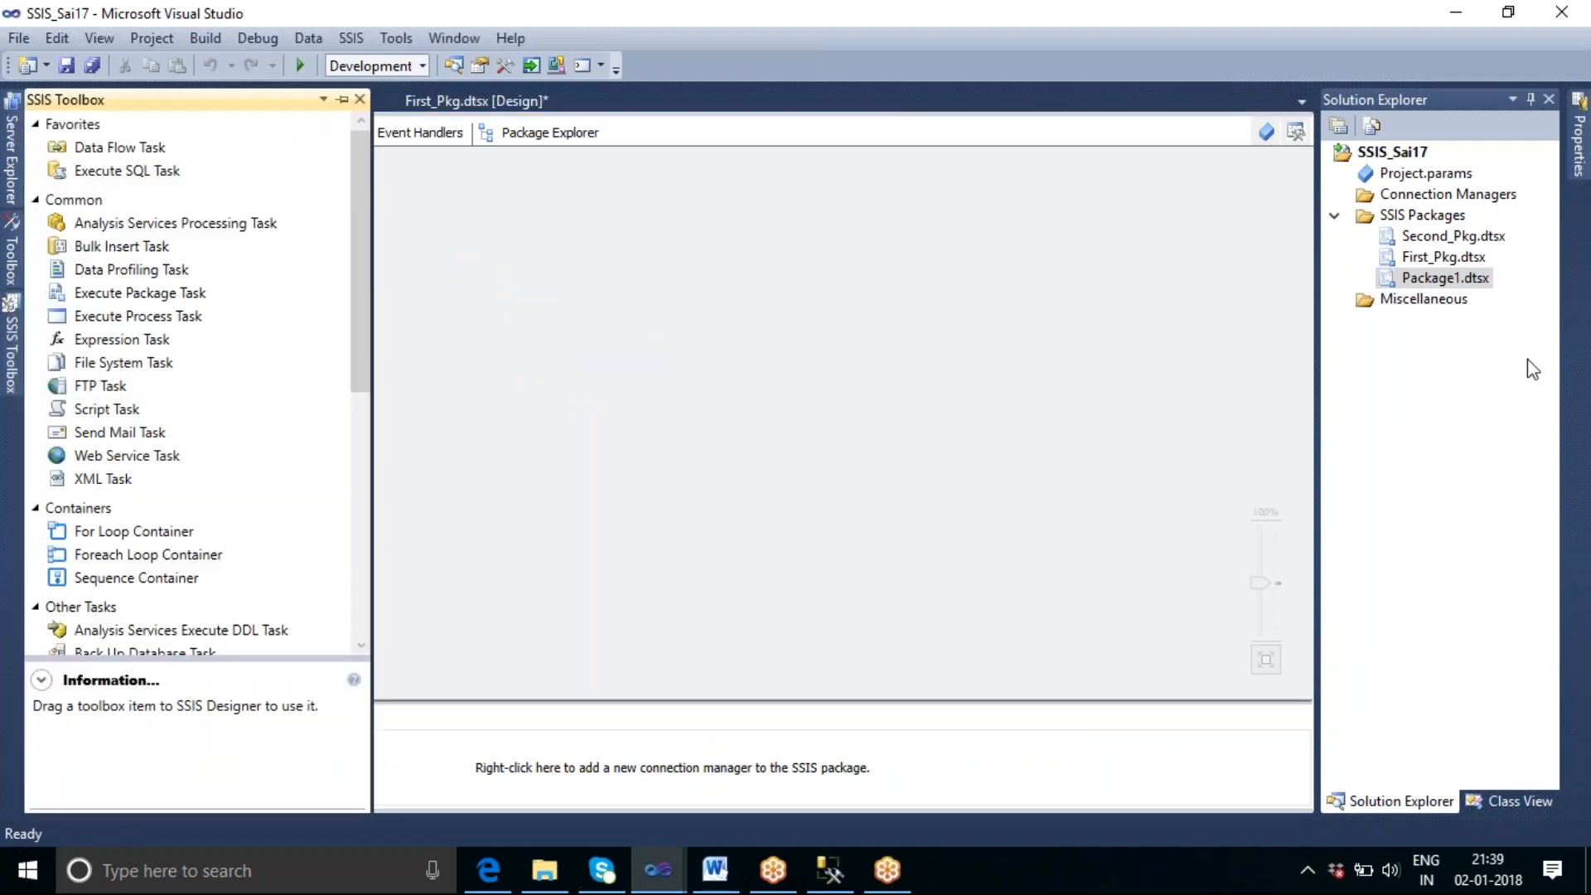
pyautogui.rightClick(1423, 277)
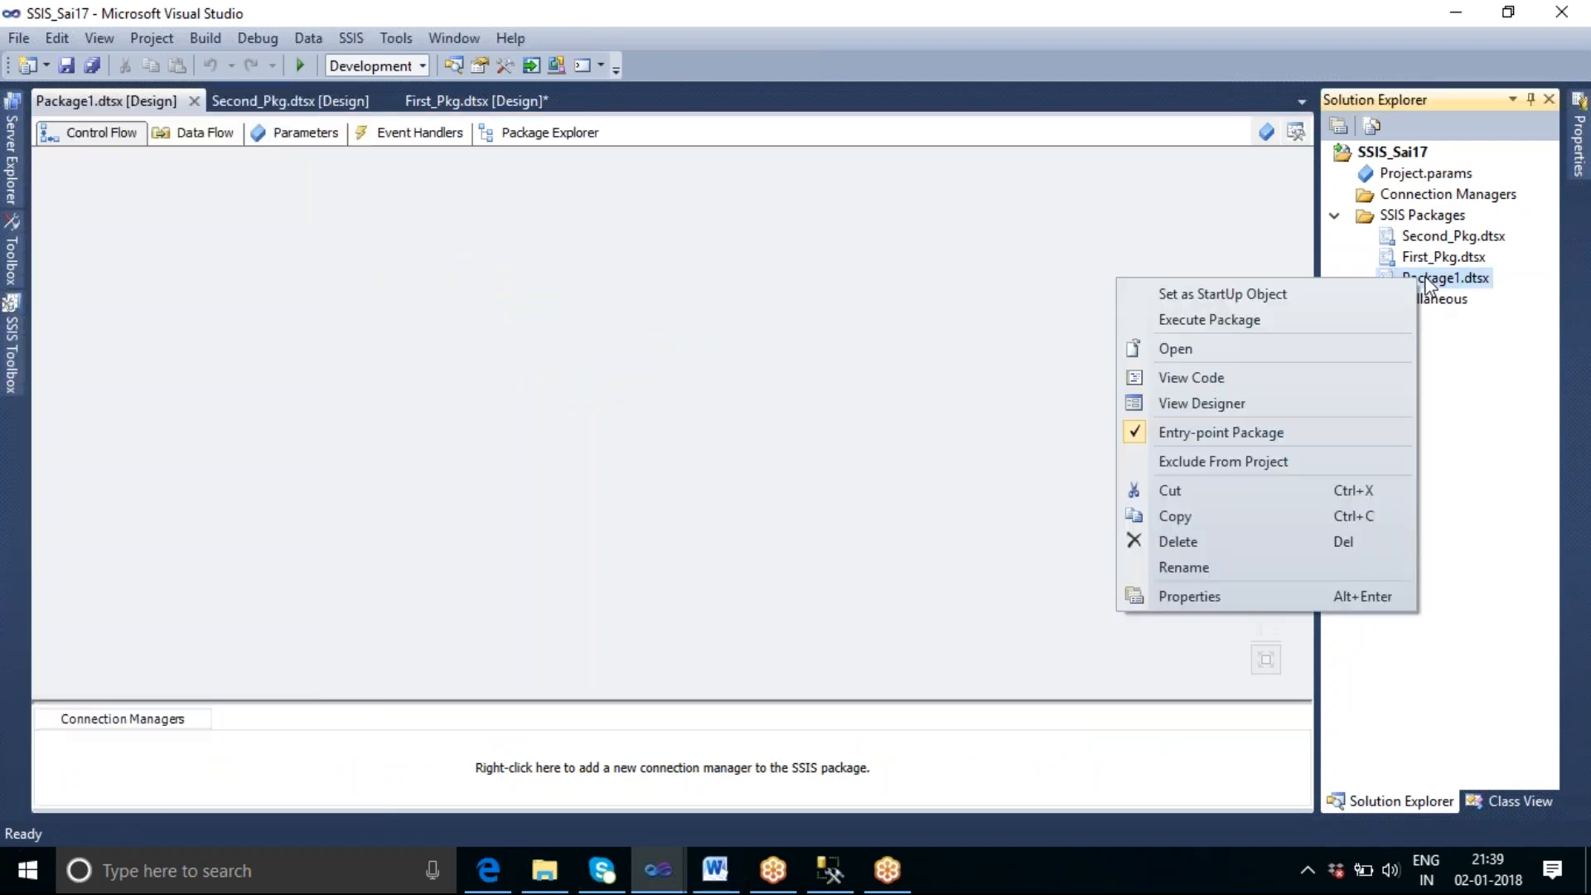
pyautogui.click(1226, 577)
pyautogui.moveTo(1462, 278); pyautogui.dragTo(1400, 279)
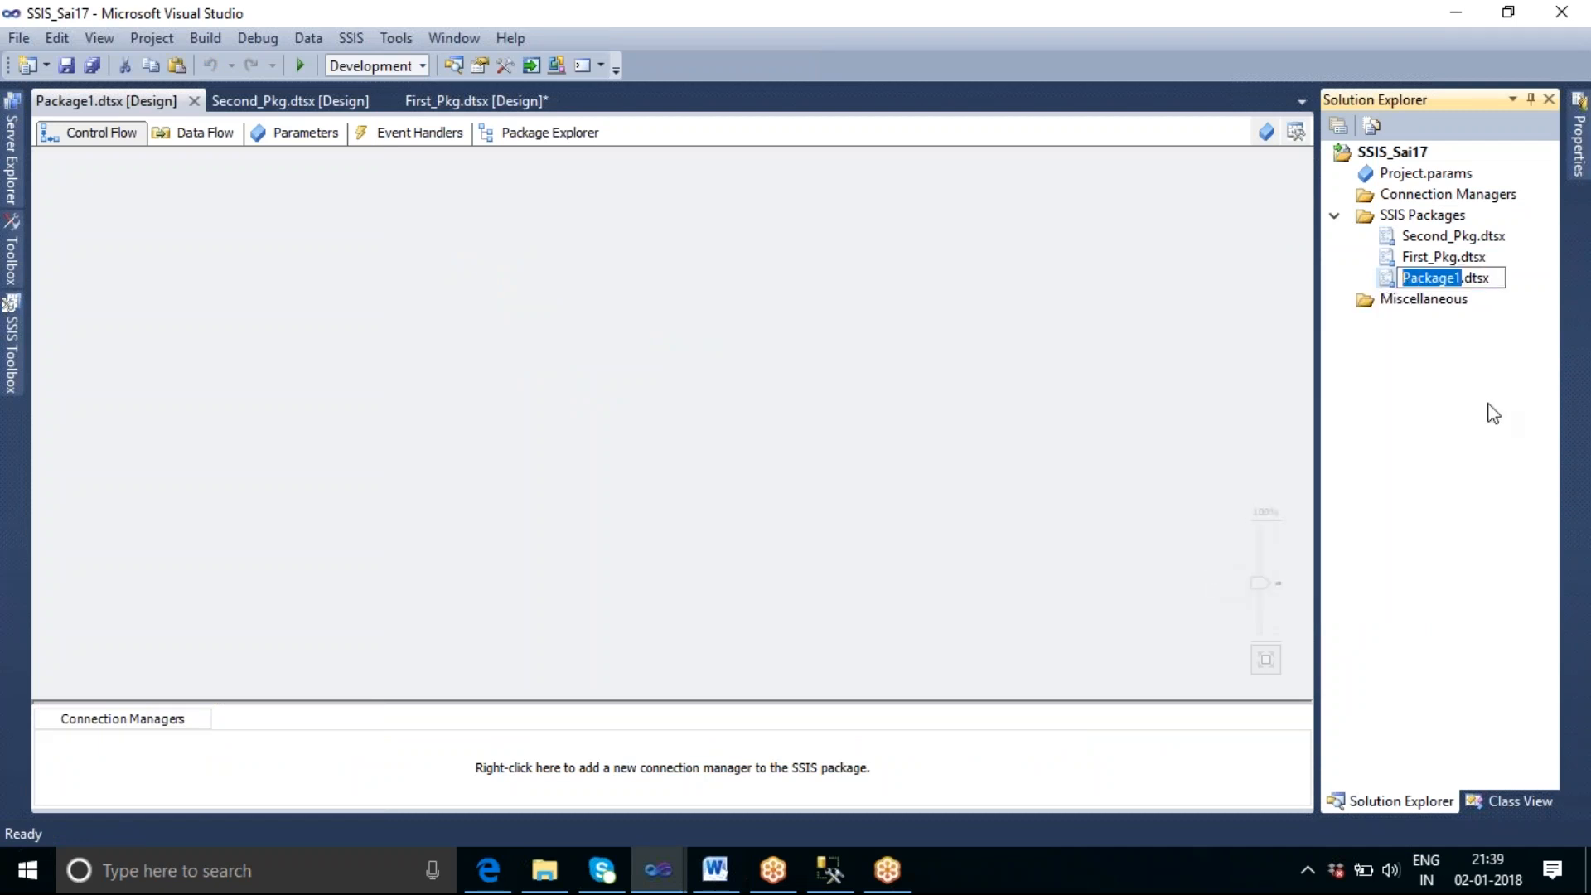
pyautogui.write('DataFl')
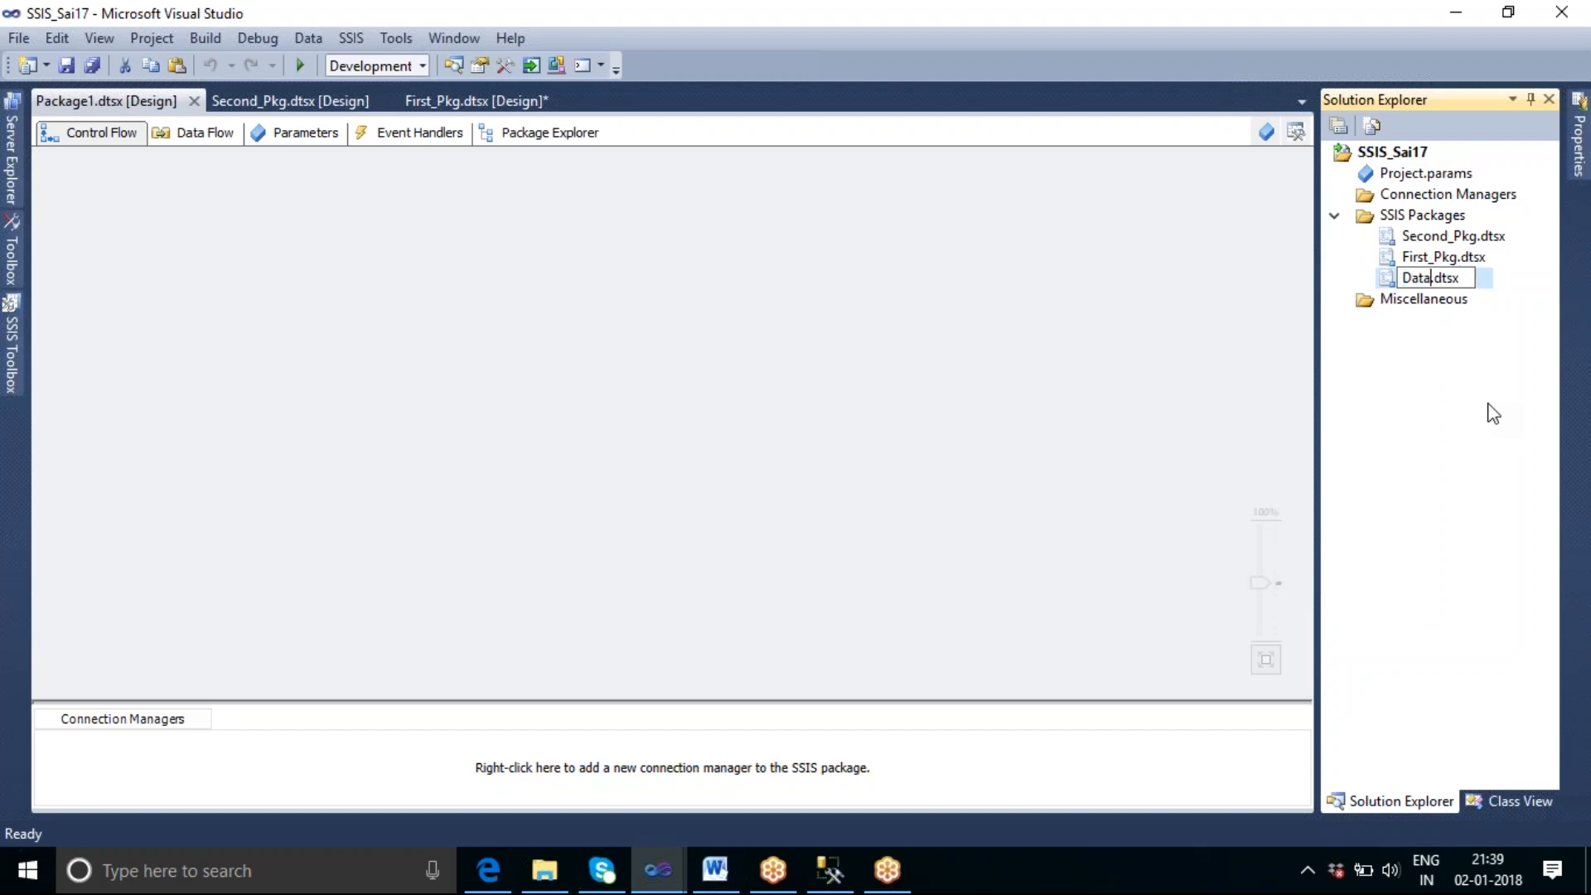
pyautogui.write('owPkkg')
pyautogui.press('BackSpace')
pyautogui.click(1078, 379)
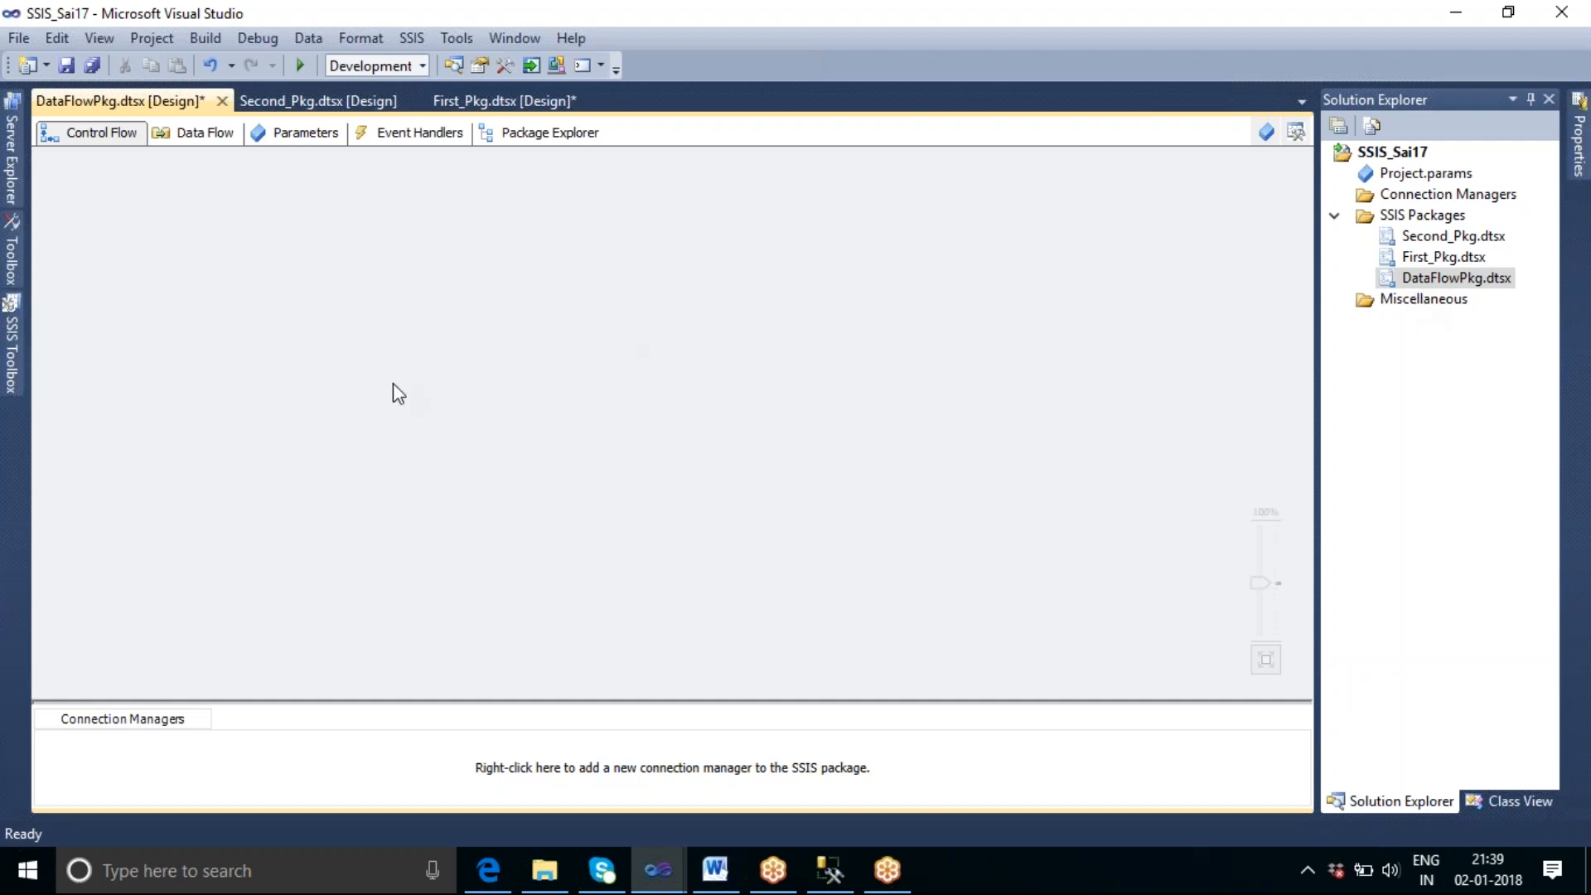
# Step: Place a Data Flow Task on the control flow of DataFlowPkg and open its data flow for editing
pyautogui.click(14, 367)
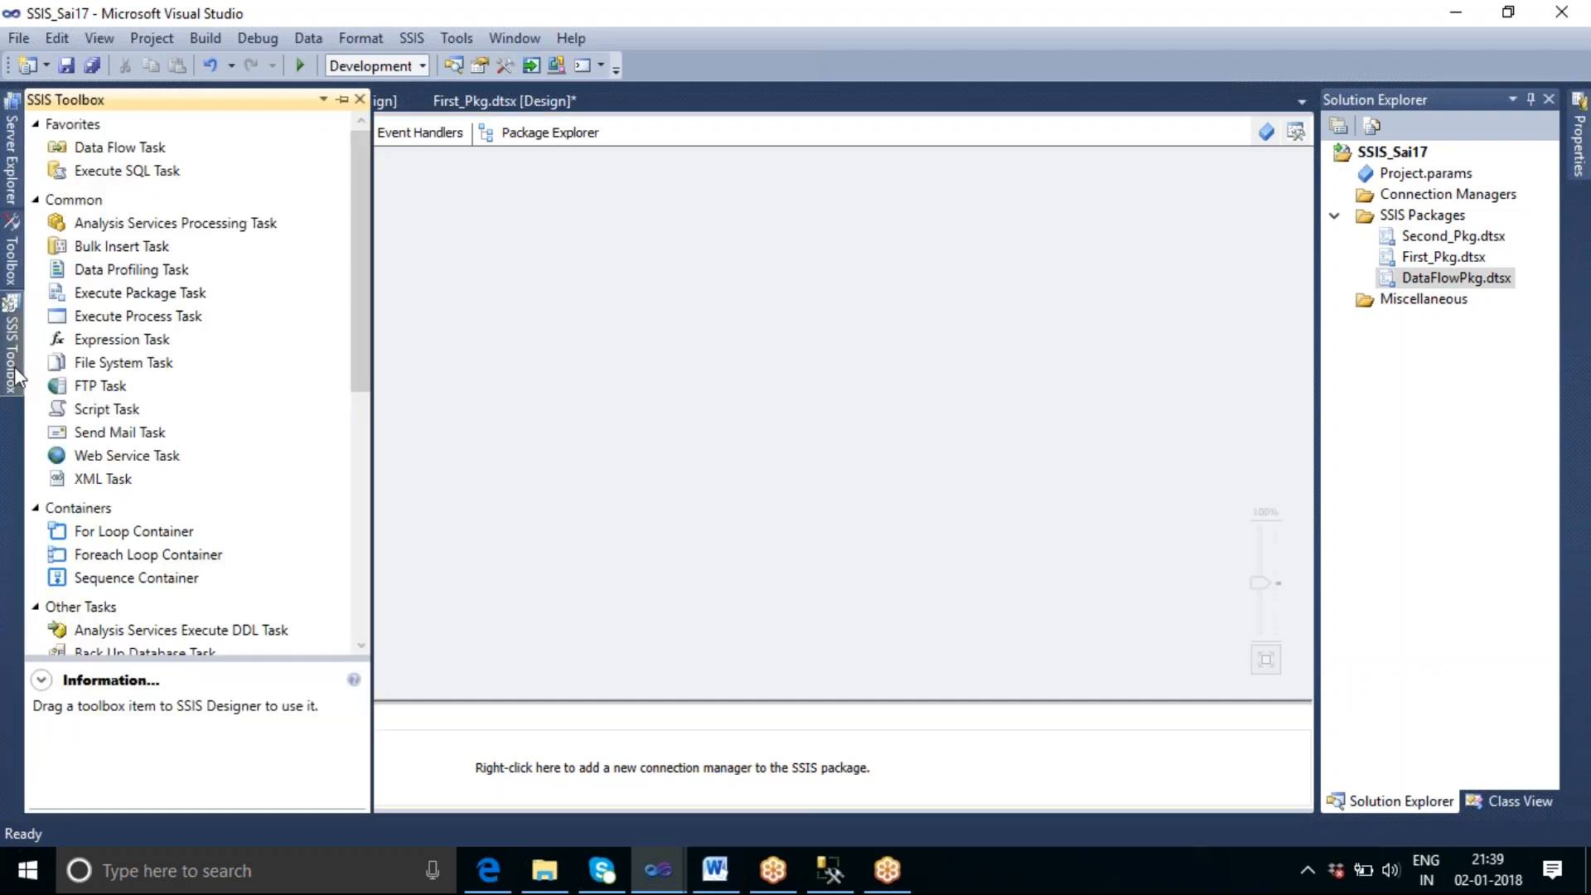
pyautogui.click(116, 149)
pyautogui.moveTo(480, 202); pyautogui.dragTo(480, 202)
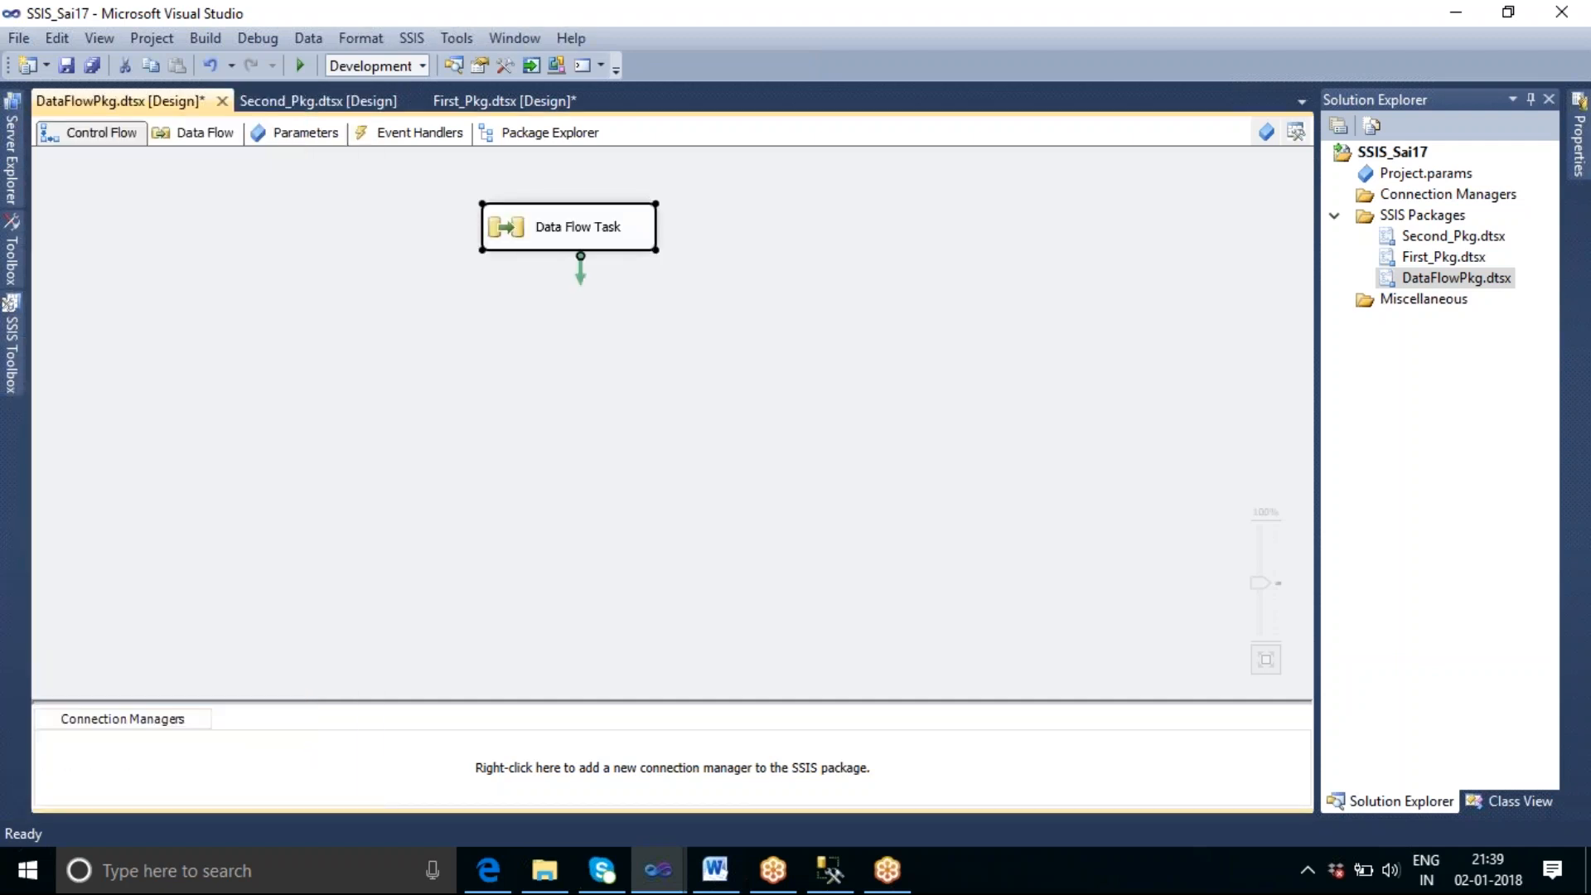
pyautogui.click(13, 348)
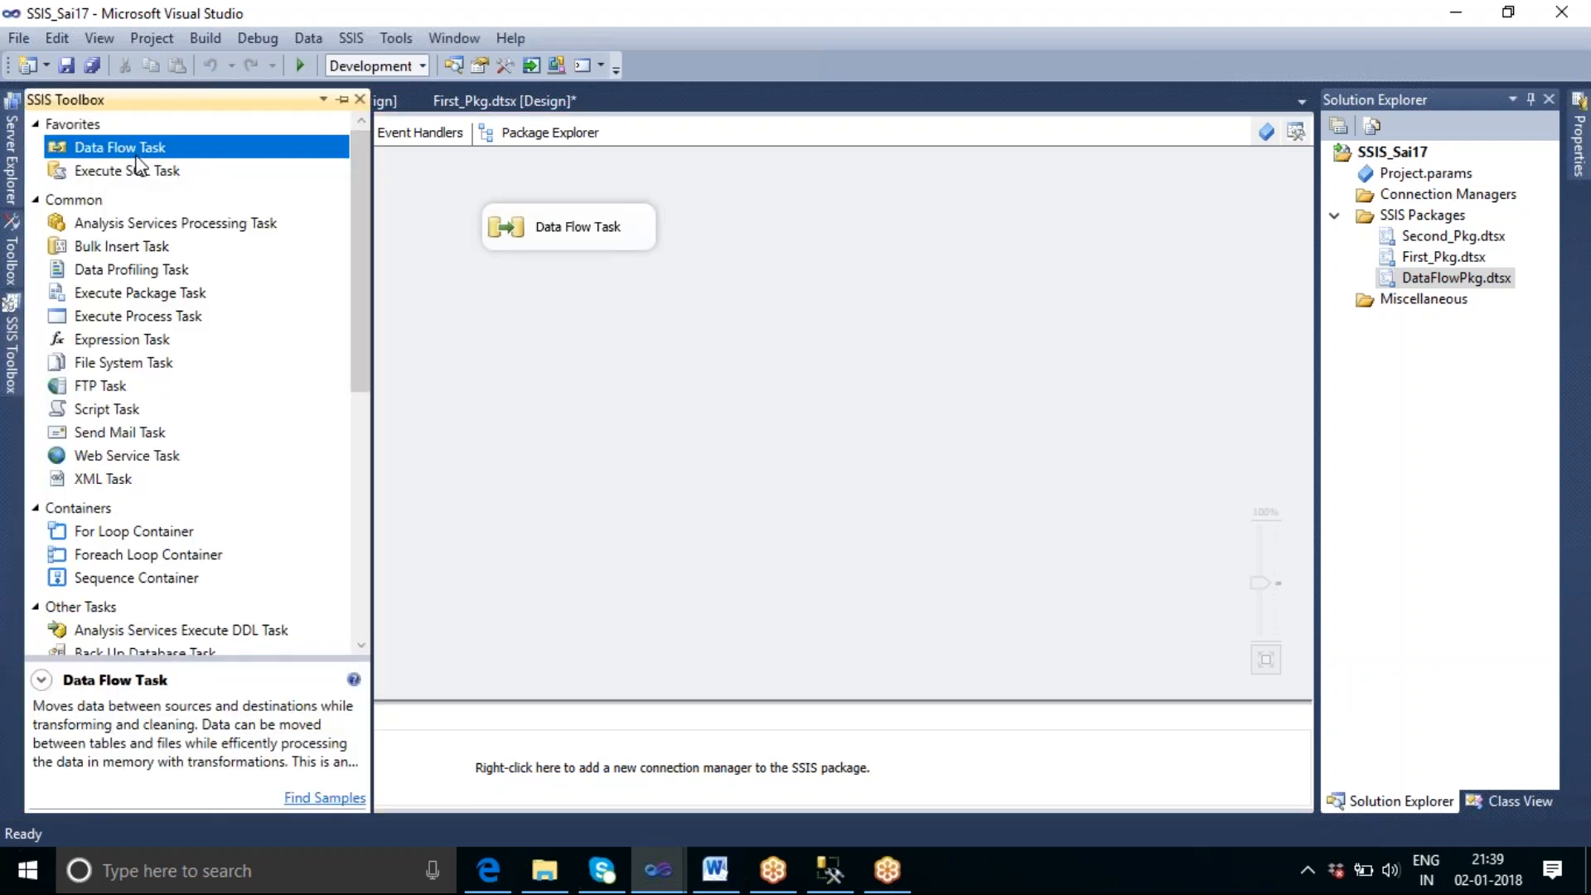
pyautogui.click(568, 299)
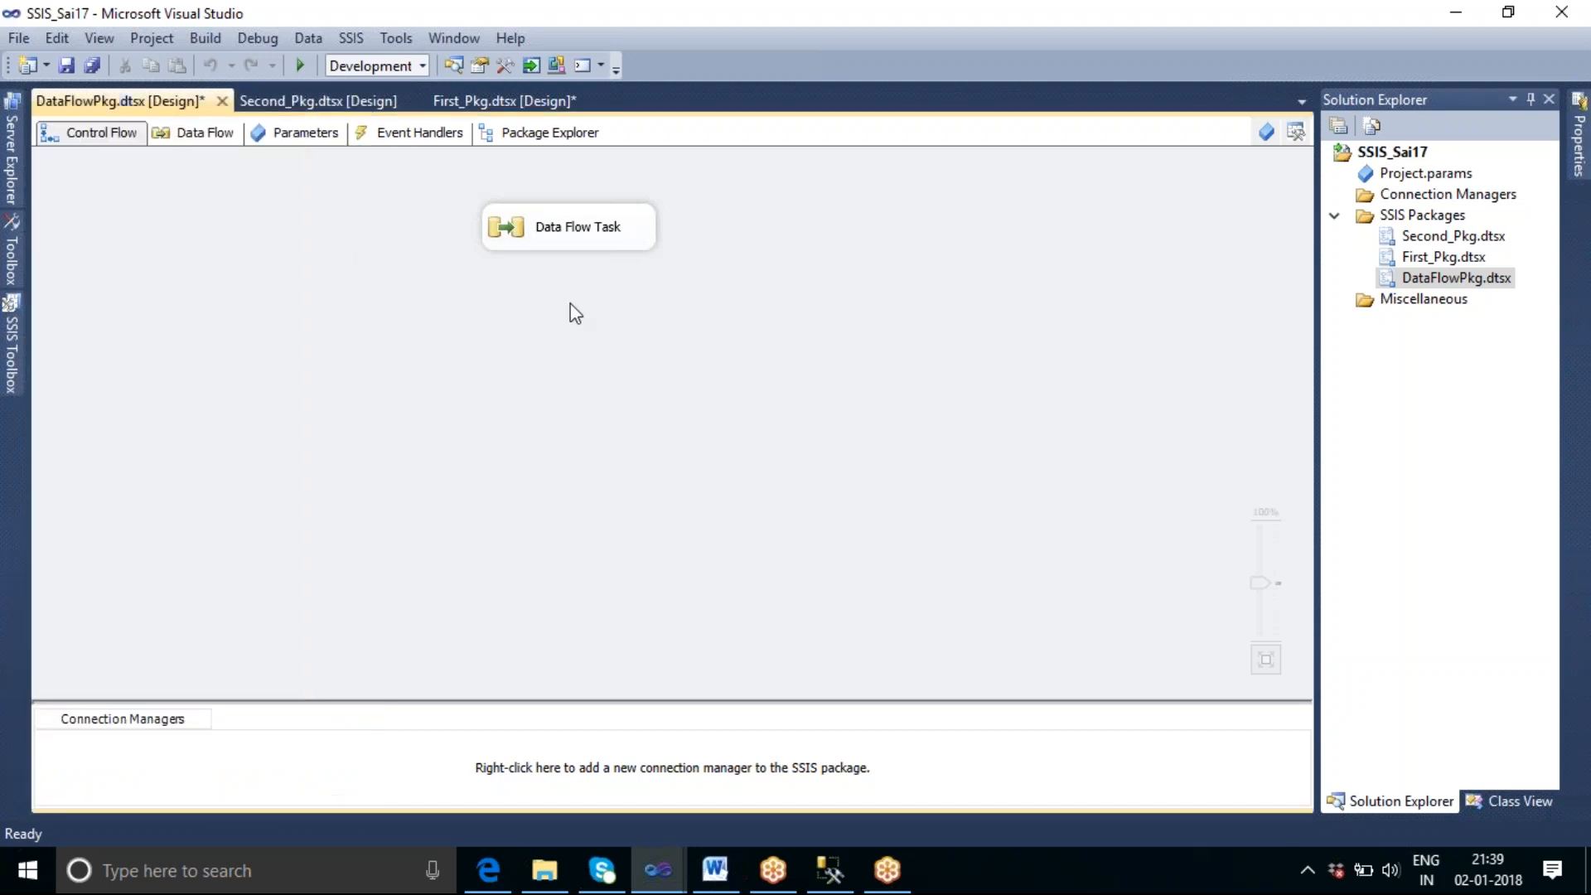
pyautogui.doubleClick(579, 242)
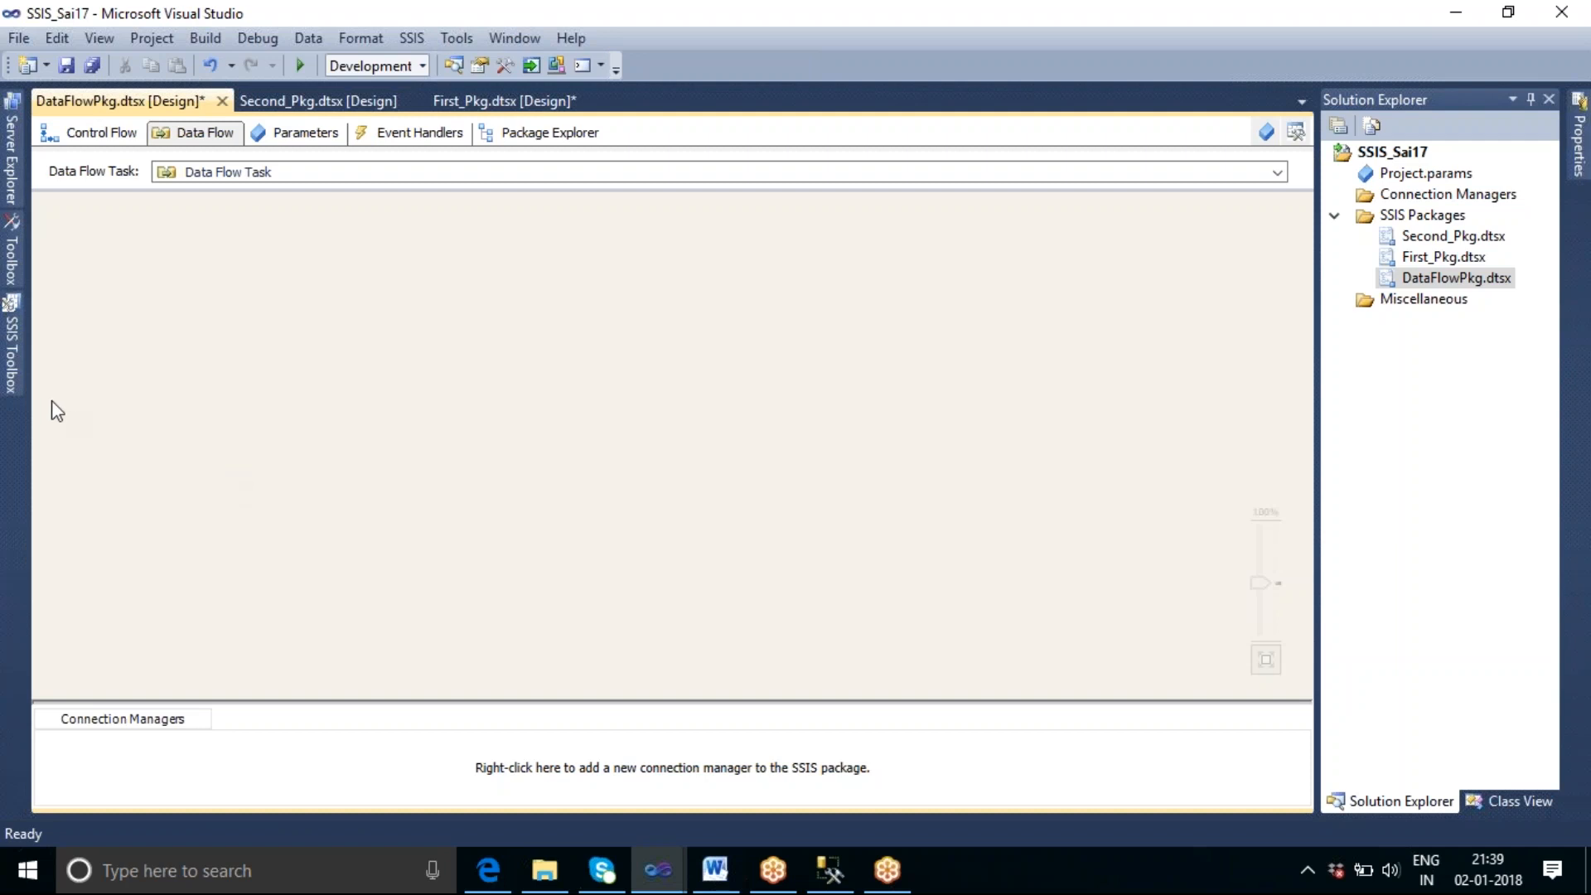
# Step: Place an Aggregate transformation near the upper middle of the empty data flow
pyautogui.click(13, 380)
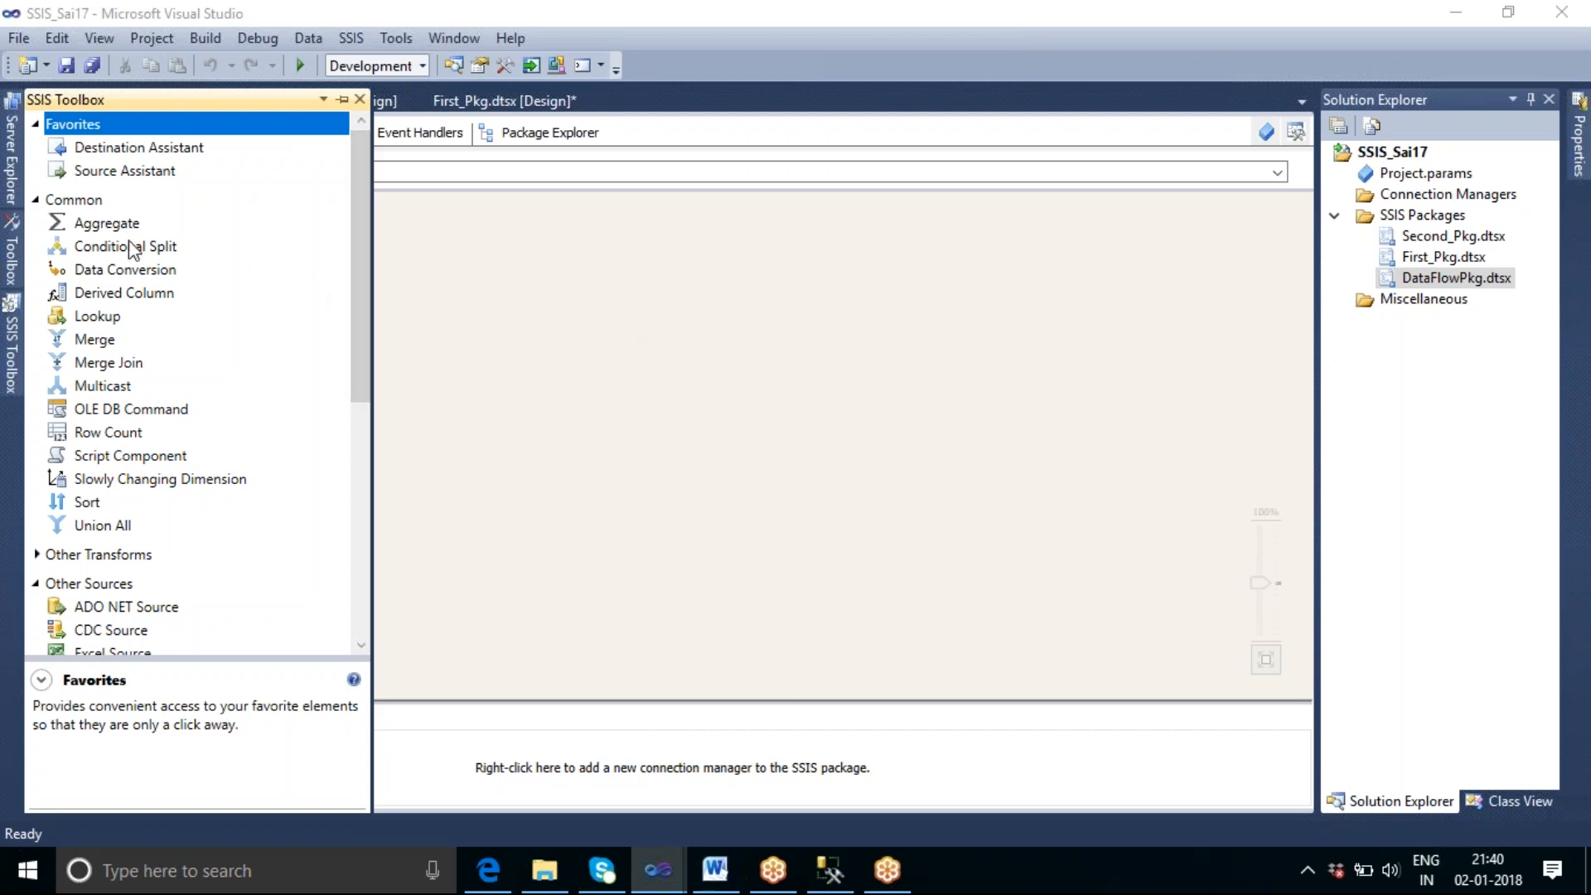
pyautogui.moveTo(103, 222); pyautogui.dragTo(340, 249)
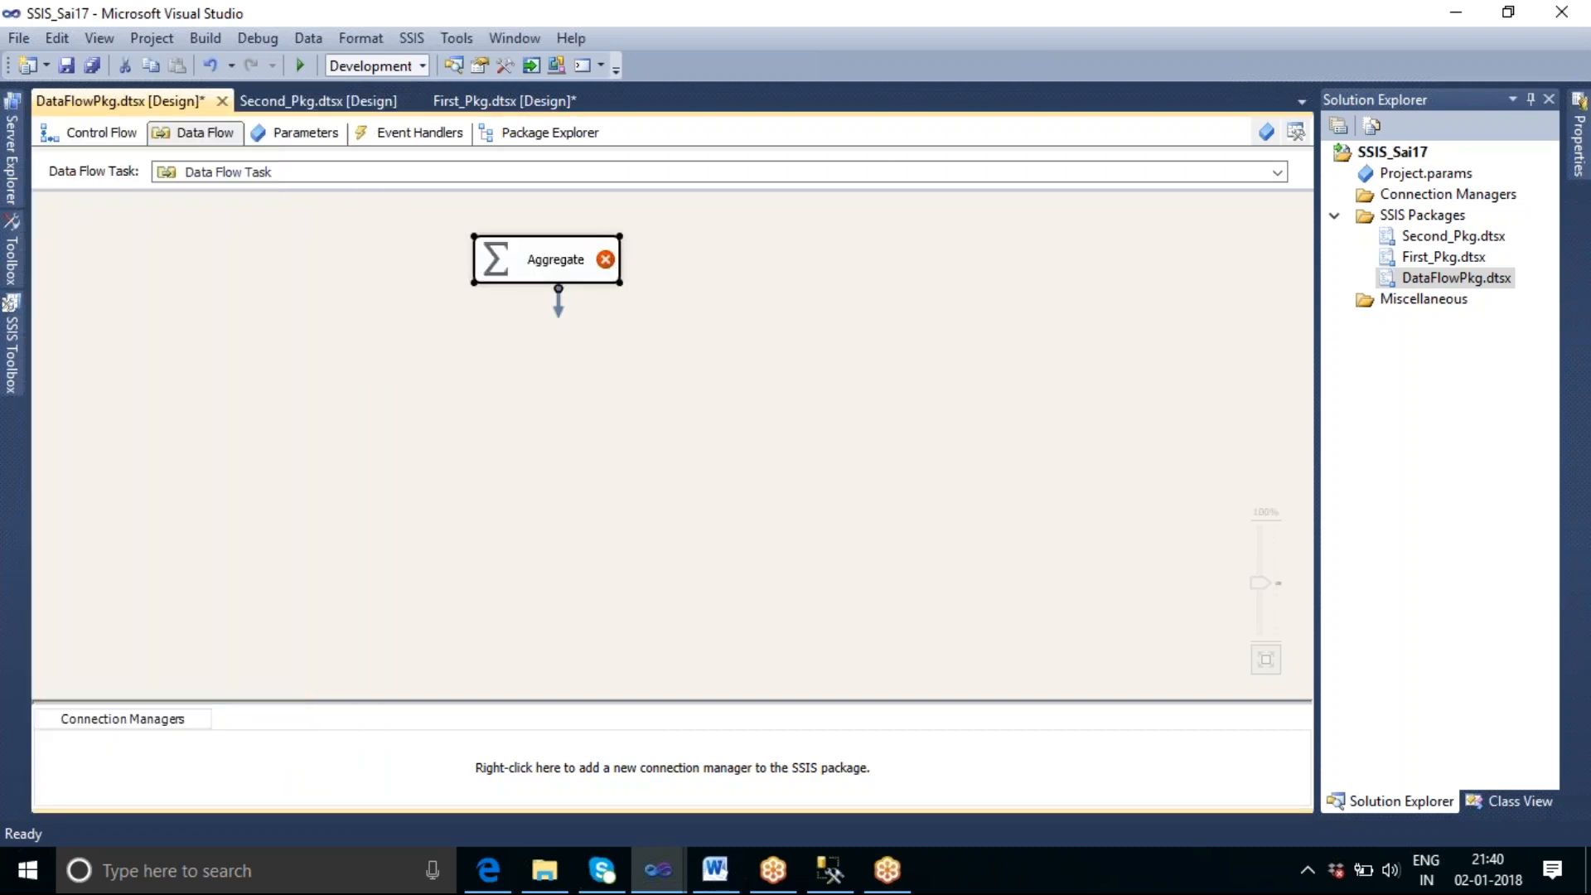
pyautogui.click(1271, 28)
pyautogui.click(831, 367)
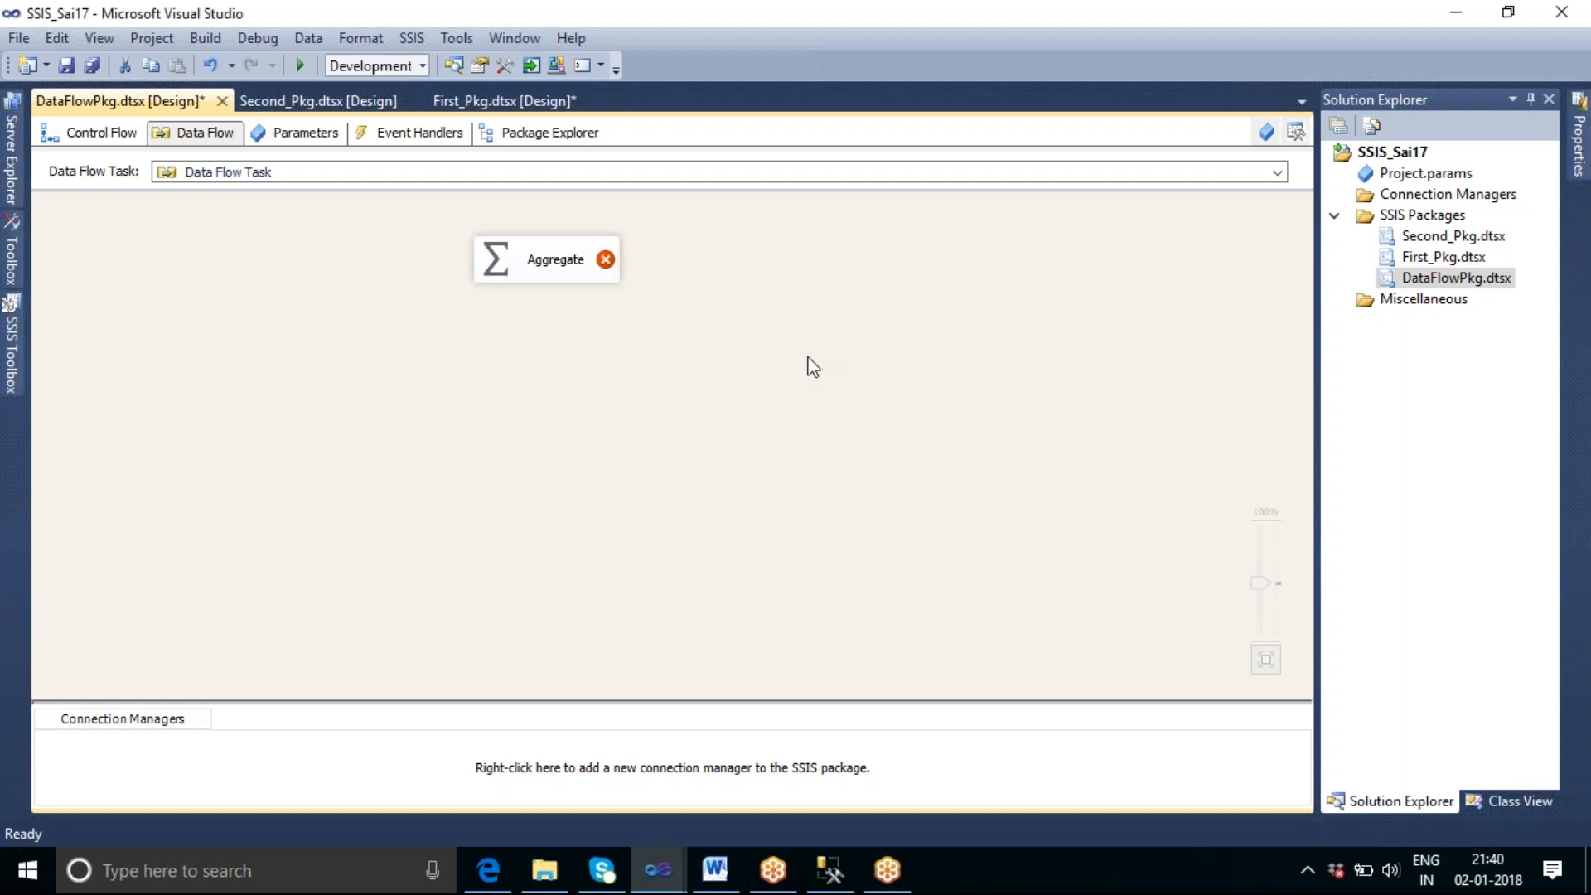
# Step: Examine the available data flow components by category: common transformations, sources and destinations
pyautogui.moveTo(560, 283)
pyautogui.click(12, 348)
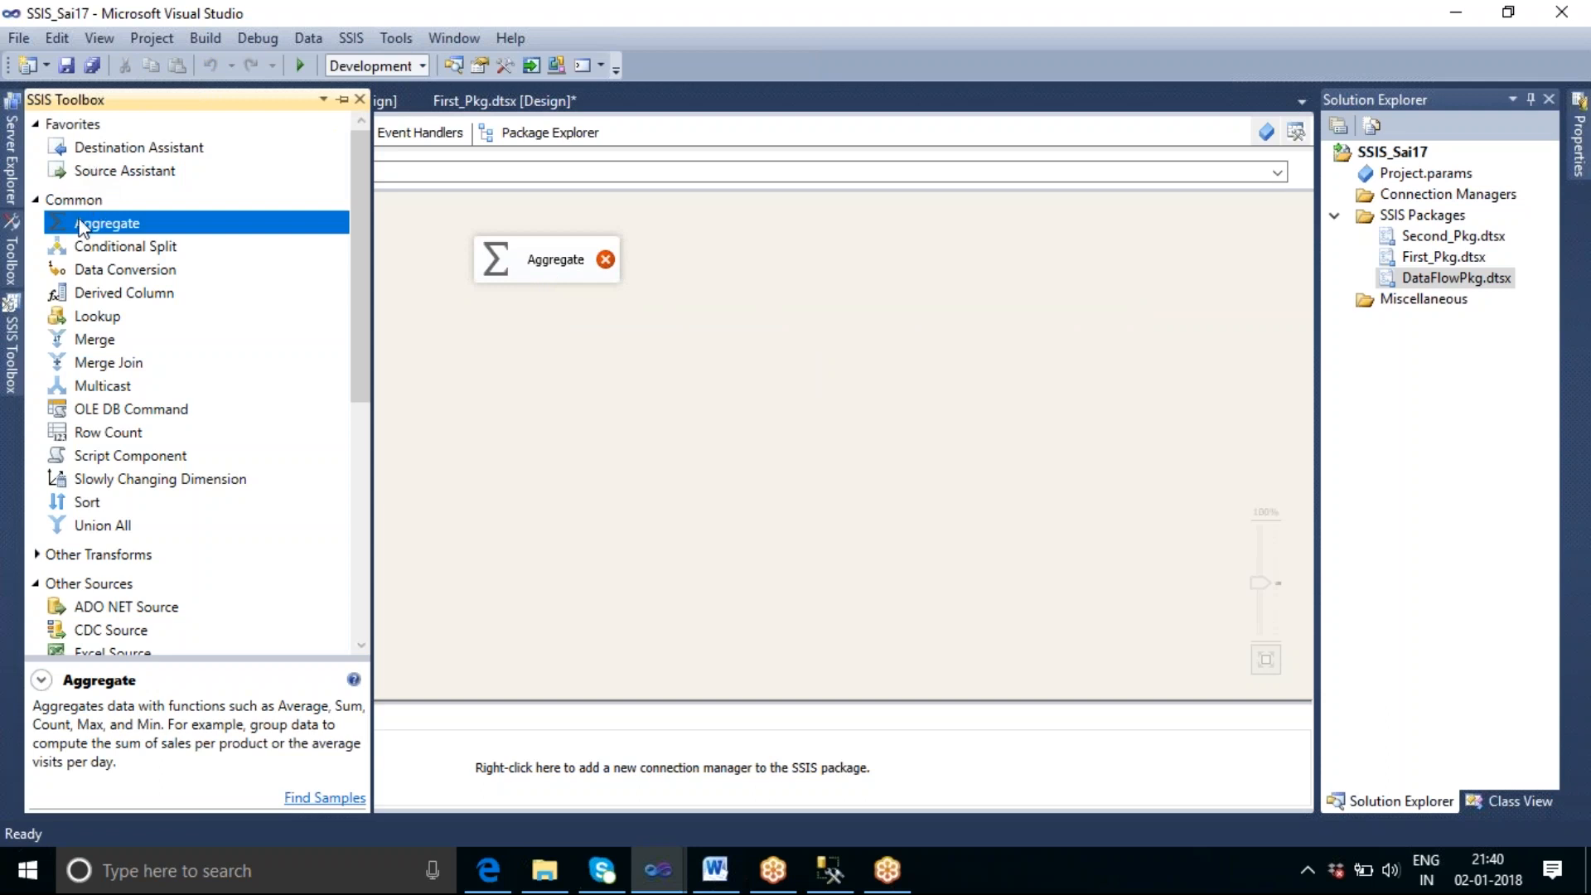
pyautogui.click(35, 201)
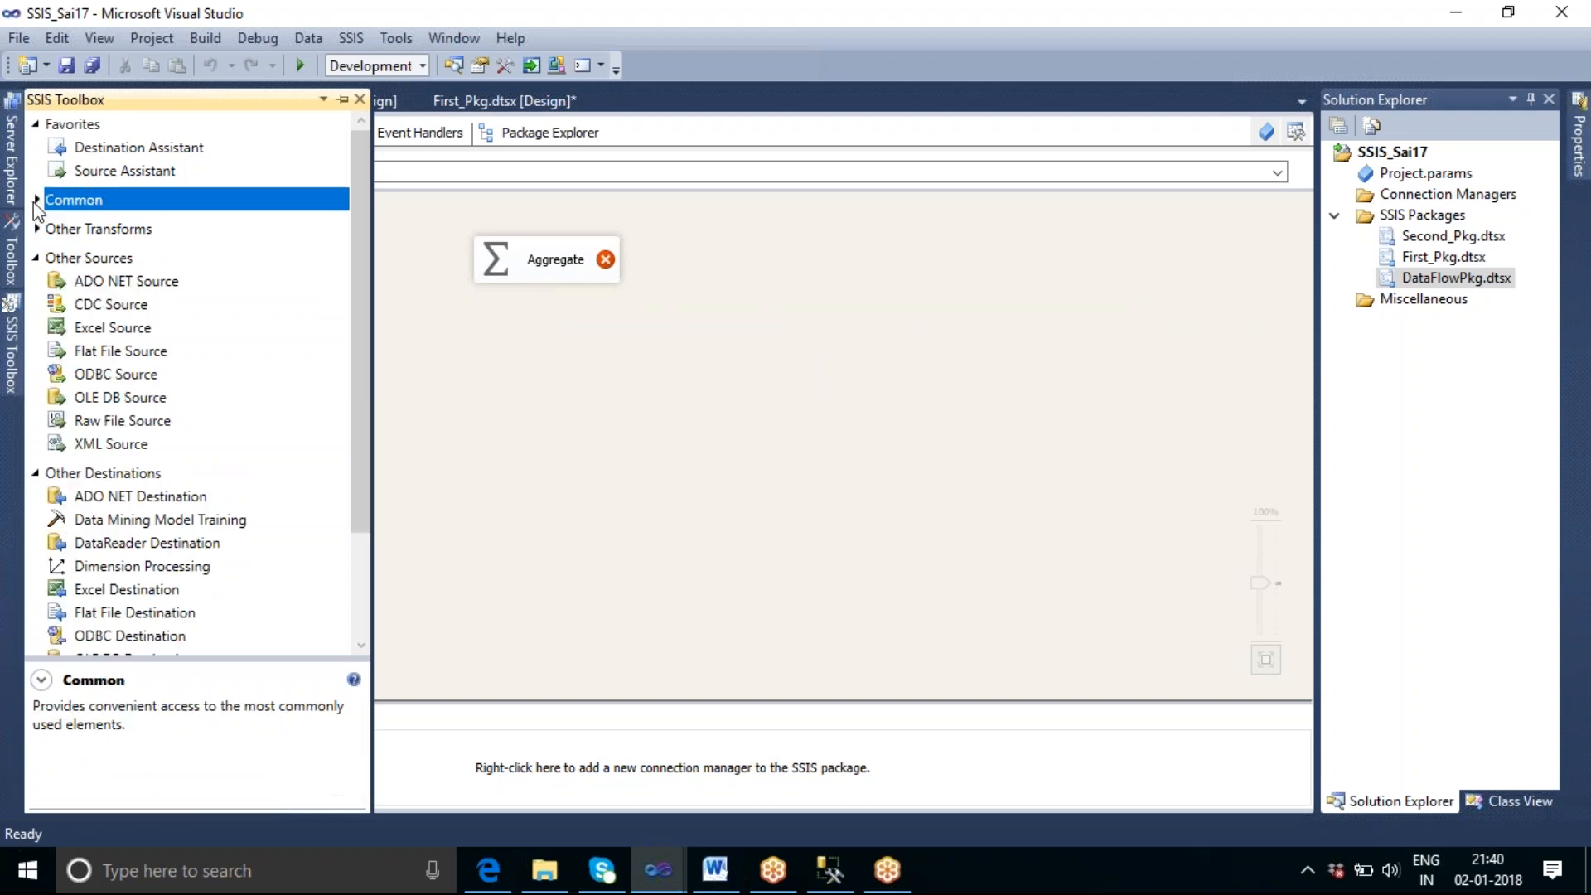
pyautogui.click(36, 258)
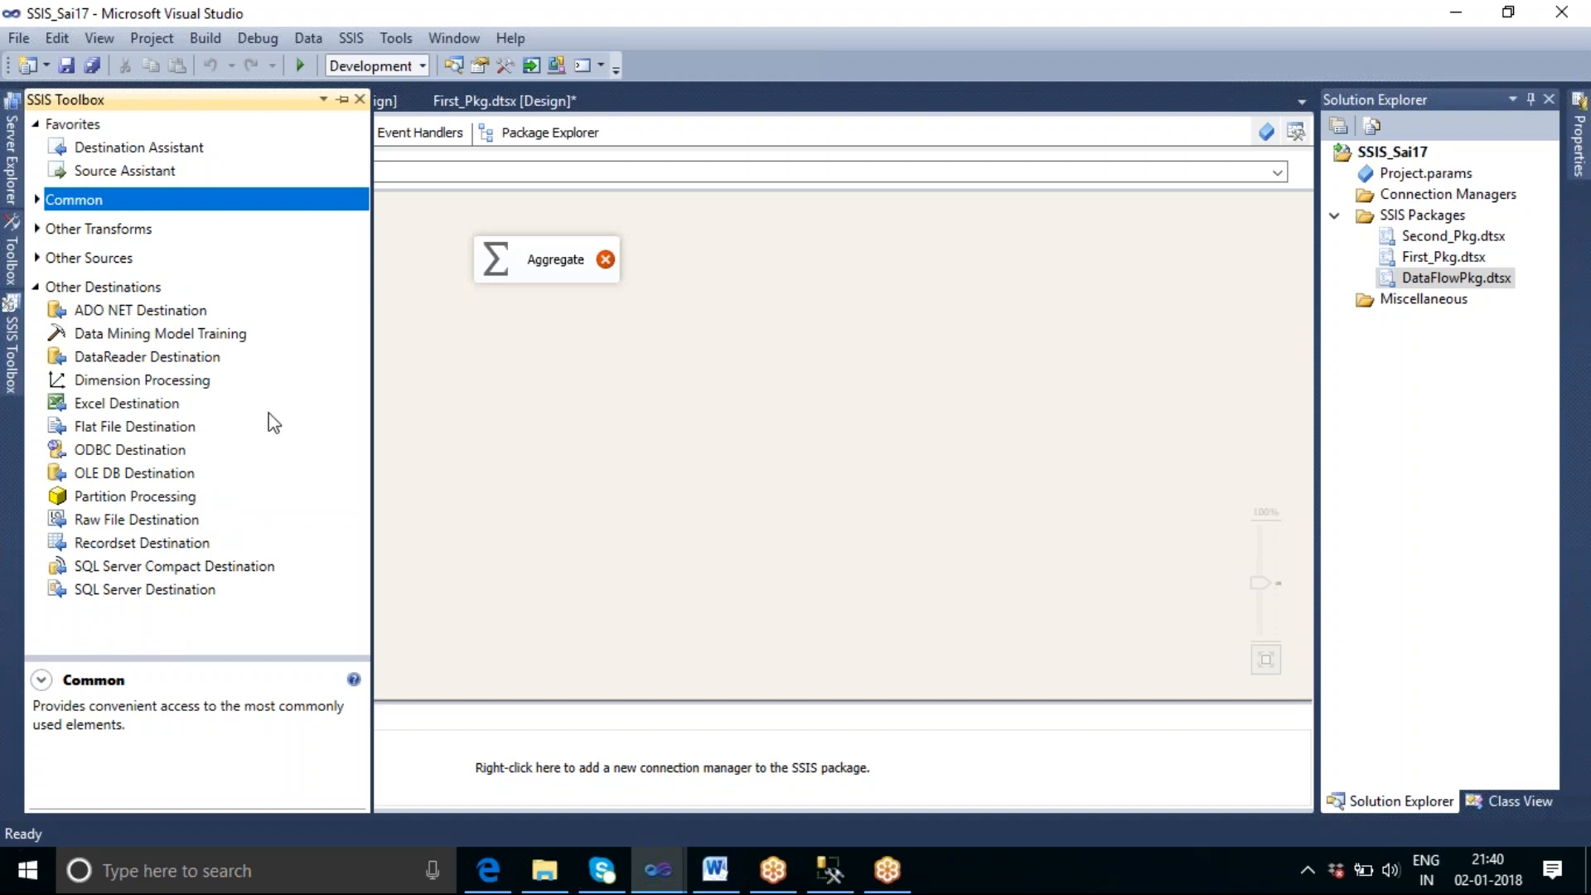
pyautogui.click(37, 201)
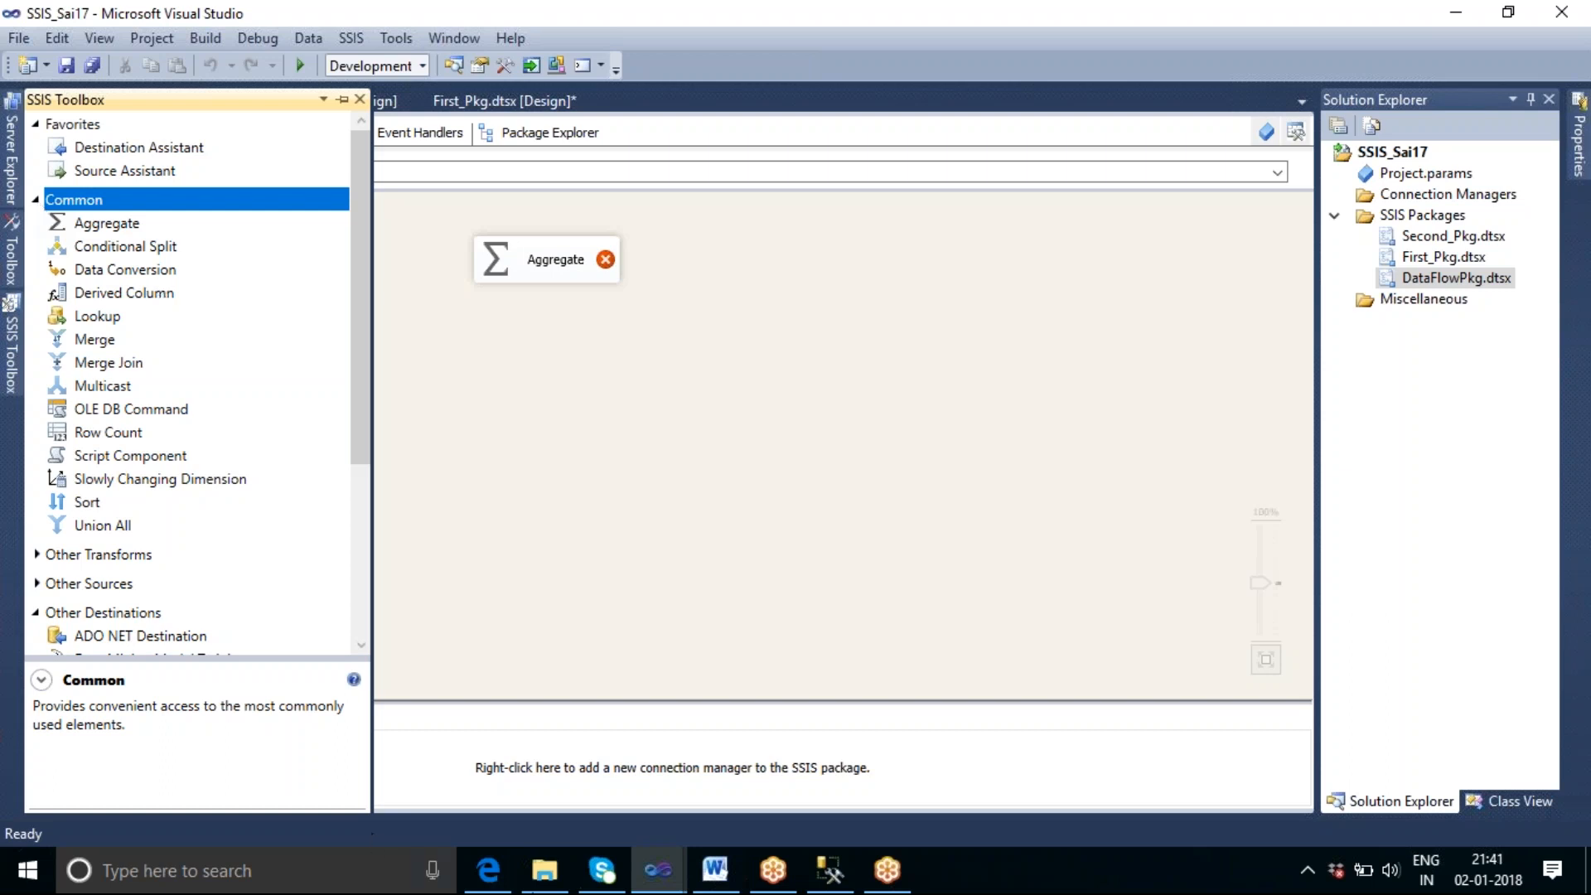
# Step: Switch to SQL Server Management Studio and connect the open SQLQuery8.sql query to the database server
pyautogui.click(830, 872)
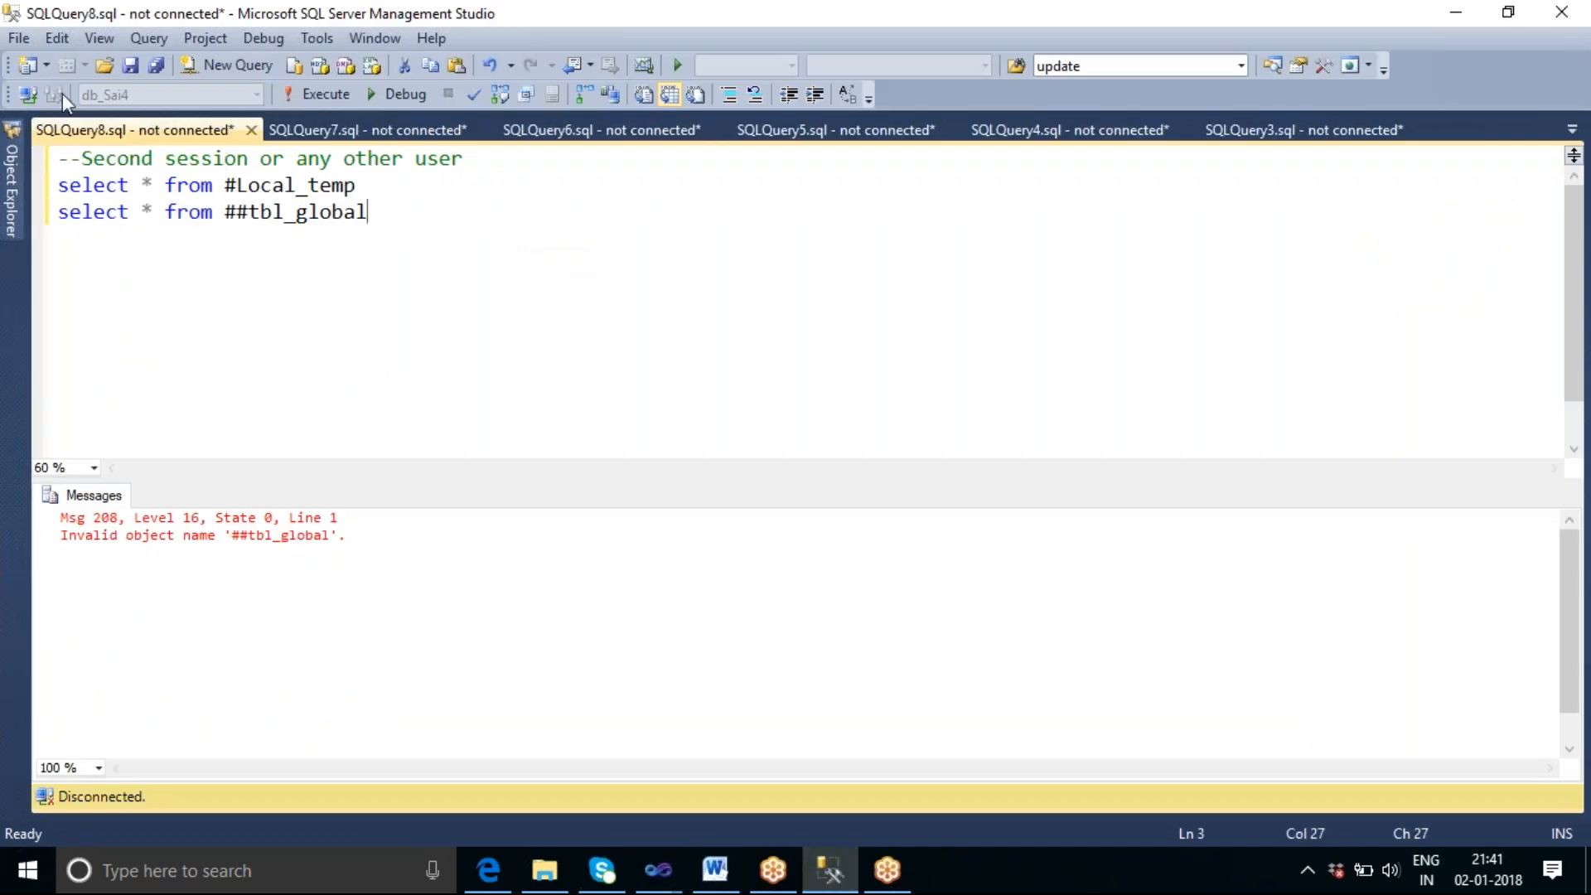
pyautogui.click(28, 94)
pyautogui.click(706, 468)
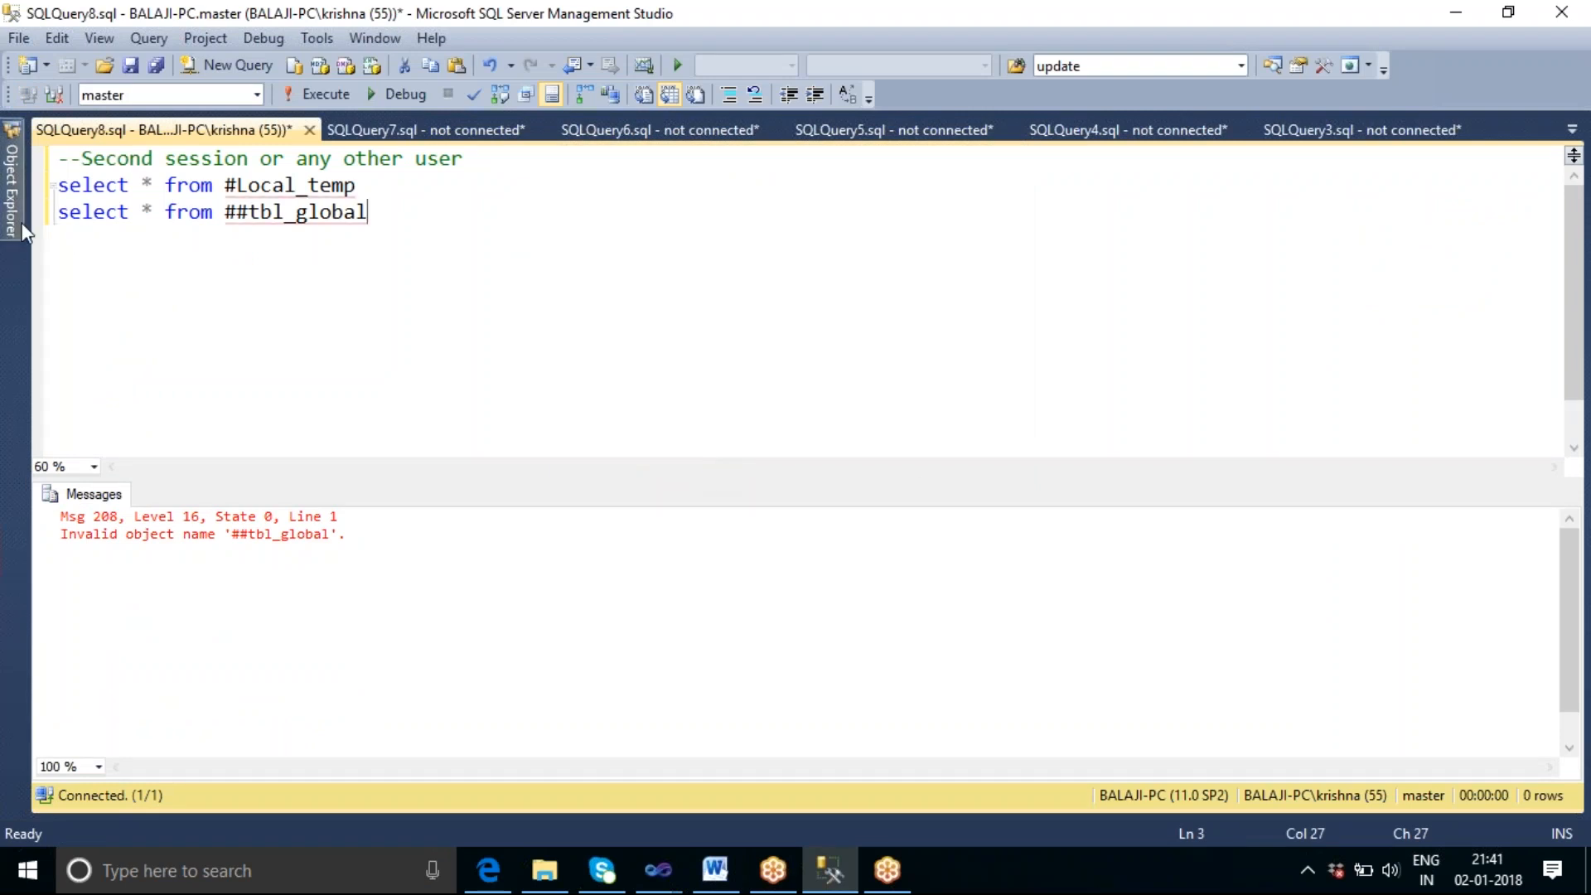
# Step: Collapse the system databases in the server's database tree and open a new query on the db_Sai4 database
pyautogui.moveTo(14, 235)
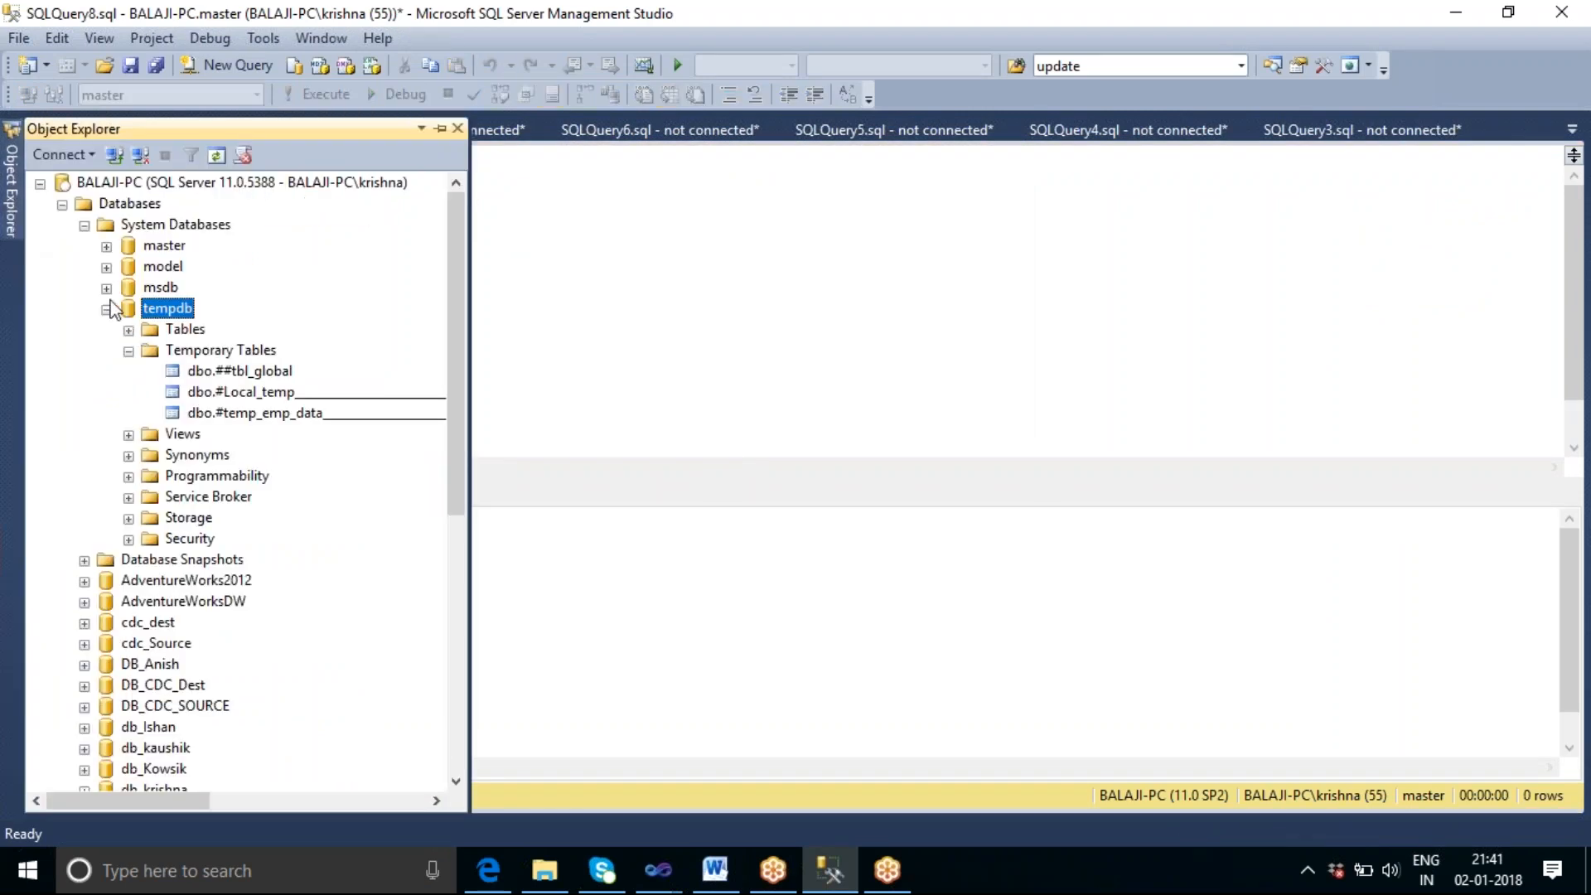
pyautogui.click(106, 309)
pyautogui.click(63, 206)
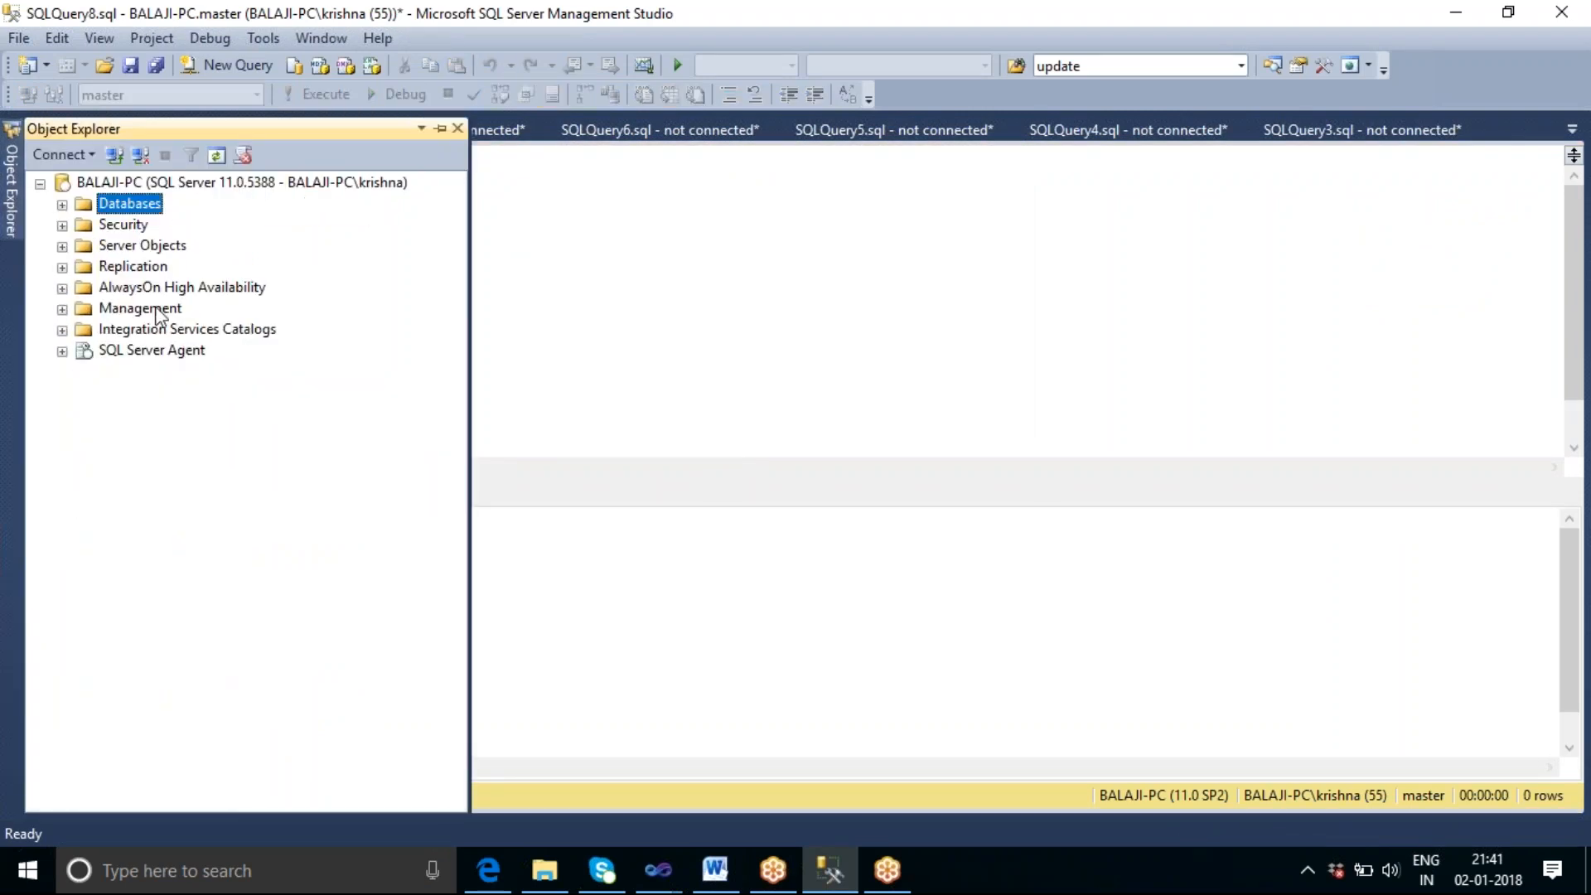
pyautogui.click(63, 205)
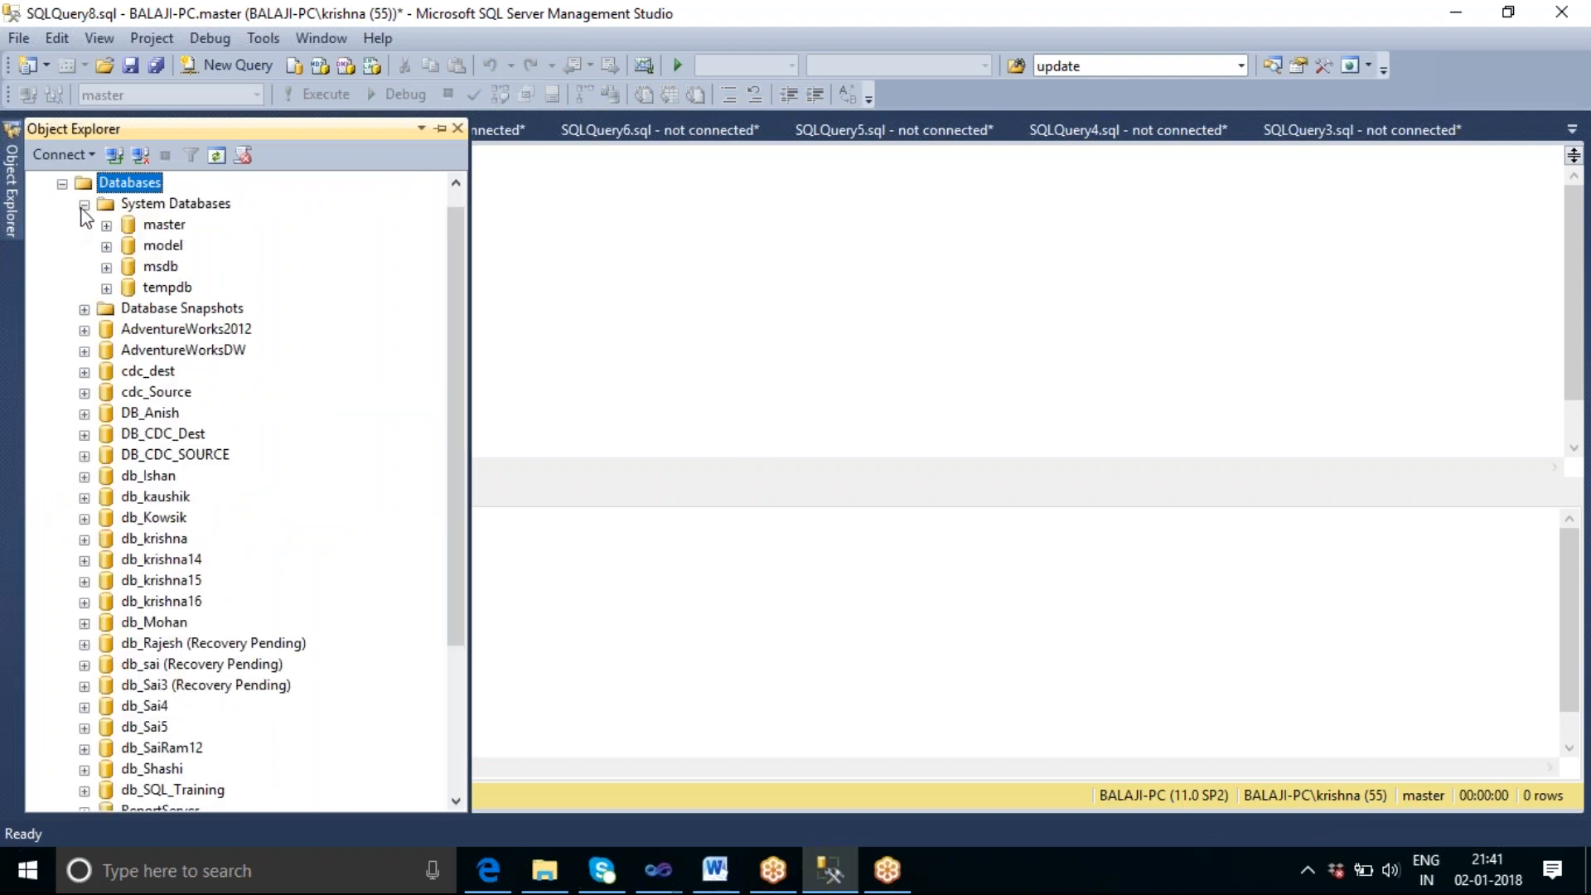
pyautogui.click(84, 205)
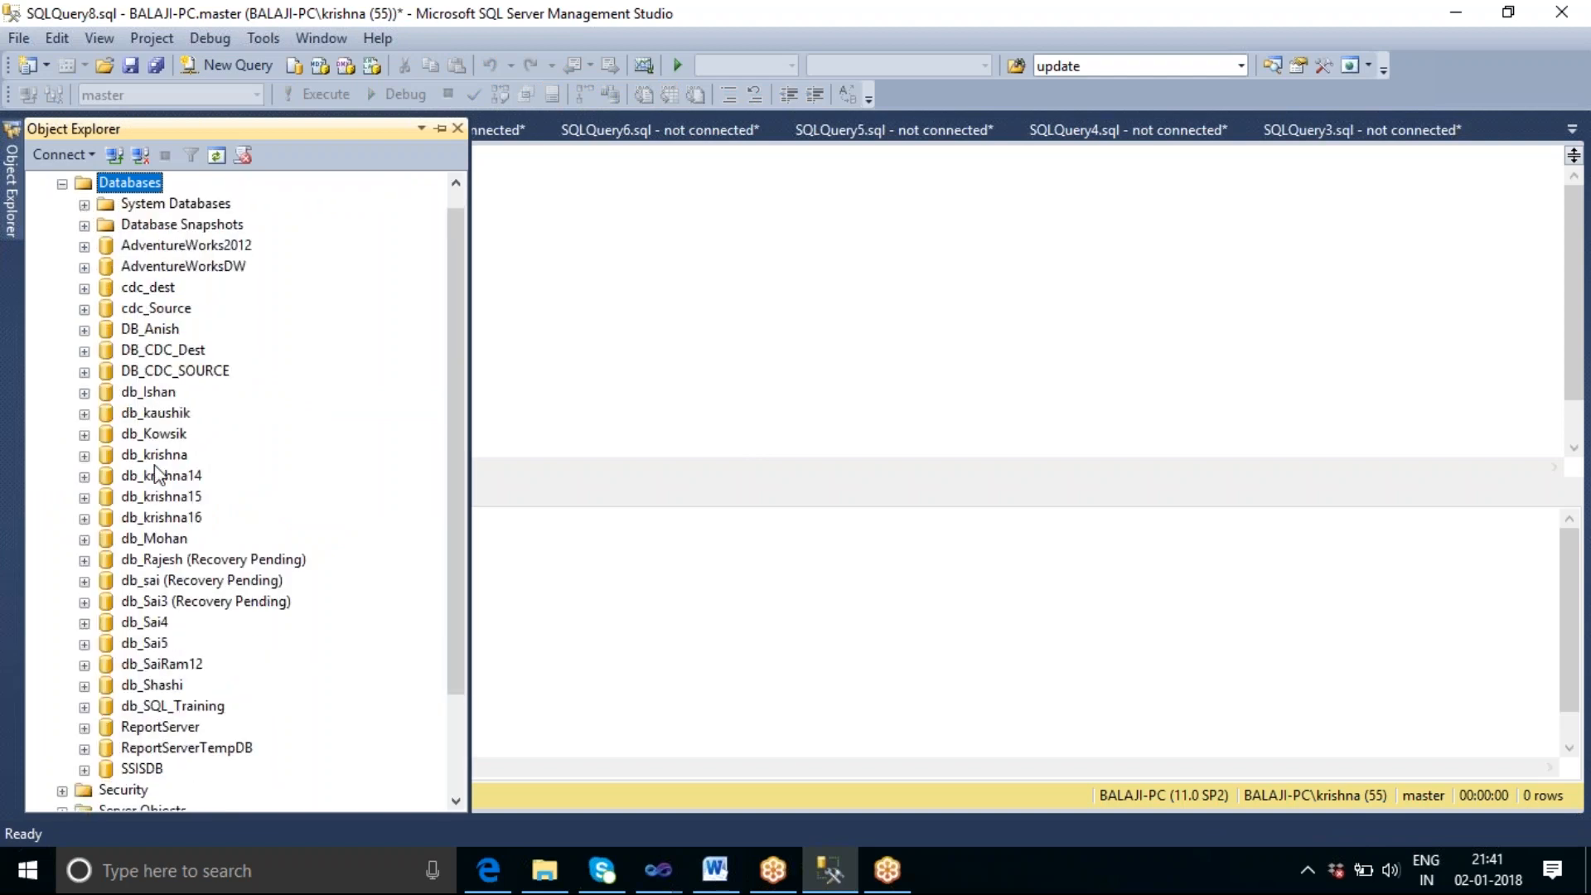
pyautogui.click(149, 584)
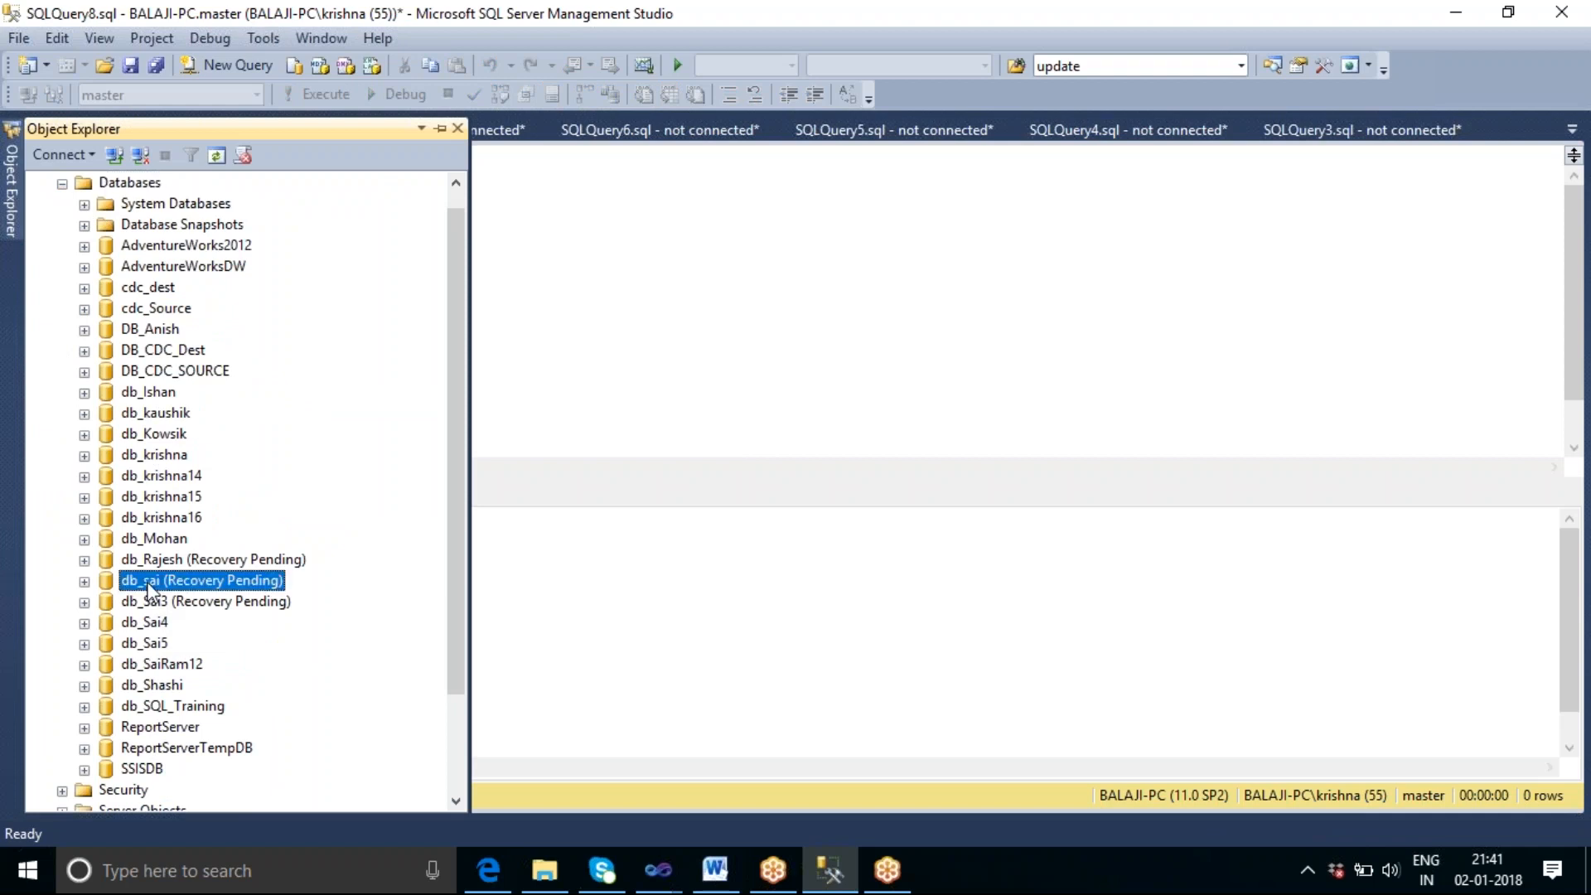
pyautogui.click(156, 623)
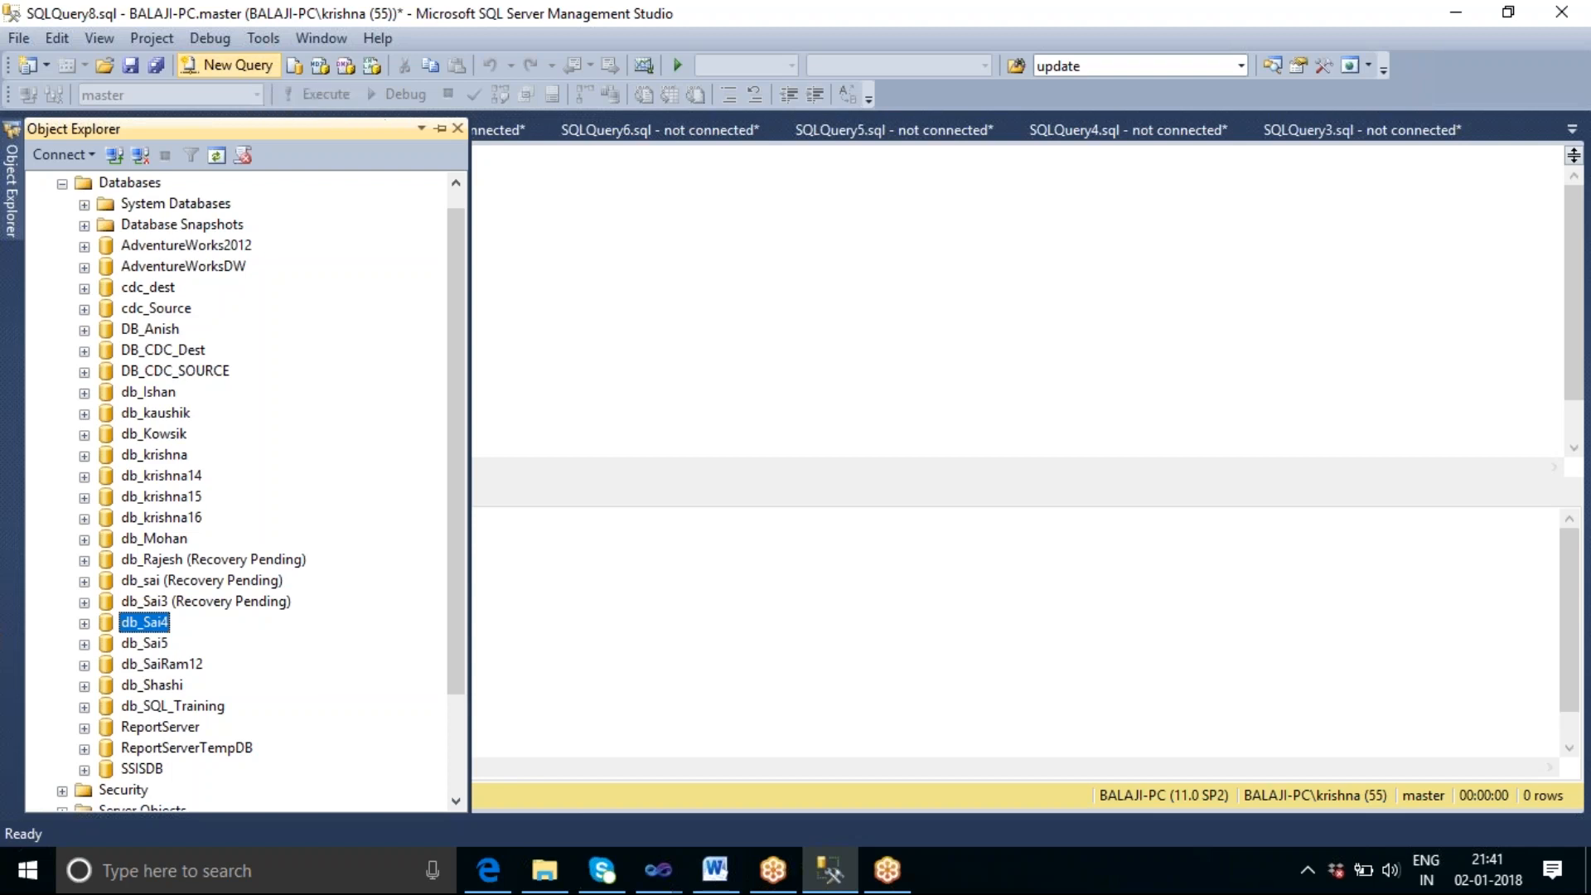
pyautogui.click(240, 65)
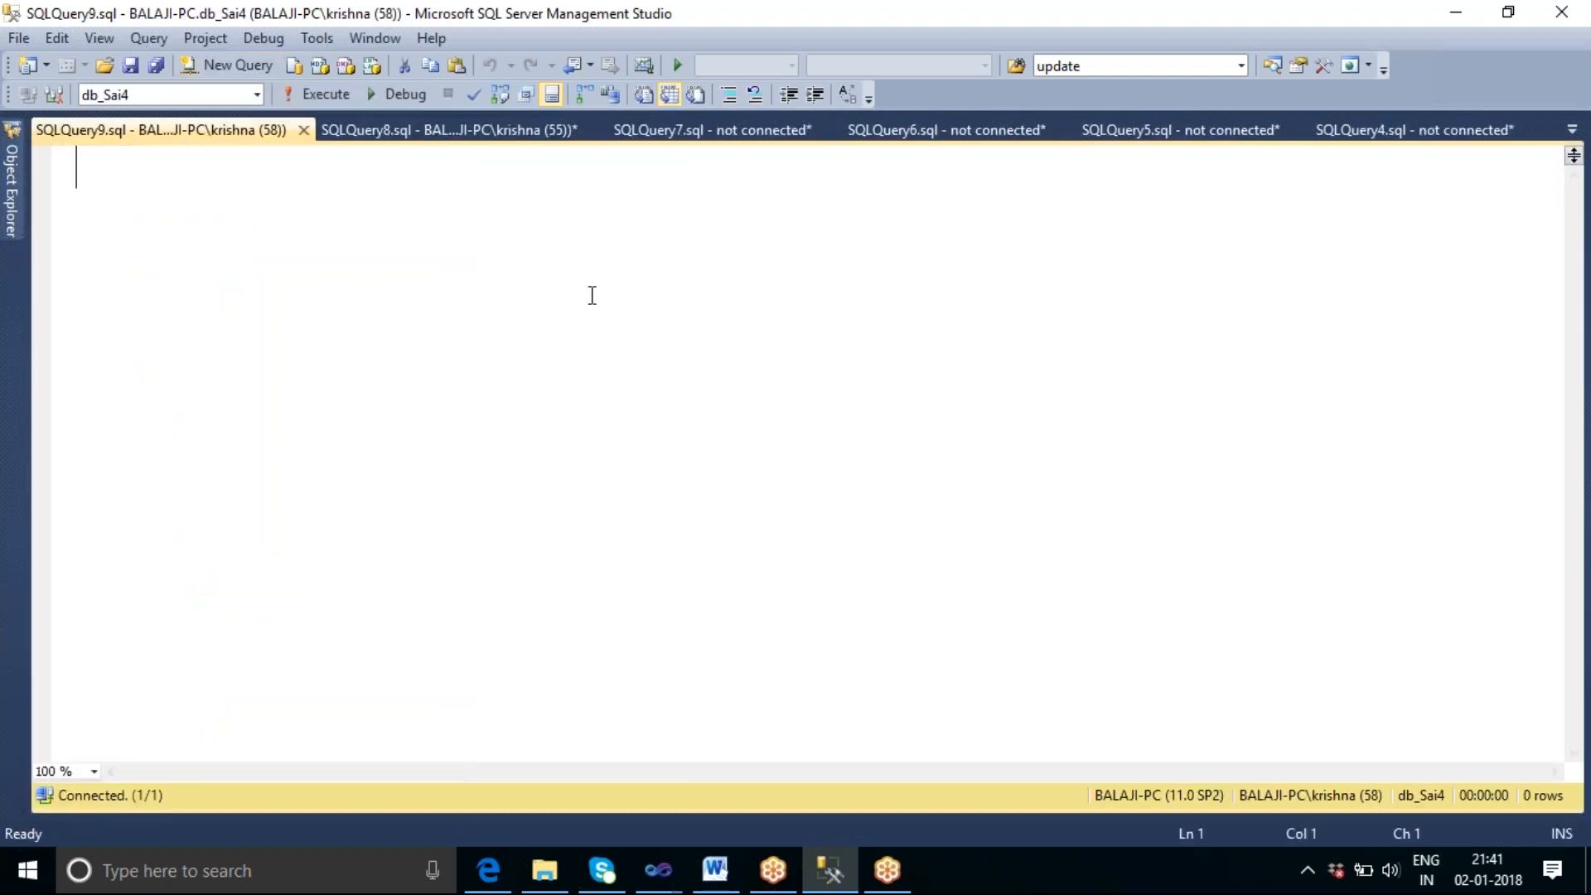
# Step: Write the query "select * from tbl_empl_master" and execute it
pyautogui.write('se')
pyautogui.write('lec')
pyautogui.press('BackSpace')
pyautogui.write('ect ')
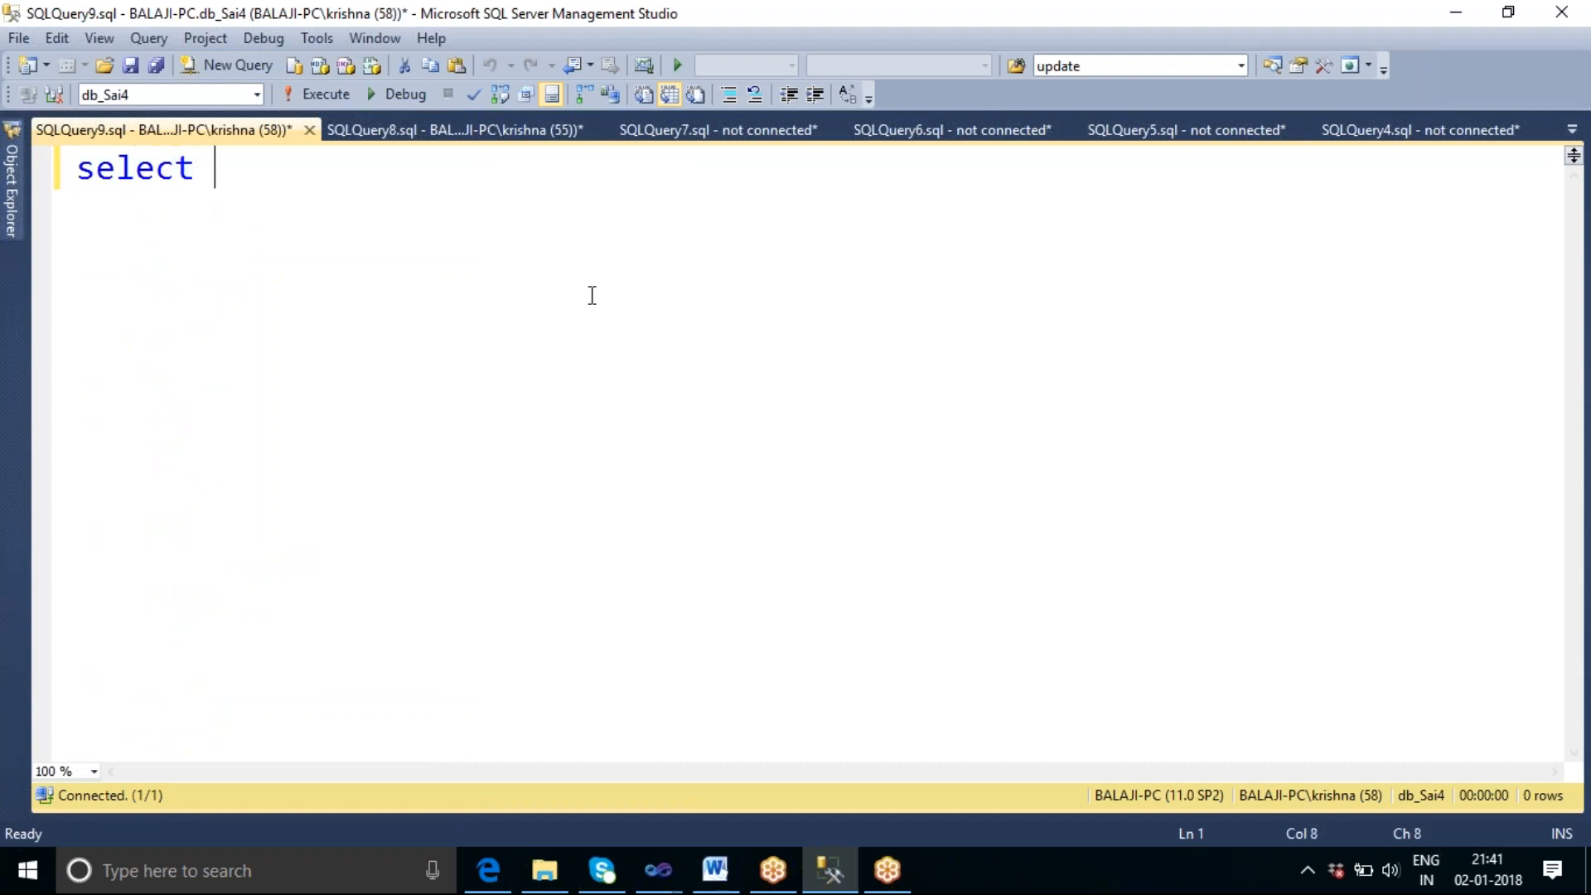
pyautogui.write('* fro')
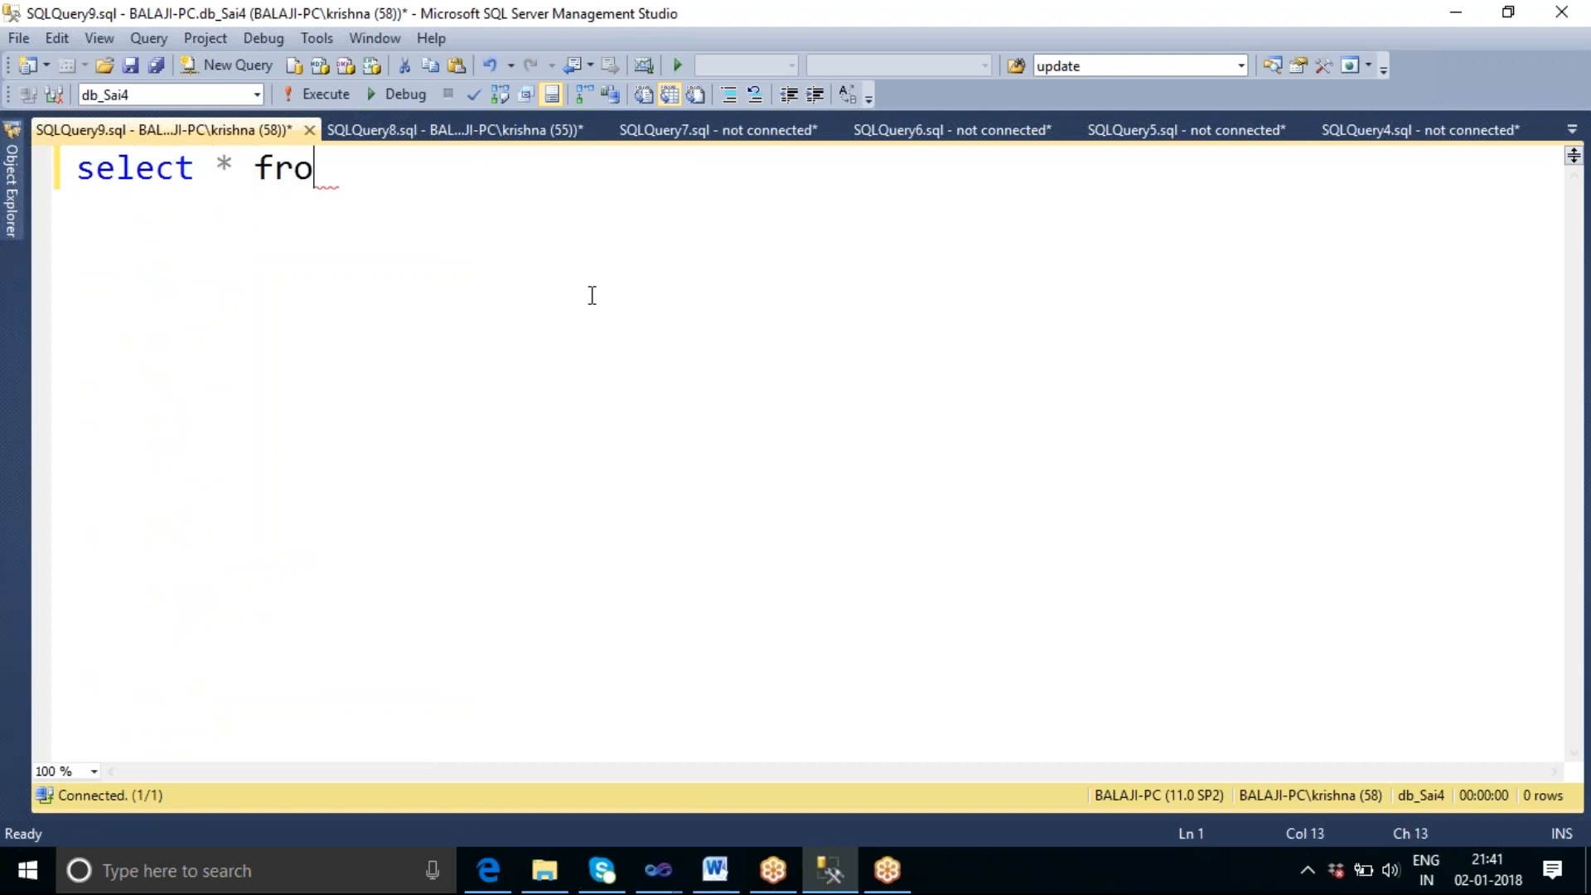
pyautogui.write('m tbl_e')
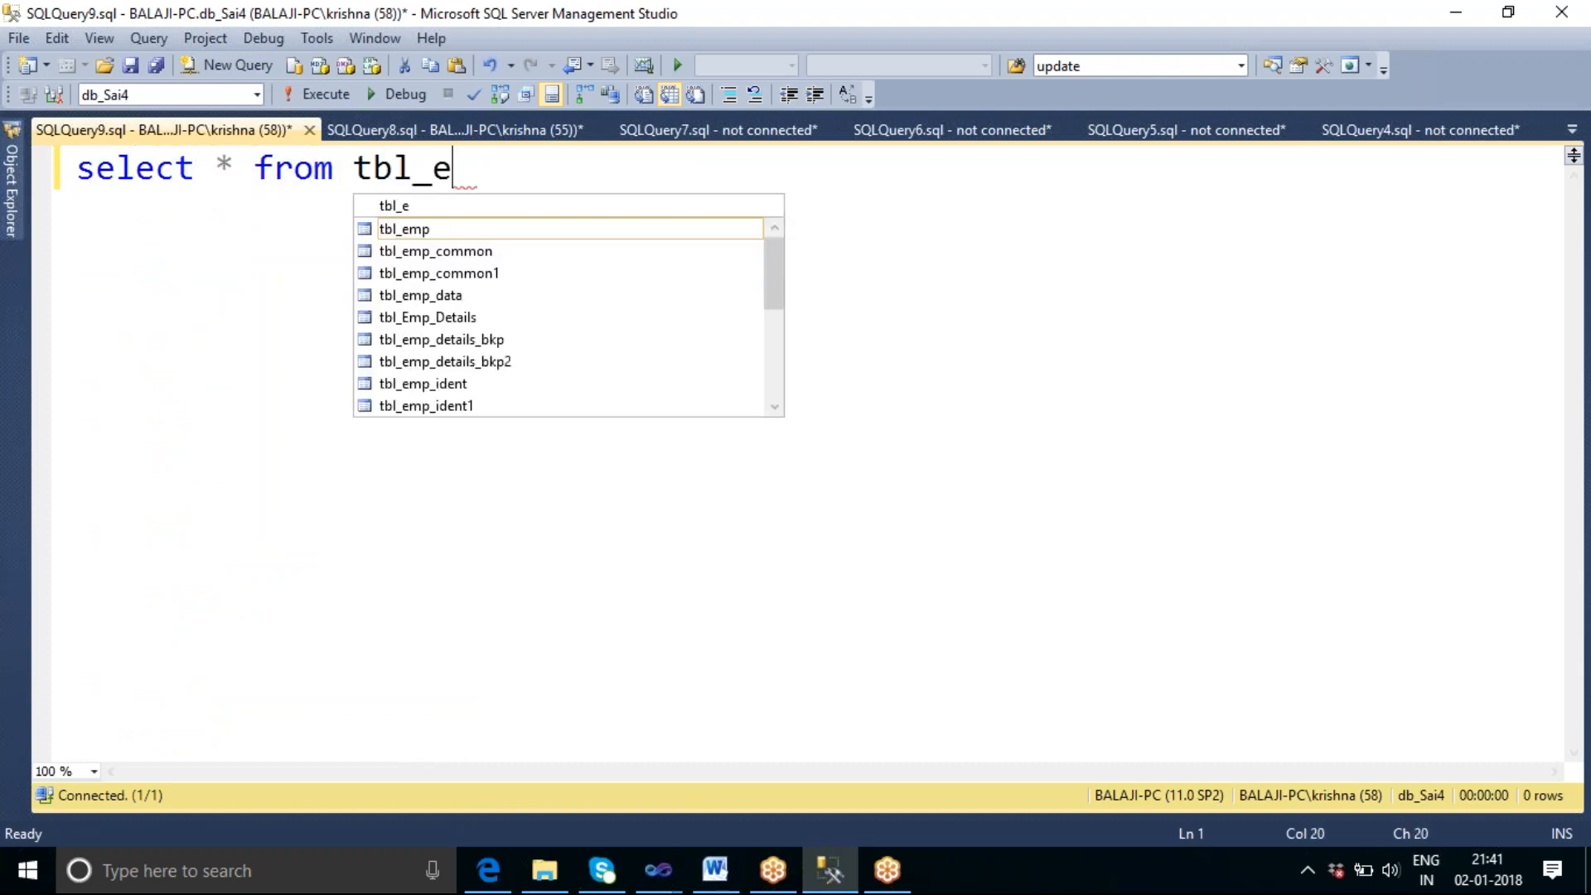
pyautogui.write('mpl_ma')
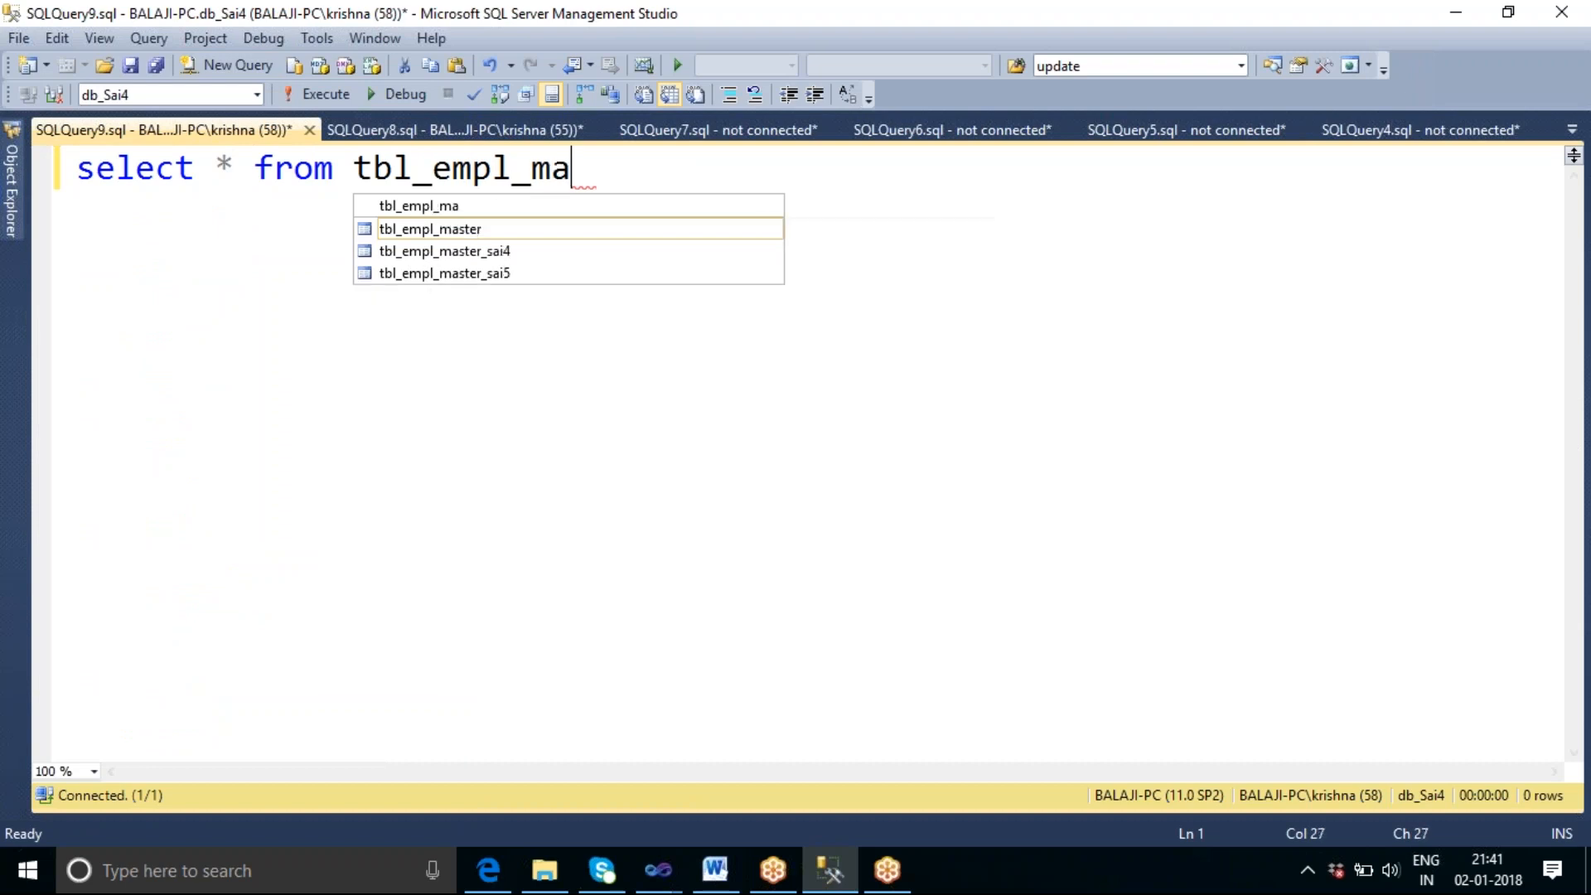
pyautogui.write('ster')
pyautogui.press('F5')
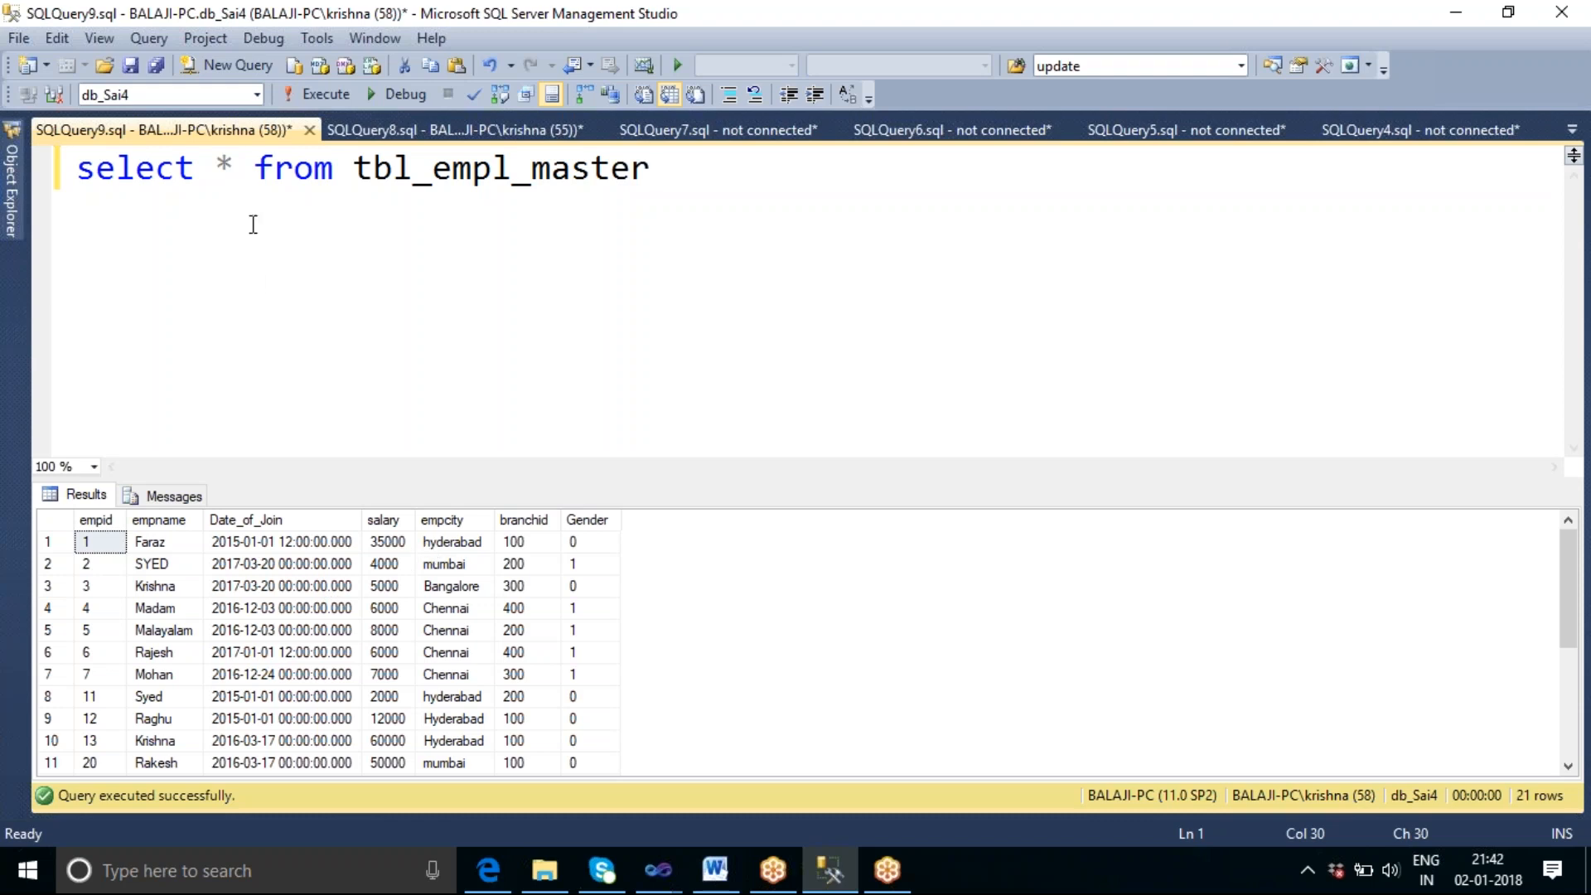
# Step: Replace the asterisk in the select list with "empcity,sum(salary)"
pyautogui.click(241, 184)
pyautogui.press('BackSpace')
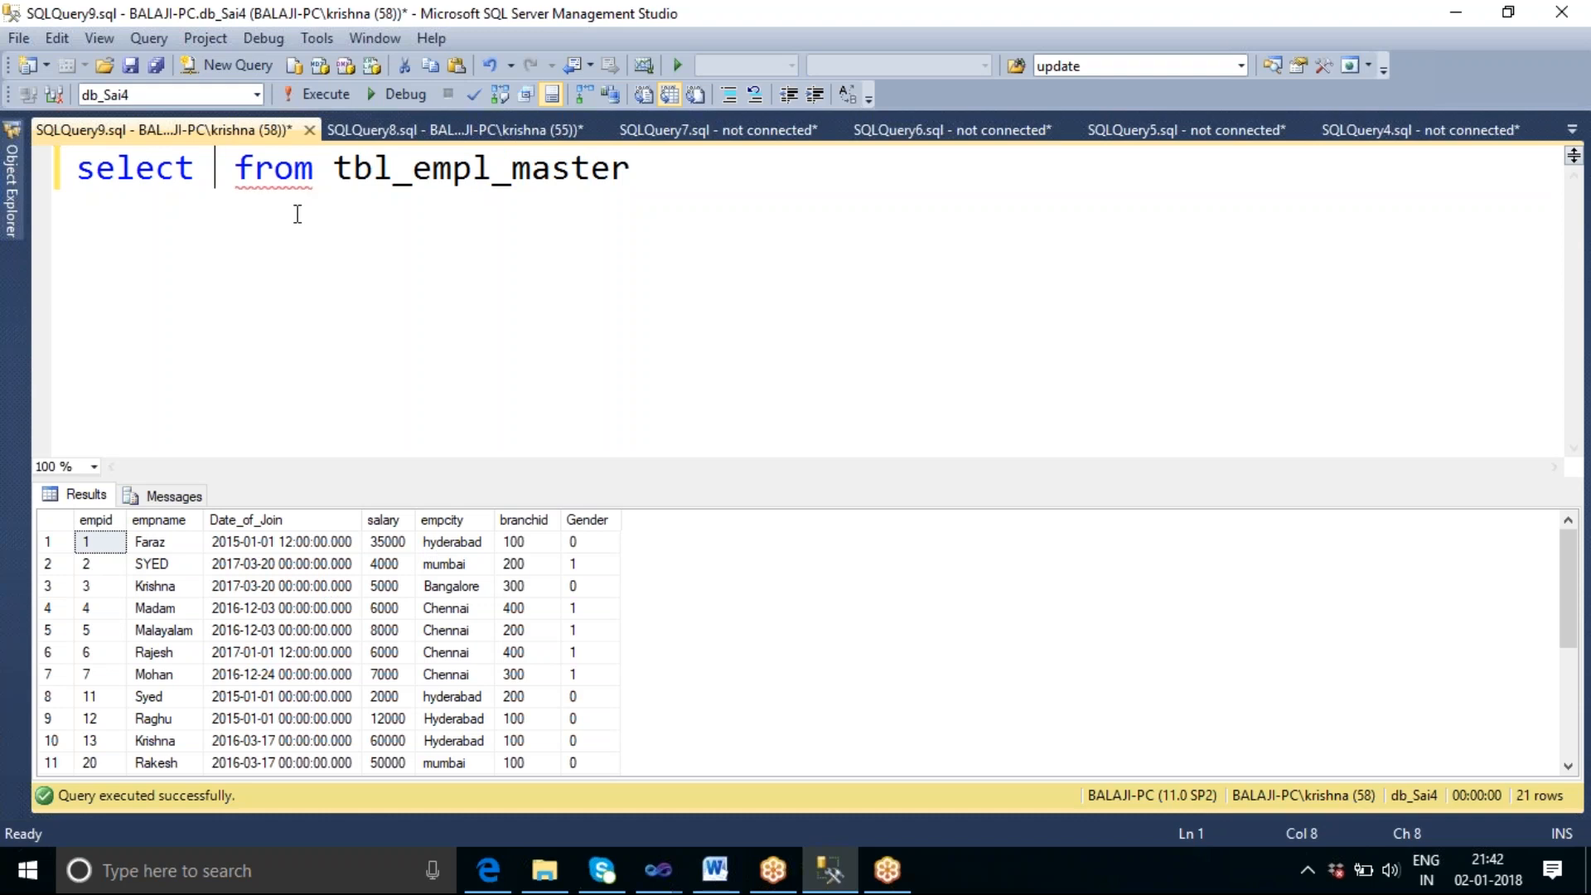
pyautogui.write('sum(')
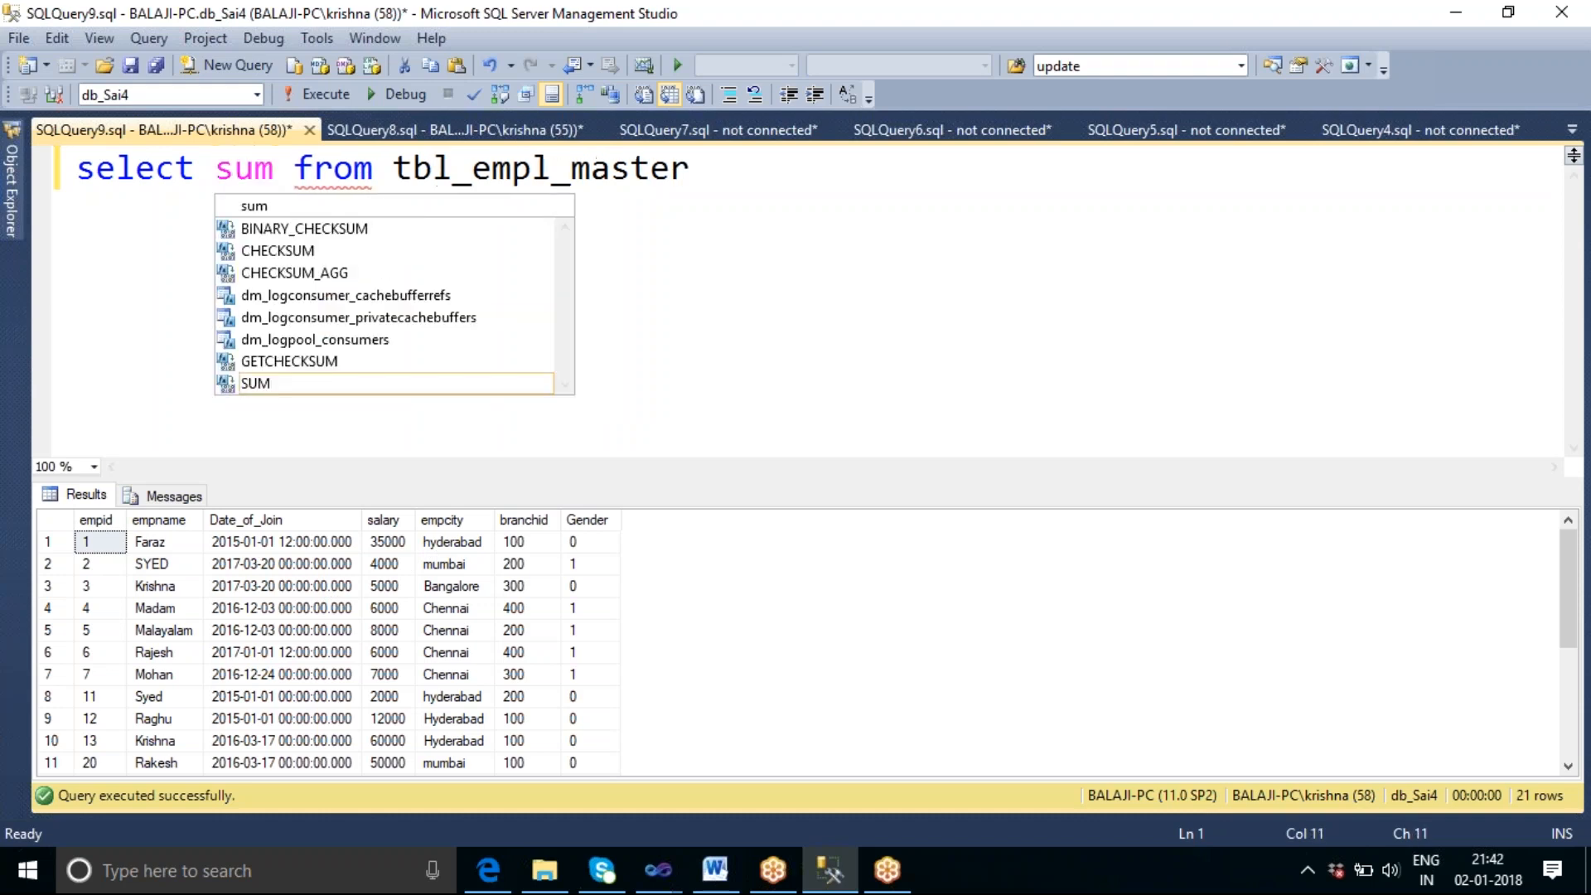
pyautogui.write('salary')
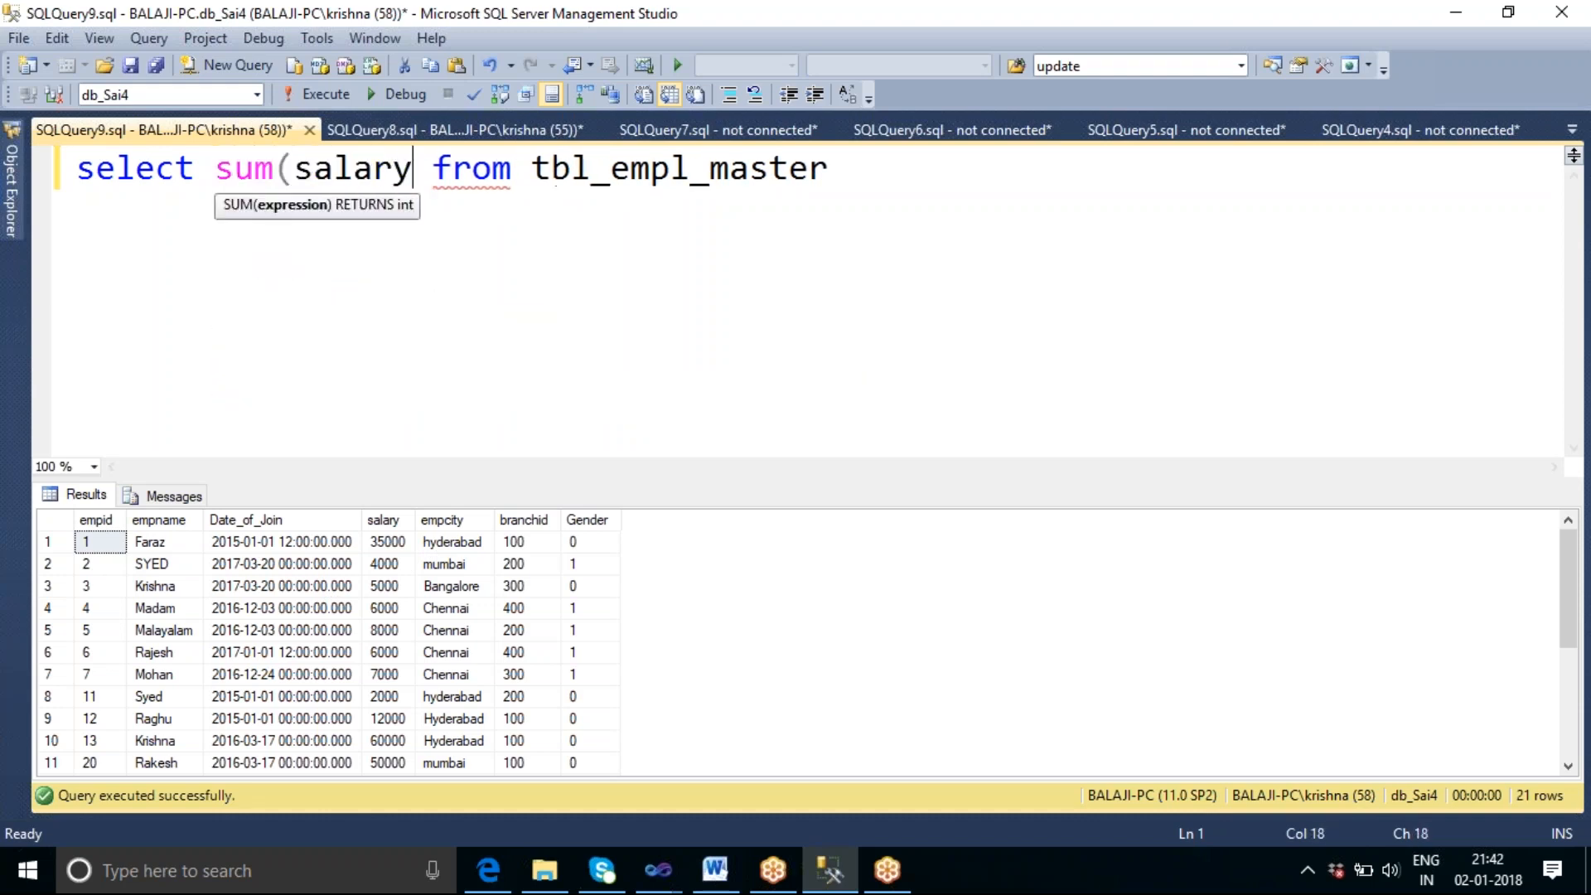
pyautogui.write(')')
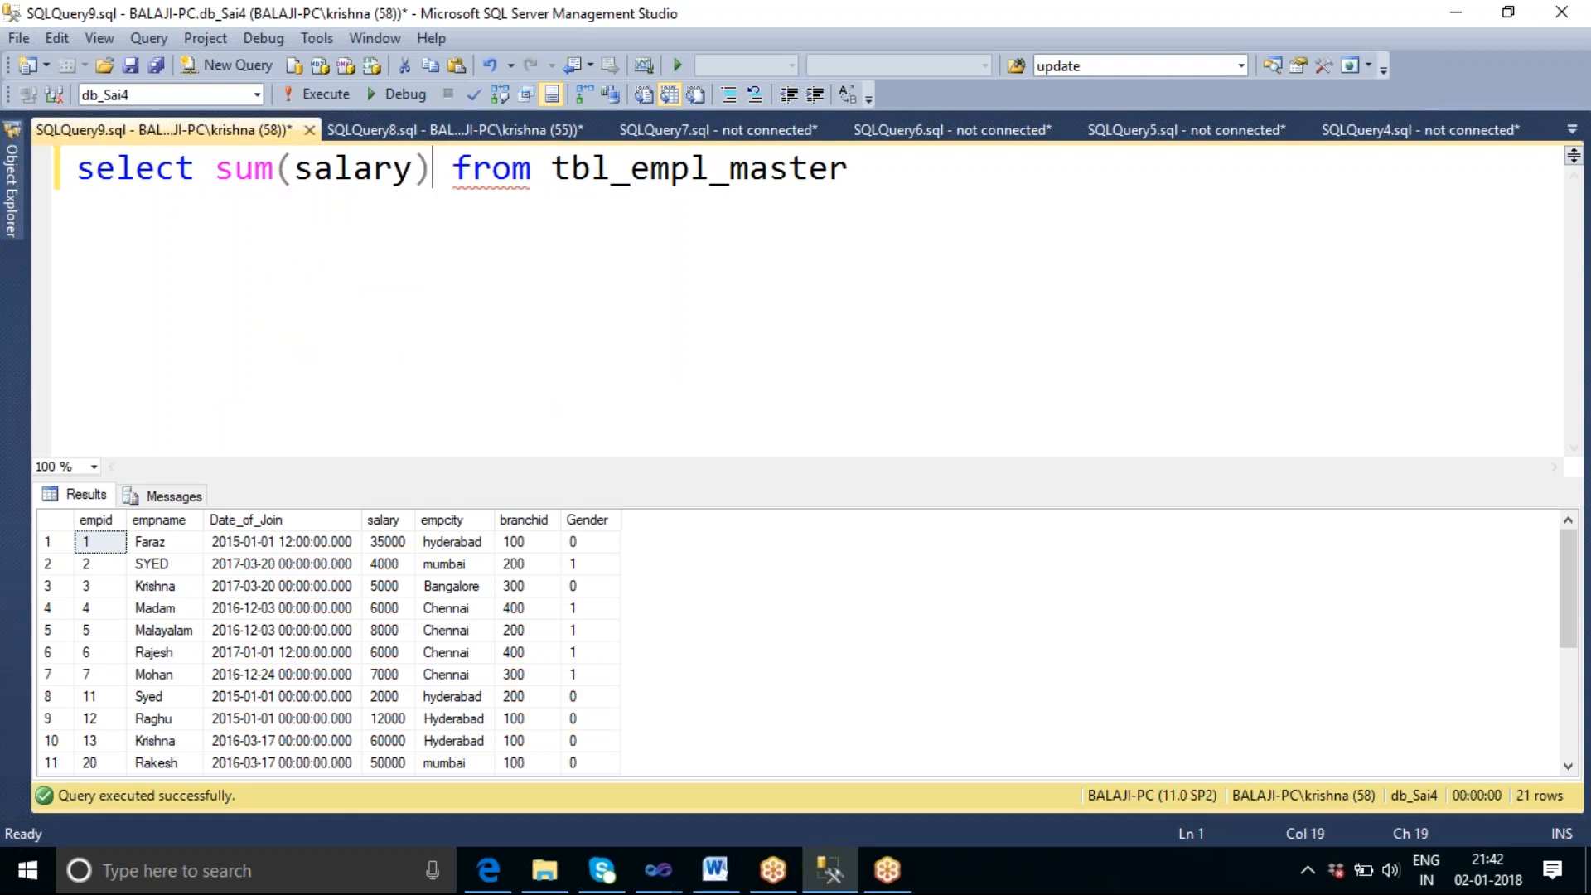
pyautogui.click(215, 175)
pyautogui.write('empcity,')
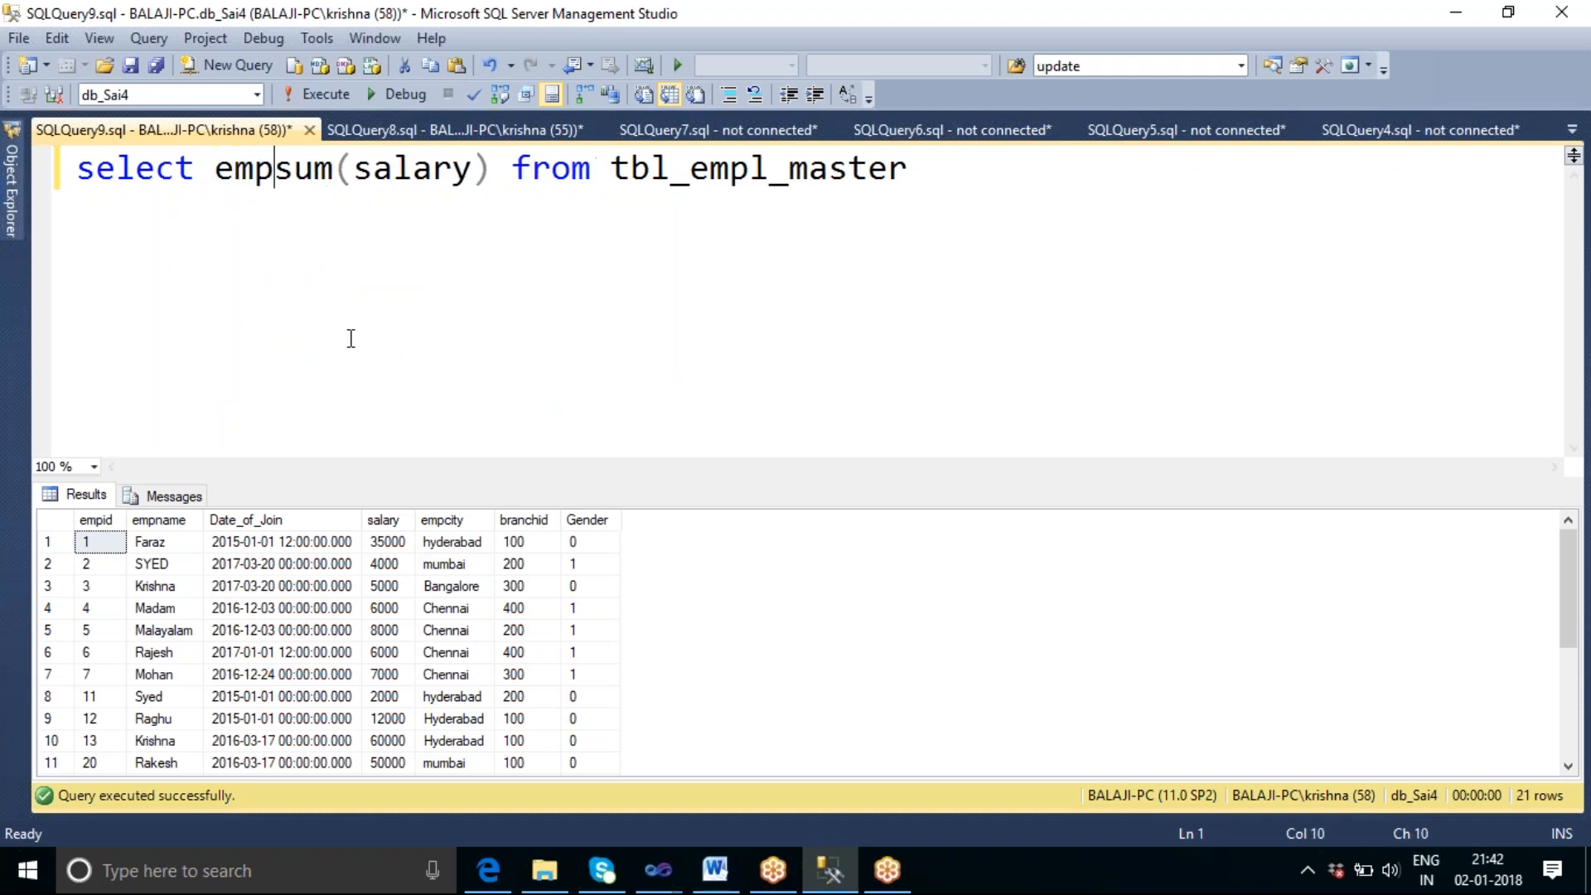
# Step: Add the clause "group by empcity" on a second line of the query and execute it
pyautogui.press('End')
pyautogui.press('Return')
pyautogui.write('gr')
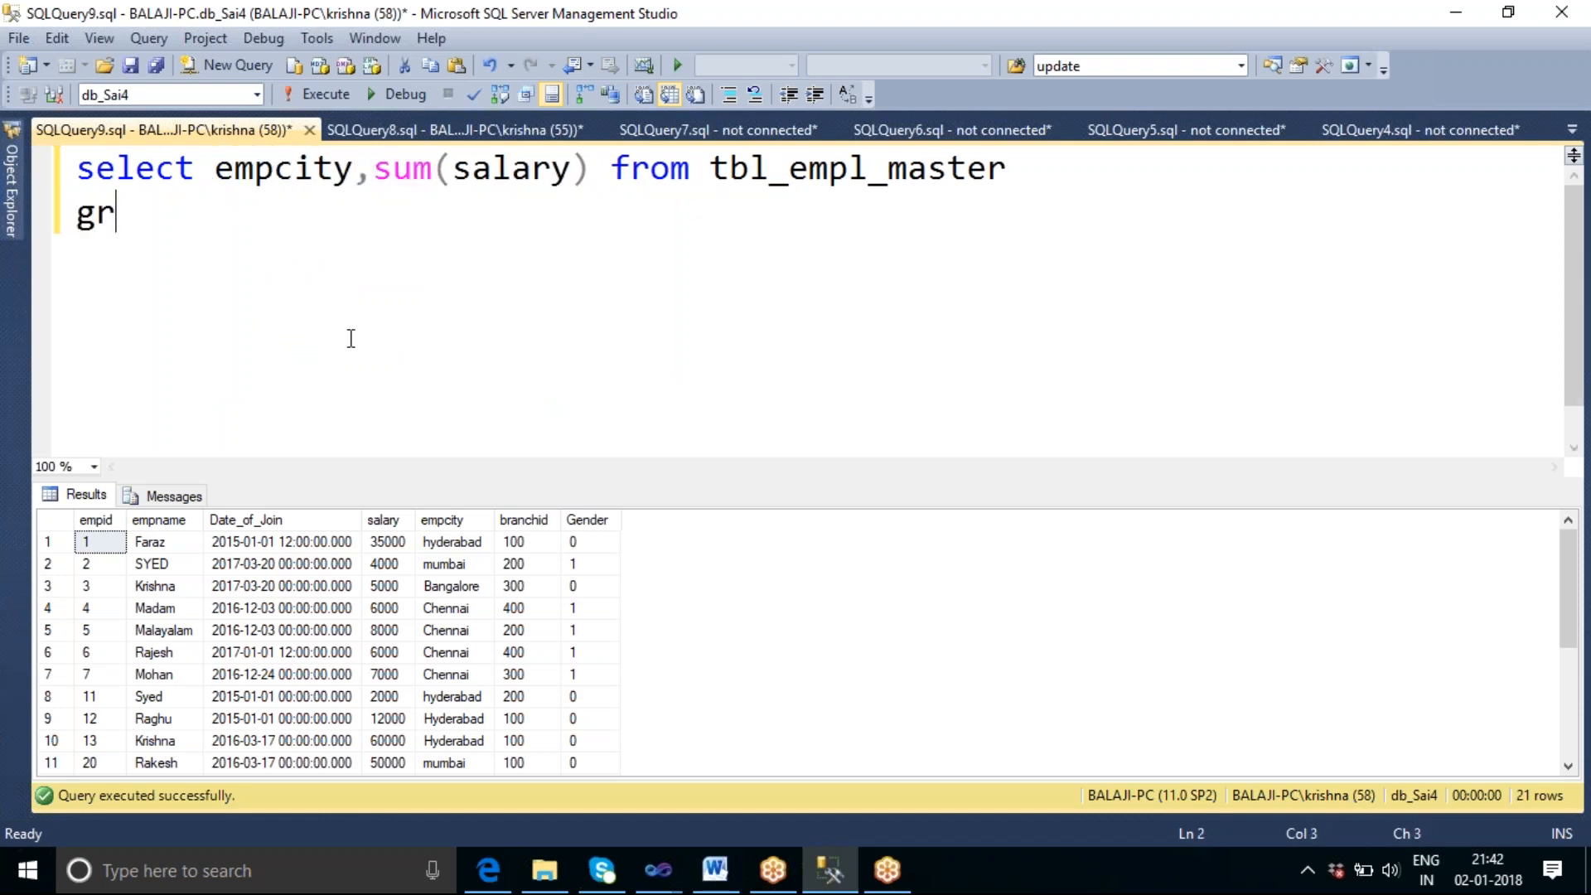
pyautogui.write('oup by empcity')
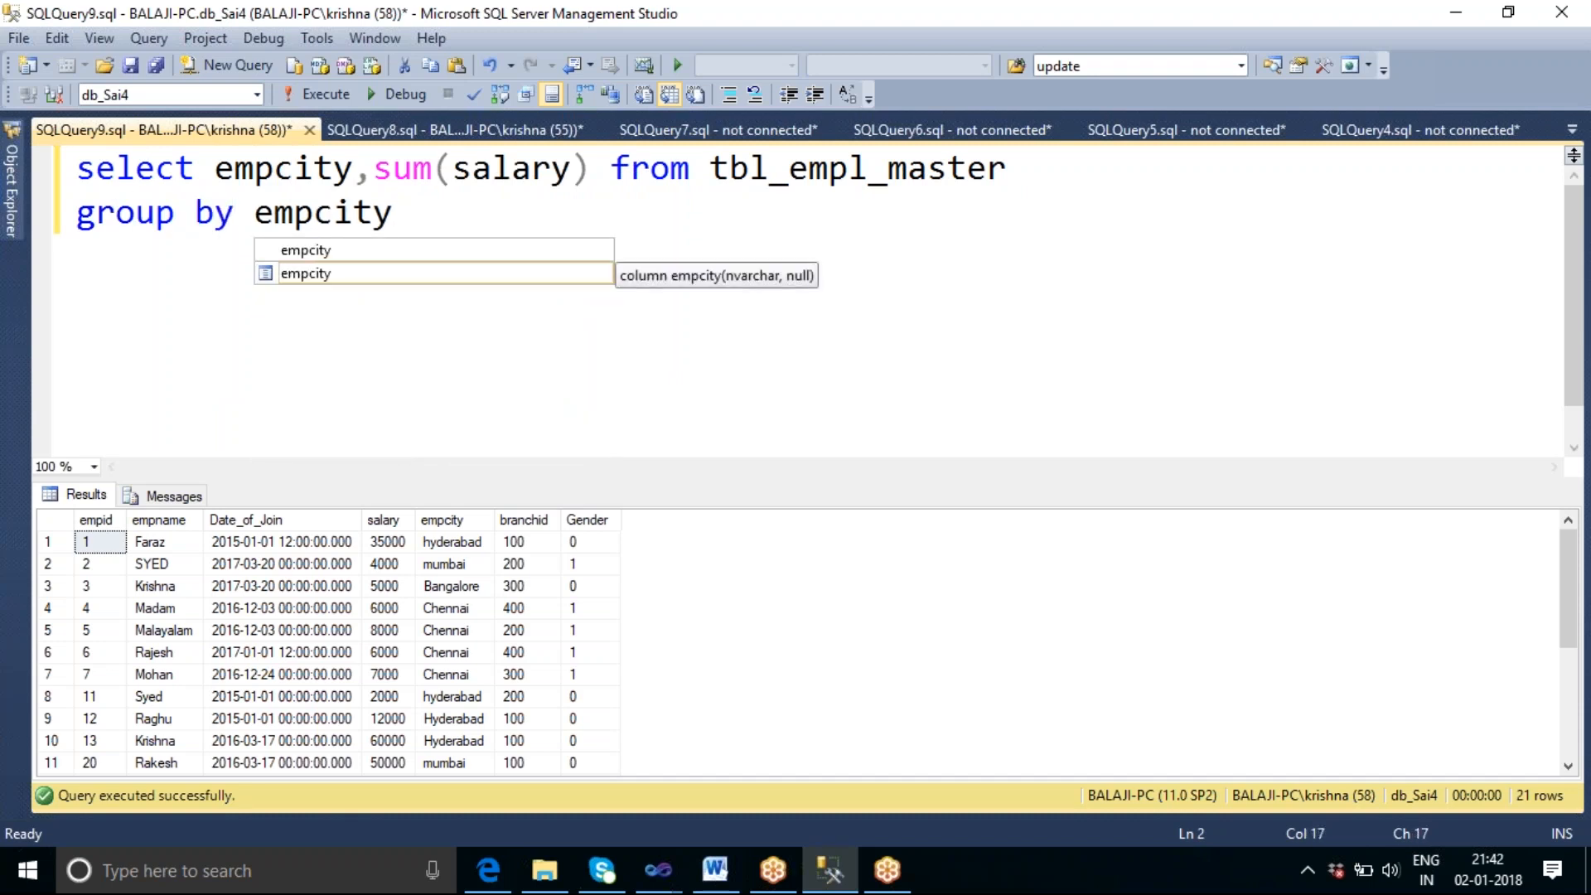
pyautogui.press('F5')
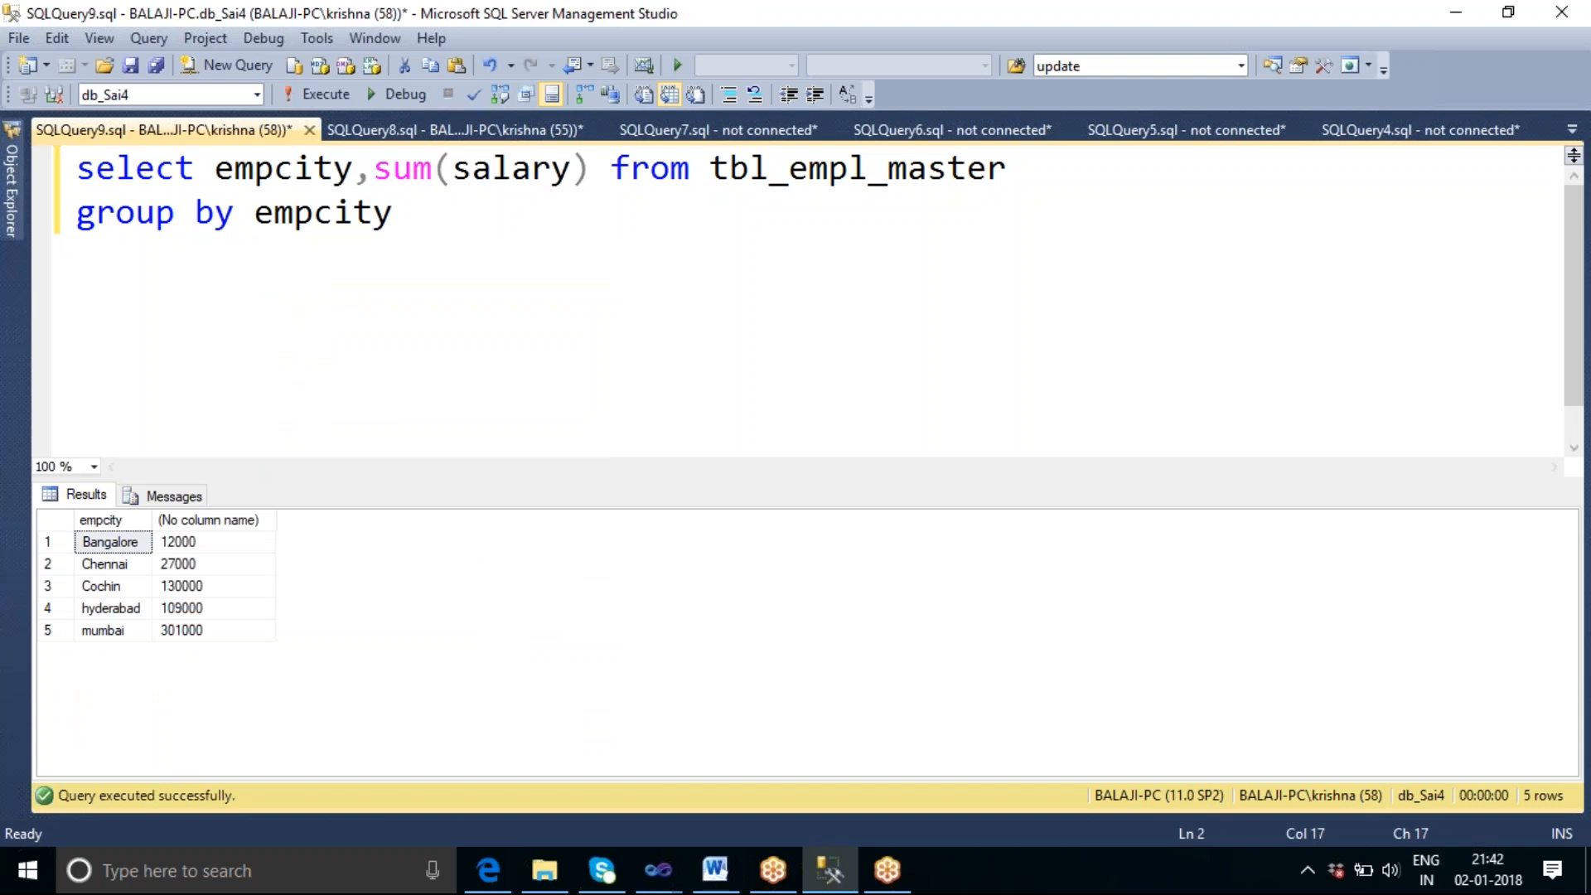
# Step: Examine the summed salary per city in the query results, checking the hyderabad and Bangalore rows
pyautogui.click(108, 610)
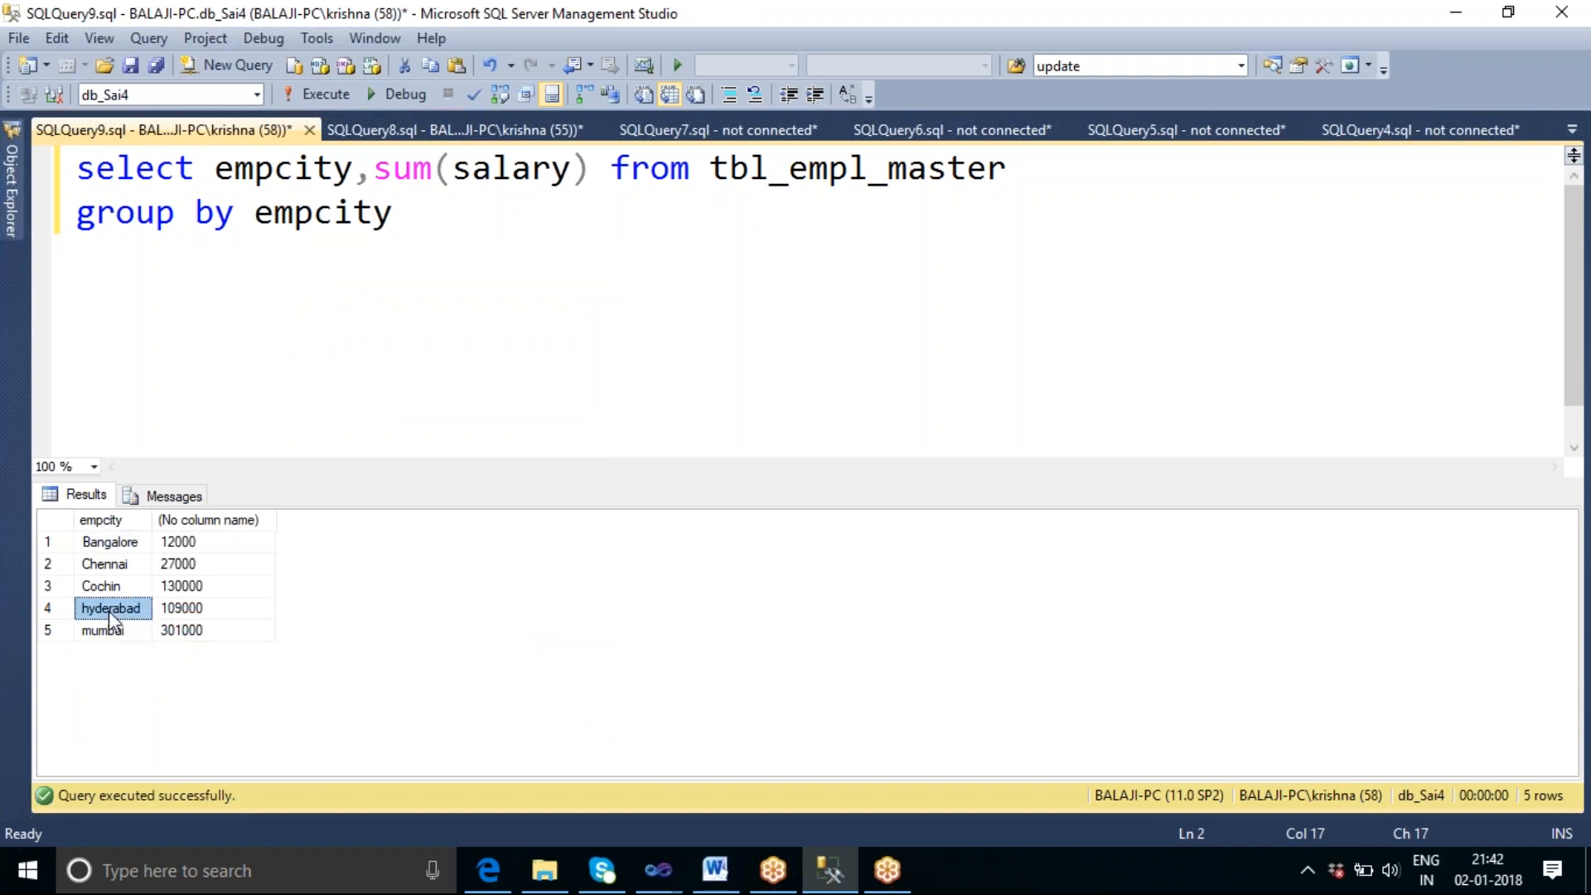
pyautogui.click(208, 612)
pyautogui.click(114, 543)
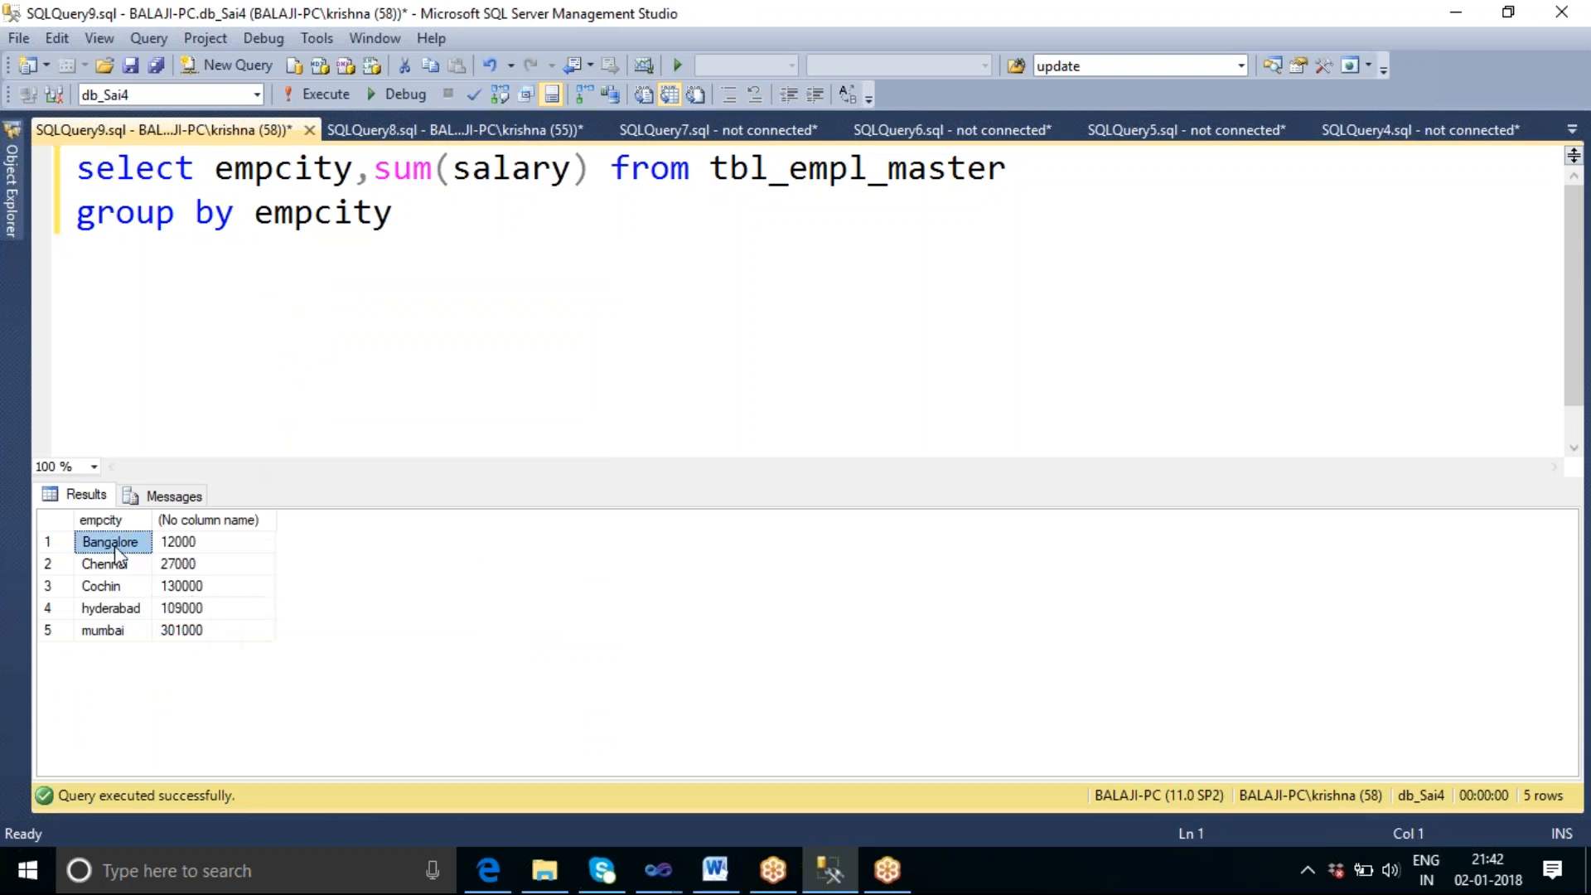
pyautogui.click(200, 545)
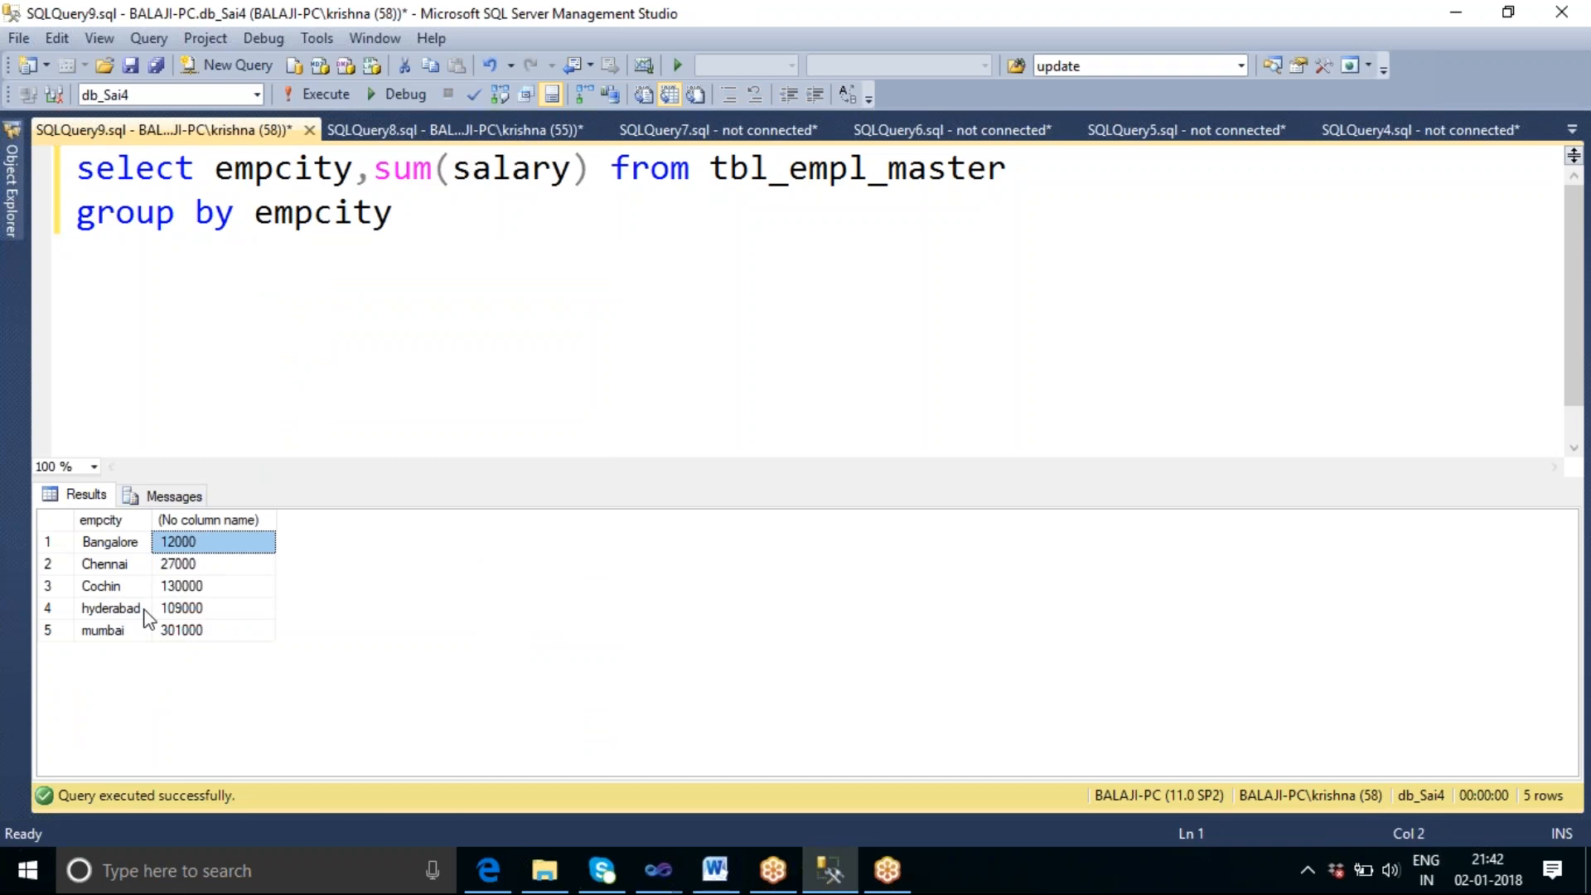
pyautogui.click(424, 219)
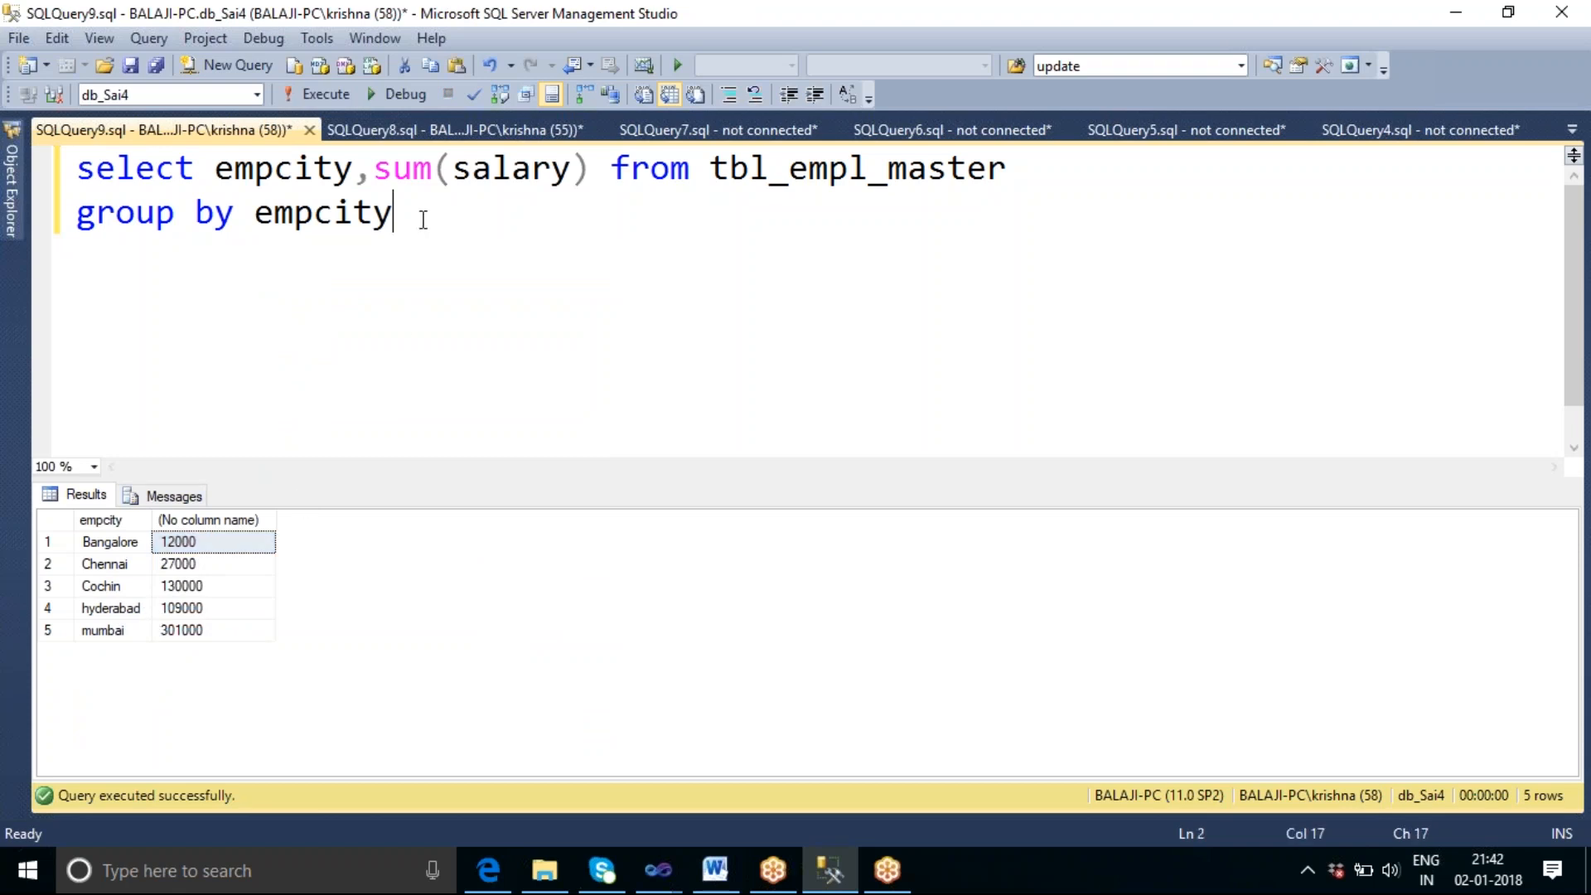
# Step: Check the Aggregate transformation in the SSIS_Sai17 project in Visual Studio against the sum function in the SQL Server Management Studio query
pyautogui.click(661, 877)
pyautogui.click(763, 712)
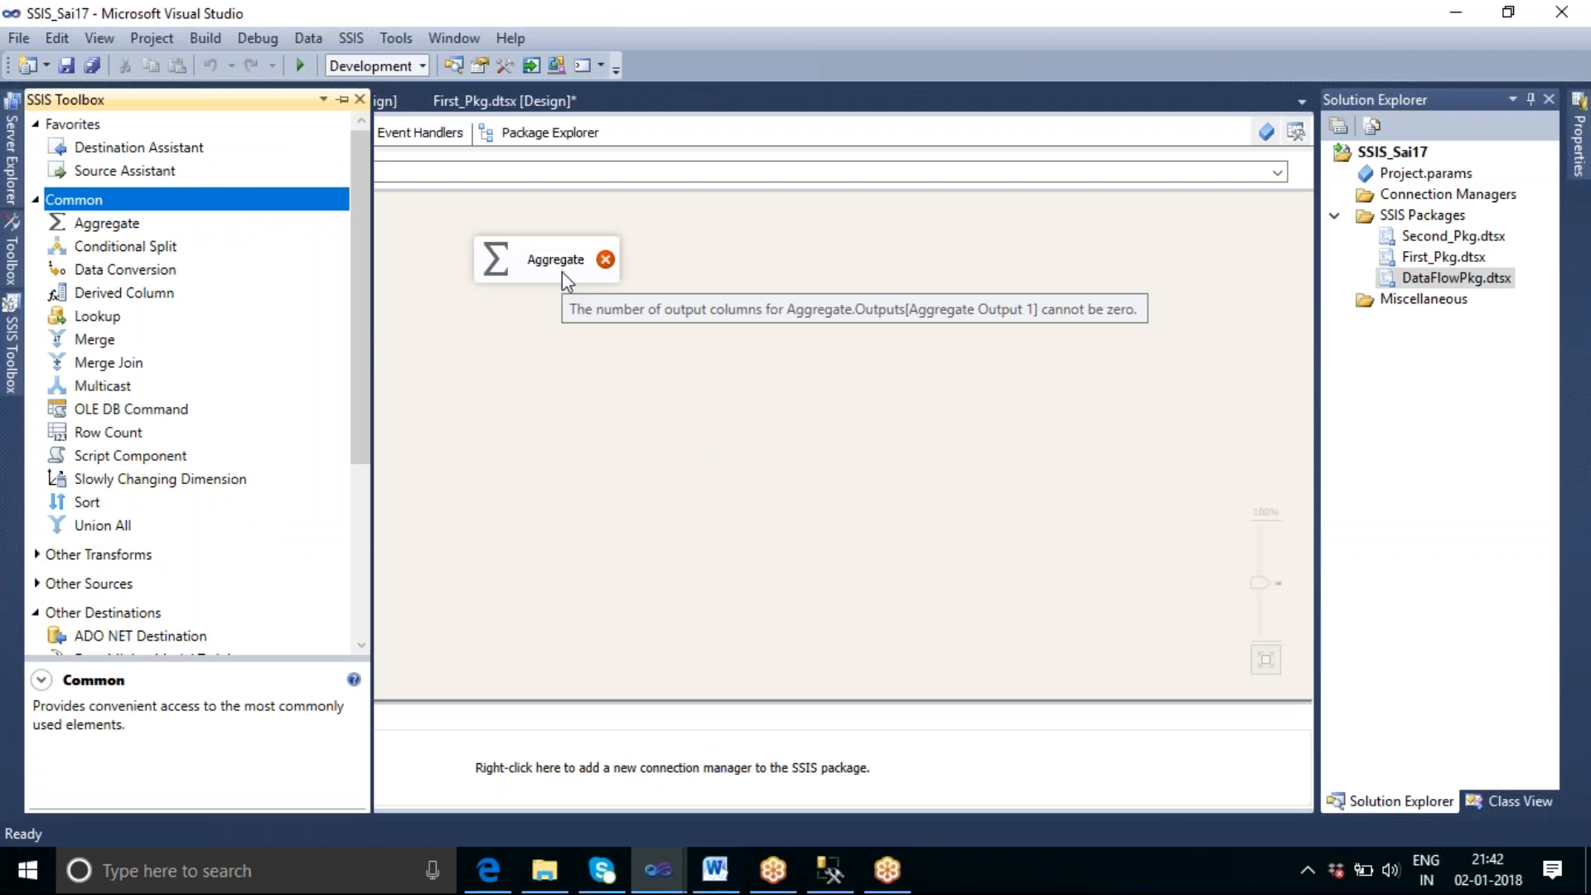
pyautogui.click(830, 870)
pyautogui.doubleClick(396, 170)
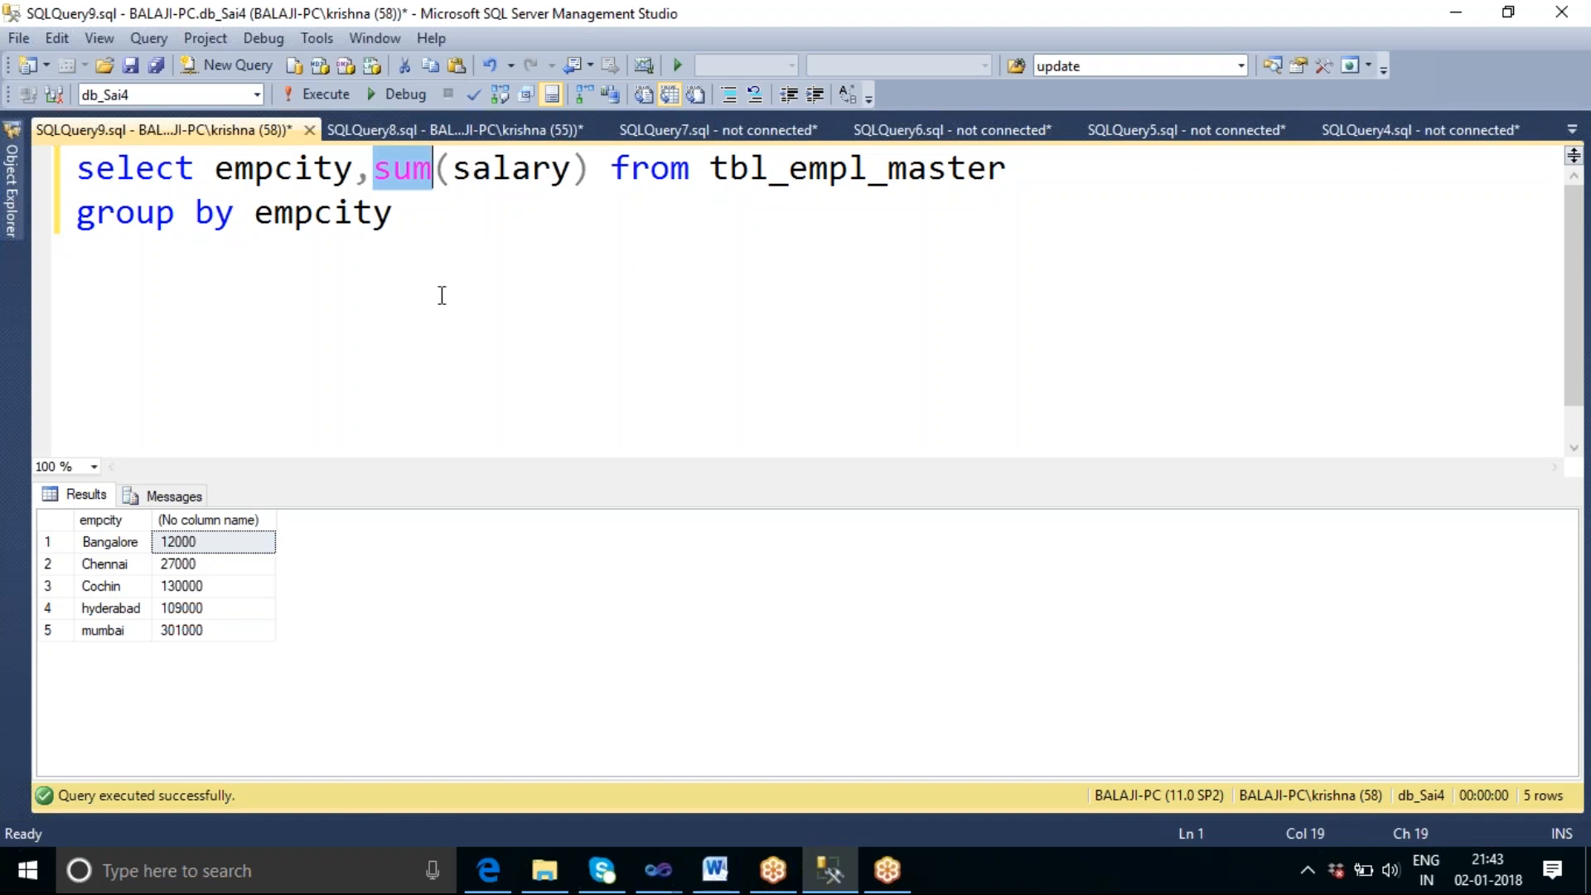
pyautogui.click(438, 248)
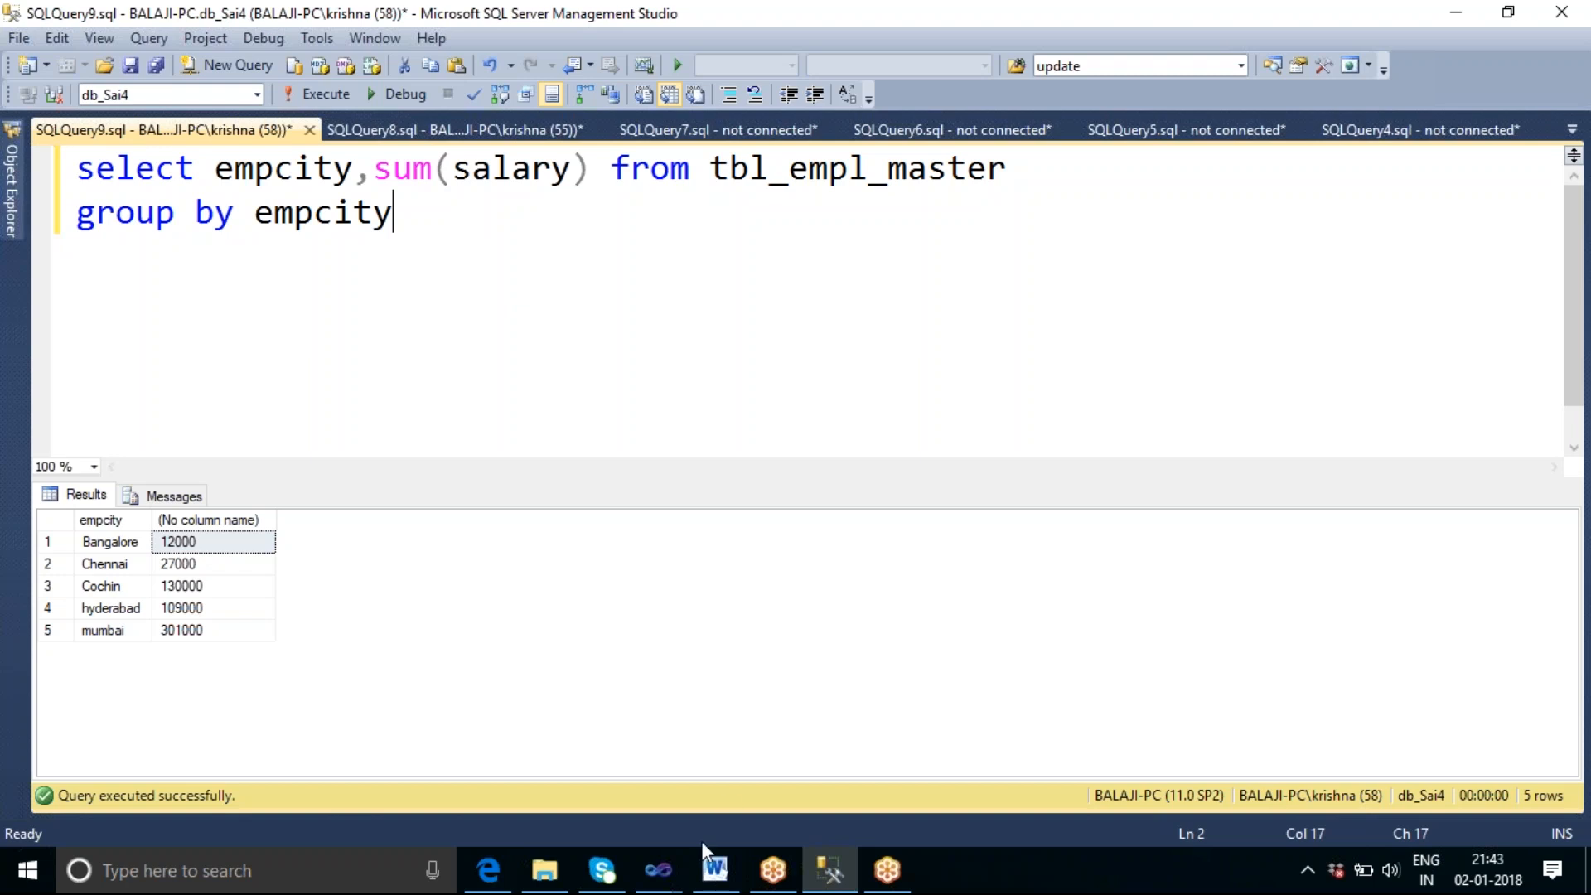
# Step: Switch to the SSIS_Sai17 project in Visual Studio and move the Aggregate transformation slightly down and to the right in the data flow
pyautogui.moveTo(662, 880)
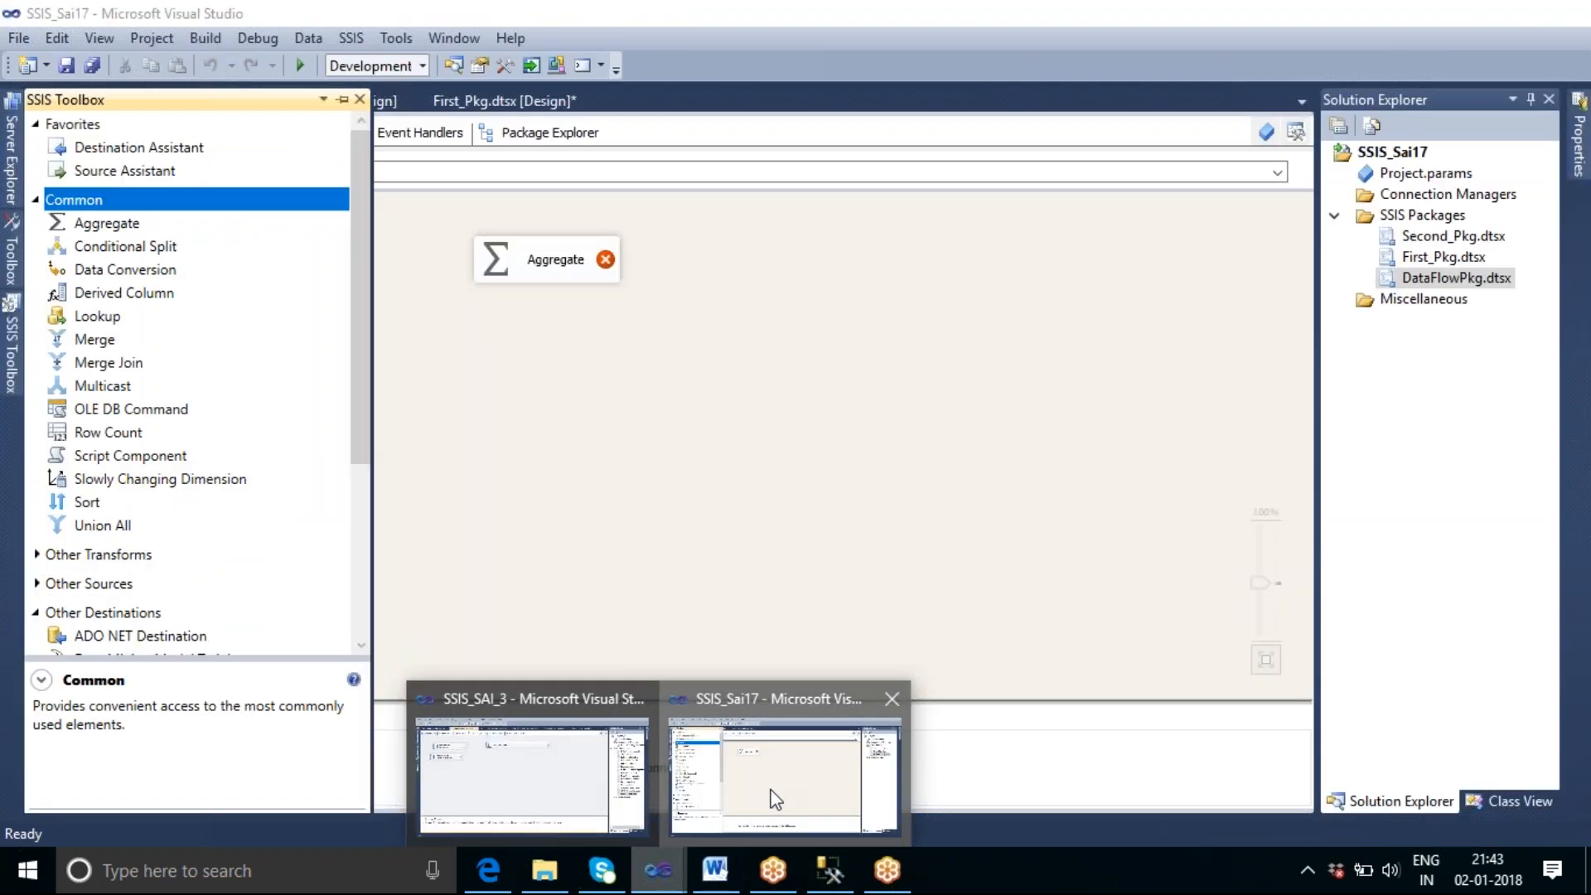
pyautogui.click(770, 791)
pyautogui.moveTo(561, 271)
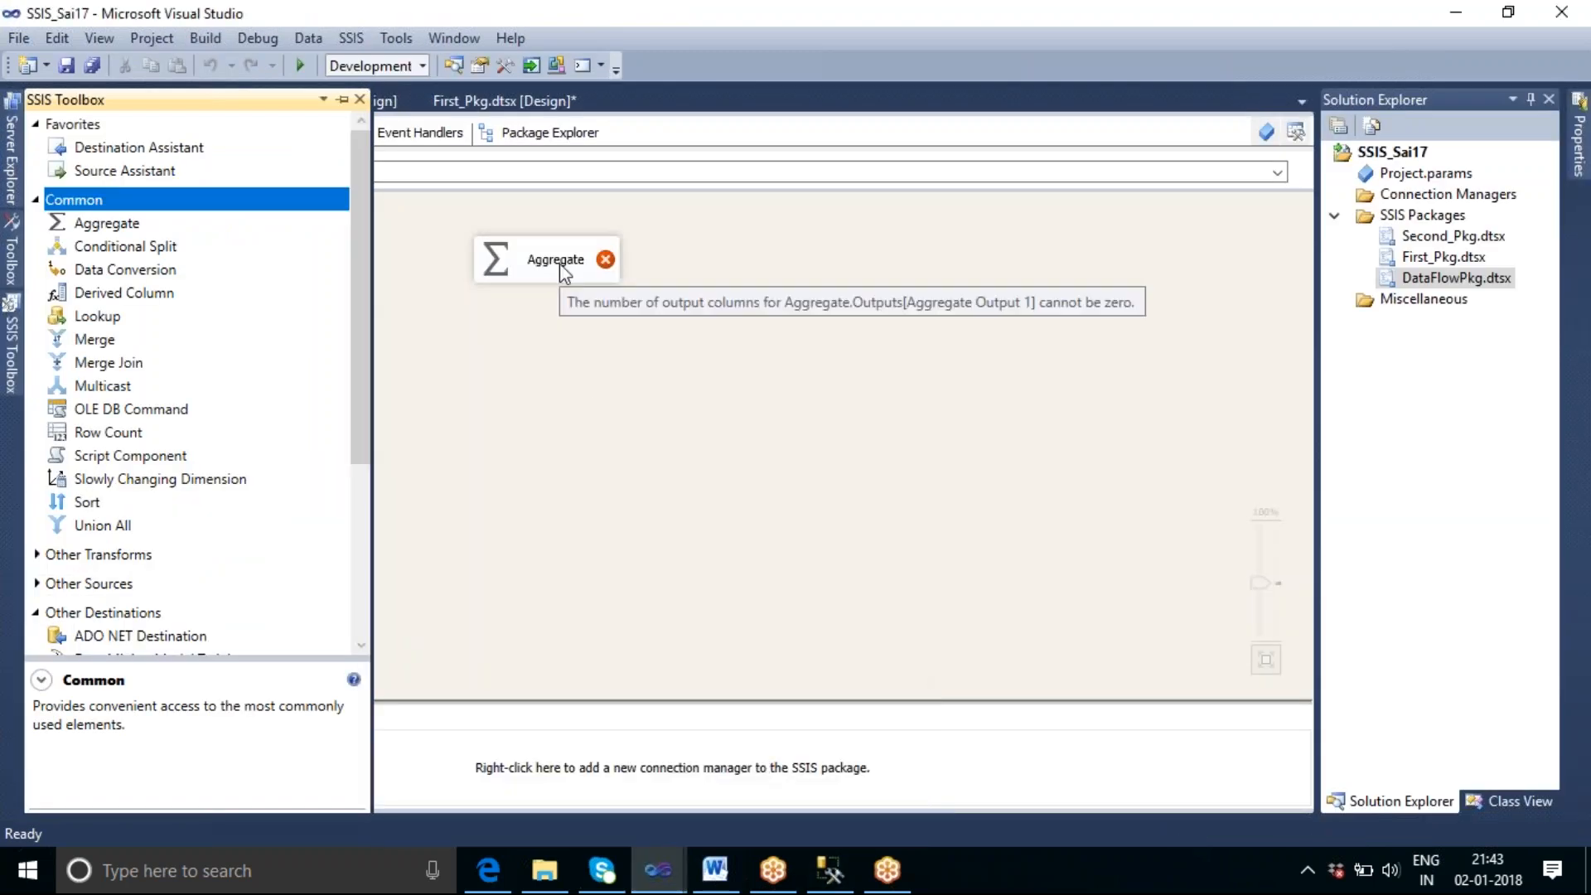
pyautogui.moveTo(559, 262); pyautogui.dragTo(592, 320)
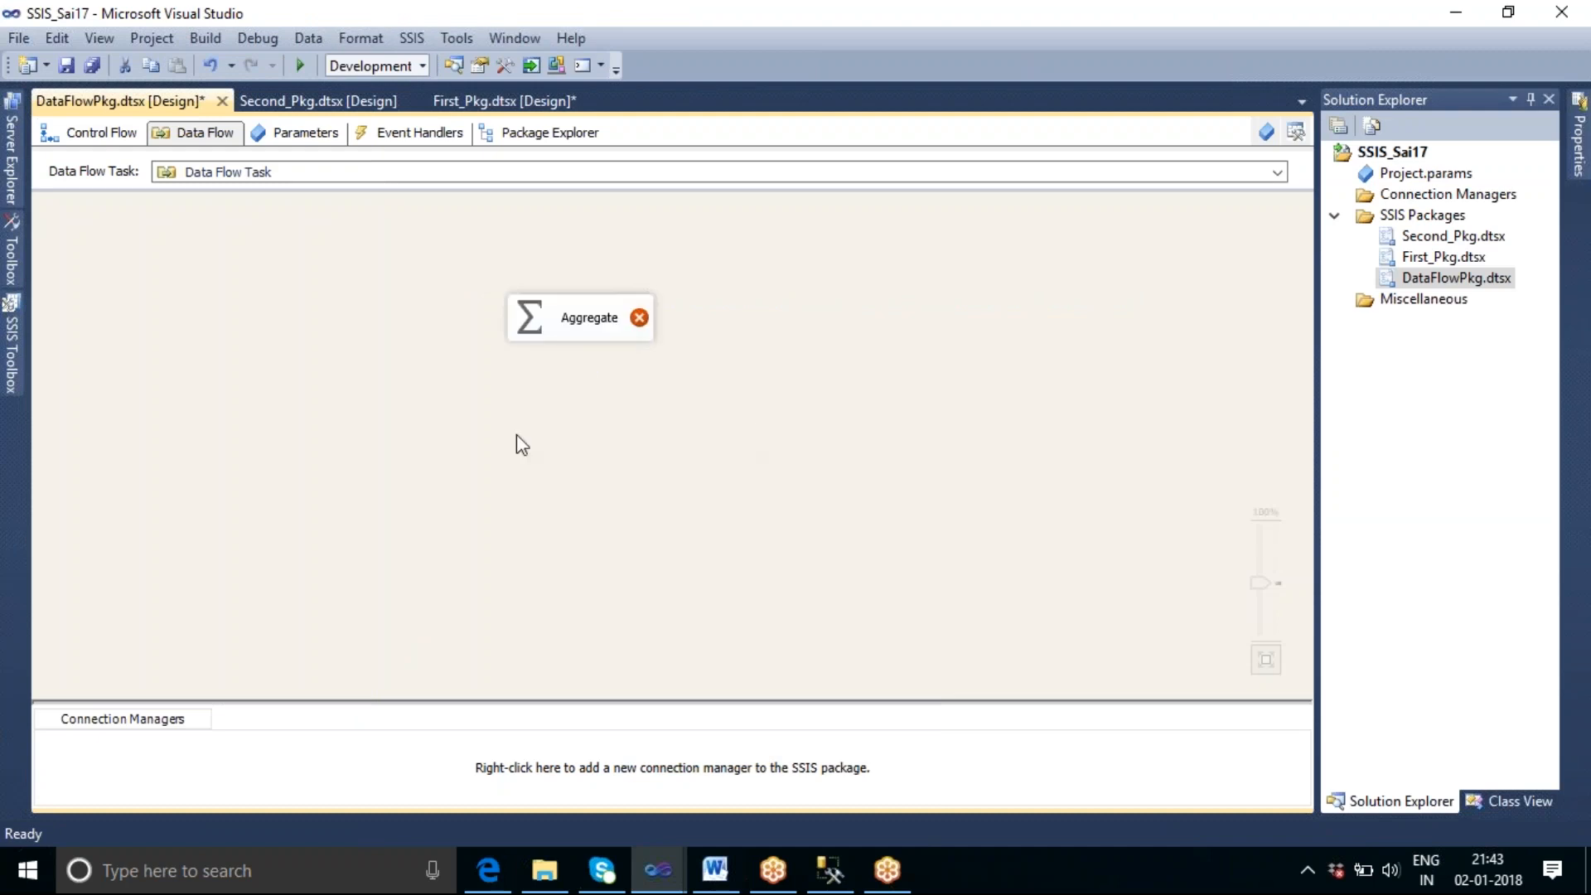
# Step: Collapse the Common components, recheck the salary query in SQL Server Management Studio, and expand Other Sources back in the SSIS_Sai17 project
pyautogui.click(16, 364)
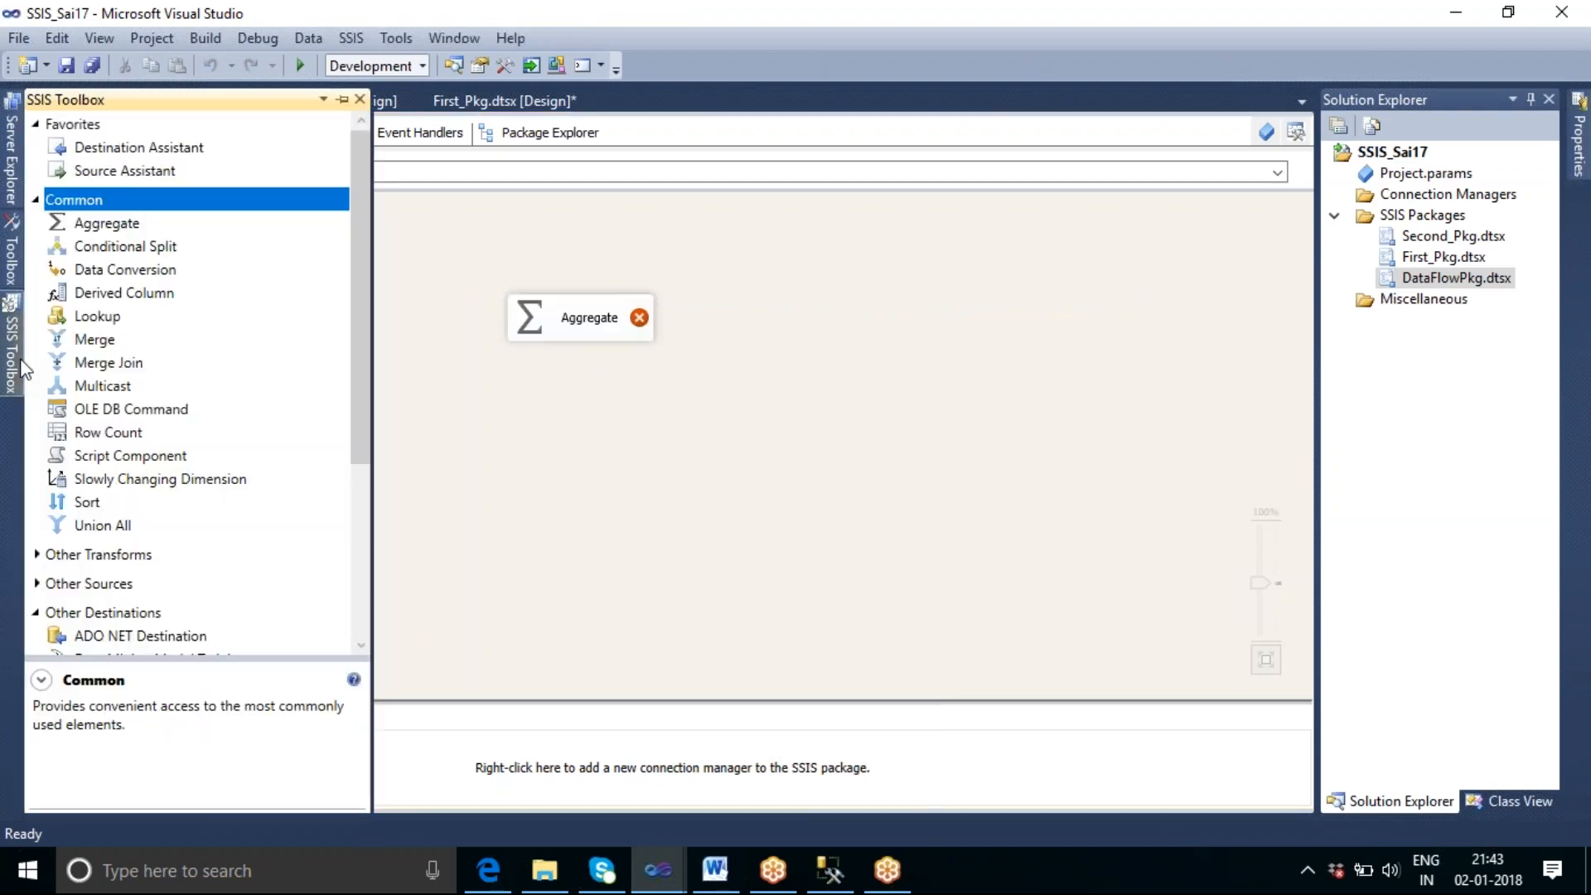
pyautogui.click(36, 200)
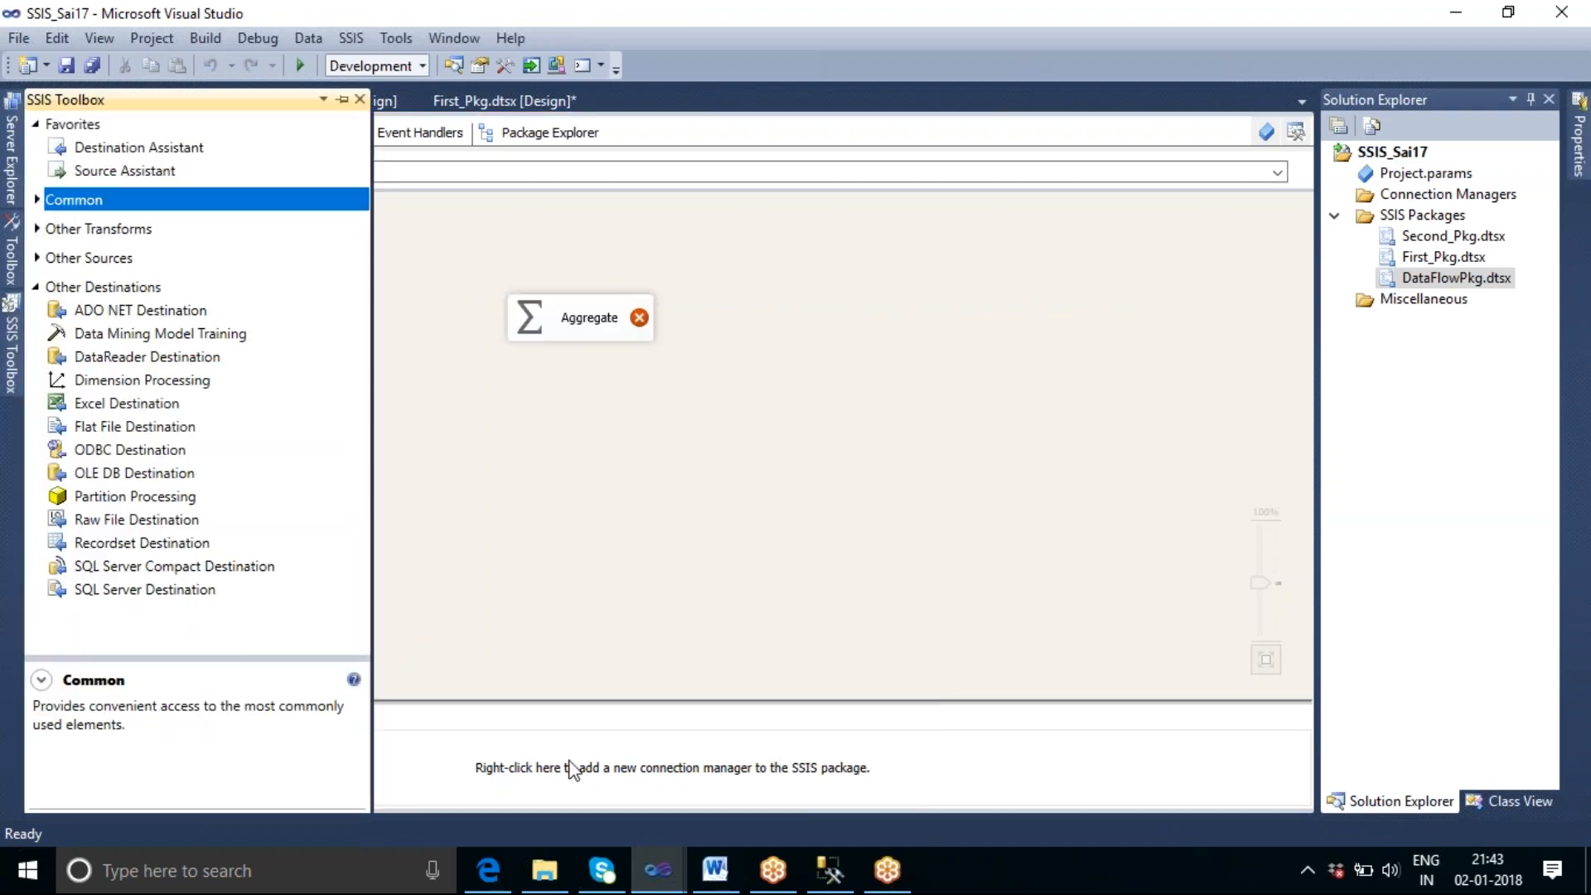
pyautogui.click(829, 870)
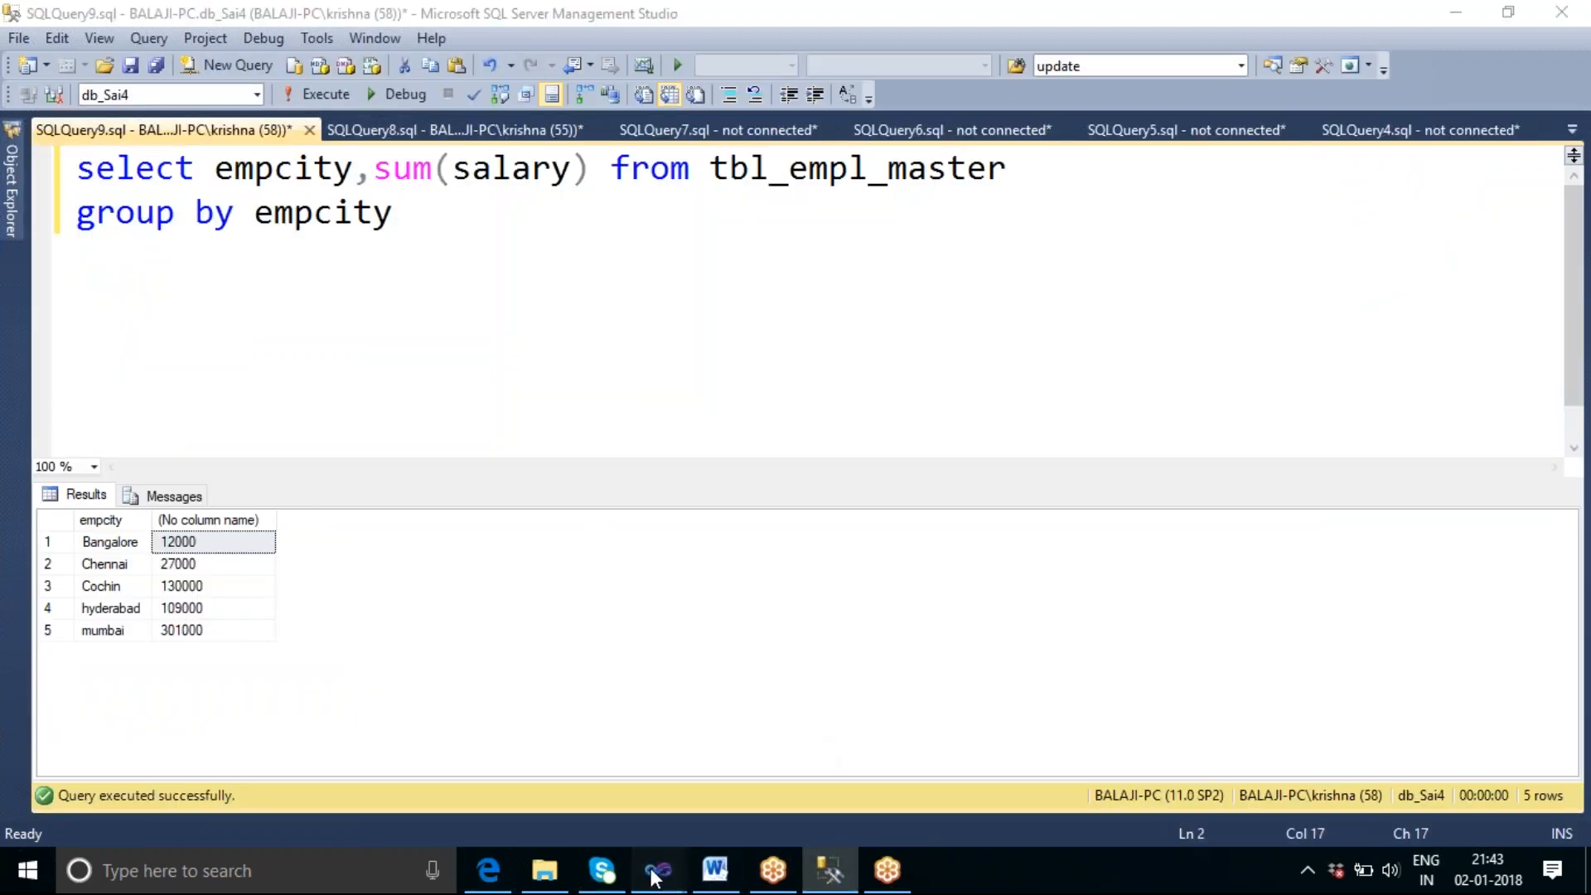
pyautogui.moveTo(658, 869)
pyautogui.click(762, 775)
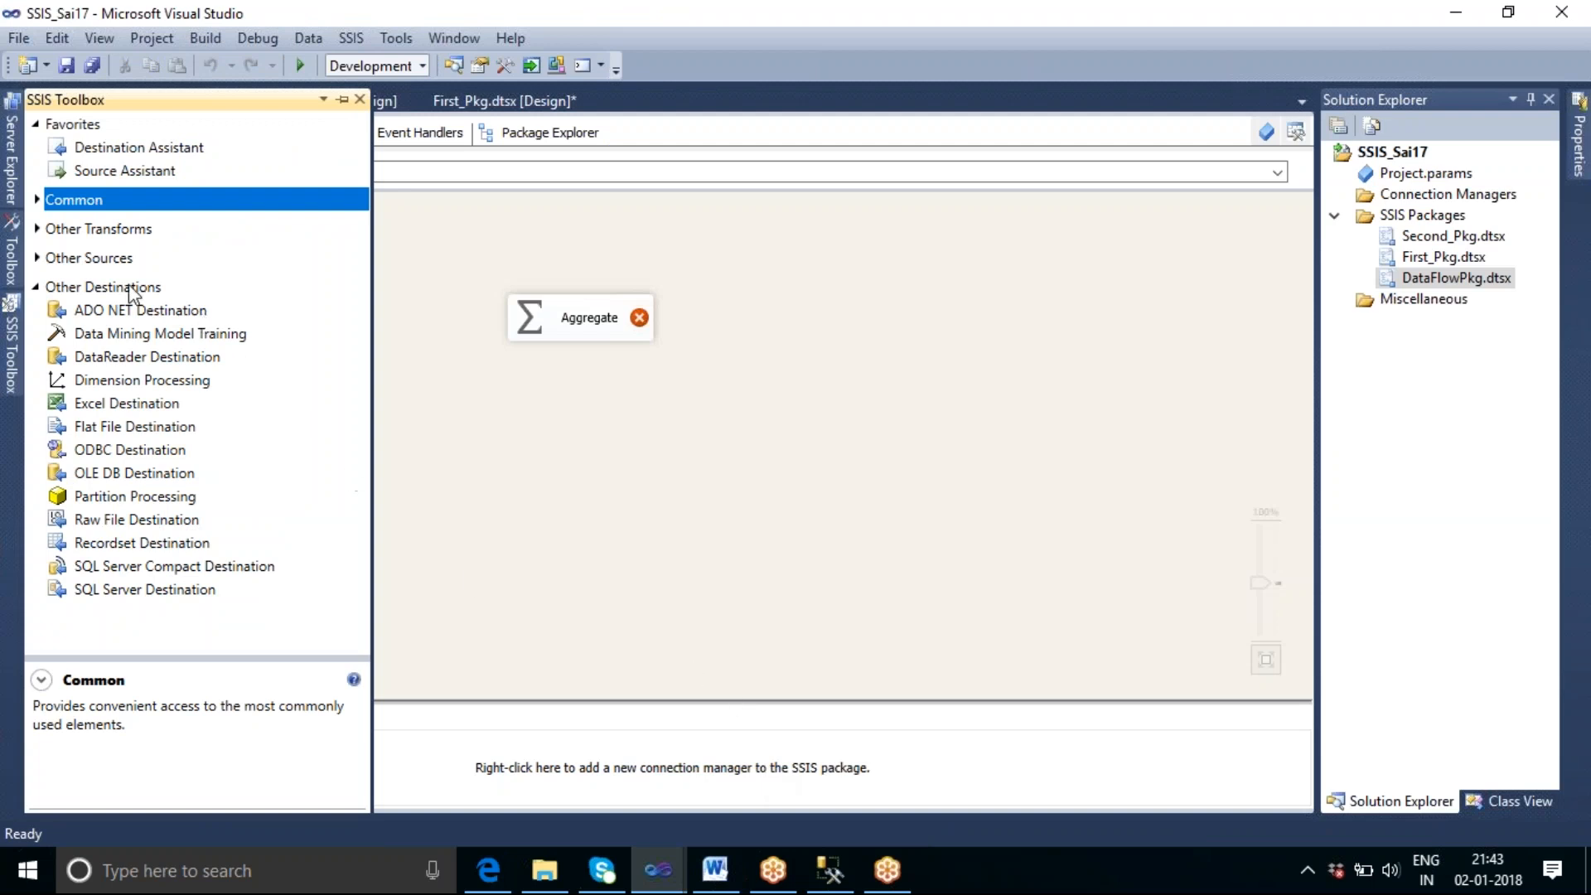
pyautogui.click(36, 257)
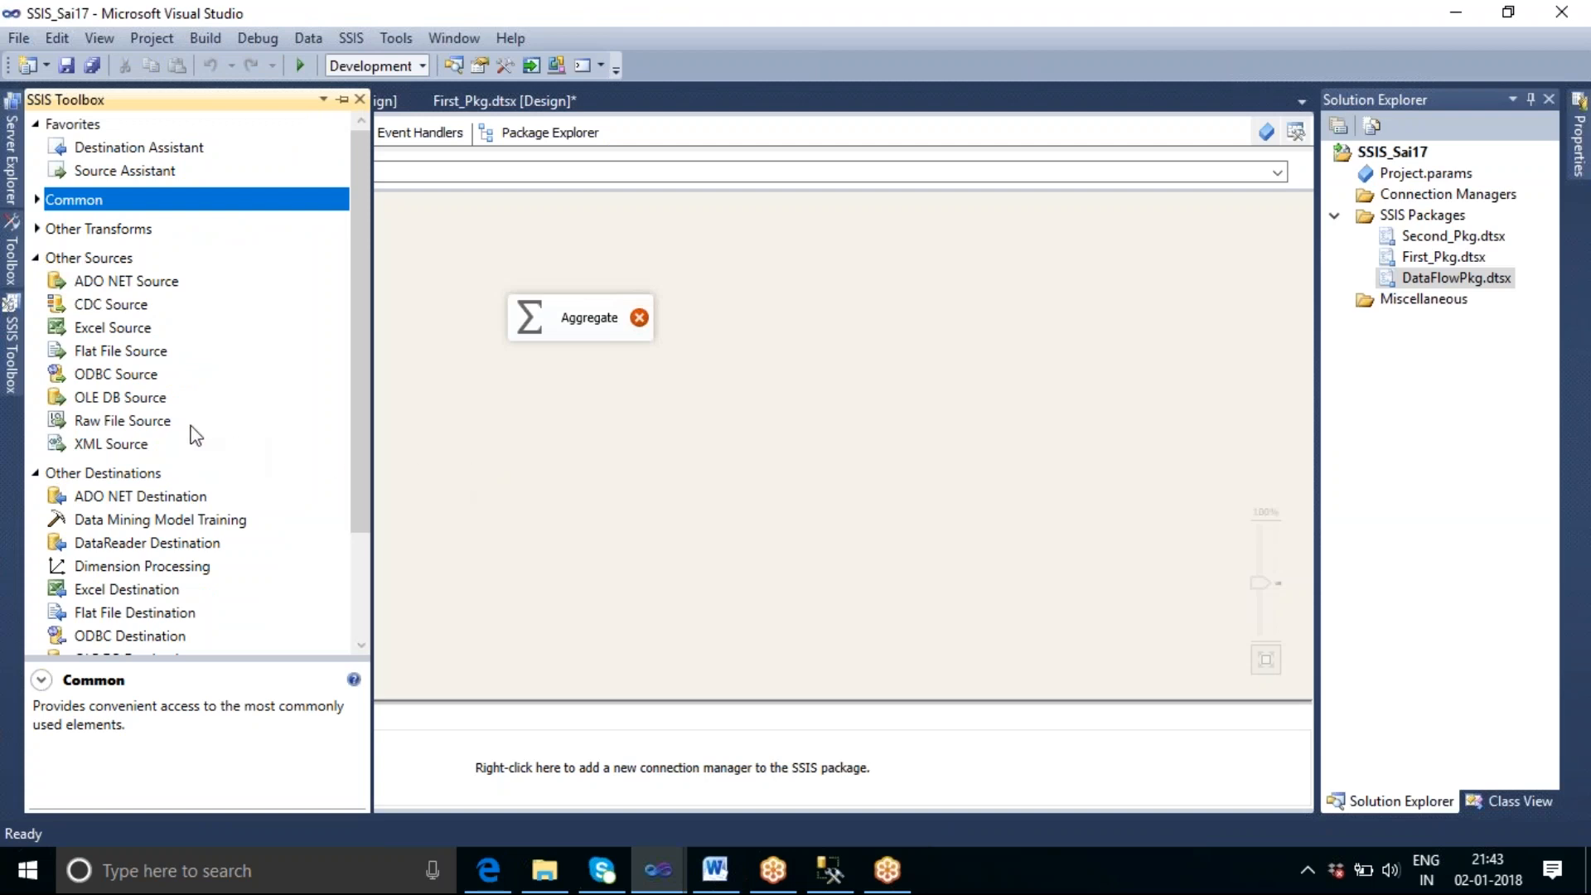
# Step: Check the source table name tbl_empl_master in the SQL Server Management Studio query and return to the SSIS_Sai17 project
pyautogui.click(830, 870)
pyautogui.moveTo(711, 168); pyautogui.dragTo(1006, 168)
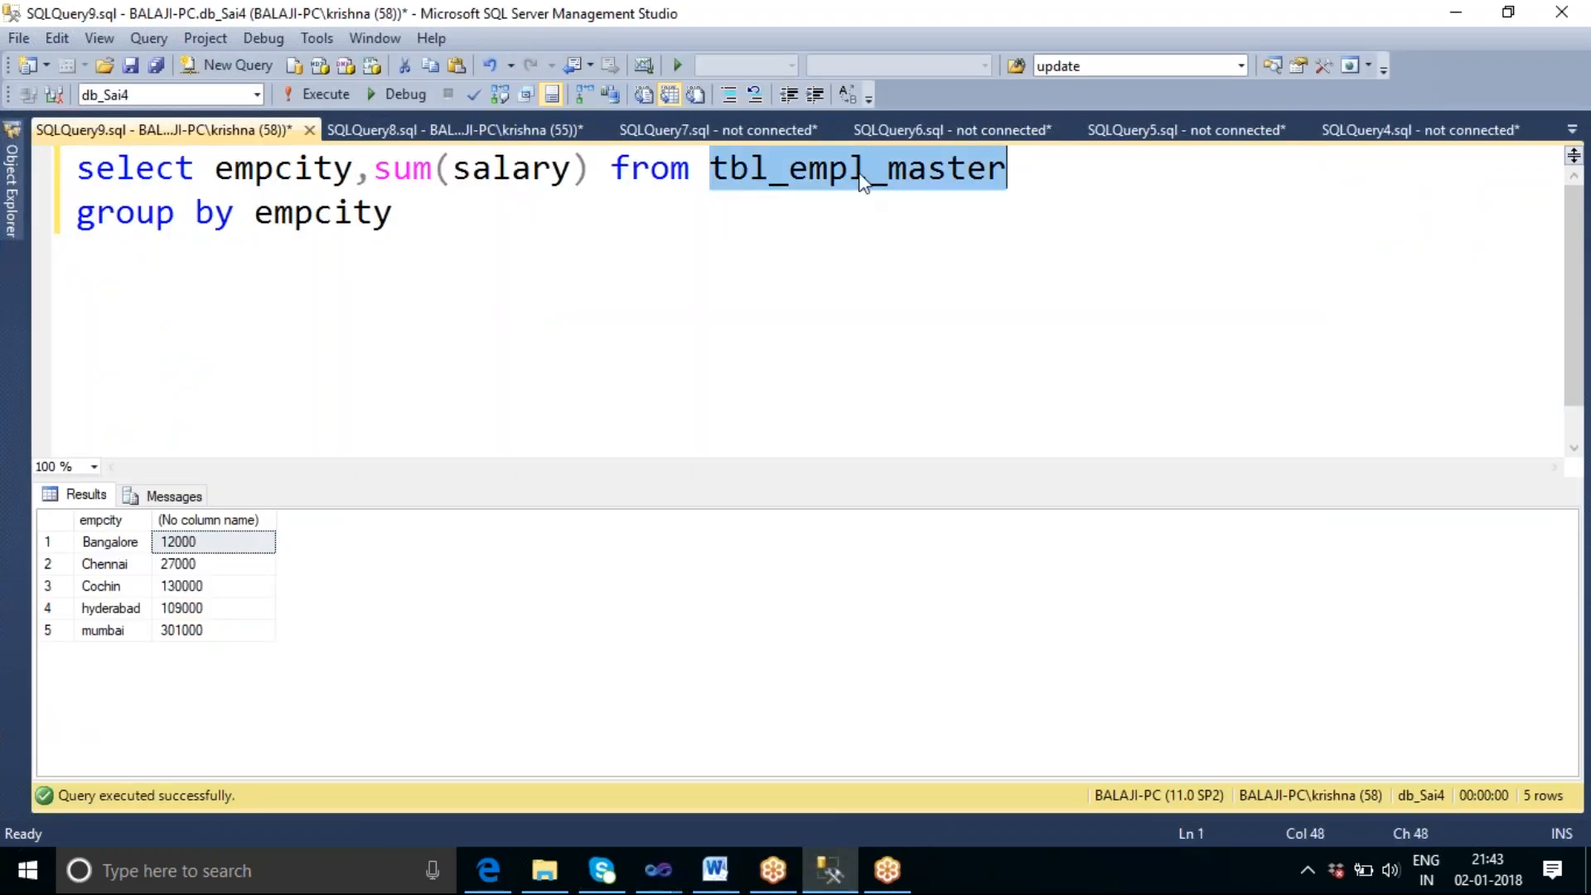
pyautogui.moveTo(658, 870)
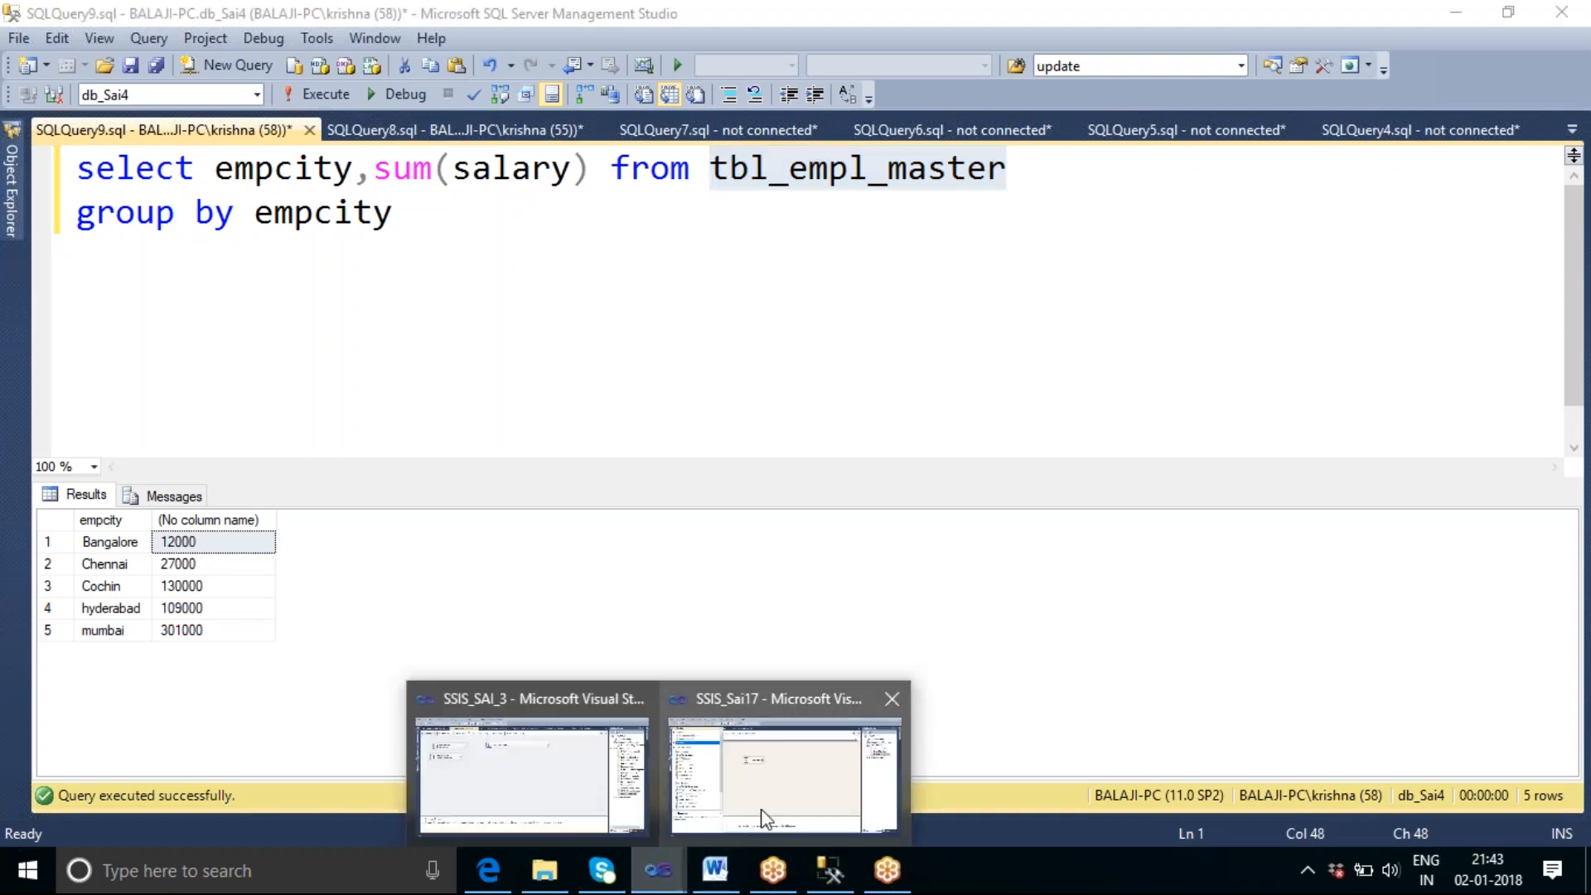
pyautogui.click(771, 795)
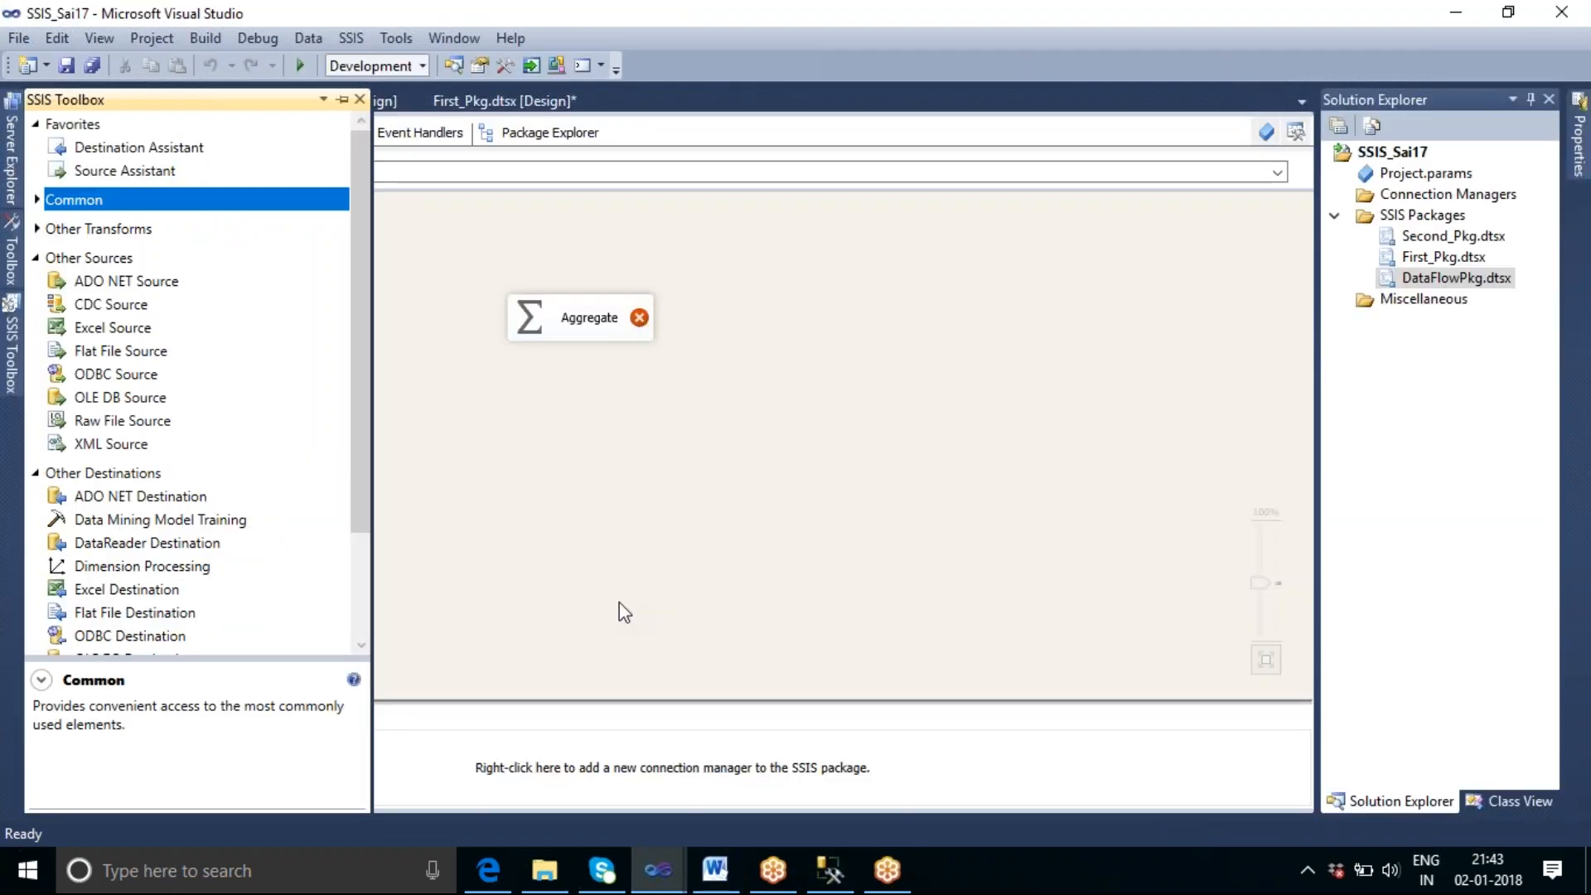
# Step: Place an OLE DB Source above the Aggregate transformation, spacing the two apart, and open the source for editing
pyautogui.click(123, 400)
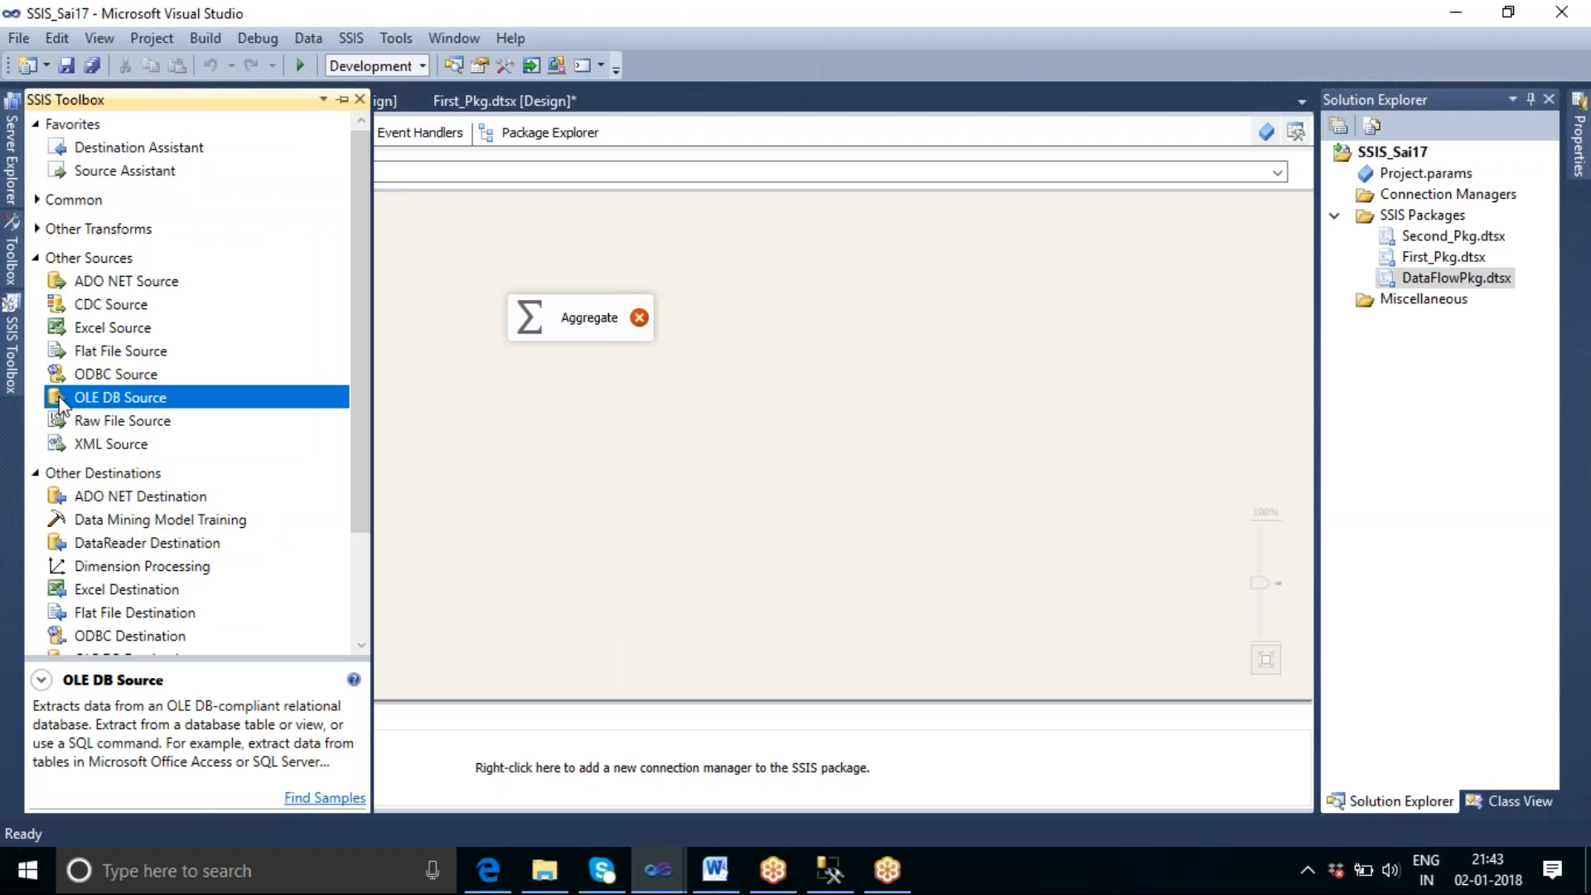
pyautogui.moveTo(93, 406); pyautogui.dragTo(481, 233)
pyautogui.click(635, 362)
pyautogui.moveTo(594, 337); pyautogui.dragTo(580, 401)
pyautogui.click(683, 431)
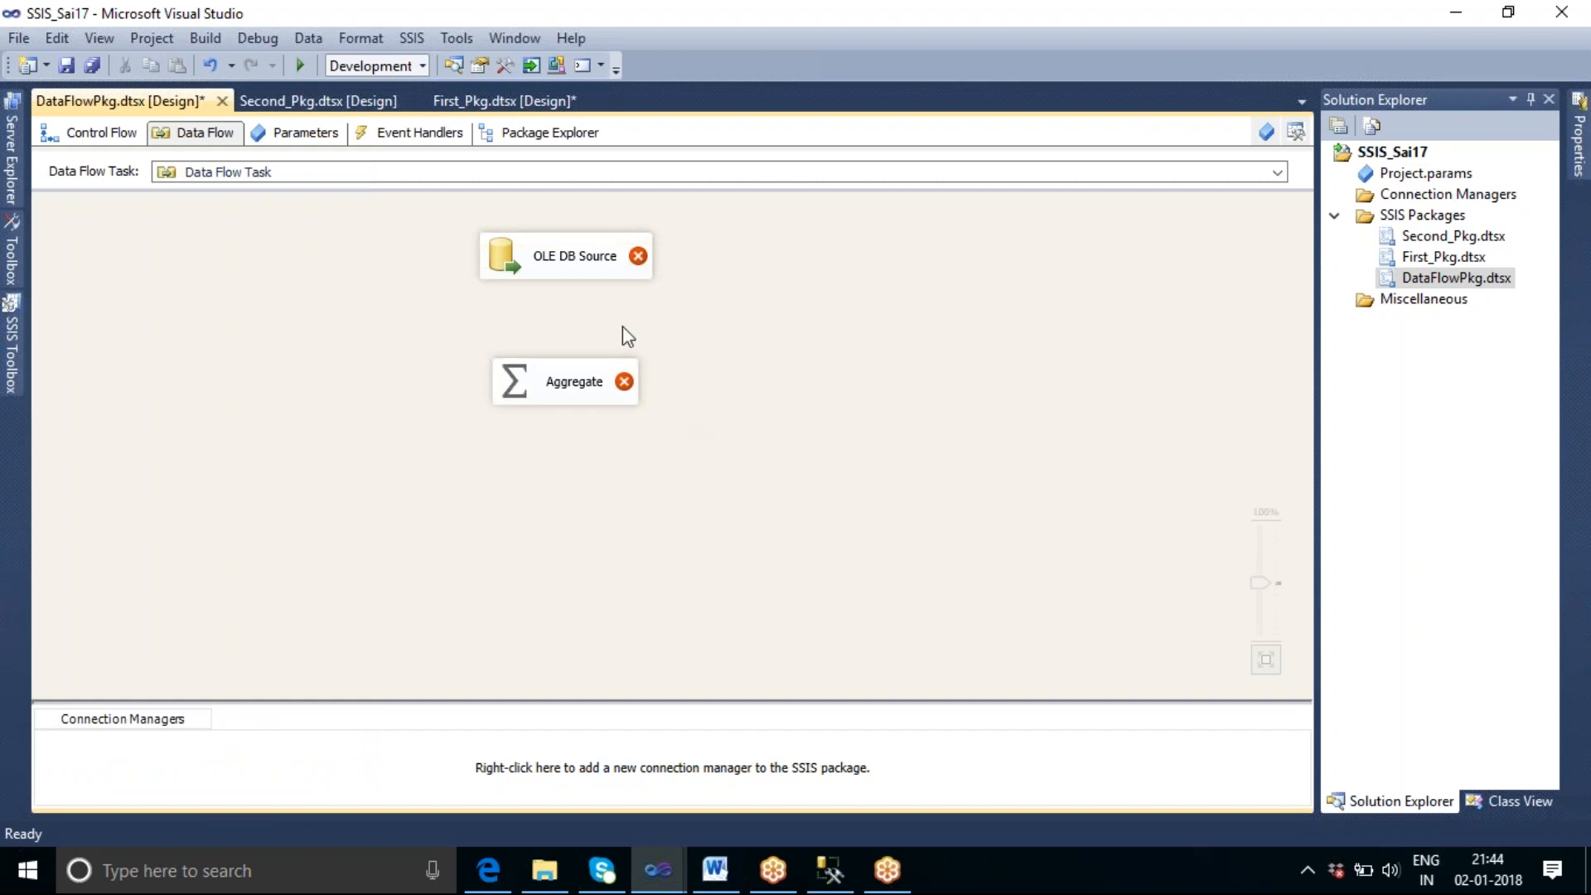
pyautogui.click(589, 266)
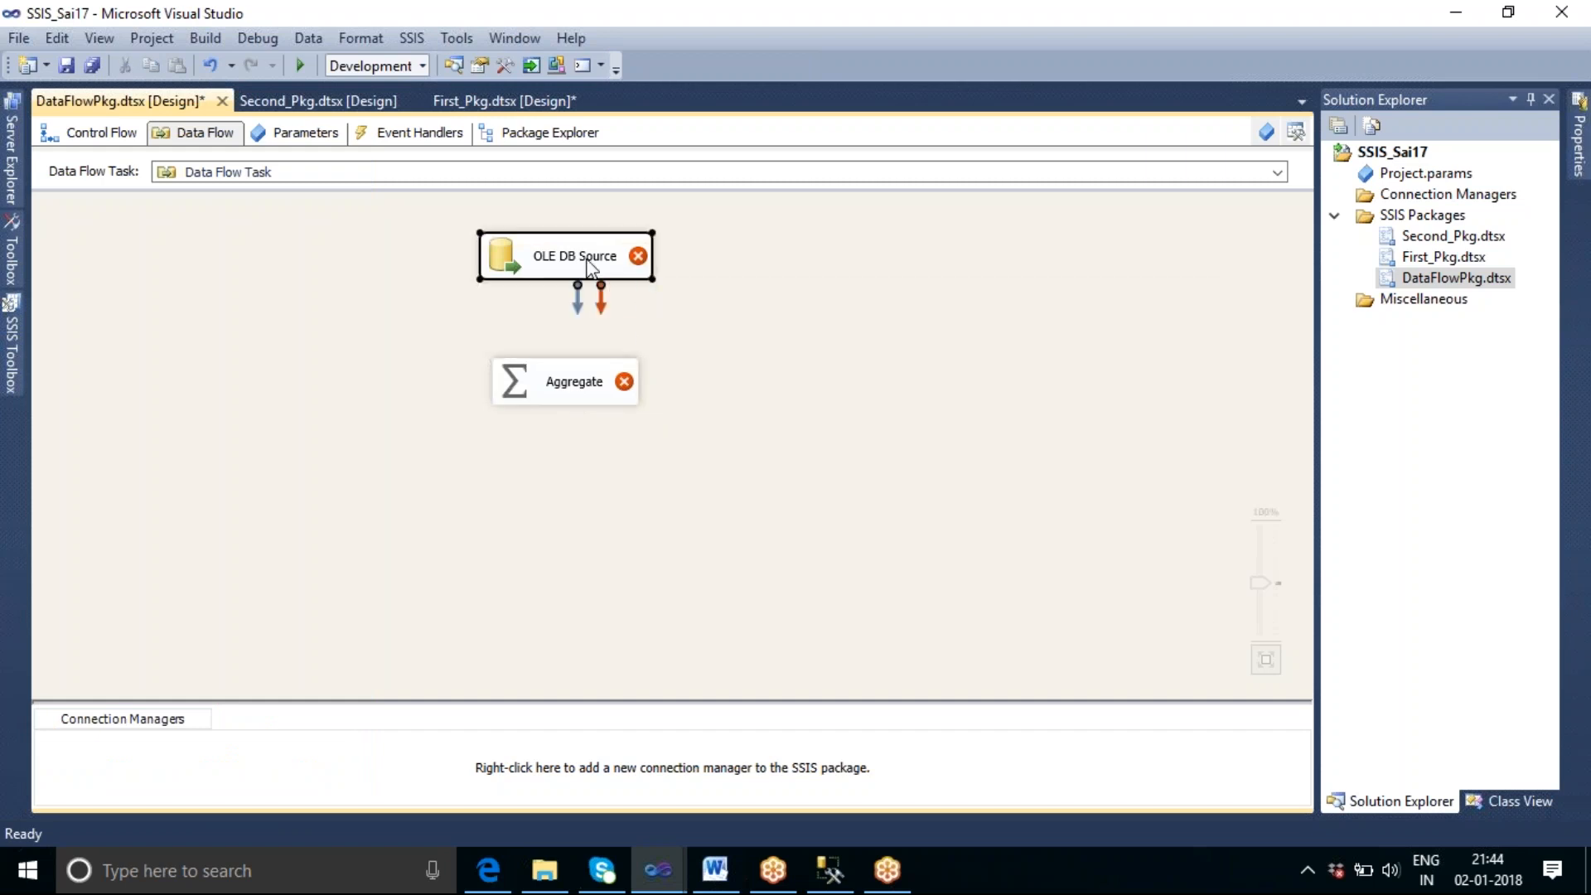
pyautogui.doubleClick(589, 265)
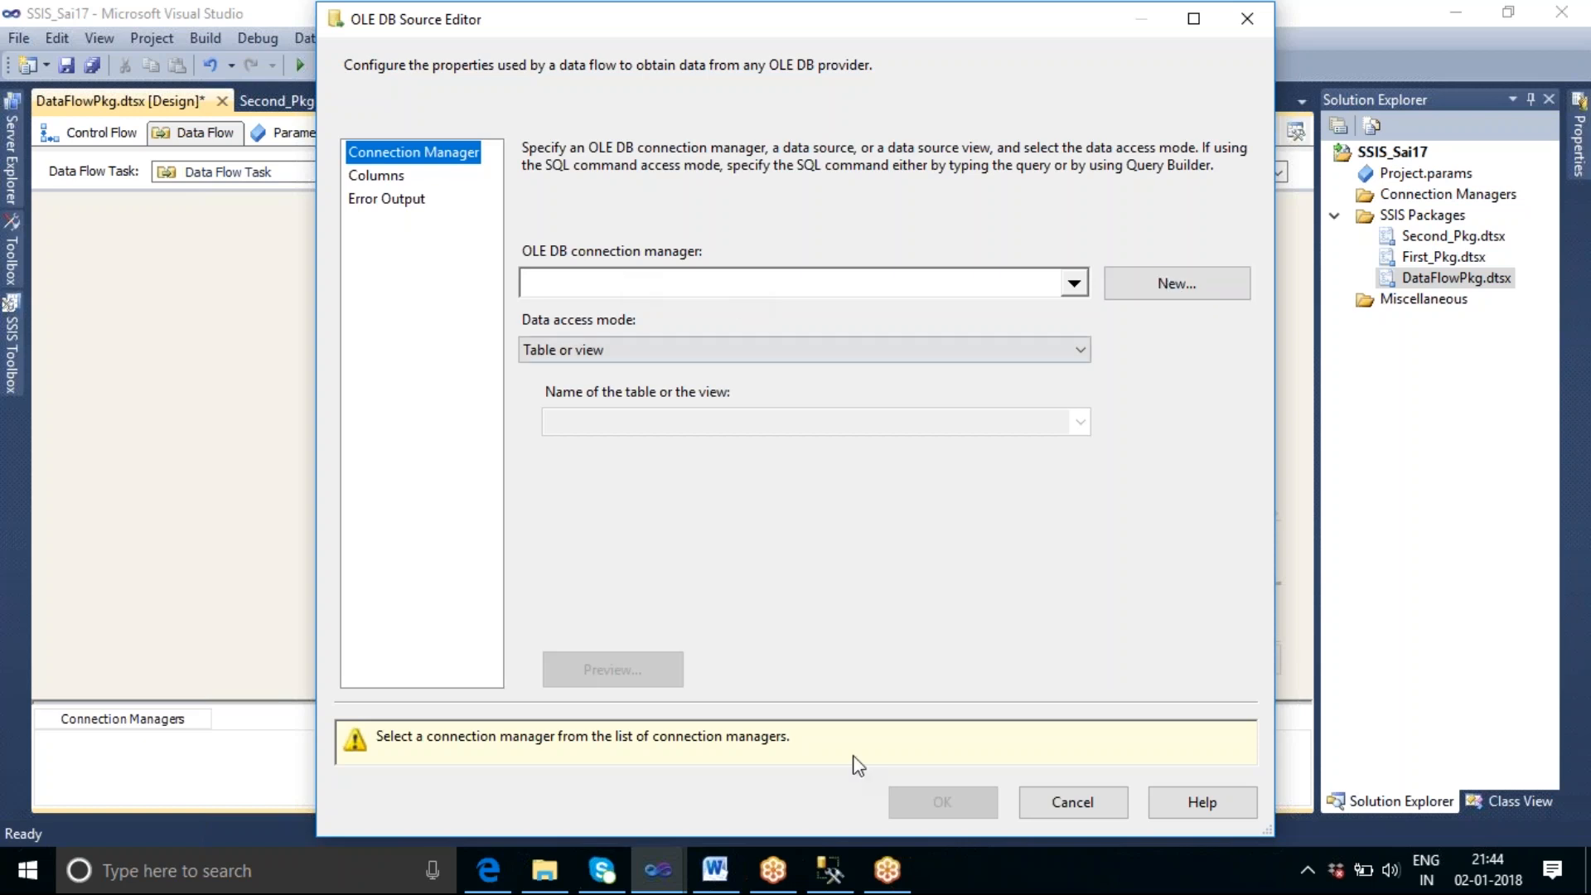
# Step: Switch to SQL Server Management Studio, collapse the Databases node and check the server name in Object Explorer
pyautogui.click(844, 871)
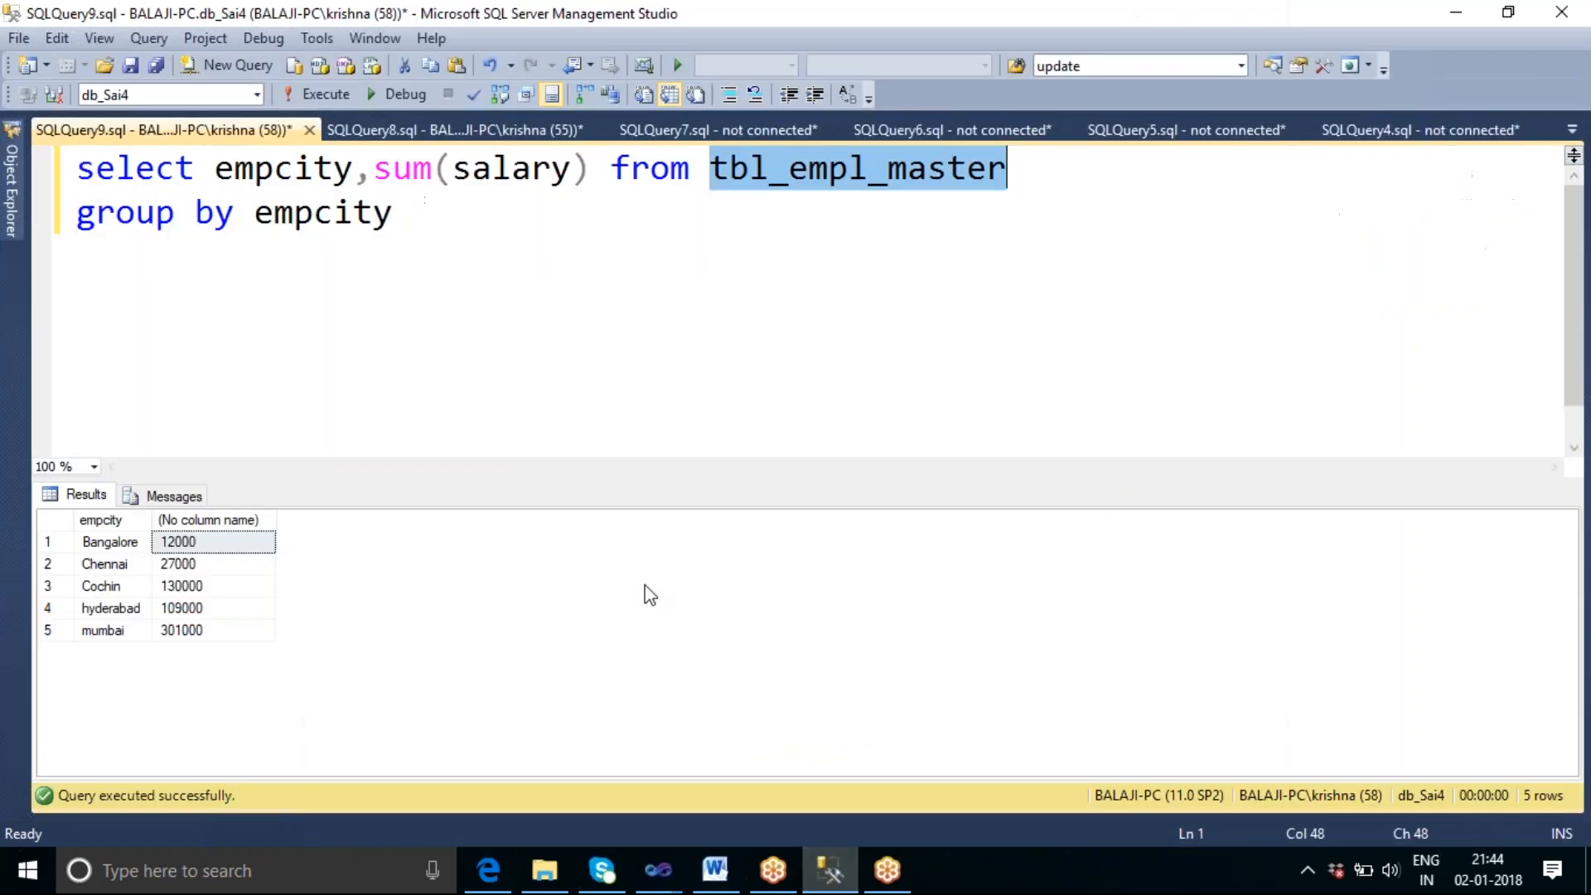
pyautogui.moveTo(12, 232)
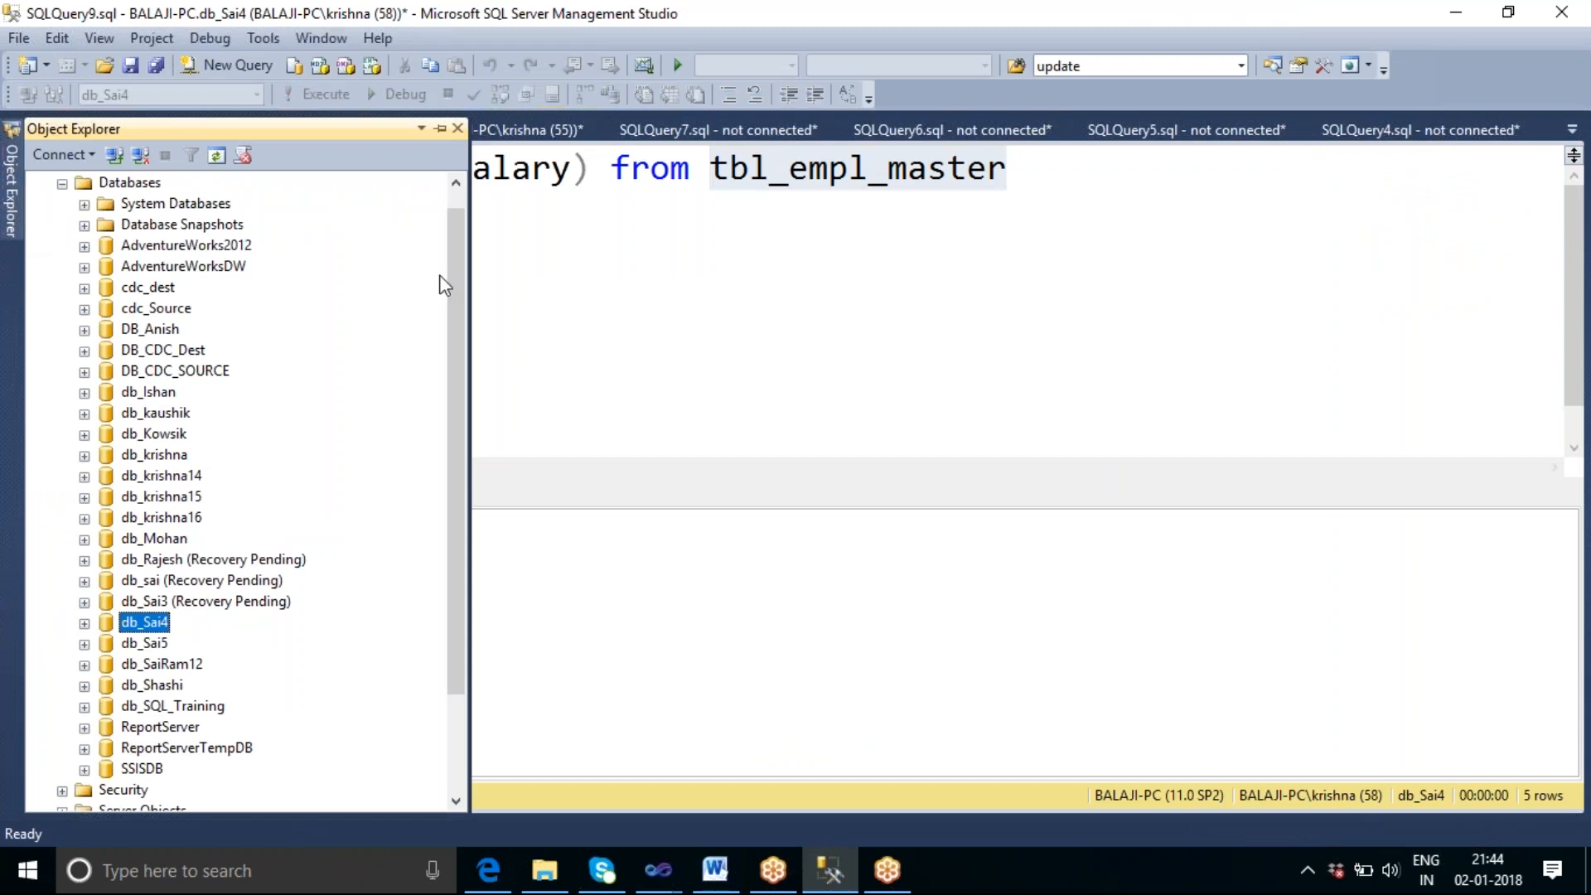
pyautogui.click(450, 192)
pyautogui.click(62, 205)
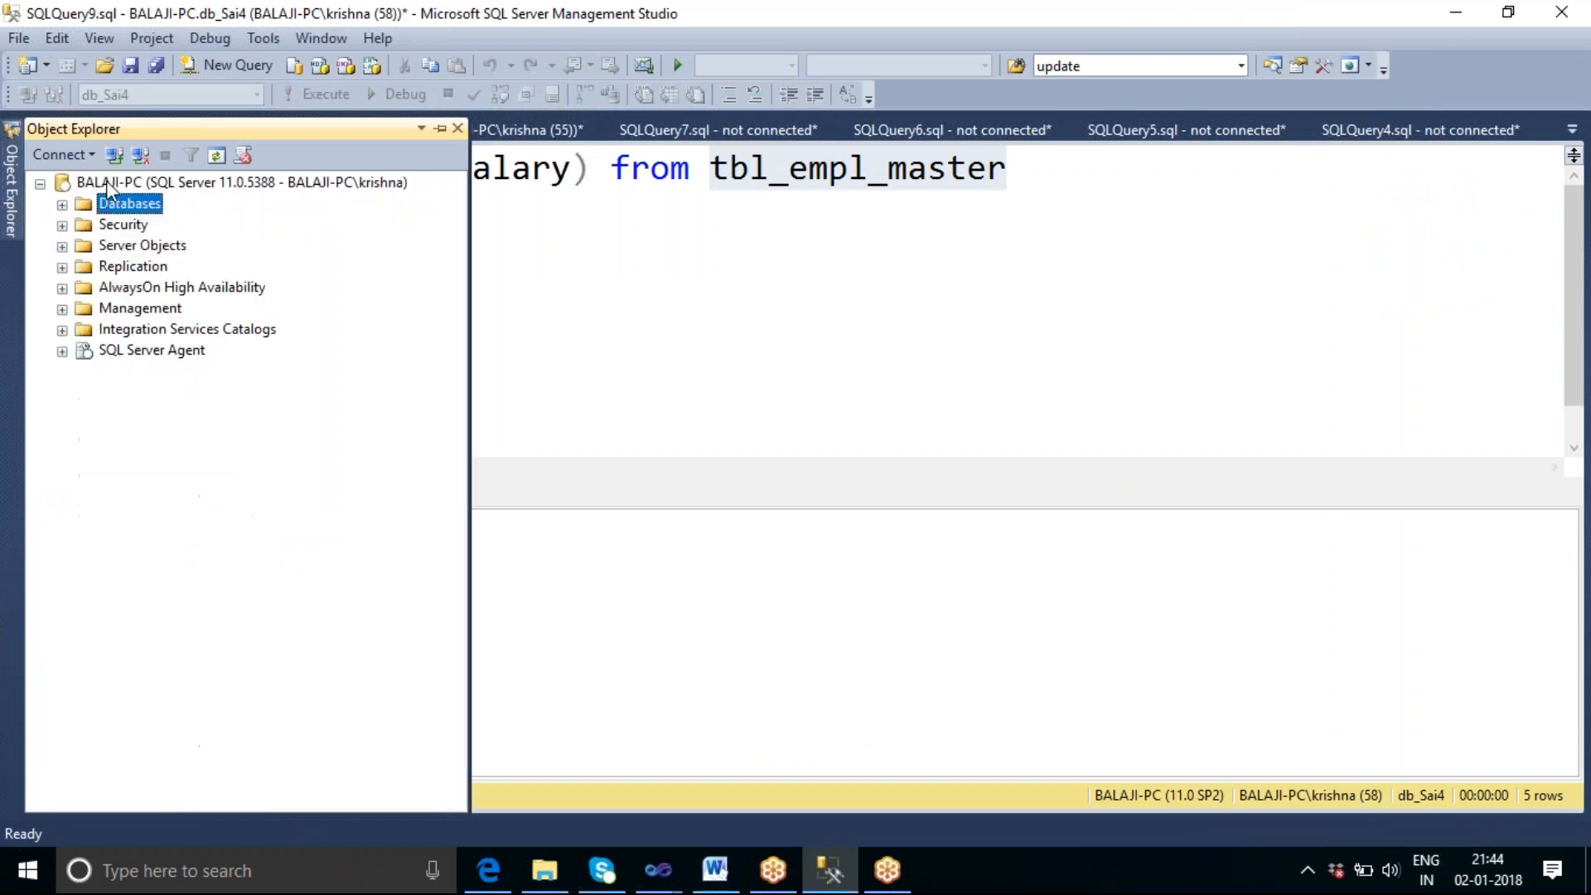
pyautogui.click(108, 182)
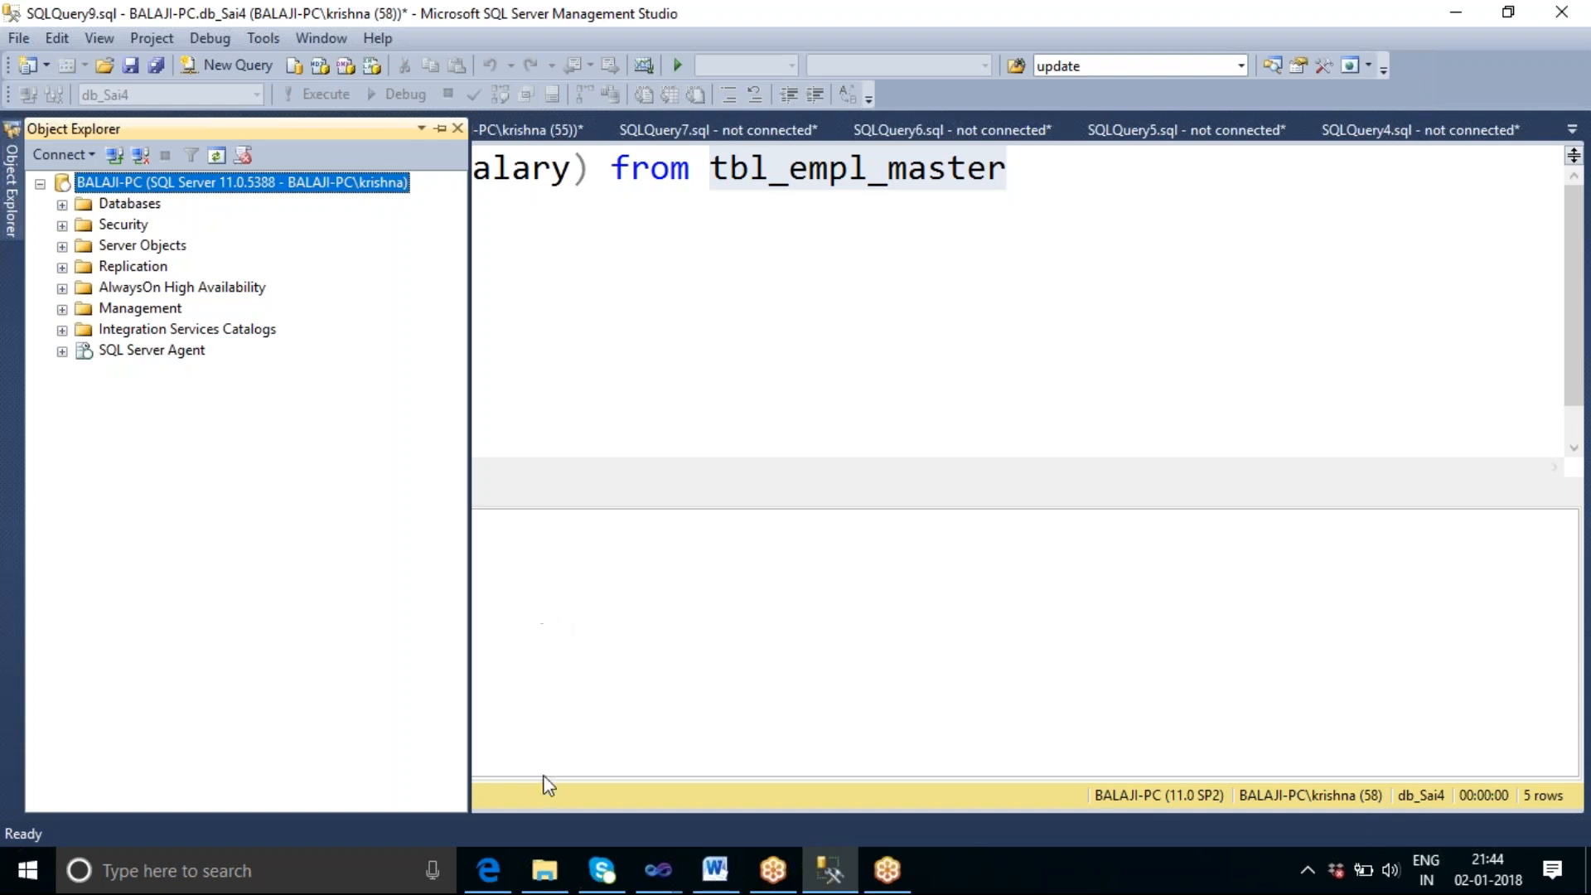
# Step: Switch to File Explorer and check the computer name in the properties of This PC
pyautogui.click(547, 866)
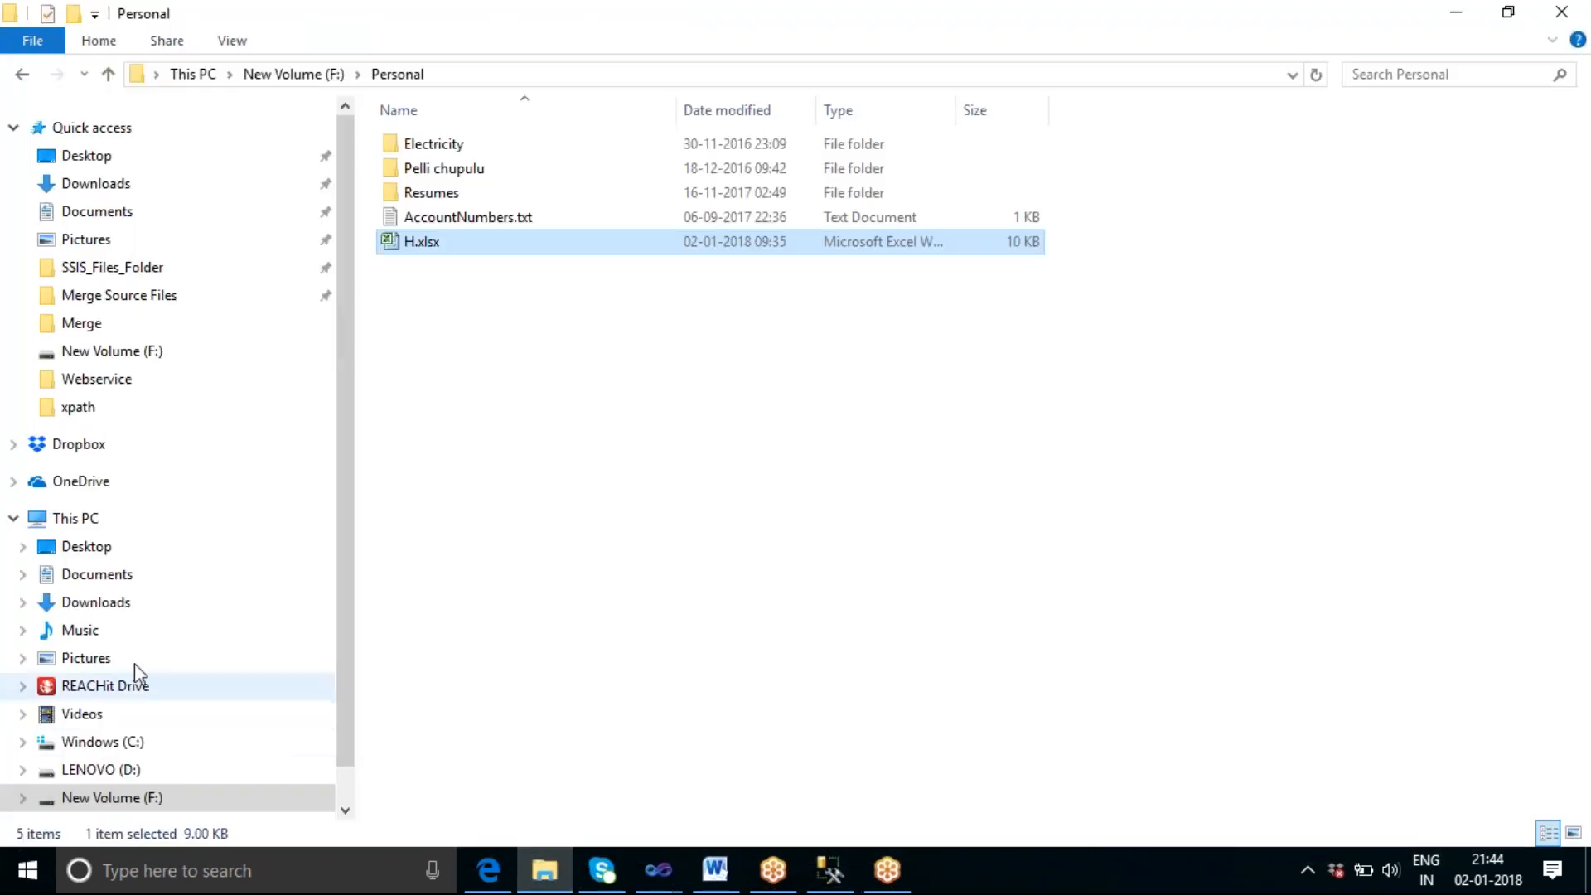
pyautogui.rightClick(84, 528)
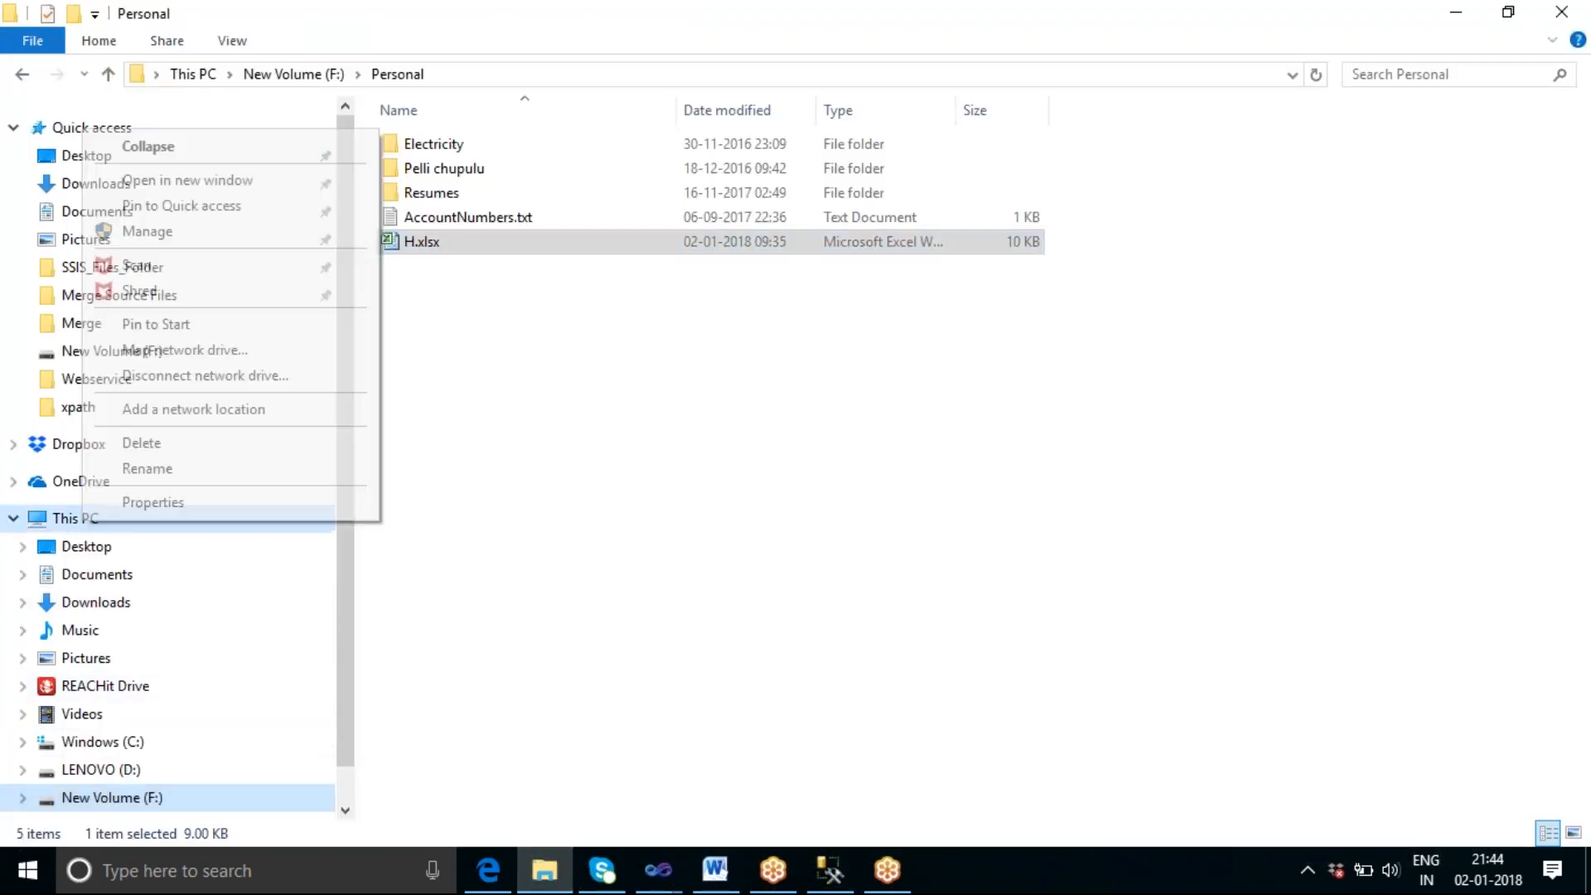
pyautogui.click(154, 506)
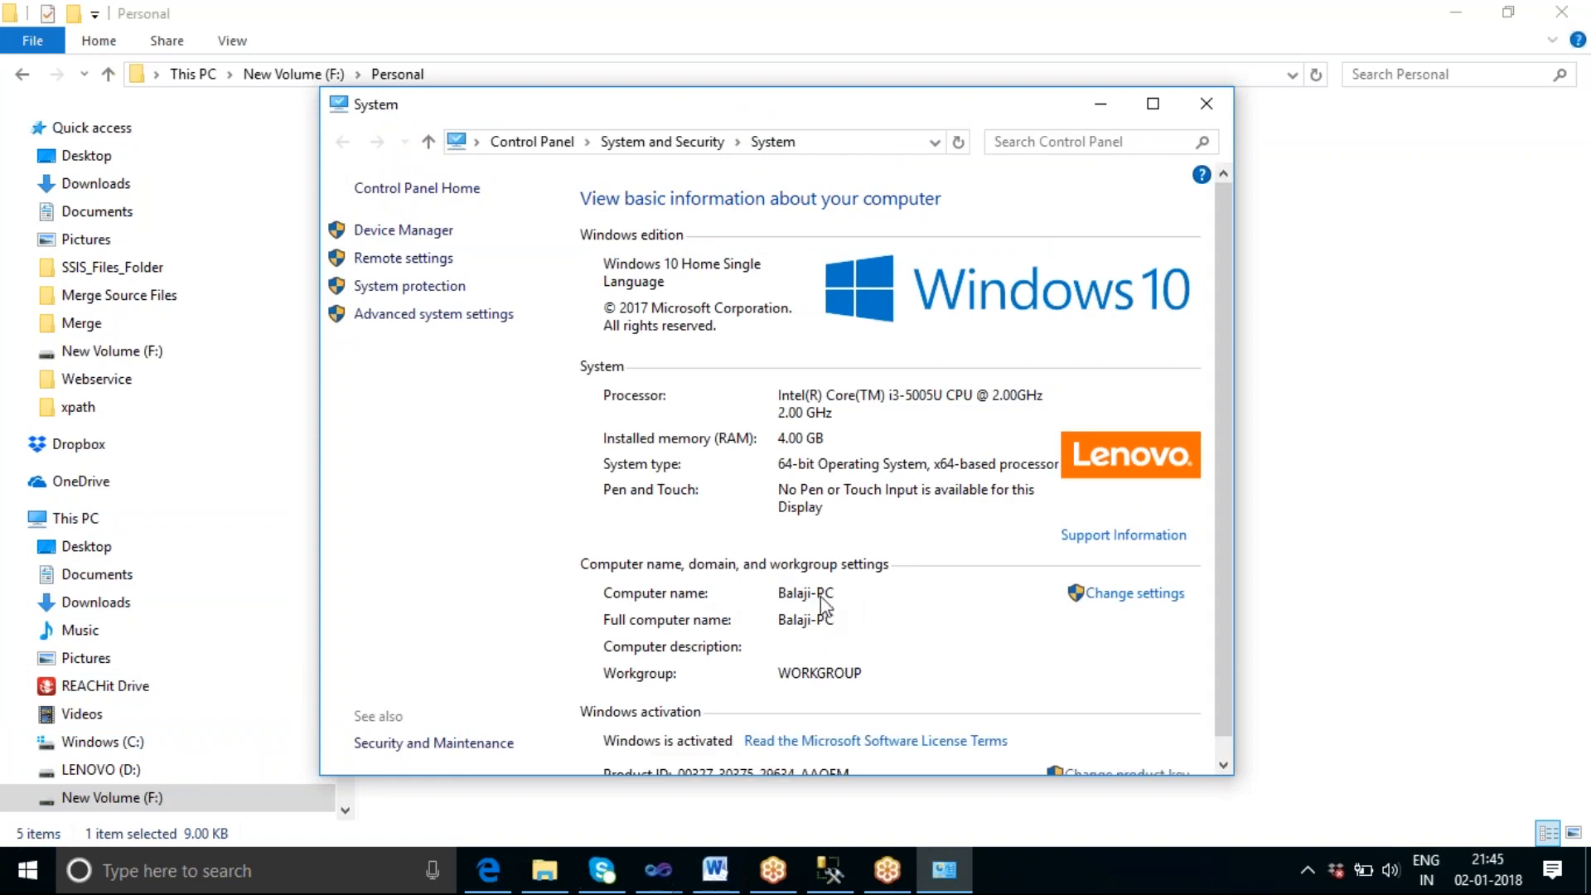
pyautogui.click(1204, 115)
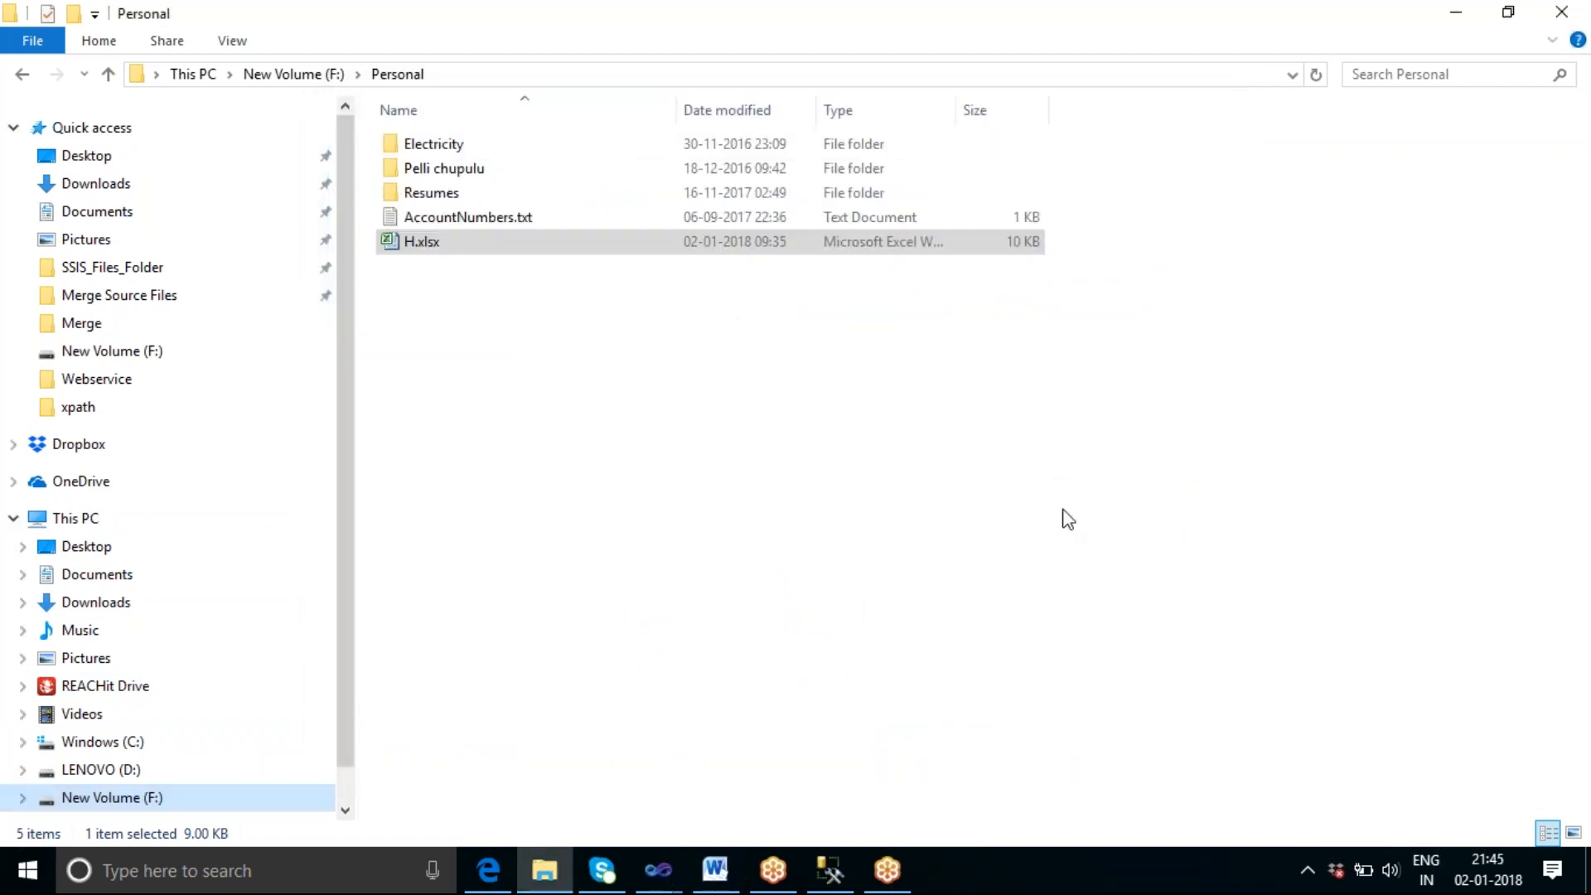
# Step: Locate db_Sai4 among the databases in SQL Server Management Studio and return to the OLE DB Source Editor in SSIS_Sai17
pyautogui.click(829, 877)
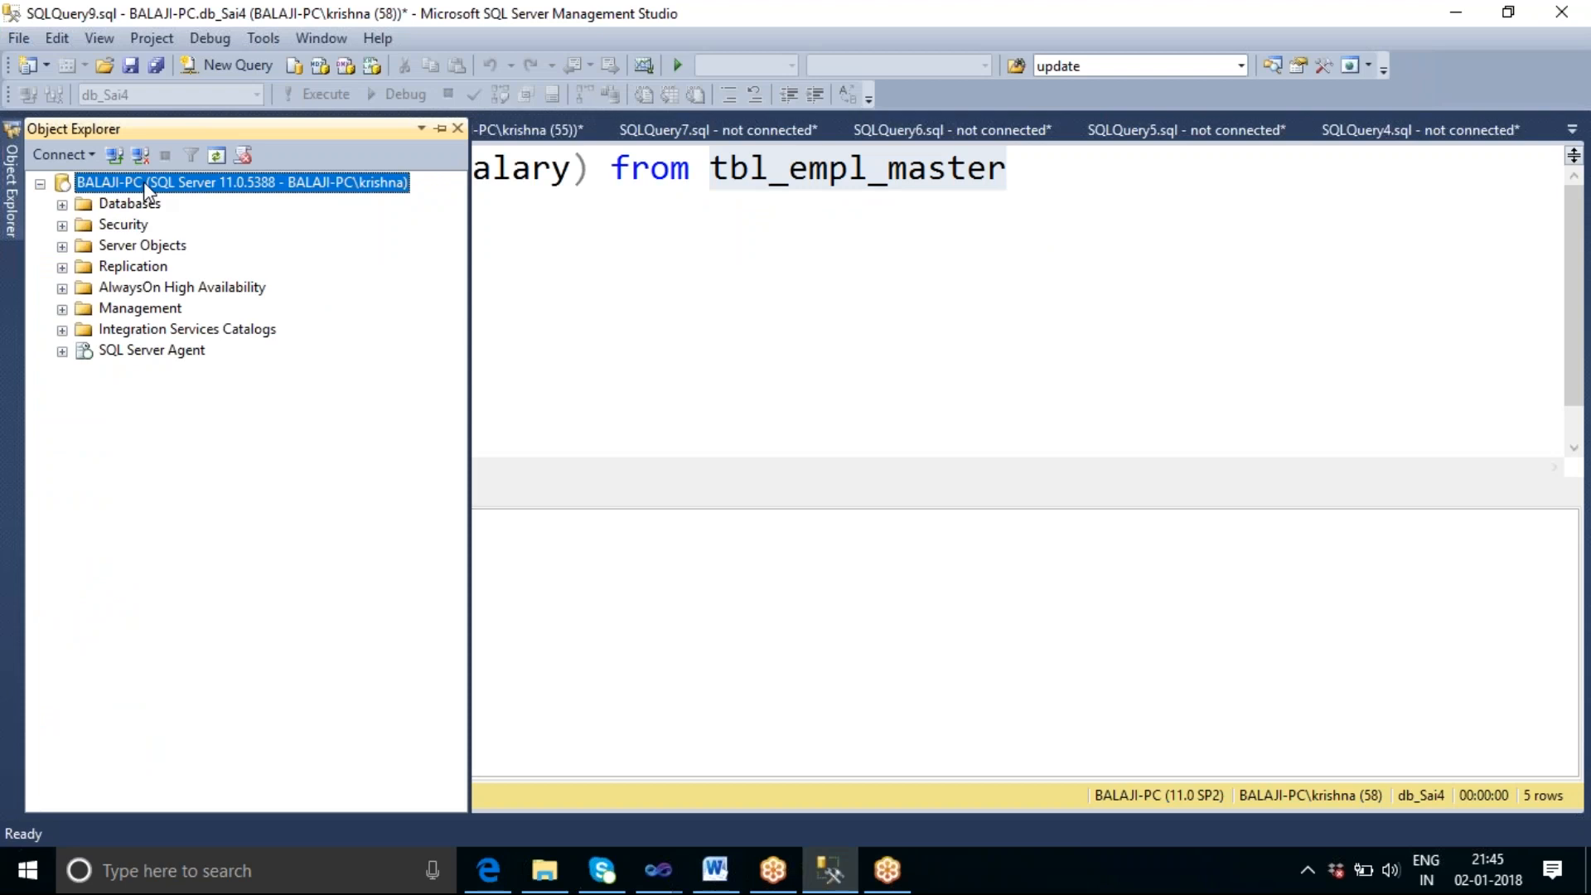
pyautogui.click(62, 204)
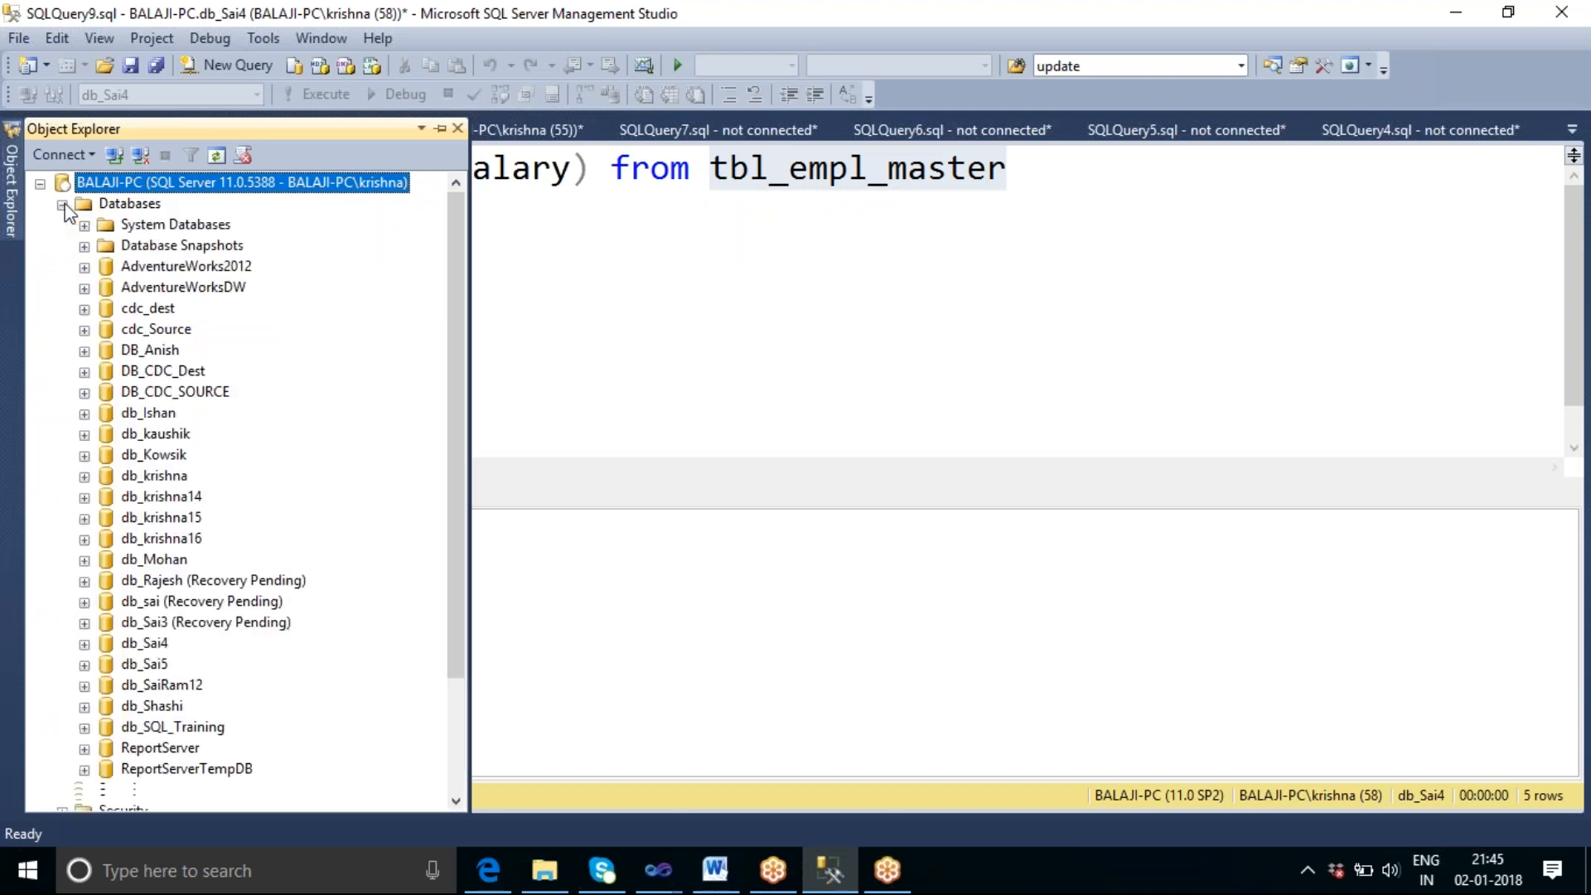
pyautogui.click(146, 646)
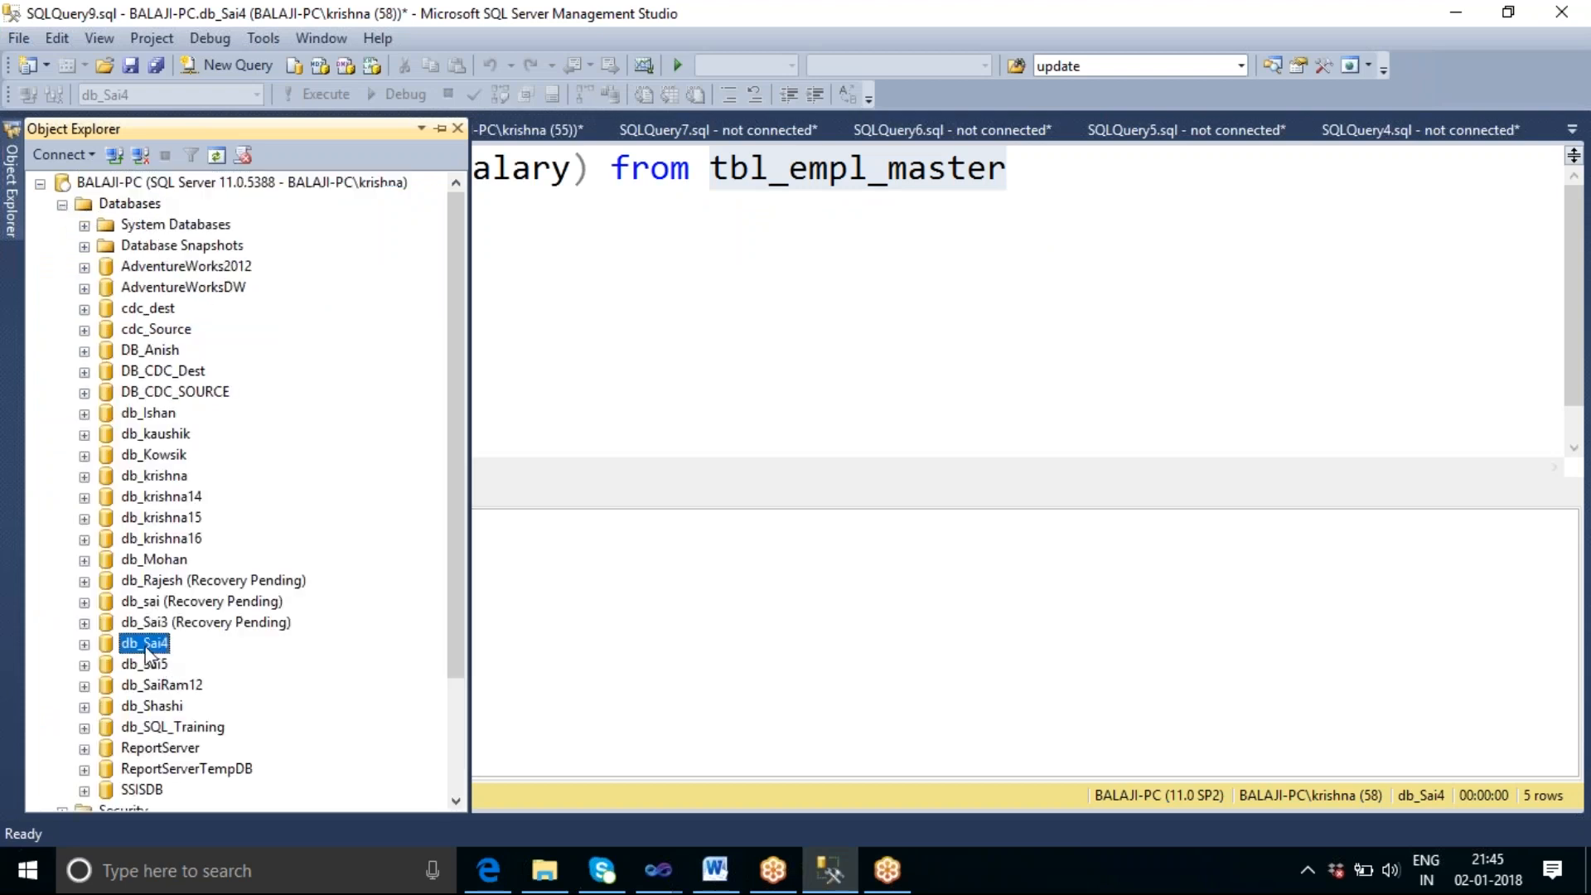
pyautogui.click(657, 871)
pyautogui.click(777, 790)
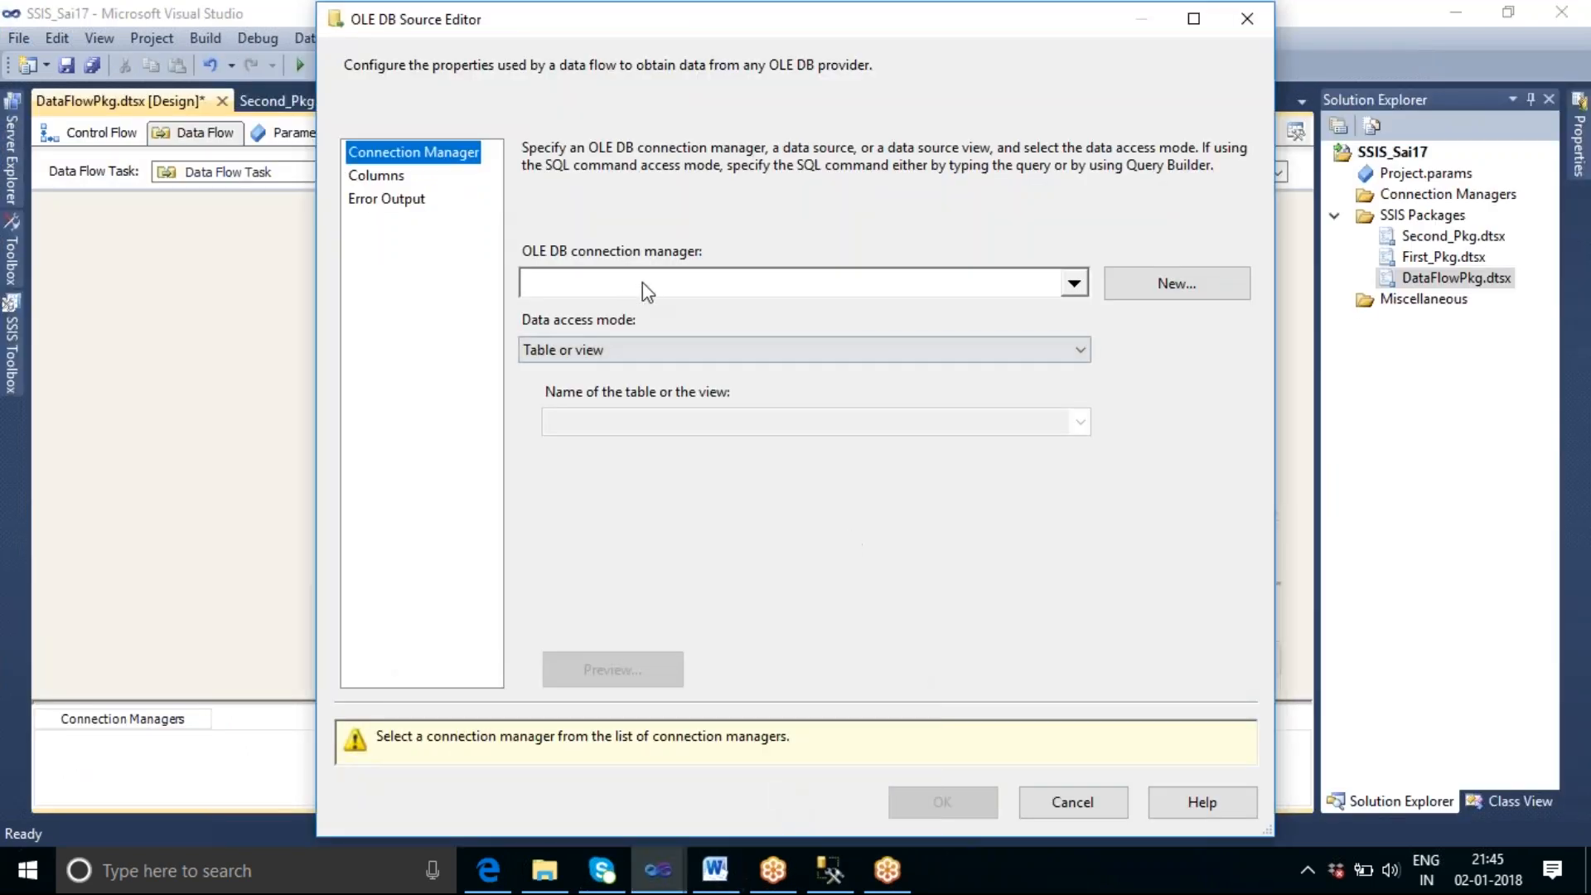
# Step: Create a new OLE DB connection for the source with server name BALAJI-PC and database db_Sai4
pyautogui.click(1183, 287)
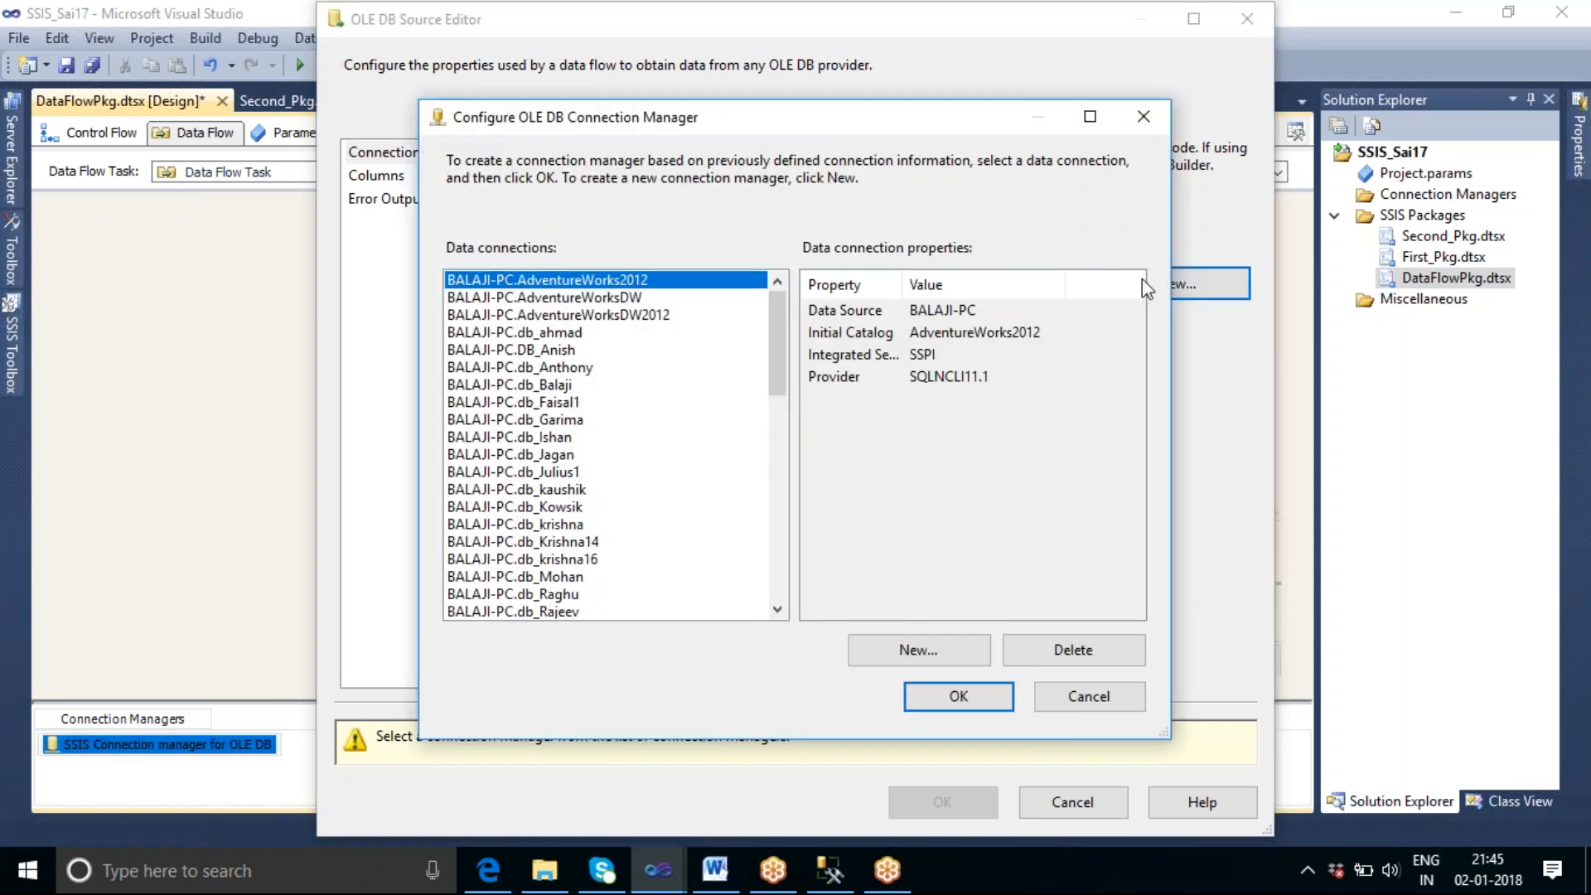
pyautogui.click(918, 652)
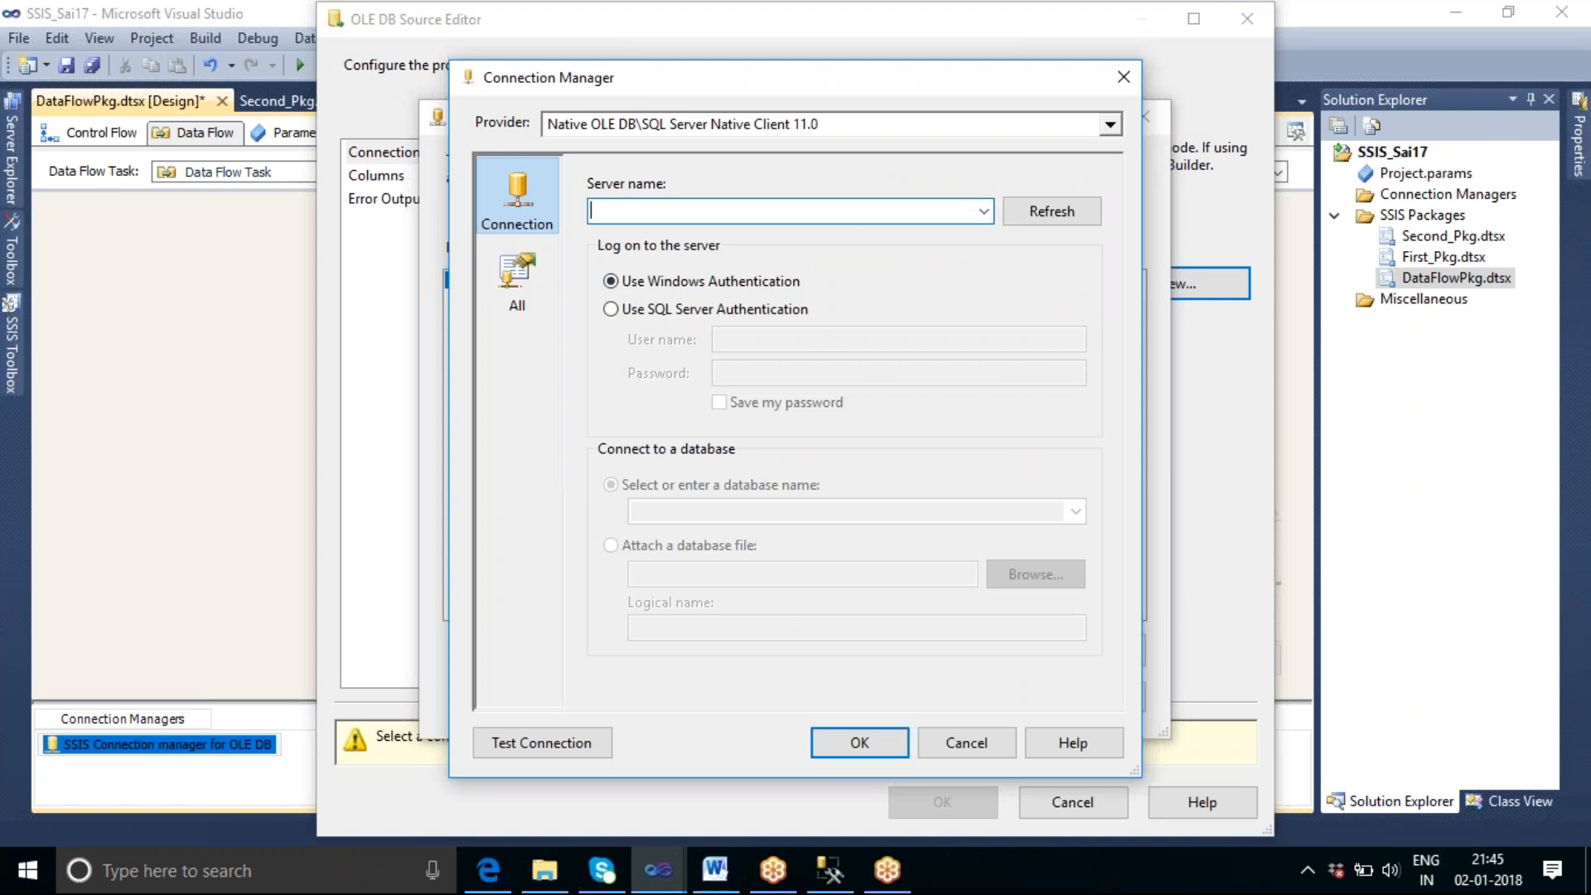
pyautogui.write('BALAJI')
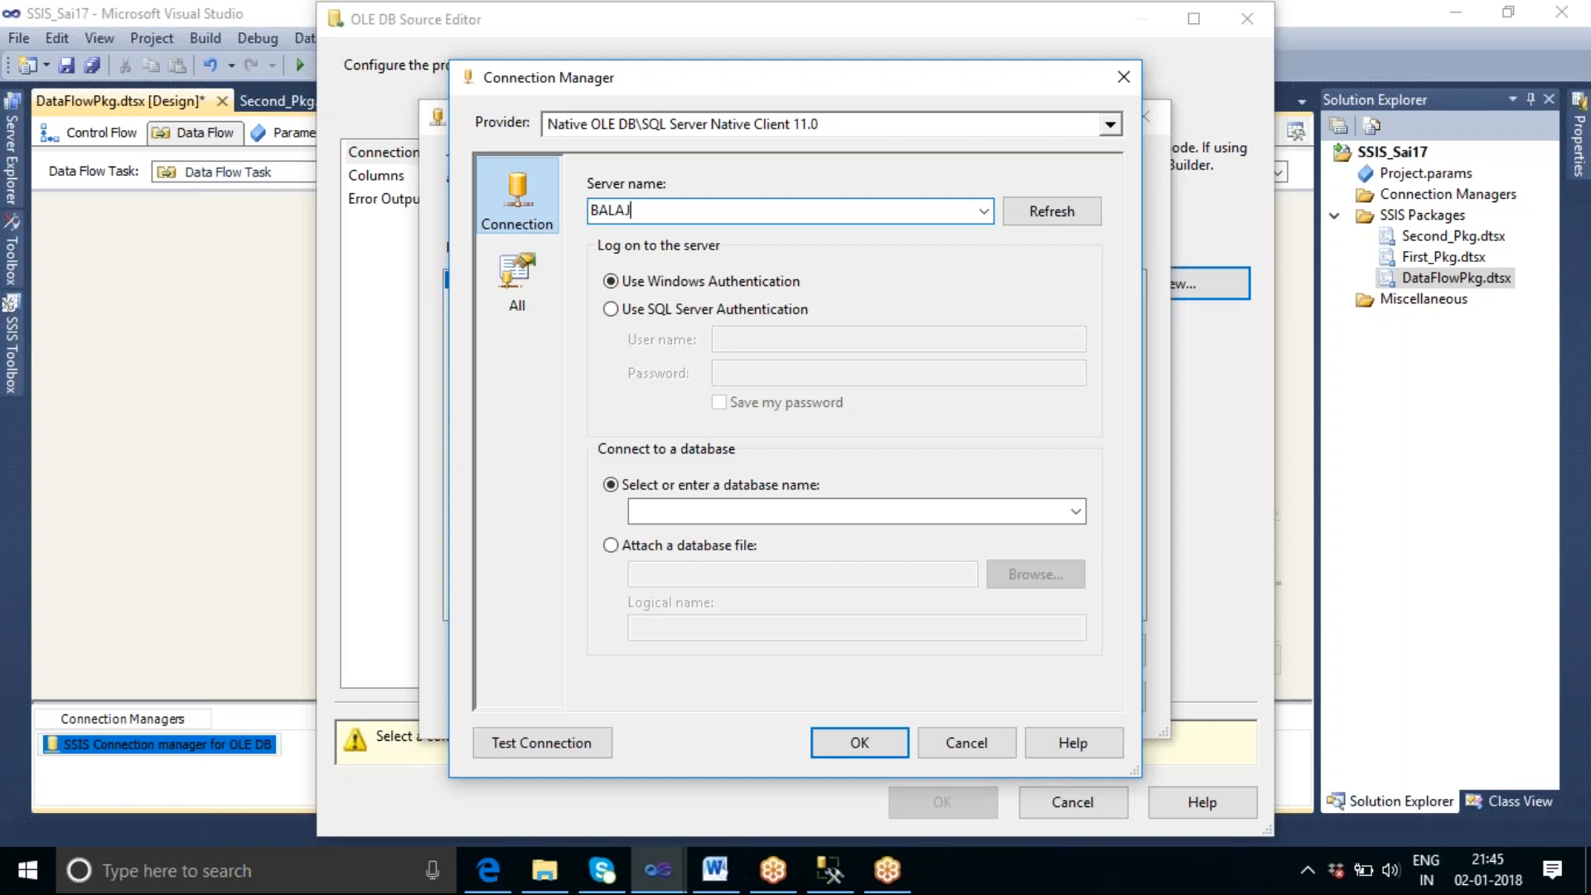
pyautogui.write('-PC')
pyautogui.click(1075, 511)
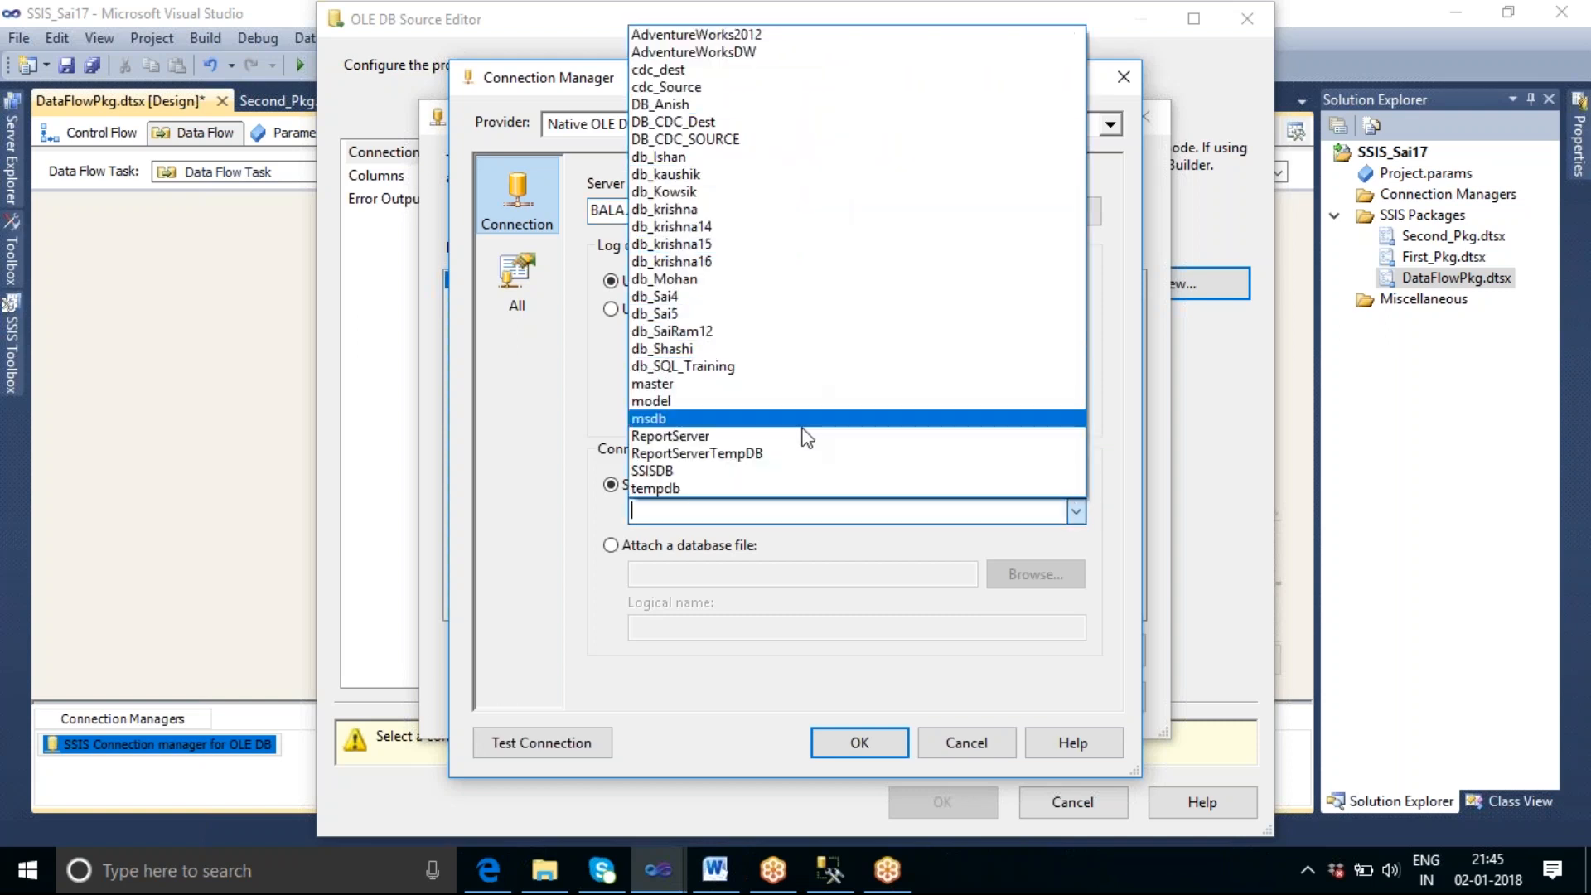
pyautogui.click(669, 299)
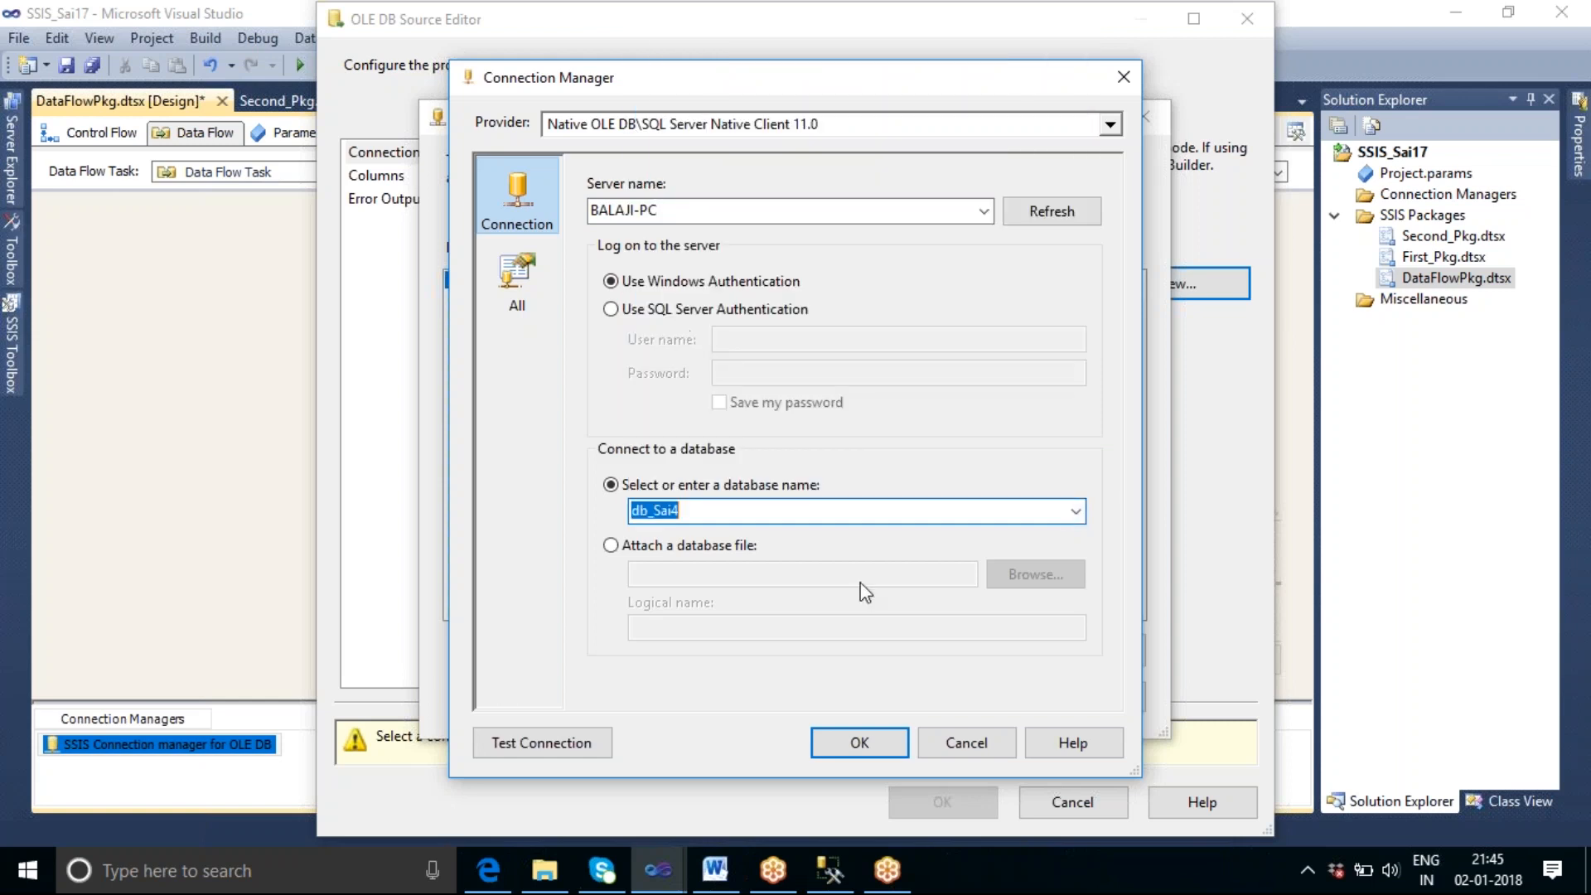
# Step: Test the db_Sai4 connection and accept it as the source's OLE DB connection manager
pyautogui.click(580, 745)
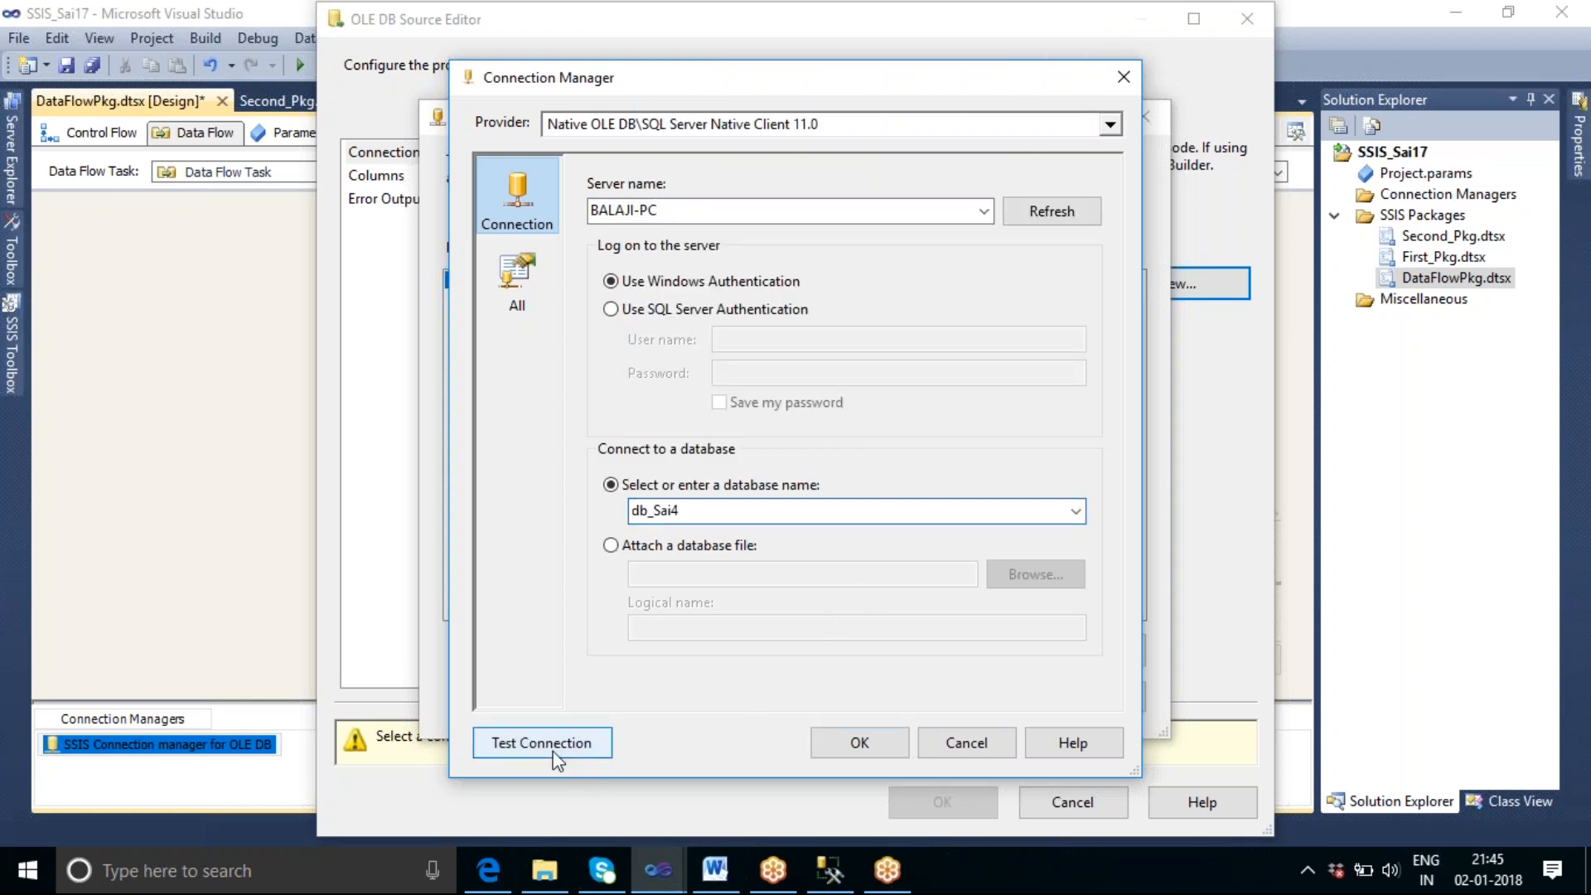
pyautogui.click(1132, 464)
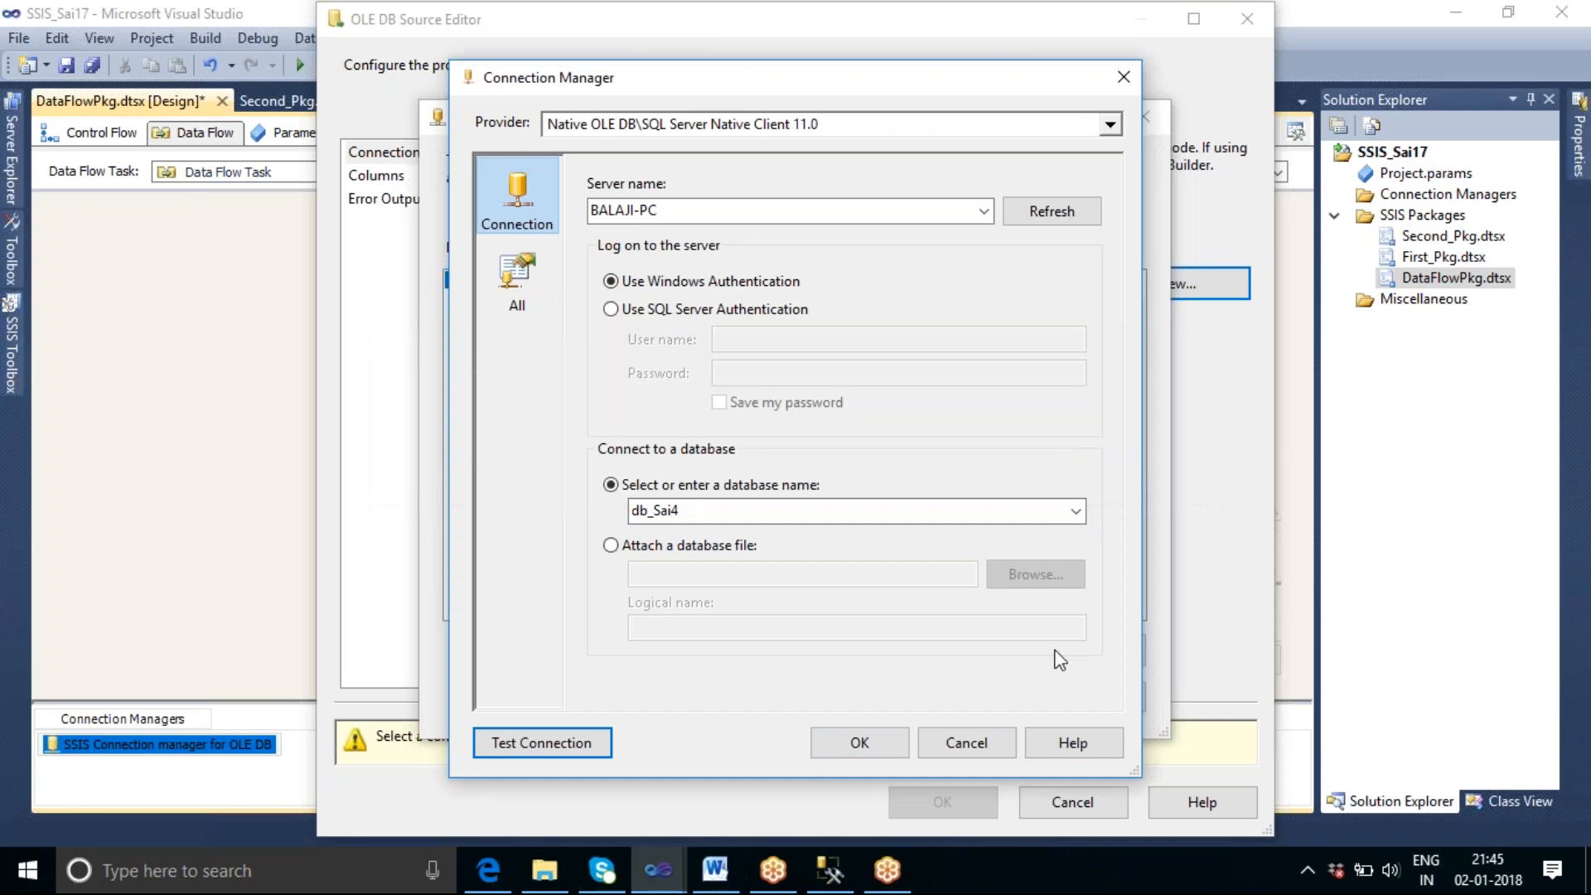
pyautogui.click(884, 744)
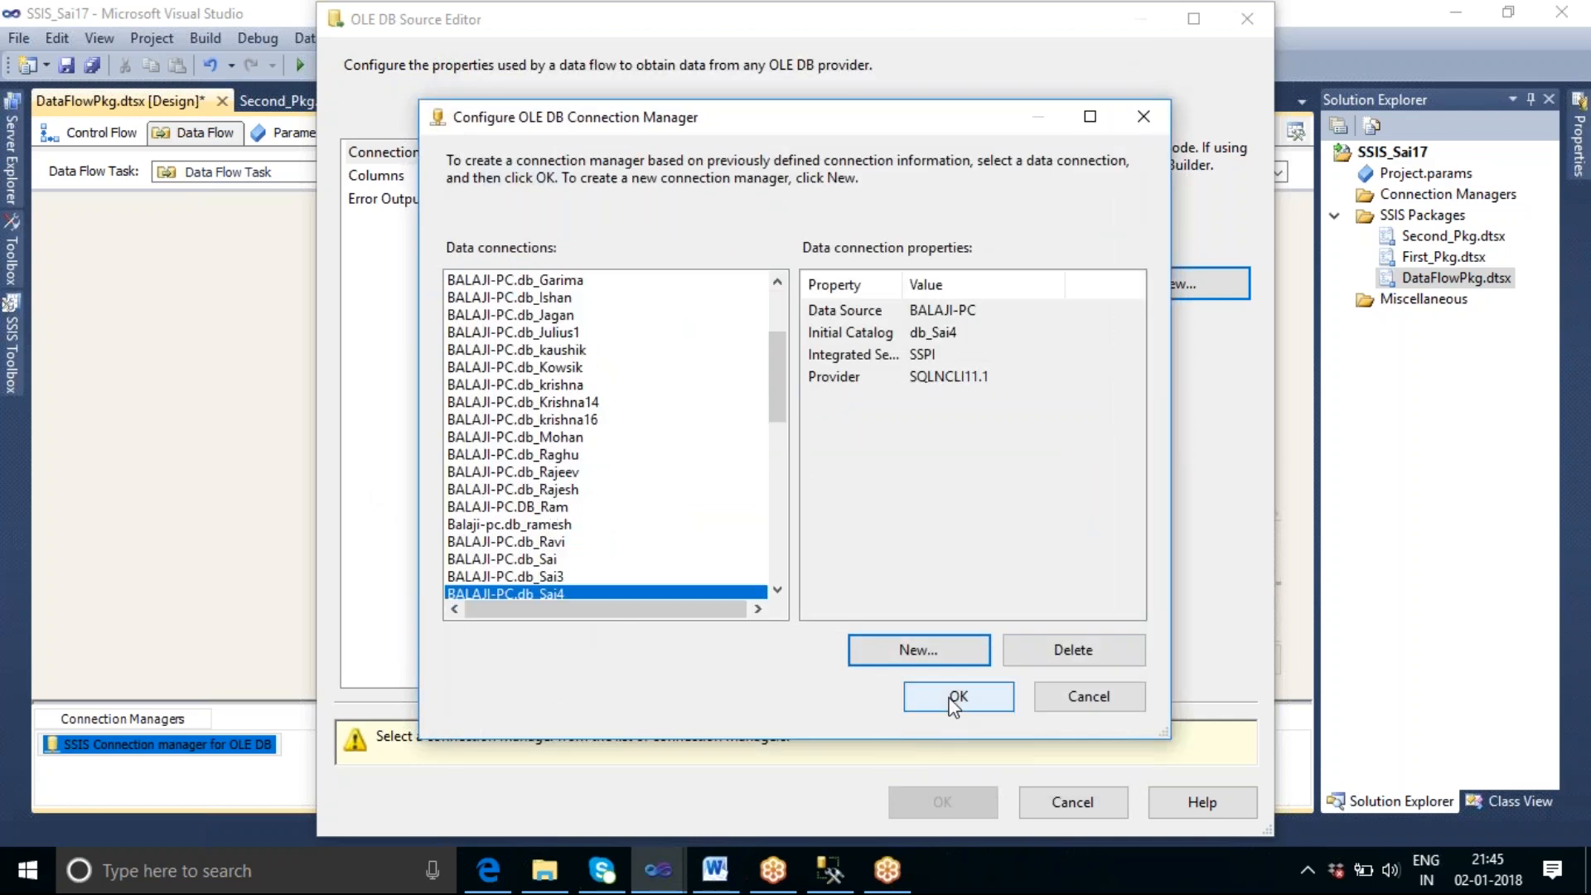
pyautogui.click(957, 697)
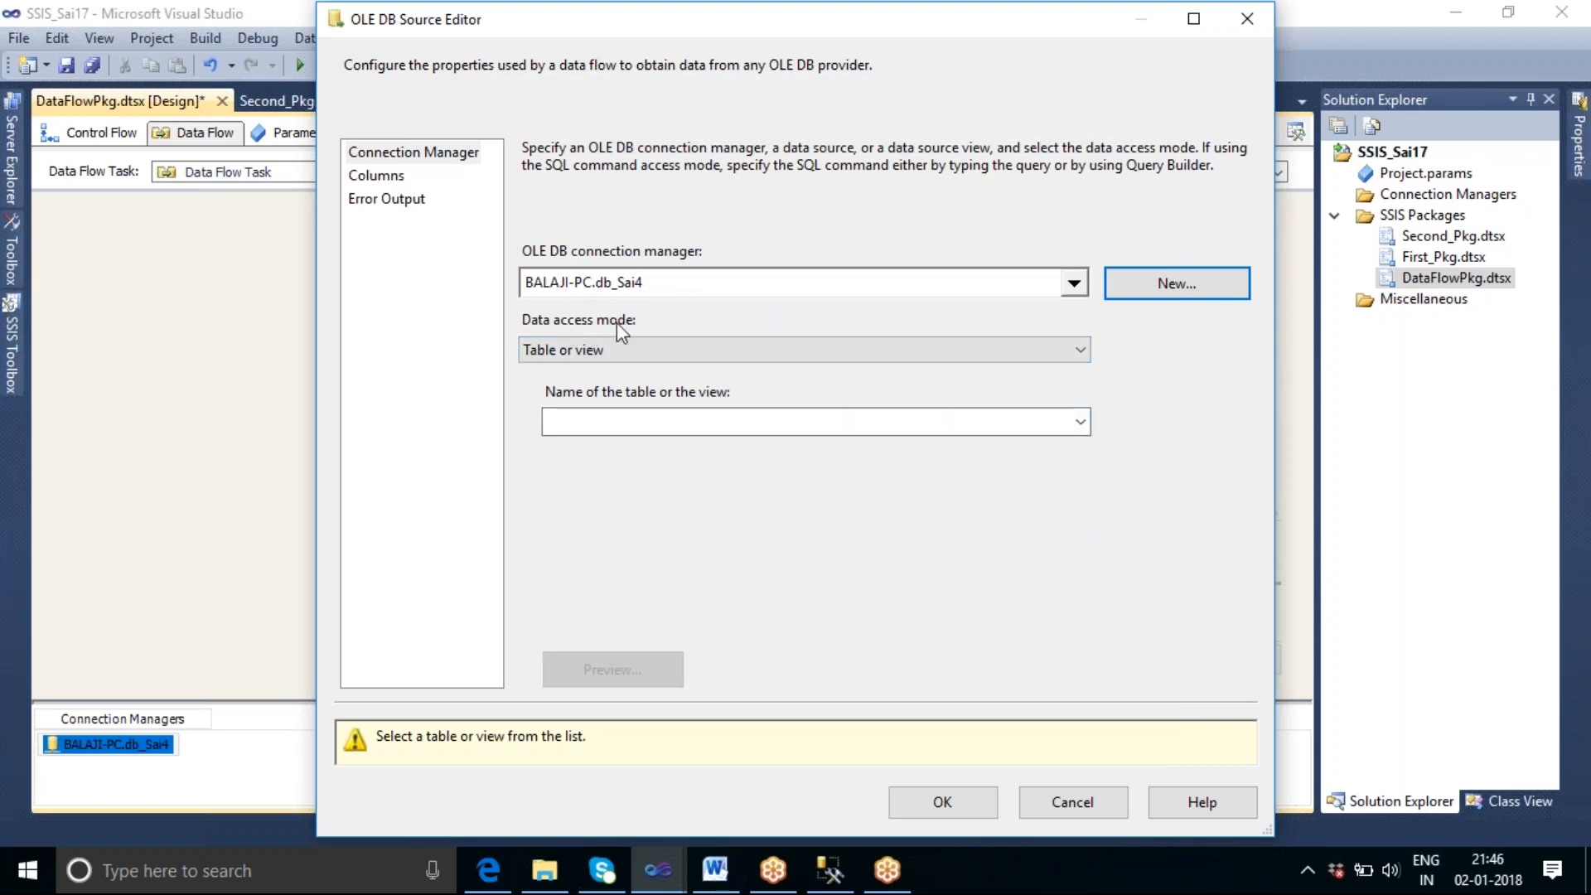
# Step: Set the source's data access mode to Table or view, choose the table [dbo].[tbl_empl_master] and preview its data
pyautogui.click(640, 357)
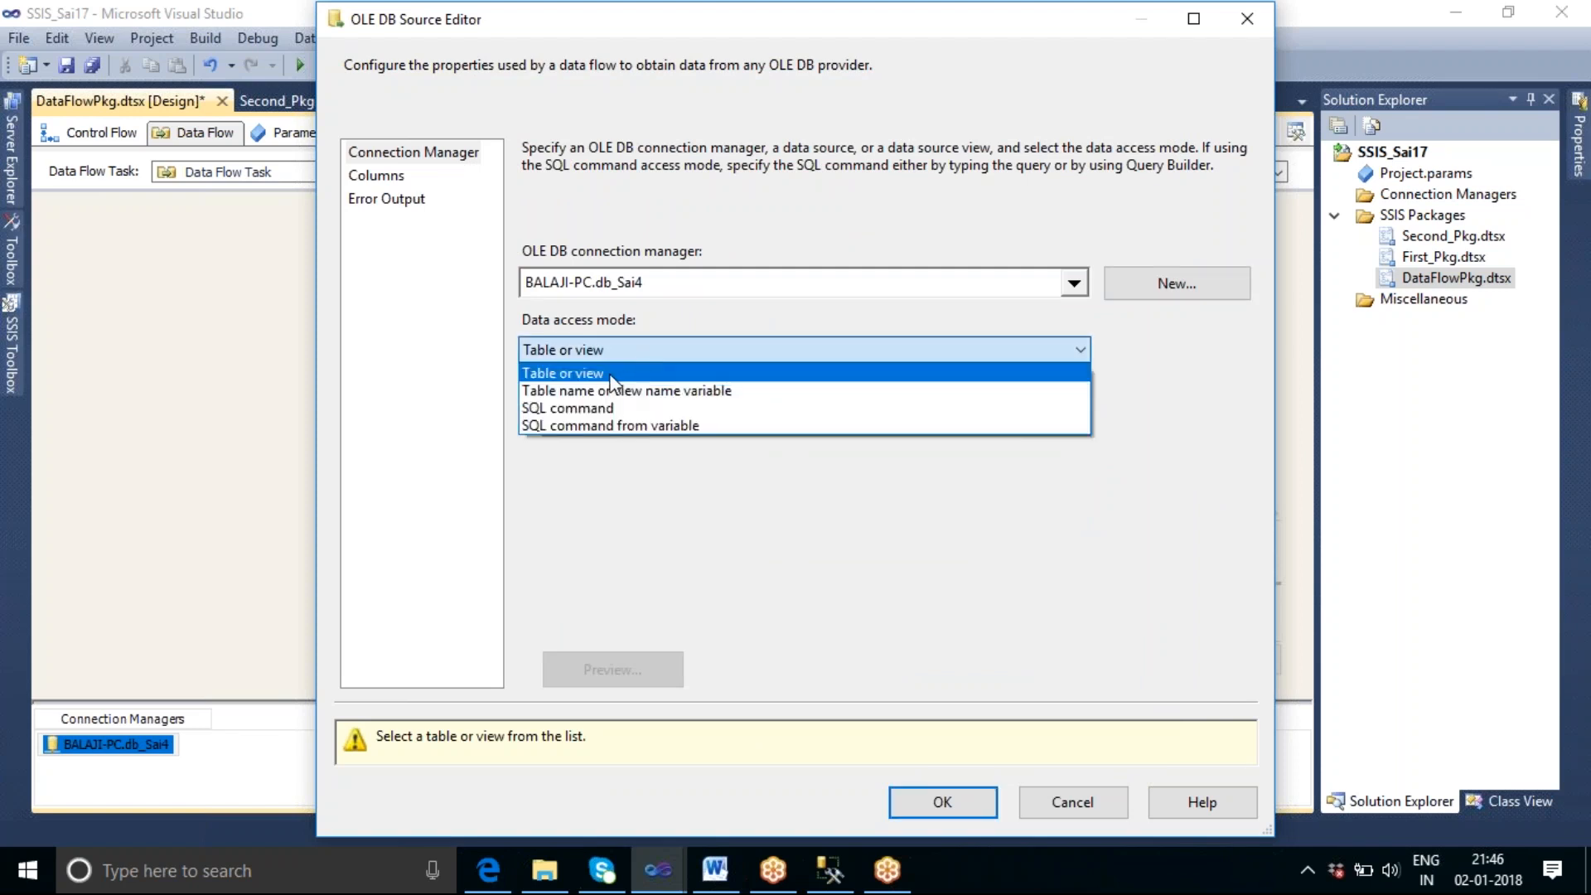
pyautogui.click(612, 375)
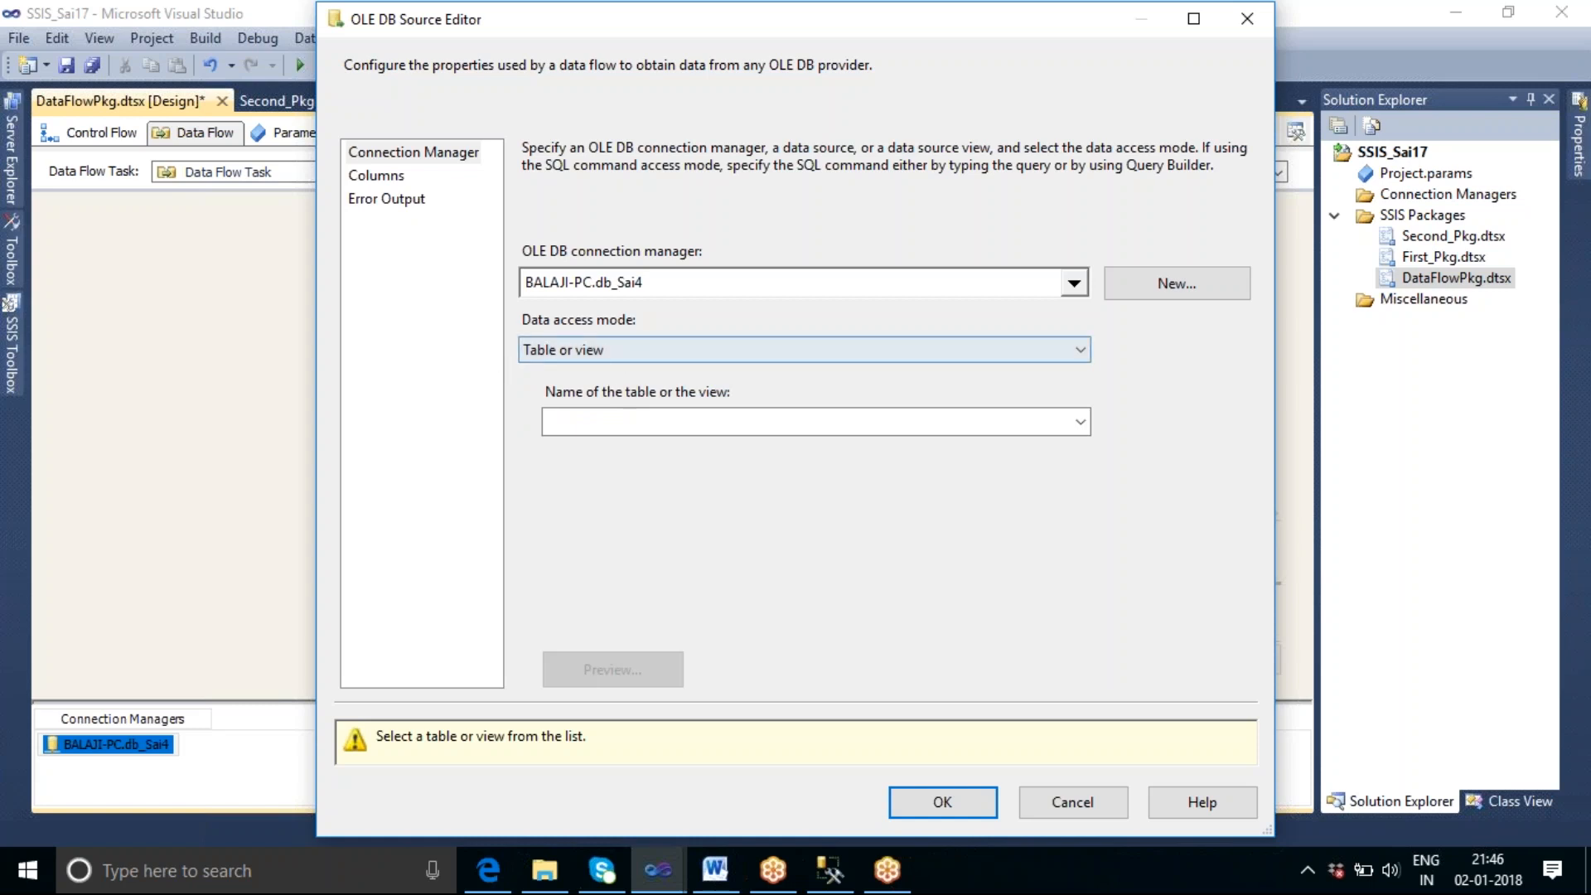
pyautogui.click(1081, 421)
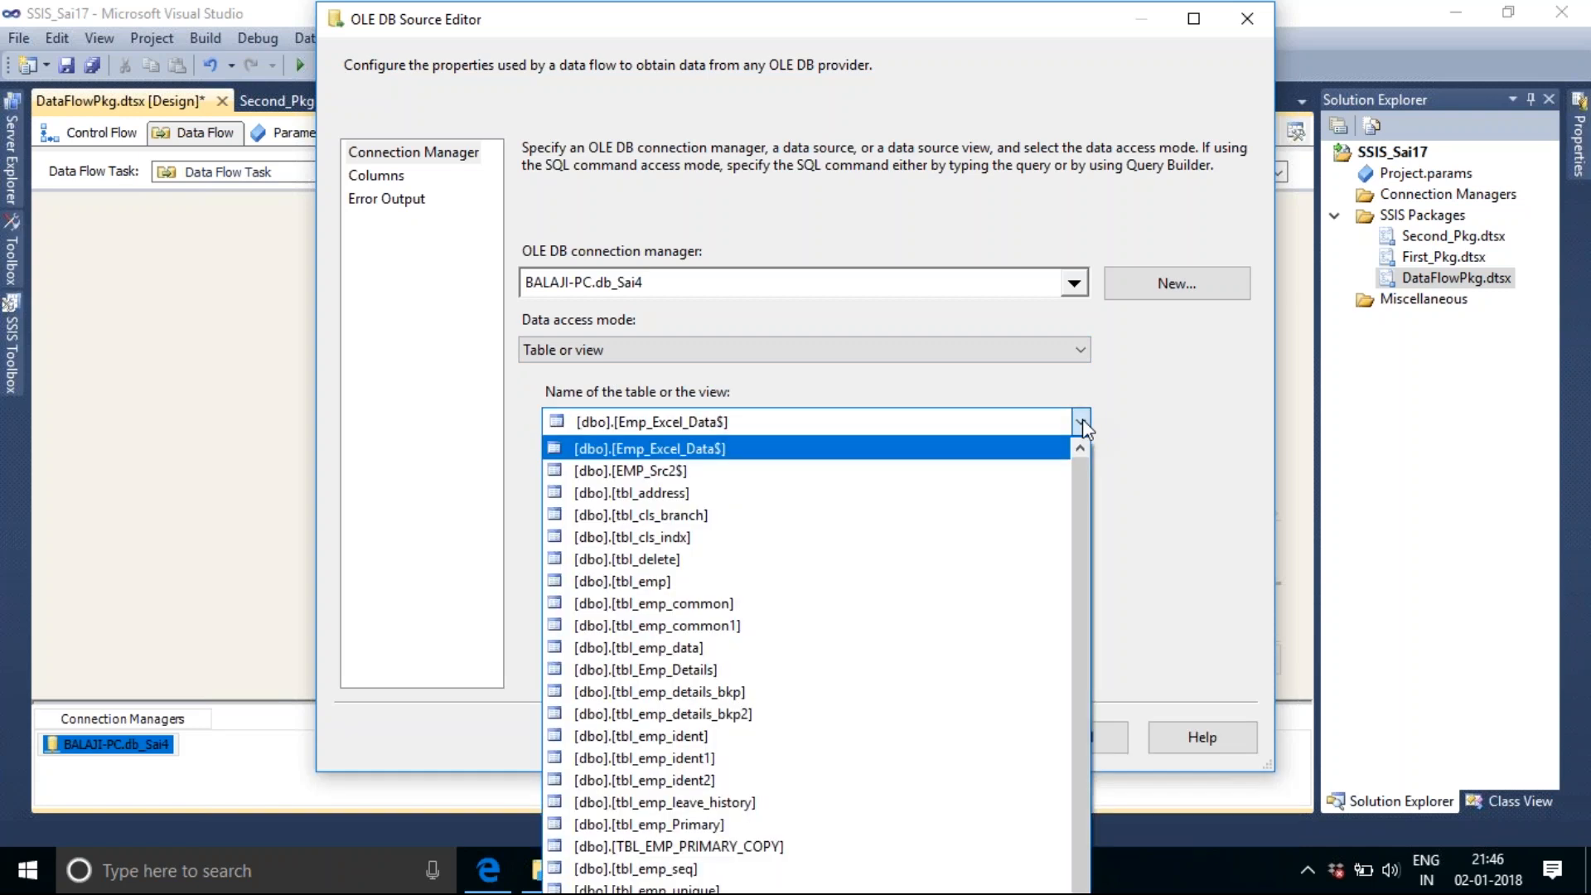
pyautogui.moveTo(1085, 507); pyautogui.dragTo(1091, 586)
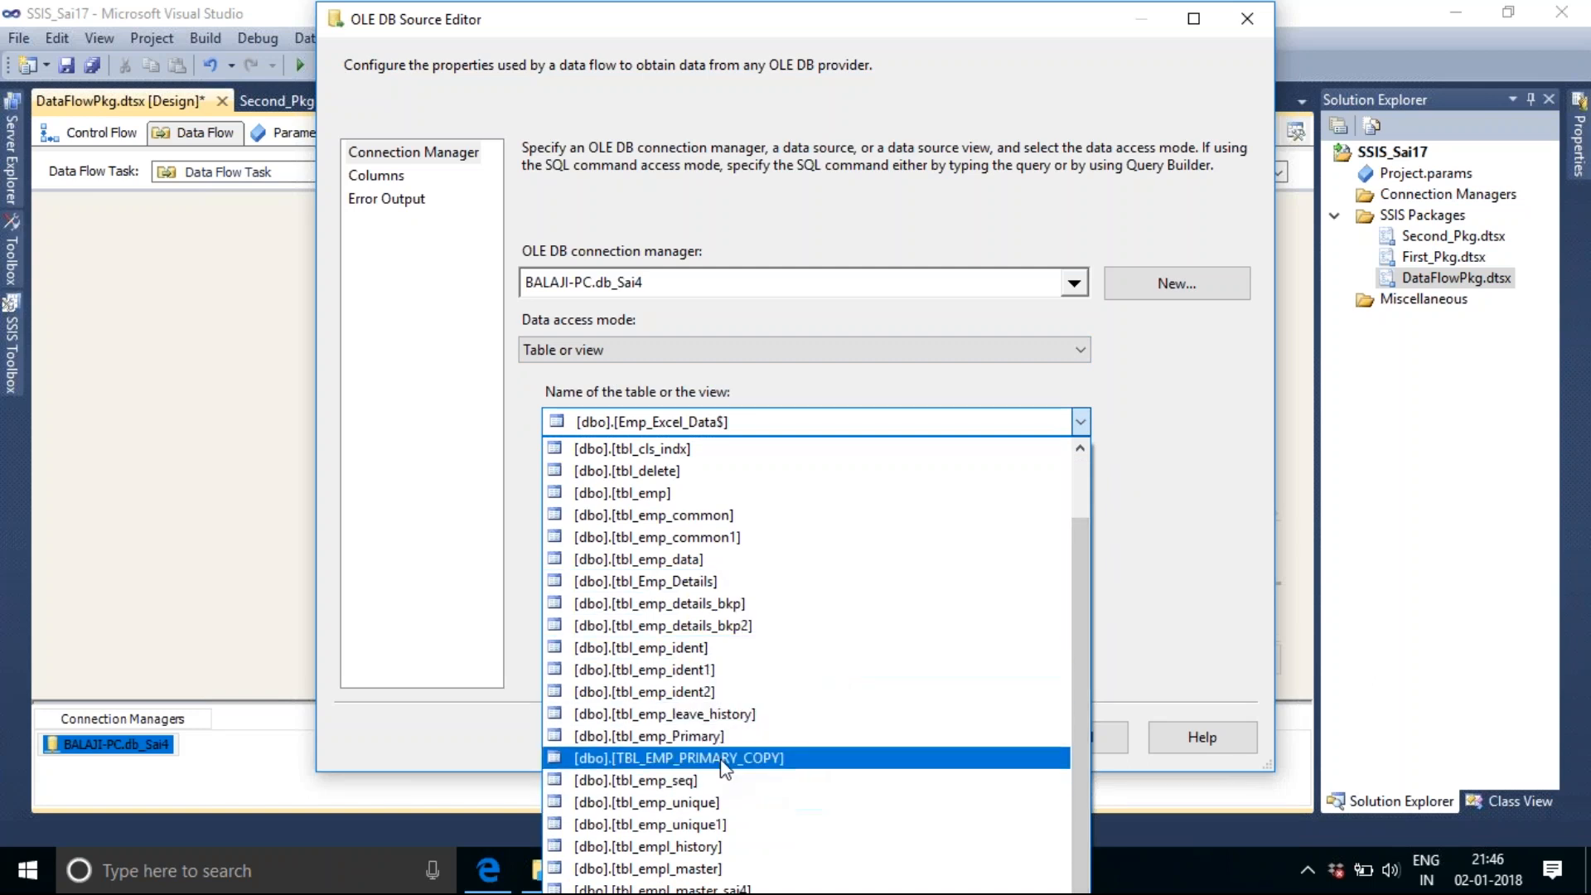
pyautogui.scroll(-2, 726, 689)
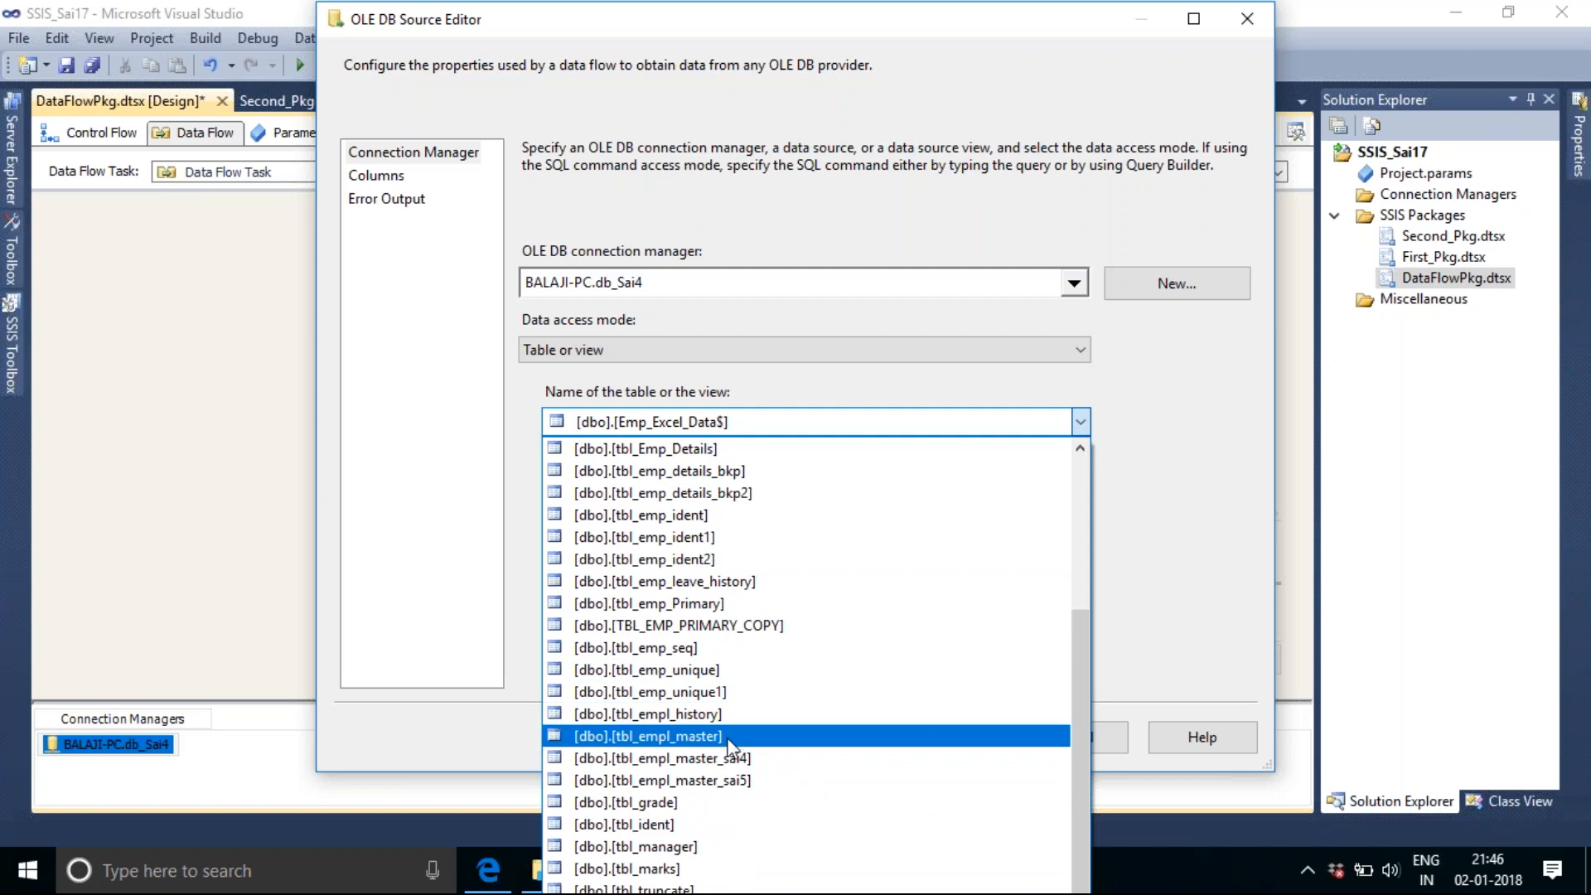
pyautogui.click(729, 737)
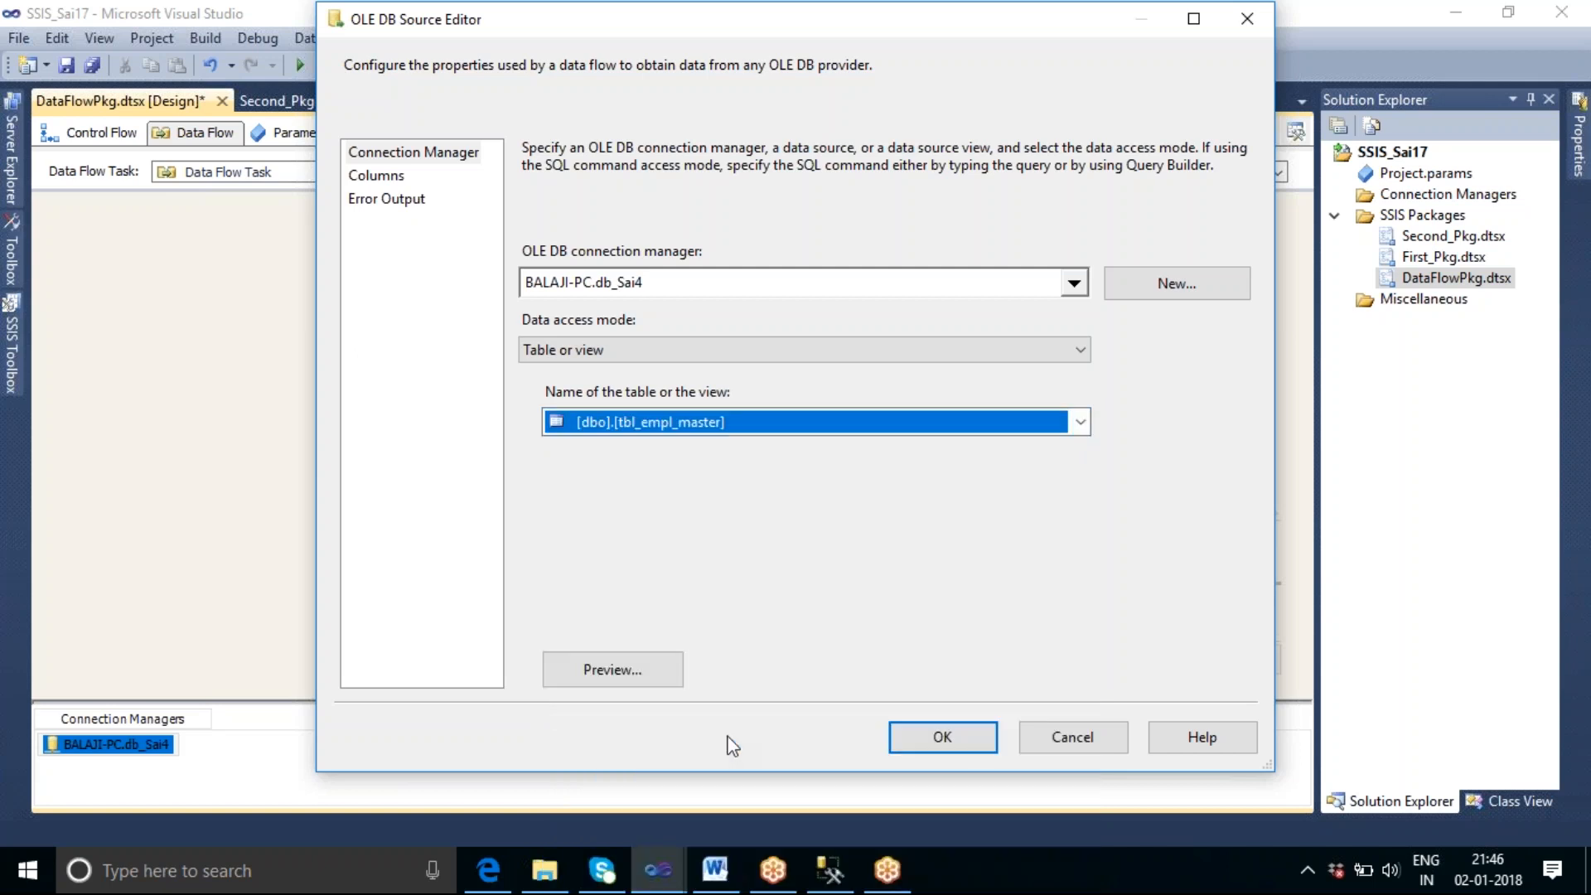
pyautogui.click(620, 676)
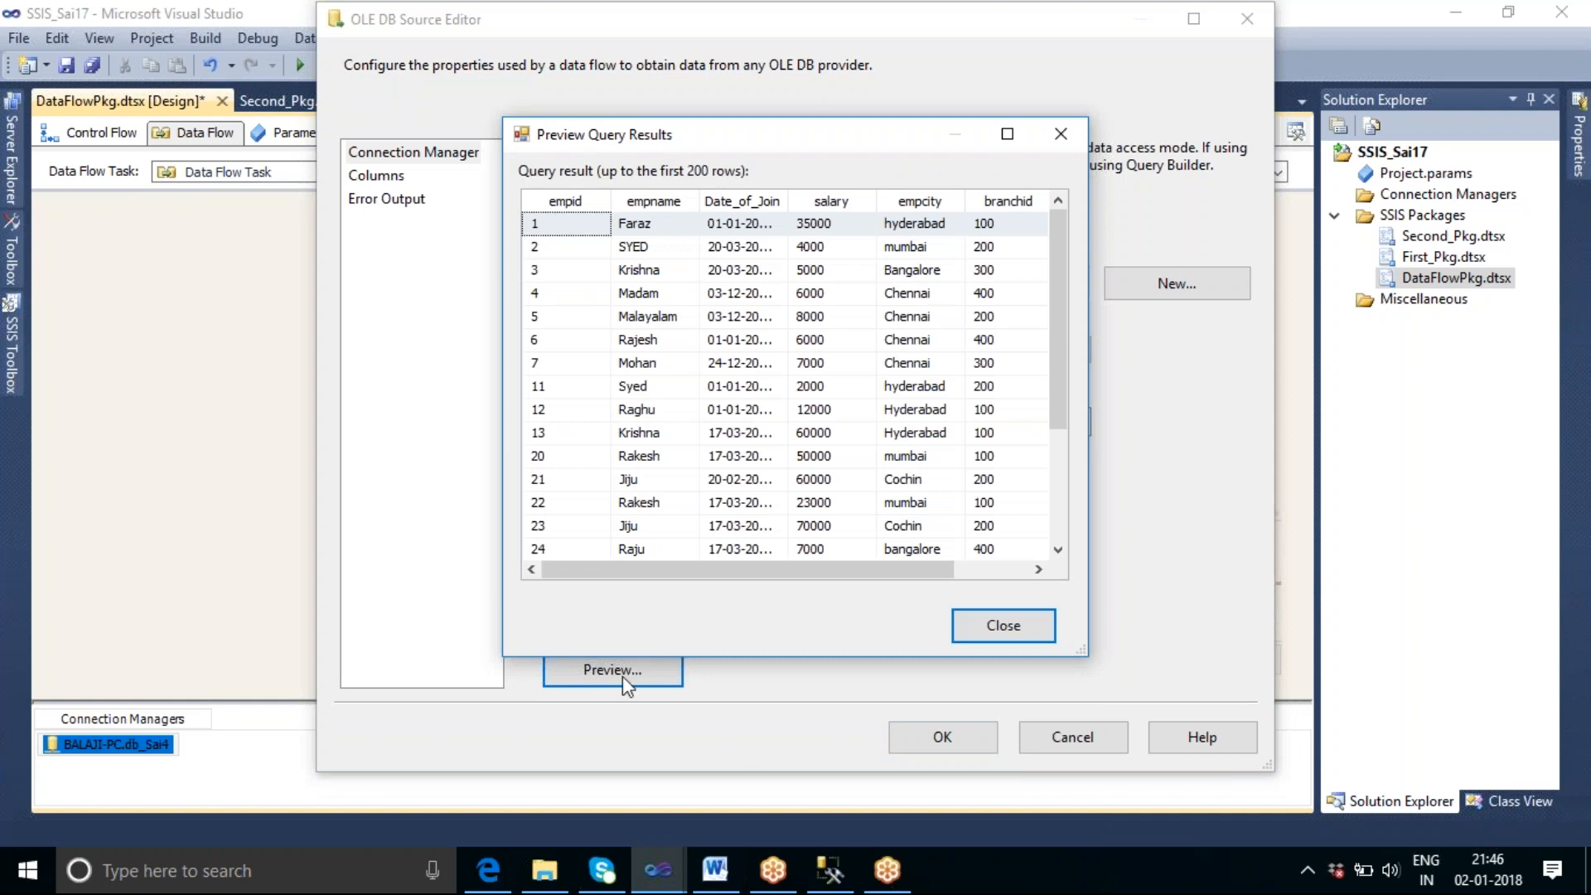
# Step: Close the data preview, review the source's column mappings and accept the OLE DB Source settings
pyautogui.moveTo(1057, 351); pyautogui.dragTo(1072, 256)
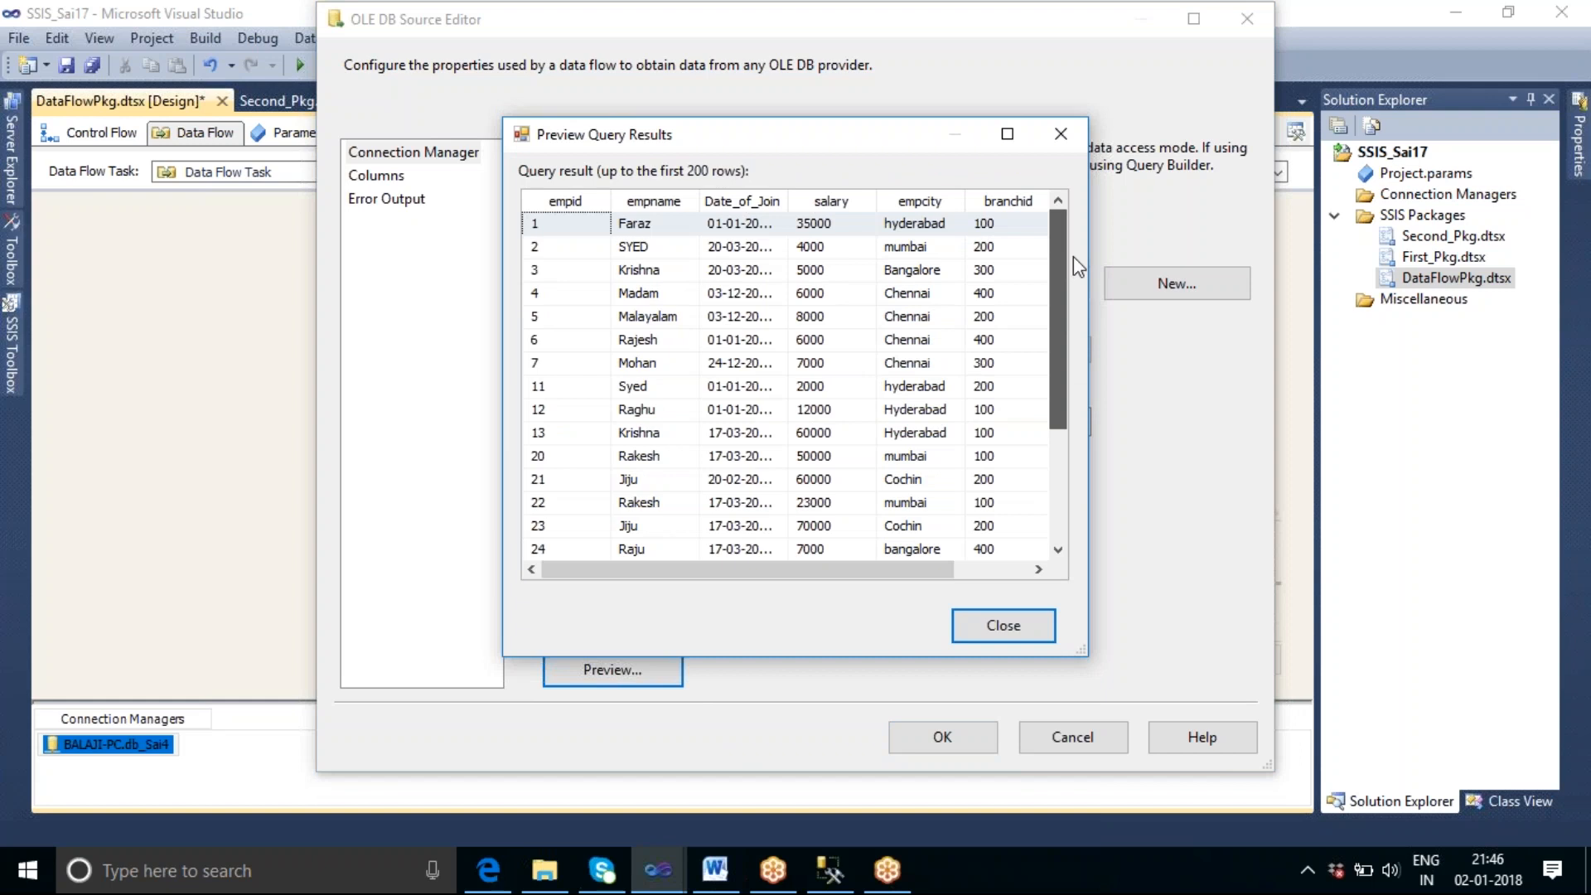
pyautogui.click(1003, 631)
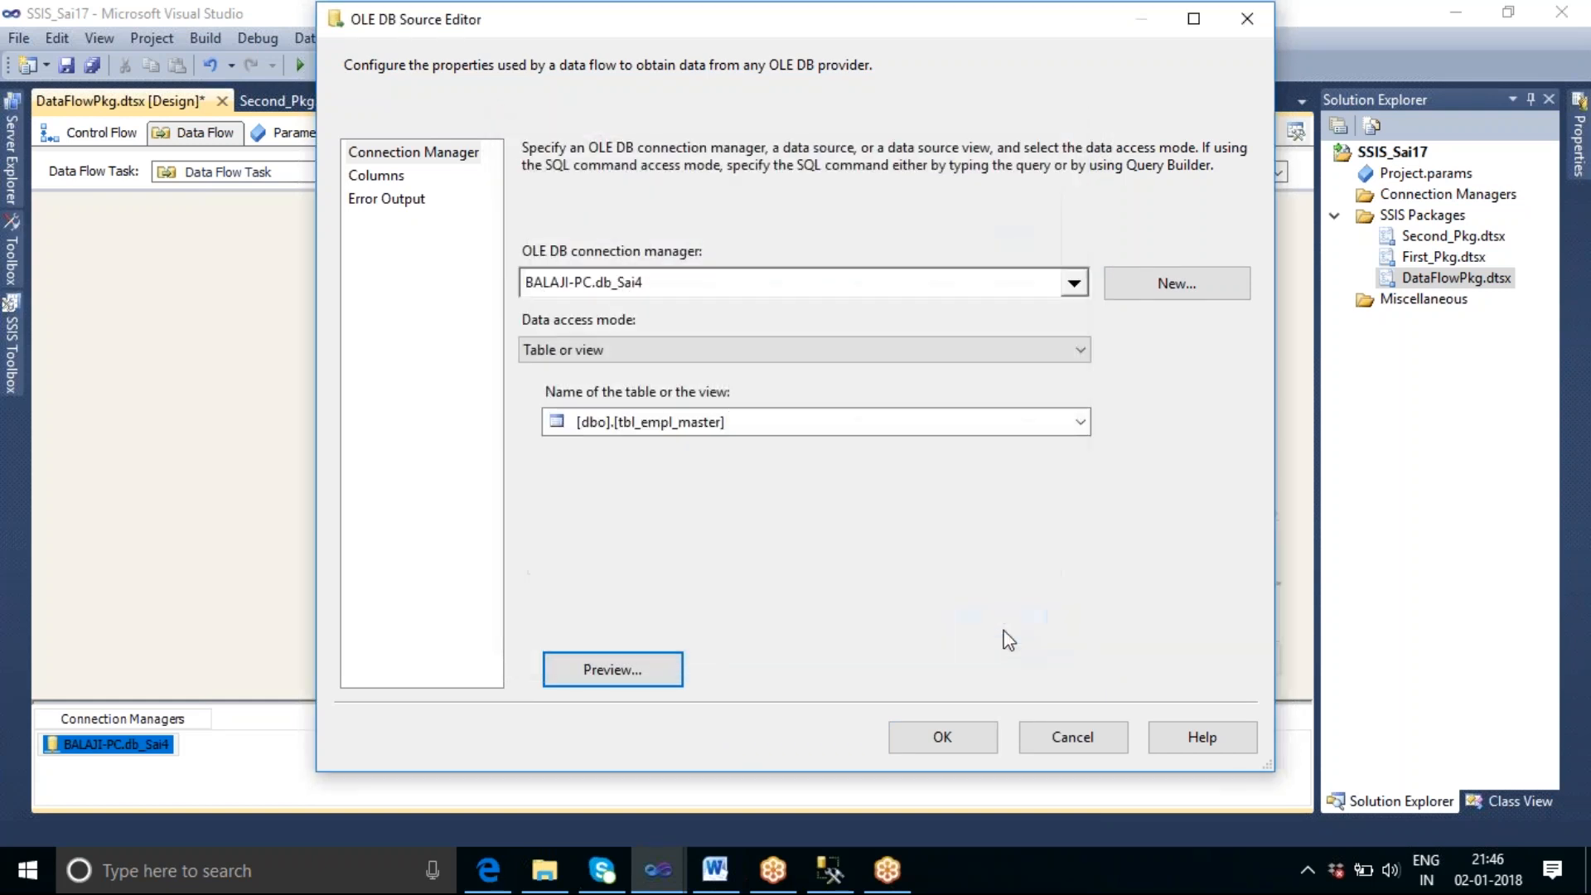
pyautogui.click(383, 177)
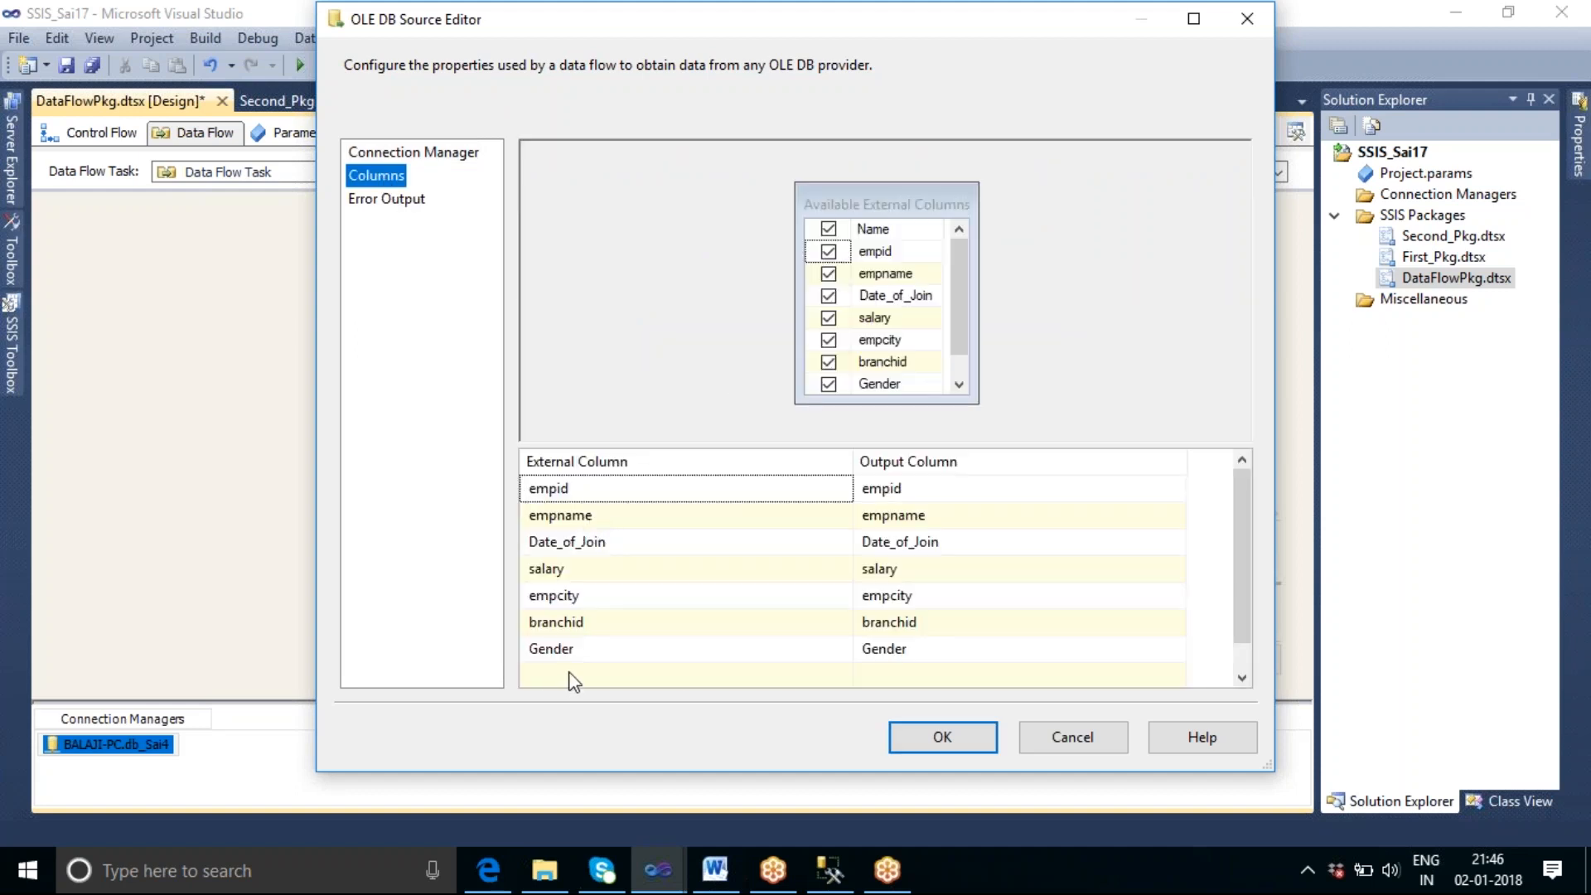
pyautogui.click(923, 739)
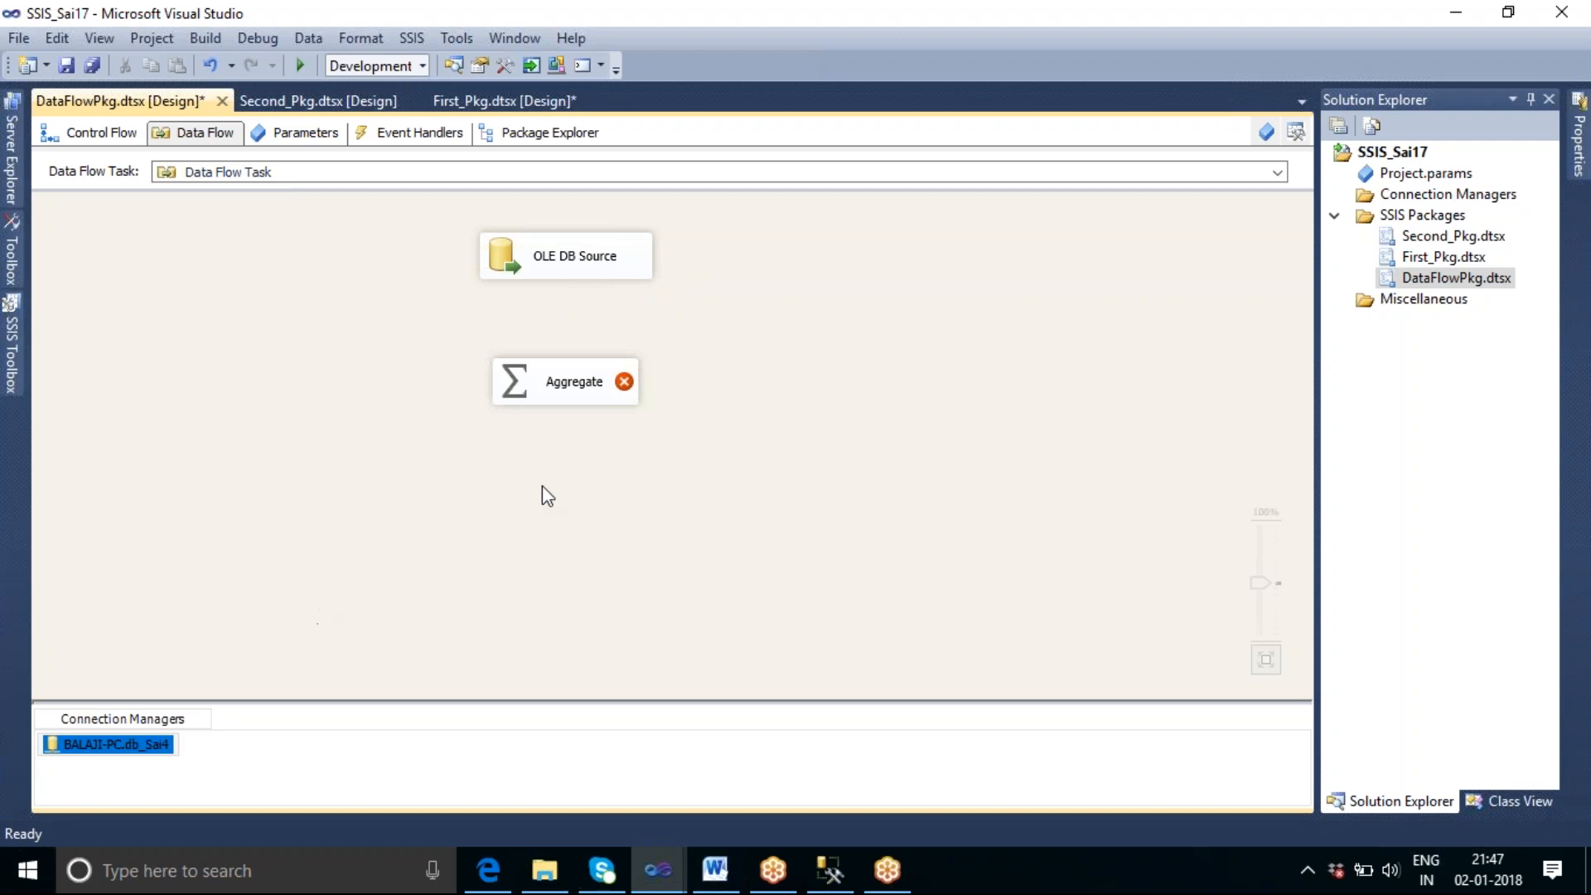
# Step: Connect the OLE DB Source output to the existing Aggregate transformation
pyautogui.click(571, 276)
pyautogui.moveTo(576, 314); pyautogui.dragTo(586, 390)
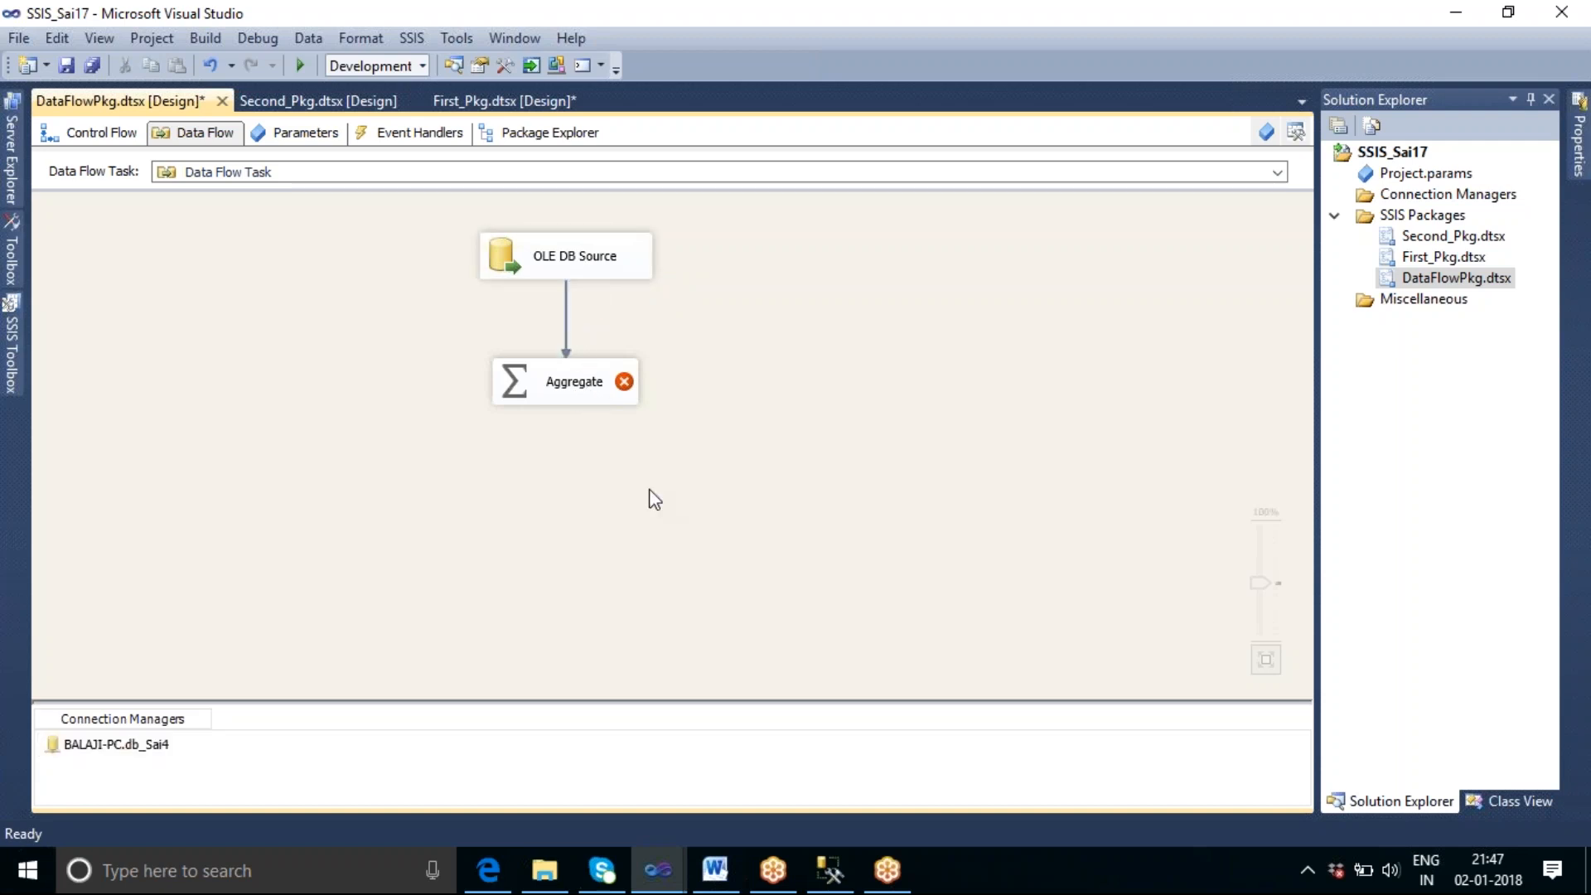
# Step: Replace the Aggregate with a new one placed below the OLE DB Source and connect the source's output to it
pyautogui.click(11, 348)
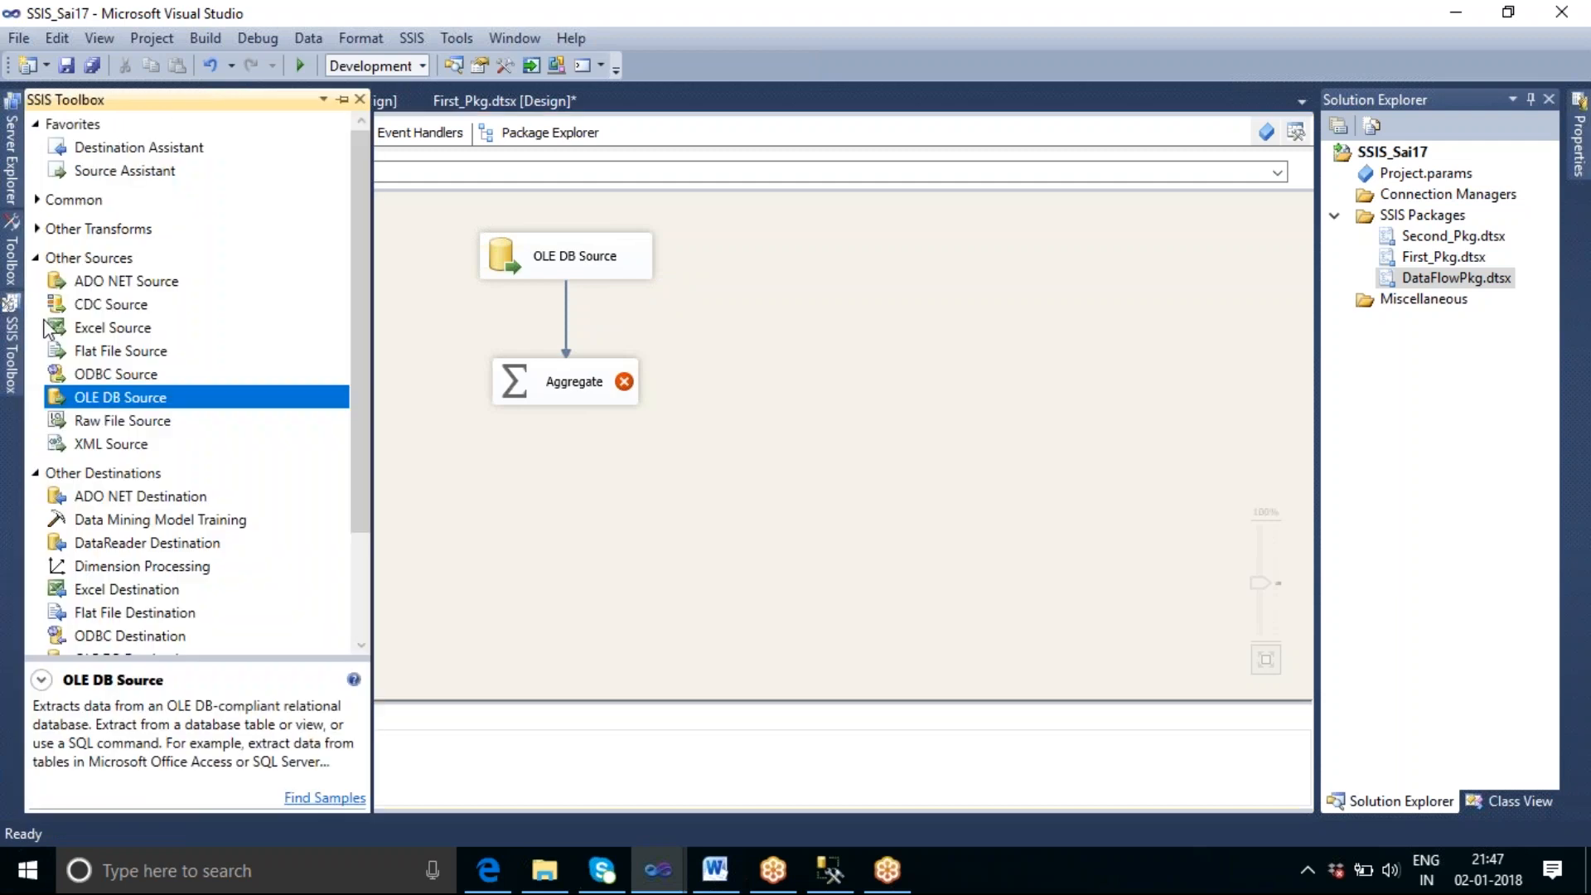
pyautogui.click(38, 201)
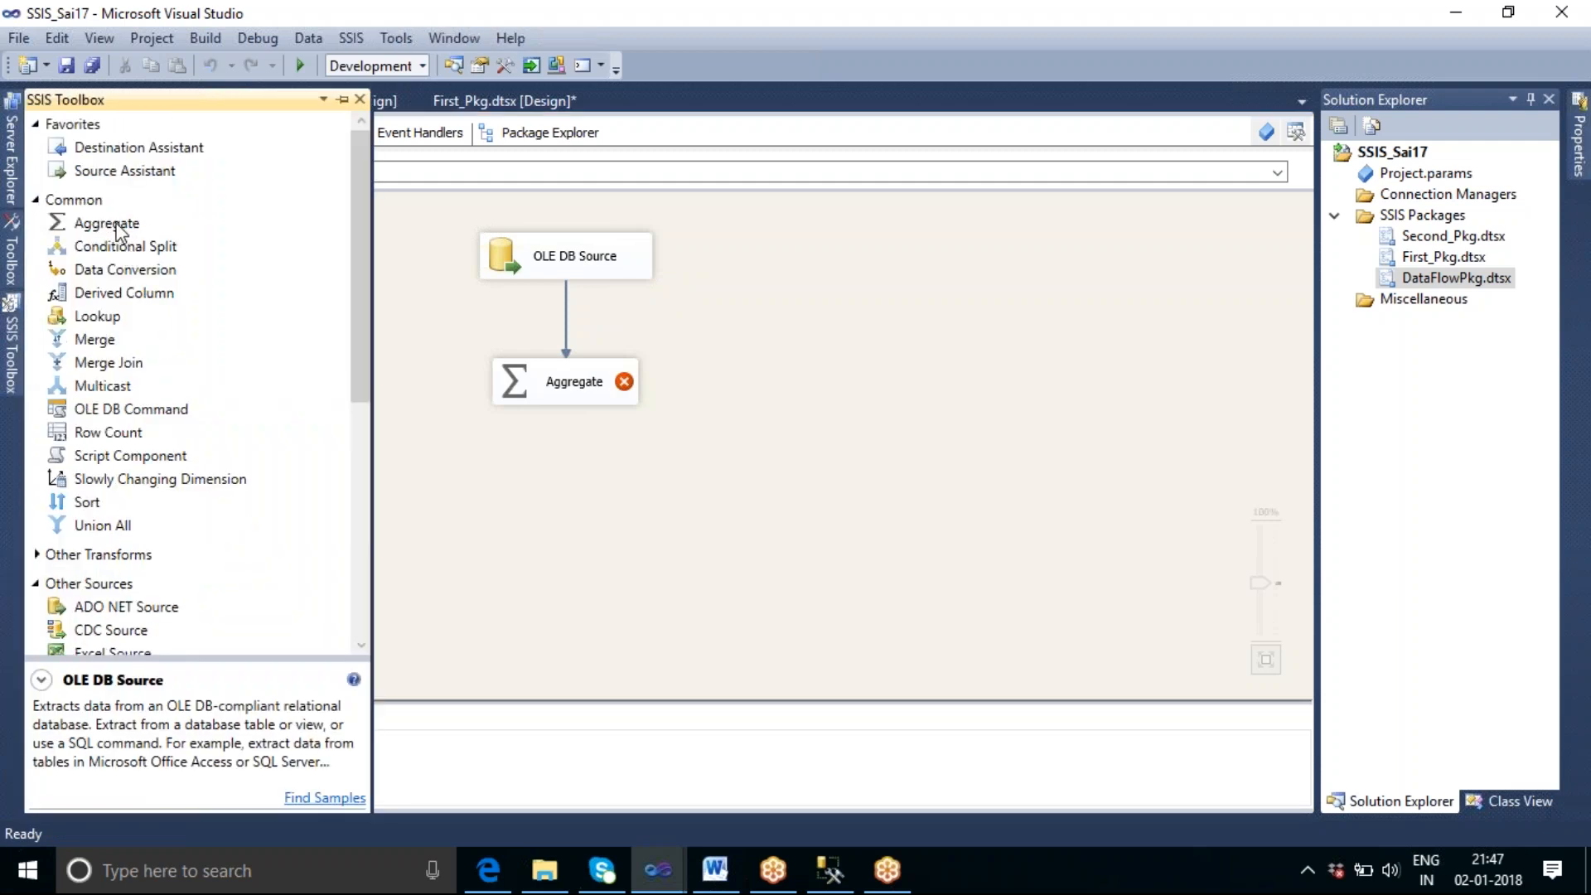
pyautogui.click(592, 386)
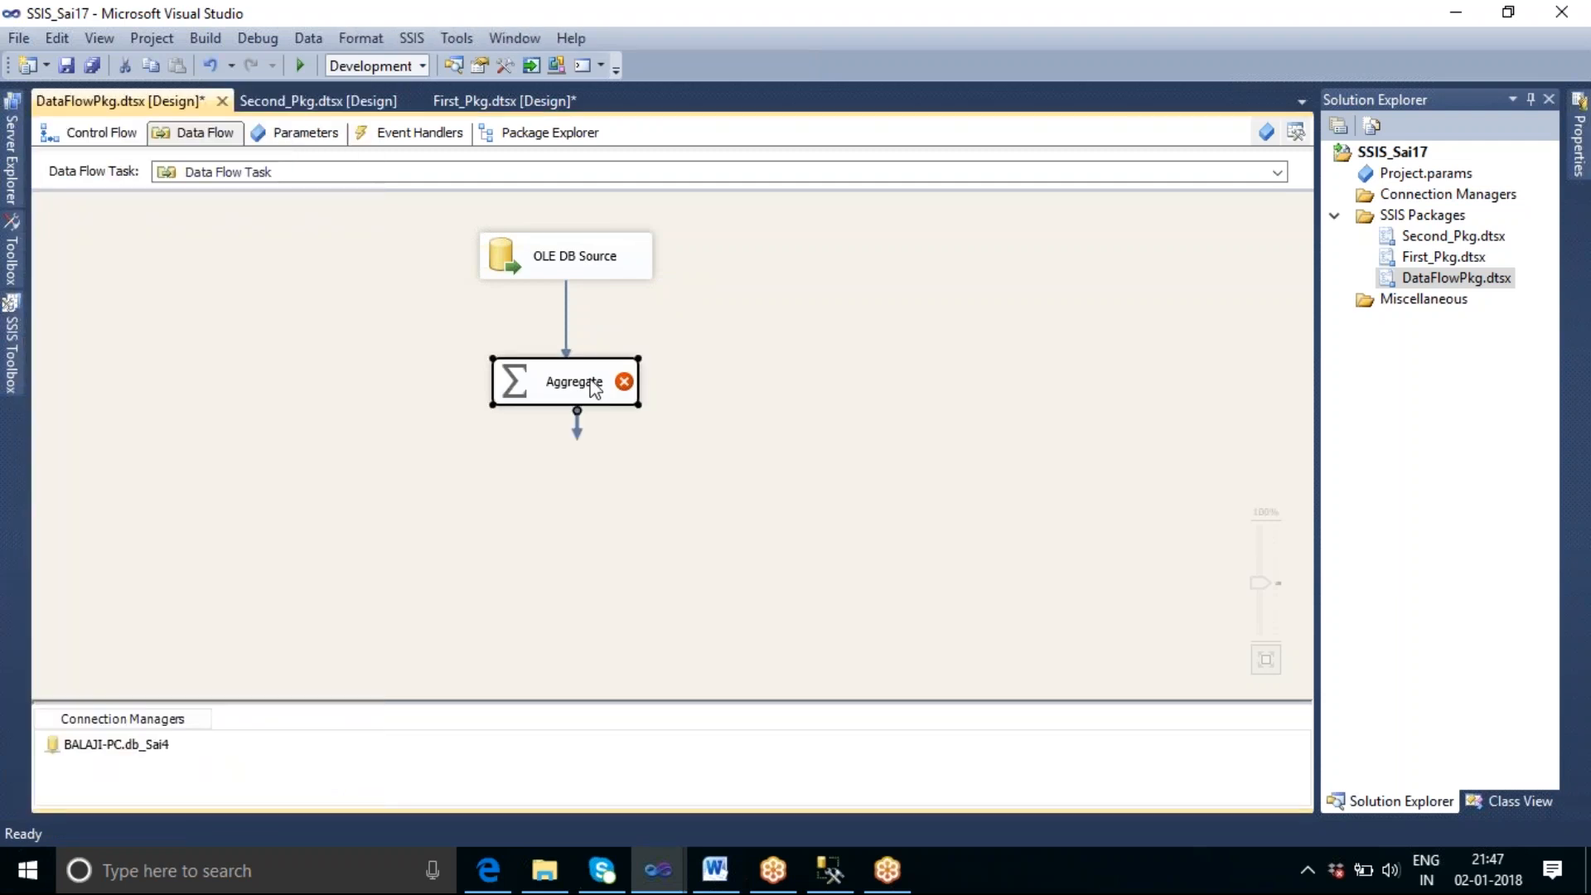
pyautogui.press('Delete')
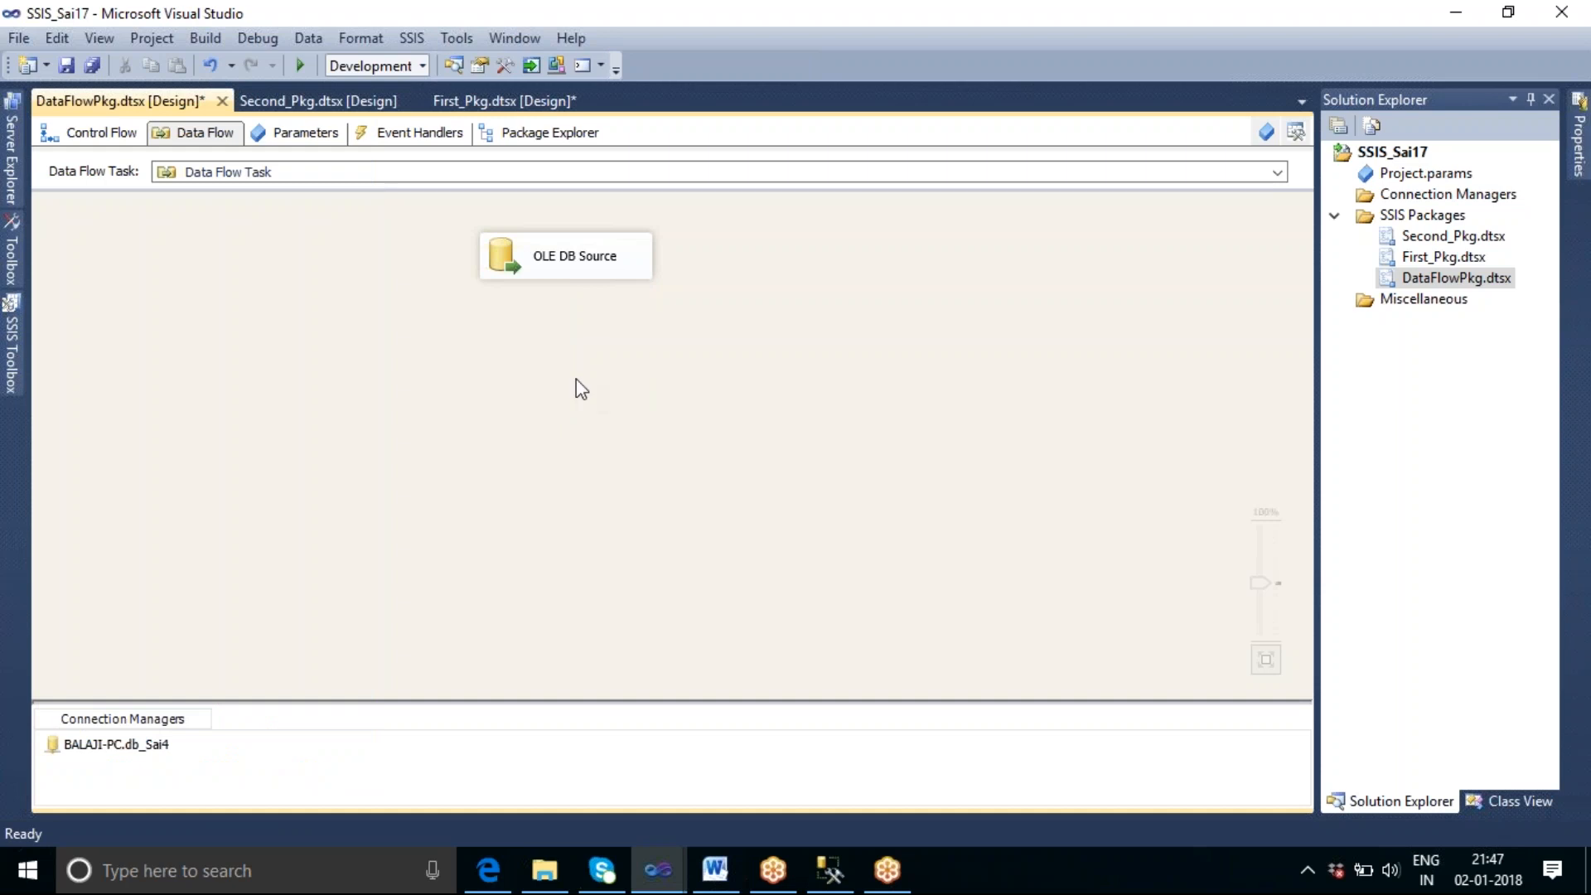
pyautogui.click(18, 366)
pyautogui.moveTo(106, 225); pyautogui.dragTo(574, 367)
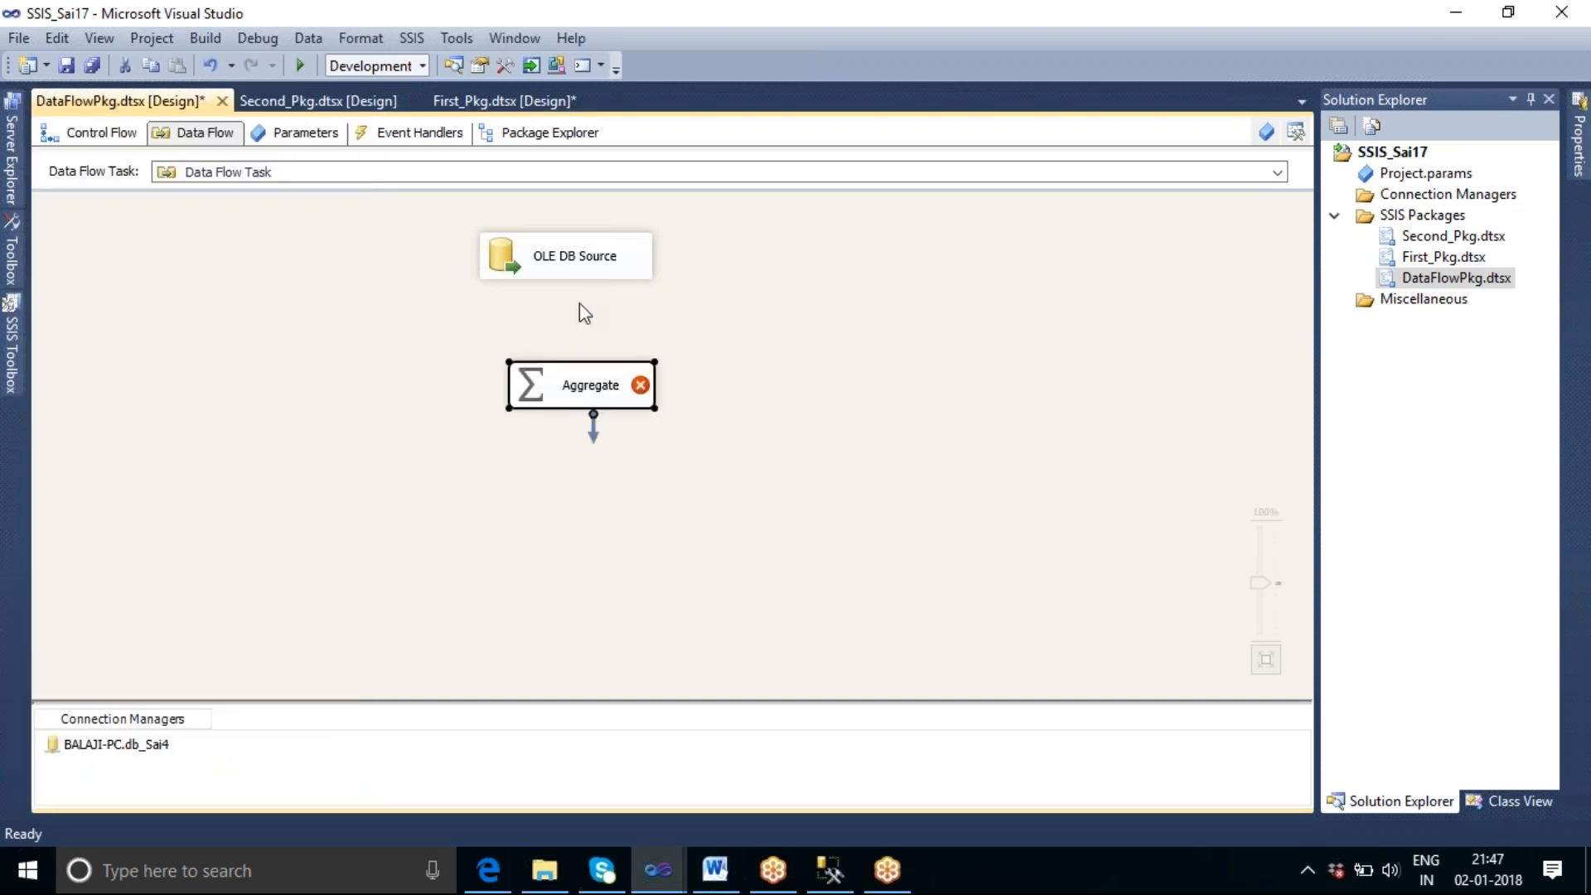
pyautogui.click(580, 263)
pyautogui.moveTo(572, 297); pyautogui.dragTo(588, 385)
pyautogui.click(632, 482)
# Step: Include the empcity and salary columns in the Aggregate transformation and set empcity's operation to Group by
pyautogui.doubleClick(568, 400)
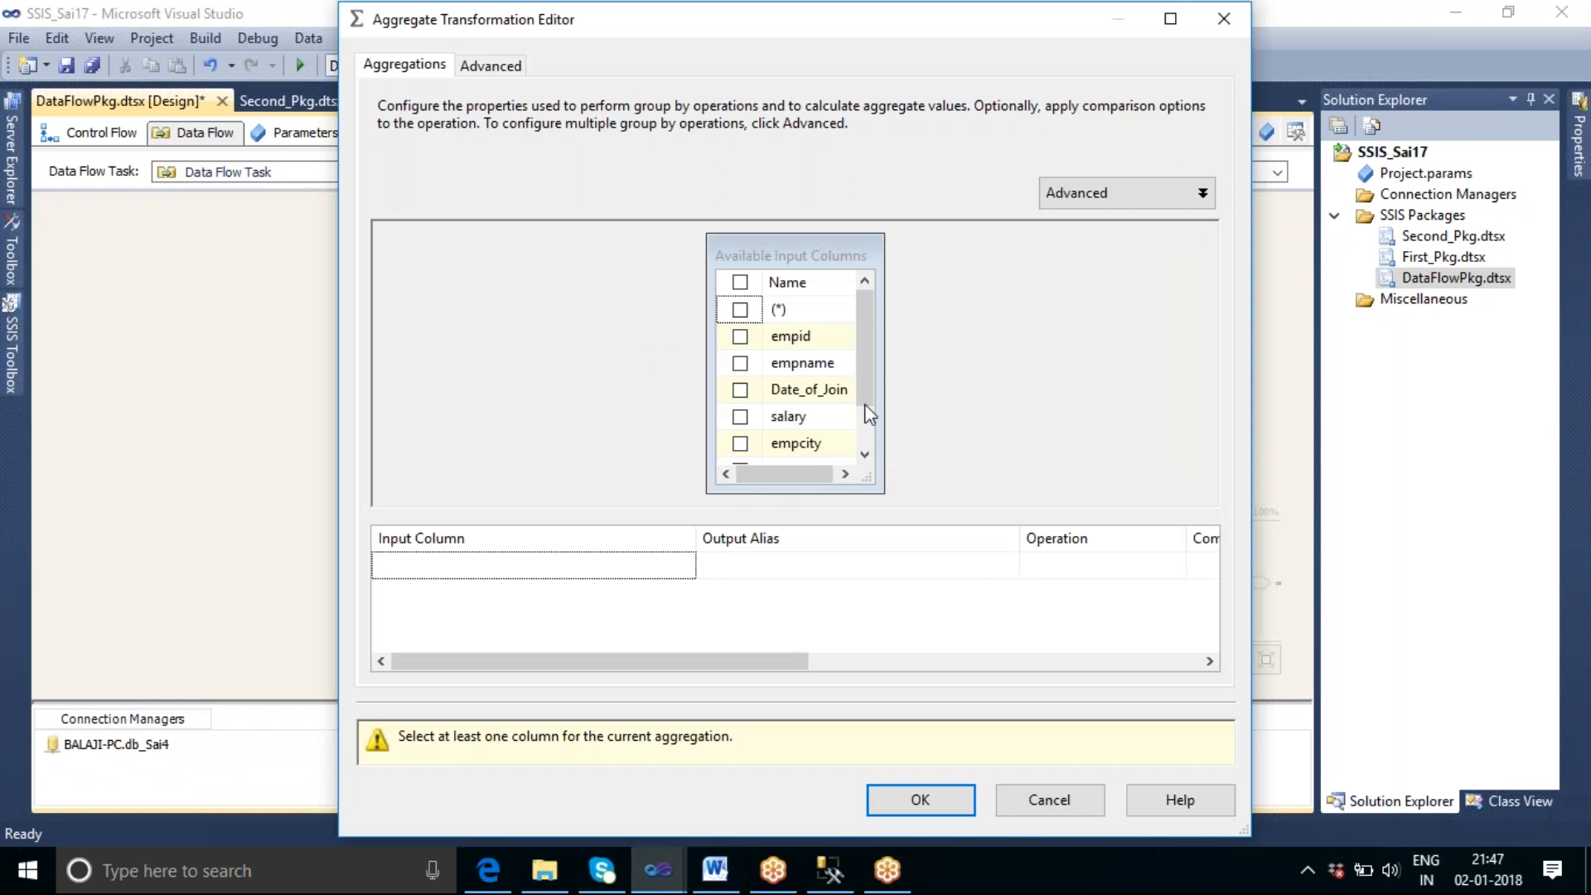
pyautogui.moveTo(870, 358); pyautogui.dragTo(870, 394)
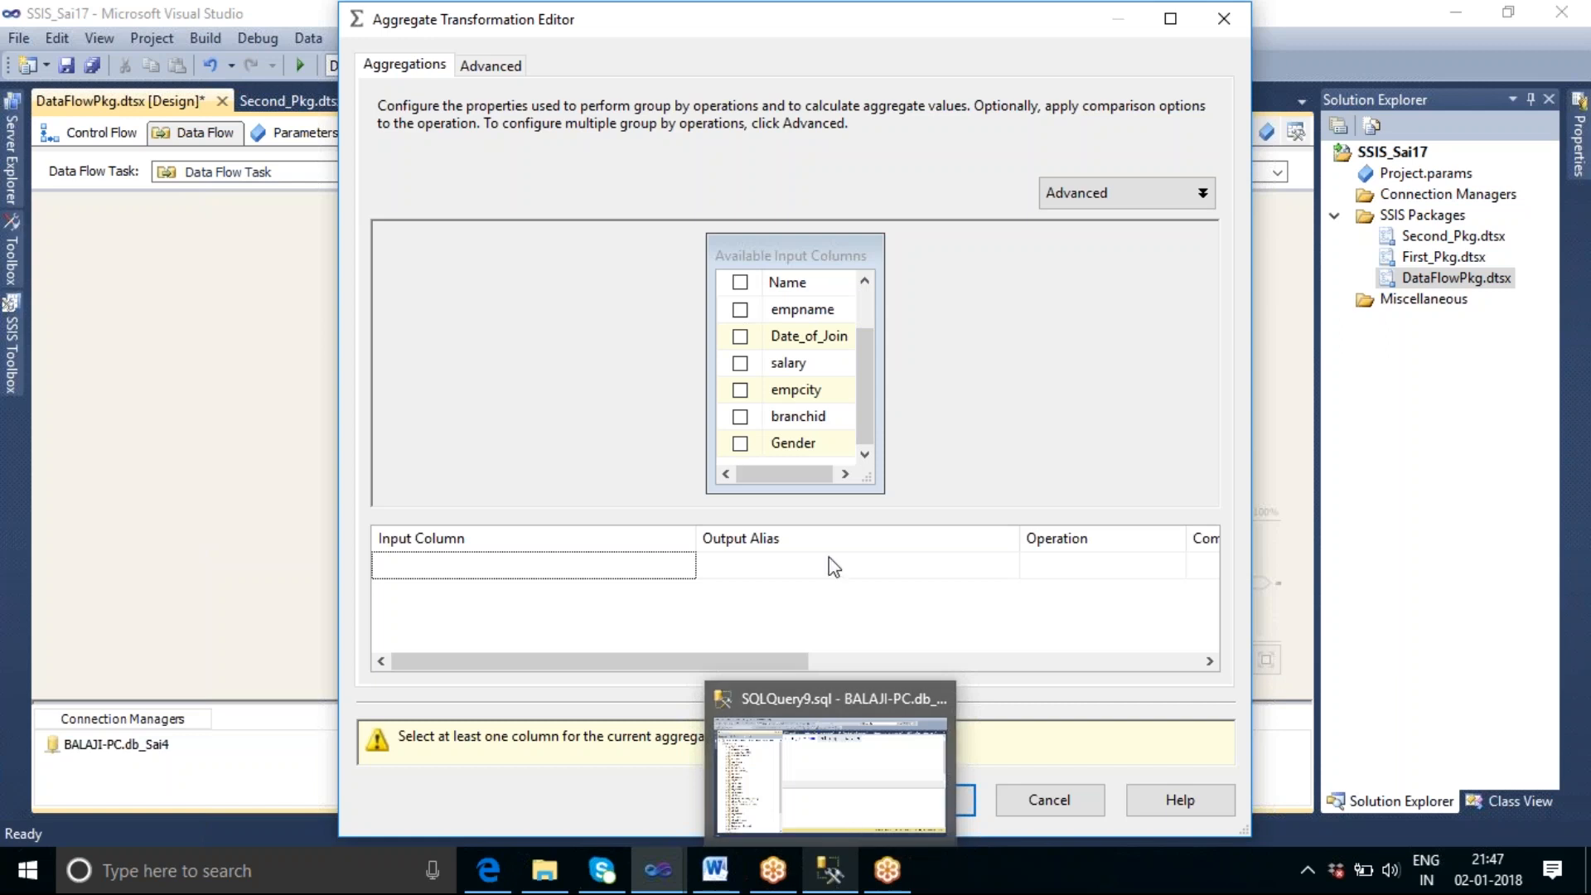
pyautogui.click(740, 391)
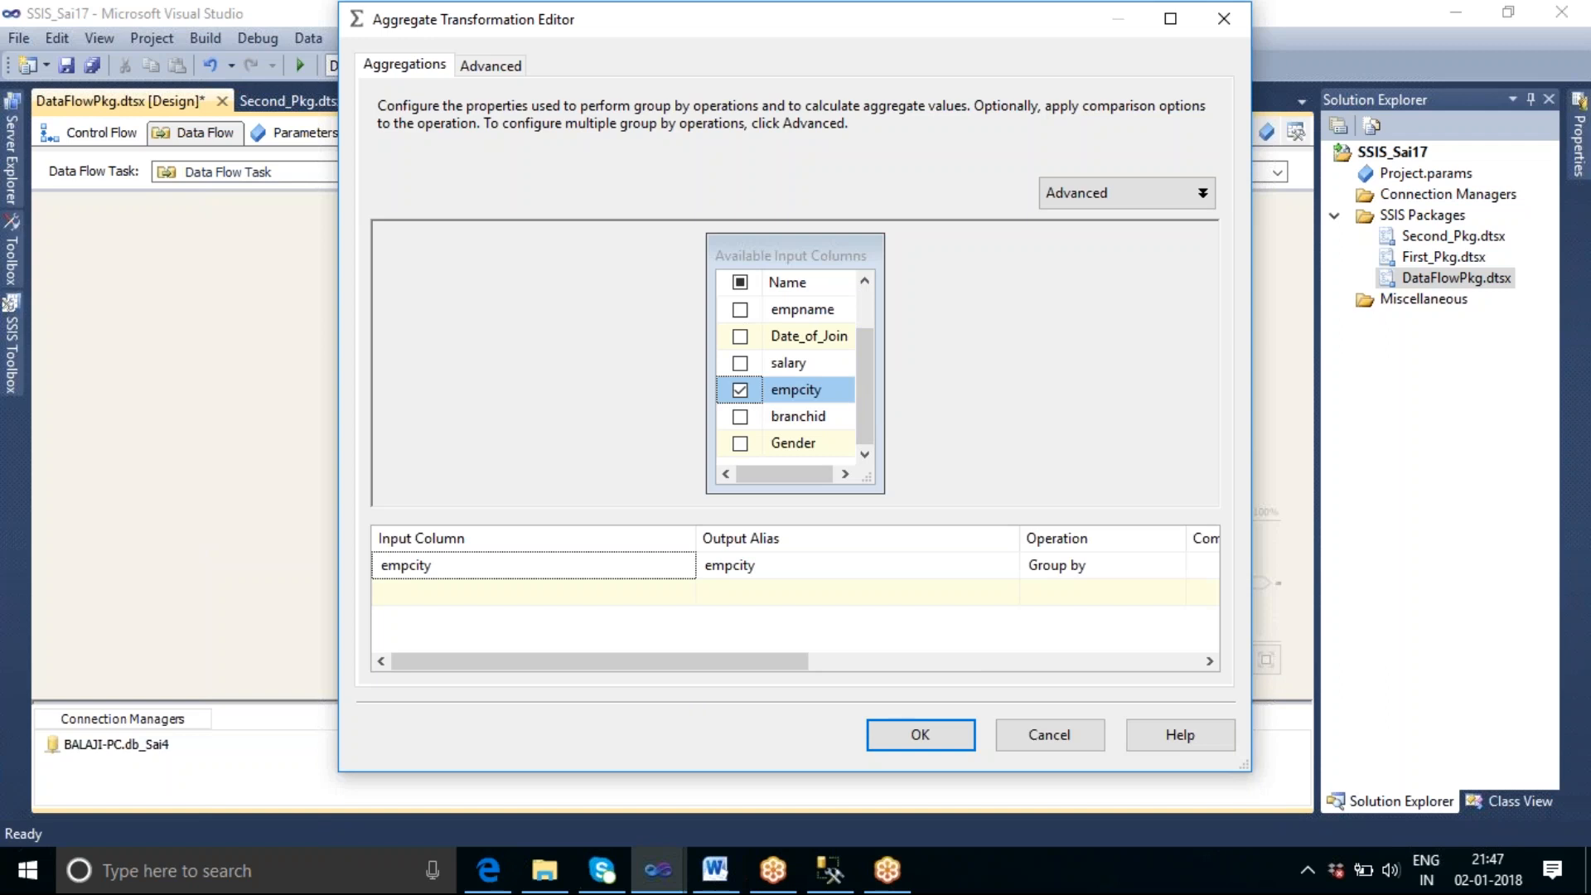
pyautogui.click(740, 363)
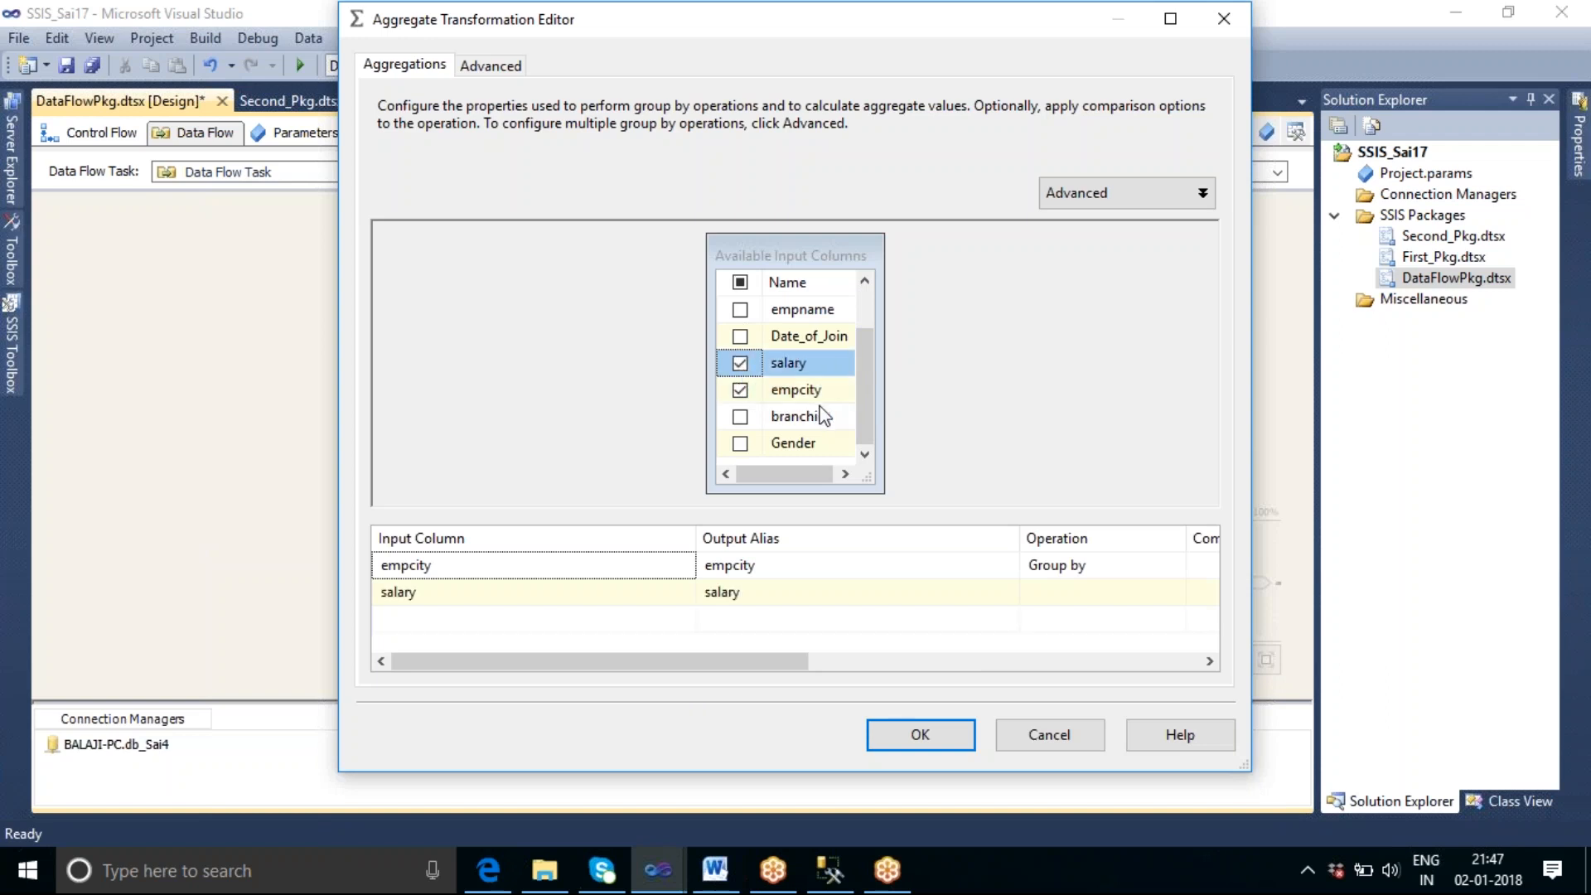
pyautogui.moveTo(823, 416)
pyautogui.click(1174, 565)
pyautogui.click(1177, 565)
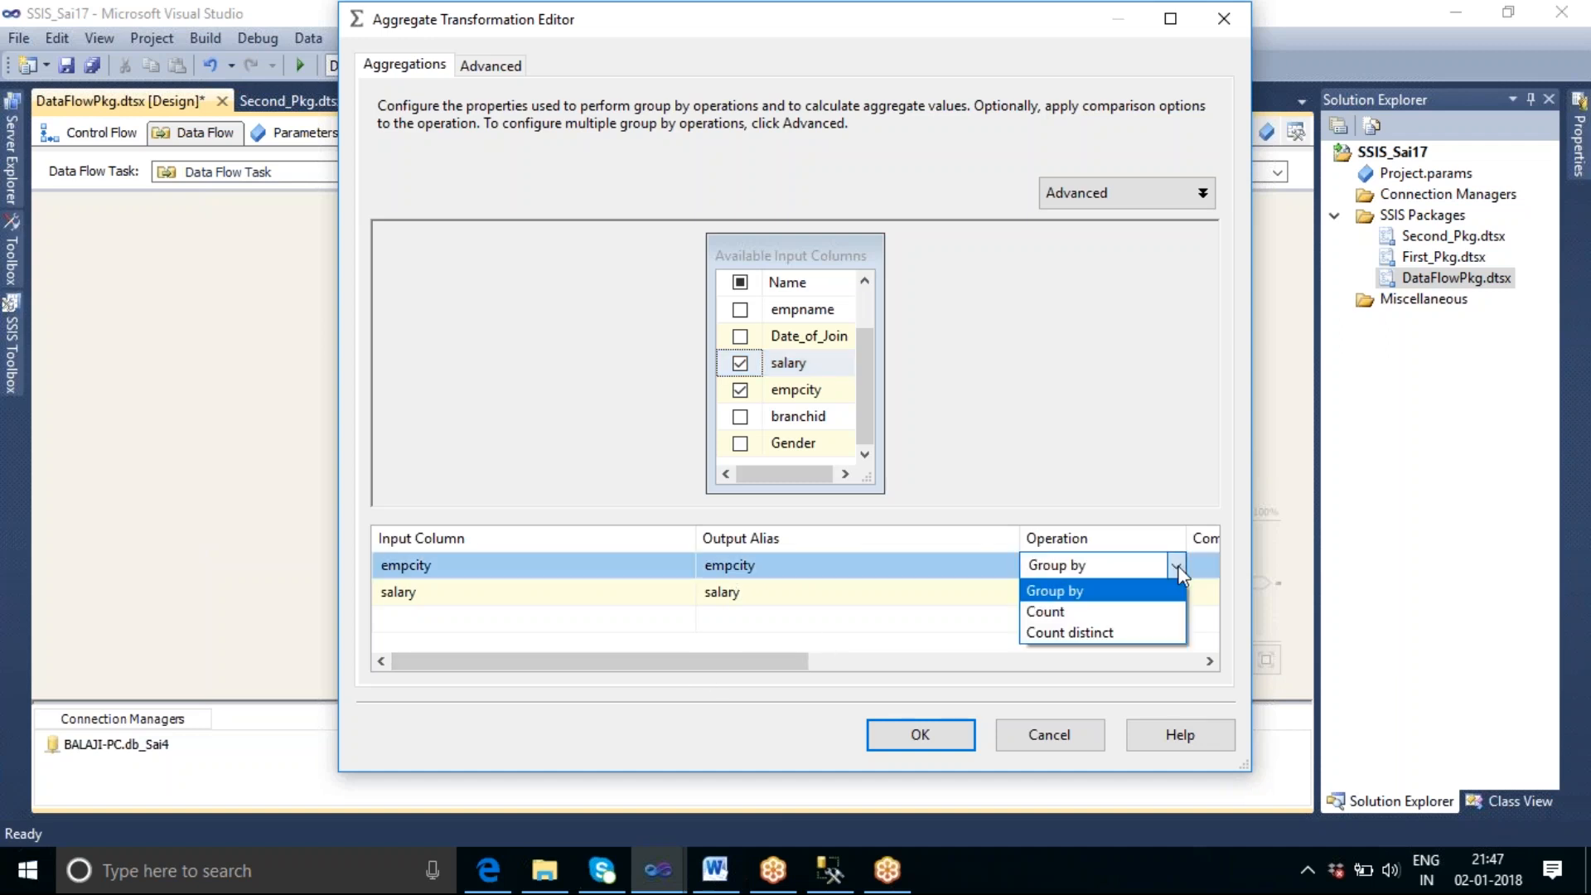
pyautogui.click(1140, 591)
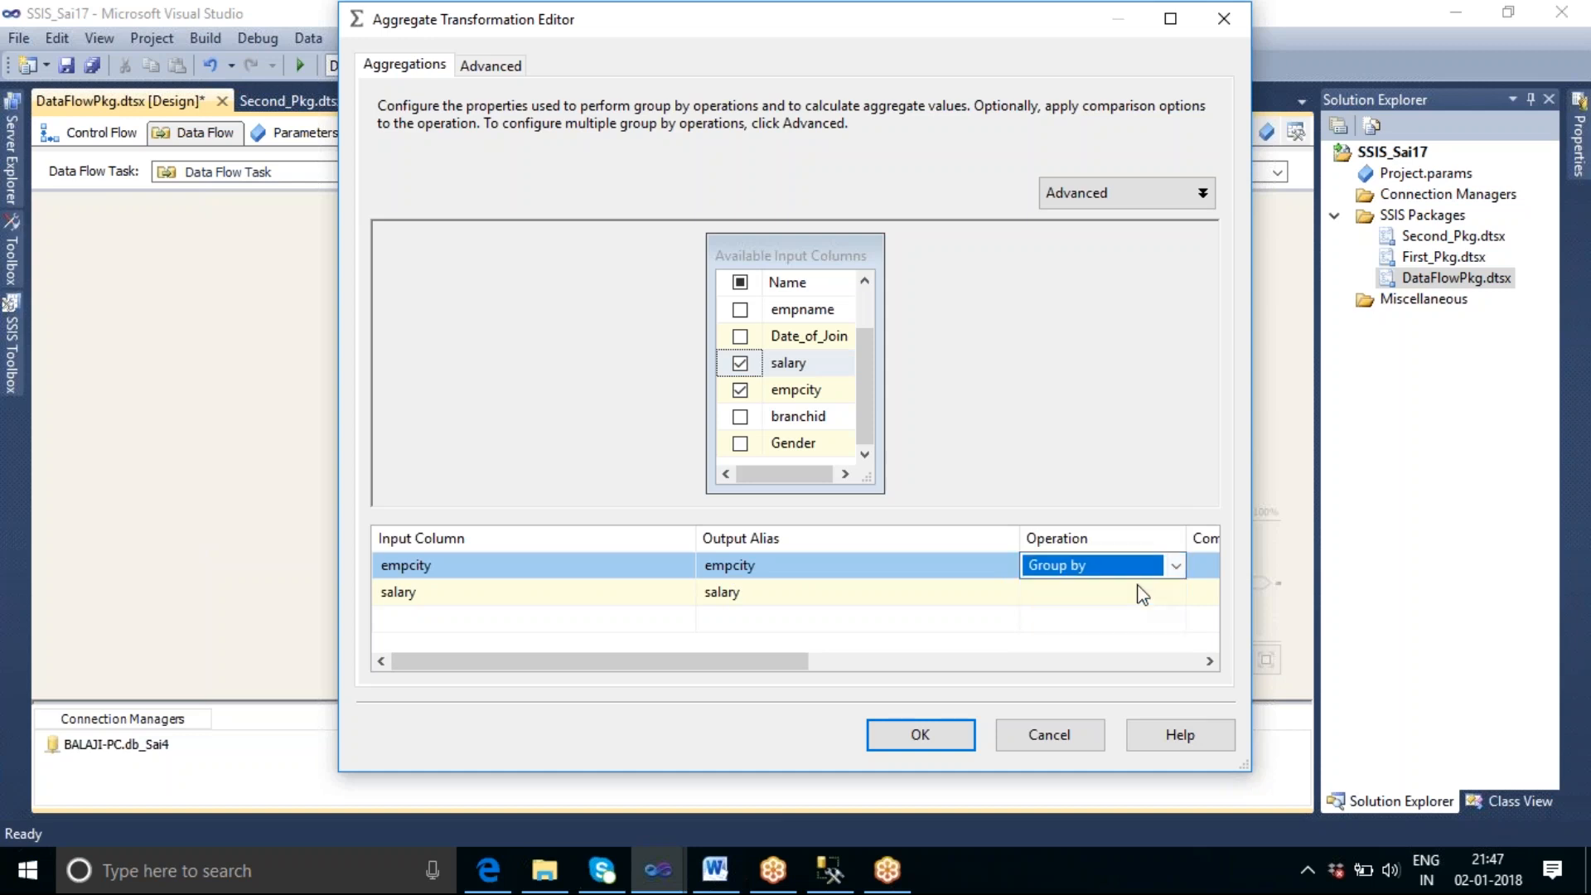
# Step: Check the sum(salary) by empcity query result in SQL Server Management Studio and return to the Aggregate editor in SSIS_Sai17
pyautogui.click(750, 591)
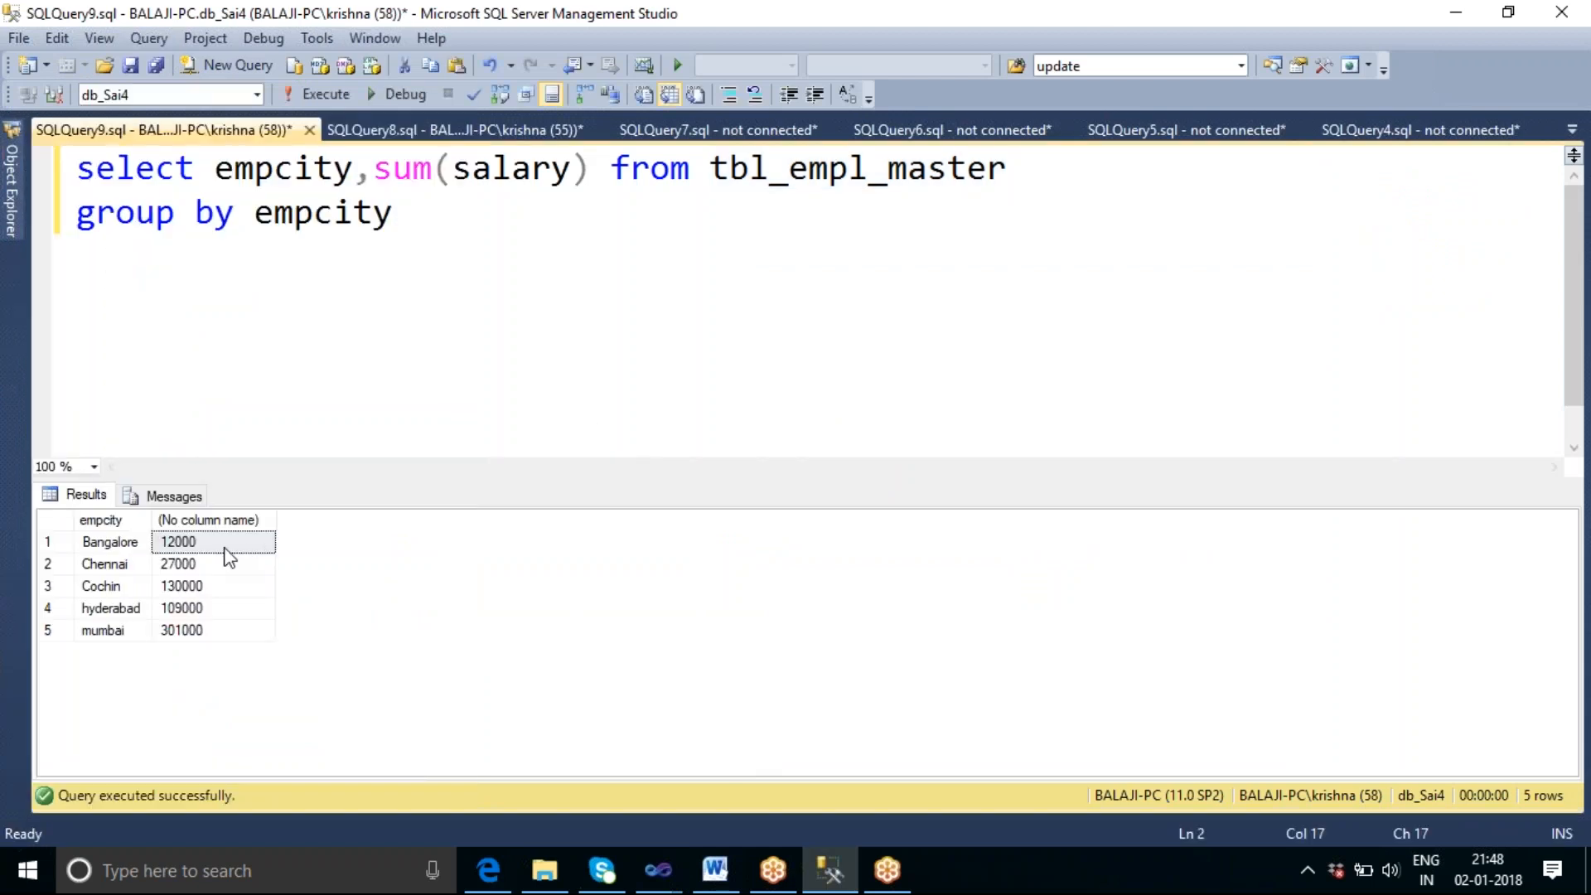
pyautogui.moveTo(673, 878)
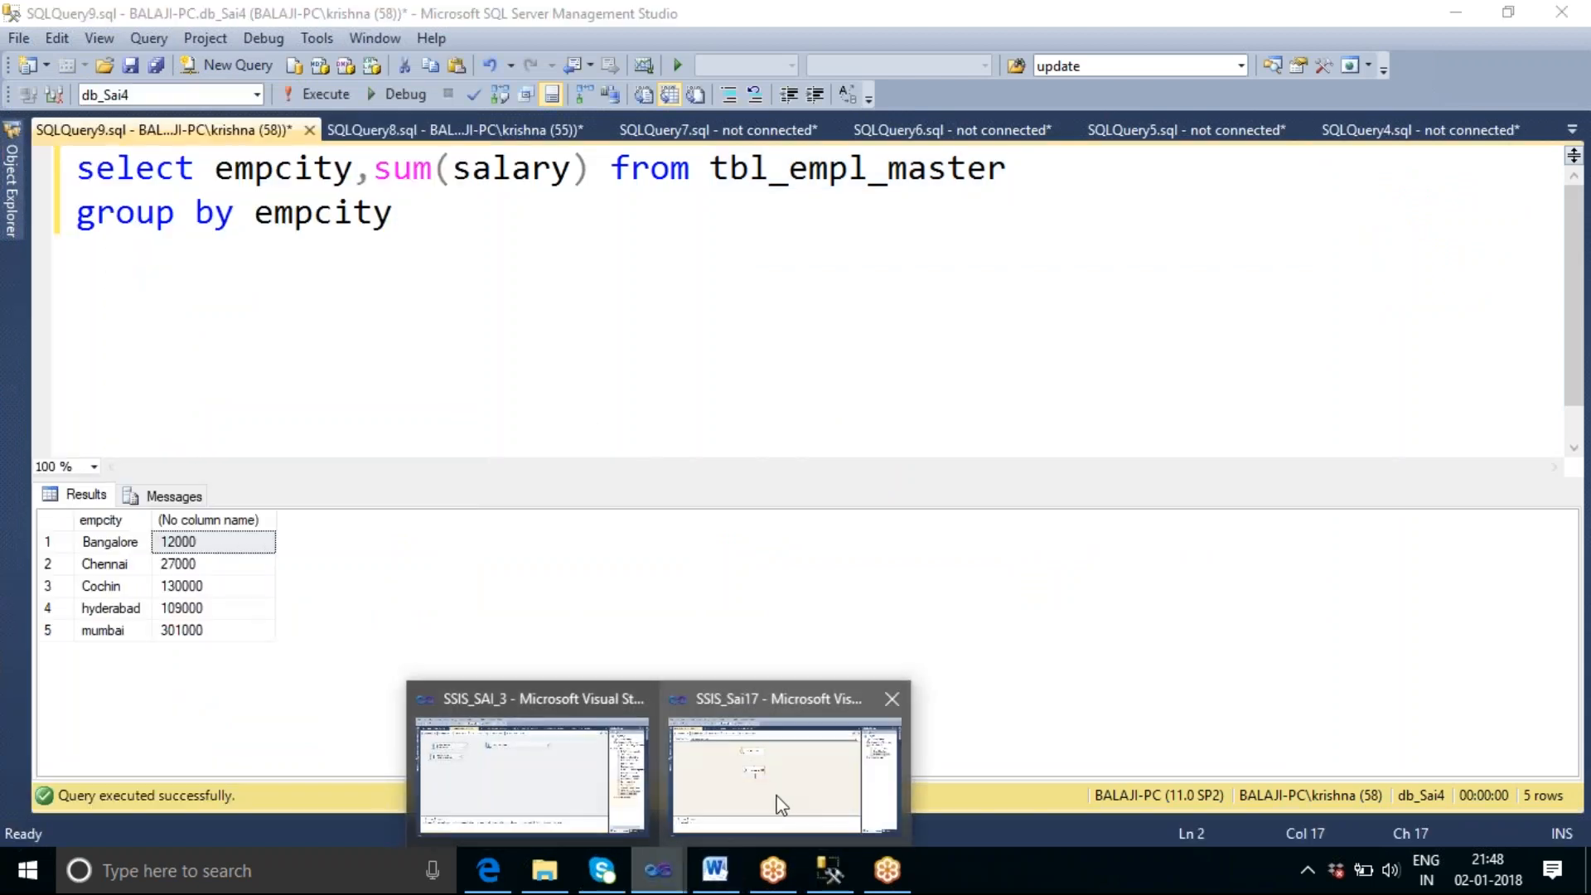
pyautogui.click(781, 803)
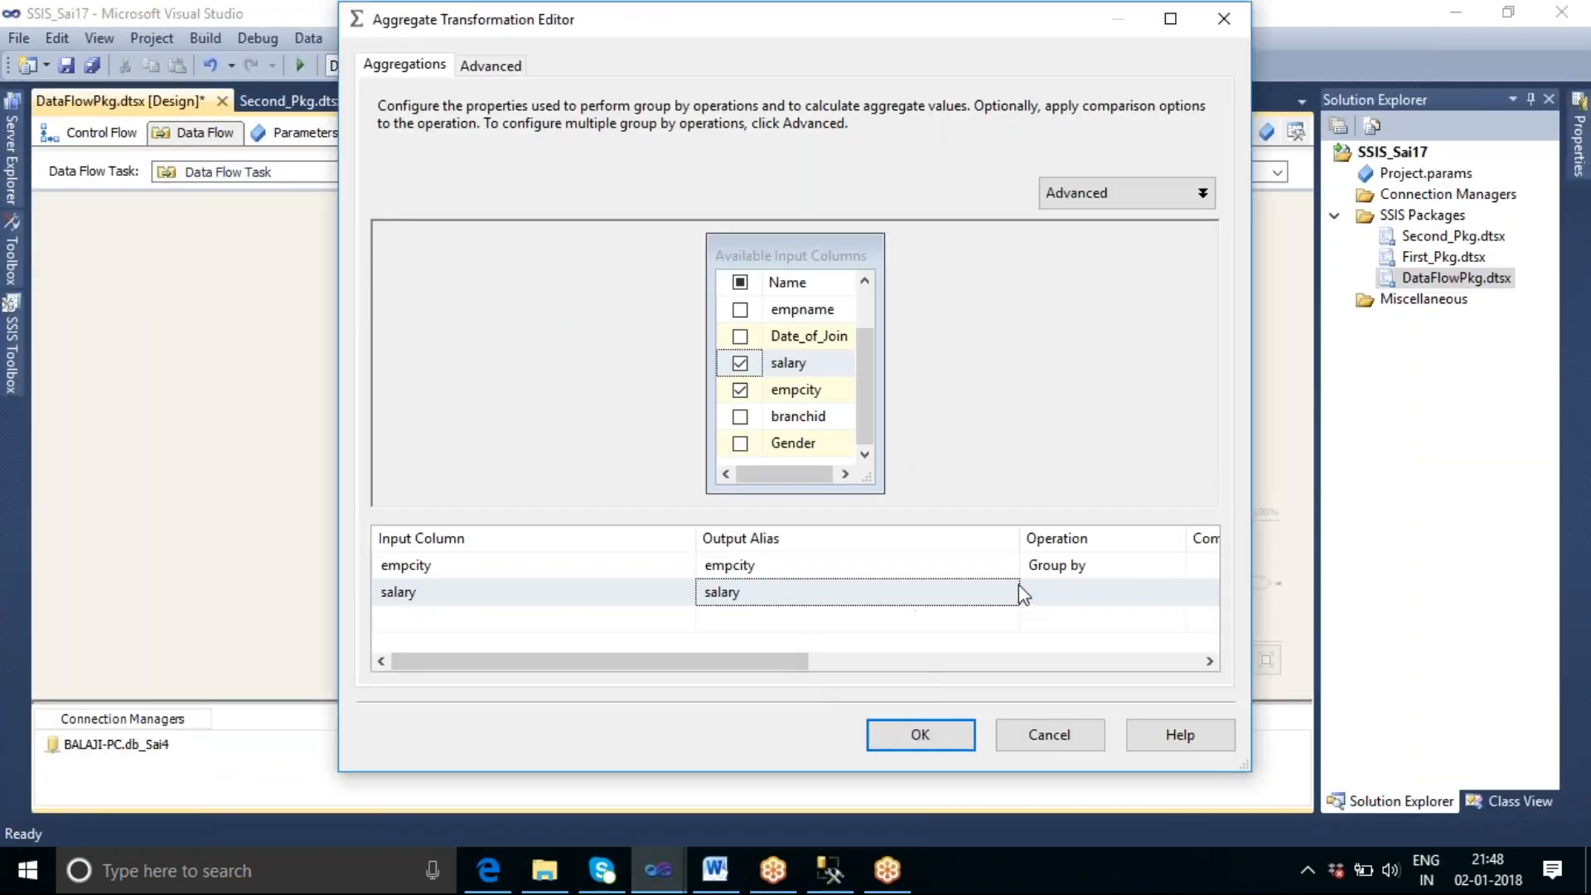
# Step: Set the salary column's operation to Sum, accept the Aggregate settings and reopen them to check both column operations
pyautogui.click(1066, 592)
pyautogui.click(1175, 592)
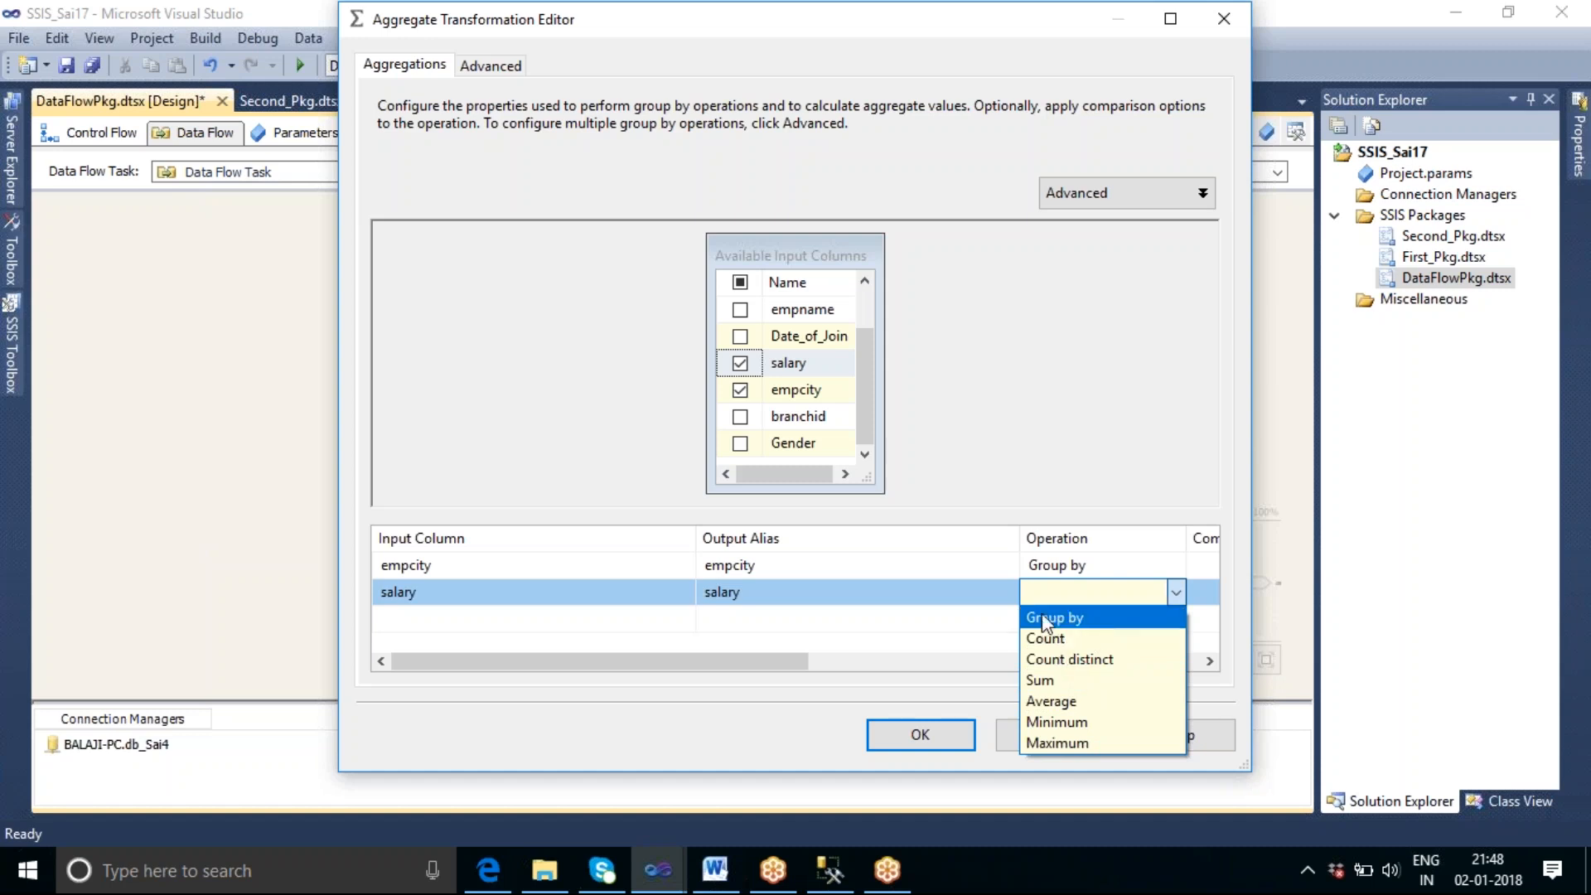
pyautogui.click(1073, 688)
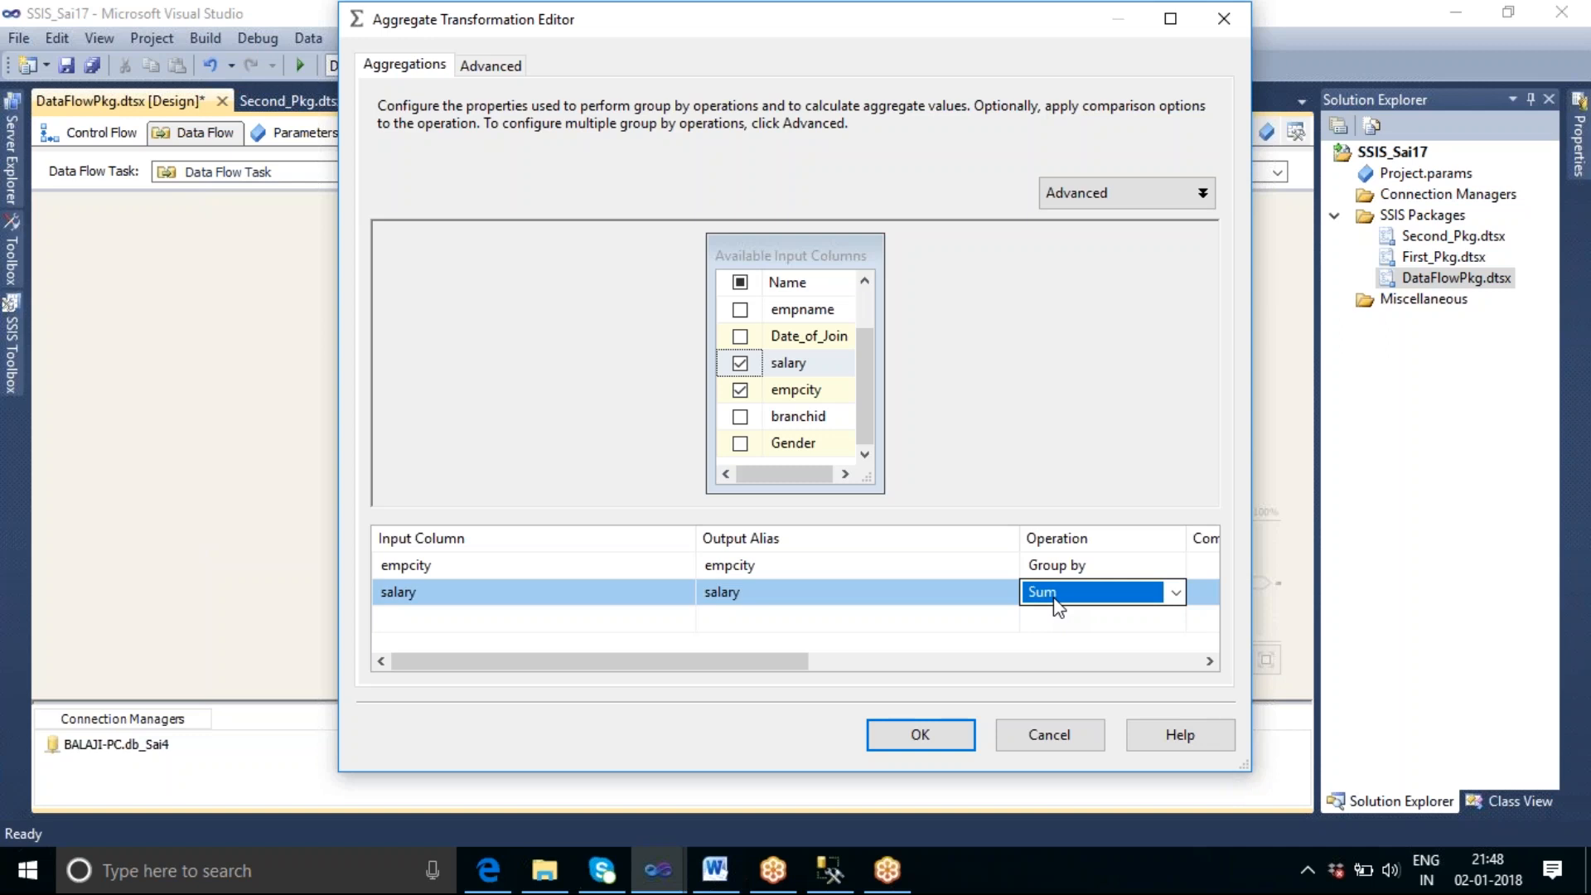
pyautogui.click(920, 735)
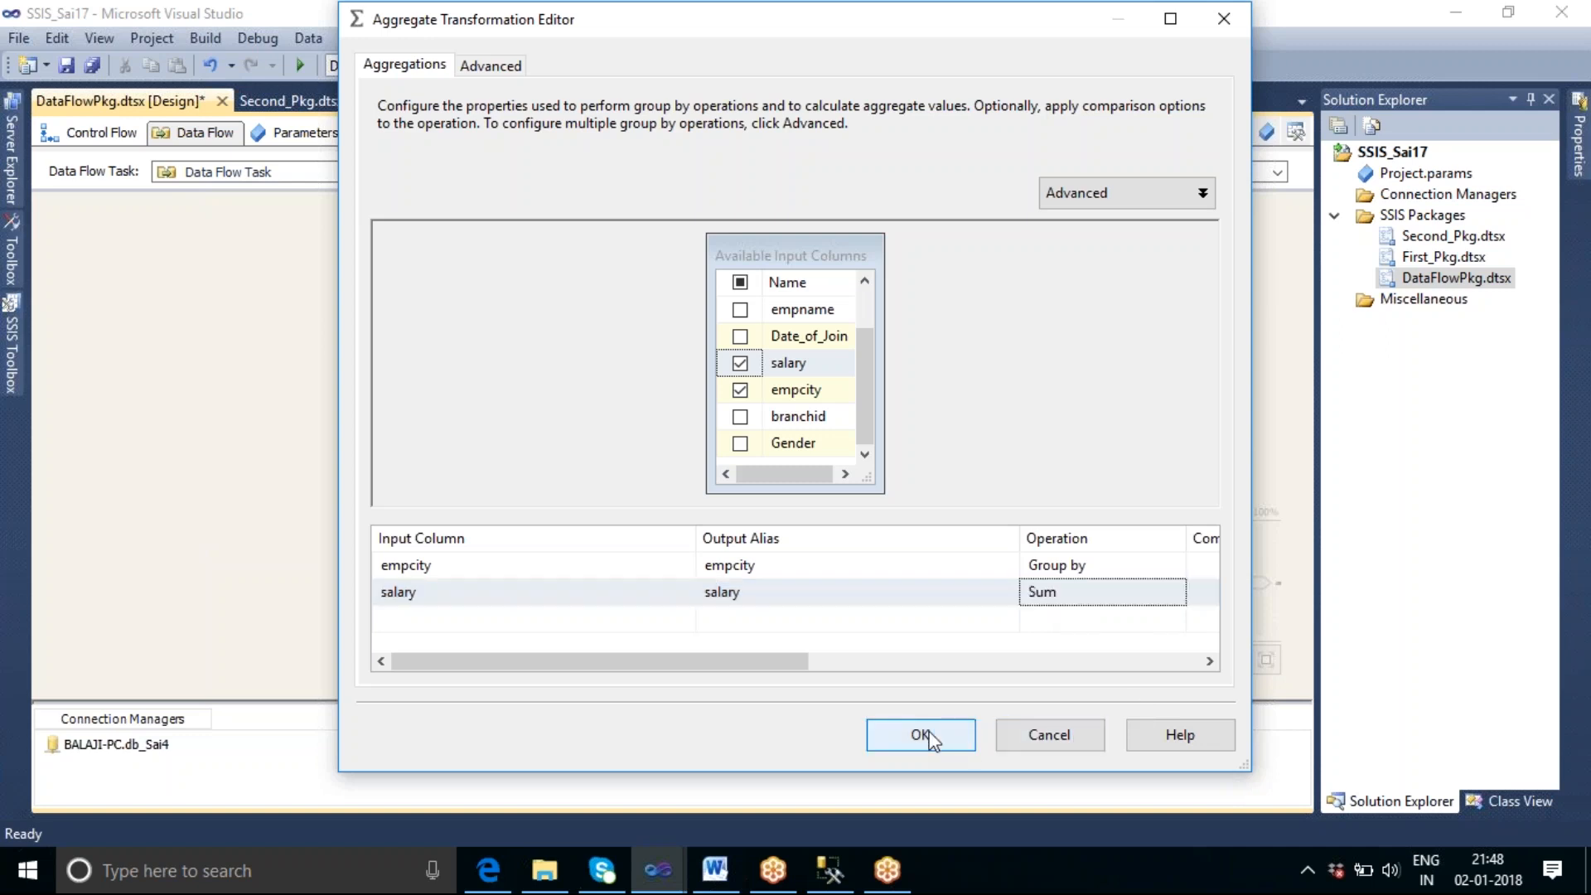
pyautogui.click(867, 391)
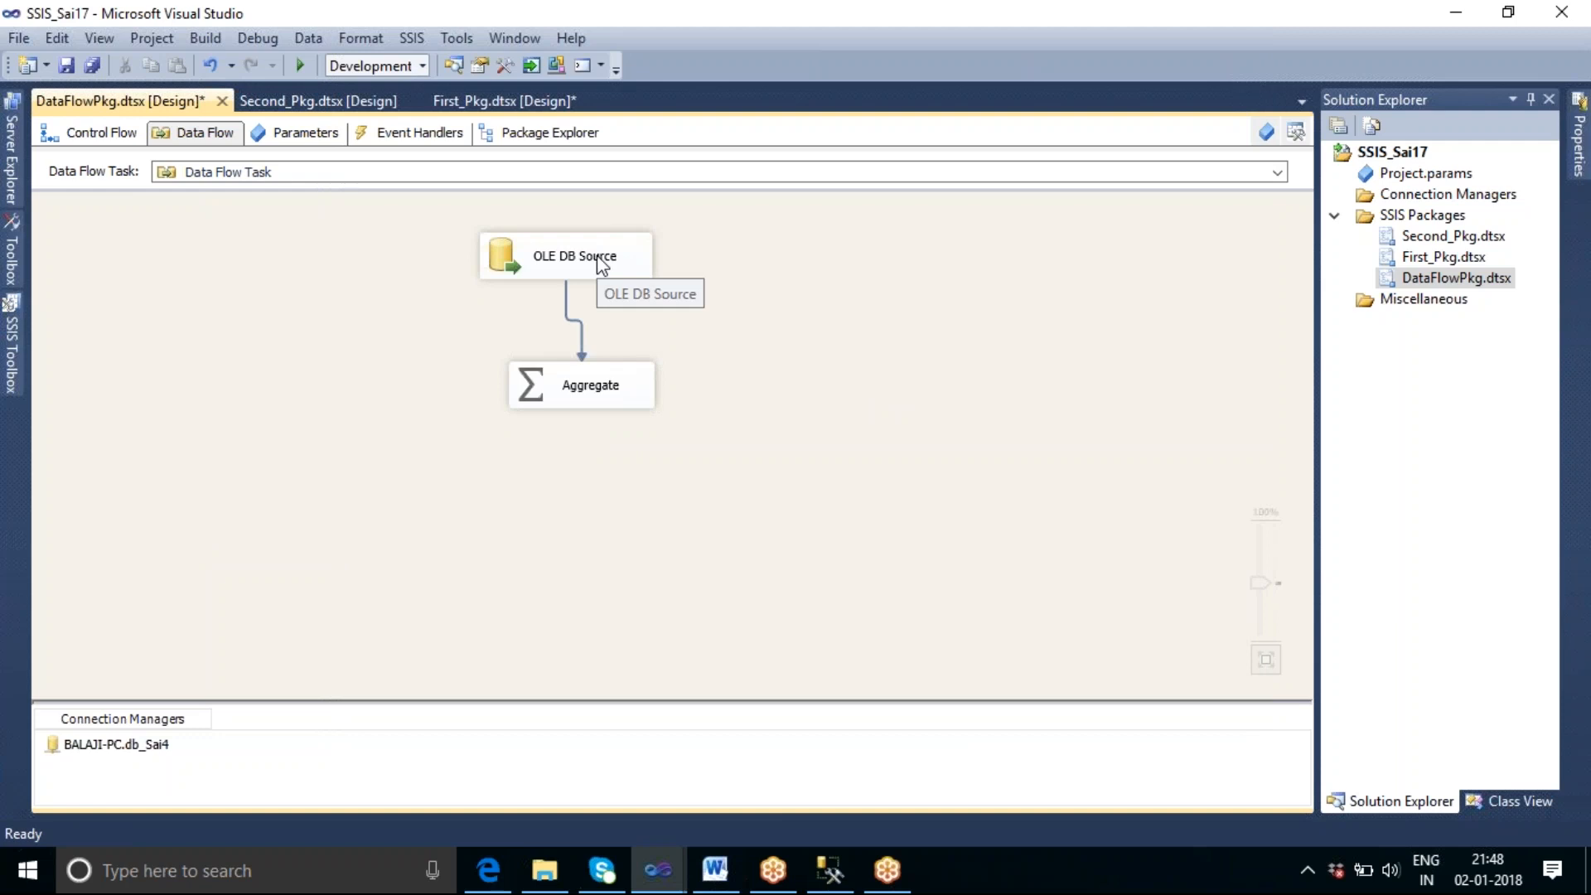
pyautogui.doubleClick(603, 387)
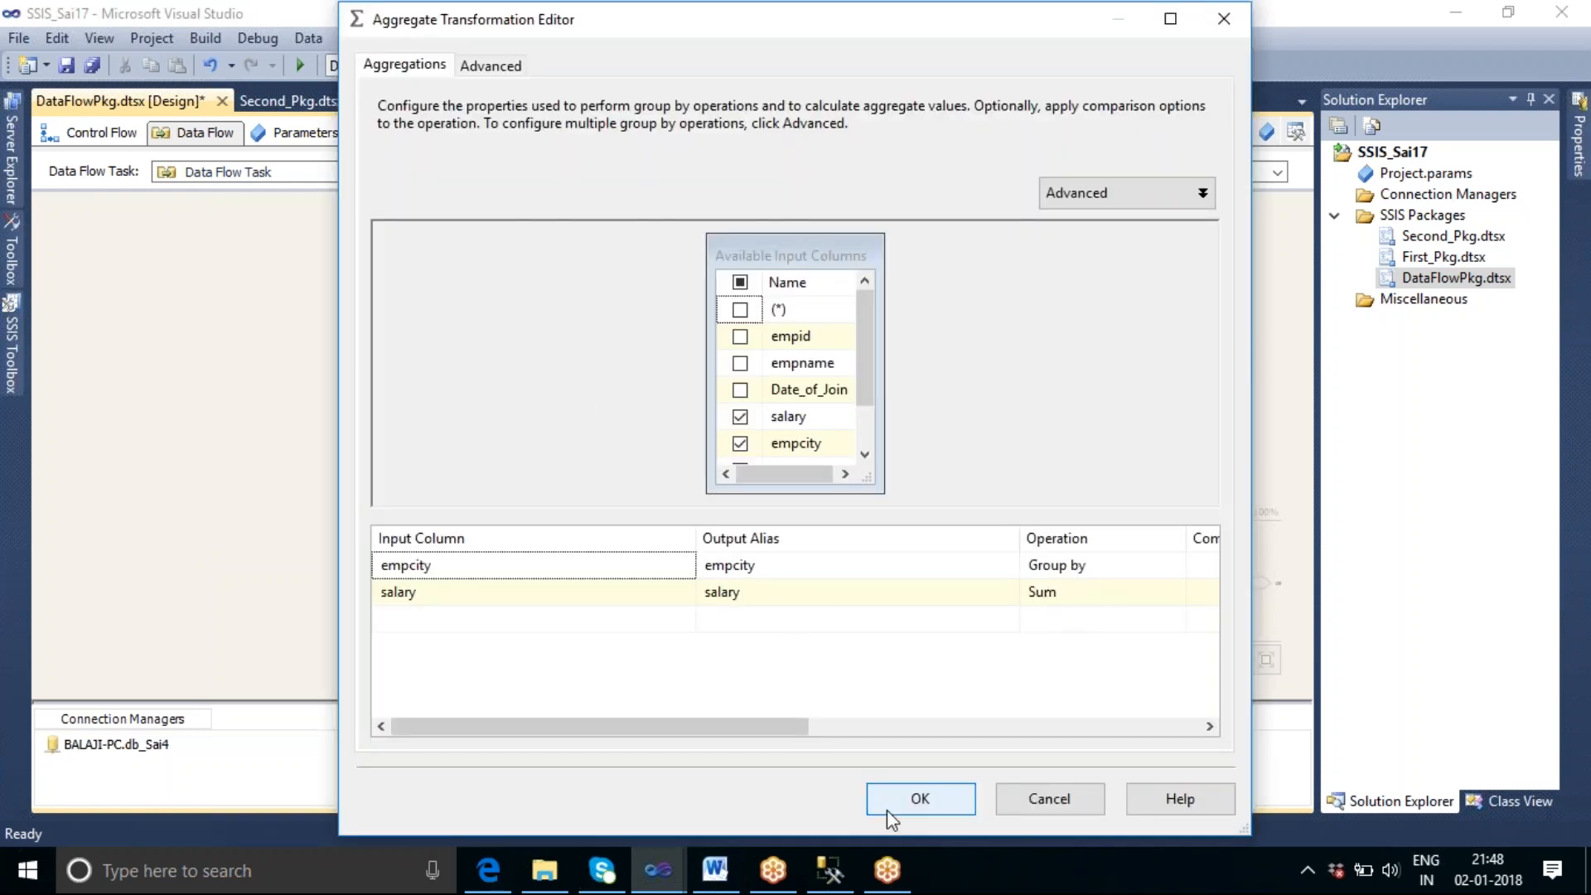
pyautogui.click(915, 800)
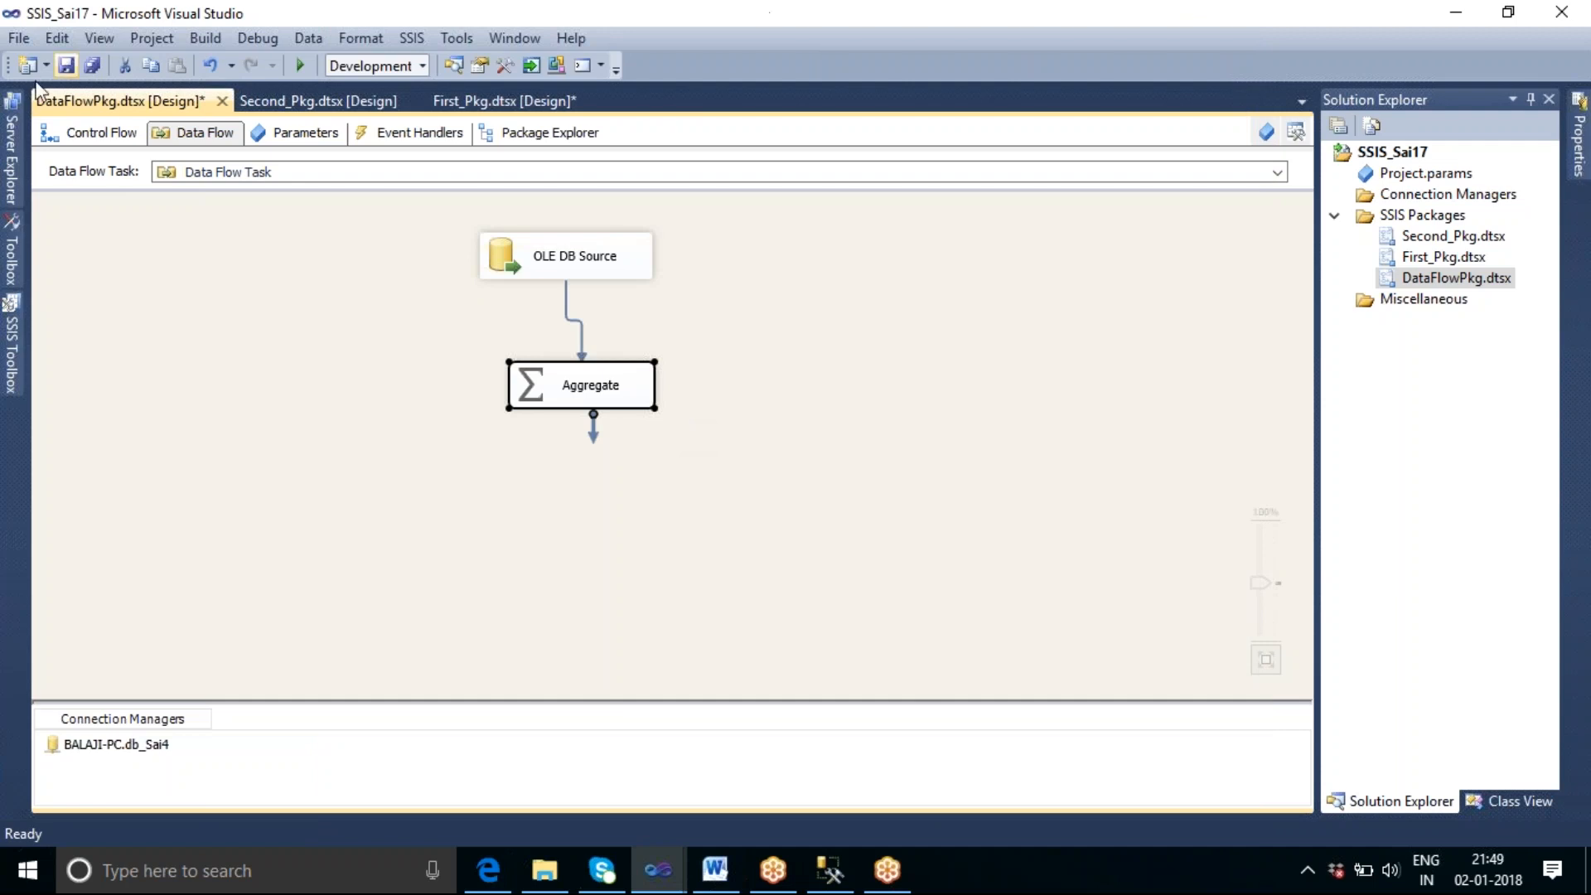
# Step: Add a Flat File Destination below the Aggregate and connect the Aggregate's output to it
pyautogui.click(11, 348)
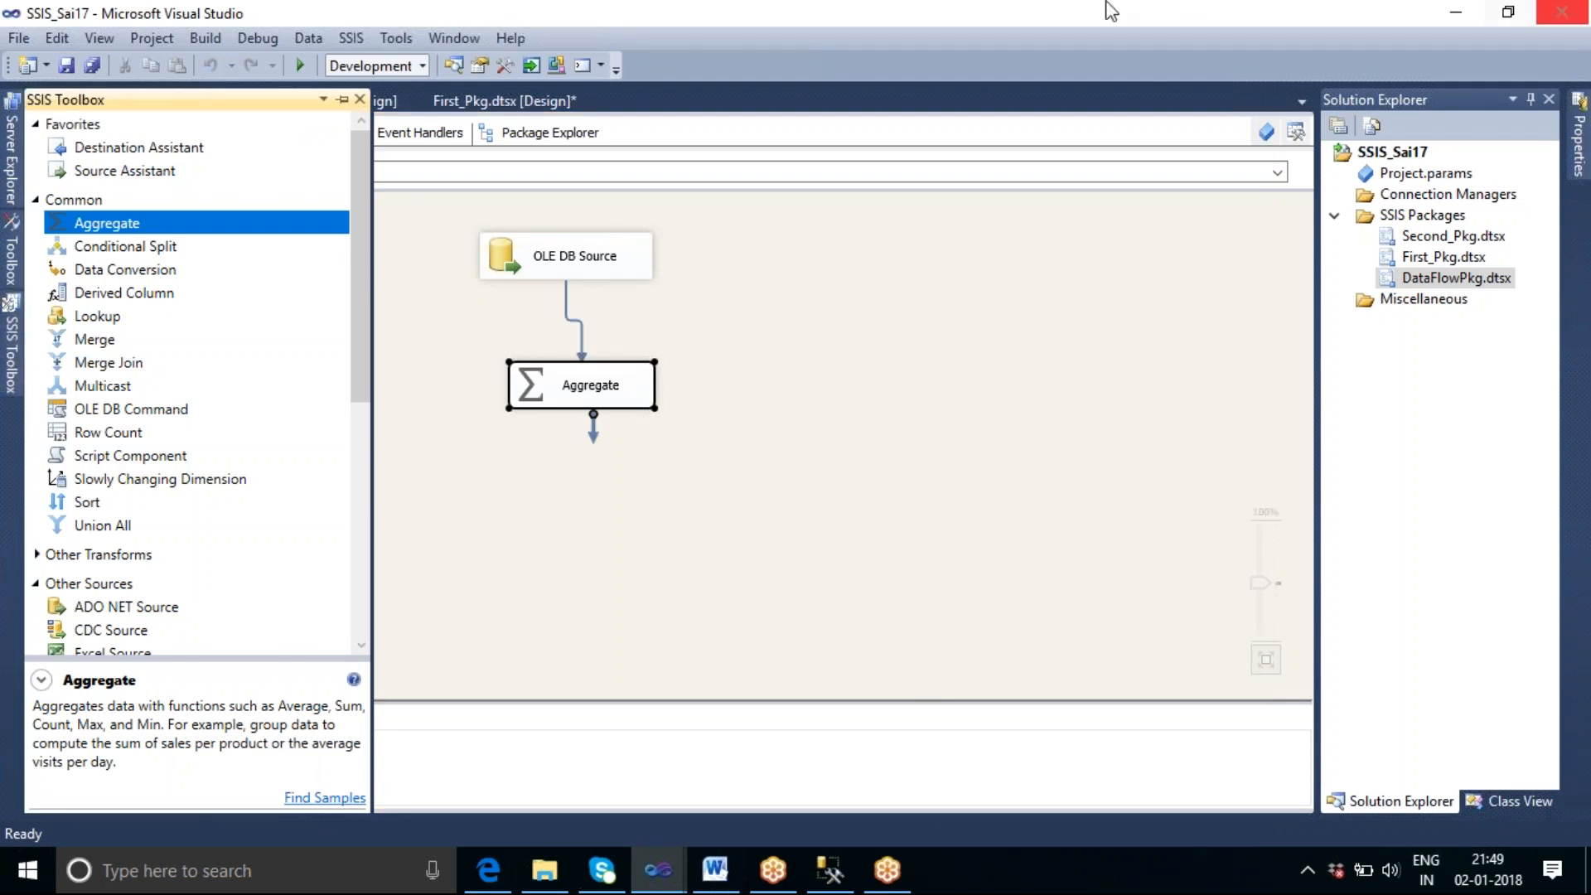
pyautogui.click(37, 200)
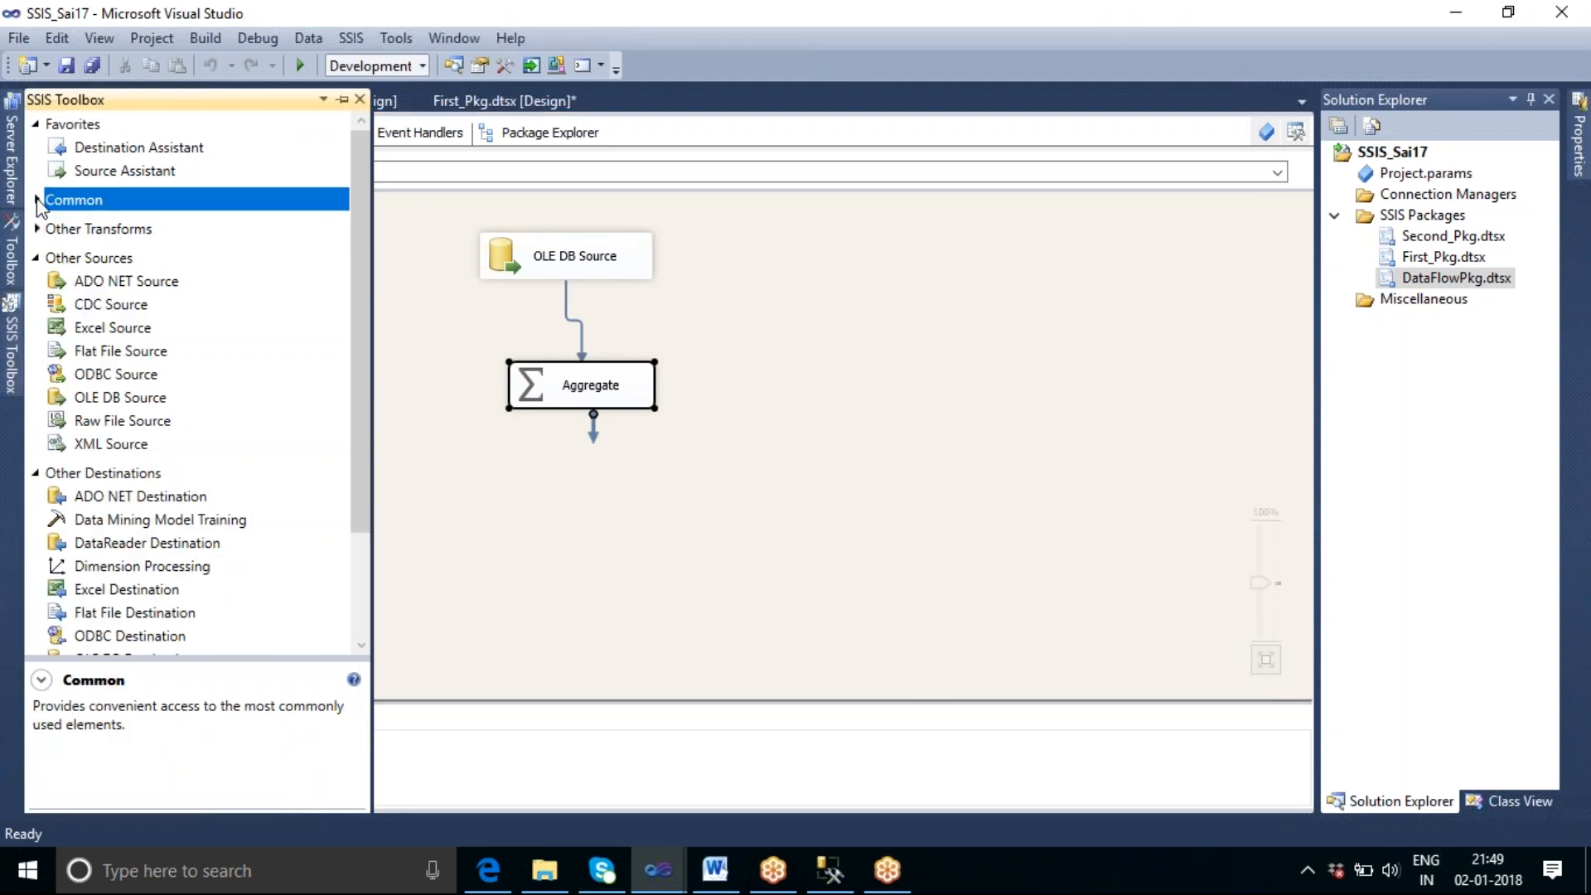
pyautogui.click(37, 260)
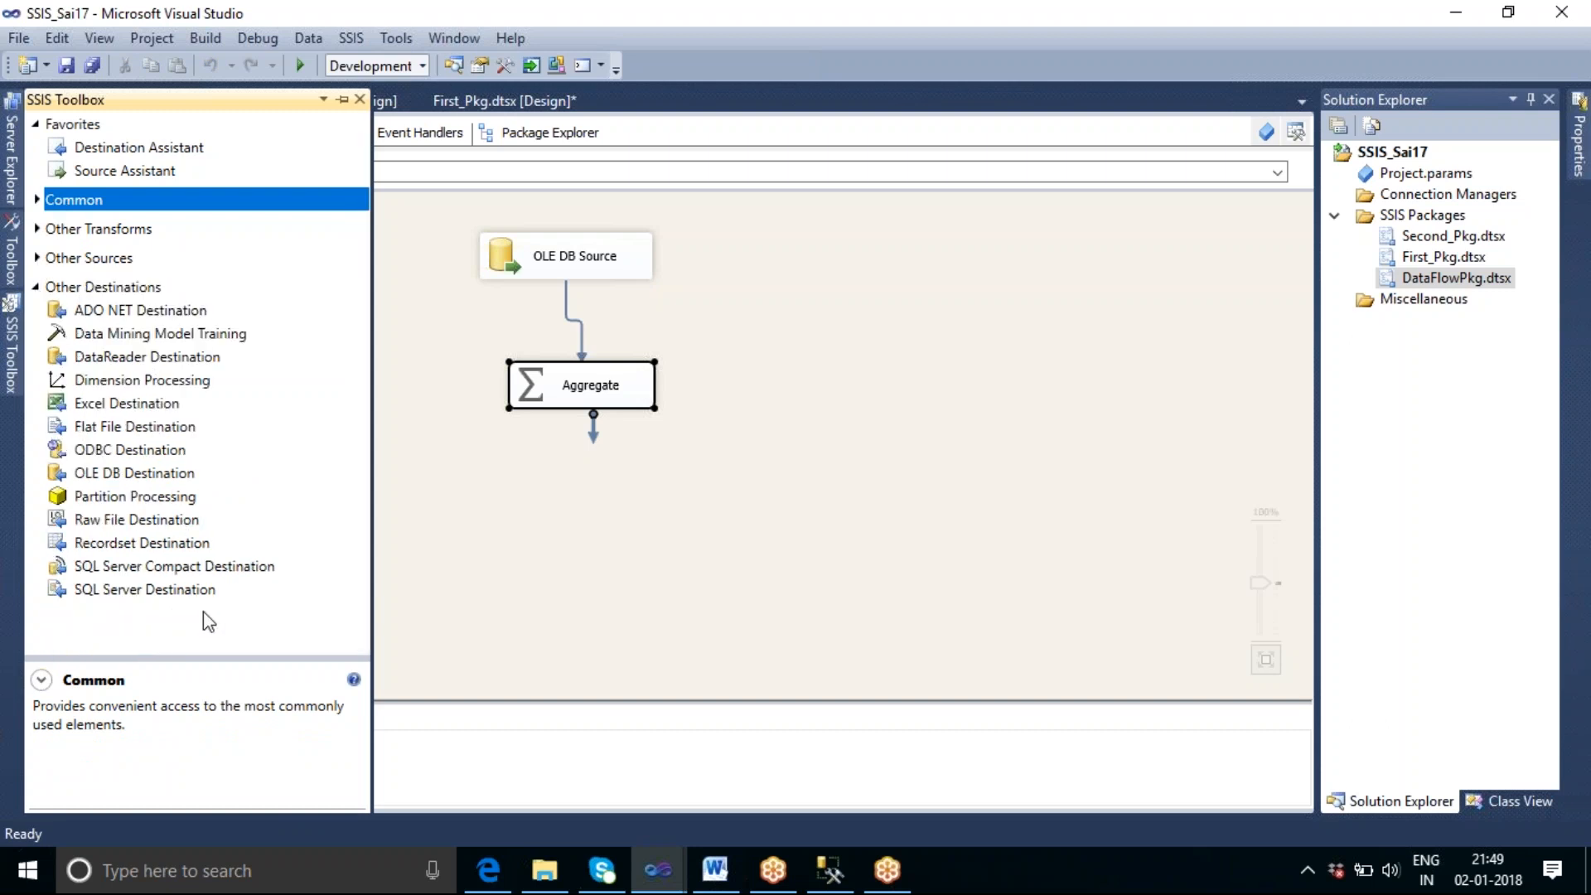
pyautogui.moveTo(145, 429); pyautogui.dragTo(571, 520)
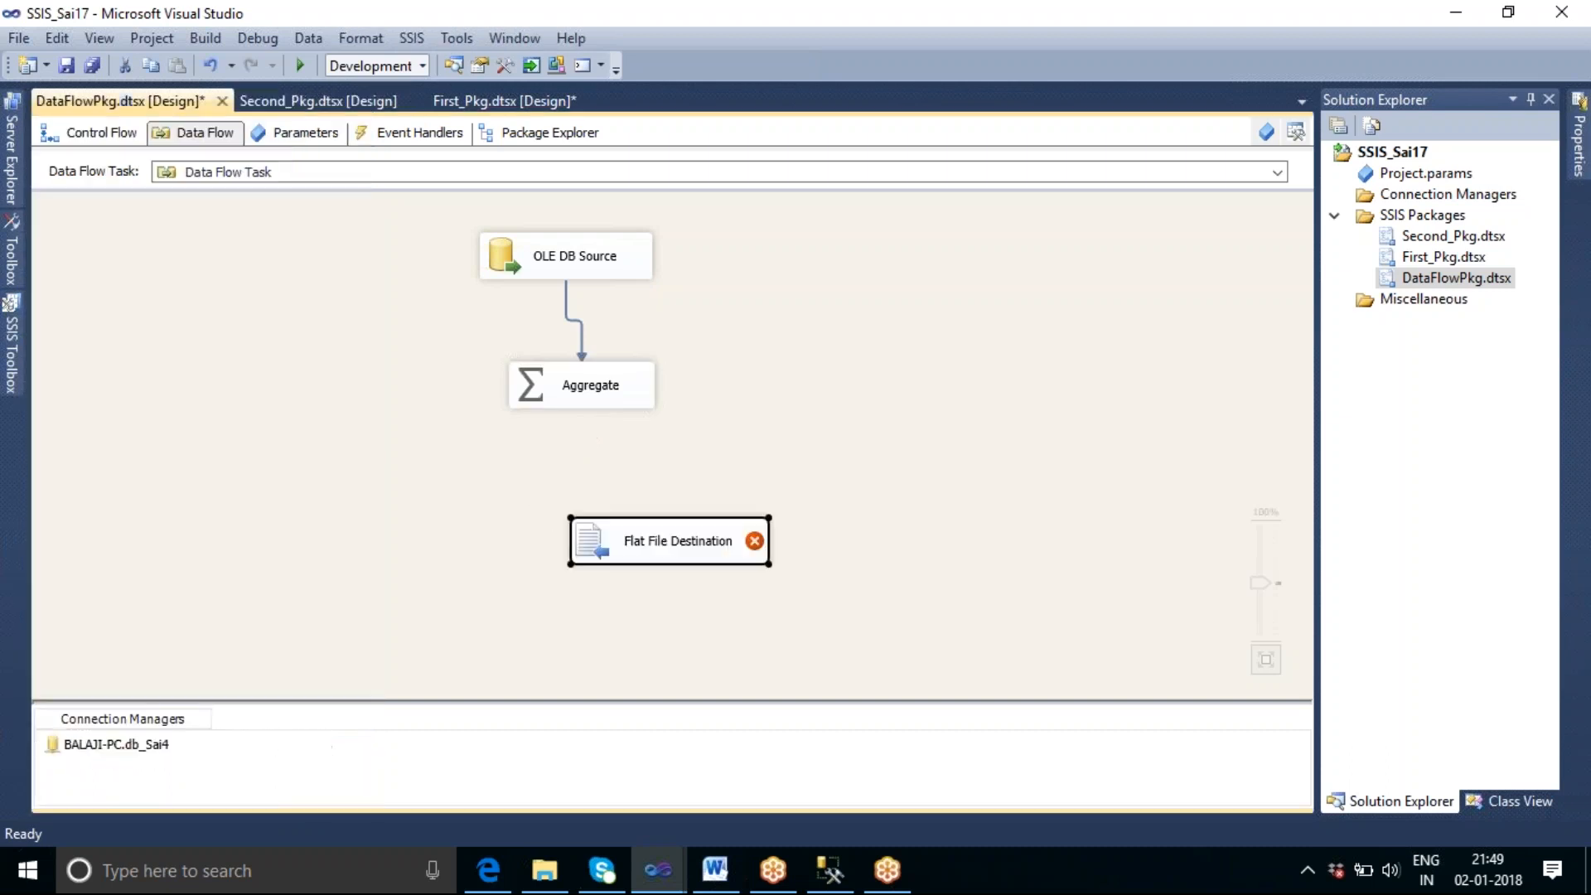
pyautogui.click(585, 405)
pyautogui.moveTo(597, 442); pyautogui.dragTo(696, 539)
pyautogui.click(738, 632)
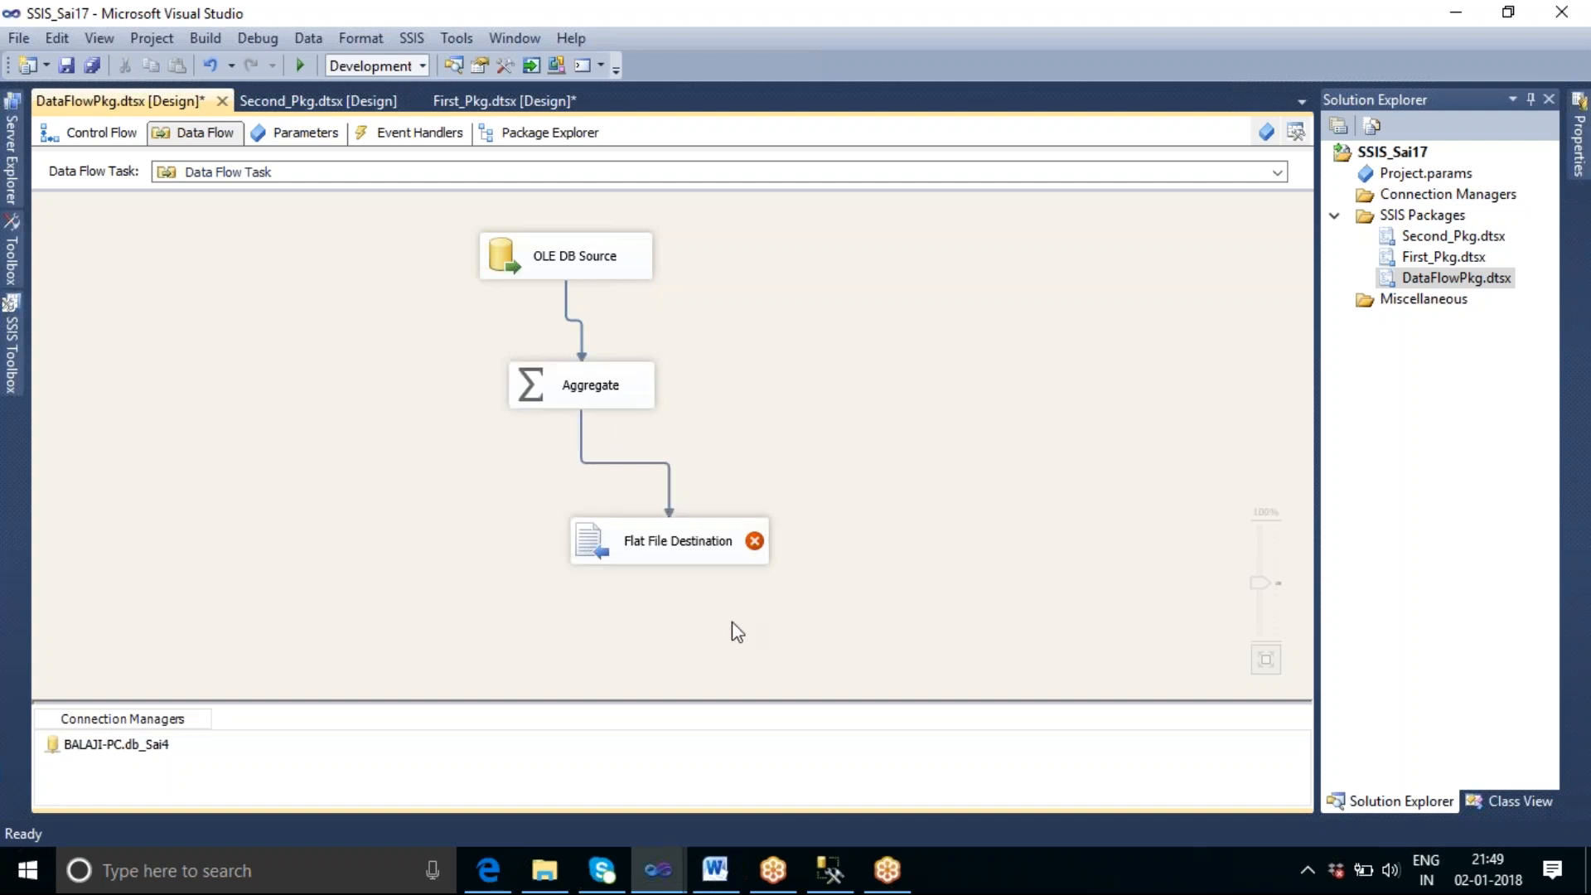
# Step: Show the desktop and open the New Volume (F:) drive in File Explorer
pyautogui.rightClick(985, 867)
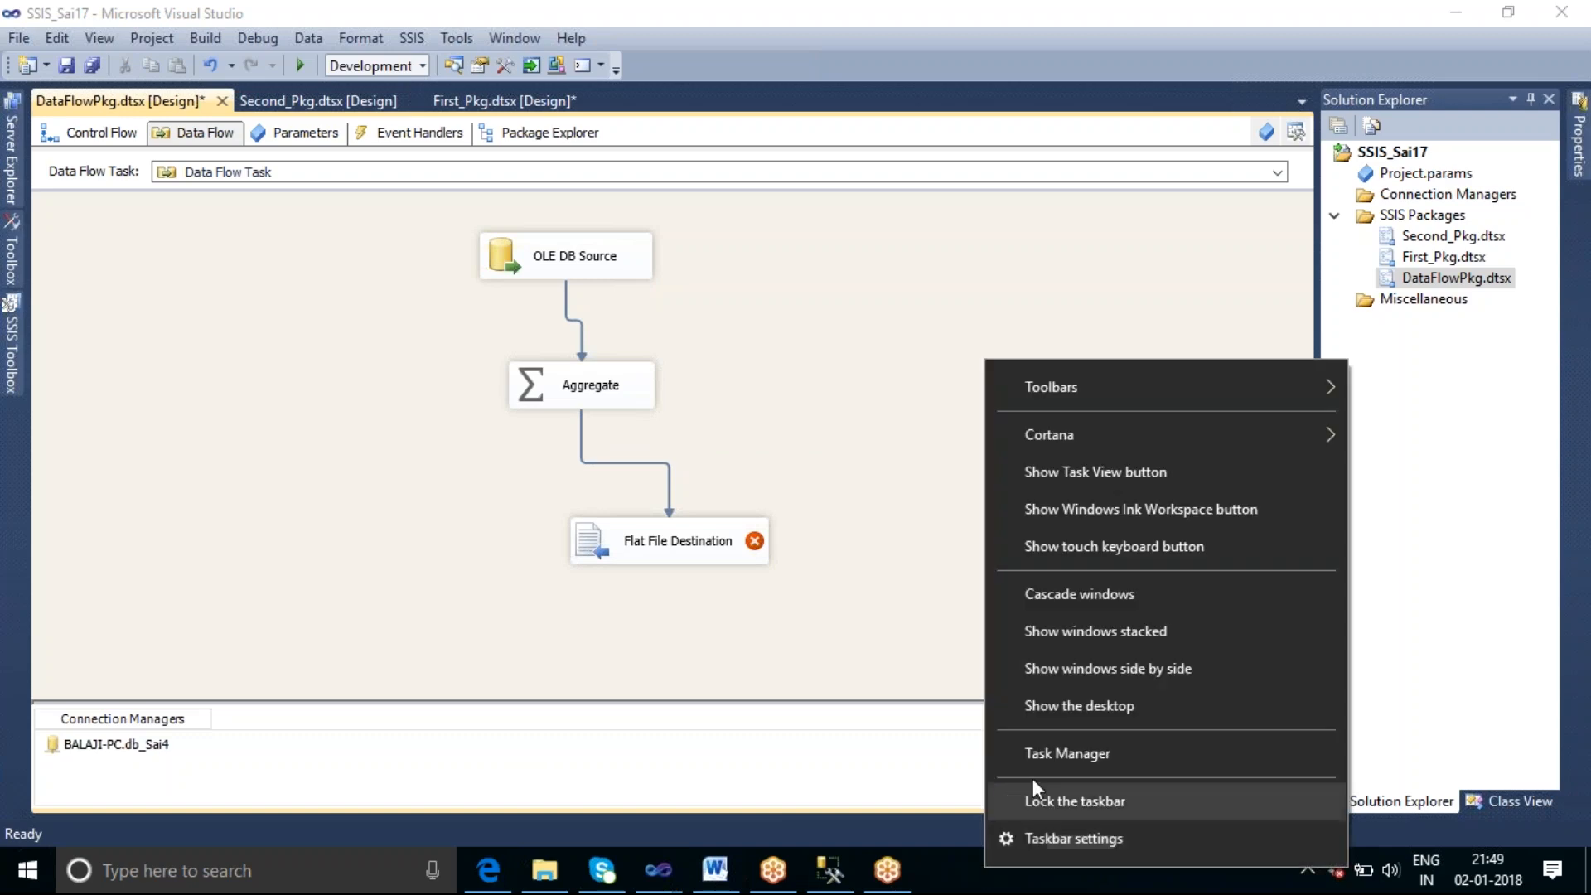
pyautogui.click(1057, 709)
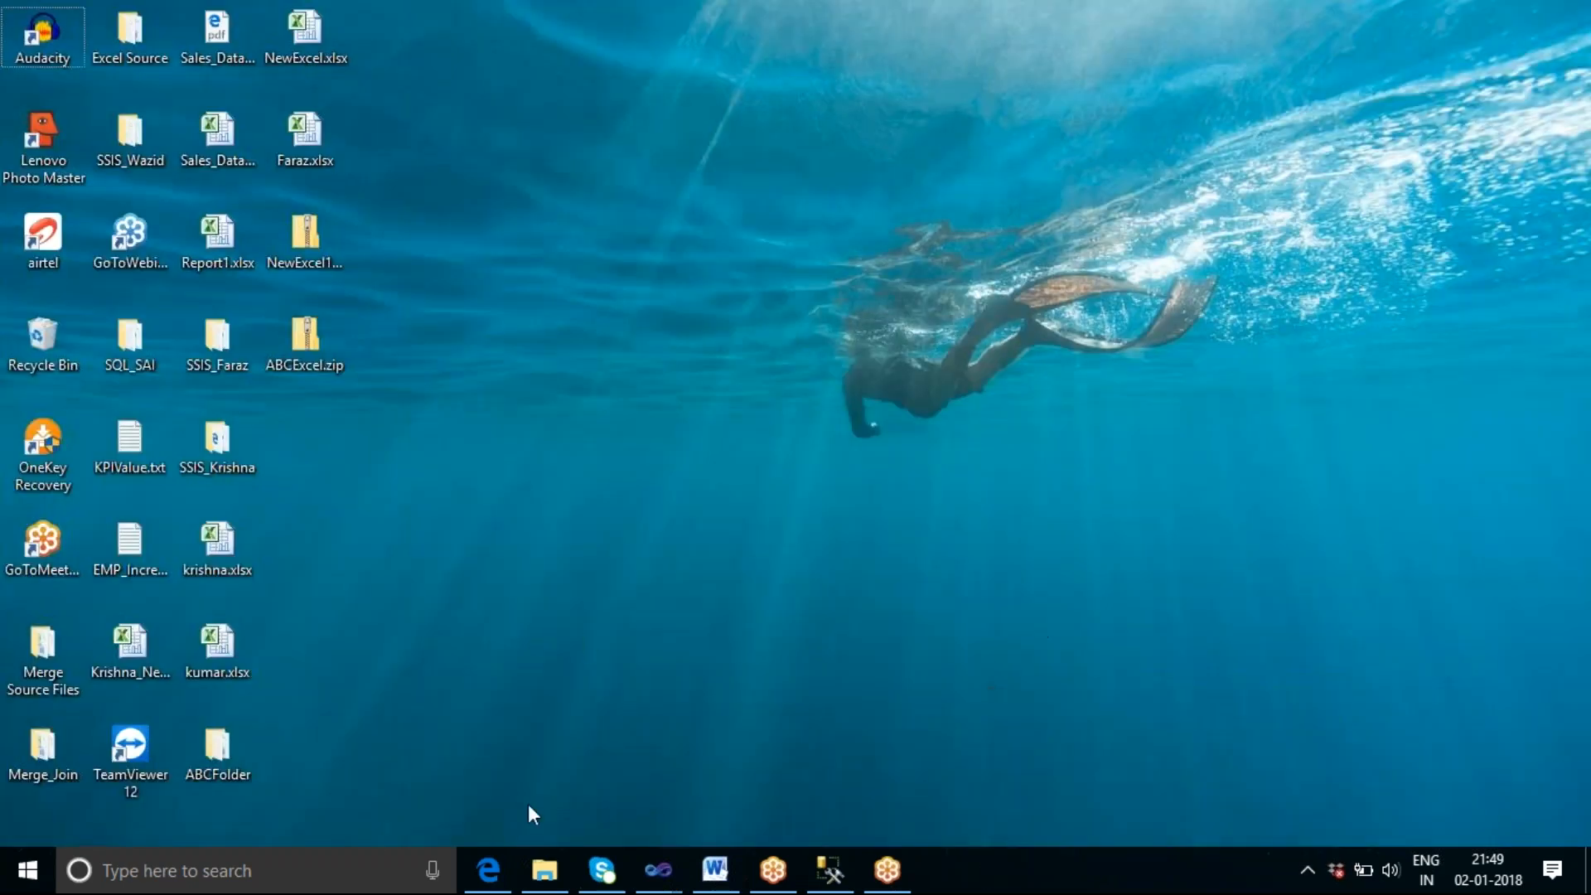
pyautogui.click(546, 883)
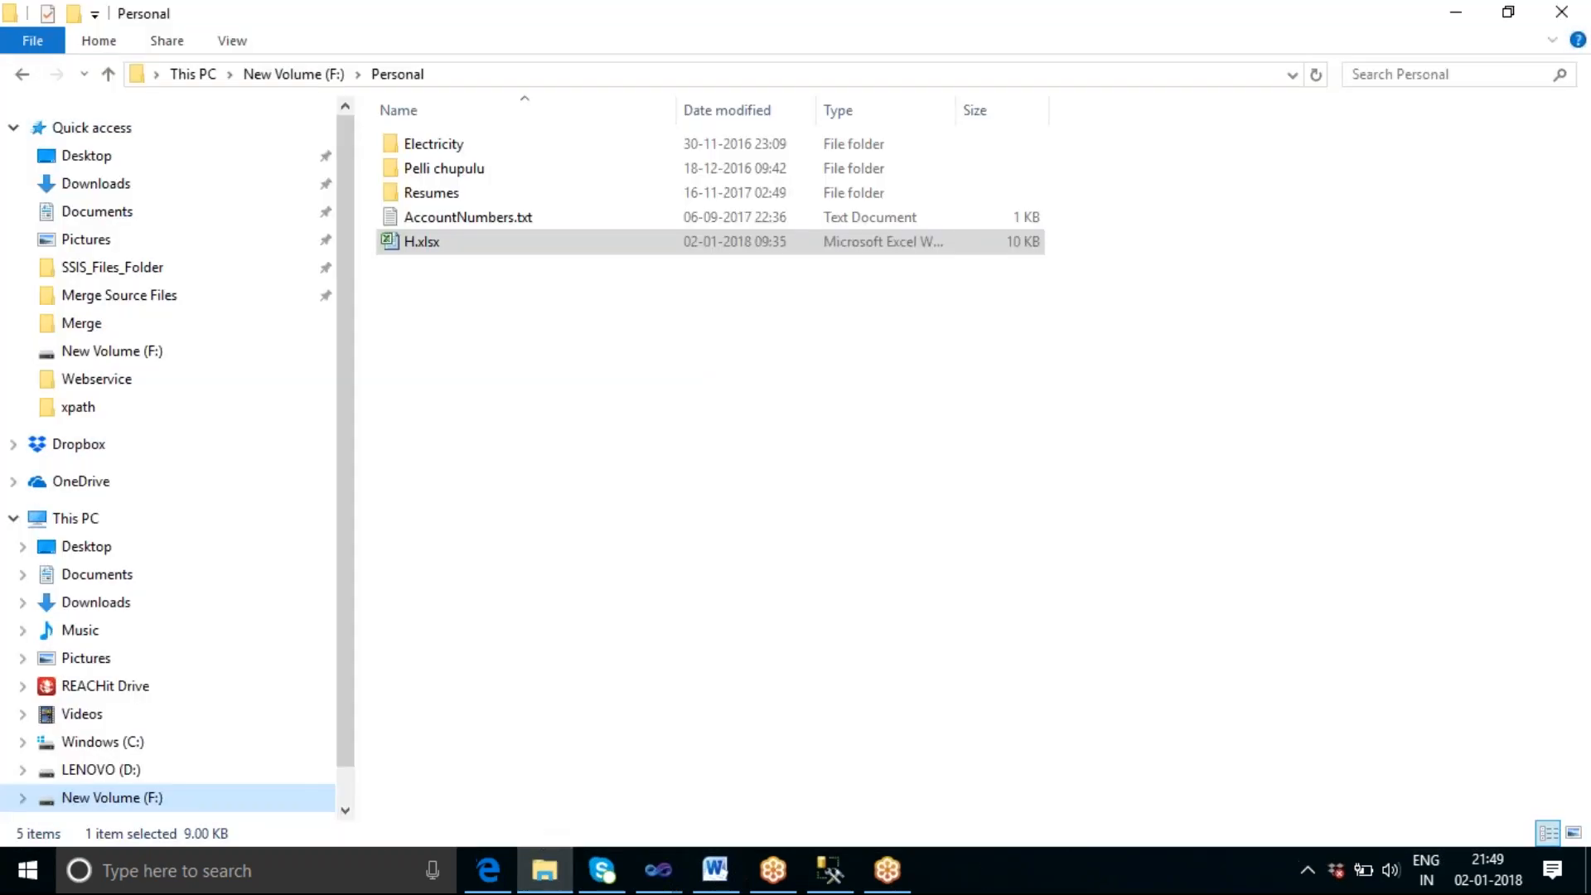
pyautogui.click(132, 801)
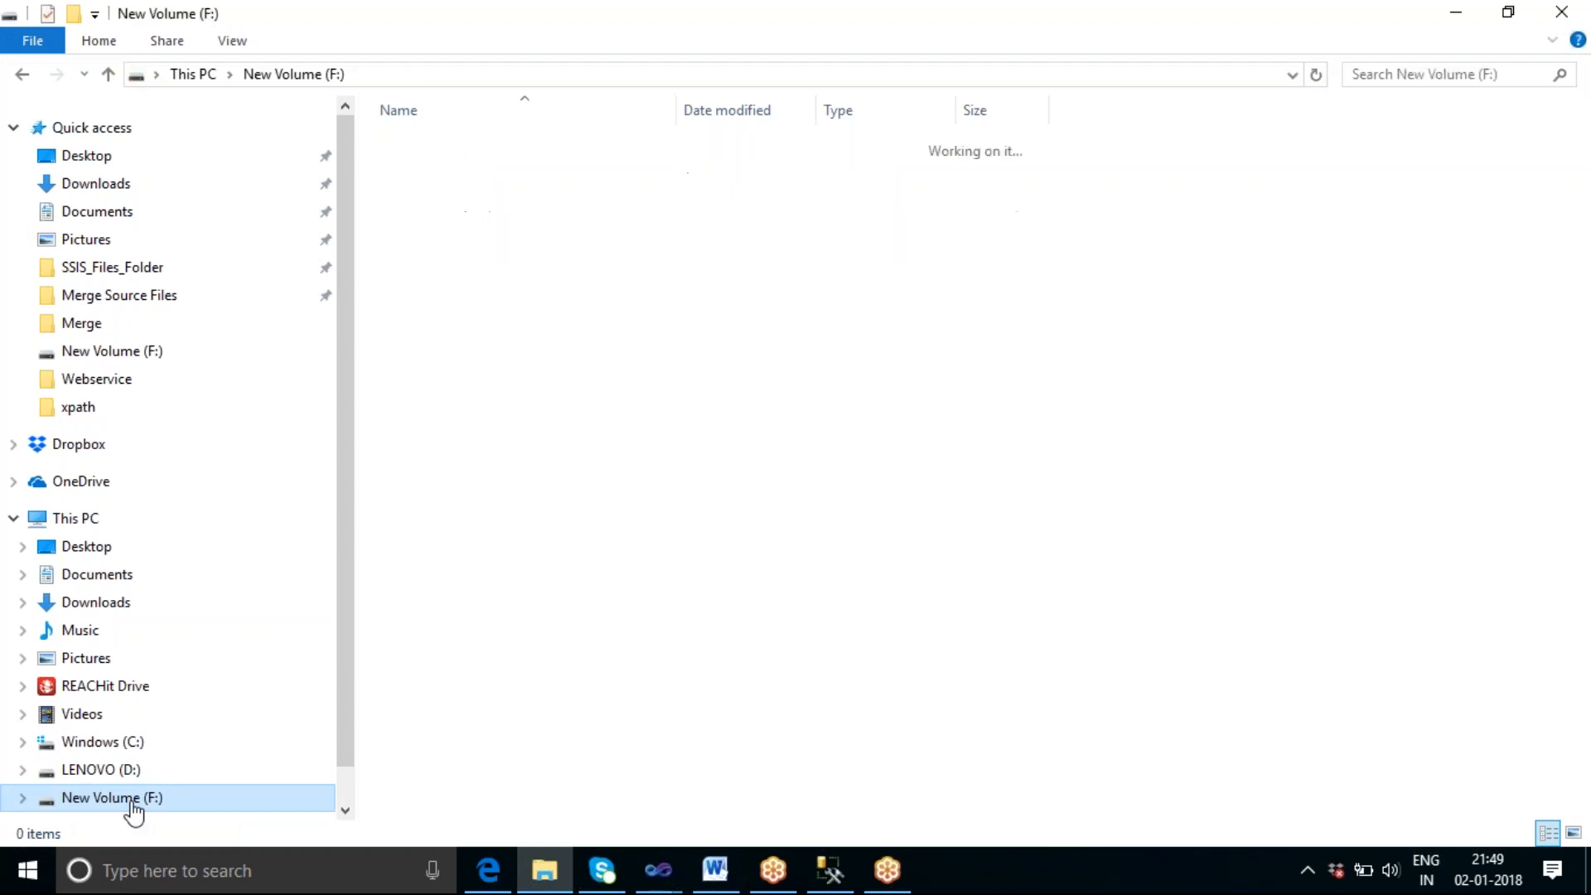
# Step: Create a new folder named SSIS_Tharala on the New Volume (F:) drive
pyautogui.rightClick(1219, 417)
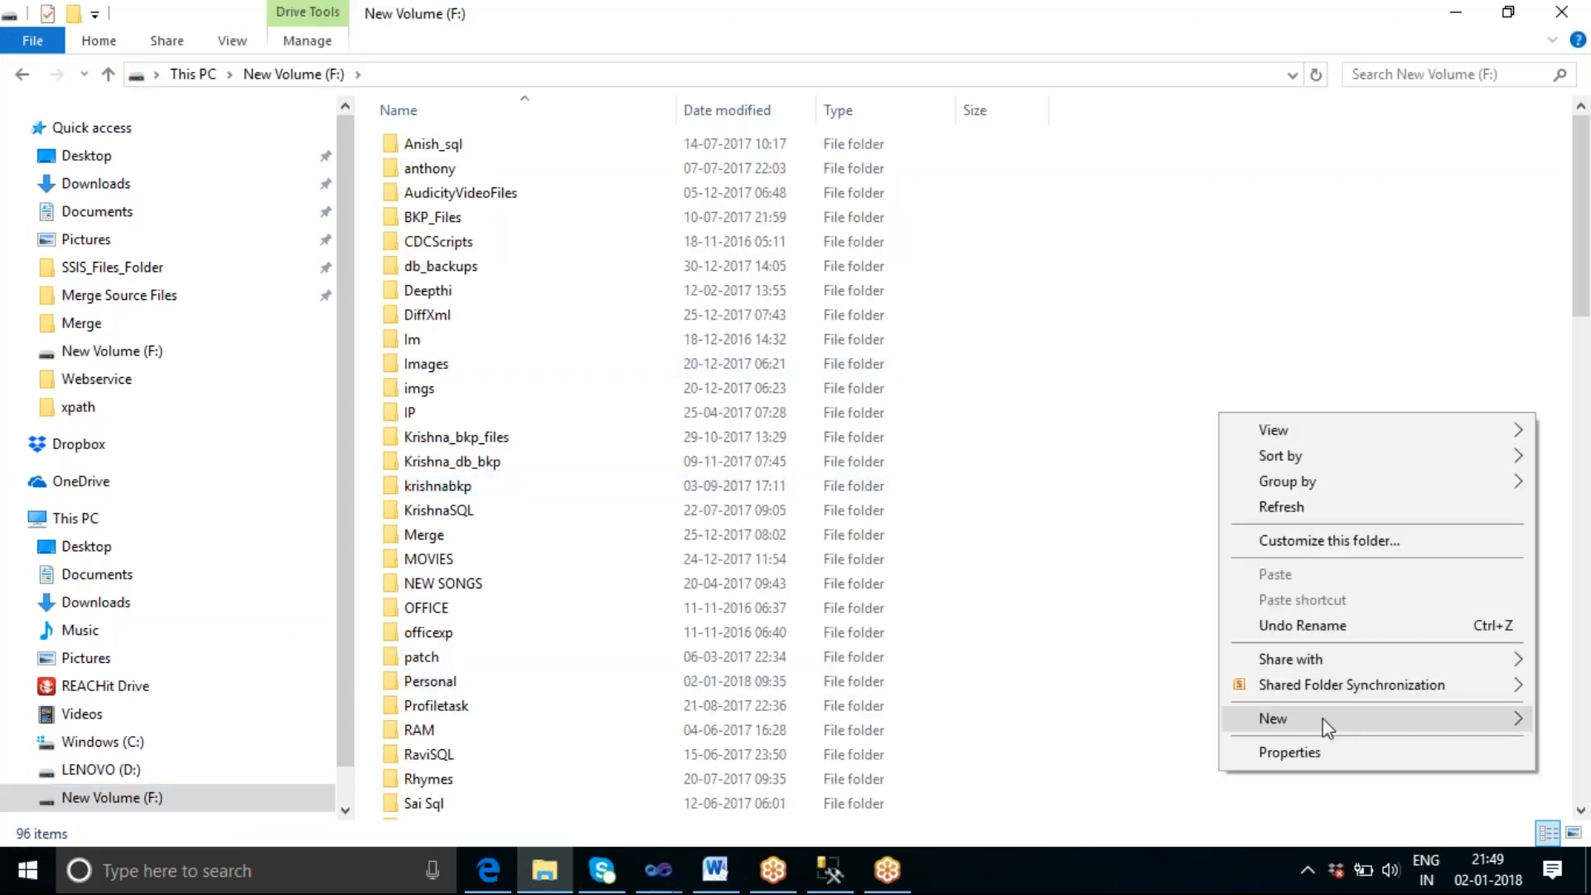
pyautogui.moveTo(1294, 718)
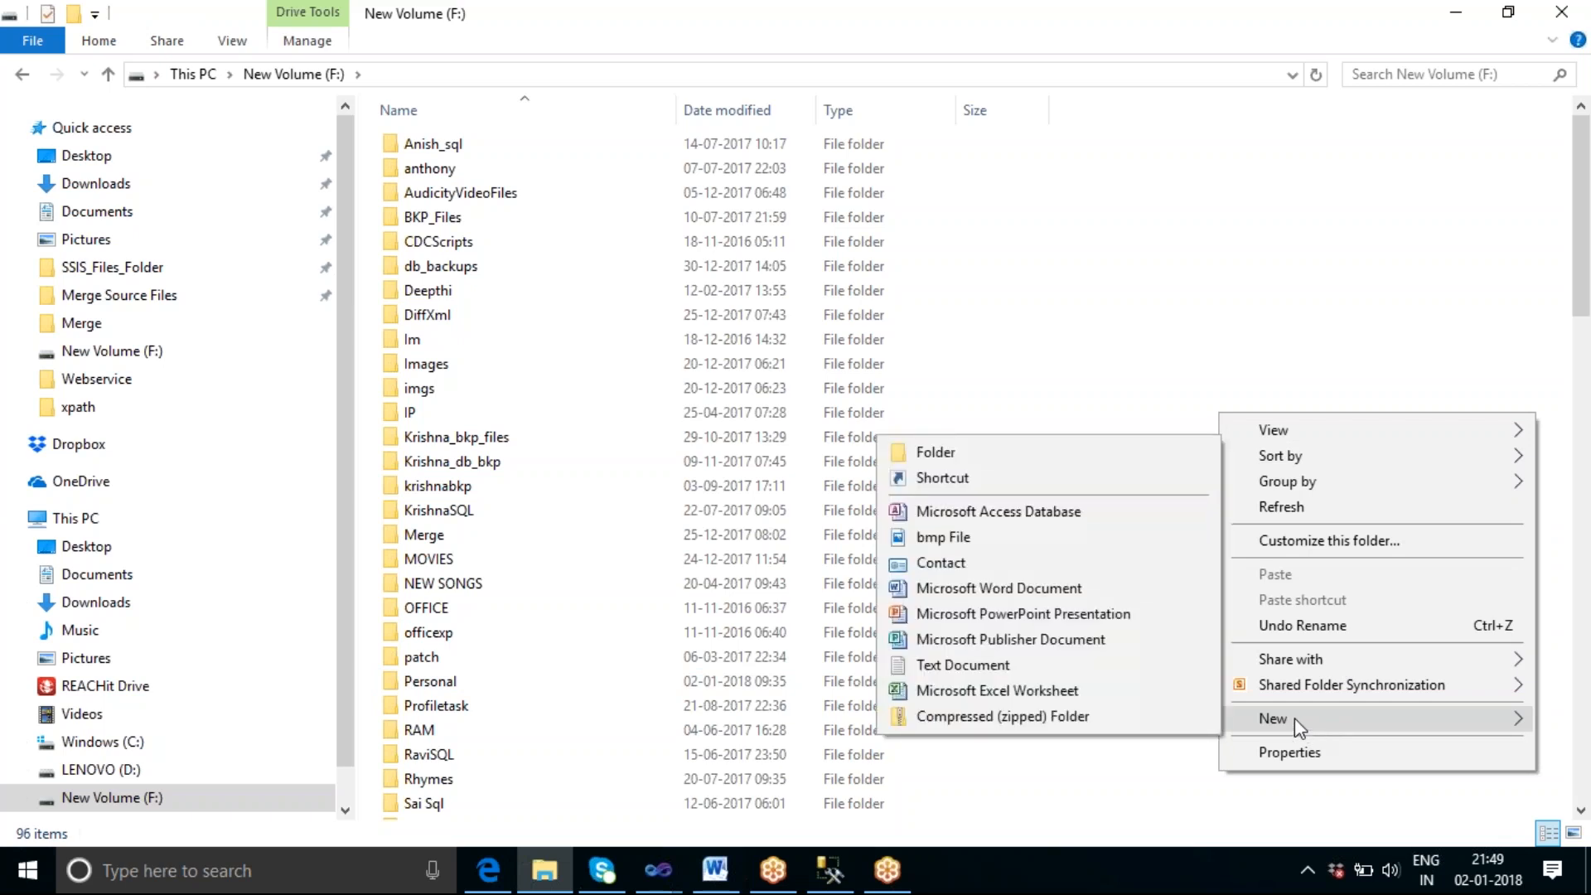
pyautogui.click(937, 453)
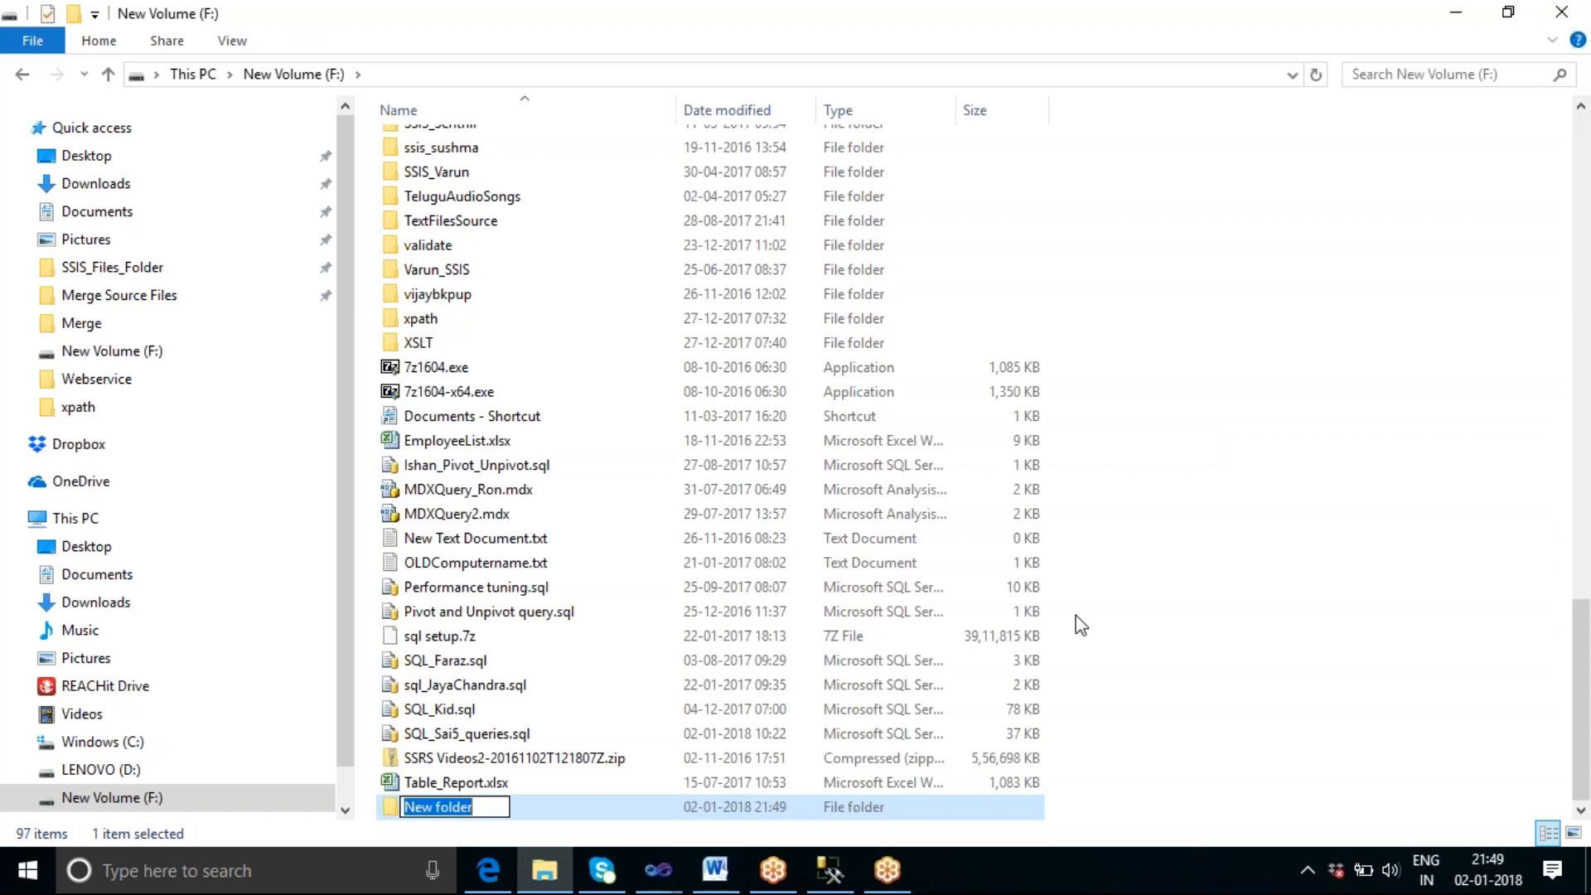
pyautogui.write('SS')
pyautogui.press('BackSpace')
pyautogui.press('BackSpace')
pyautogui.write('SSIA')
pyautogui.press('BackSpace')
pyautogui.press('BackSpace')
pyautogui.write('IS_T')
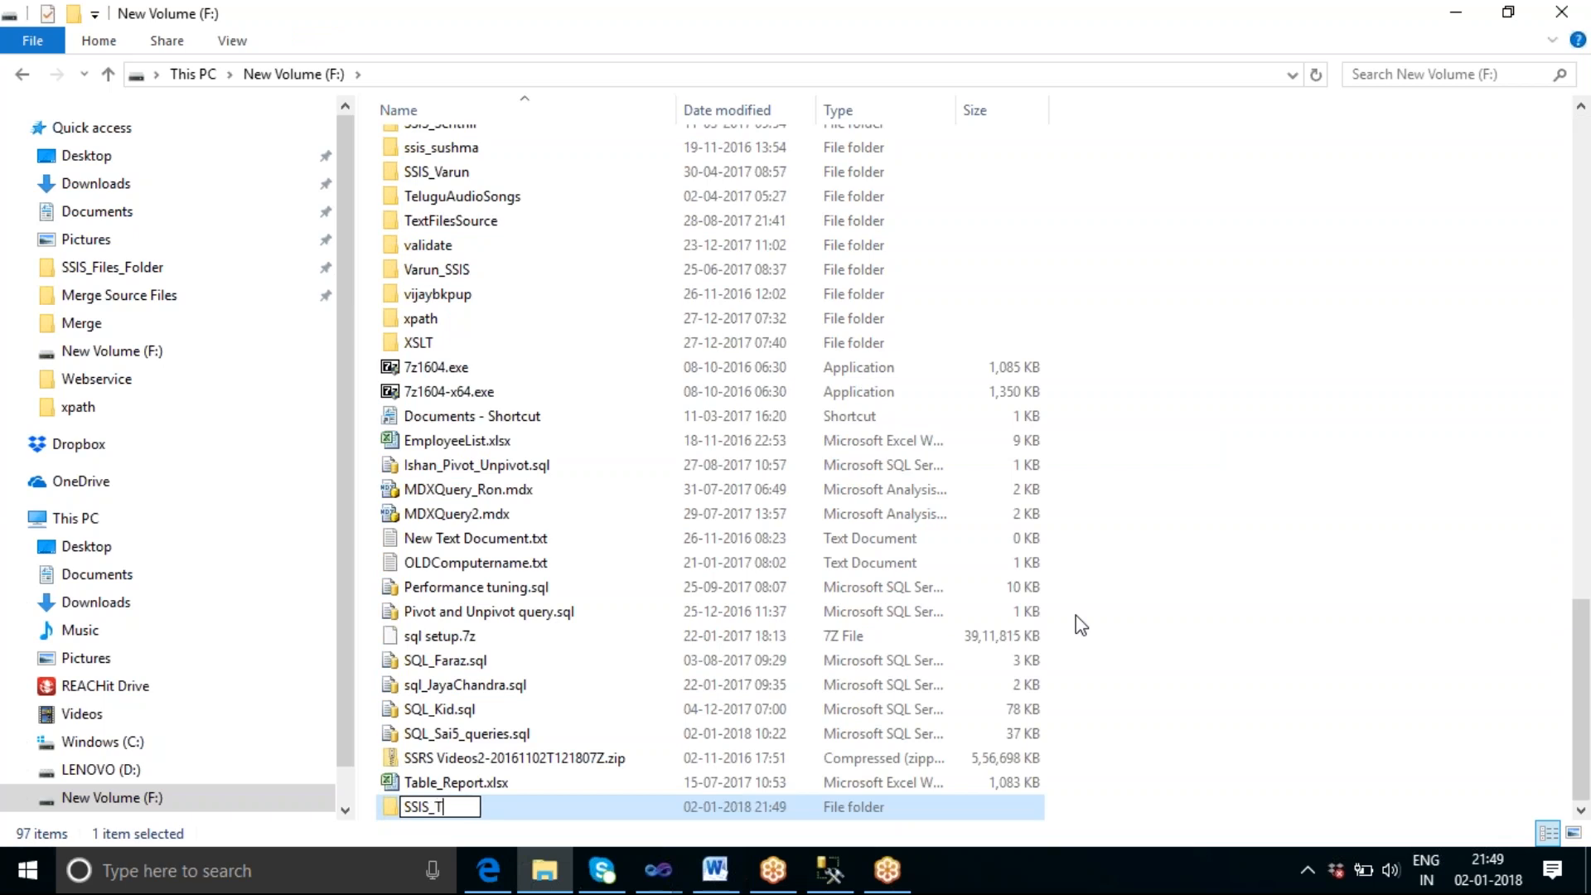
pyautogui.write('harala')
pyautogui.click(1274, 733)
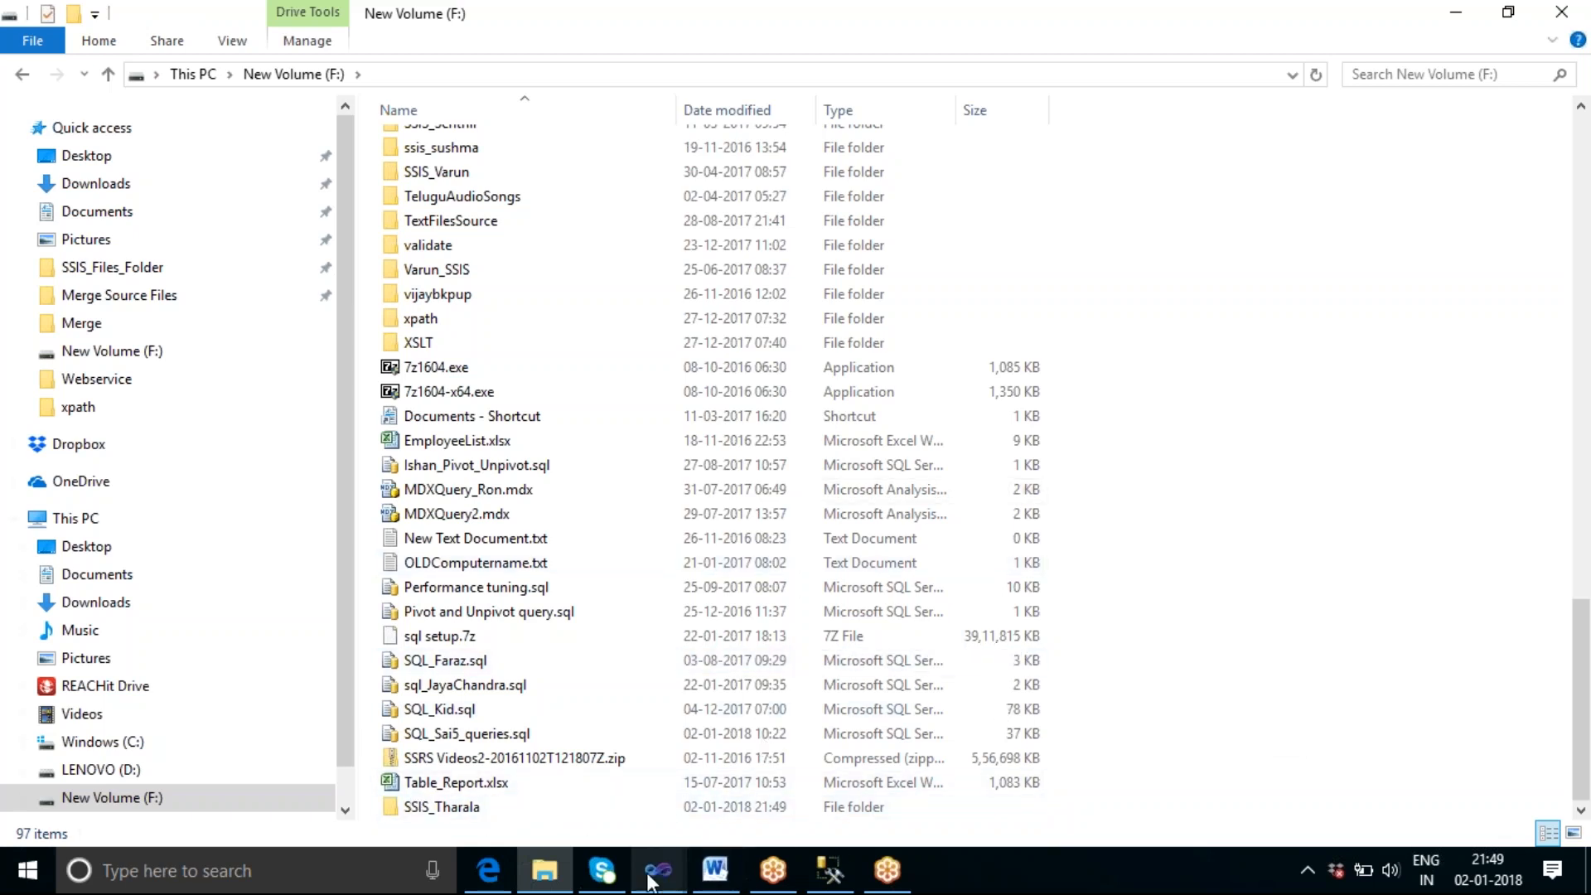
# Step: Return to the SSIS_Sai17 project in Visual Studio and move the Flat File Destination closer beneath the Aggregate
pyautogui.moveTo(651, 877)
pyautogui.click(718, 777)
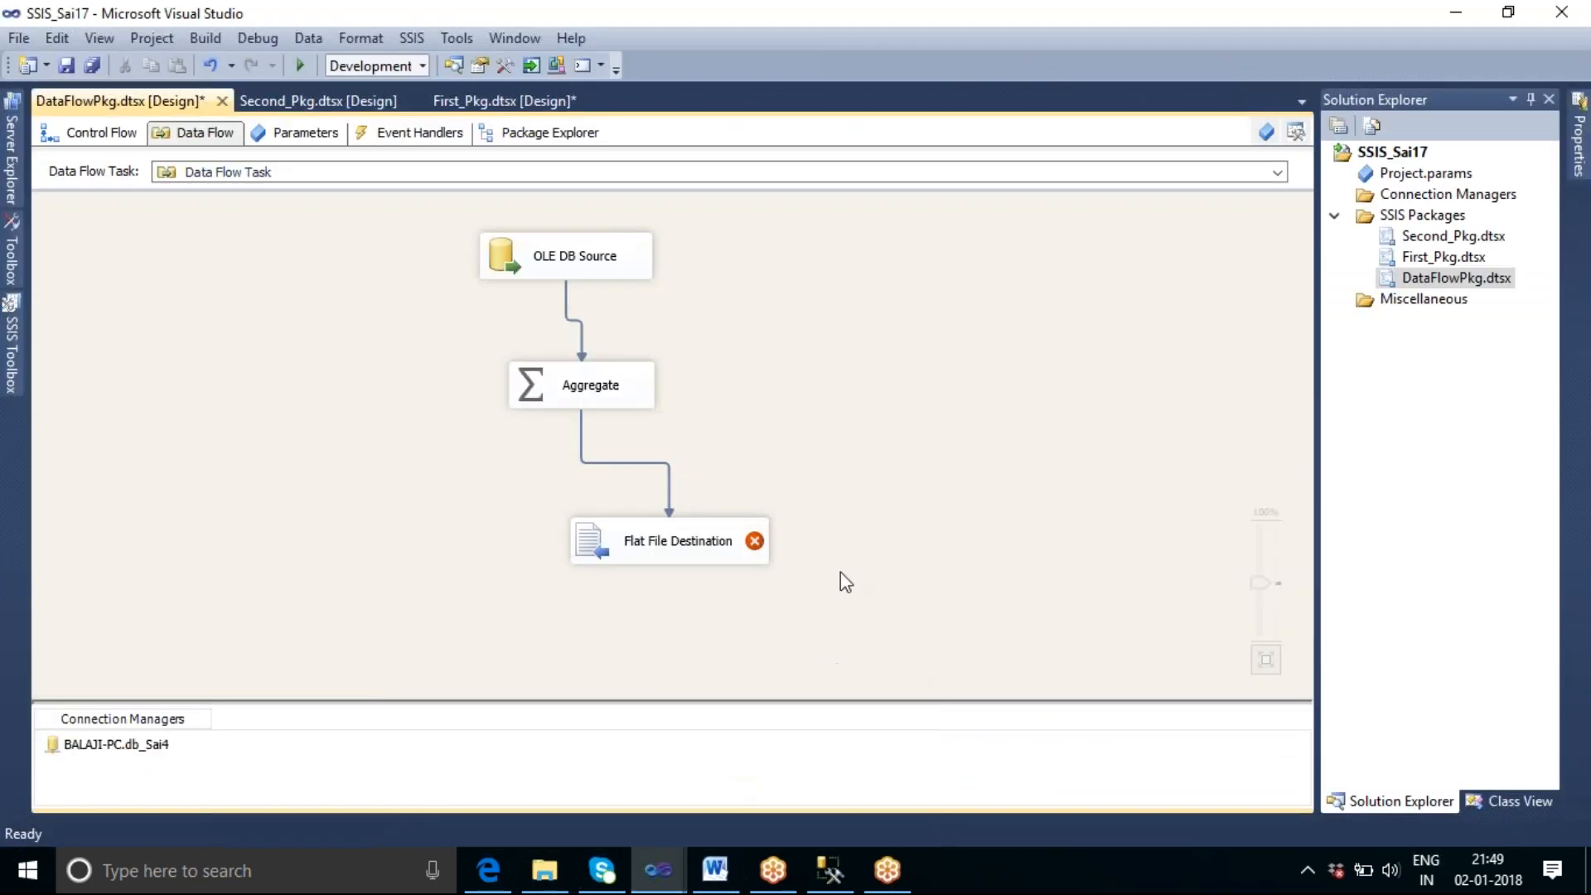
pyautogui.moveTo(639, 557); pyautogui.dragTo(600, 509)
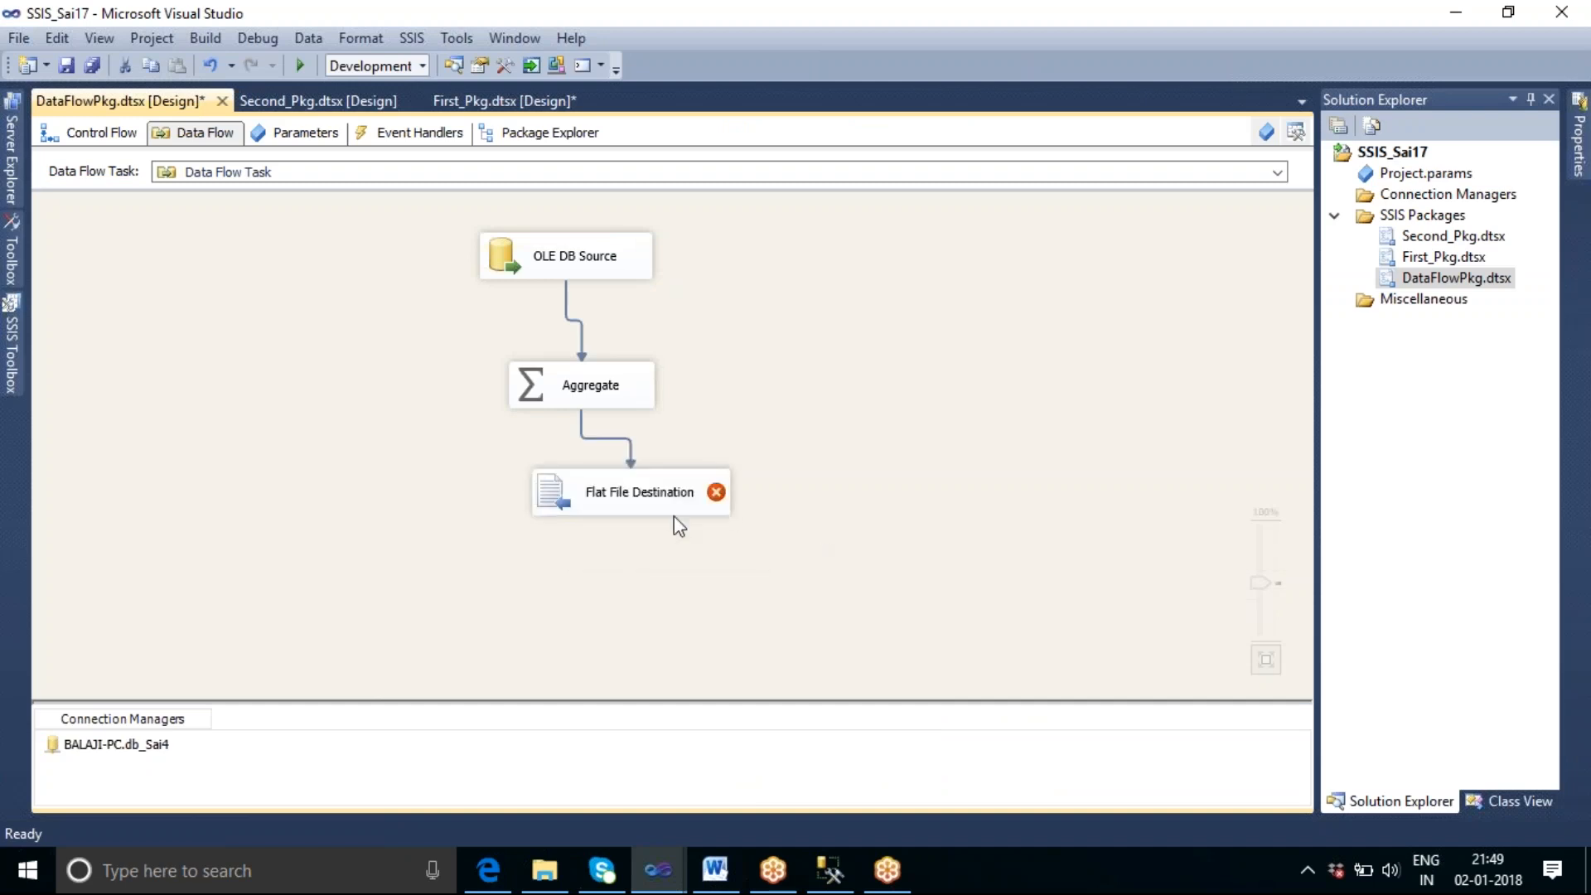
# Step: Open the Flat File Destination's editor and start creating a new flat file connection manager
pyautogui.doubleClick(643, 506)
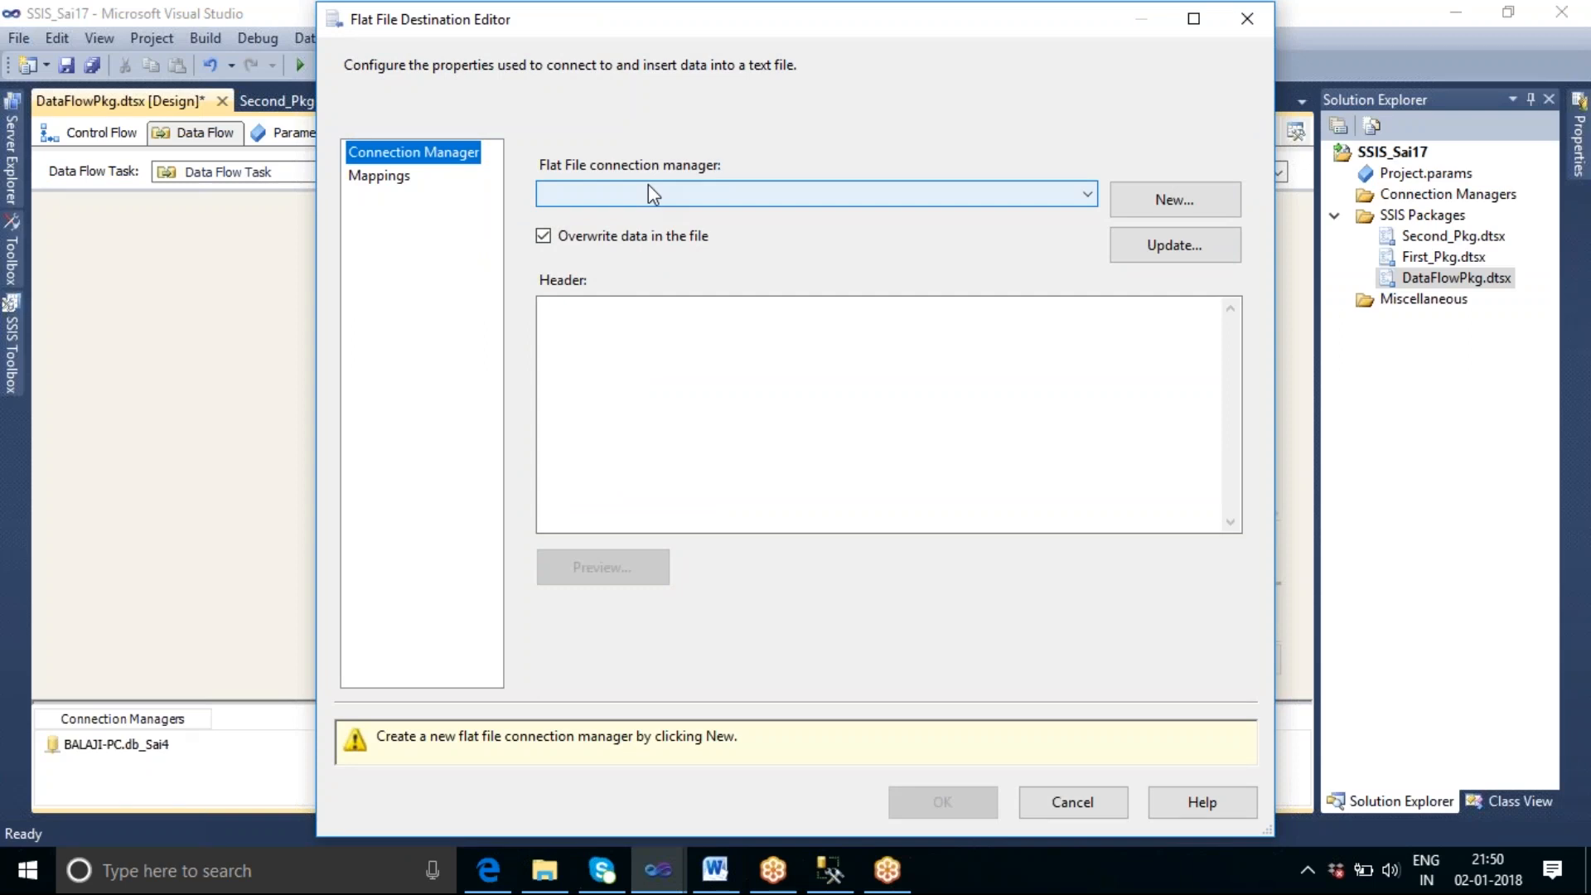
pyautogui.click(1162, 206)
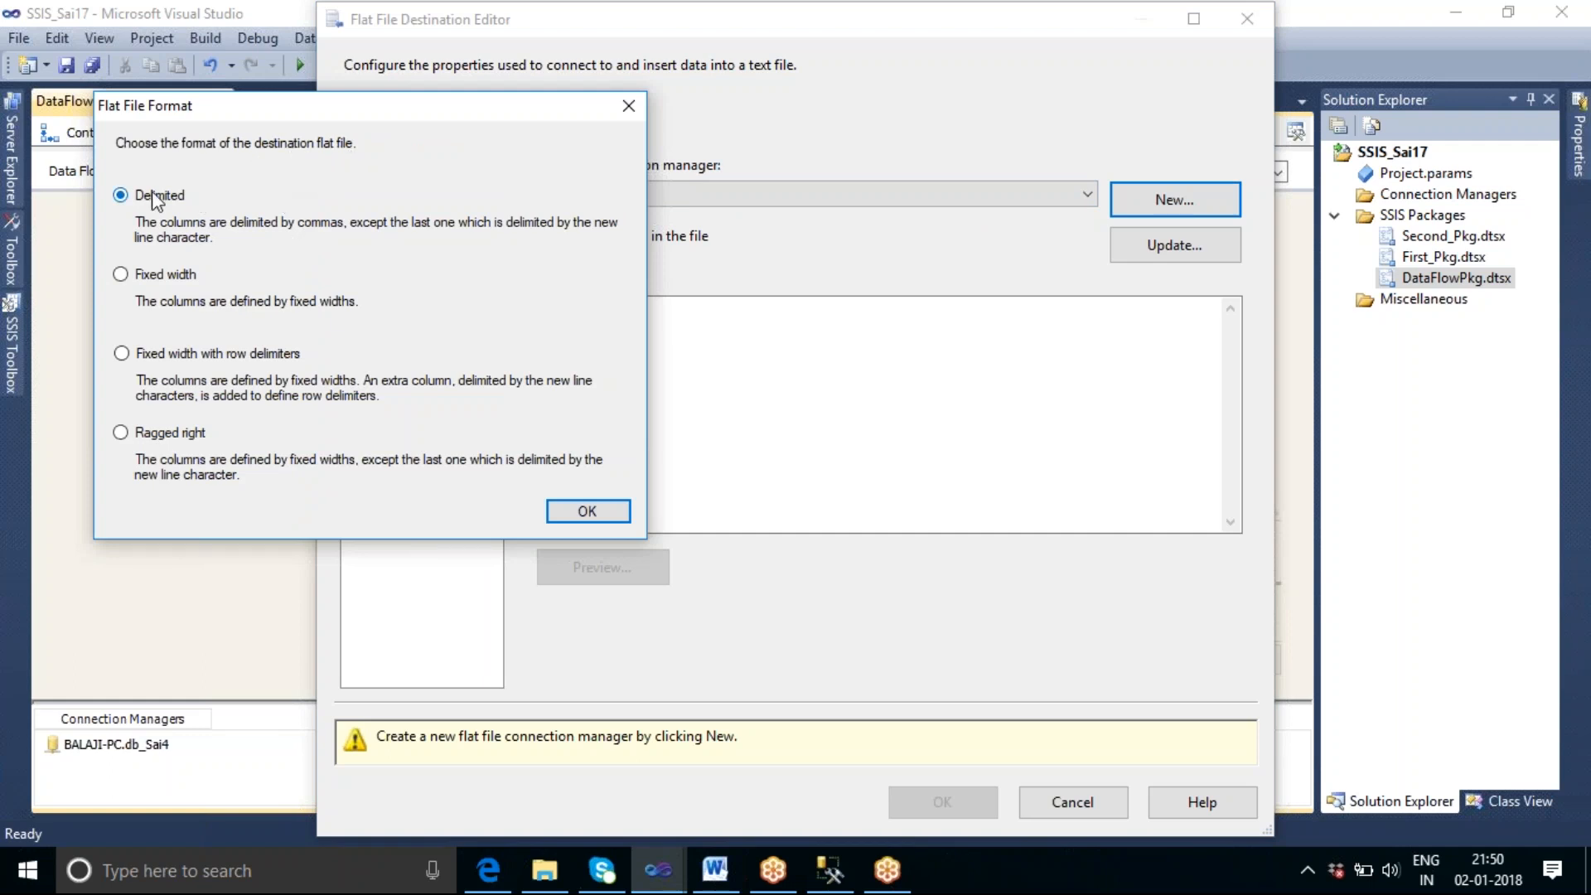
# Step: Examine the comma-delimited layout of Merge_source1.txt from the desktop's Merge Source Files folder and return to the Flat File Format dialog in SSIS_Sai17
pyautogui.click(554, 876)
pyautogui.scroll(5, 606, 518)
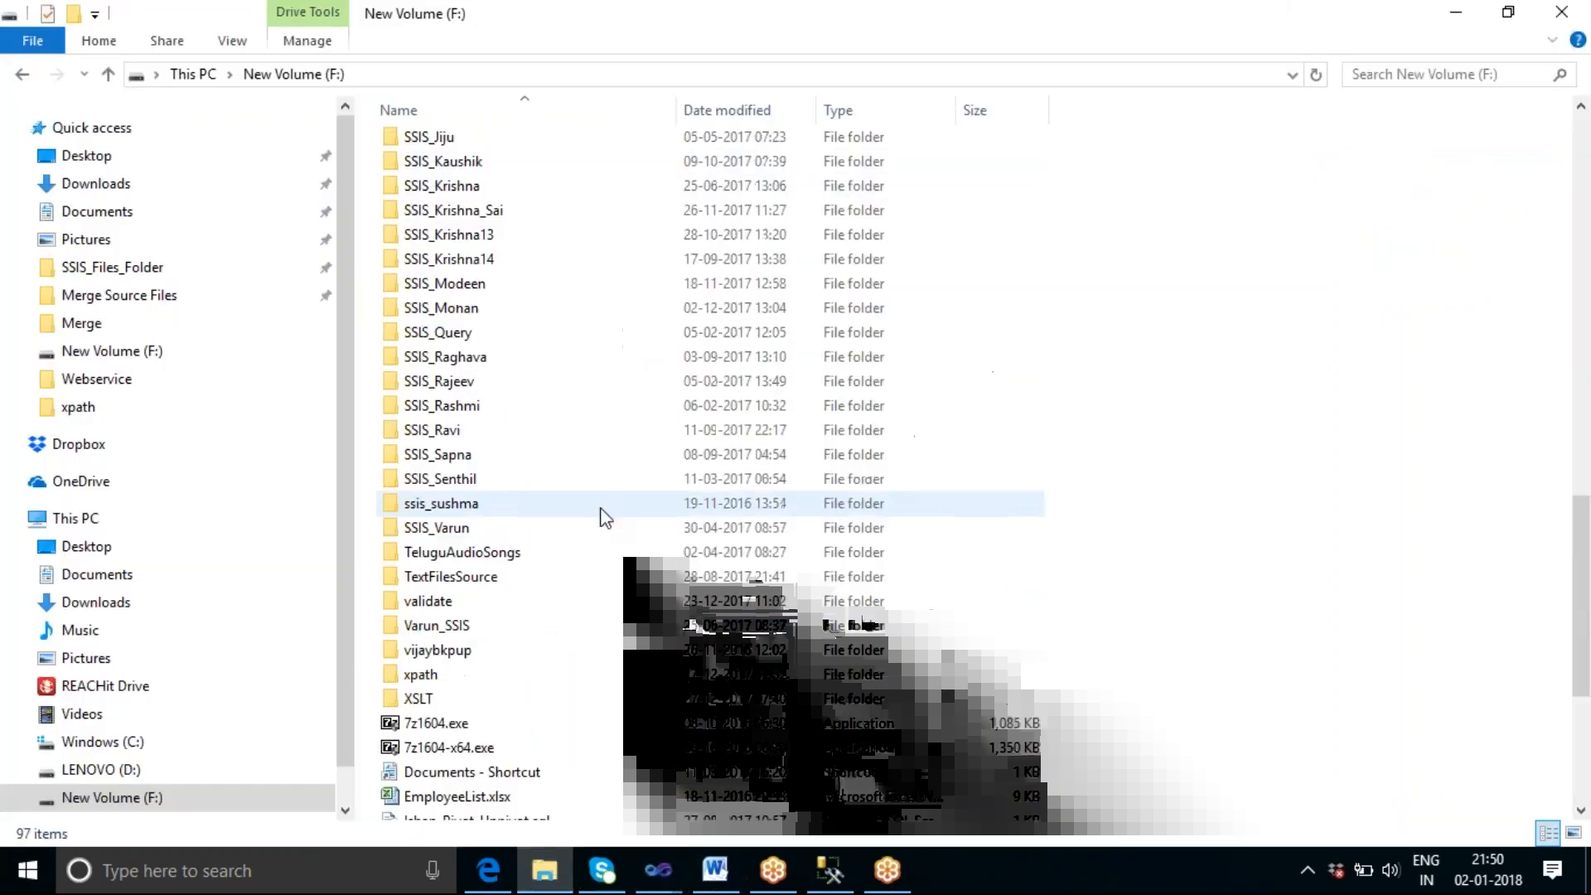
pyautogui.scroll(20, 606, 518)
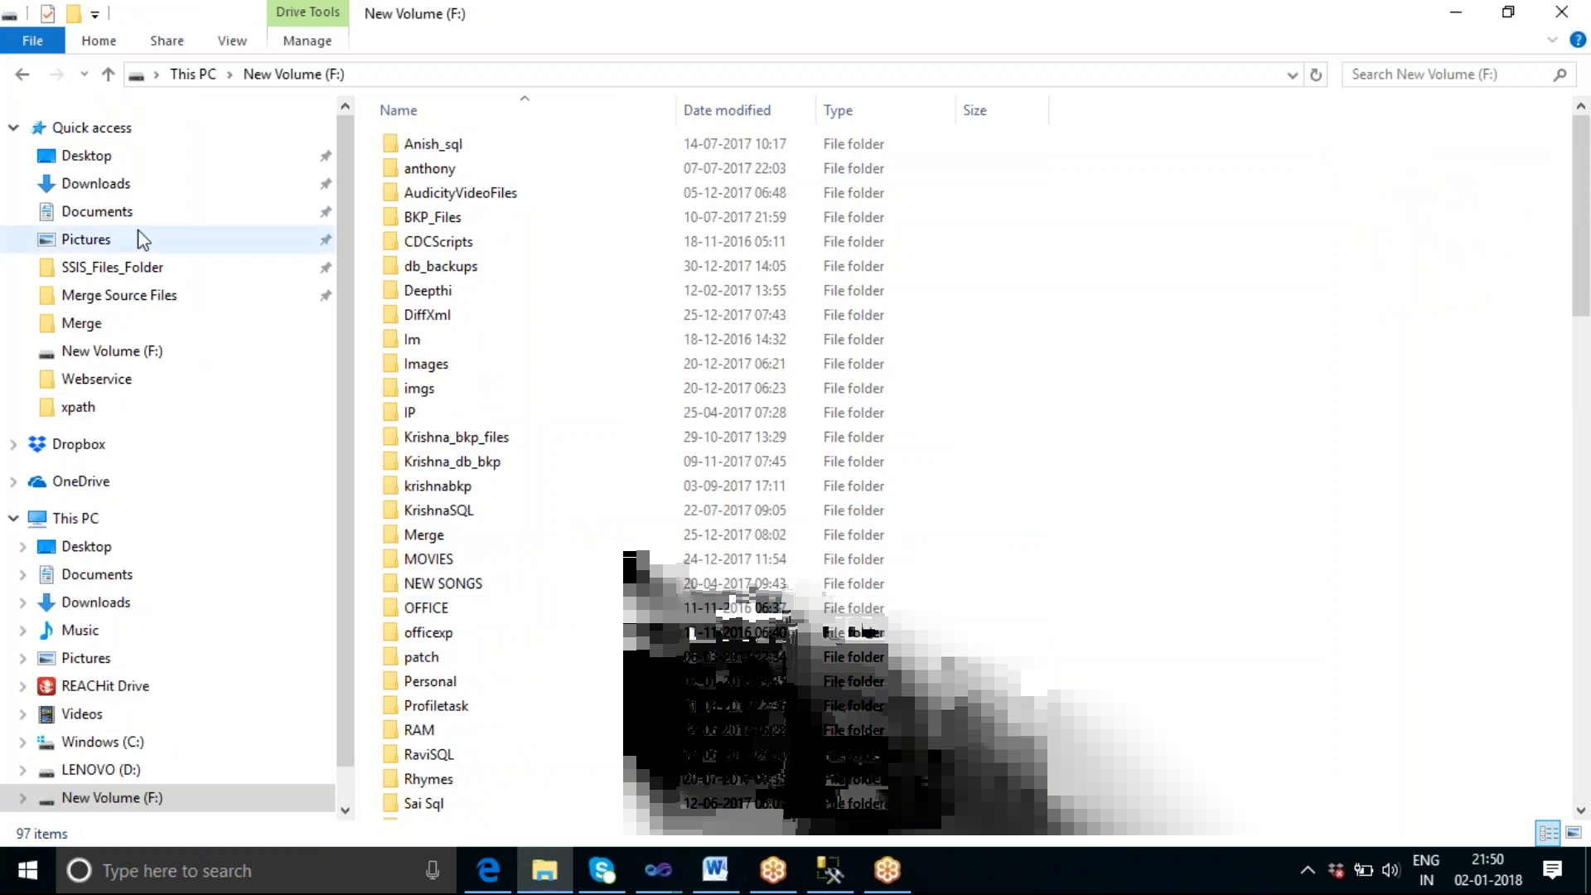
pyautogui.click(87, 156)
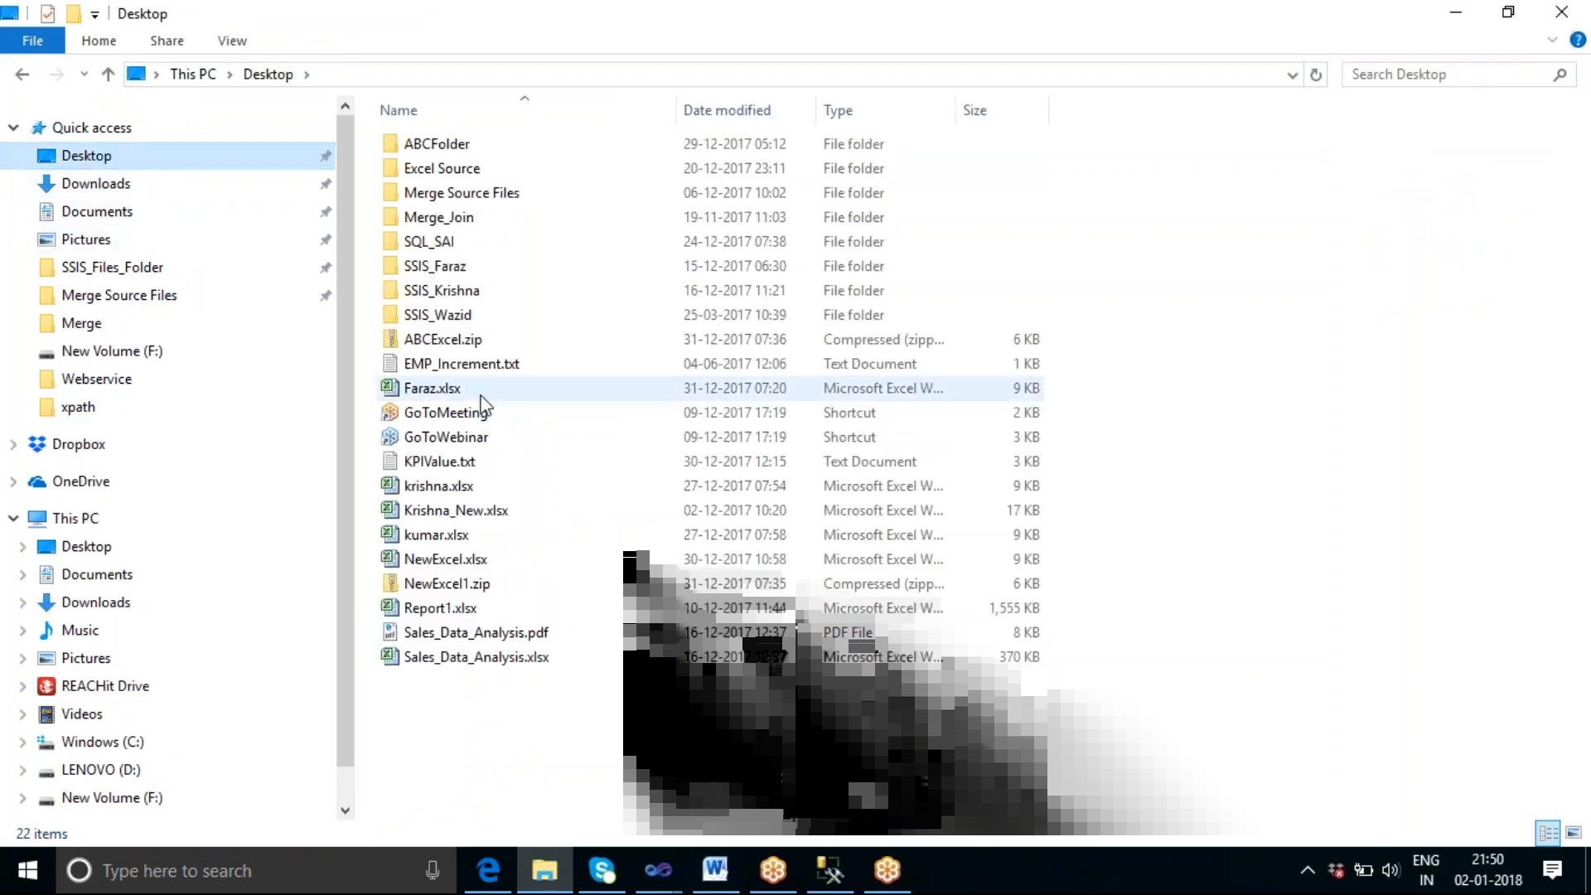
pyautogui.doubleClick(490, 196)
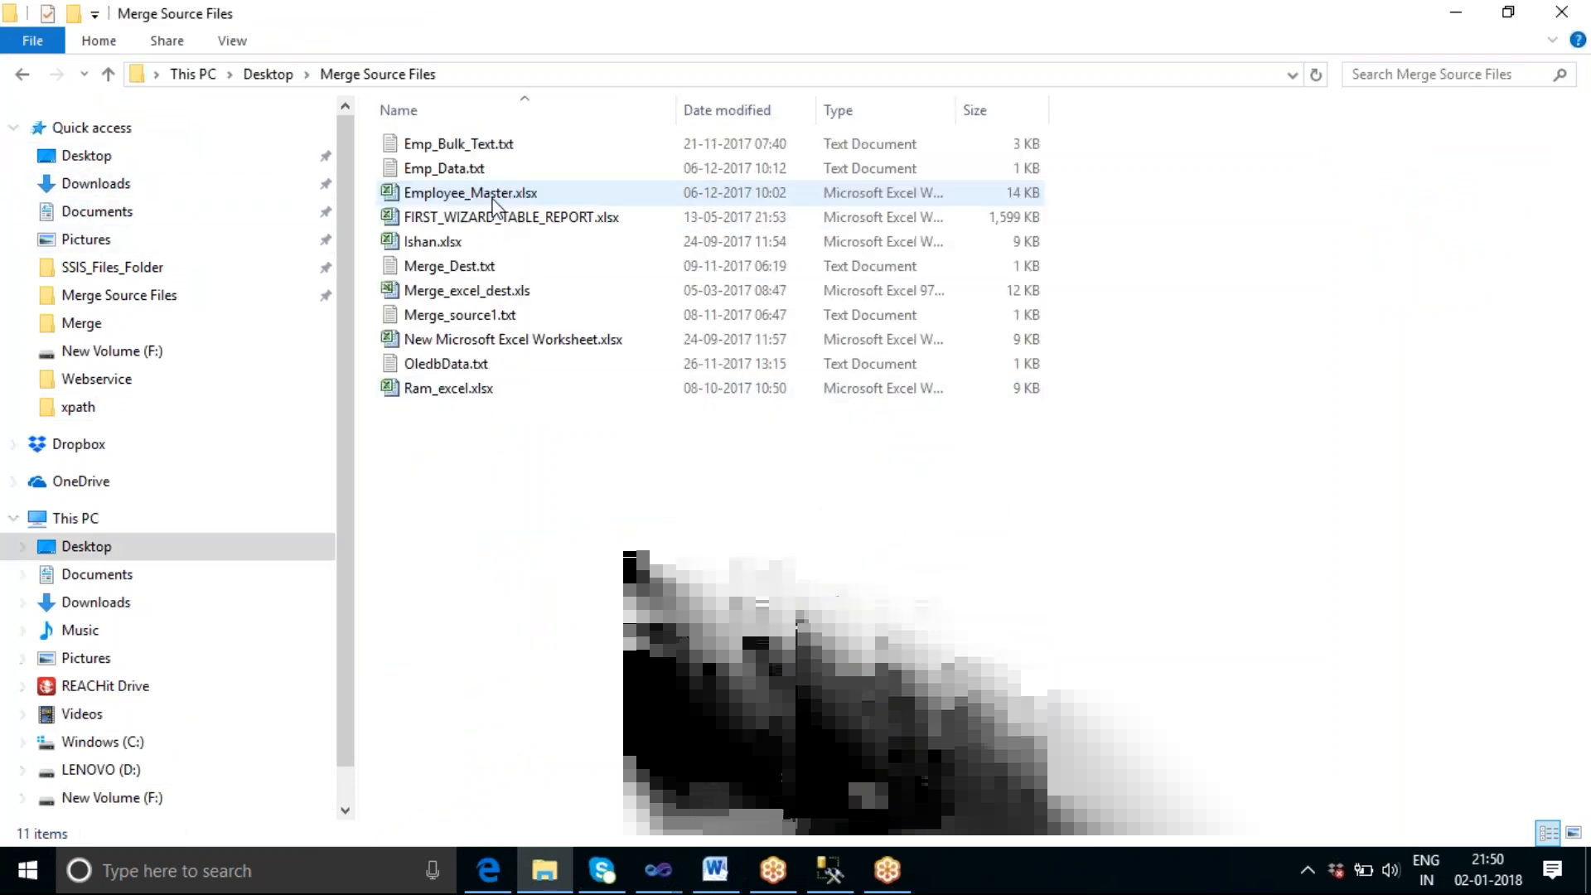
pyautogui.doubleClick(437, 319)
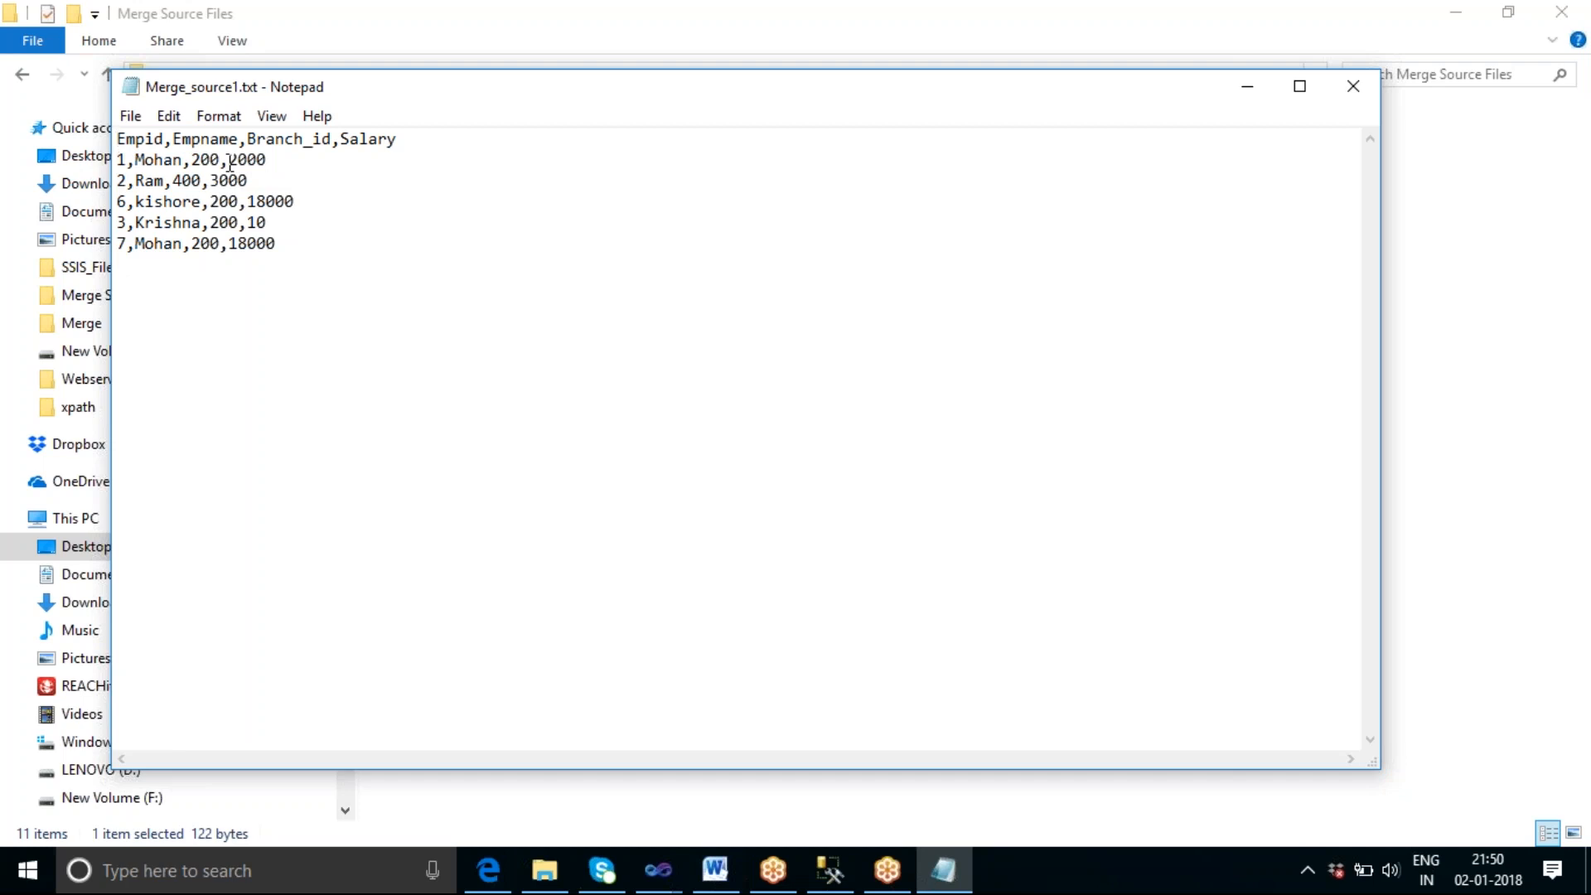
pyautogui.click(895, 877)
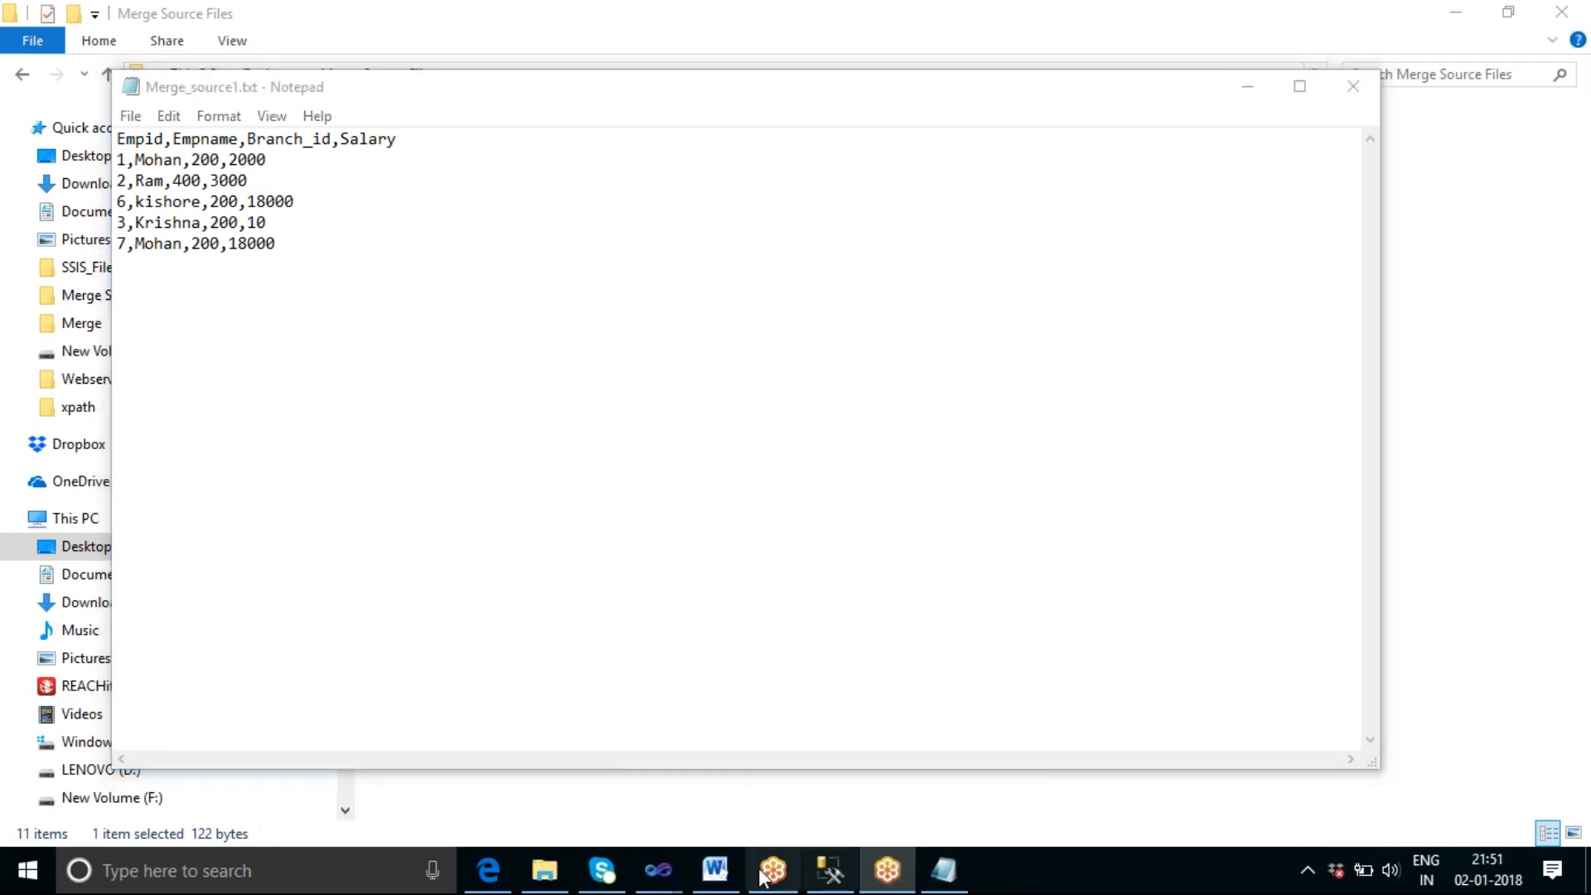
pyautogui.moveTo(660, 875)
pyautogui.click(779, 771)
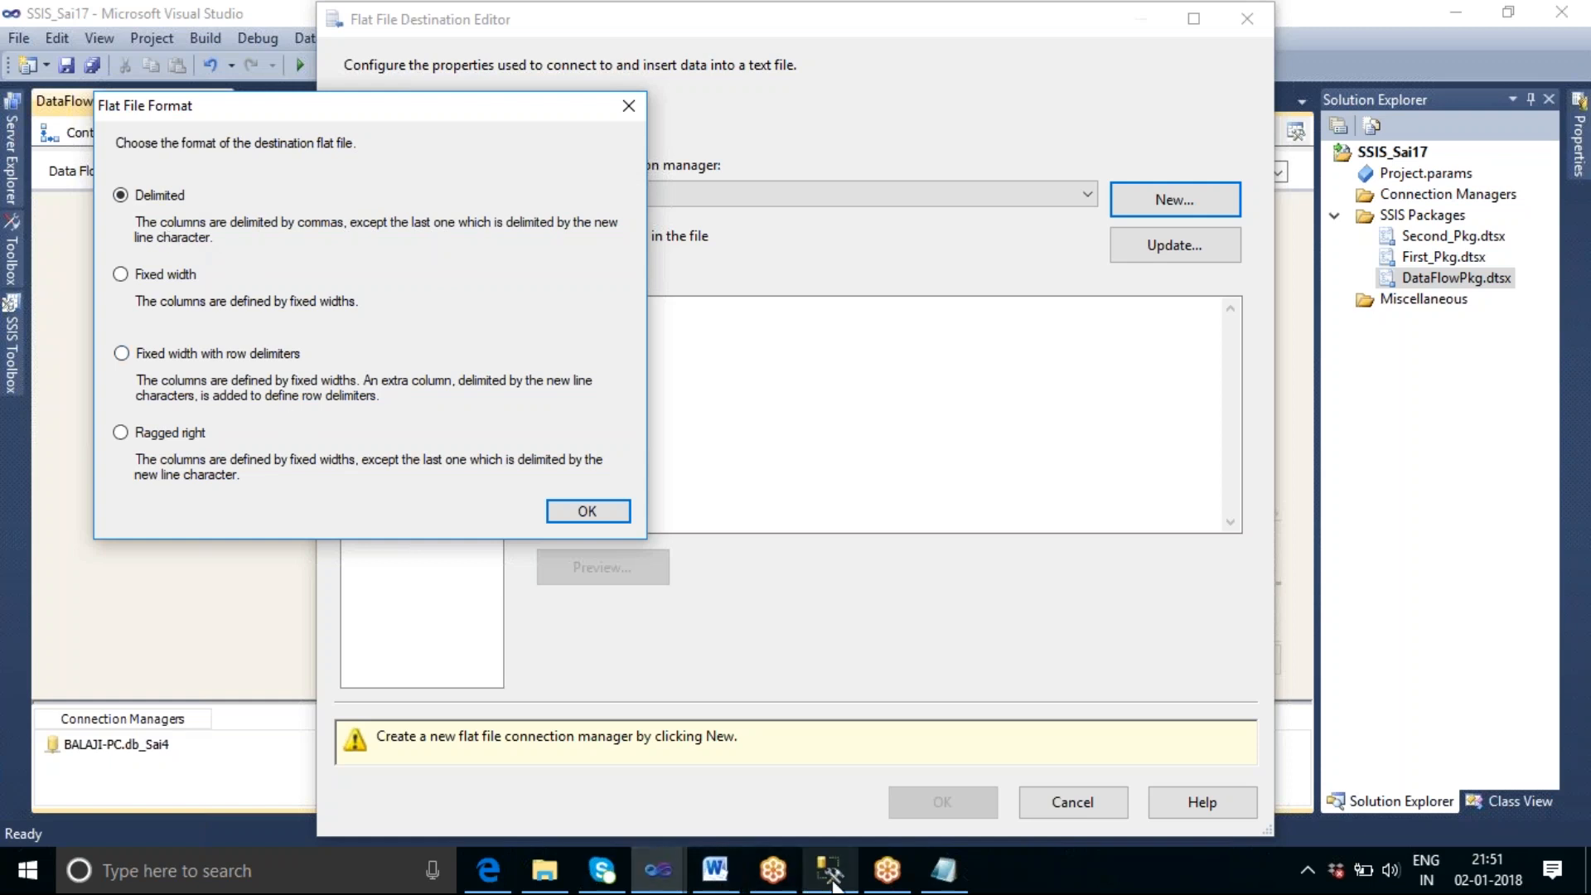
pyautogui.click(926, 885)
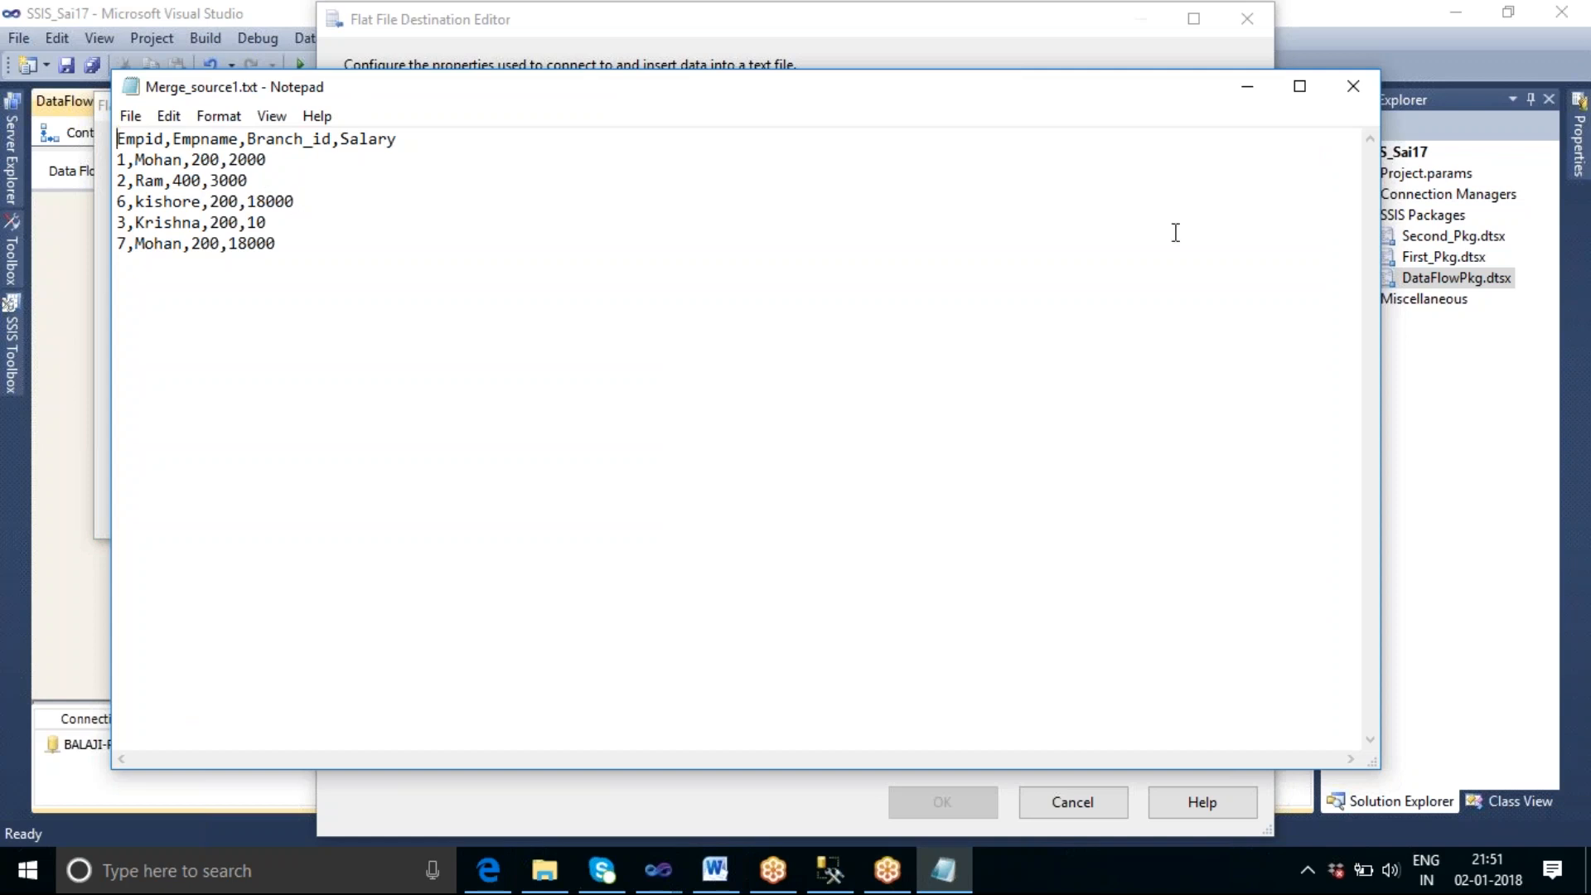
pyautogui.click(1247, 87)
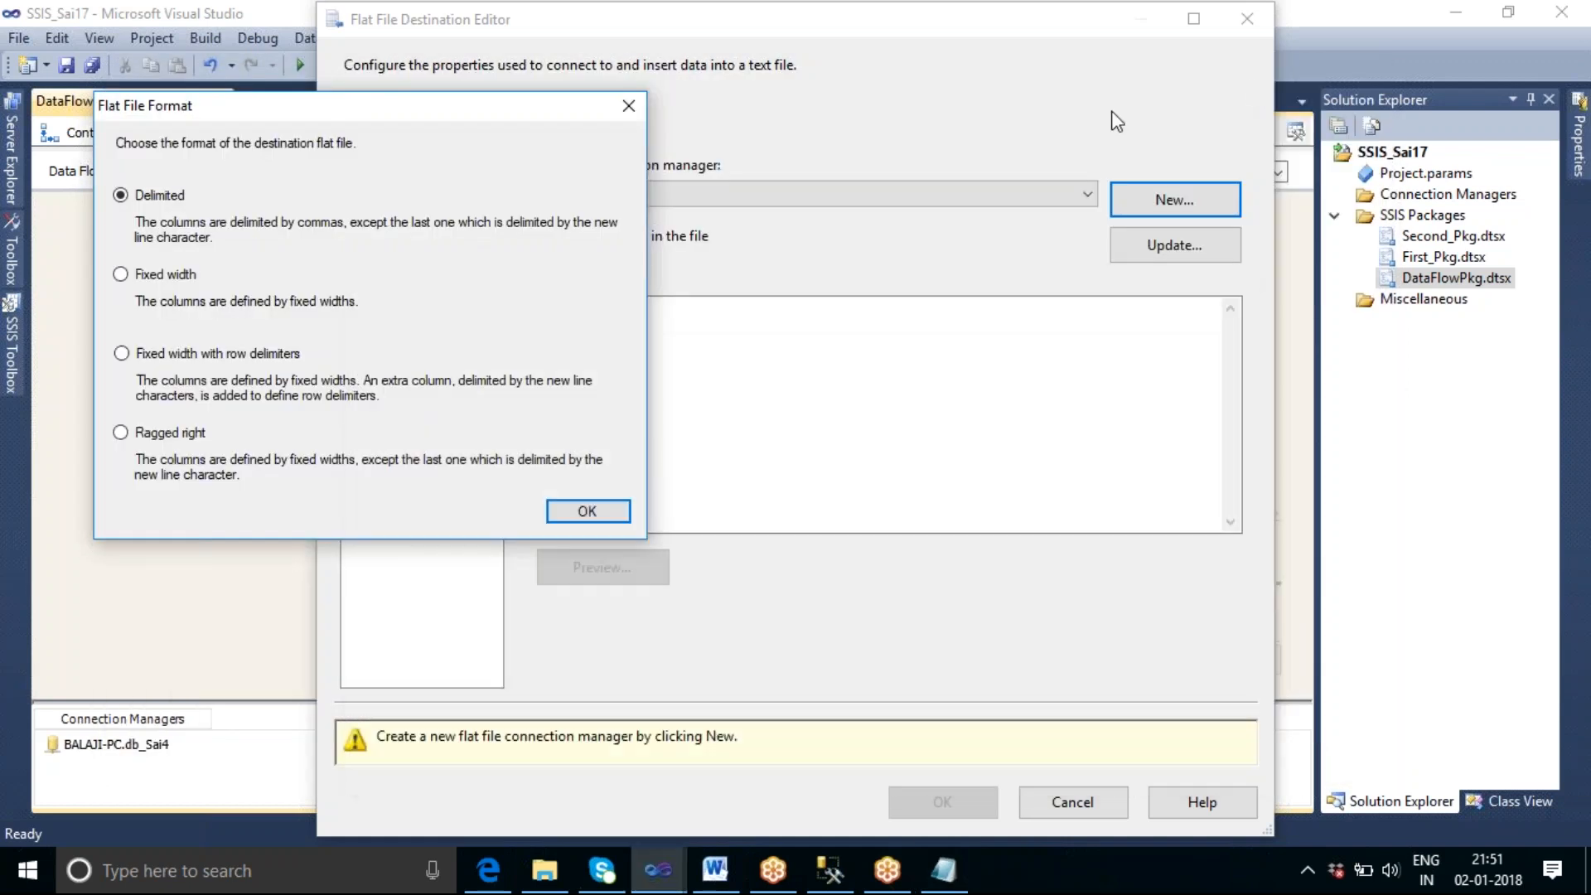
# Step: Choose Delimited as the destination flat file format and accept it
pyautogui.click(125, 277)
pyautogui.click(119, 194)
pyautogui.click(611, 516)
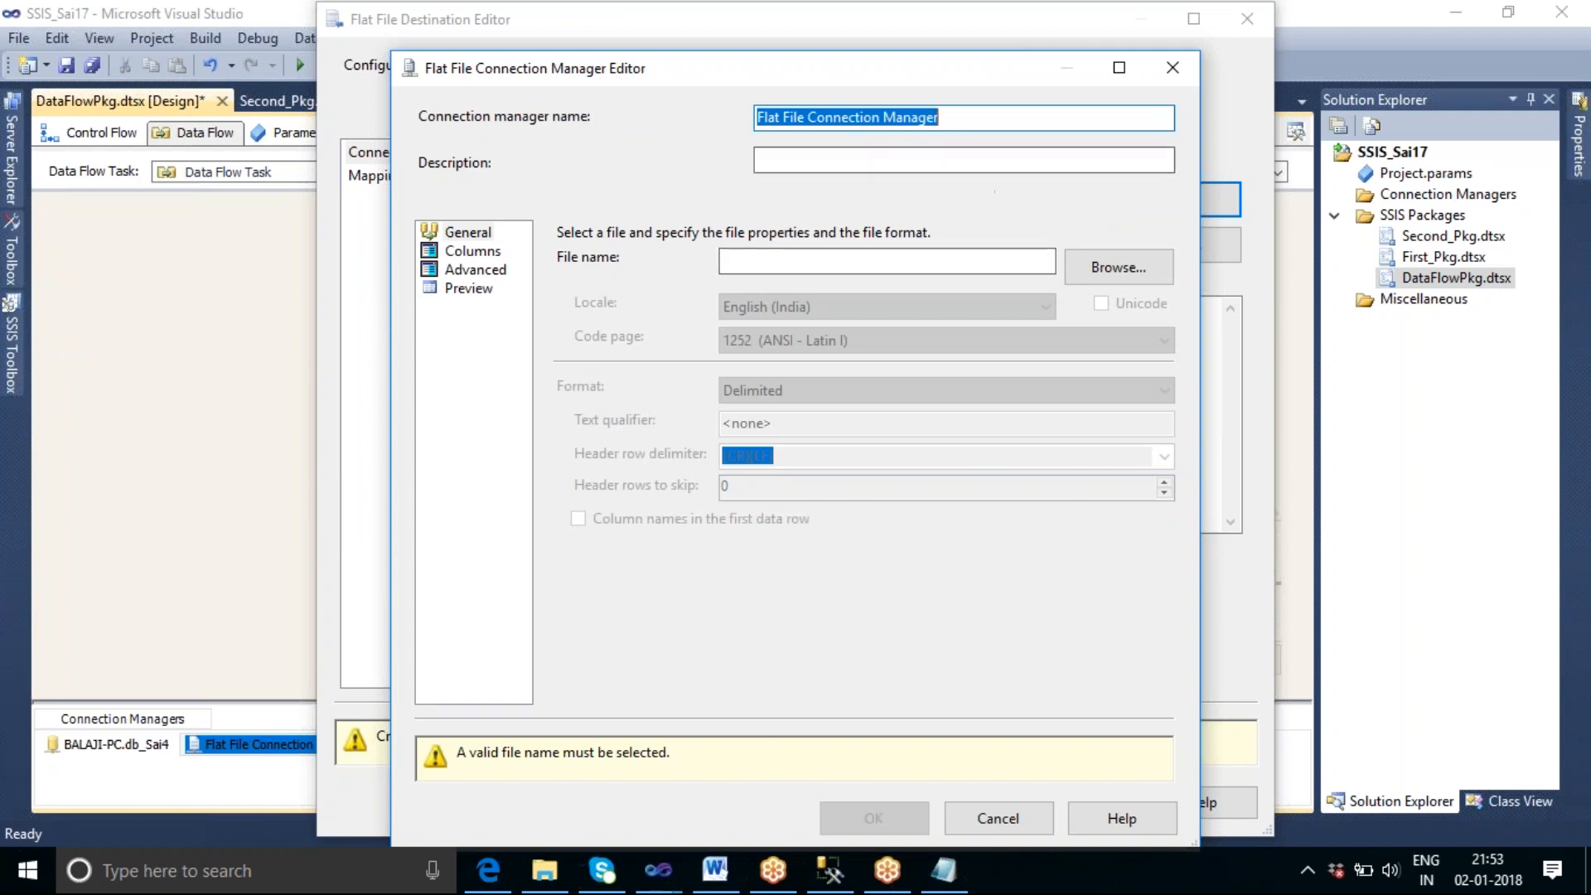
# Step: Name the flat file connection manager Aggr_op_file
pyautogui.moveTo(951, 116); pyautogui.dragTo(764, 125)
pyautogui.press('BackSpace')
pyautogui.press('BackSpace')
pyautogui.write('Aggr_o')
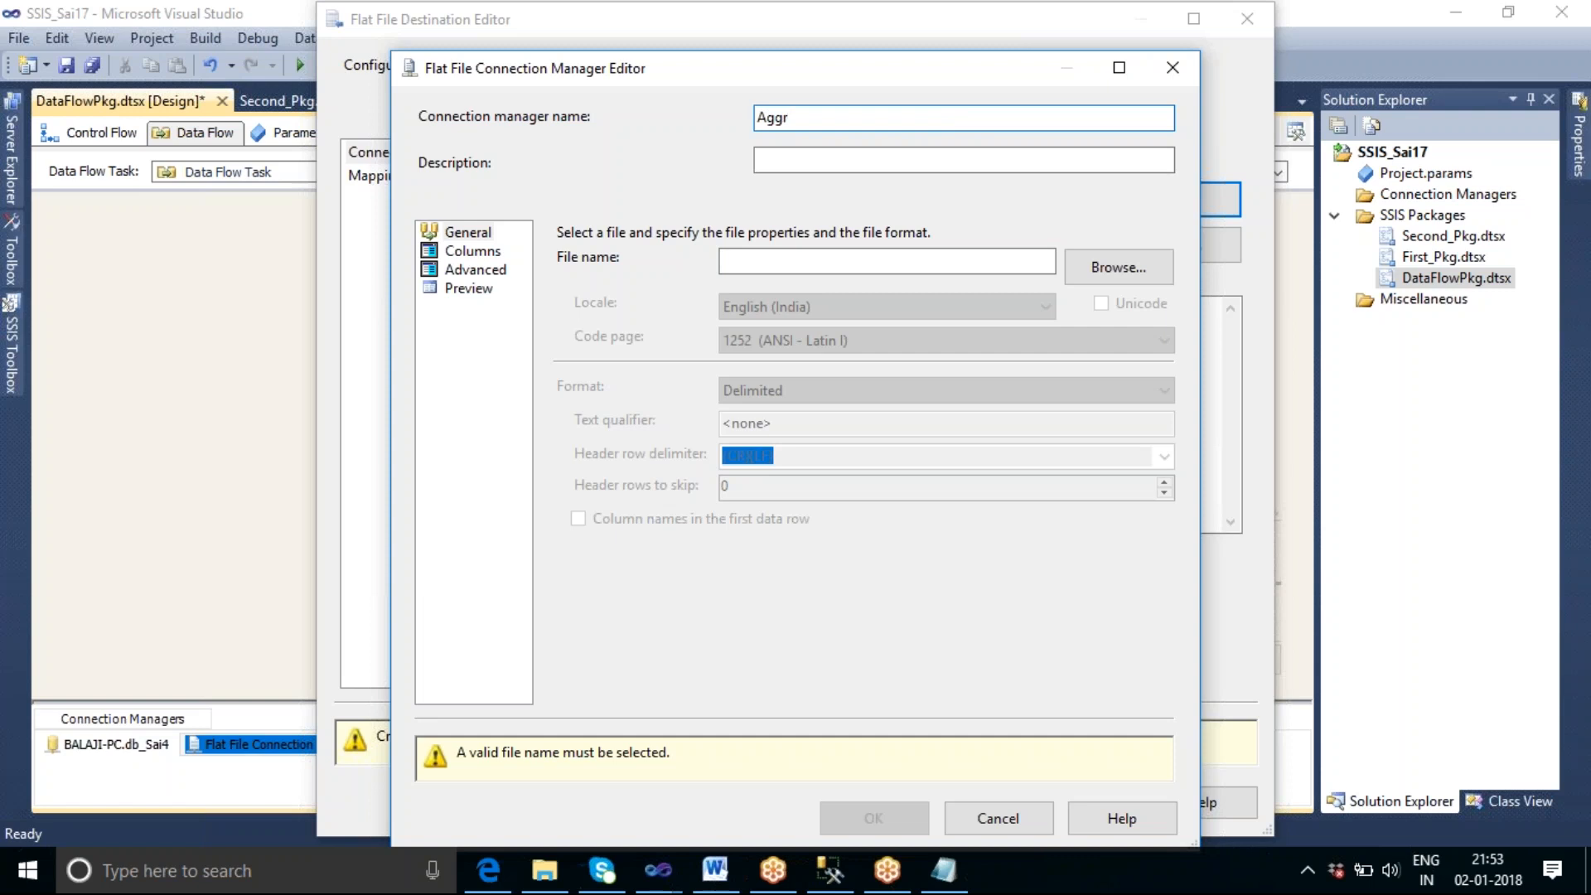
pyautogui.write('p_file')
# Step: Set the connection manager's file to City_wise_Salary.txt in the SSIS_Tharala folder on the F: drive
pyautogui.click(1120, 268)
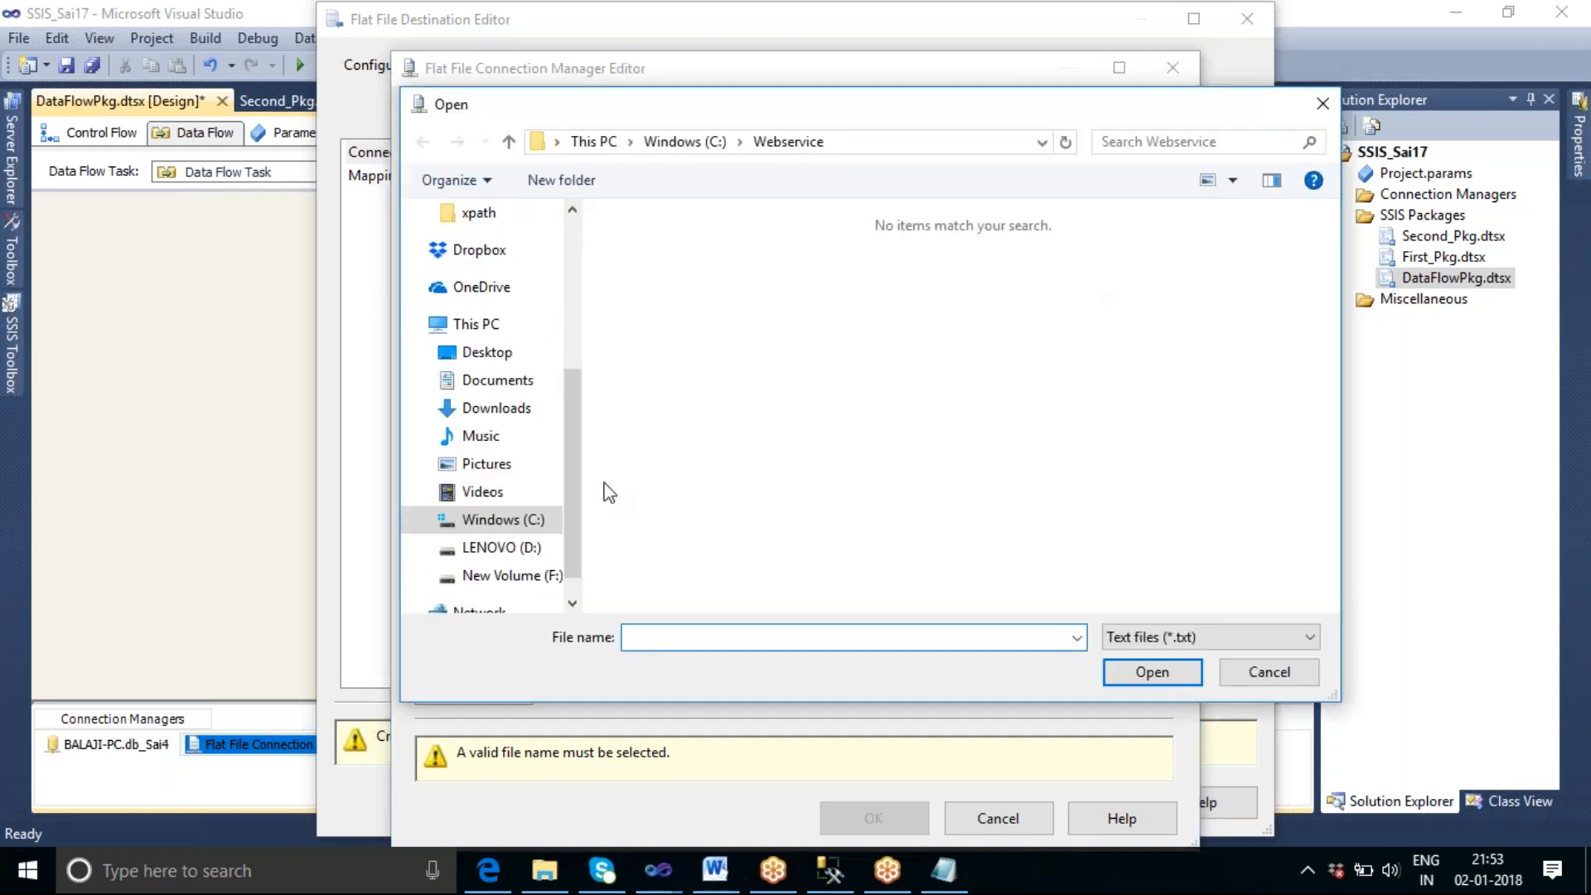
pyautogui.click(531, 583)
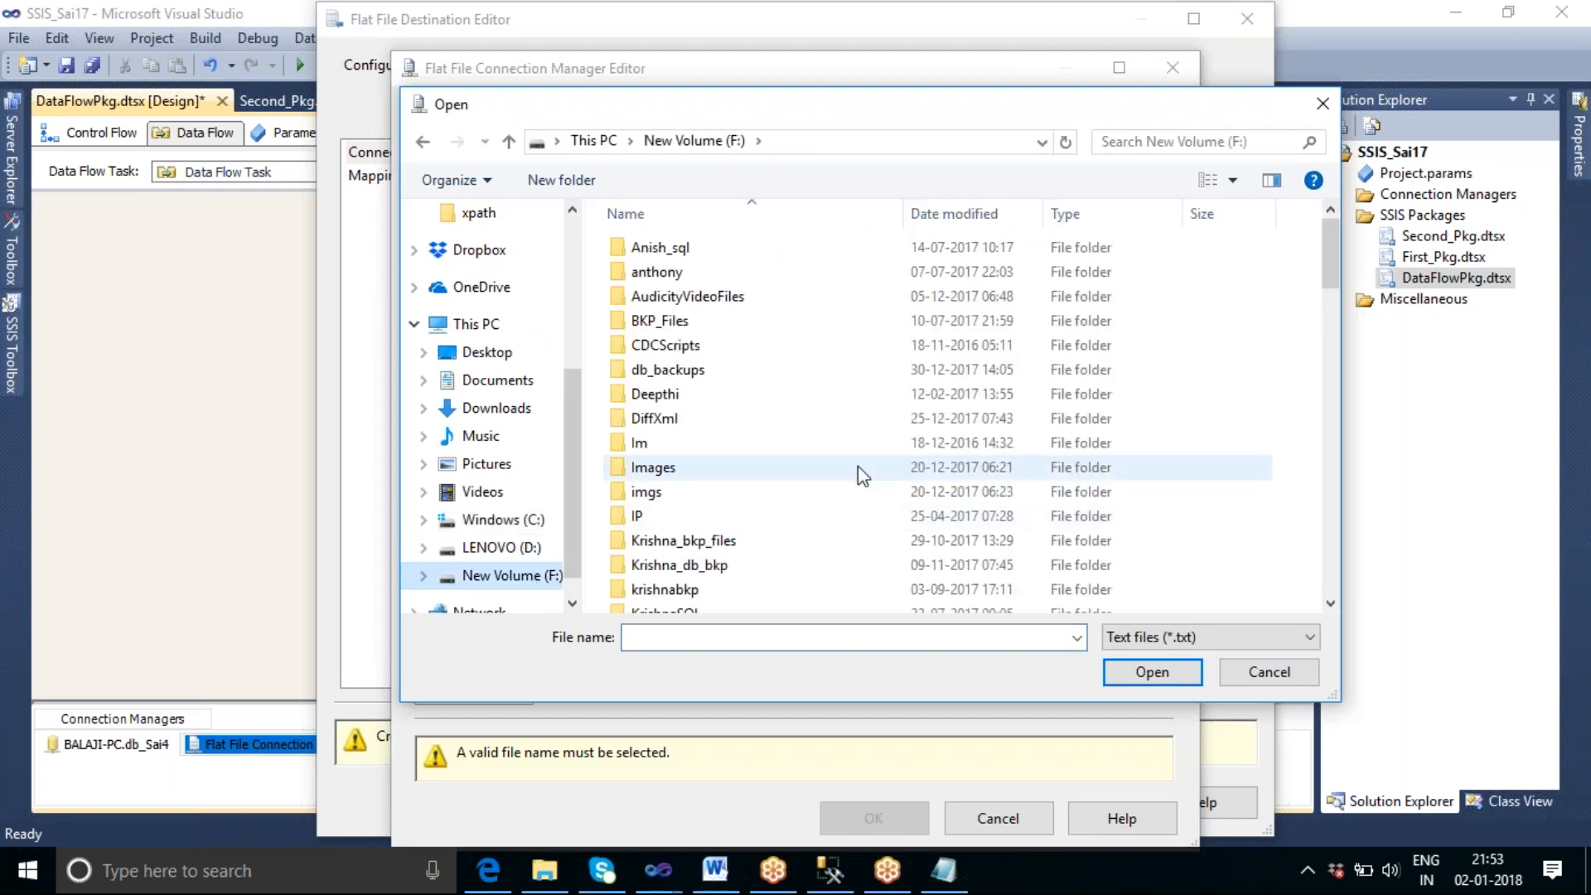
pyautogui.scroll(-10, 859, 466)
pyautogui.scroll(-3, 858, 466)
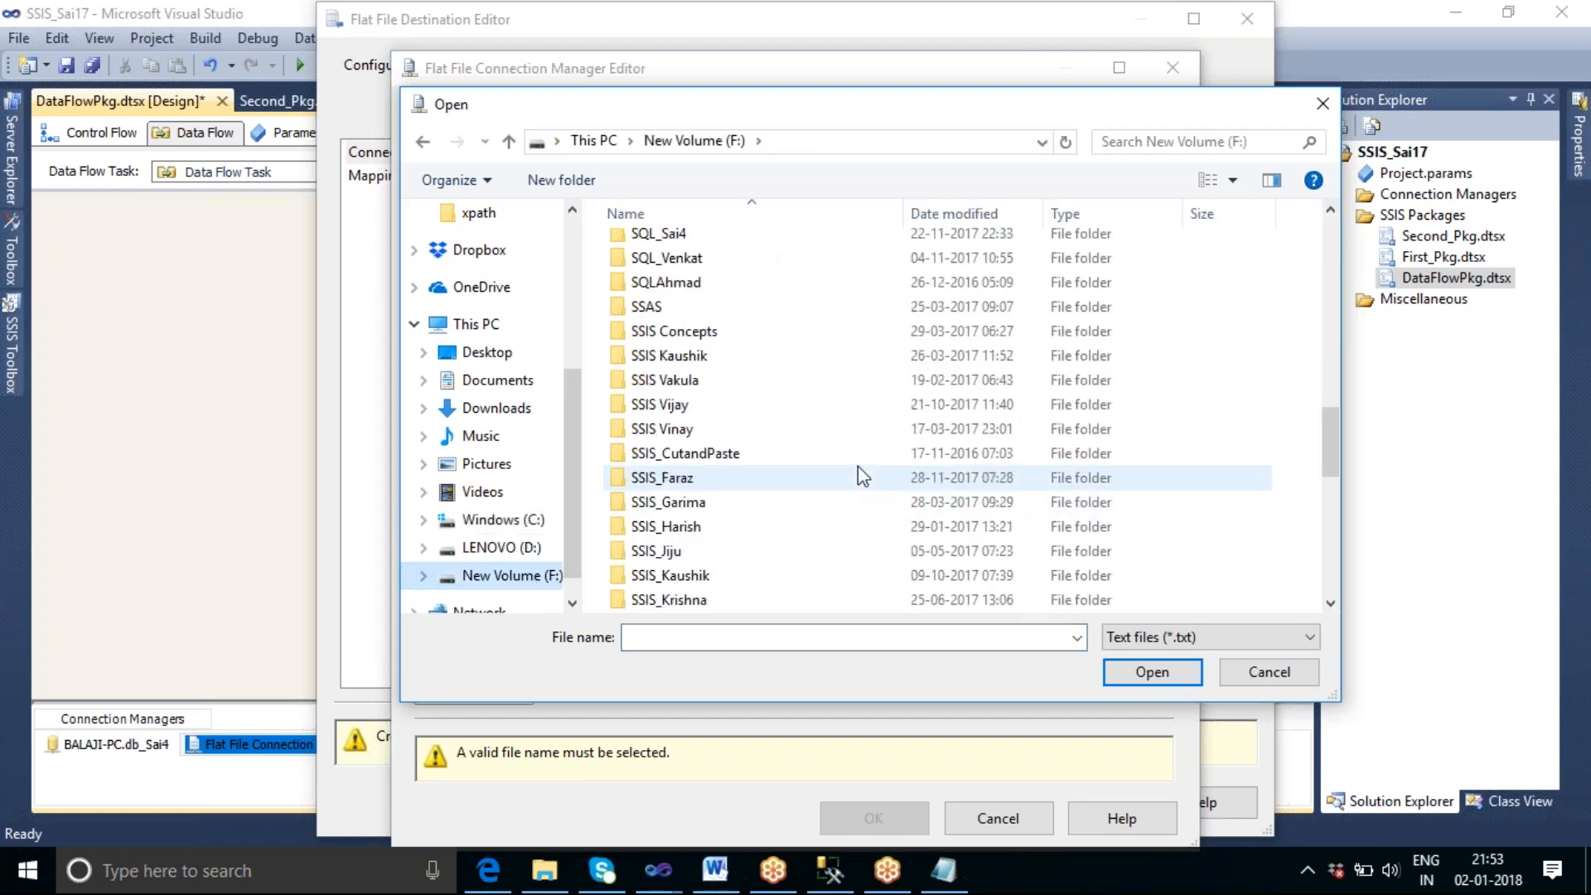
pyautogui.scroll(-2, 858, 467)
pyautogui.scroll(-4, 858, 466)
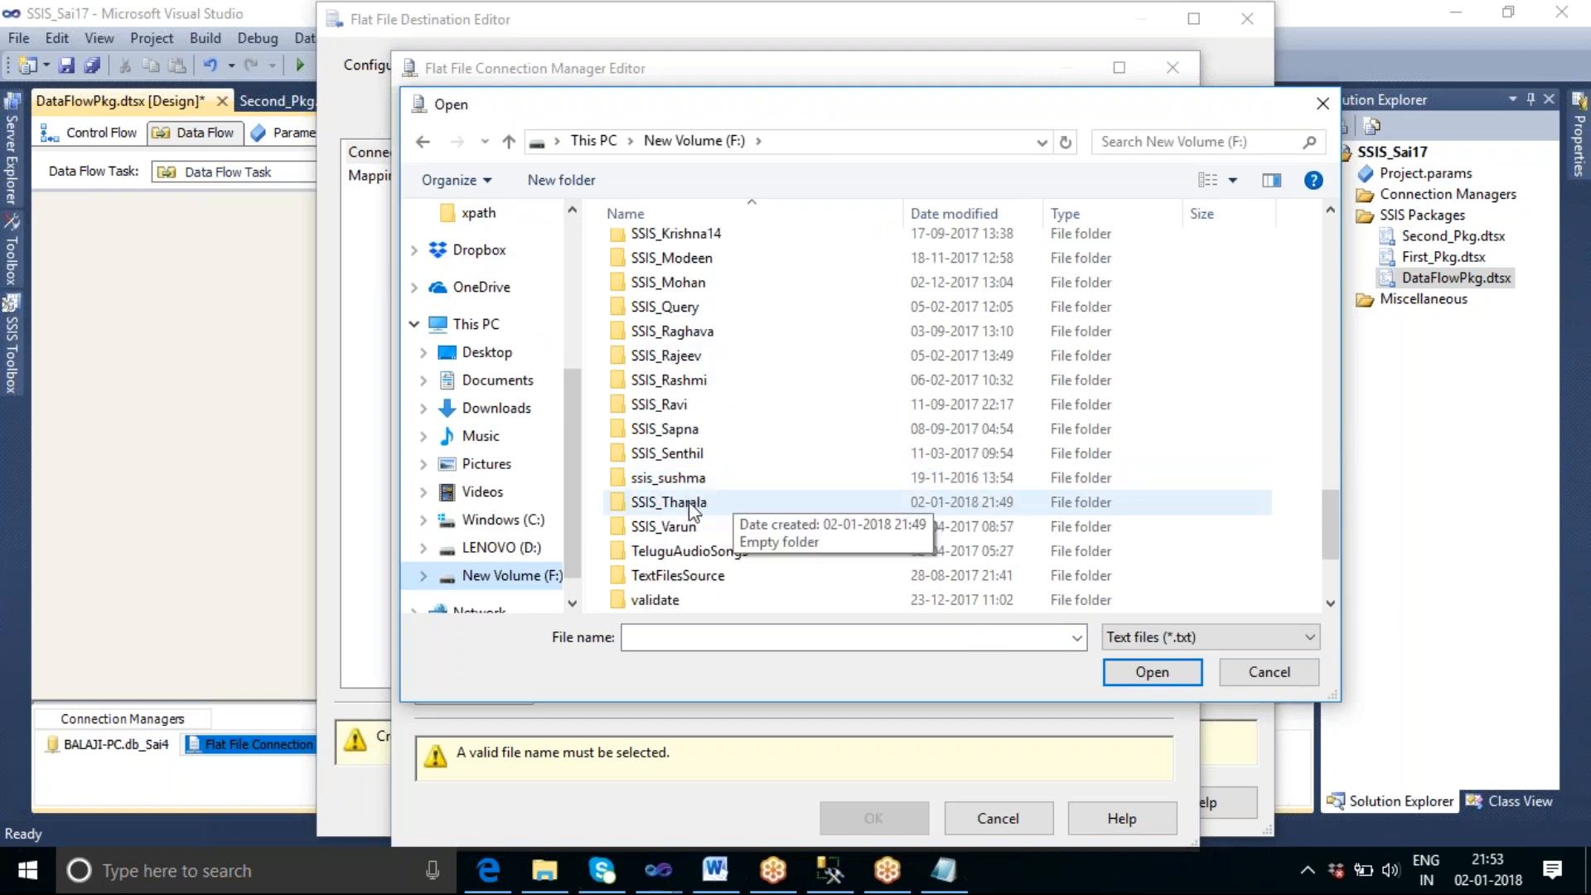
pyautogui.doubleClick(692, 503)
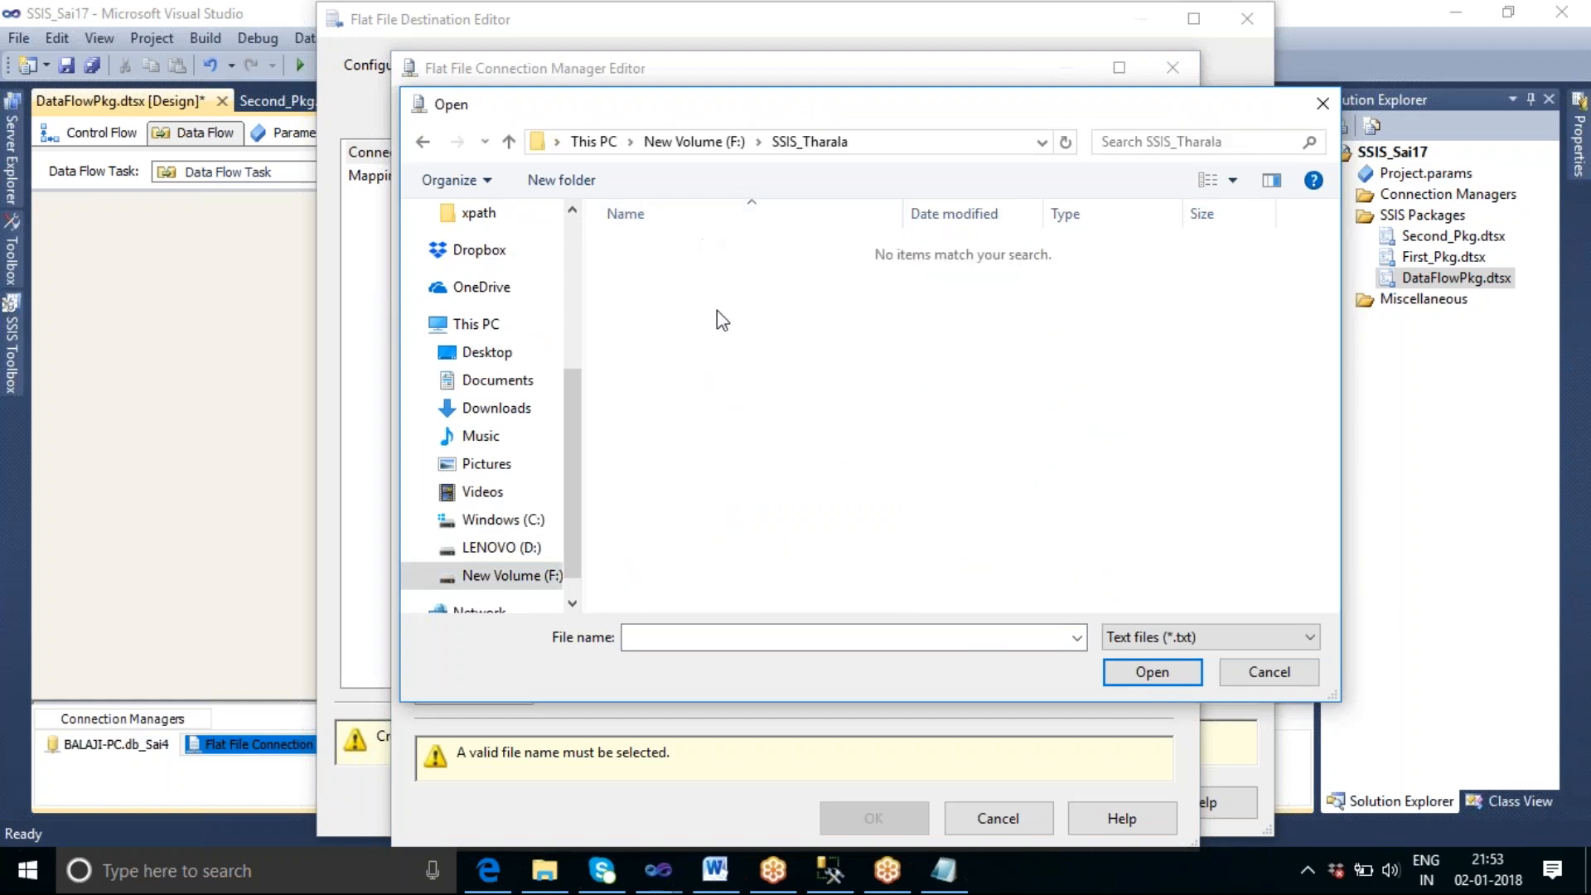
pyautogui.click(720, 636)
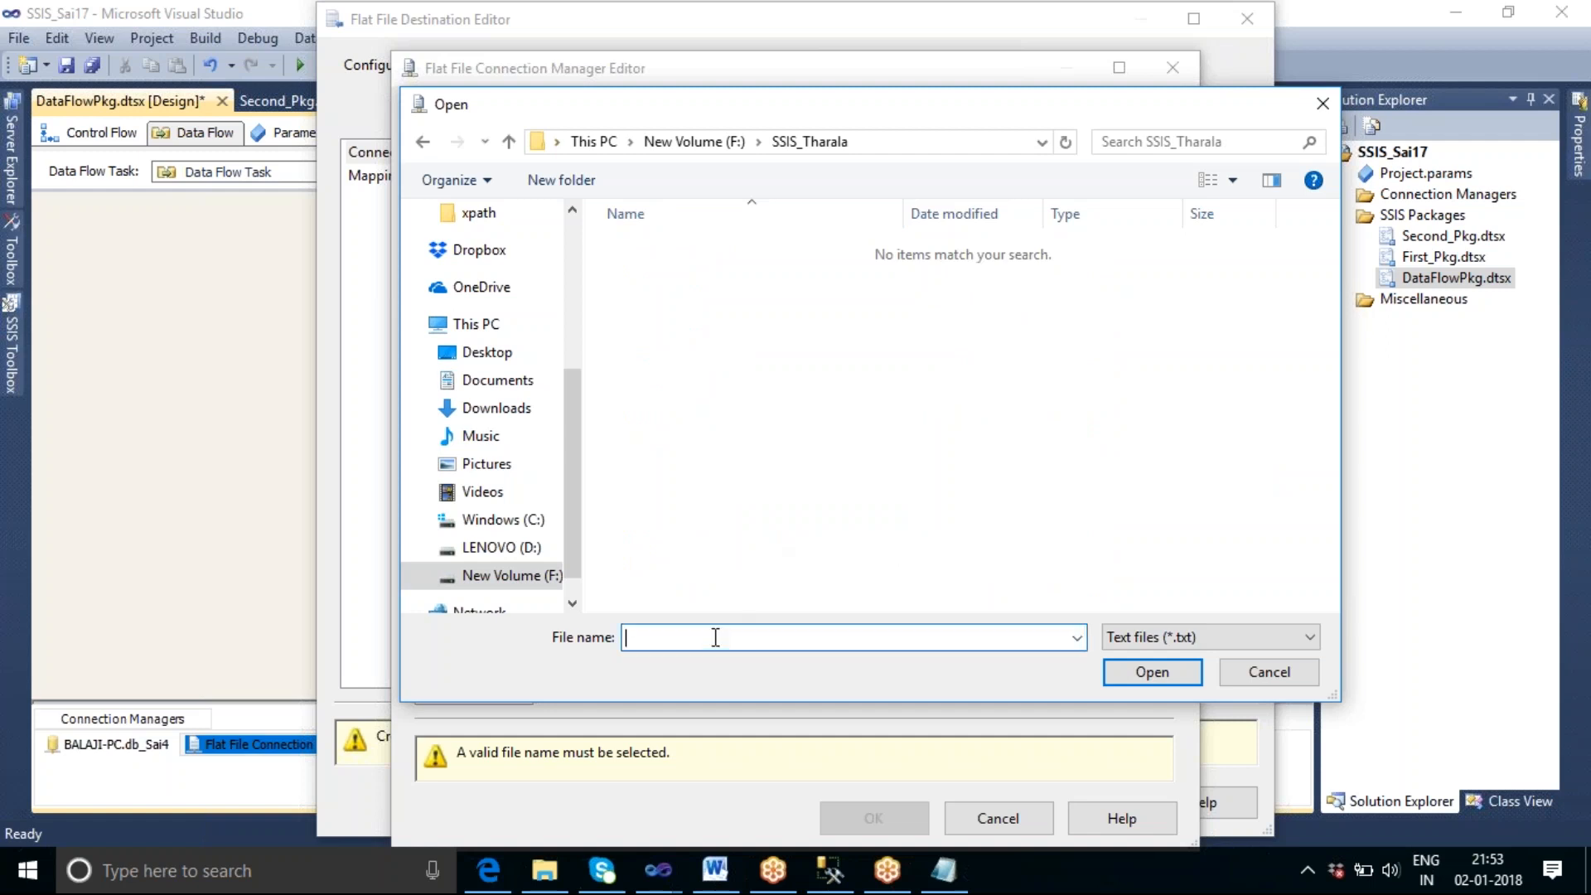
pyautogui.write('City_wise_Salary.txt')
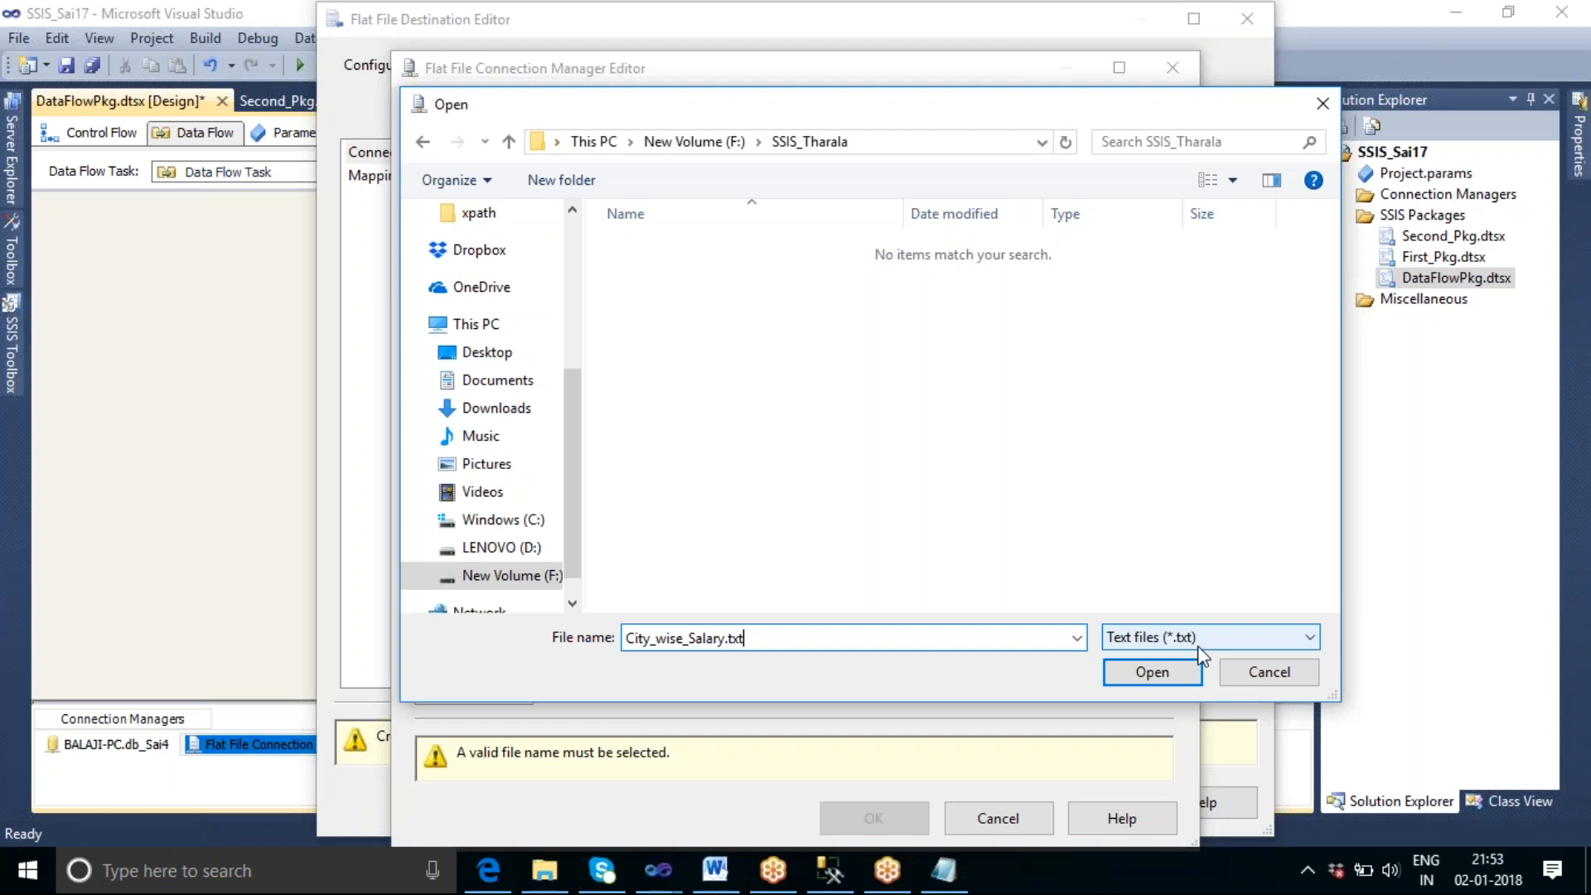
pyautogui.click(1136, 675)
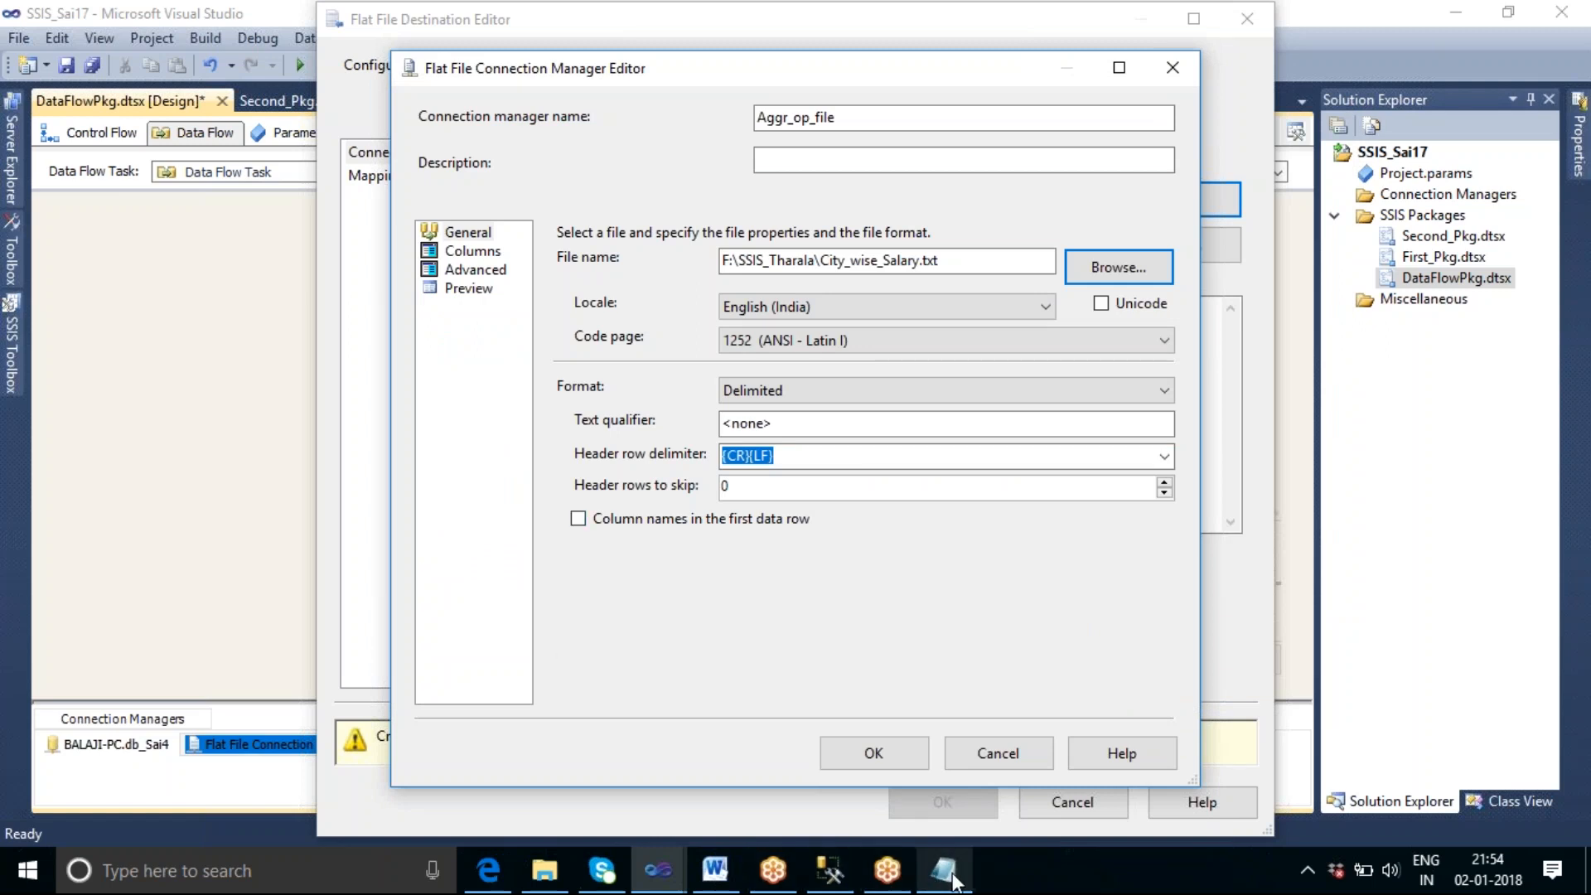
# Step: Check the header row in Merge_source1.txt and the query result columns in SQL Server Management Studio, and return to SSIS_Sai17
pyautogui.click(962, 858)
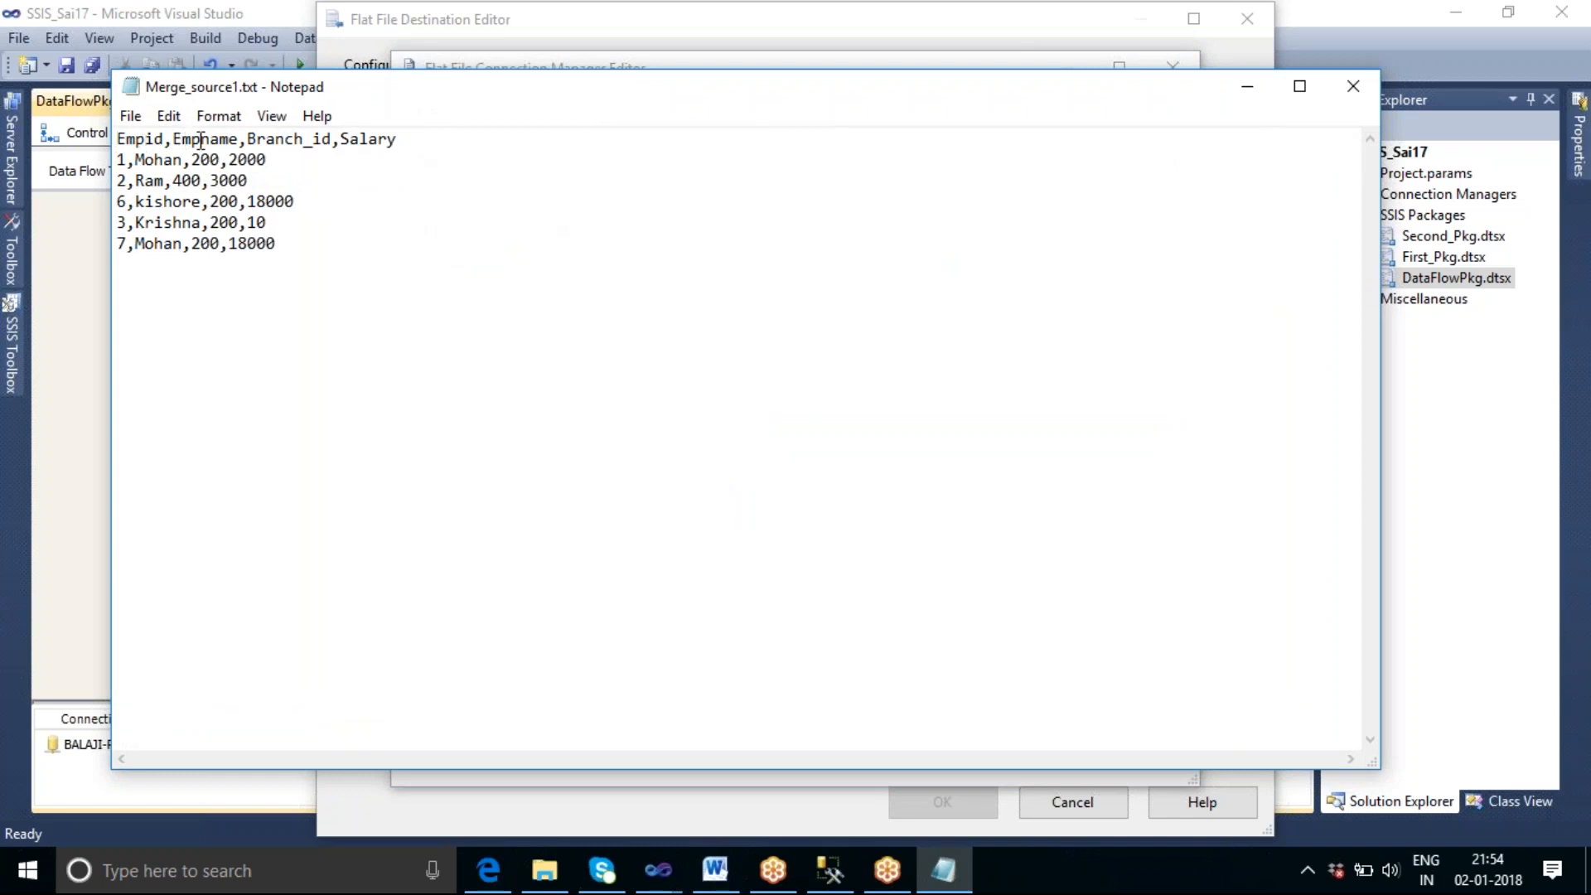
pyautogui.click(829, 870)
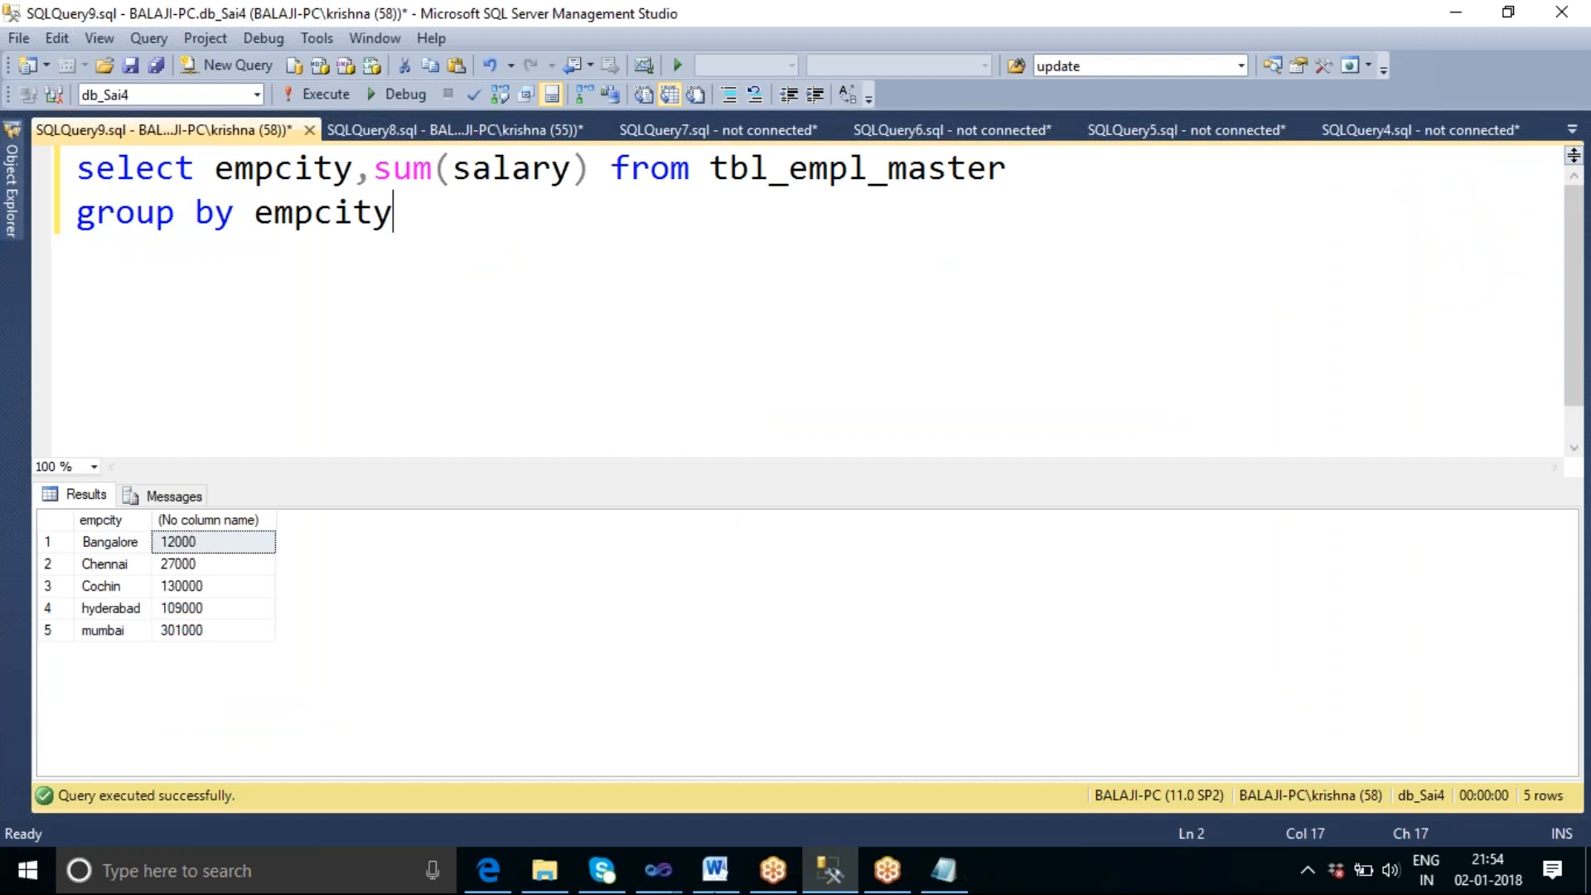
pyautogui.click(668, 883)
pyautogui.click(784, 775)
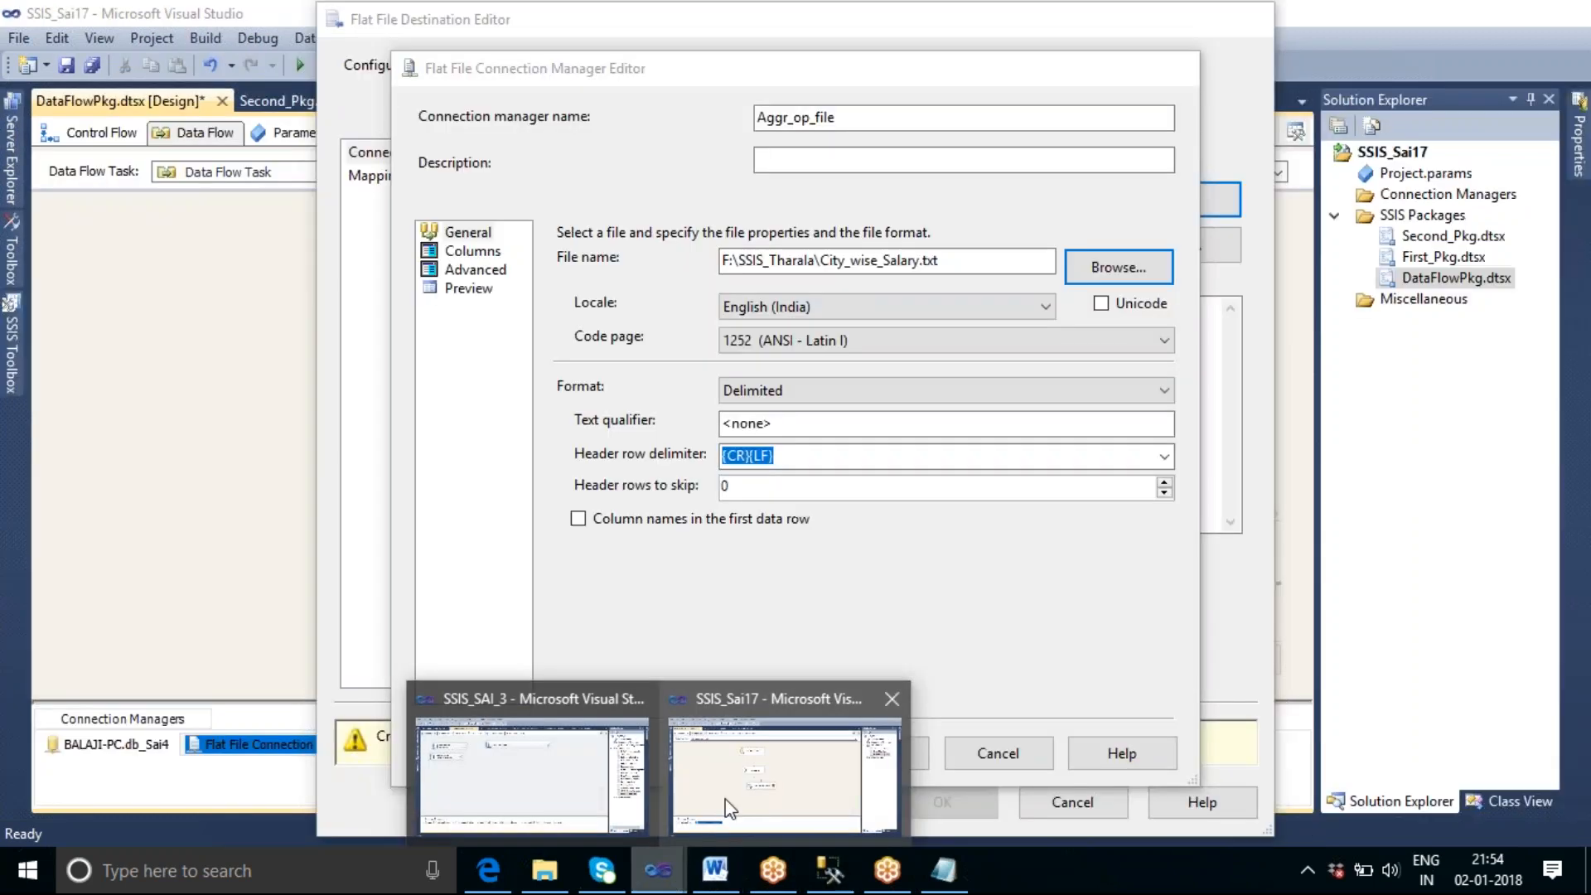
# Step: Enable column names in the first data row for Aggr_op_file, preview its columns, and accept the connection manager
pyautogui.click(579, 519)
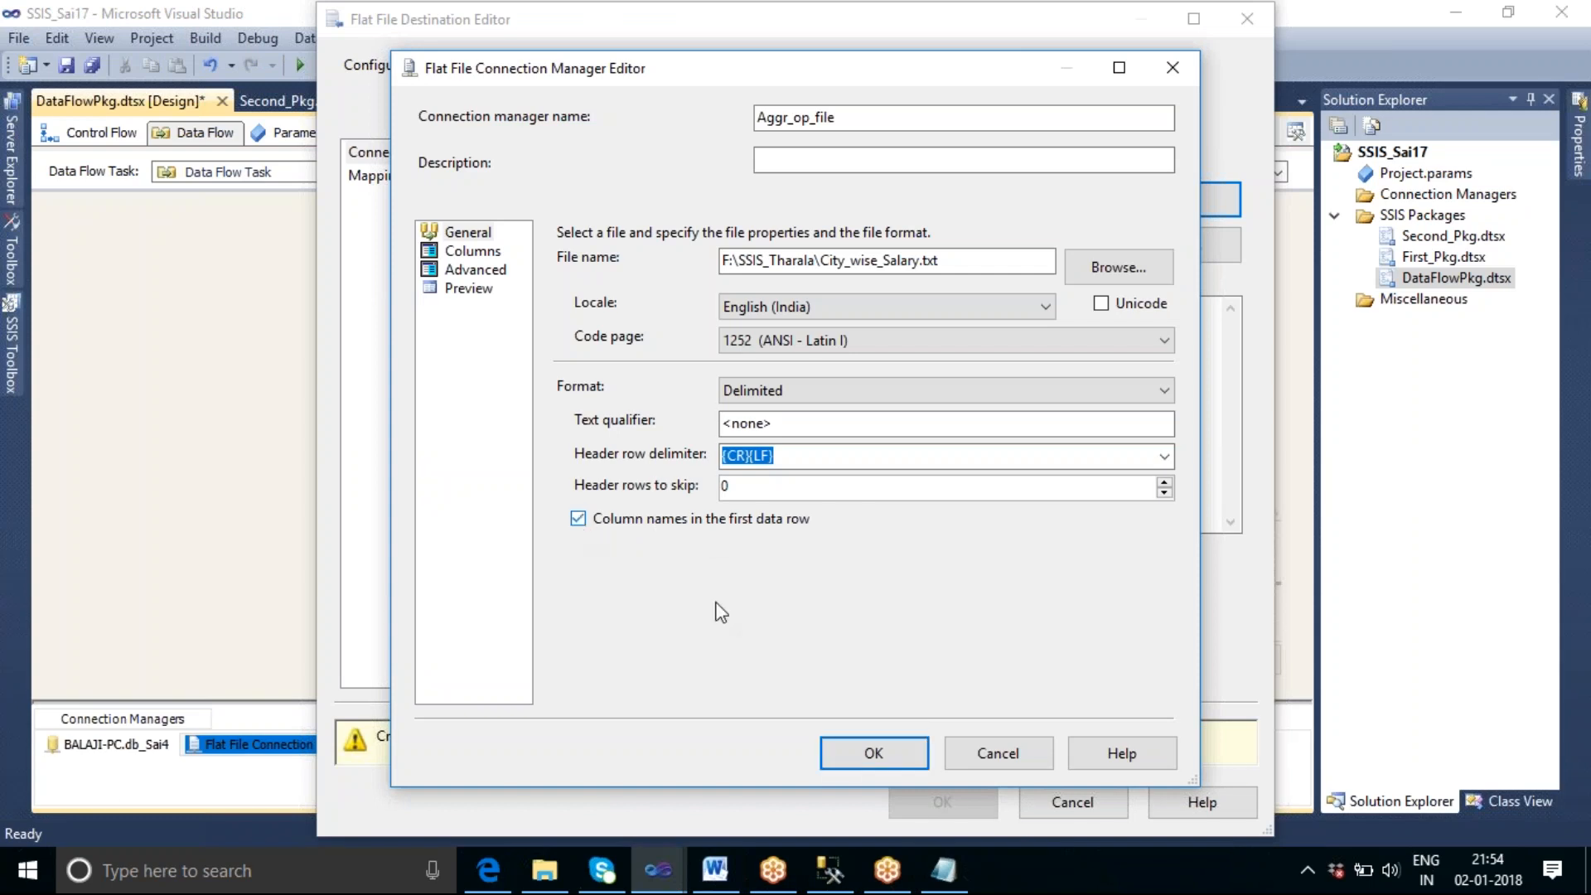
pyautogui.click(450, 290)
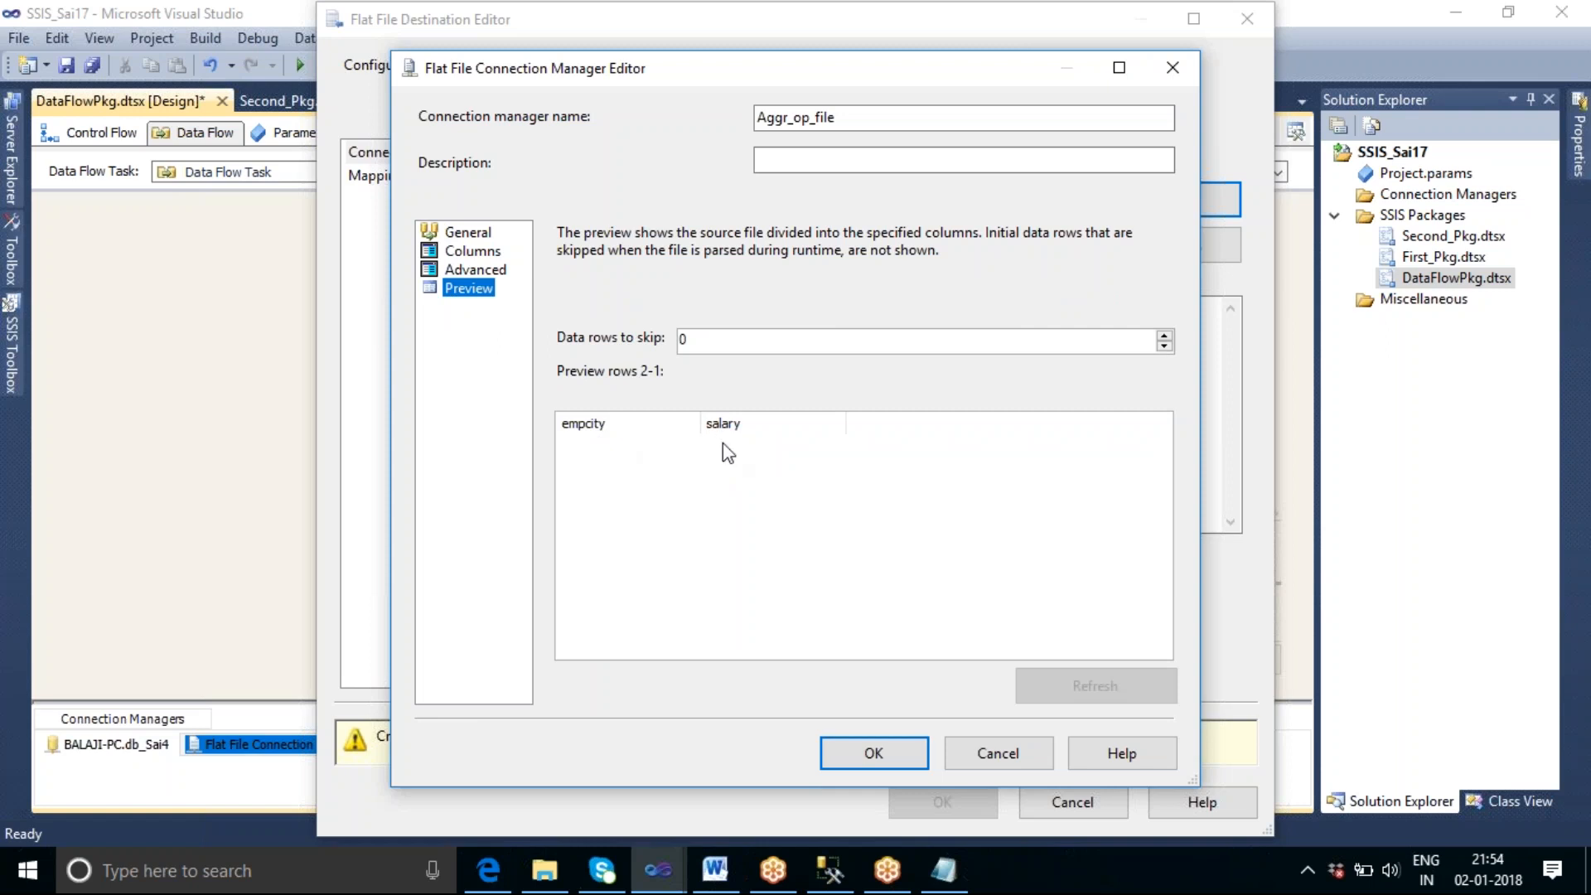
pyautogui.click(894, 751)
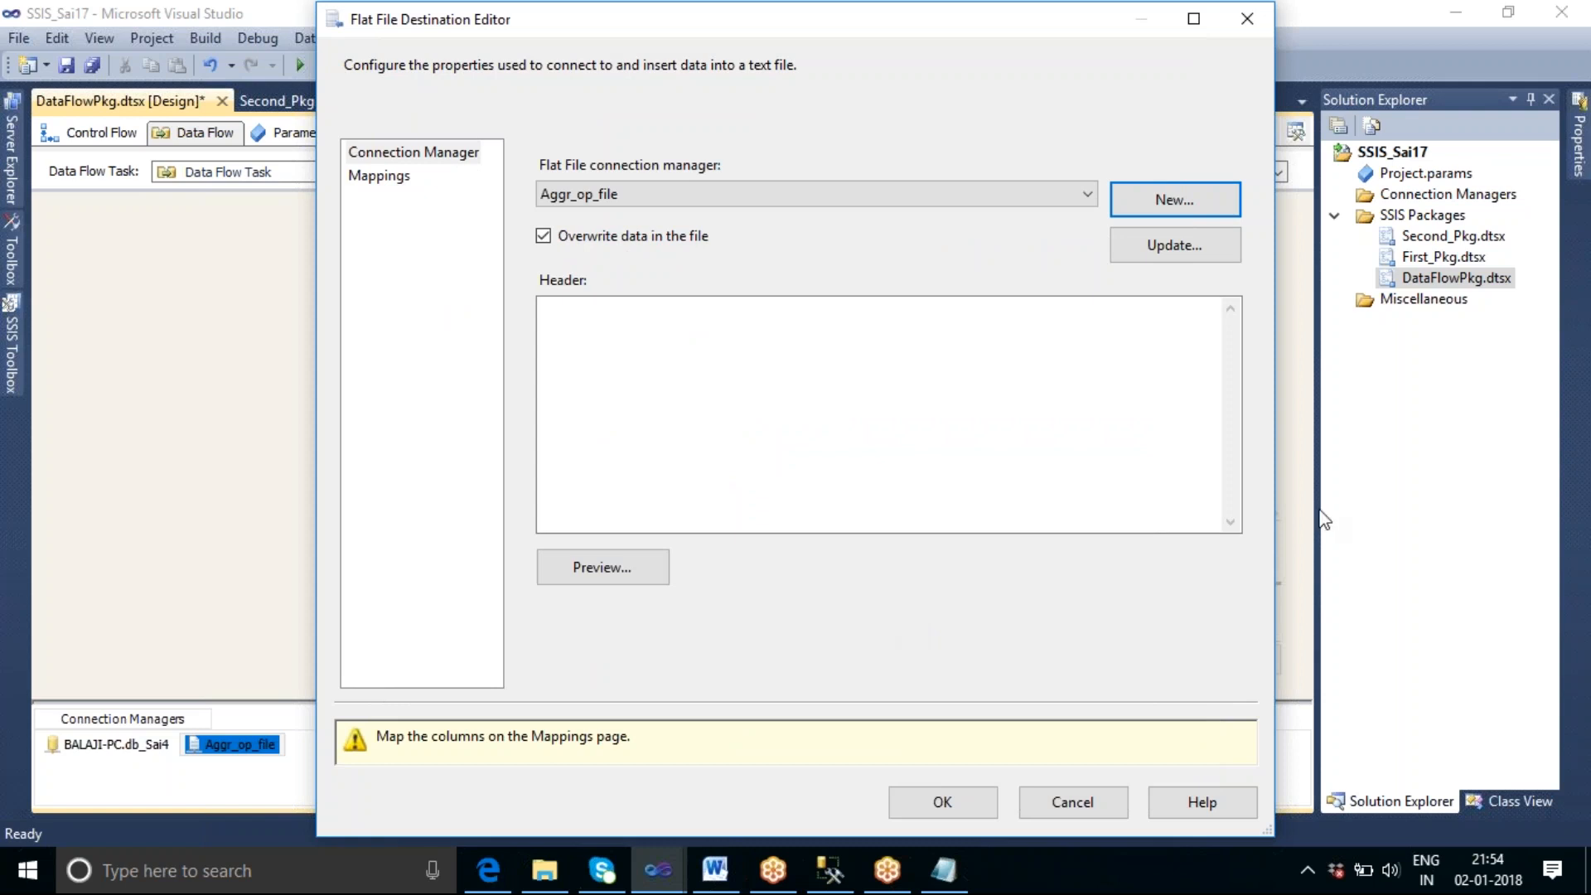
# Step: Map the empcity and salary input columns to the matching destination columns and accept the Flat File Destination
pyautogui.click(372, 178)
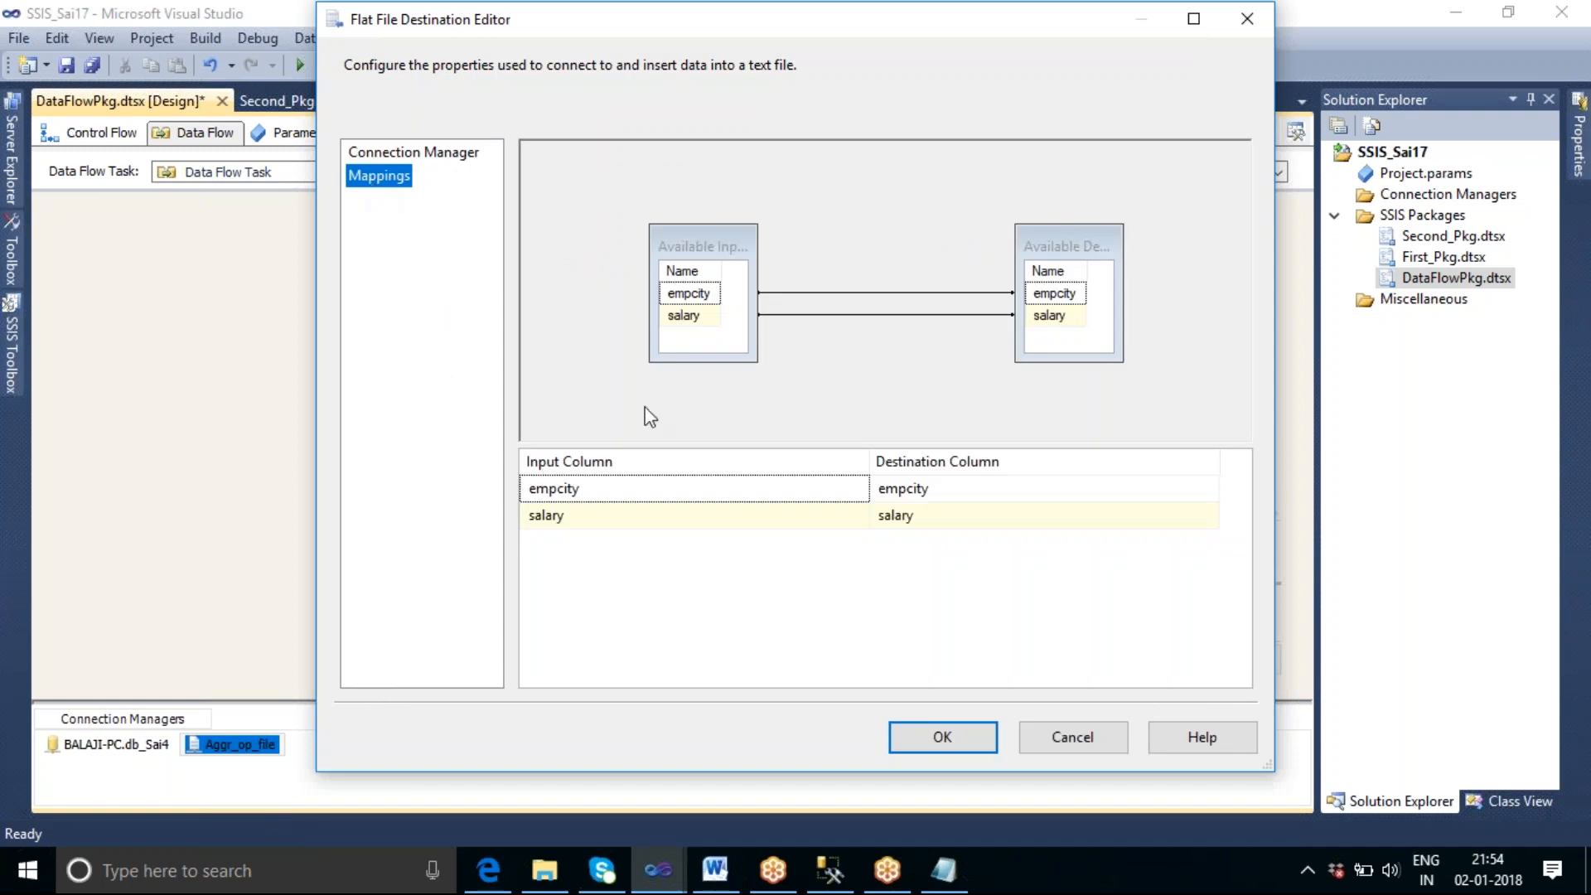
pyautogui.moveTo(697, 320)
pyautogui.moveTo(1086, 303)
pyautogui.click(953, 737)
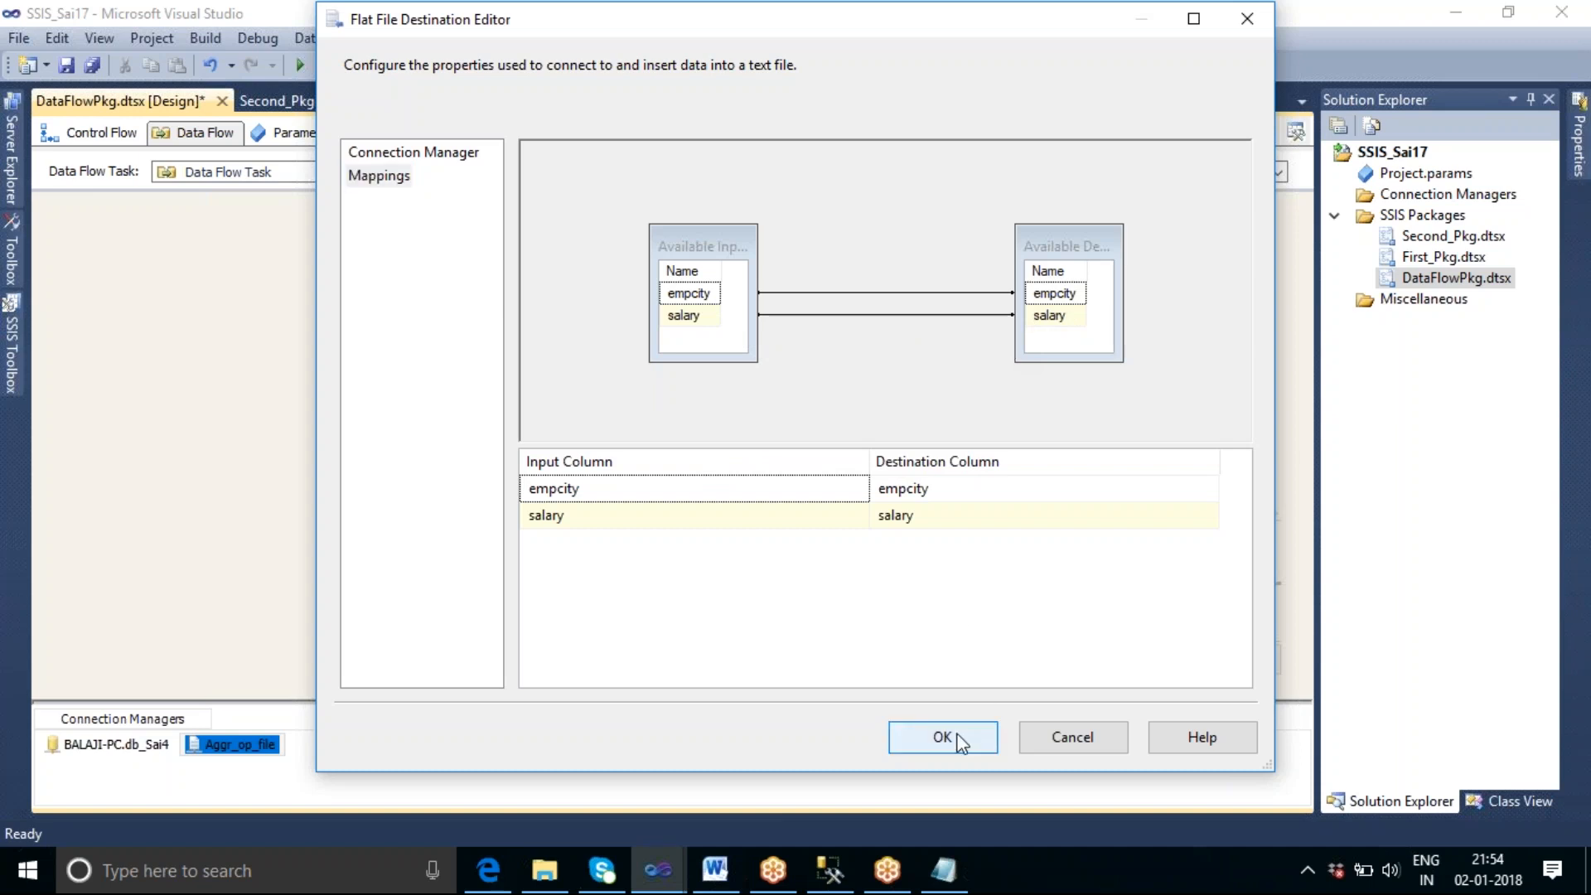
pyautogui.click(888, 530)
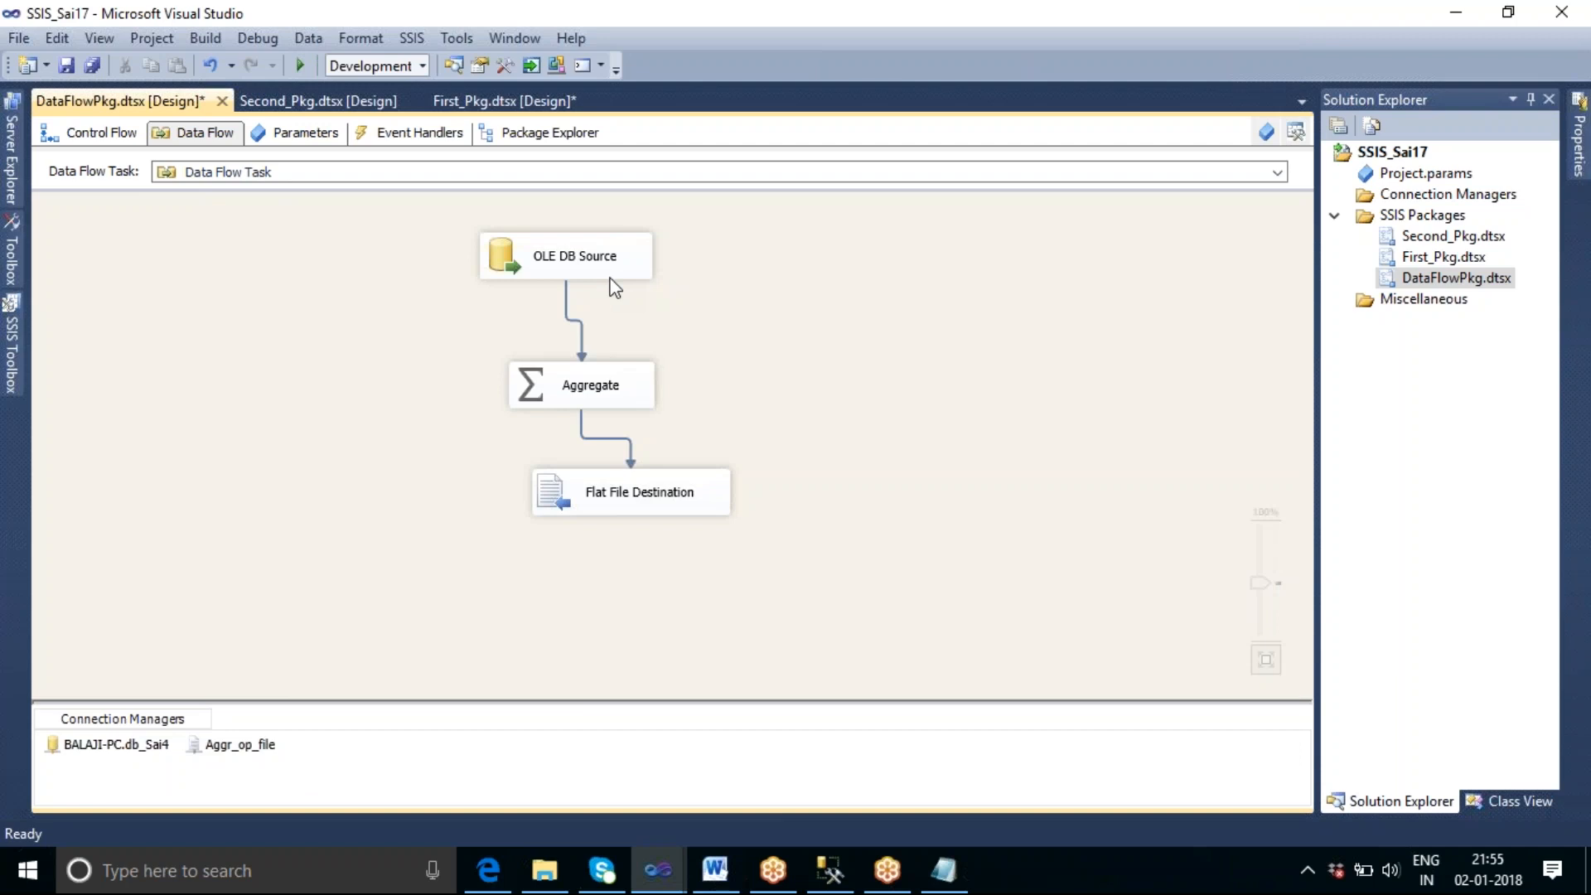
# Step: Review the OLE DB Source's connection and table, and preview the rows of tbl_empl_master
pyautogui.doubleClick(636, 265)
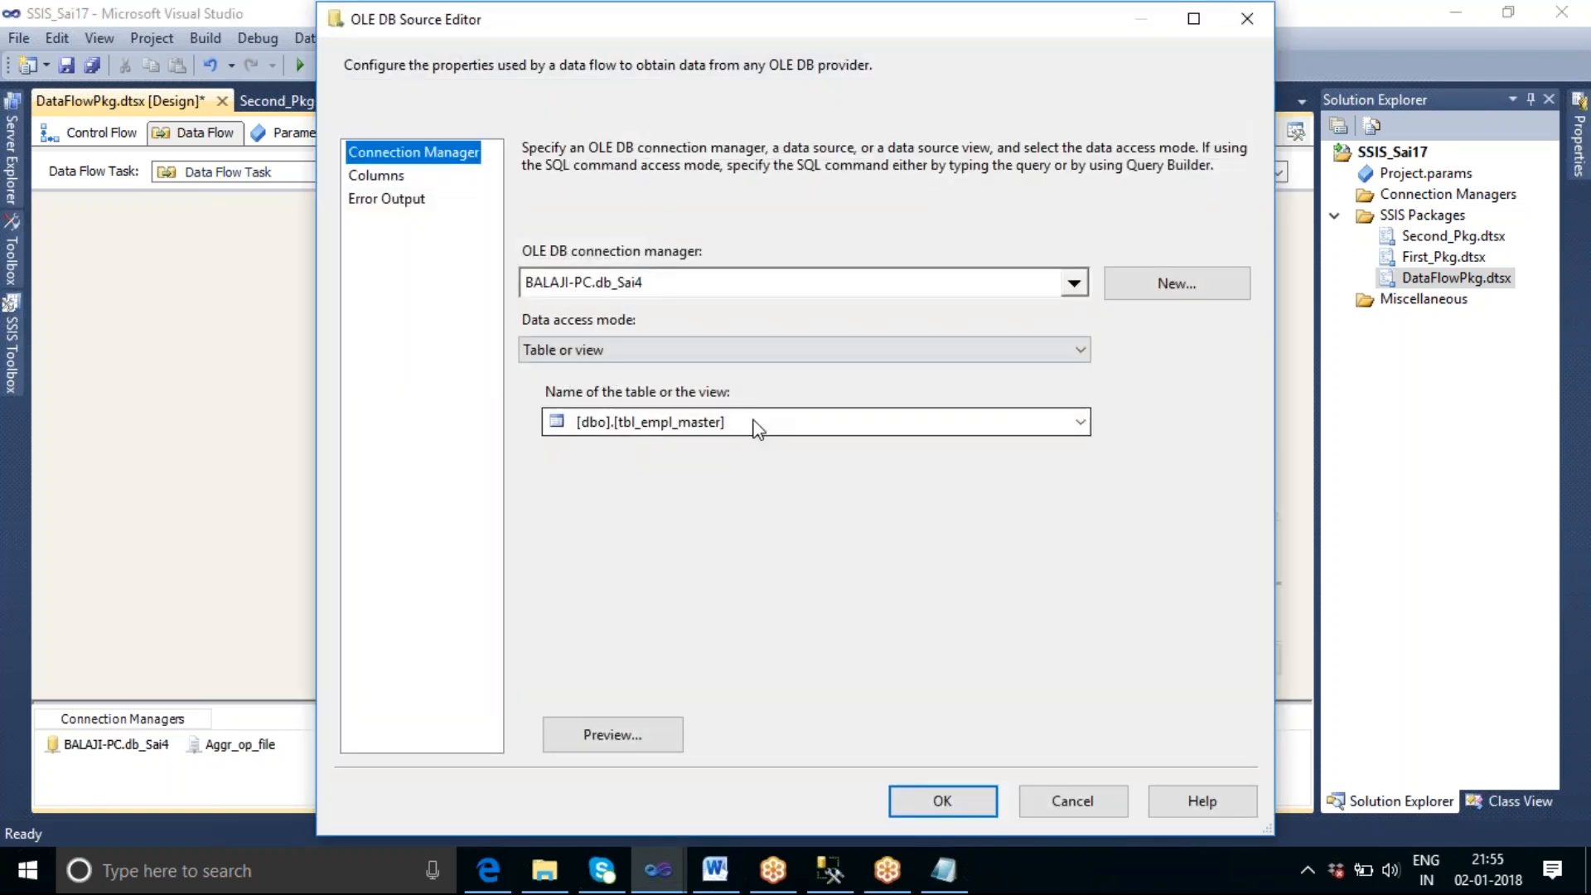
pyautogui.click(633, 735)
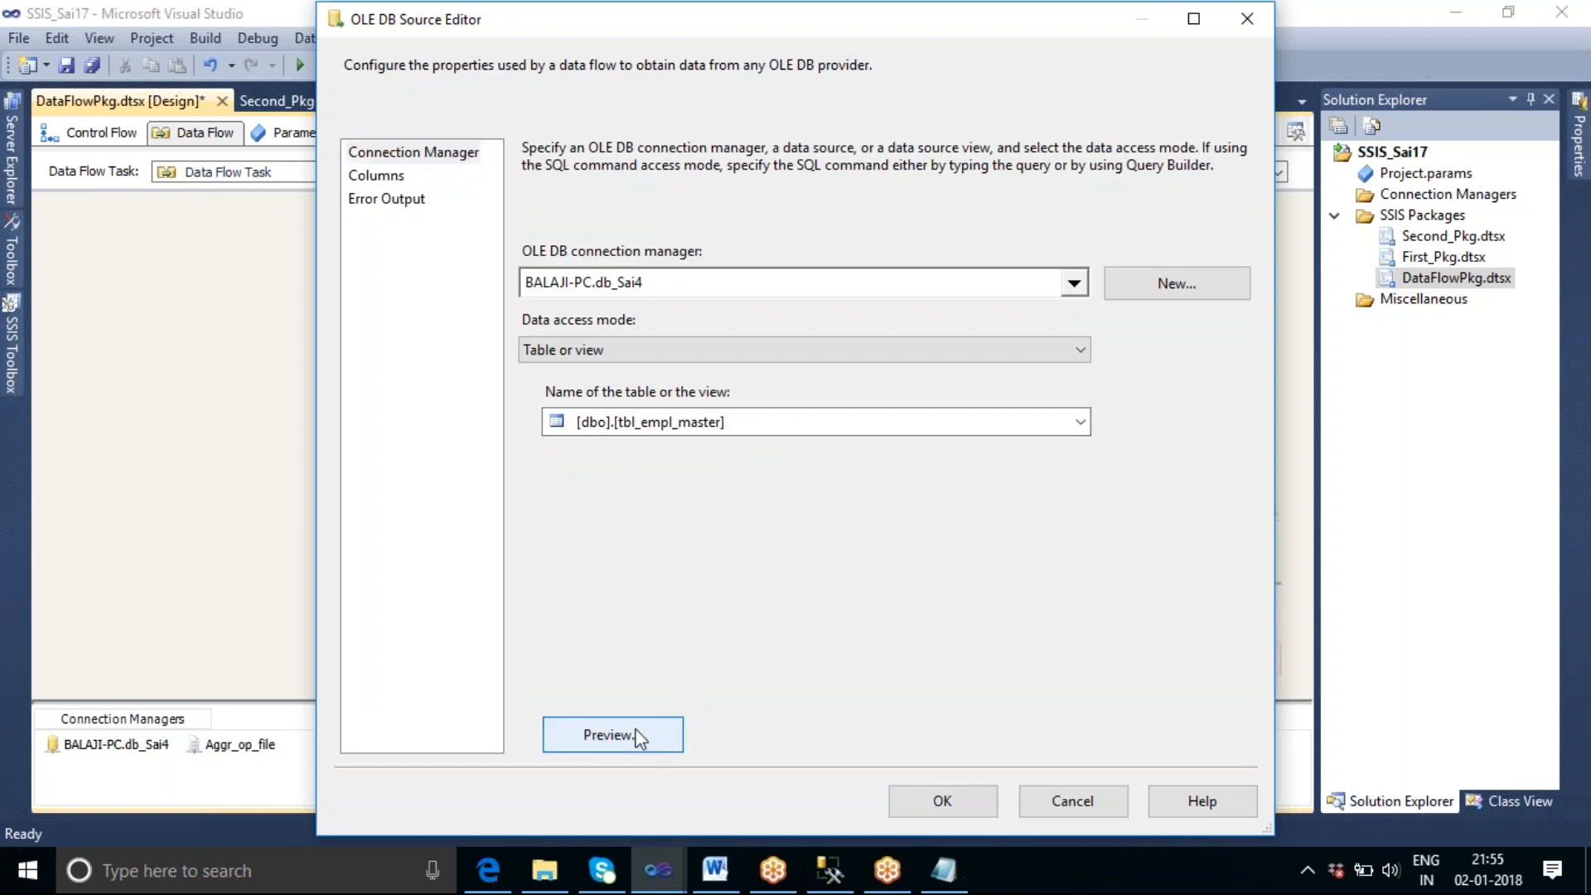
pyautogui.click(953, 655)
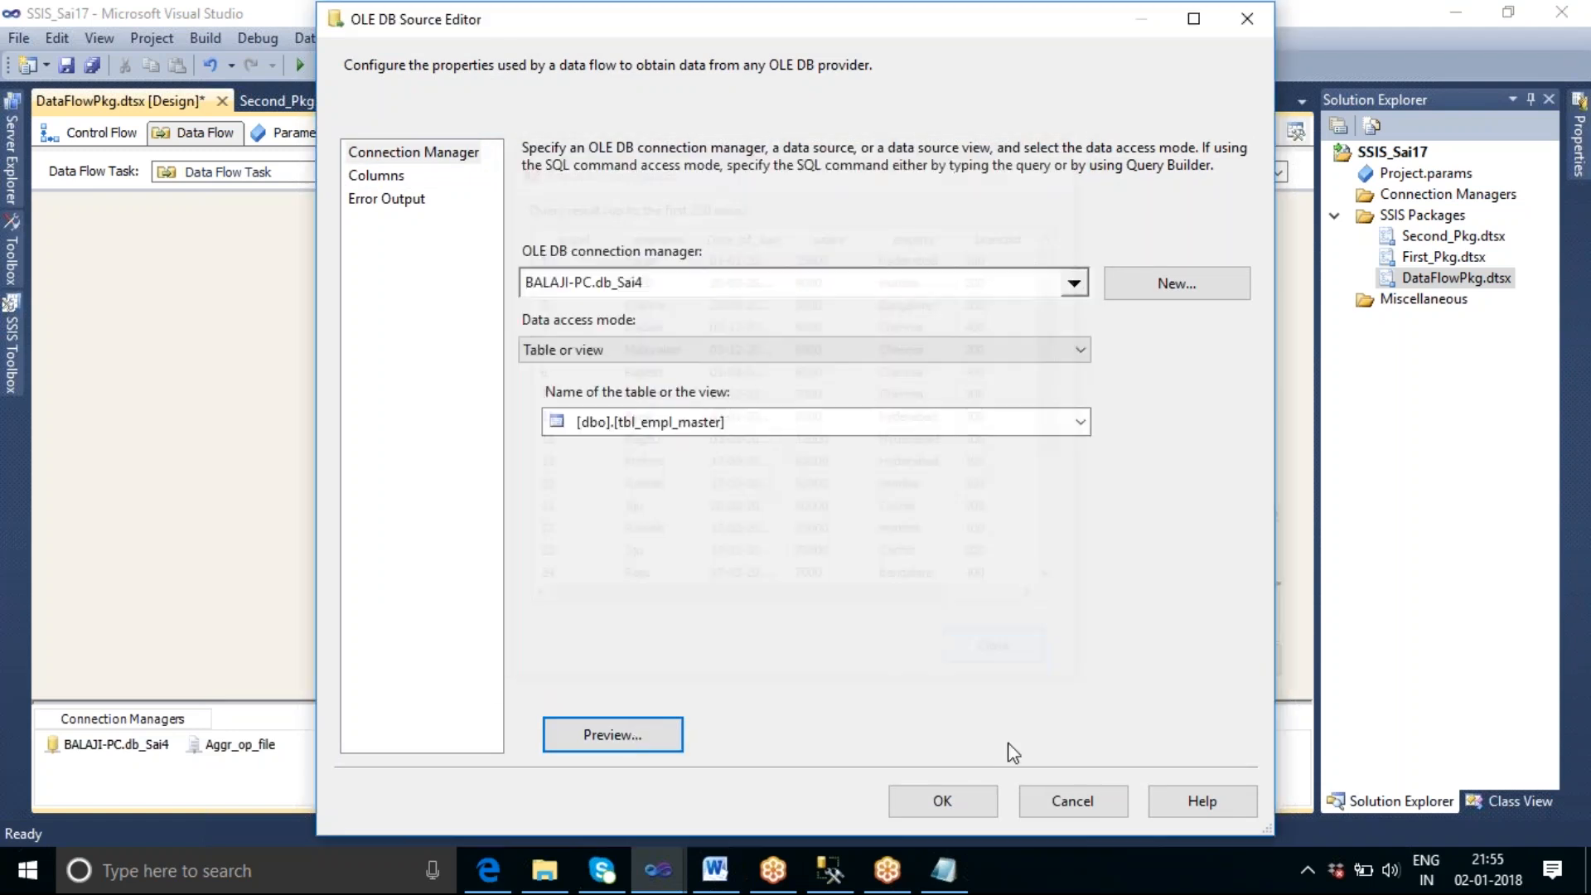
pyautogui.click(953, 801)
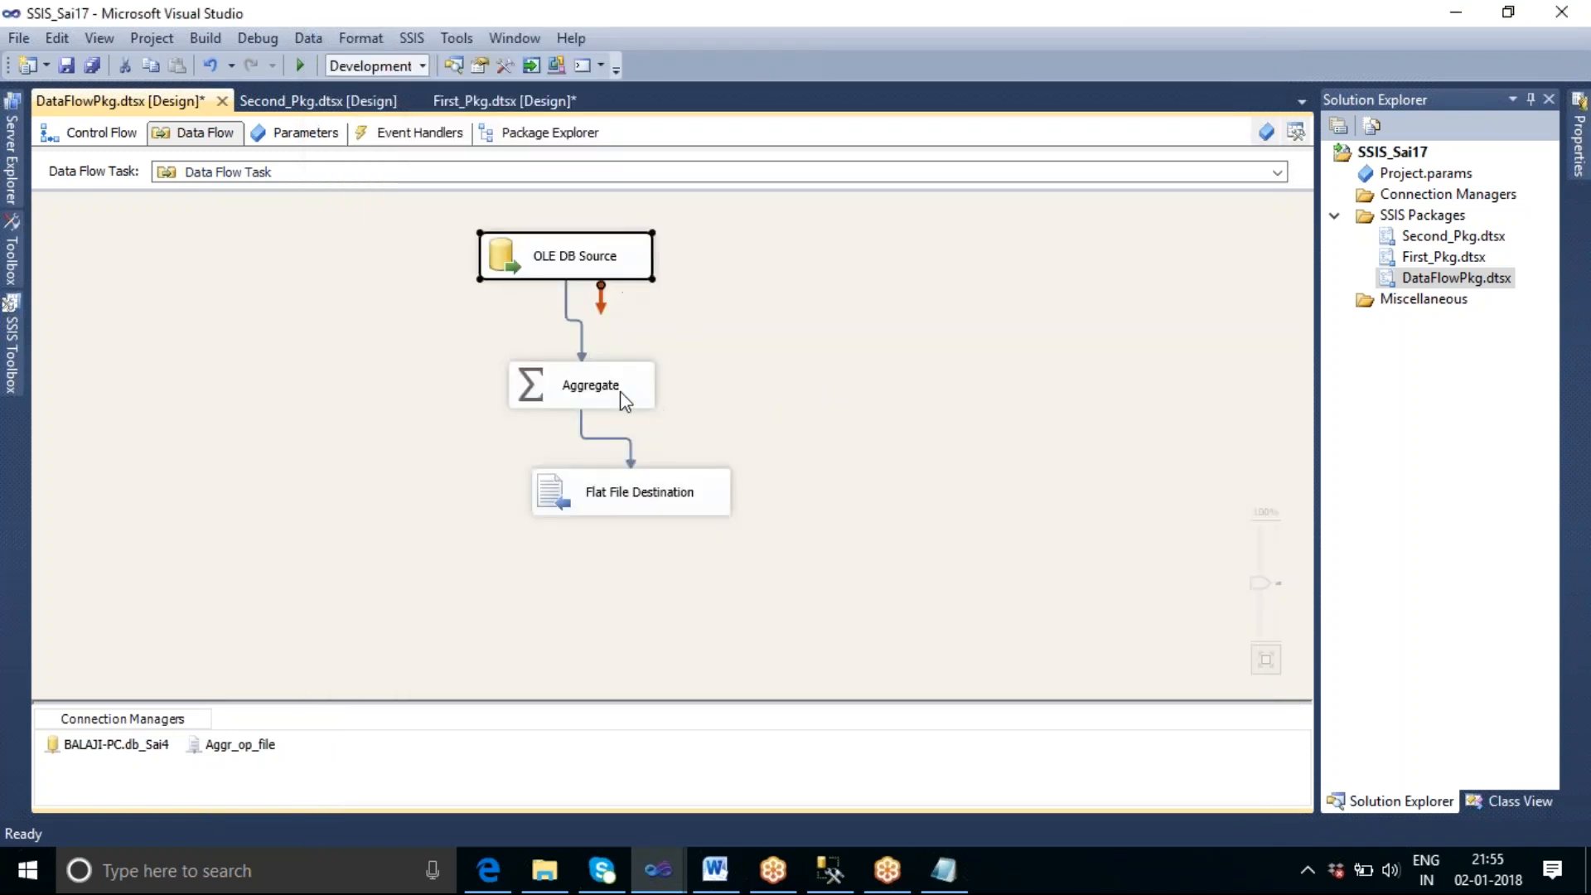
# Step: Review the Aggregate transformation's operations for the empcity and salary columns
pyautogui.click(623, 399)
pyautogui.doubleClick(623, 400)
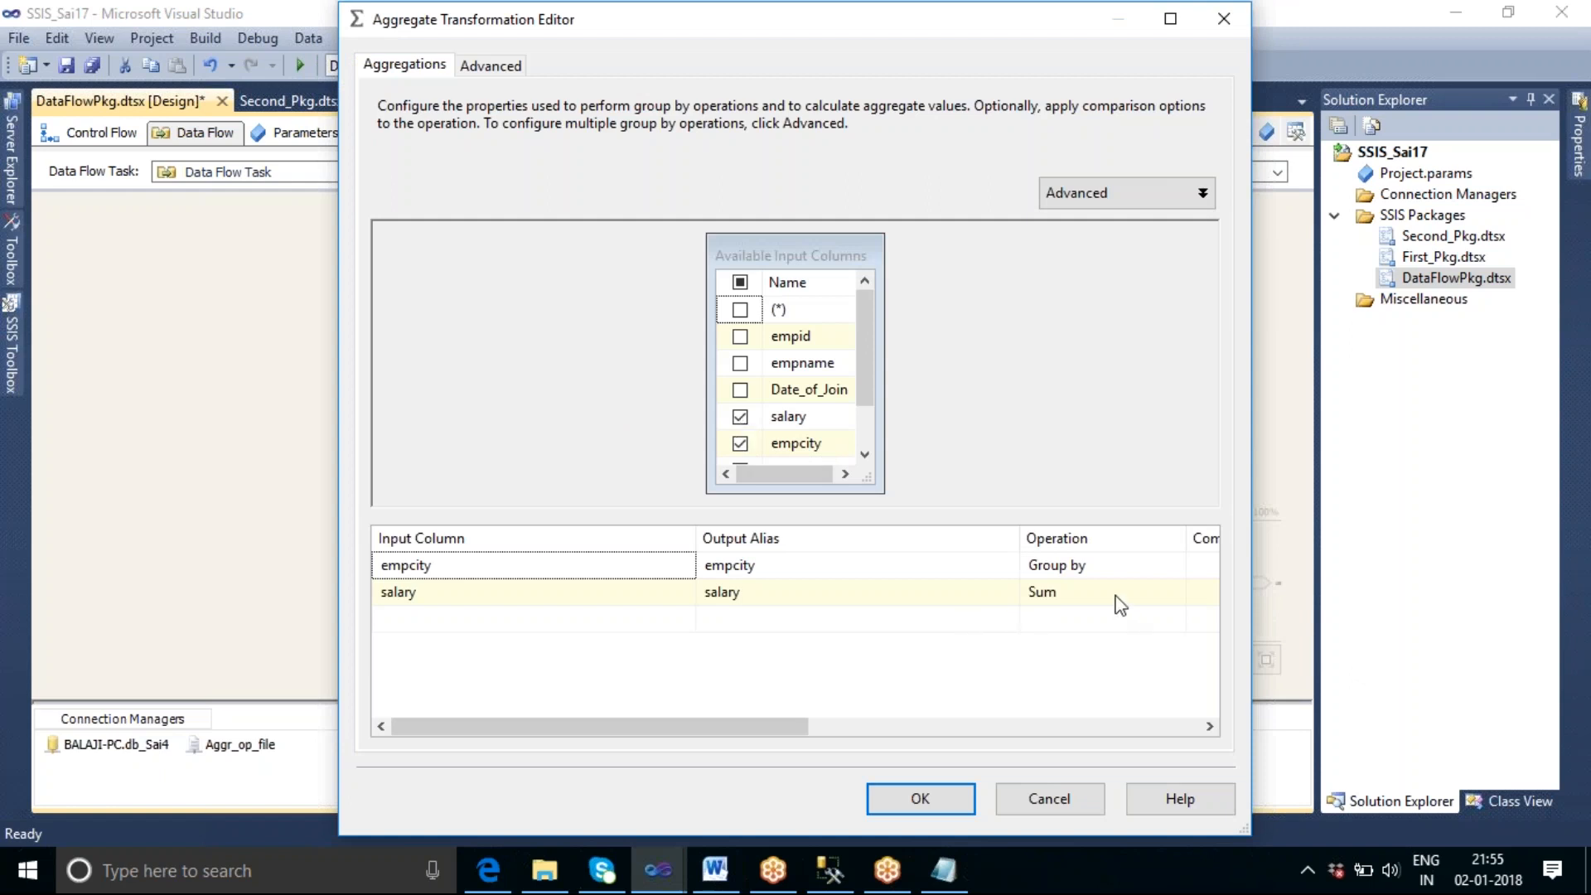
pyautogui.click(919, 798)
# Step: Align the Flat File Destination beneath Aggregate and check which connection manager it uses
pyautogui.moveTo(703, 486); pyautogui.dragTo(648, 509)
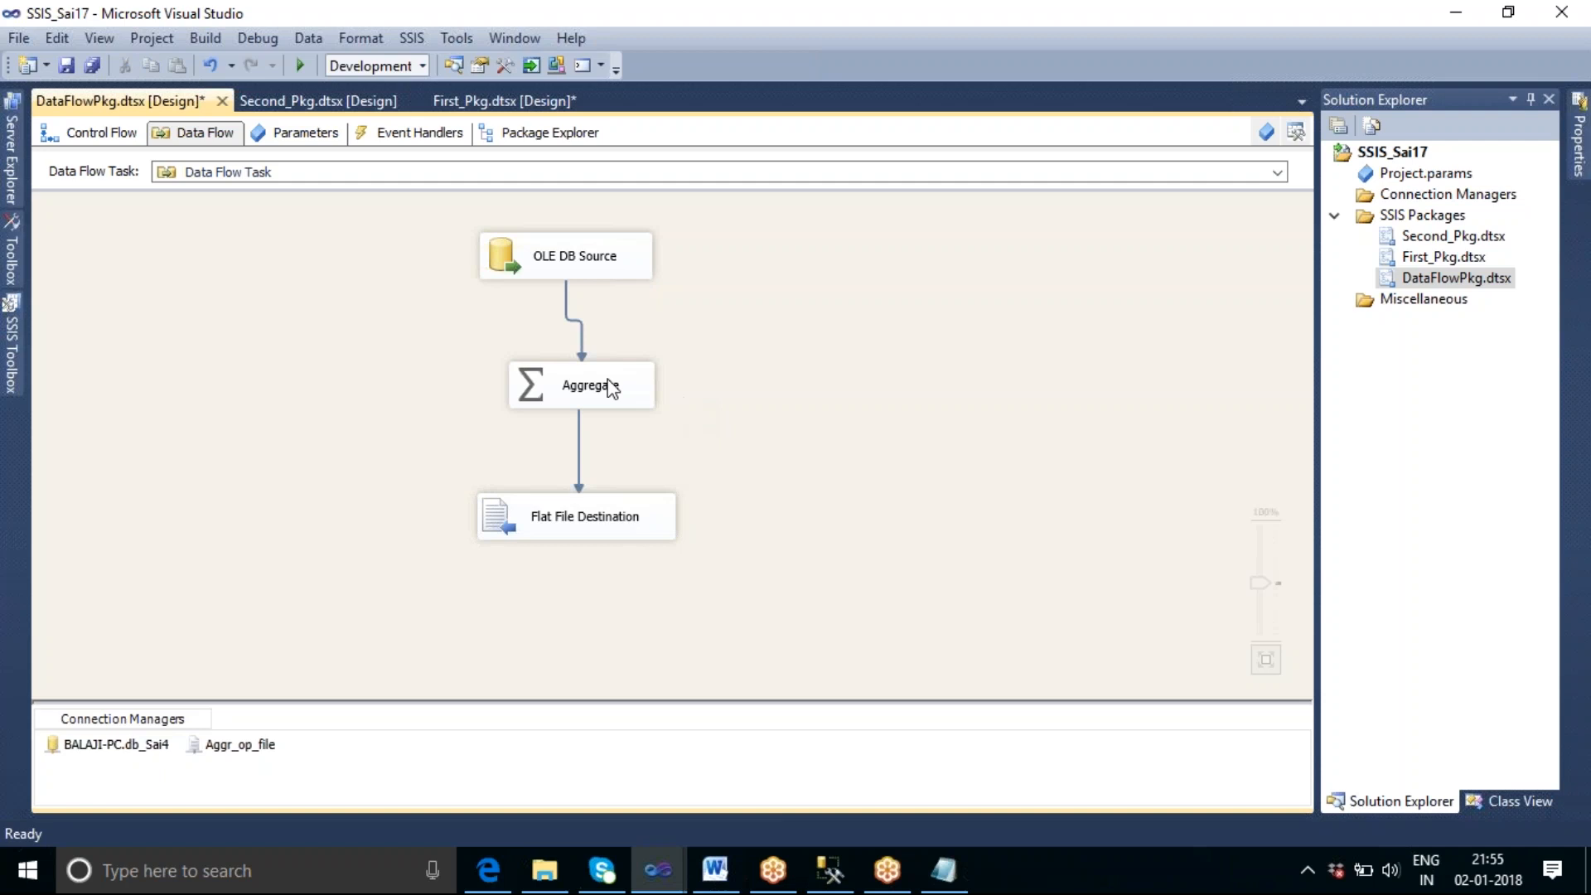
pyautogui.doubleClick(604, 524)
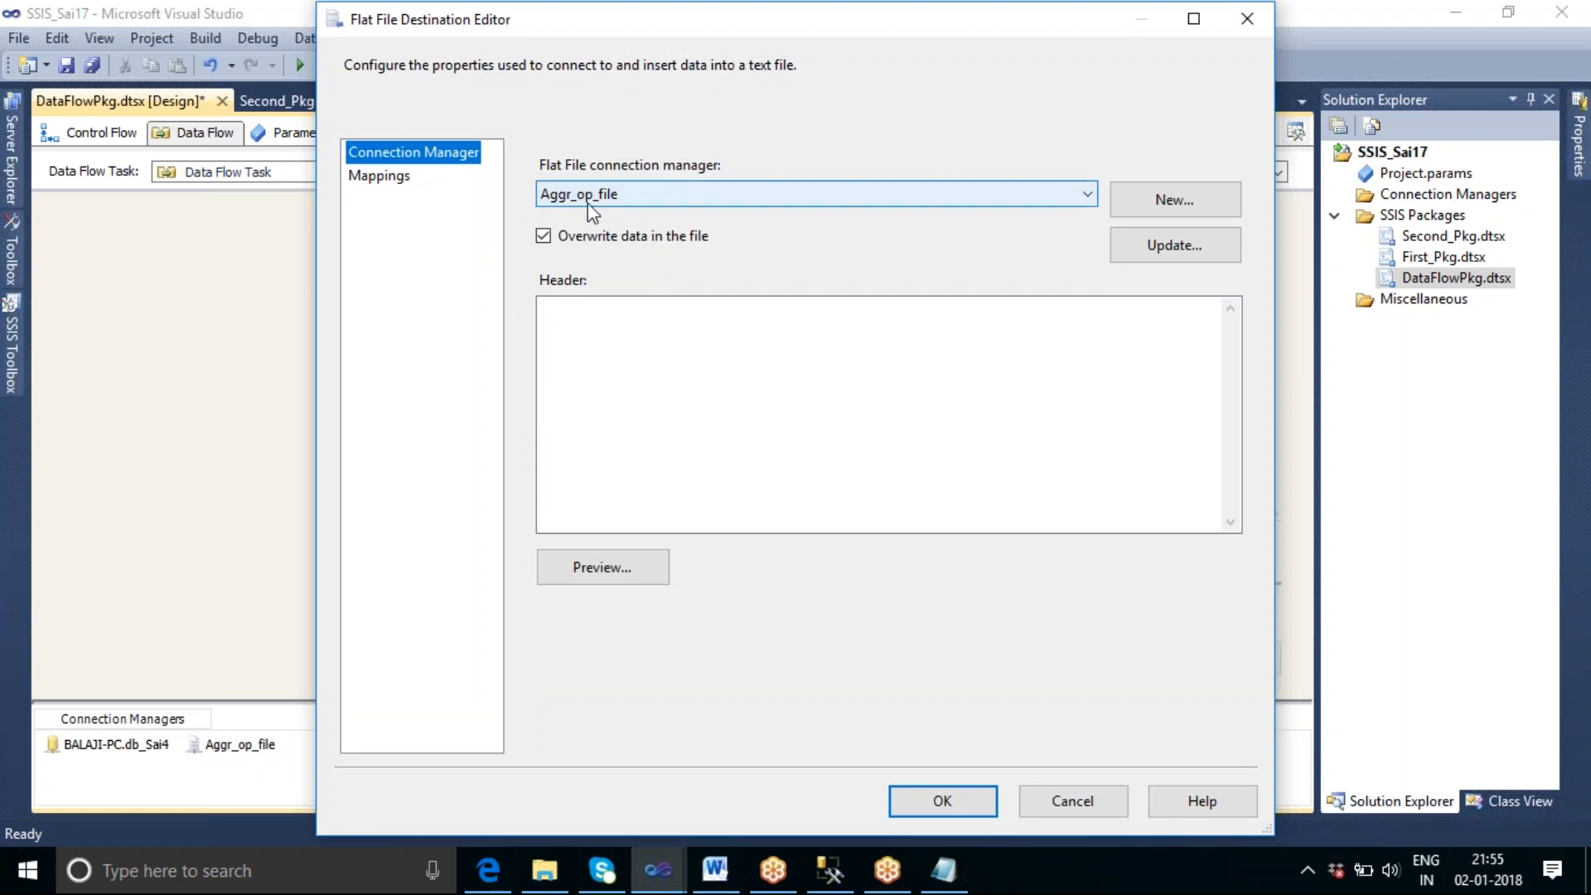
pyautogui.click(947, 801)
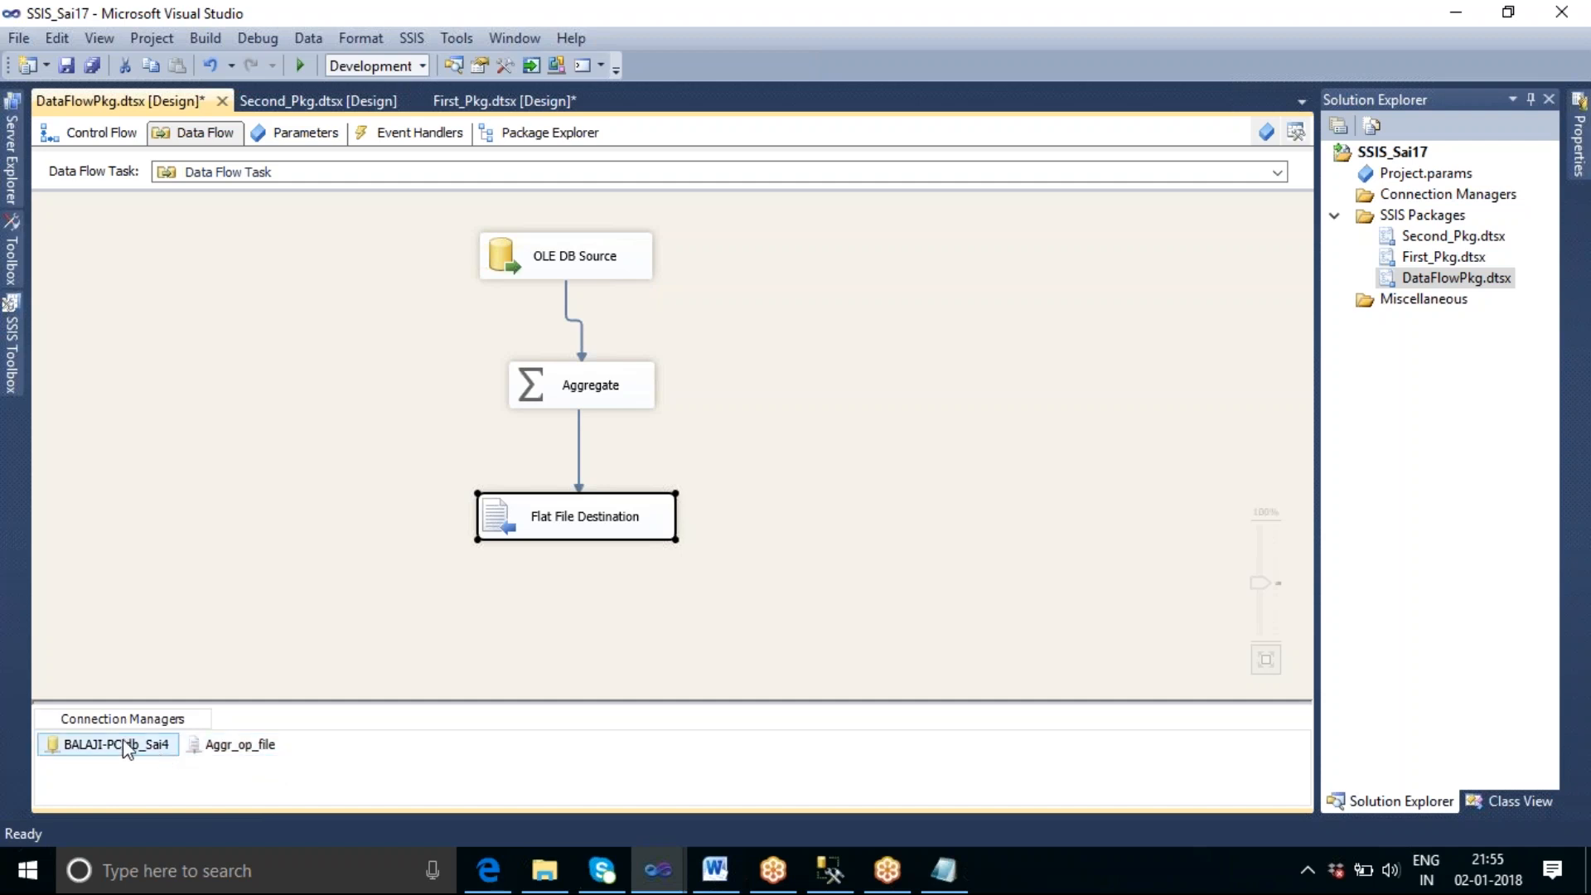
# Step: Review the file name, format and header settings of the Aggr_op_file connection manager
pyautogui.click(248, 746)
pyautogui.doubleClick(249, 746)
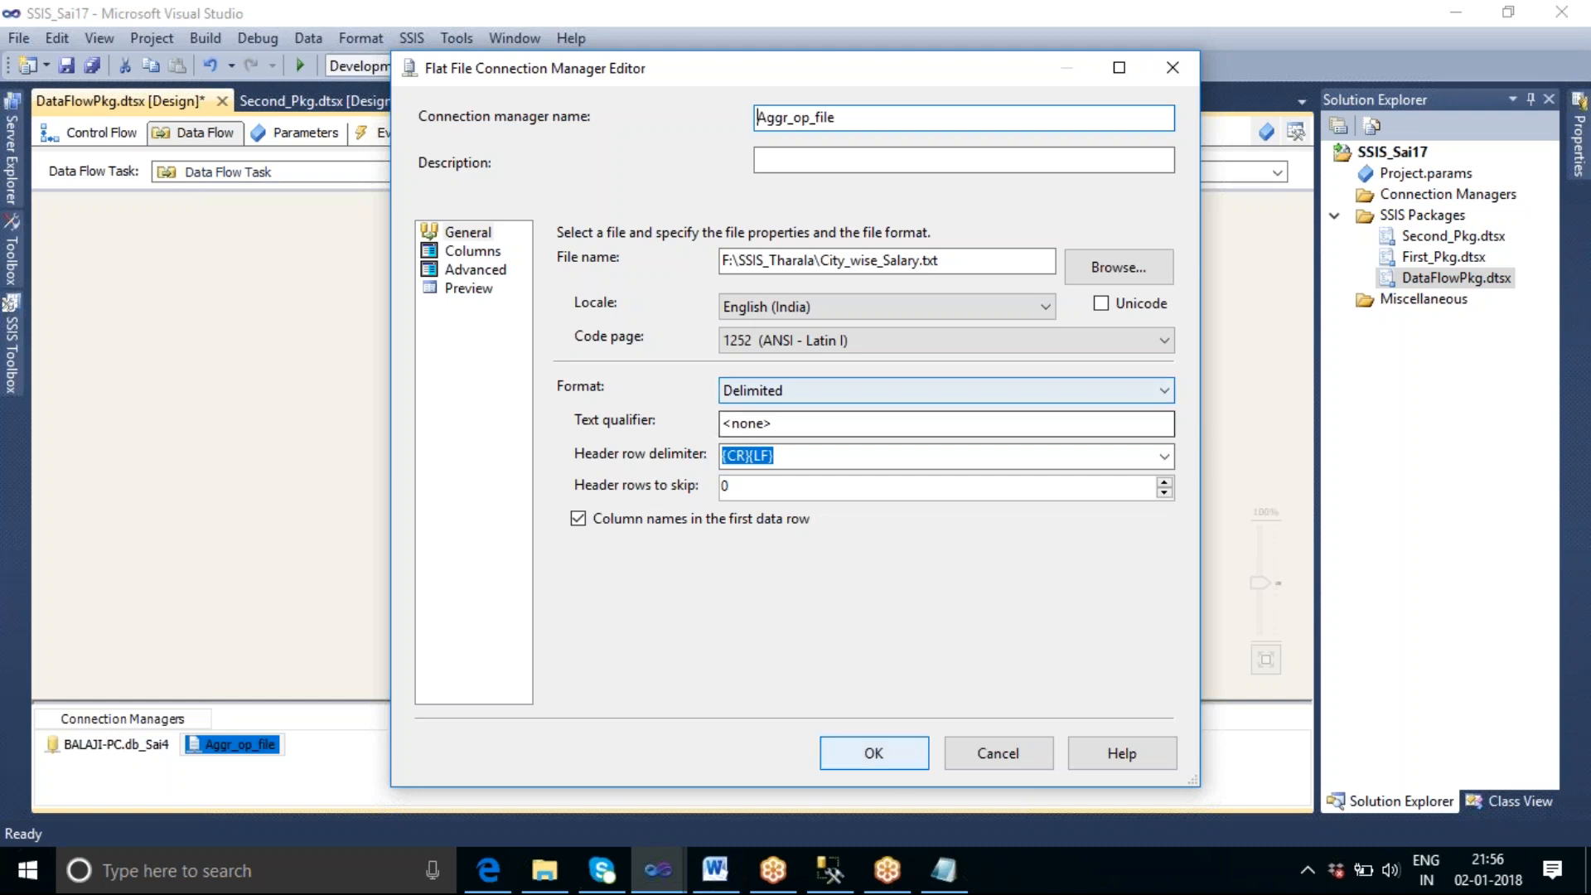
pyautogui.click(869, 764)
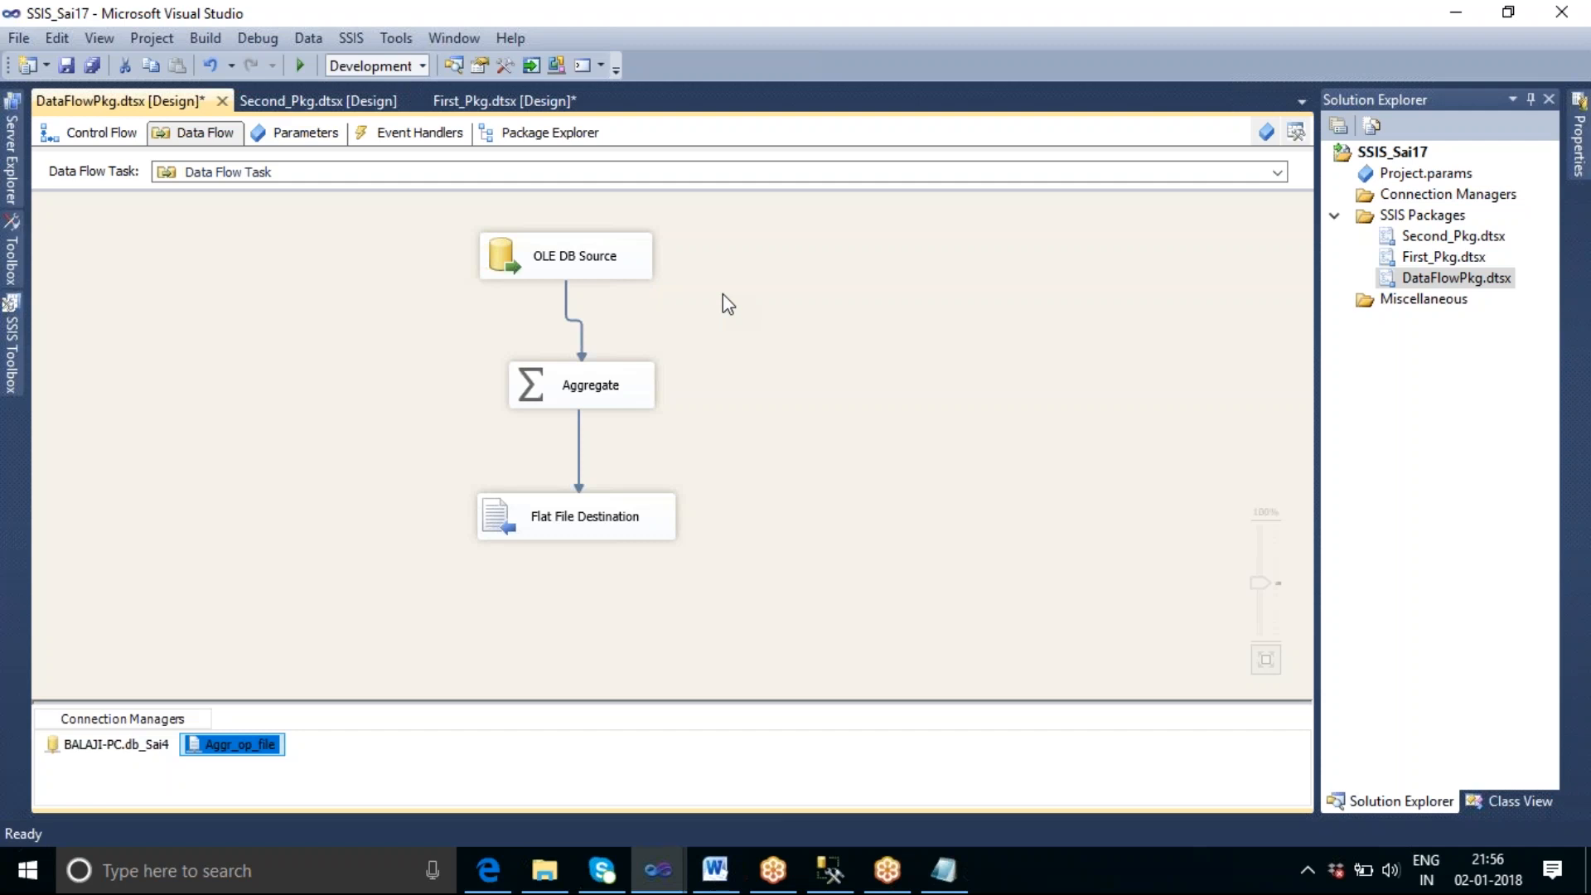
# Step: Compare the header row delimiter setting of Aggr_op_file with the header line in Merge_source1.txt, and accept the connection manager
pyautogui.doubleClick(231, 745)
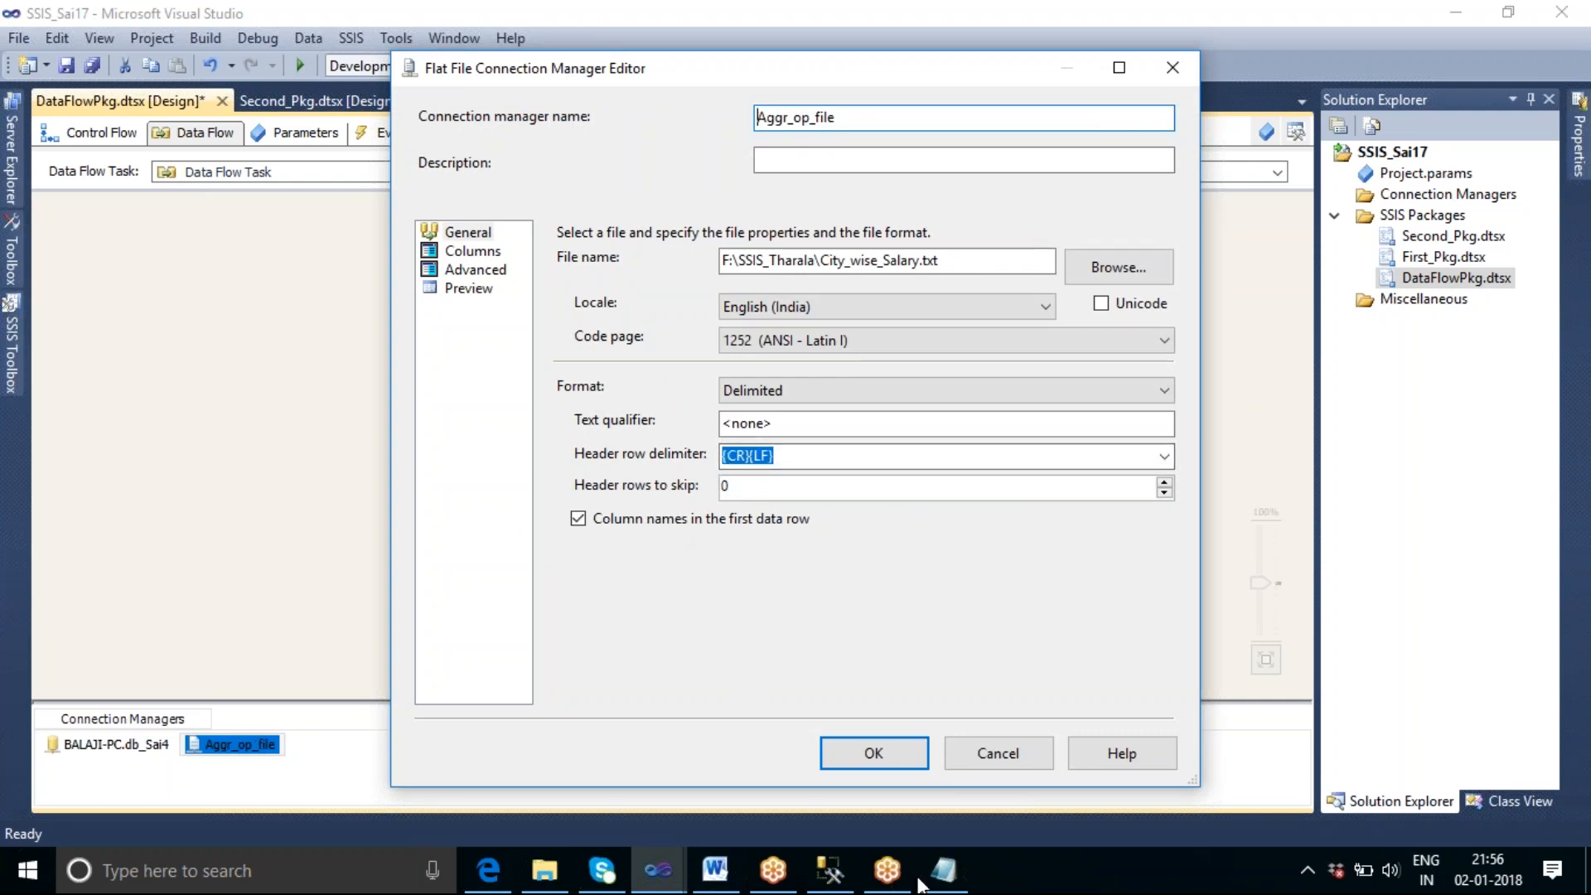
pyautogui.click(943, 869)
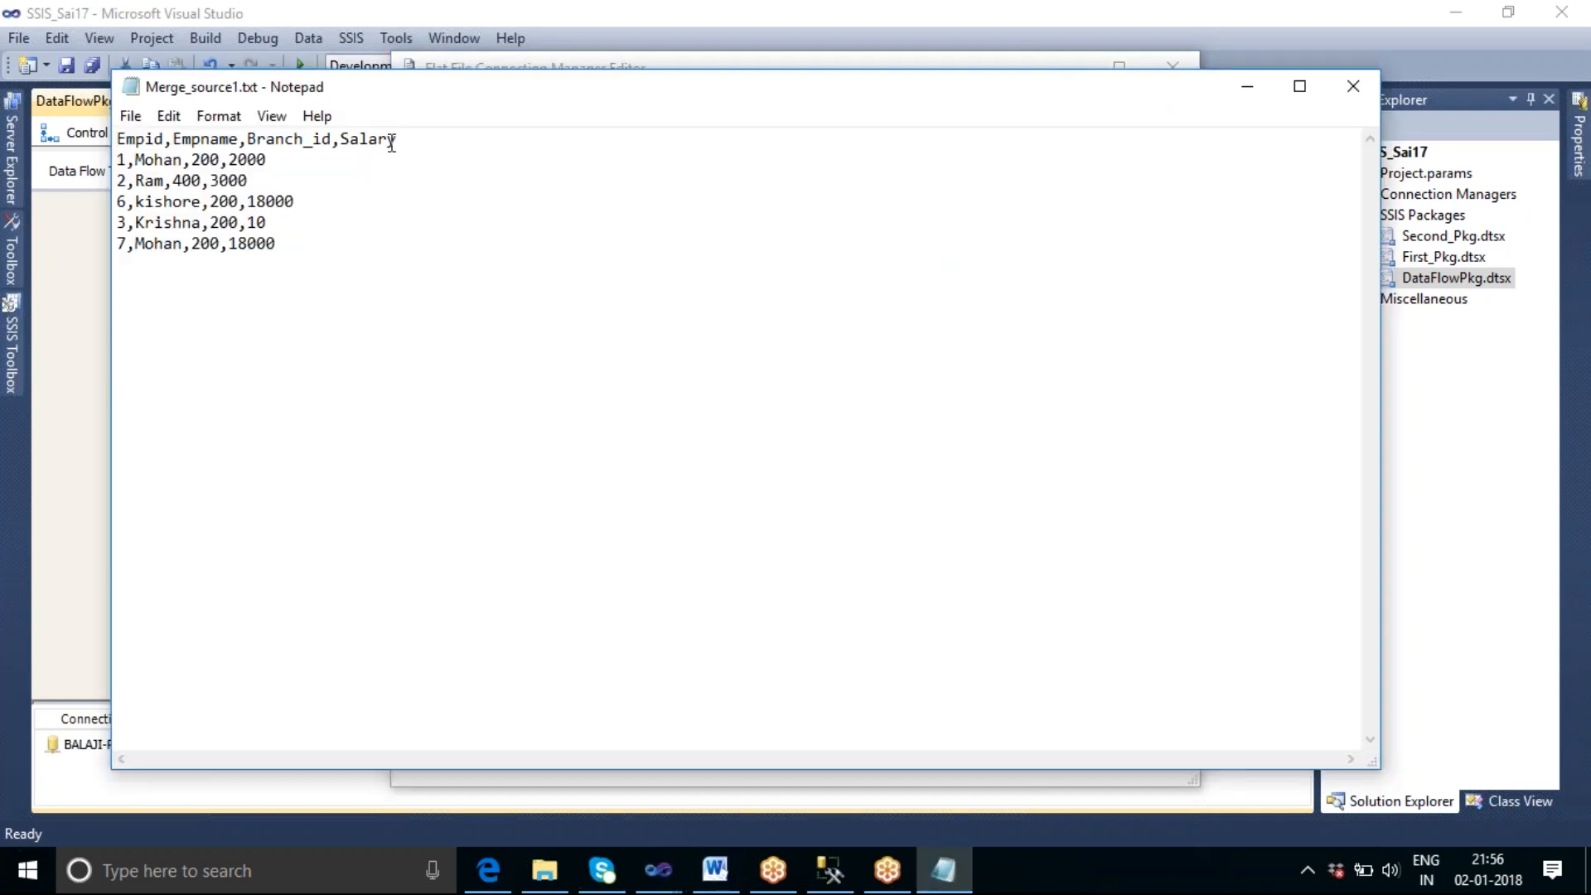
pyautogui.moveTo(397, 138); pyautogui.dragTo(115, 138)
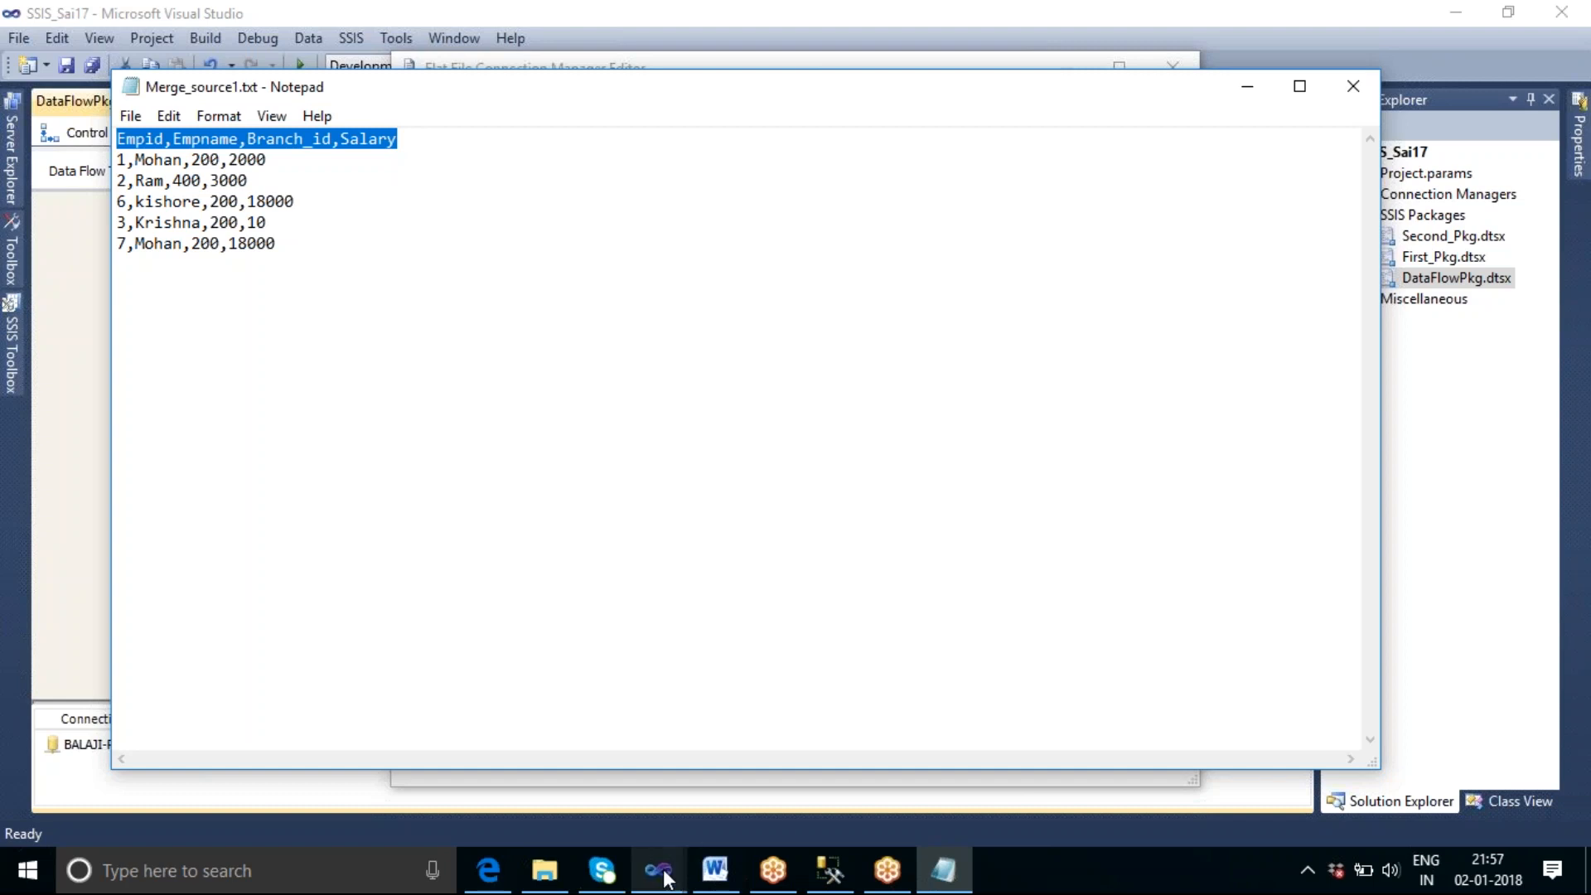
pyautogui.moveTo(658, 870)
pyautogui.click(741, 785)
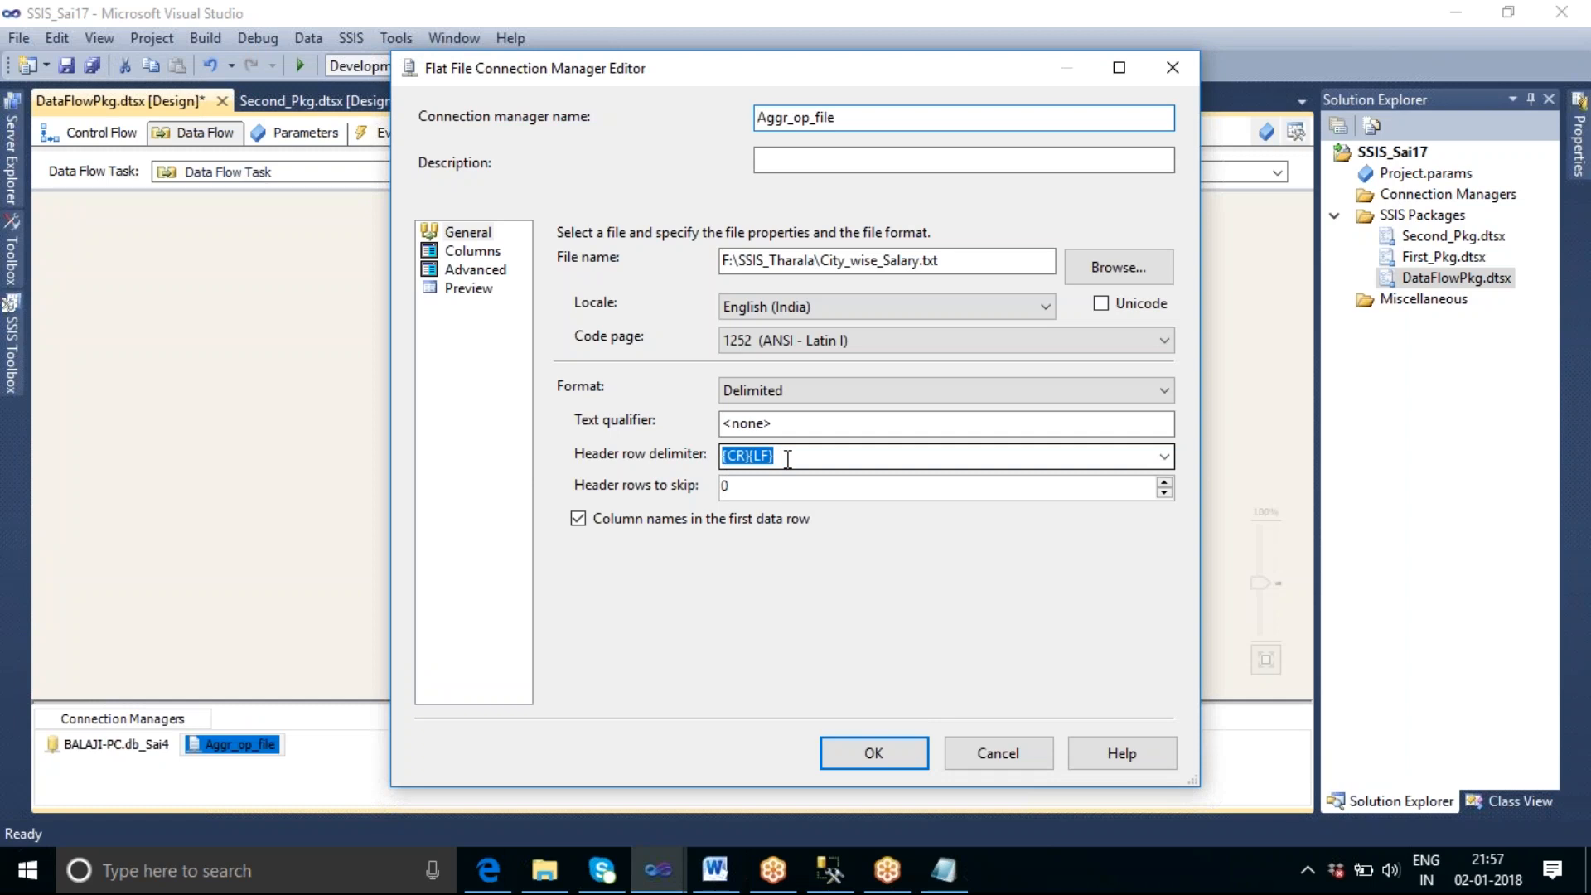
pyautogui.click(943, 870)
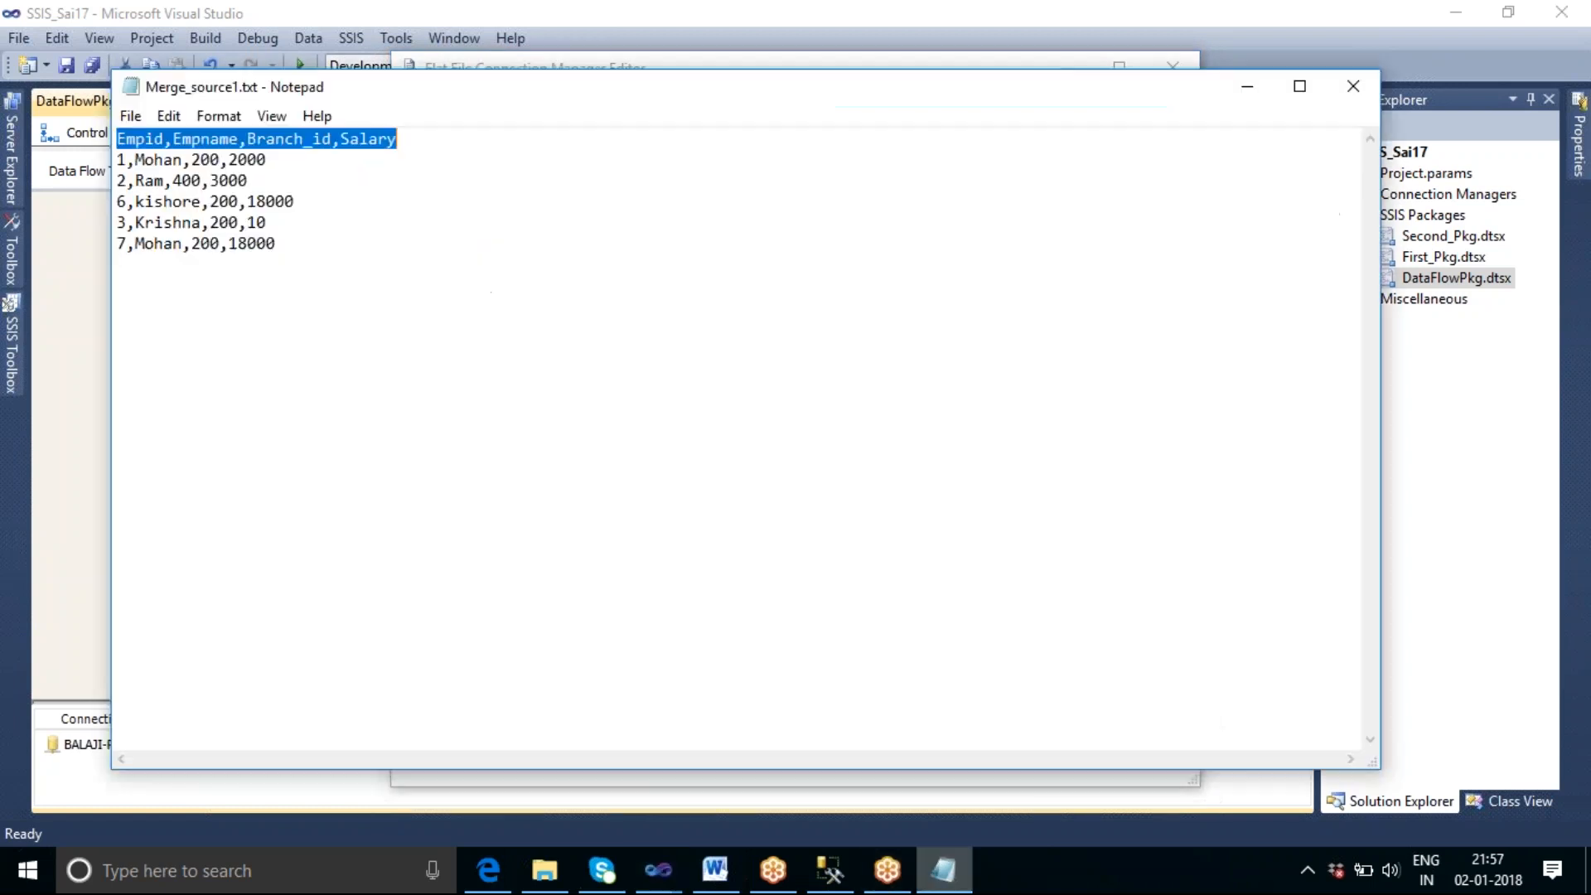
pyautogui.click(404, 140)
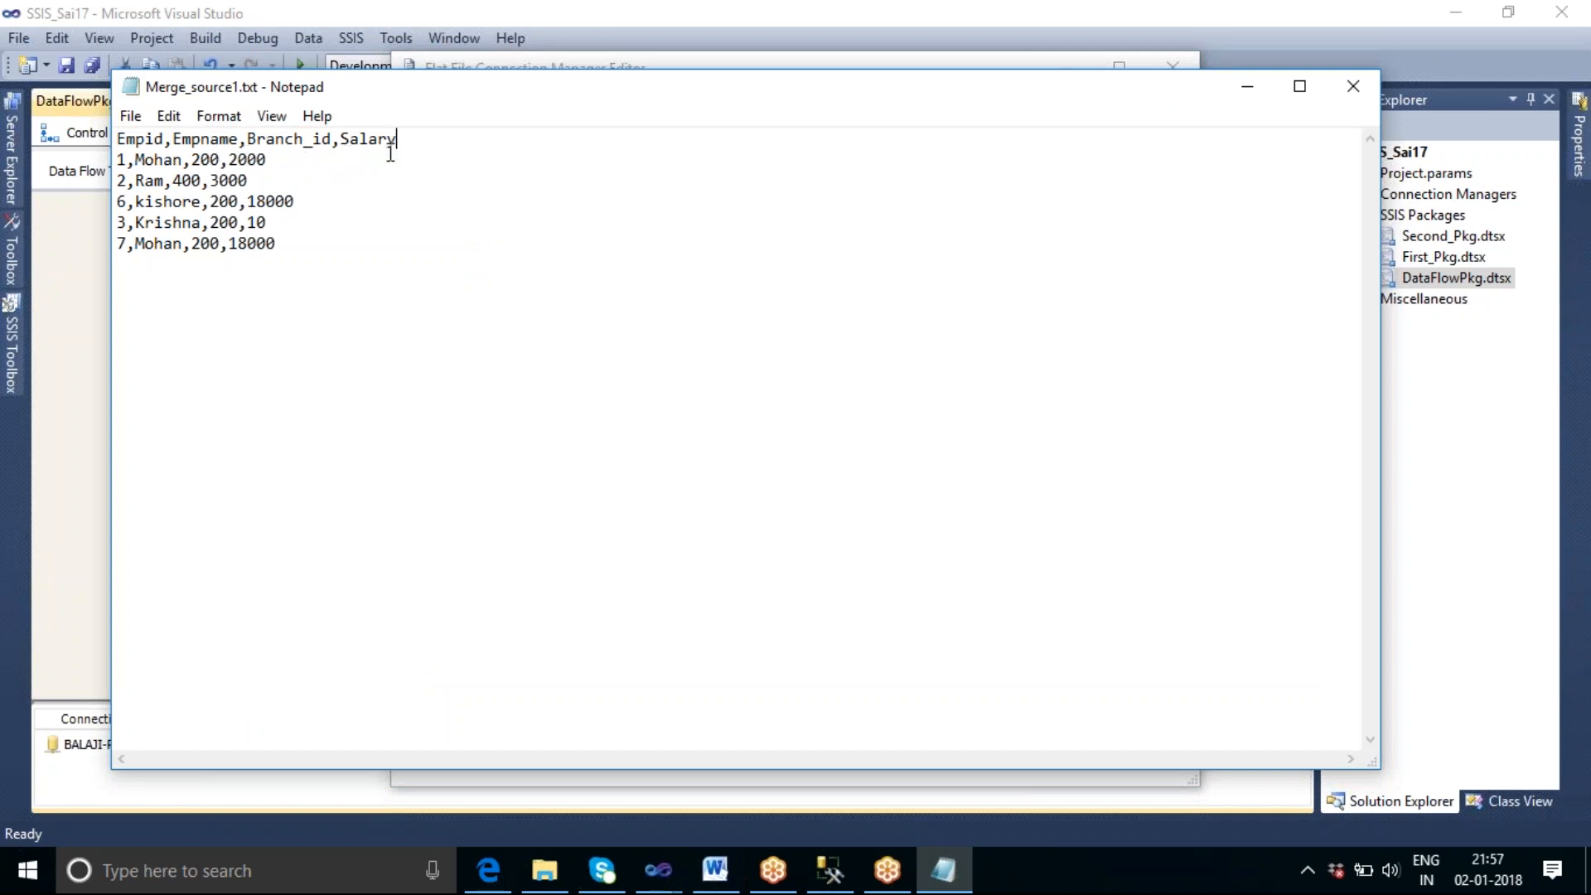
pyautogui.click(1247, 87)
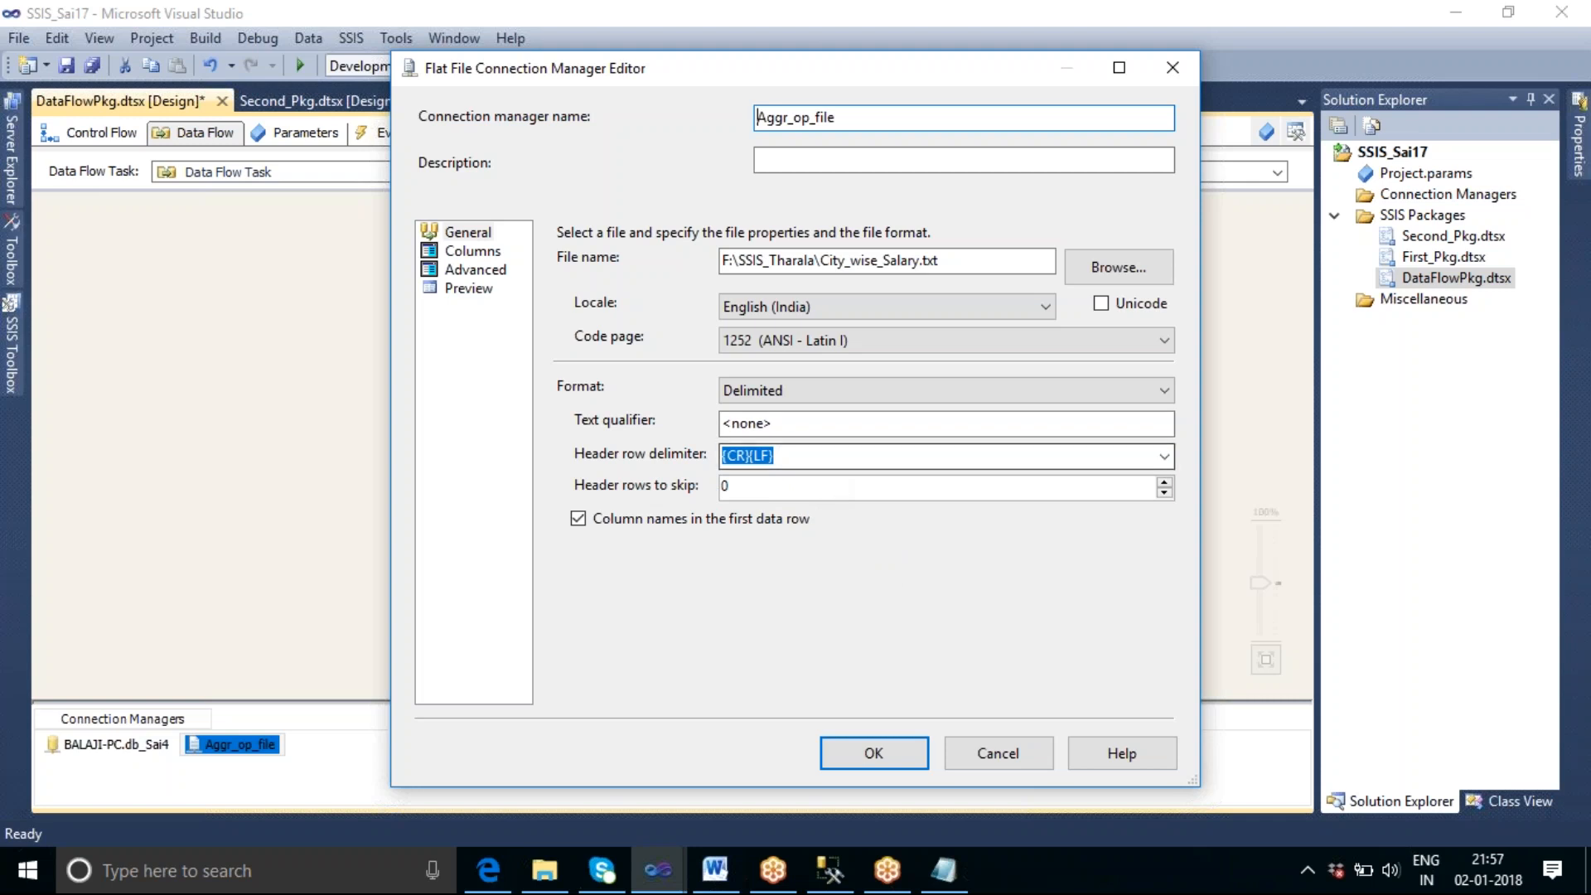
pyautogui.click(873, 756)
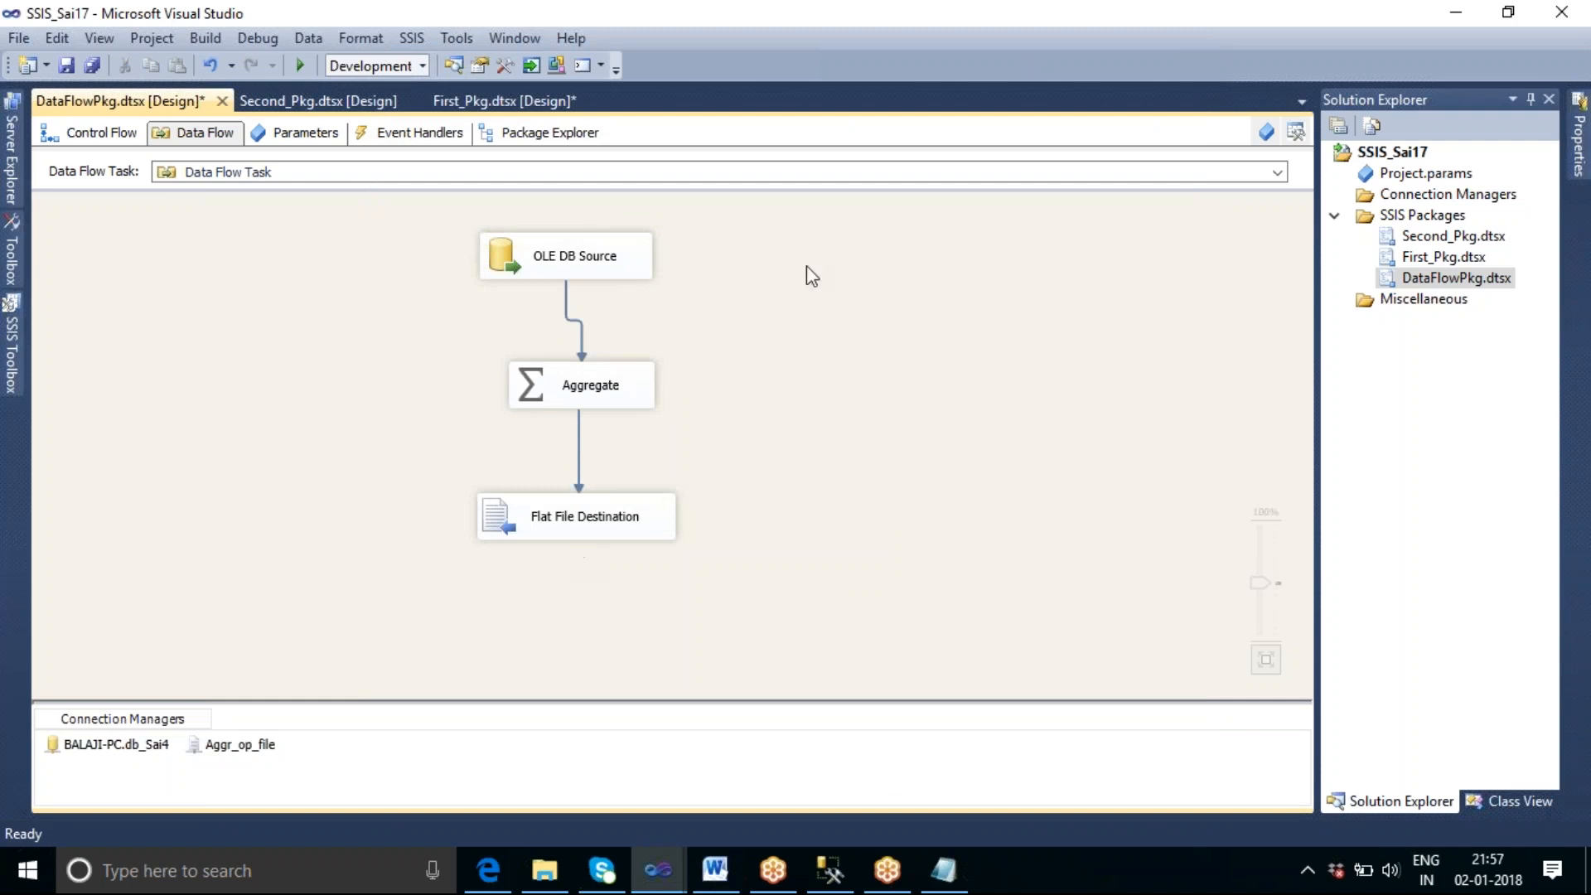
# Step: Execute the data flow task and compare its output row count with the grouped query result in SQL Server Management Studio
pyautogui.rightClick(783, 263)
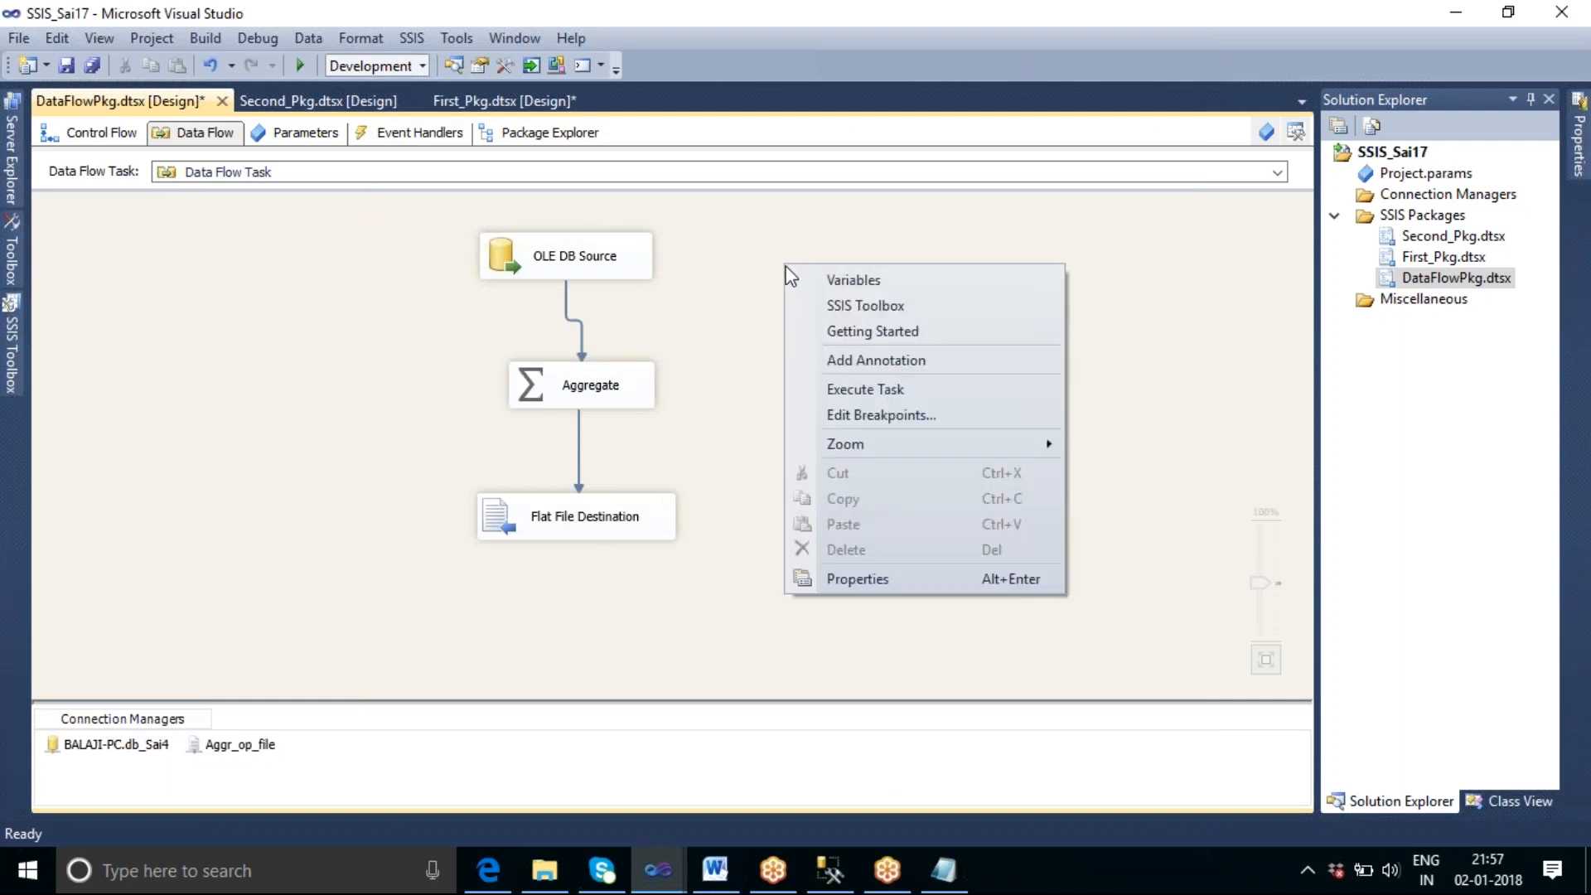
pyautogui.click(855, 390)
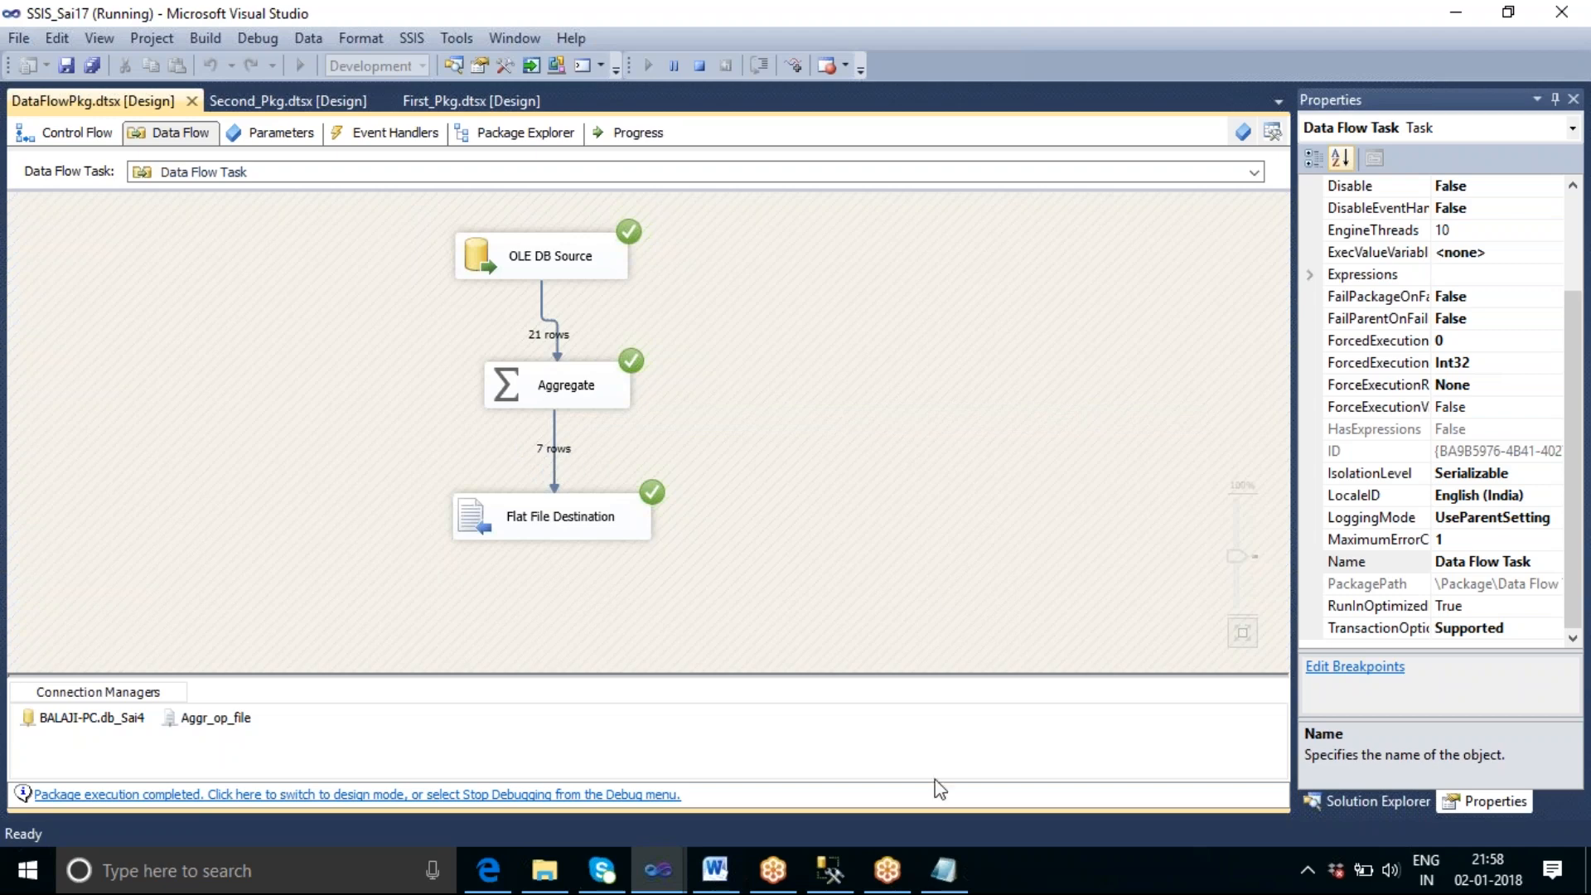
pyautogui.click(829, 873)
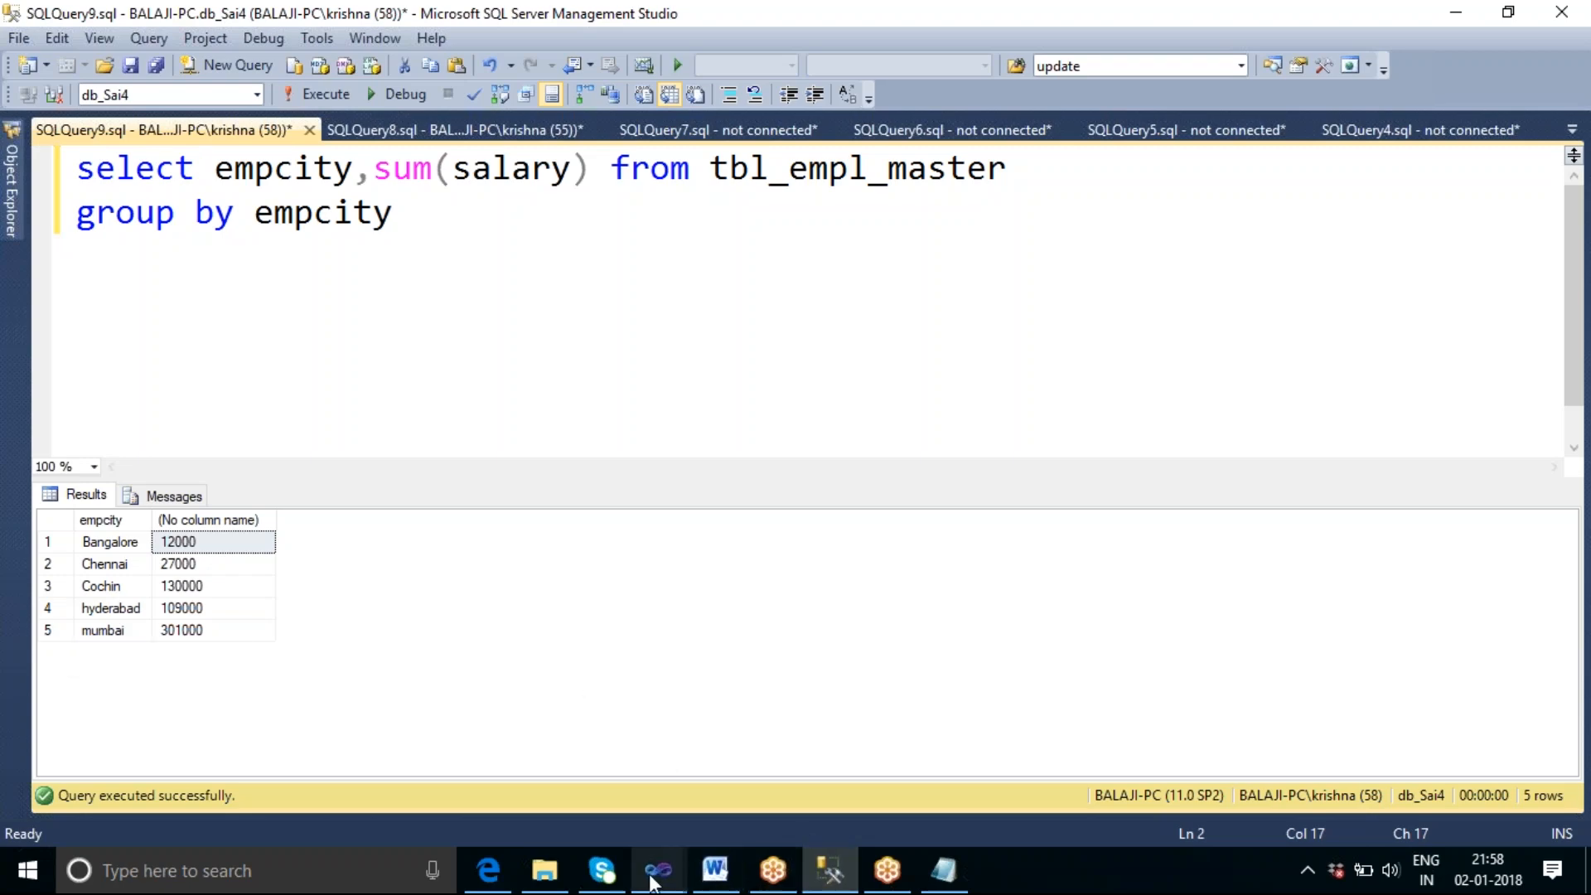
pyautogui.moveTo(658, 871)
pyautogui.click(754, 770)
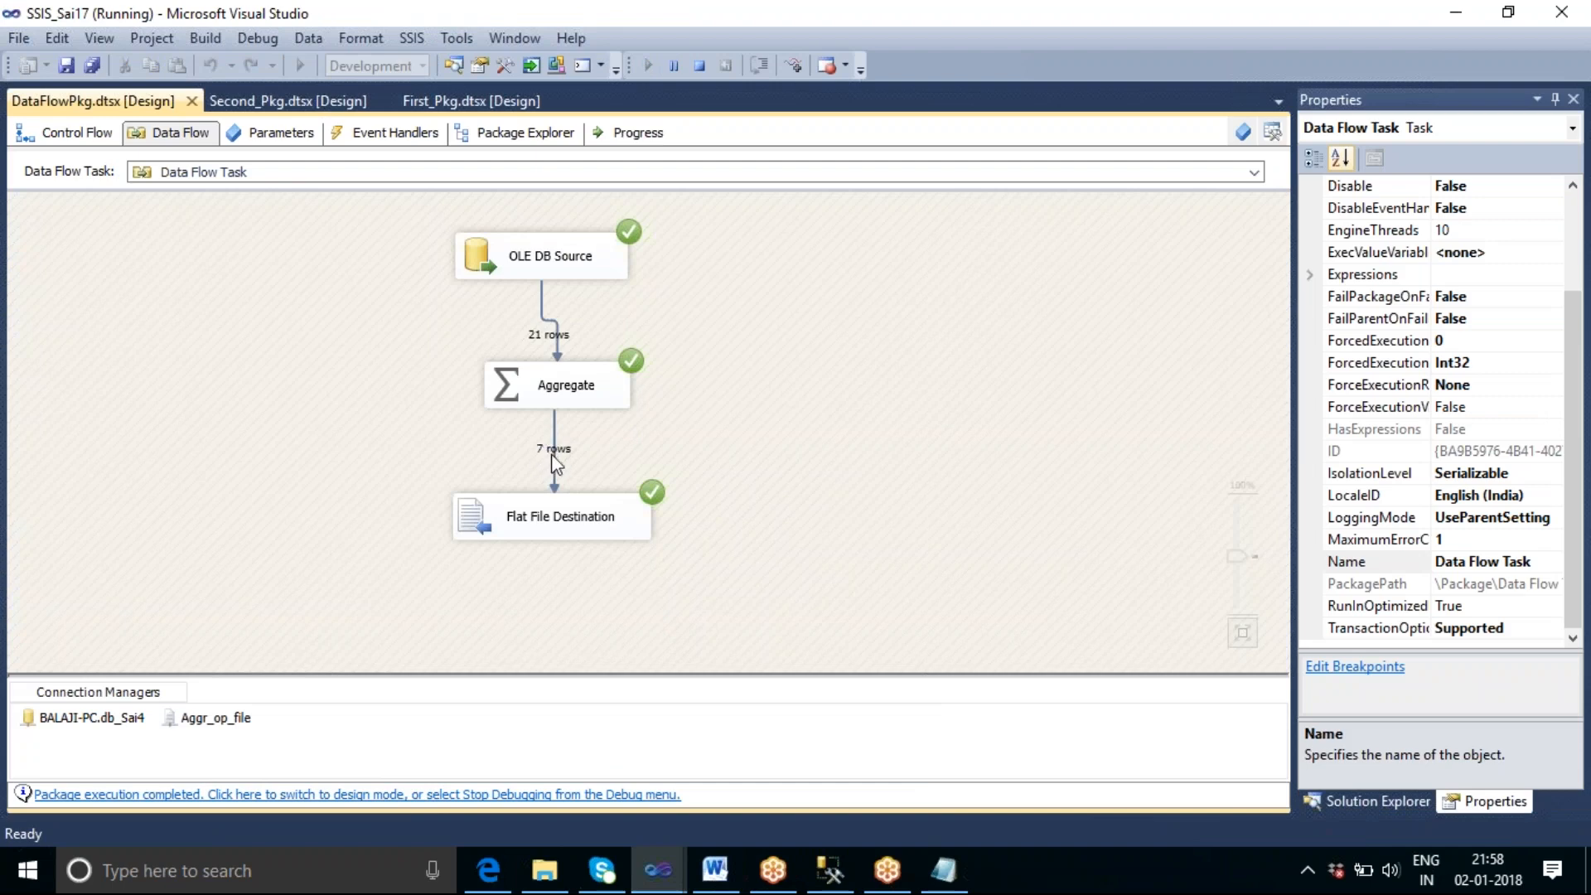
# Step: Open City_wise_Salary.txt from the SSIS_Tharala folder on the F: drive in File Explorer and examine its header row
pyautogui.click(546, 872)
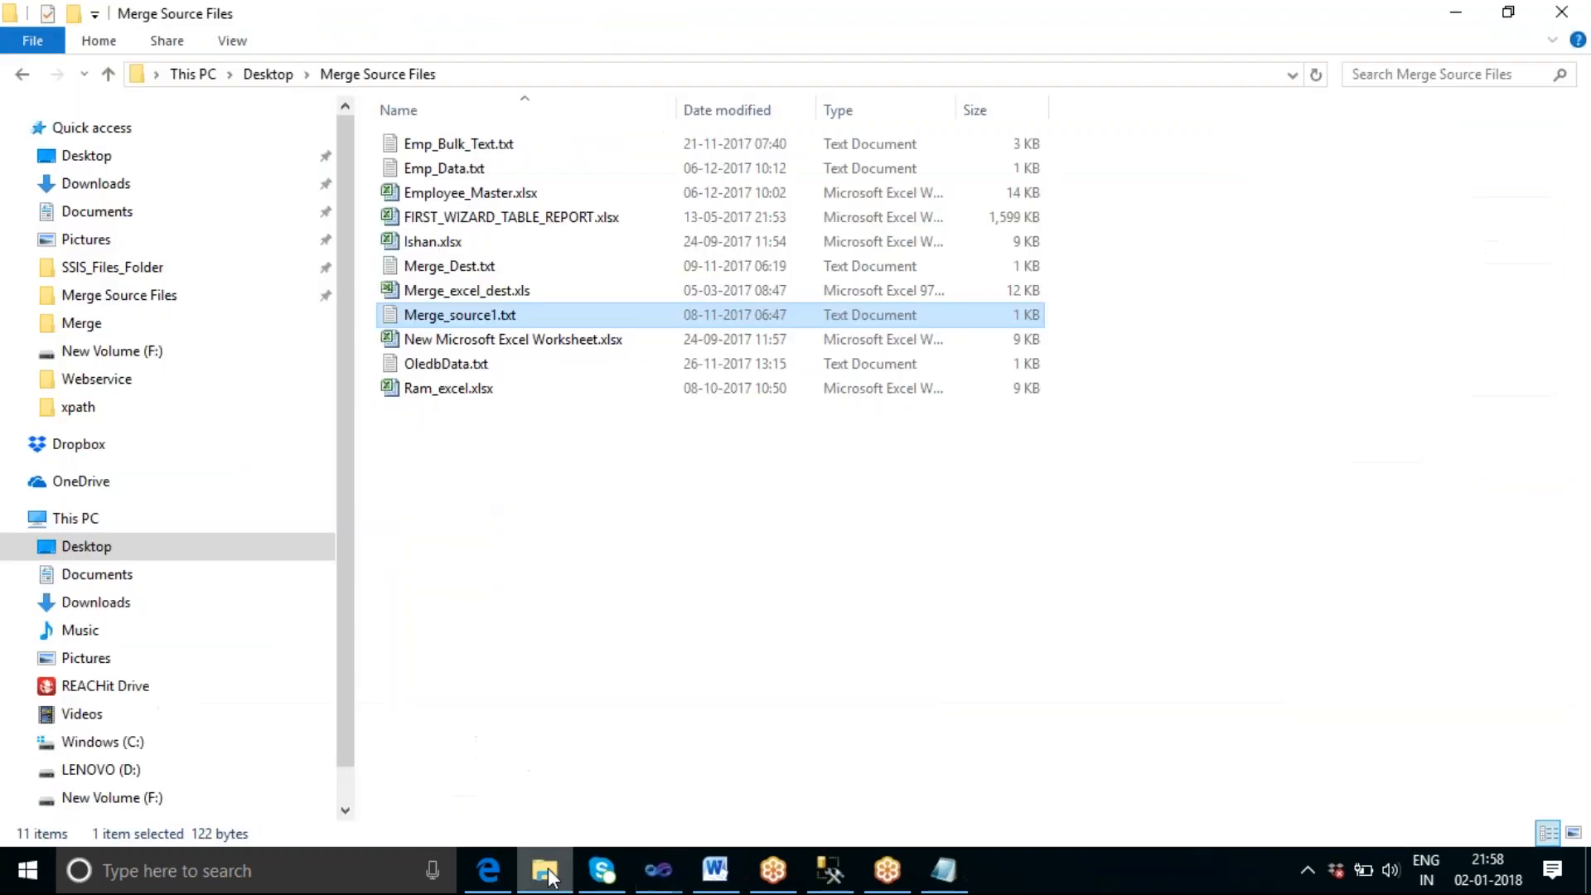
pyautogui.click(150, 798)
pyautogui.scroll(-5, 554, 497)
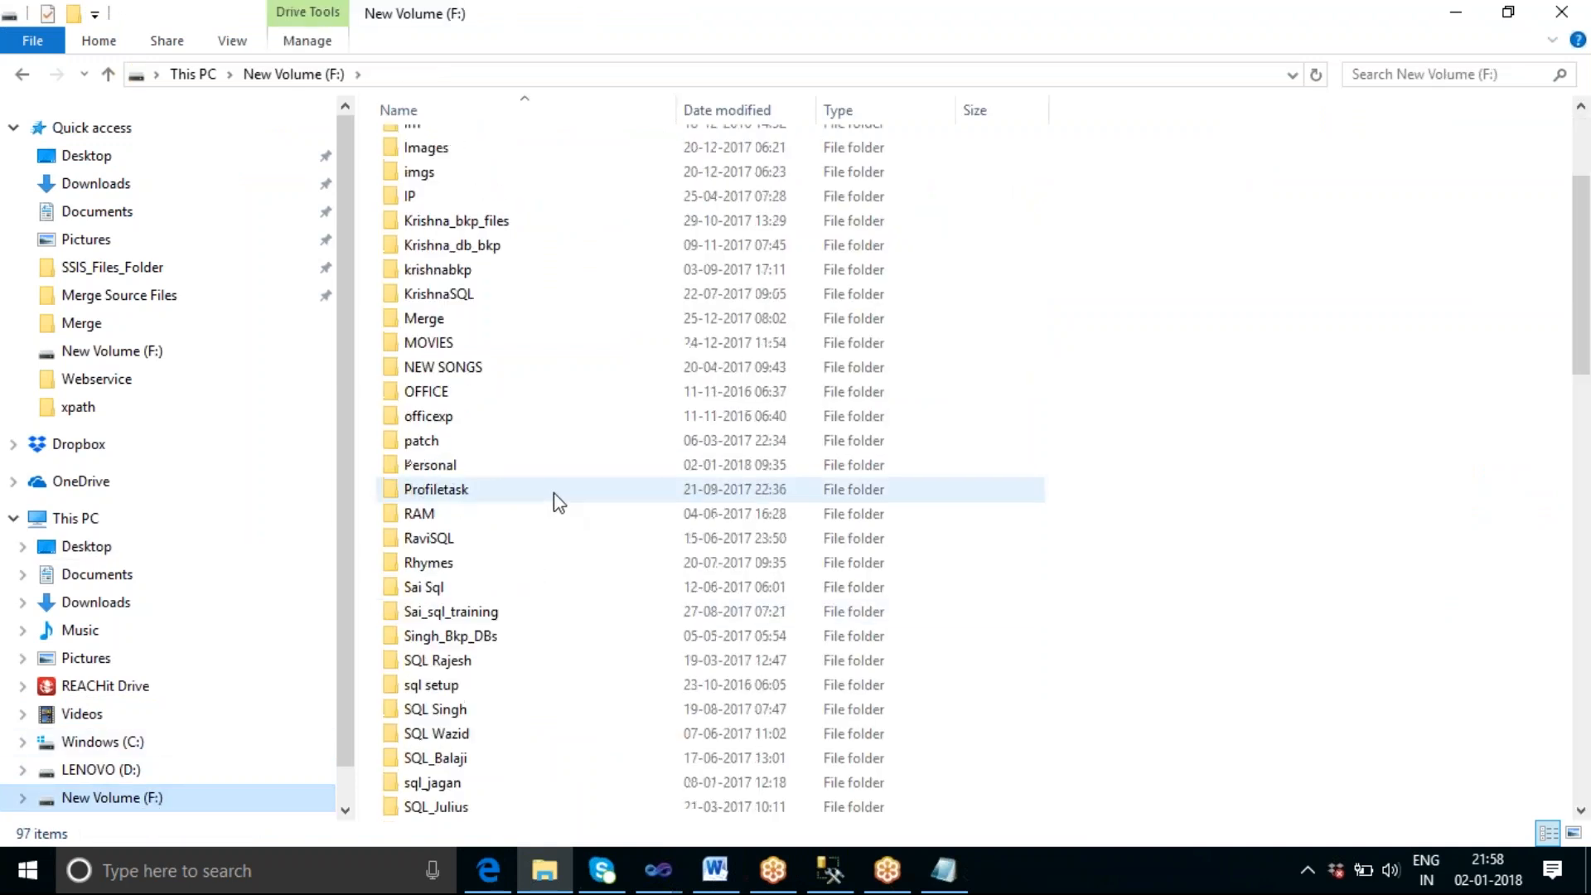
pyautogui.scroll(-4, 557, 501)
pyautogui.scroll(-4, 561, 503)
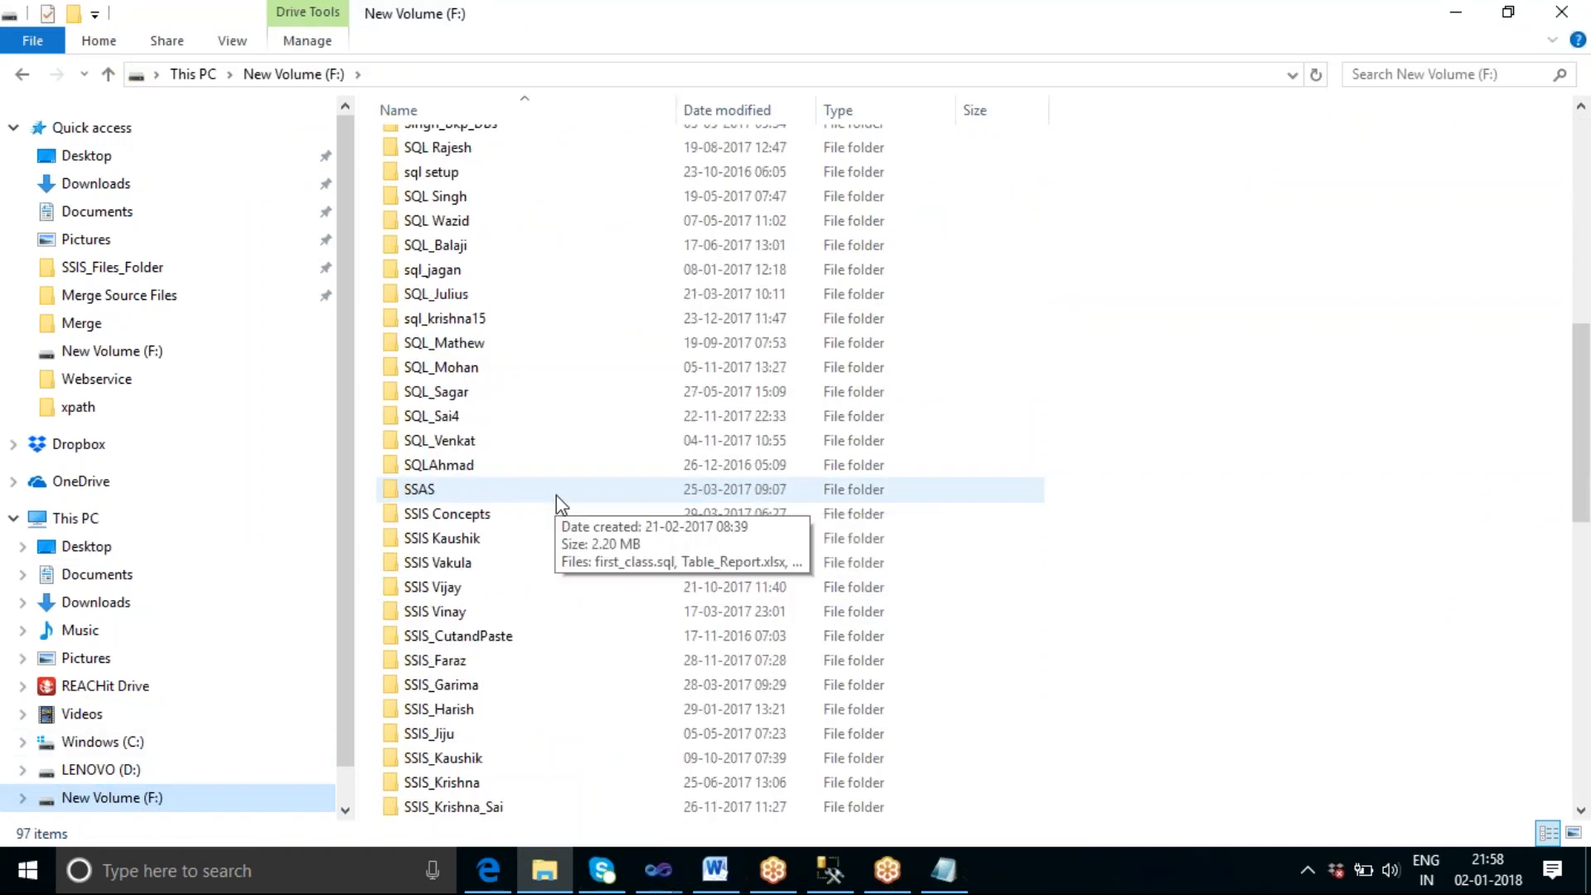
pyautogui.scroll(-2, 555, 496)
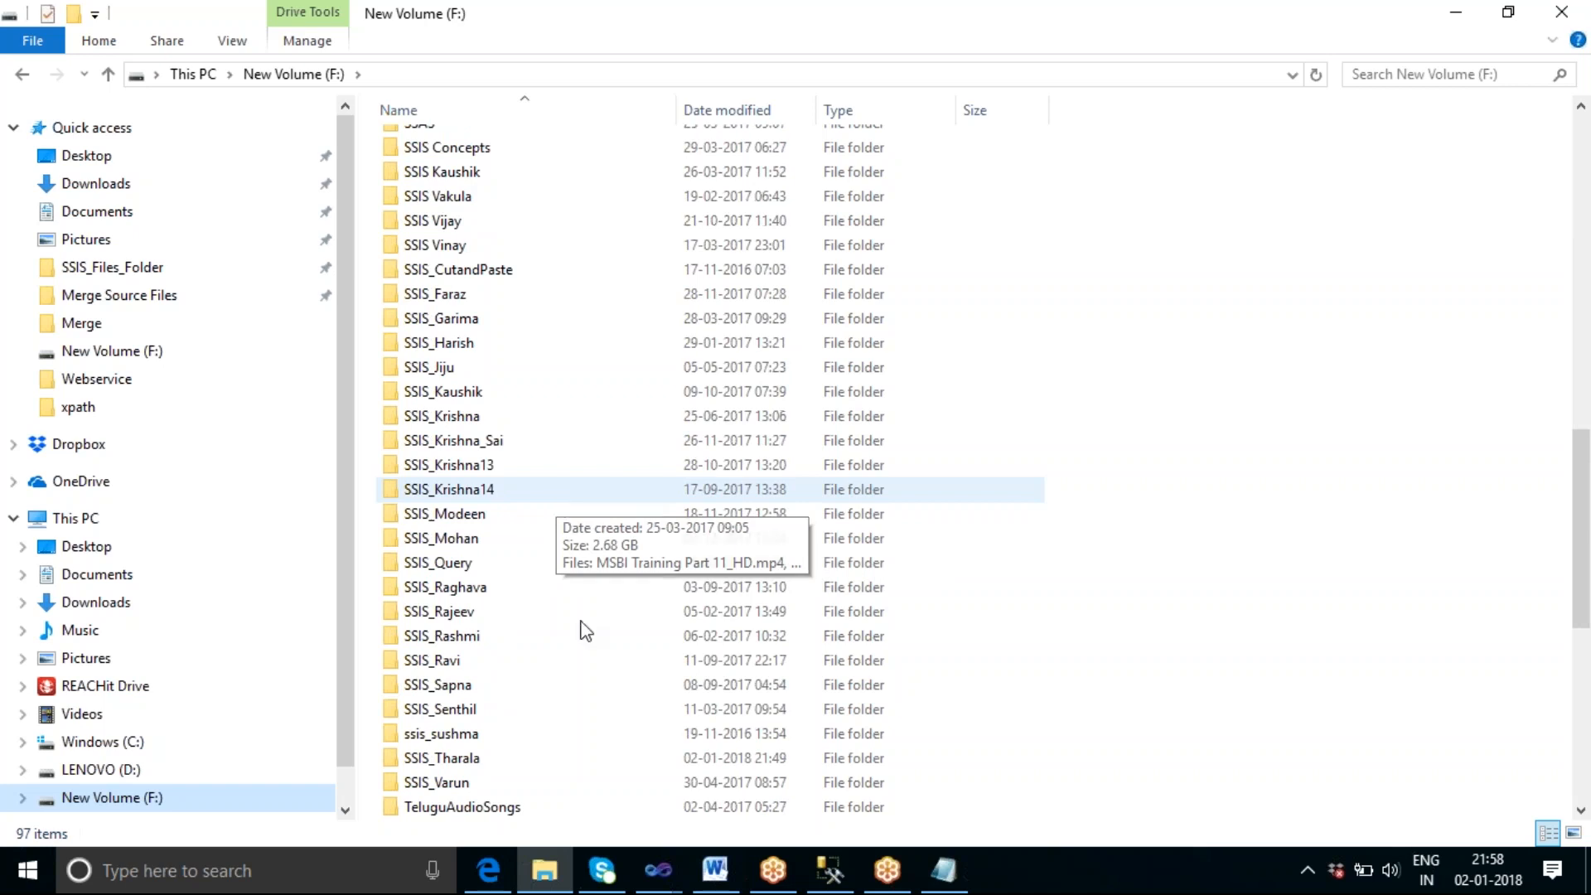
pyautogui.doubleClick(440, 763)
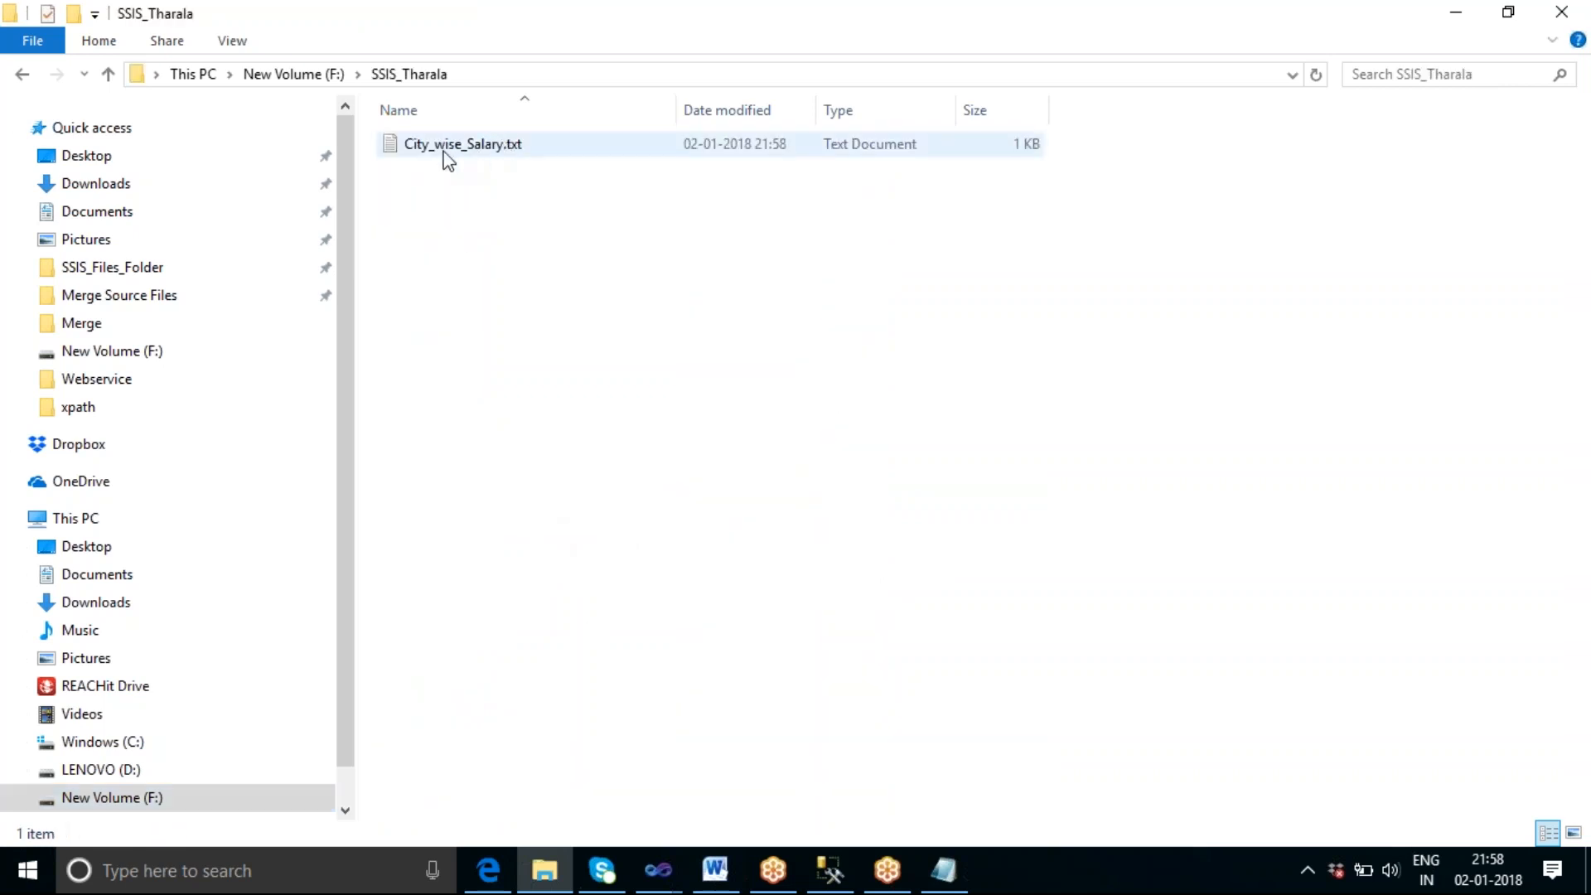
pyautogui.doubleClick(464, 156)
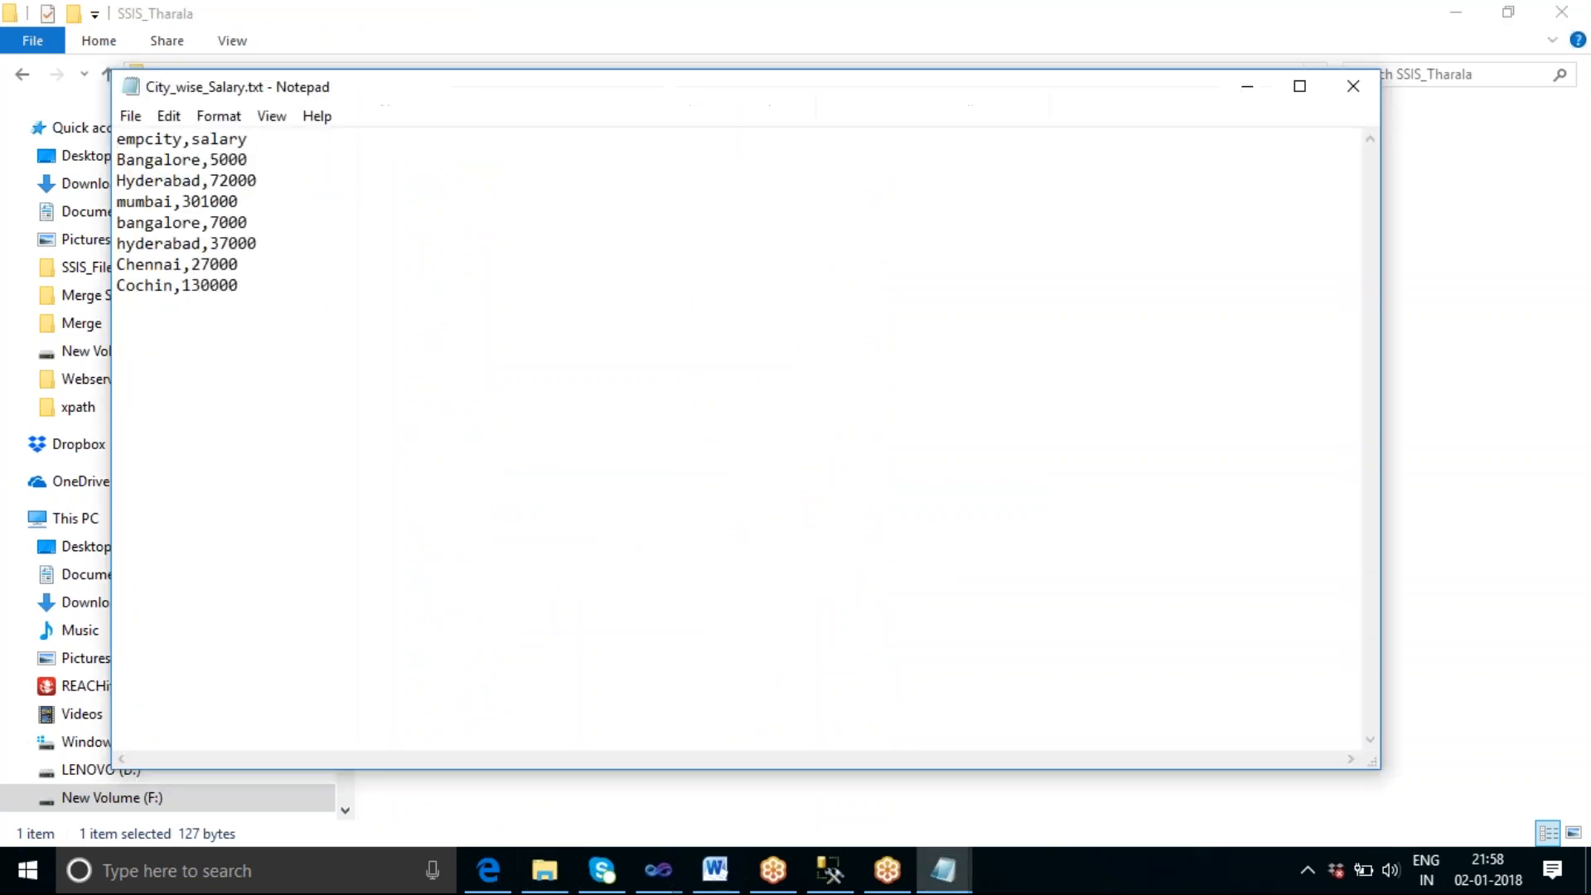
pyautogui.moveTo(264, 141); pyautogui.dragTo(116, 140)
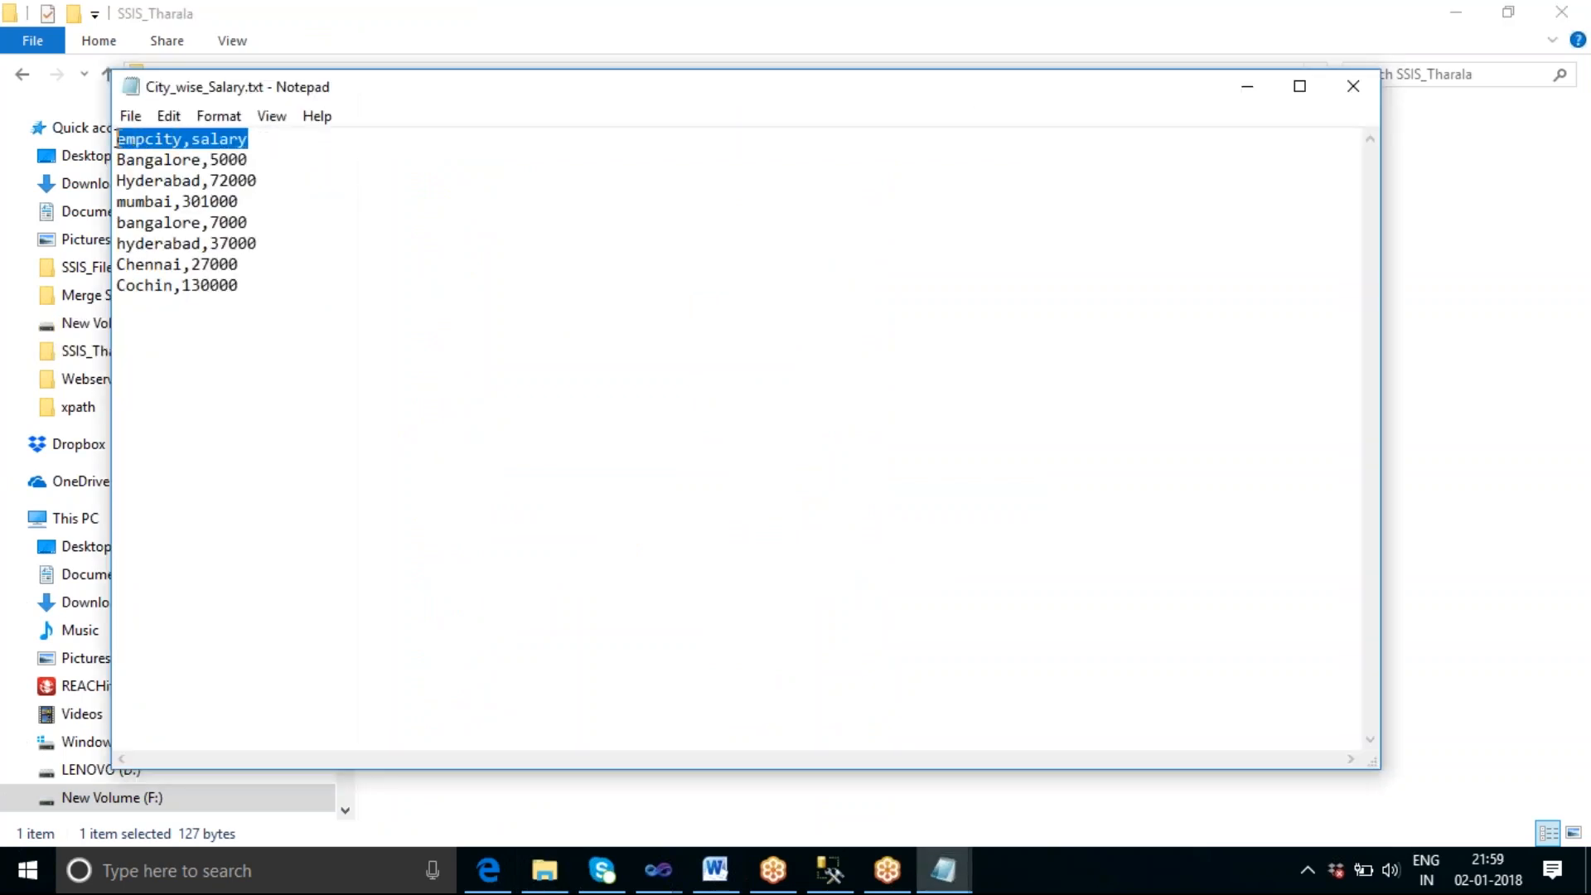
# Step: Examine the city rows in City_wise_Salary.txt, comparing Hyderabad with hyderabad and Bangalore with bangalore
pyautogui.click(253, 159)
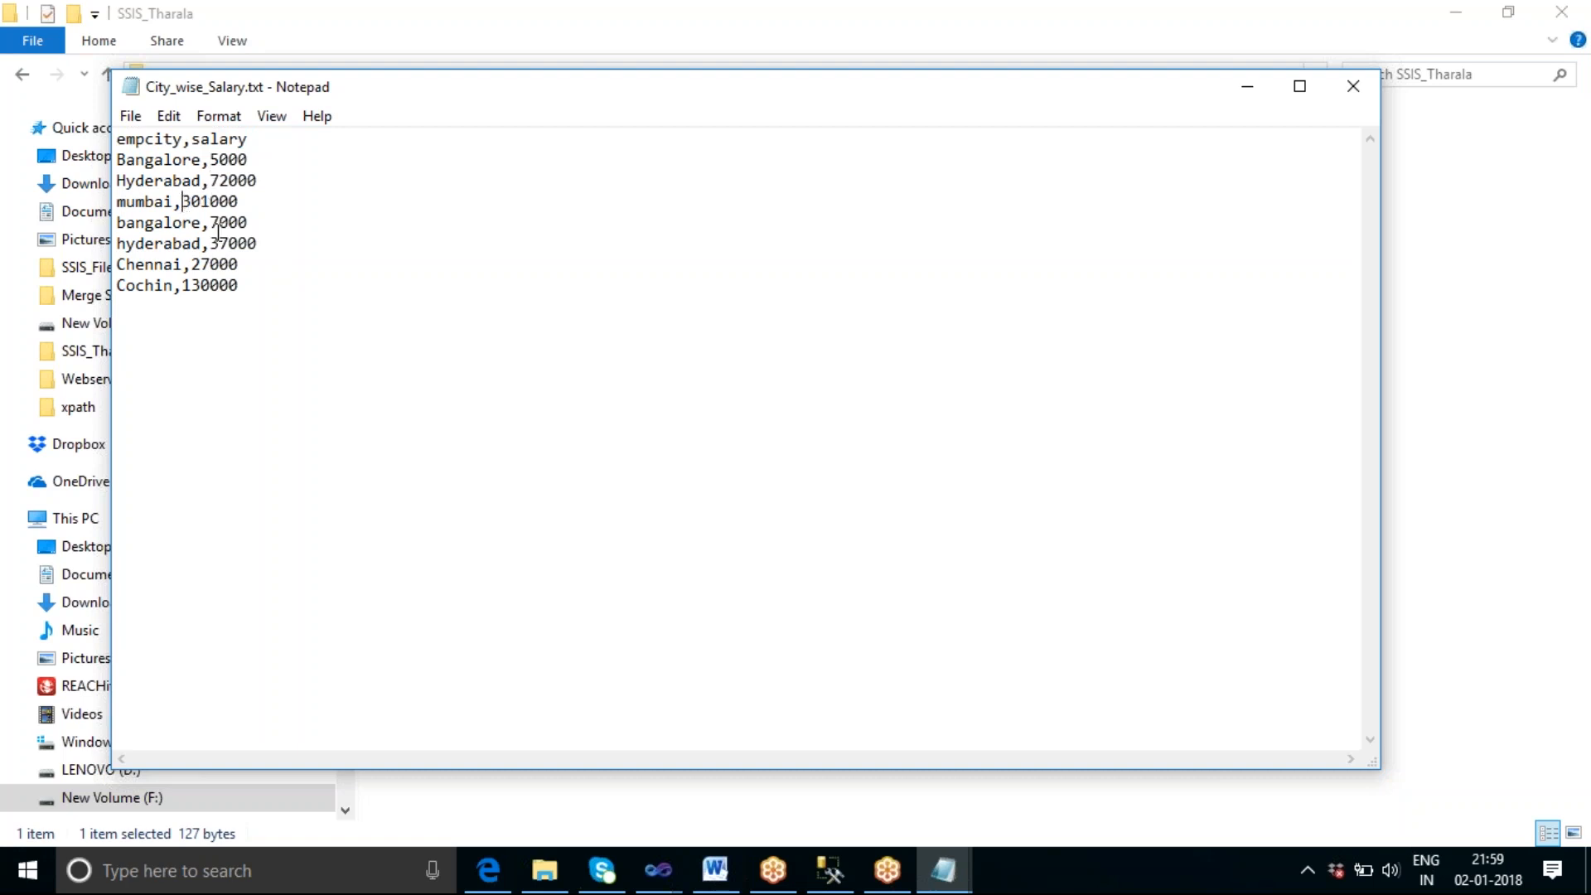
pyautogui.moveTo(238, 285); pyautogui.dragTo(117, 159)
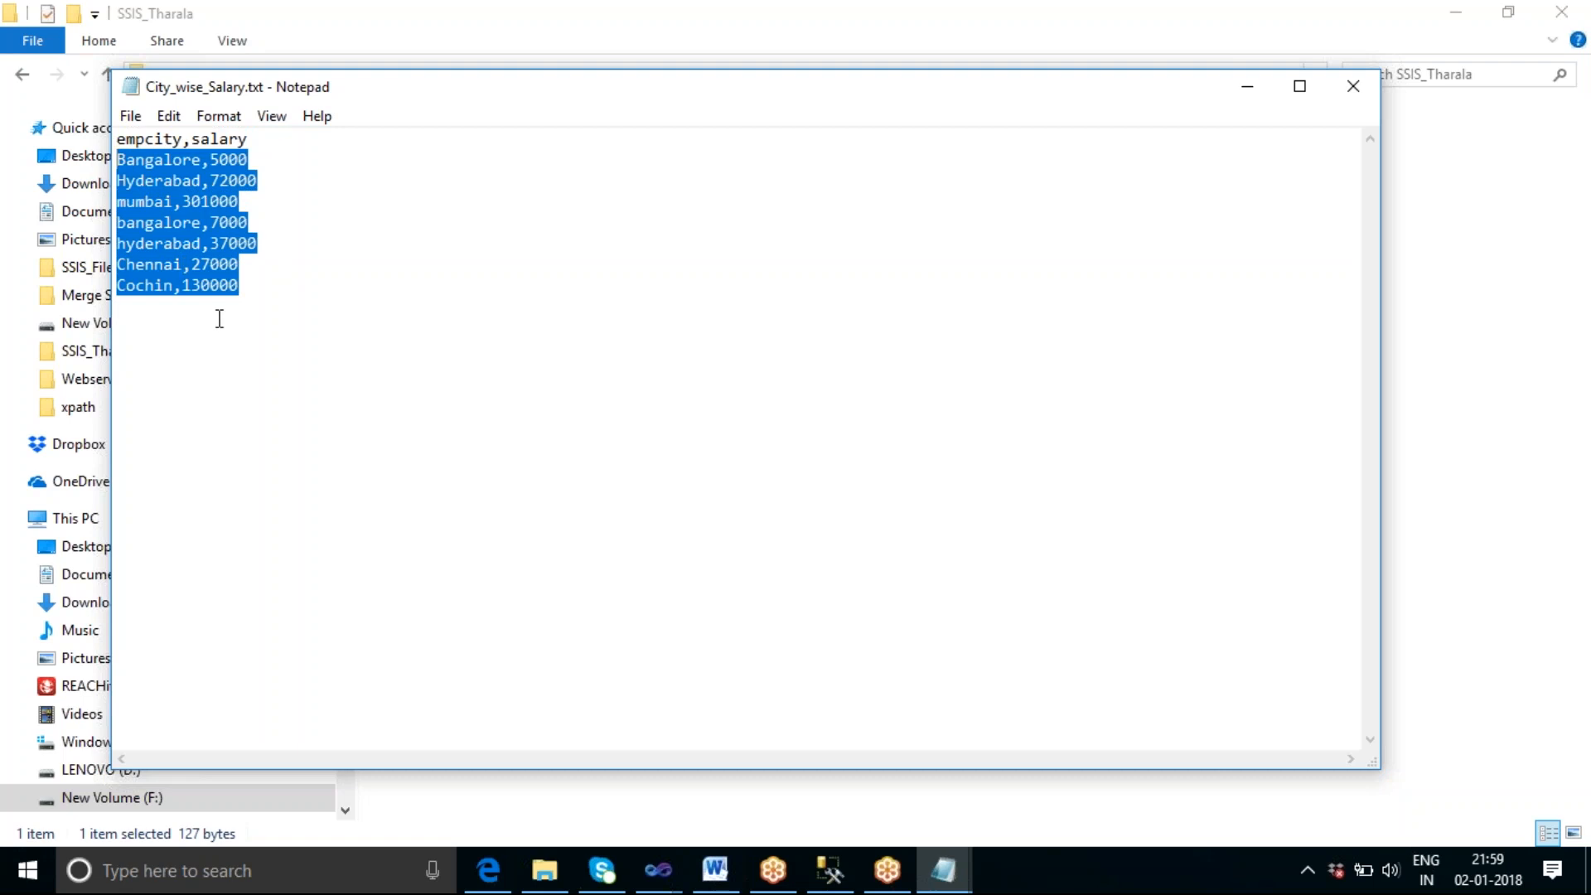
pyautogui.click(253, 287)
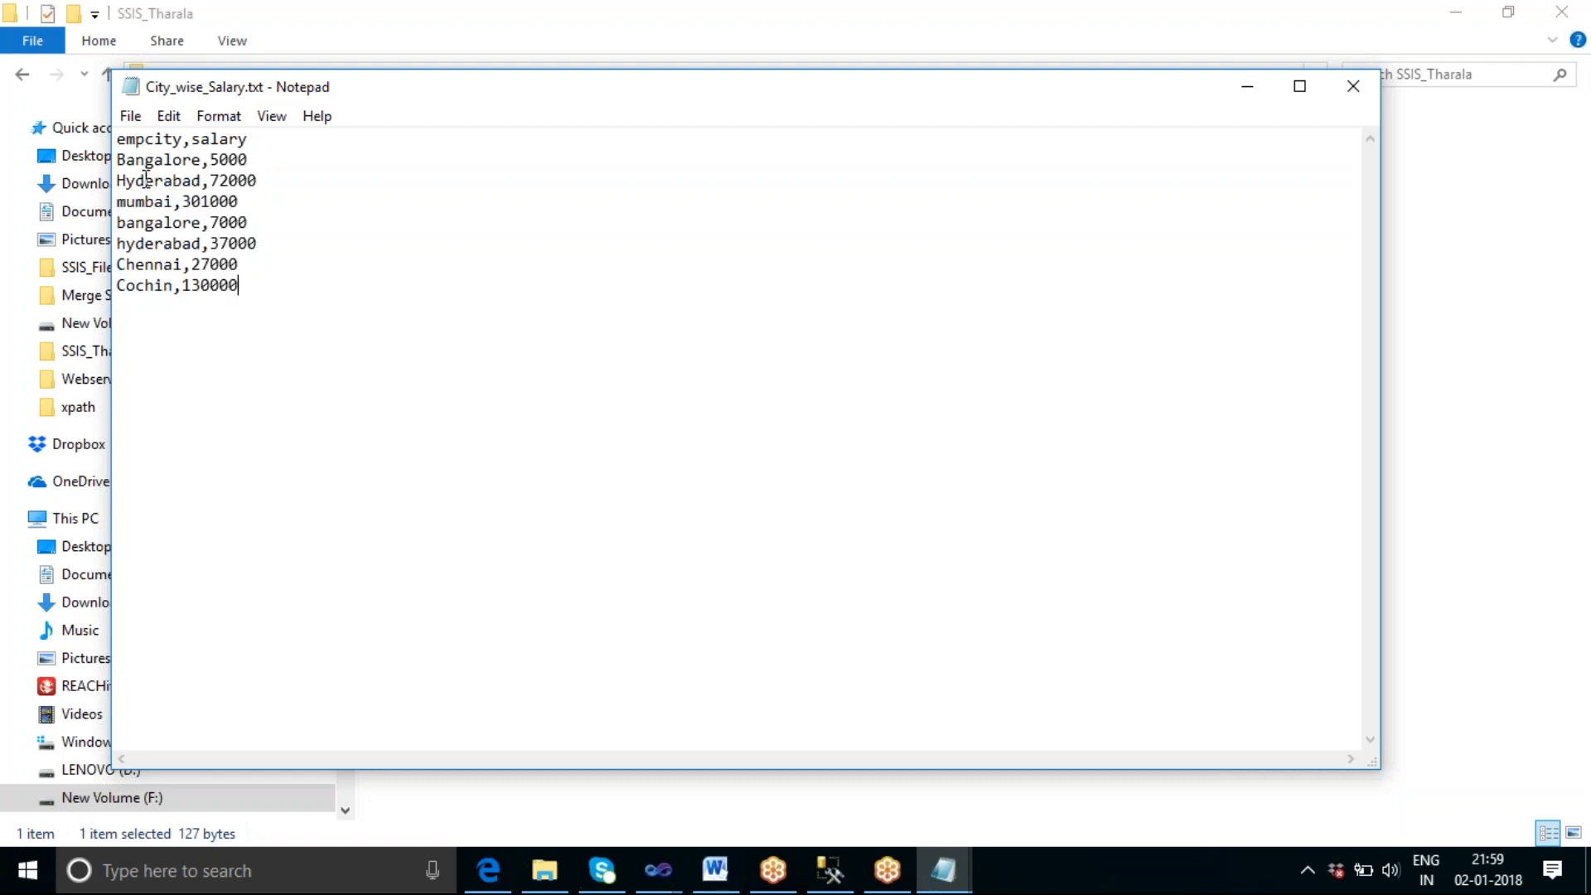
pyautogui.doubleClick(145, 179)
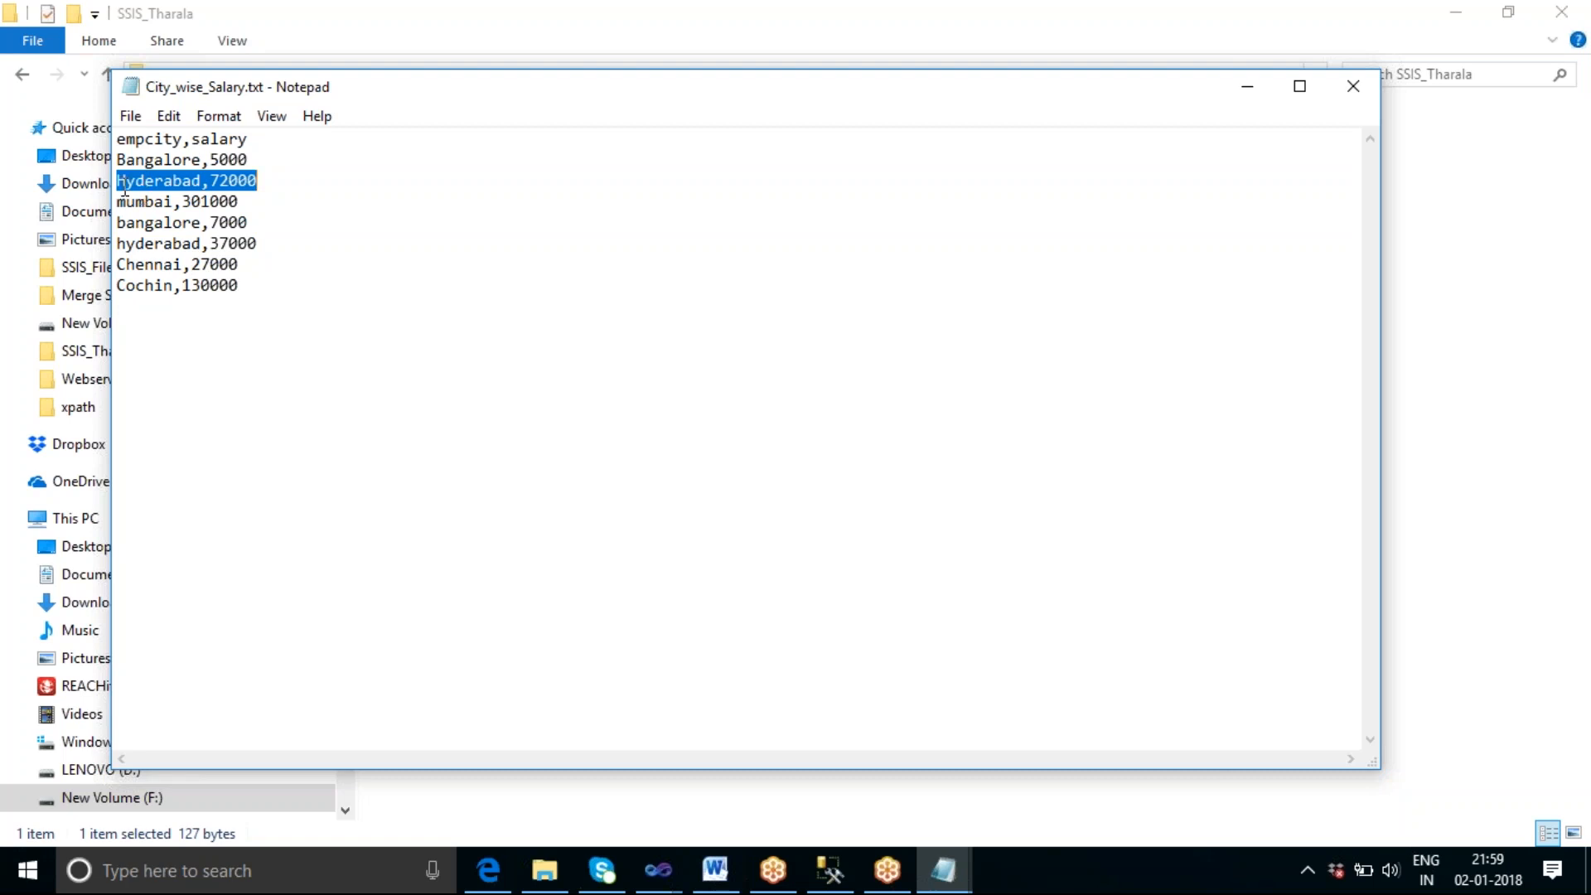
pyautogui.moveTo(201, 245); pyautogui.dragTo(114, 253)
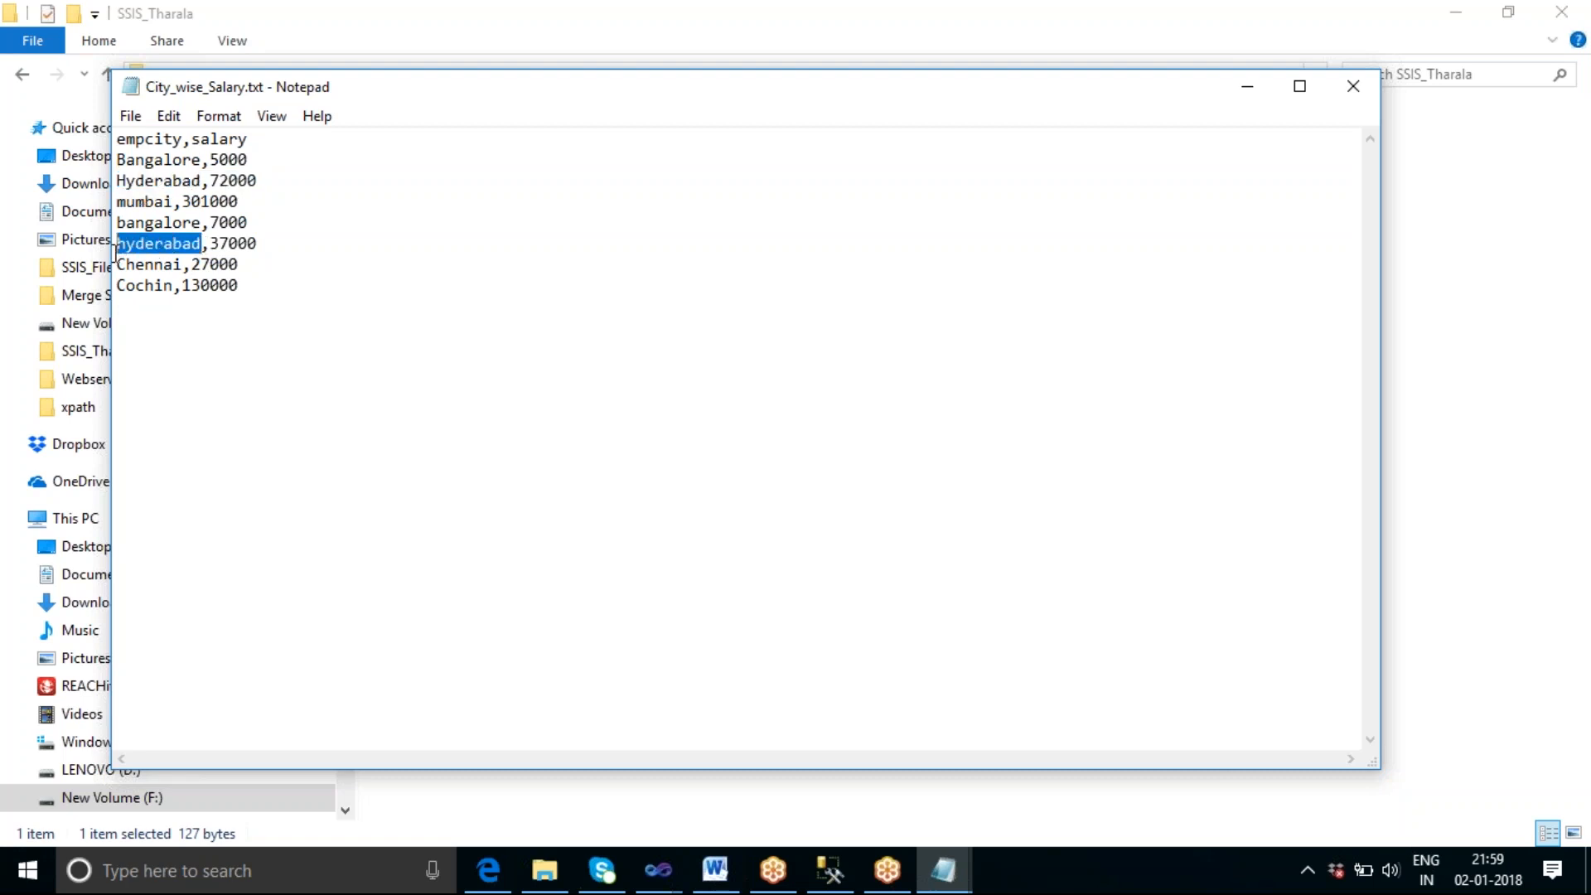
pyautogui.click(201, 384)
pyautogui.moveTo(201, 159); pyautogui.dragTo(120, 159)
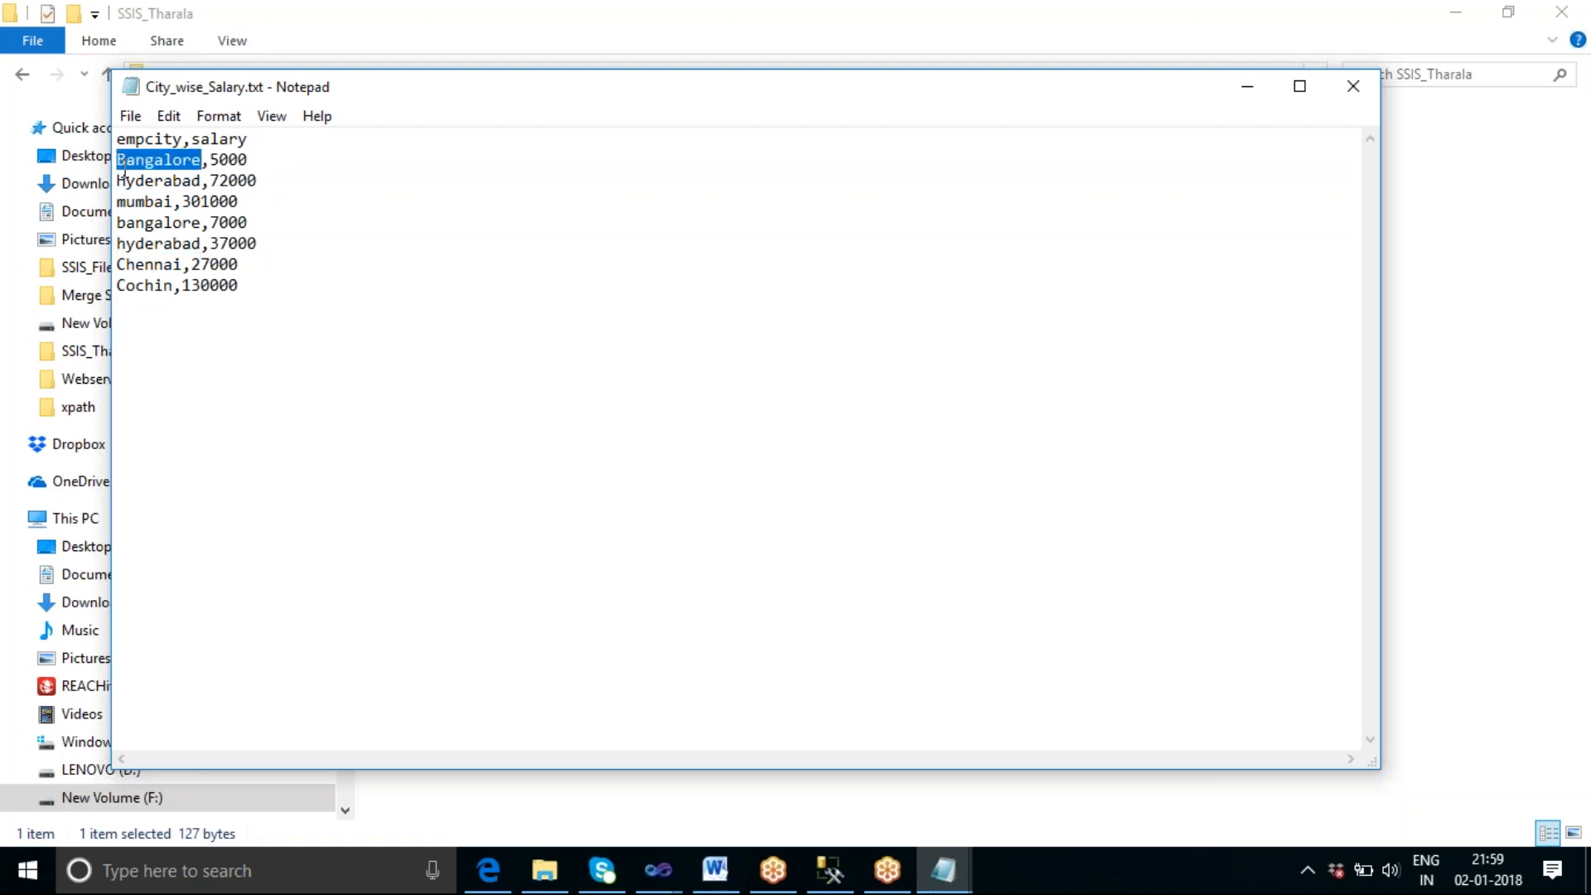
pyautogui.moveTo(202, 222); pyautogui.dragTo(116, 222)
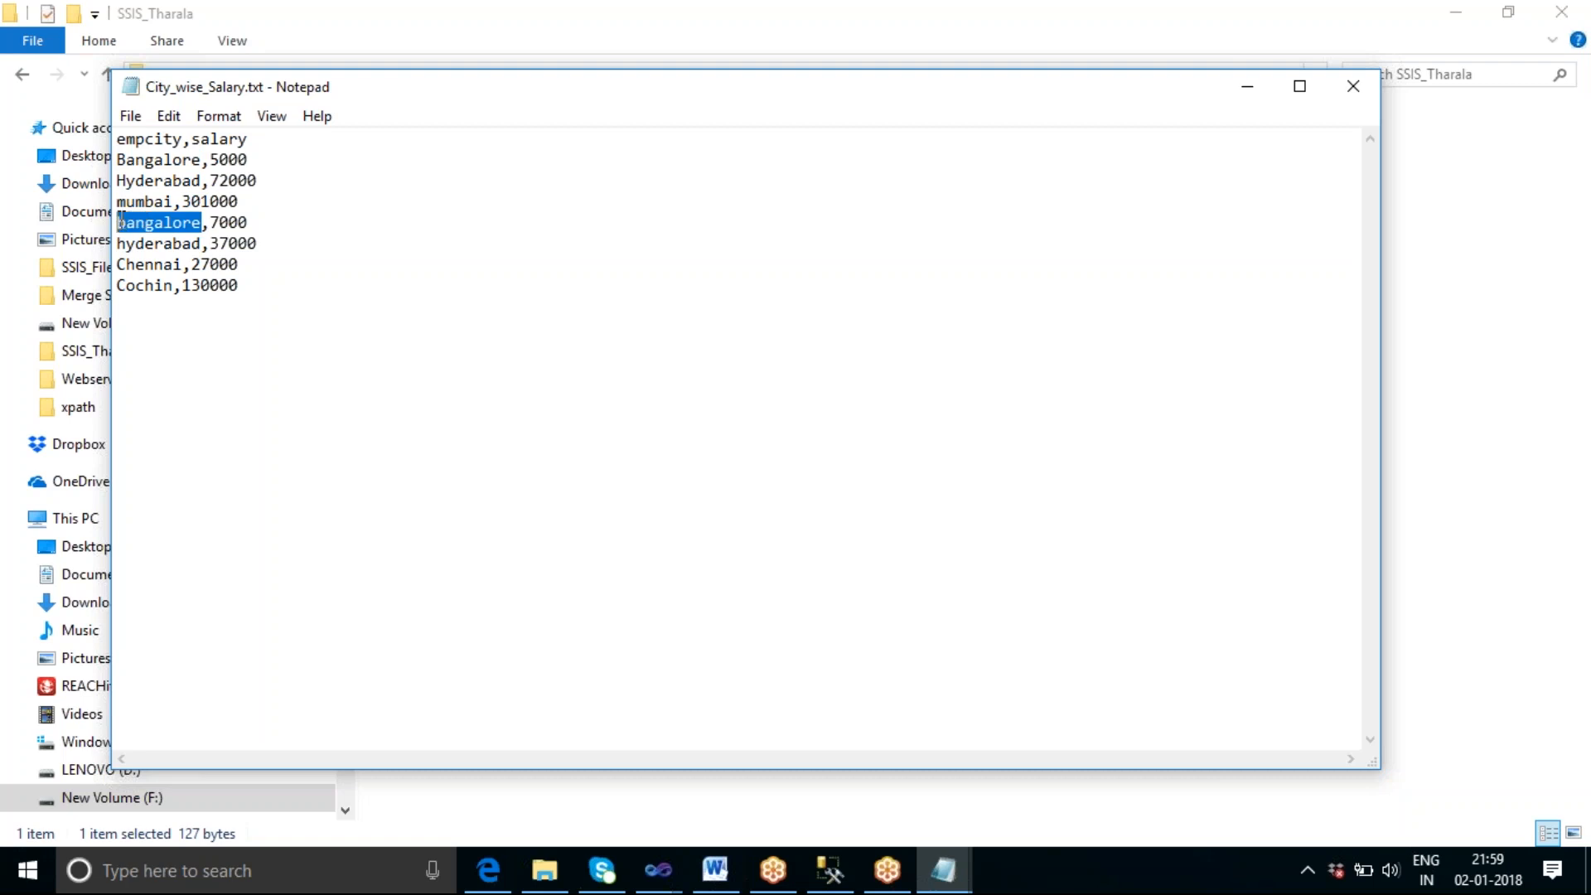
pyautogui.click(311, 378)
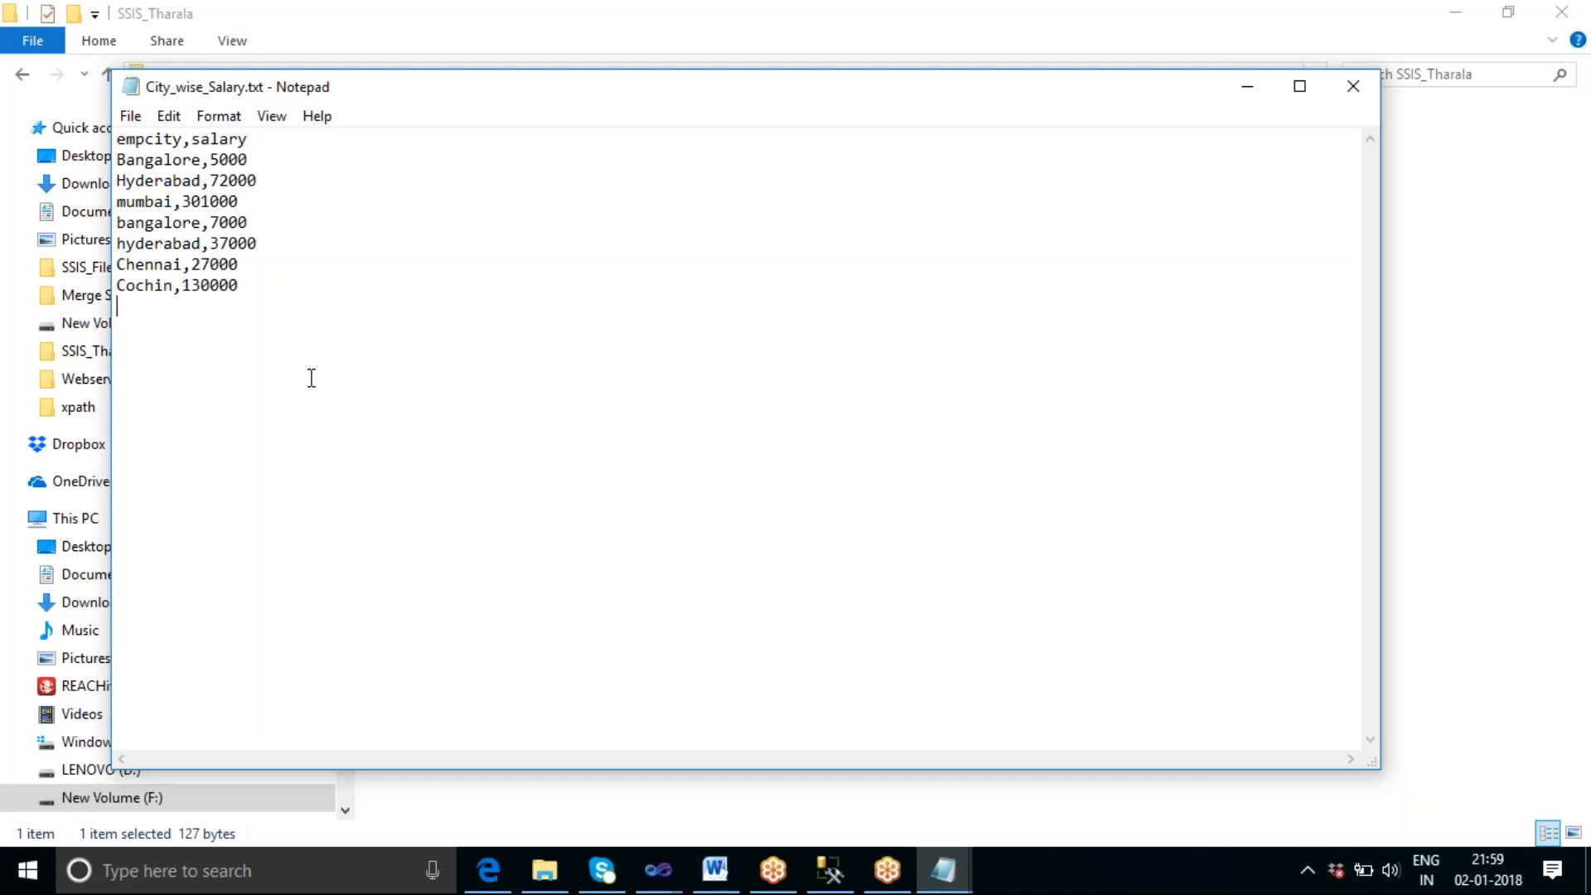
# Step: Switch to SQL Server Management Studio and compare the hyderabad row of the grouped query result with the file's rows
pyautogui.click(829, 870)
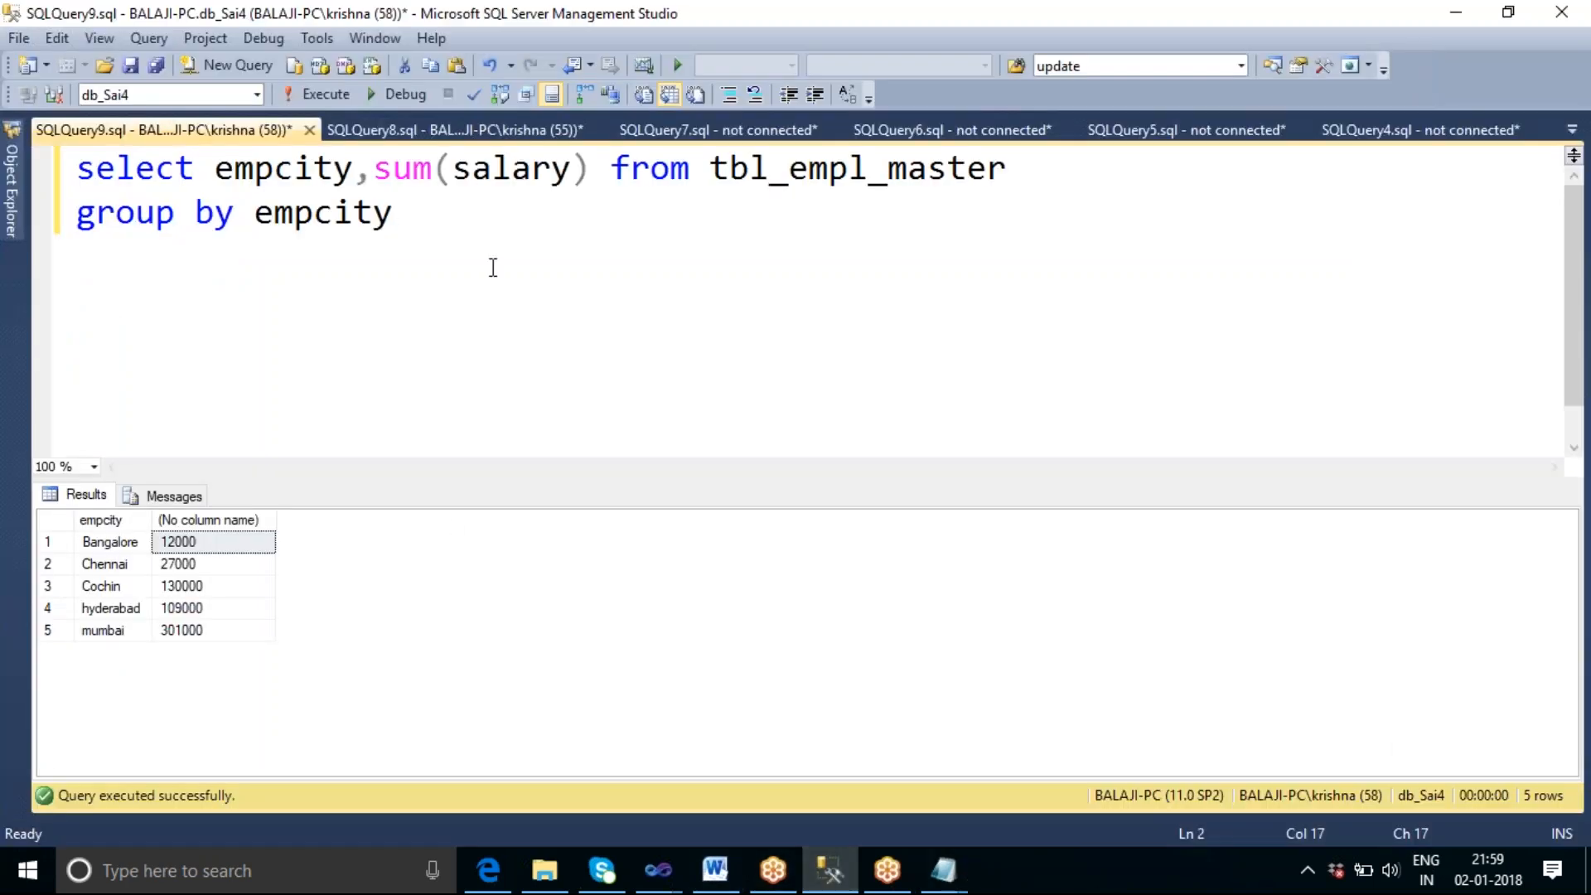
pyautogui.click(130, 616)
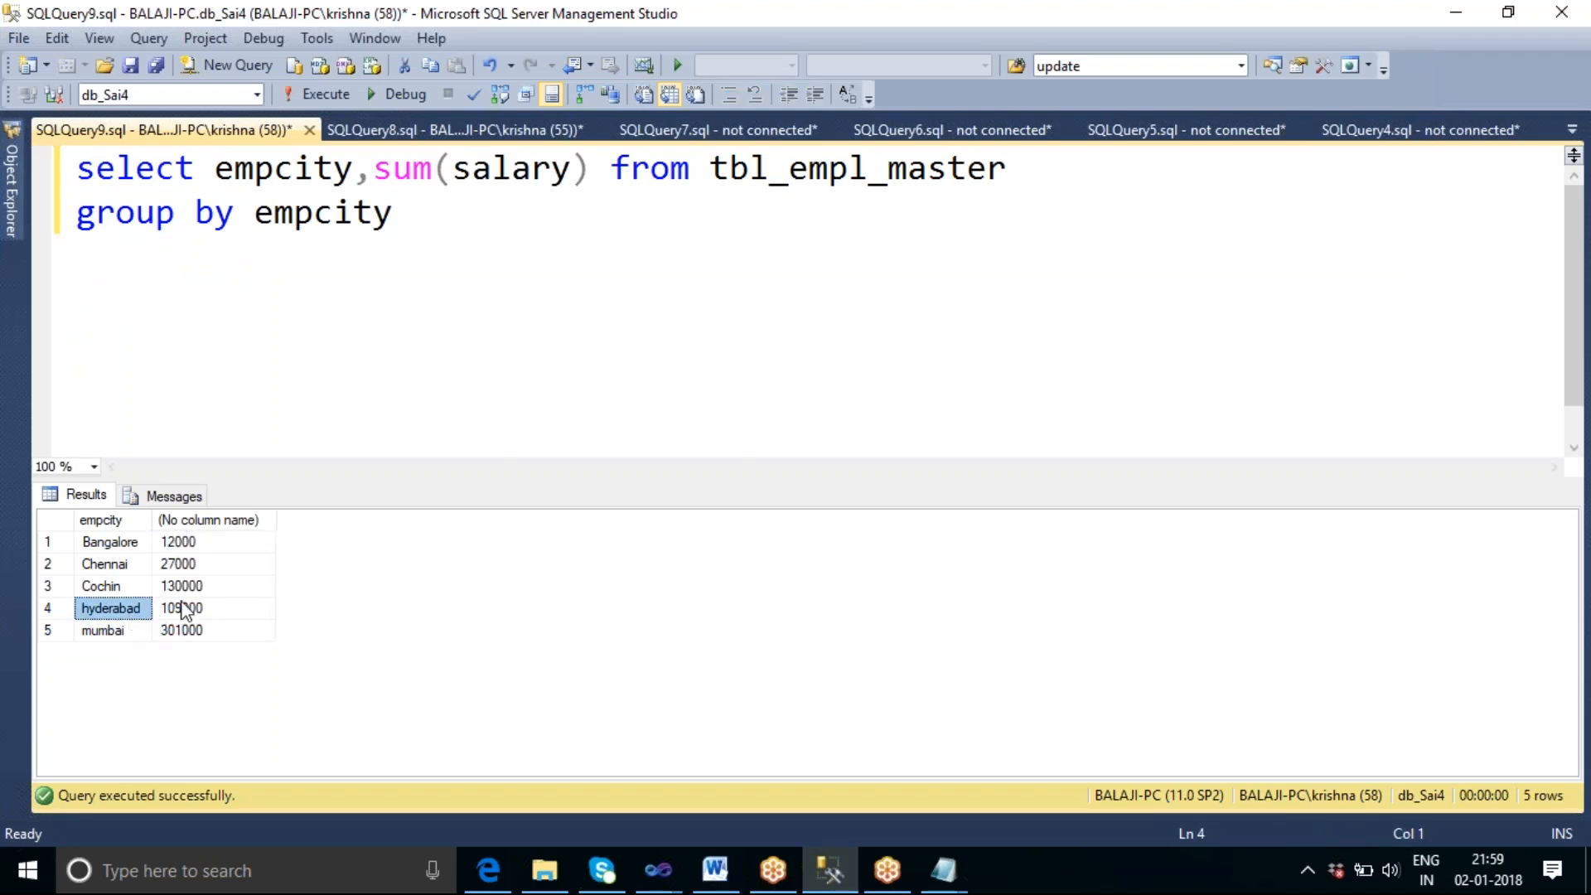
pyautogui.click(423, 213)
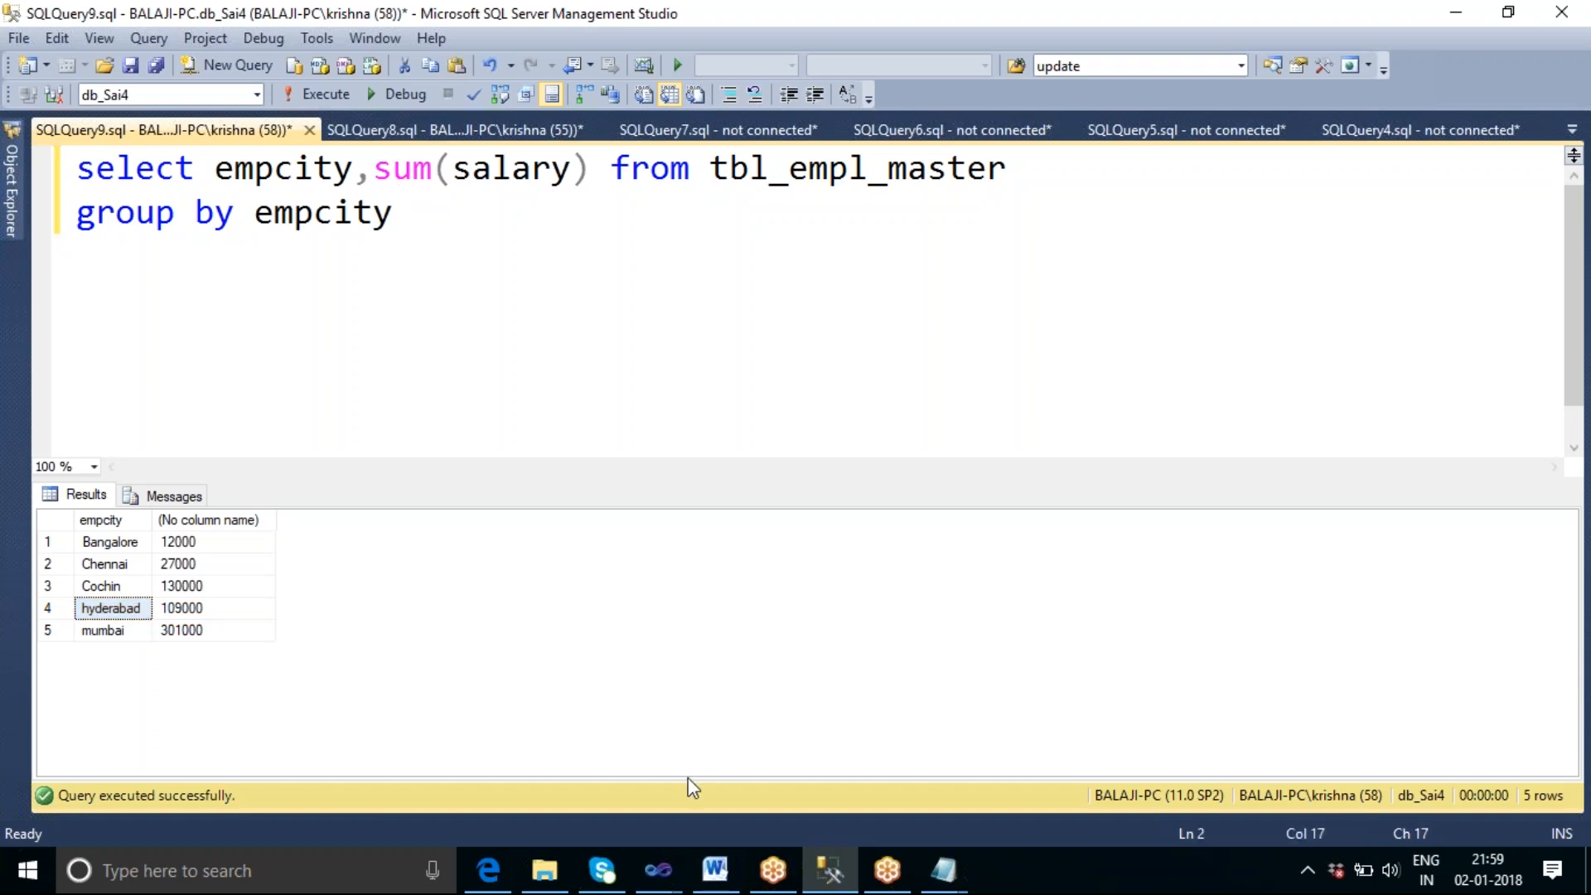
# Step: Write select * from tbl_empl_master on a new line above the grouped query, reusing its from clause
pyautogui.click(614, 170)
pyautogui.keyDown('shift'); pyautogui.click(1021, 166); pyautogui.keyUp('shift')
pyautogui.hotkey('ctrl', 'c')
pyautogui.click(1037, 178)
pyautogui.press('Home')
pyautogui.press('Return')
pyautogui.press('Up')
pyautogui.write('select')
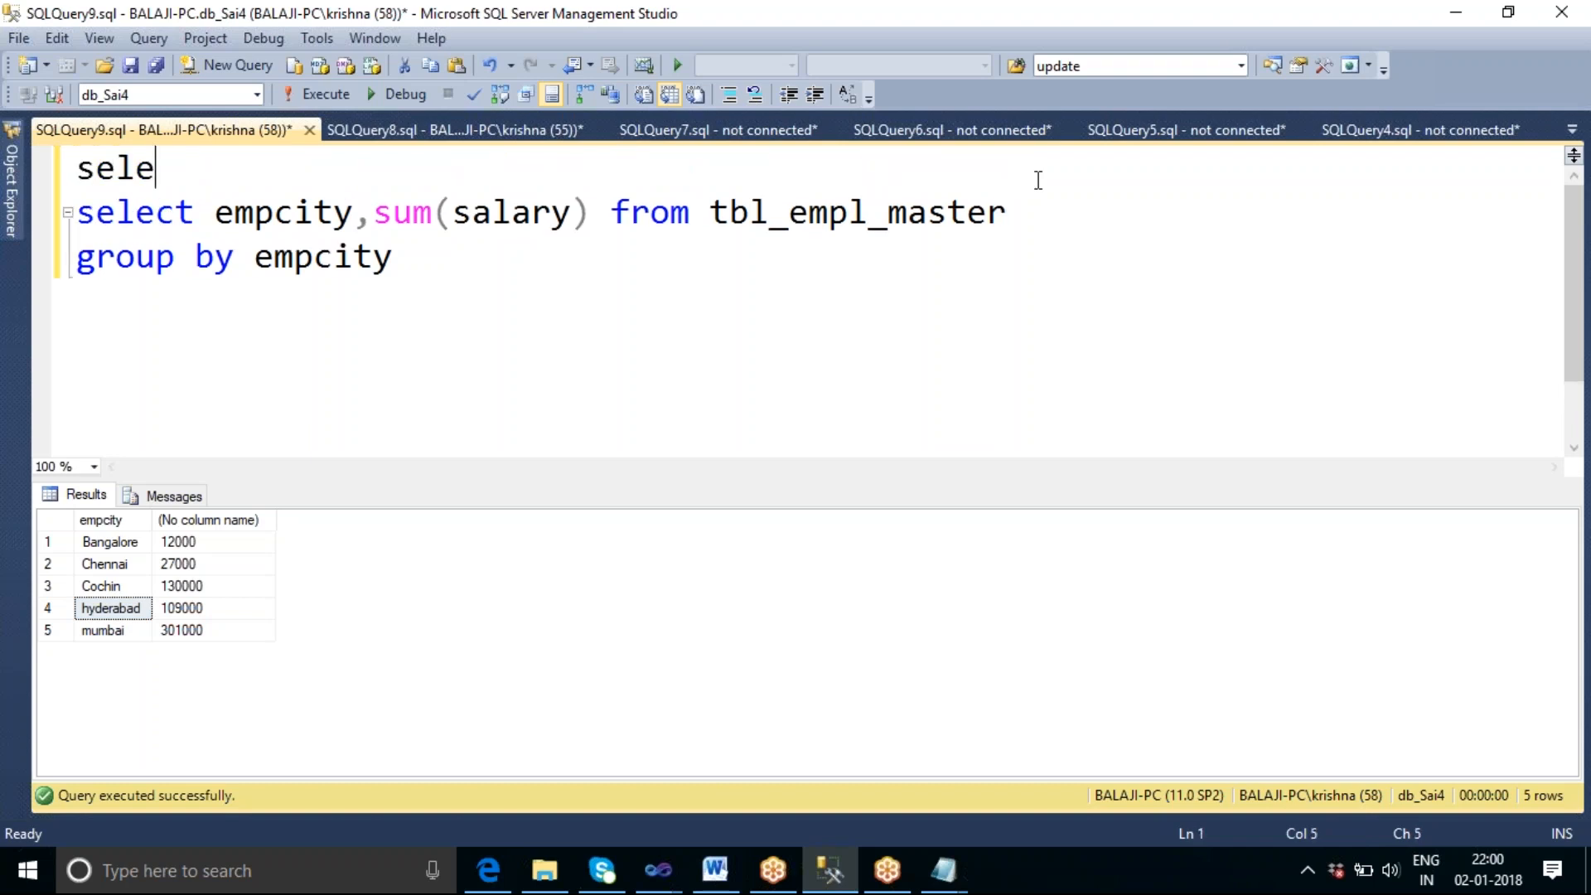
pyautogui.write('* from')
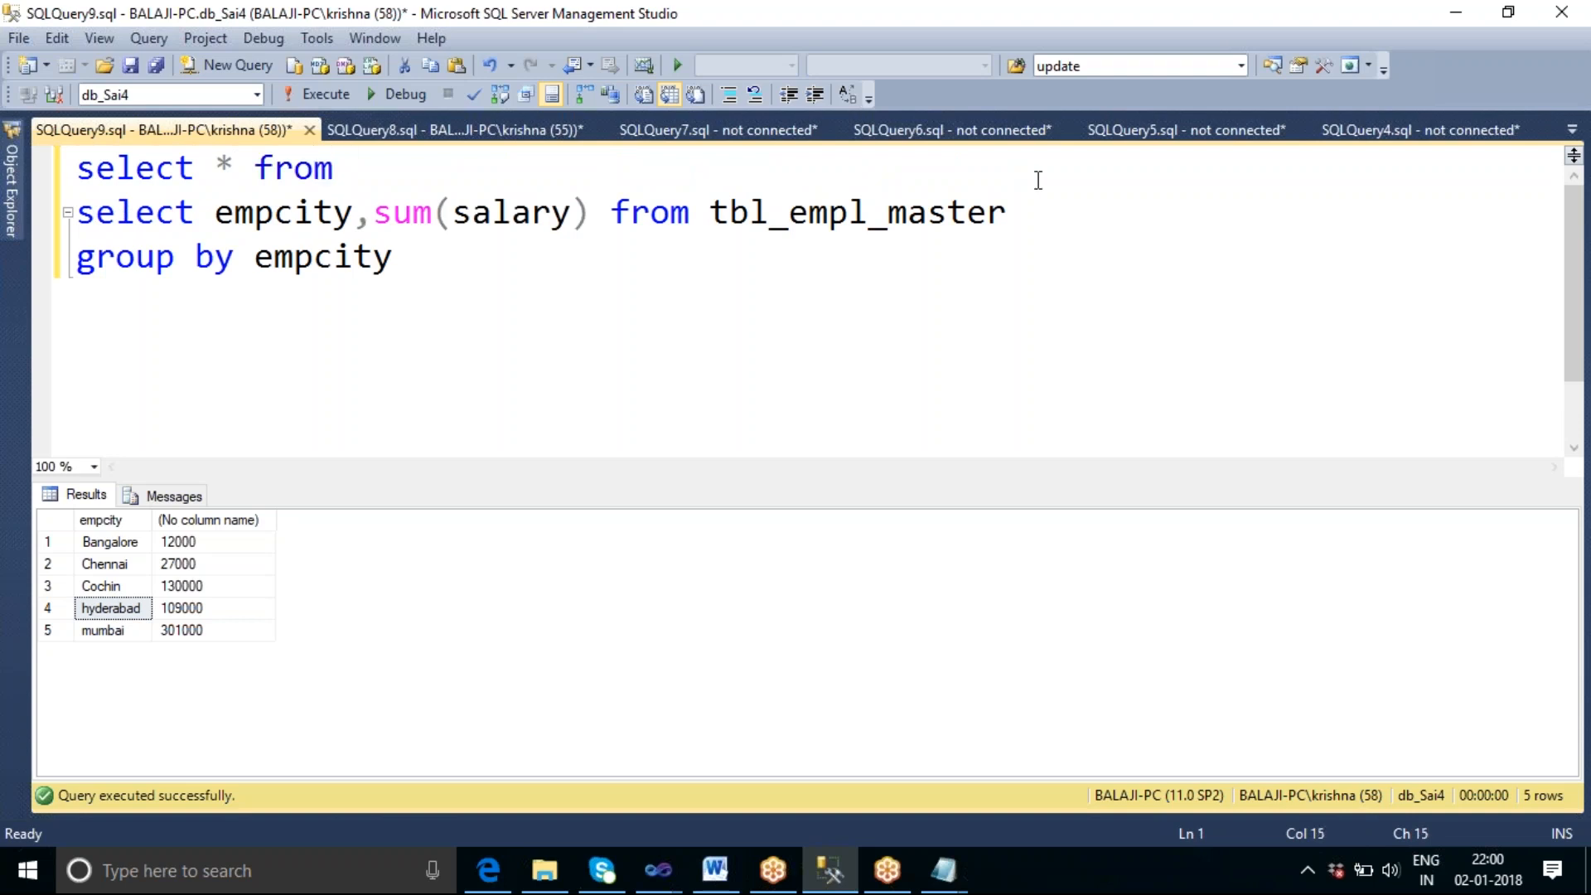
pyautogui.hotkey('ctrl', 'v')
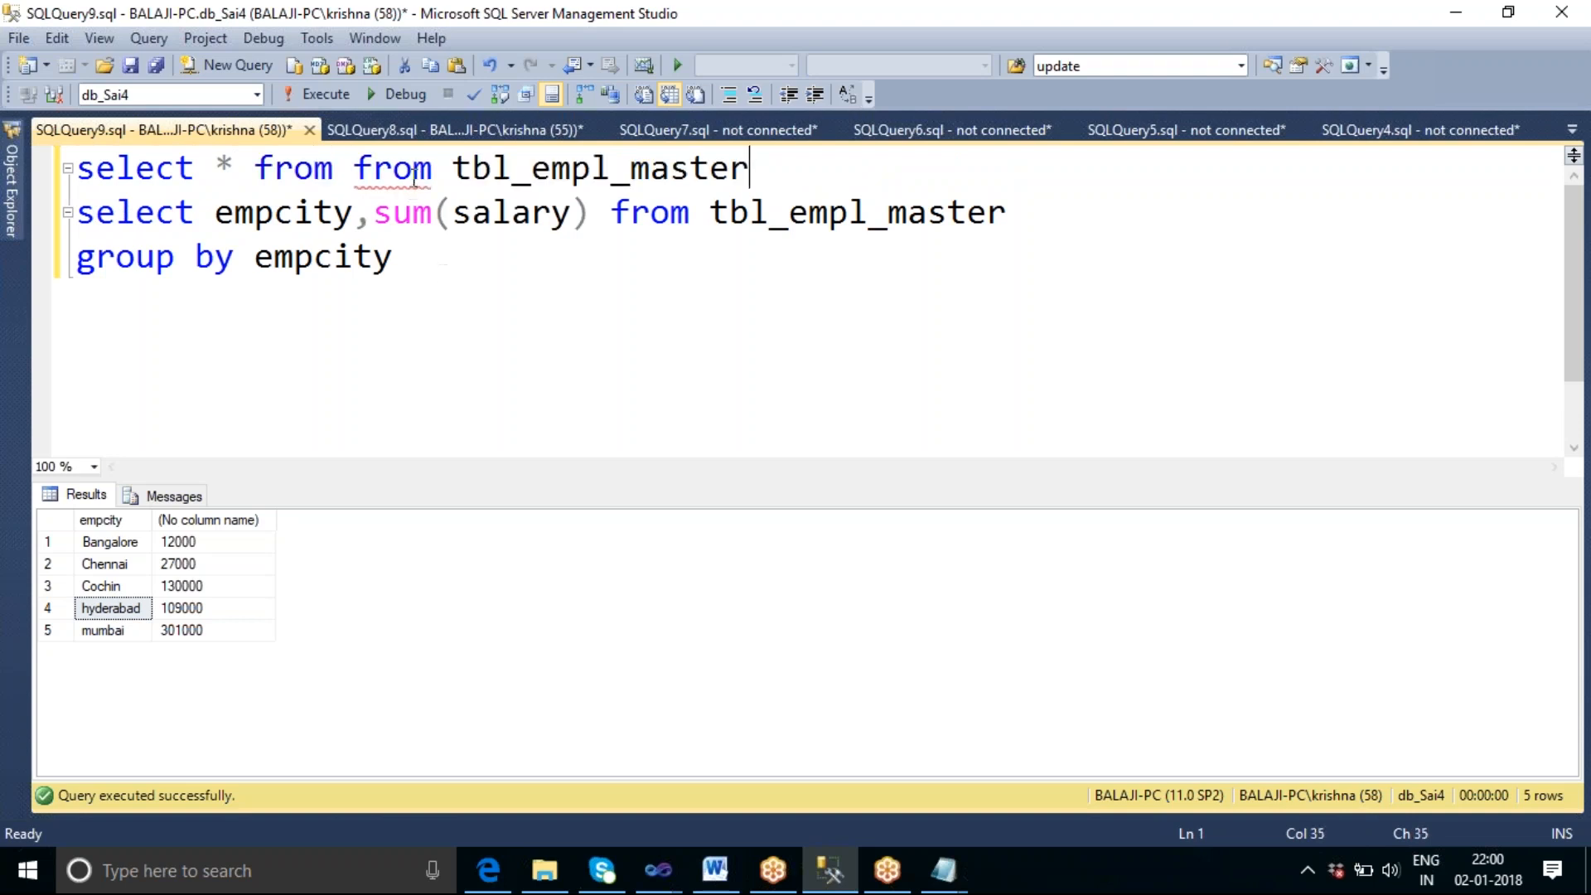
pyautogui.doubleClick(391, 171)
pyautogui.press('Delete')
# Step: Add the condition where empcity='hyderabad' to the new select statement and execute only that line
pyautogui.press('End')
pyautogui.write('where e')
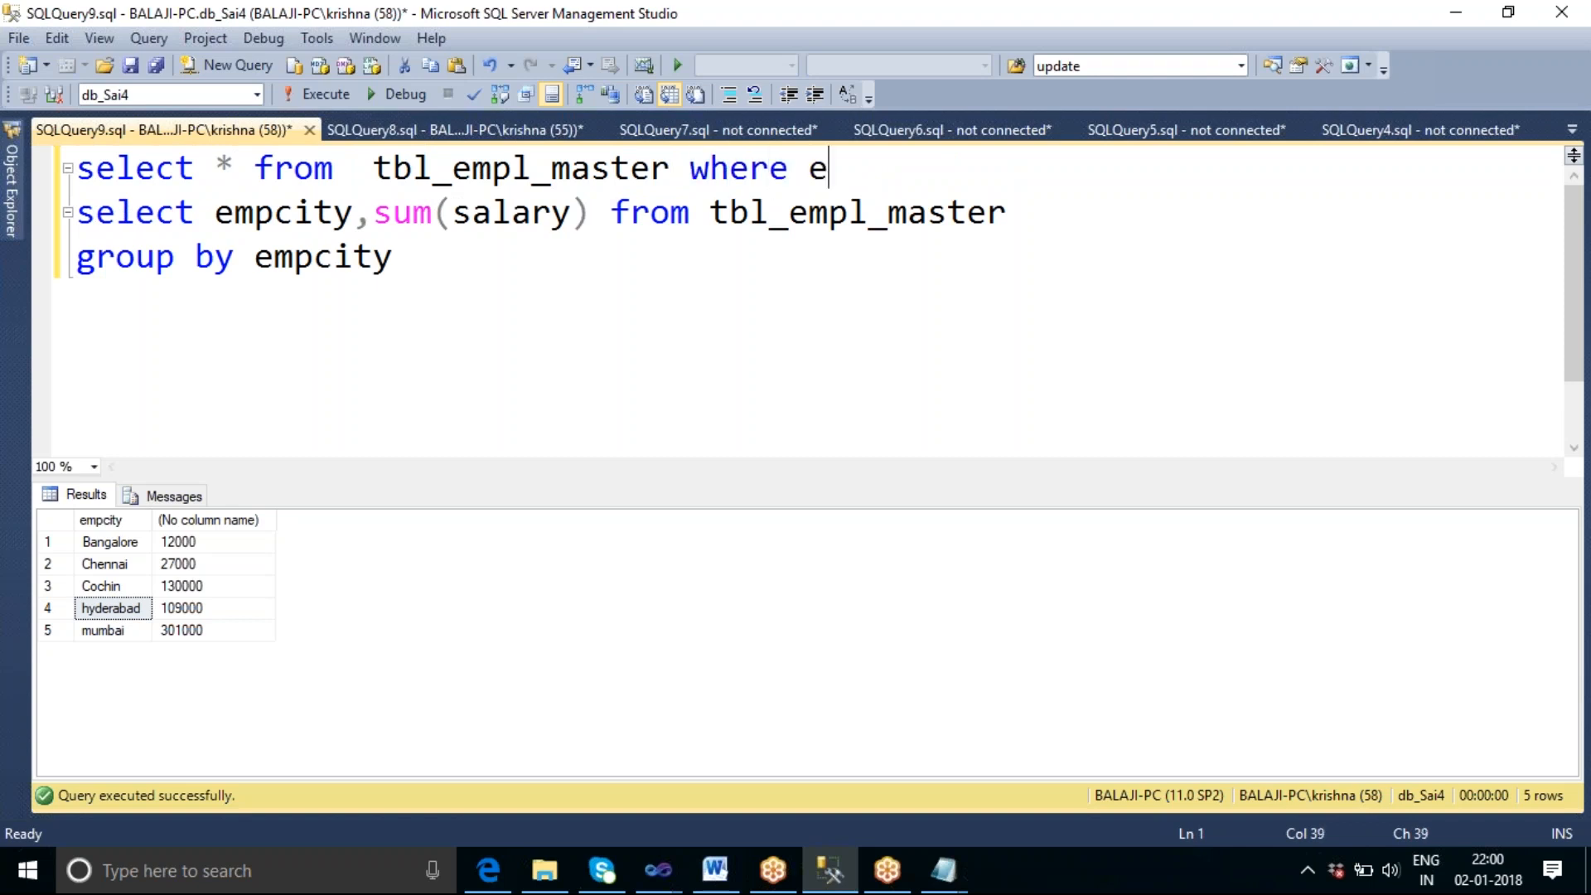
pyautogui.write('mpcity')
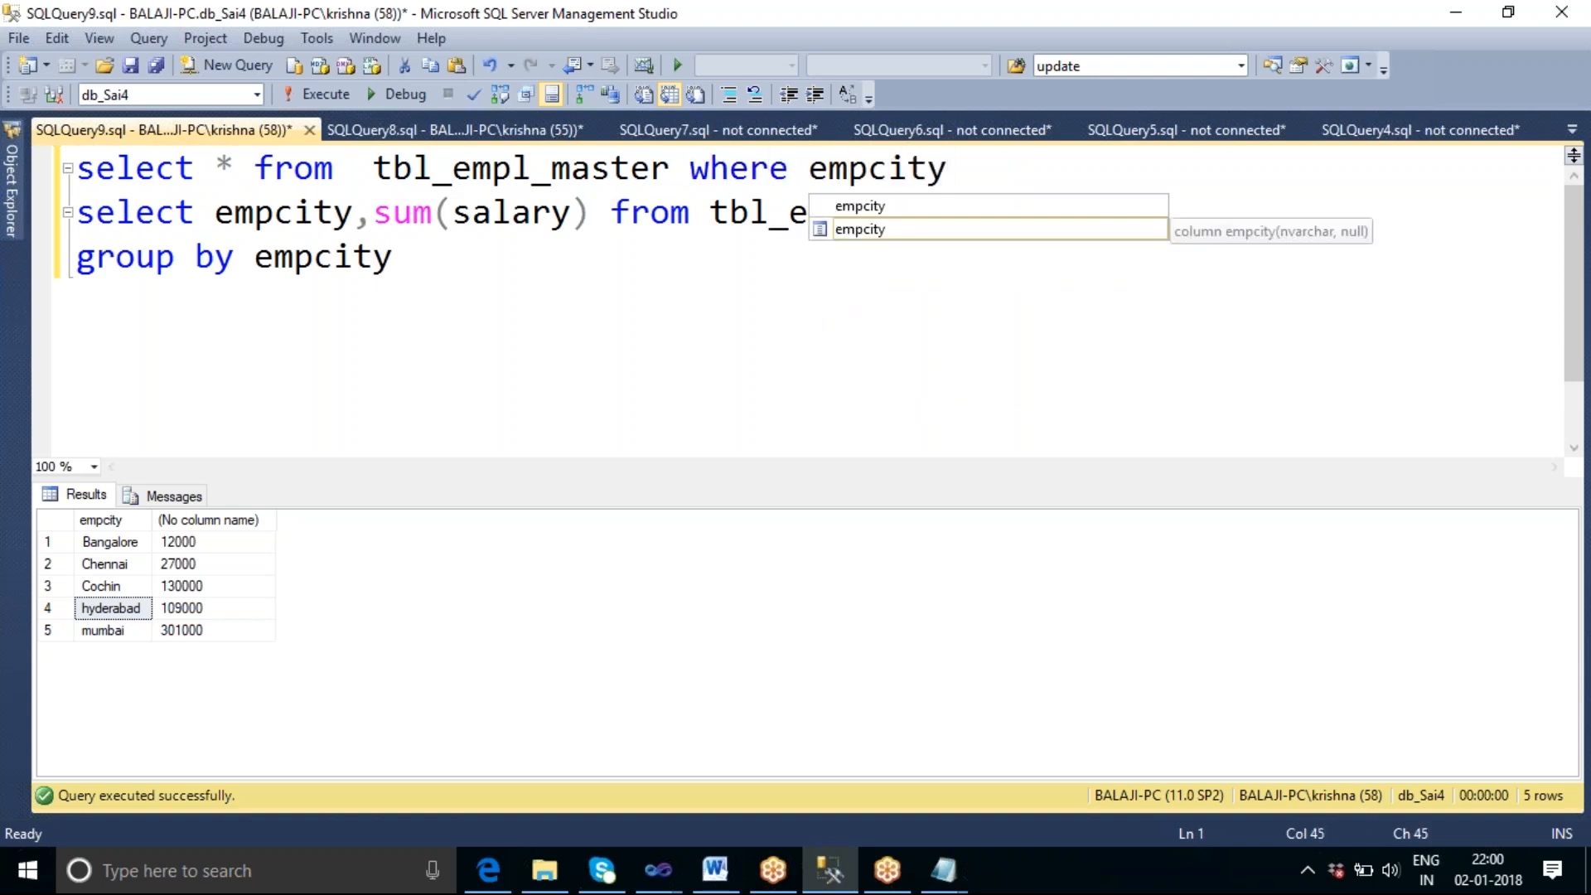
pyautogui.write("='hyder")
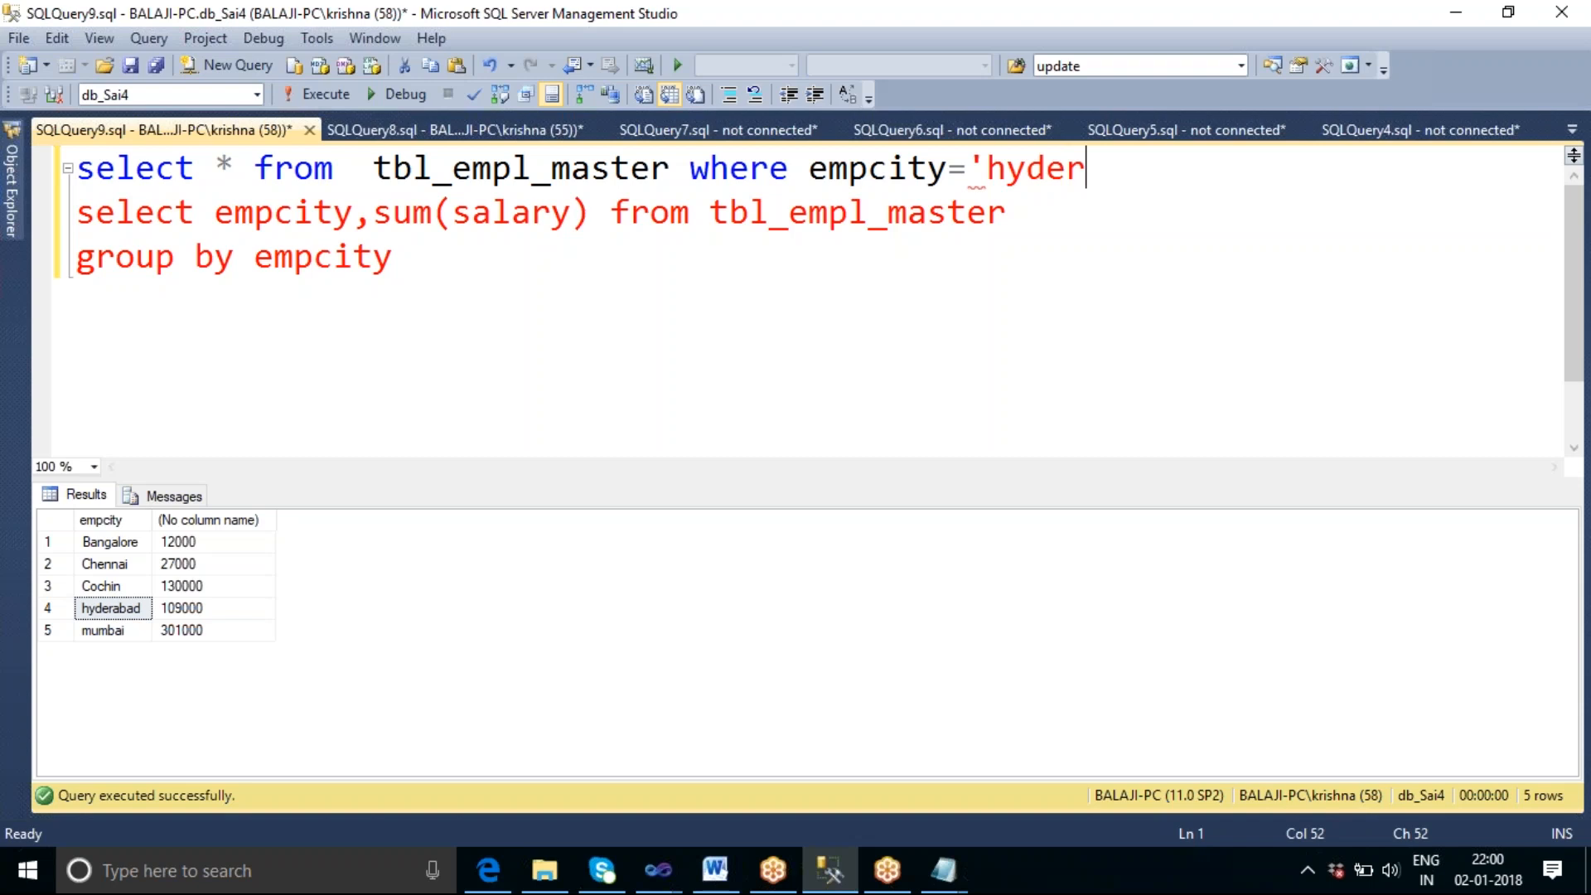
pyautogui.write('abad;')
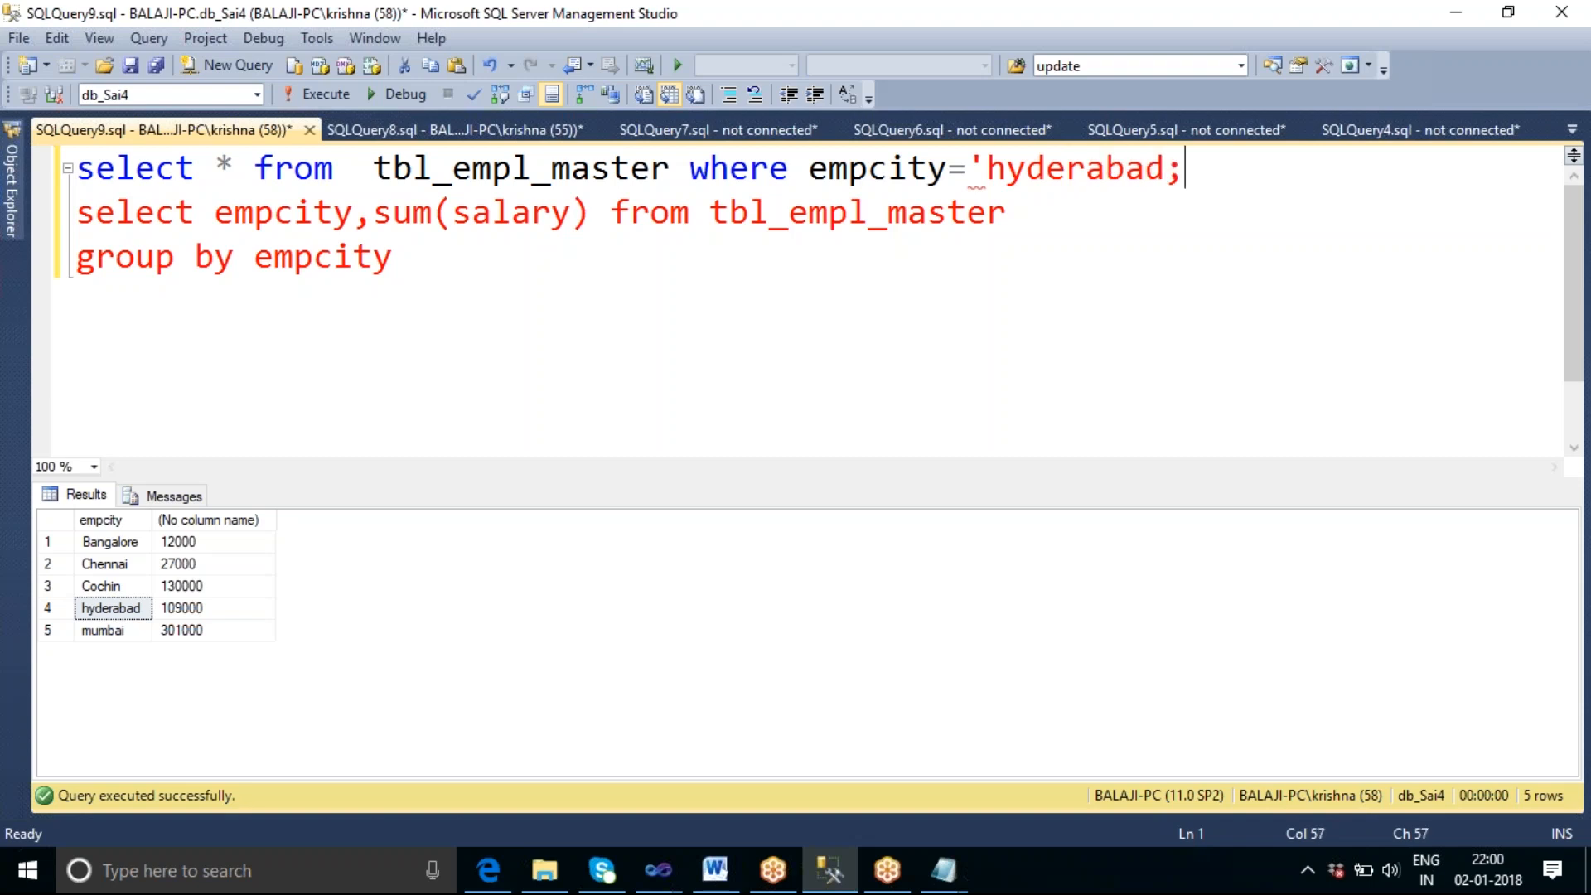
pyautogui.press('BackSpace')
pyautogui.write("'")
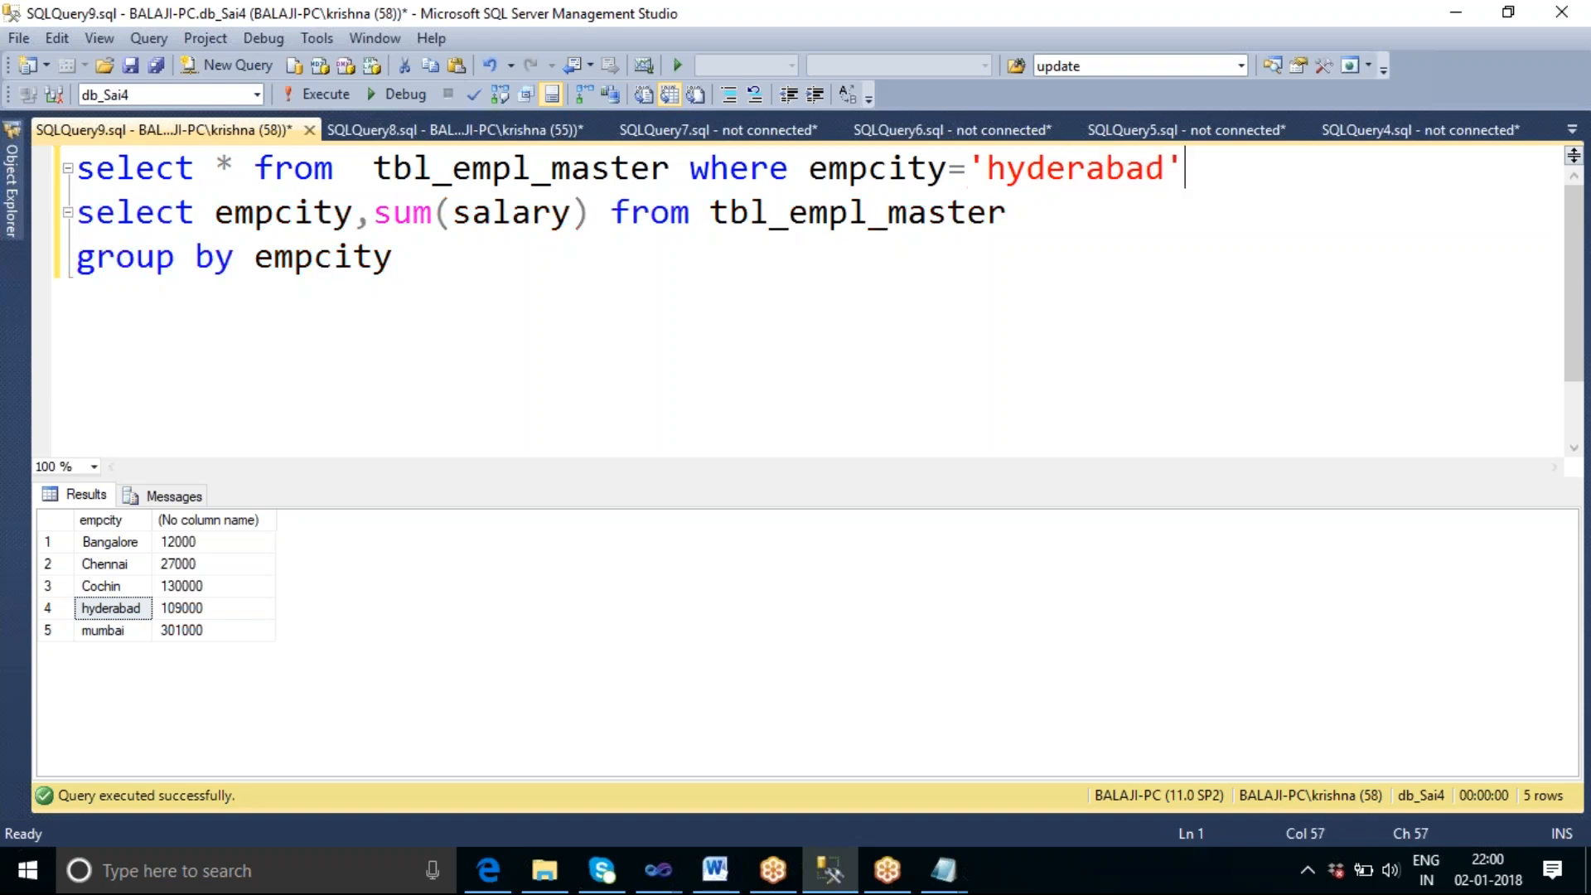
pyautogui.hotkey('shift', 'Home')
pyautogui.press('F5')
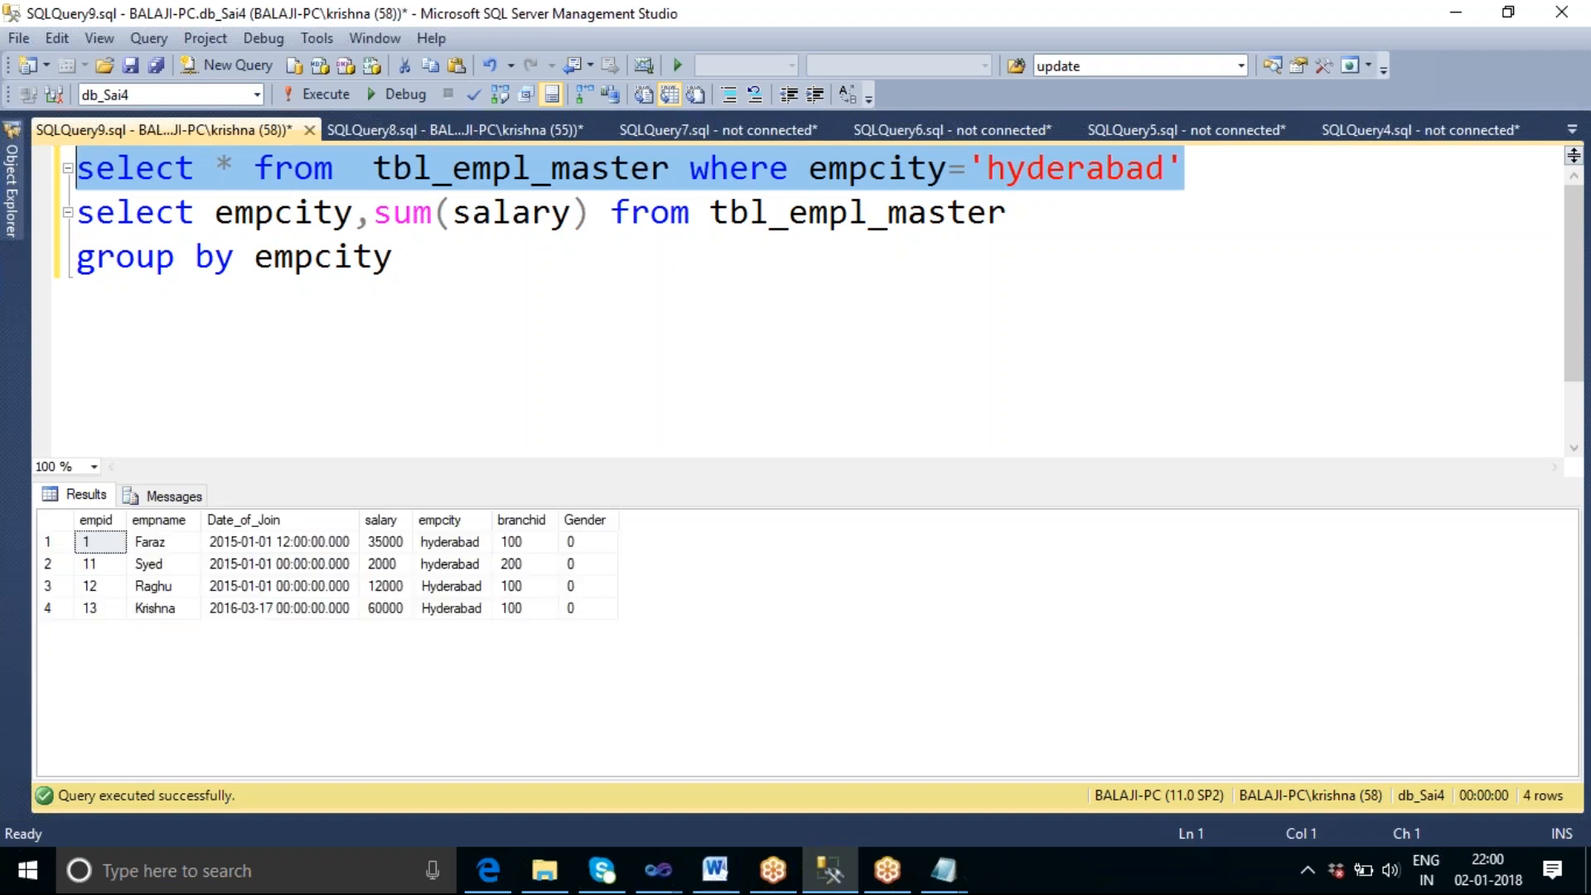
# Step: Examine the letter case of the empcity values in the returned employee rows
pyautogui.click(427, 613)
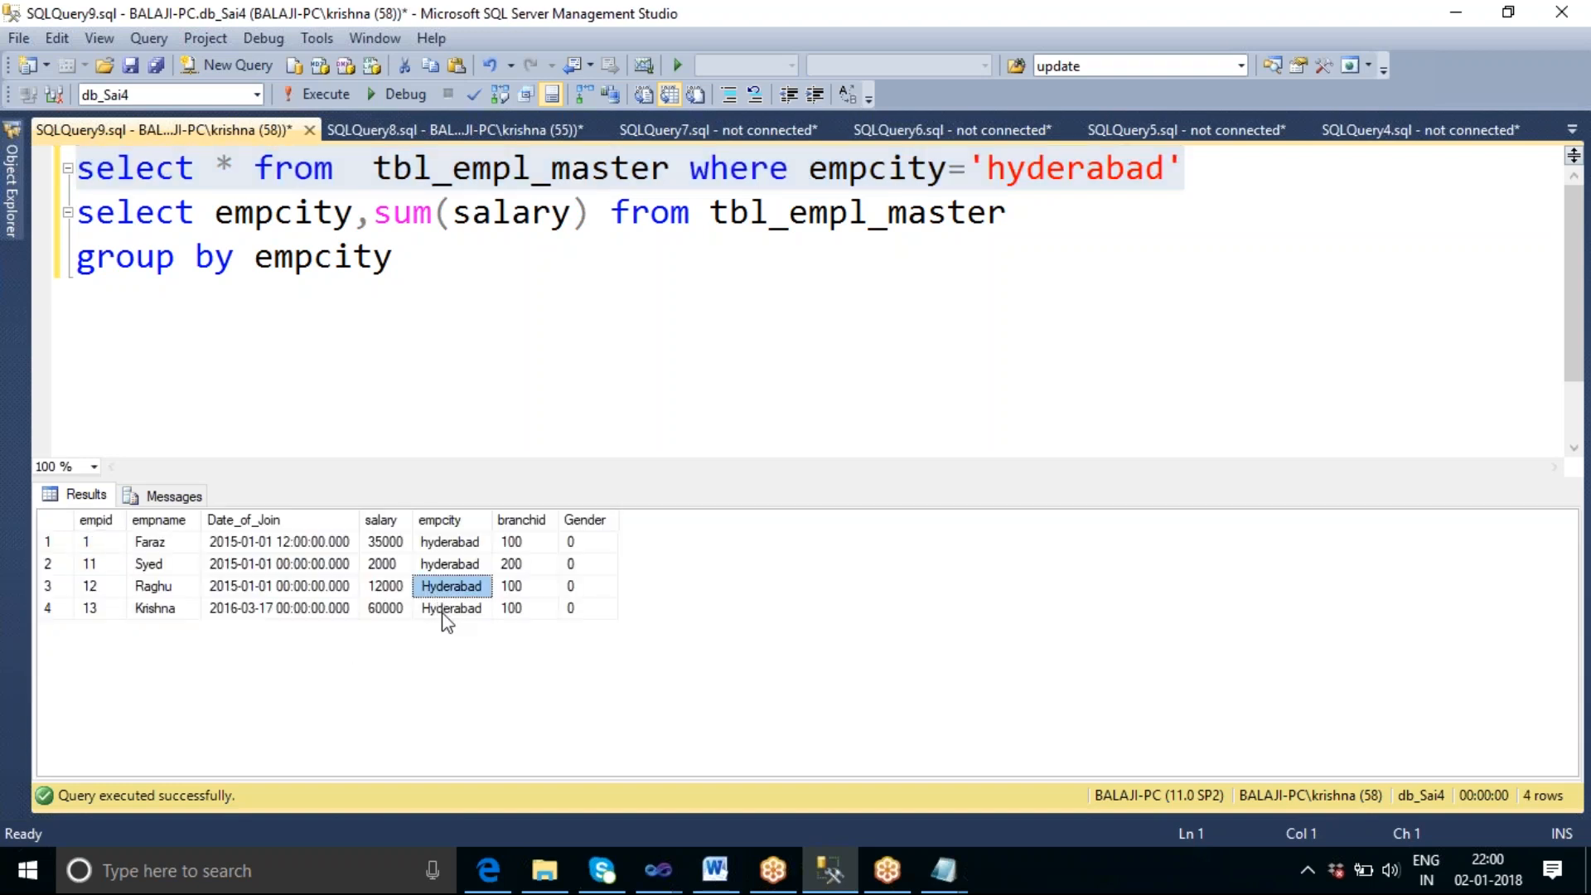
pyautogui.click(453, 568)
pyautogui.click(449, 549)
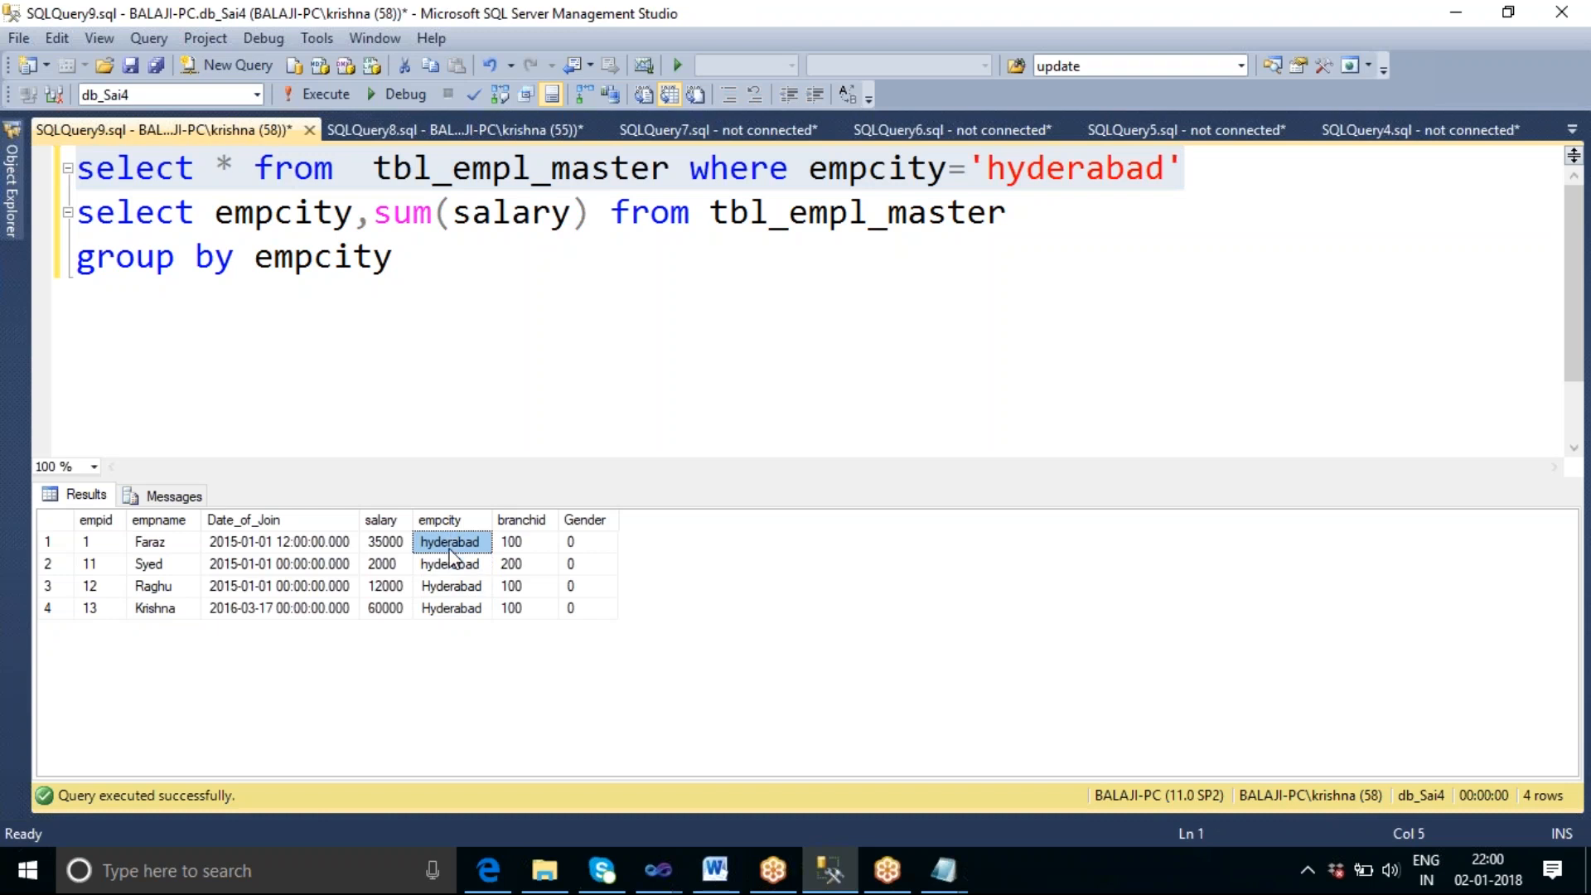
pyautogui.click(527, 275)
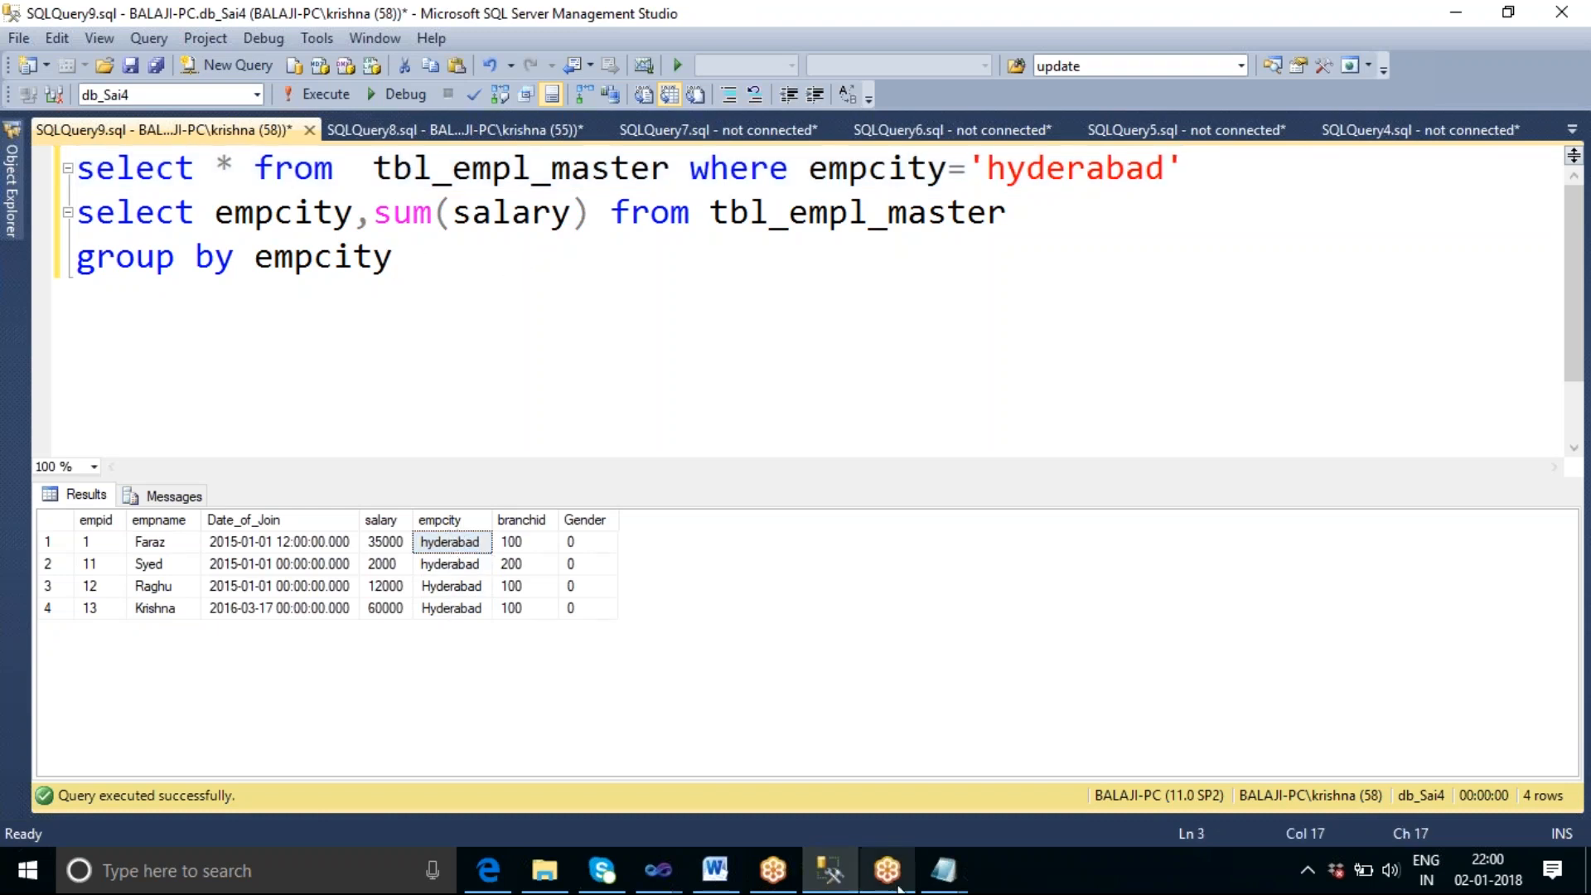
# Step: Close City_wise_Salary.txt, switch to Visual Studio and stop debugging the SSIS package
pyautogui.moveTo(945, 879)
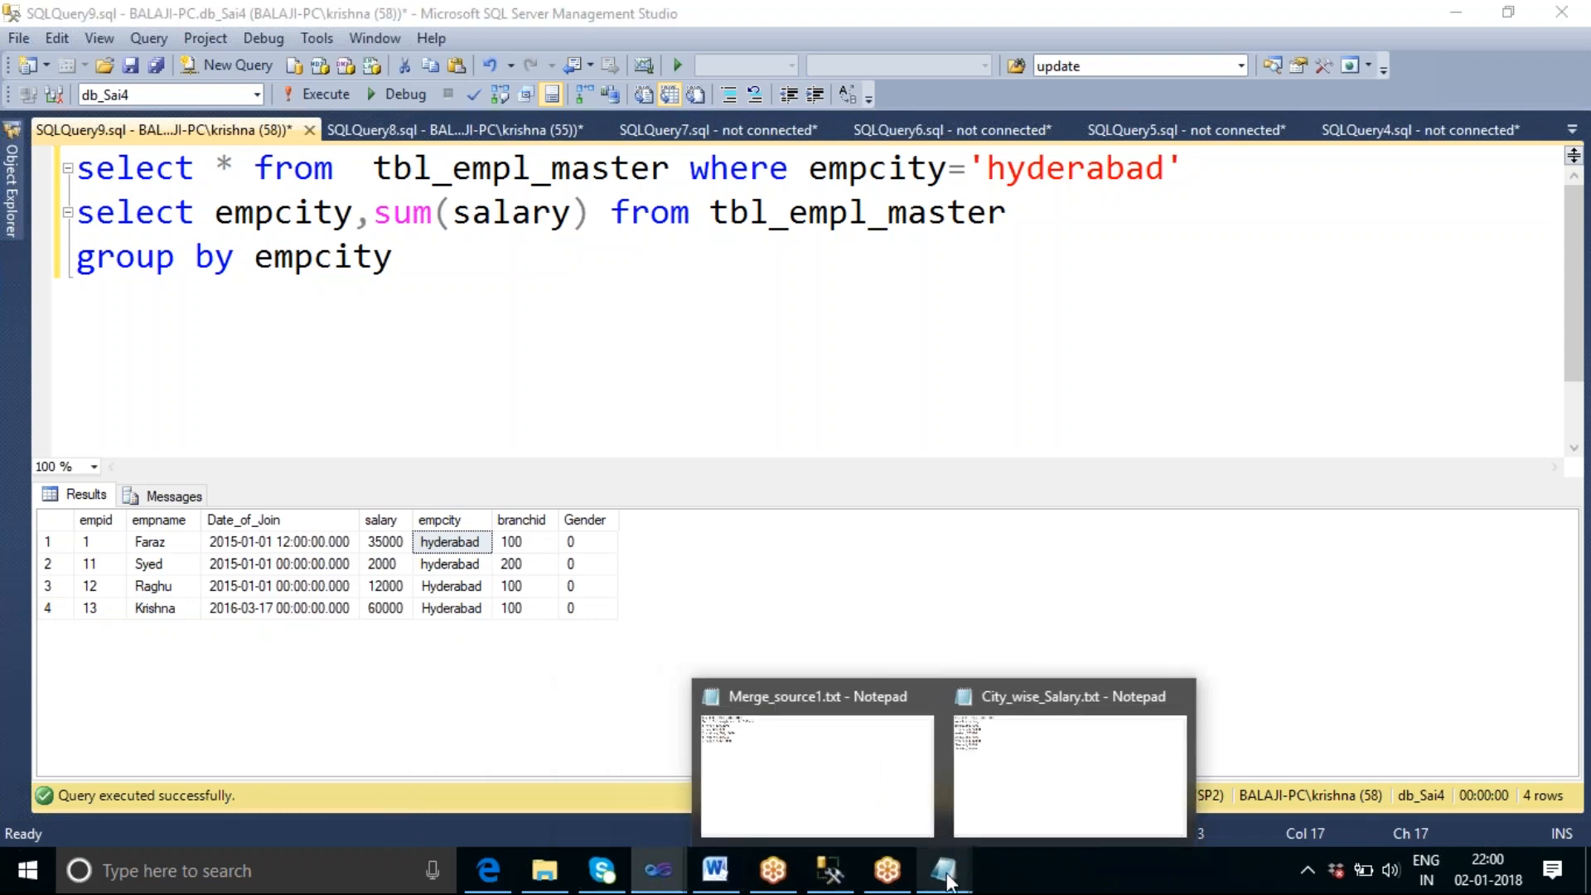
pyautogui.click(1026, 795)
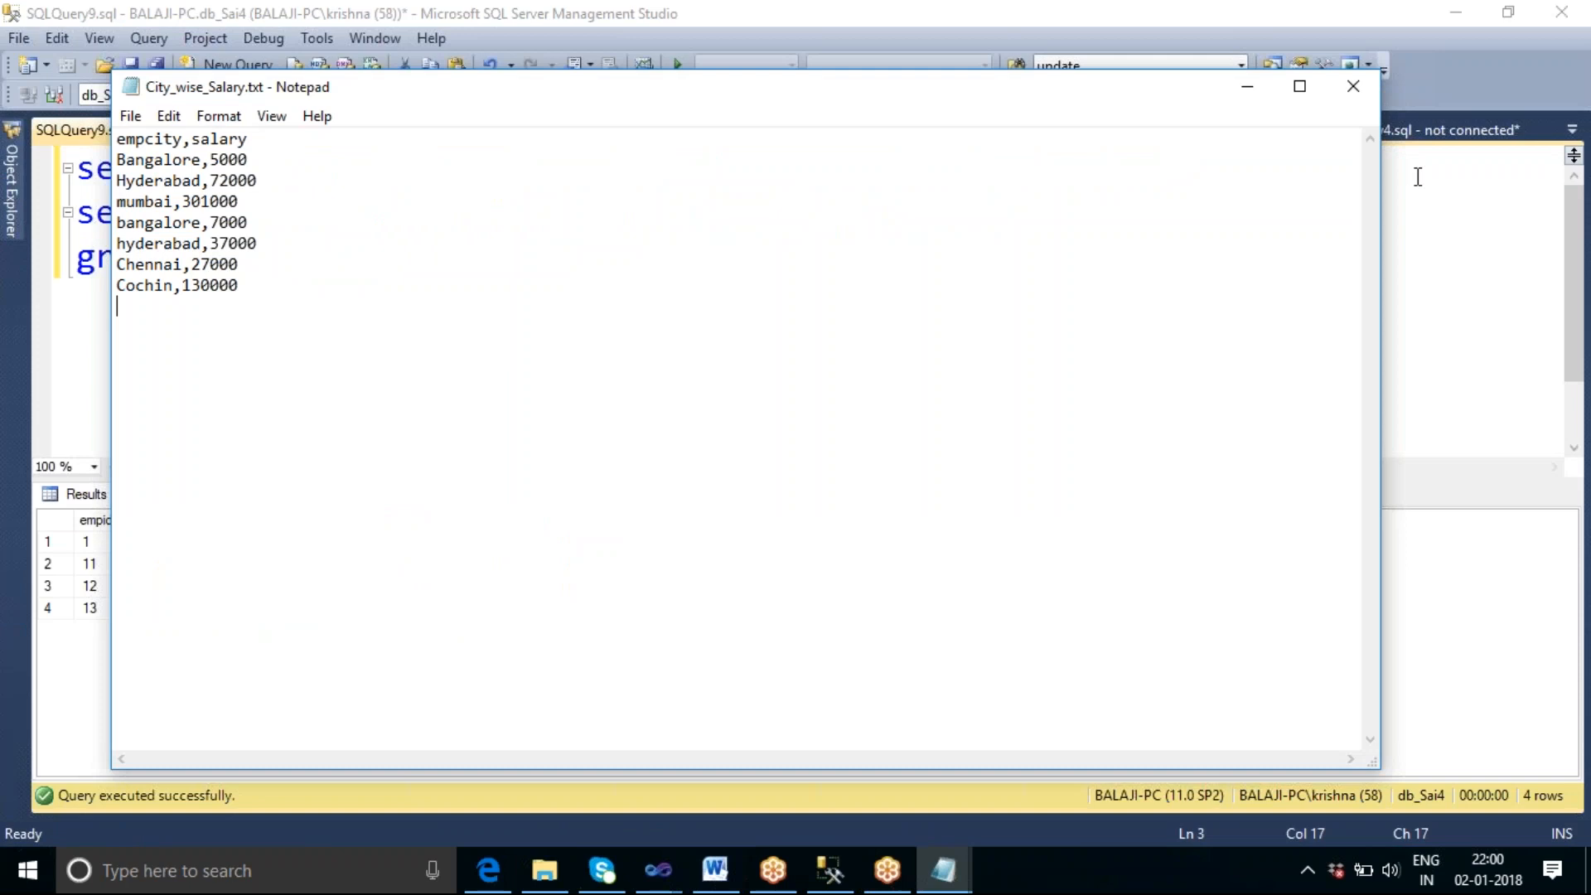
pyautogui.click(1358, 83)
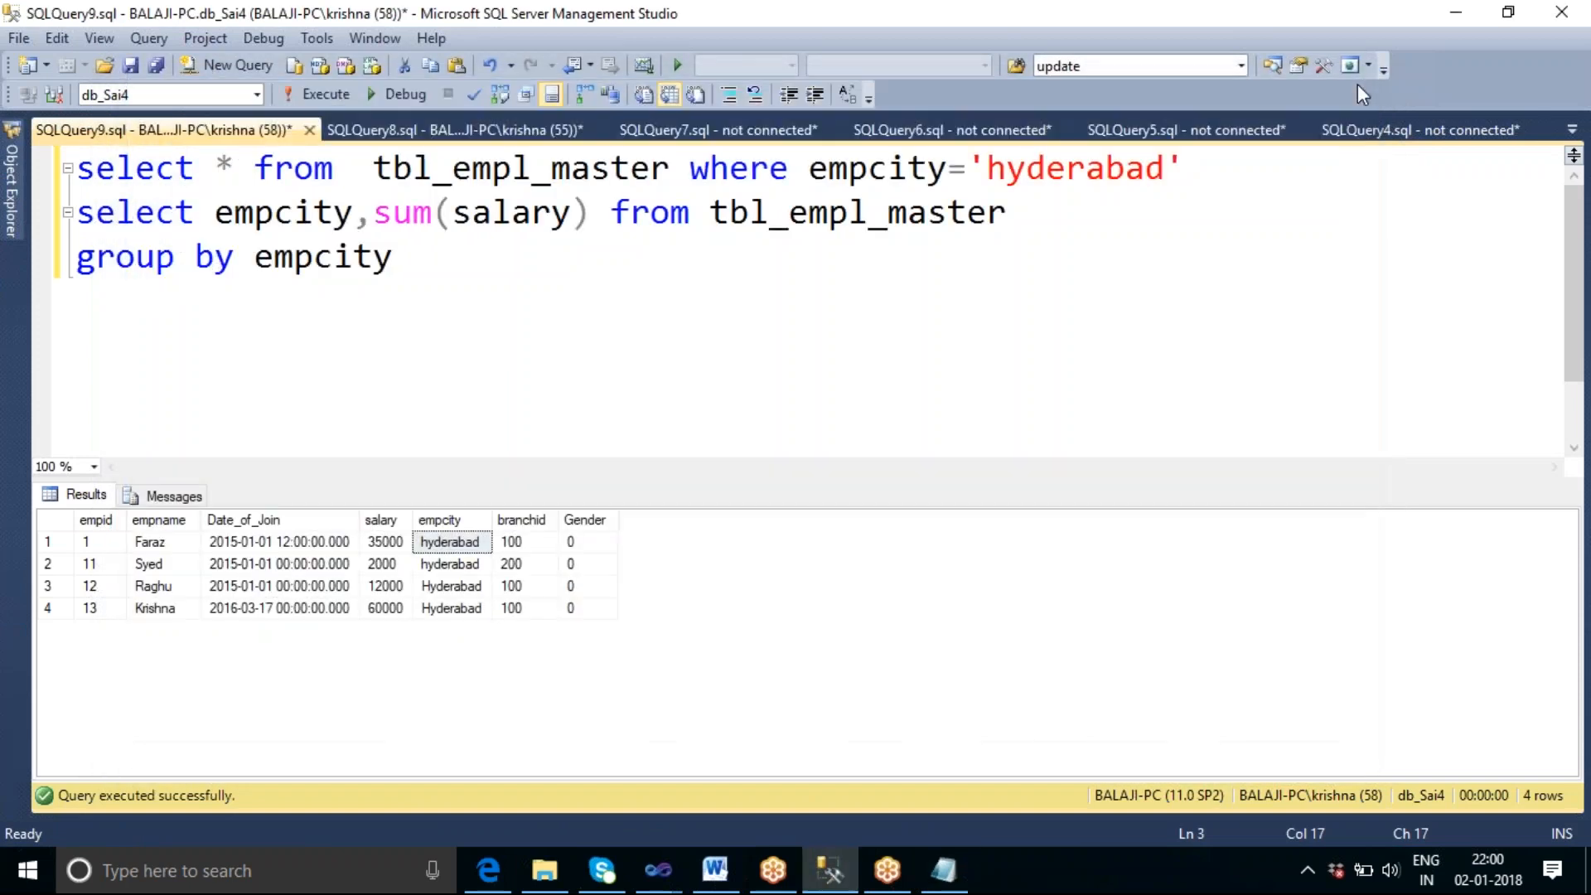
pyautogui.click(653, 880)
pyautogui.click(727, 812)
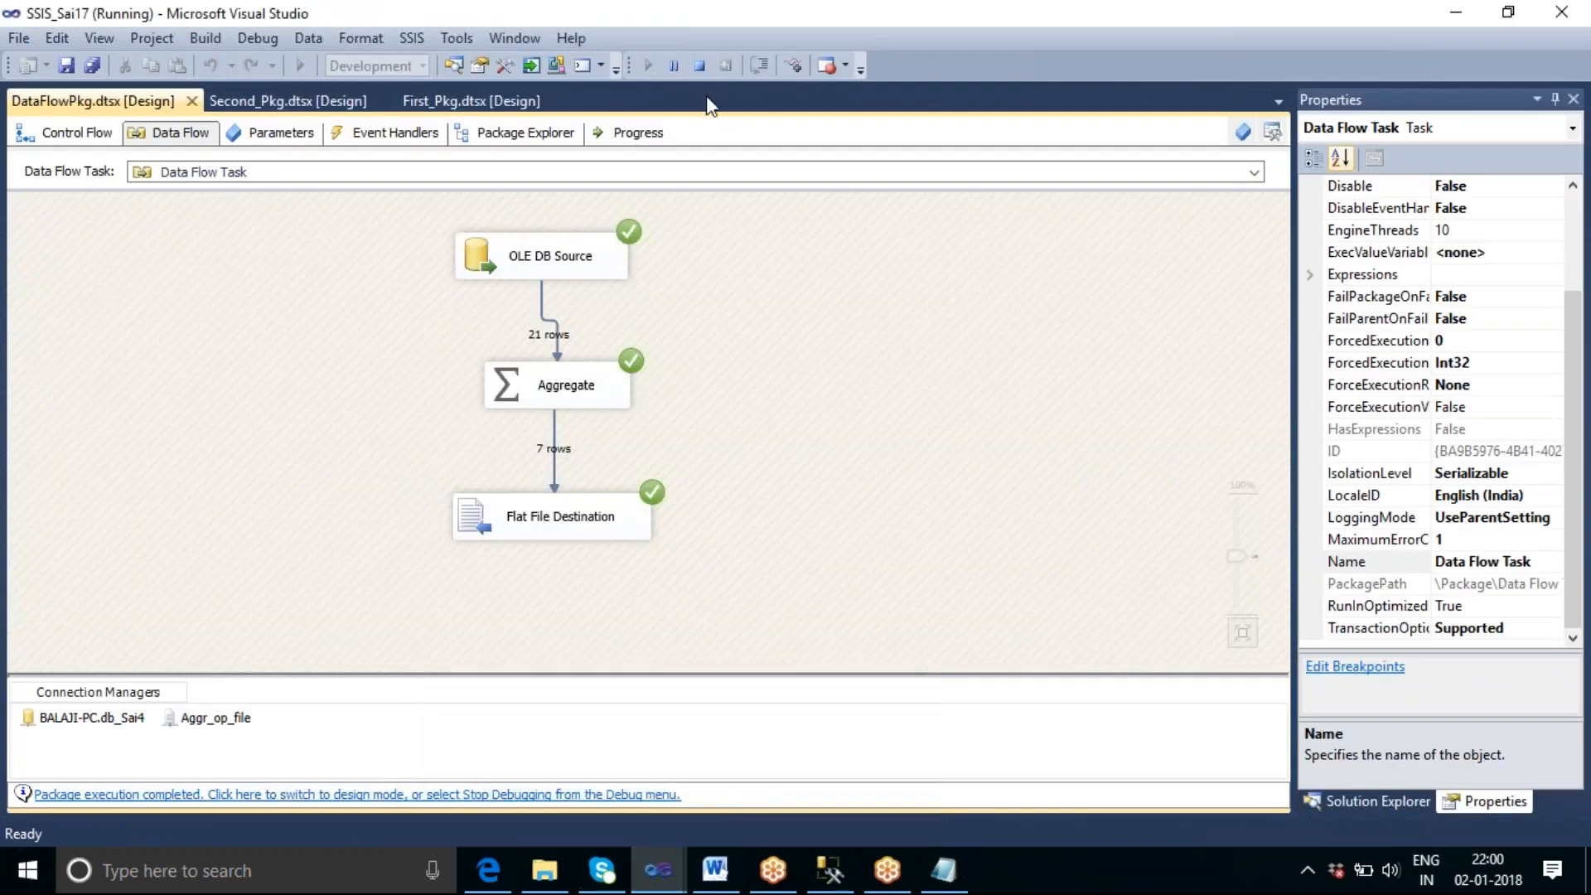
pyautogui.click(699, 66)
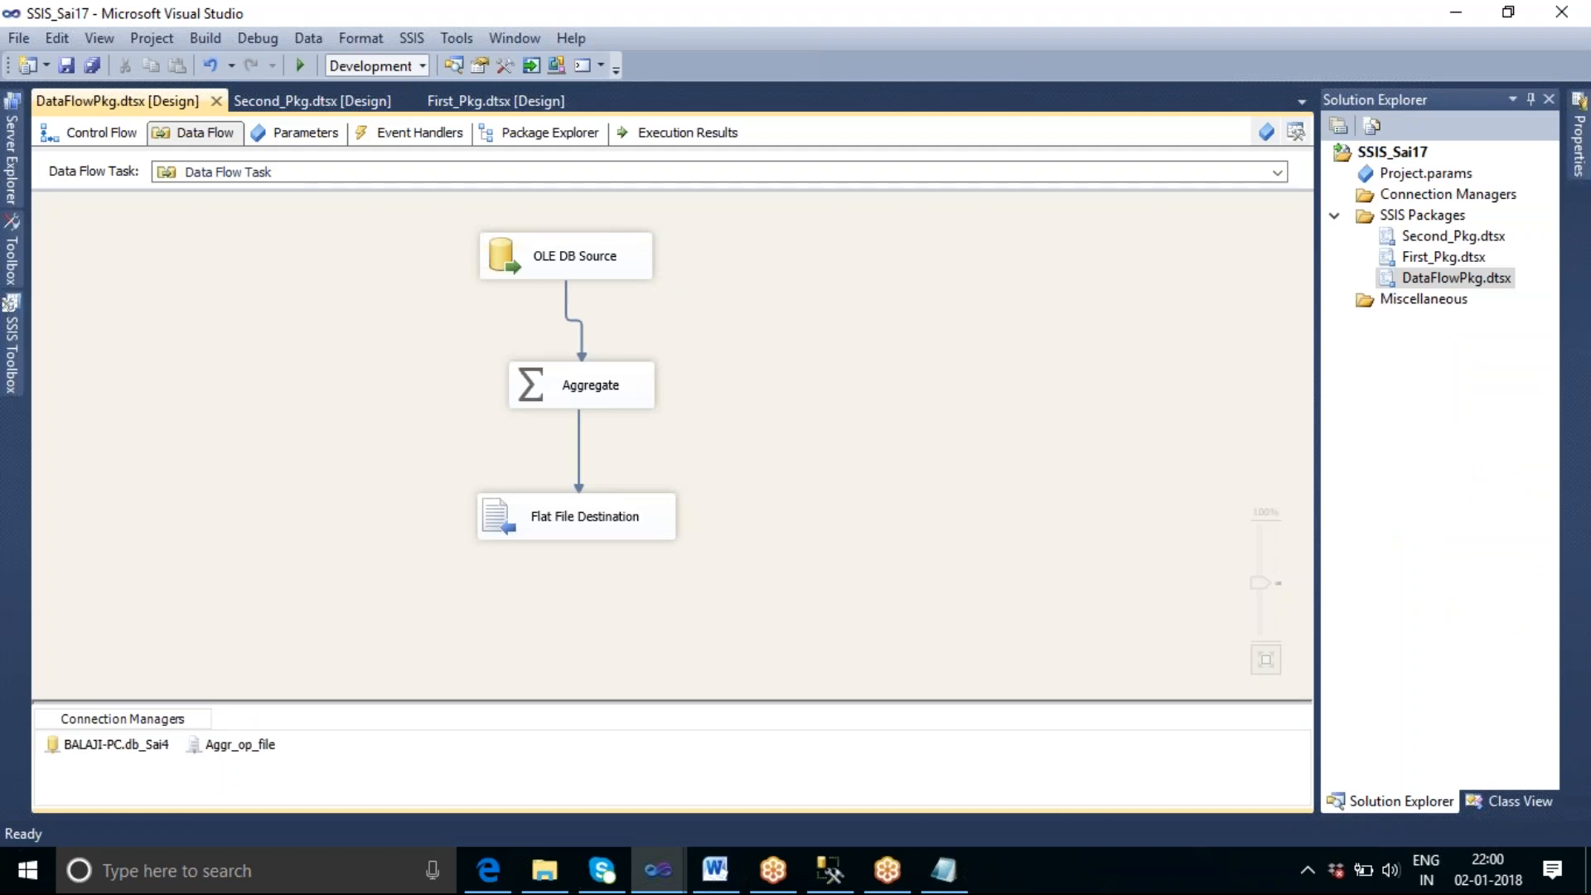
# Step: Set the comparison flag of the empcity Group by column in the Aggregate transformation to Ignore case and accept the editor
pyautogui.doubleClick(602, 401)
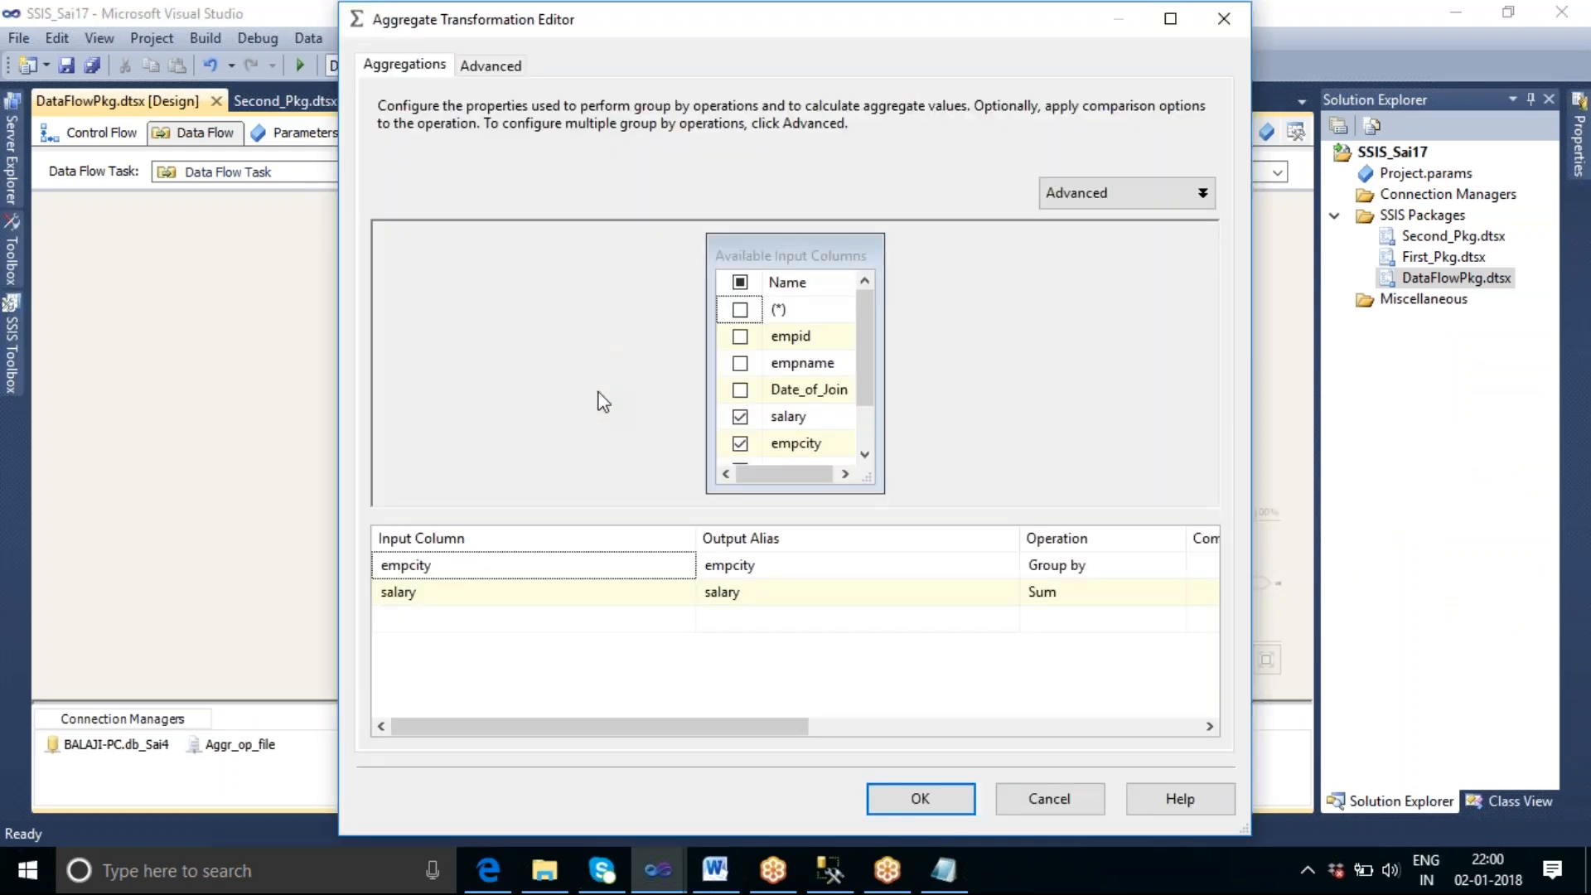
pyautogui.click(771, 566)
pyautogui.moveTo(774, 730); pyautogui.dragTo(858, 731)
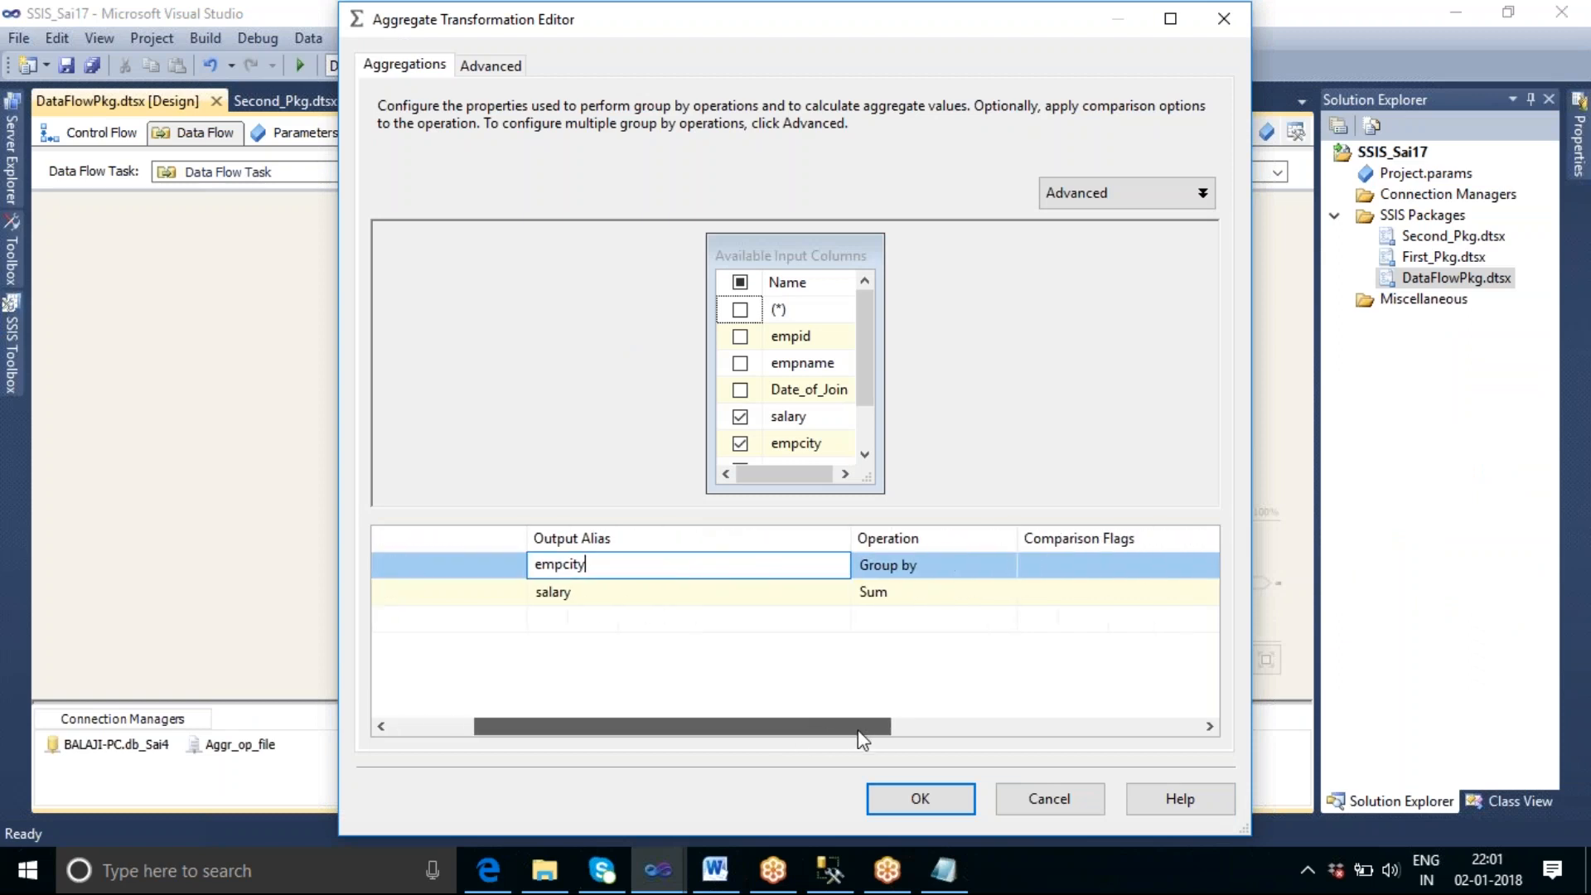
pyautogui.click(1079, 571)
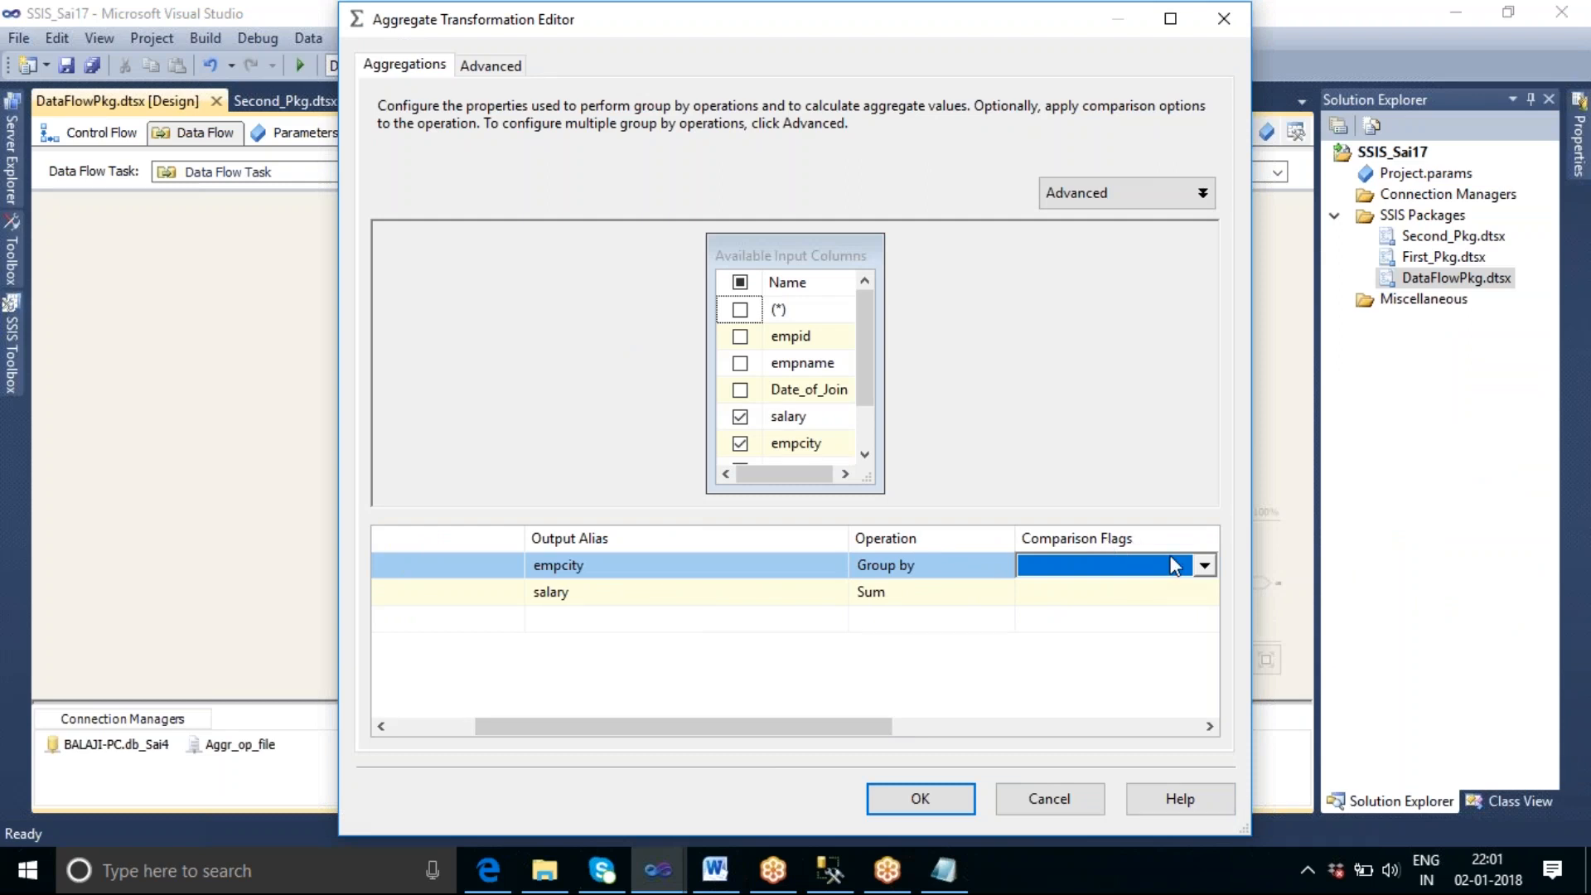
pyautogui.click(1204, 565)
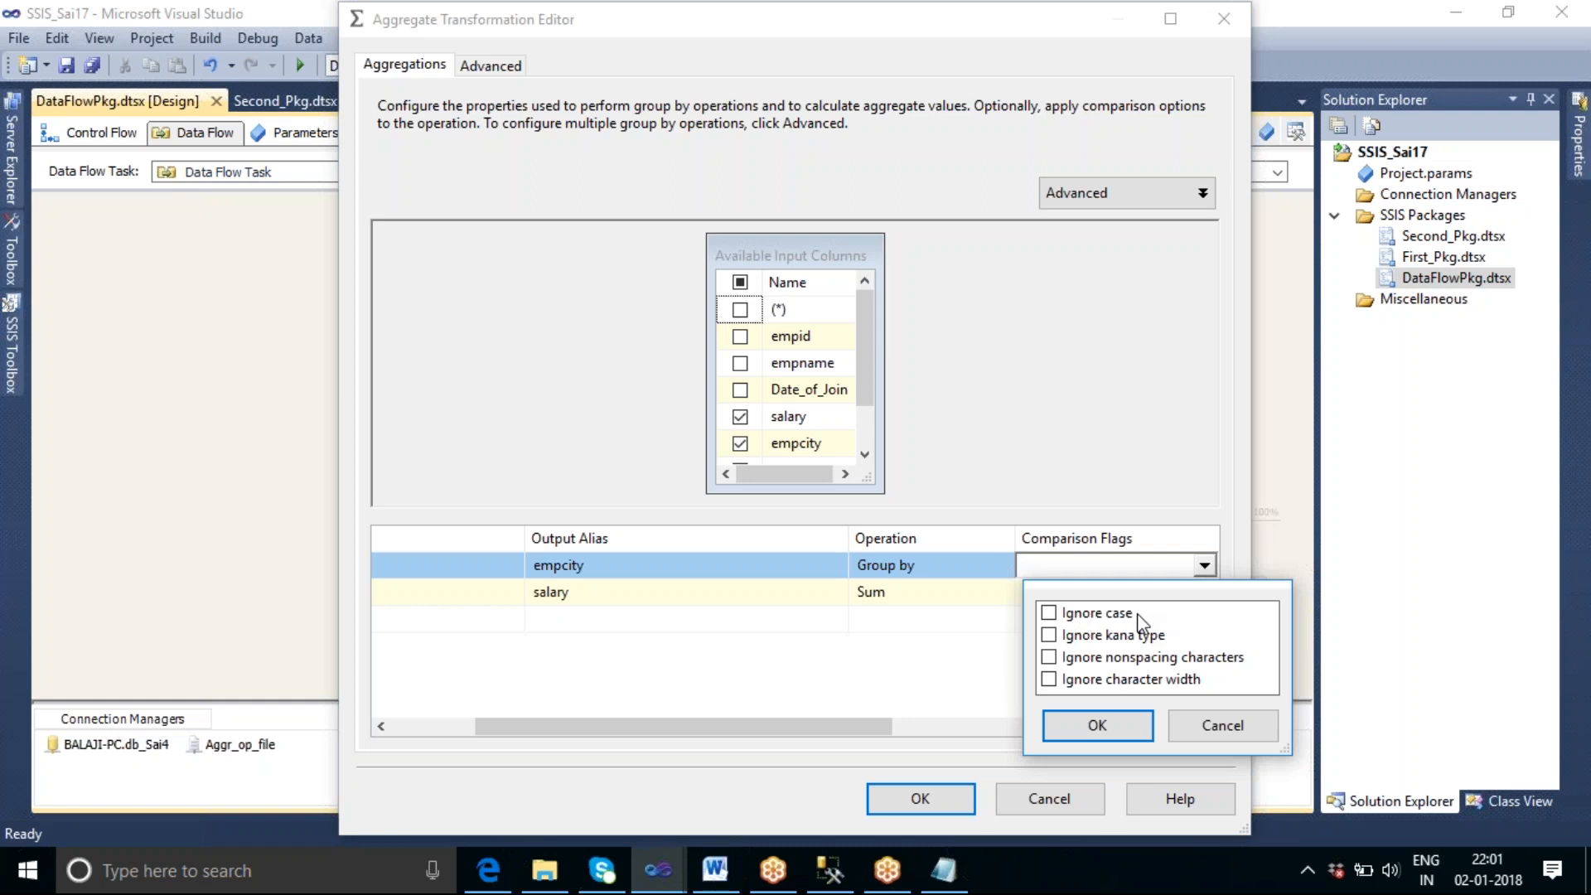
pyautogui.click(1079, 614)
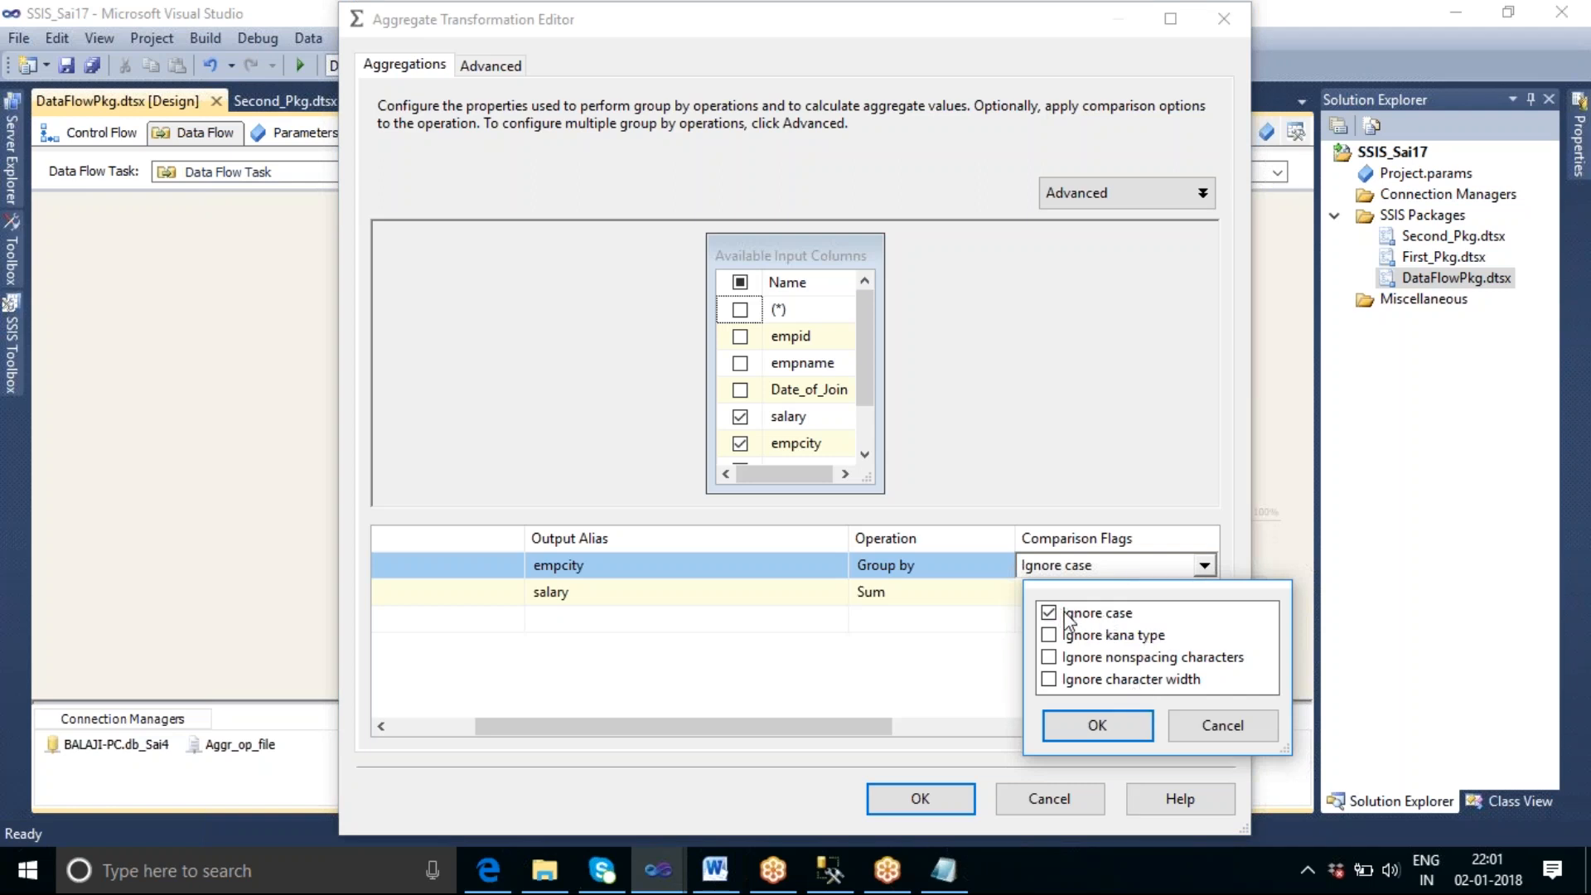
pyautogui.click(1088, 725)
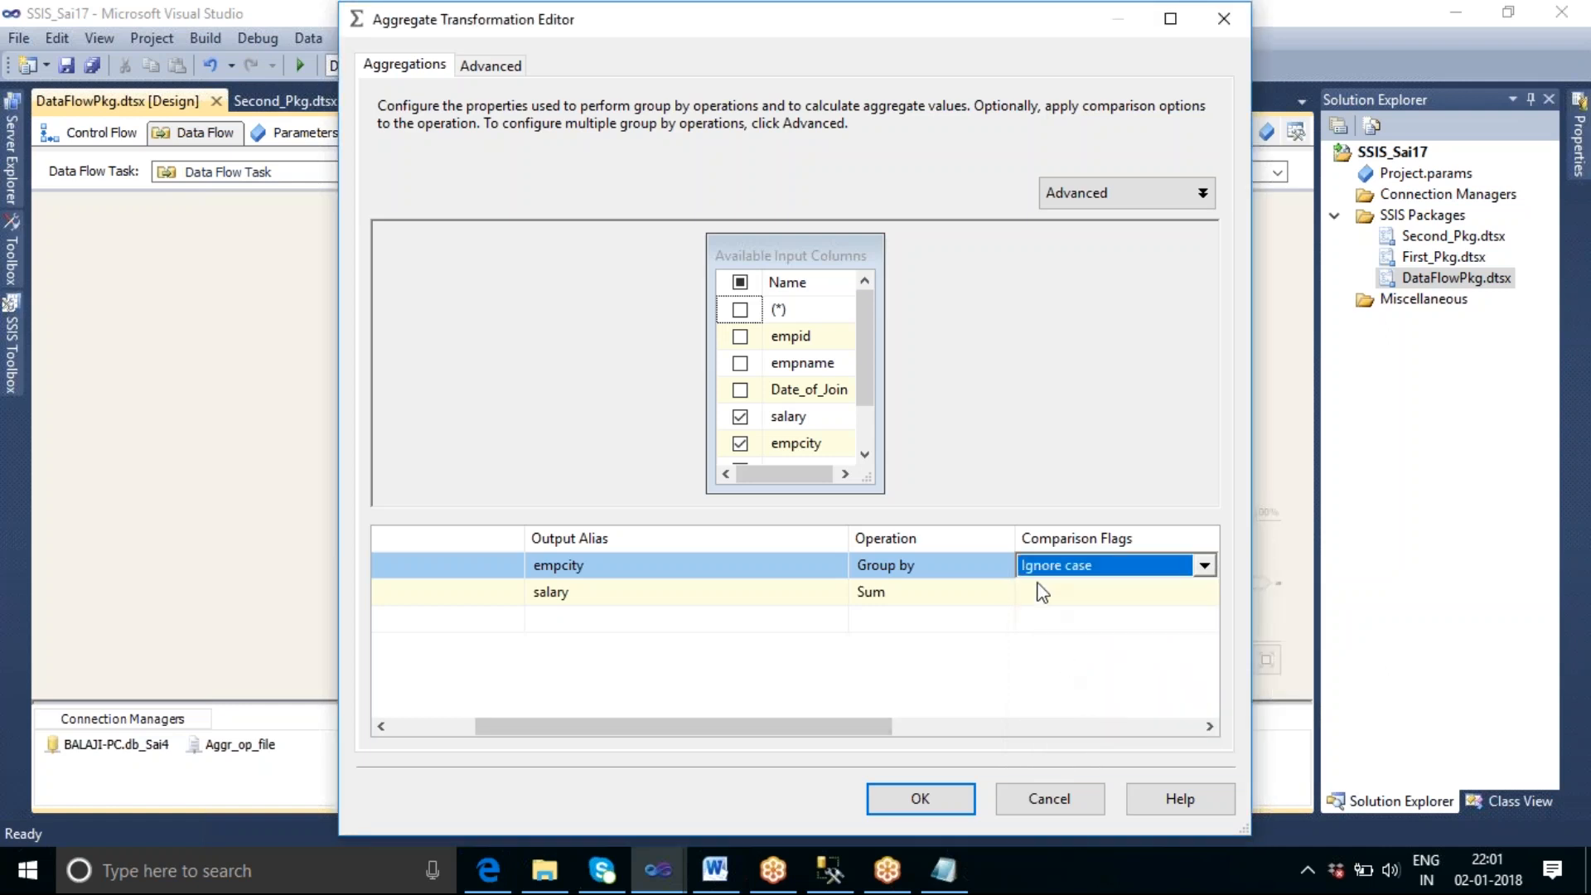
pyautogui.click(921, 797)
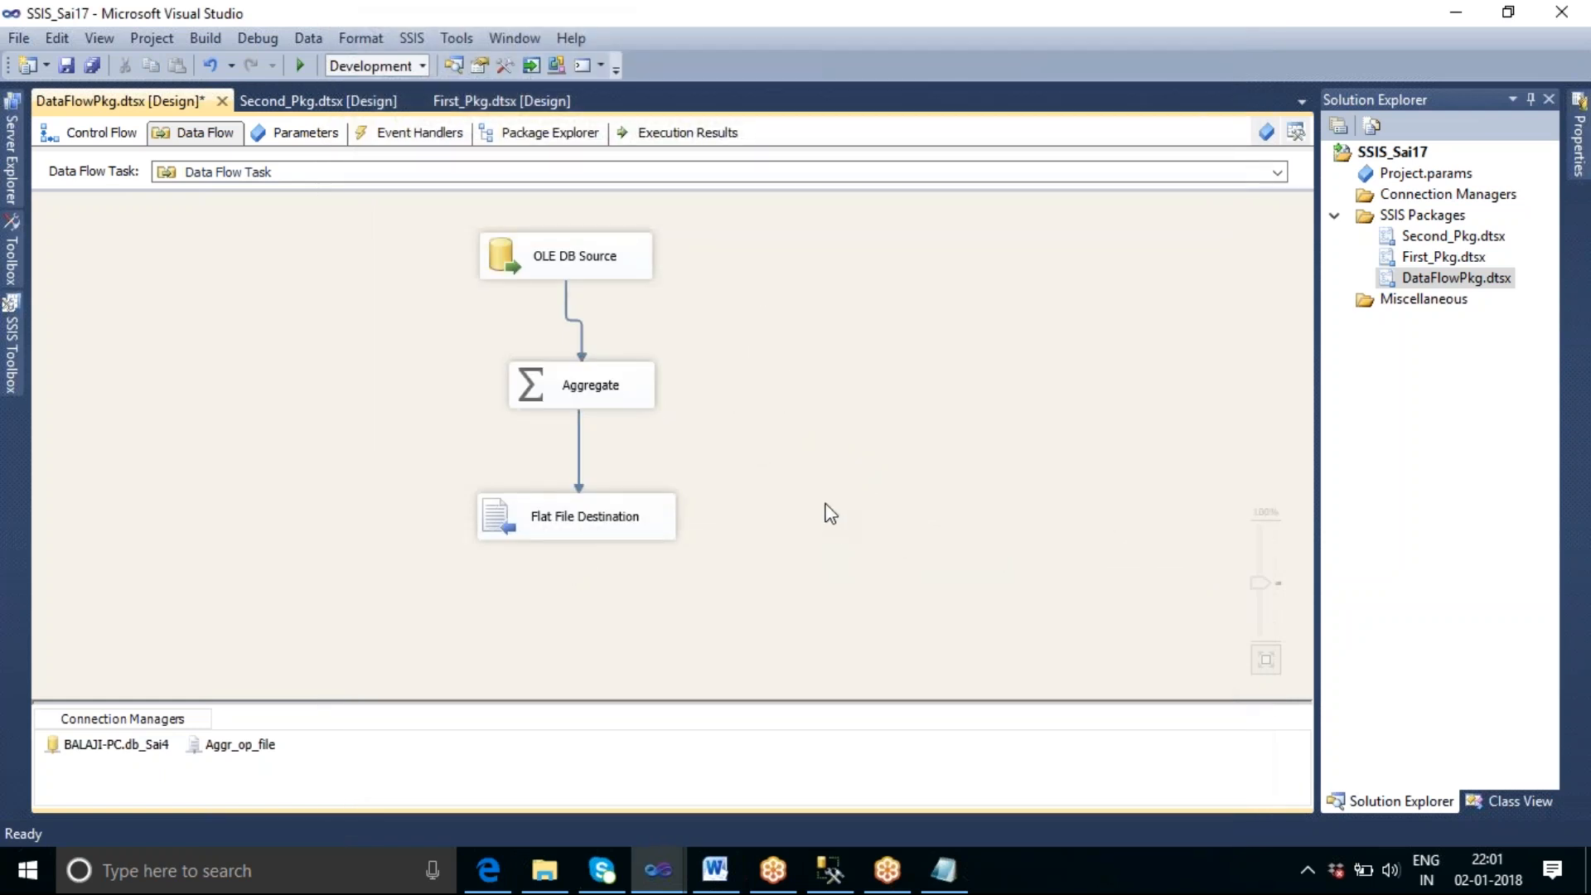
# Step: Execute the Data Flow Task, then open City_wise_Salary.txt from the SSIS_Tharala folder and check its hyderabad line
pyautogui.rightClick(767, 306)
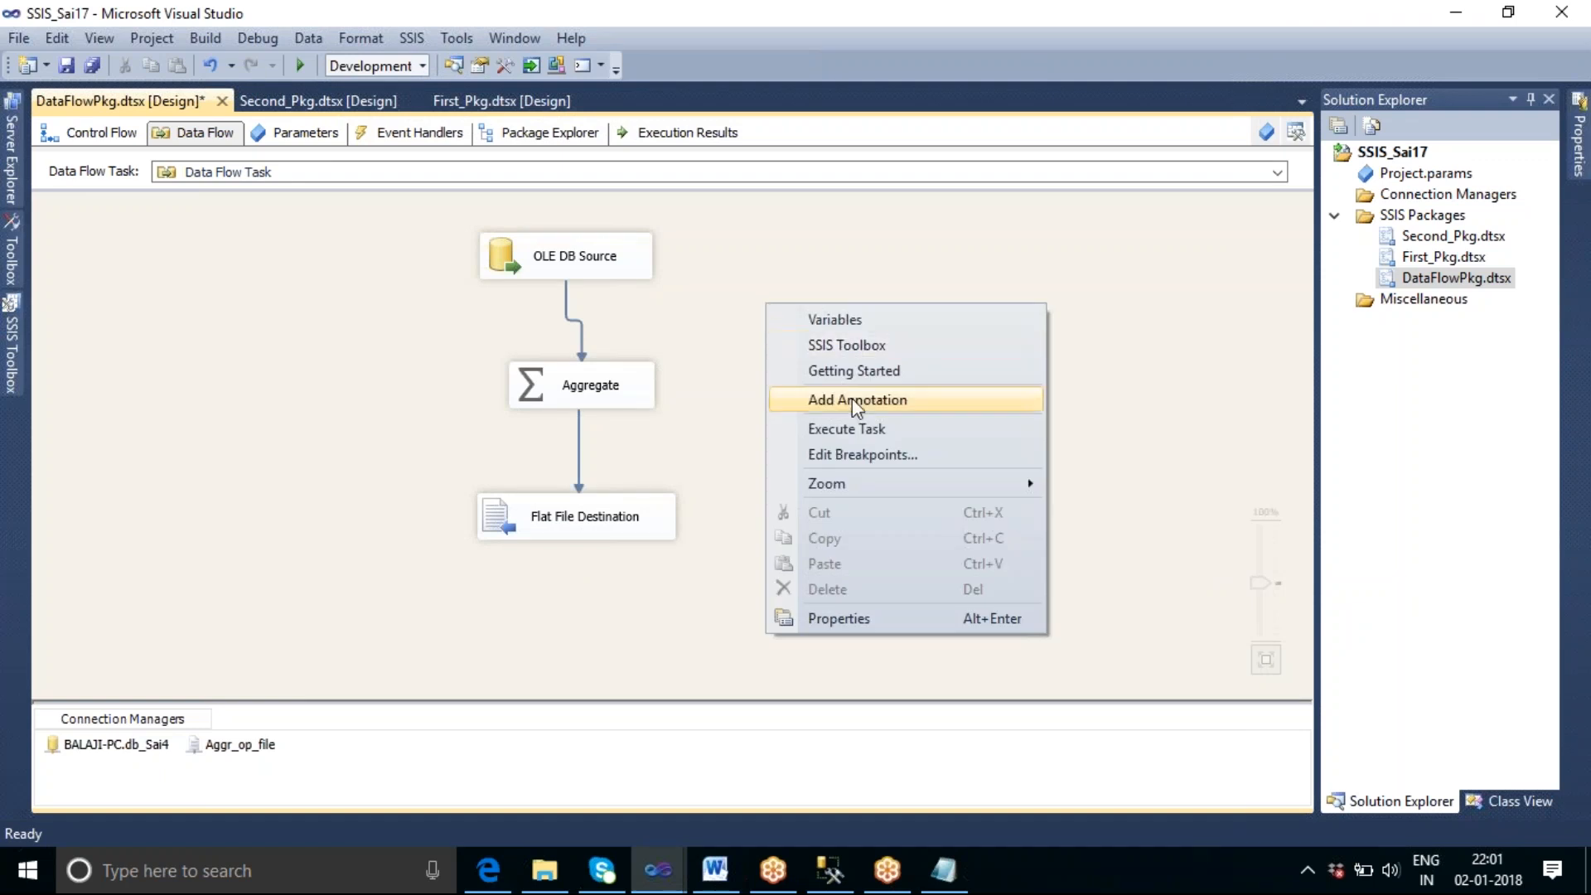
pyautogui.click(862, 428)
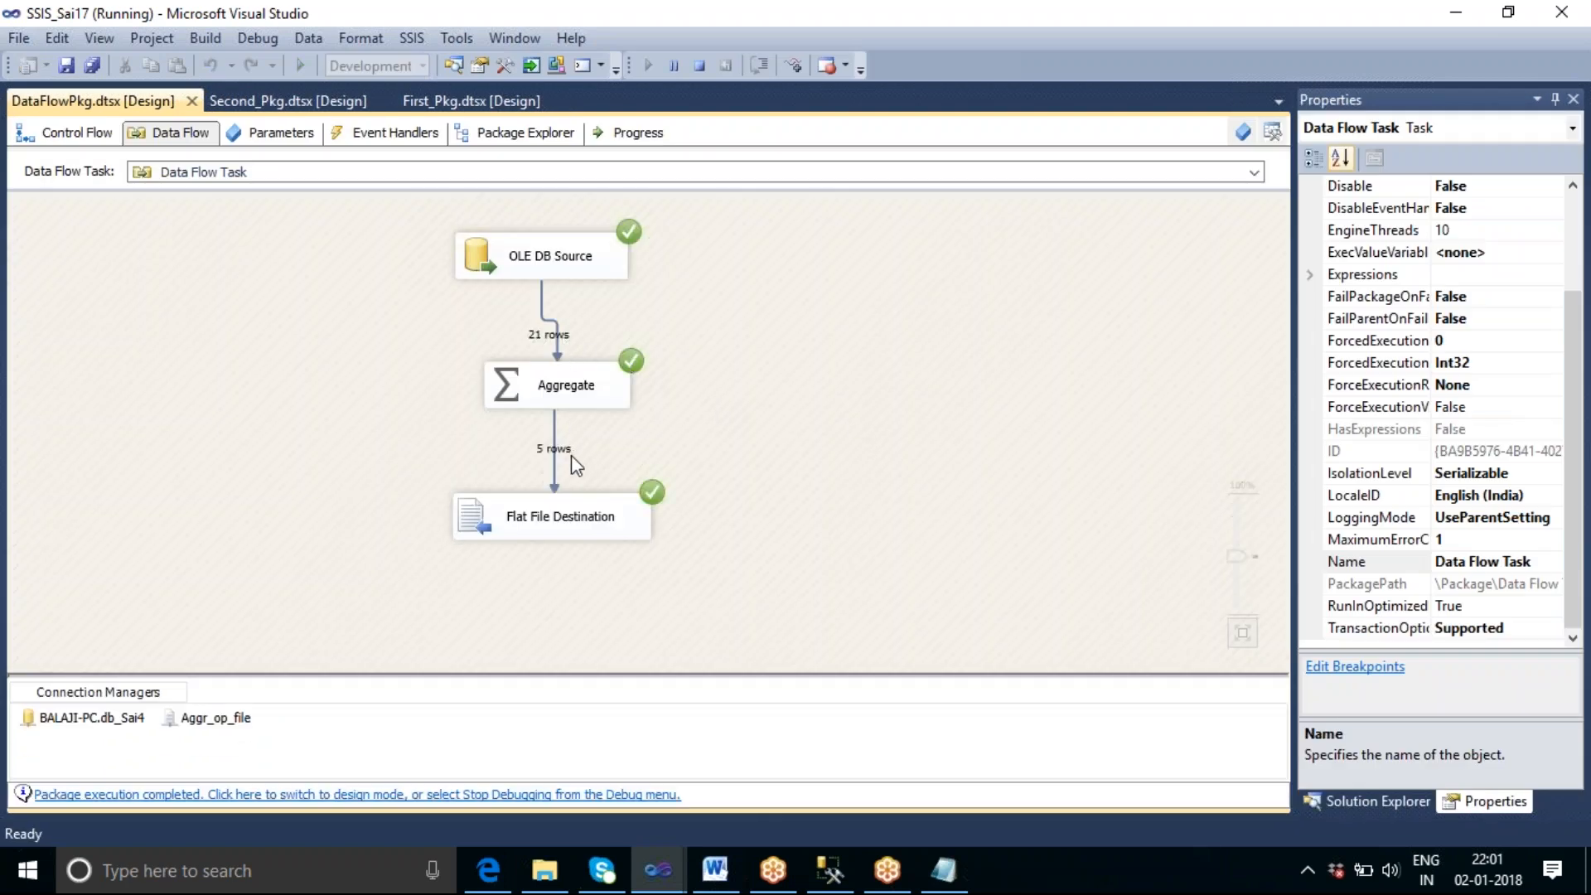
pyautogui.click(944, 872)
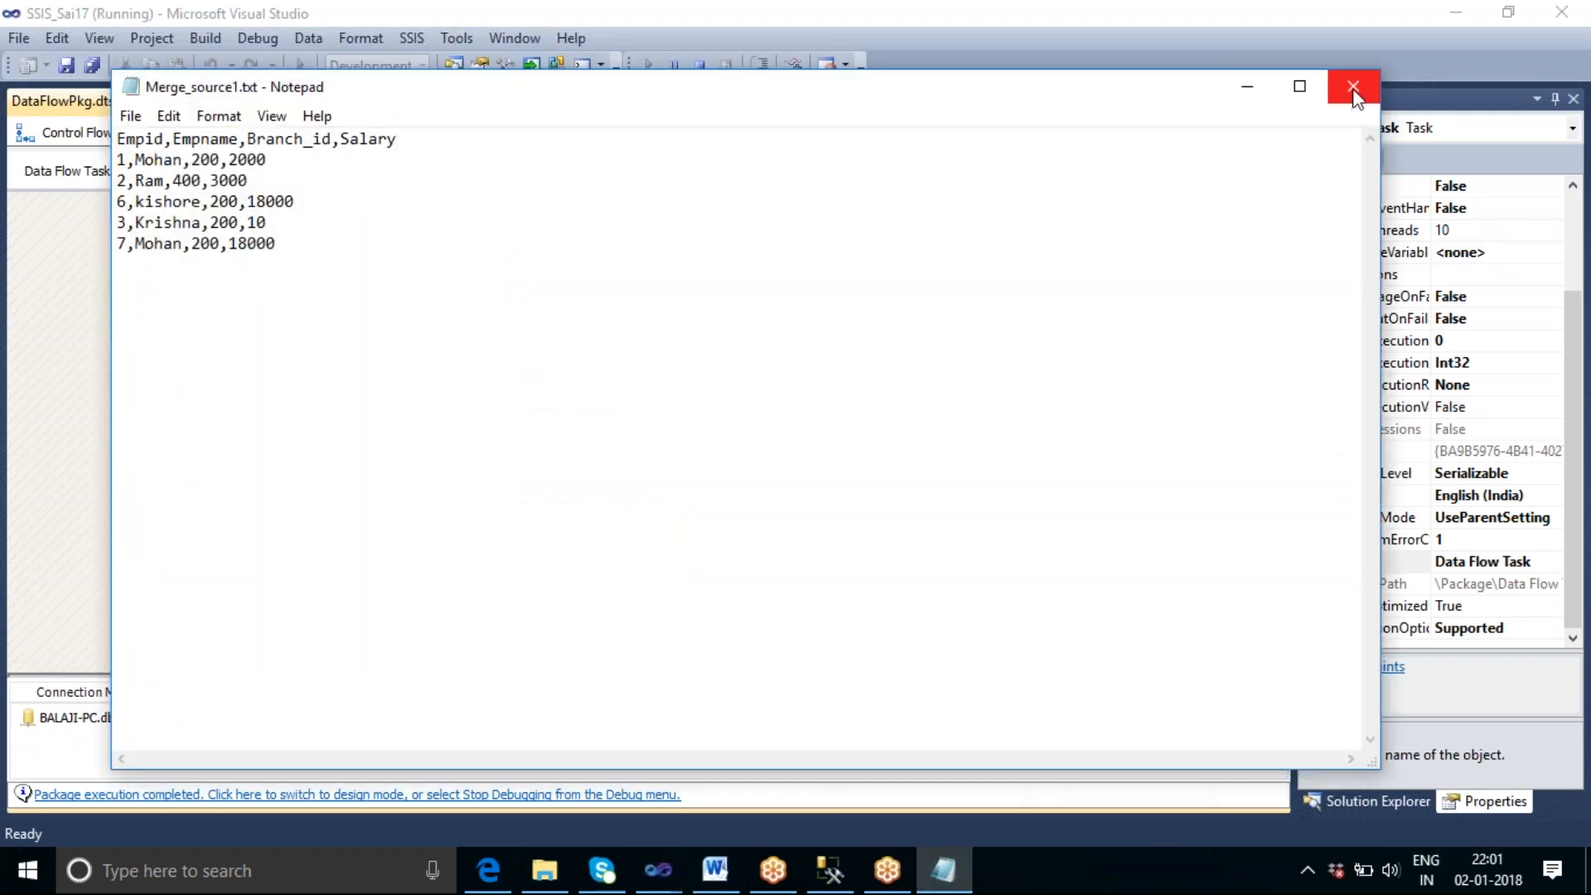
pyautogui.click(1356, 95)
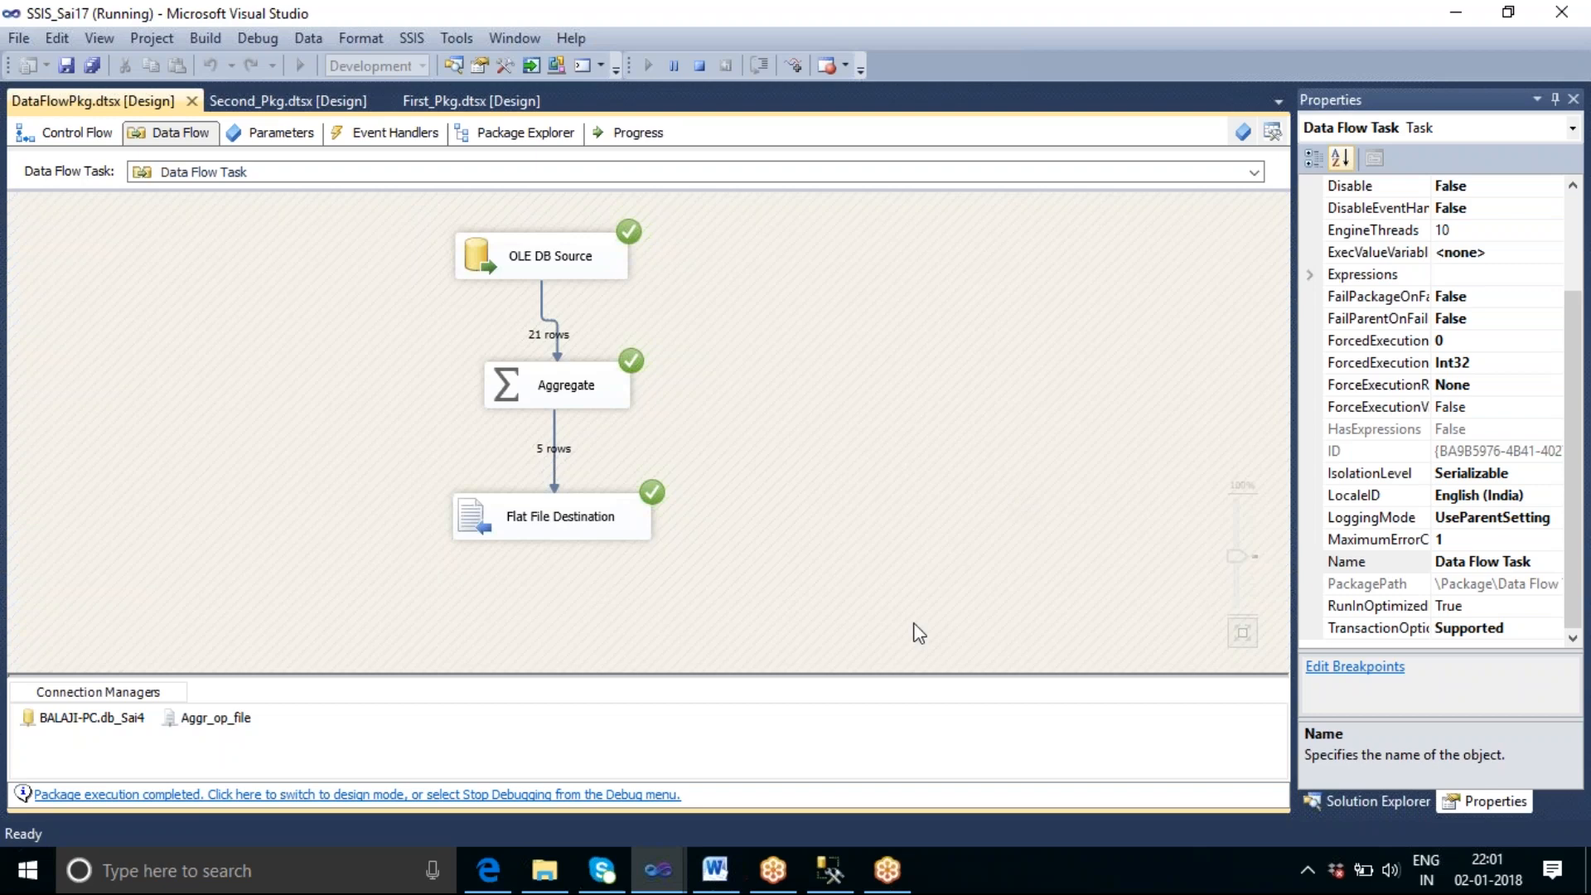
pyautogui.click(544, 872)
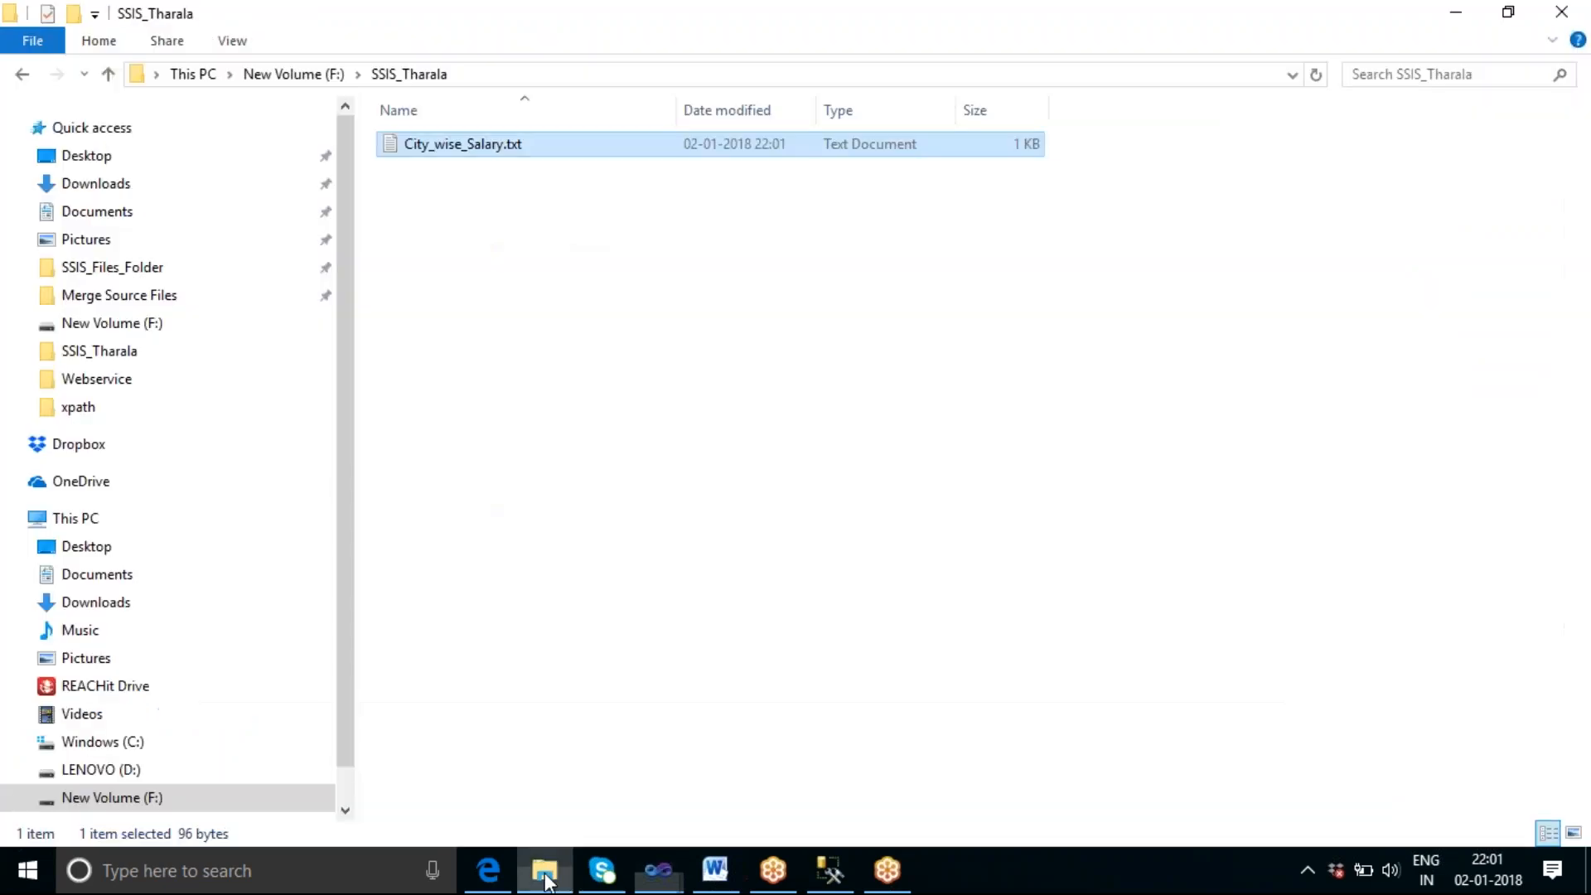
pyautogui.doubleClick(477, 147)
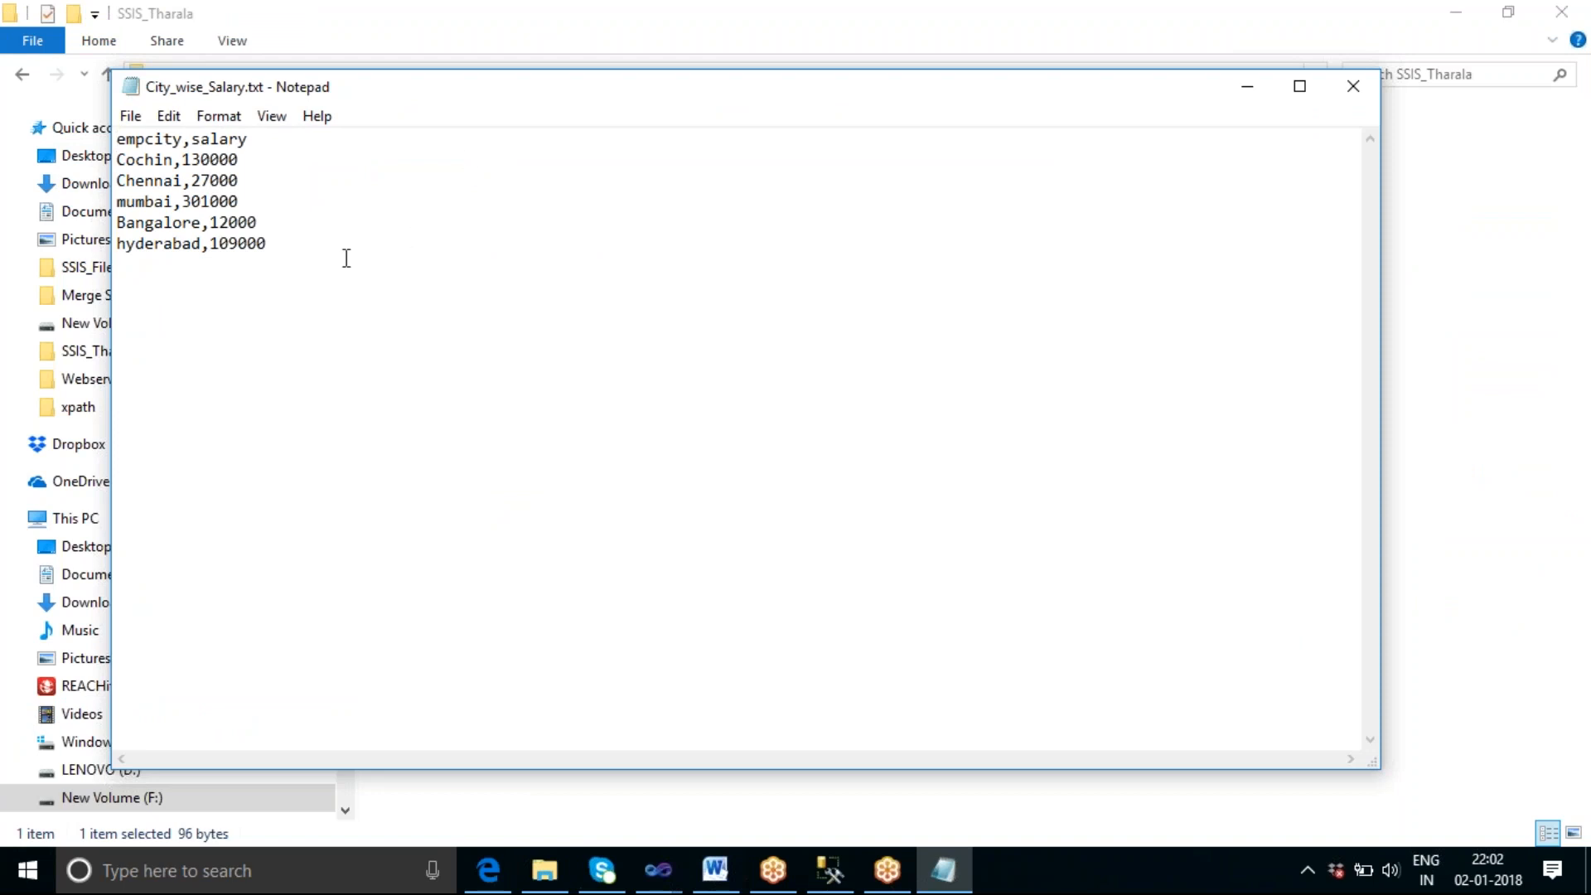
pyautogui.doubleClick(178, 244)
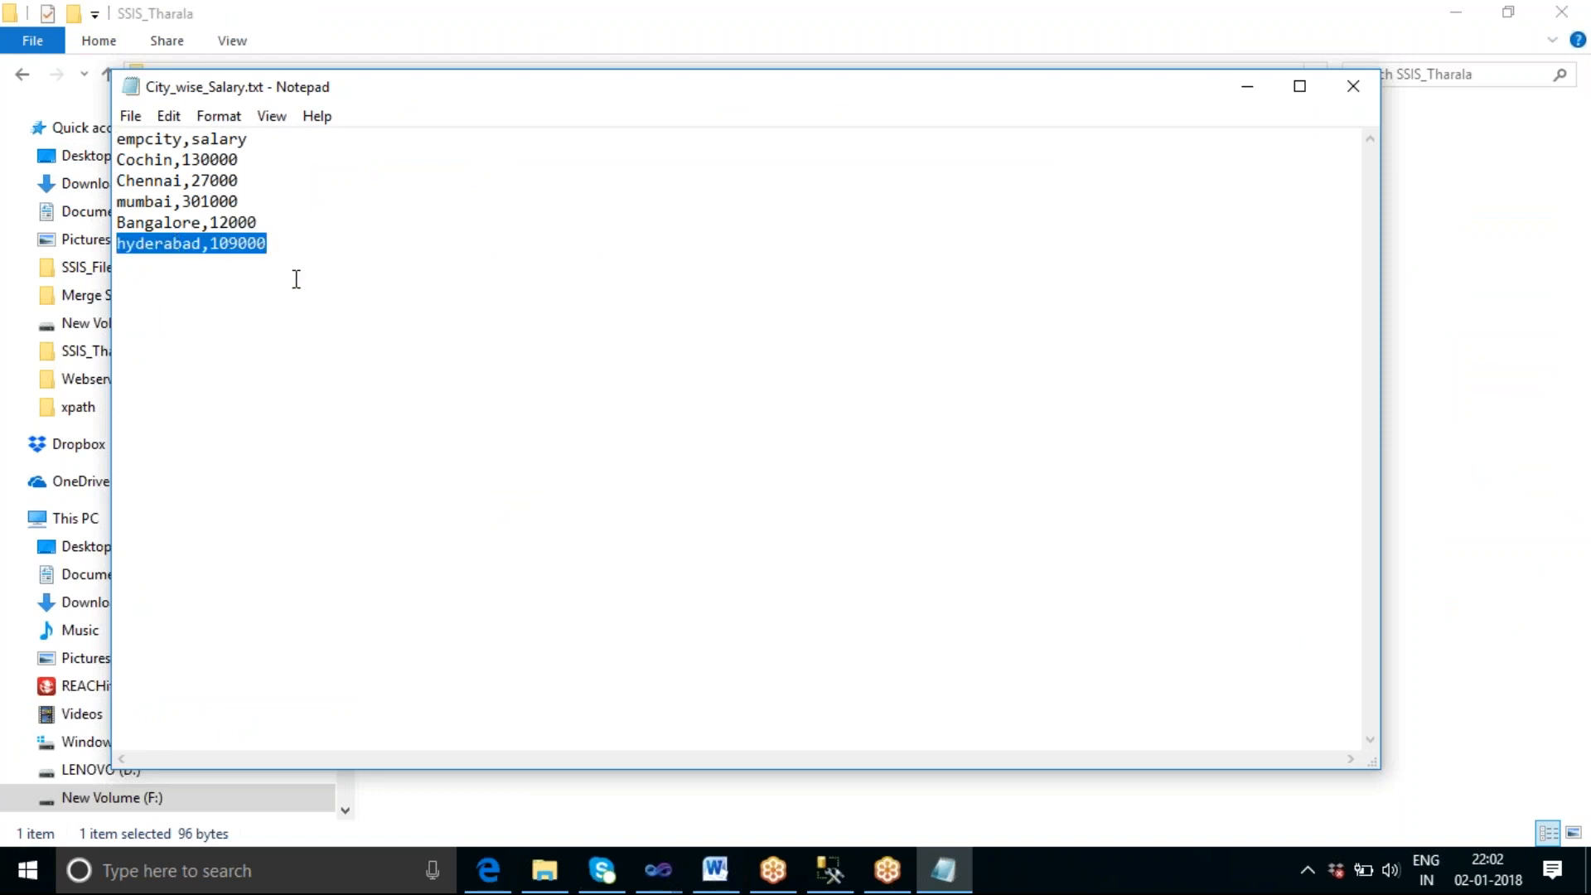
# Step: Switch to SQL Server Management Studio, execute only the group by empcity query and check the salary sum for hyderabad
pyautogui.click(839, 876)
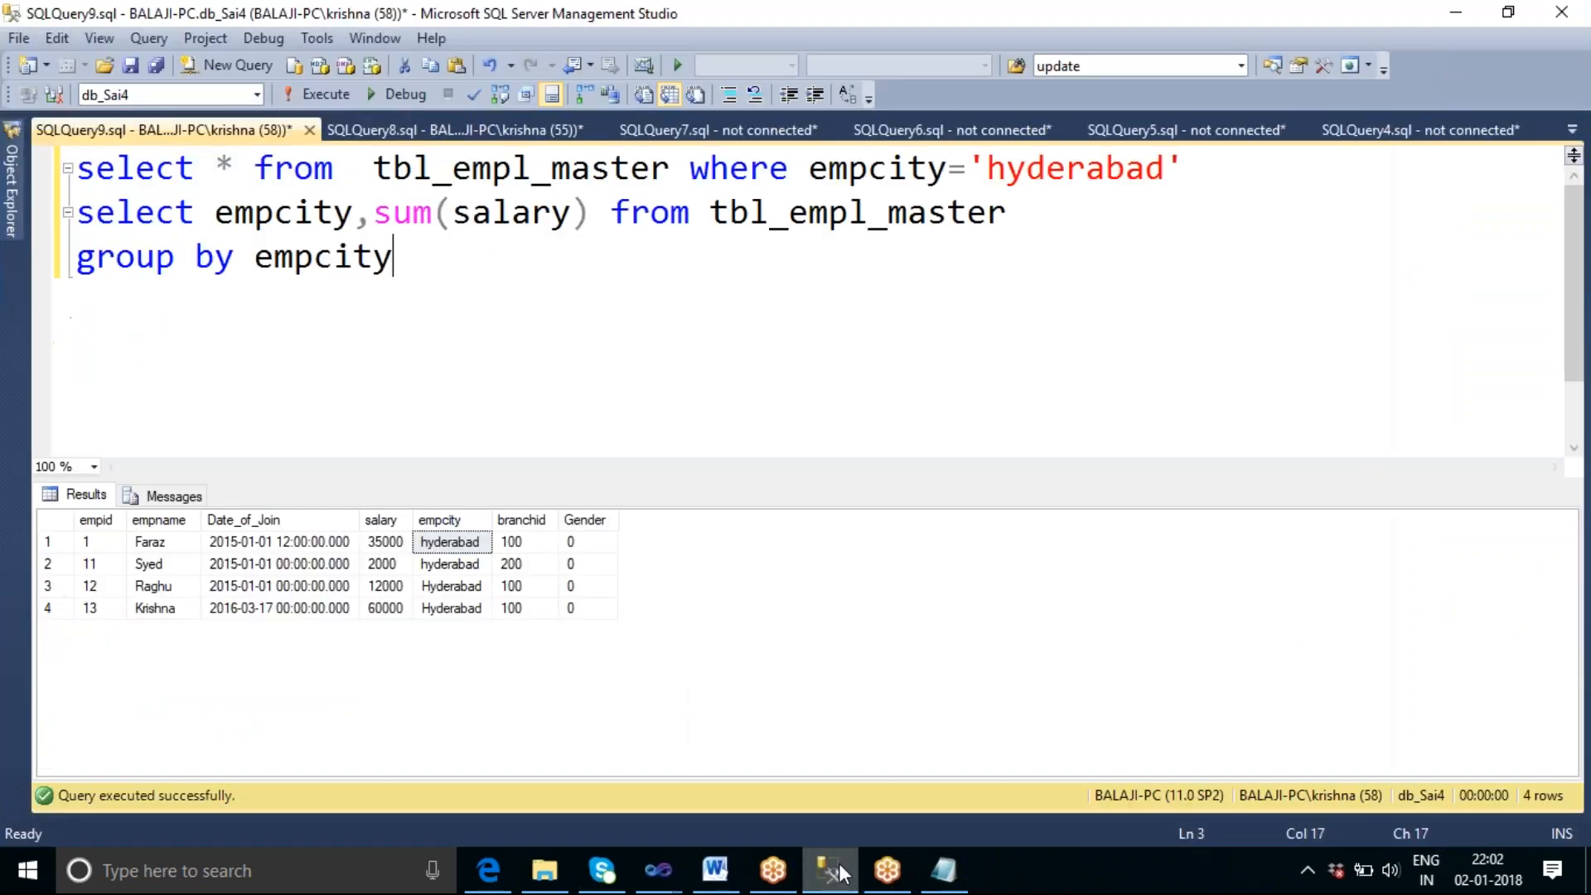
pyautogui.moveTo(431, 243); pyautogui.dragTo(76, 213)
pyautogui.click(314, 96)
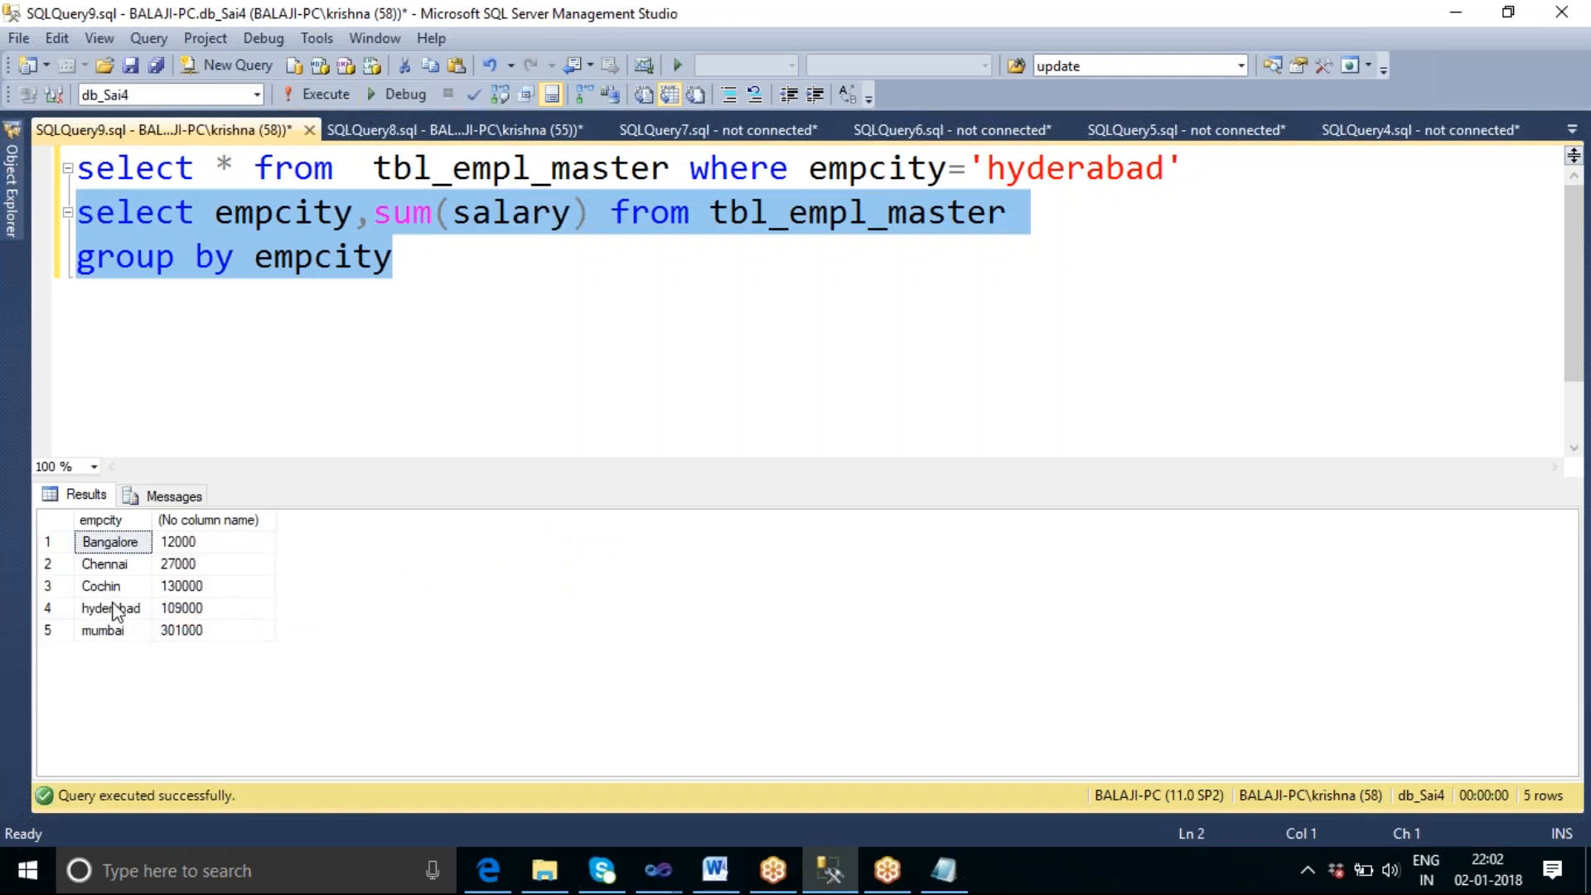
pyautogui.click(229, 608)
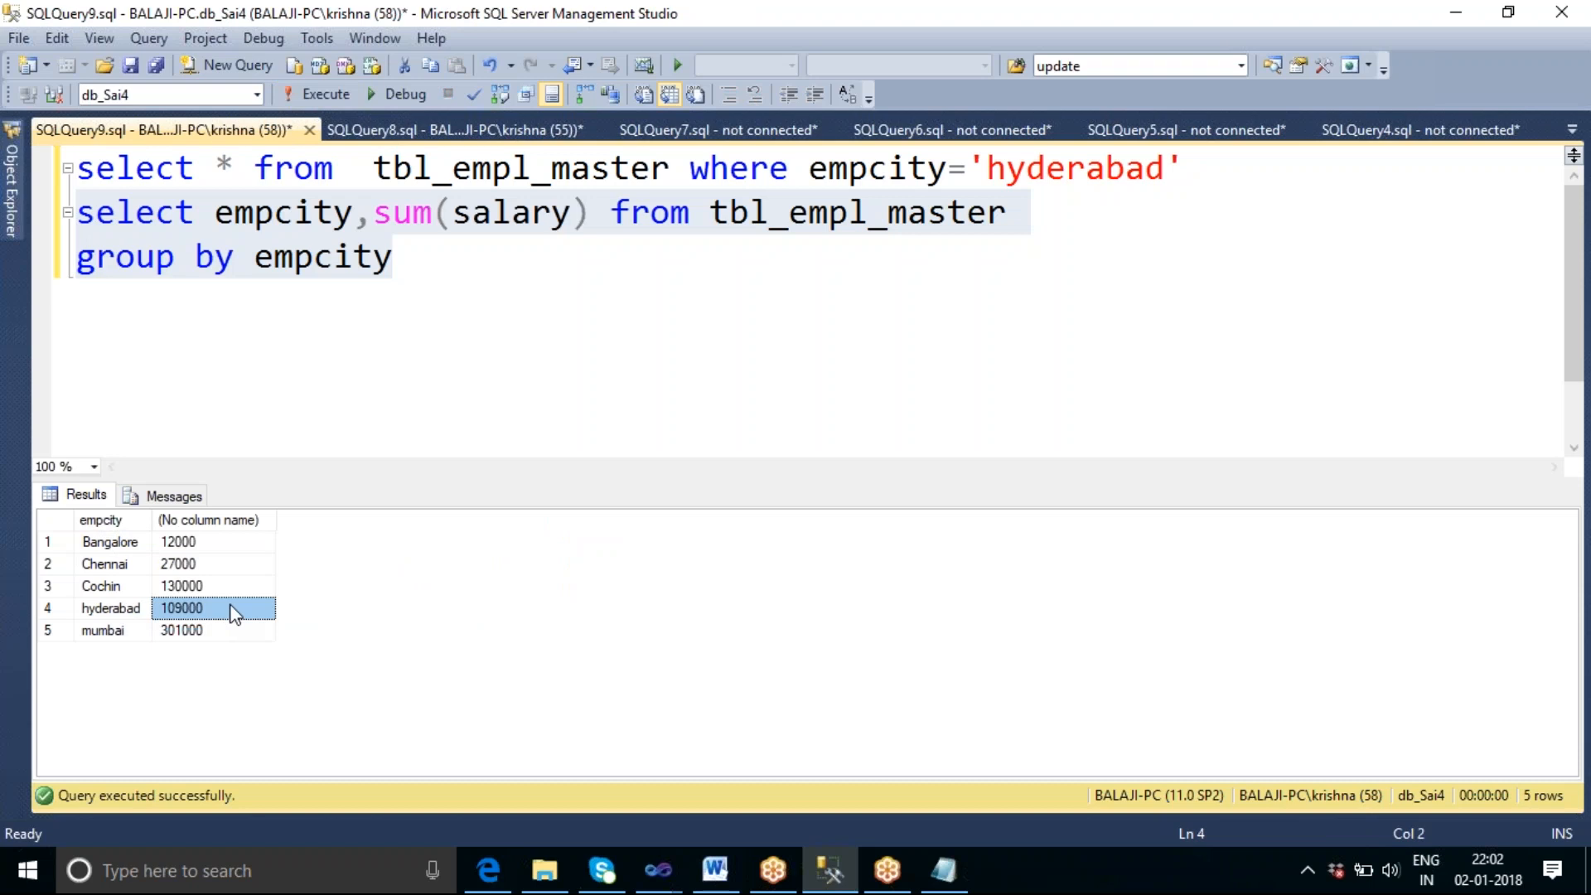
pyautogui.click(366, 326)
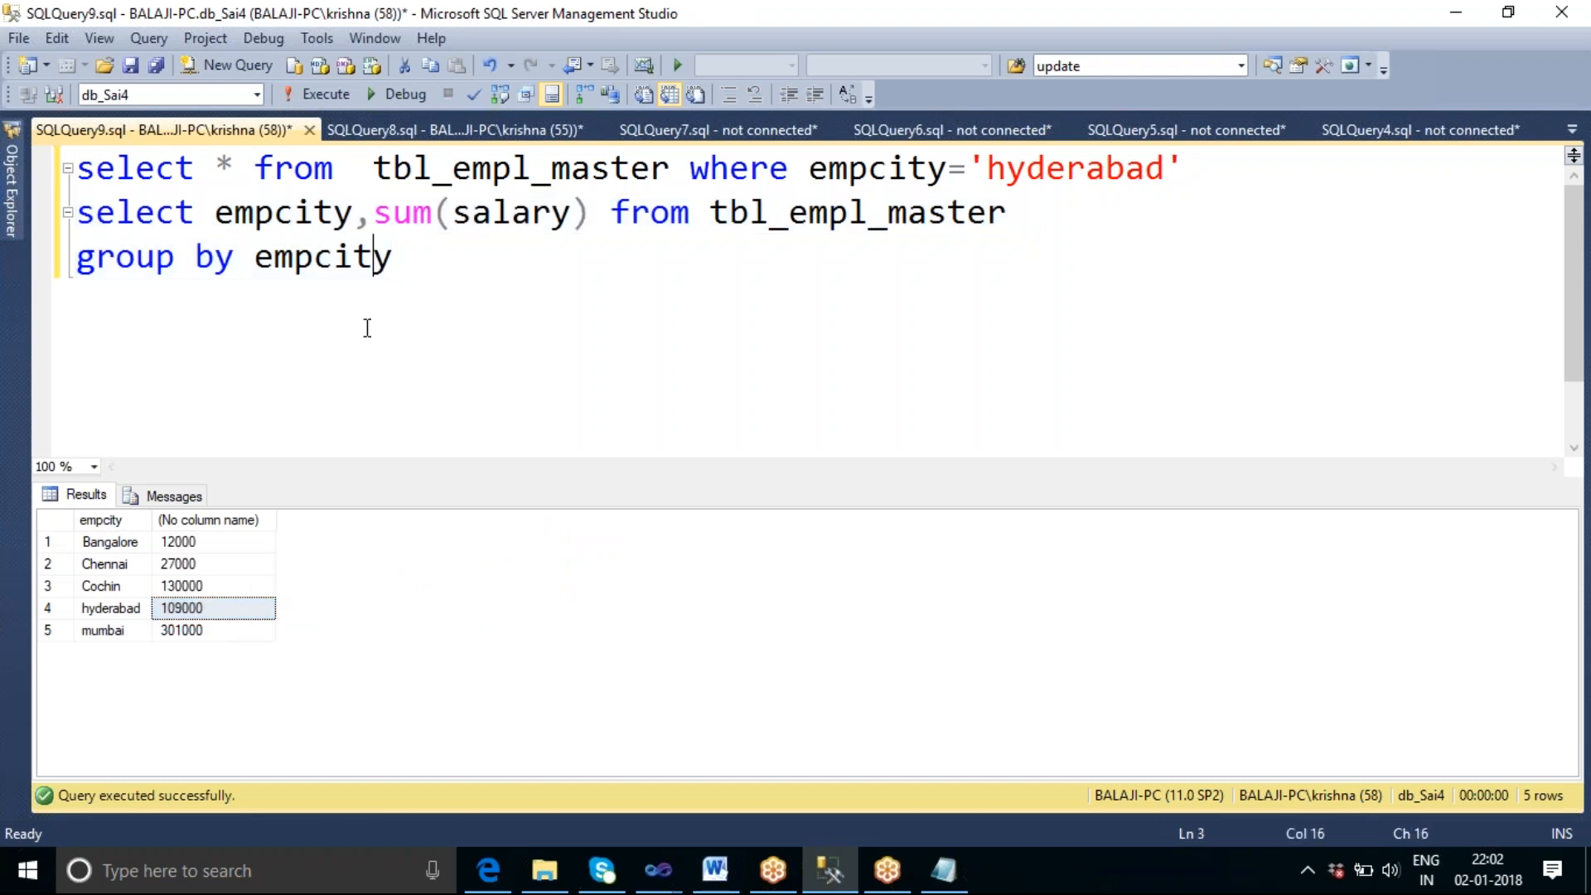
# Step: Switch to the SSIS_Sai17 project in Visual Studio and stop debugging the package
pyautogui.moveTo(660, 869)
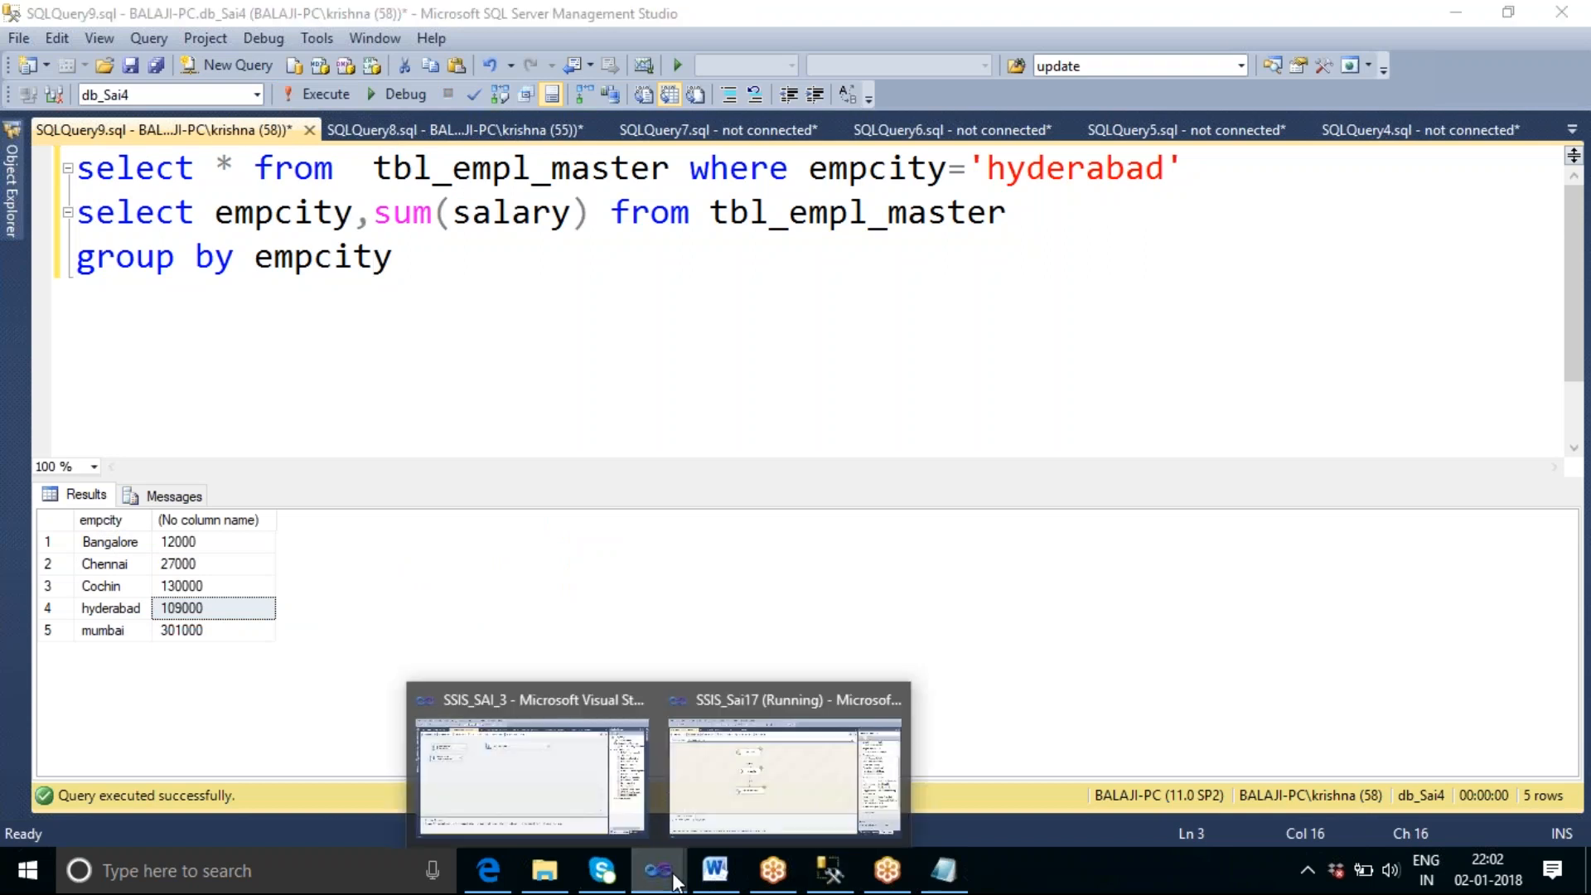
pyautogui.click(730, 821)
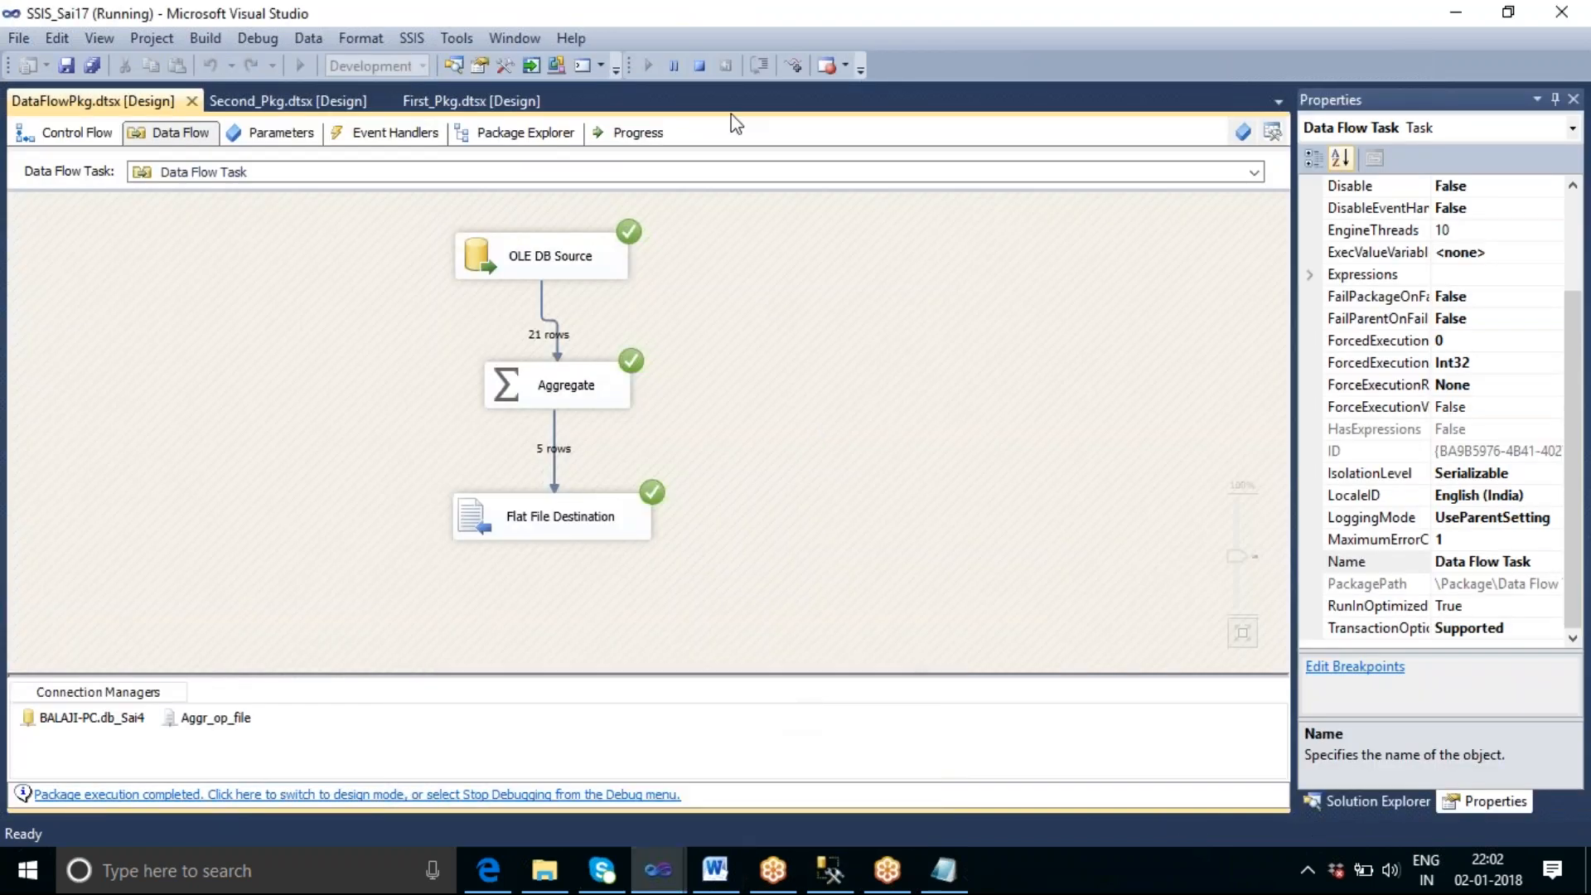
pyautogui.click(702, 64)
# Step: Review the comparison flag of the empcity Group by column in the Aggregate transformation and leave the editor without changes
pyautogui.click(587, 408)
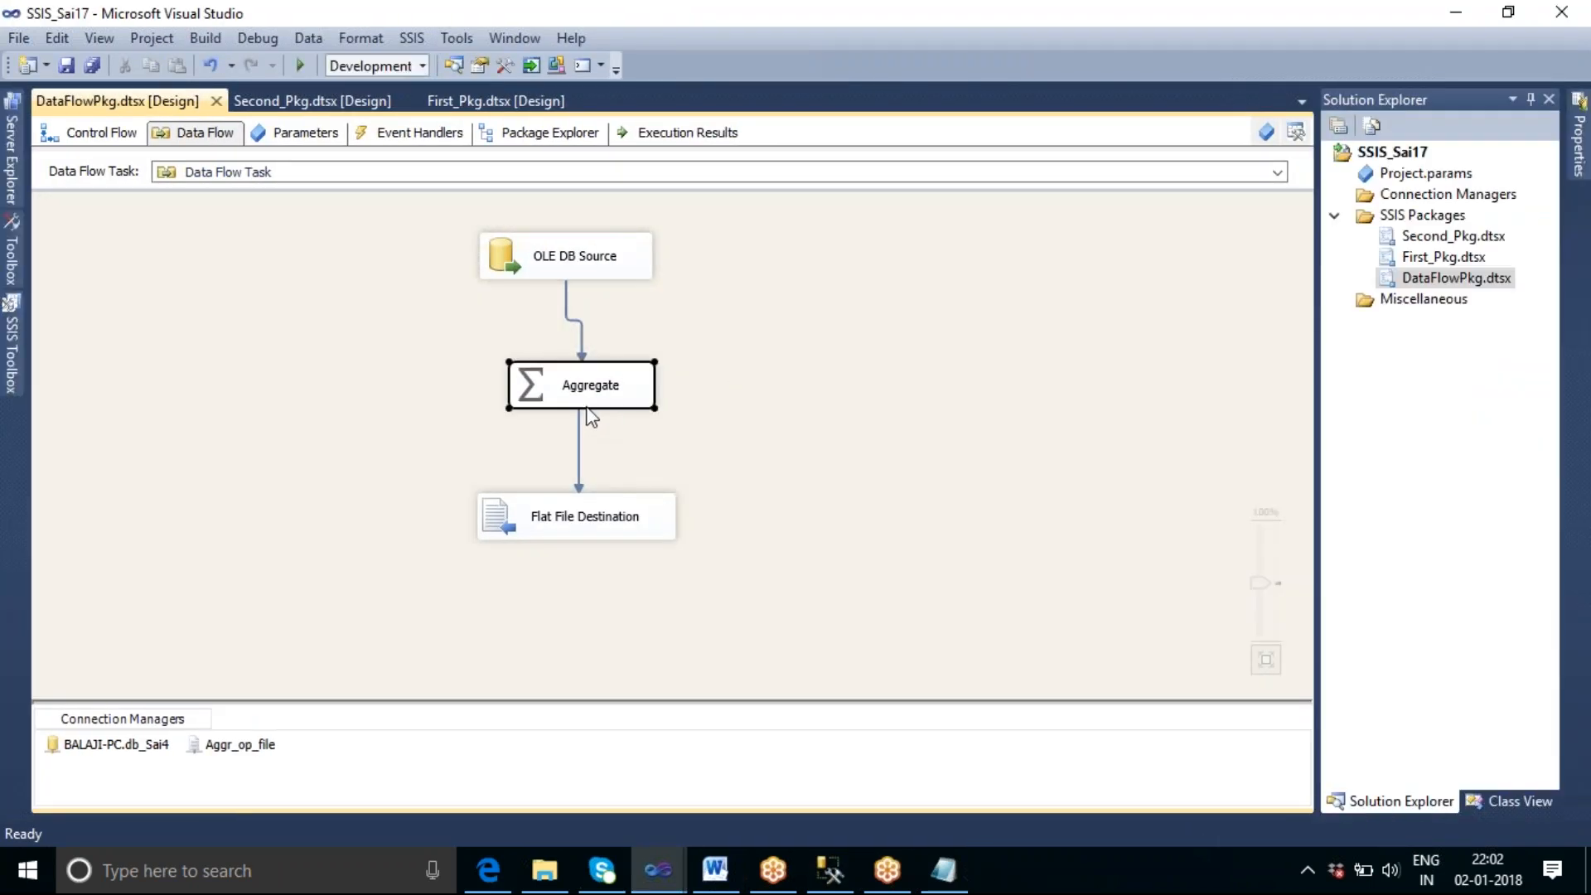
pyautogui.doubleClick(590, 406)
pyautogui.moveTo(808, 727); pyautogui.dragTo(894, 732)
pyautogui.click(1136, 565)
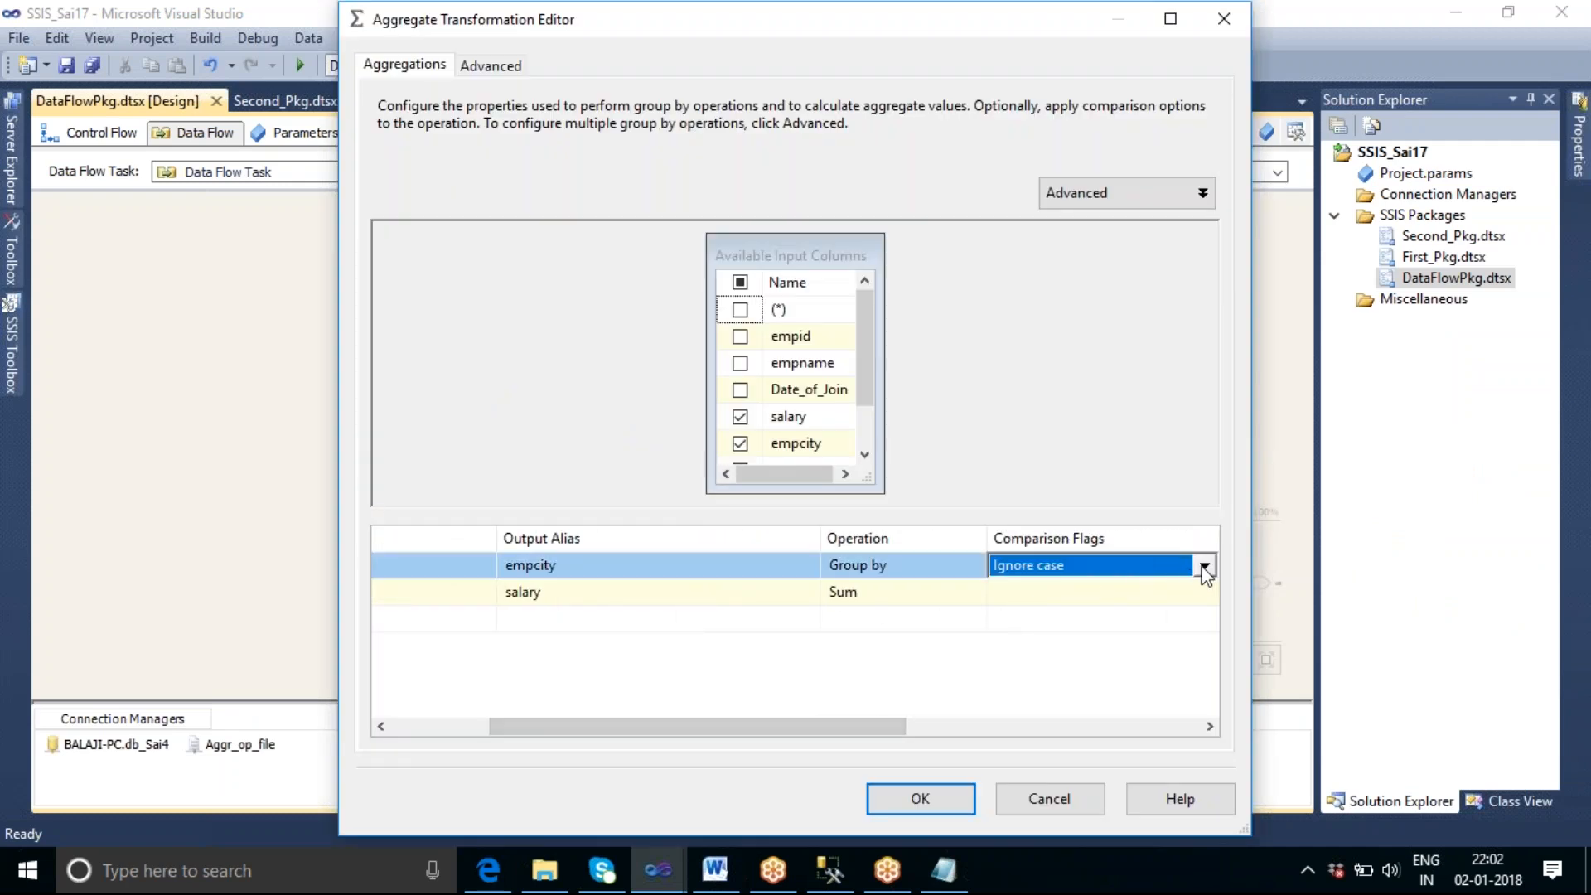
pyautogui.click(1204, 566)
pyautogui.click(1208, 726)
pyautogui.click(1032, 796)
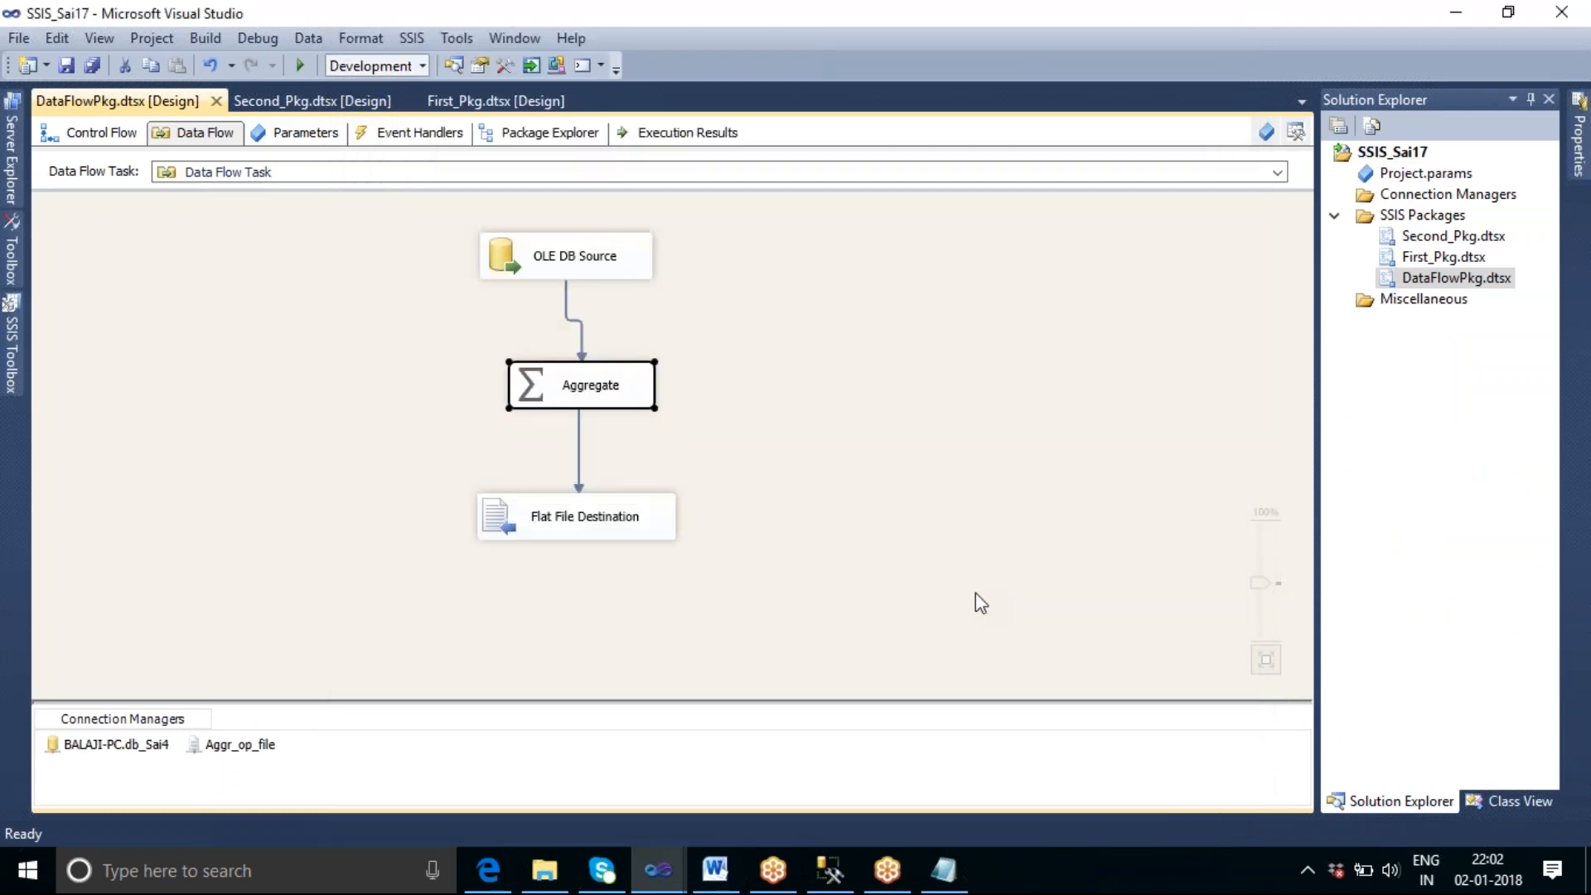
pyautogui.click(759, 396)
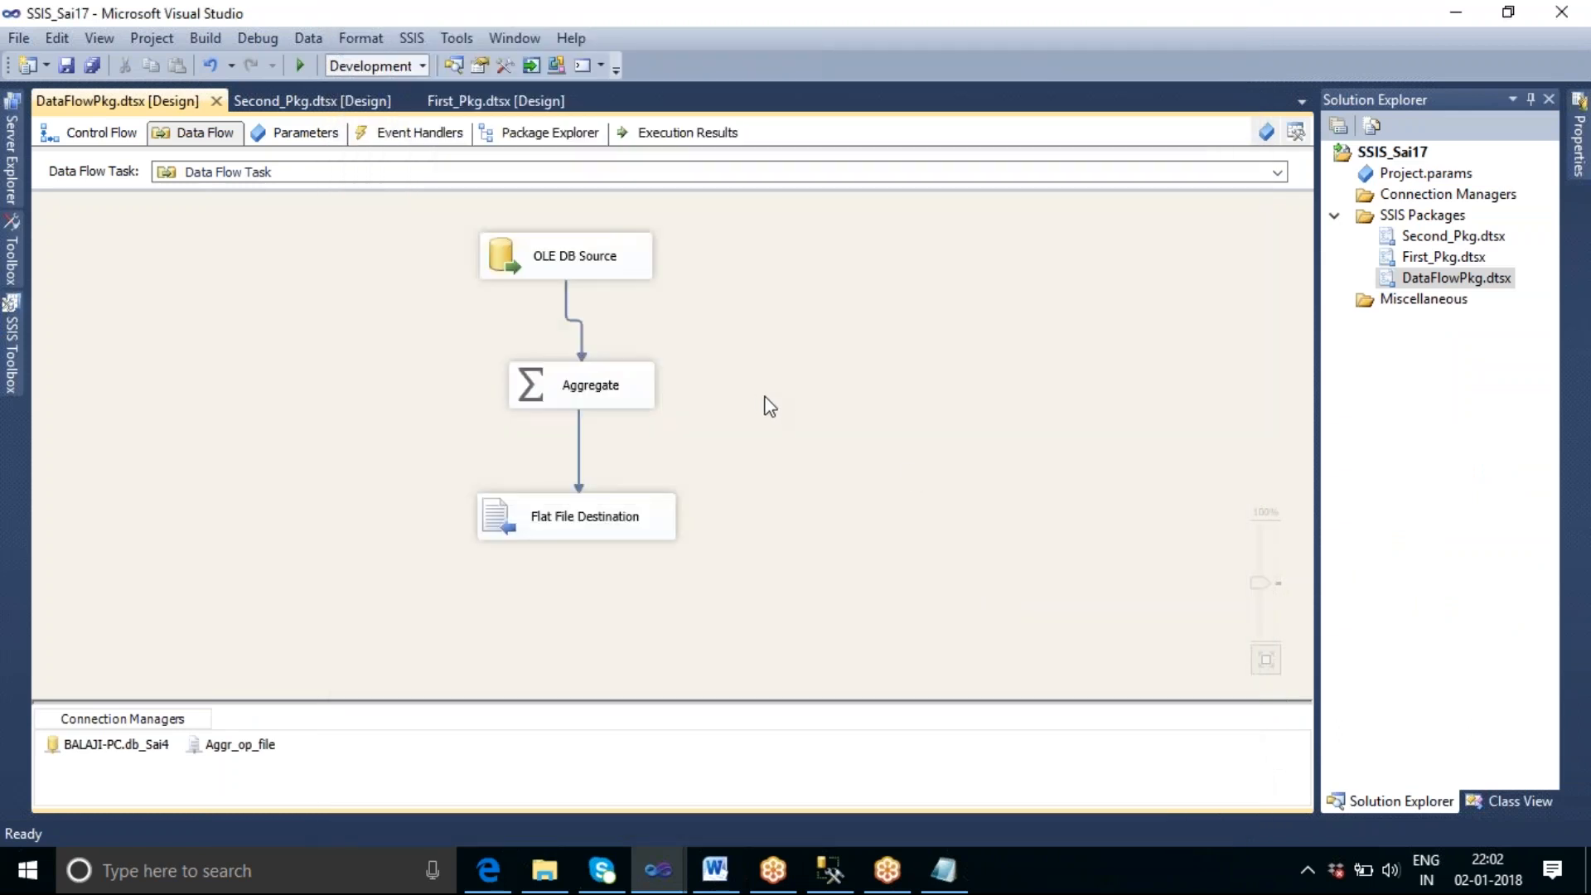
# Step: Switch to SQL Server Management Studio, execute only select * from tbl_empl_master without its where condition, and examine the branchid column
pyautogui.click(840, 885)
pyautogui.click(453, 255)
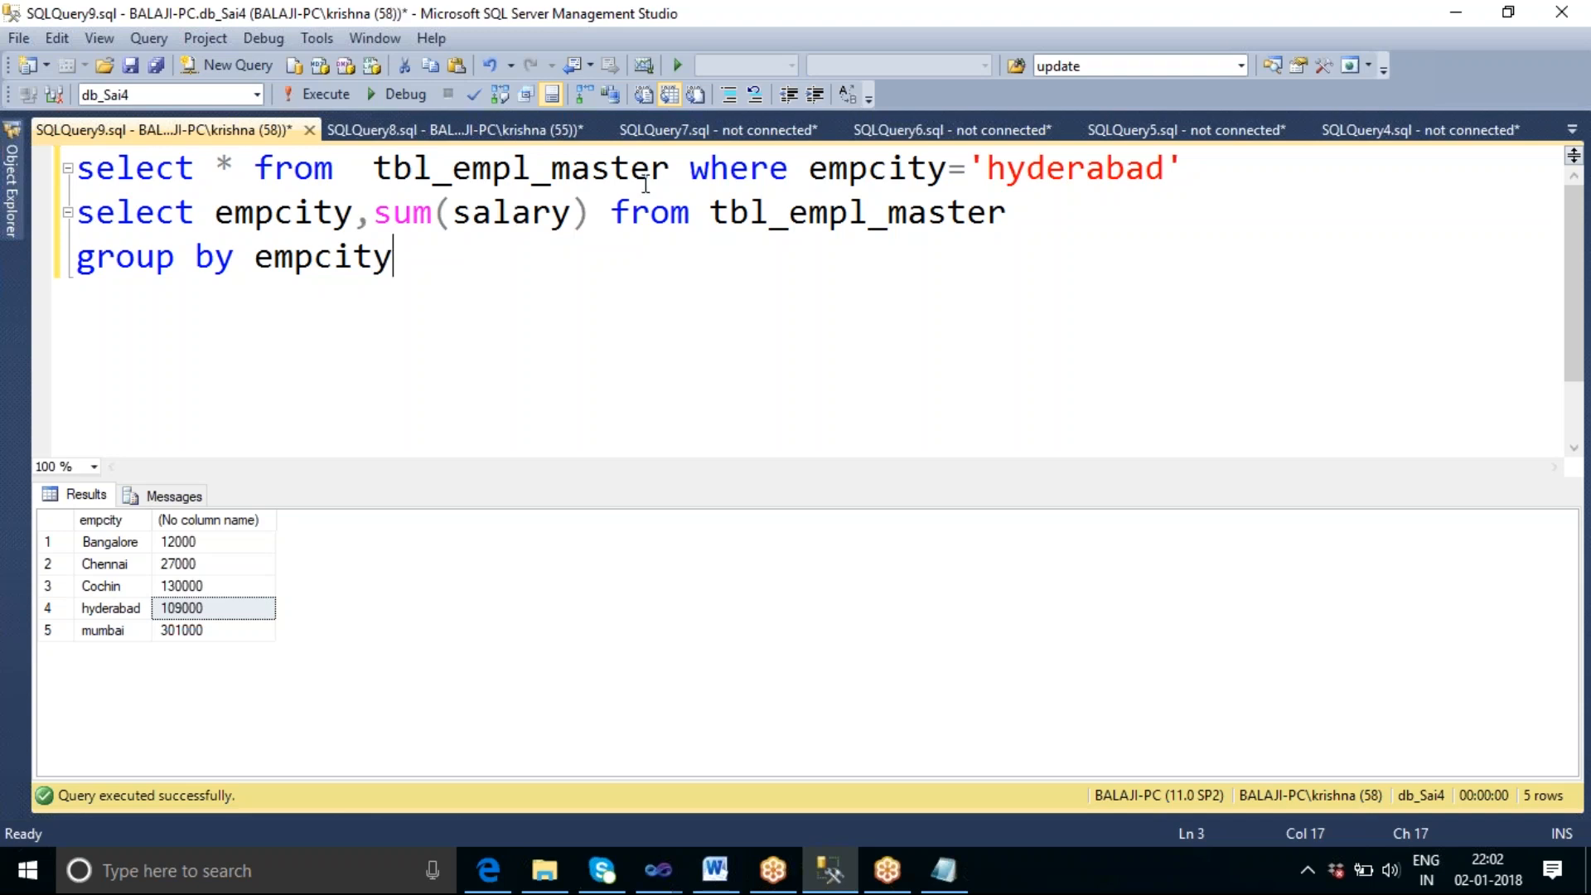
pyautogui.moveTo(672, 170); pyautogui.dragTo(85, 162)
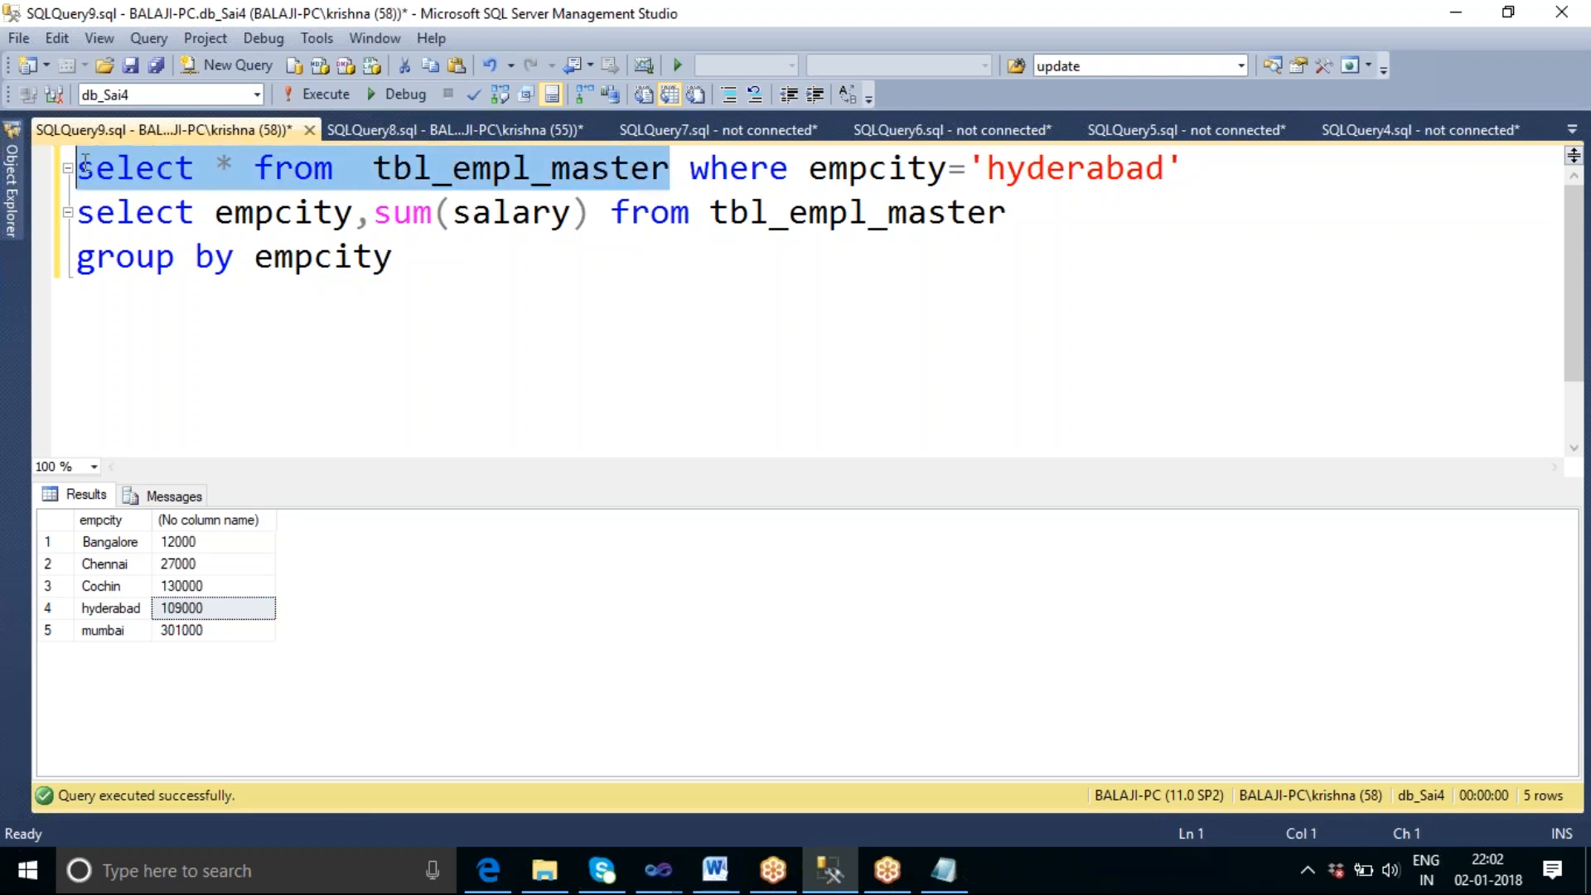
pyautogui.press('F5')
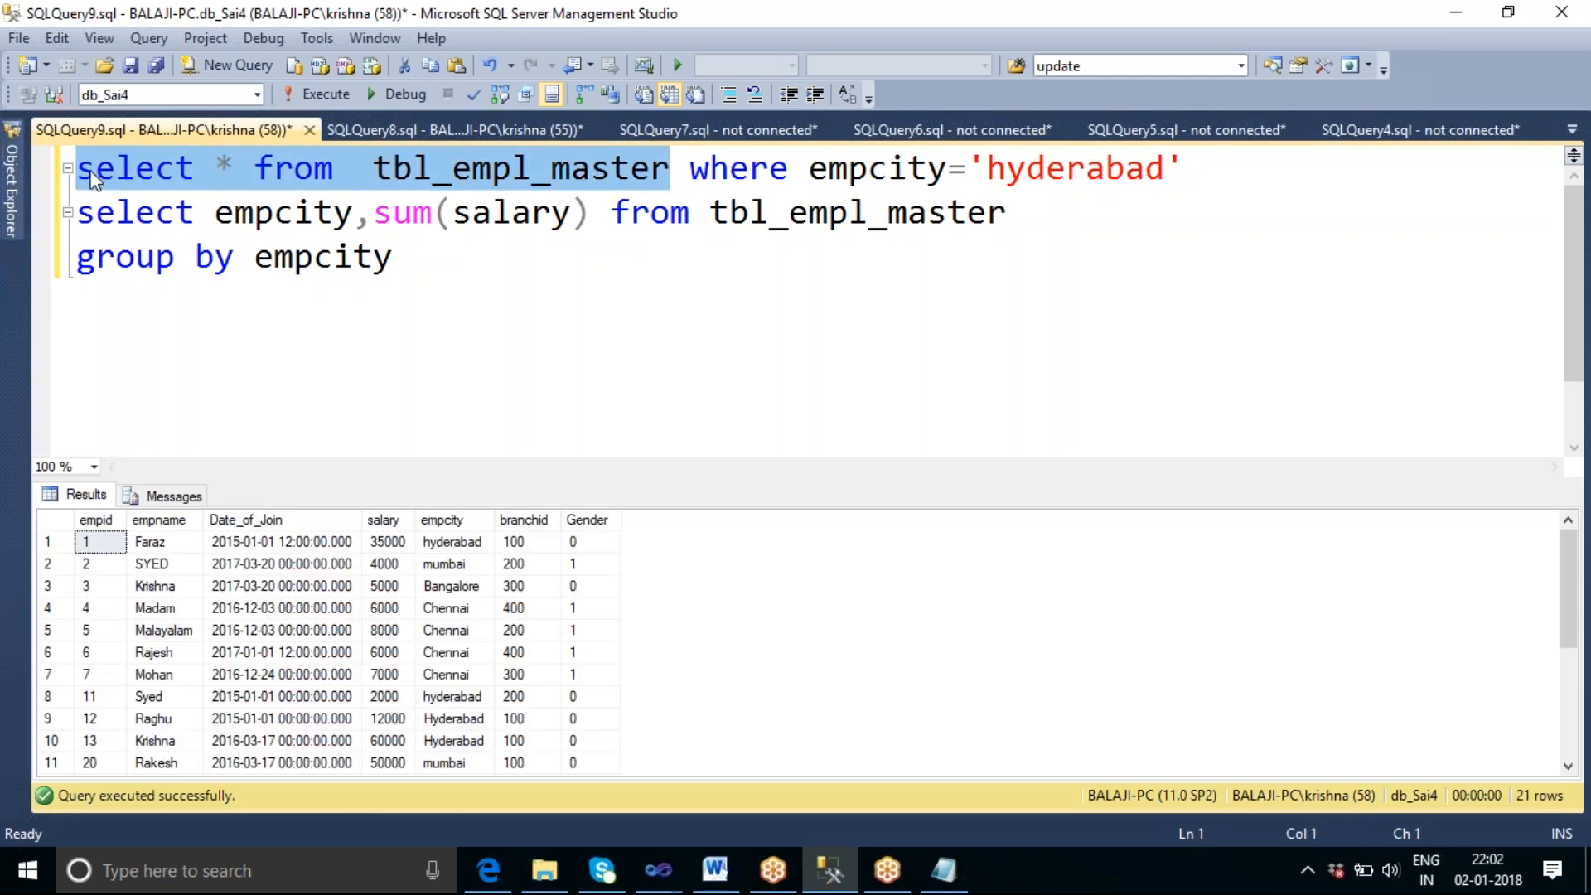
pyautogui.click(528, 522)
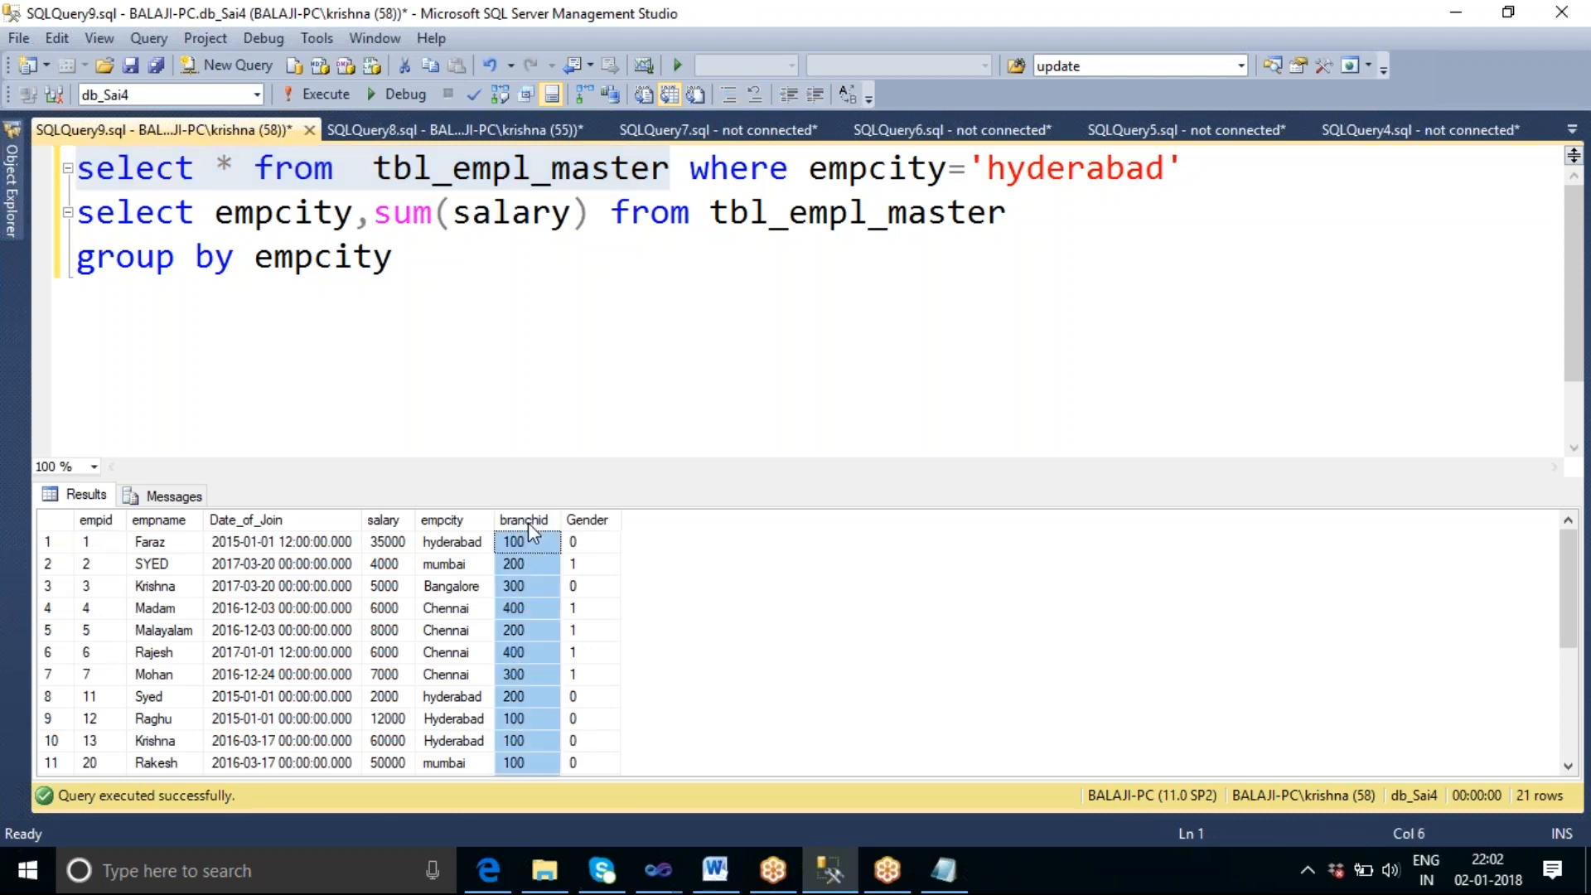
# Step: Below the group by empcity query, write the new statement select branchid,sum(salary) from tbl_empl_master
pyautogui.click(418, 262)
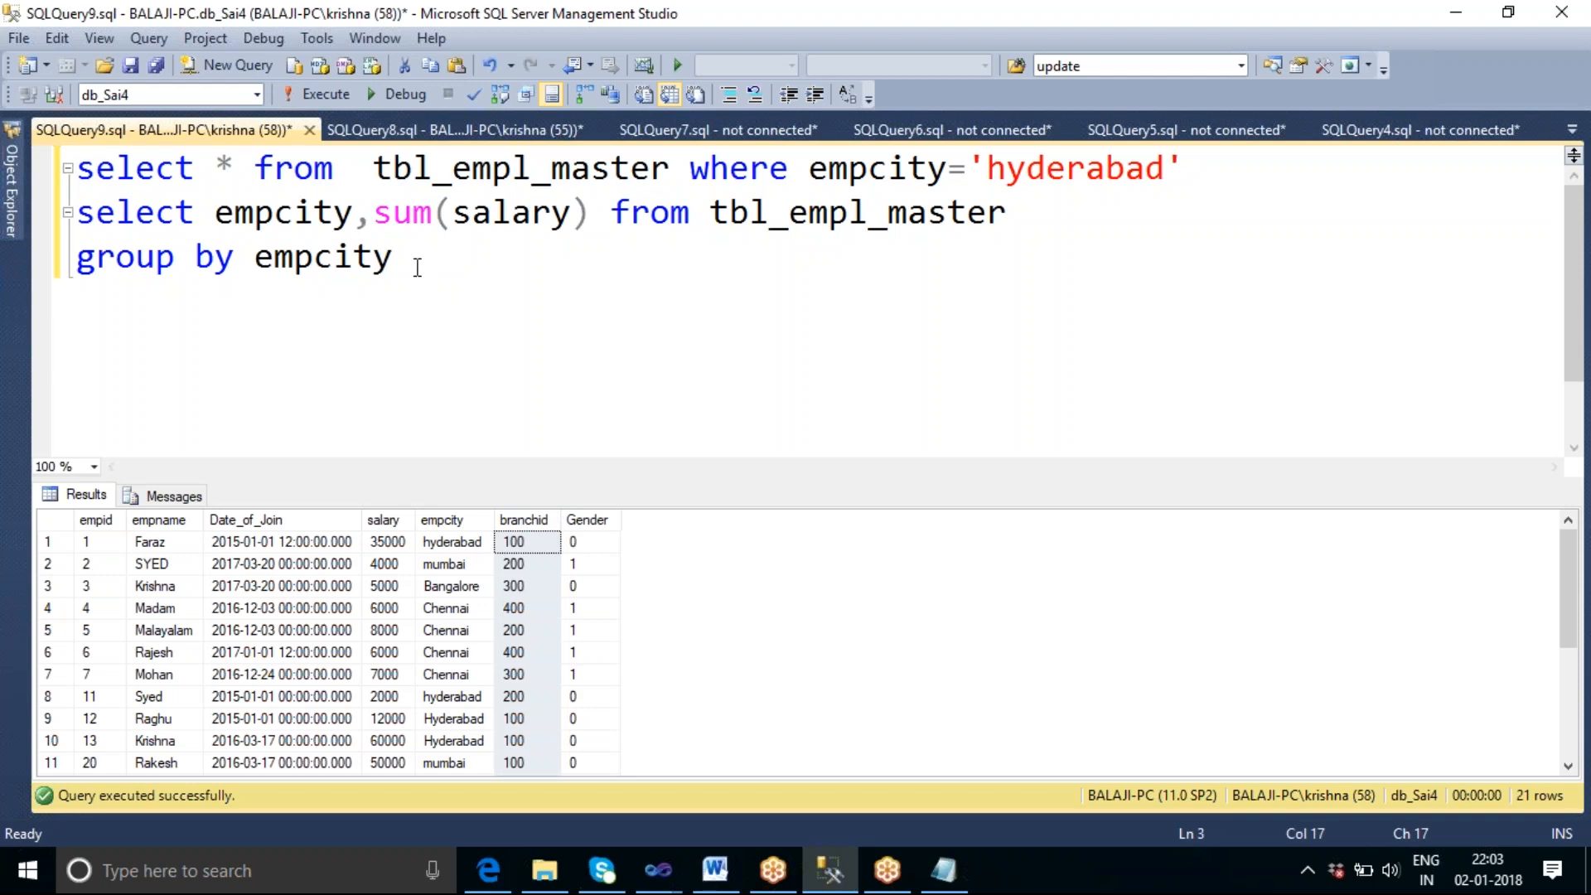
pyautogui.press('Return')
pyautogui.press('Return')
pyautogui.write('select ')
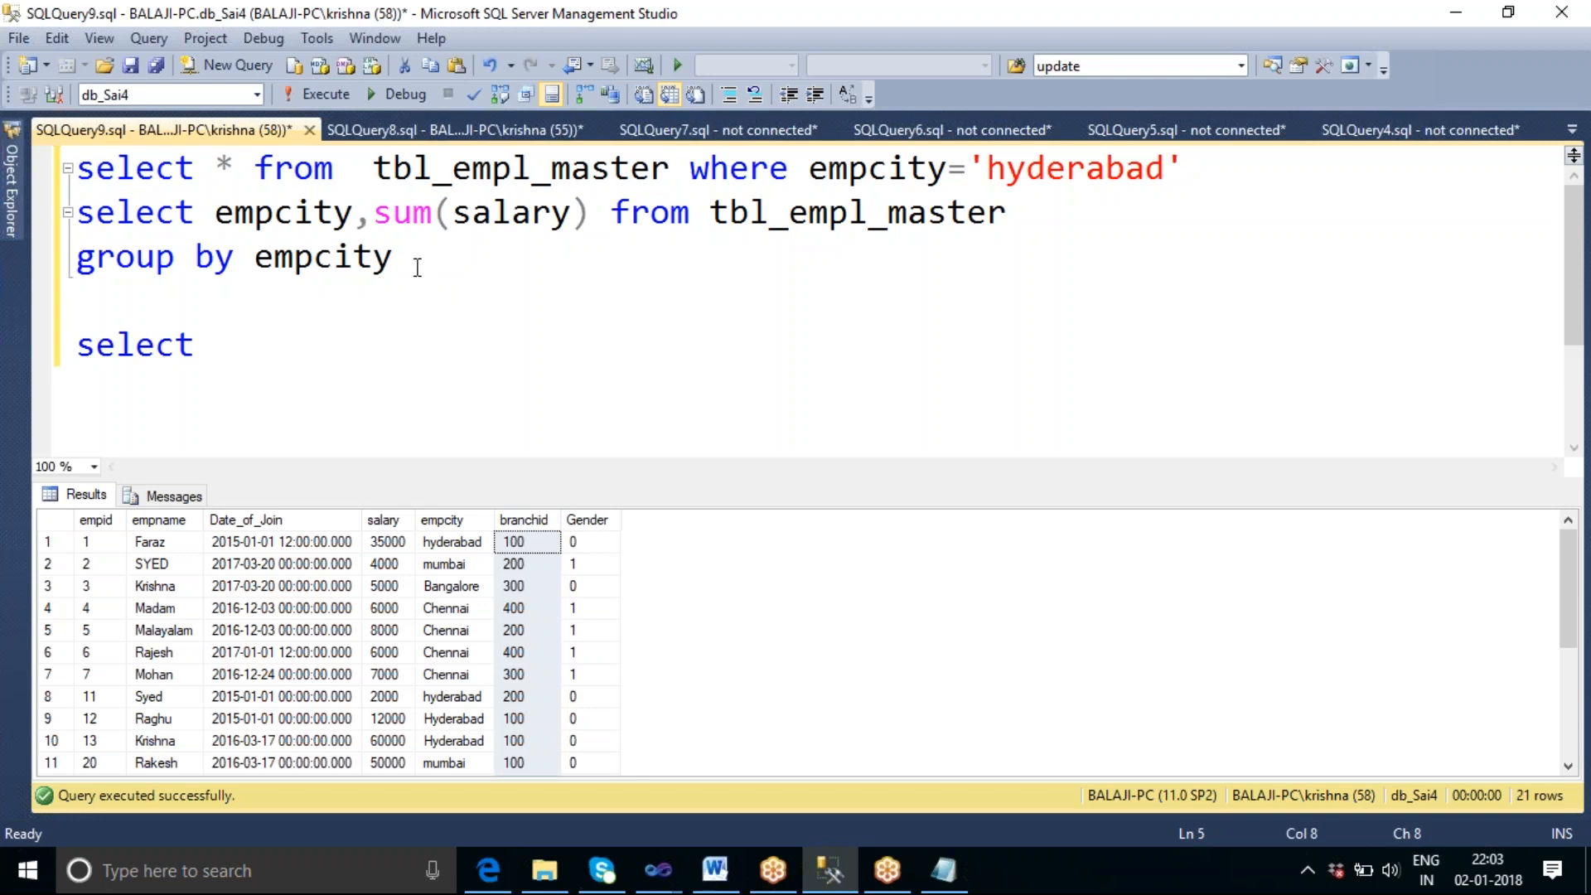
pyautogui.write('sum')
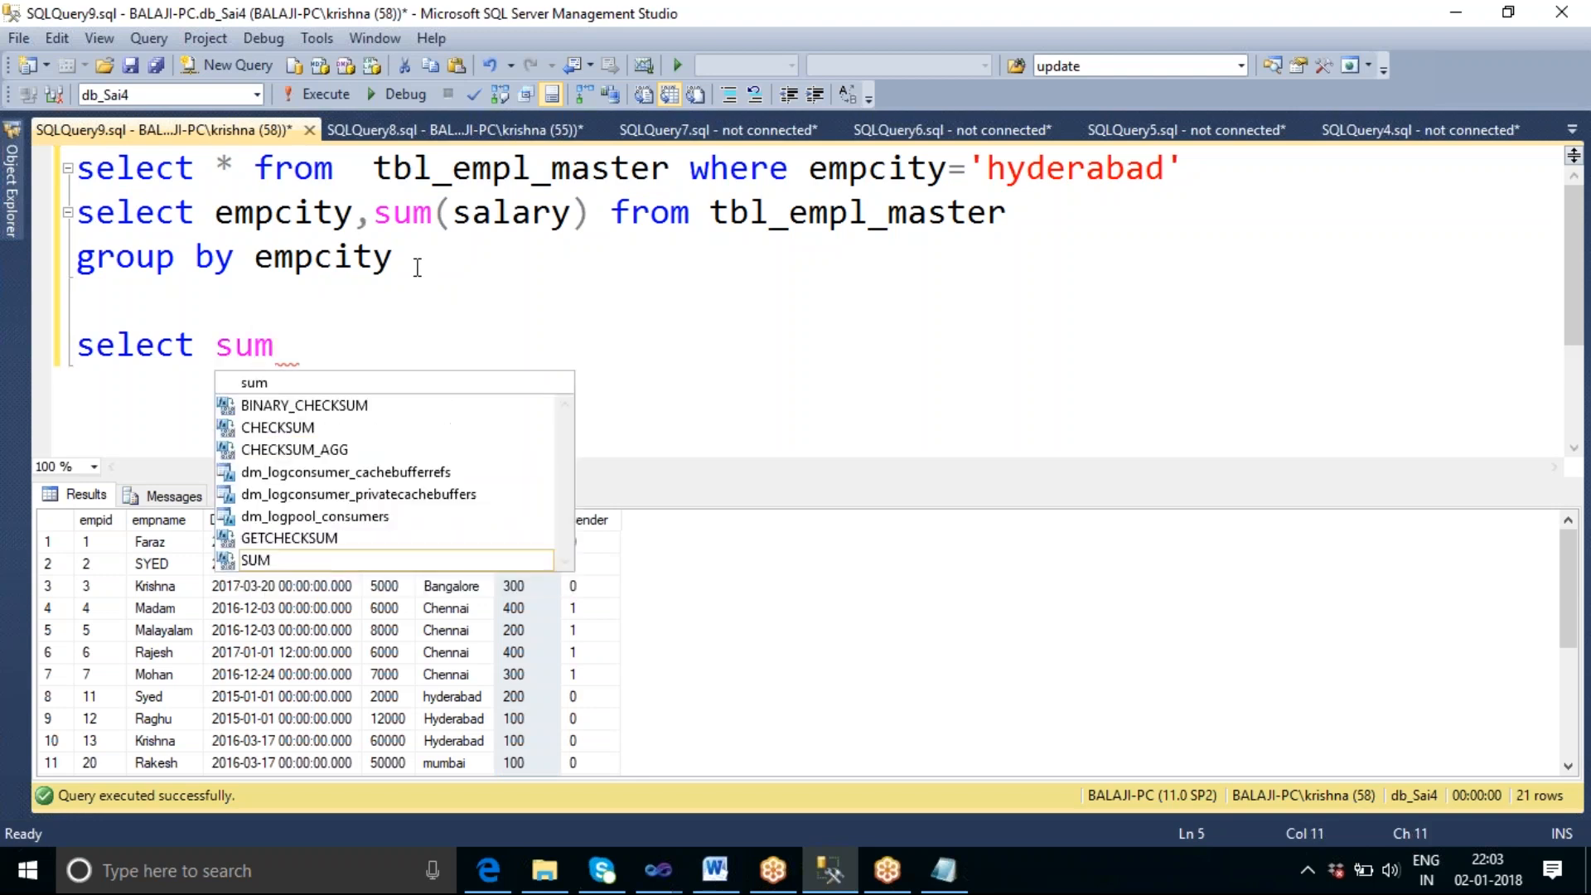
pyautogui.write('(salary')
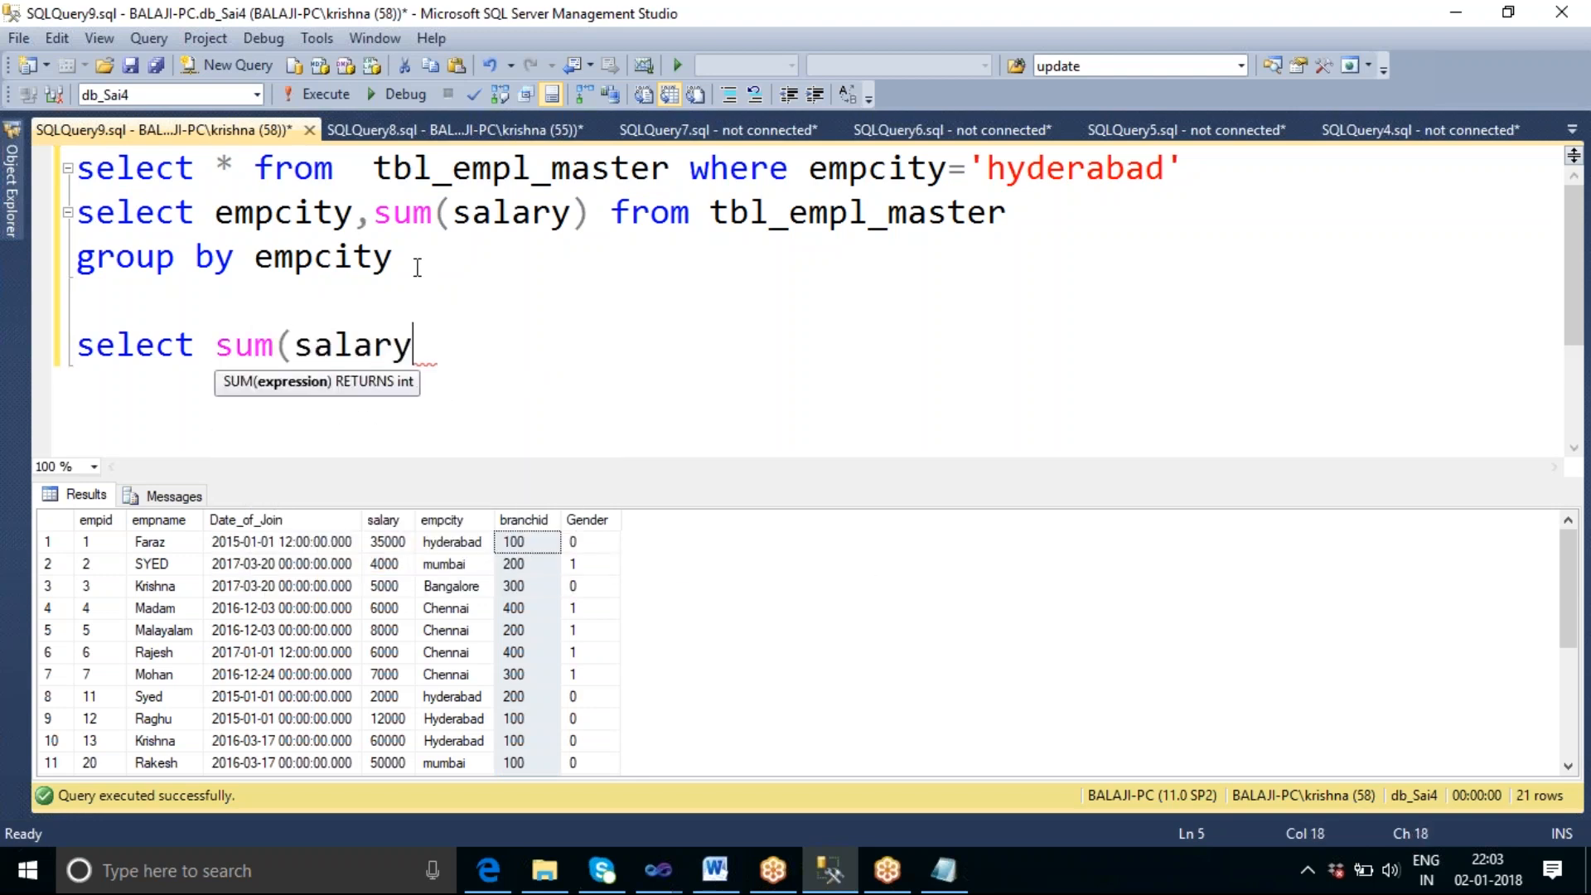
pyautogui.write(') f')
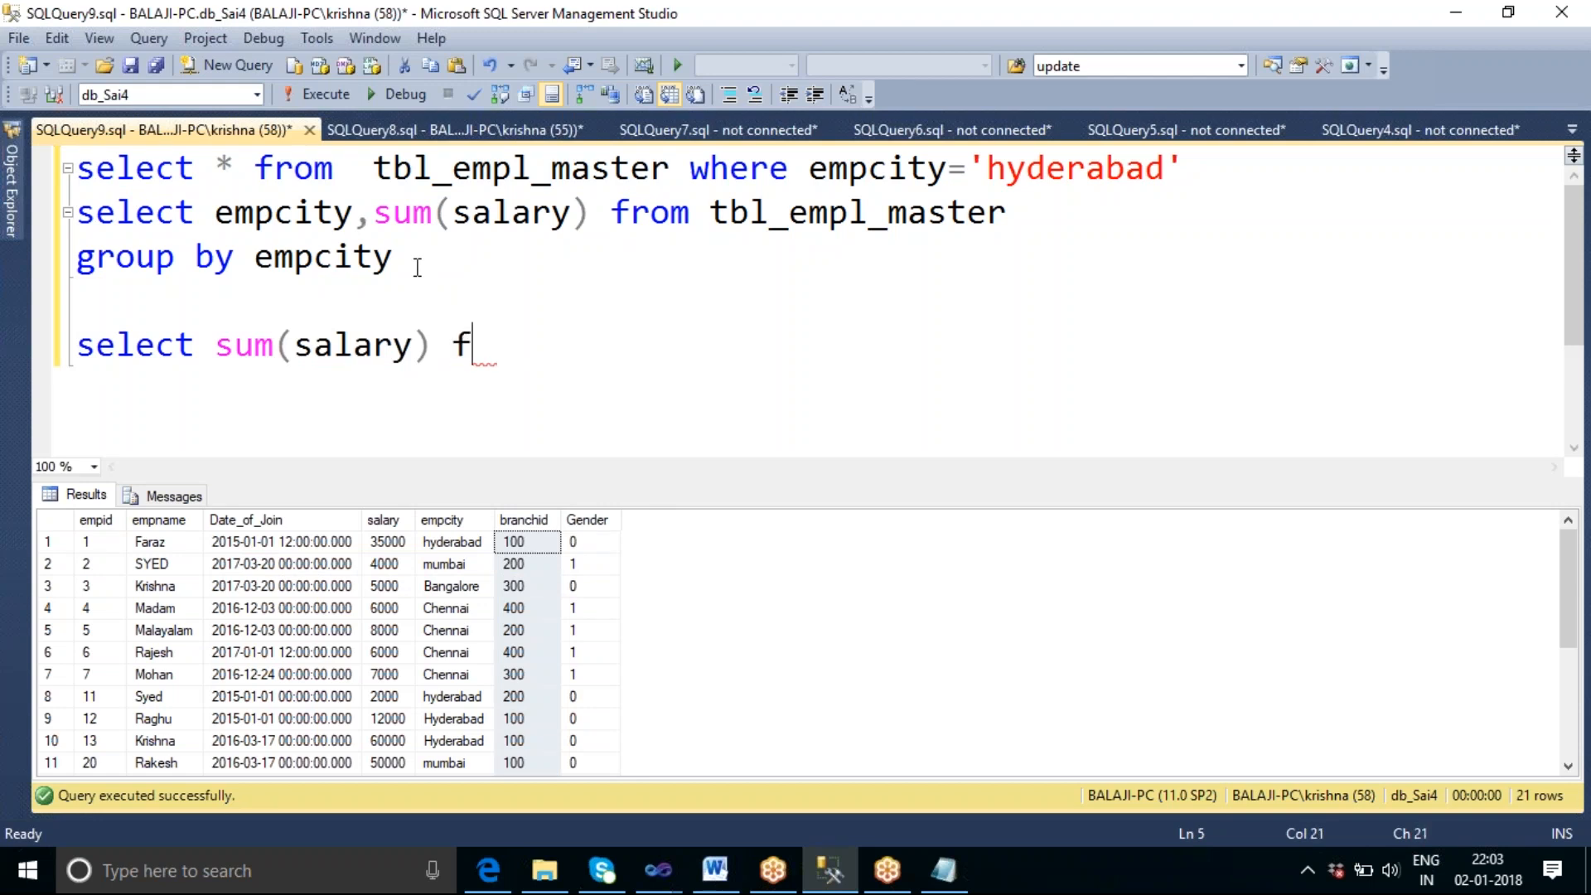
pyautogui.write('rom tbl')
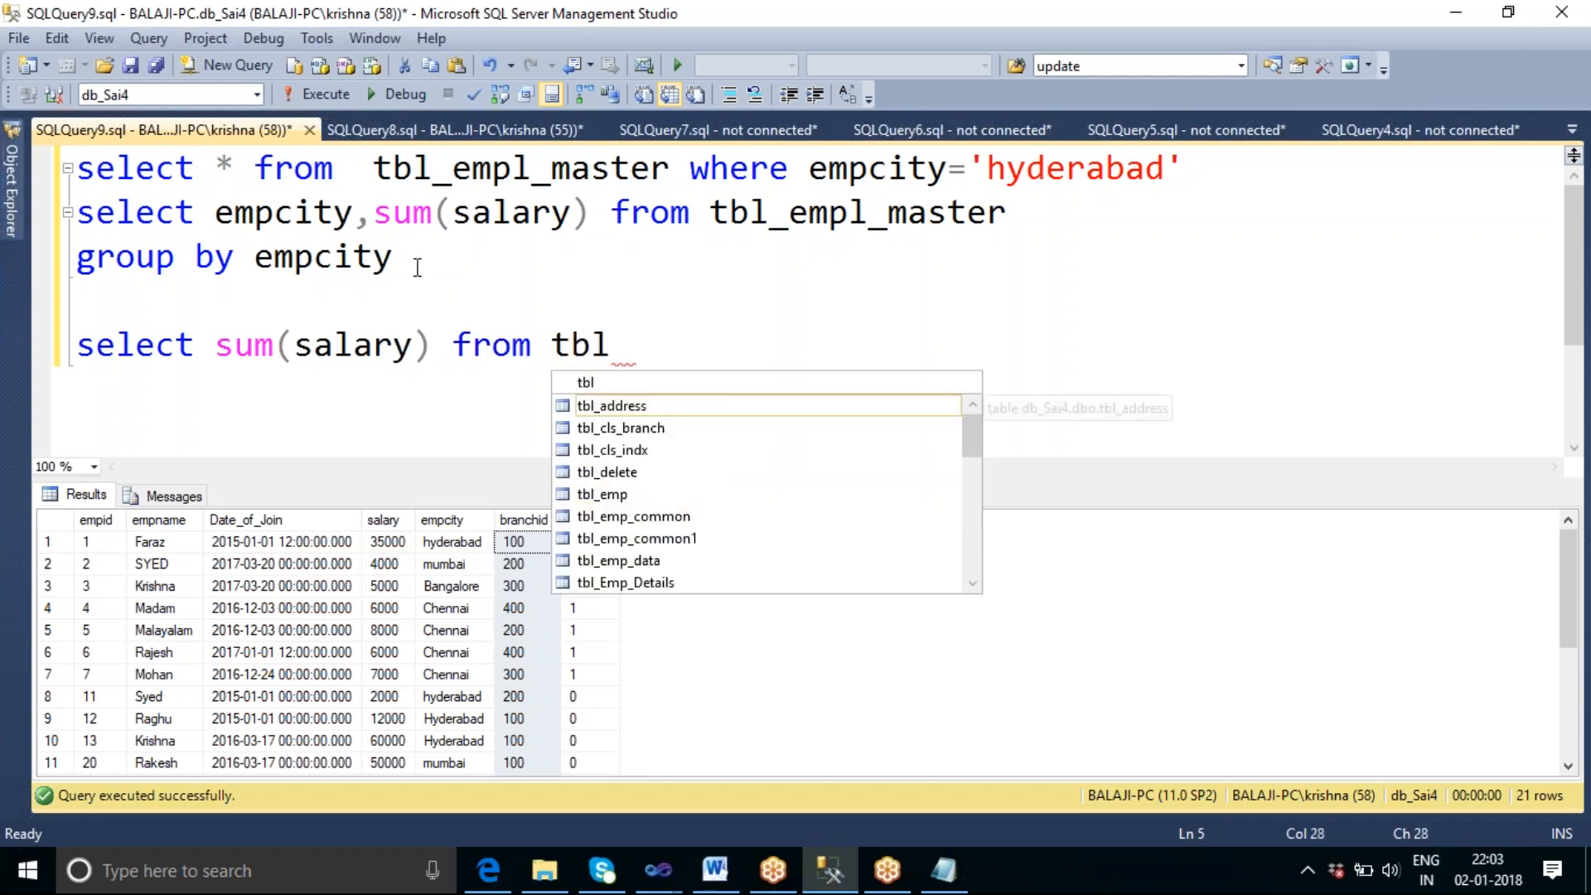
pyautogui.write('_empl_master')
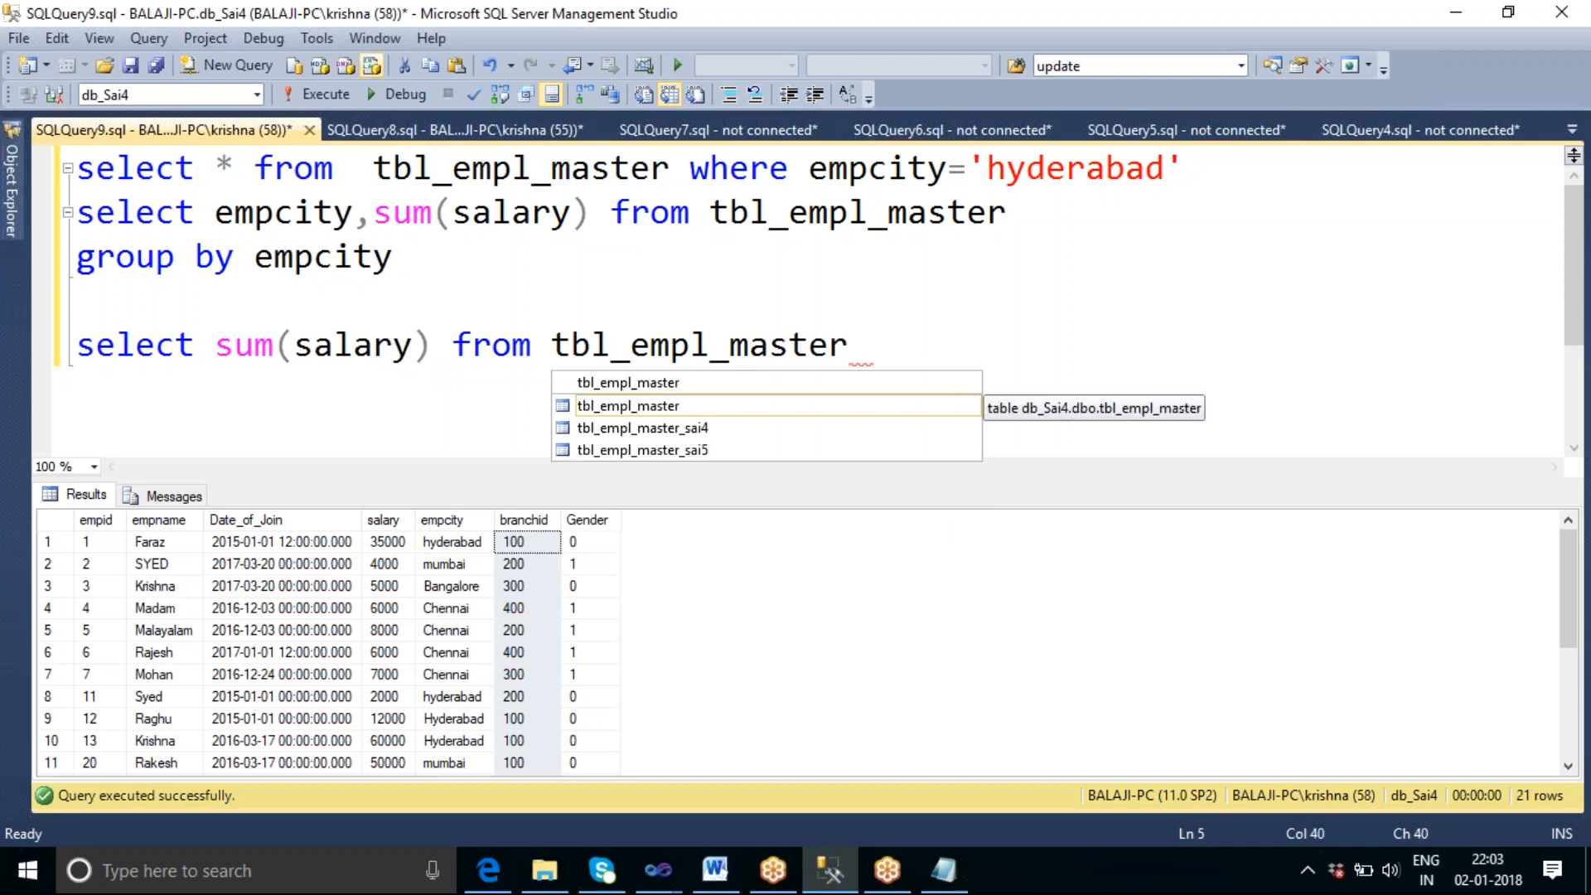
pyautogui.click(217, 356)
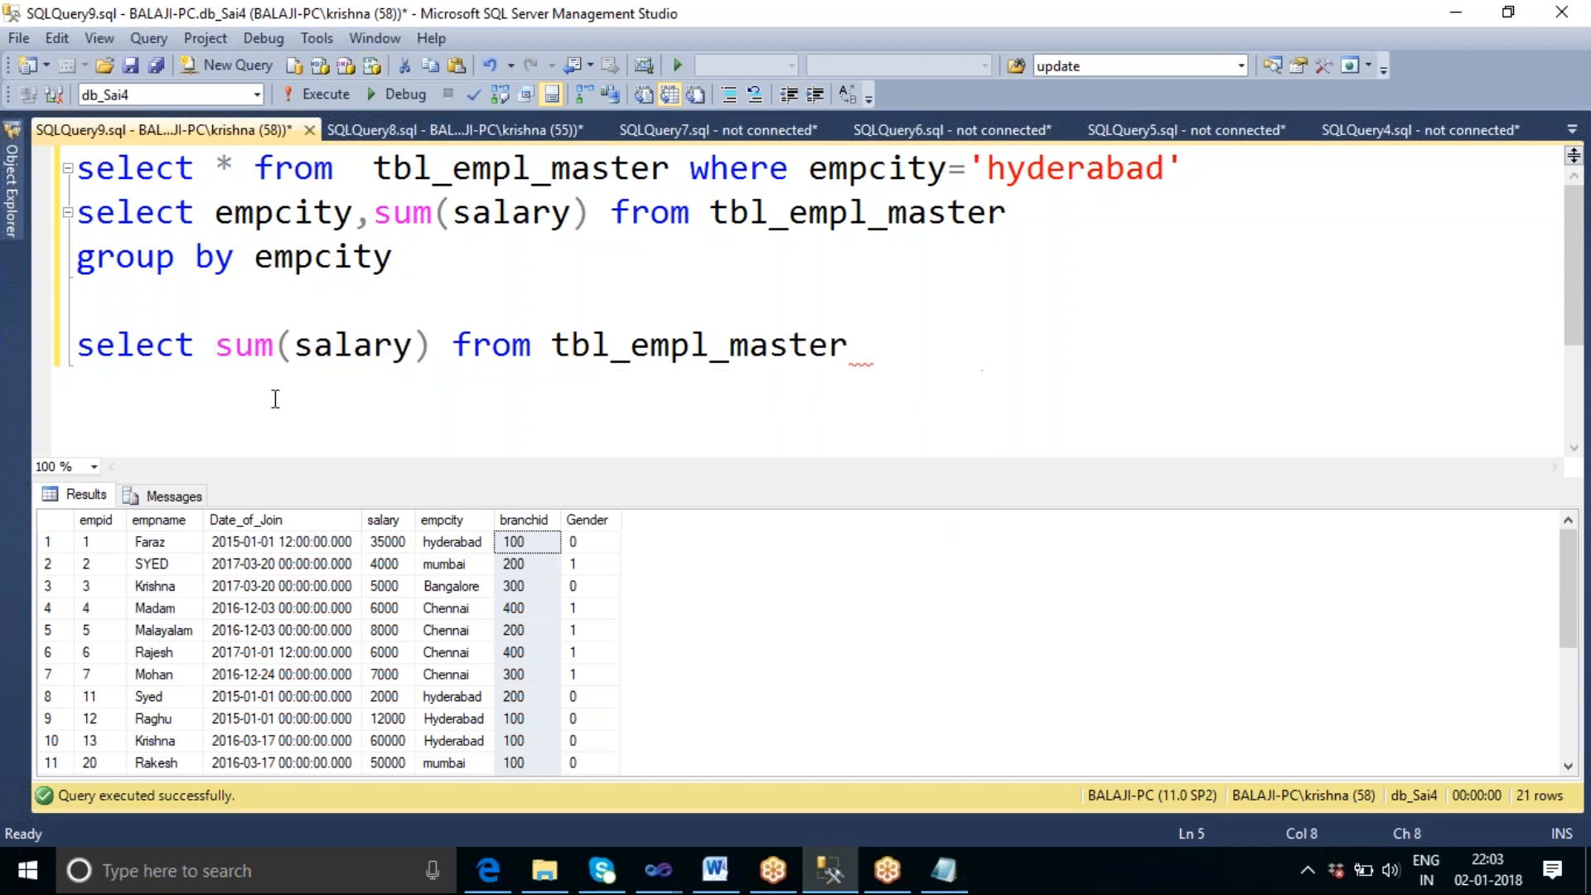
pyautogui.write('branchid,')
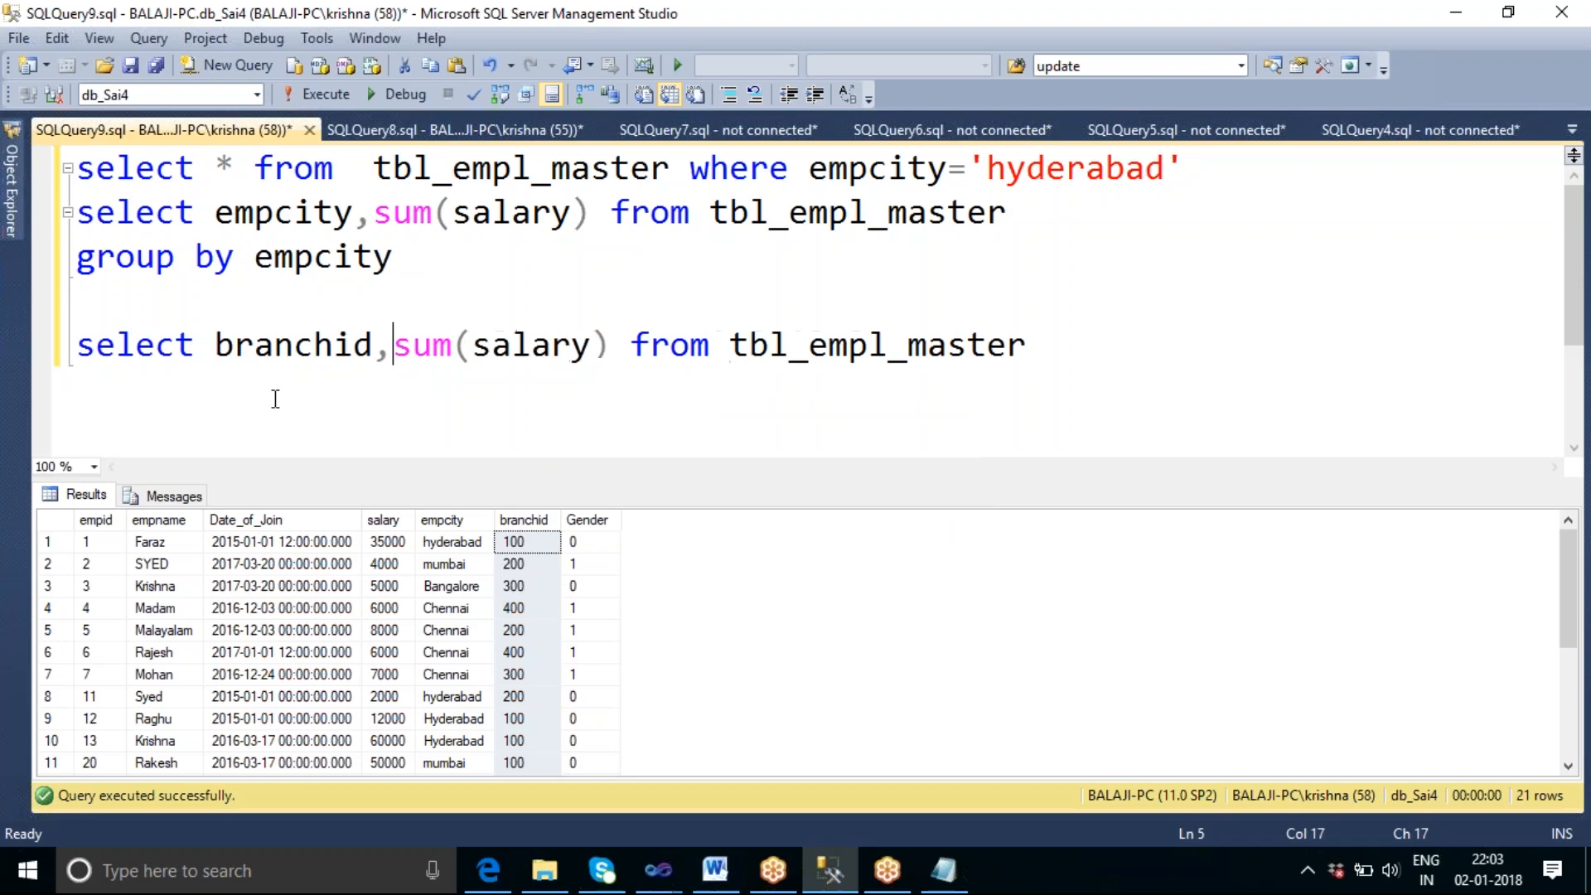
# Step: Add the clause group by branchid on a new line under the branchid salary query
pyautogui.press('End')
pyautogui.press('Return')
pyautogui.write('grouip')
pyautogui.press('BackSpace')
pyautogui.press('BackSpace')
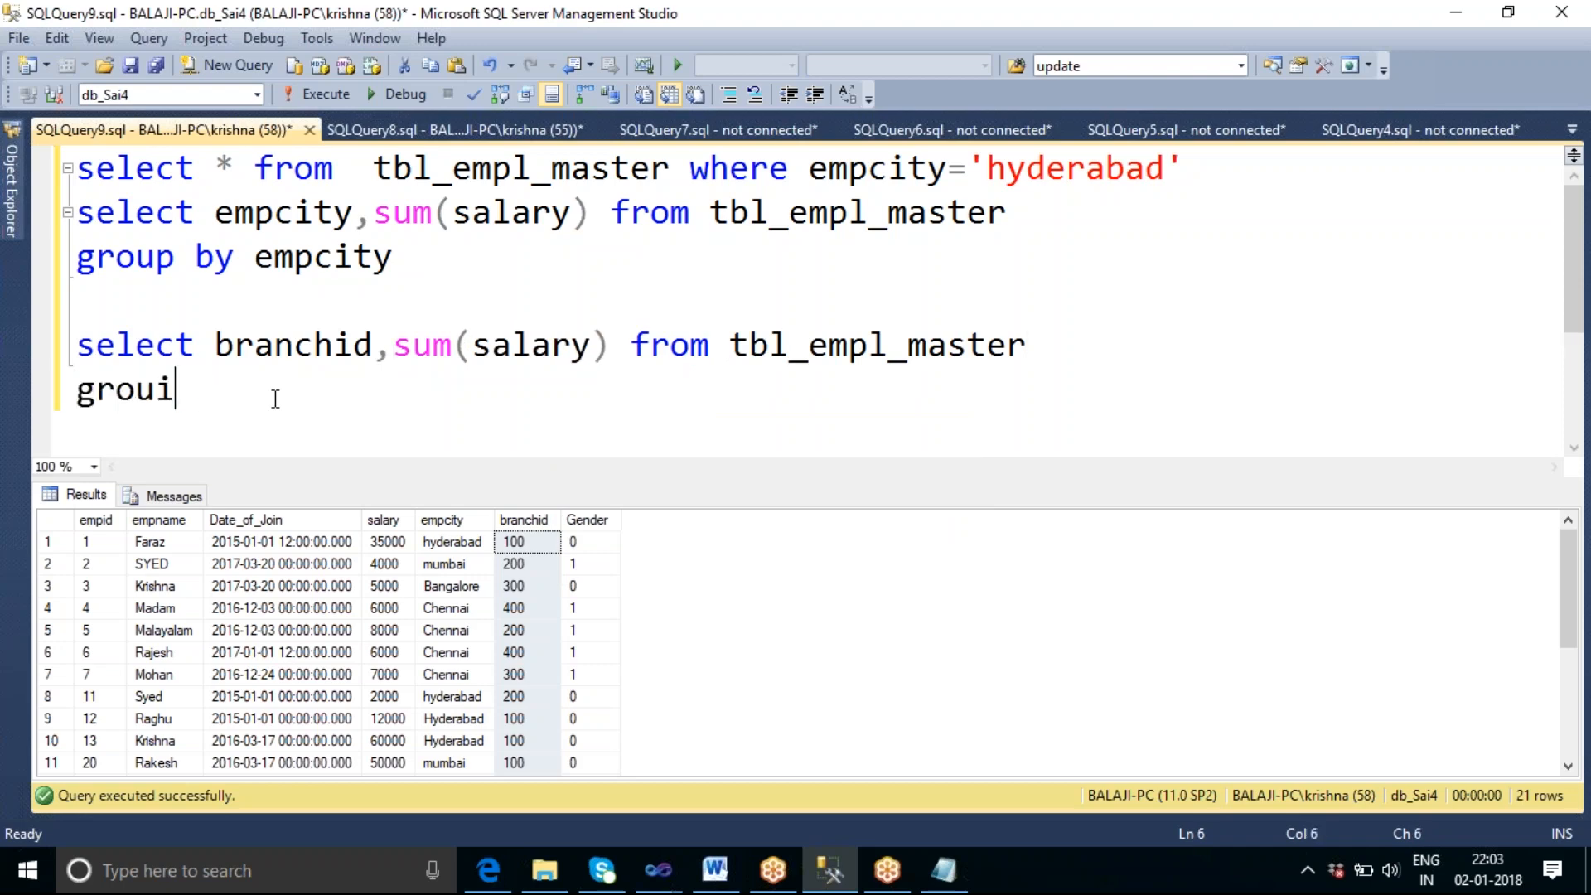
pyautogui.write('p by')
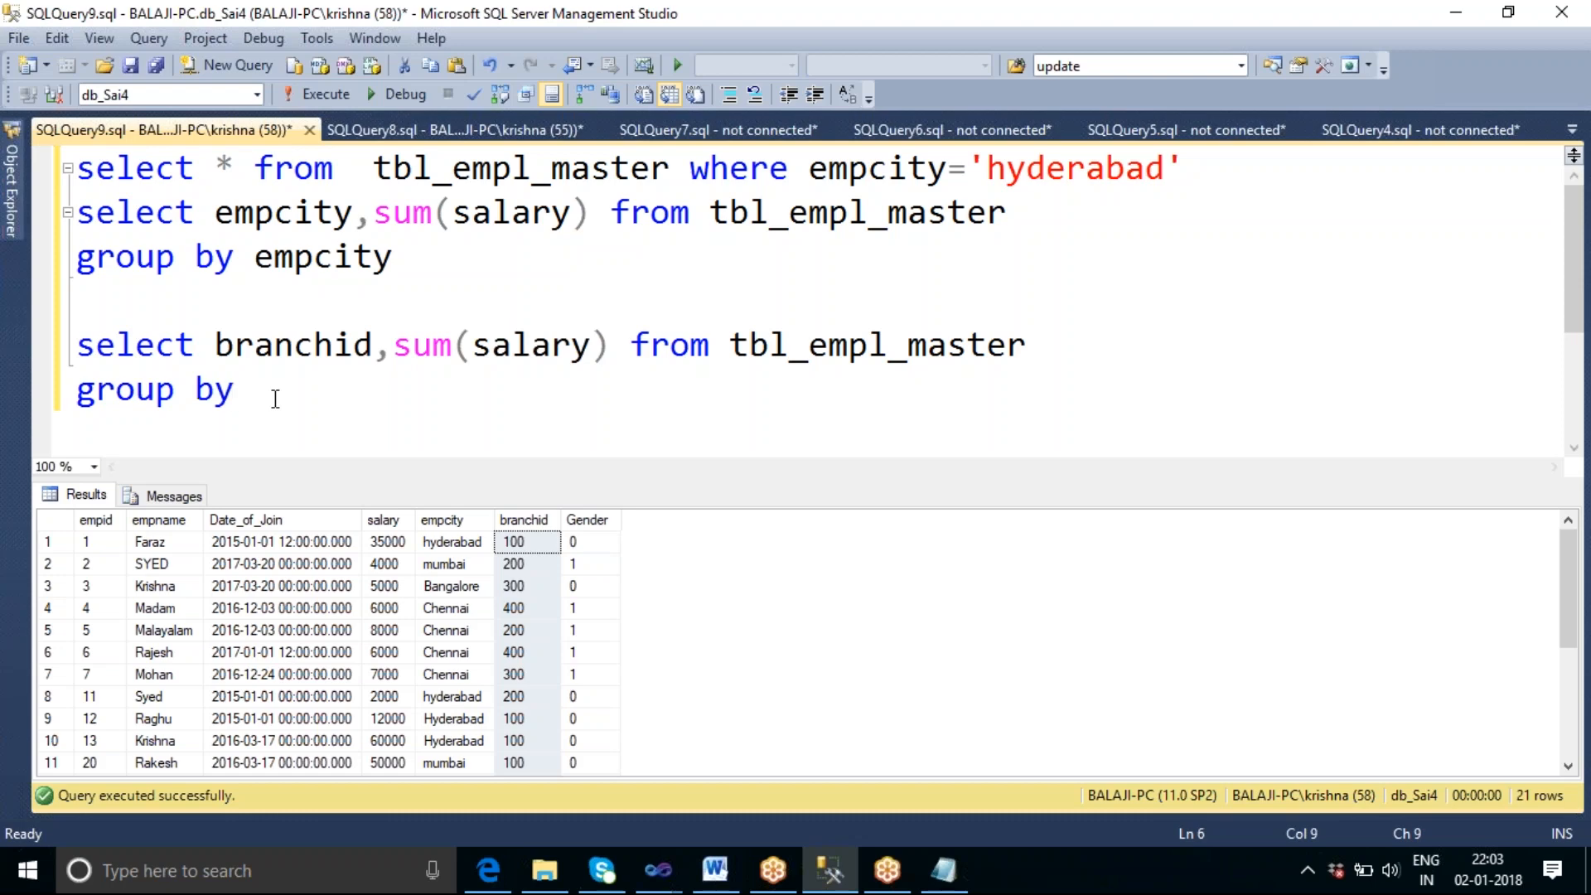
pyautogui.doubleClick(423, 345)
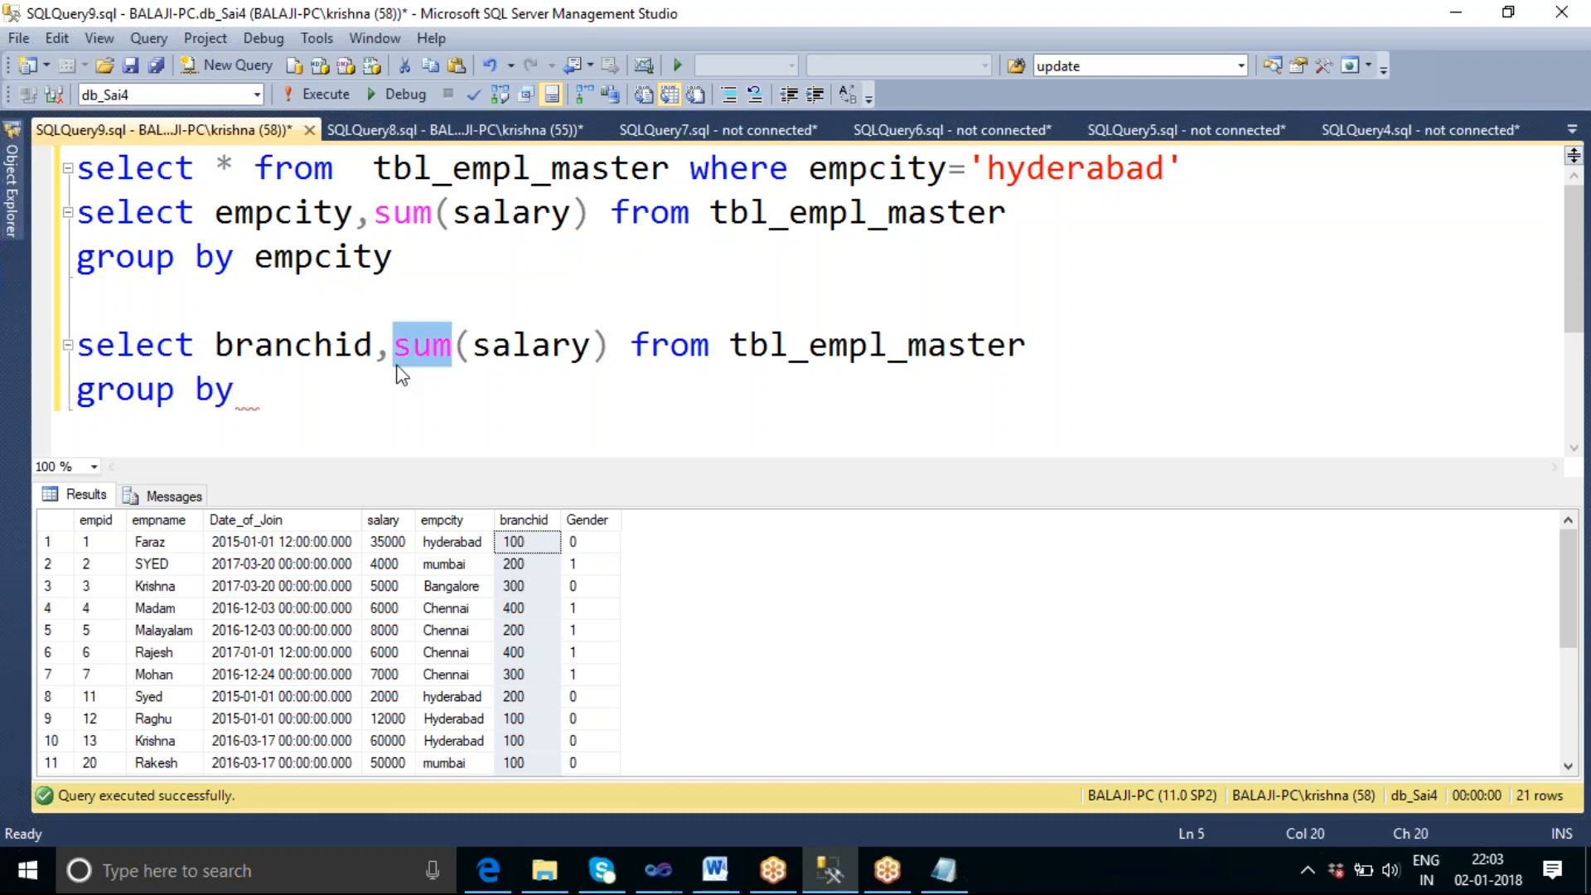
pyautogui.click(247, 390)
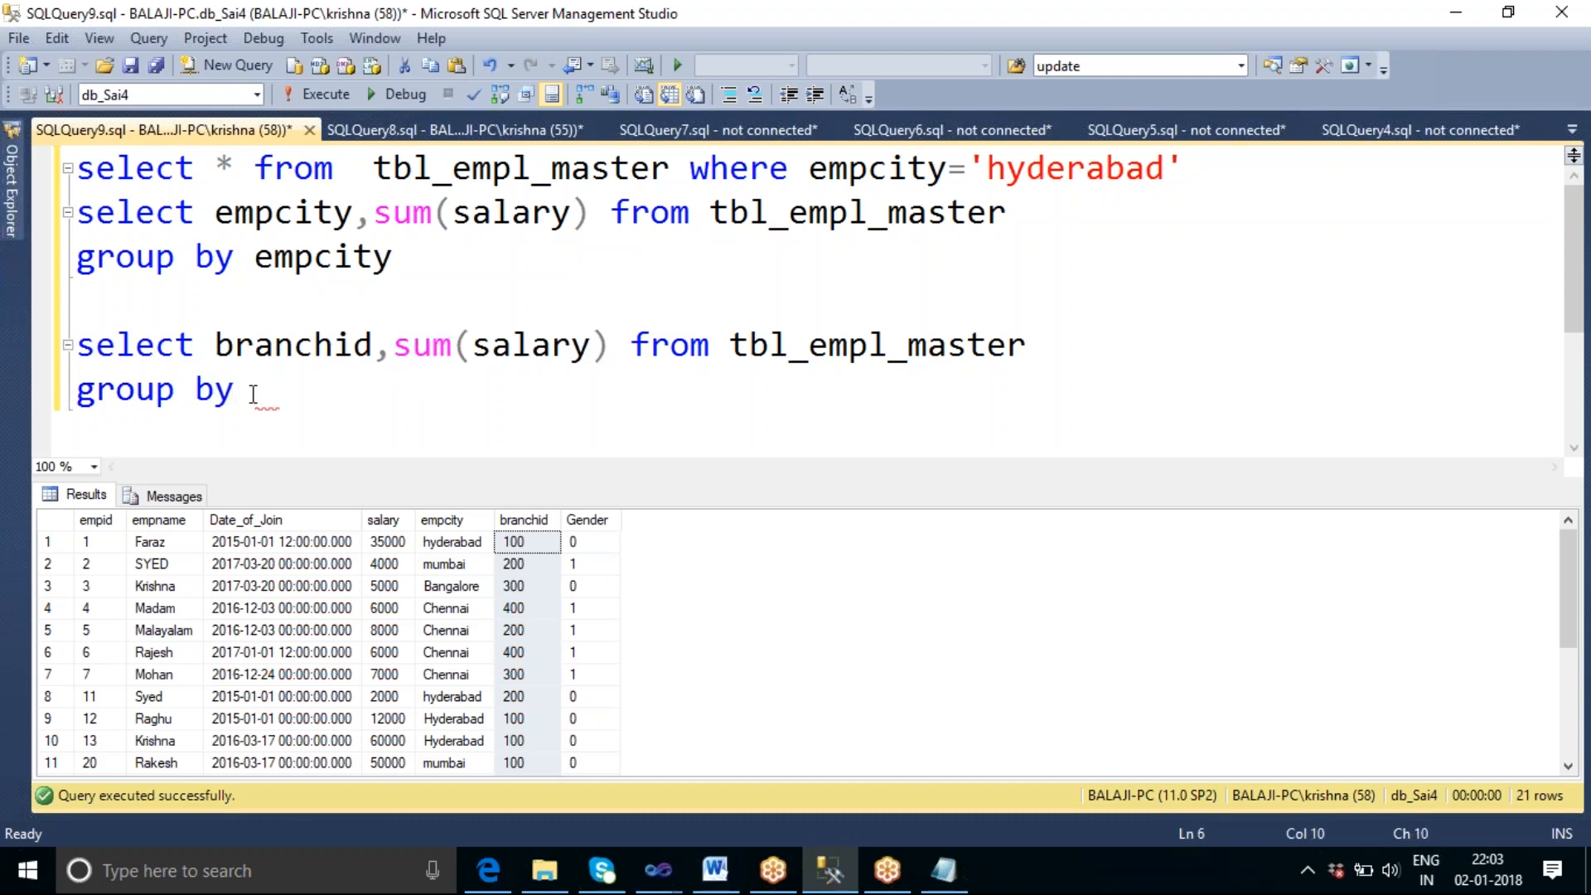
pyautogui.write('branchid')
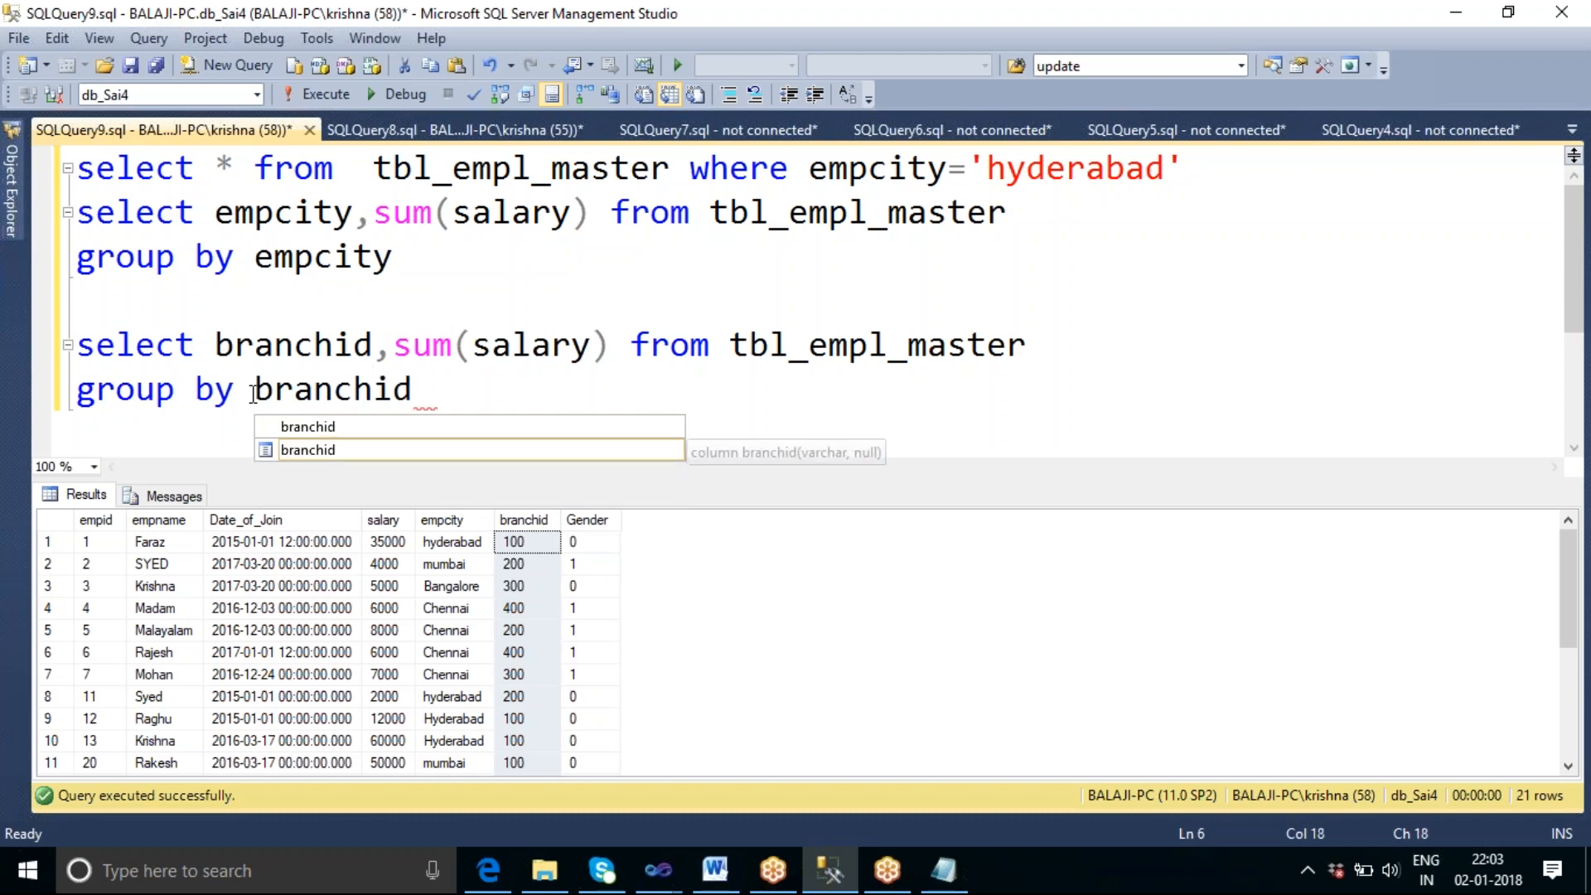
# Step: Execute only the salary query grouped by branchid and switch to the SSIS_Sai17 project in Visual Studio
pyautogui.hotkey('shift', 'Home')
pyautogui.hotkey('shift', 'Up')
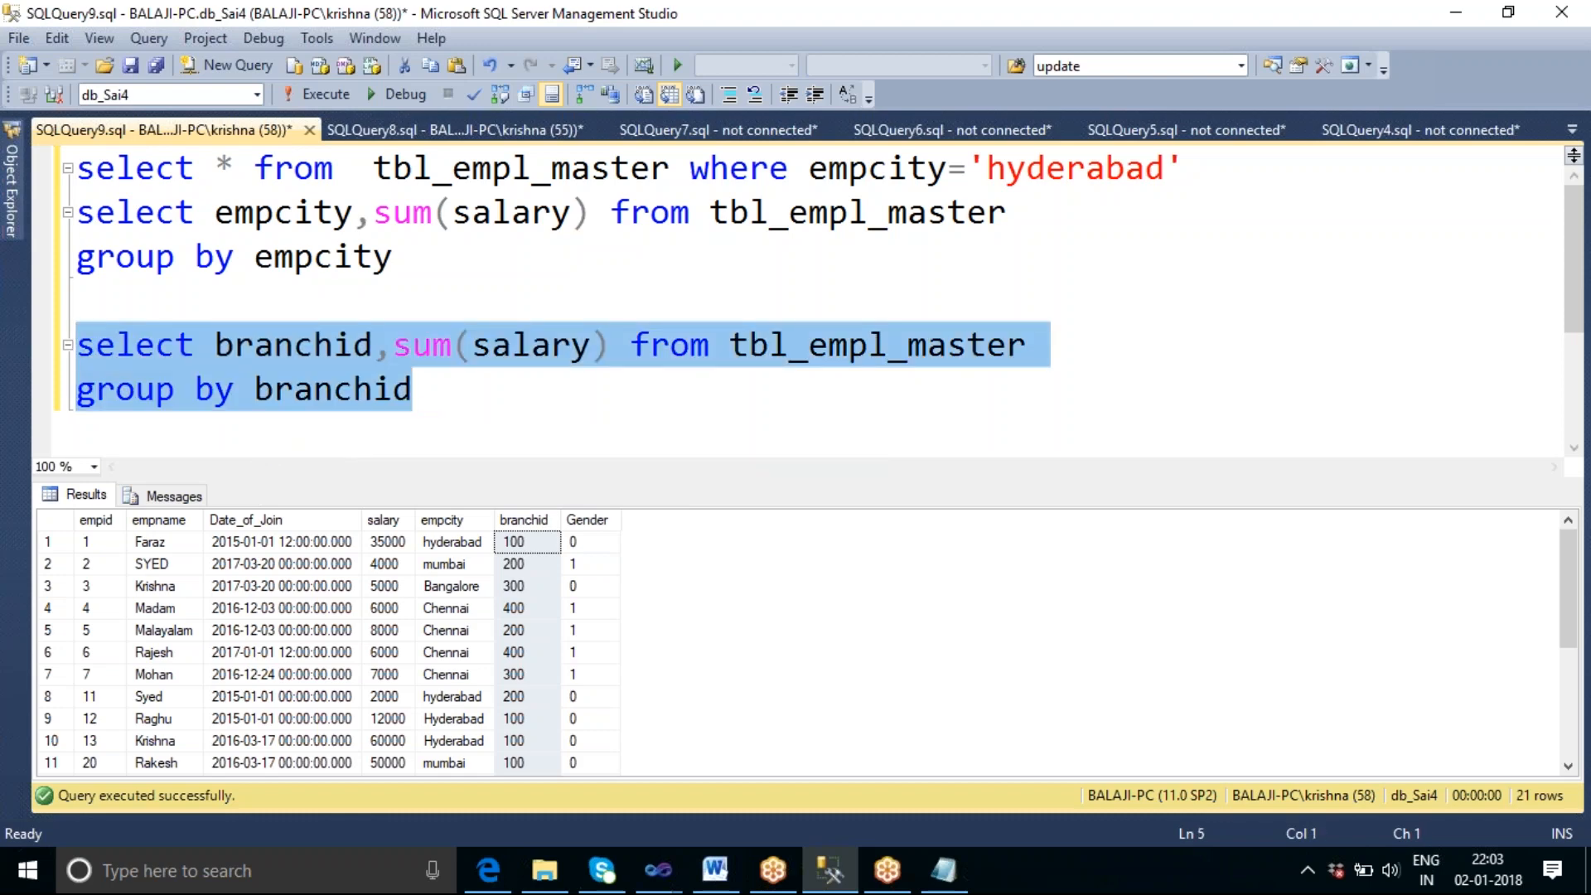
pyautogui.press('F5')
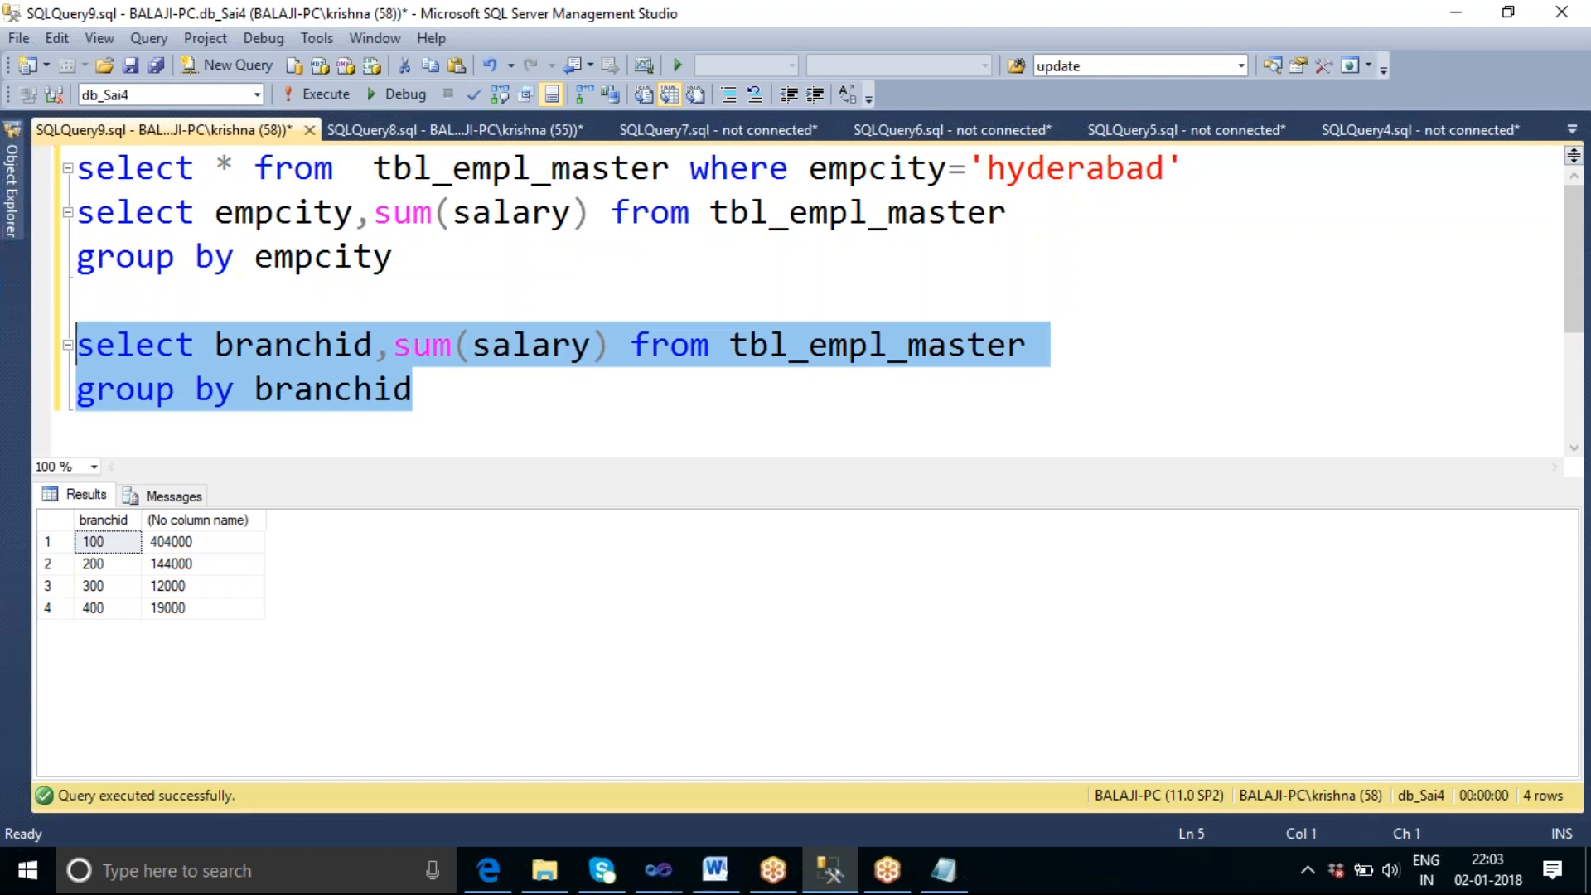
pyautogui.click(442, 403)
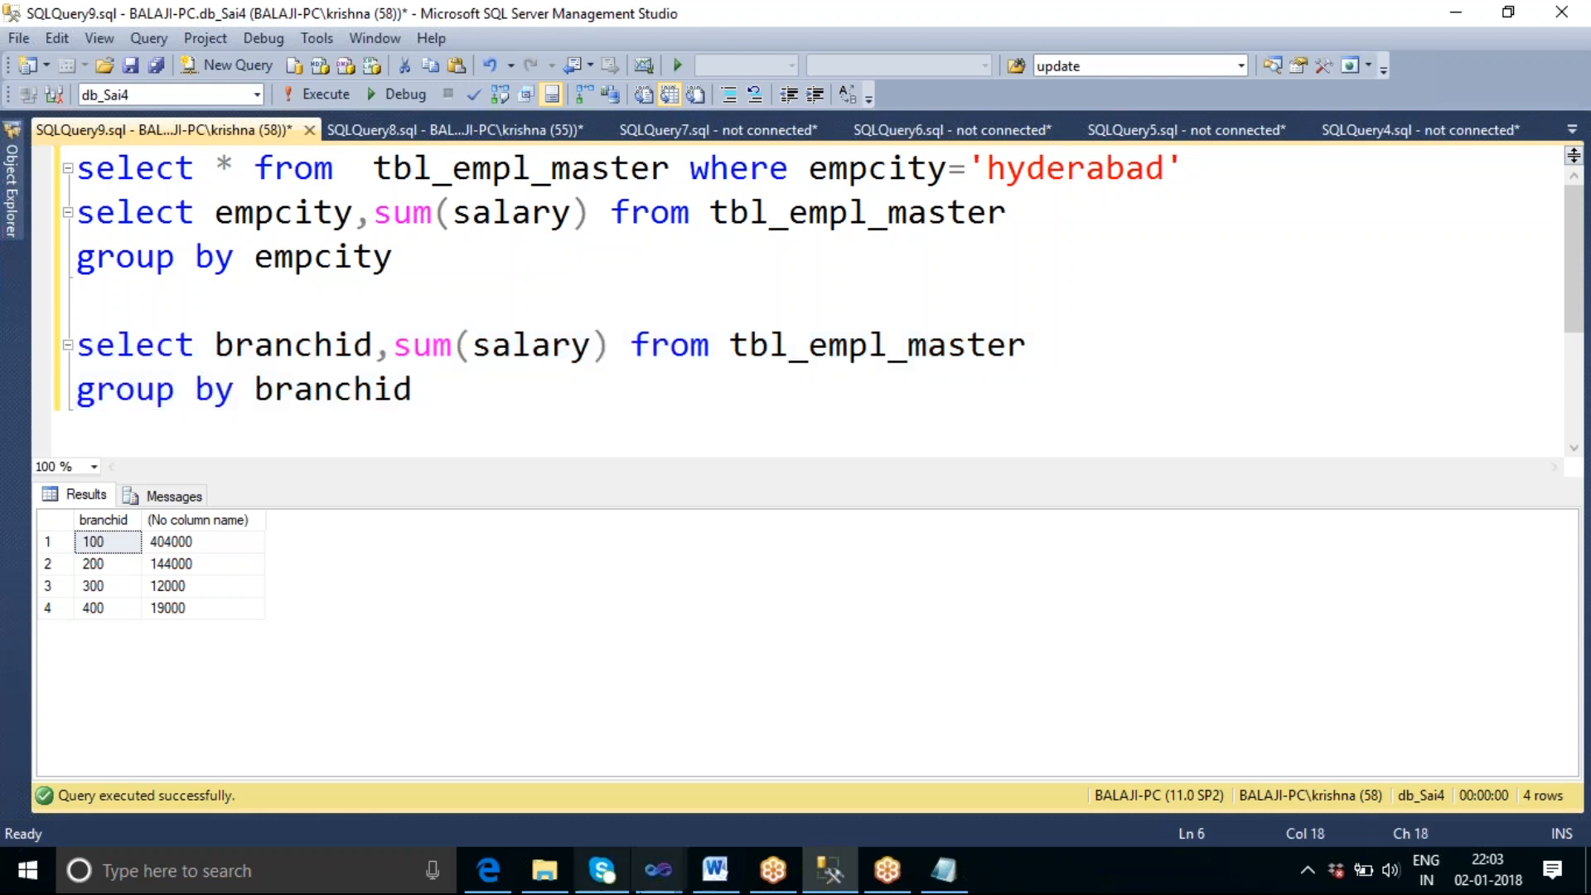
pyautogui.moveTo(655, 870)
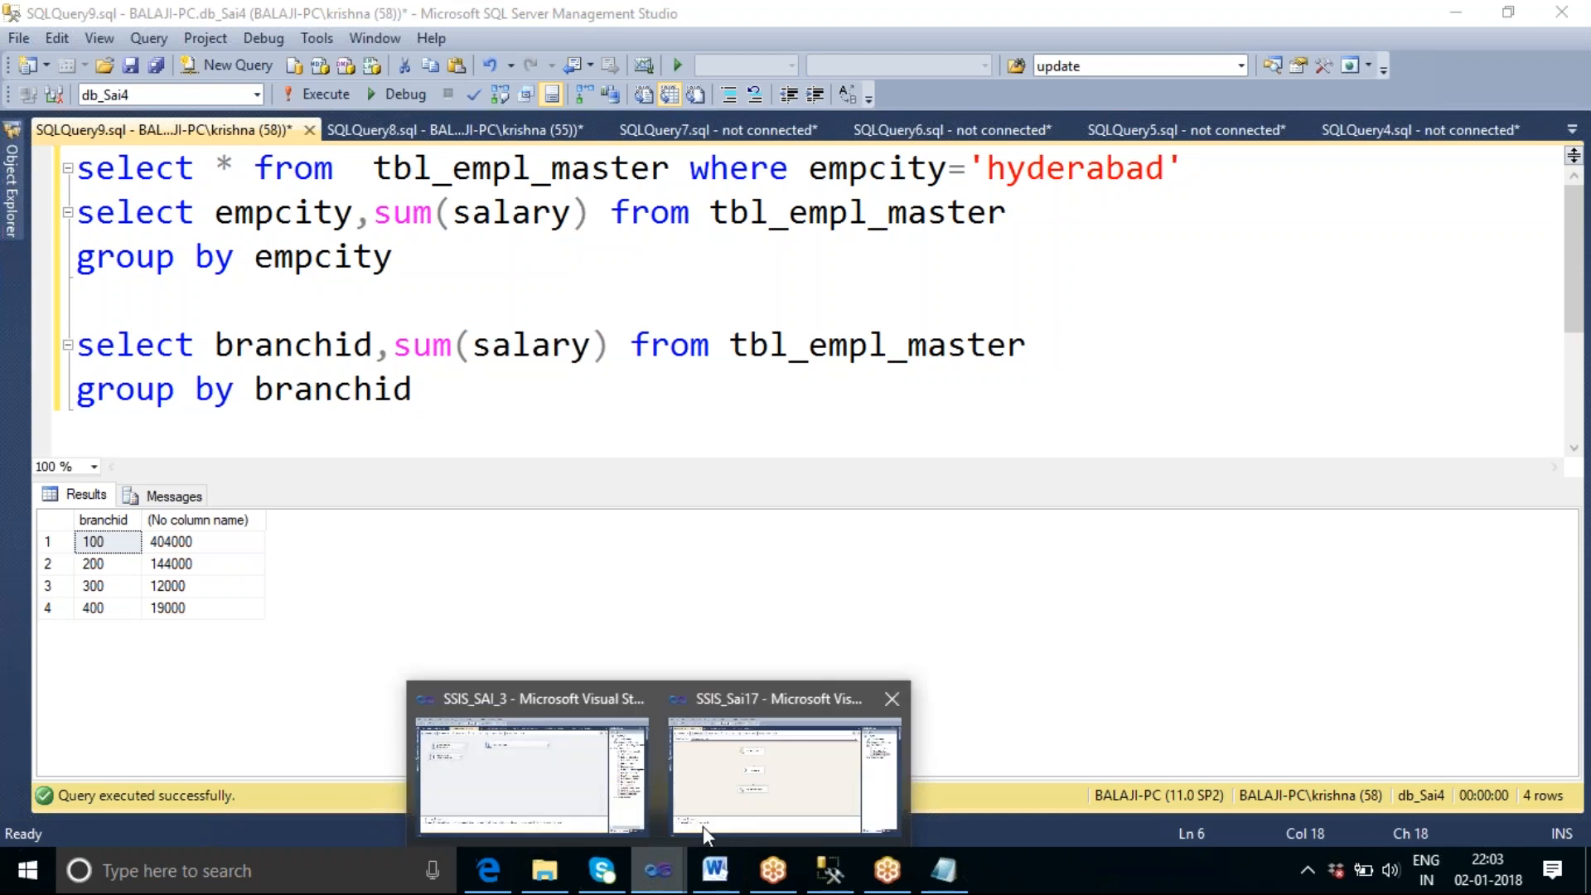
pyautogui.click(737, 787)
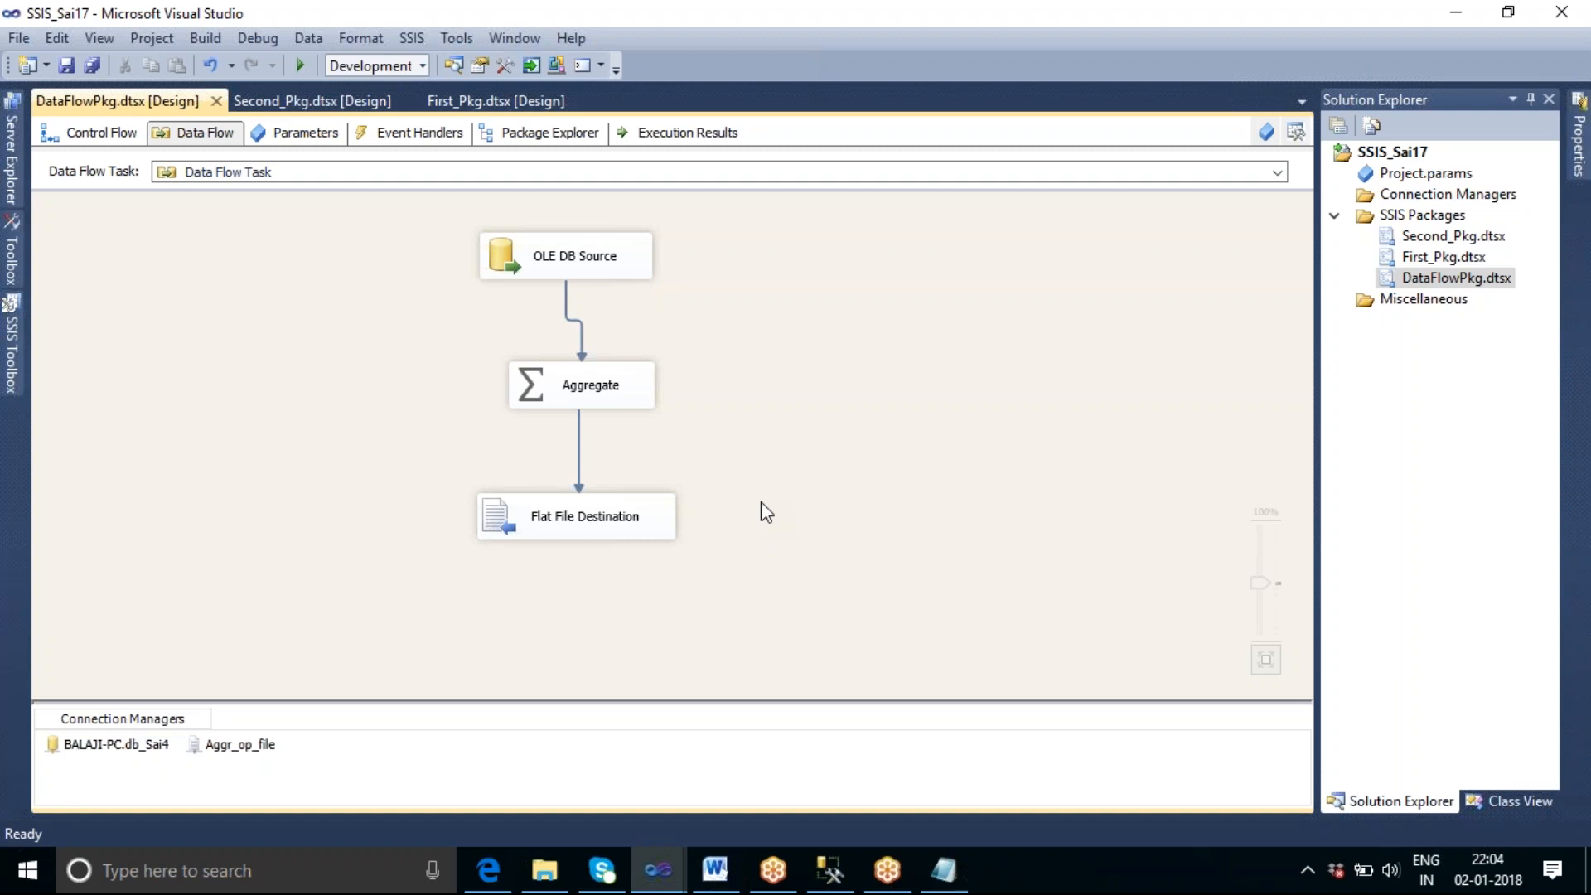
pyautogui.click(18, 360)
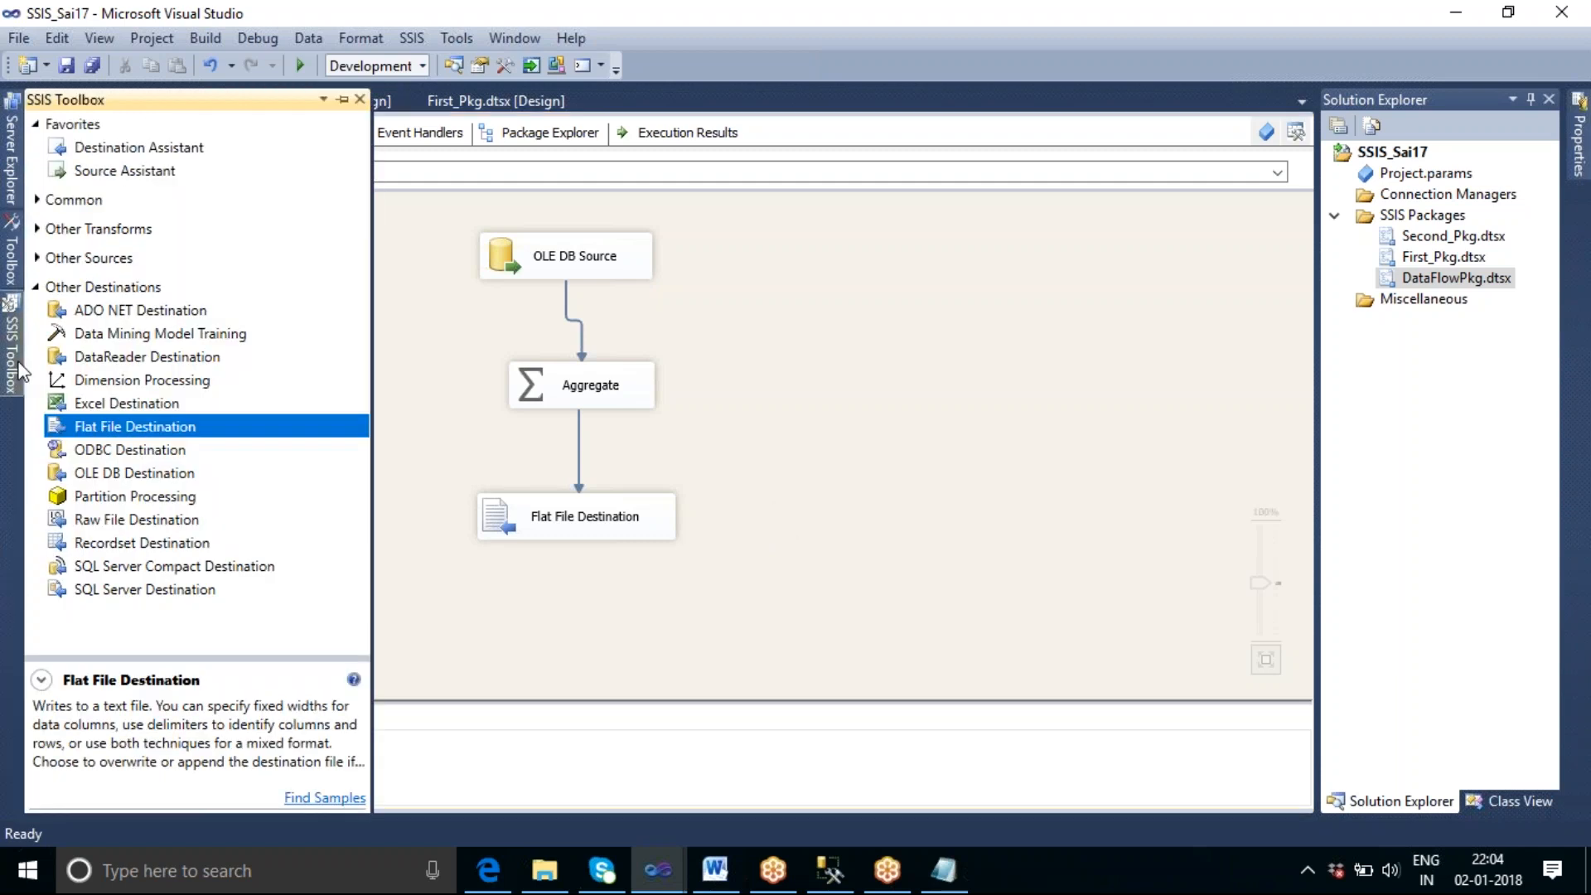
pyautogui.click(40, 199)
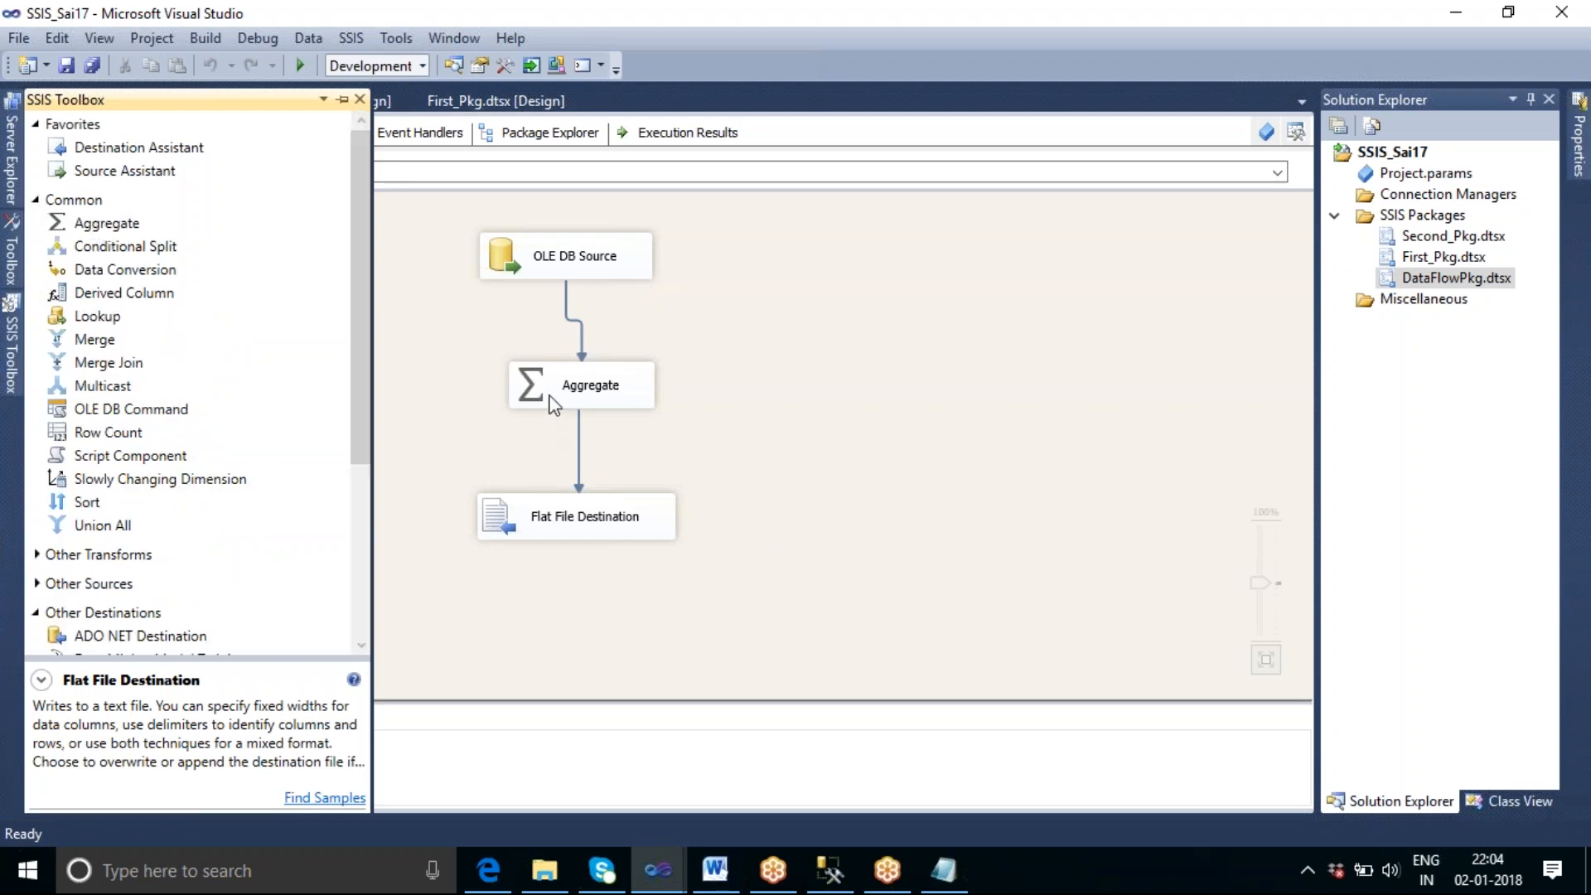
pyautogui.moveTo(124, 226); pyautogui.dragTo(735, 370)
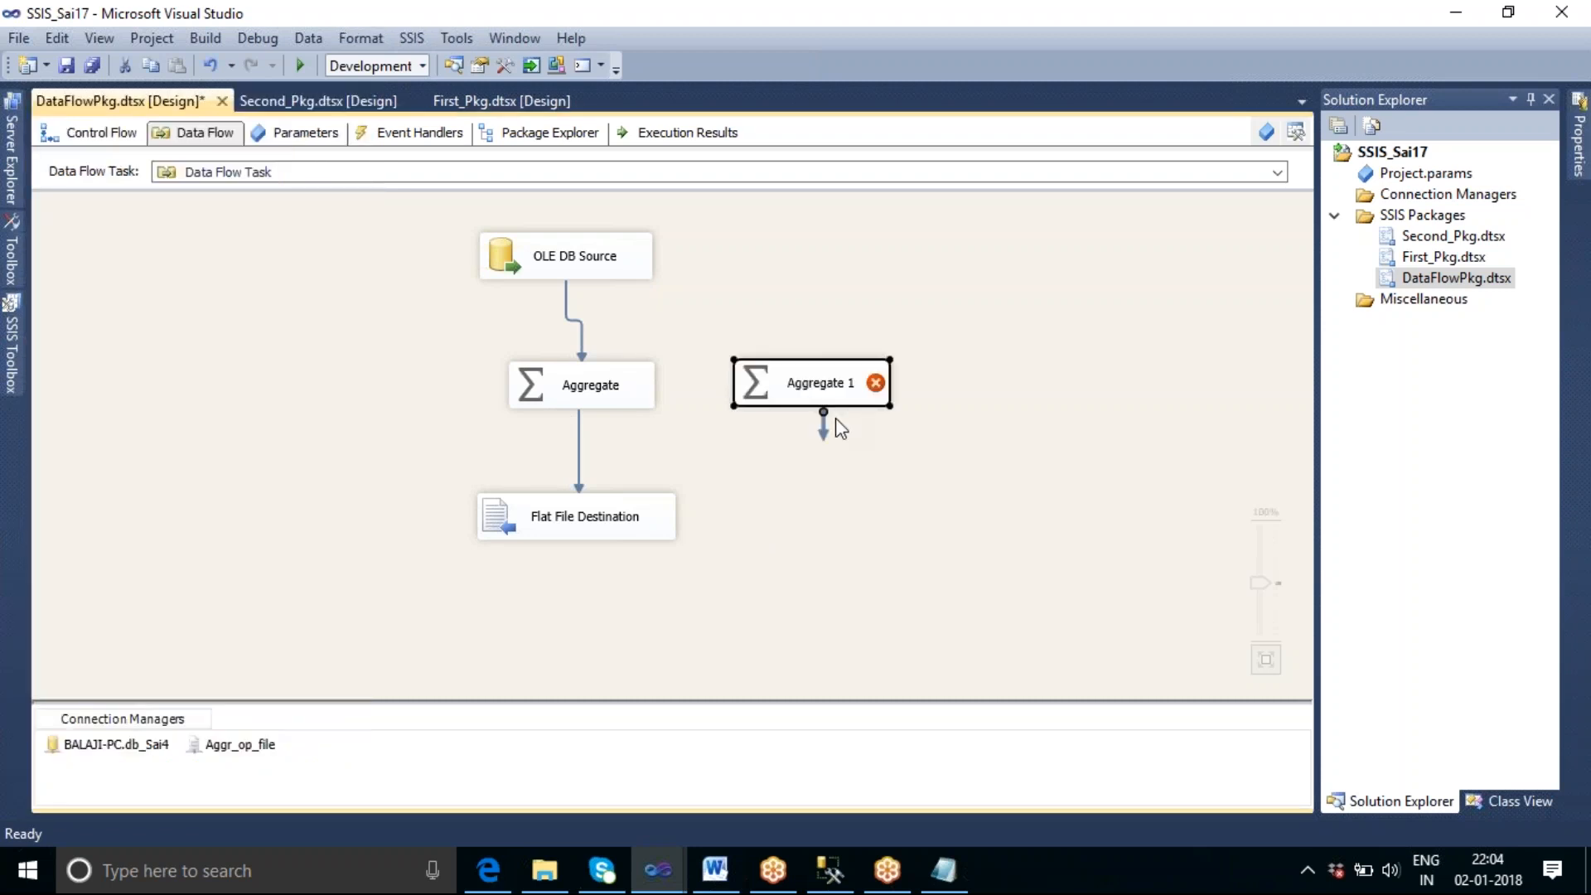
pyautogui.moveTo(831, 399)
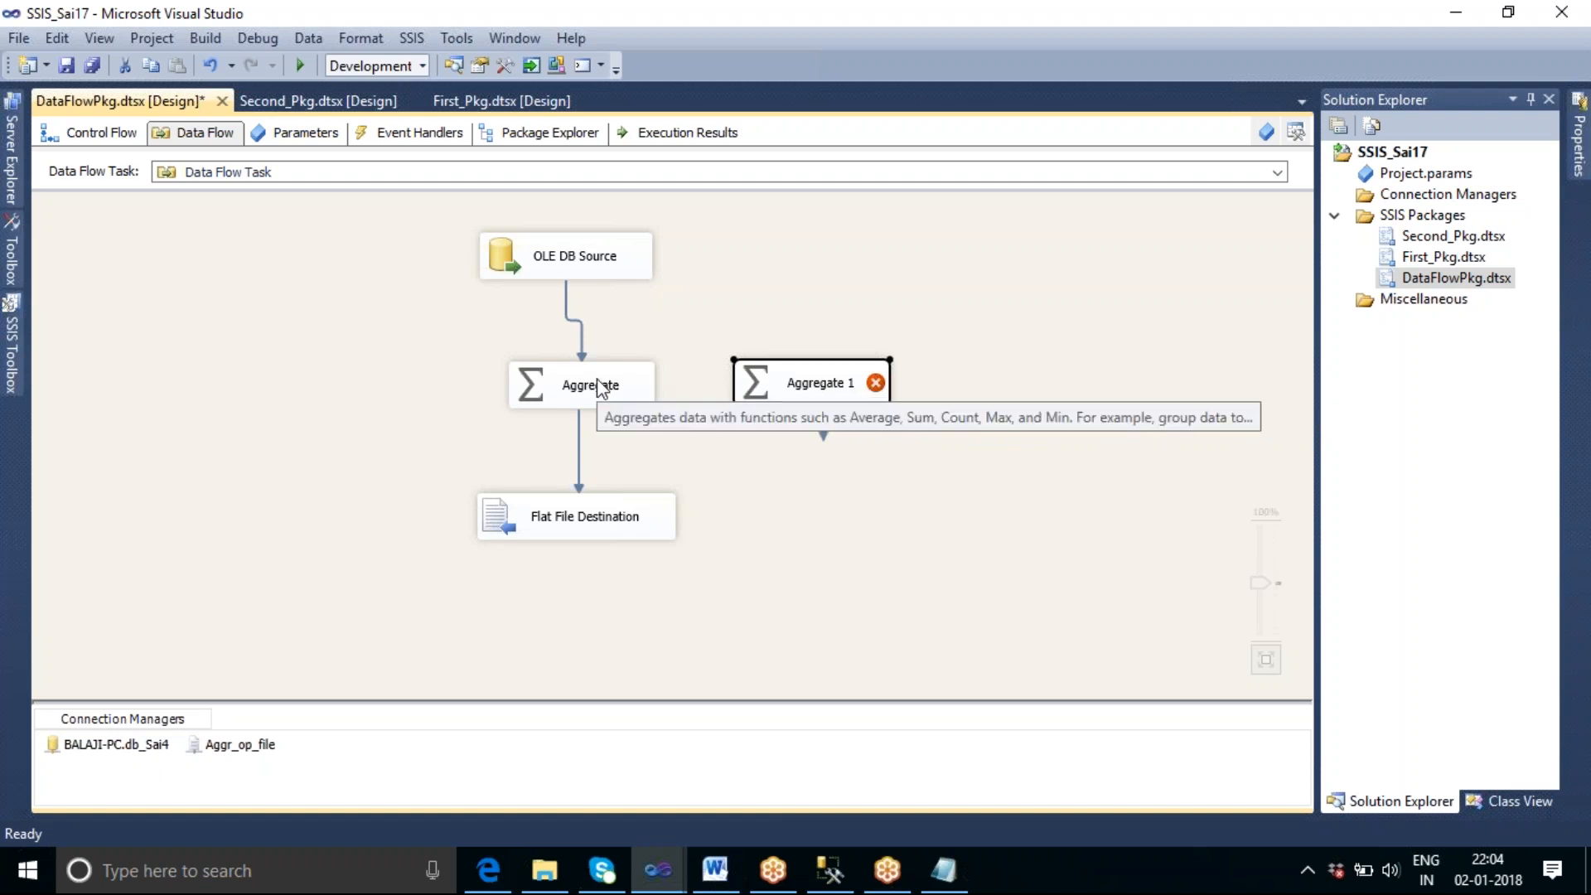
pyautogui.click(852, 507)
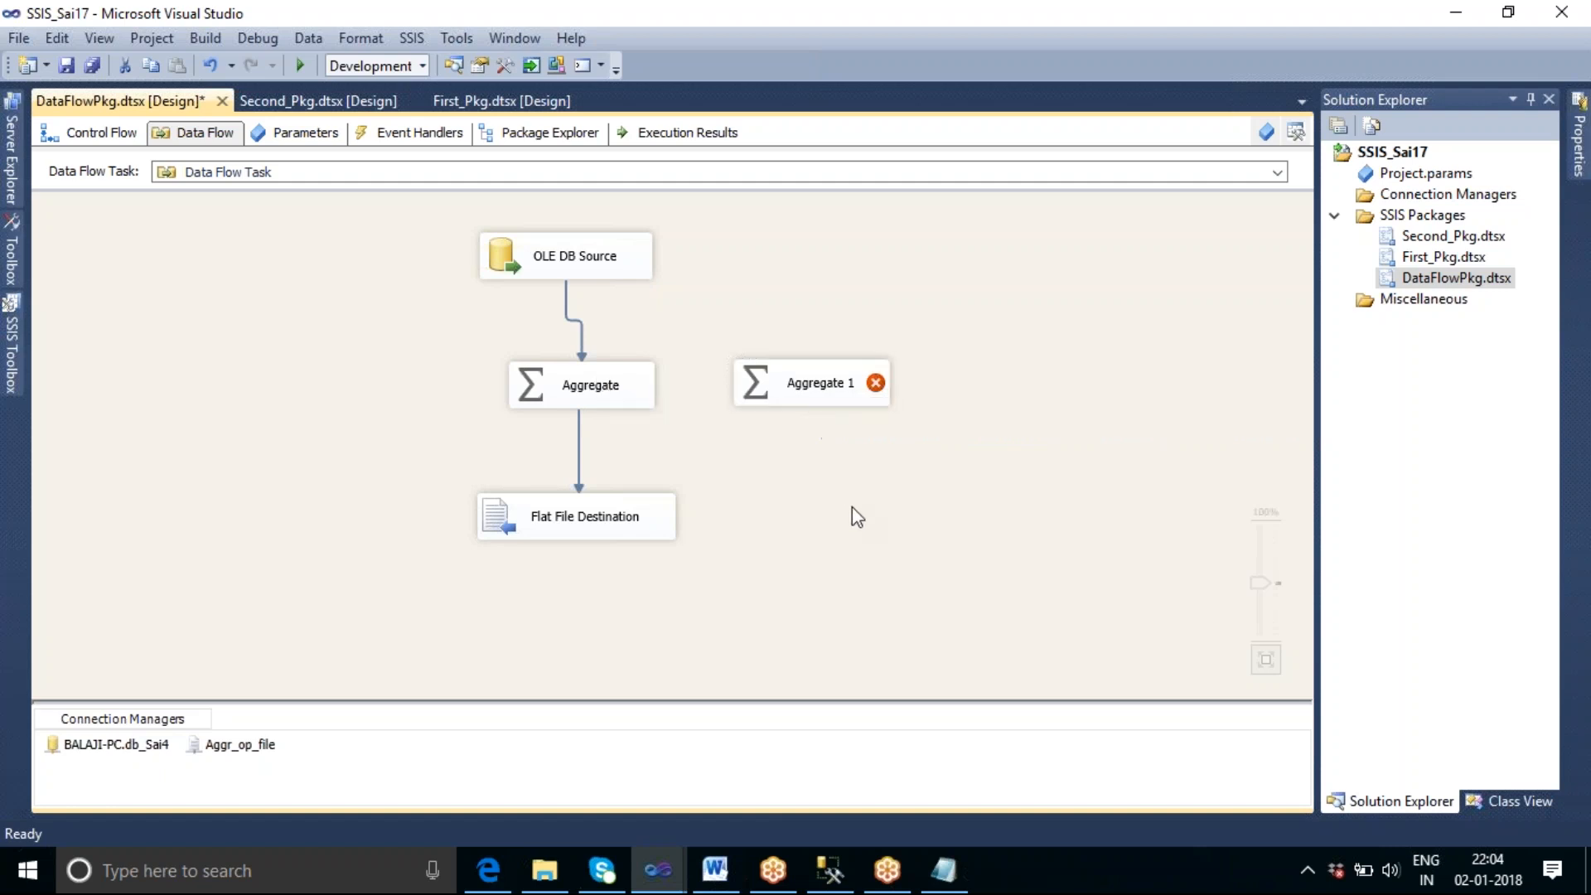
pyautogui.click(819, 395)
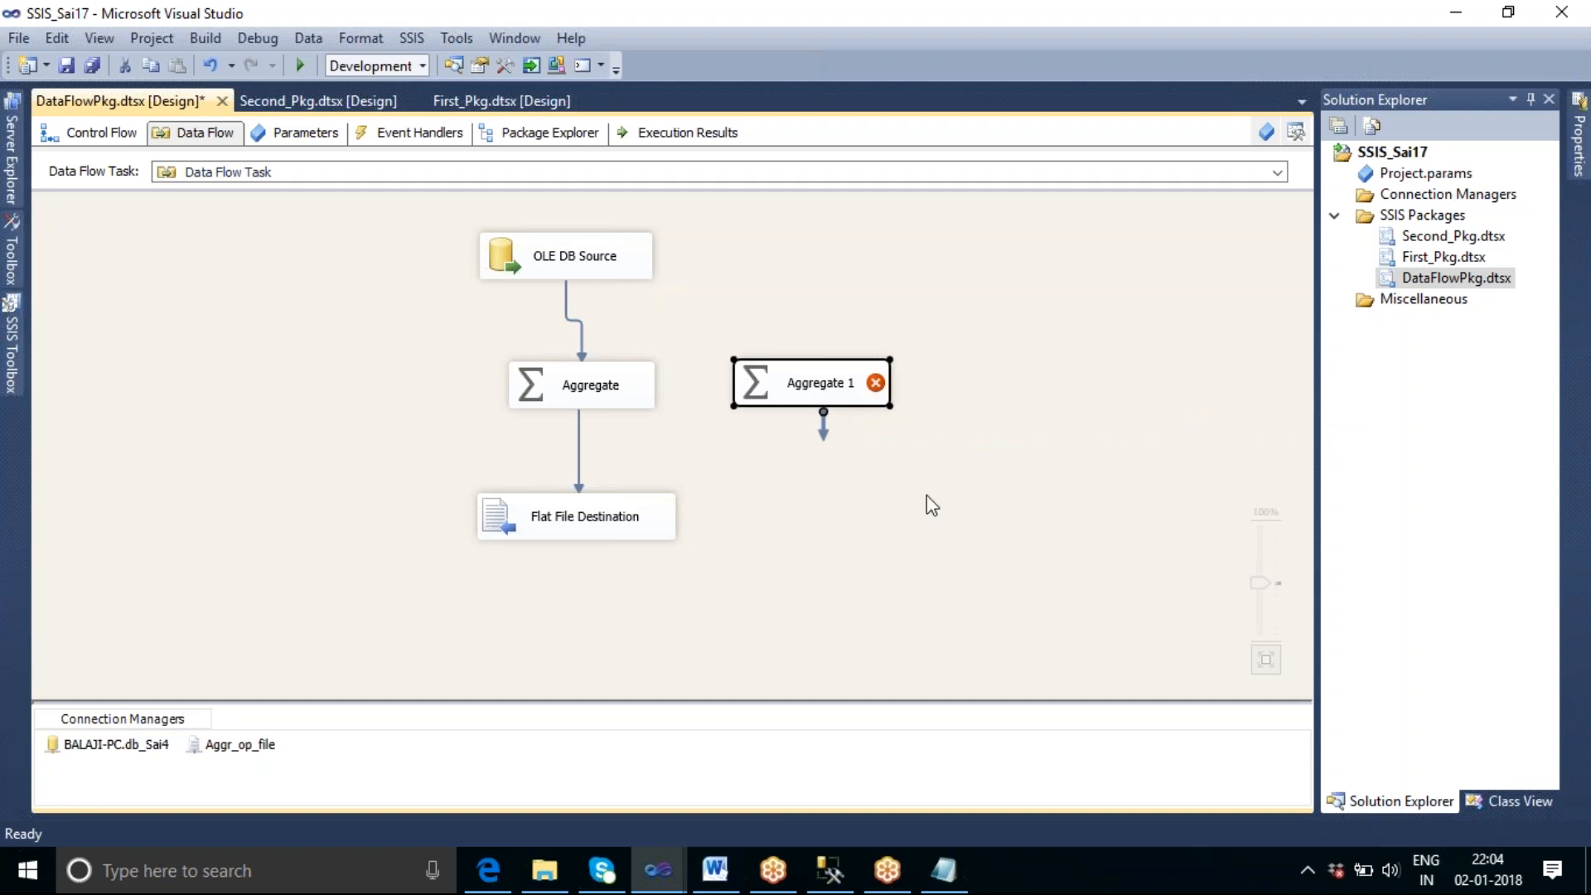
pyautogui.press('Delete')
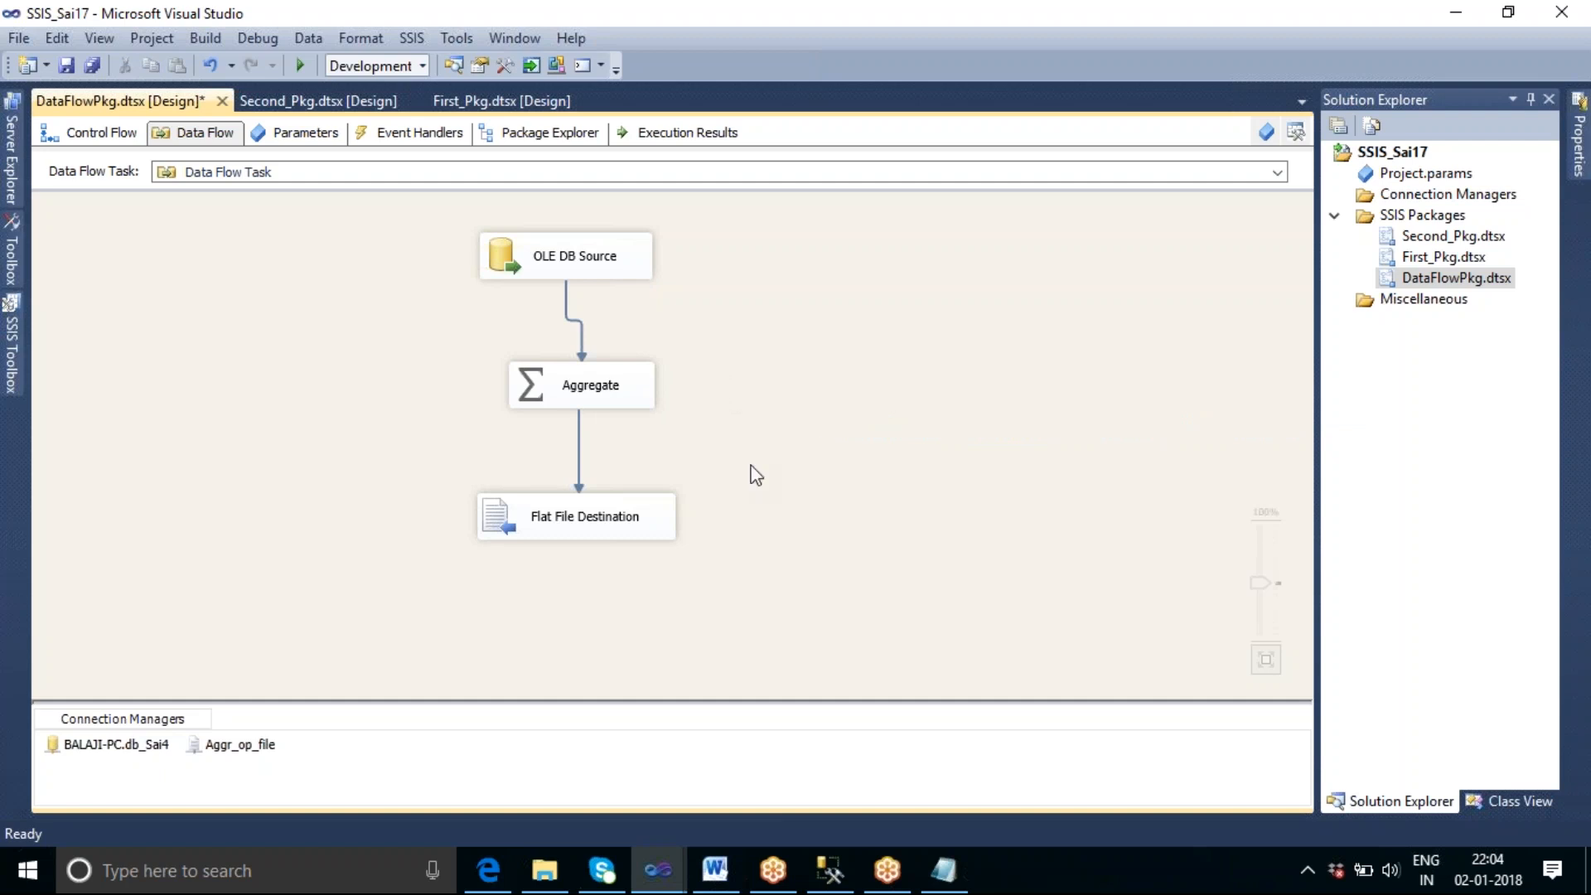
# Step: In the existing Aggregate transformation's advanced settings, add a second aggregation named BranchWise Salary
pyautogui.doubleClick(589, 398)
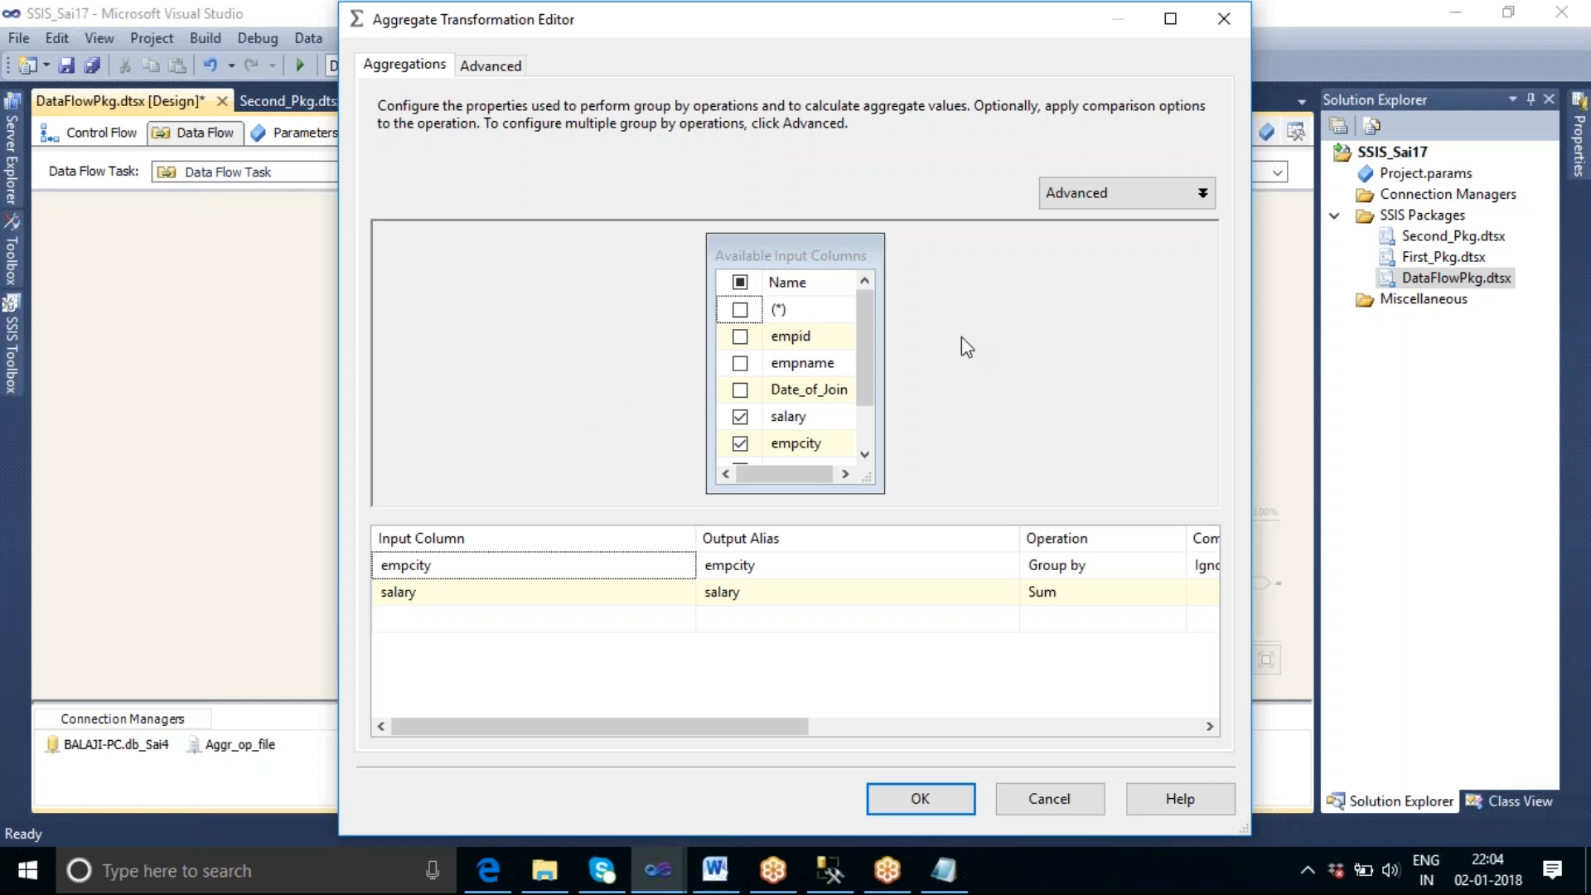
pyautogui.click(1082, 196)
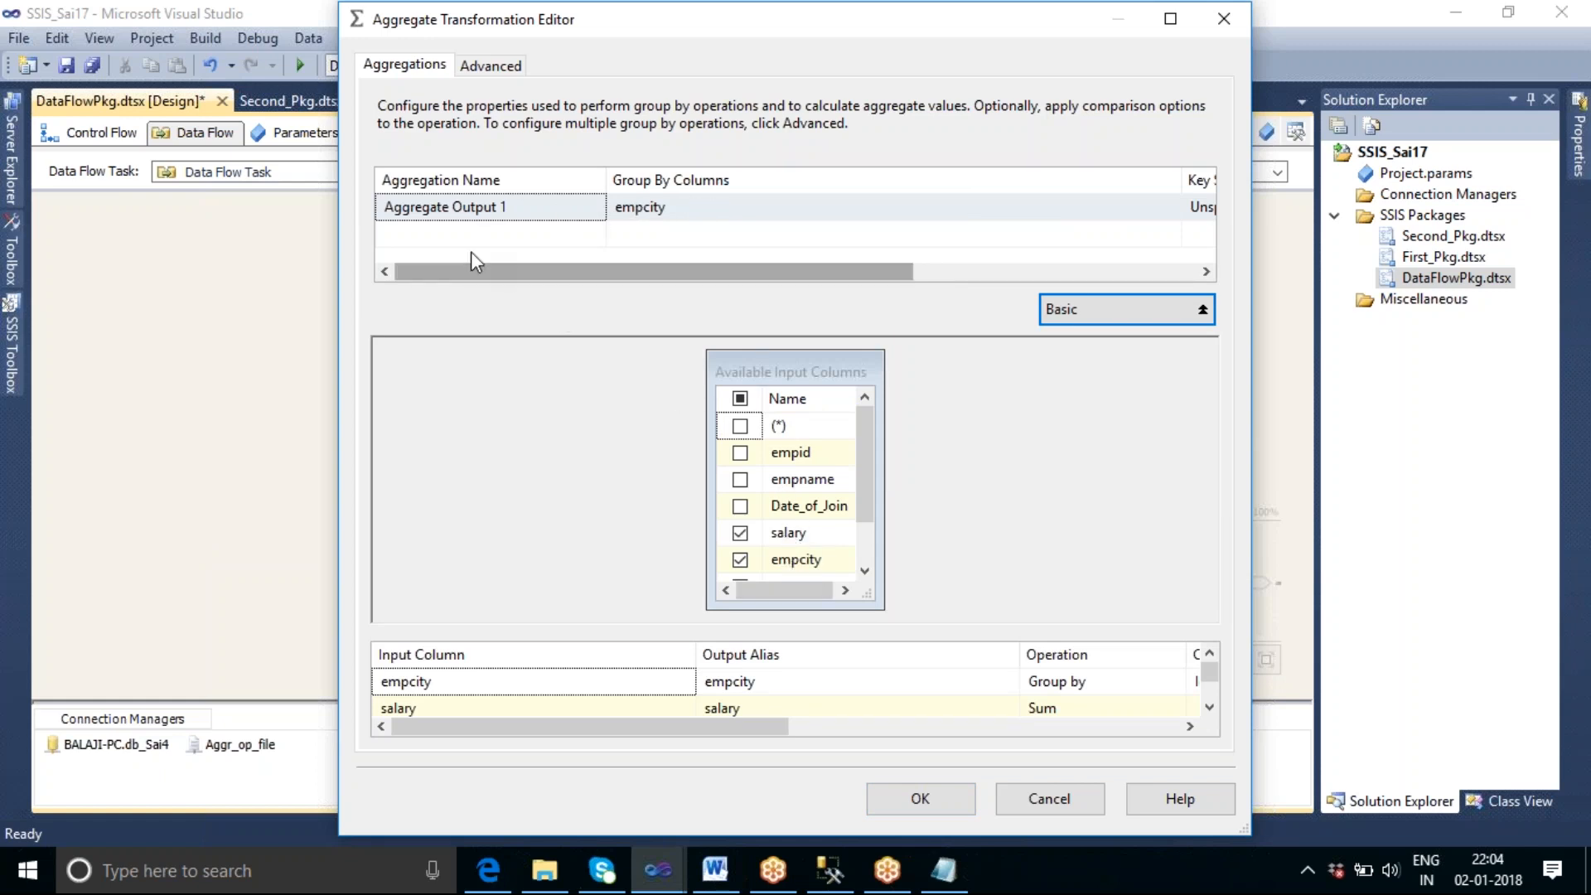
pyautogui.click(452, 234)
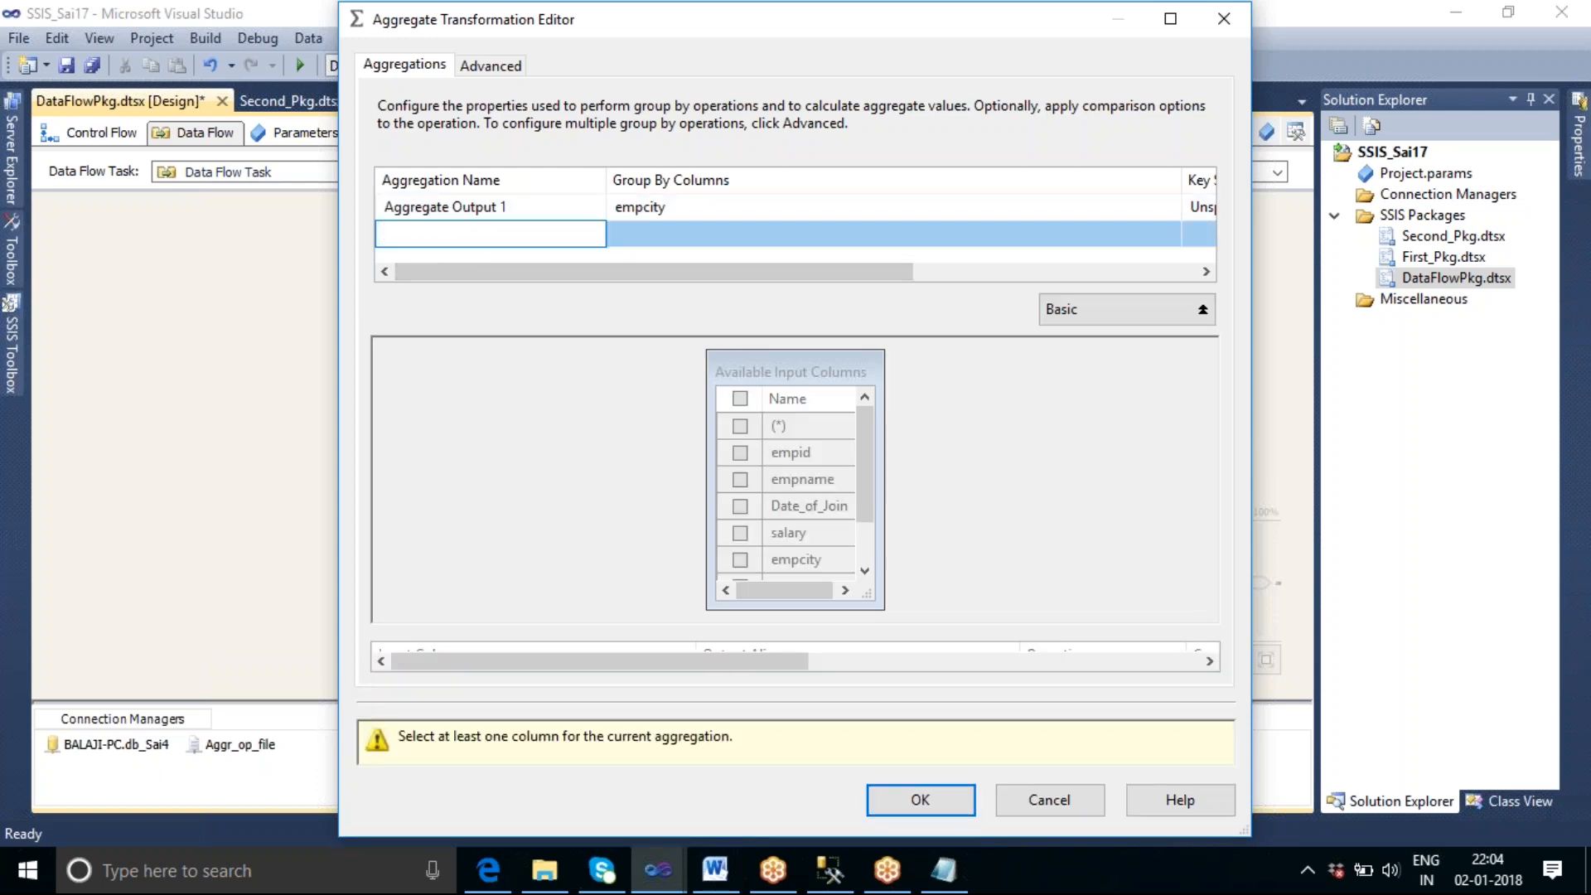
pyautogui.write('BranchWiseC')
pyautogui.press('BackSpace')
pyautogui.write('Salary')
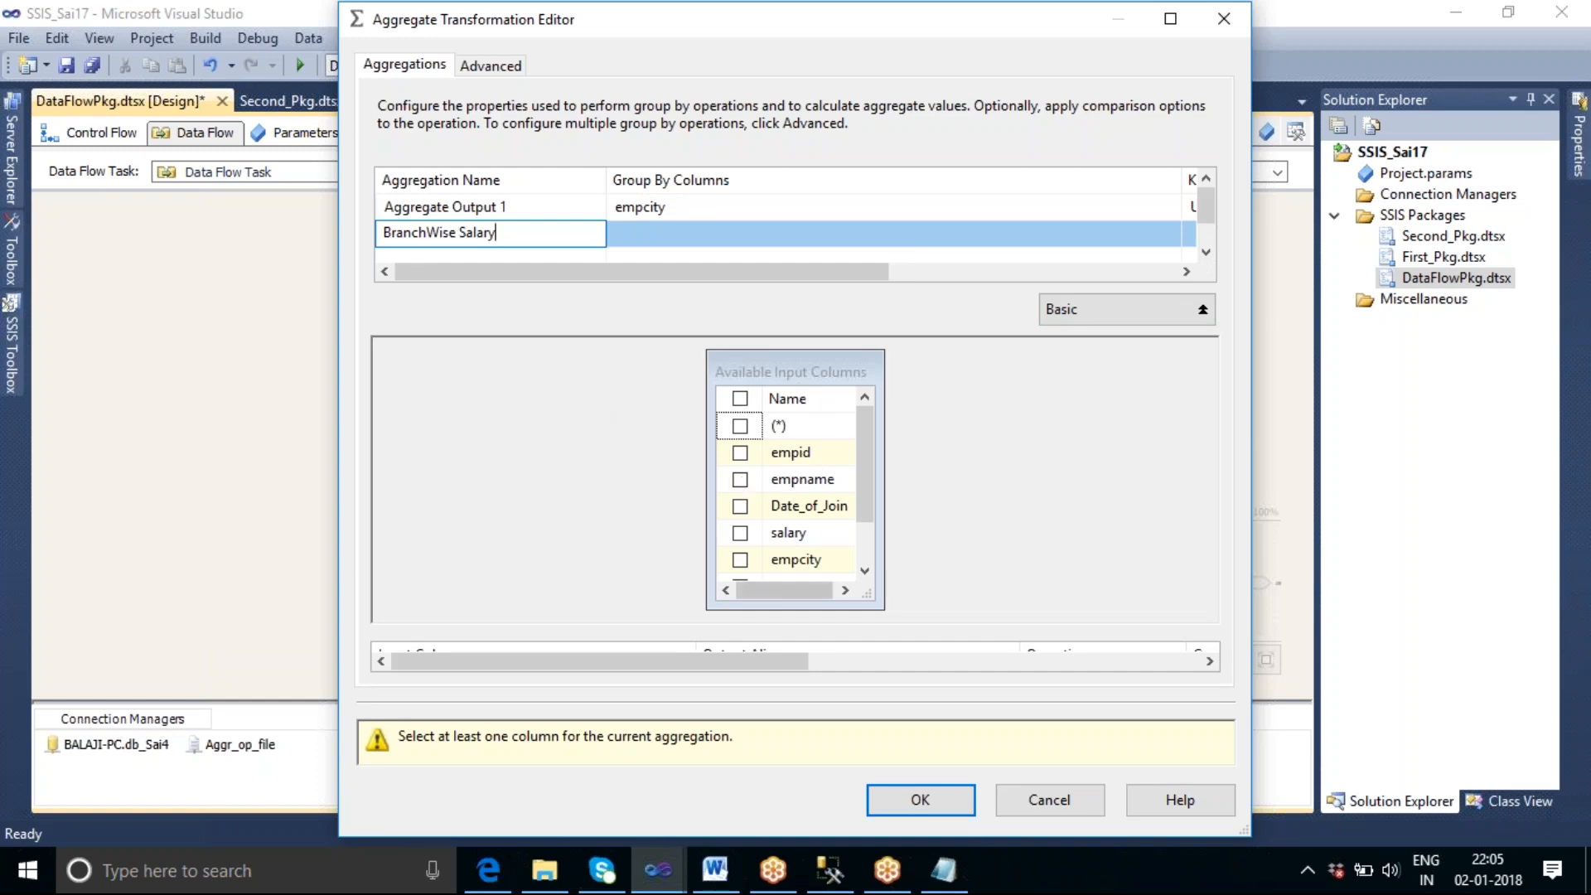
# Step: Include branchid as the Group by column and salary as a further input column in the BranchWise Salary aggregation
pyautogui.moveTo(864, 521); pyautogui.dragTo(868, 547)
pyautogui.scroll(-1, 865, 536)
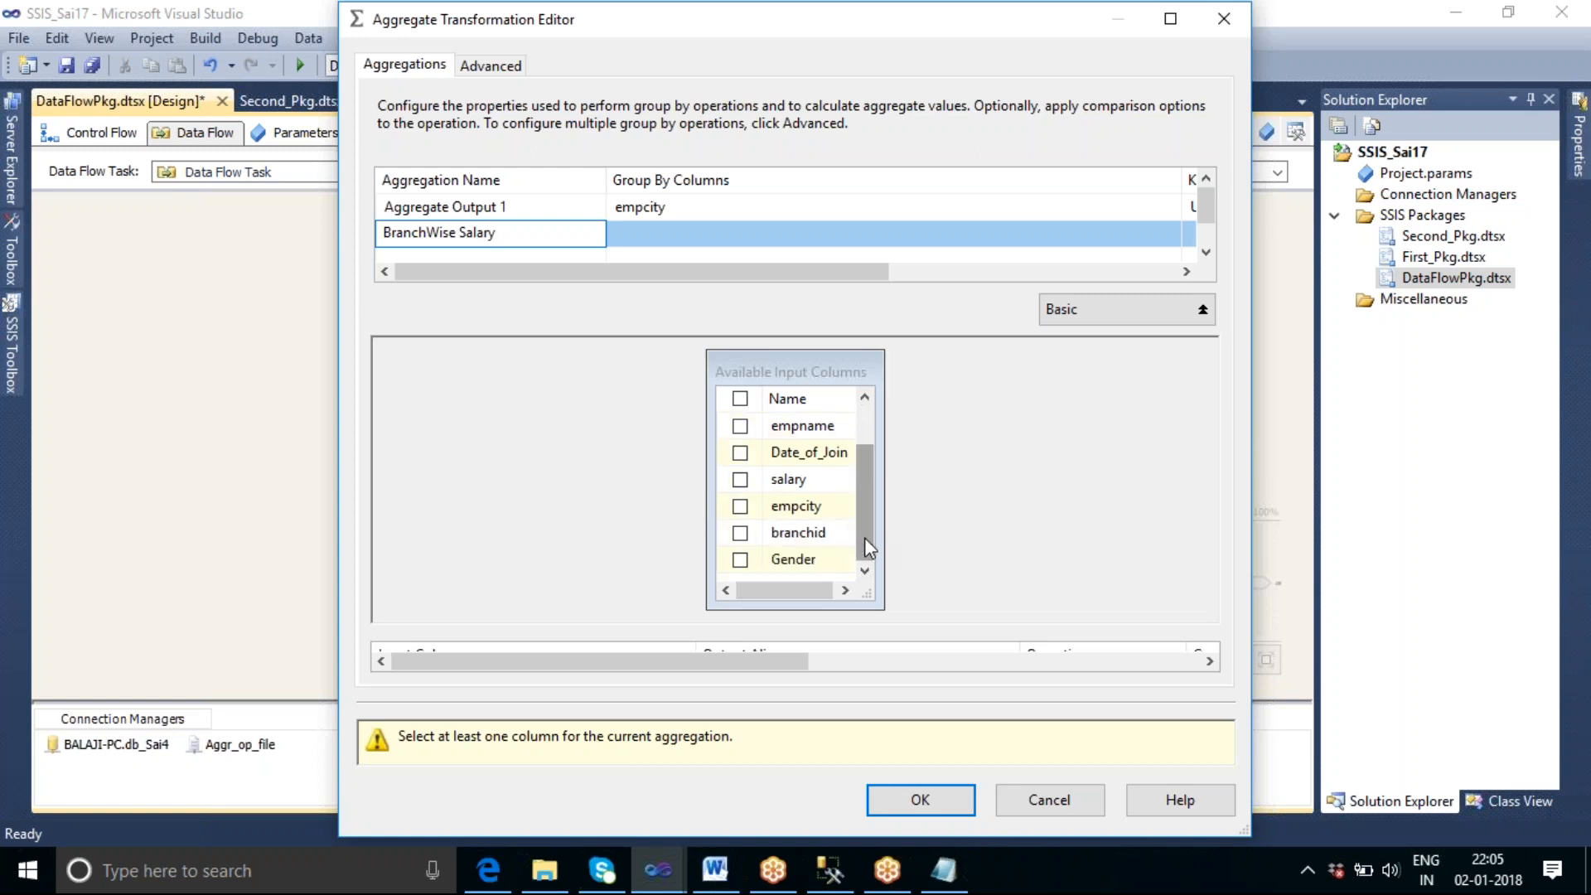
pyautogui.moveTo(916, 634); pyautogui.dragTo(908, 556)
pyautogui.click(741, 535)
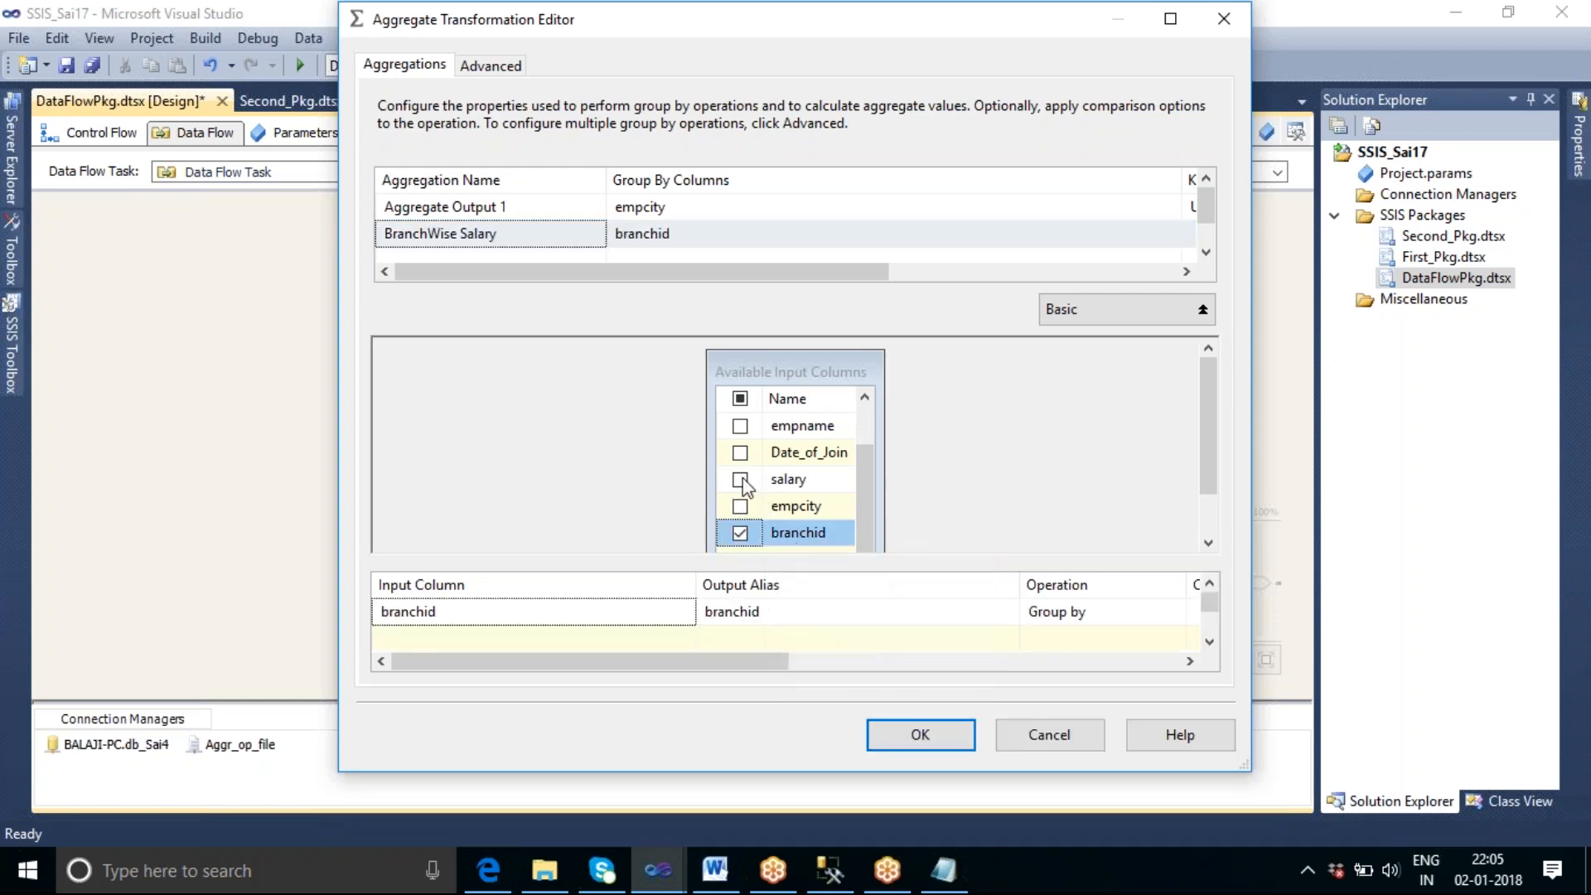
pyautogui.click(740, 480)
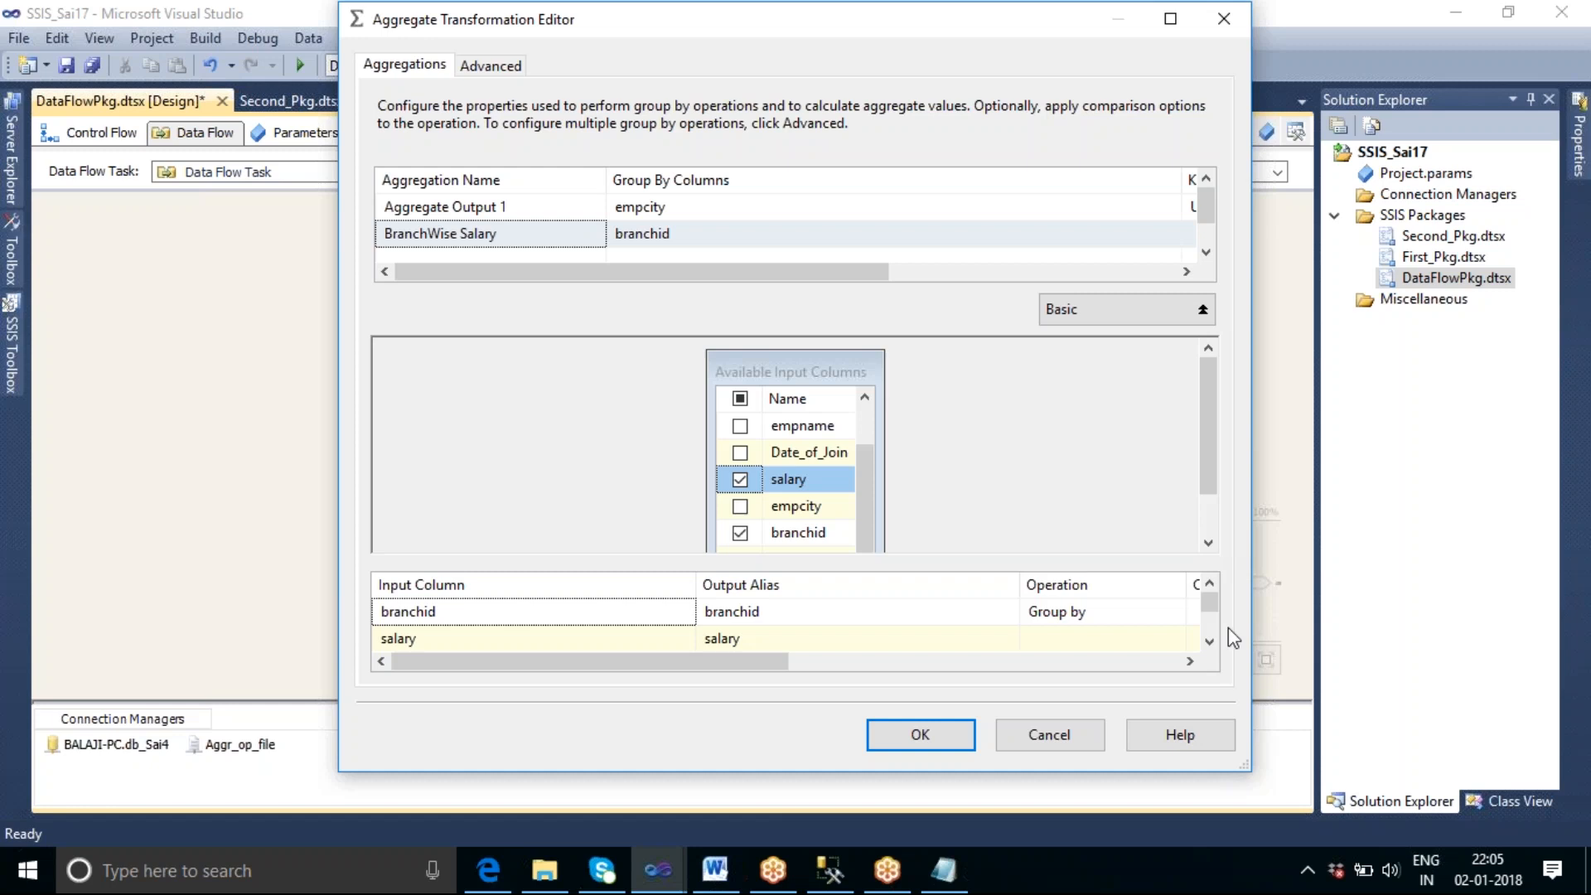
# Step: Set the operation of the salary column to Sum in the BranchWise Salary aggregation
pyautogui.click(1132, 639)
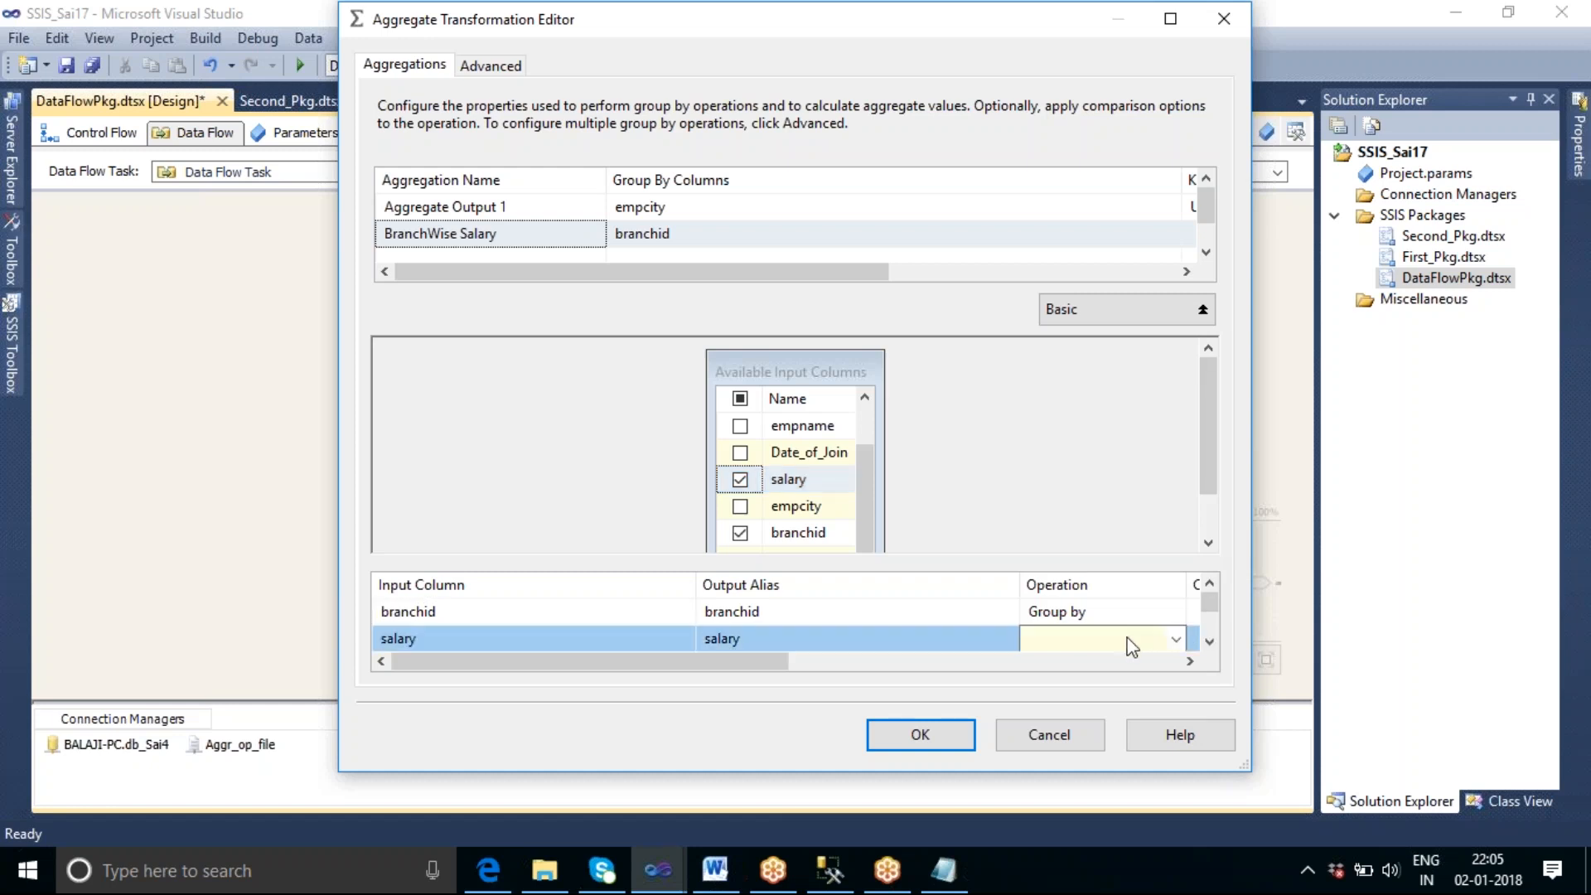
pyautogui.click(1210, 645)
pyautogui.click(1209, 585)
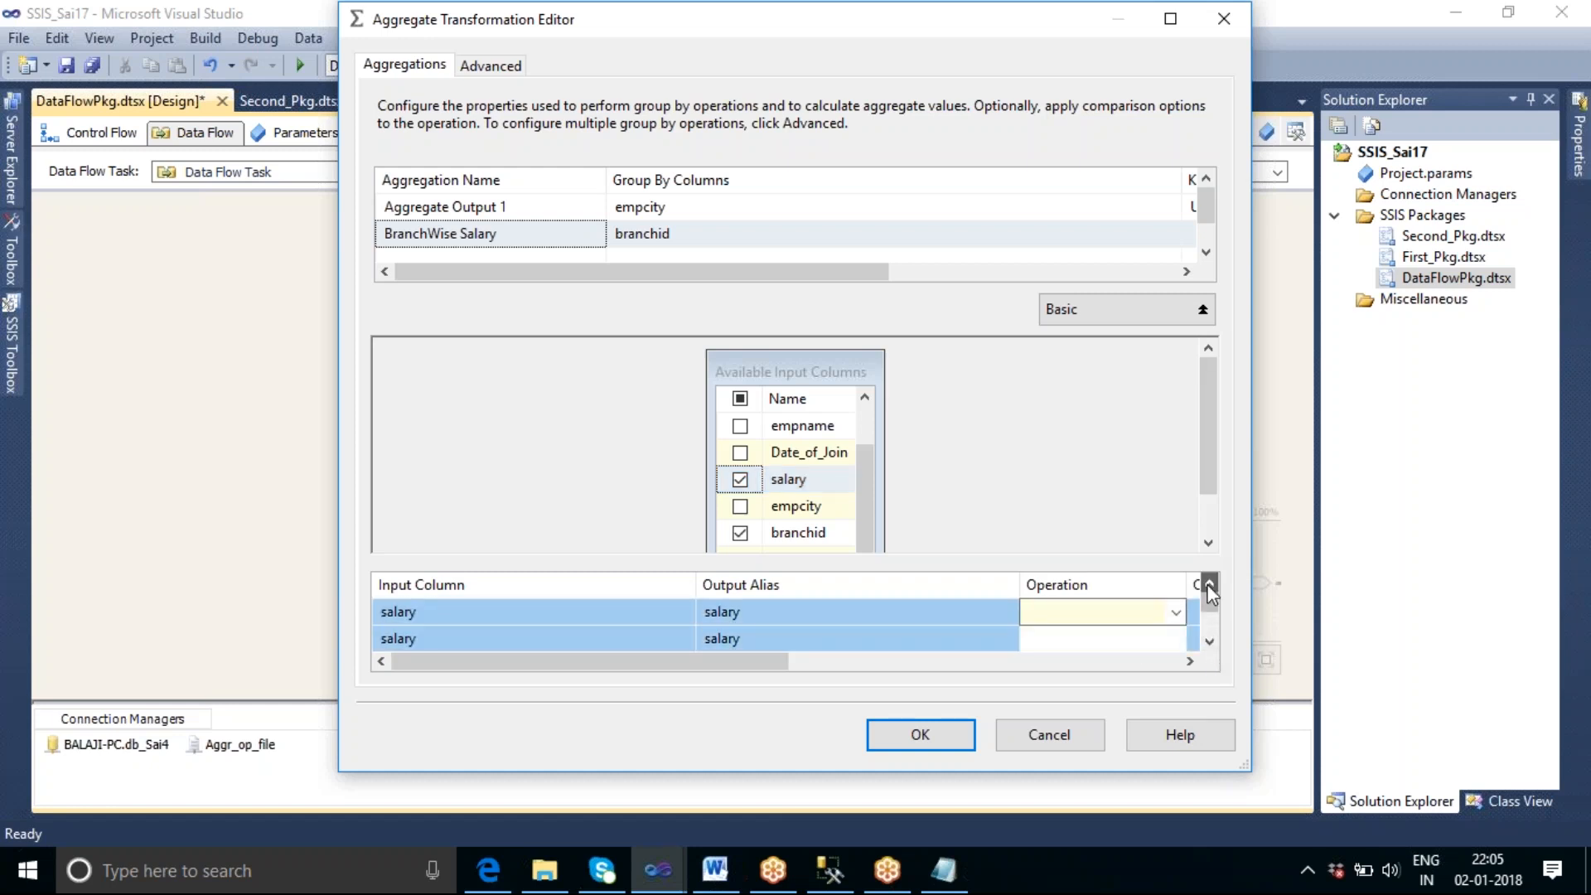
pyautogui.moveTo(1083, 560); pyautogui.dragTo(1080, 509)
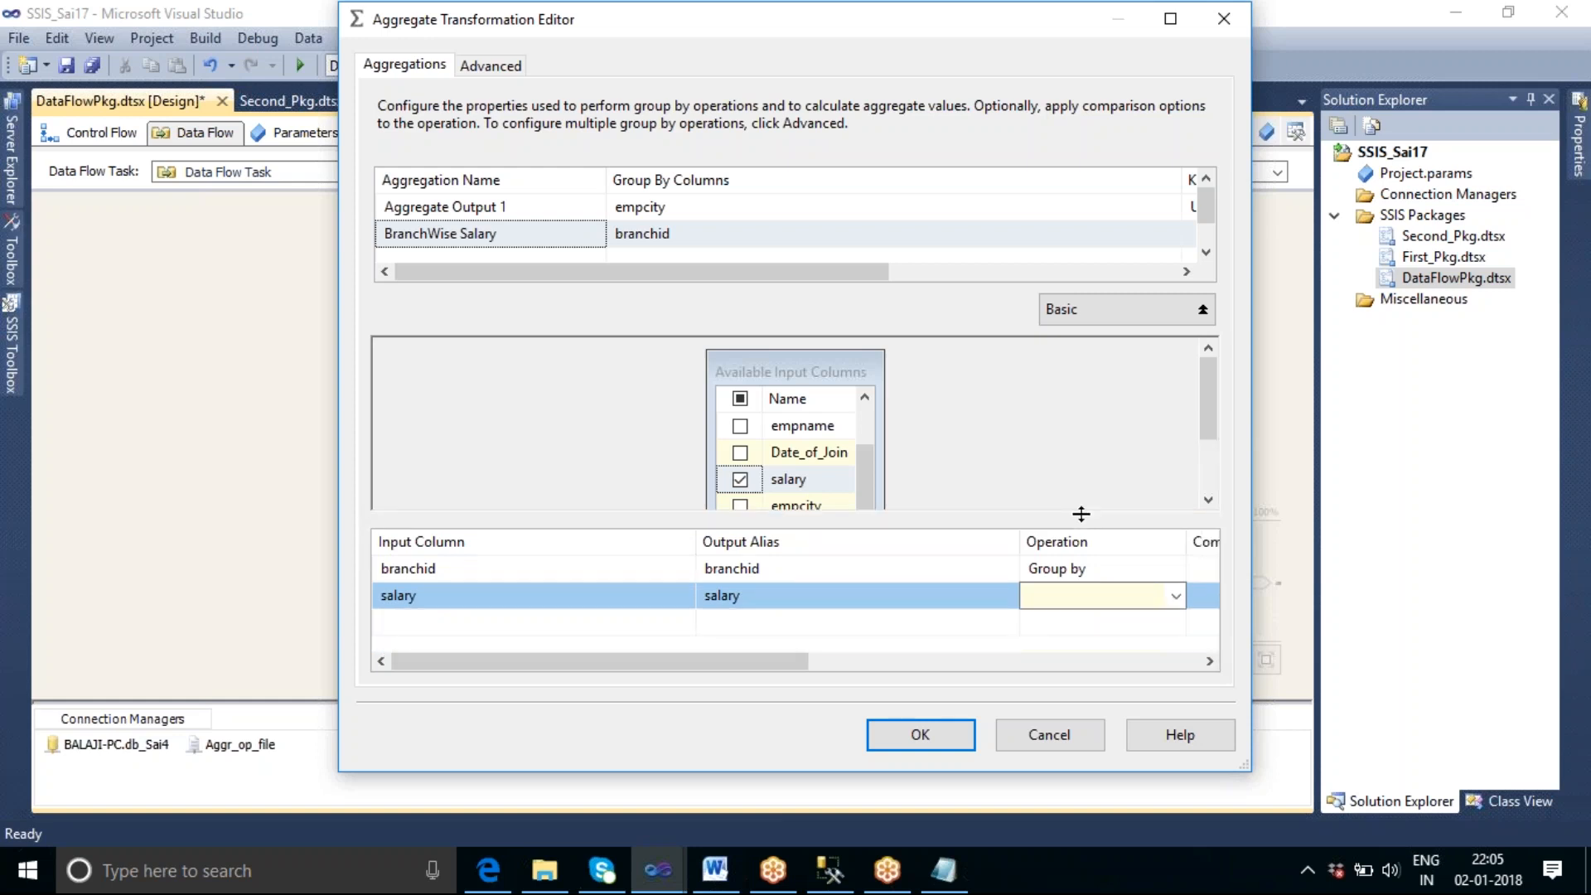
pyautogui.click(1109, 575)
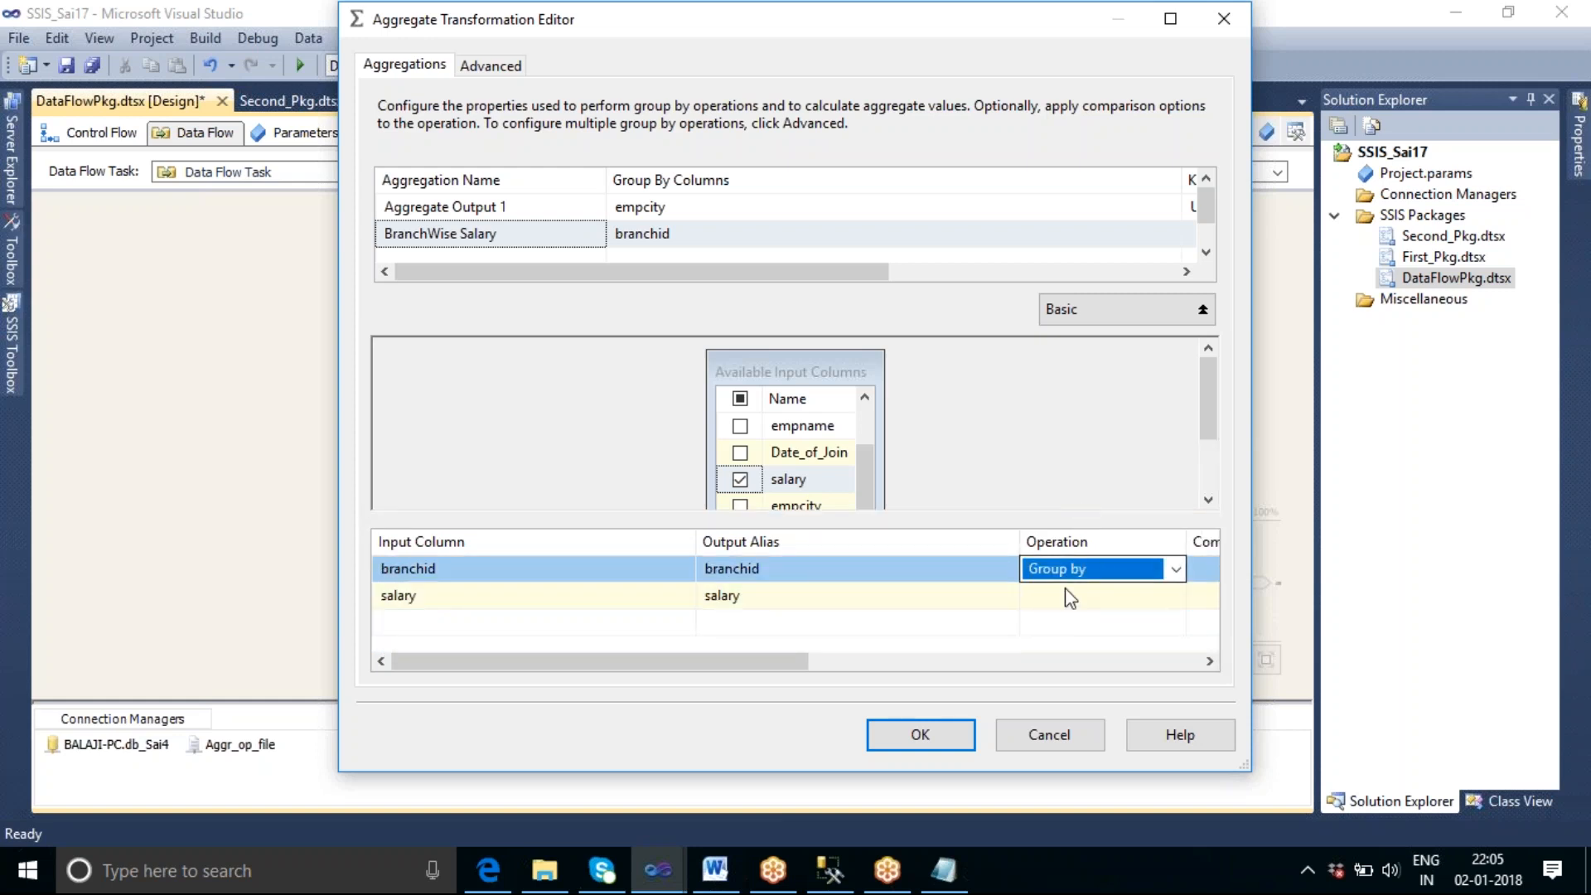
pyautogui.click(1099, 598)
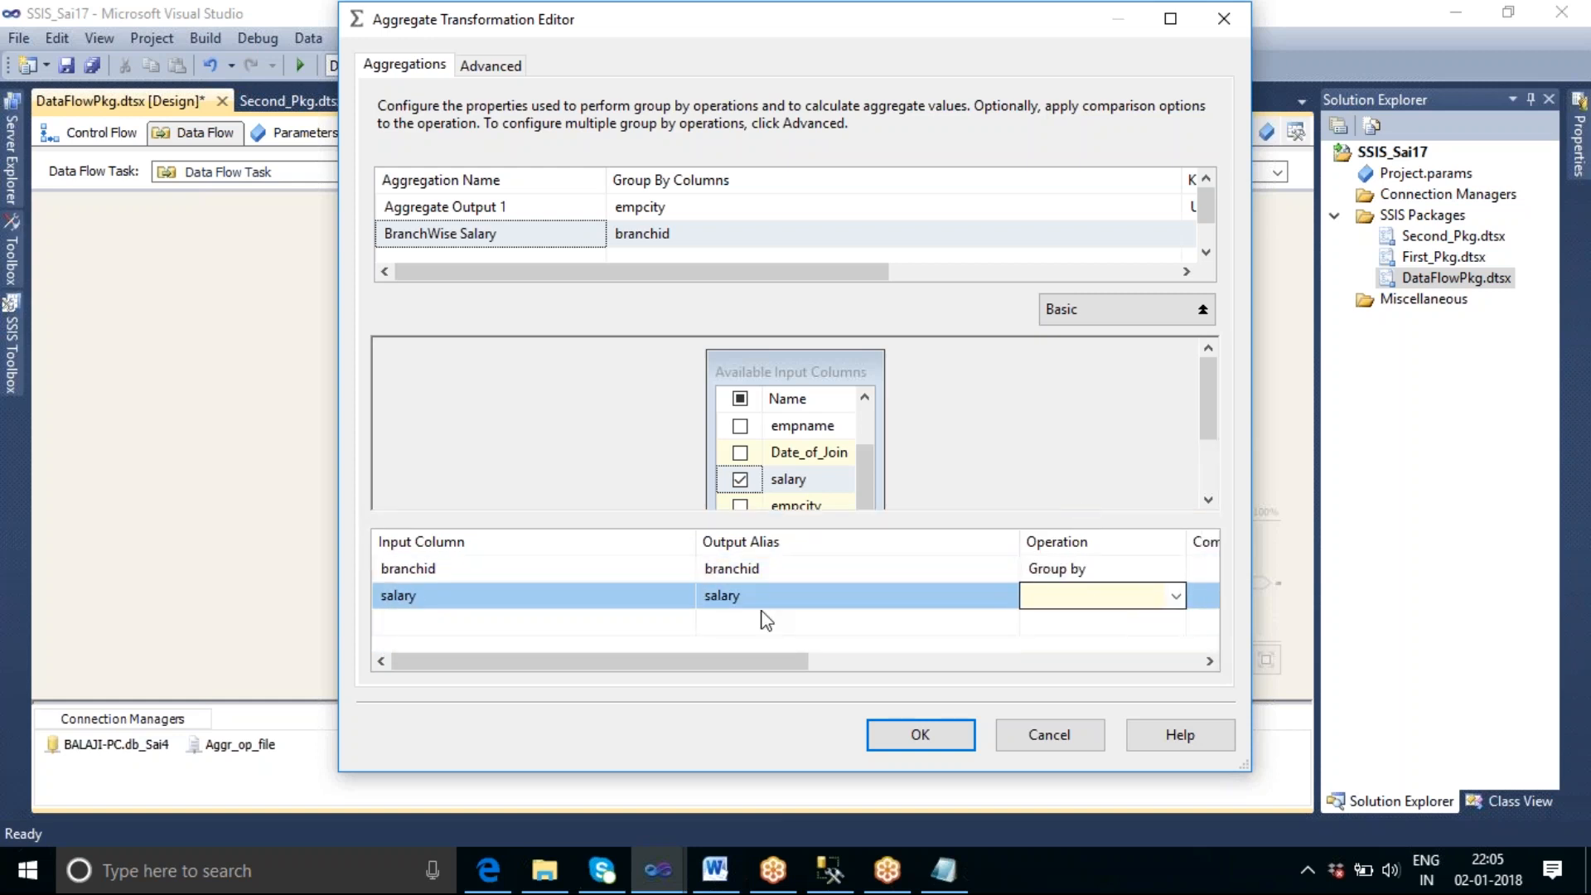
pyautogui.click(1177, 595)
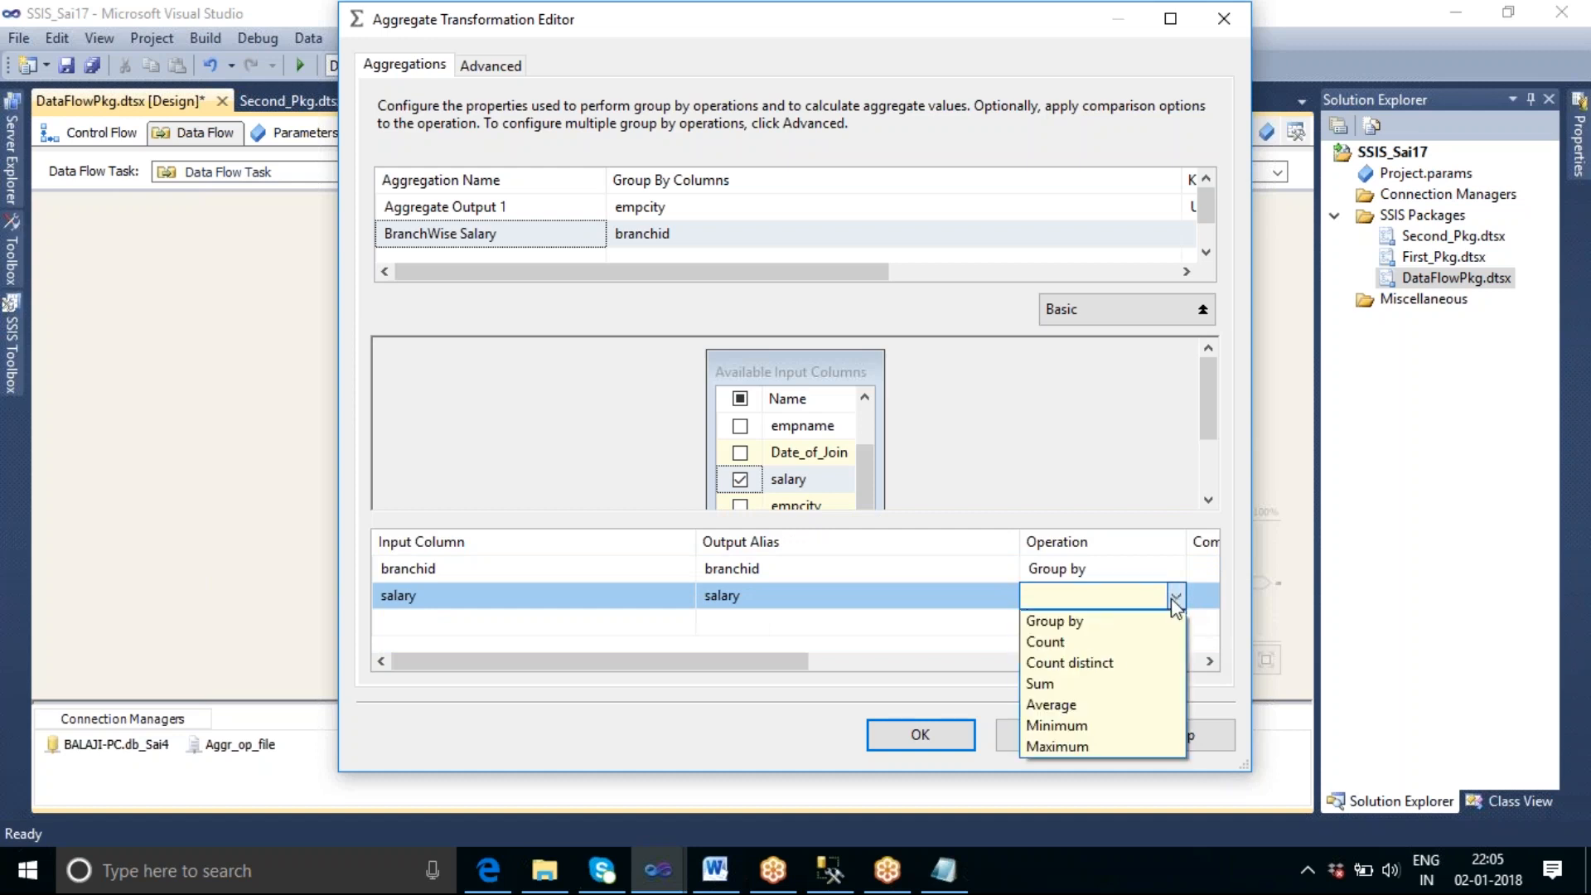
pyautogui.click(1089, 684)
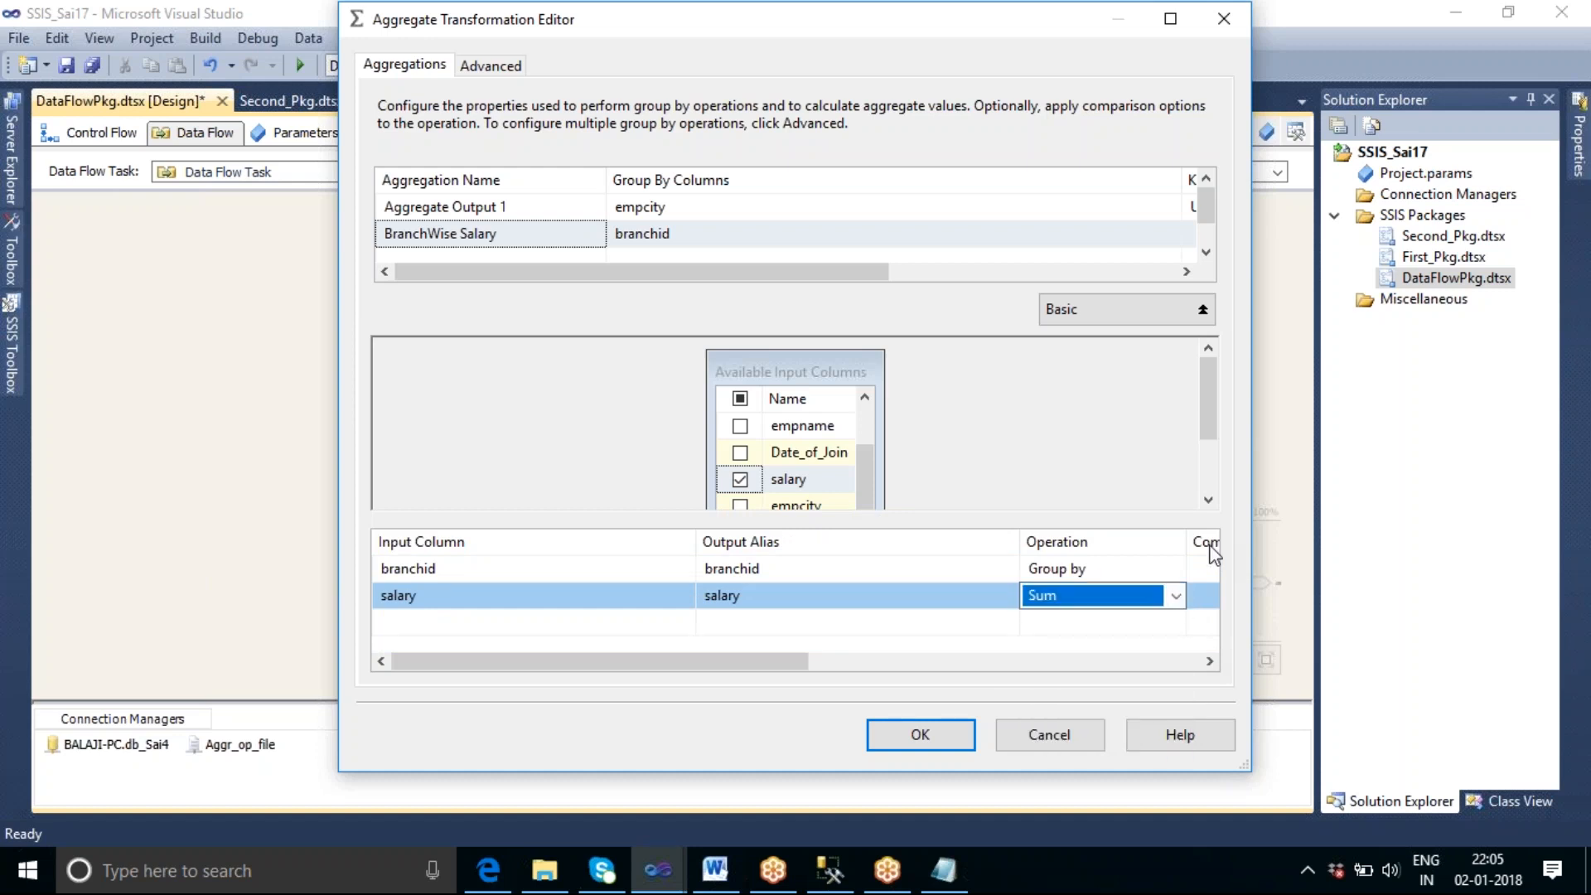
pyautogui.moveTo(1216, 433); pyautogui.dragTo(1208, 458)
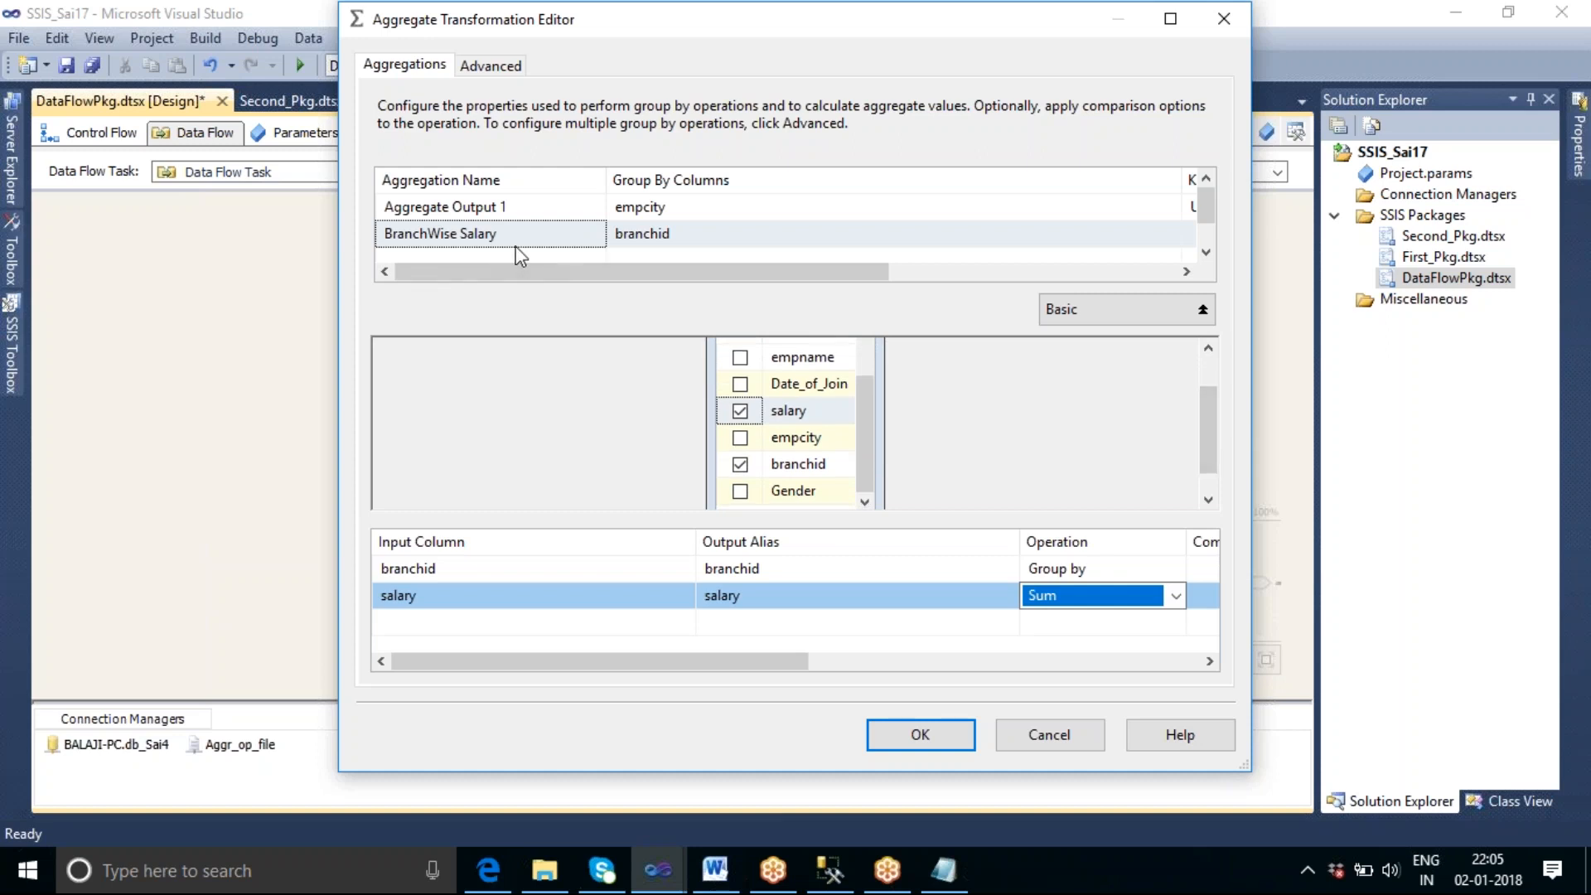
# Step: Rename the empcity aggregation as CityWise Salary and accept the Aggregate transformation's settings
pyautogui.click(516, 207)
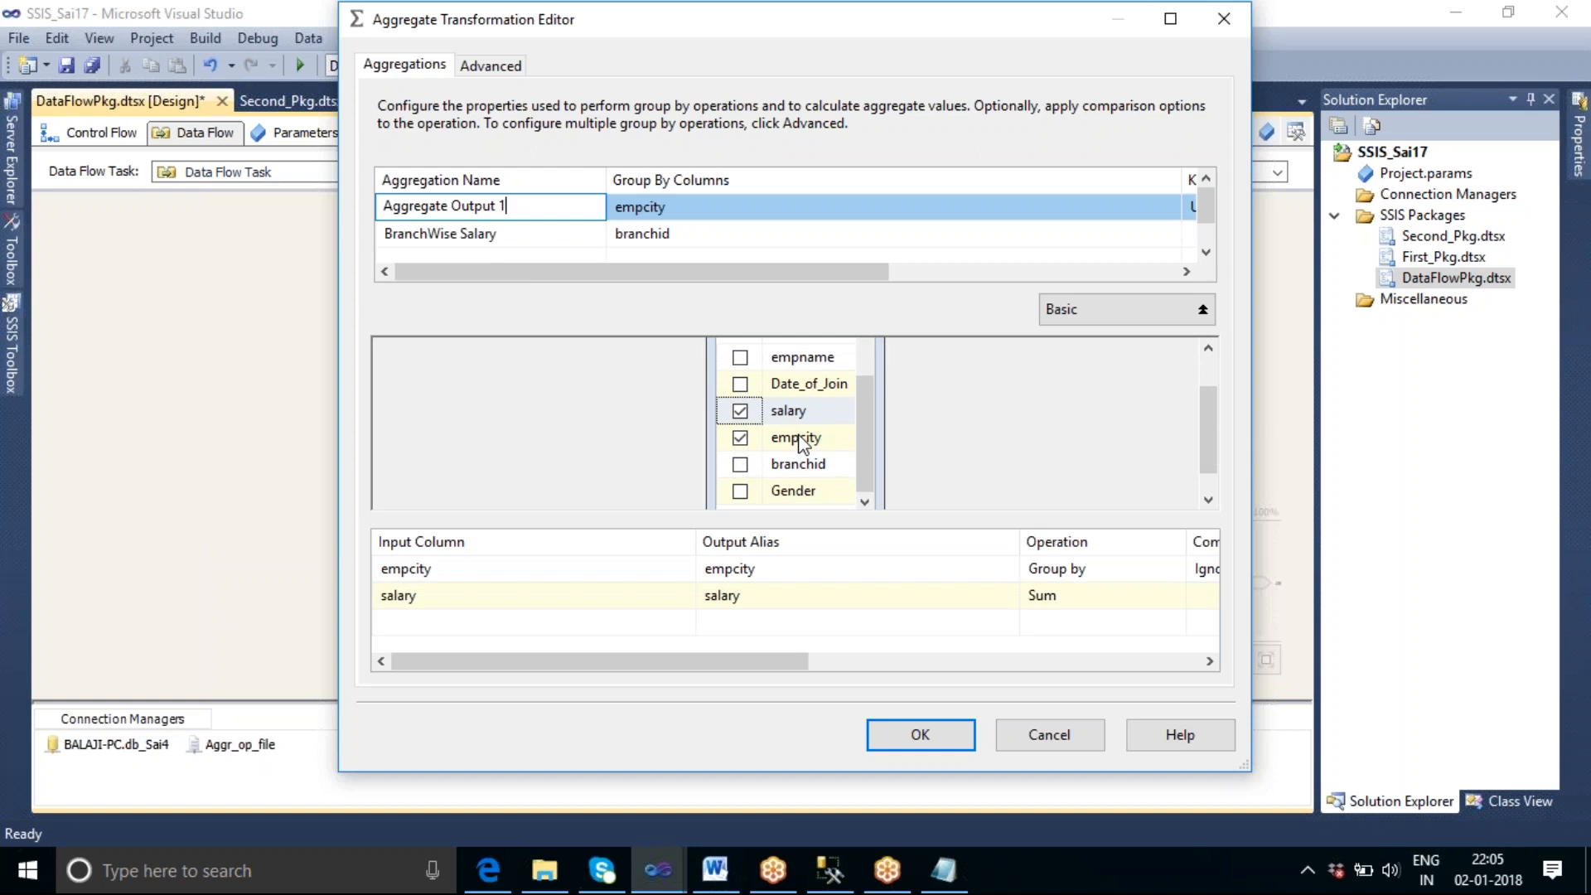
pyautogui.moveTo(508, 207); pyautogui.dragTo(381, 207)
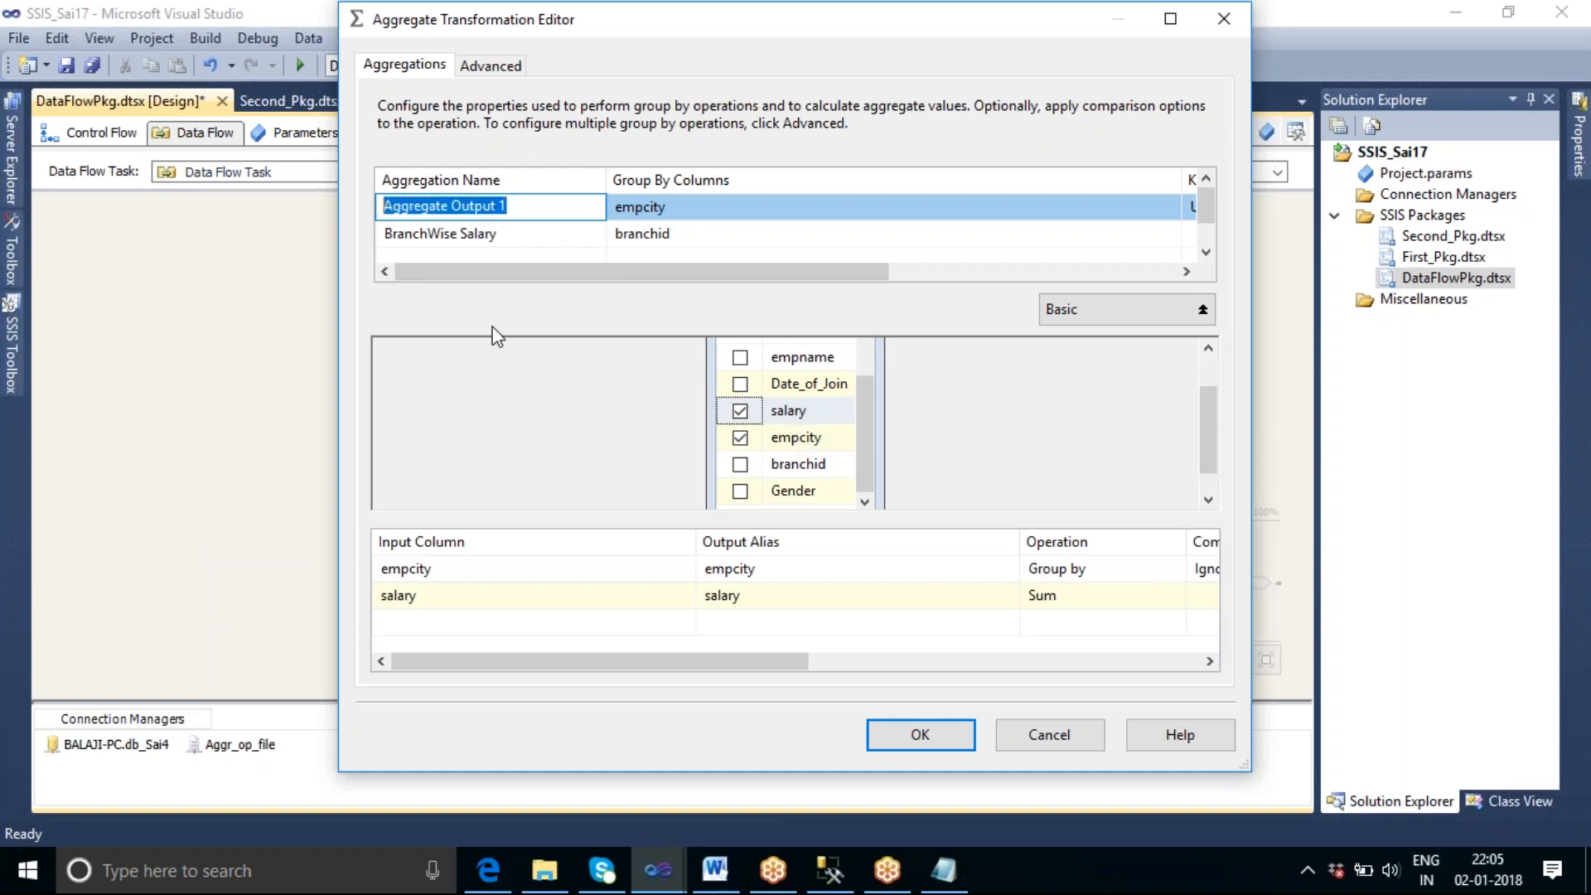
pyautogui.write('CityWisw')
pyautogui.press('BackSpace')
pyautogui.write('e Salary')
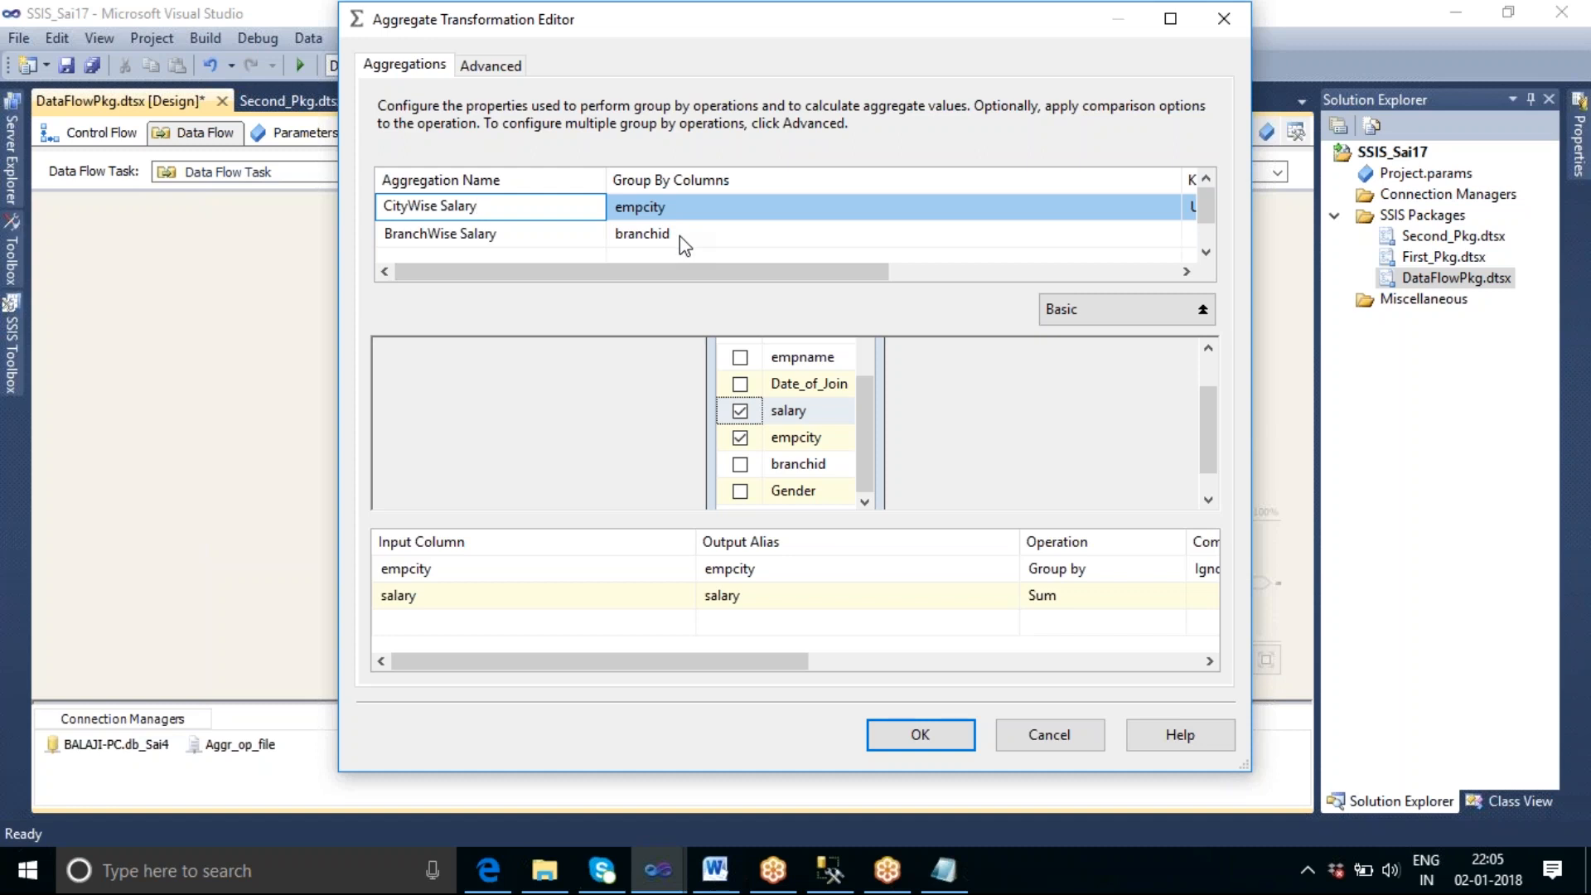
pyautogui.click(1206, 251)
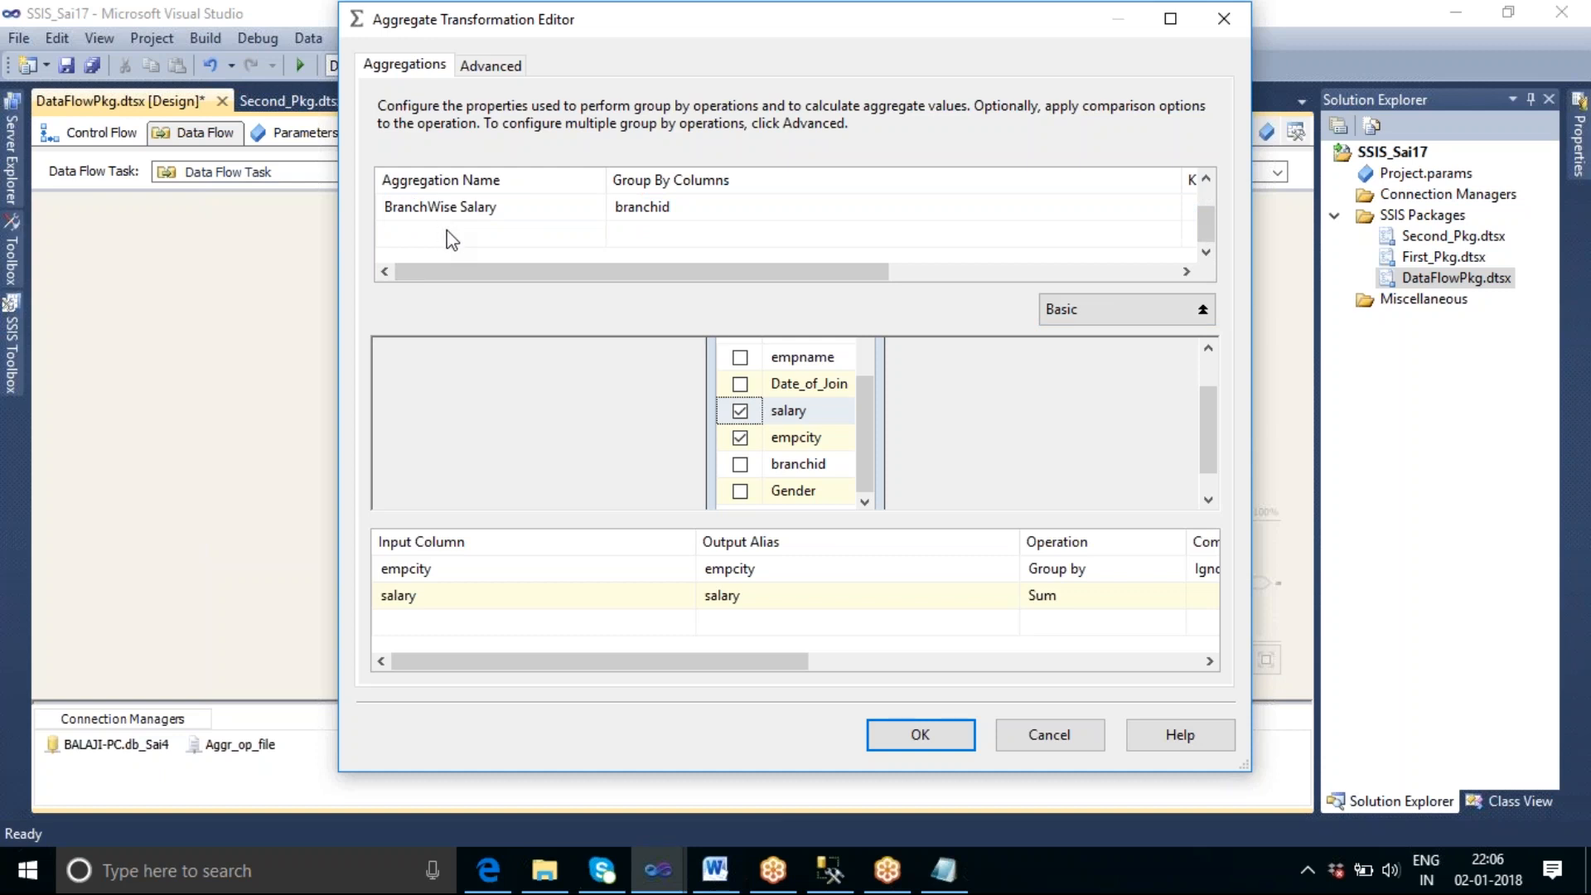
pyautogui.click(921, 735)
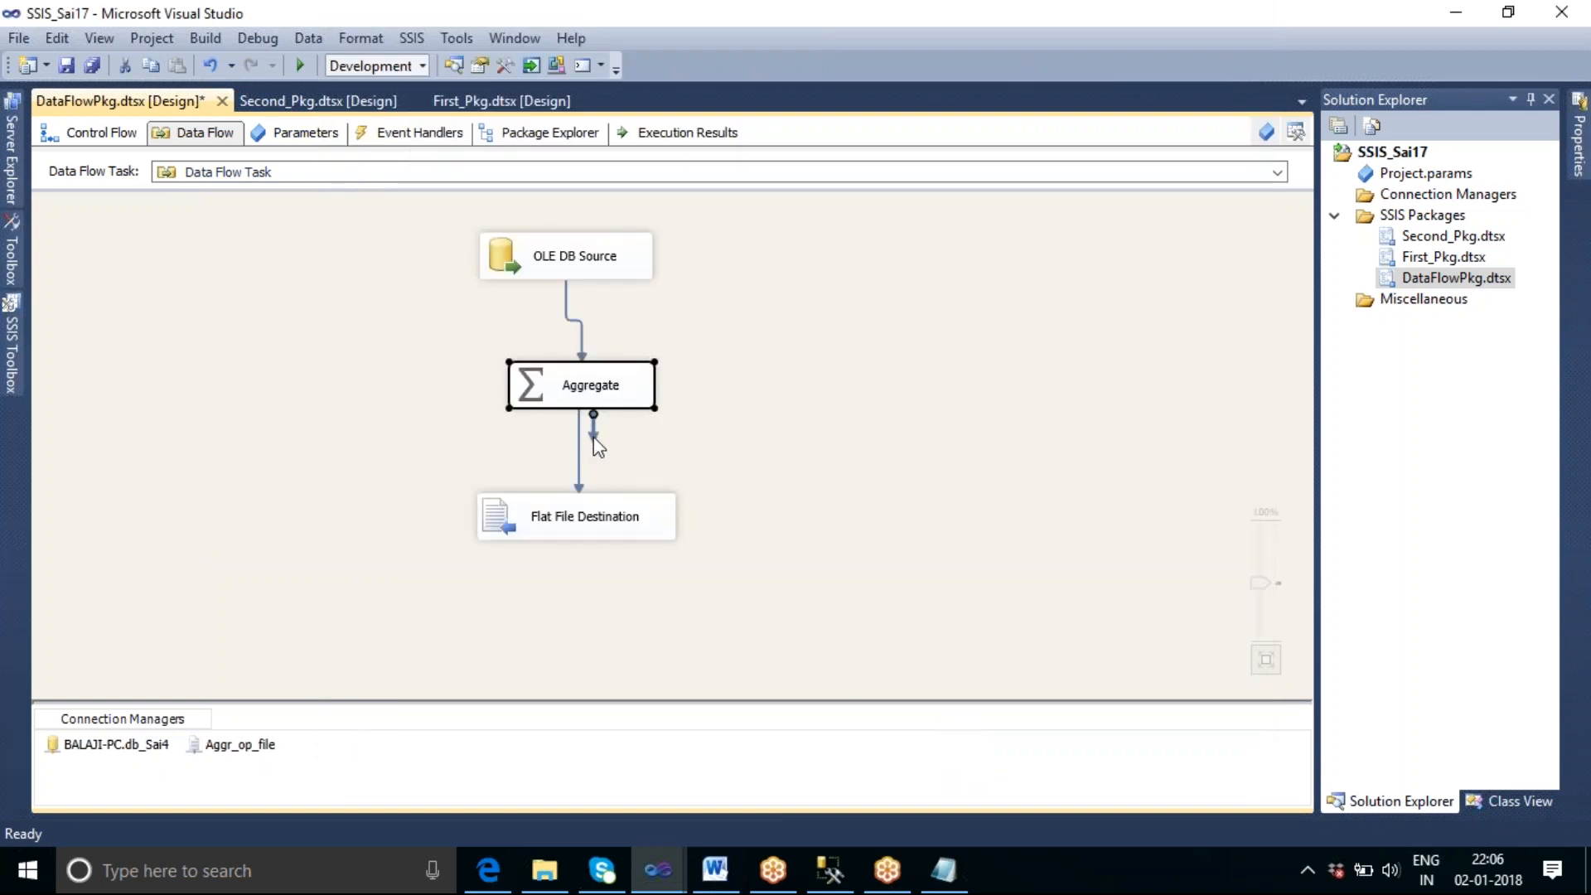
# Step: Move the Flat File Destination aside, then add an Excel Destination beside it and connect the Aggregate's second output to it
pyautogui.moveTo(611, 526); pyautogui.dragTo(490, 531)
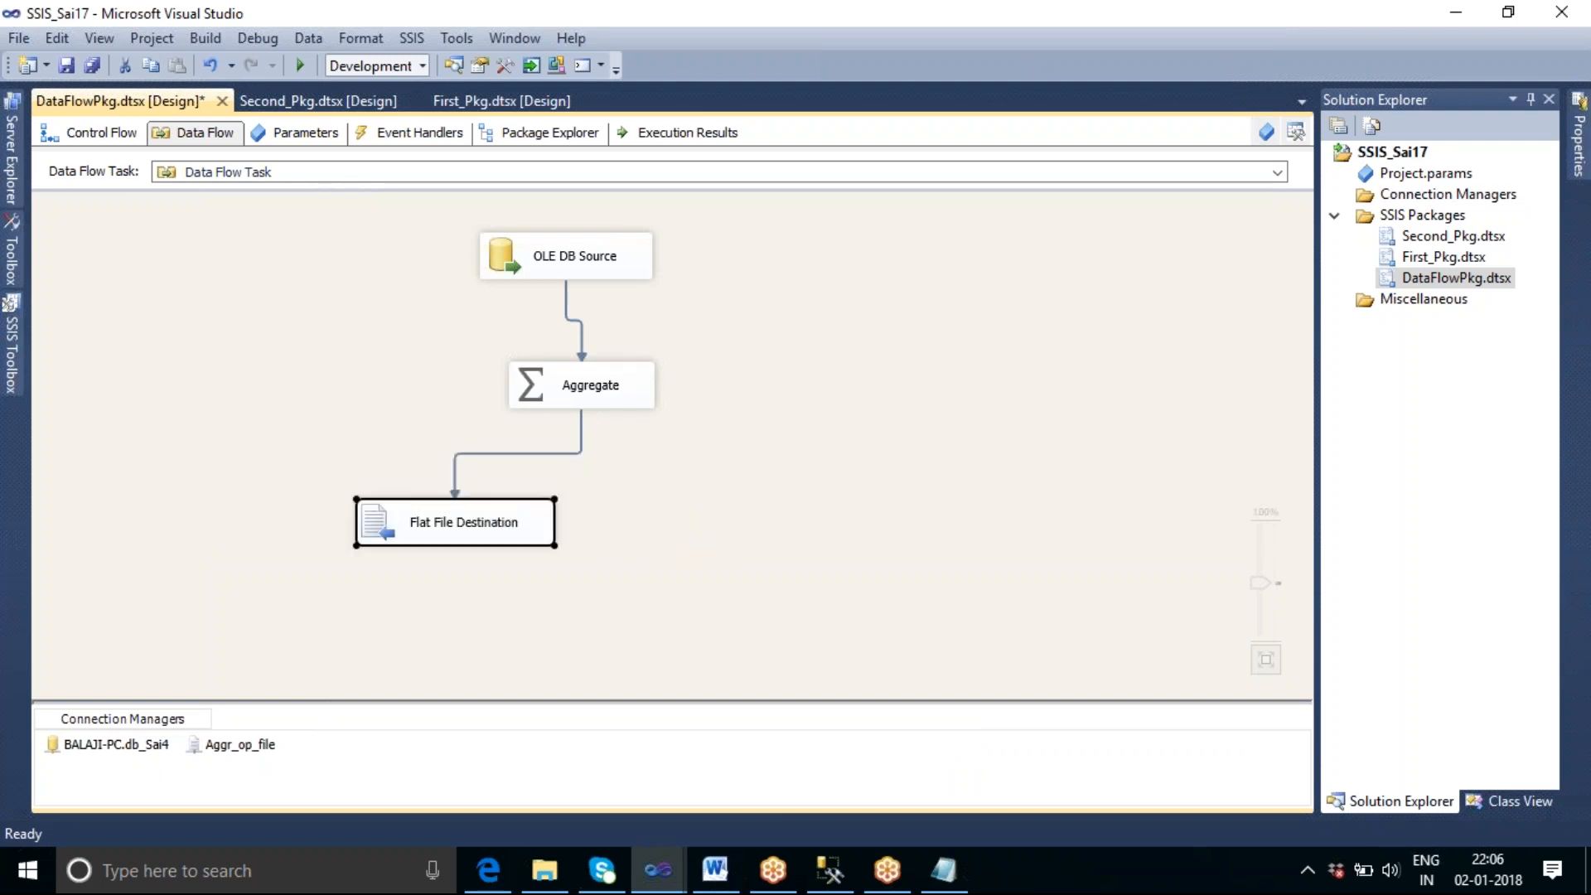
pyautogui.click(603, 403)
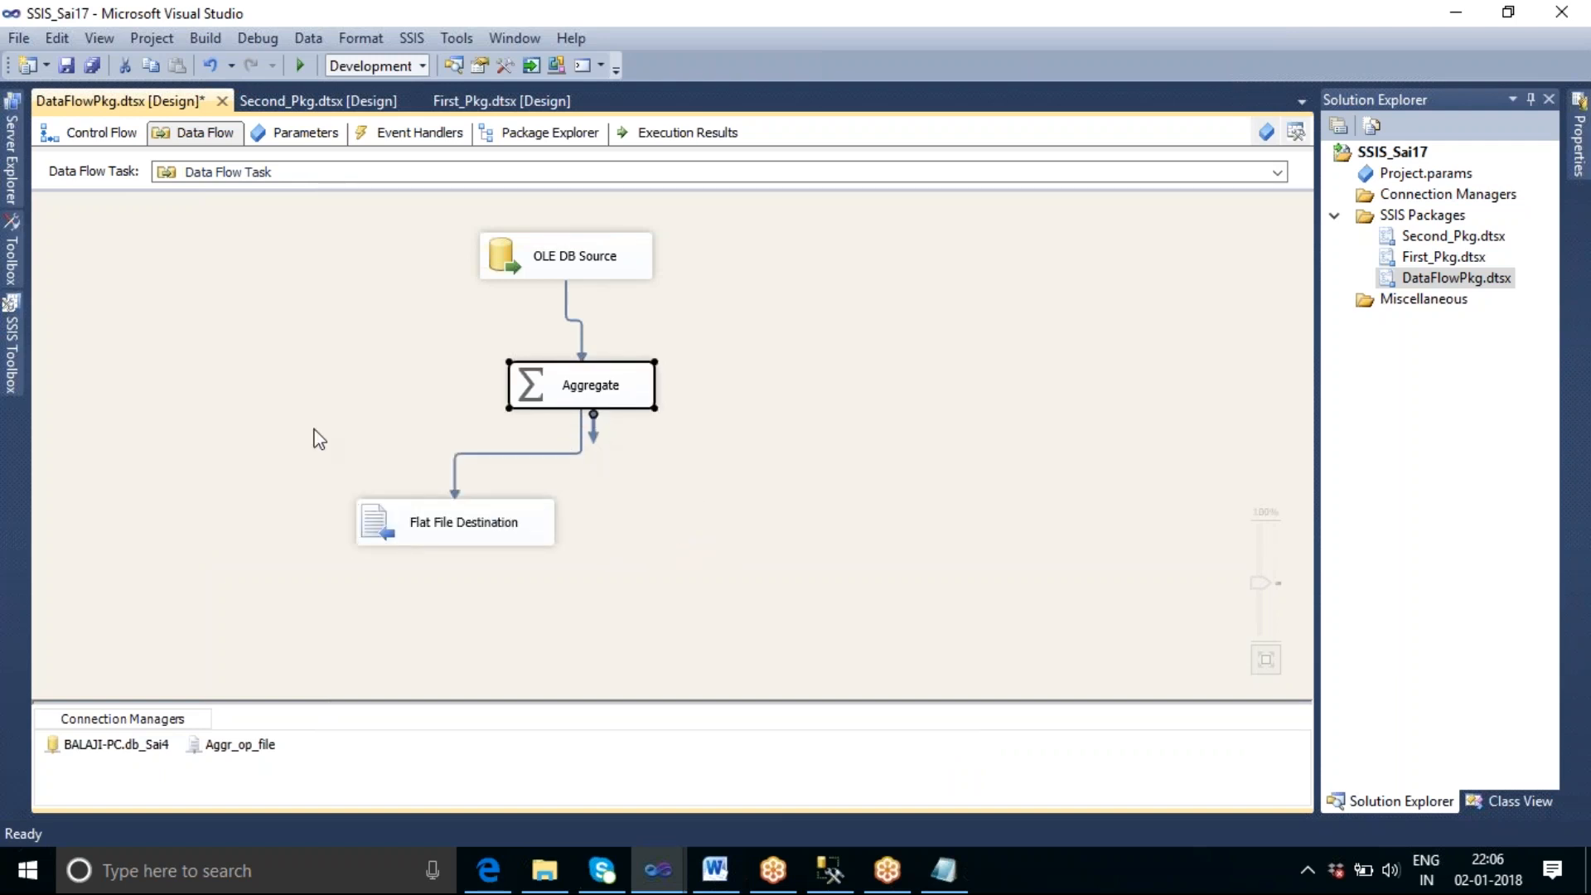
pyautogui.click(10, 348)
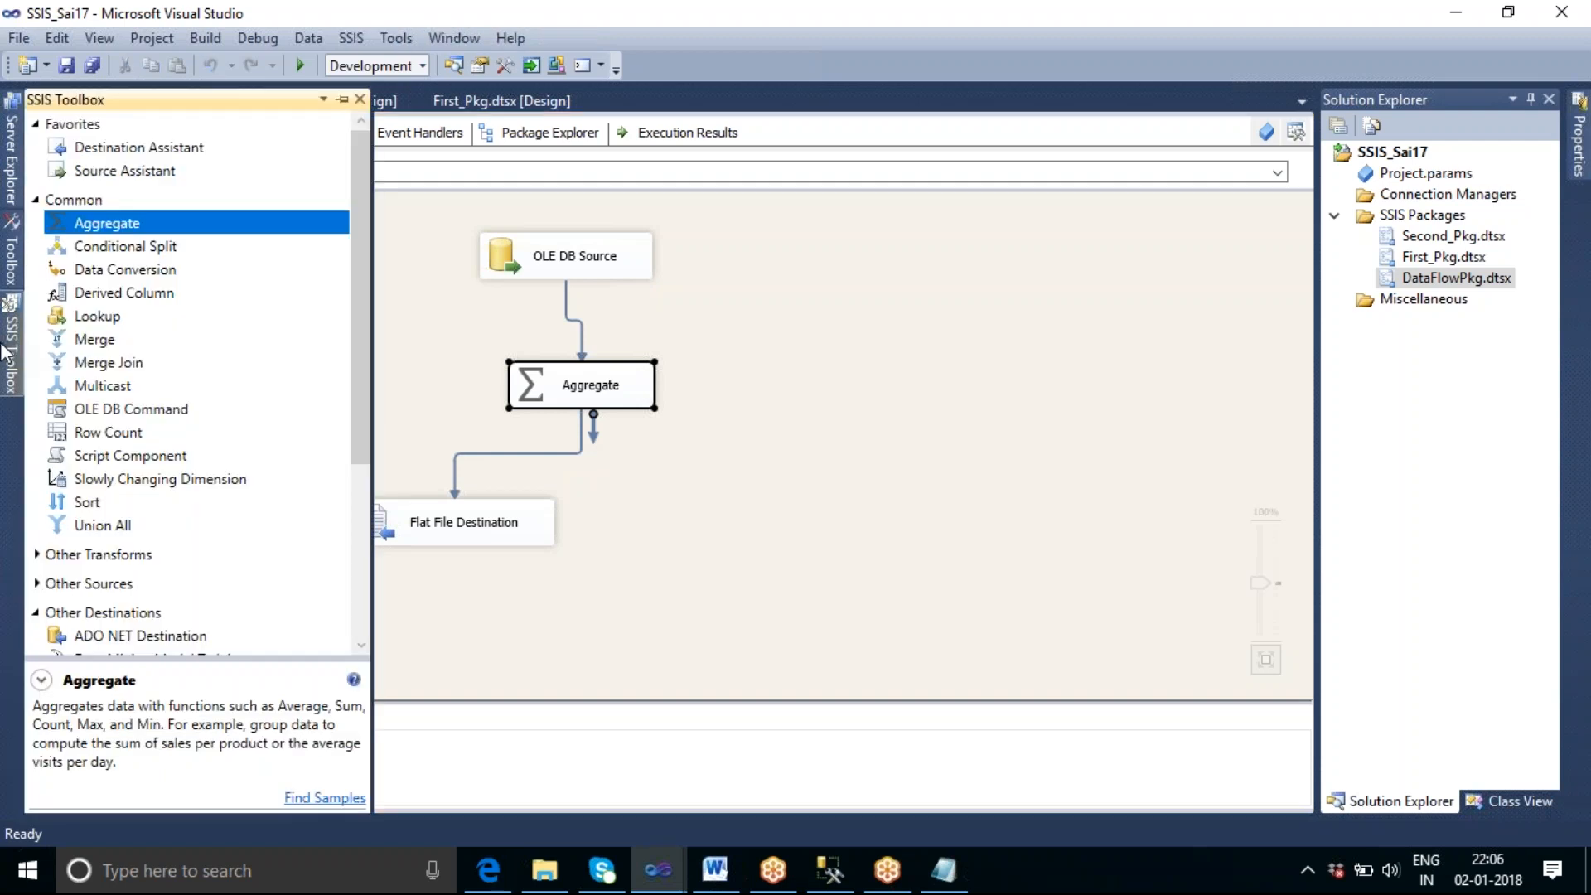
pyautogui.moveTo(356, 241); pyautogui.dragTo(358, 444)
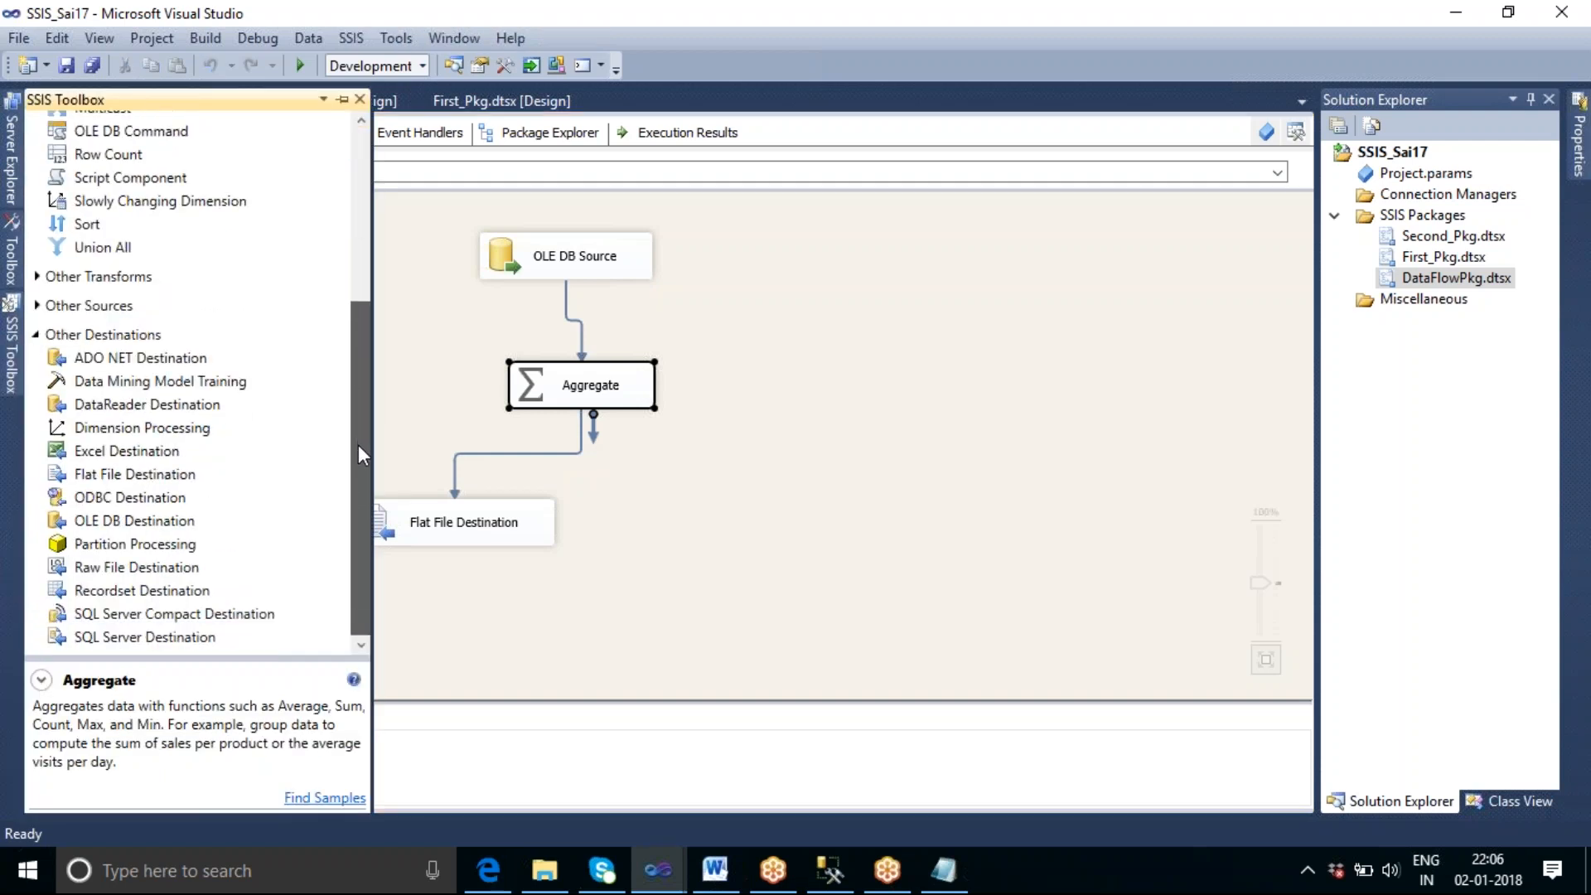
pyautogui.click(126, 453)
pyautogui.moveTo(126, 454); pyautogui.dragTo(695, 508)
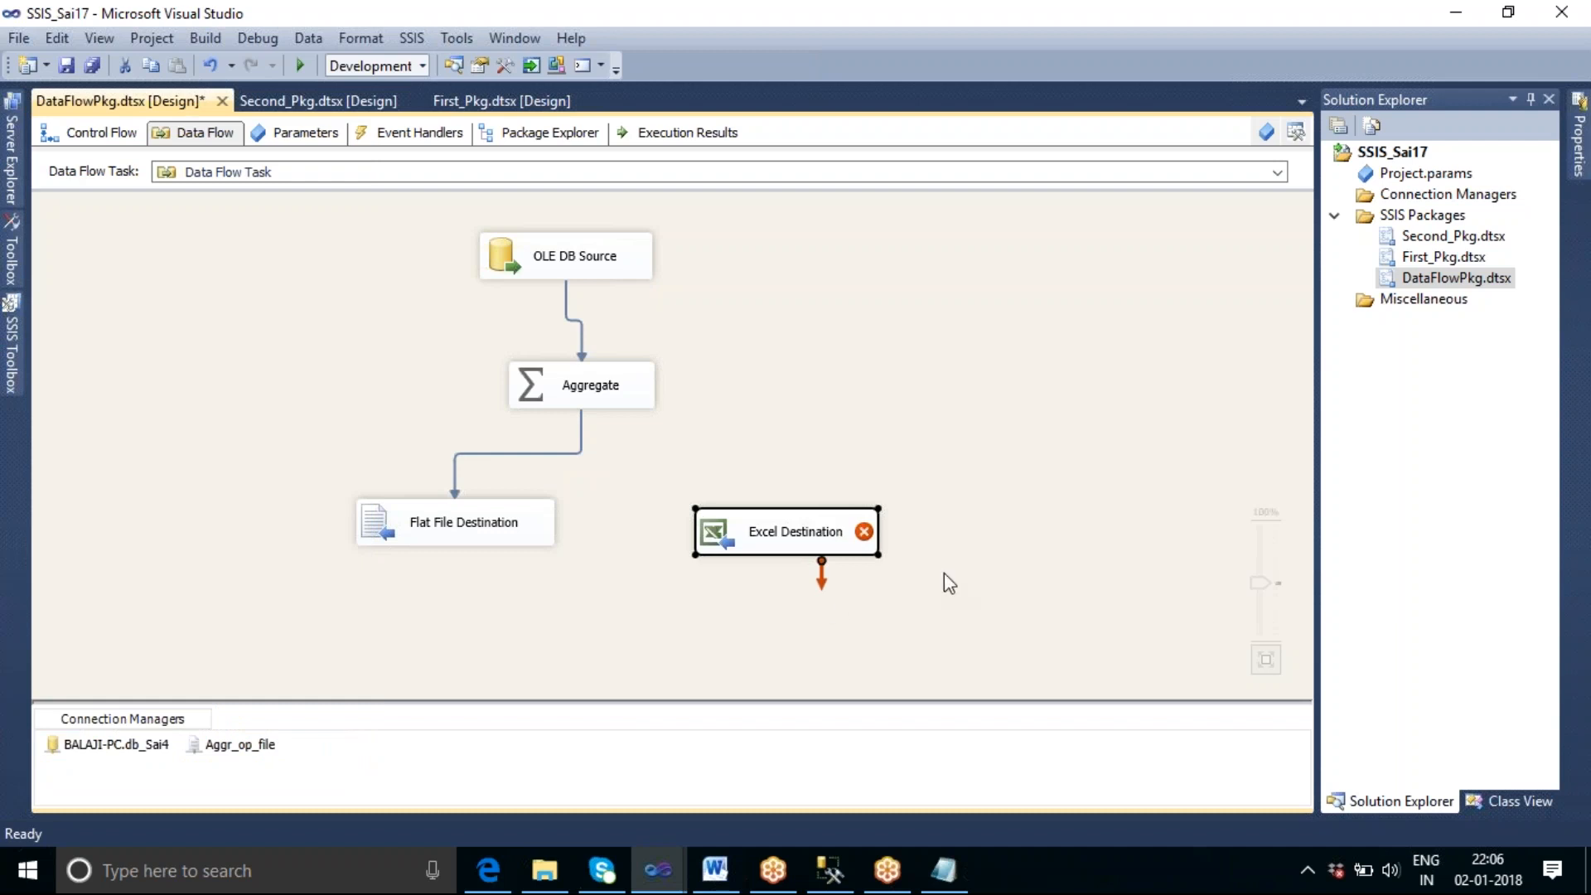
pyautogui.moveTo(597, 419); pyautogui.dragTo(792, 534)
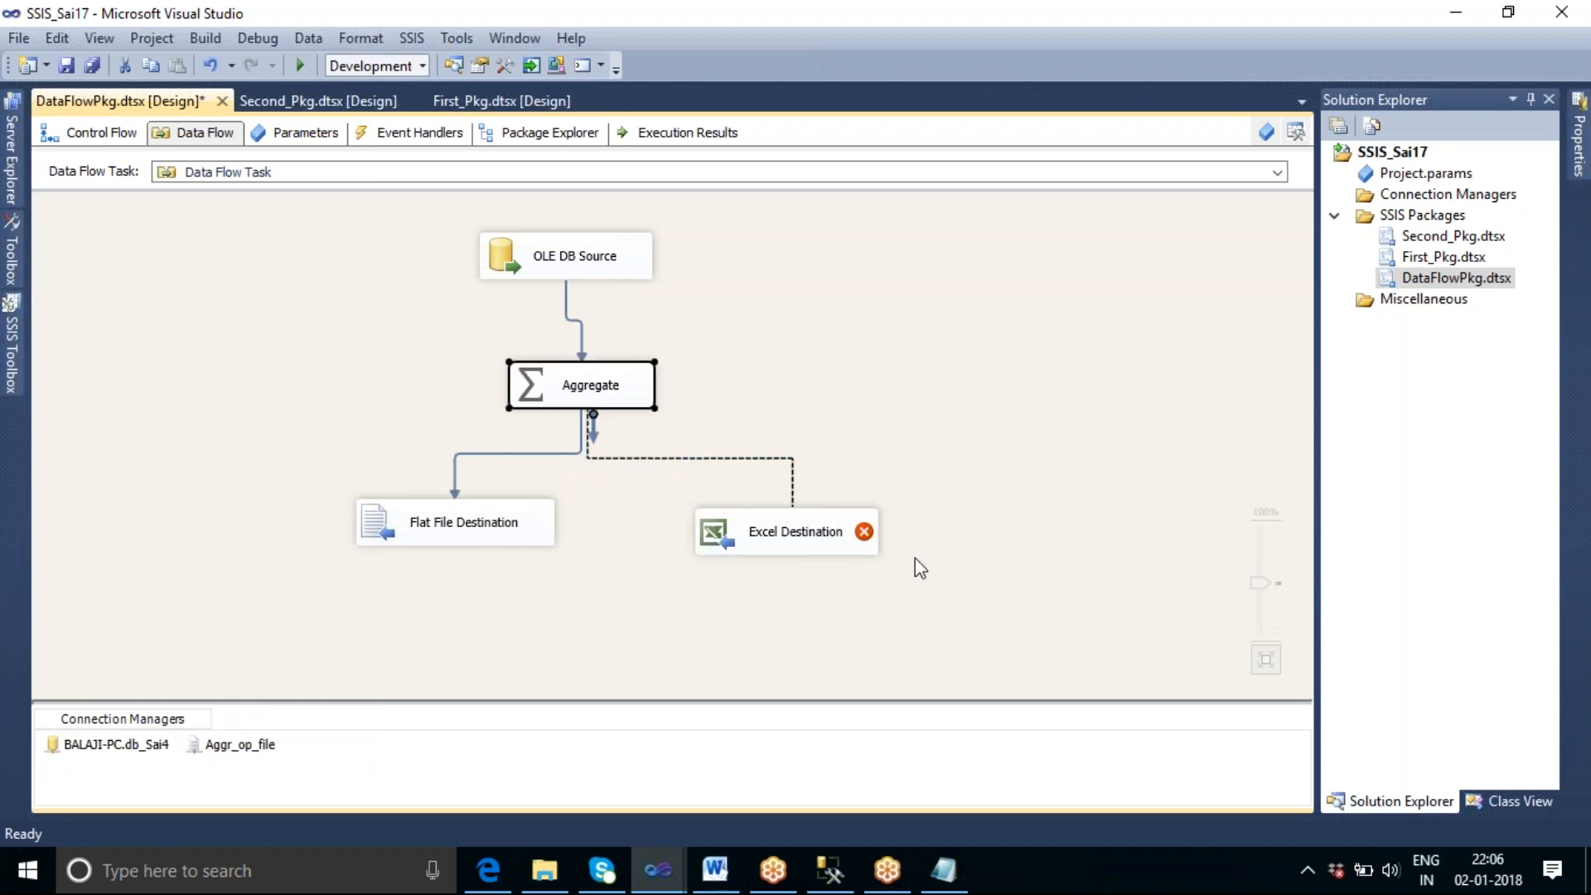
# Step: Create an Excel connection for the Excel Destination using a Microsoft Excel 97-2003 file named BranchWise_Salary.xls in F:\SSIS_Tharala
pyautogui.doubleClick(785, 530)
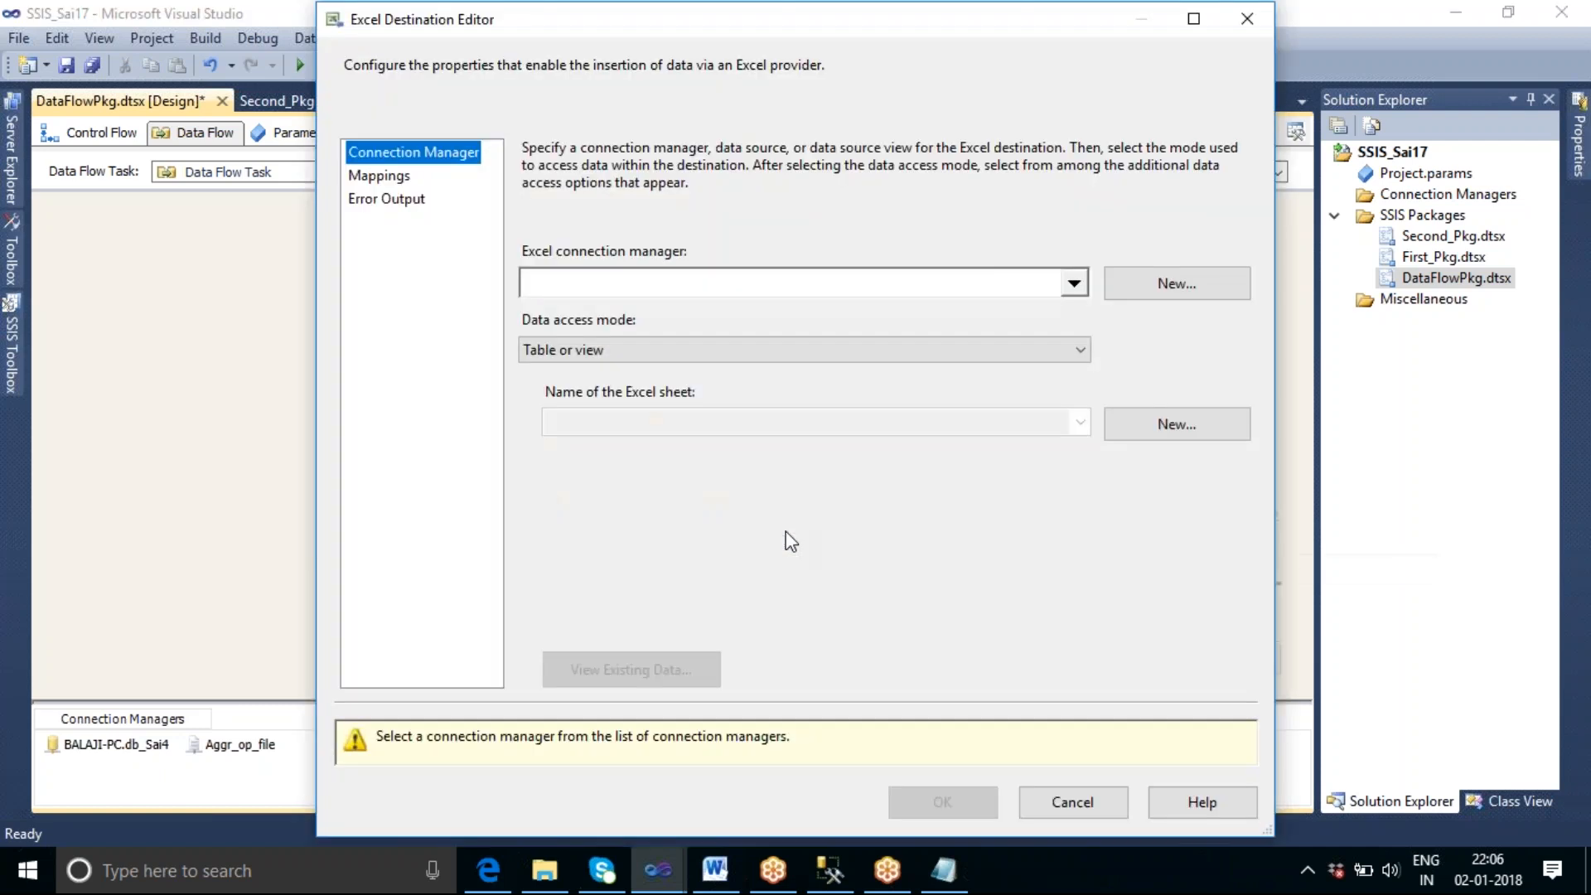
pyautogui.click(1154, 290)
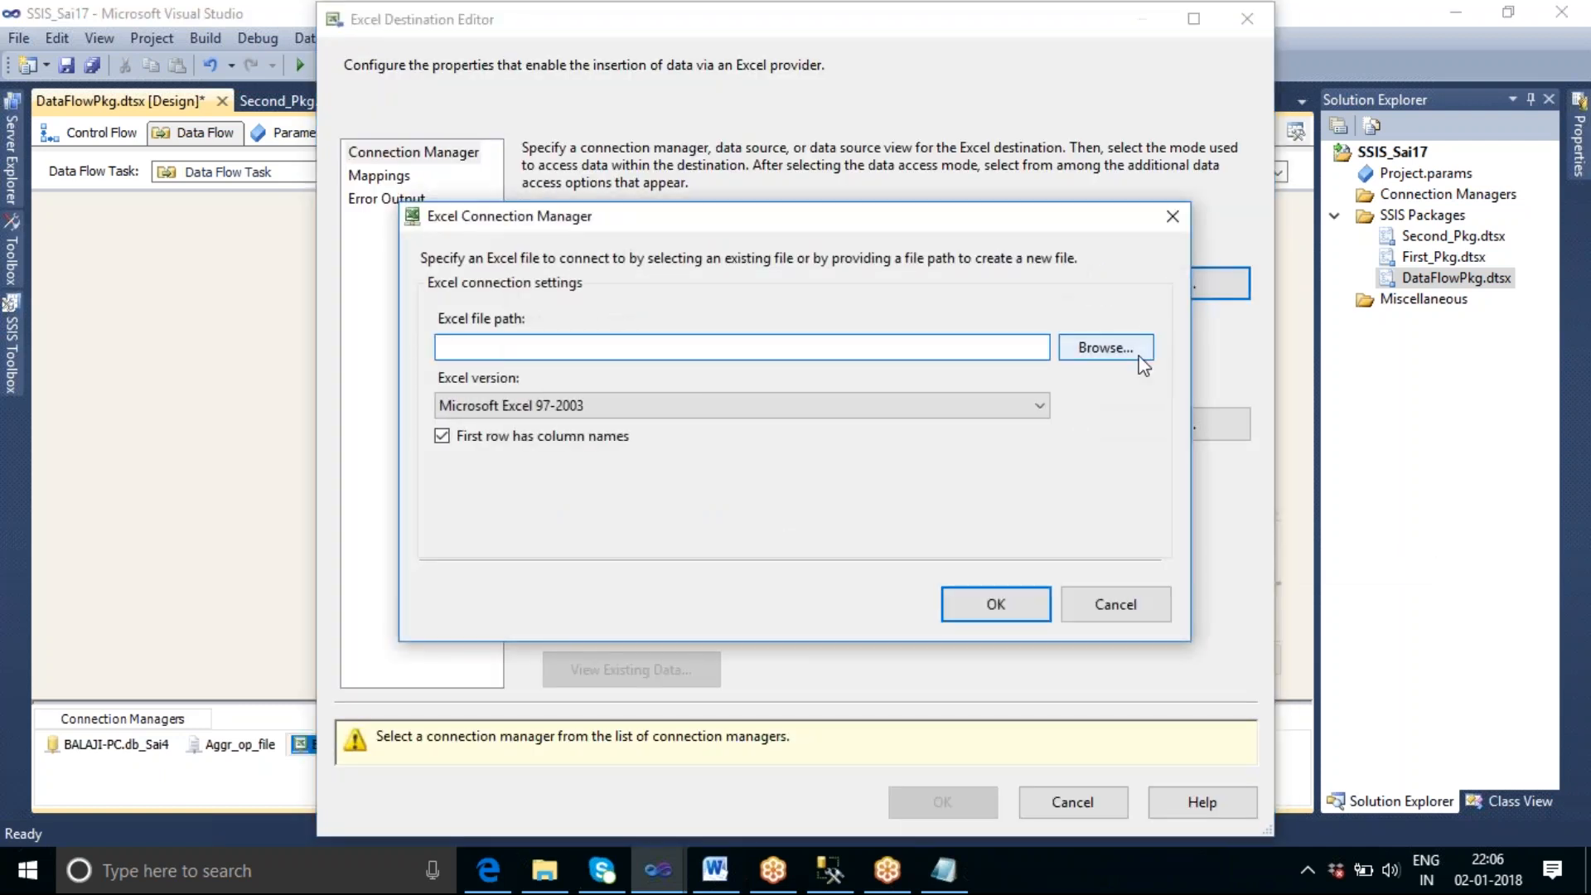
pyautogui.click(1118, 352)
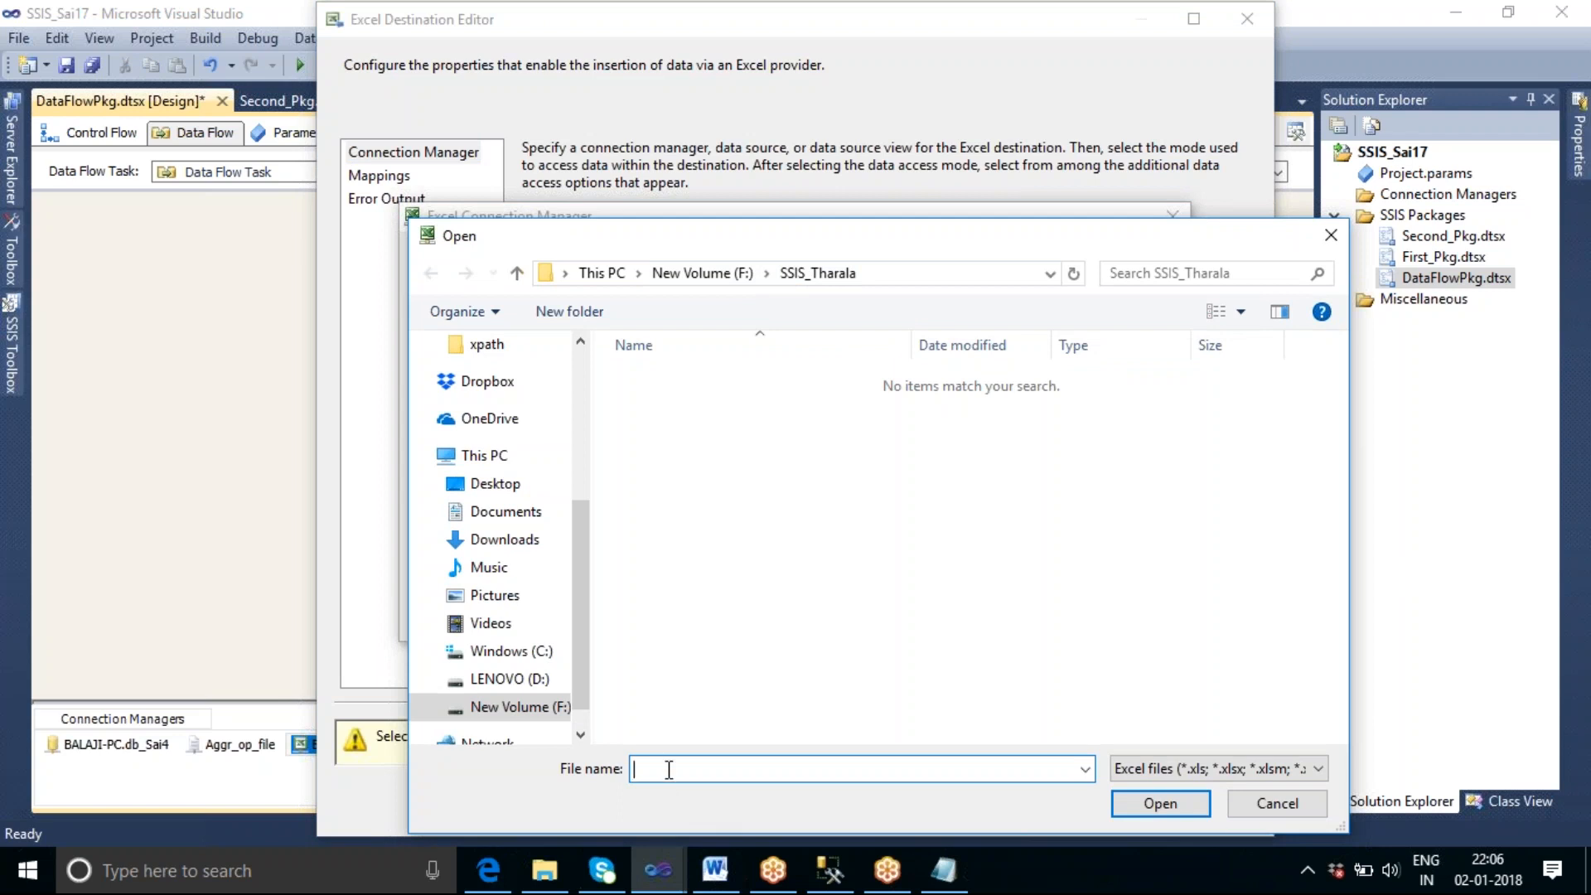
pyautogui.write('E')
pyautogui.press('BackSpace')
pyautogui.write('b')
pyautogui.press('BackSpace')
pyautogui.write('BranchWise_Salary.xls')
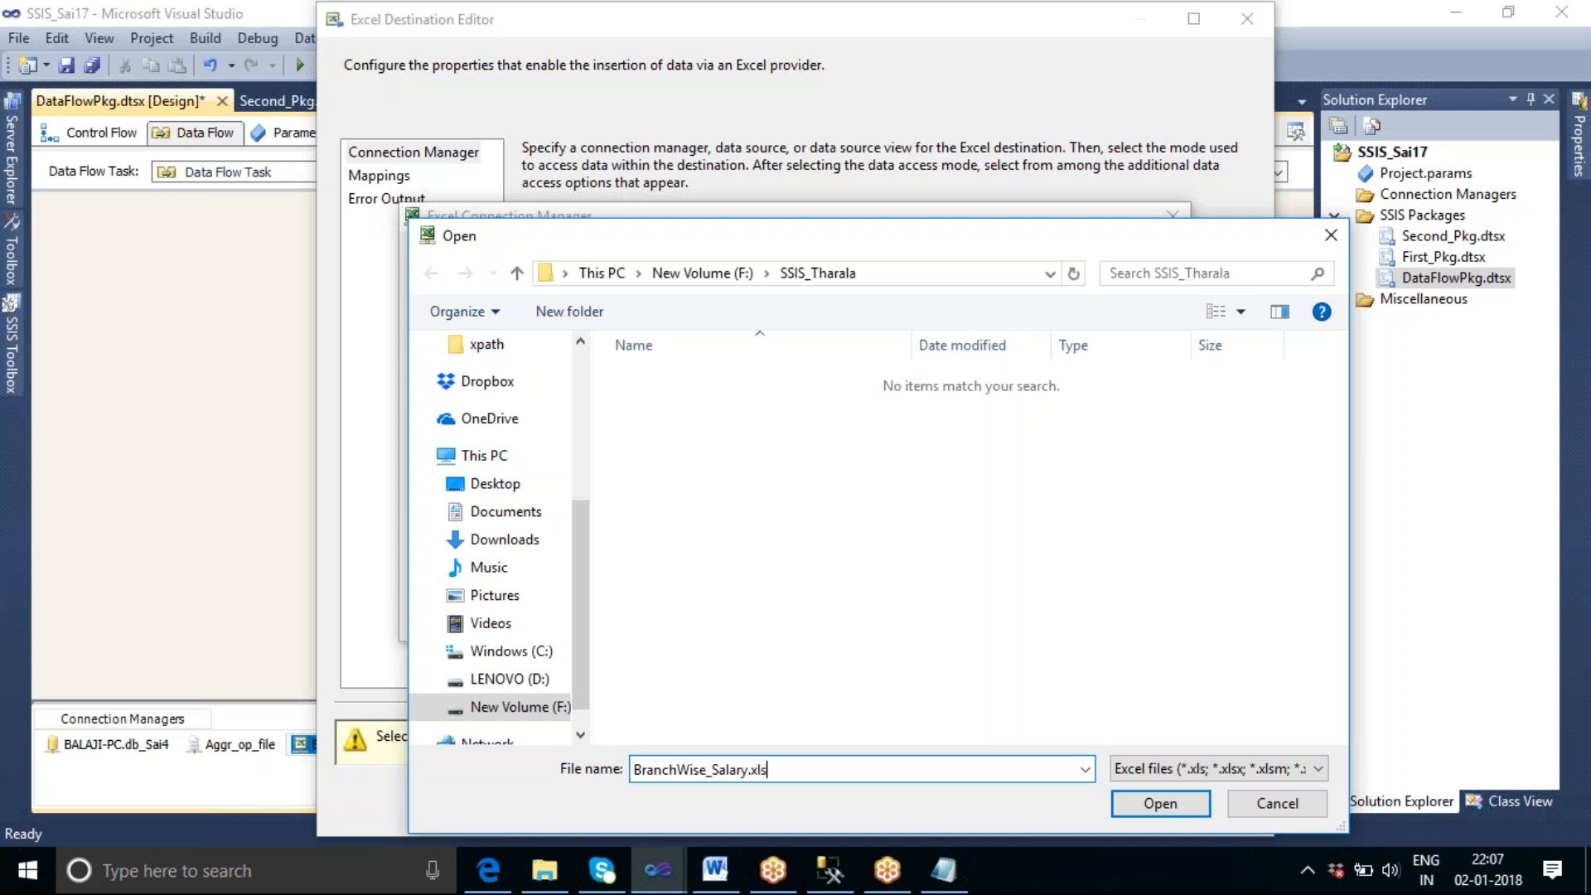
pyautogui.click(1157, 804)
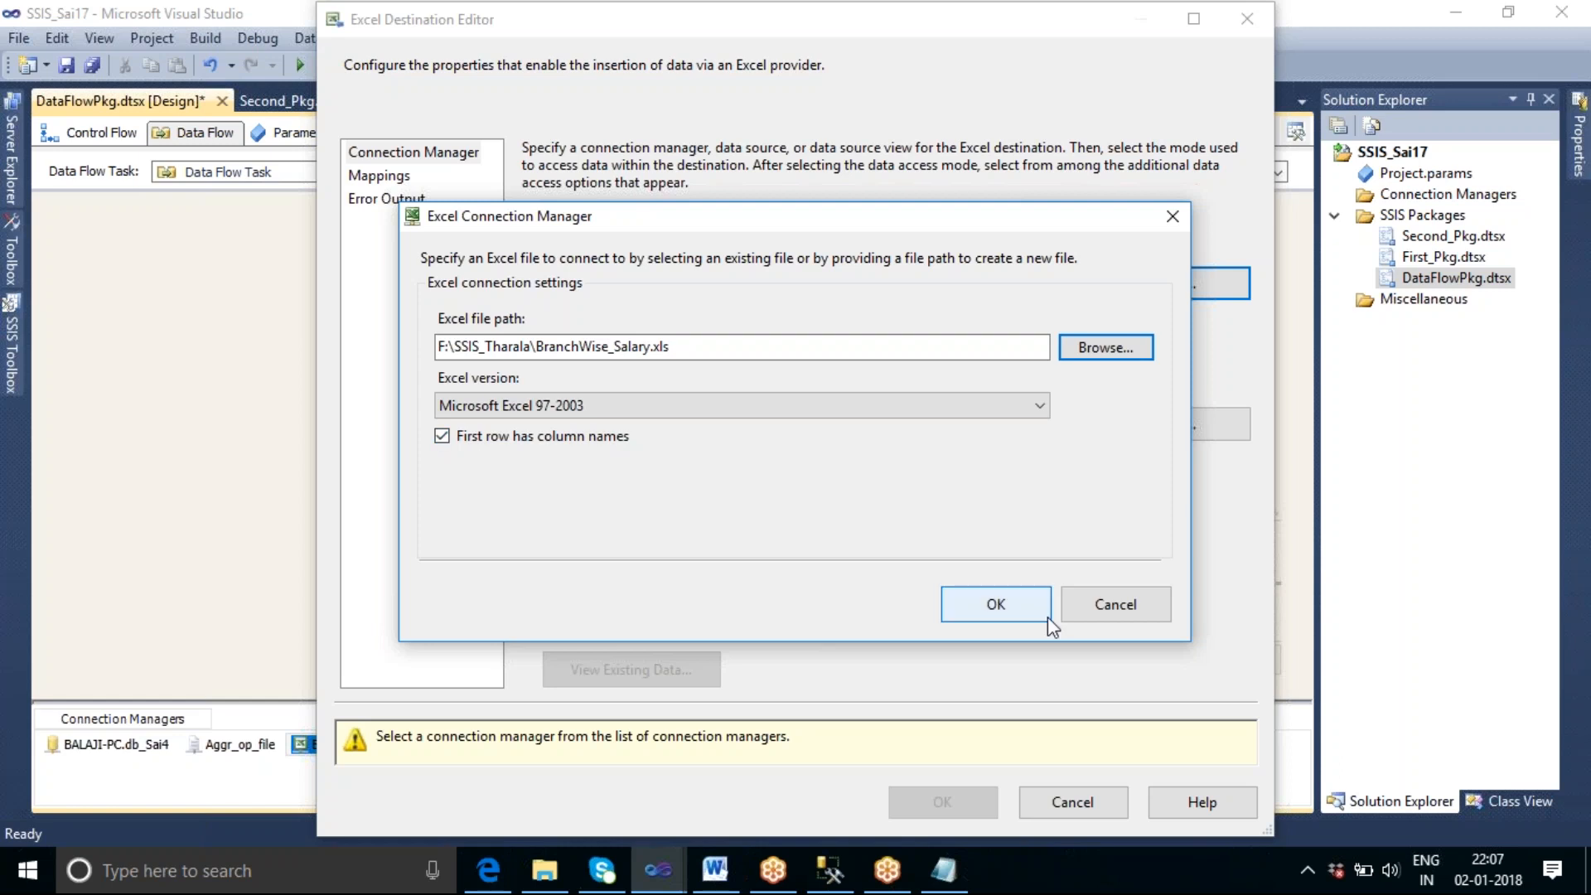
pyautogui.click(1013, 605)
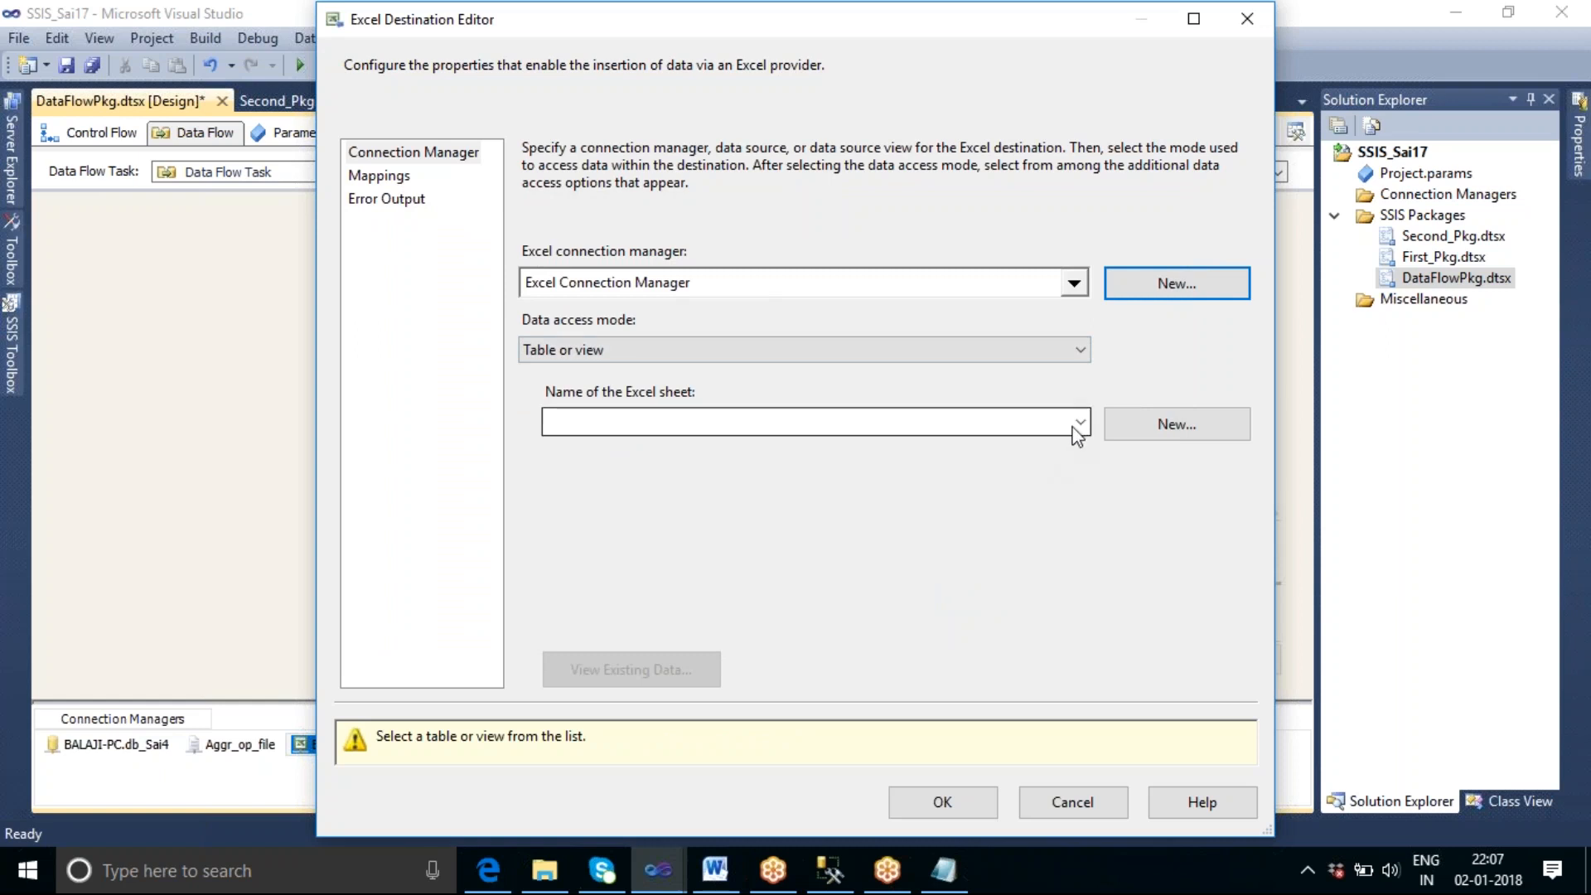
# Step: Create a new Excel sheet named BranchwiseSalary with the branchid and salary columns for the Excel Destination
pyautogui.click(1137, 437)
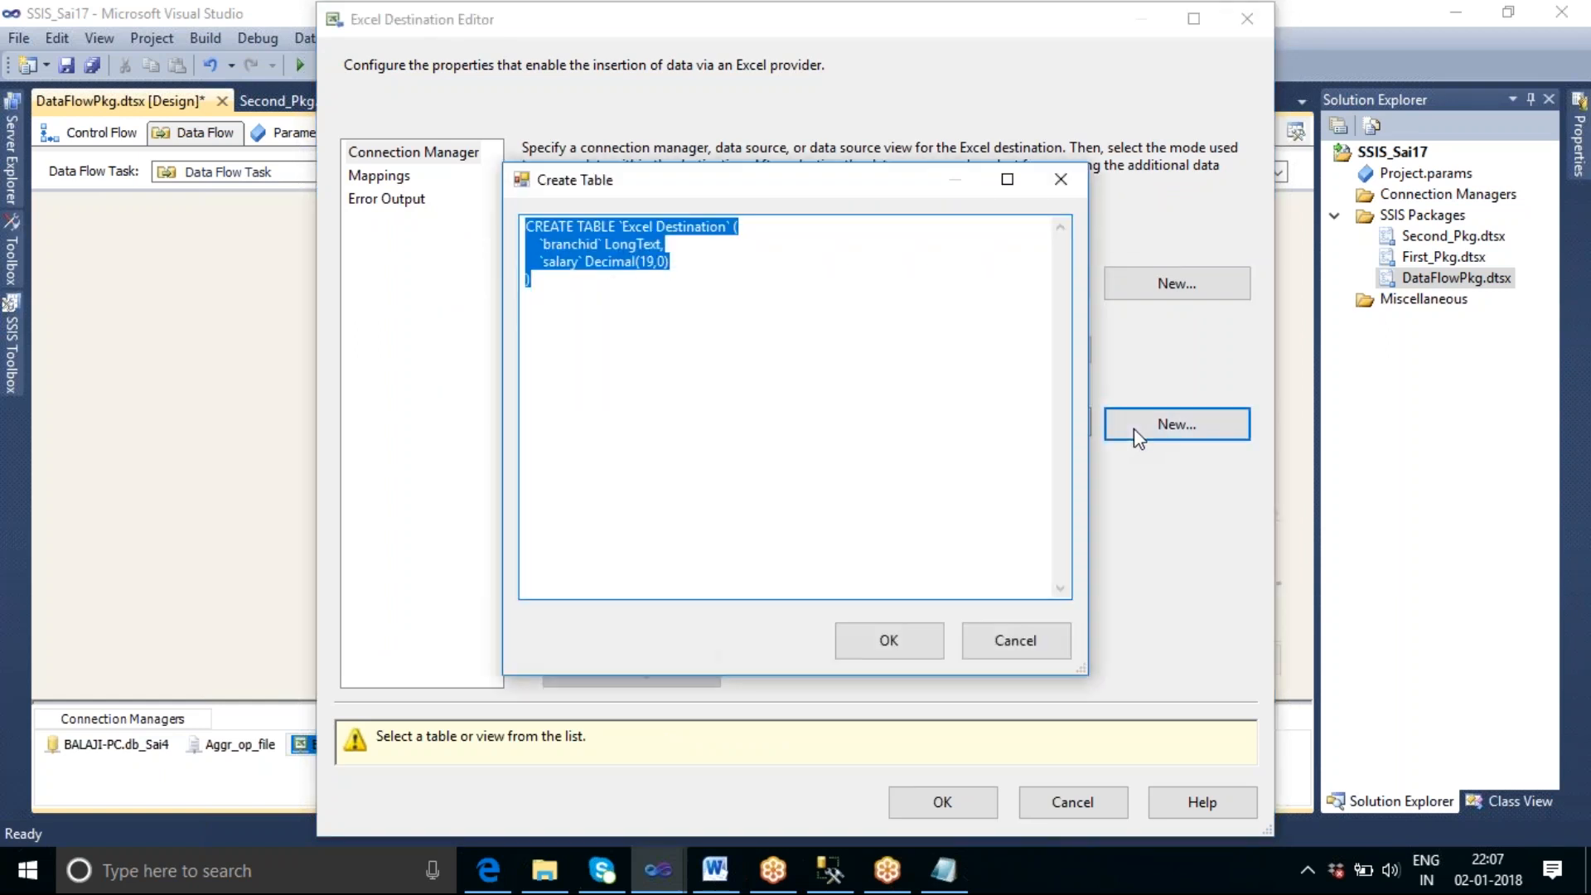
pyautogui.click(727, 229)
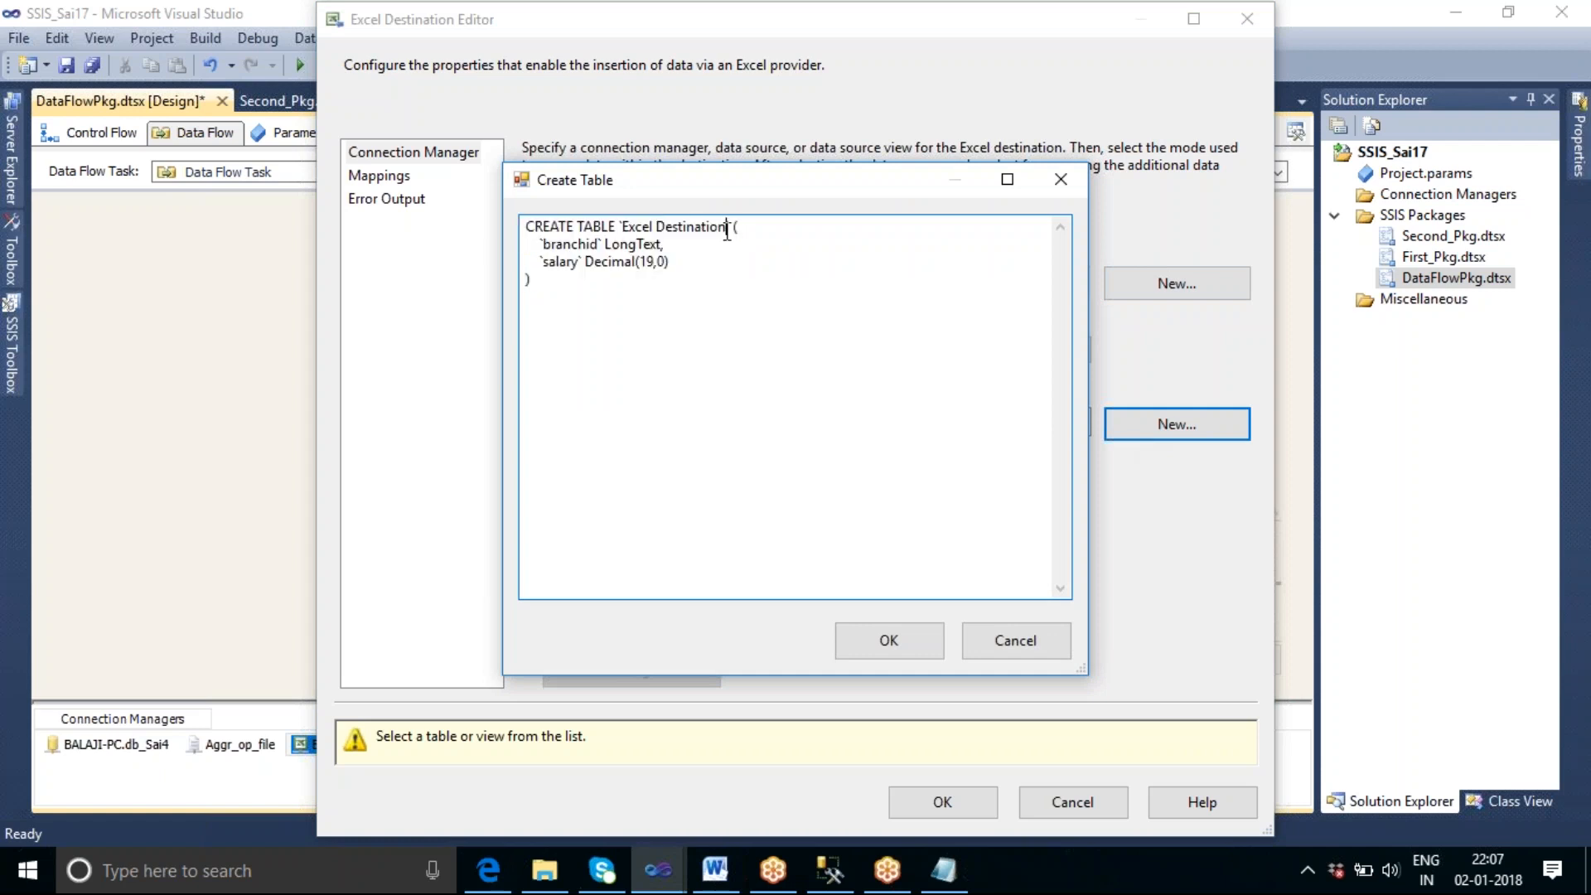
pyautogui.press('BackSpace')
pyautogui.press('BackSpace')
pyautogui.press('BackSpace')
pyautogui.press('BackSpace')
pyautogui.press('BackSpace')
pyautogui.press('BackSpace')
pyautogui.press('BackSpace')
pyautogui.press('BackSpace')
pyautogui.press('BackSpace')
pyautogui.press('BackSpace')
pyautogui.press('BackSpace')
pyautogui.press('BackSpace')
pyautogui.press('BackSpace')
pyautogui.press('BackSpace')
pyautogui.press('BackSpace')
pyautogui.press('BackSpace')
pyautogui.press('BackSpace')
pyautogui.write('BranchwiseSalary')
pyautogui.click(888, 639)
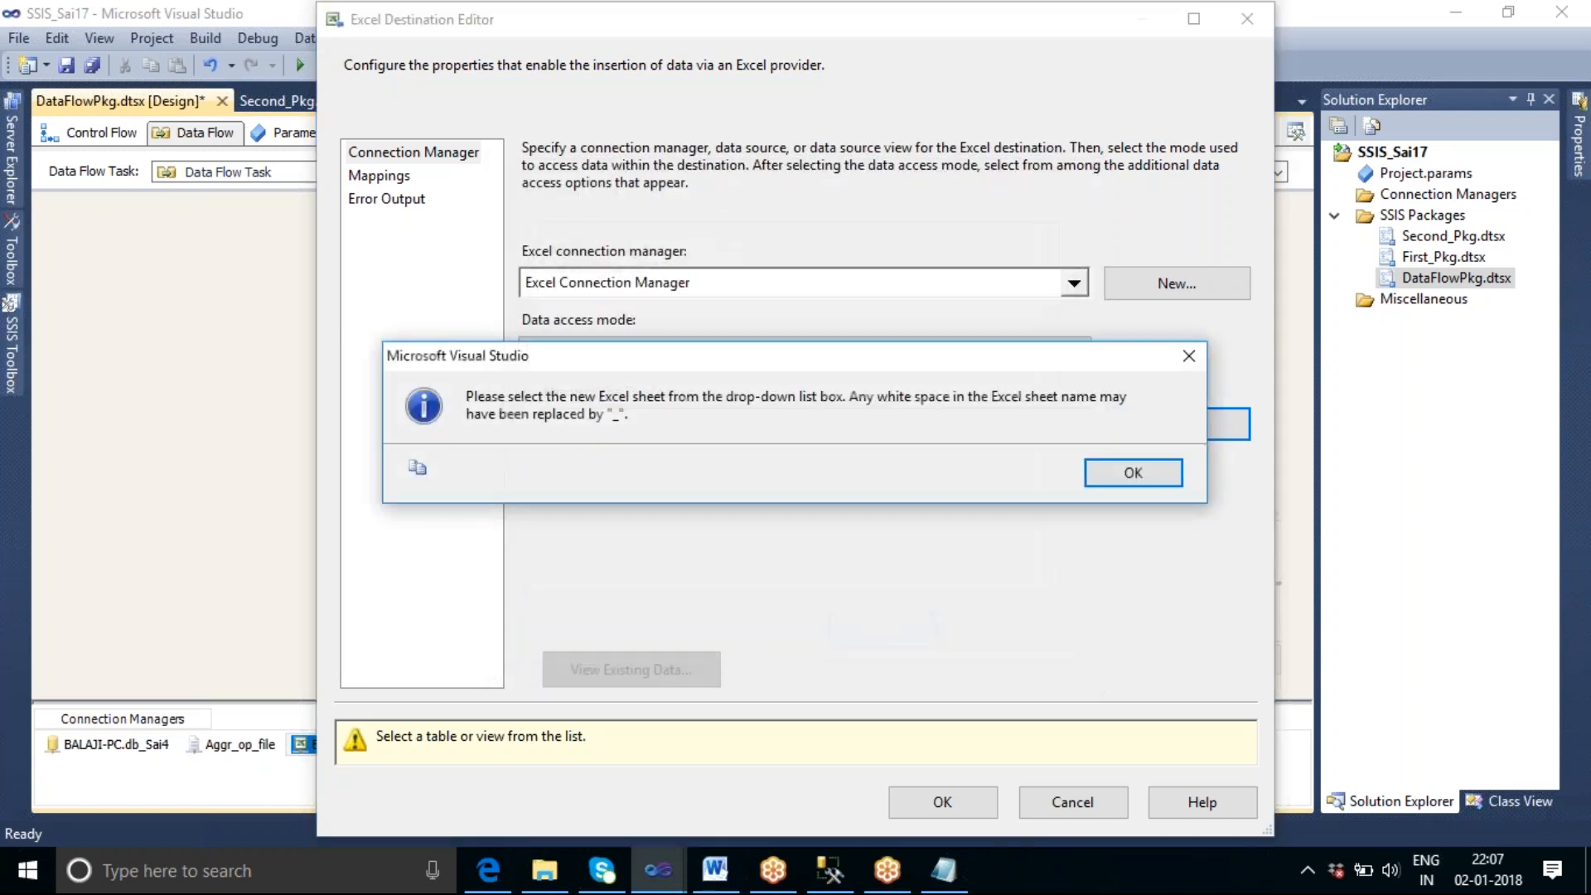
pyautogui.click(1140, 479)
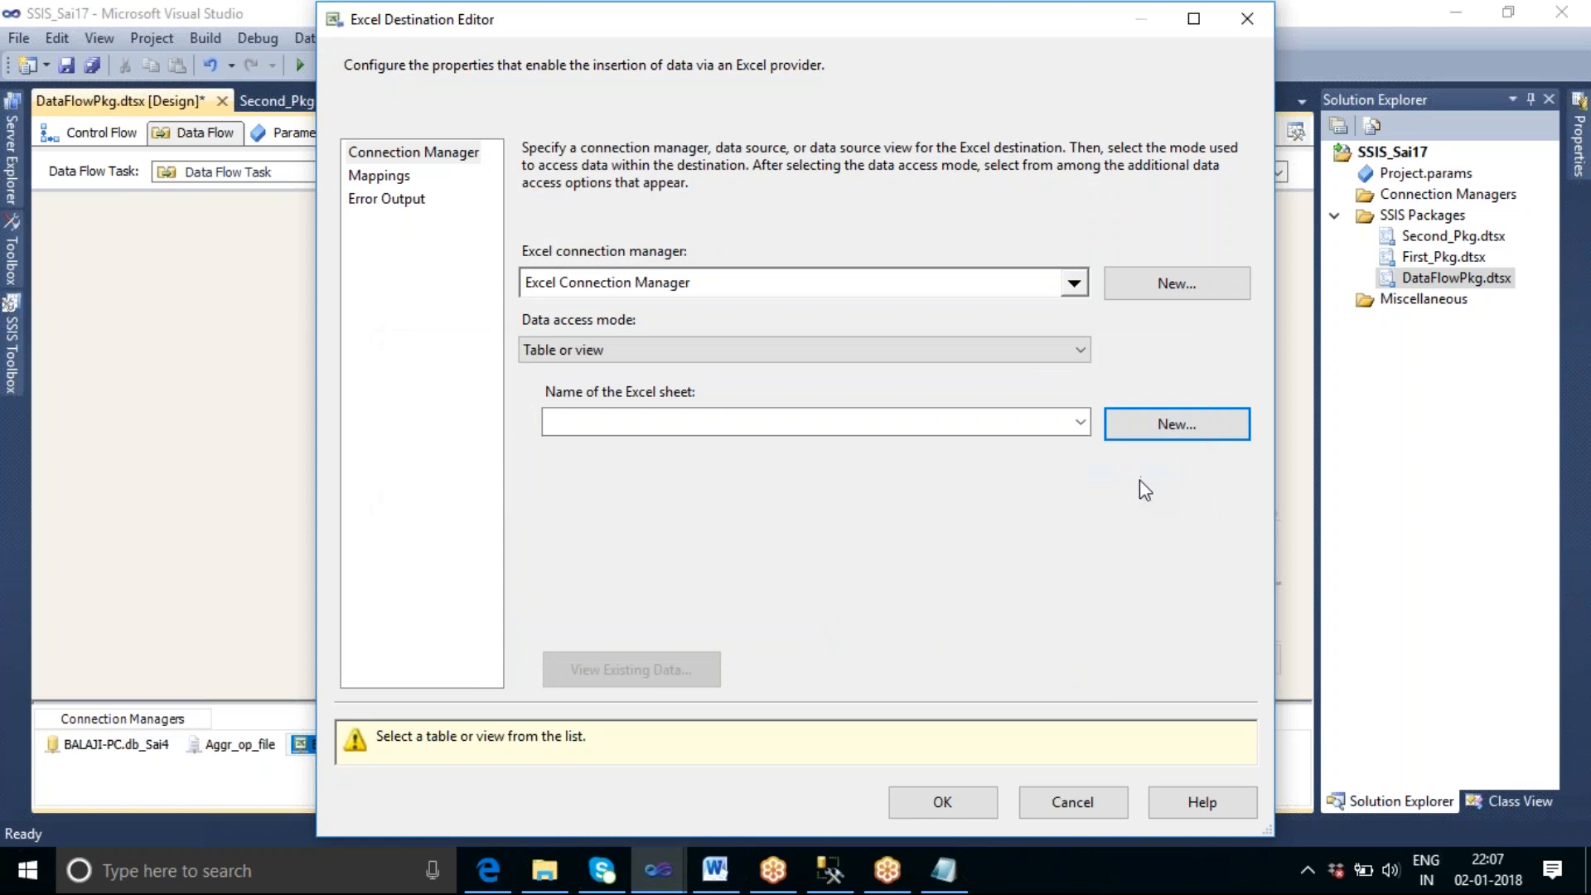
# Step: Select the BranchwiseSalary$ sheet as the target and accept the Excel Destination's branchid and salary column mappings
pyautogui.click(1086, 429)
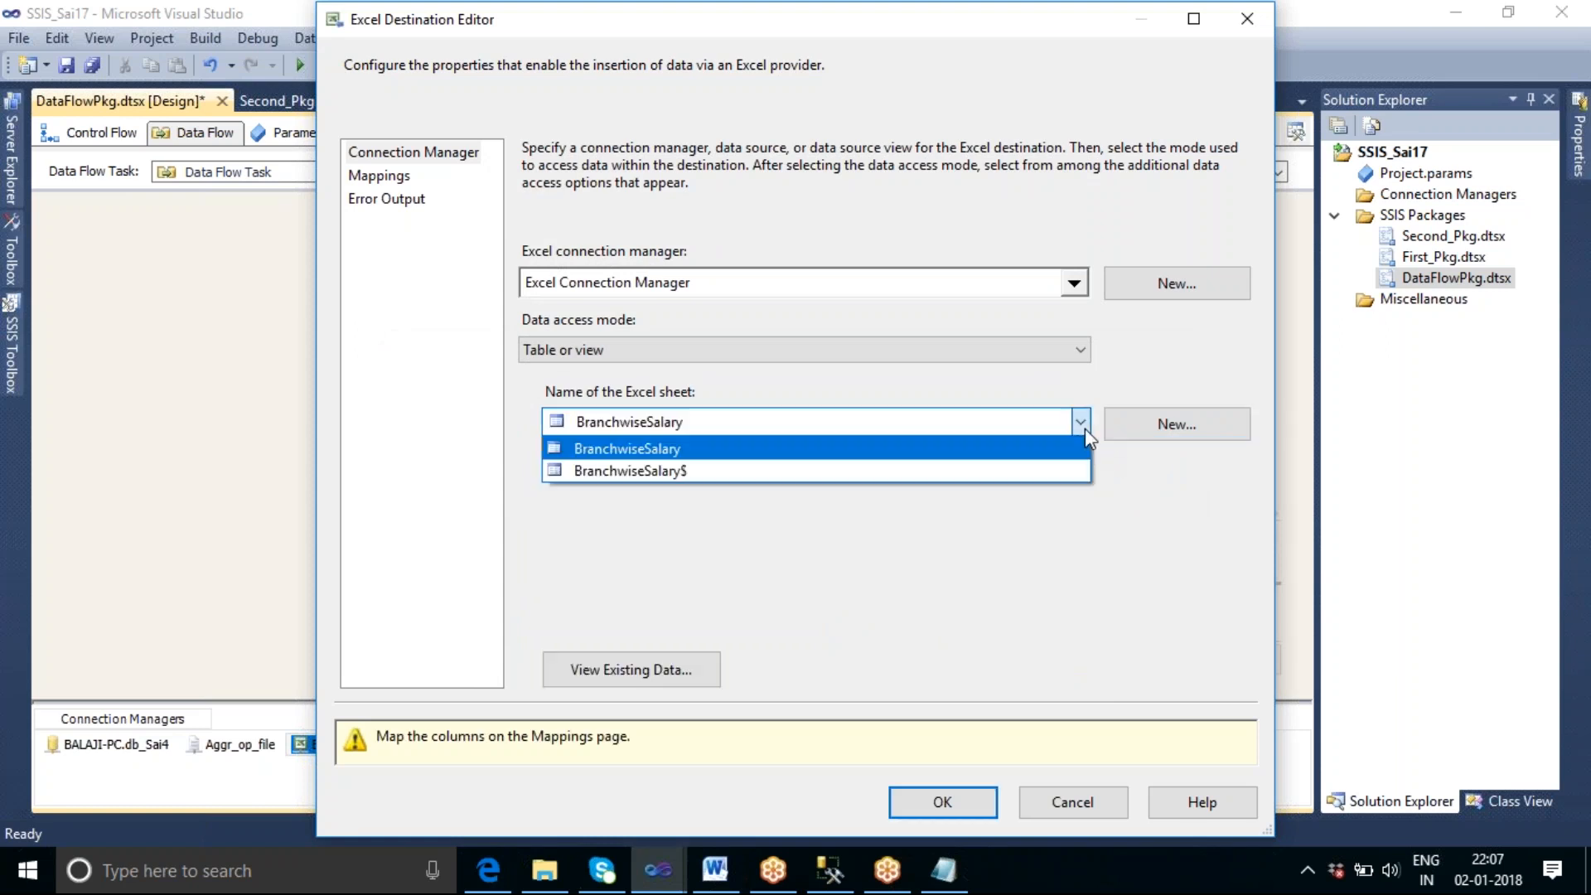
pyautogui.click(709, 472)
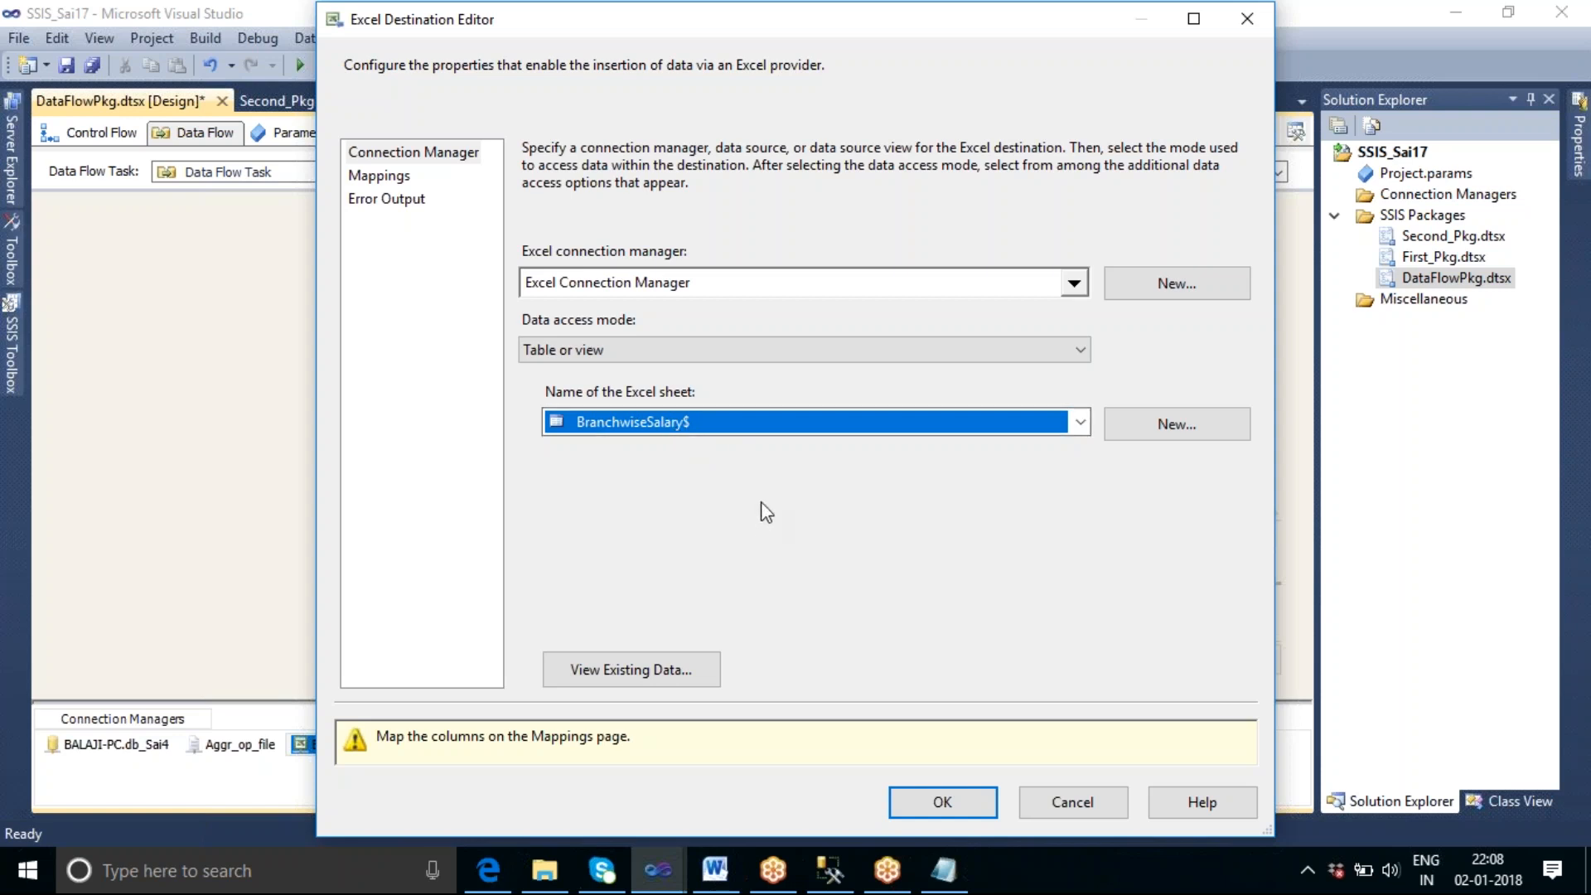
pyautogui.click(385, 177)
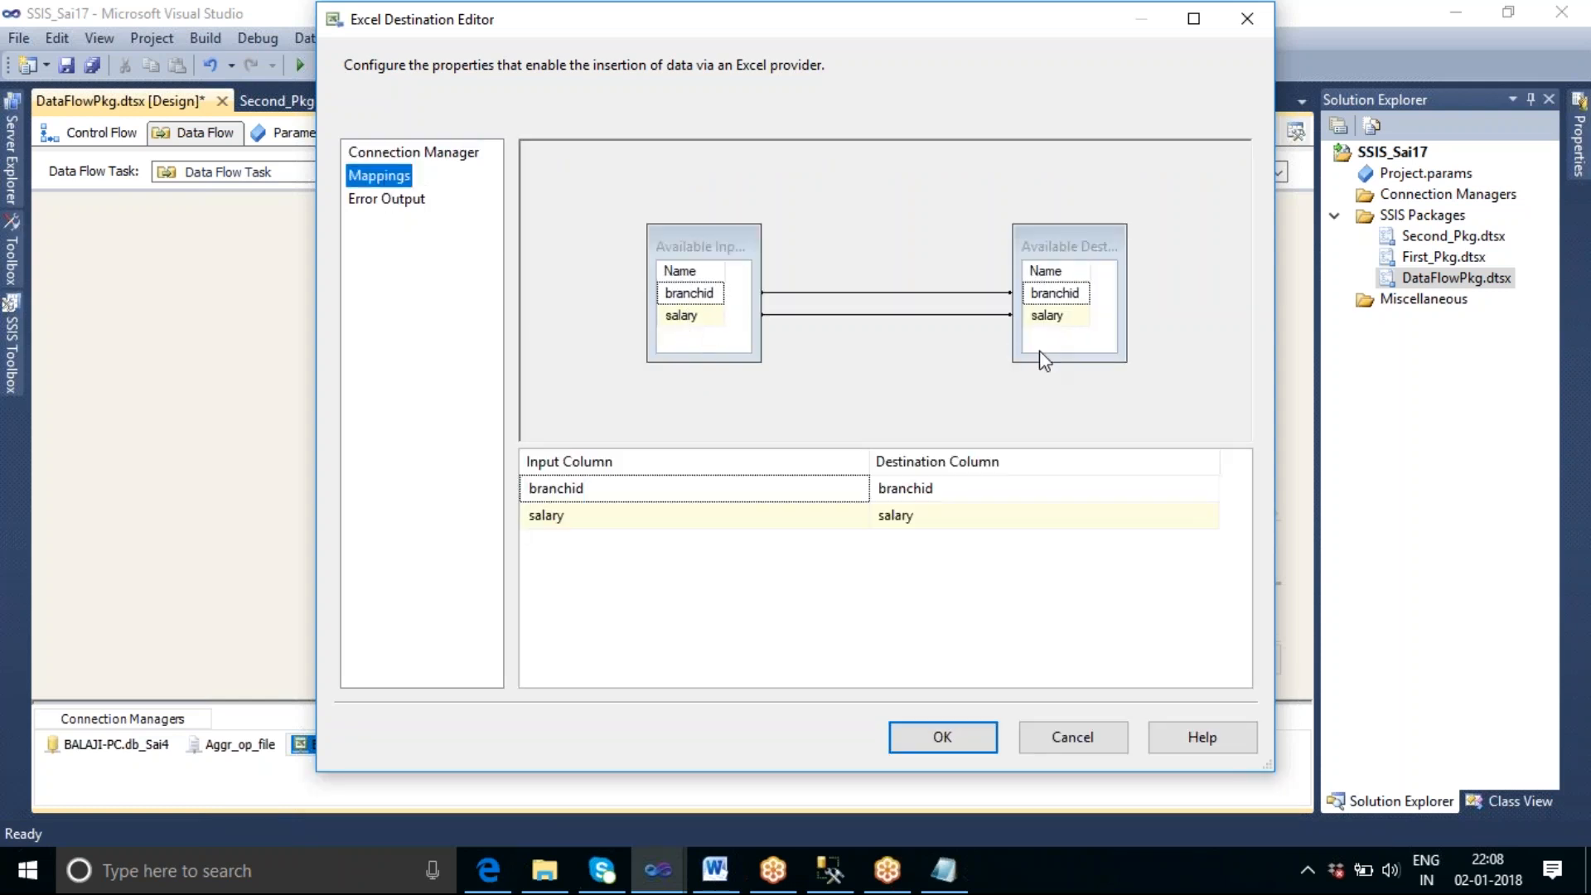
pyautogui.click(944, 738)
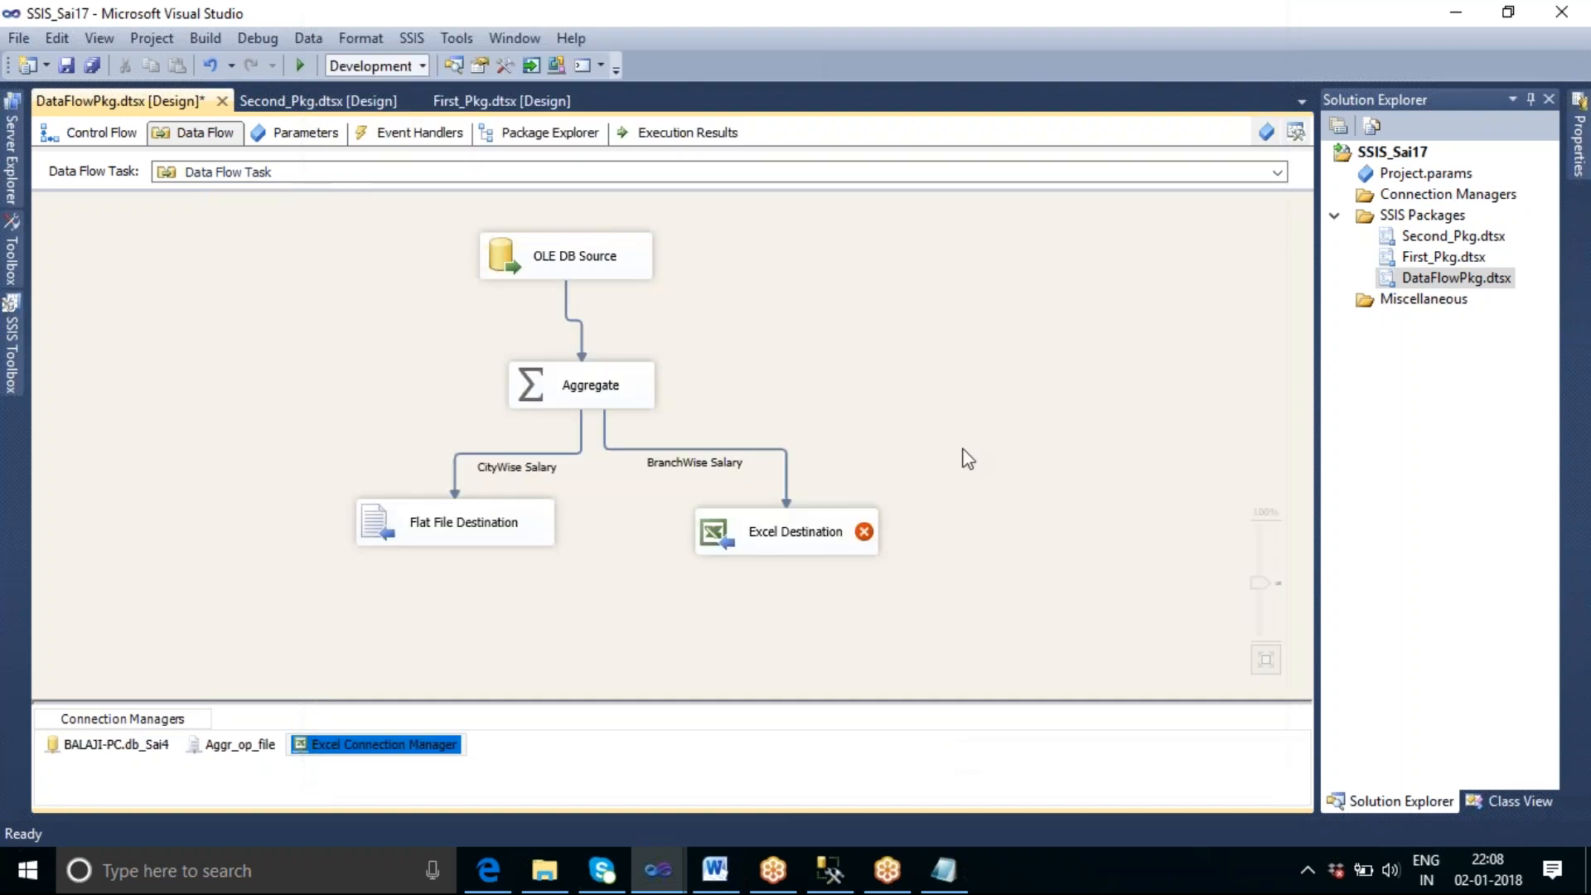
pyautogui.click(973, 422)
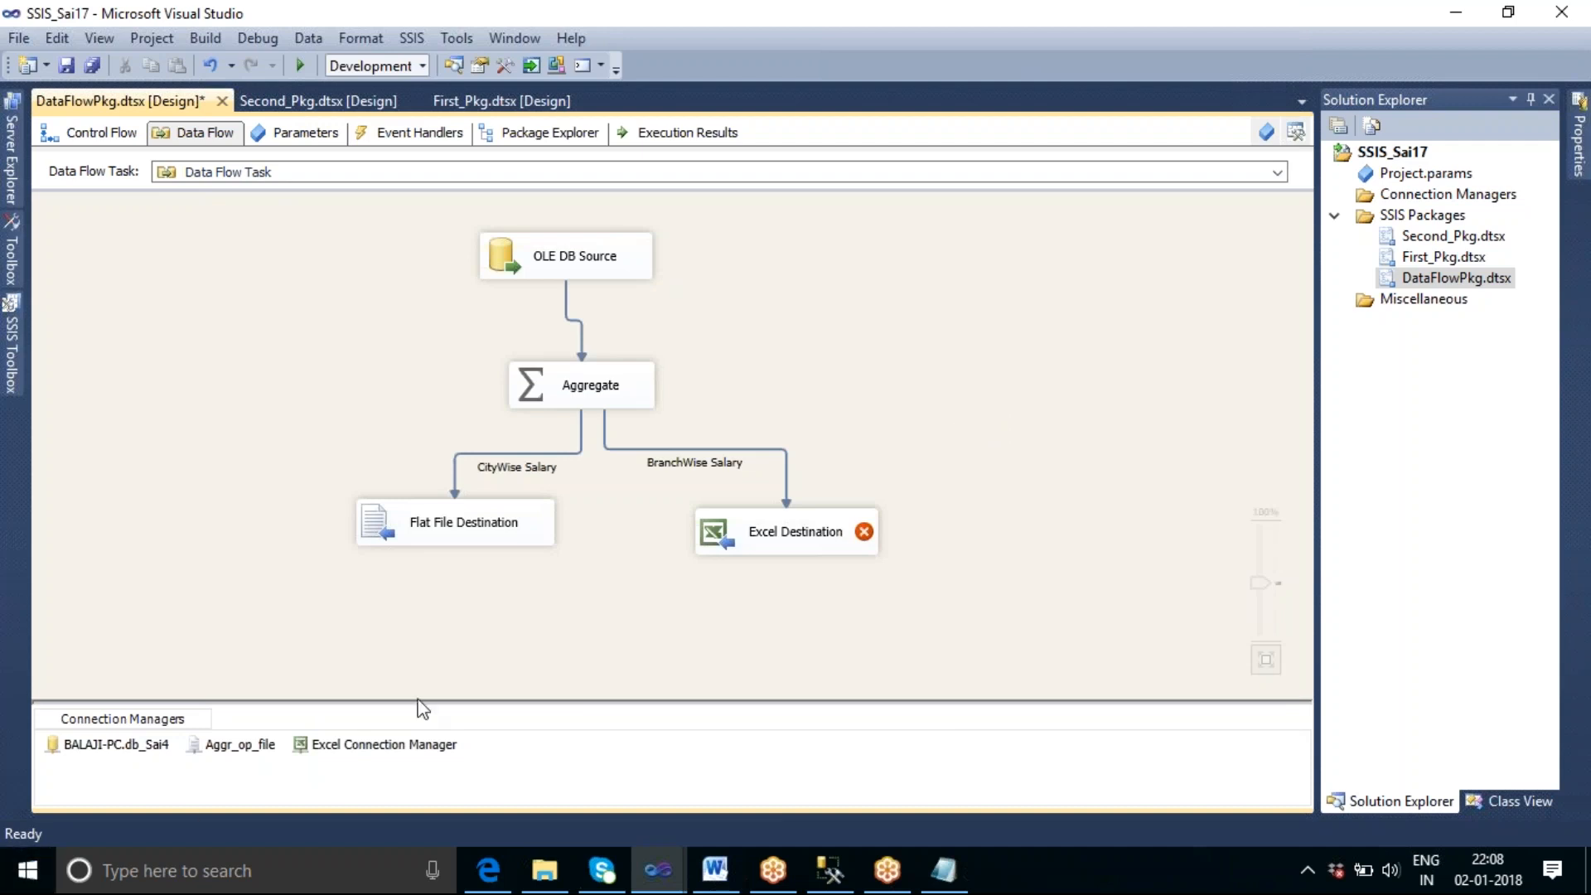
# Step: Examine the Excel Destination's error and the column data types in the BranchWise Salary path's metadata
pyautogui.moveTo(768, 540)
pyautogui.moveTo(772, 870)
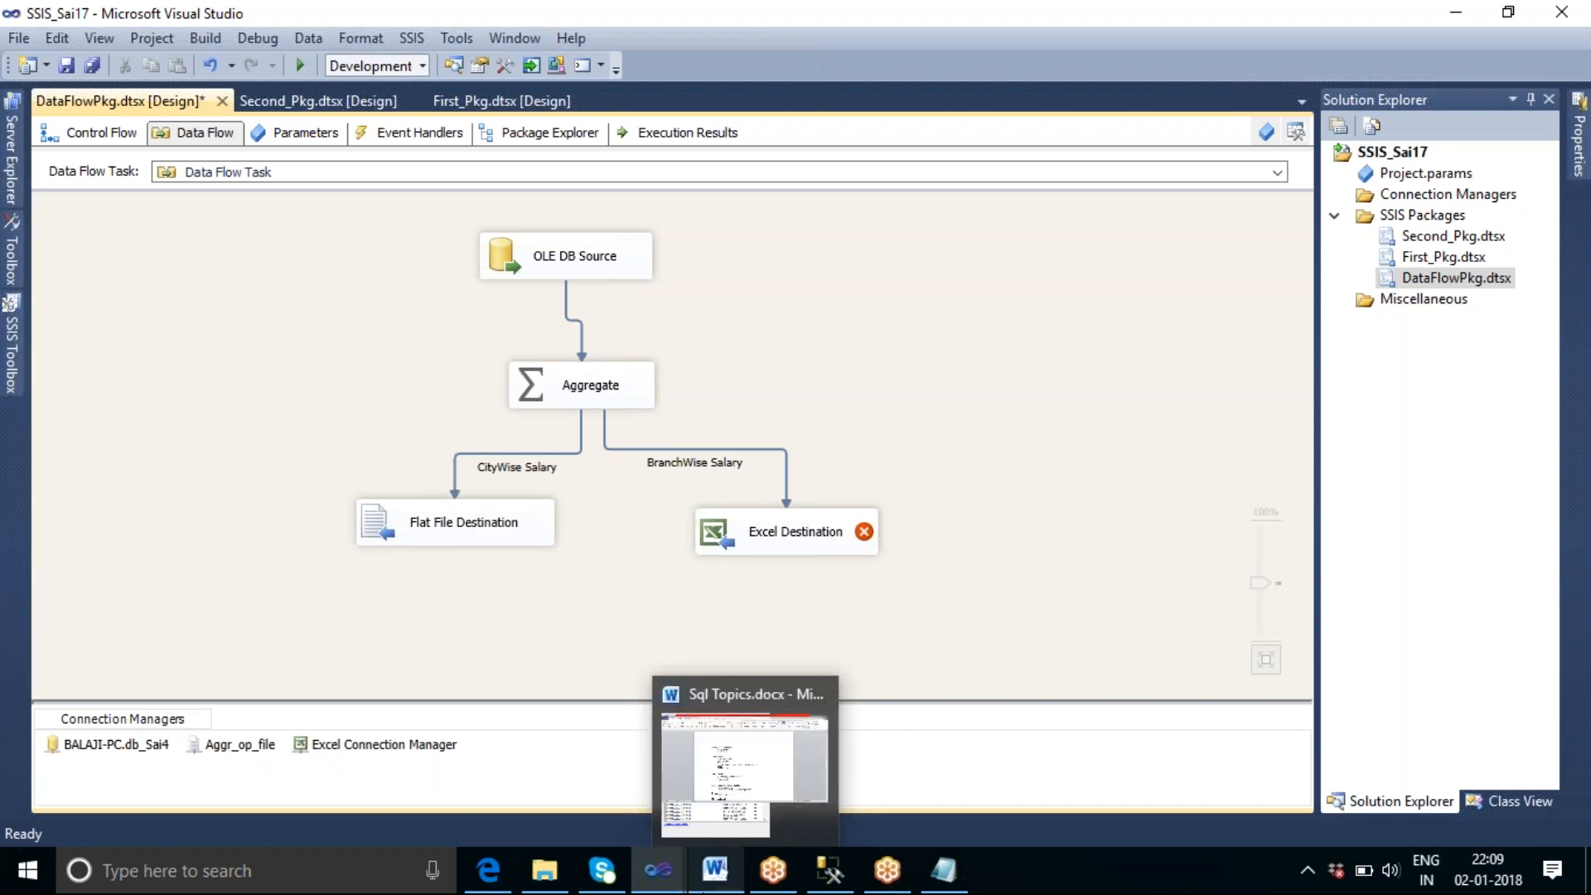
pyautogui.moveTo(658, 870)
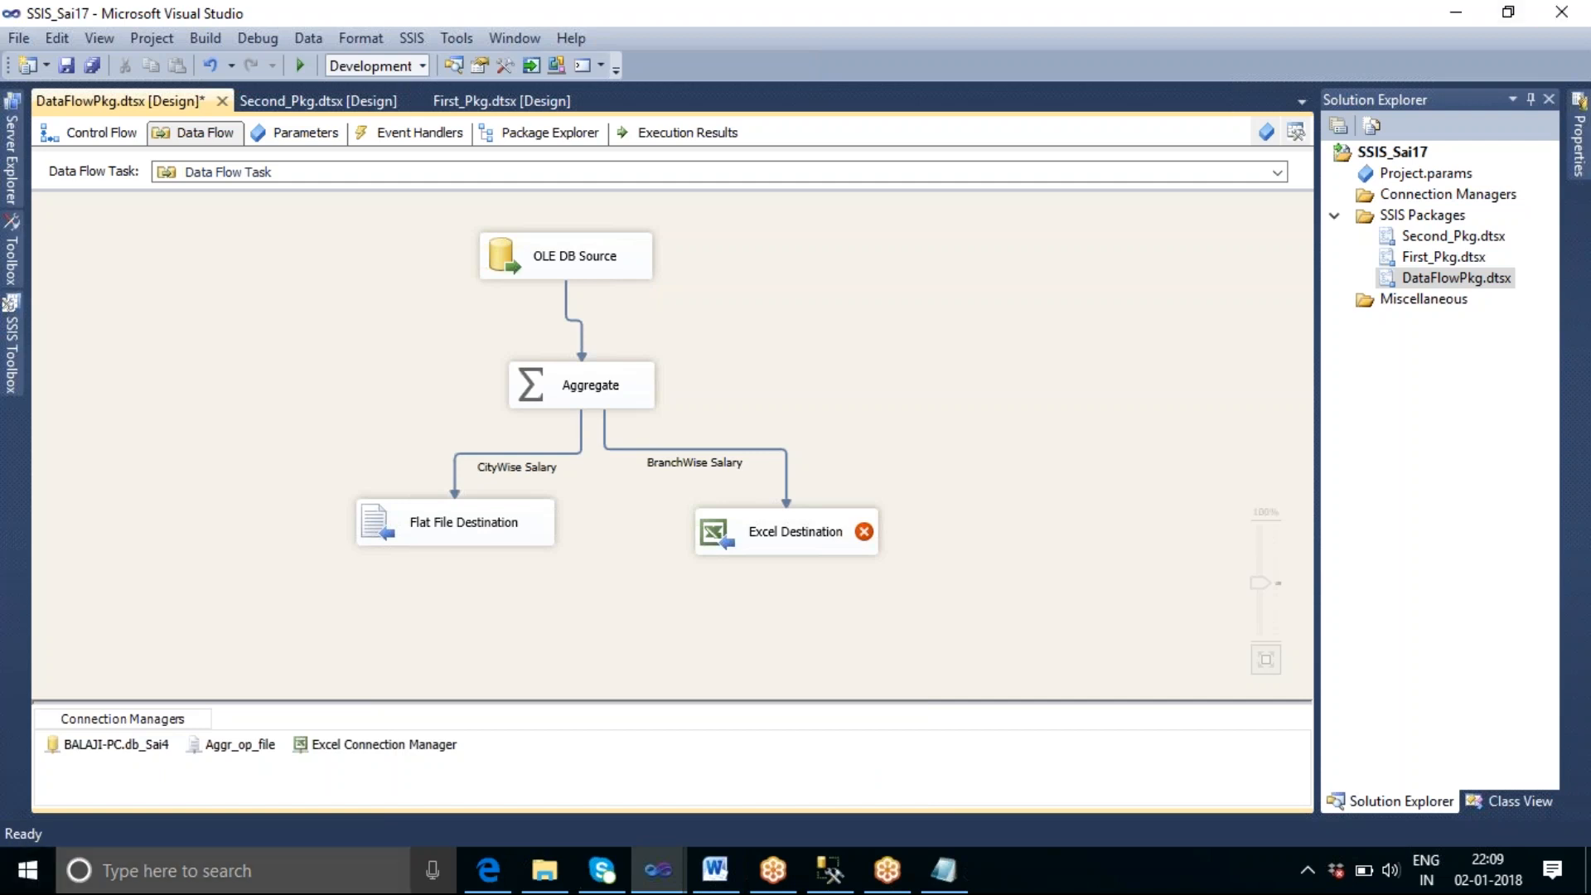
pyautogui.moveTo(867, 541)
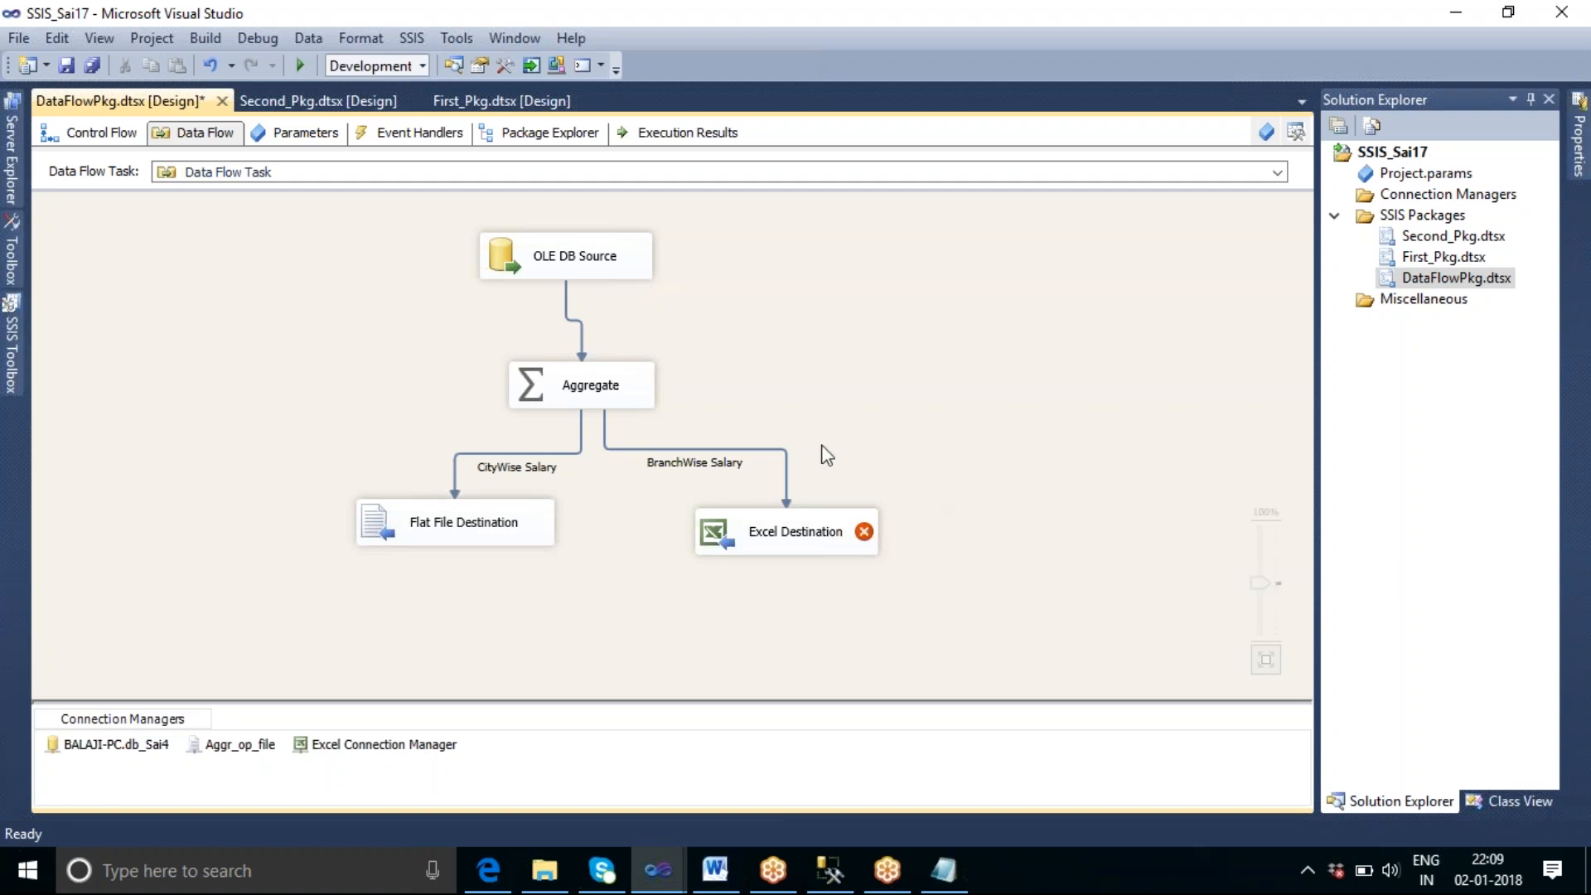
pyautogui.click(645, 448)
pyautogui.doubleClick(645, 449)
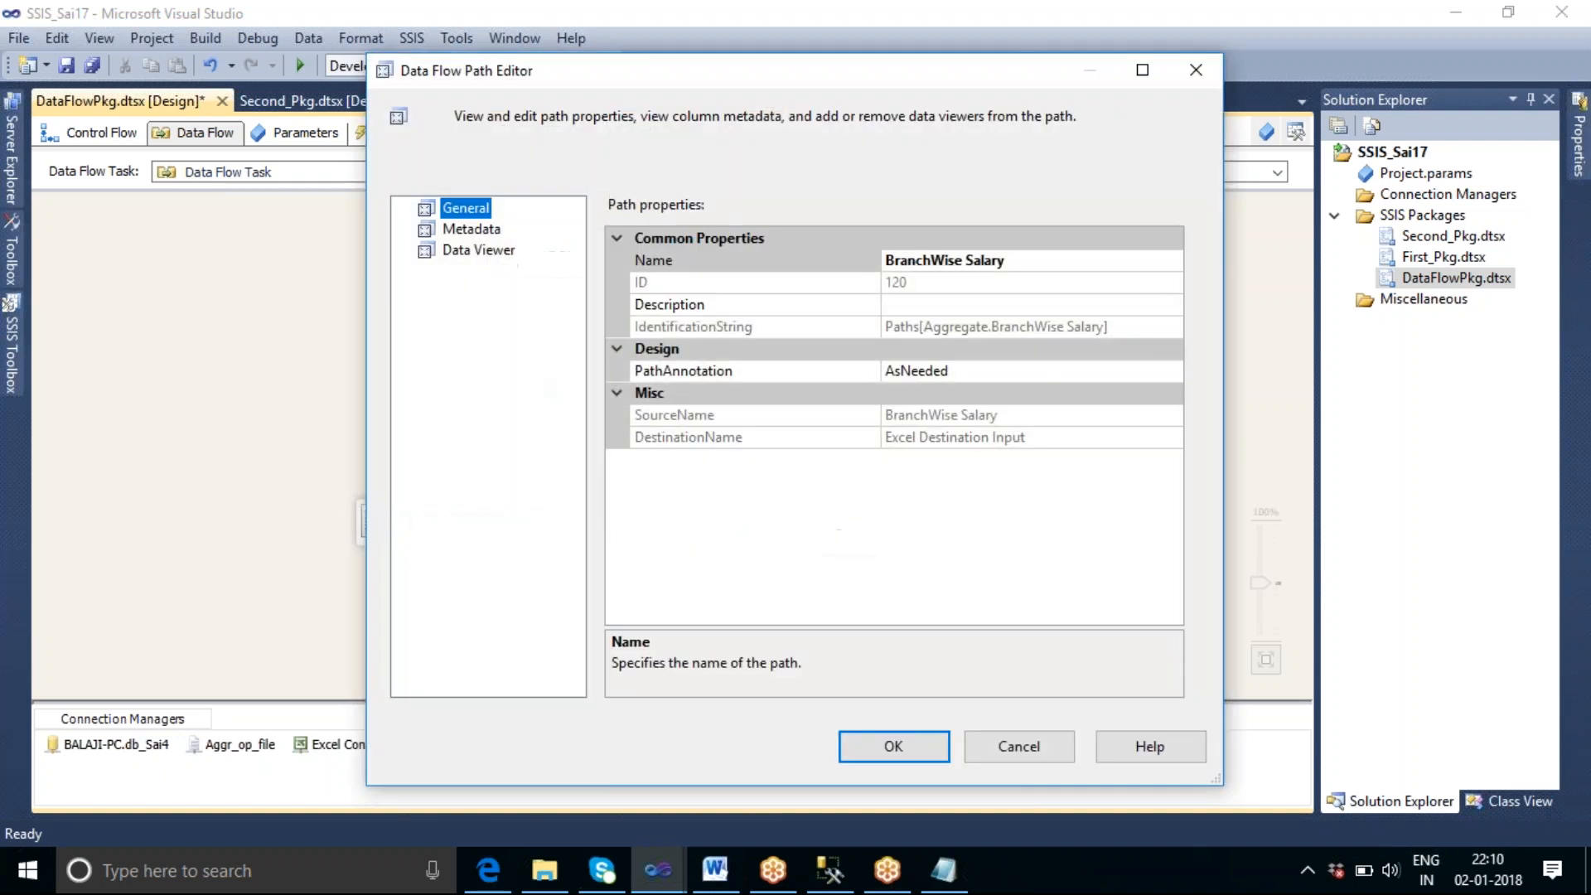
pyautogui.click(479, 234)
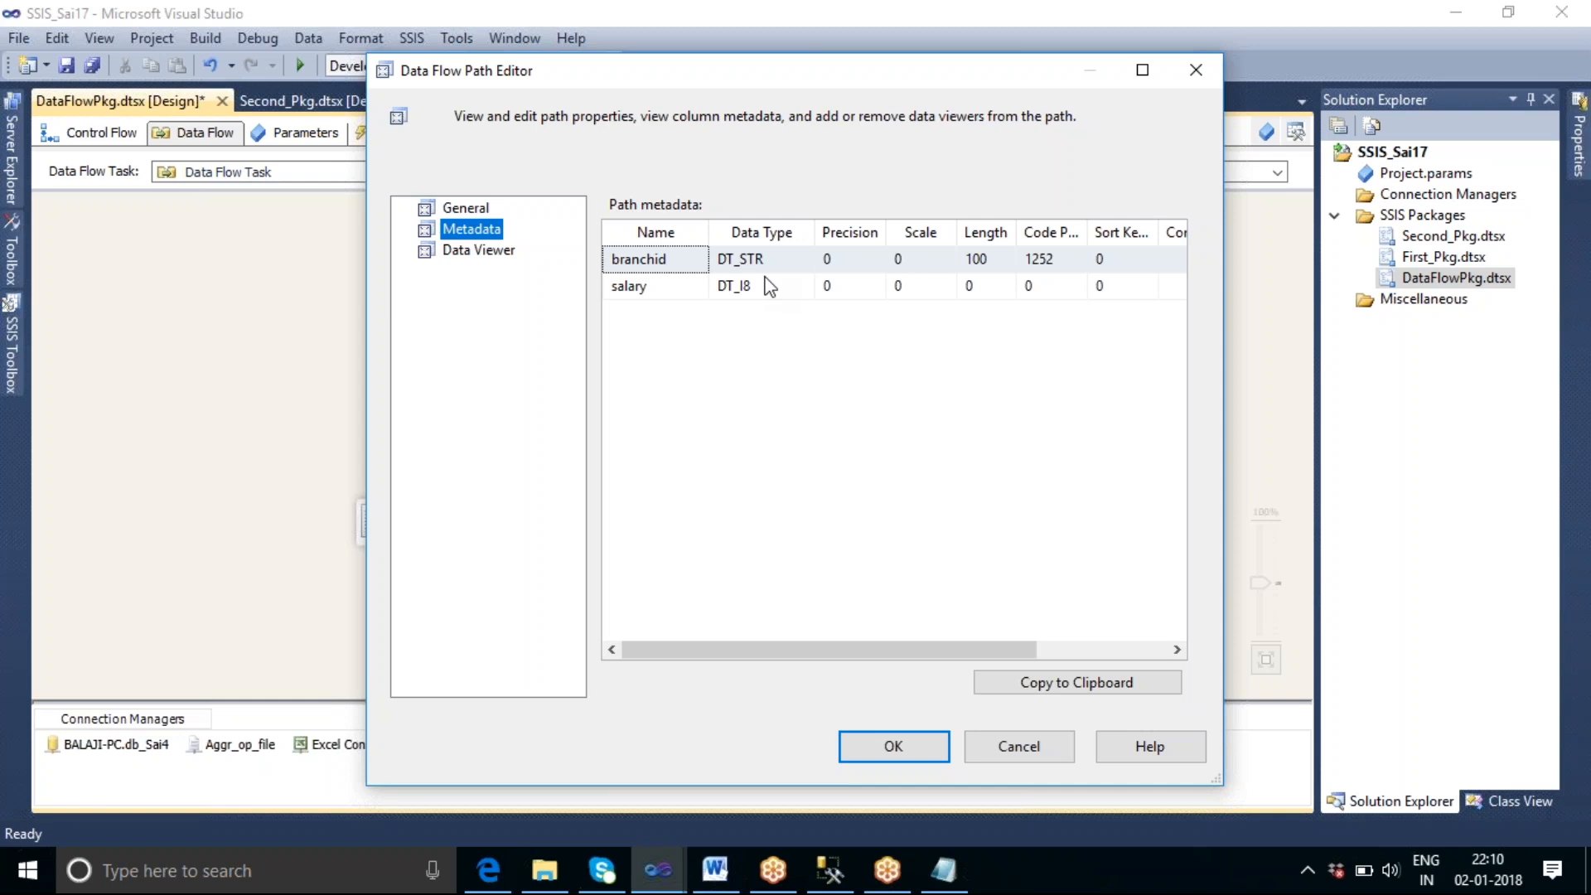
pyautogui.click(1021, 749)
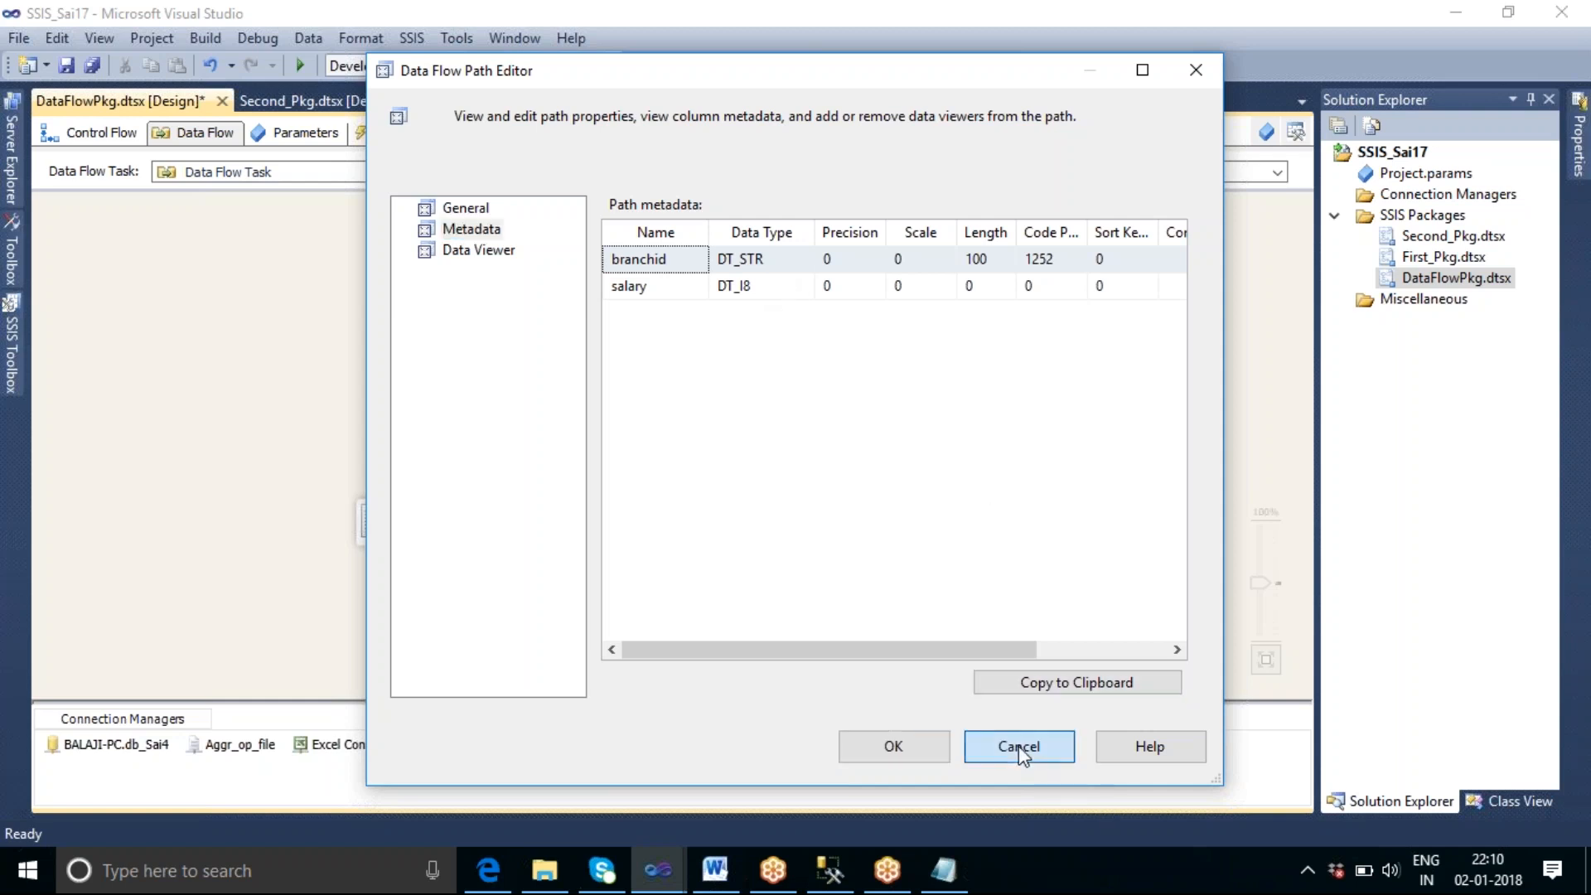
pyautogui.click(1070, 476)
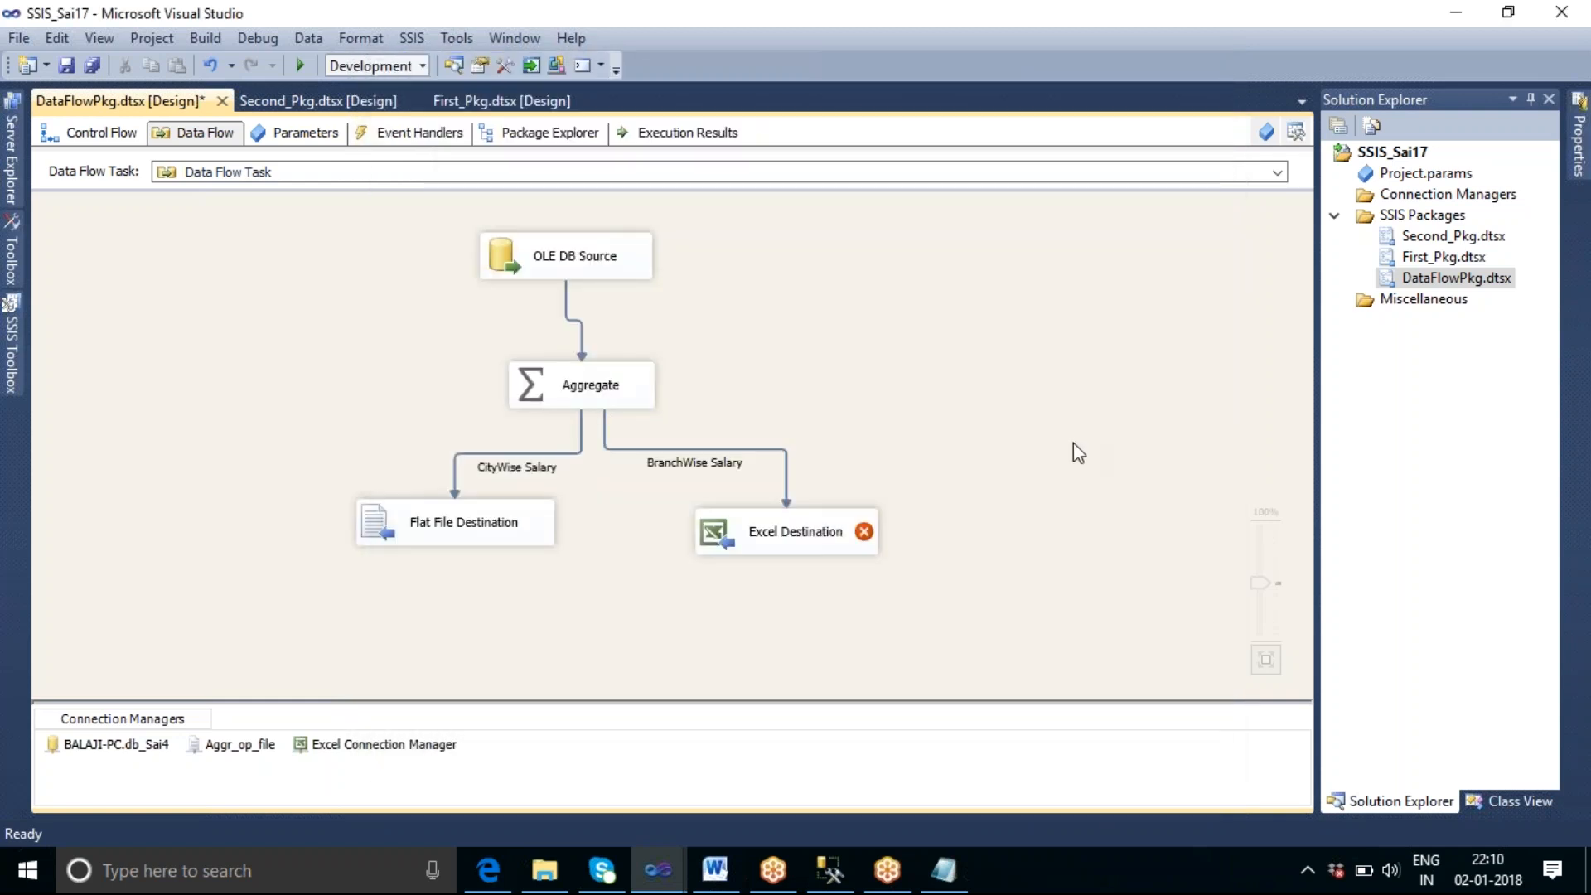
# Step: Add a Data Conversion transformation to the data flow and delete the BranchWise Salary path into the Excel Destination
pyautogui.click(14, 358)
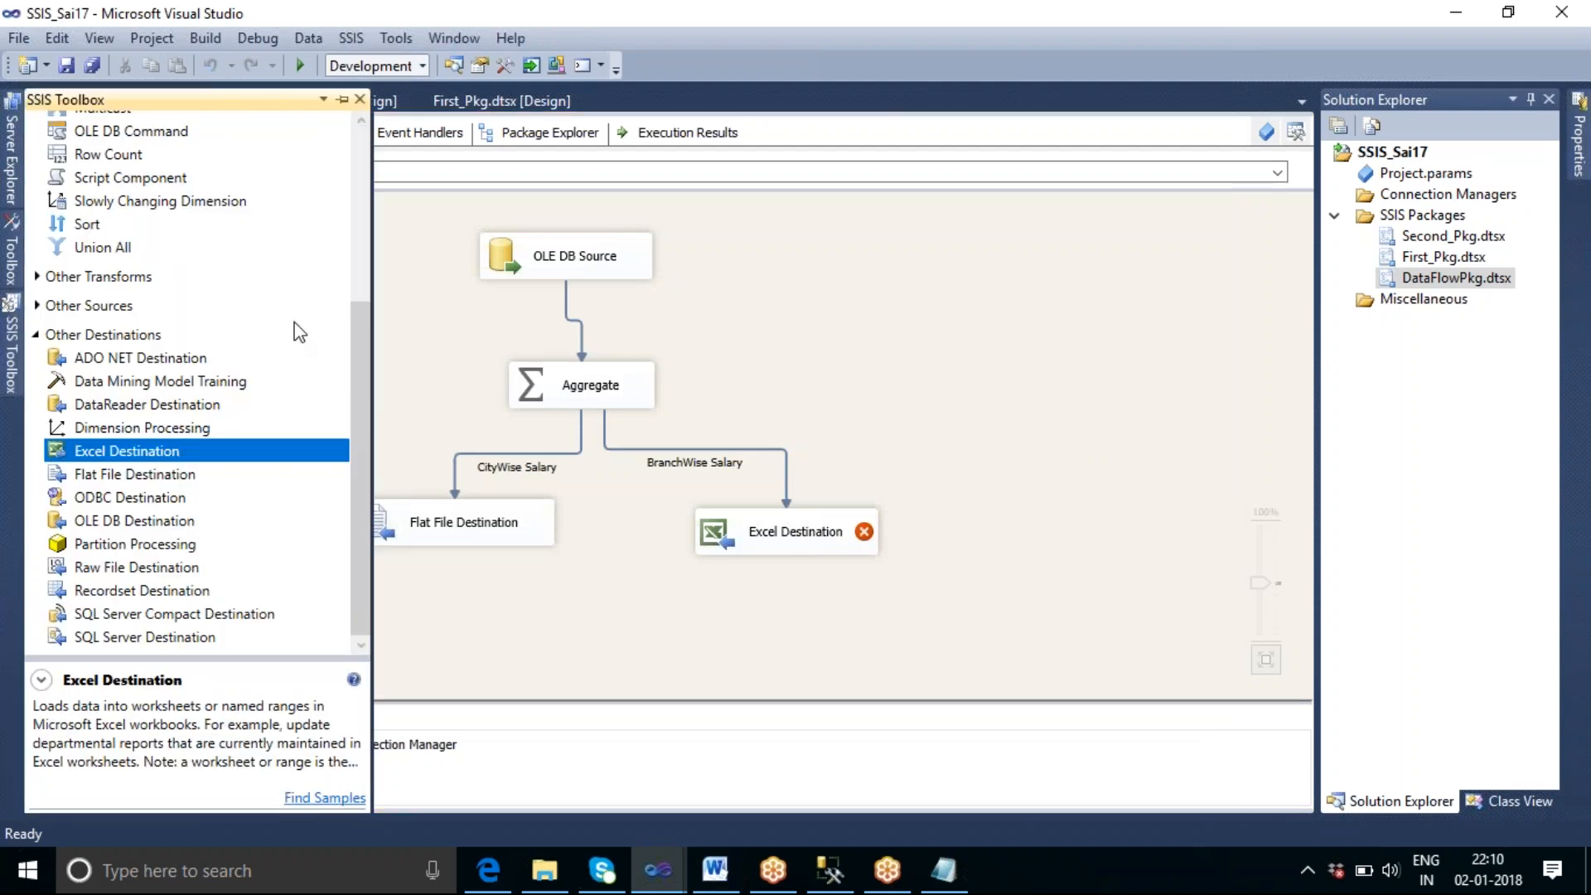
pyautogui.scroll(4, 119, 286)
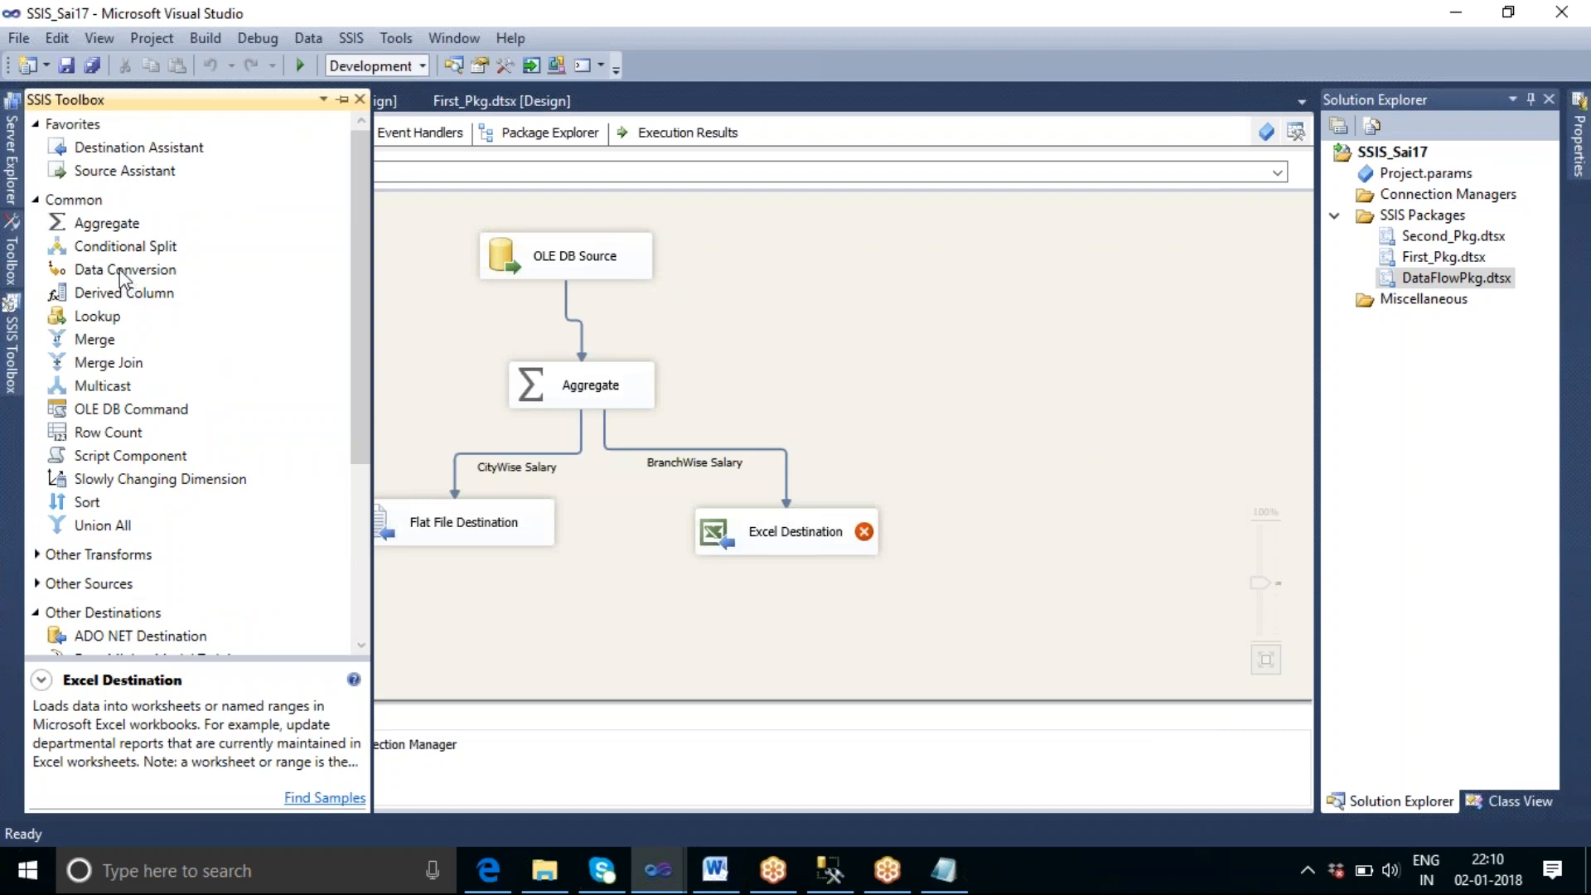
pyautogui.moveTo(121, 272); pyautogui.dragTo(844, 389)
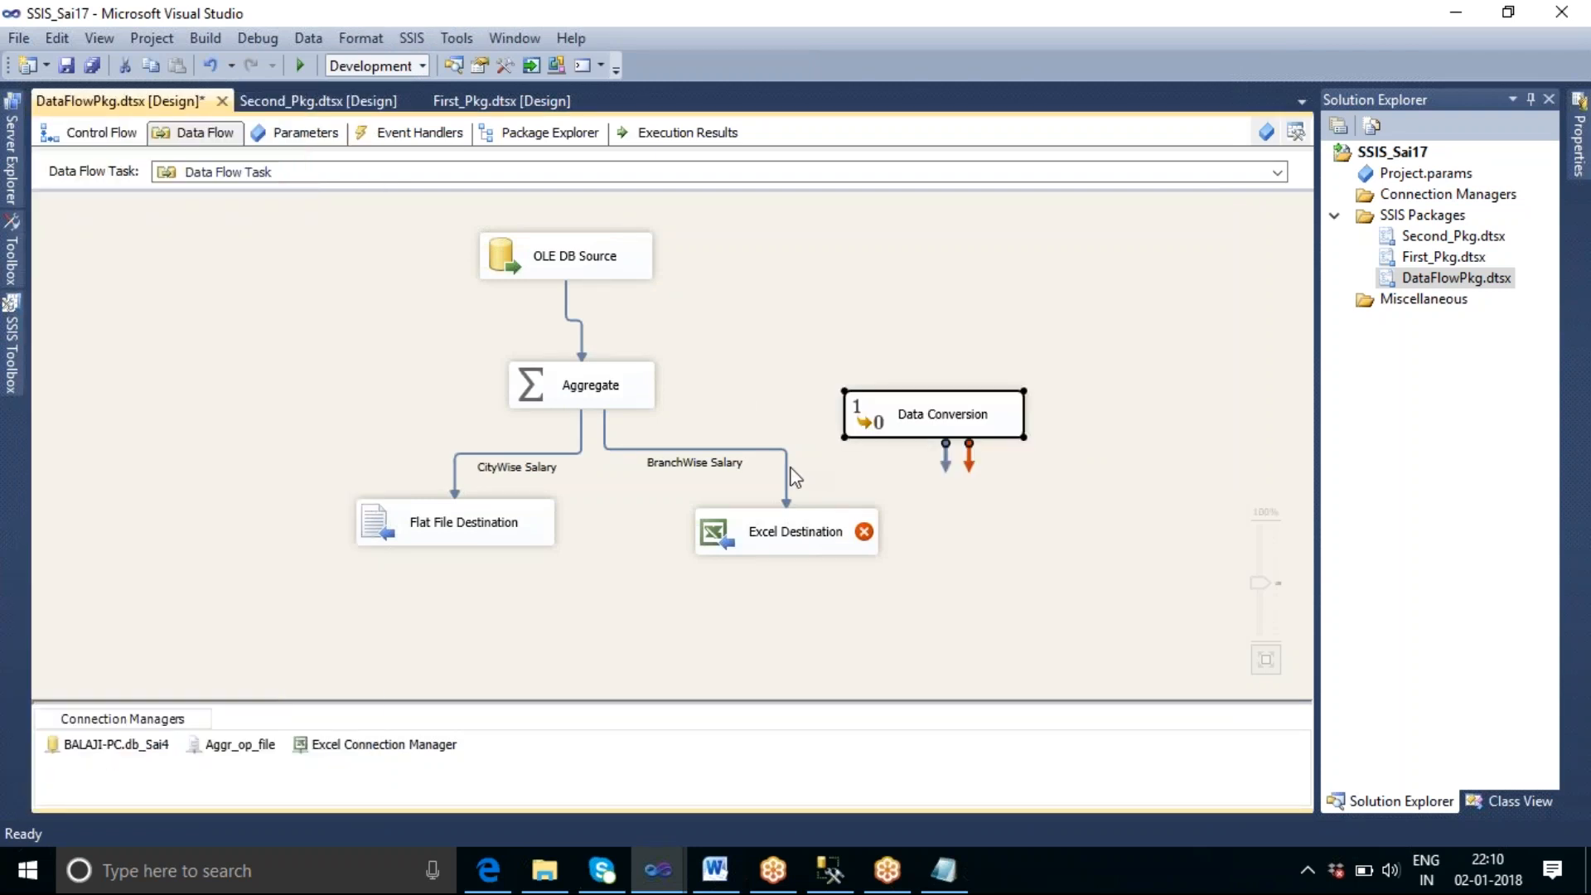
pyautogui.click(788, 466)
pyautogui.moveTo(818, 534)
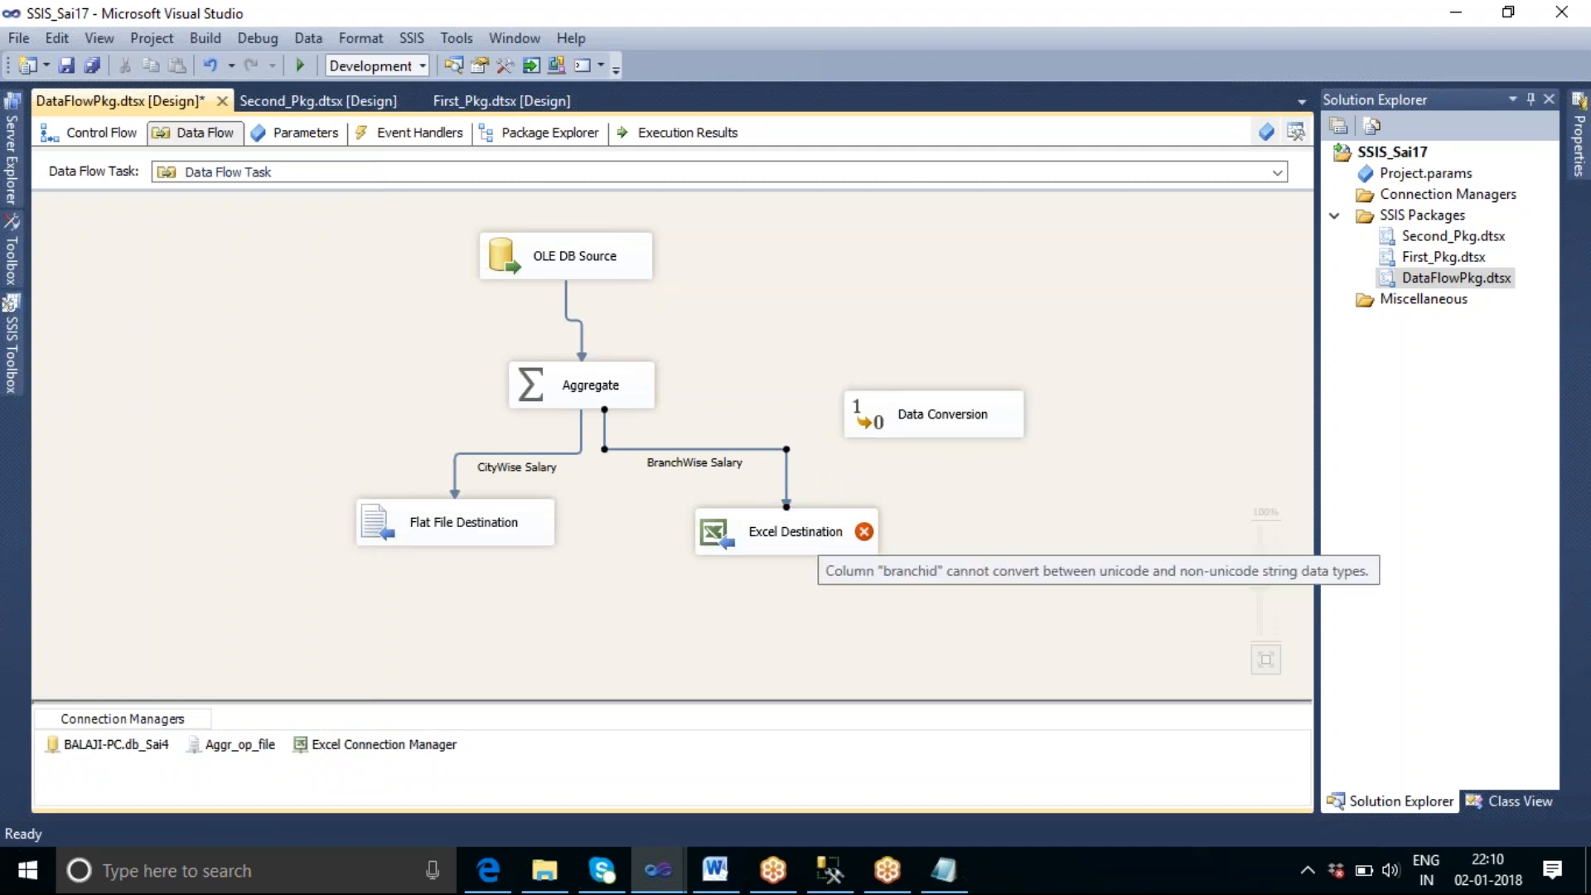
pyautogui.press('Delete')
# Step: Connect the Aggregate's BranchWise Salary output to the Data Conversion and arrange it above the Excel Destination
pyautogui.click(616, 407)
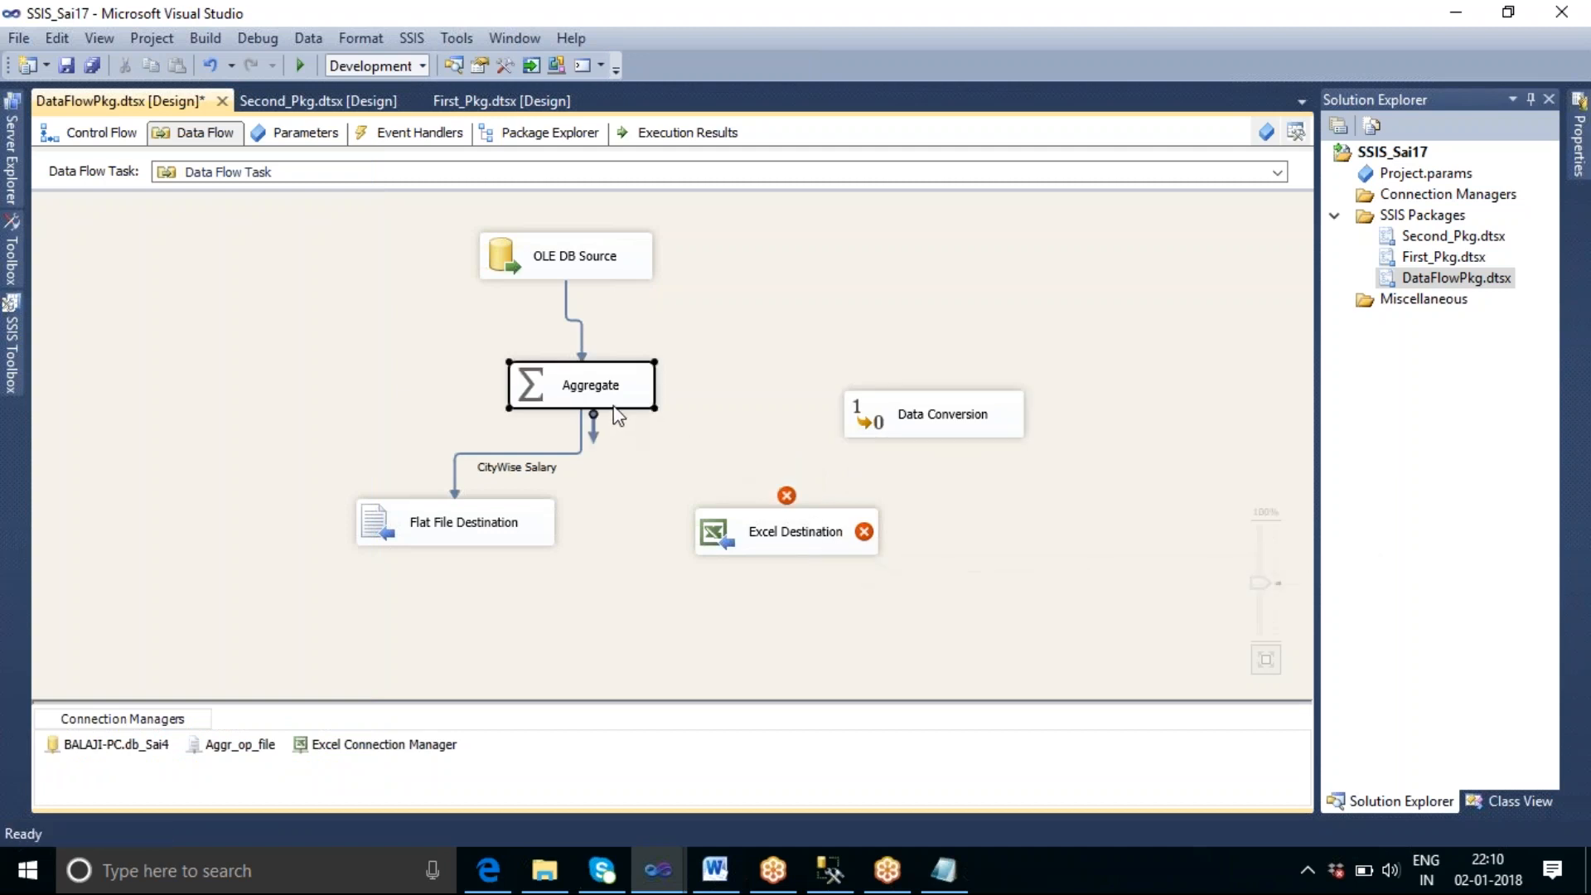
pyautogui.moveTo(599, 441); pyautogui.dragTo(789, 458)
pyautogui.moveTo(829, 537); pyautogui.dragTo(827, 606)
pyautogui.moveTo(817, 447); pyautogui.dragTo(819, 488)
pyautogui.click(971, 499)
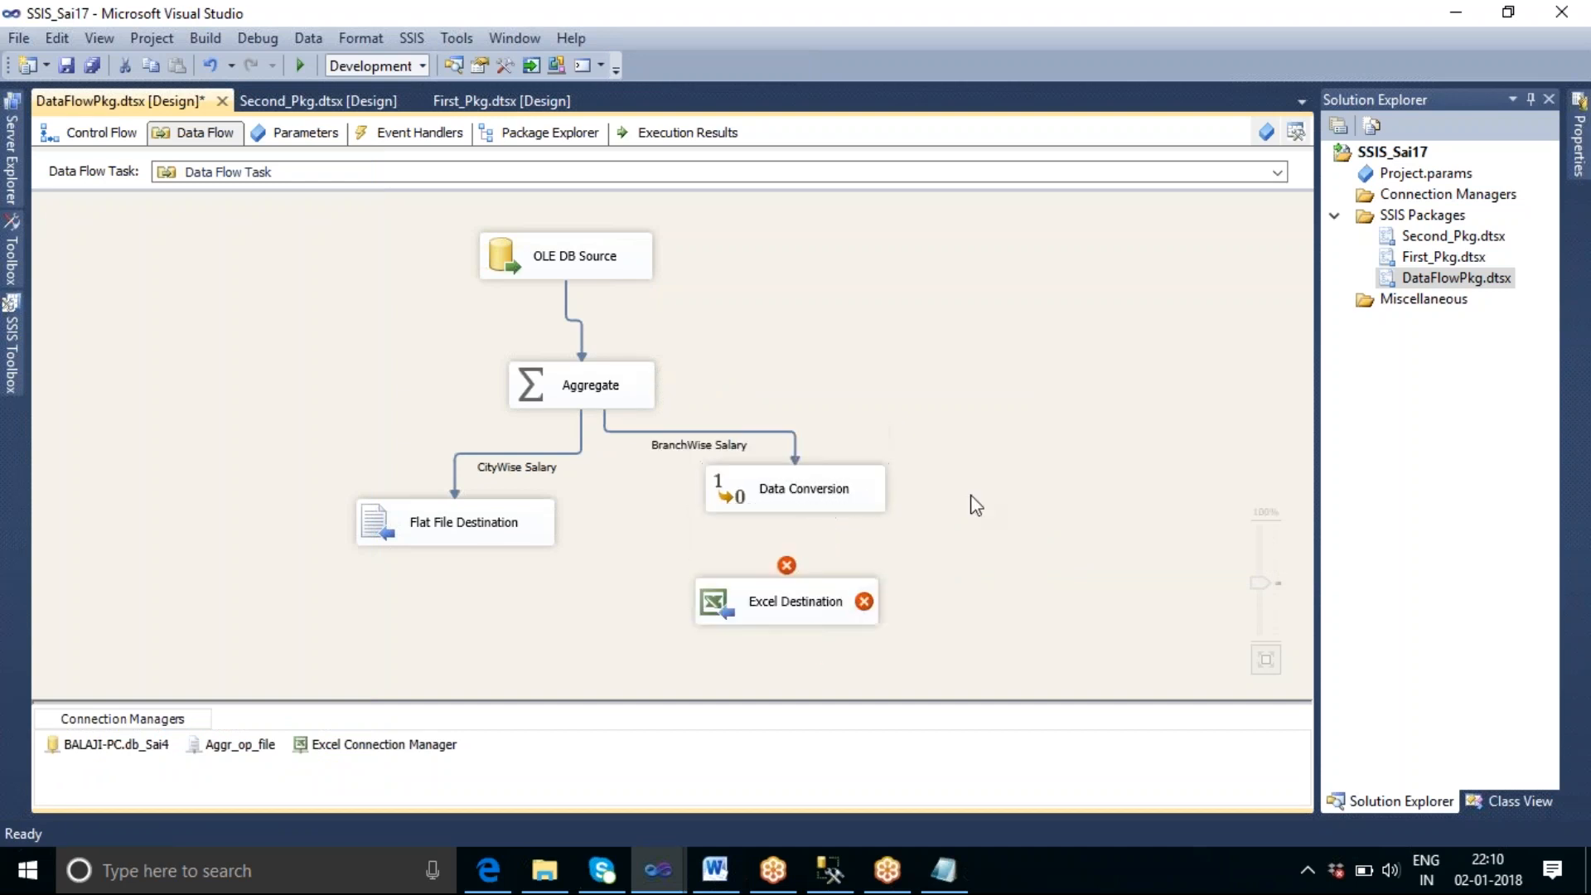
# Step: Open the Data Conversion transformation's settings
pyautogui.doubleClick(806, 494)
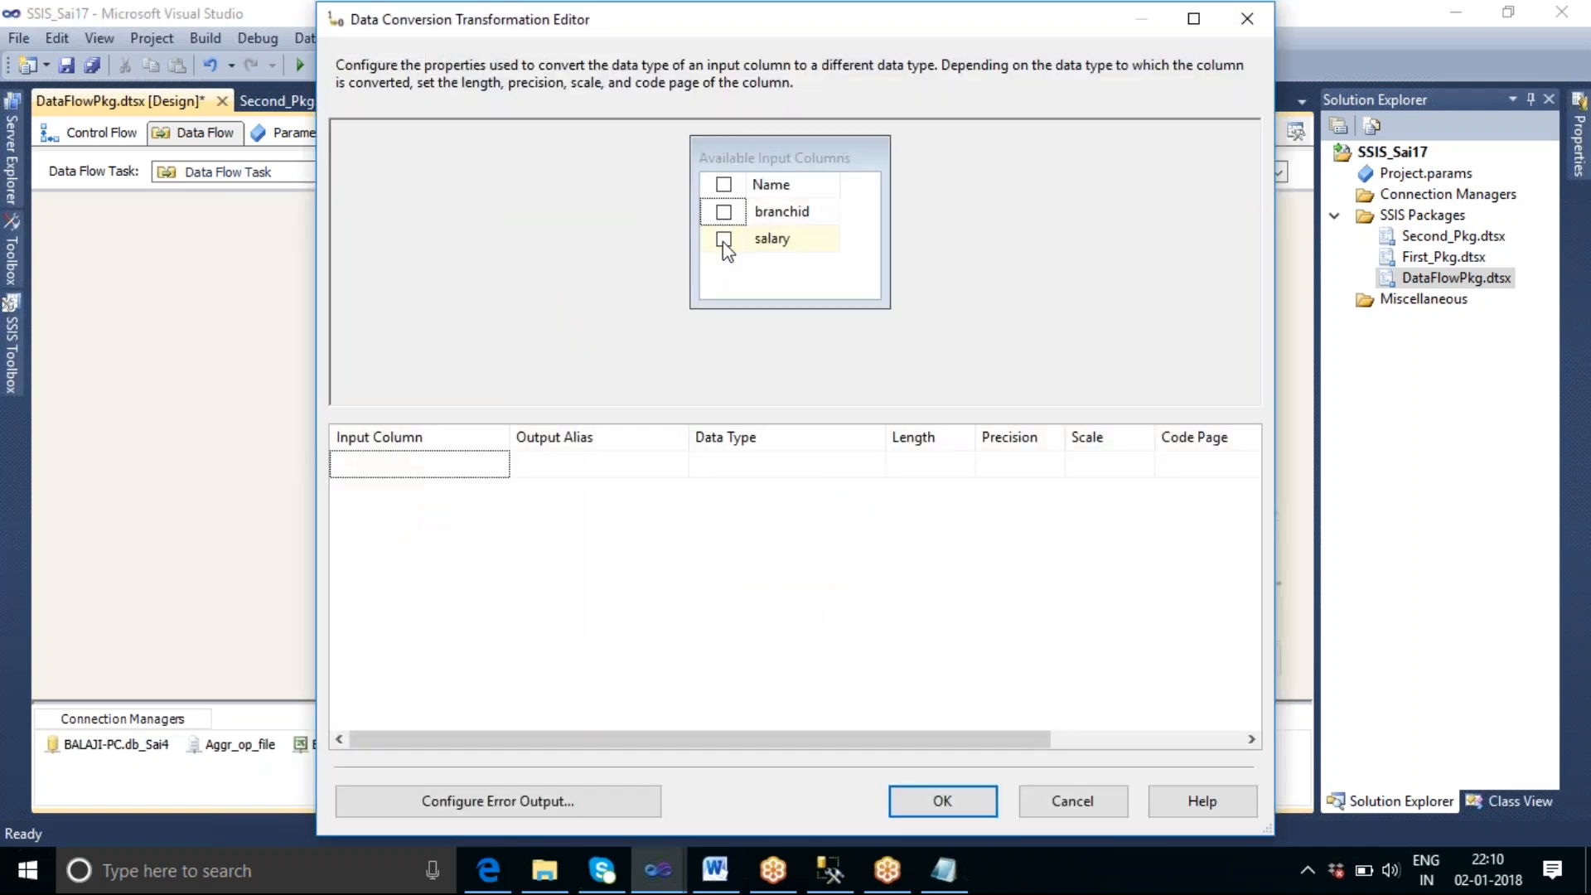
# Step: Add the branchid column to the data conversion and set its data type to Unicode string [DT_WSTR]
pyautogui.click(725, 217)
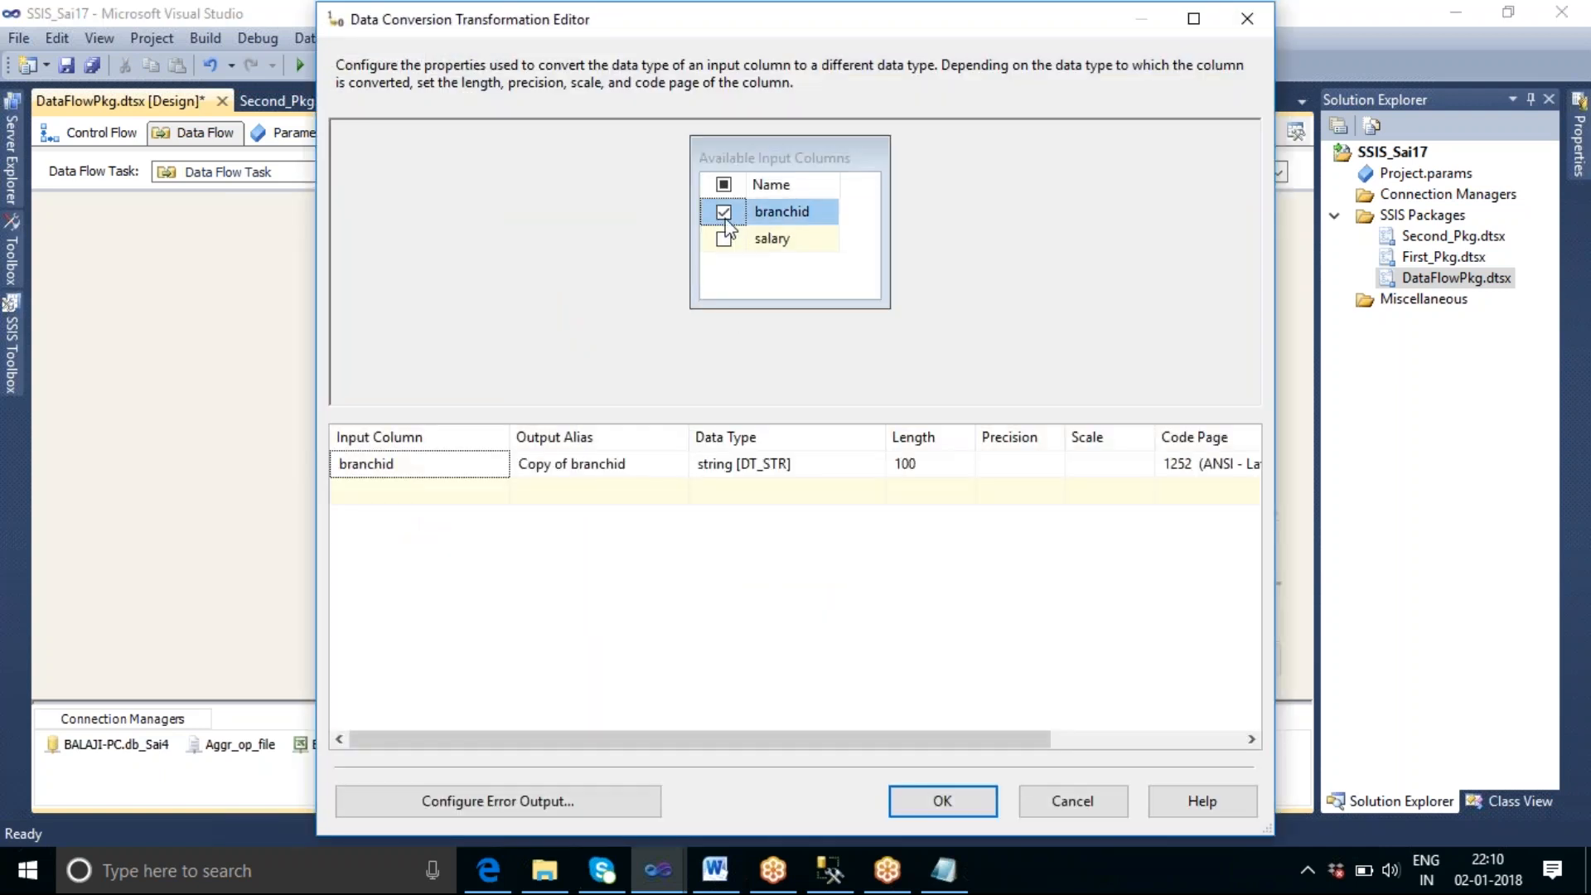
pyautogui.click(823, 470)
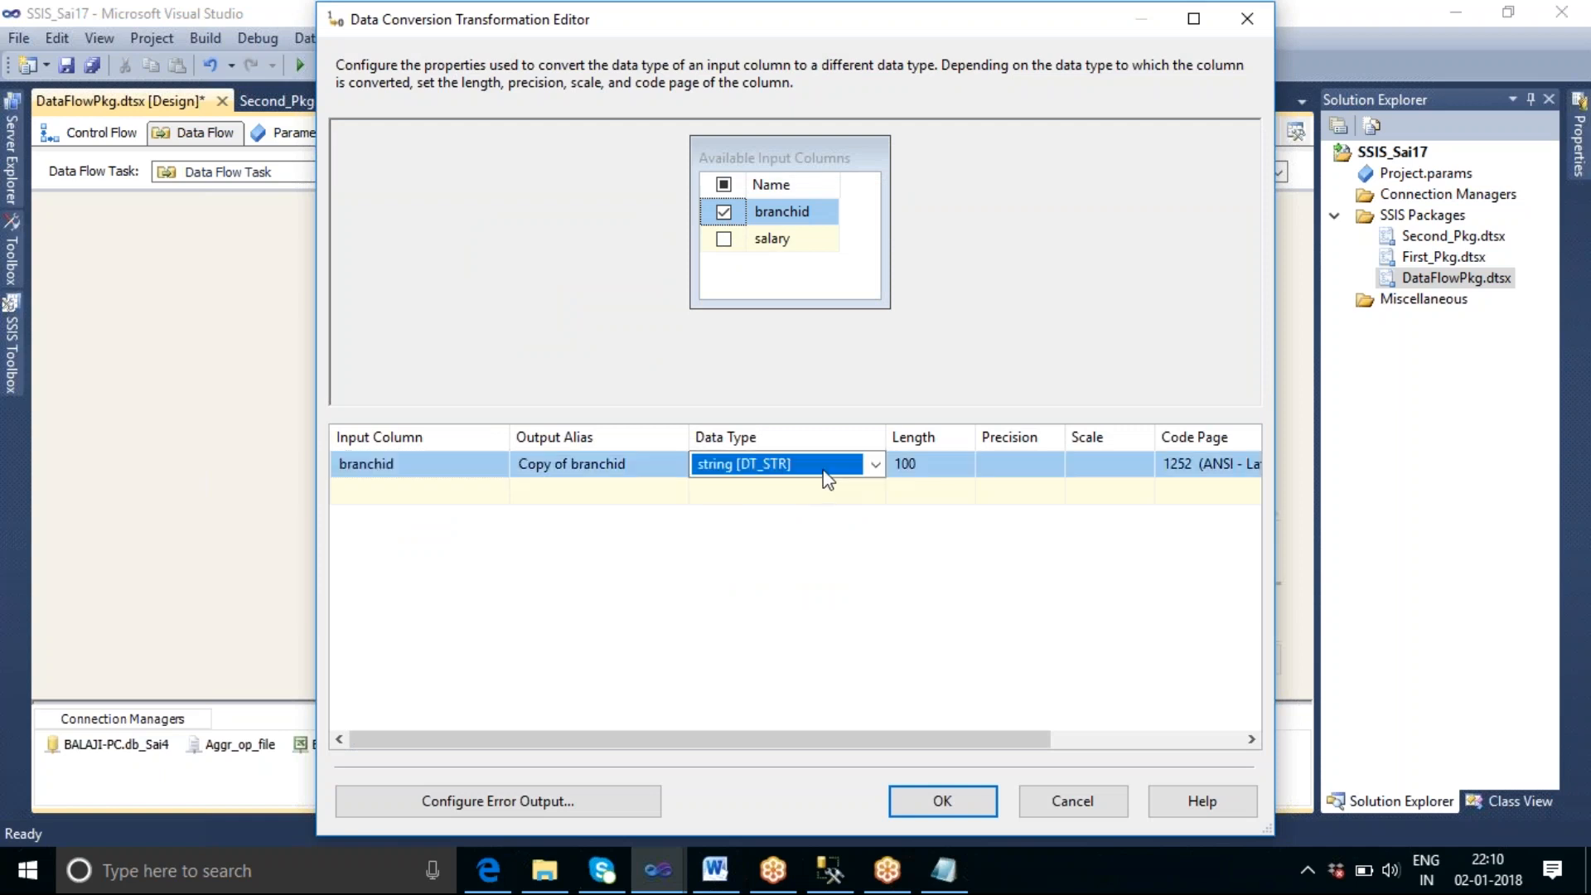
pyautogui.click(878, 470)
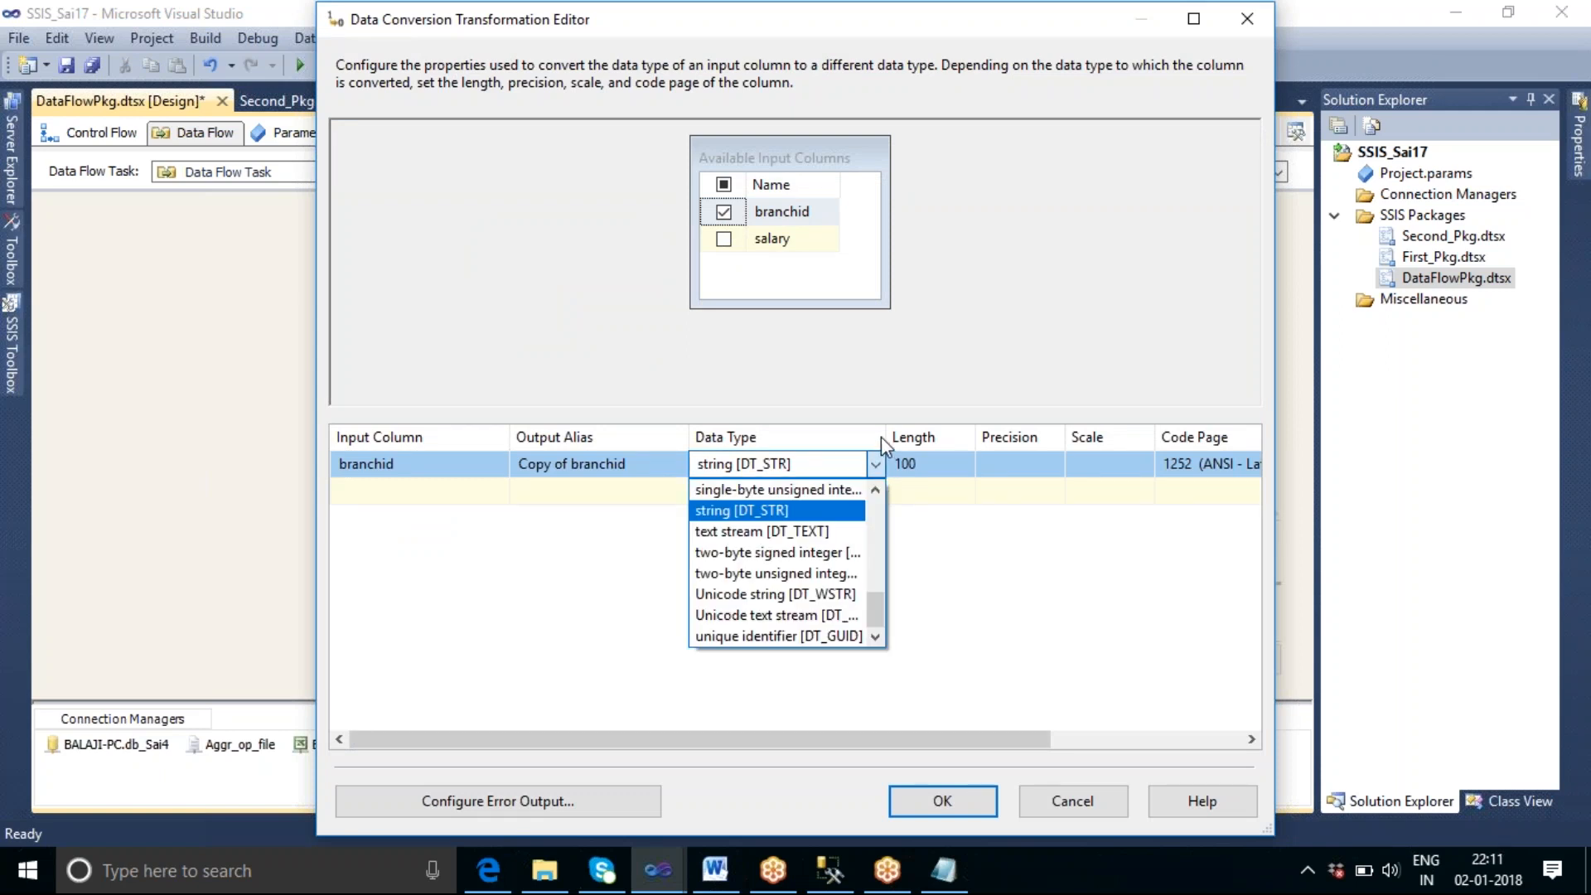
pyautogui.click(883, 437)
pyautogui.moveTo(882, 436); pyautogui.dragTo(1014, 448)
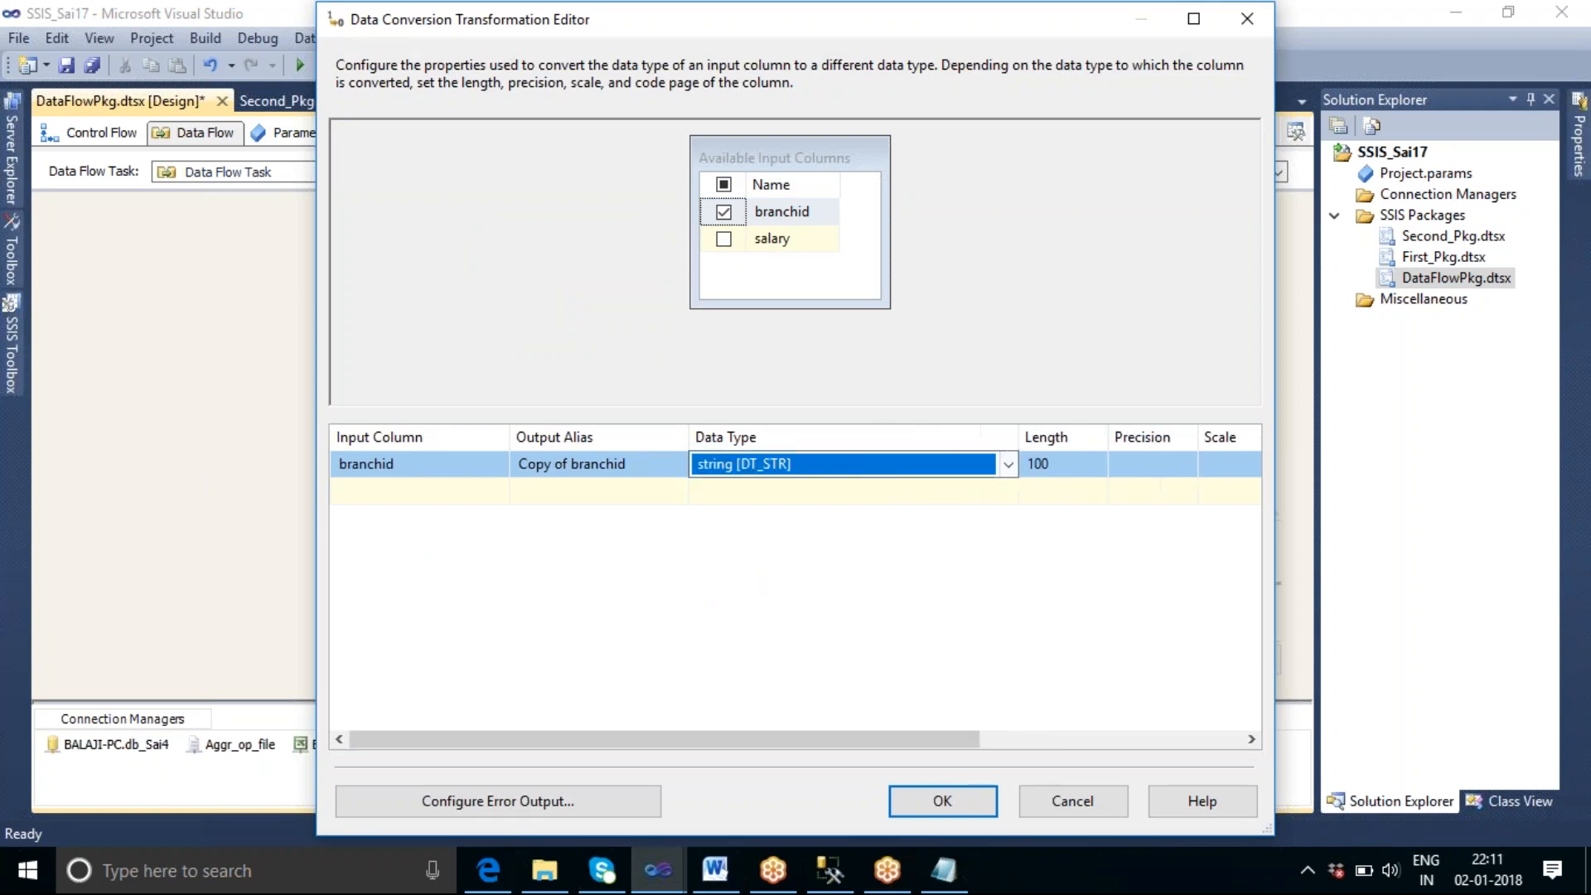
pyautogui.click(1009, 465)
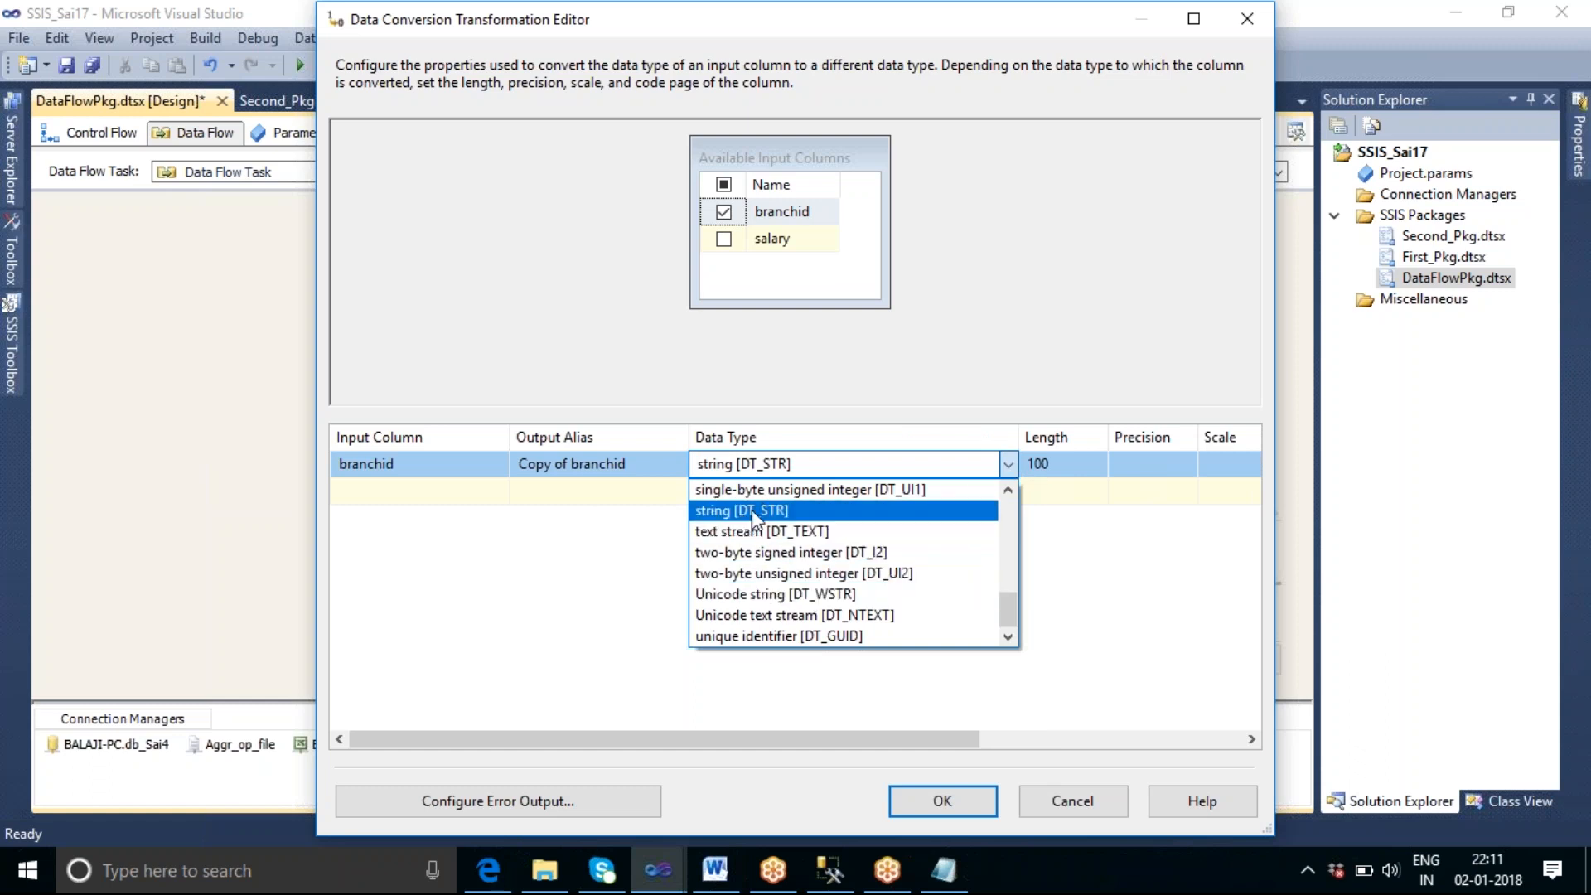
pyautogui.click(780, 594)
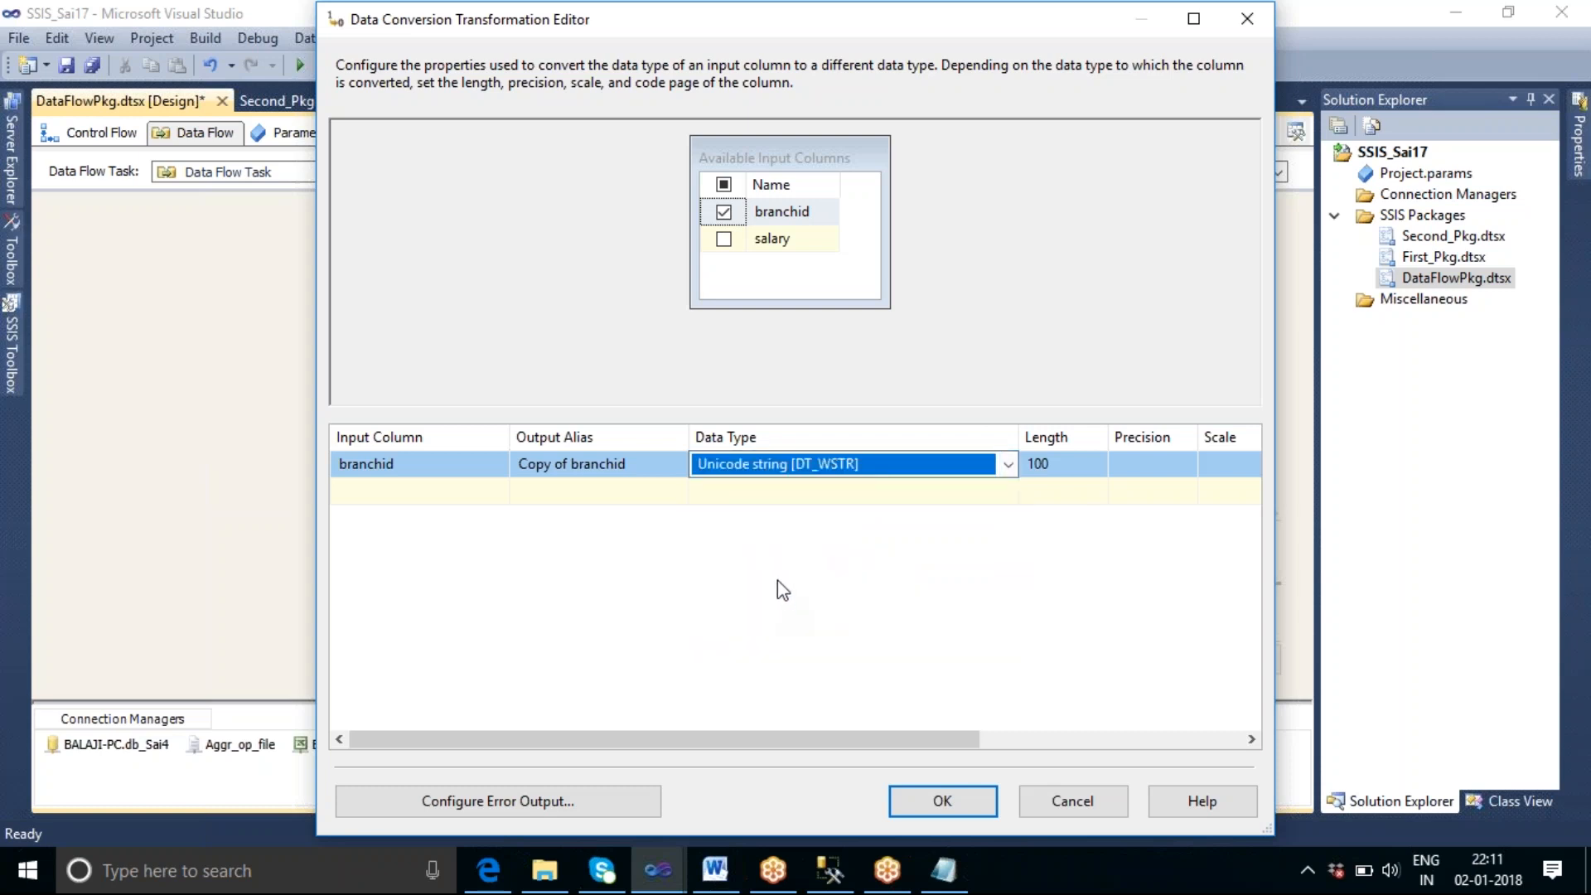
# Step: Rename the converted branchid column's output alias to Unicode_branchid and accept the Data Conversion settings
pyautogui.click(634, 469)
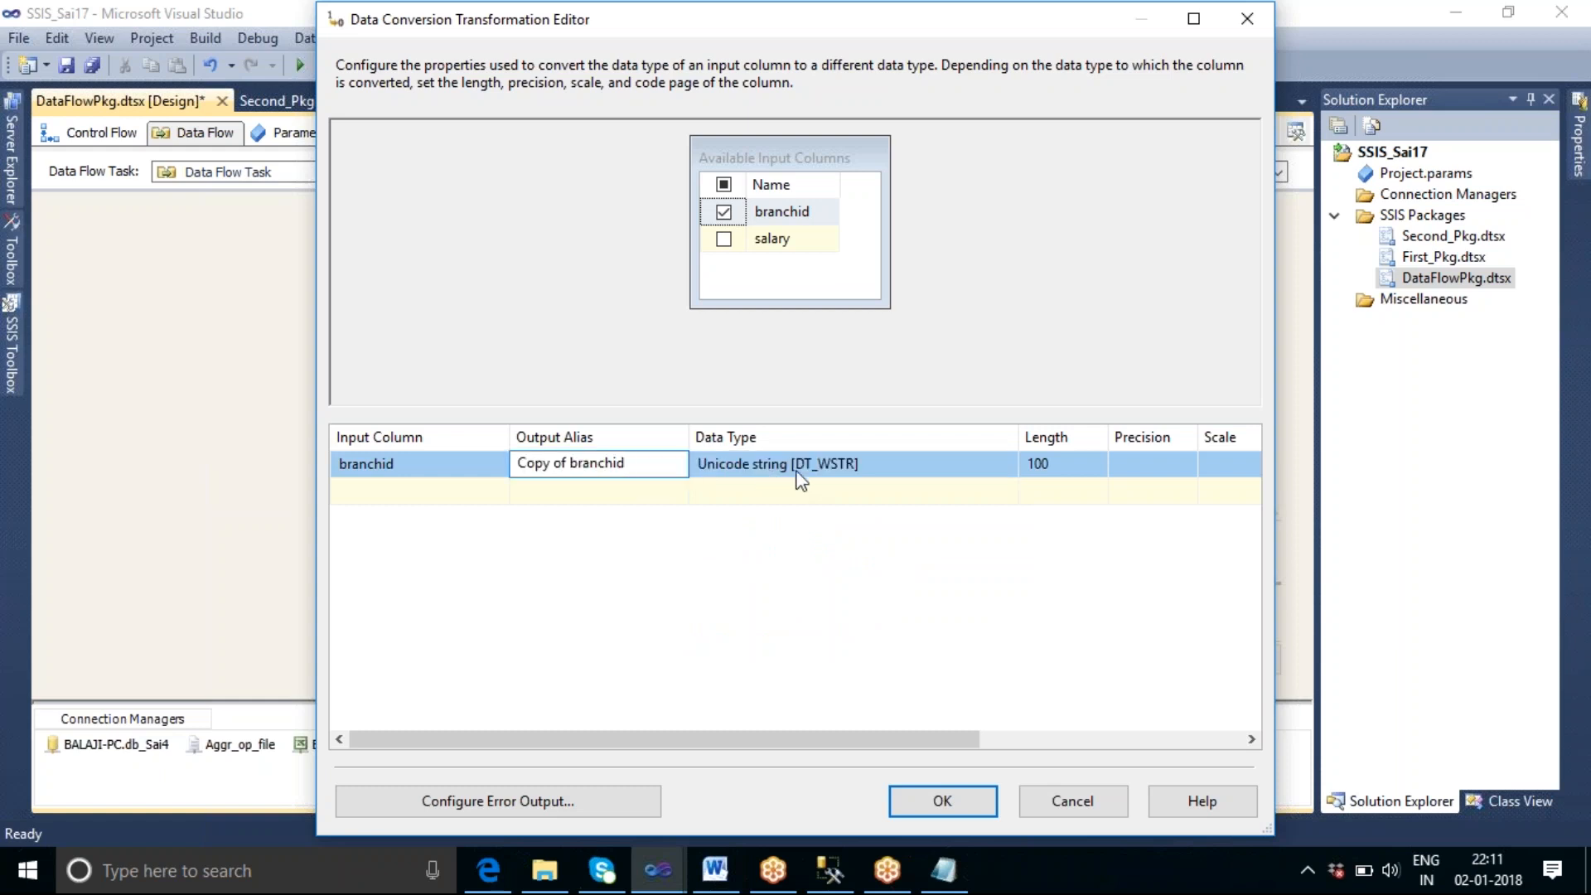
pyautogui.click(571, 463)
pyautogui.press('BackSpace')
pyautogui.press('BackSpace')
pyautogui.press('BackSpace')
pyautogui.press('BackSpace')
pyautogui.press('BackSpace')
pyautogui.press('BackSpace')
pyautogui.write('n')
pyautogui.write('v')
pyautogui.write('_Unico')
pyautogui.write('de')
pyautogui.write('_')
pyautogui.press('Delete')
pyautogui.press('Delete')
pyautogui.press('Delete')
pyautogui.press('Delete')
pyautogui.press('Delete')
pyautogui.click(676, 573)
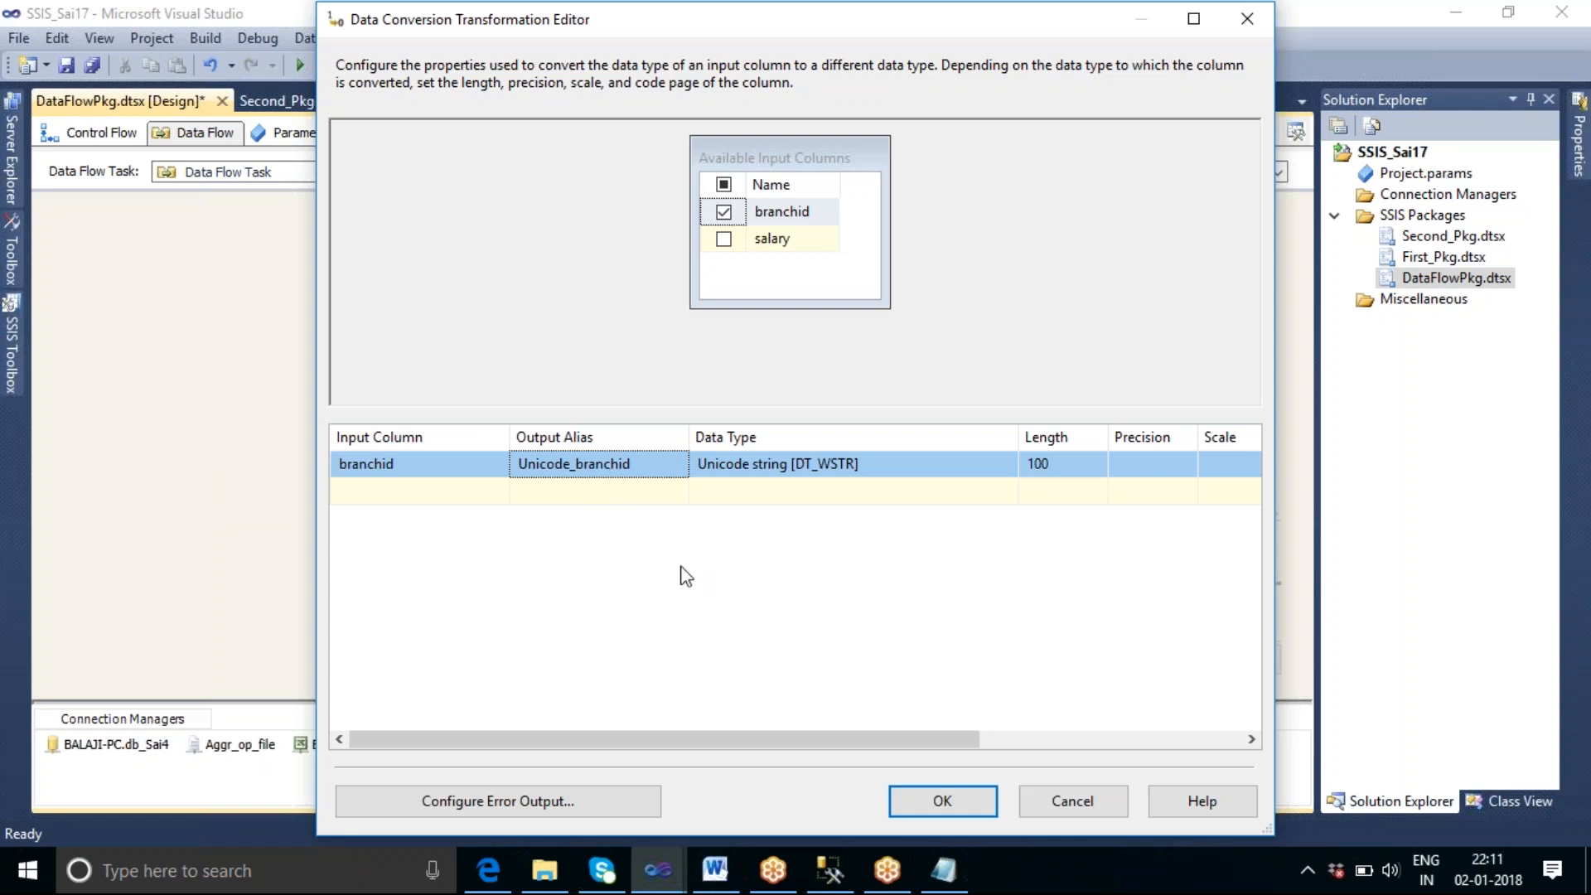
pyautogui.click(949, 803)
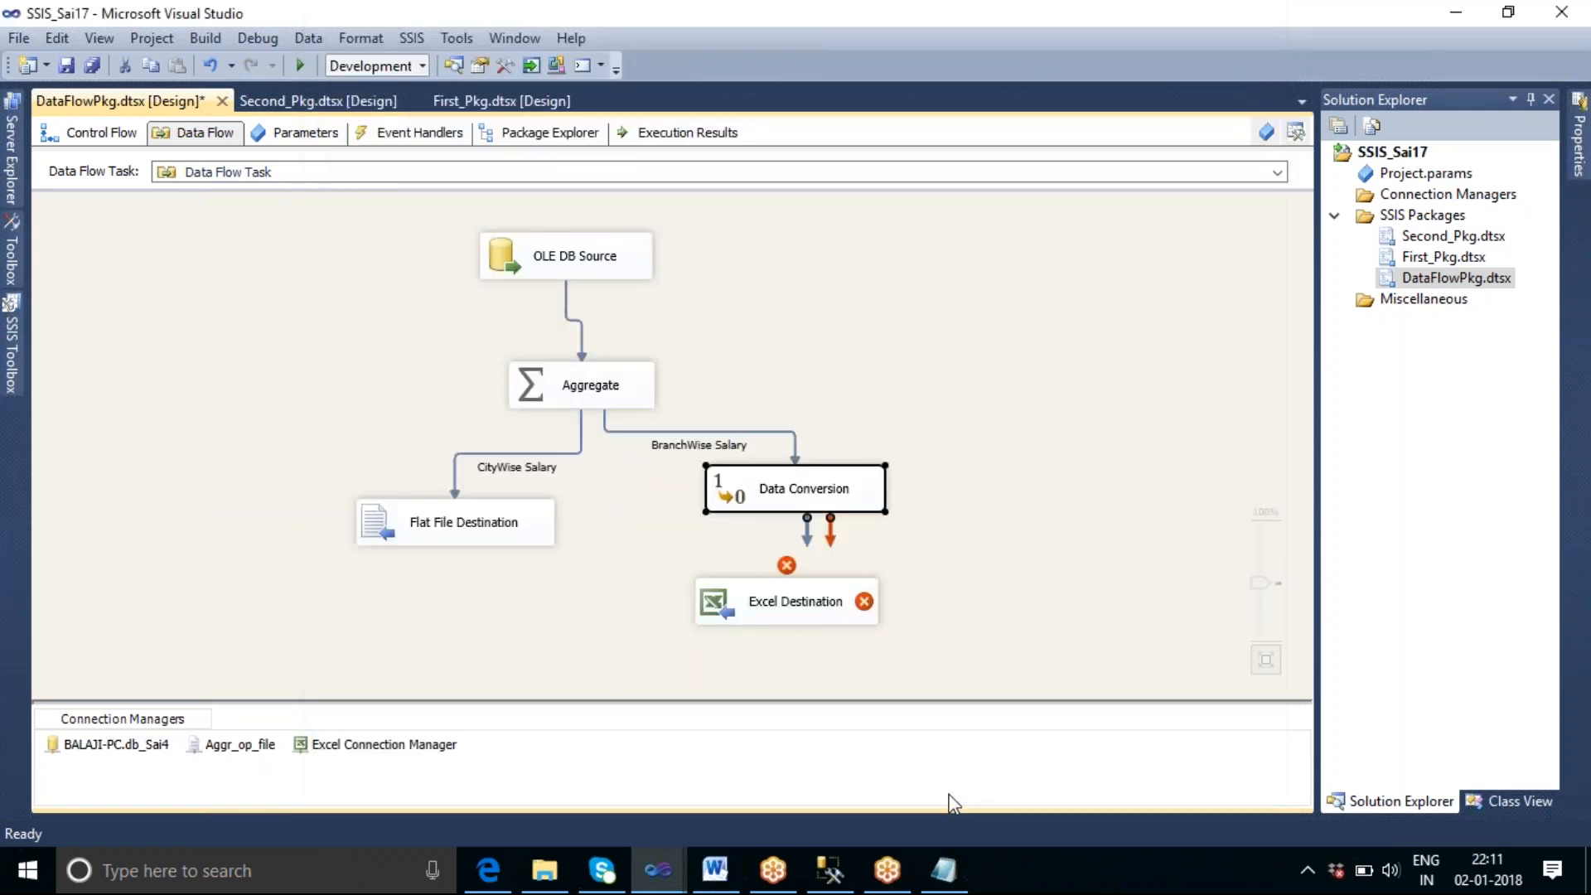
# Step: Connect the Data Conversion output to the Excel Destination and map Unicode_branchid to the destination's branchid column
pyautogui.moveTo(807, 539); pyautogui.dragTo(822, 602)
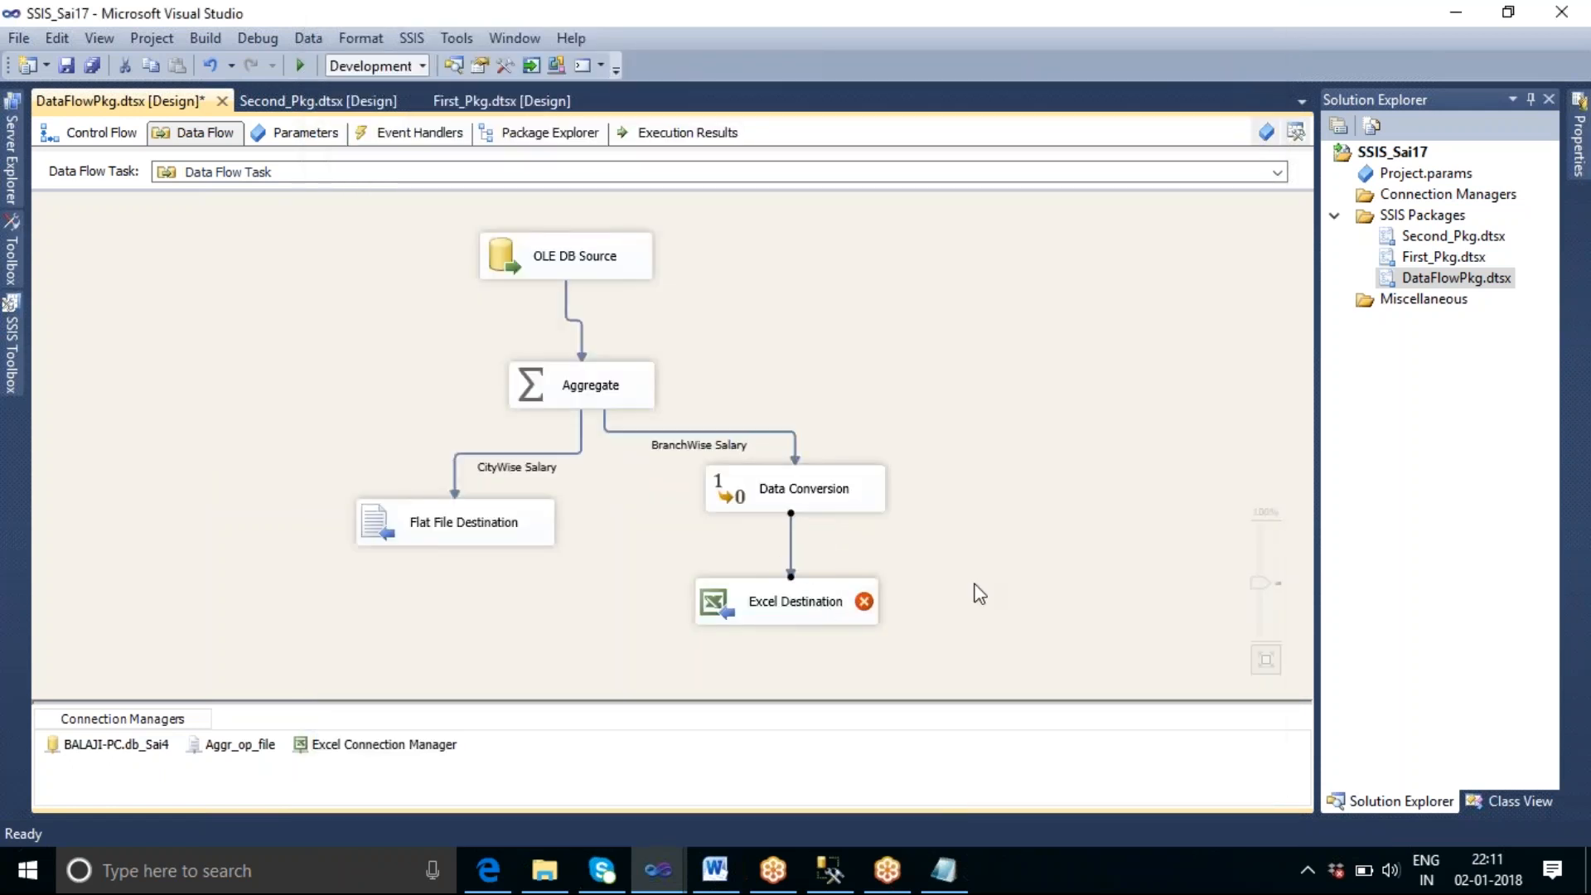
pyautogui.click(803, 611)
pyautogui.doubleClick(802, 611)
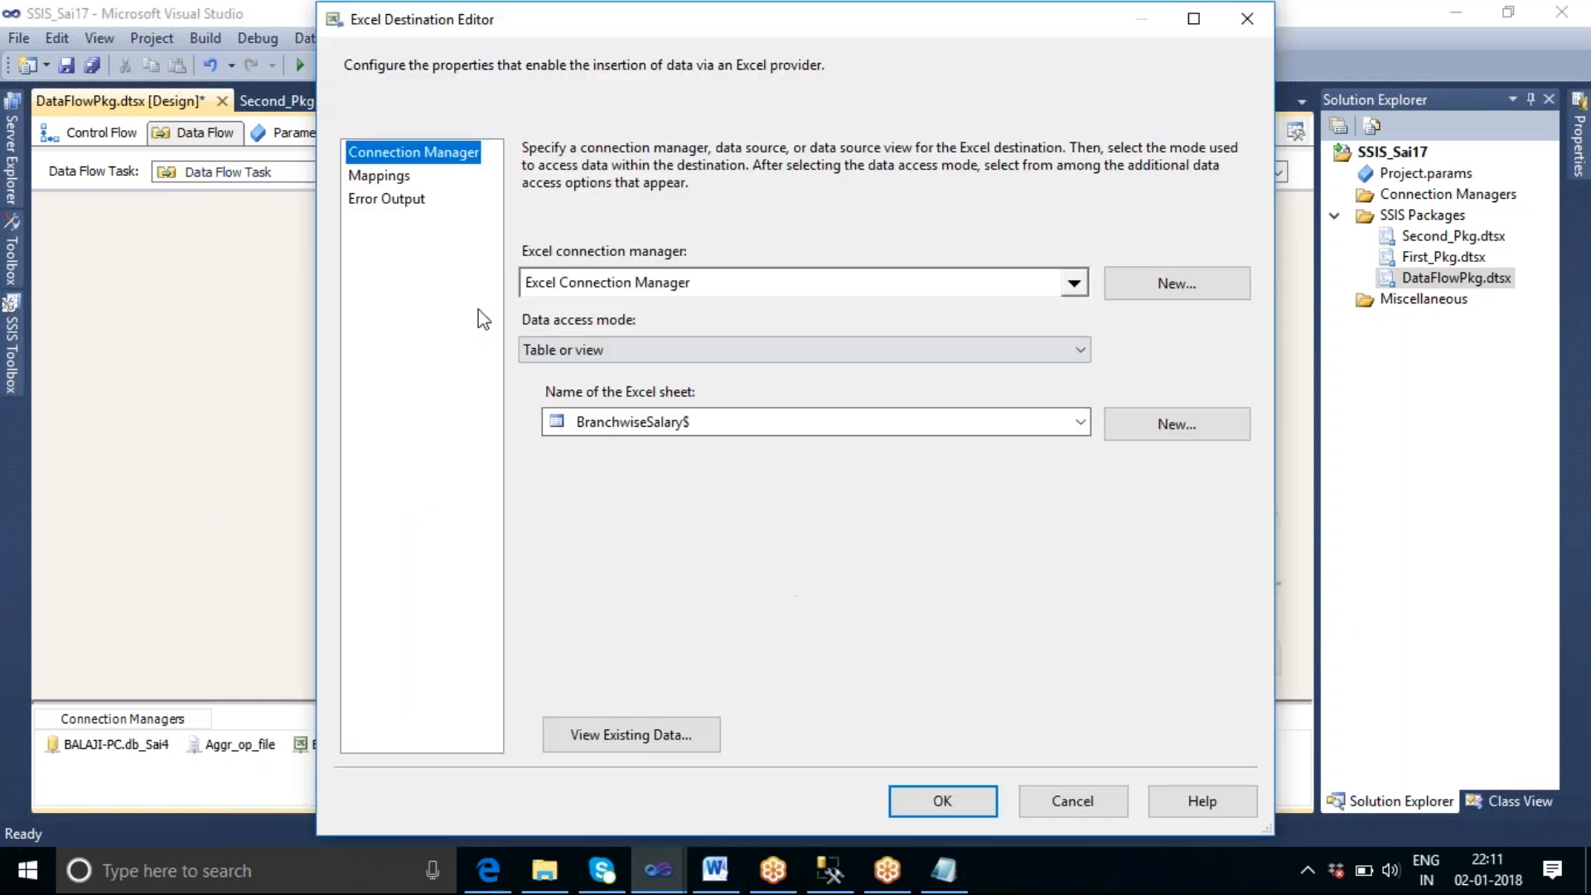
pyautogui.click(382, 179)
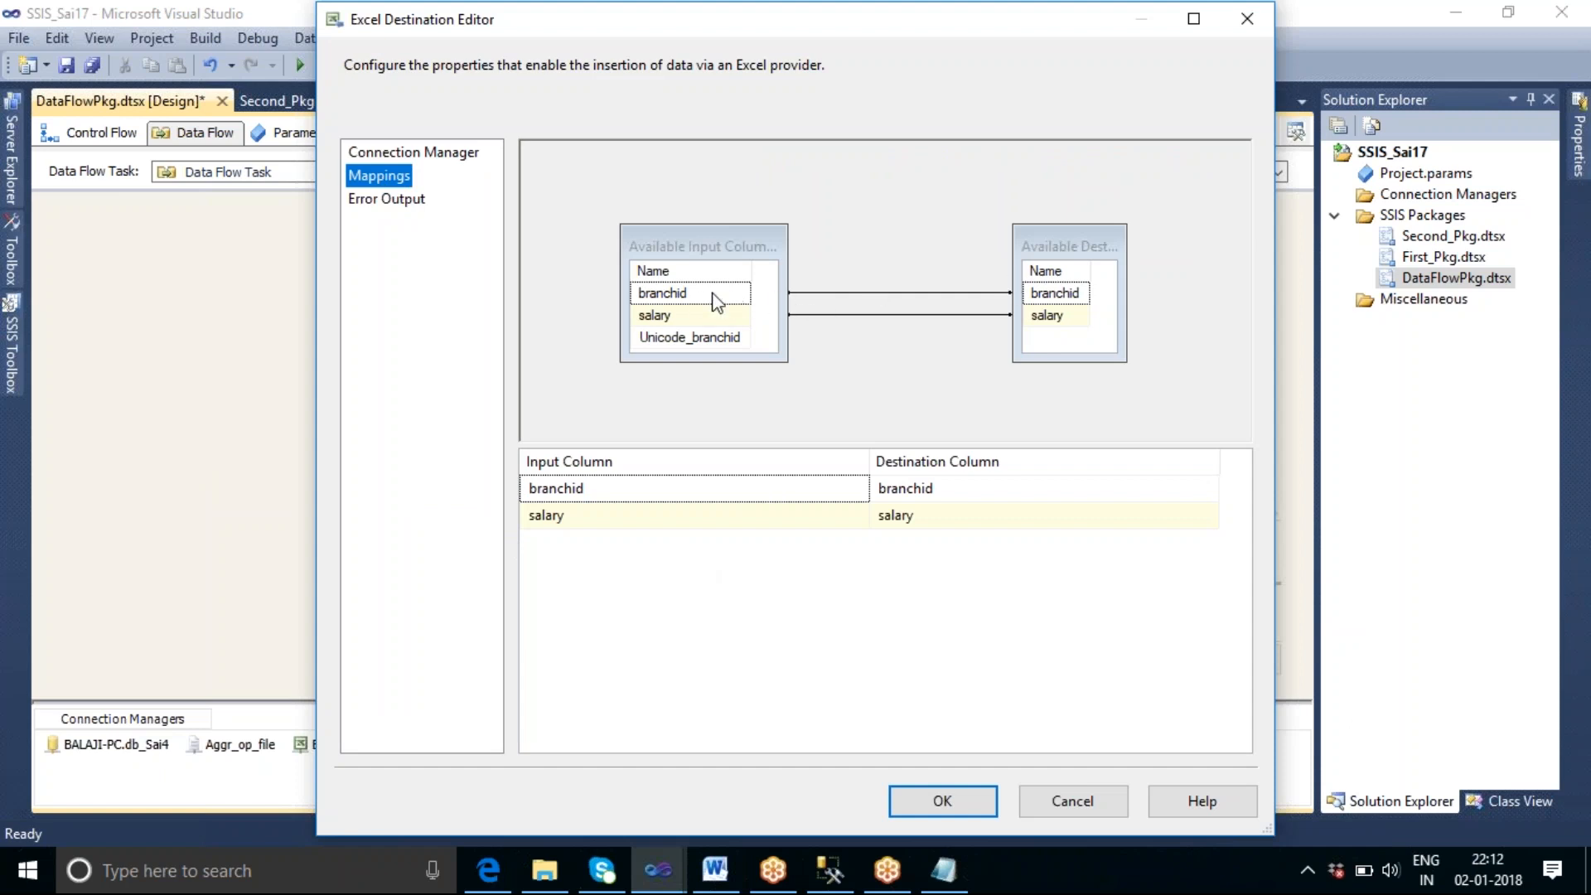
pyautogui.moveTo(692, 300)
pyautogui.click(742, 498)
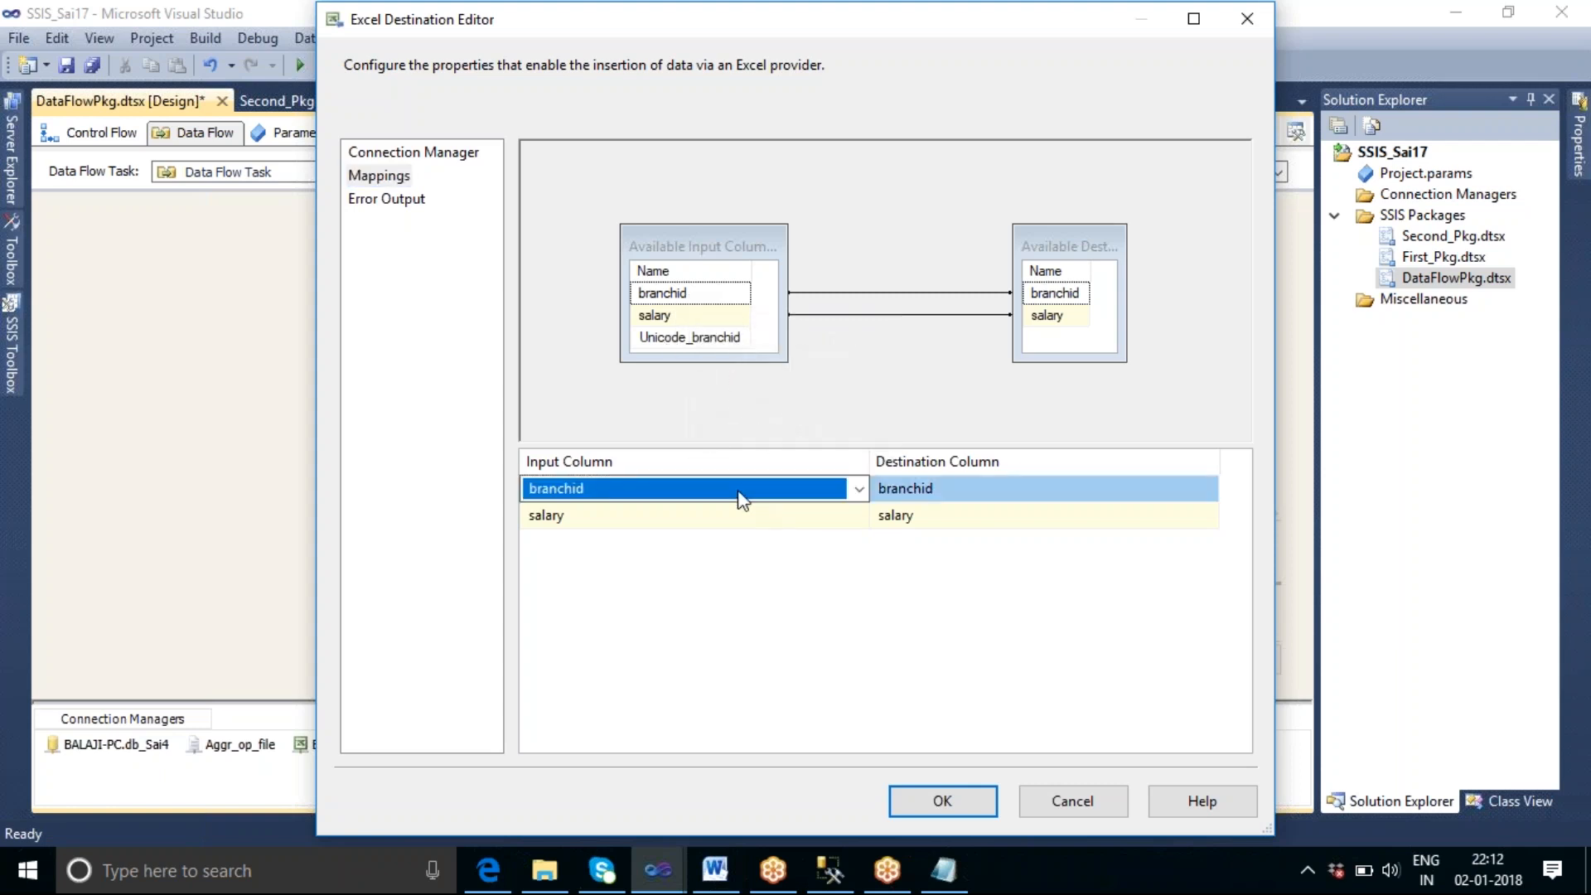
pyautogui.click(859, 491)
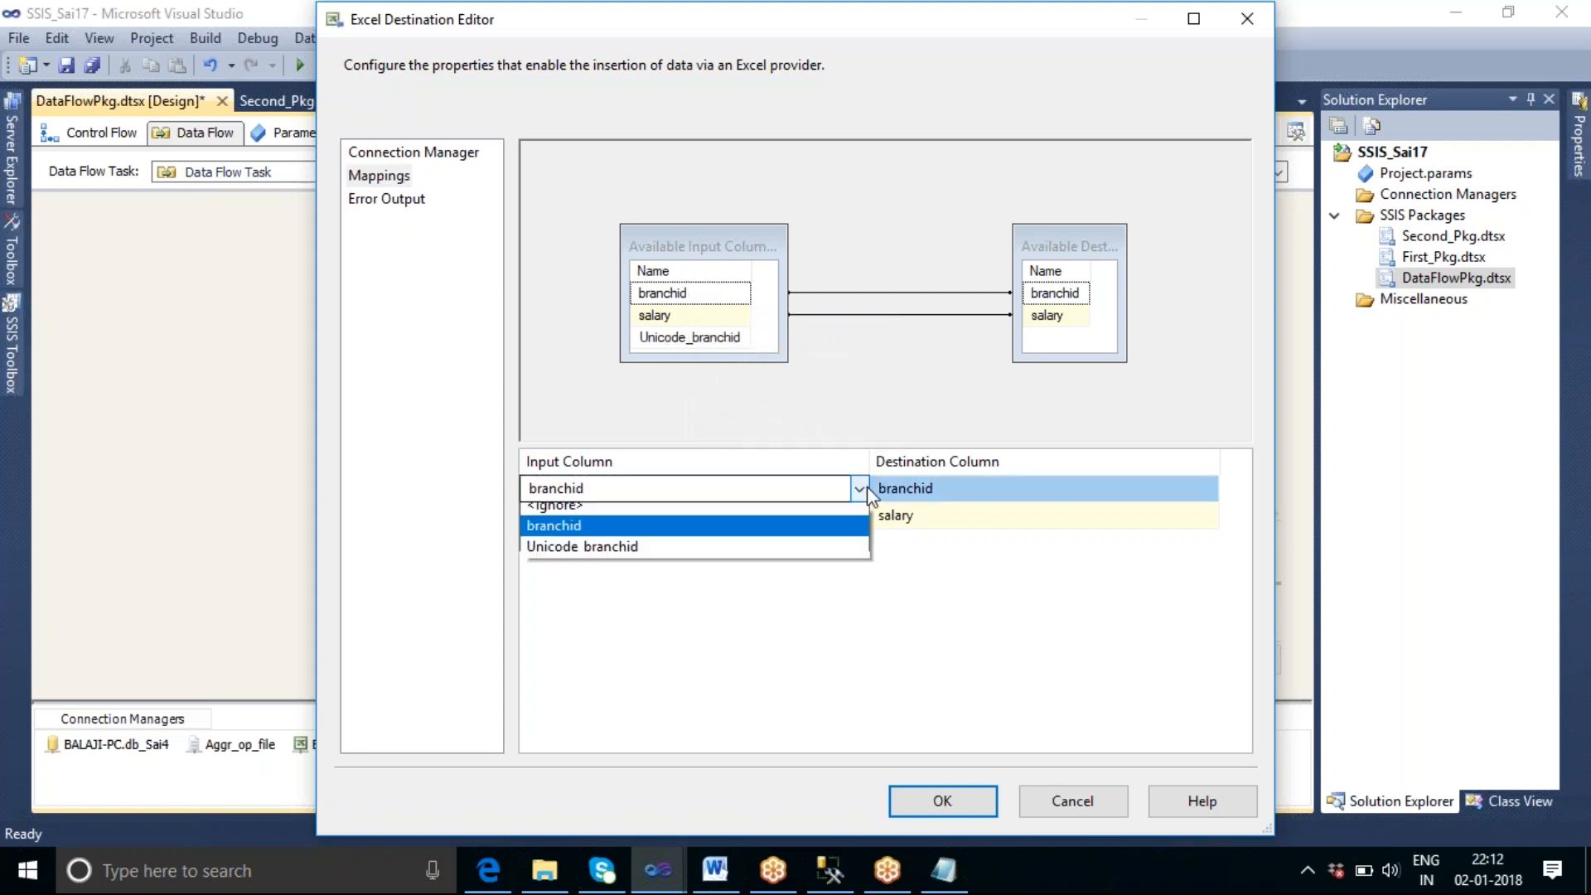
pyautogui.click(678, 556)
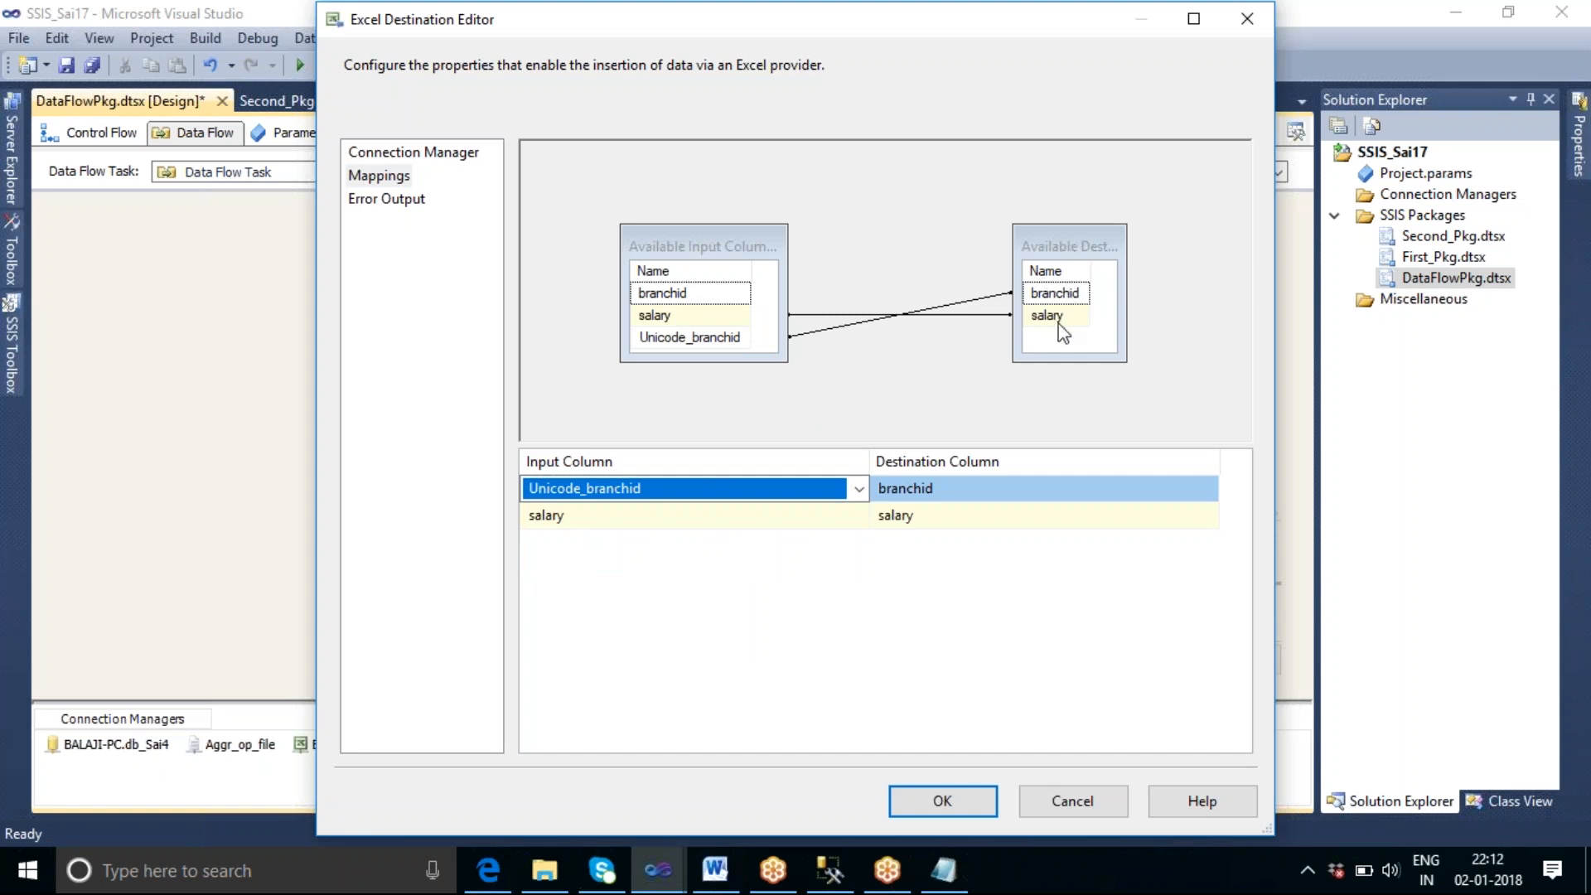
pyautogui.click(967, 796)
pyautogui.click(1026, 568)
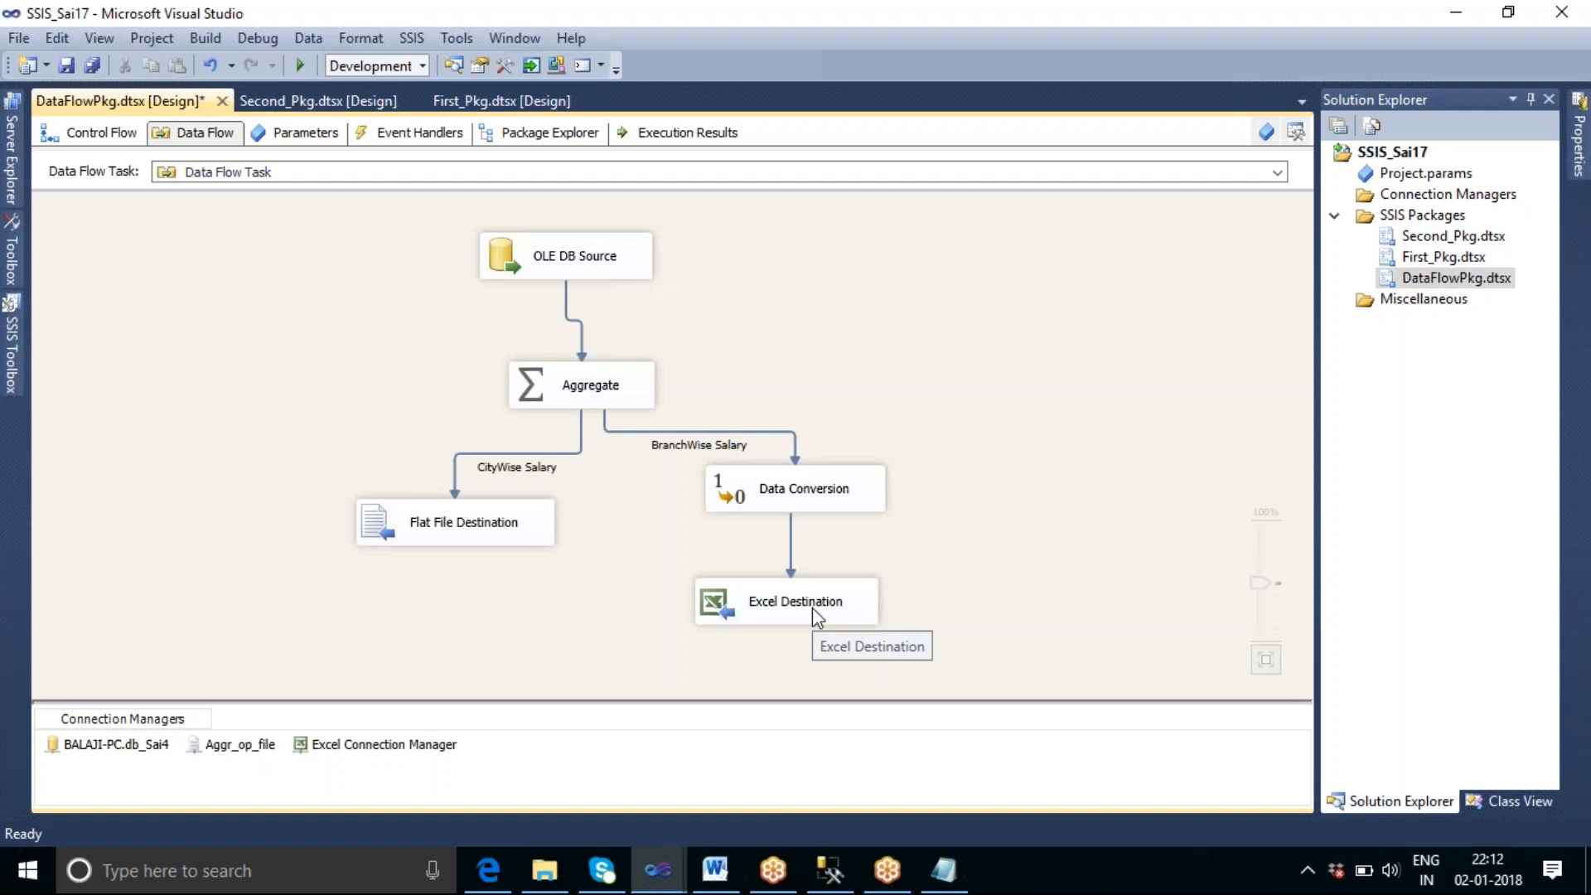
# Step: Review the Data Conversion settings and check the data types of the mapped branchid columns in the Excel Destination
pyautogui.doubleClick(847, 507)
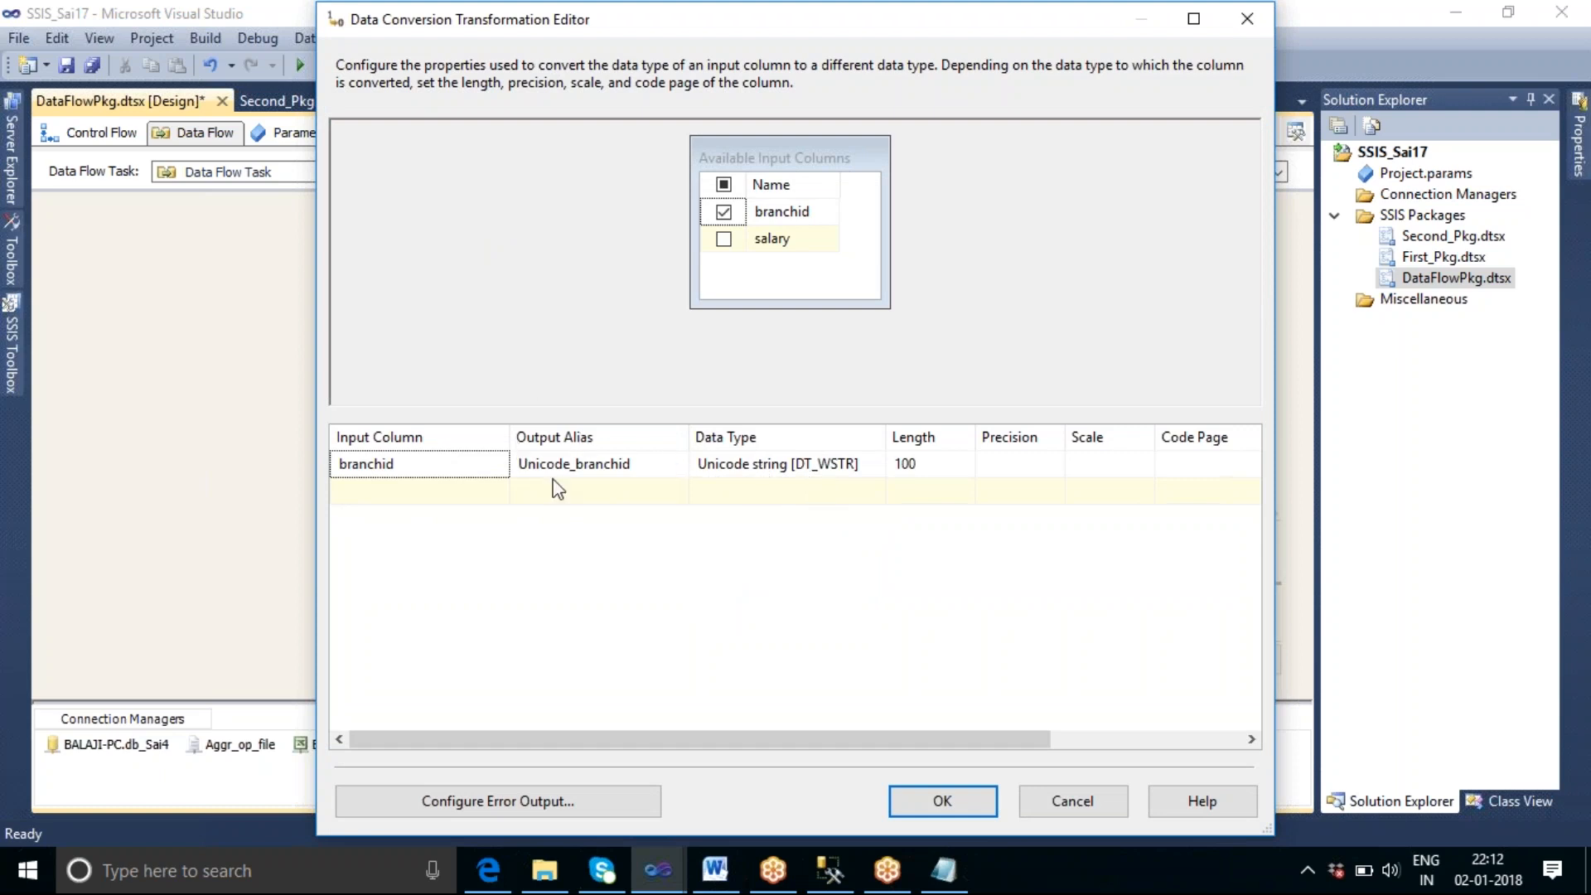
pyautogui.click(939, 801)
pyautogui.doubleClick(799, 605)
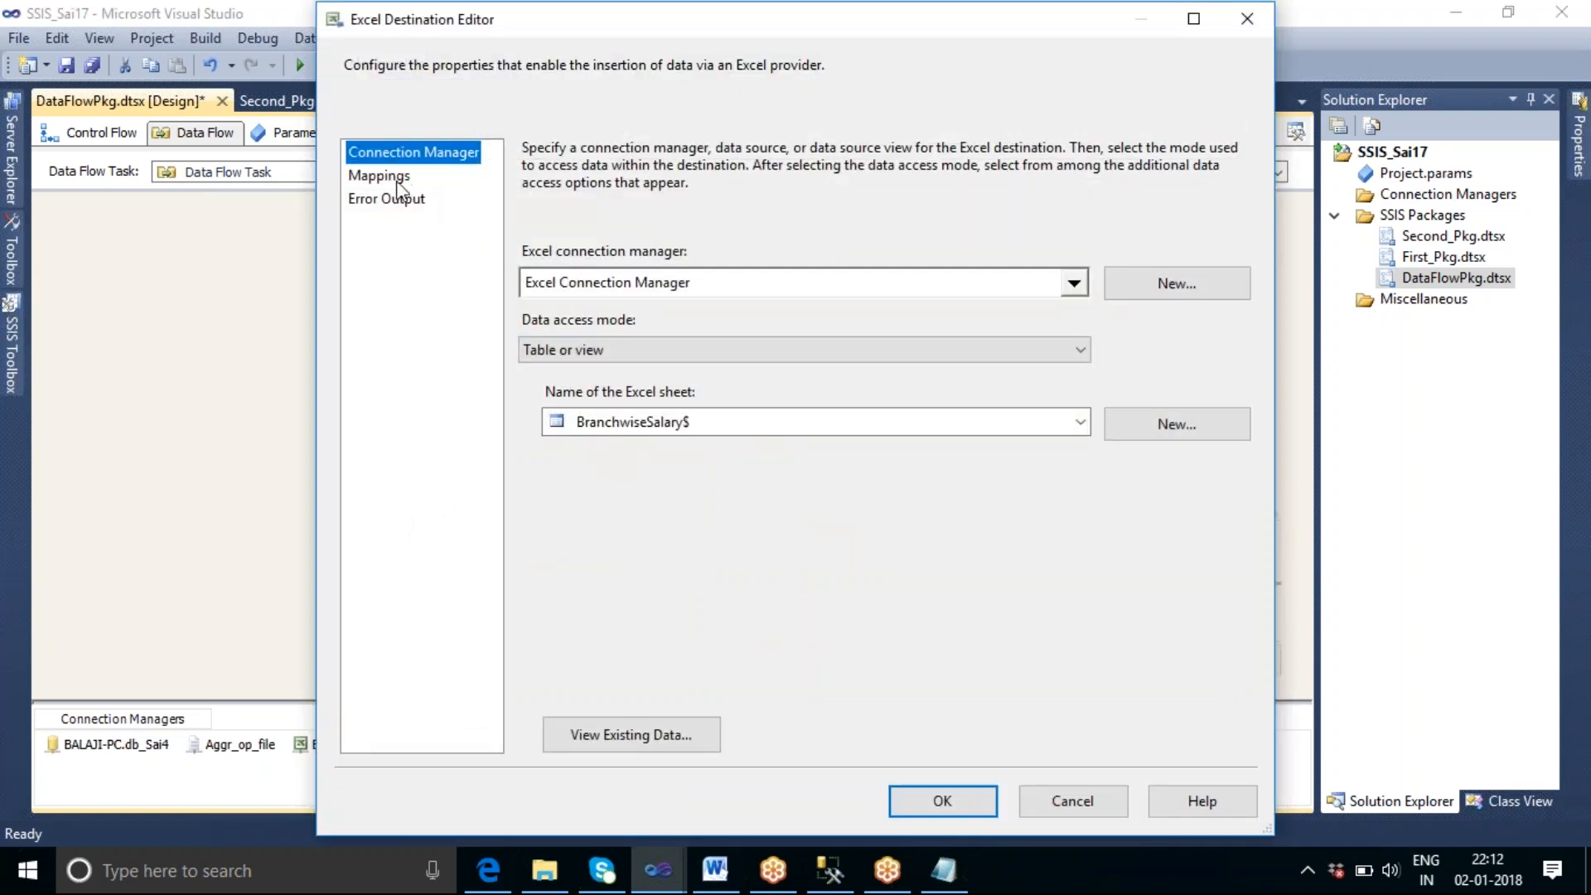
pyautogui.click(396, 179)
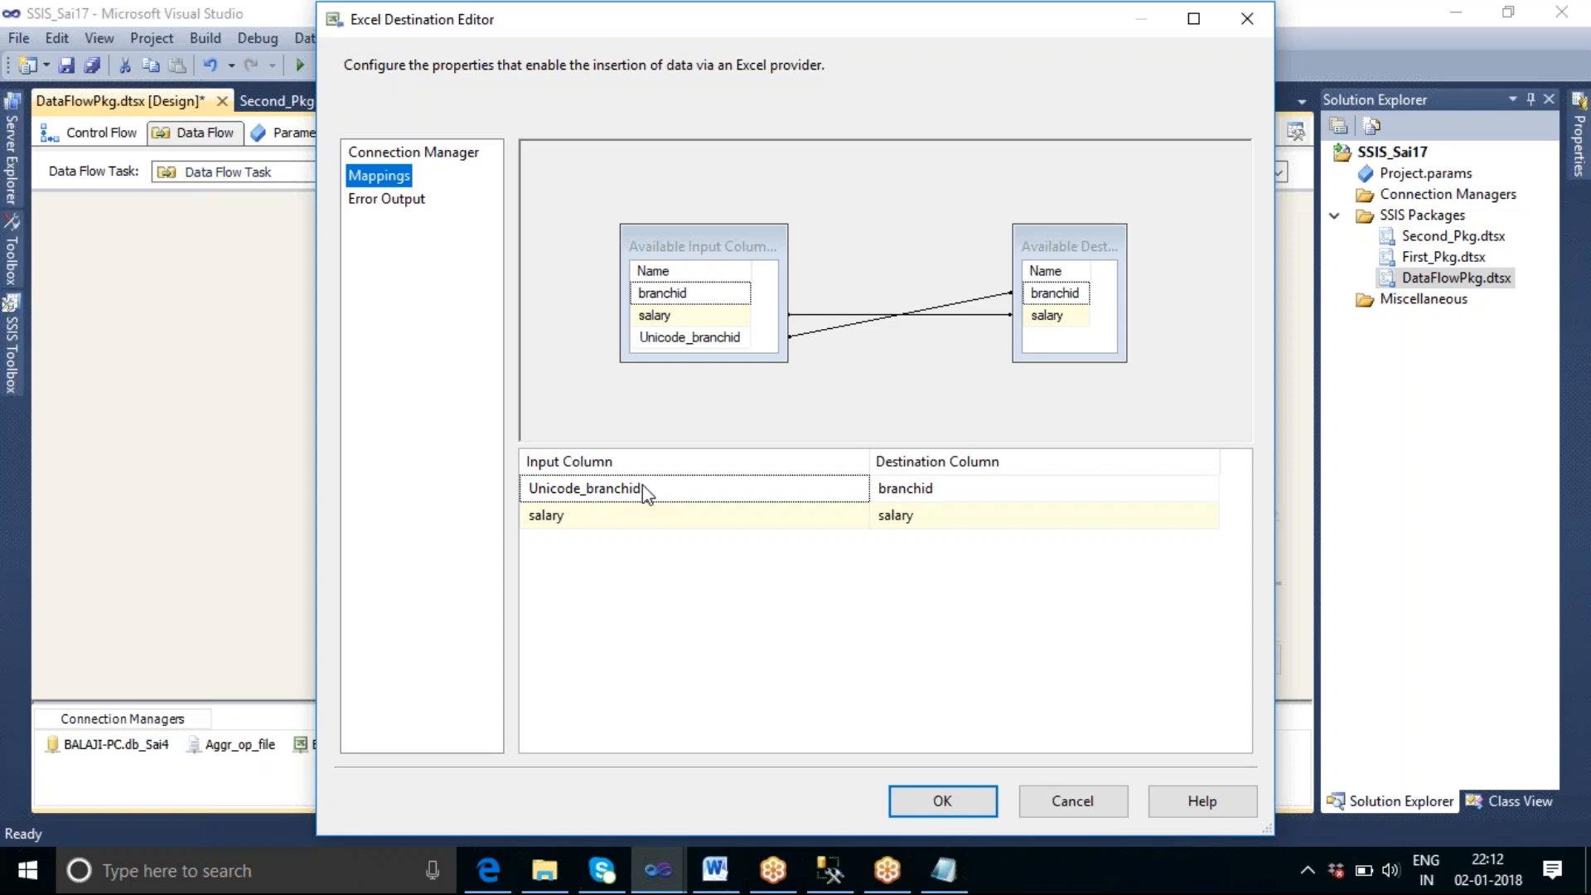
pyautogui.moveTo(646, 489)
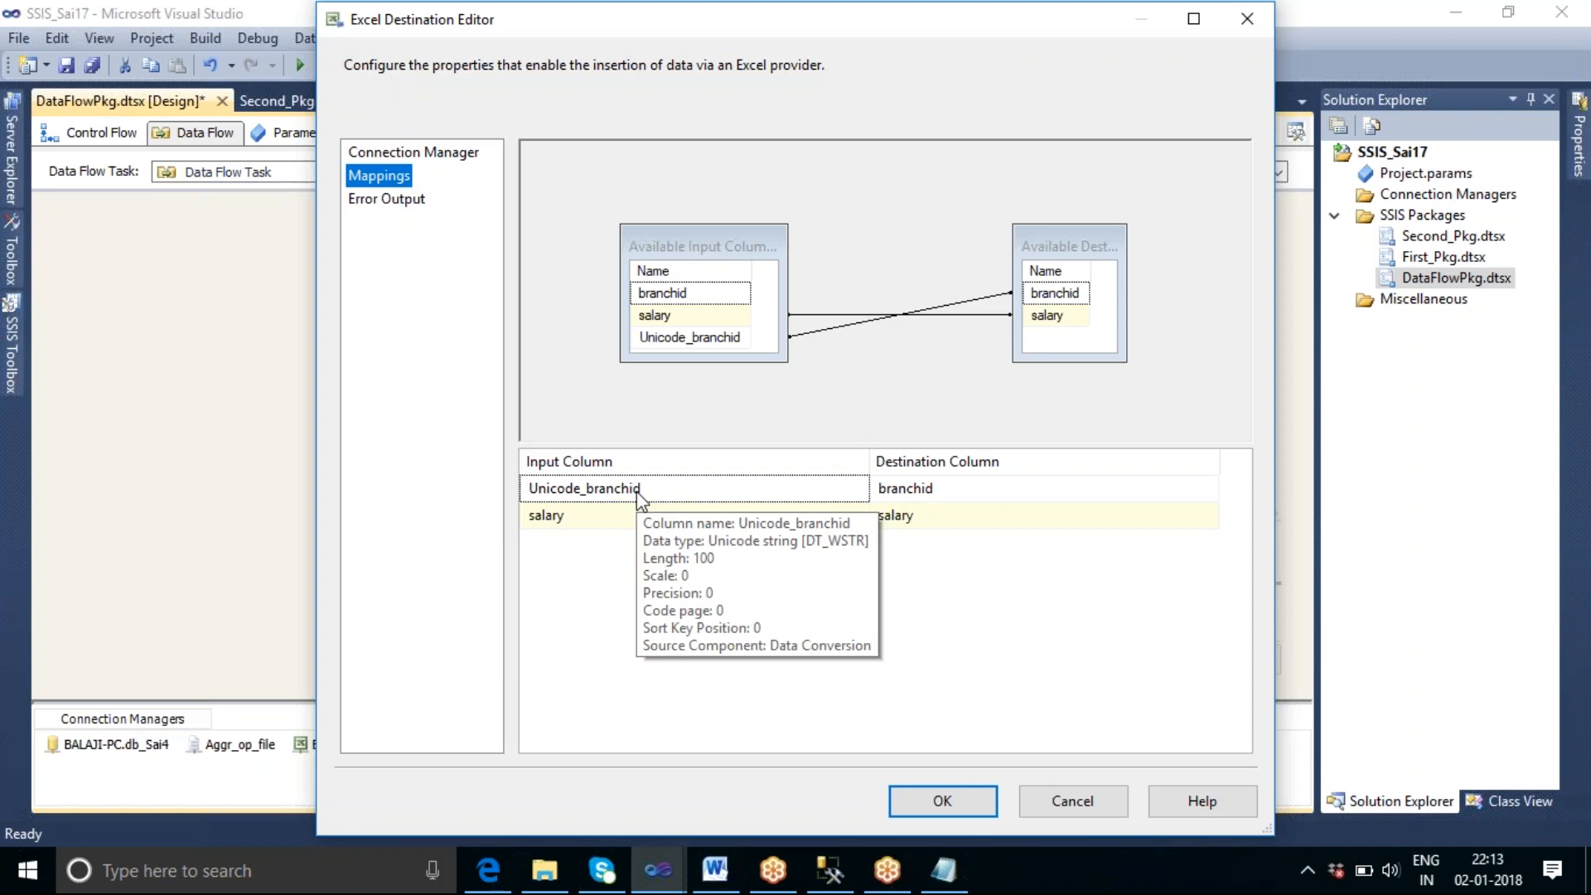
pyautogui.moveTo(913, 506)
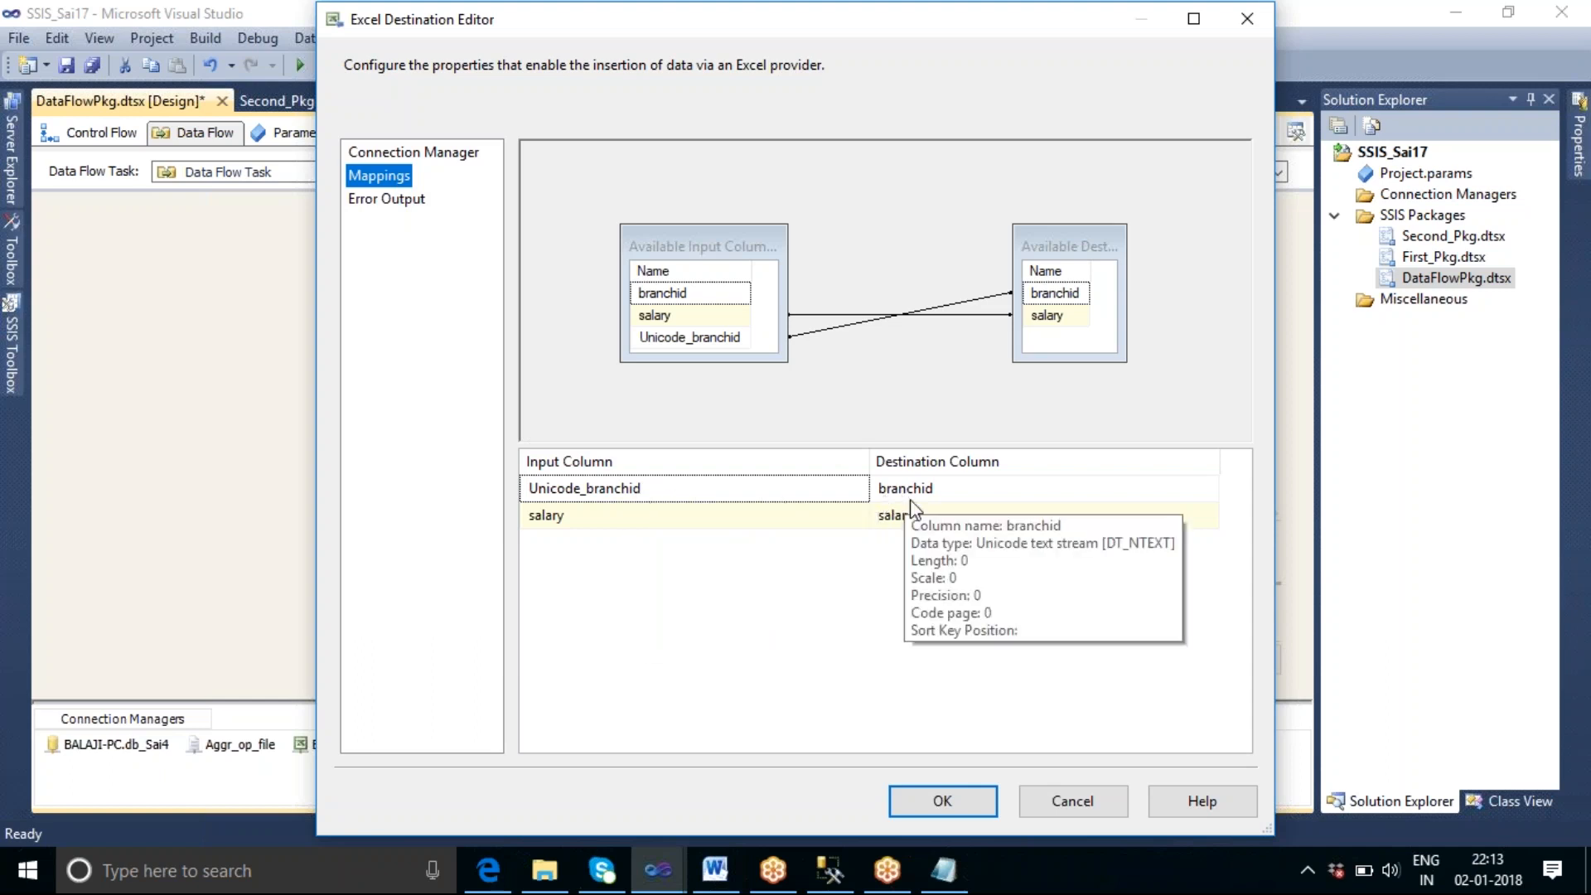
pyautogui.click(934, 797)
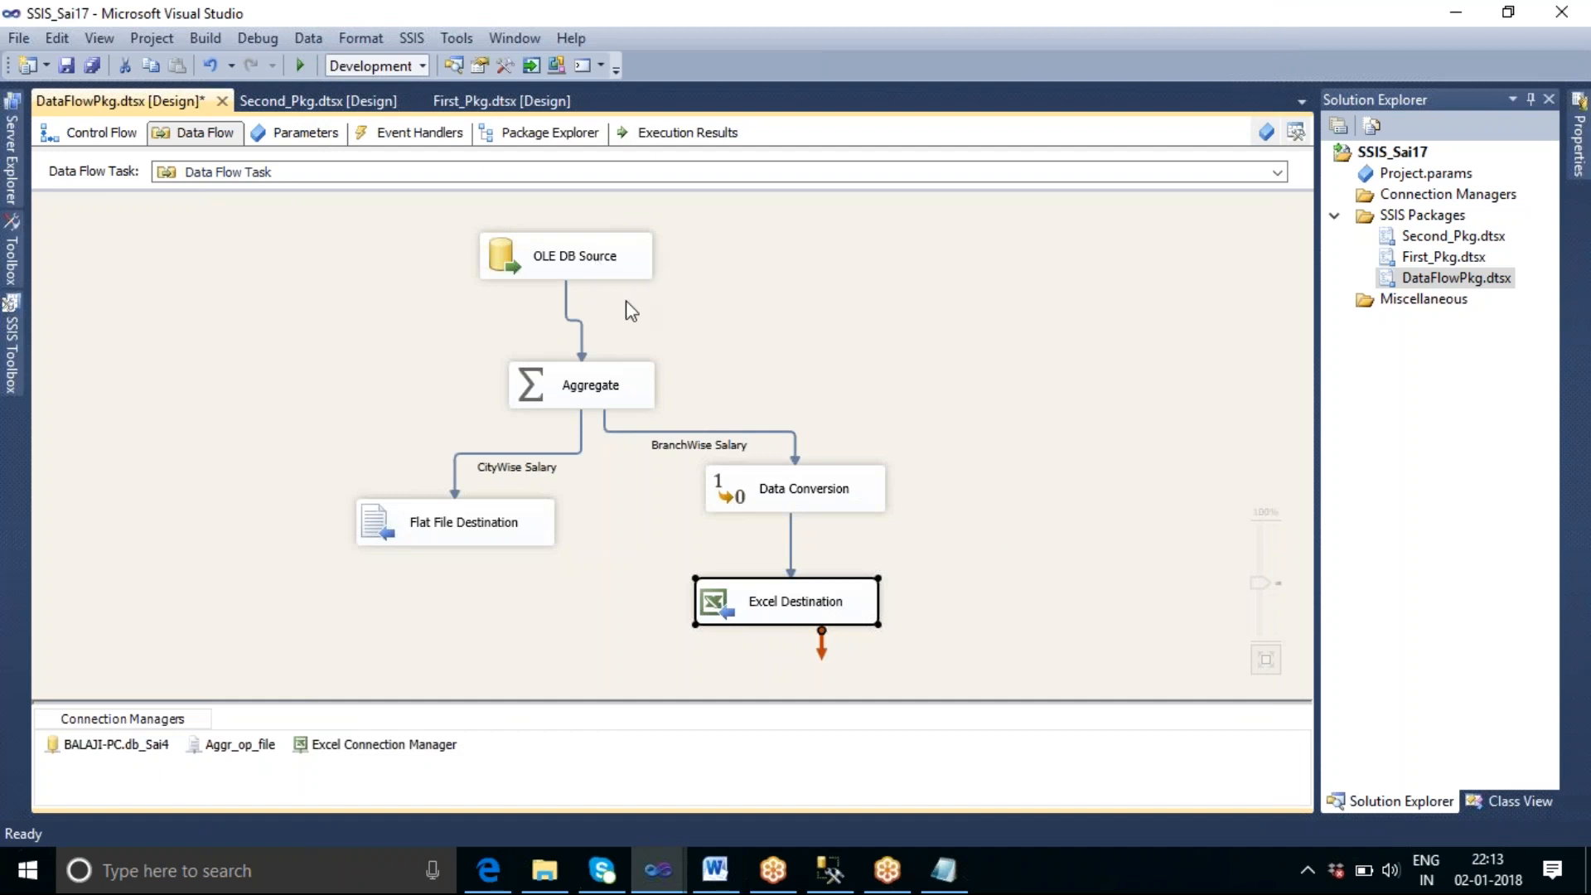
# Step: Inspect the Aggregate transformation's advanced view and the columns and operations of the BranchWise Salary aggregation
pyautogui.click(628, 394)
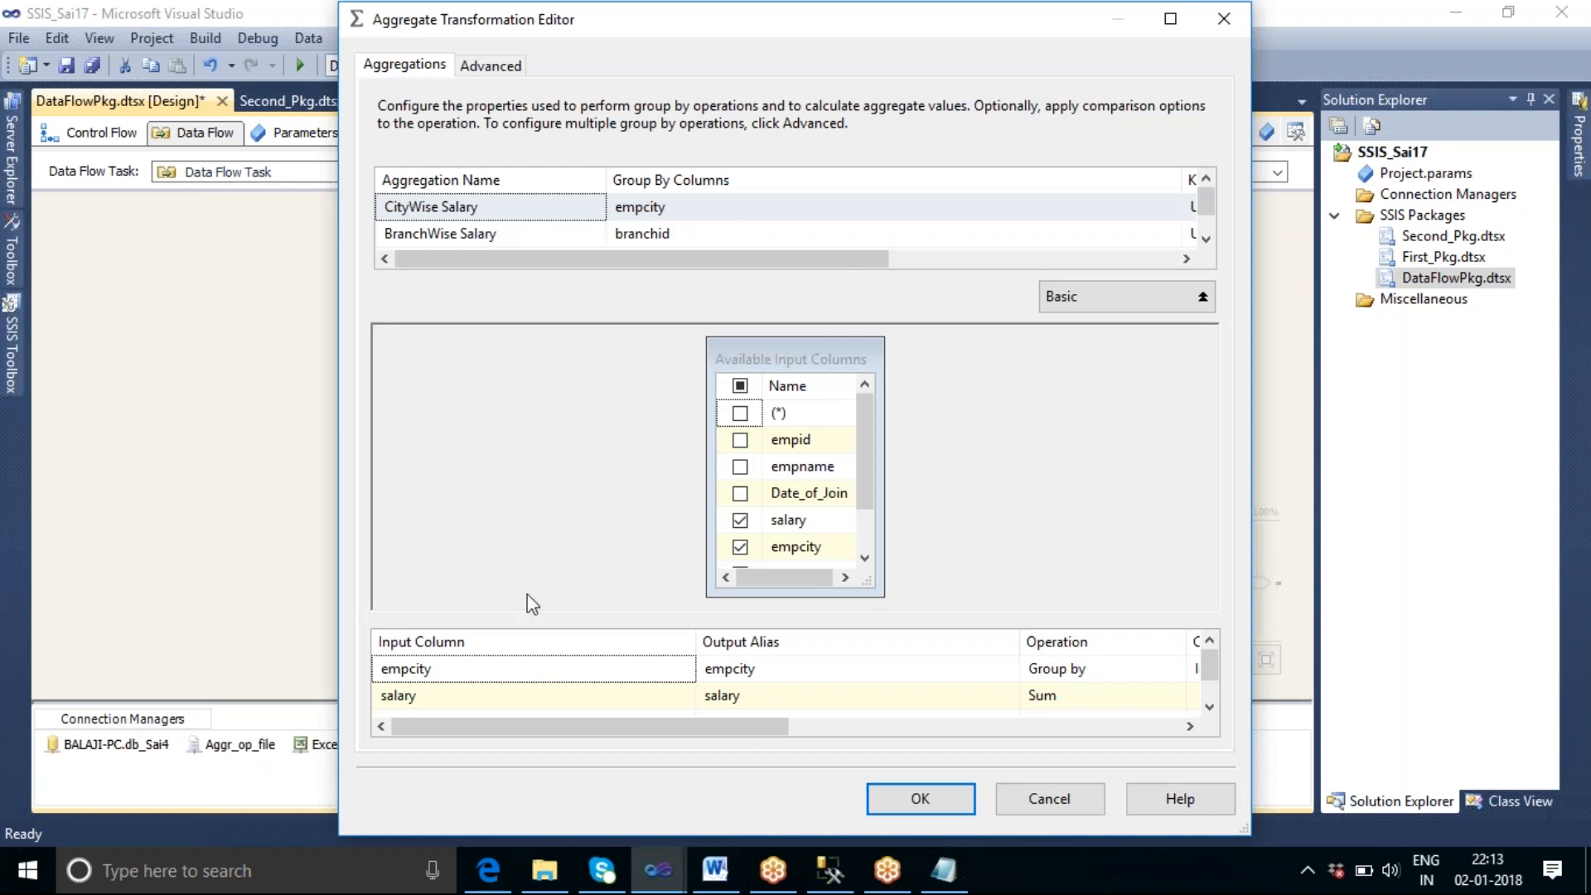
pyautogui.click(1085, 296)
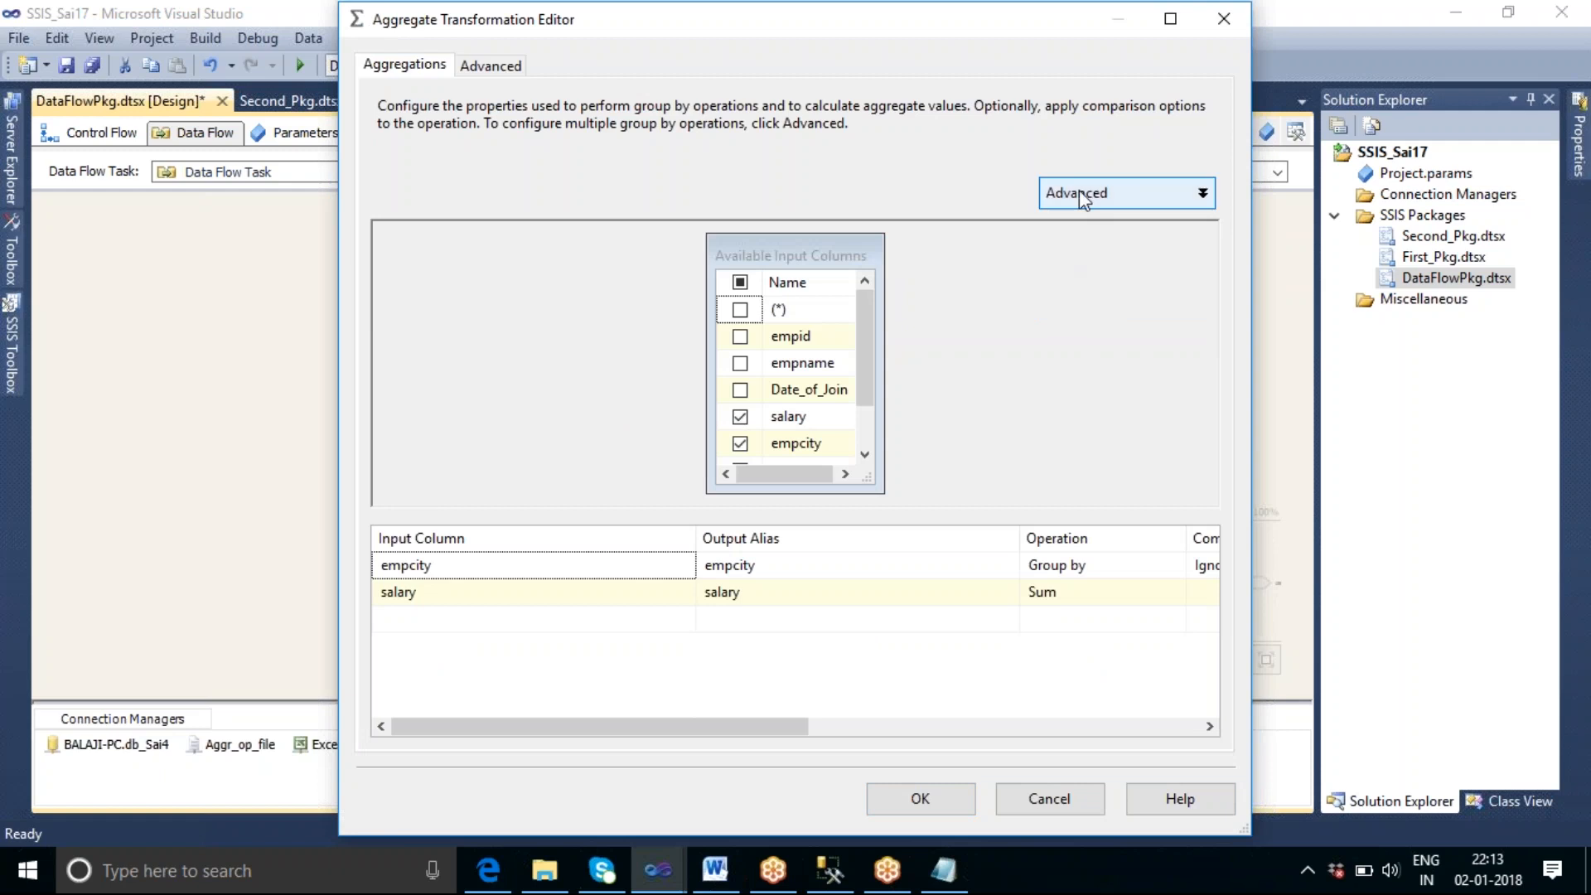
pyautogui.click(1079, 190)
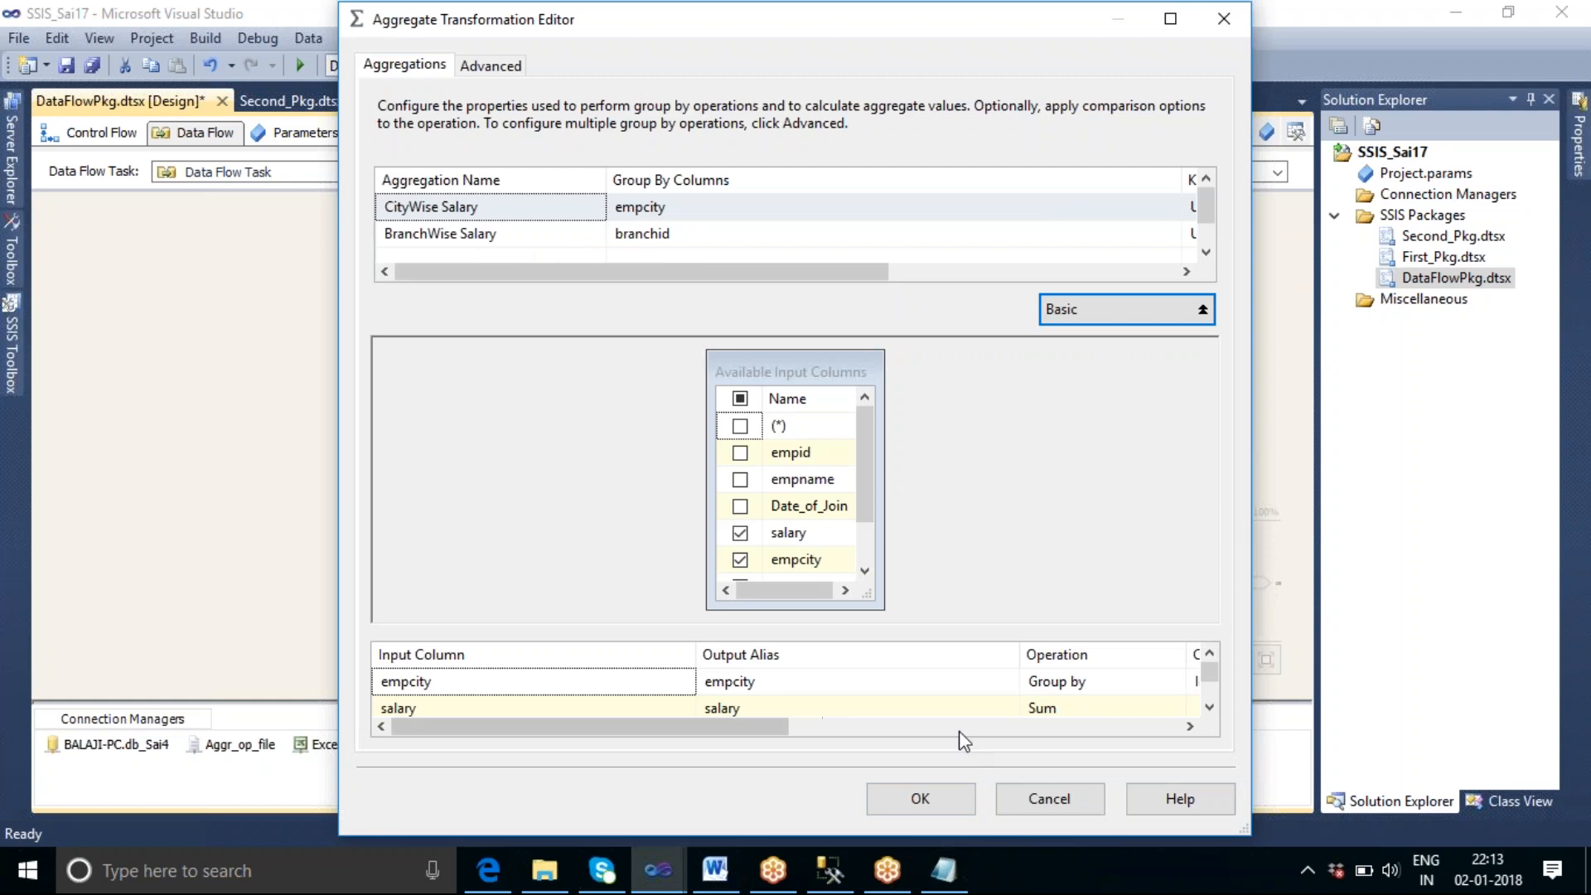
pyautogui.click(509, 235)
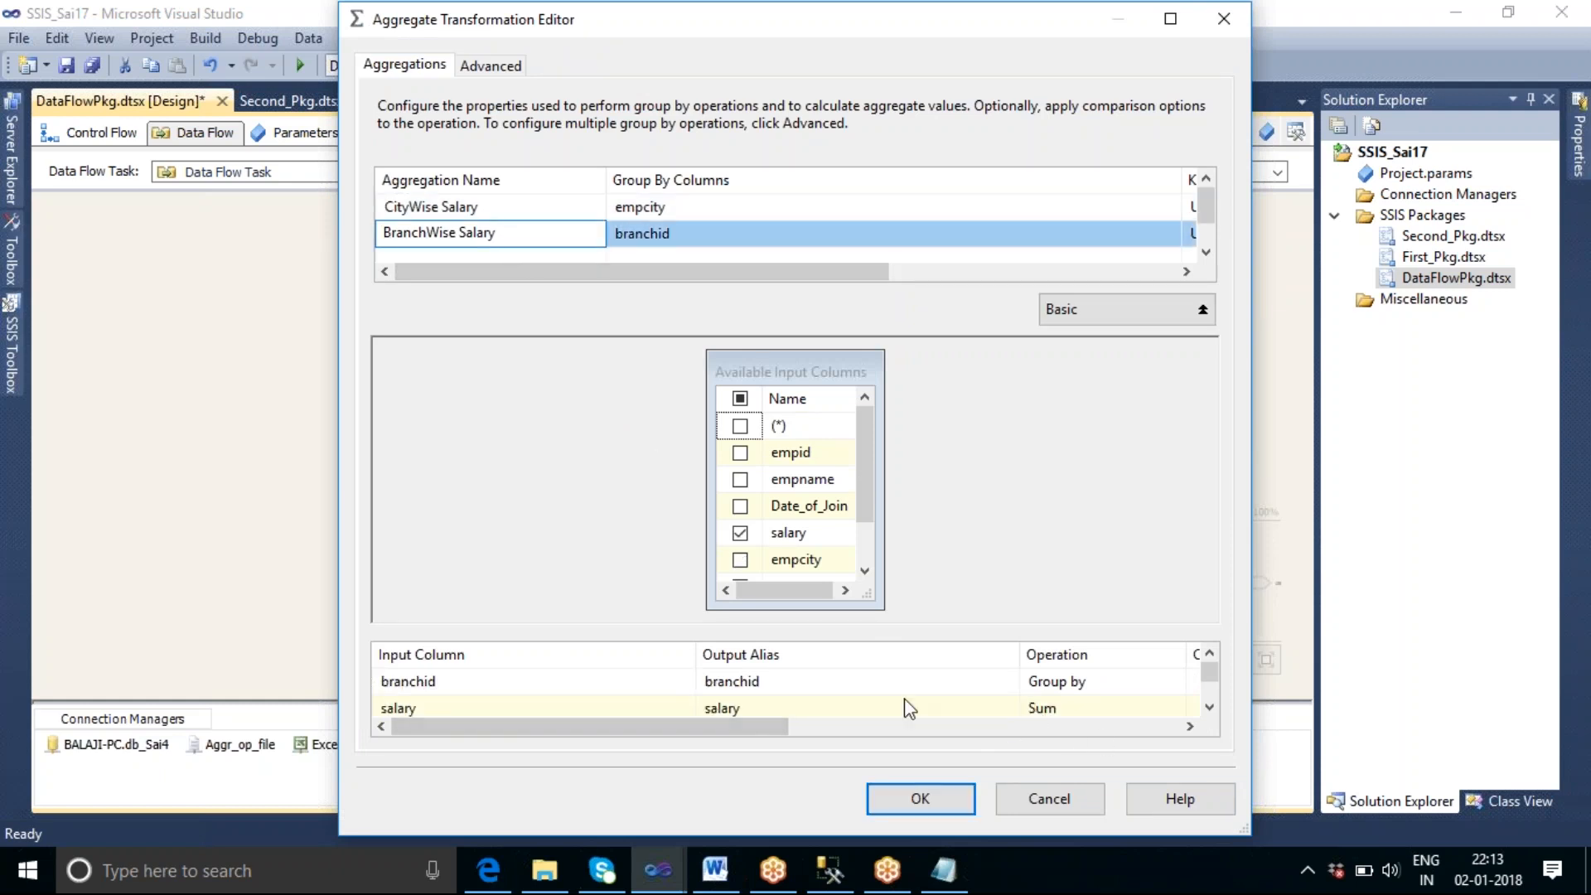
pyautogui.click(920, 798)
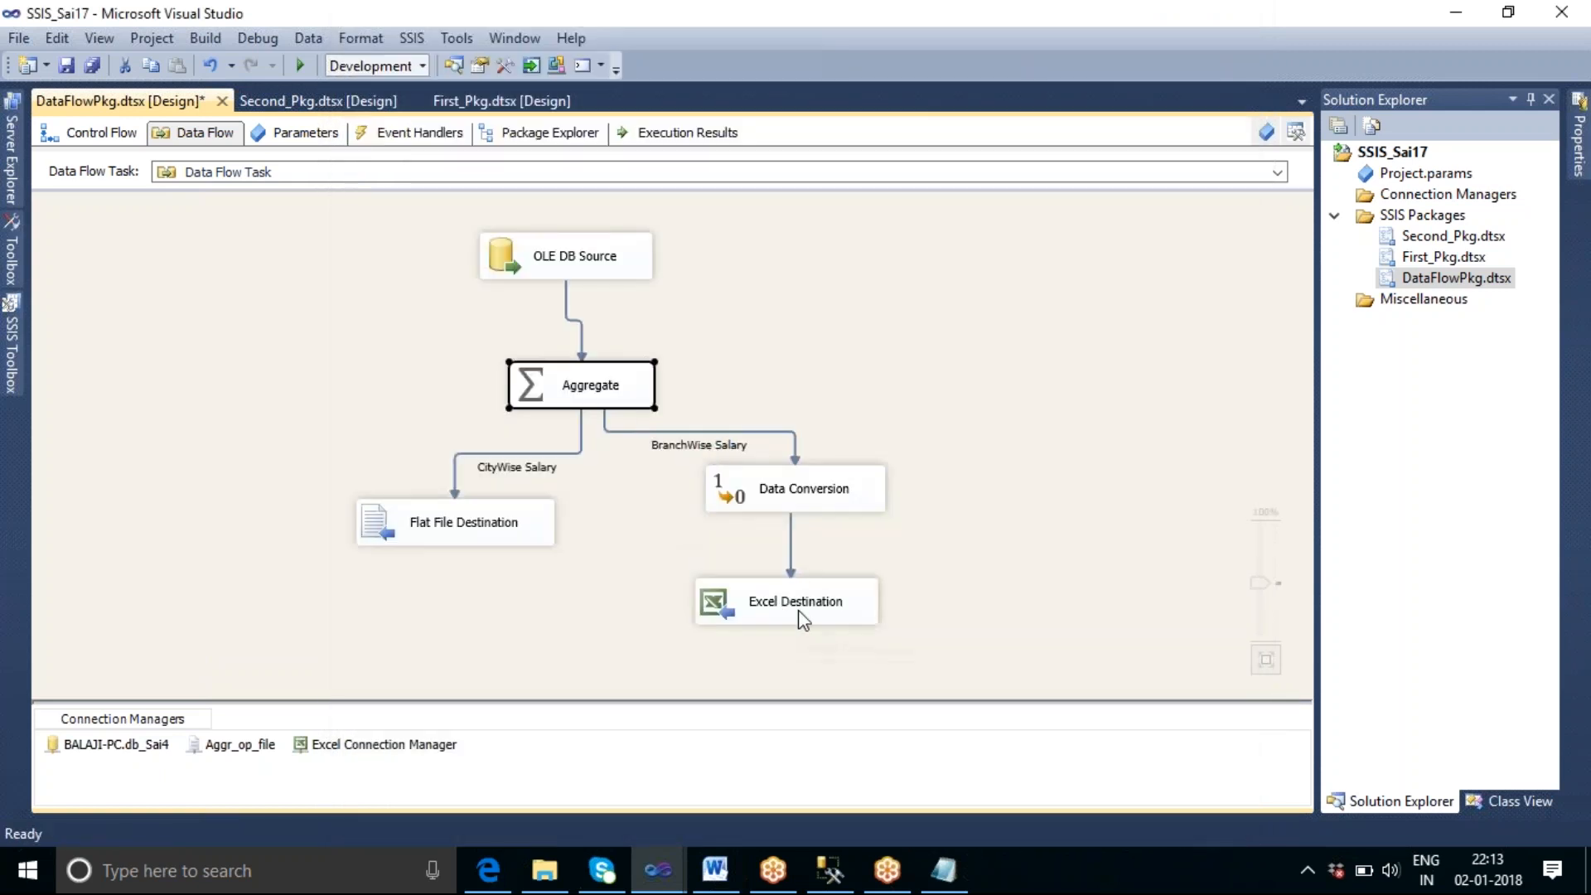
# Step: Check the Excel Connection Manager's file settings and the branchid conversion in the Data Conversion transformation
pyautogui.doubleClick(366, 746)
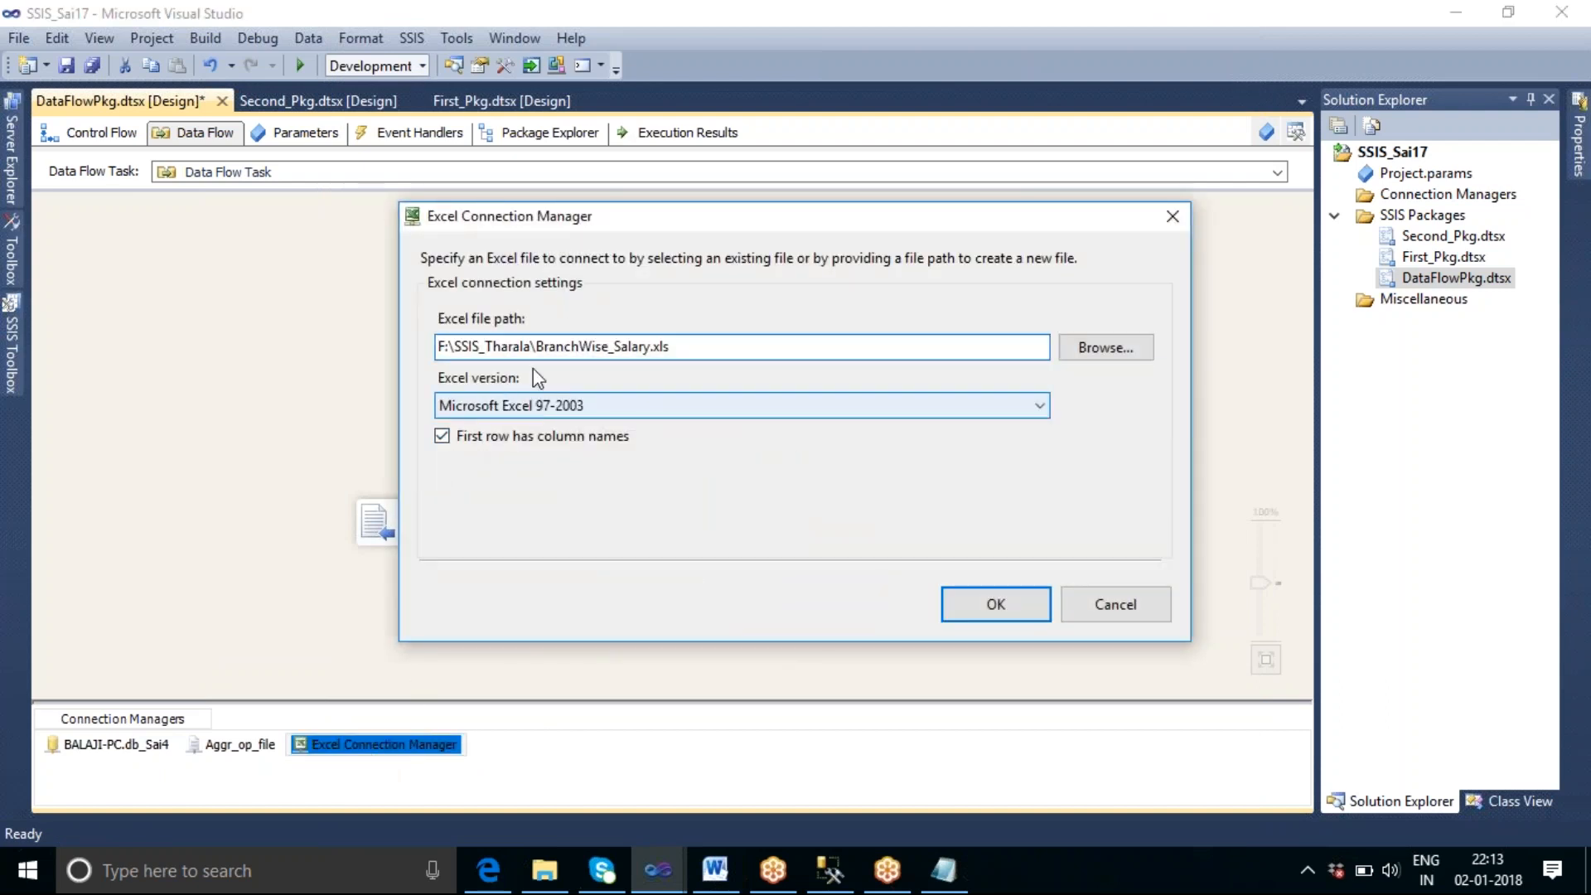
pyautogui.click(1025, 615)
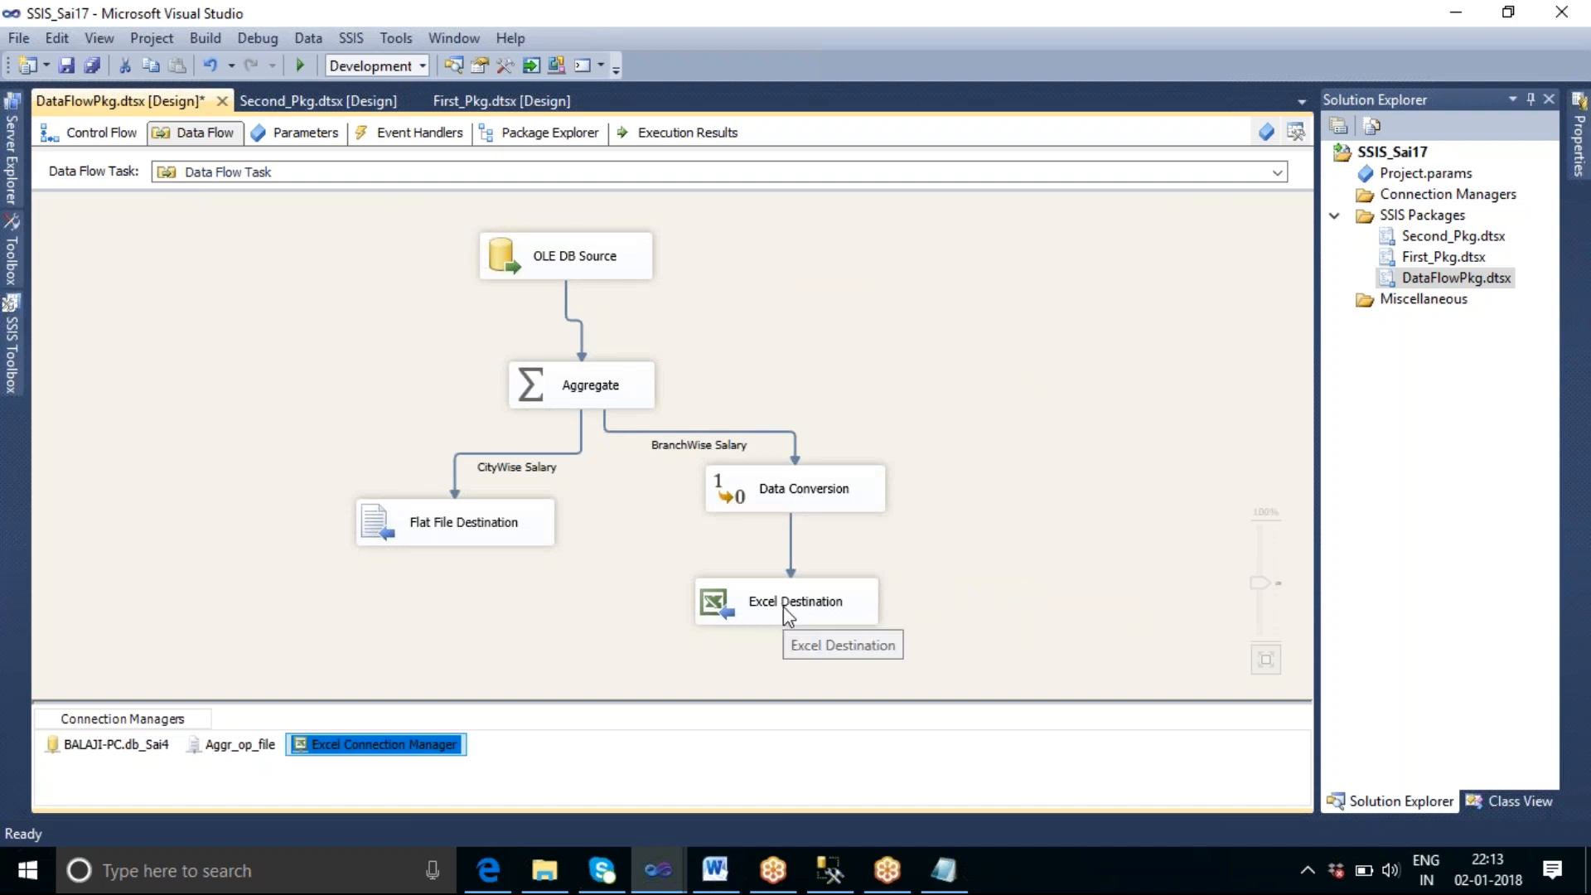
pyautogui.click(806, 507)
pyautogui.doubleClick(805, 508)
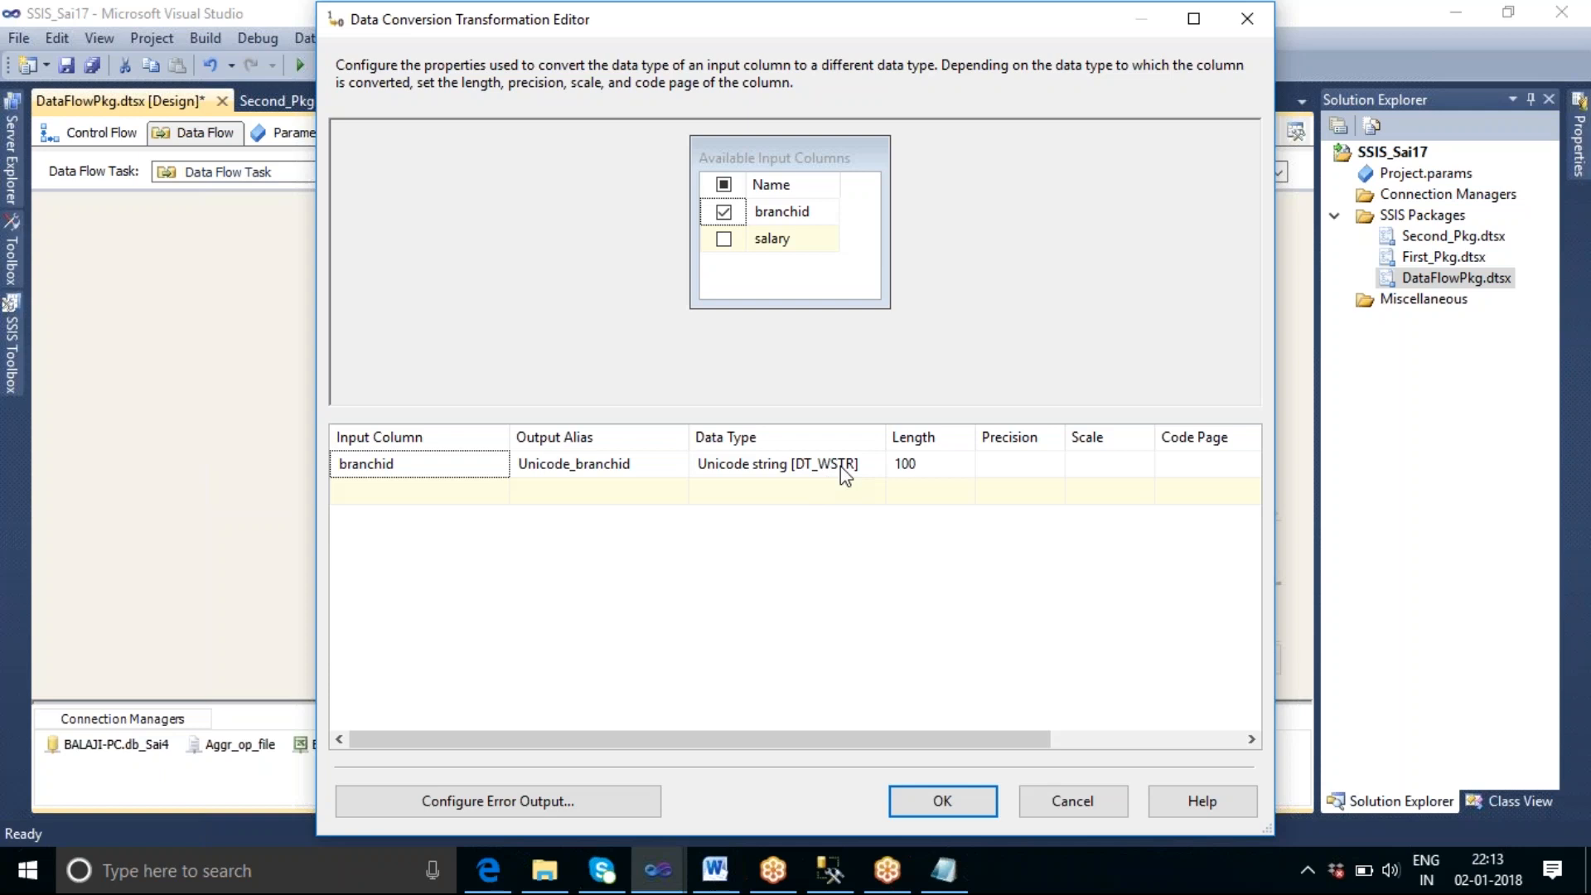
pyautogui.click(949, 802)
# Step: Execute the data flow task from the data flow design surface
pyautogui.click(963, 624)
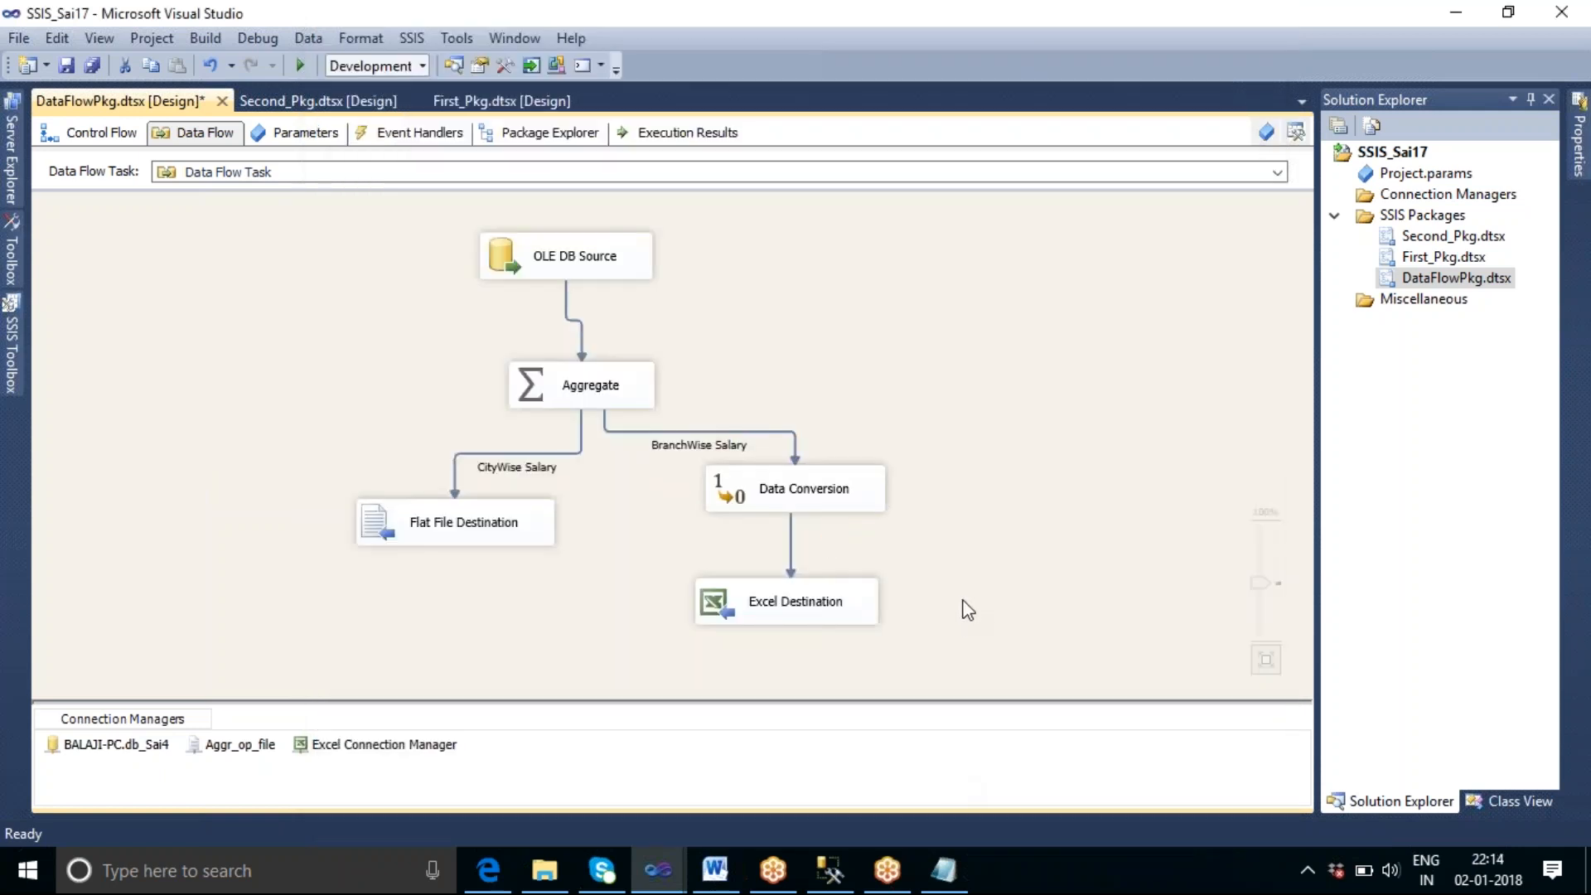
pyautogui.rightClick(944, 356)
pyautogui.click(1006, 472)
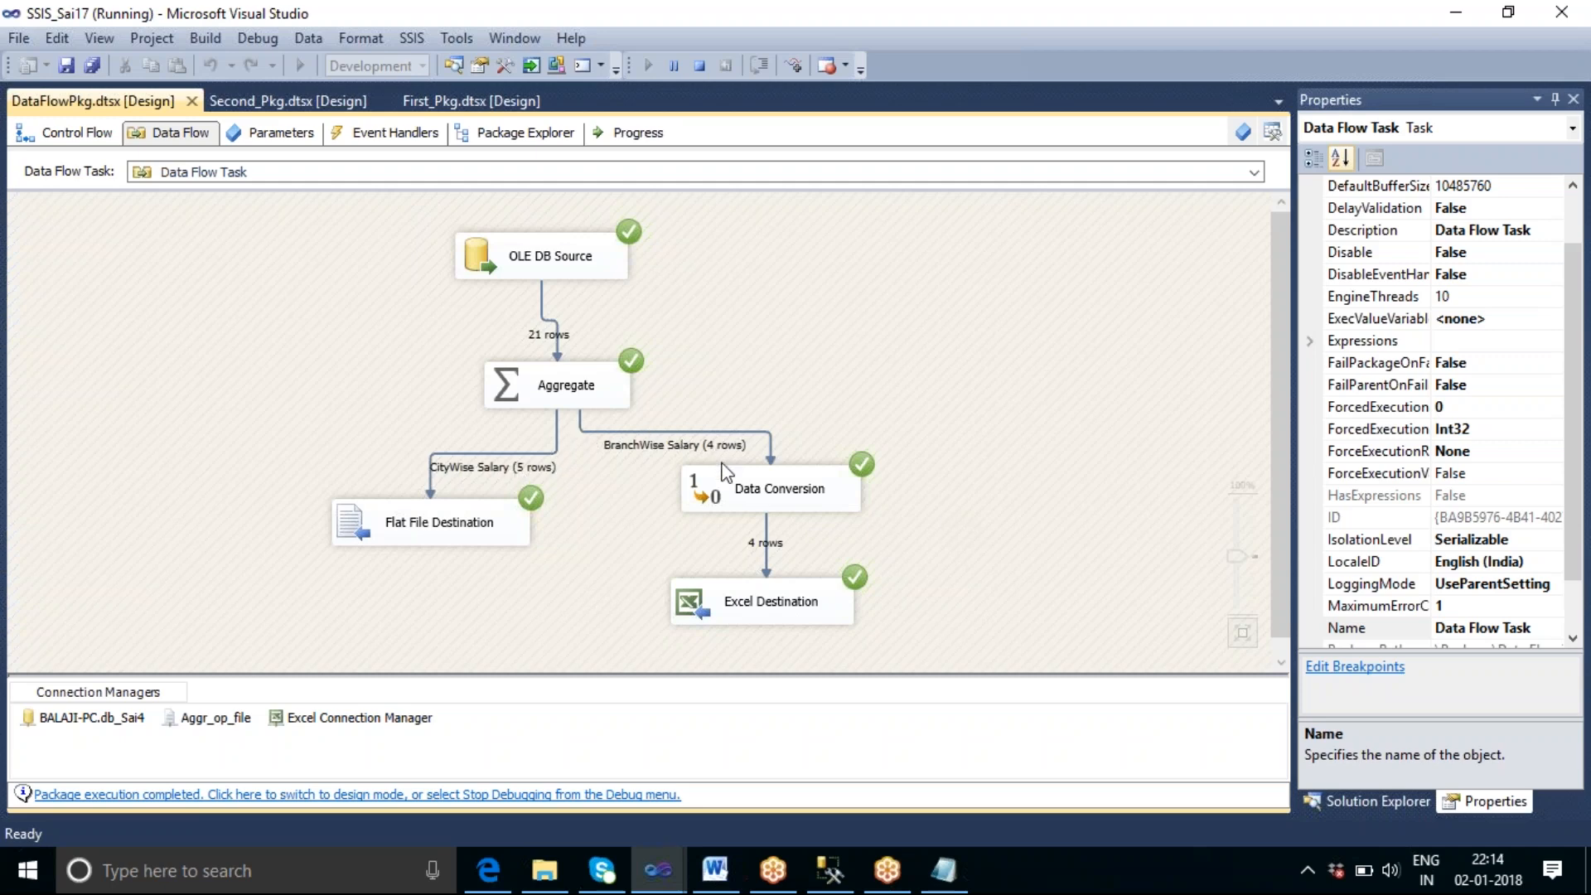
# Step: Switch to SQL Server Management Studio and run only the query that sums salary from tbl_empl_master grouped by branchid
pyautogui.click(833, 881)
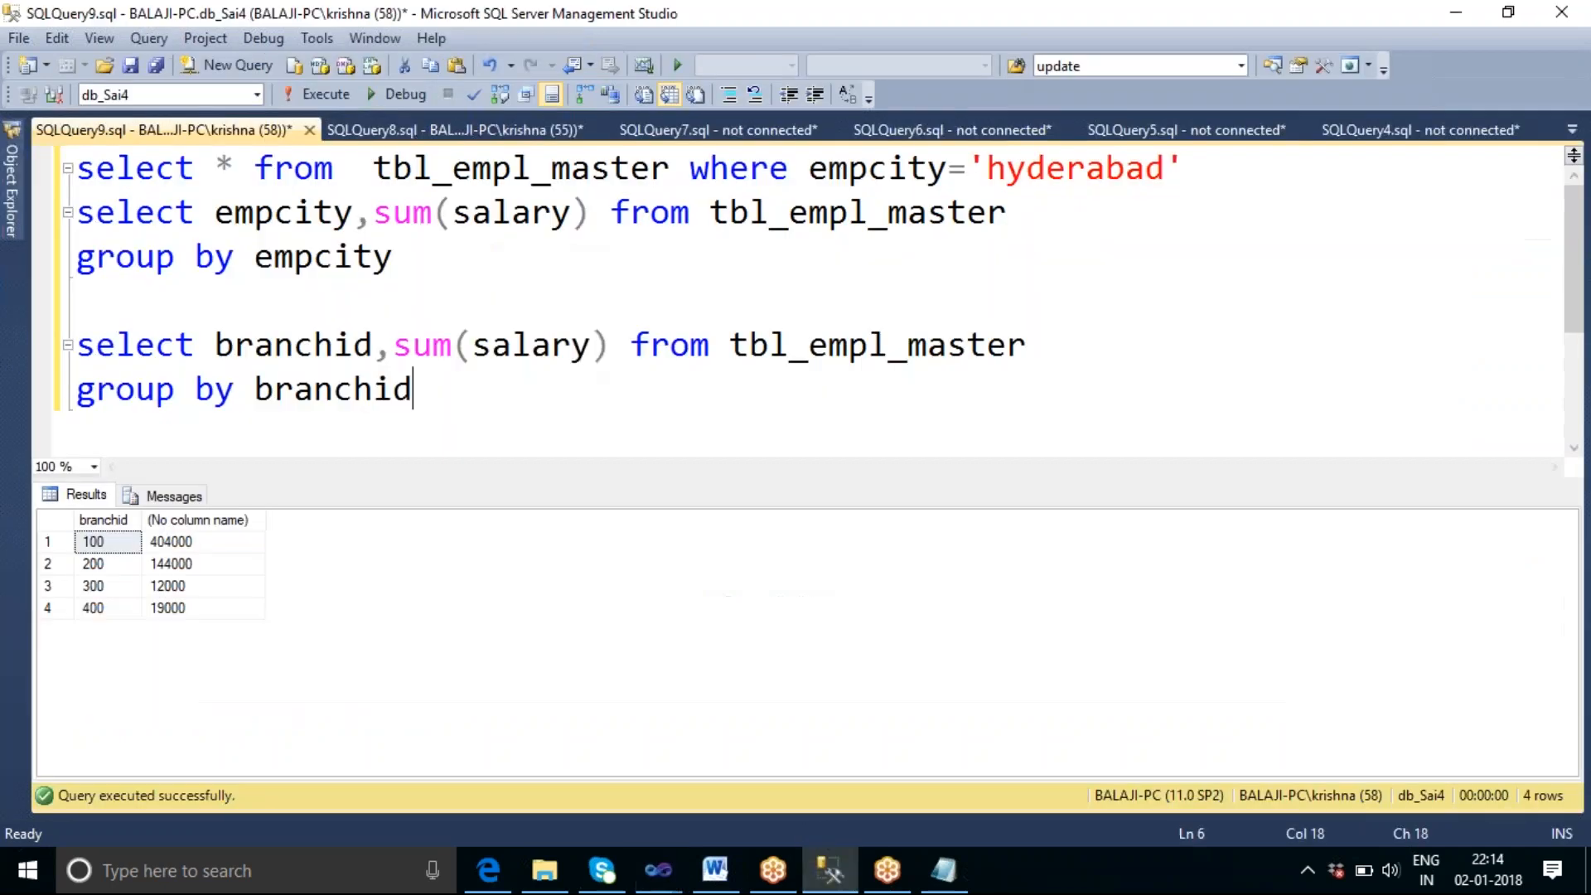
pyautogui.moveTo(440, 393); pyautogui.dragTo(76, 341)
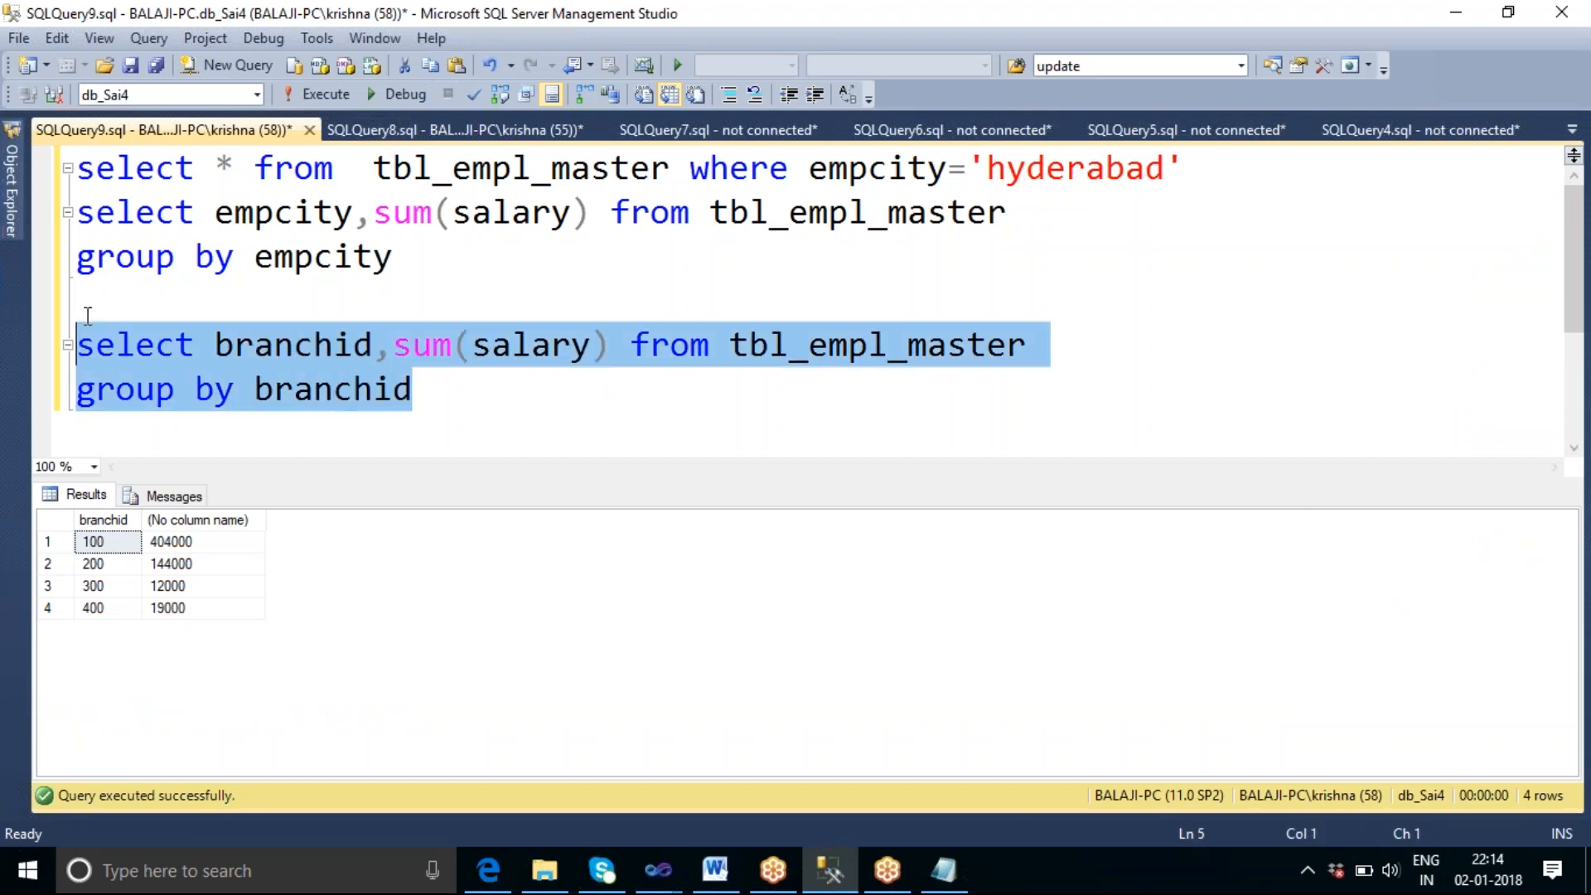
pyautogui.click(308, 96)
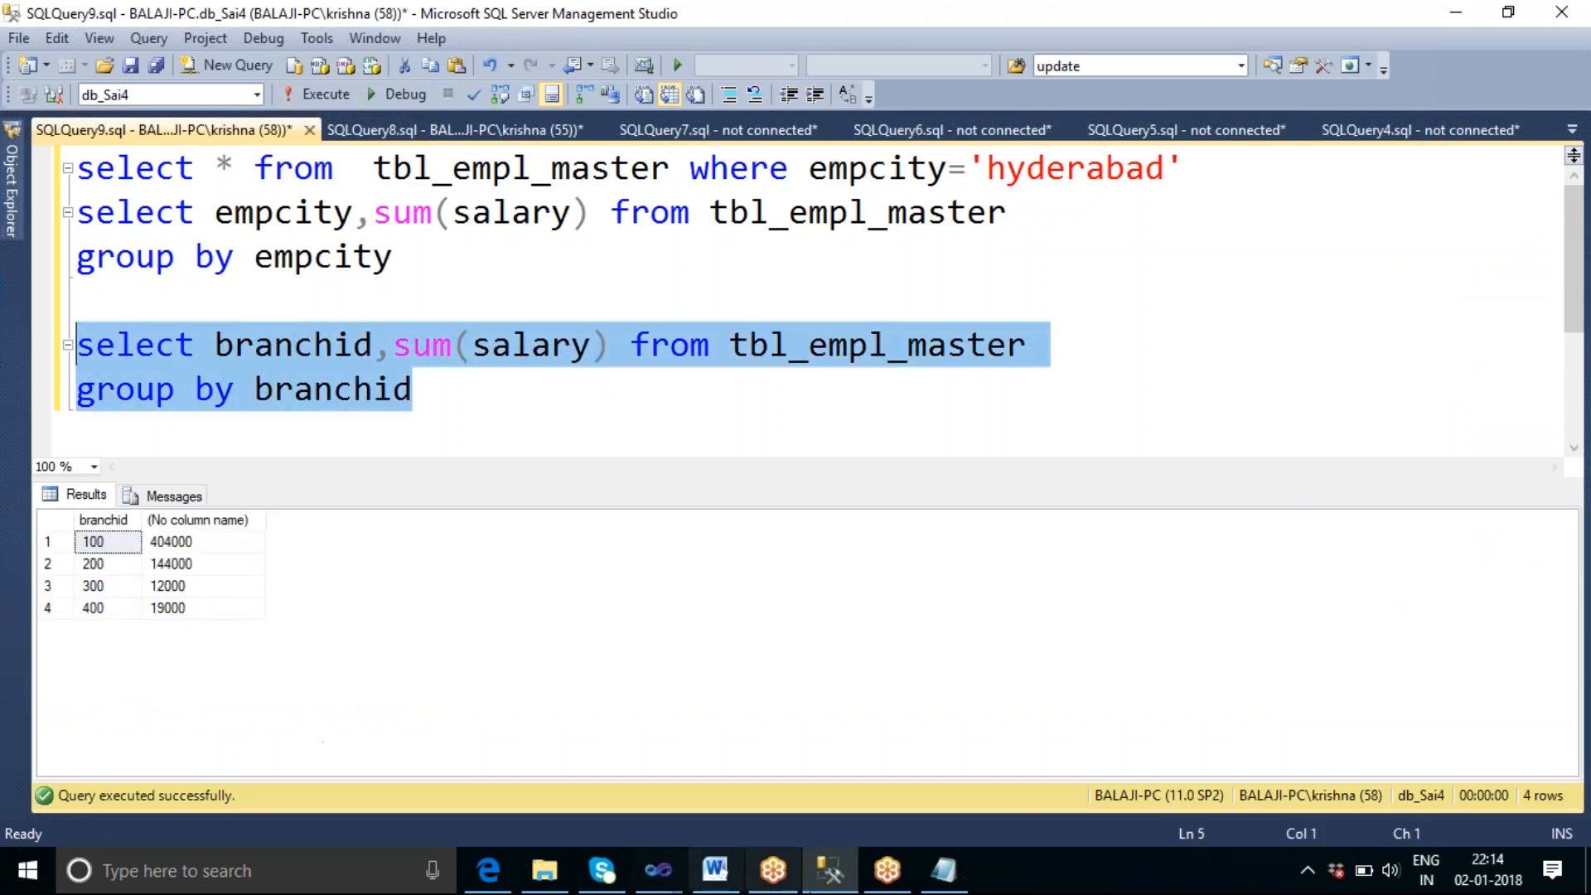
# Step: Switch to File Explorer, open BranchWise_Salary.xls from the SSIS_Tharala folder on drive F:, review the branch totals, and close Excel
pyautogui.click(547, 872)
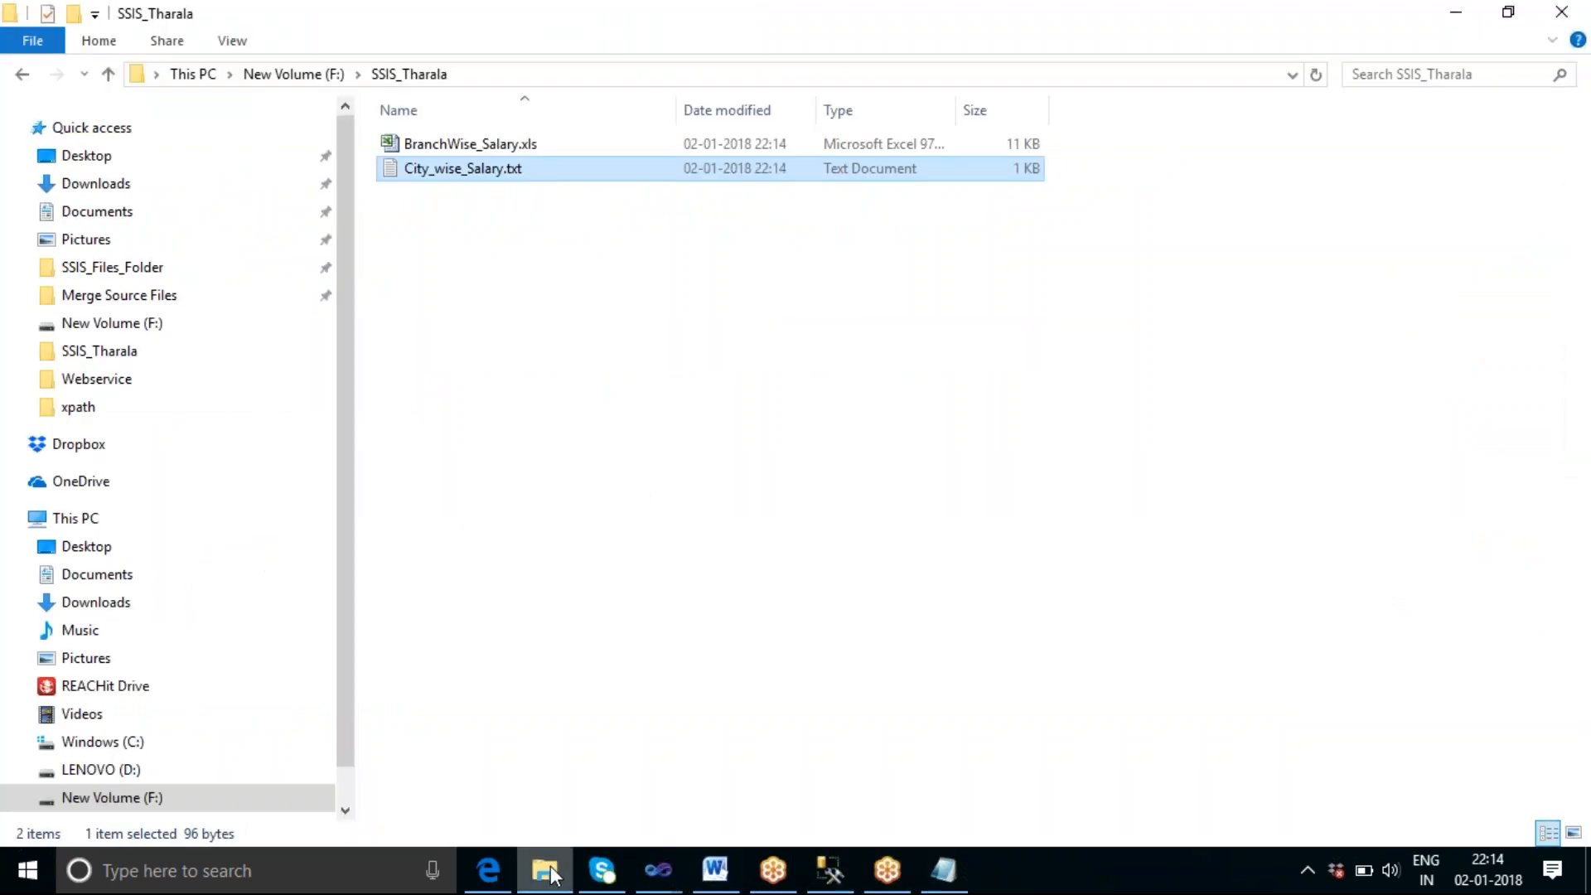
pyautogui.click(337, 77)
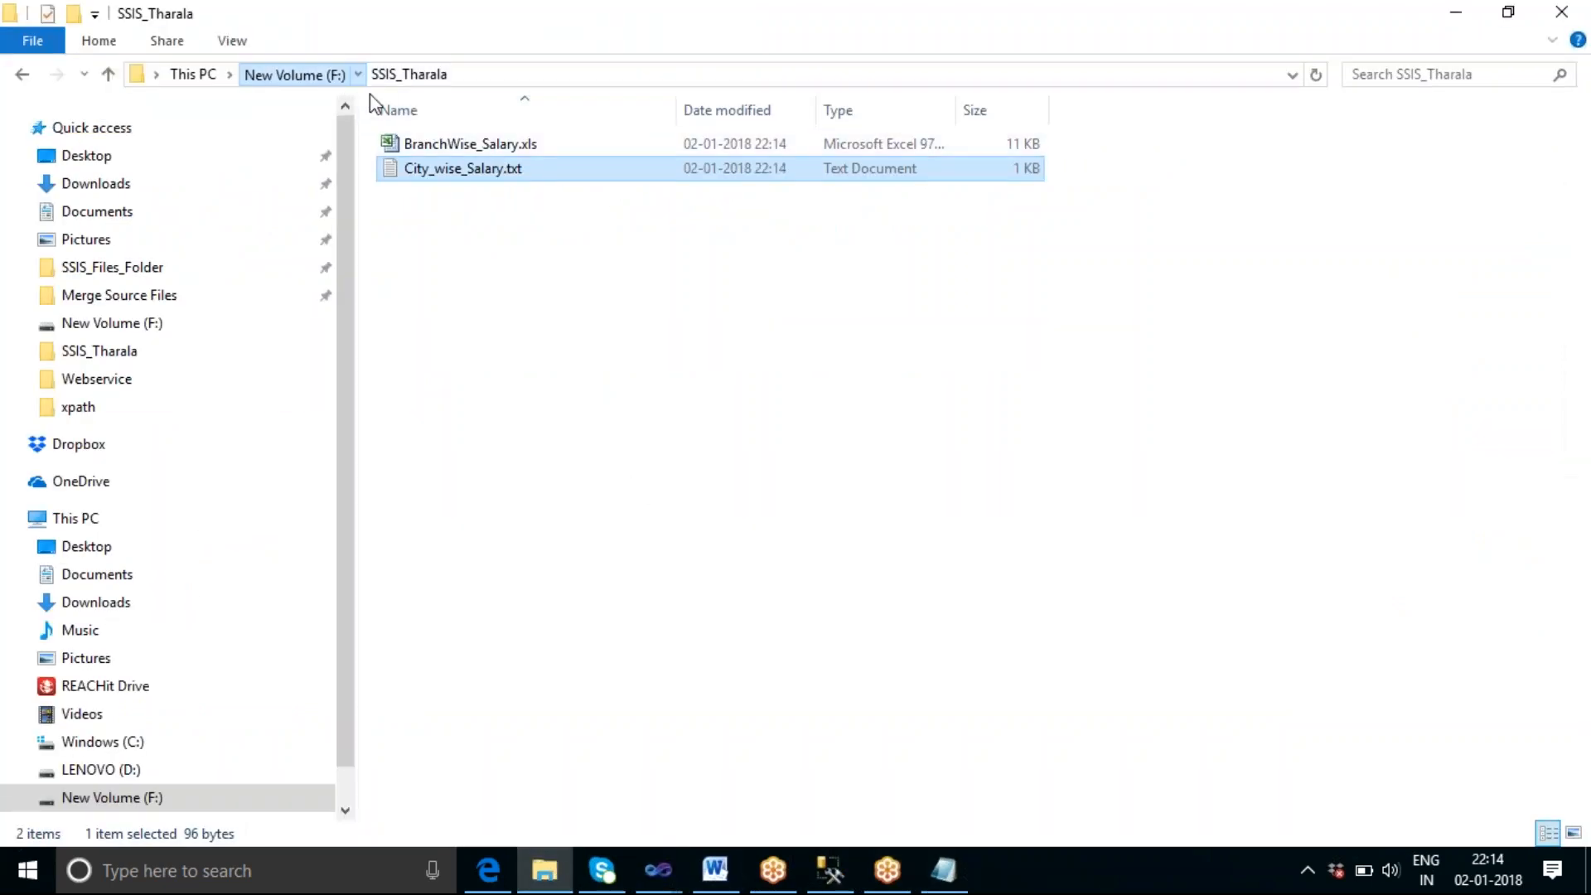
pyautogui.doubleClick(438, 808)
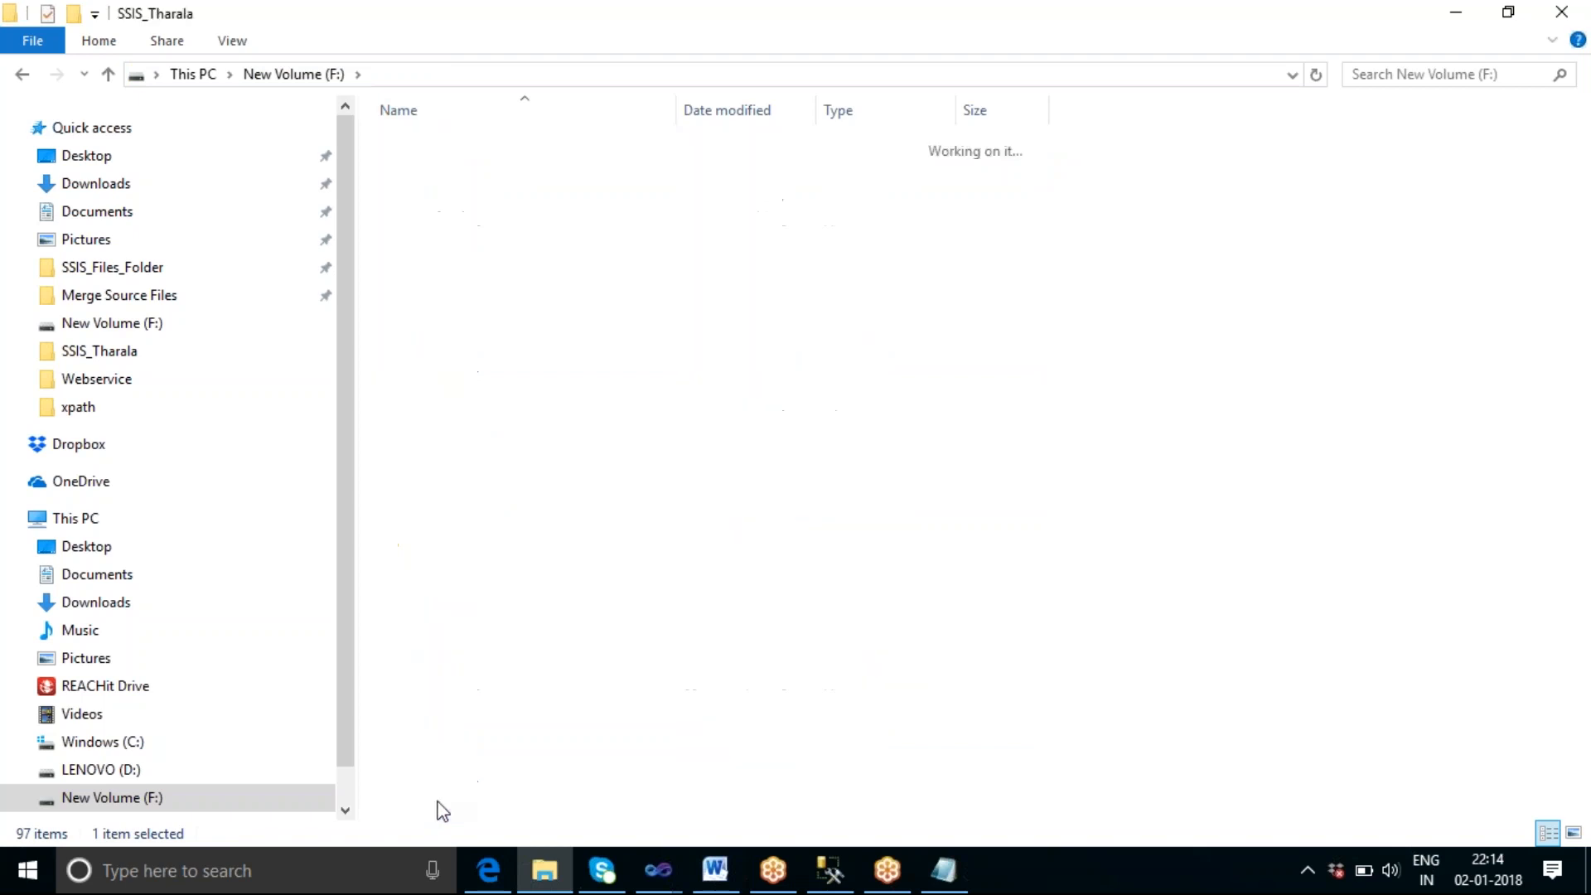
pyautogui.doubleClick(460, 150)
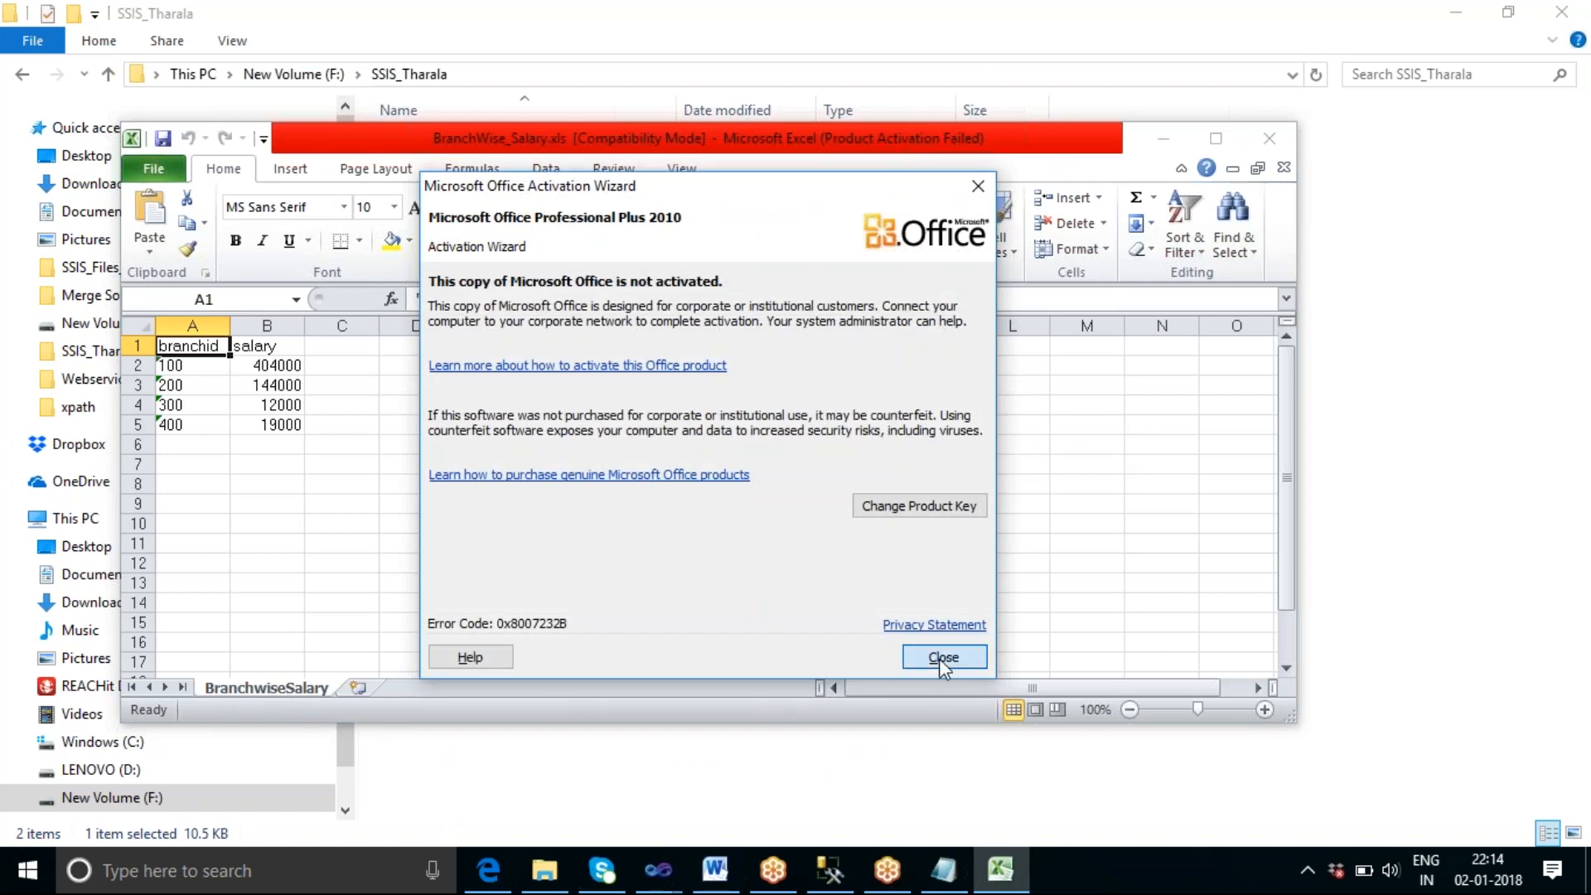
pyautogui.click(938, 658)
pyautogui.click(1216, 138)
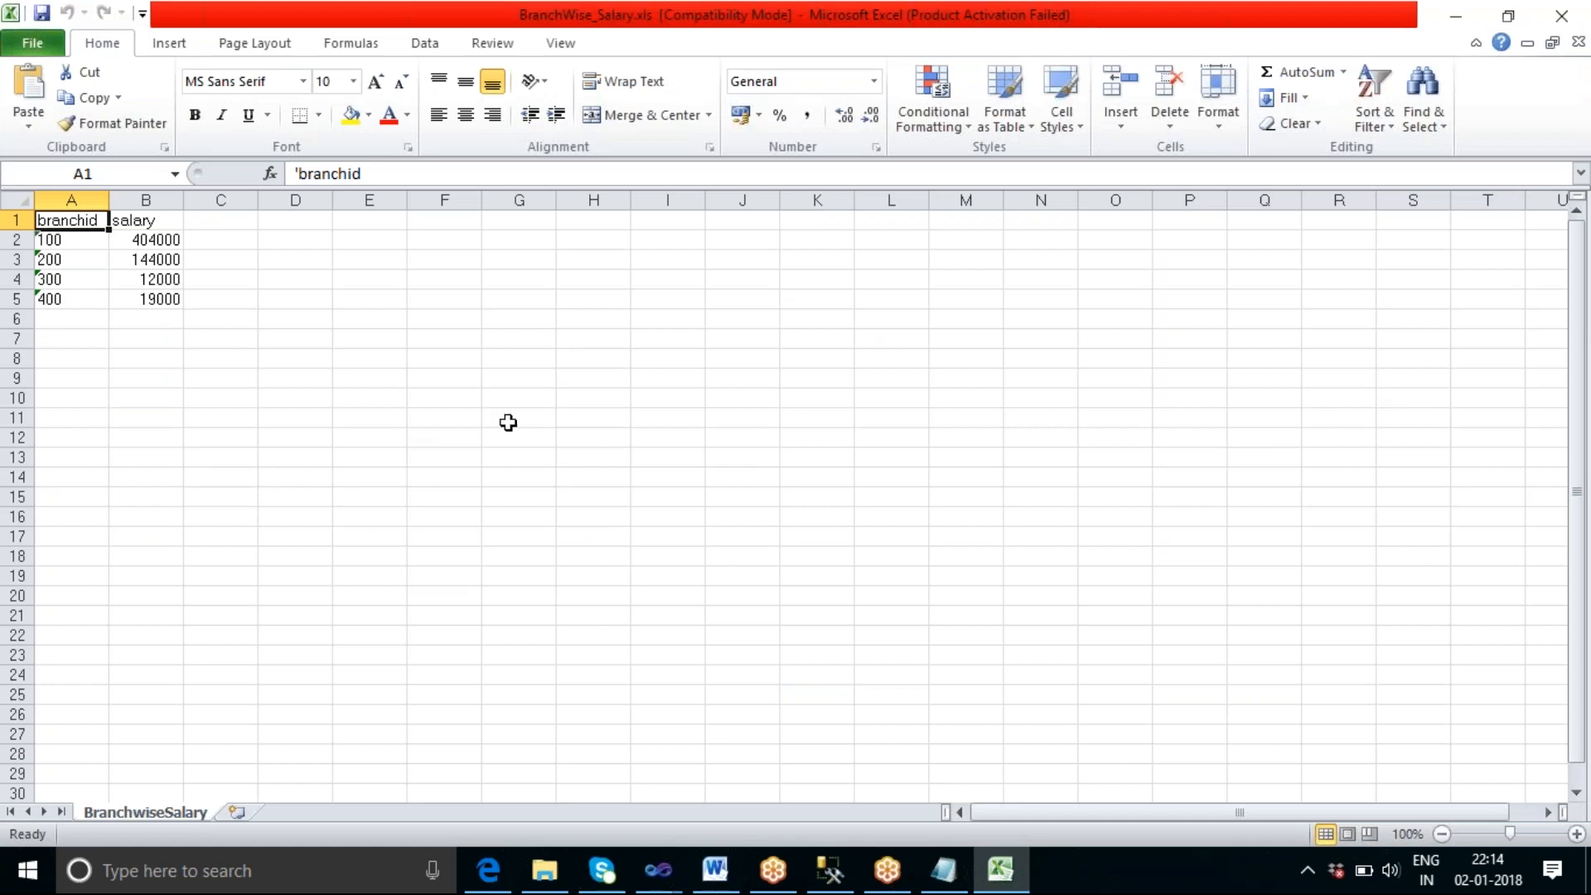
pyautogui.click(1578, 43)
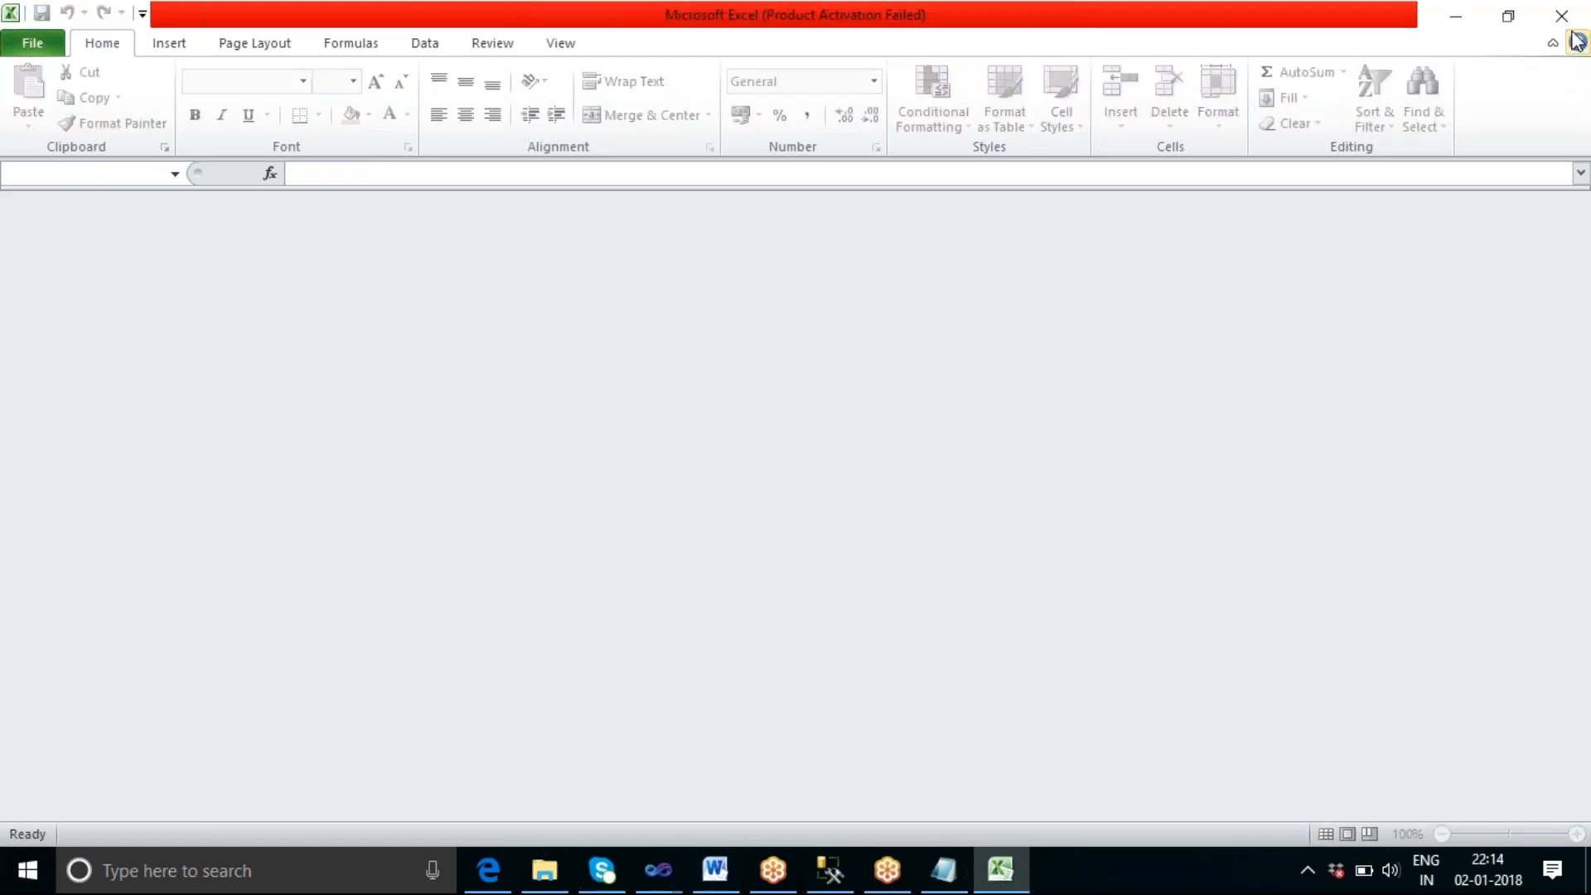
pyautogui.click(1563, 15)
pyautogui.click(1163, 398)
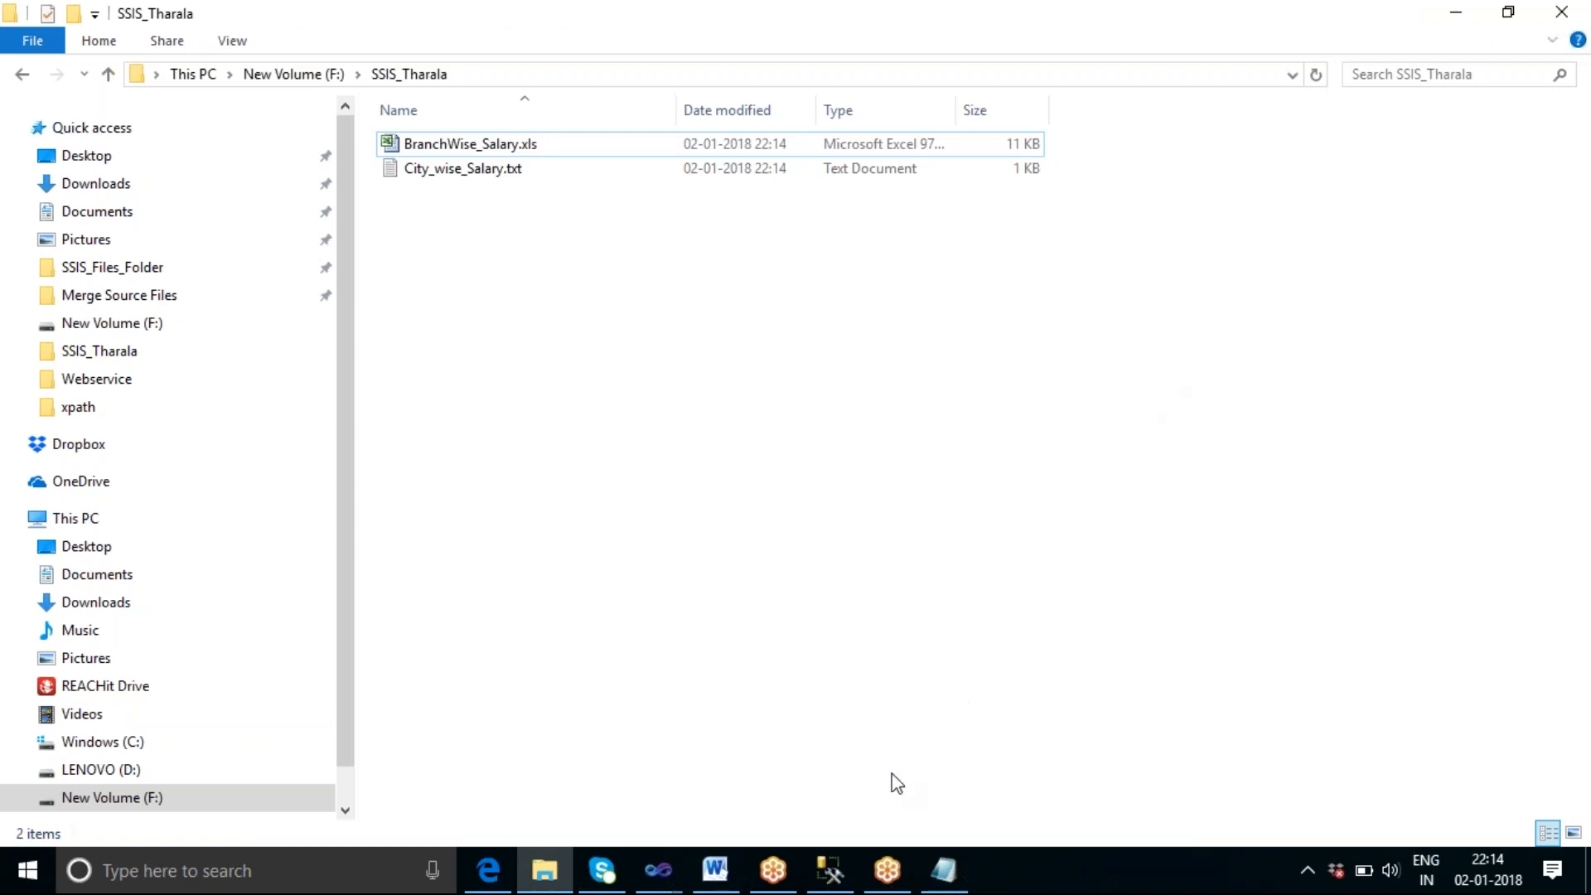
# Step: Switch to the SSIS_Sai17 project in Visual Studio and stop debugging the package
pyautogui.click(658, 870)
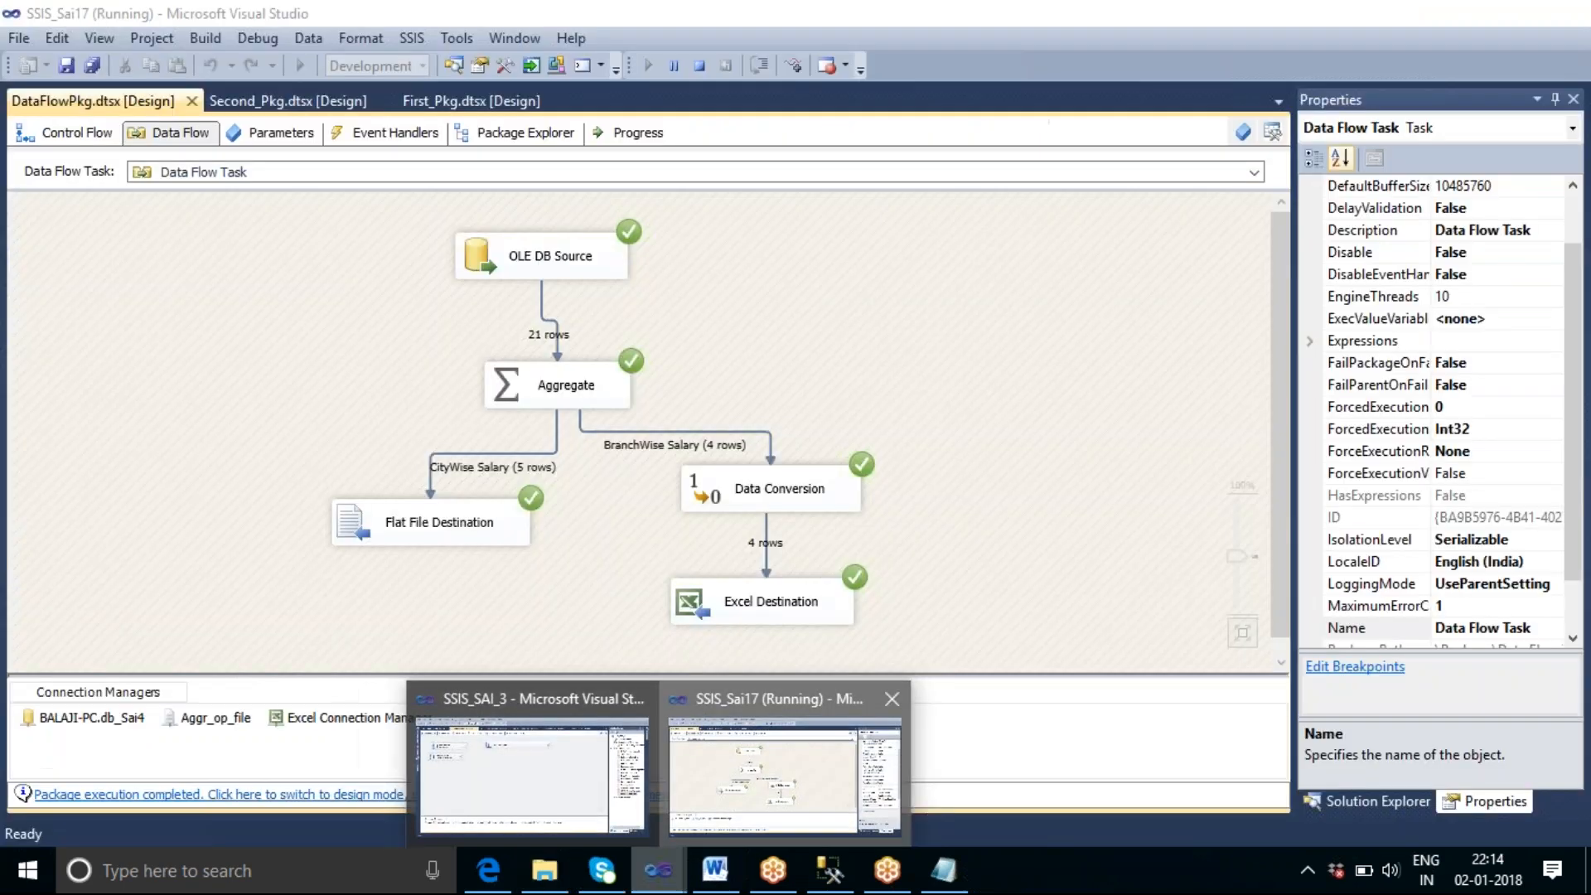
pyautogui.click(784, 775)
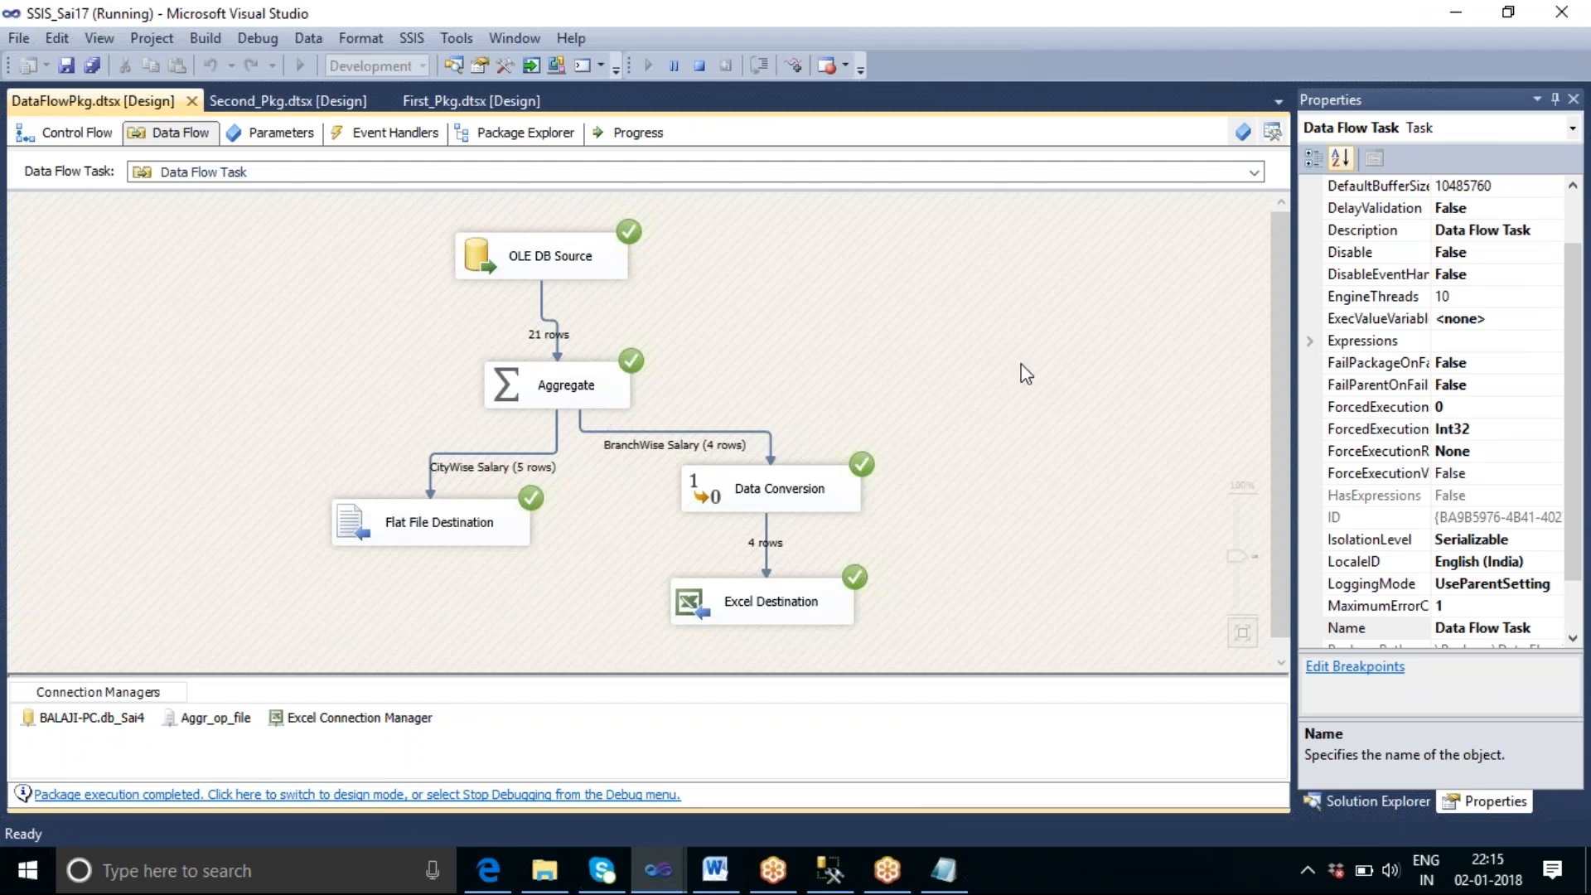
pyautogui.click(697, 71)
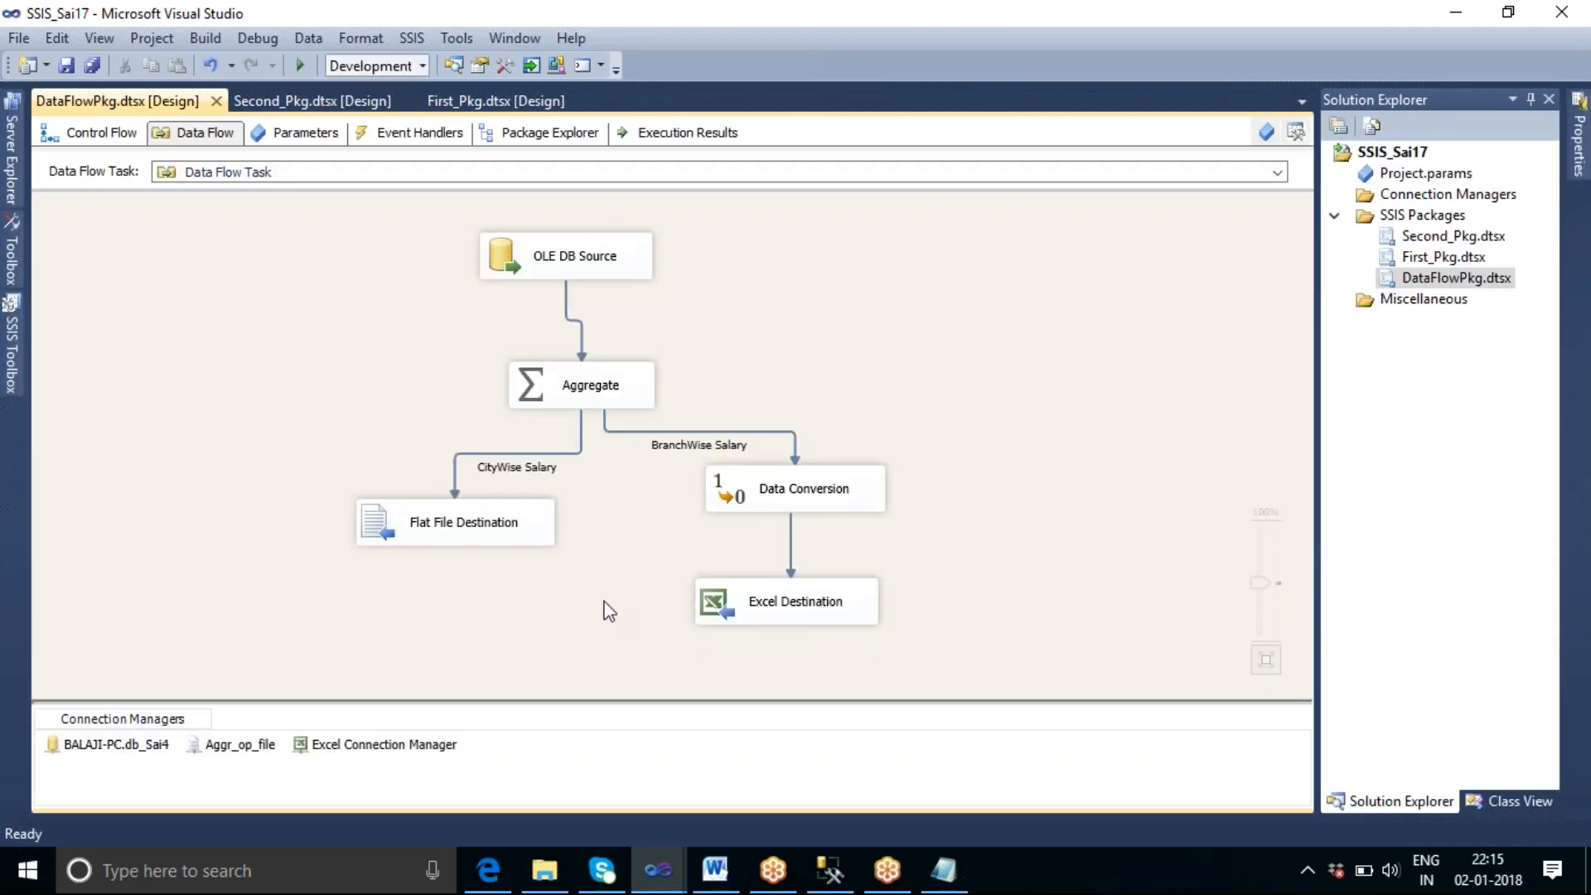
# Step: Check the overwrite setting in the Flat File Destination's connection manager settings, closing the editor without changes
pyautogui.click(506, 524)
pyautogui.doubleClick(502, 520)
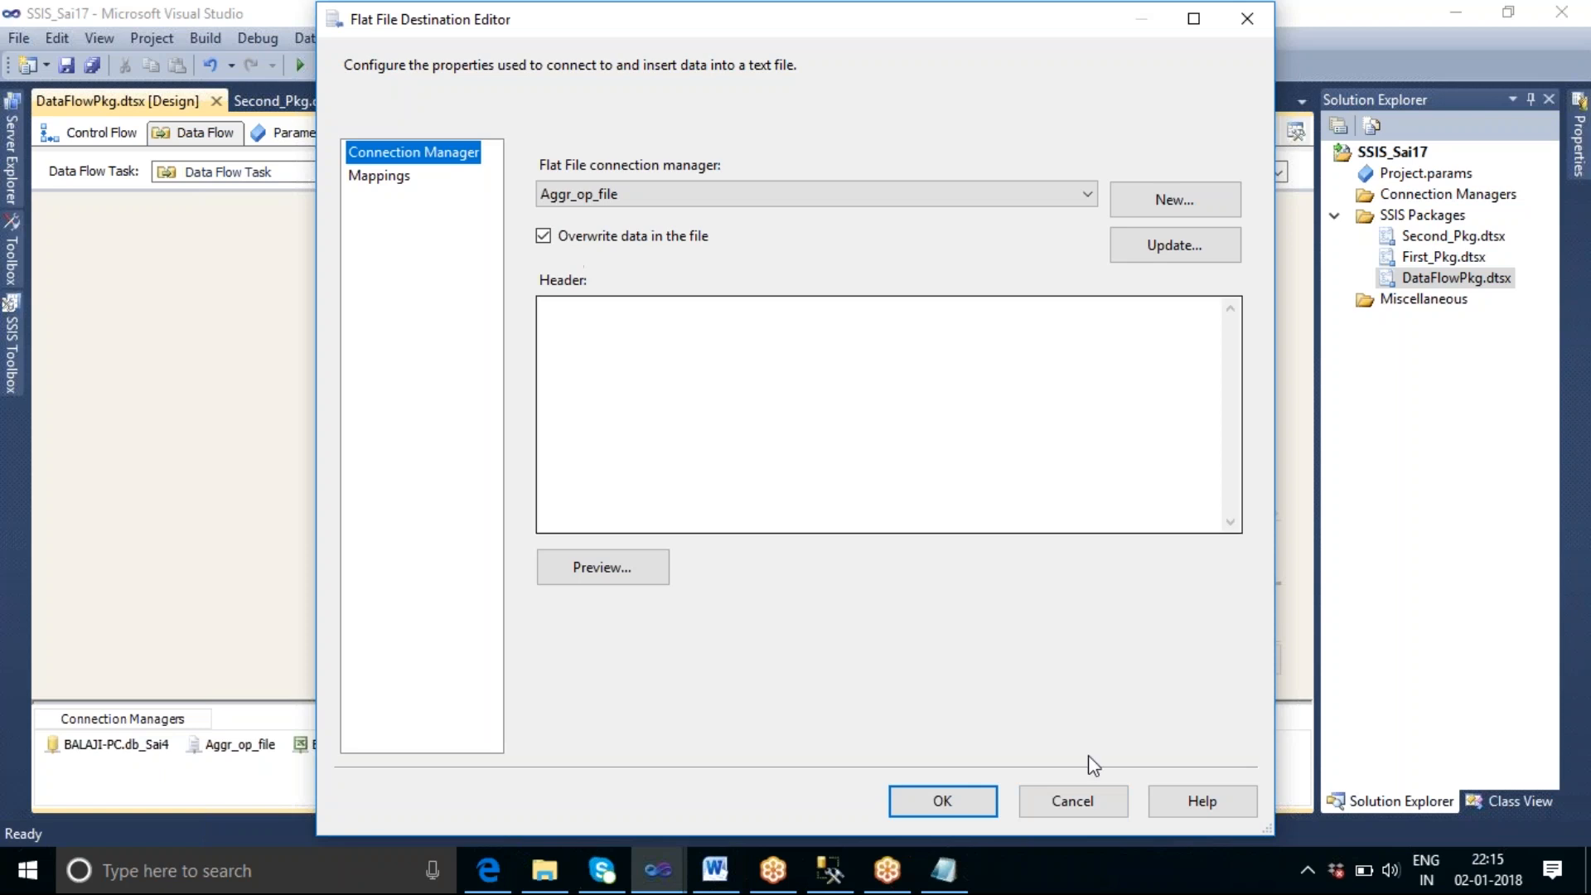
pyautogui.click(1081, 812)
pyautogui.click(635, 547)
pyautogui.click(492, 533)
pyautogui.doubleClick(495, 539)
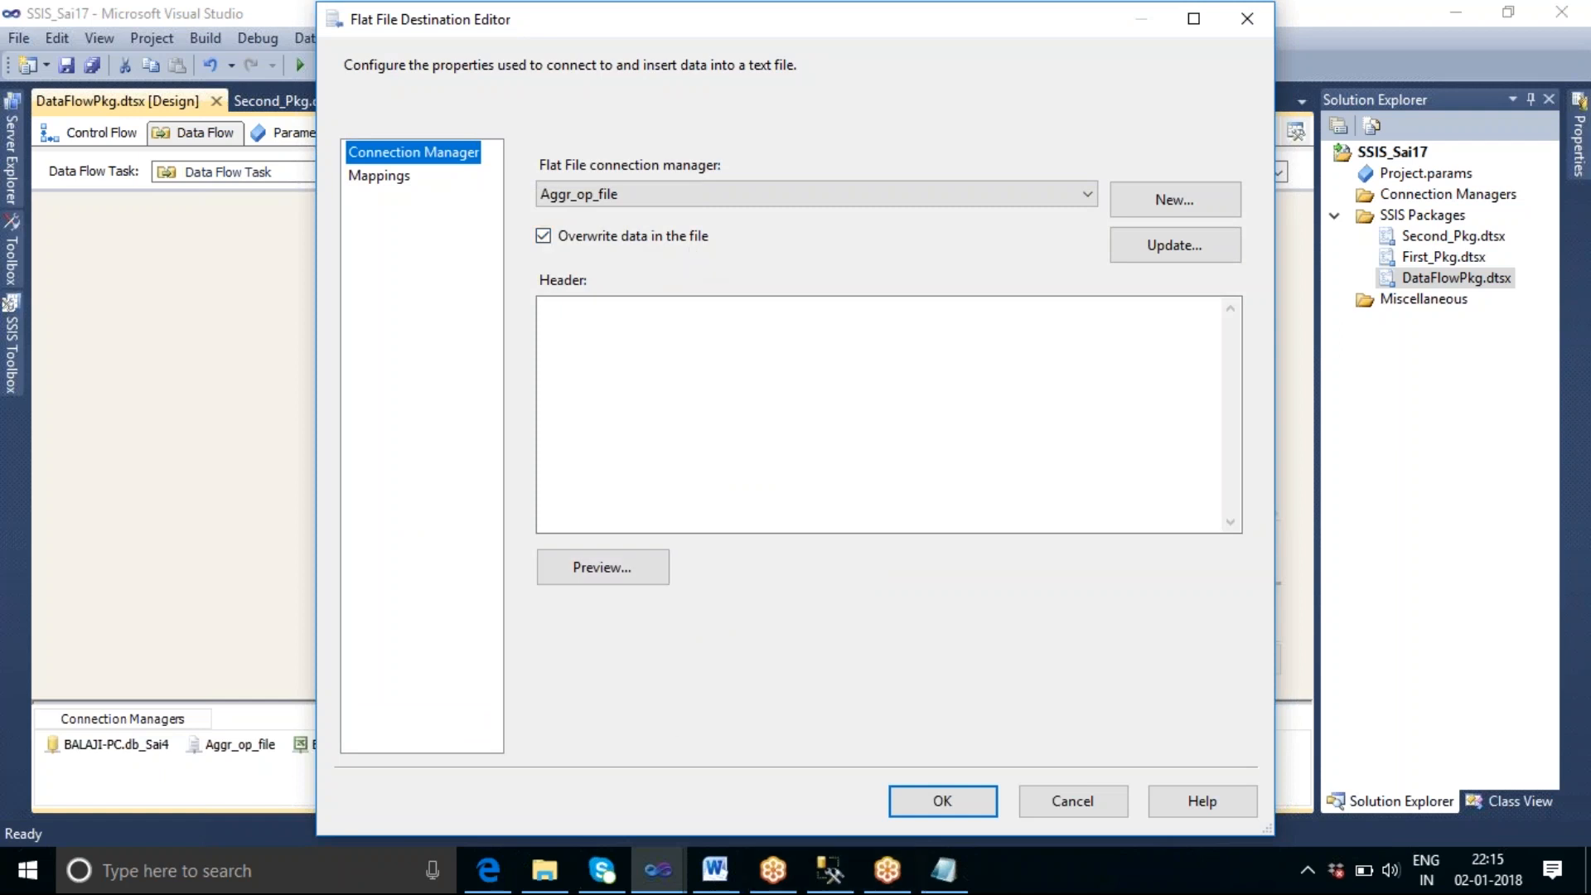
pyautogui.click(1061, 797)
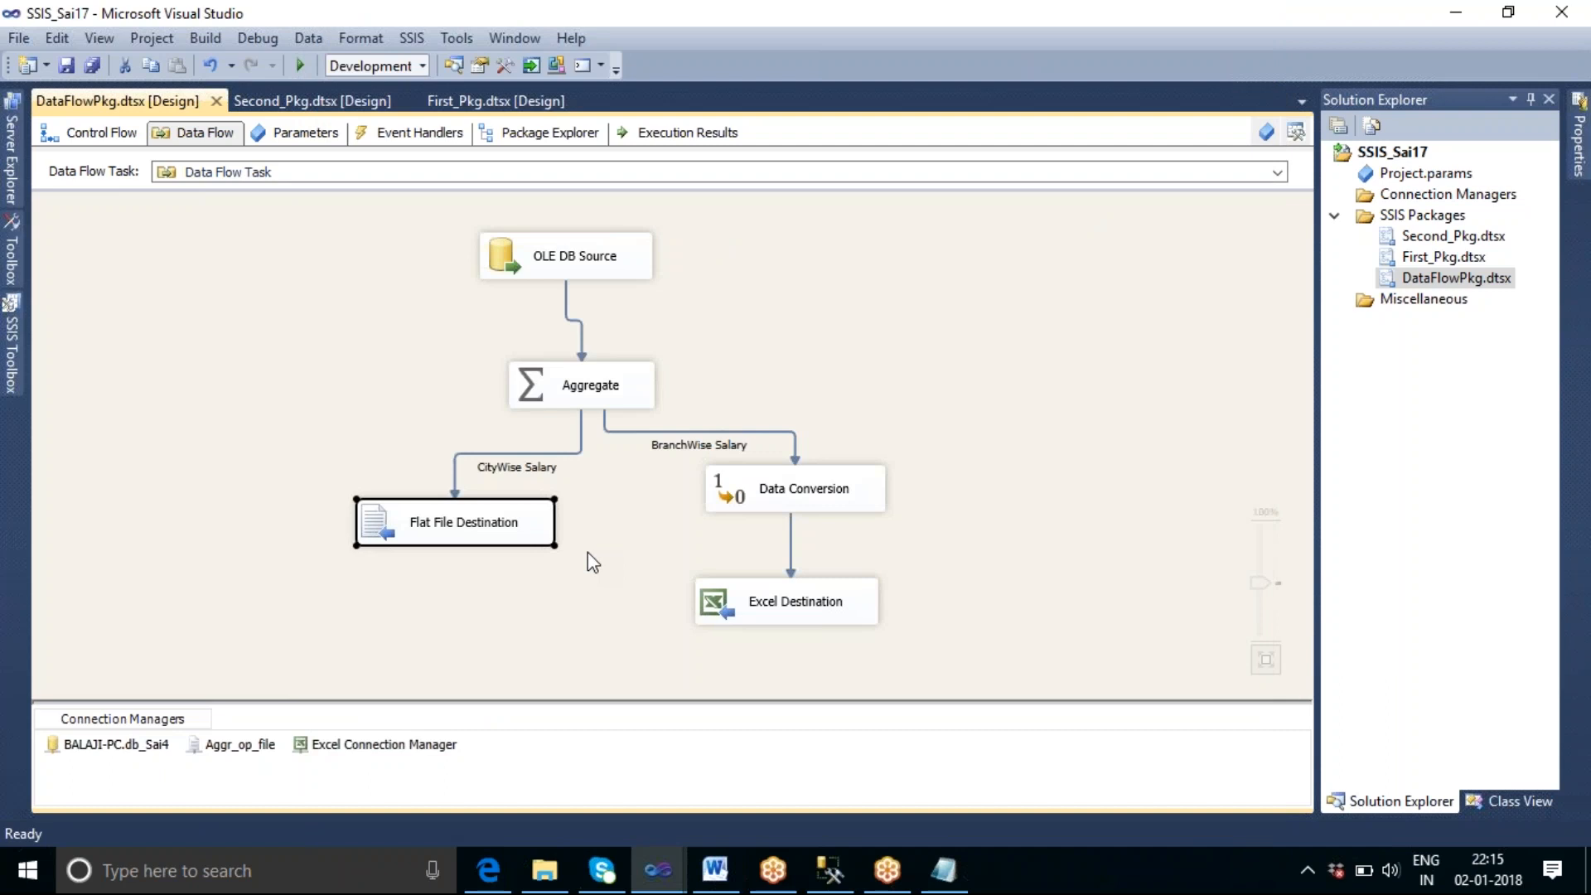
pyautogui.click(593, 563)
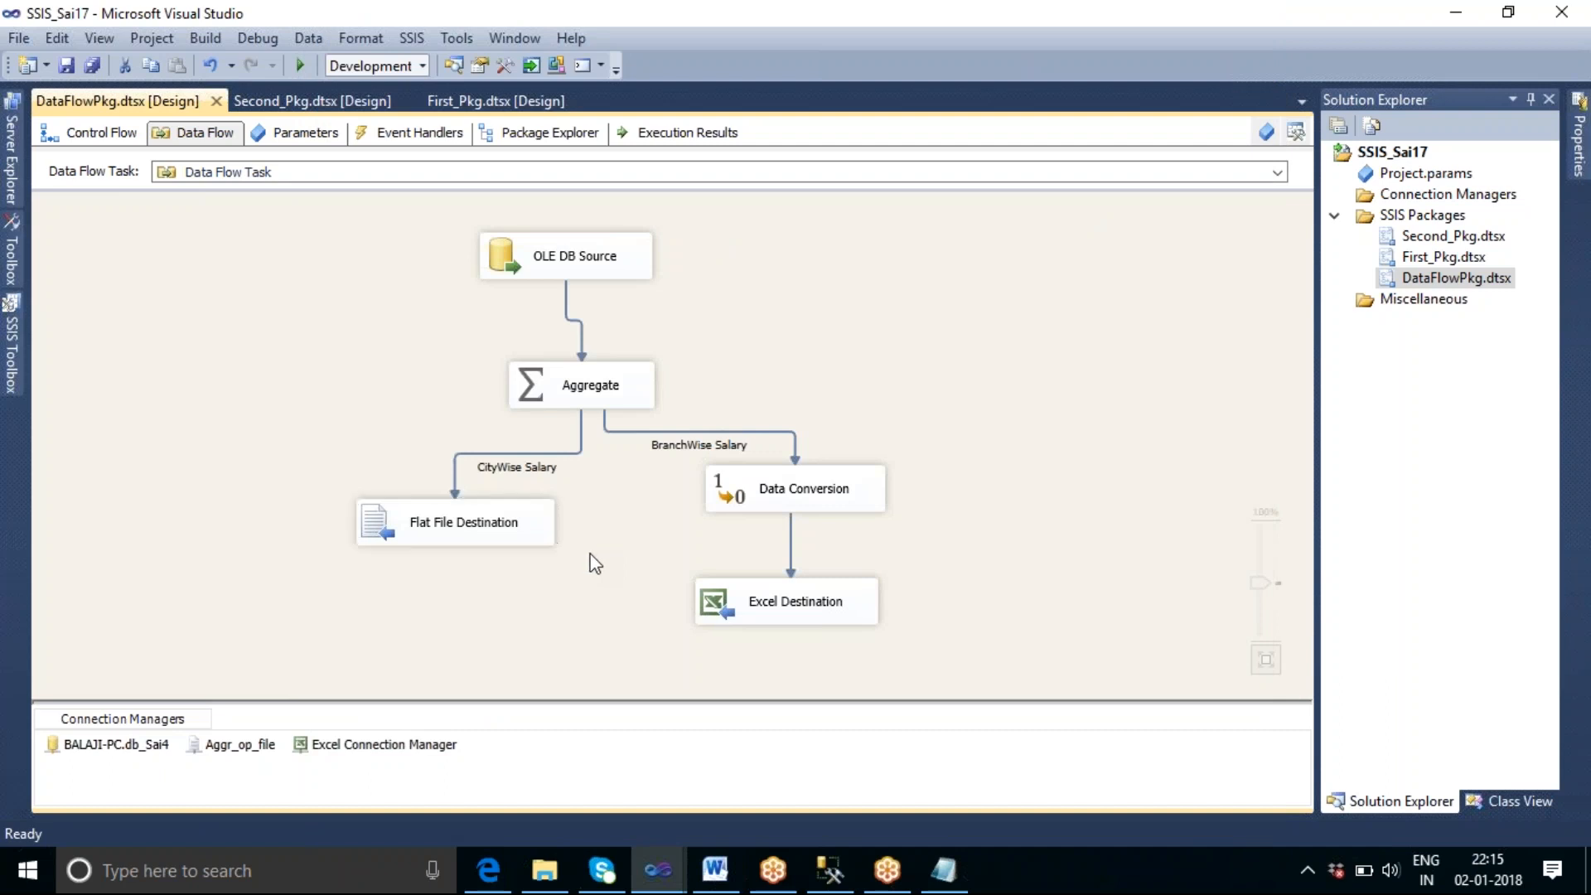
# Step: Execute the data flow task again and stop debugging once the run completes
pyautogui.rightClick(876, 292)
pyautogui.click(981, 411)
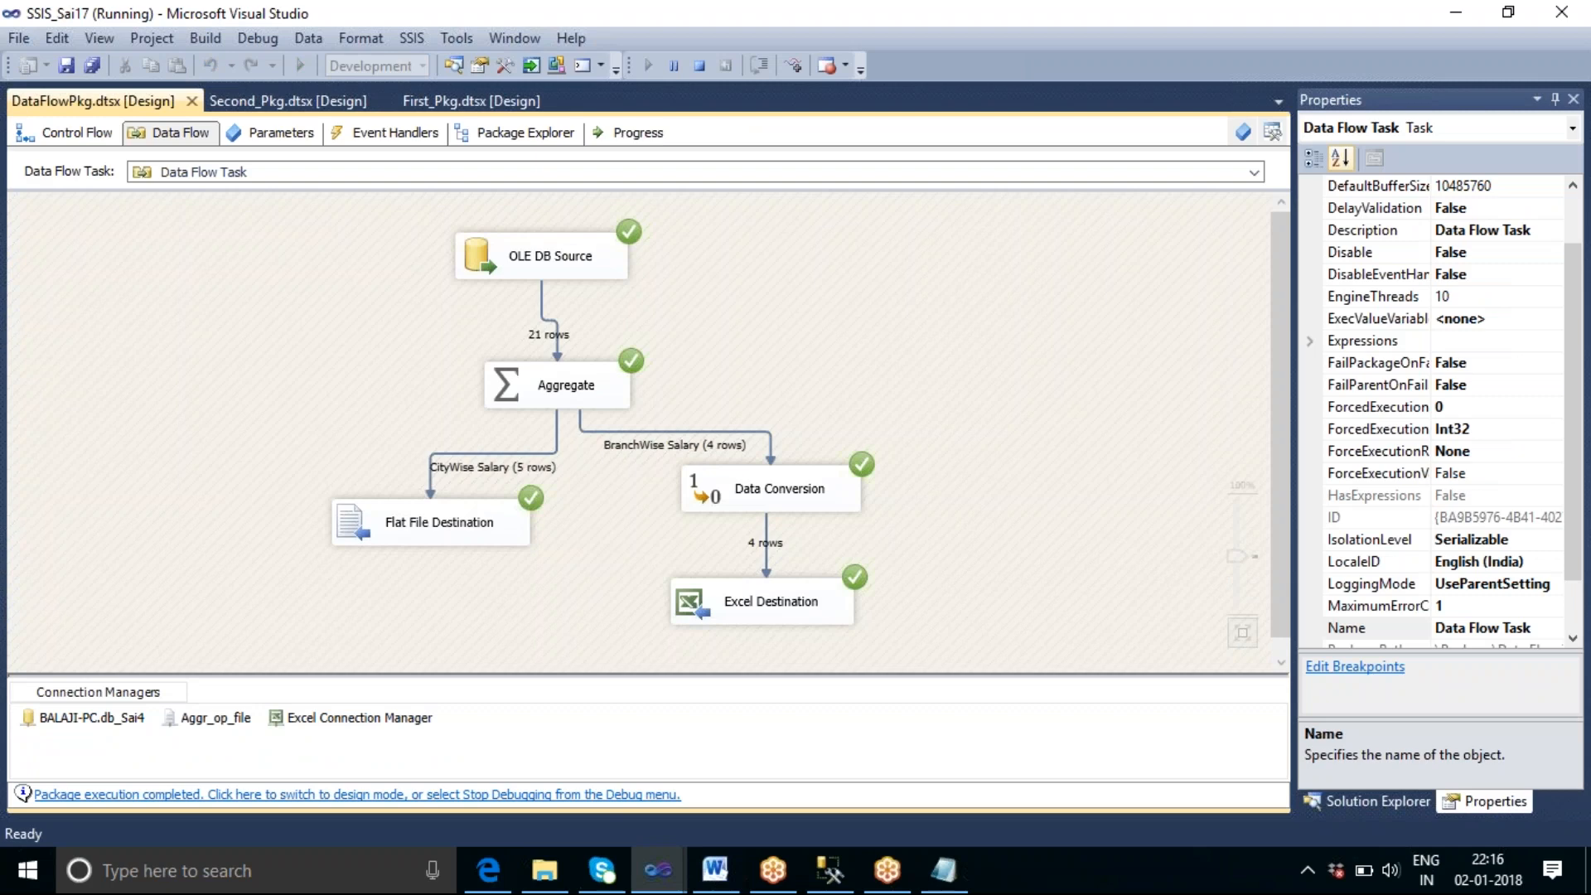
pyautogui.click(699, 65)
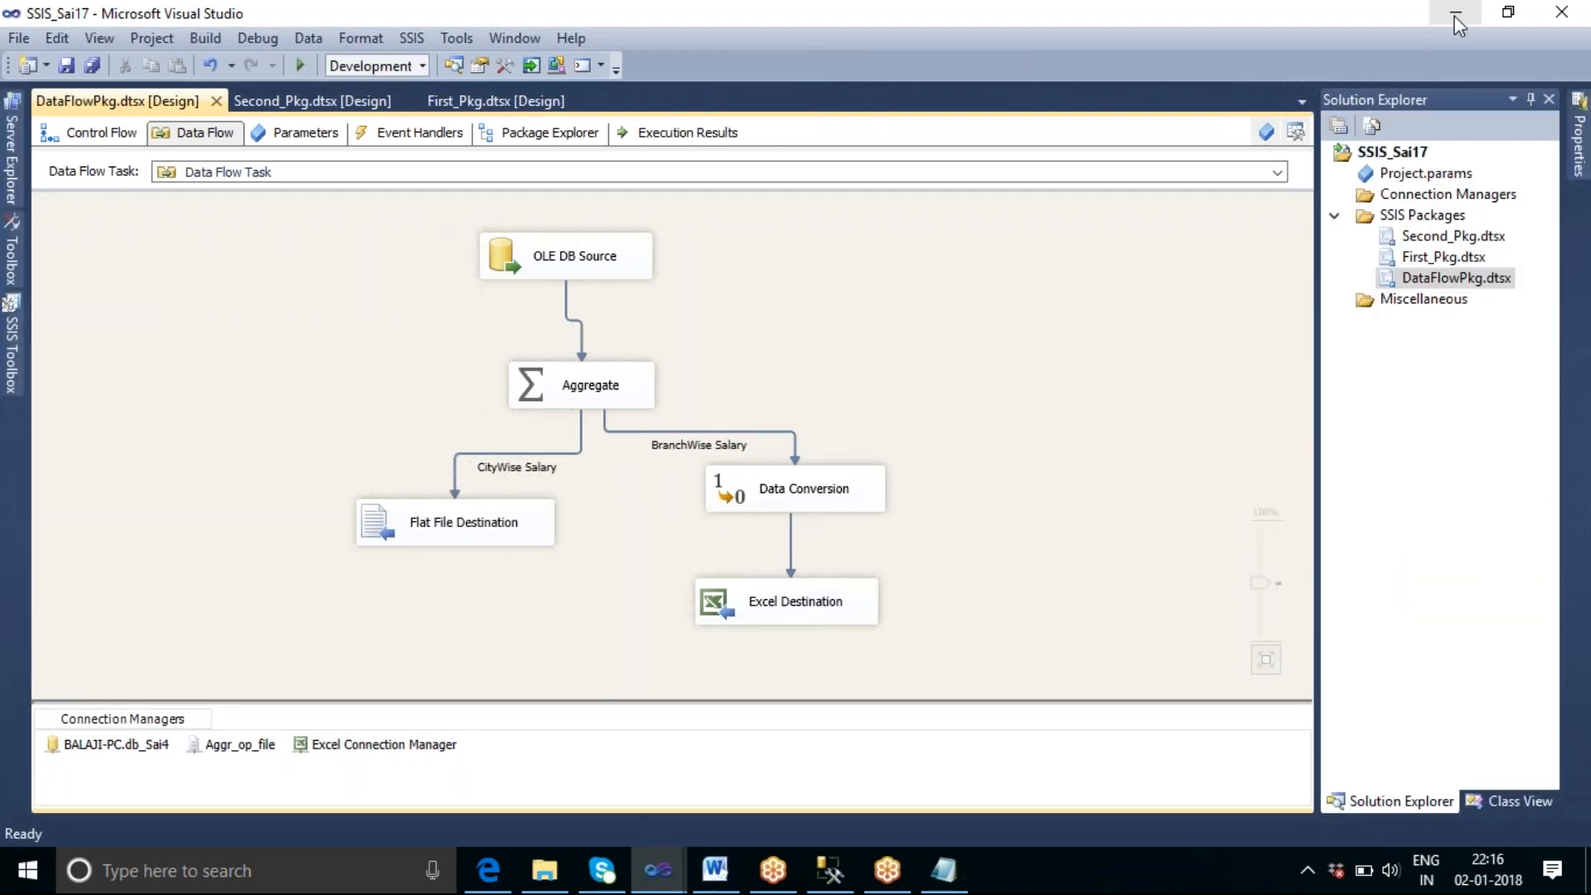
# Step: Return to the SSIS_Tharala folder and examine the city salary rows in City_wise_Salary.txt, then close the file
pyautogui.click(1456, 18)
pyautogui.click(444, 172)
pyautogui.doubleClick(444, 171)
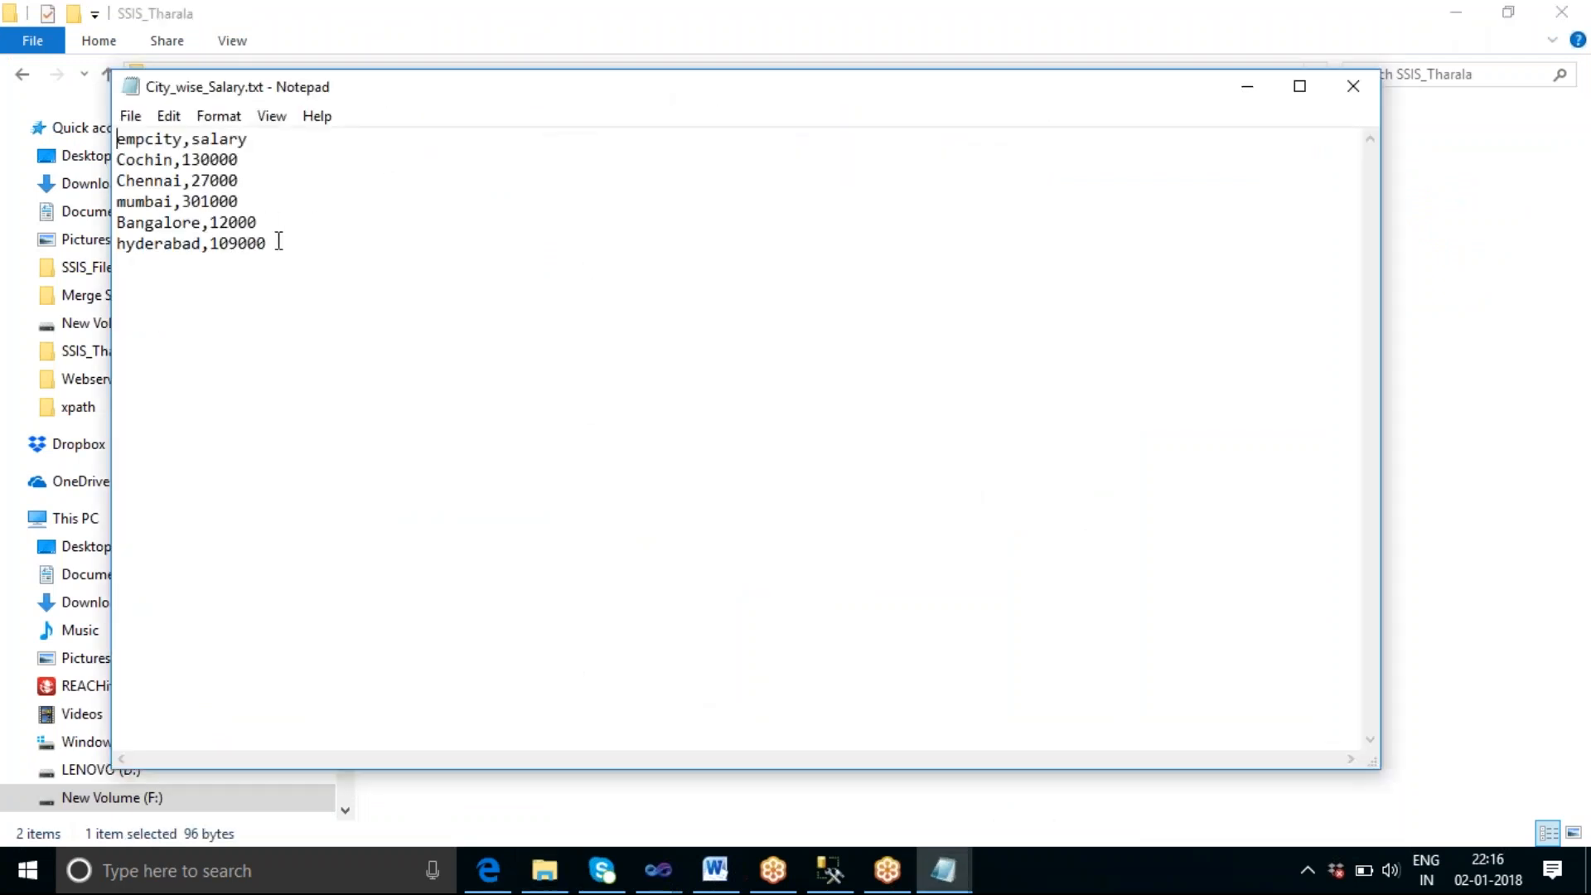
pyautogui.moveTo(273, 243); pyautogui.dragTo(114, 156)
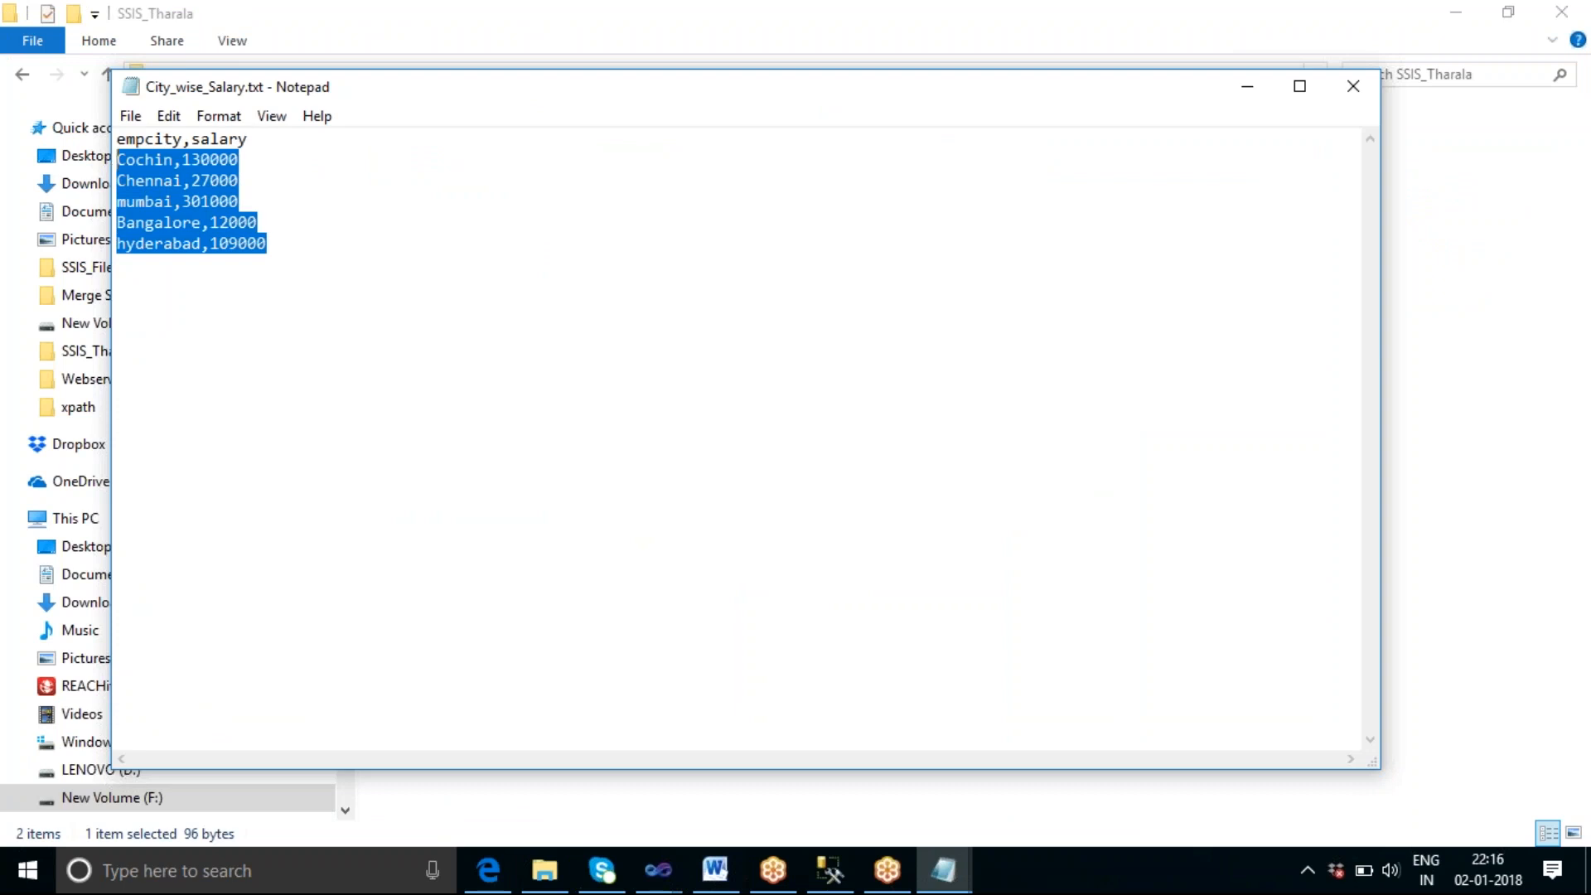
pyautogui.click(984, 315)
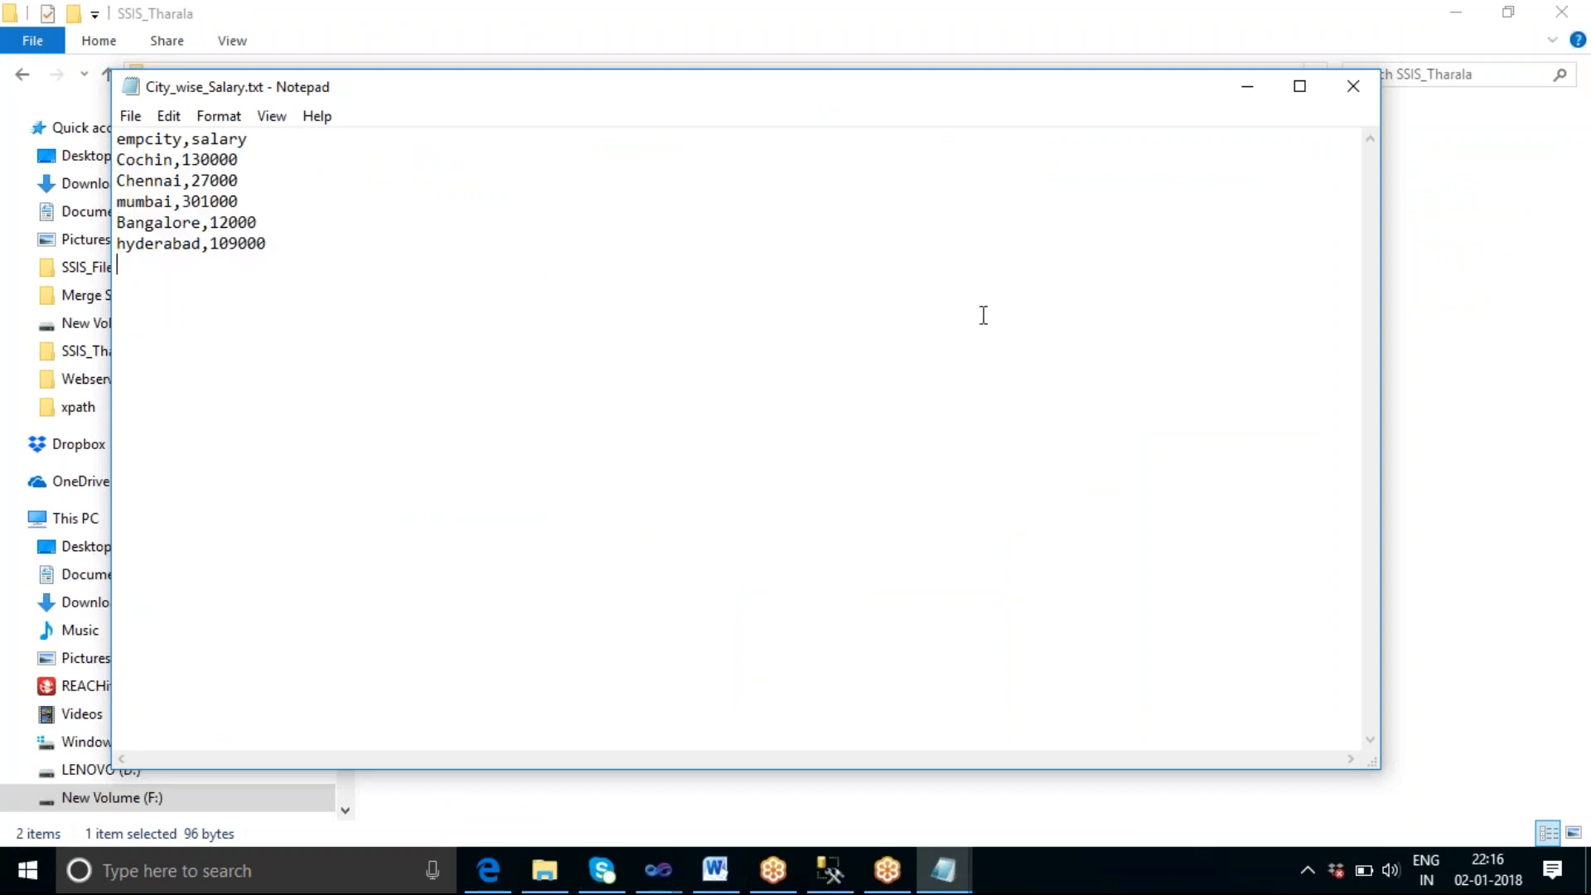
pyautogui.click(1351, 86)
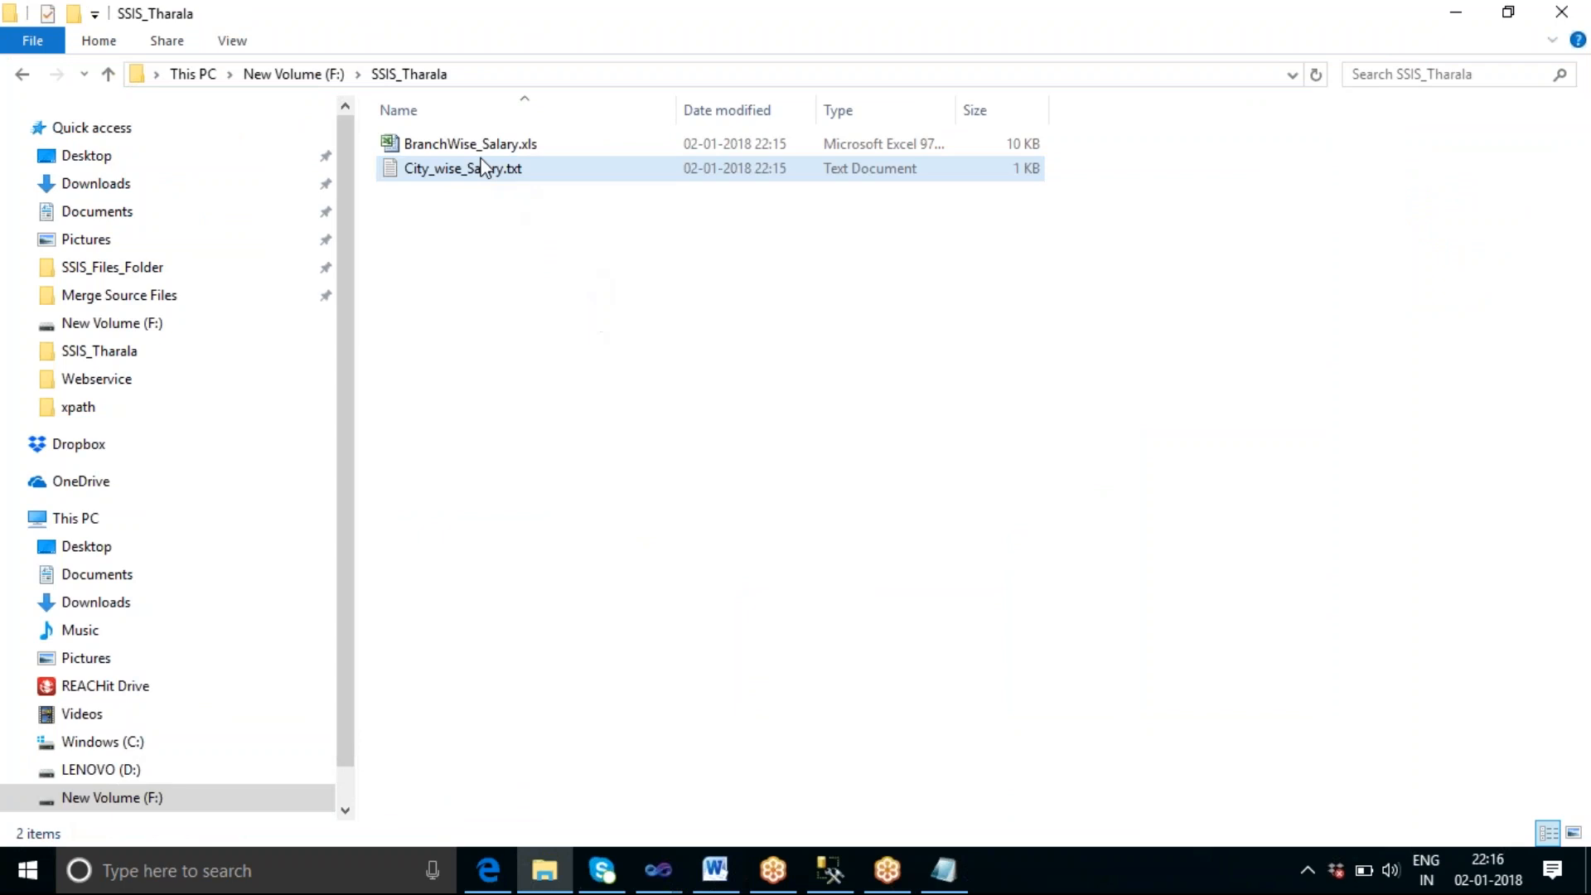
# Step: Open BranchWise_Salary.xls, examine the rows in A6:B9, and close the workbook
pyautogui.click(458, 149)
pyautogui.doubleClick(459, 150)
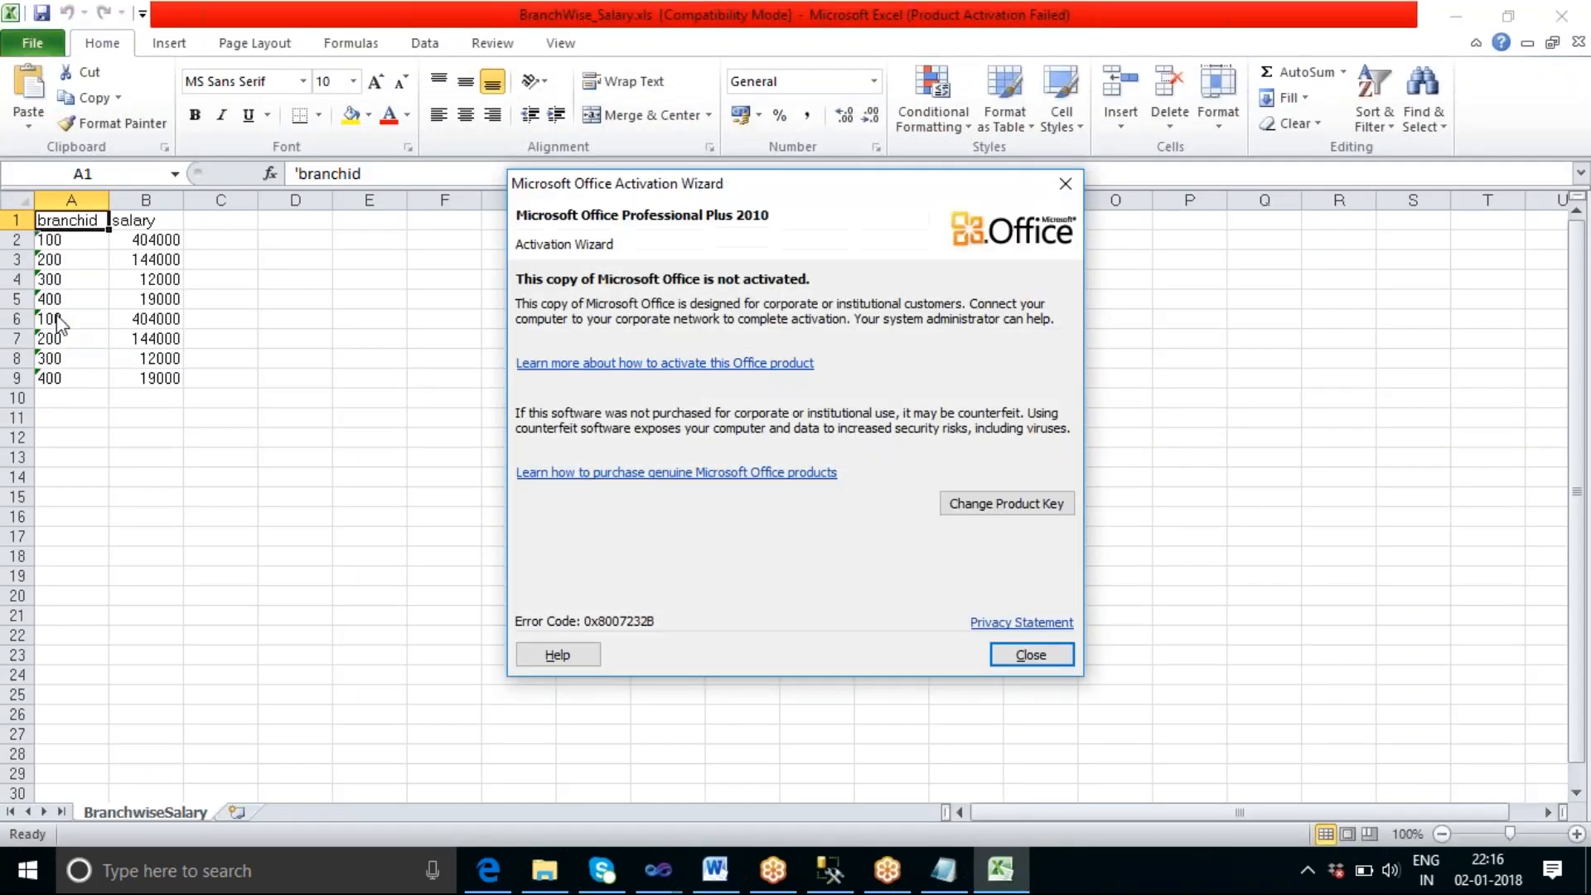
pyautogui.click(1048, 659)
pyautogui.moveTo(78, 324); pyautogui.dragTo(160, 377)
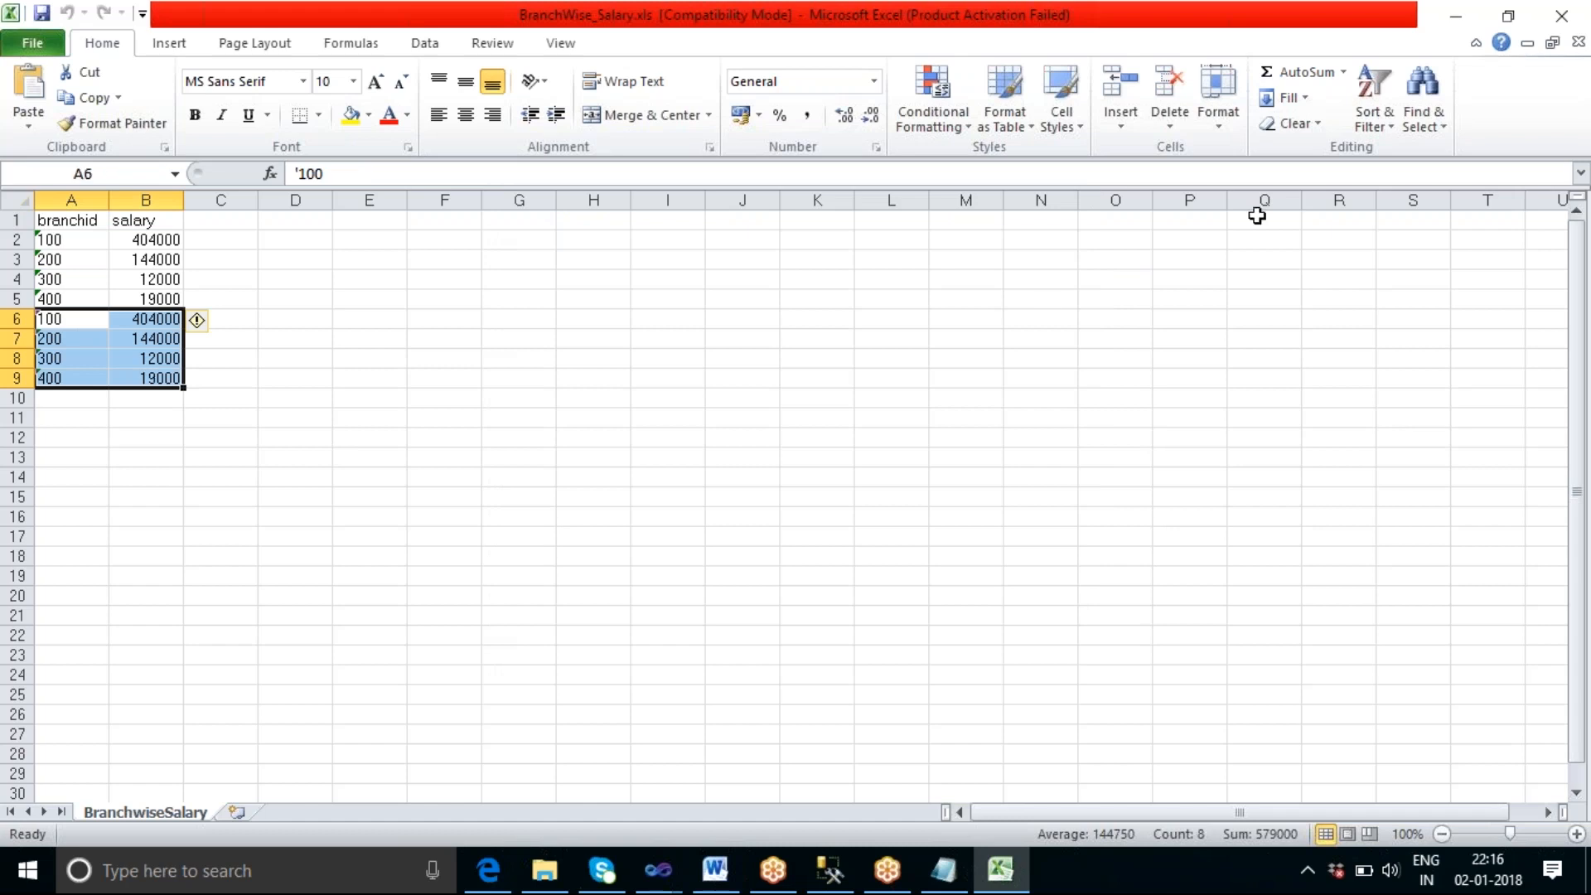
pyautogui.click(1578, 48)
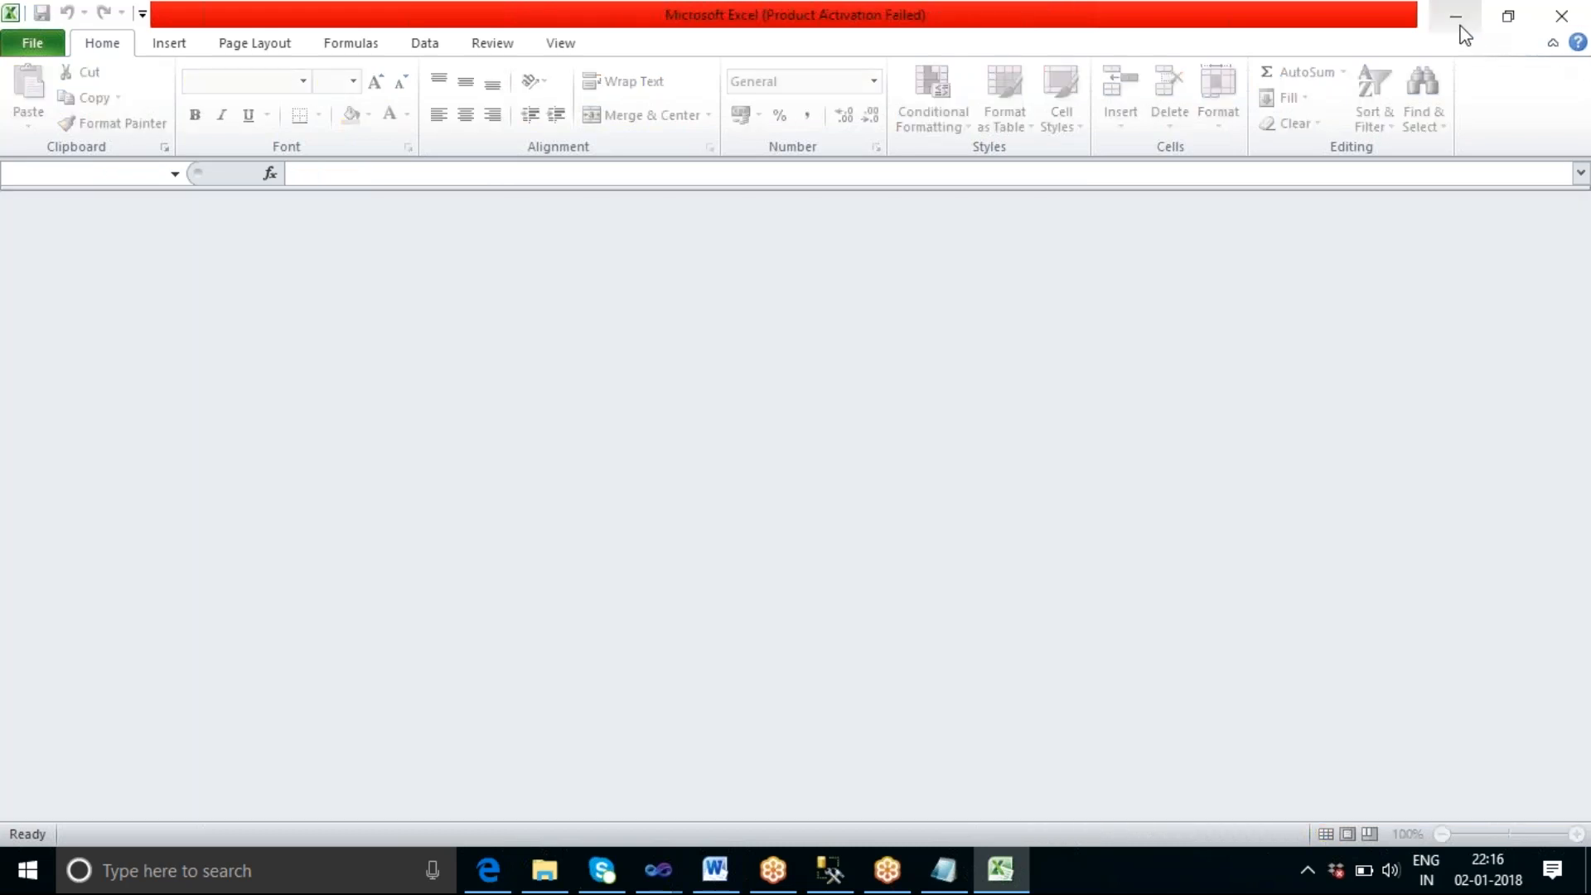
pyautogui.click(1456, 24)
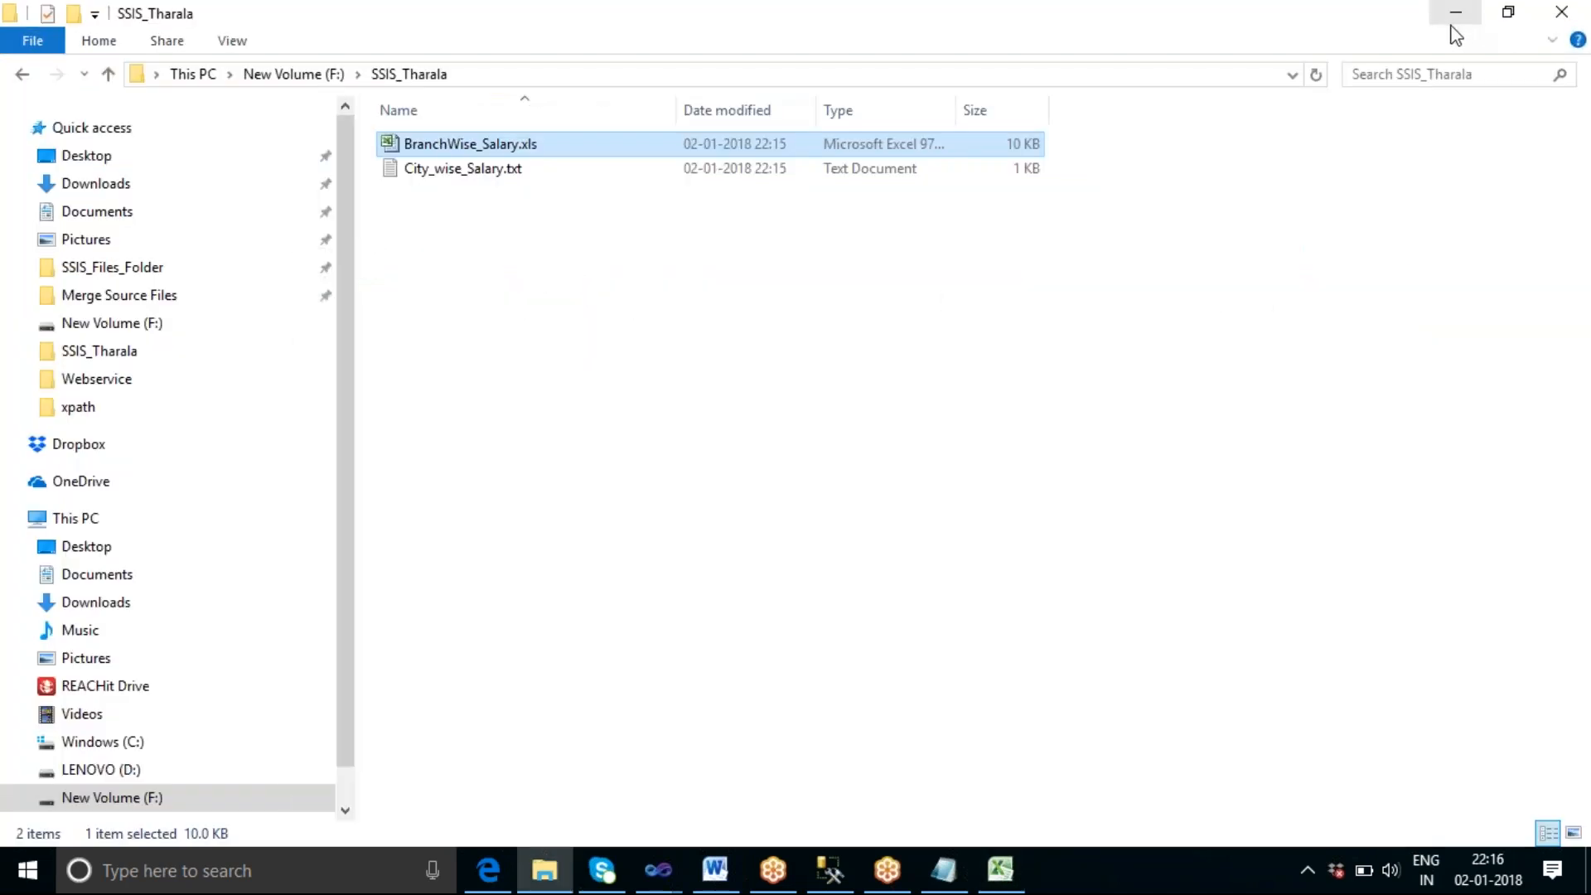
# Step: Switch to the SSIS_Sai17 project, turn off overwriting data in the file for the Flat File Destination, and execute the data flow task
pyautogui.click(658, 870)
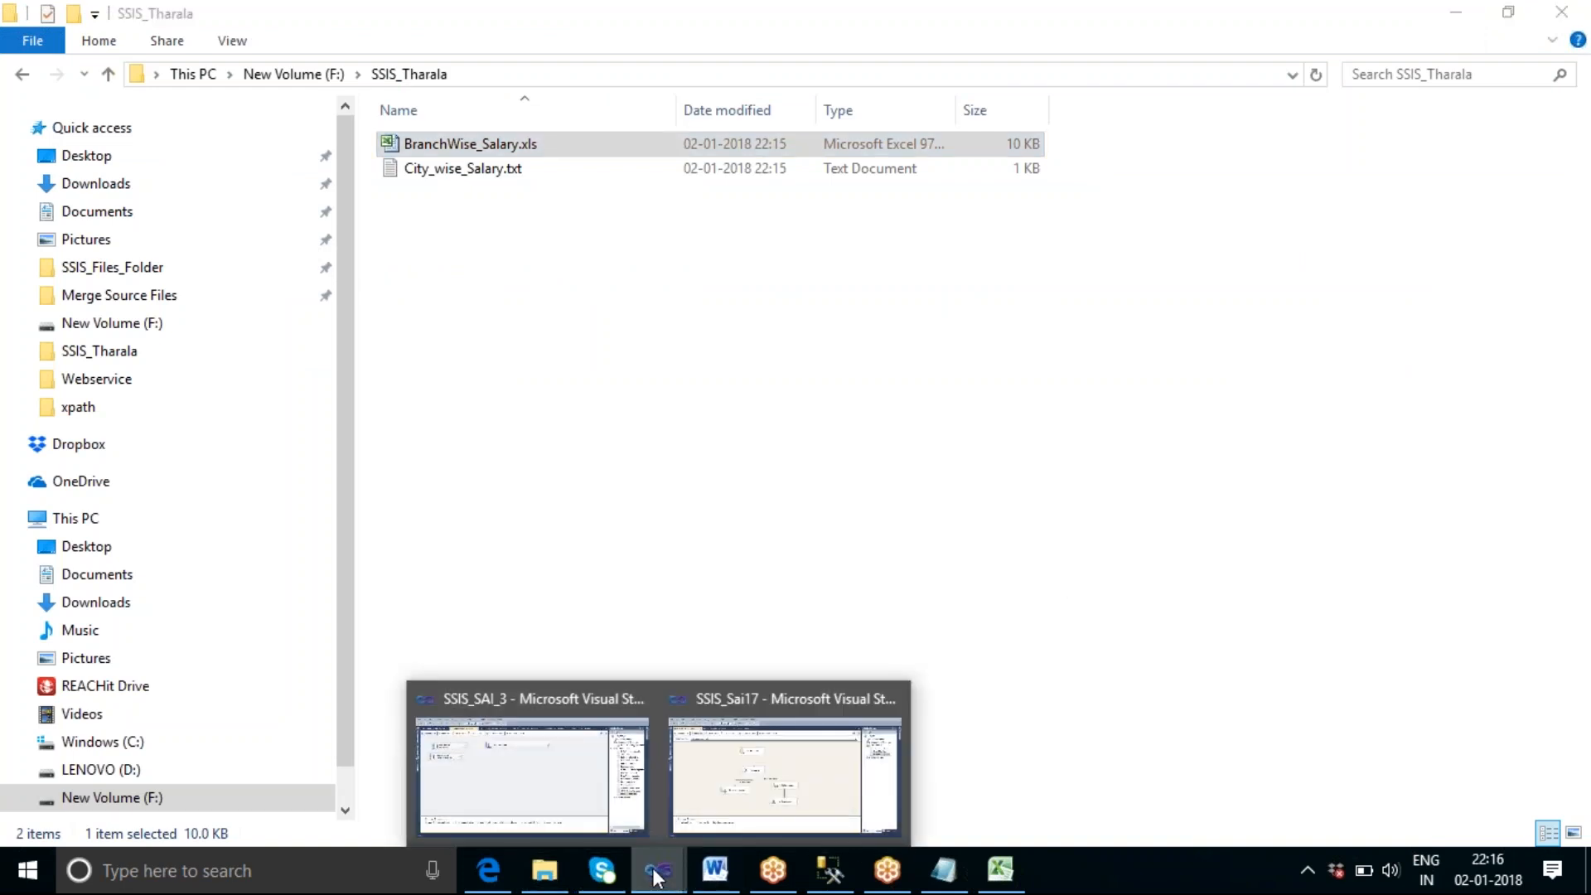
pyautogui.click(731, 750)
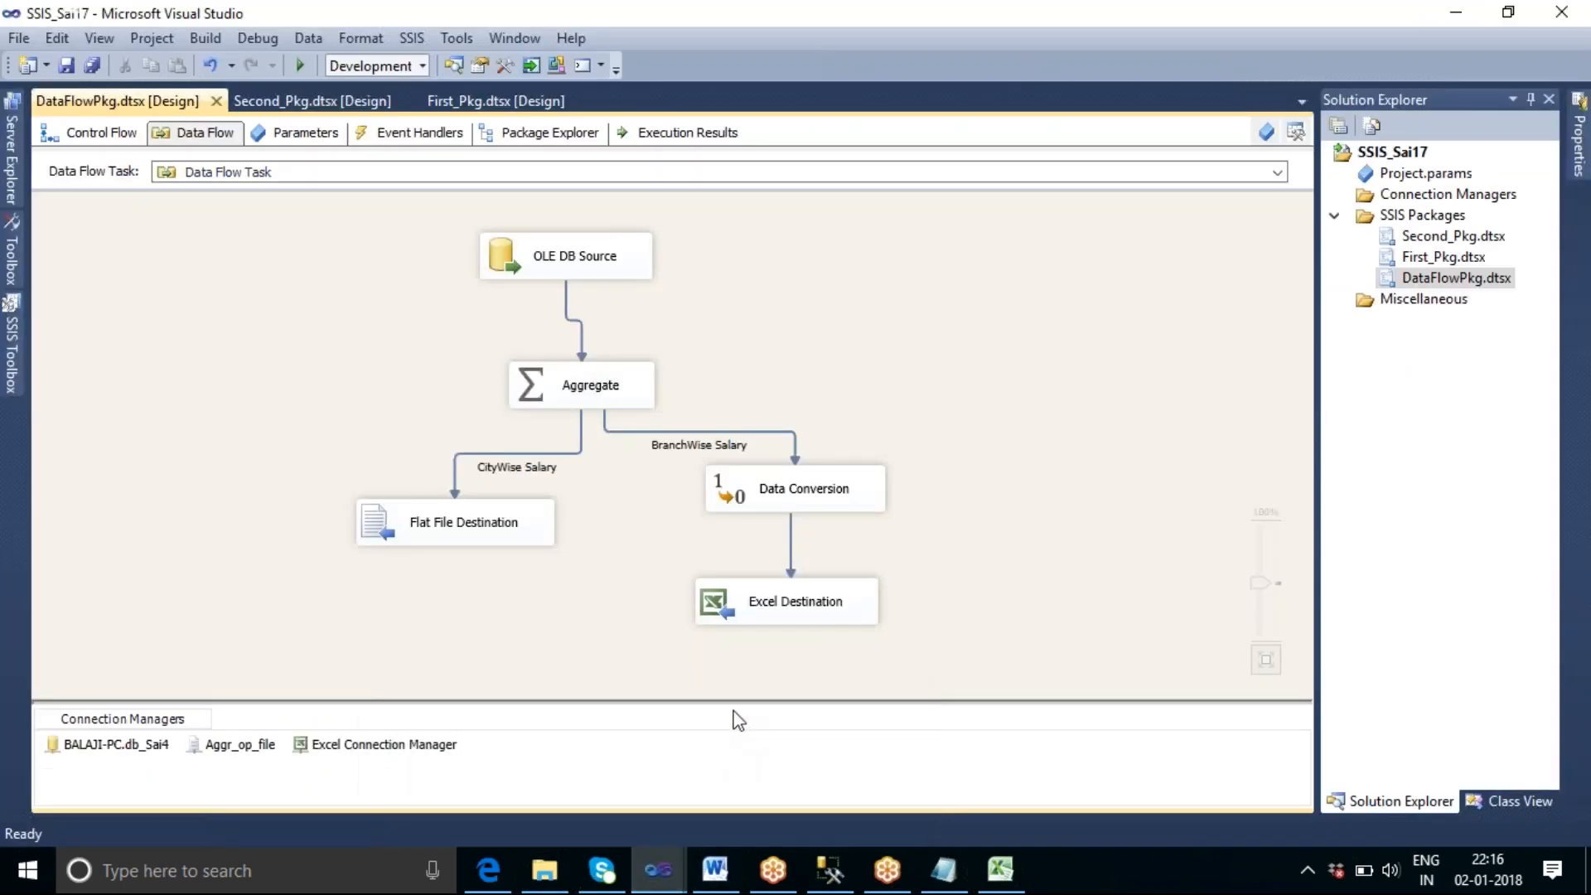
pyautogui.click(511, 529)
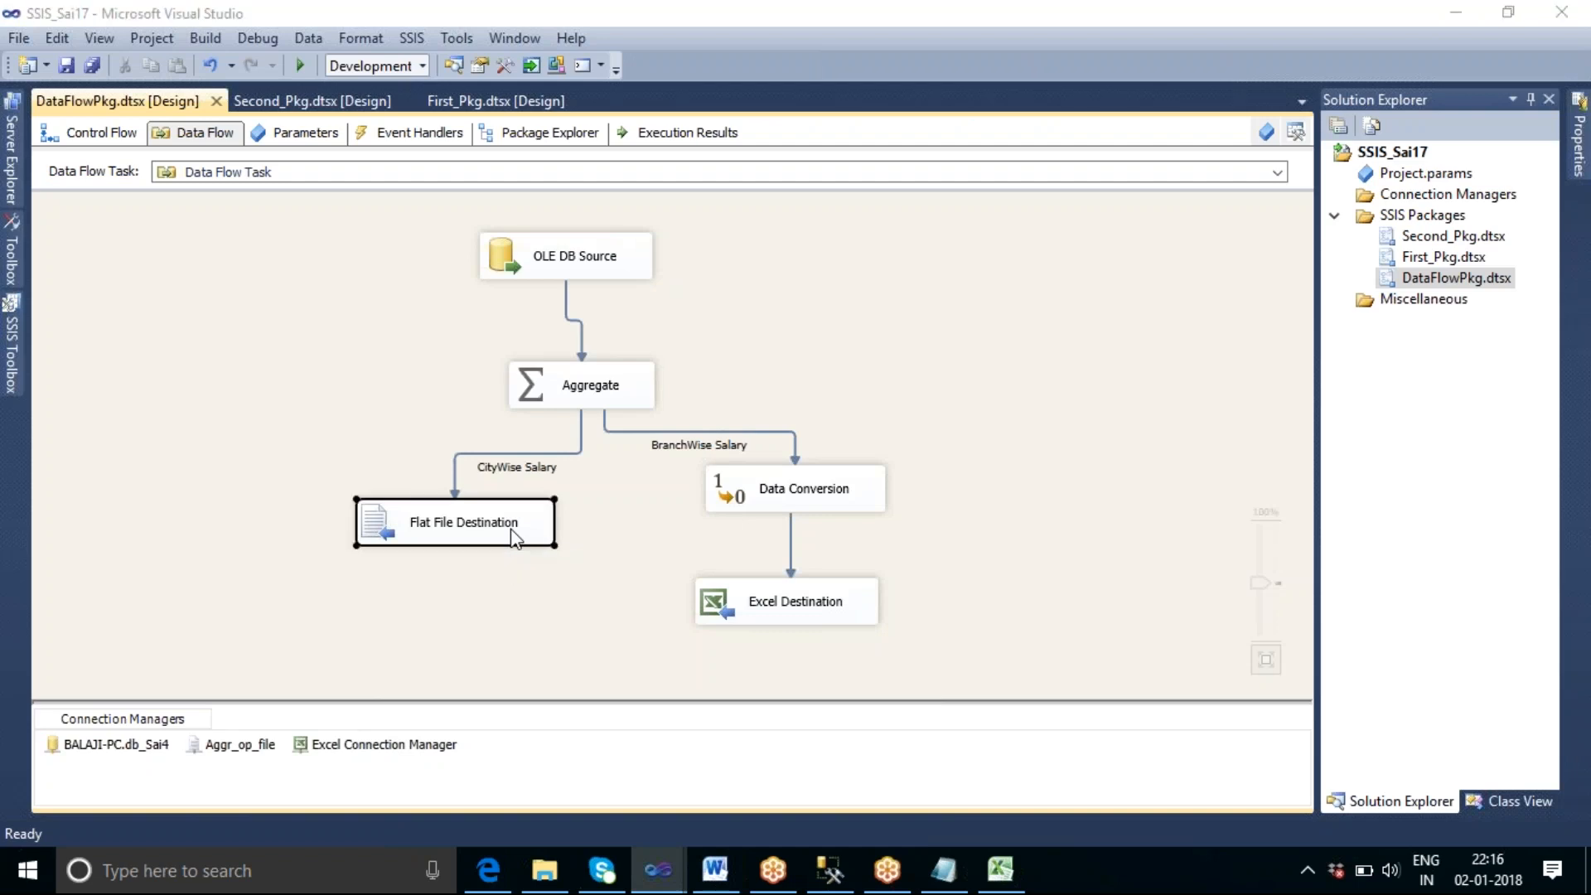
pyautogui.doubleClick(514, 537)
pyautogui.click(543, 238)
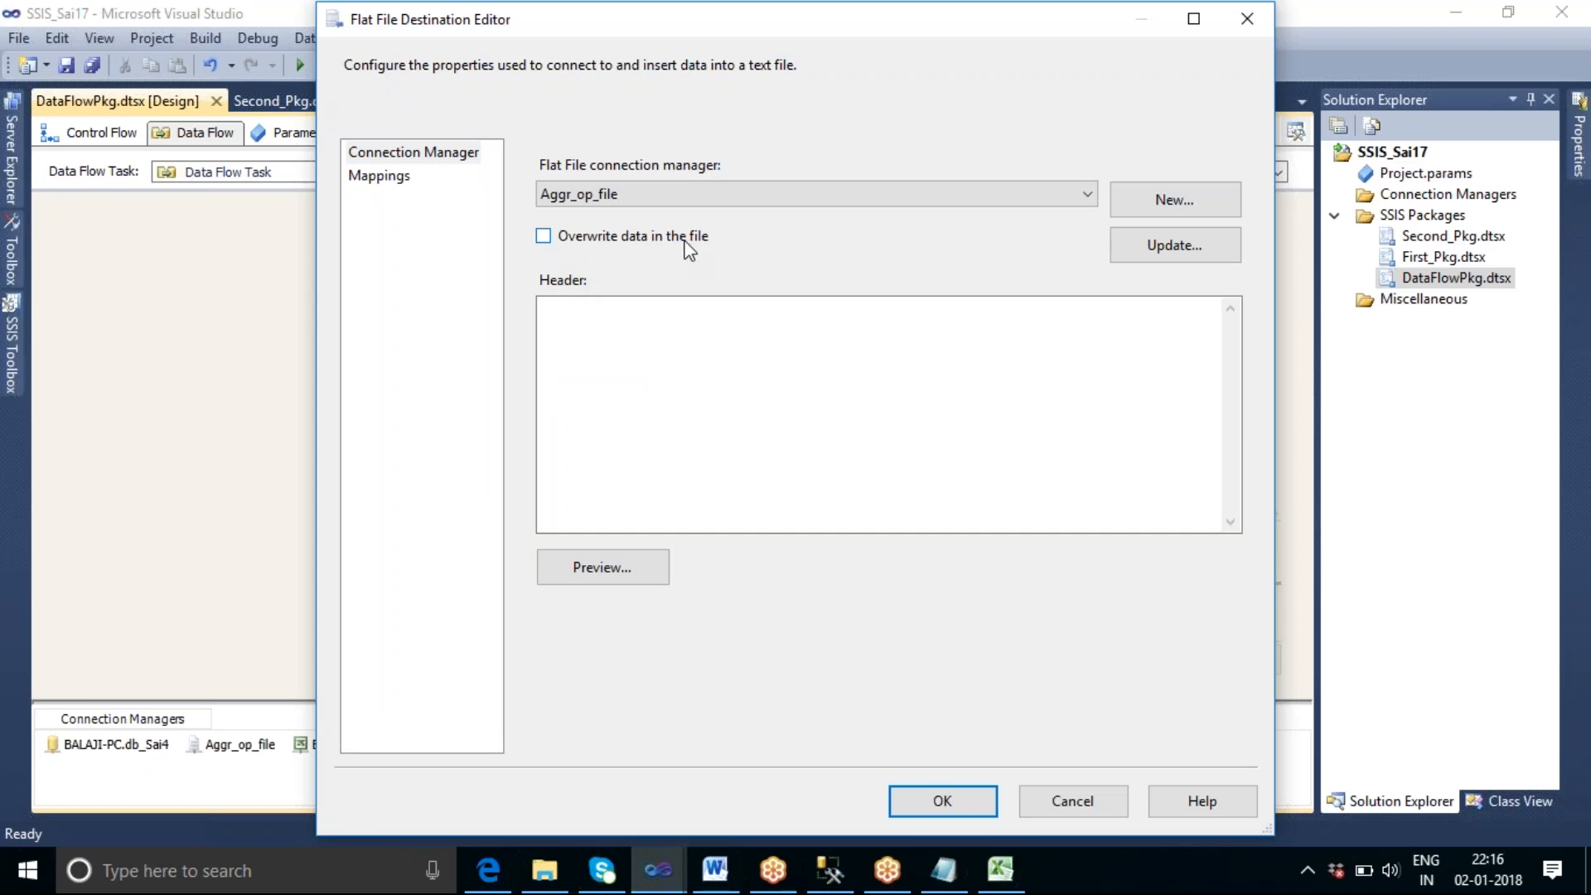
pyautogui.click(940, 802)
pyautogui.rightClick(847, 325)
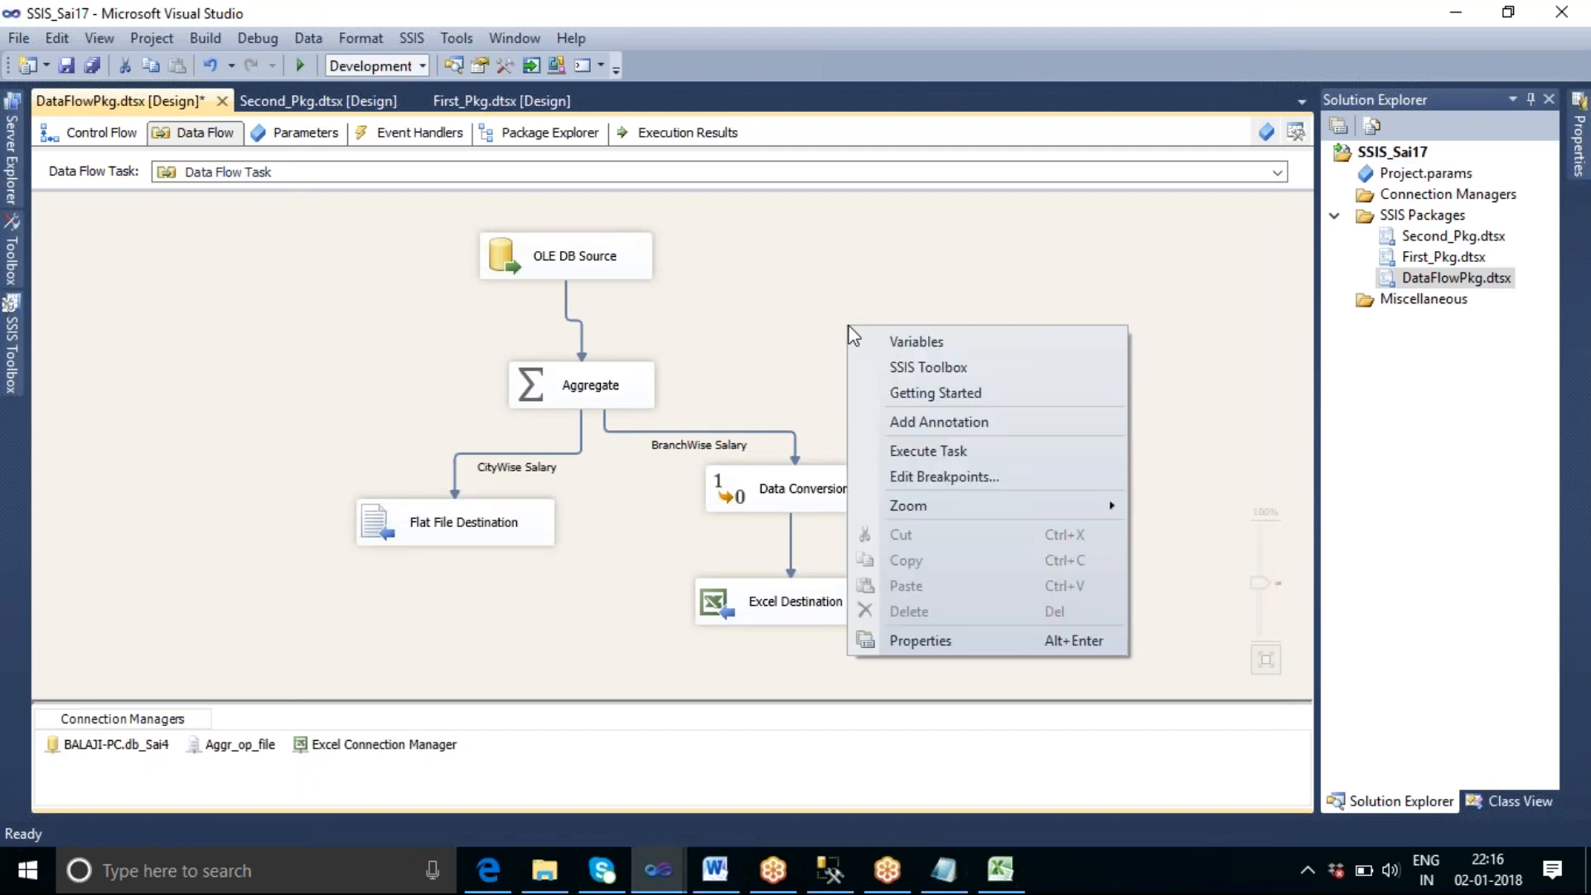
pyautogui.click(952, 453)
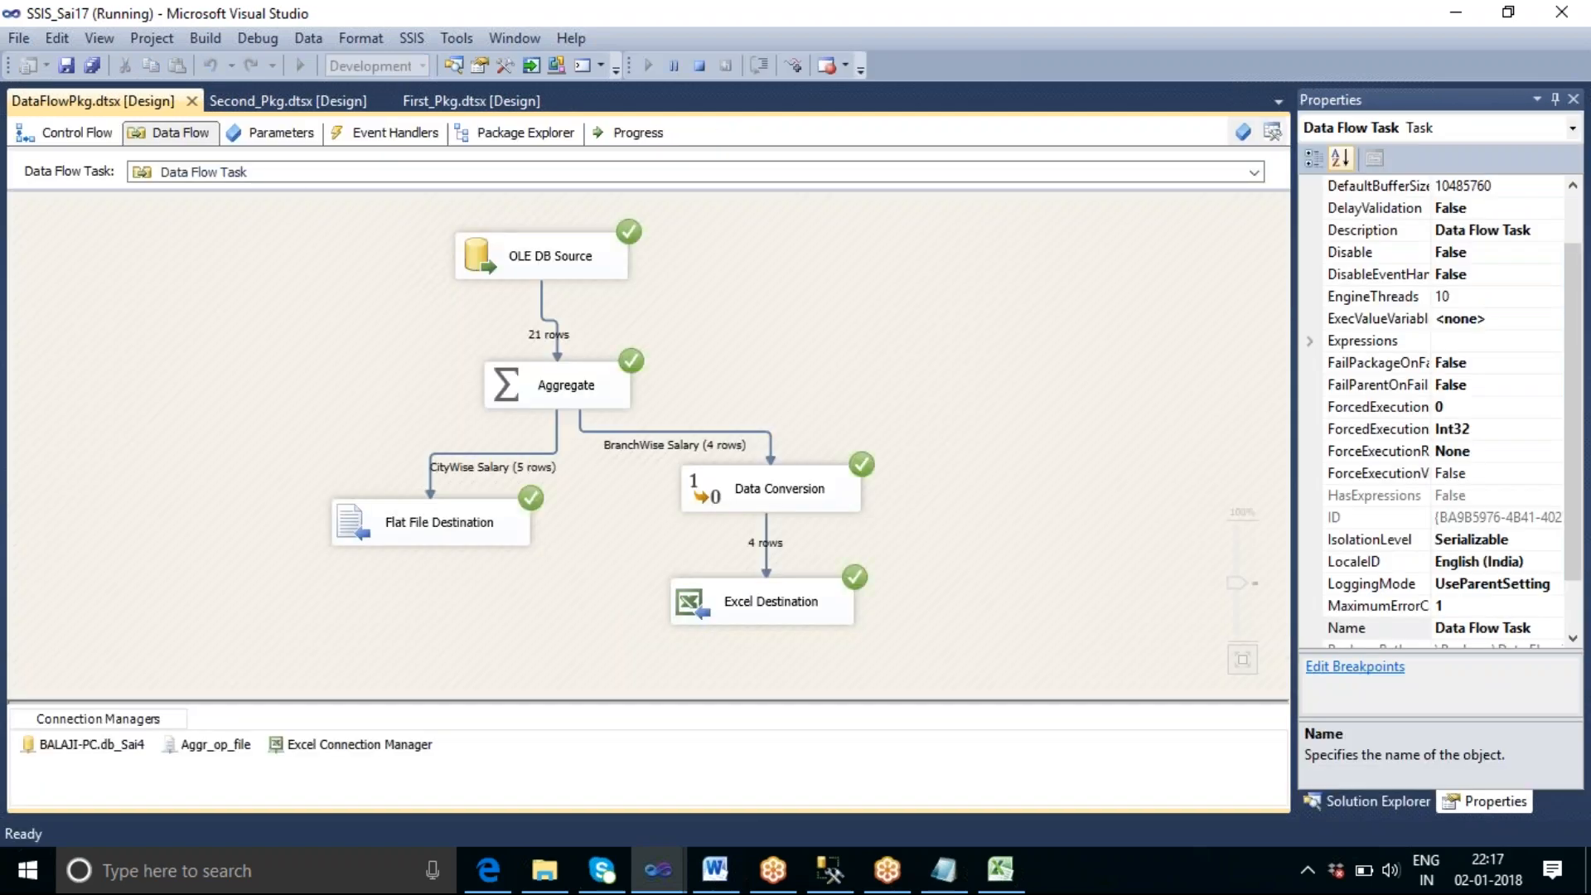
# Step: Examine the second block of rows in City_wise_Salary.txt, close the file, and return to the SSIS_Sai17 project
pyautogui.click(544, 869)
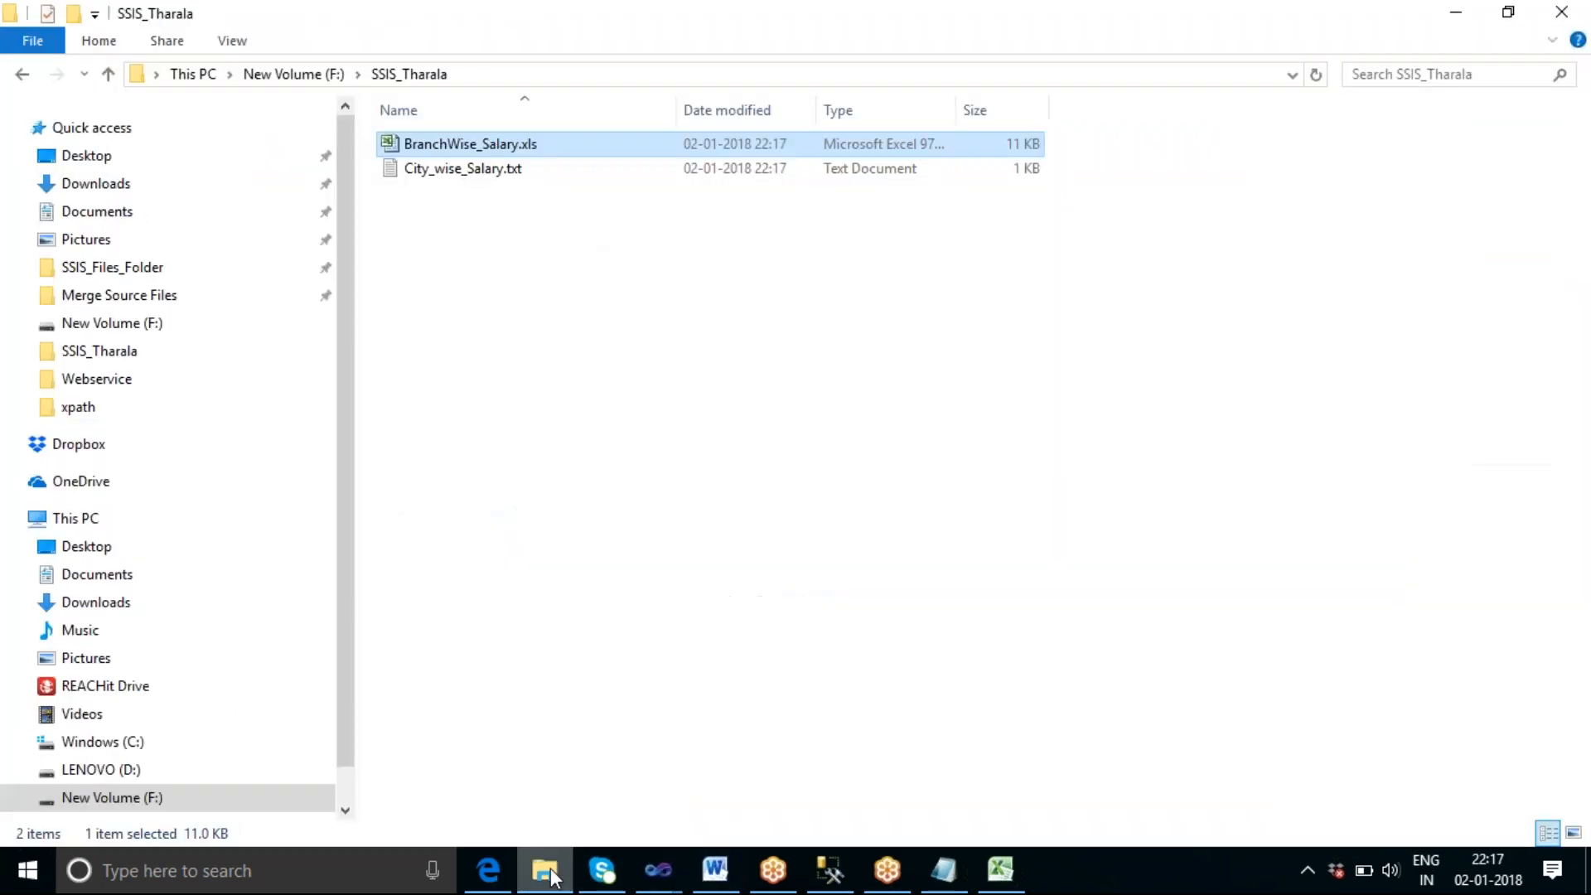
pyautogui.doubleClick(456, 170)
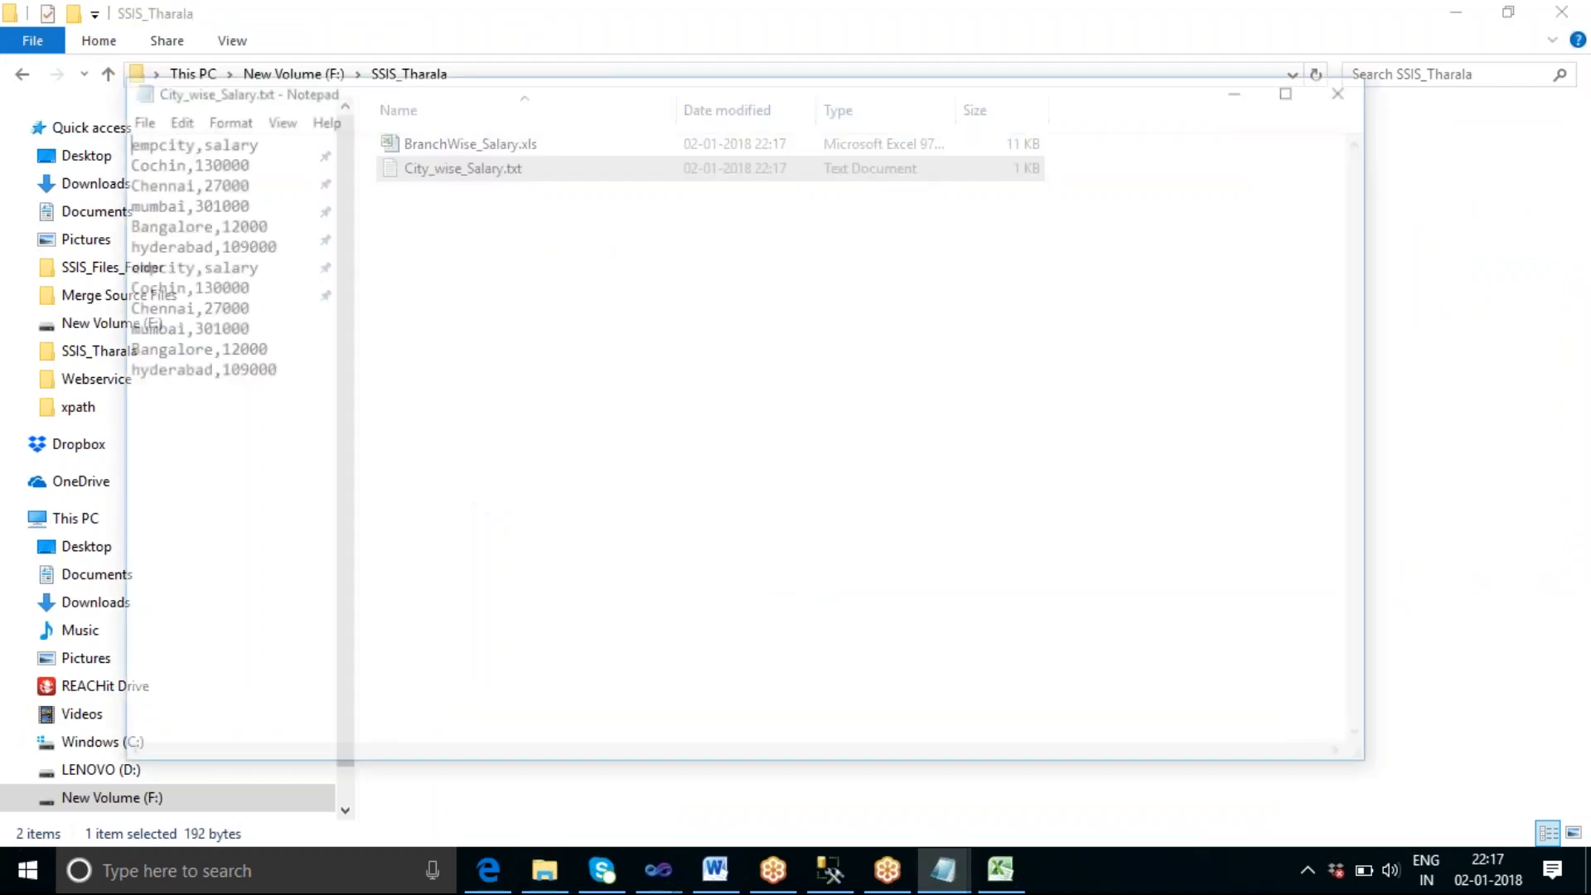
pyautogui.moveTo(275, 375); pyautogui.dragTo(118, 263)
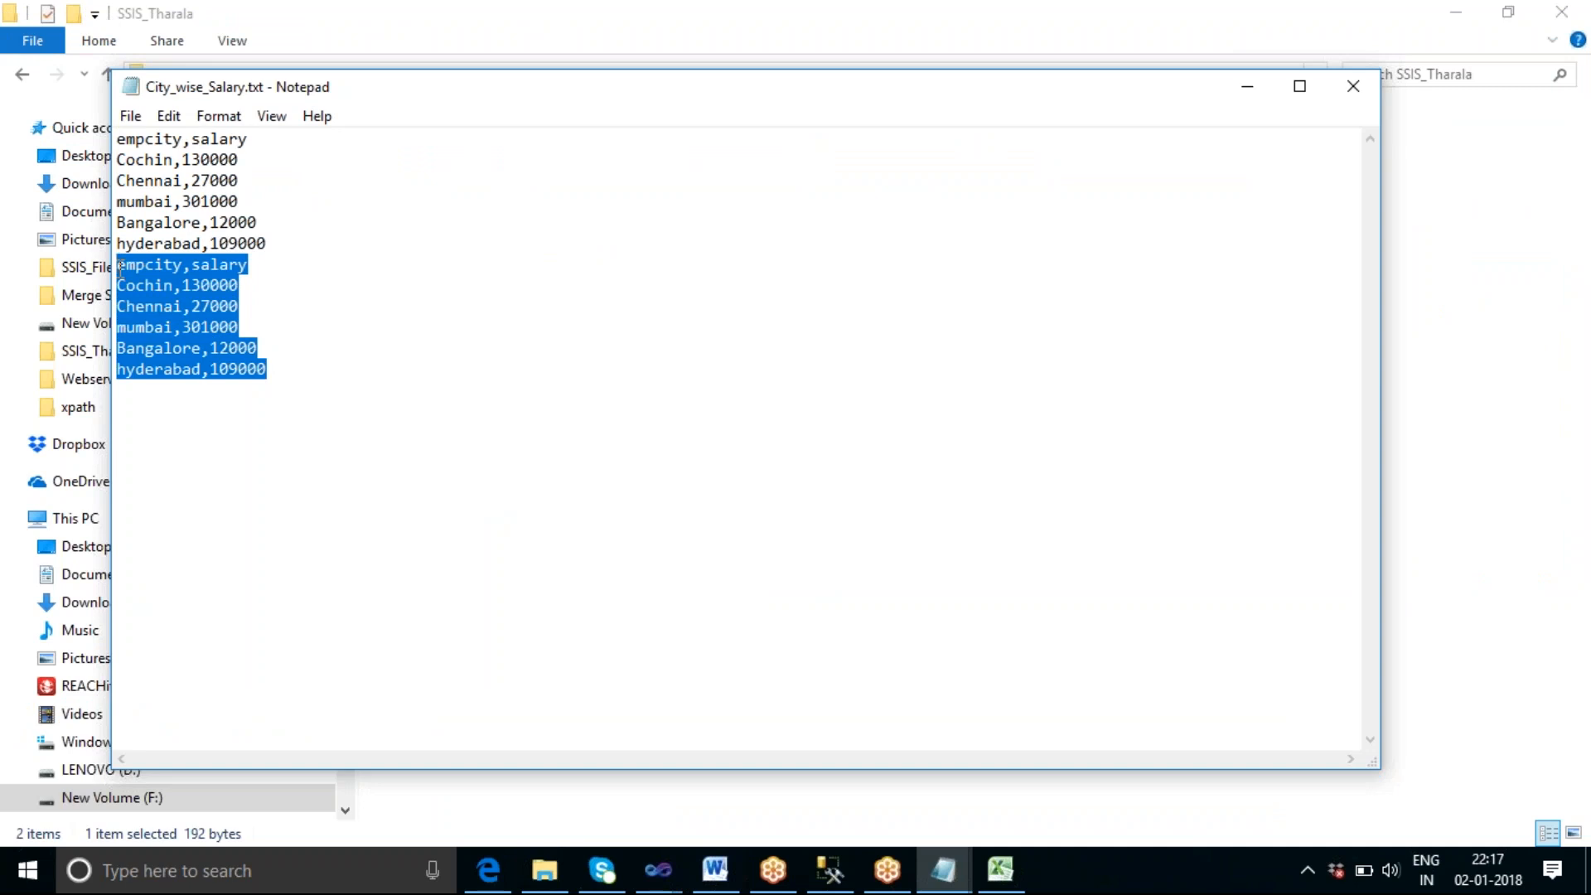
pyautogui.click(1353, 86)
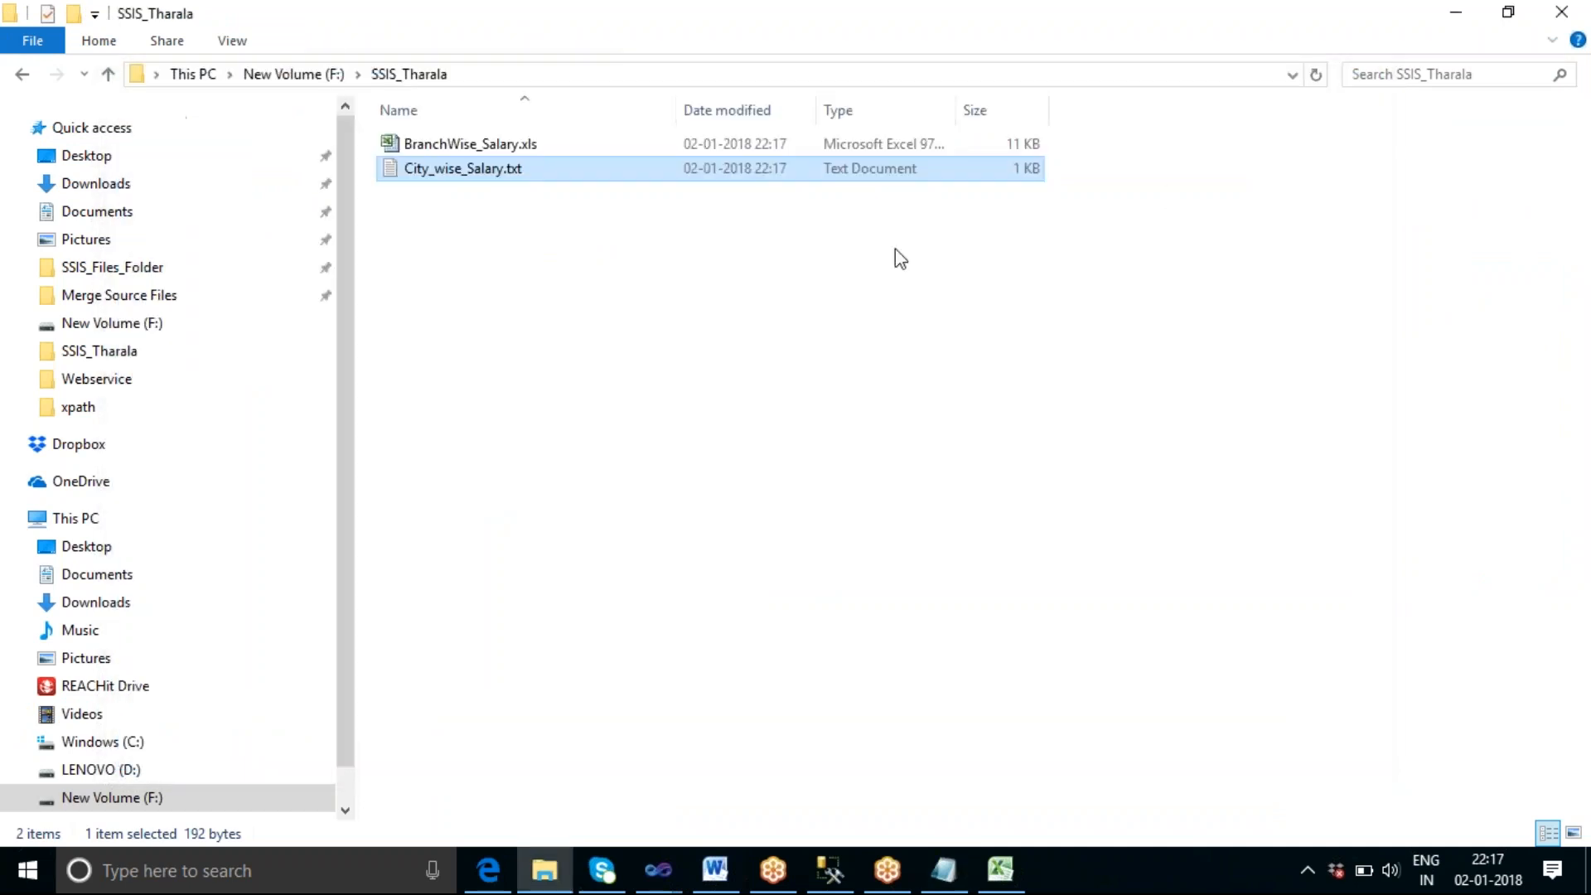
pyautogui.click(658, 869)
pyautogui.click(746, 802)
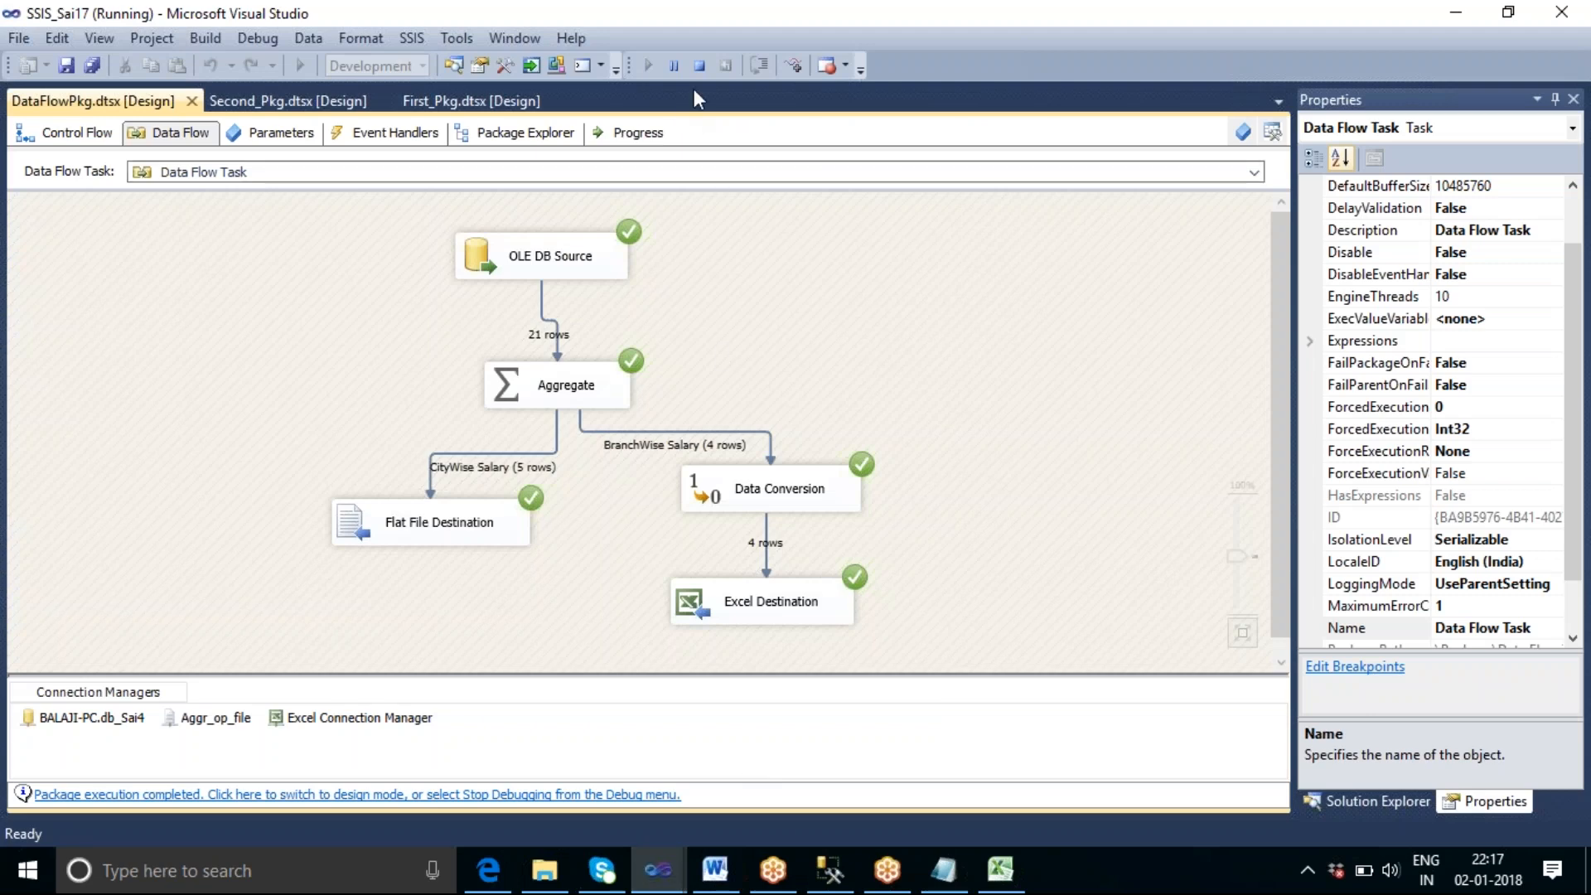
# Step: Stop debugging the package and turn on overwriting data in the file for the Flat File Destination
pyautogui.click(698, 66)
pyautogui.doubleClick(537, 522)
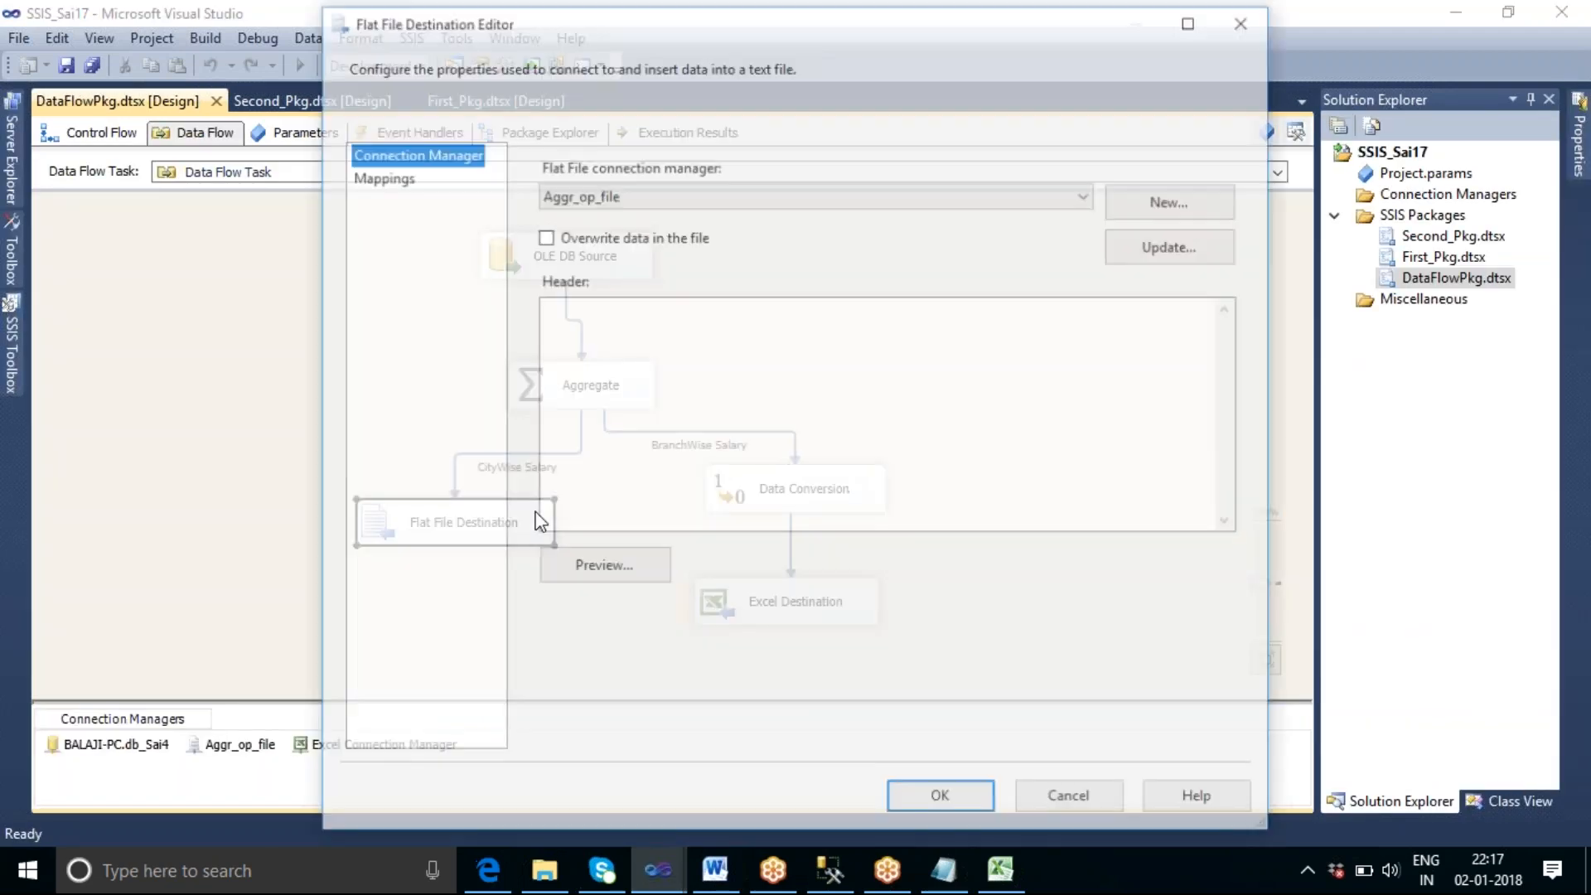
pyautogui.click(543, 238)
pyautogui.click(958, 803)
pyautogui.click(1057, 487)
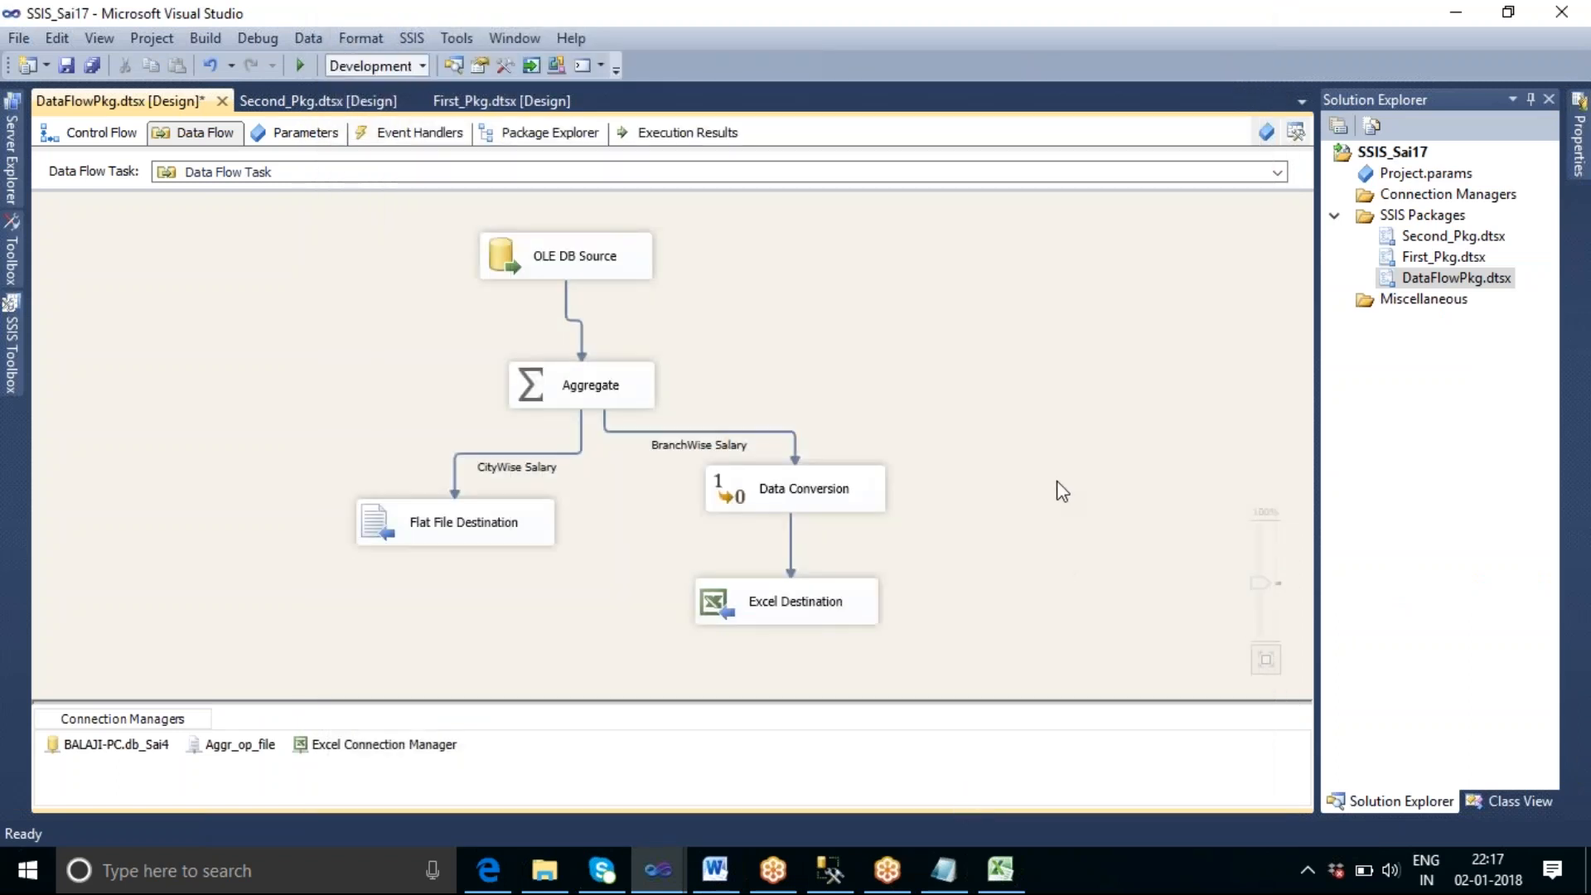
# Step: Inspect the Excel Destination's connection settings, leave them without changes, and go to the package's control flow
pyautogui.doubleClick(855, 604)
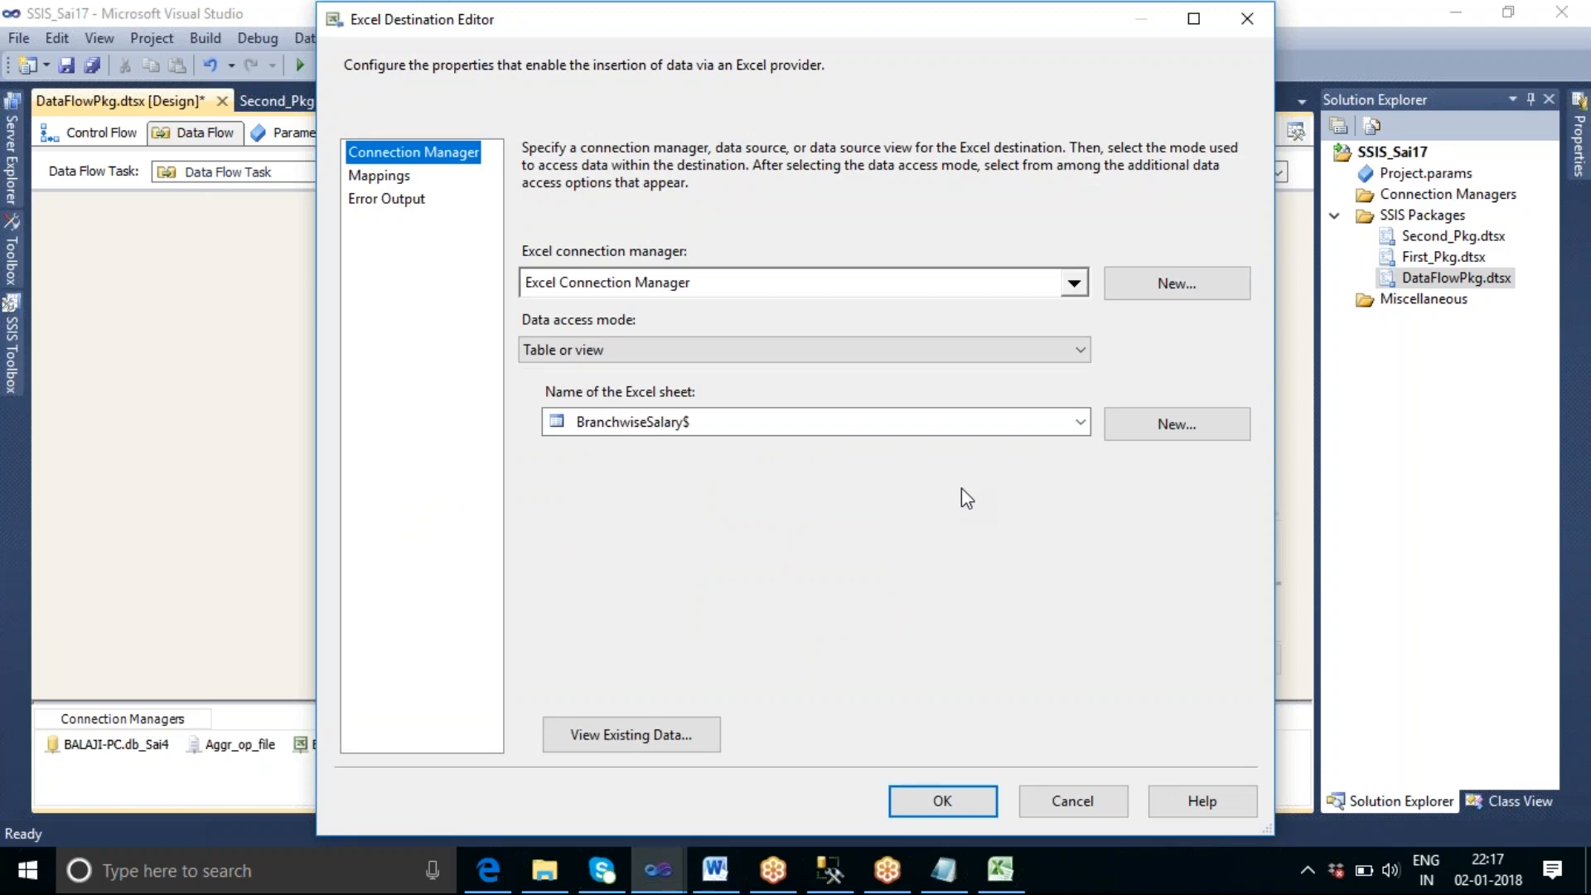
pyautogui.click(1076, 805)
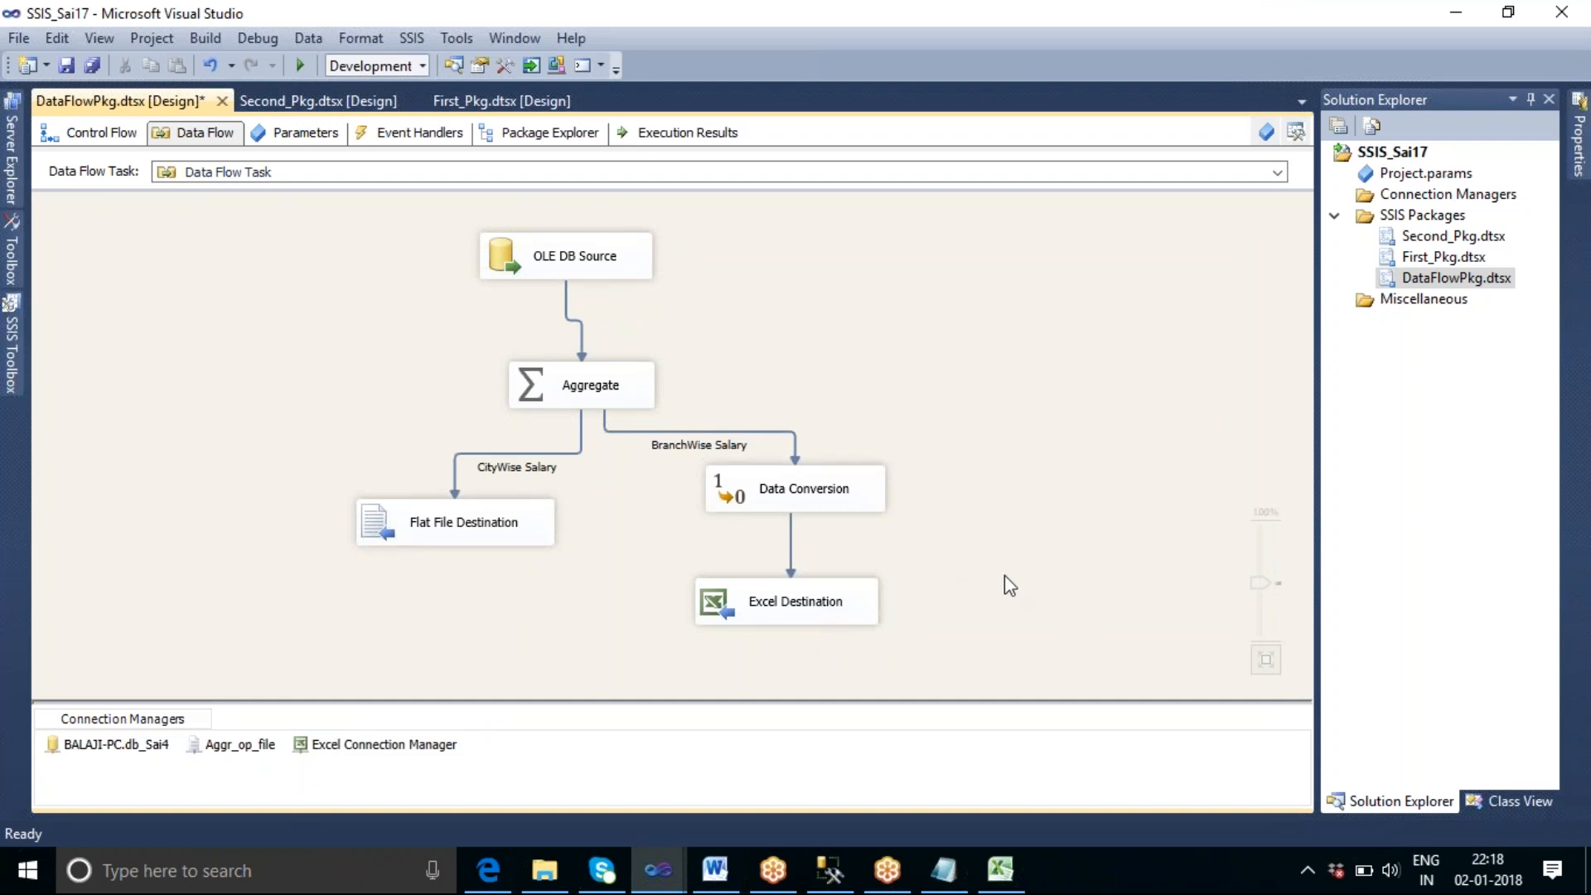
pyautogui.click(125, 137)
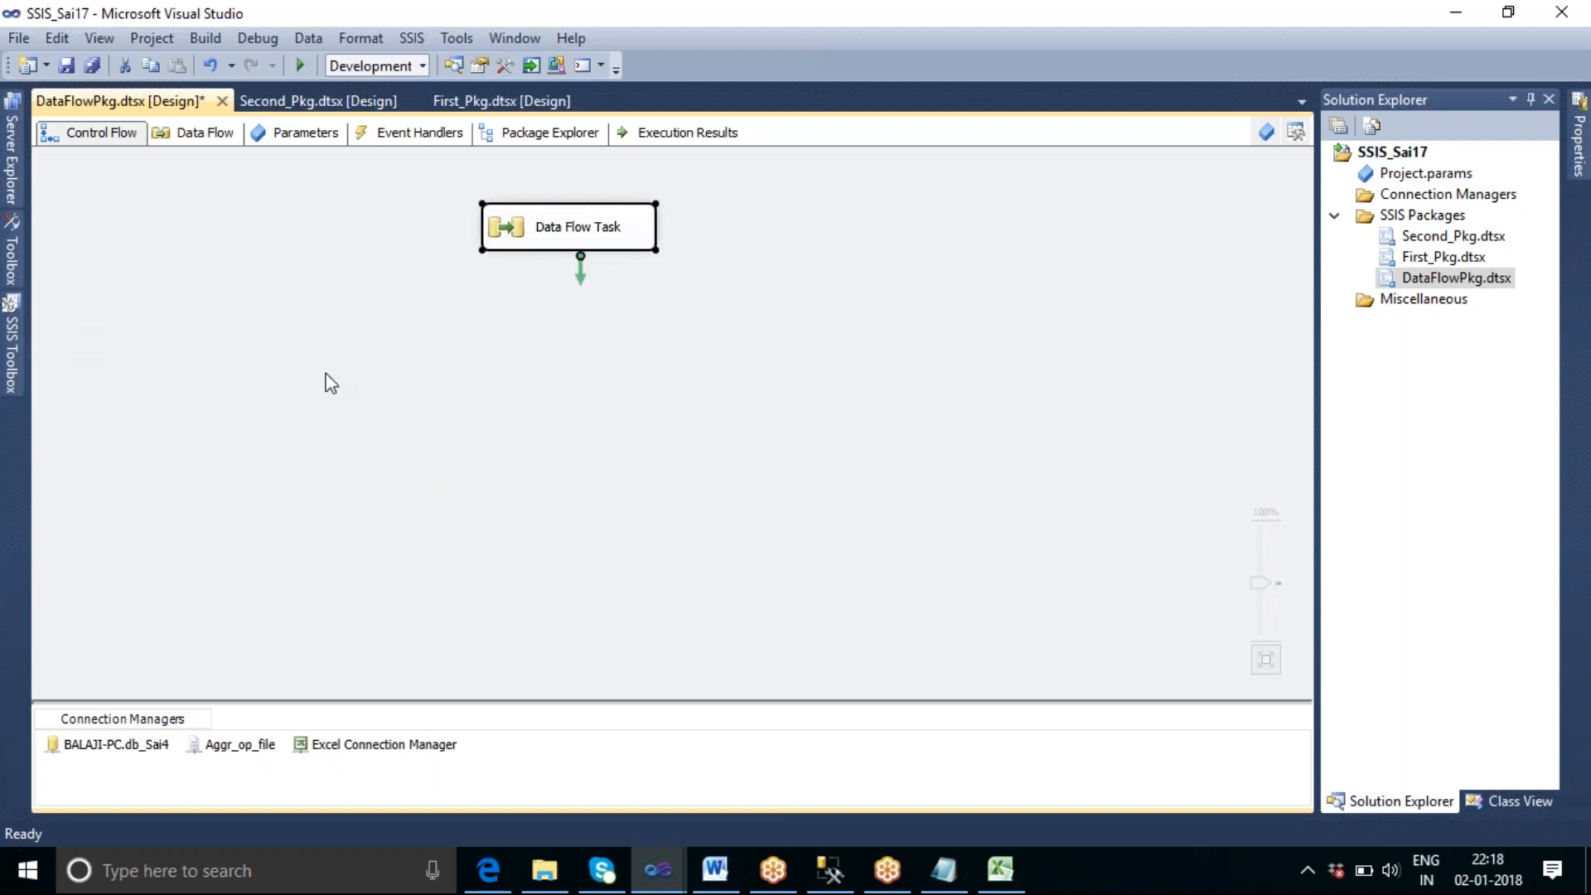
# Step: Move the Data Flow Task down the control flow canvas to leave free space above it
pyautogui.moveTo(572, 228); pyautogui.dragTo(578, 363)
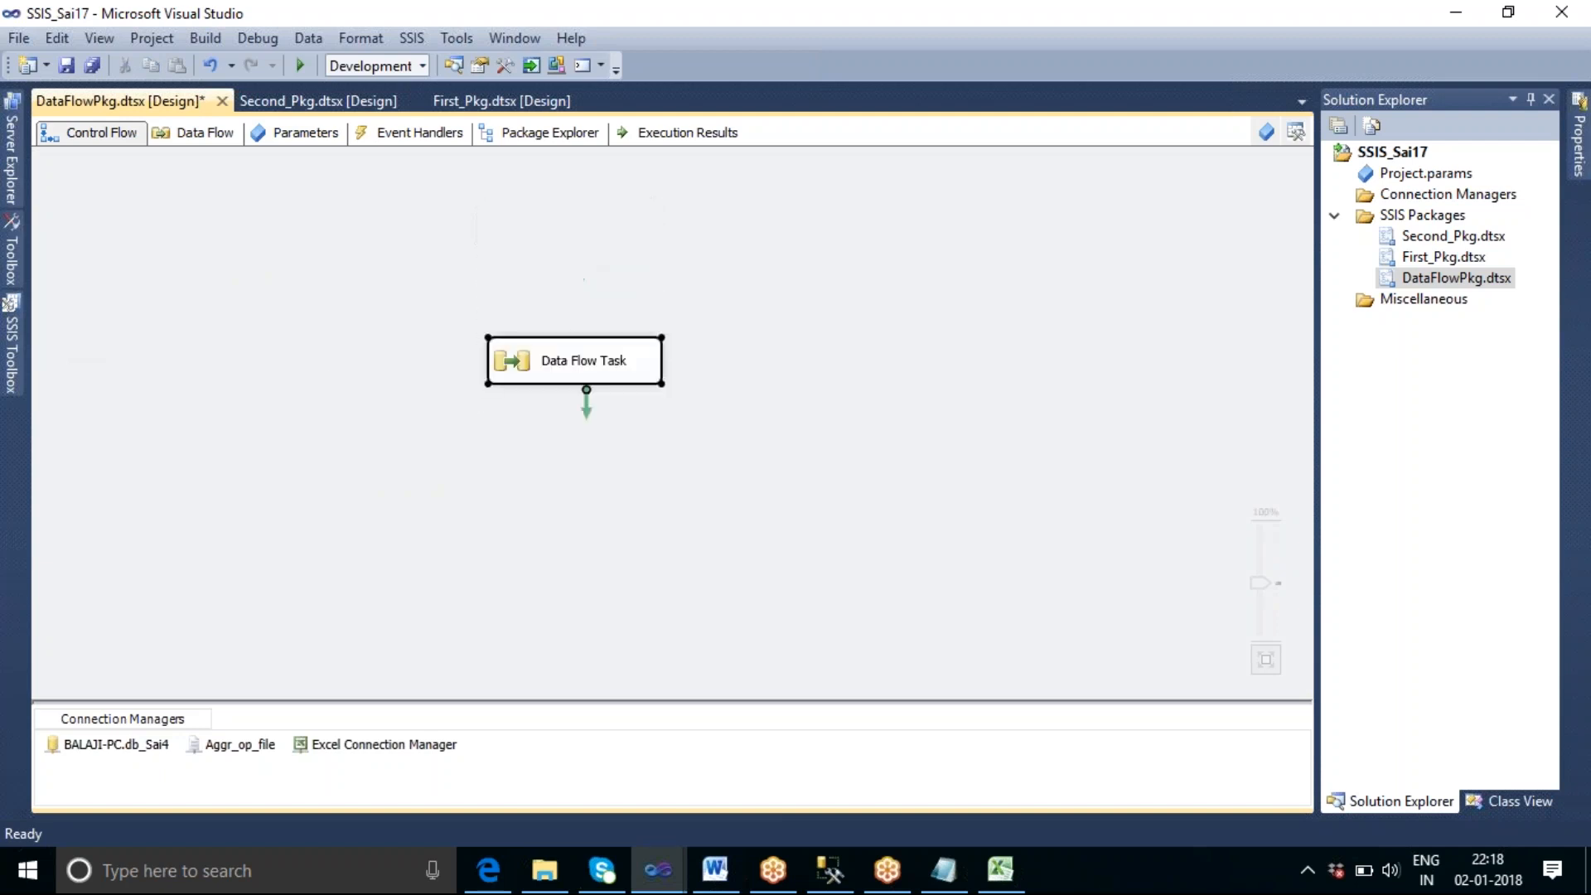
pyautogui.click(700, 542)
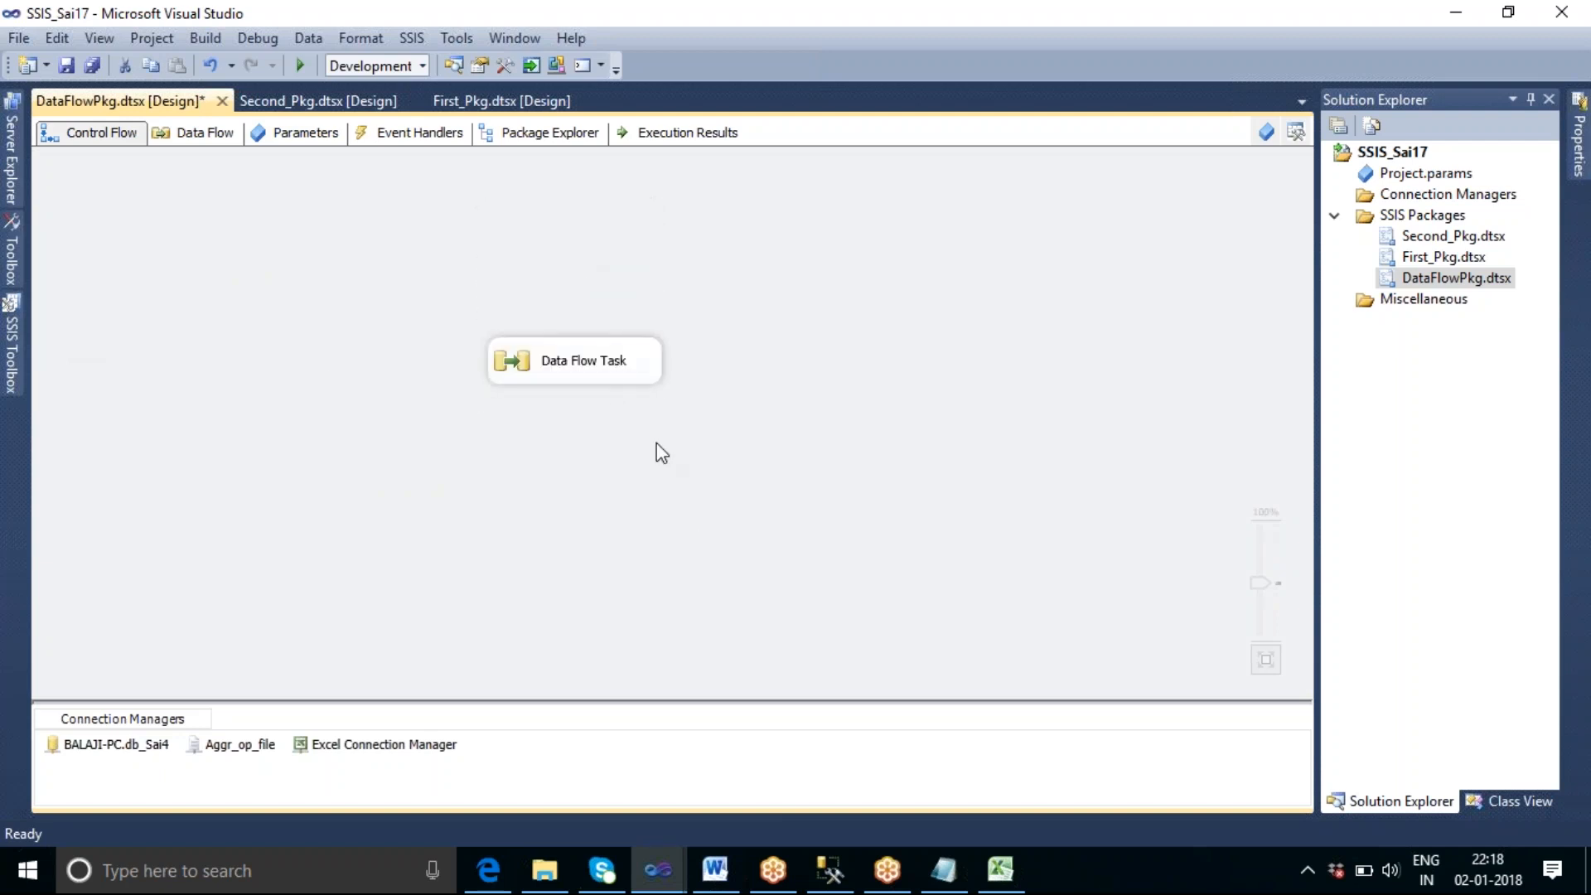
pyautogui.doubleClick(607, 377)
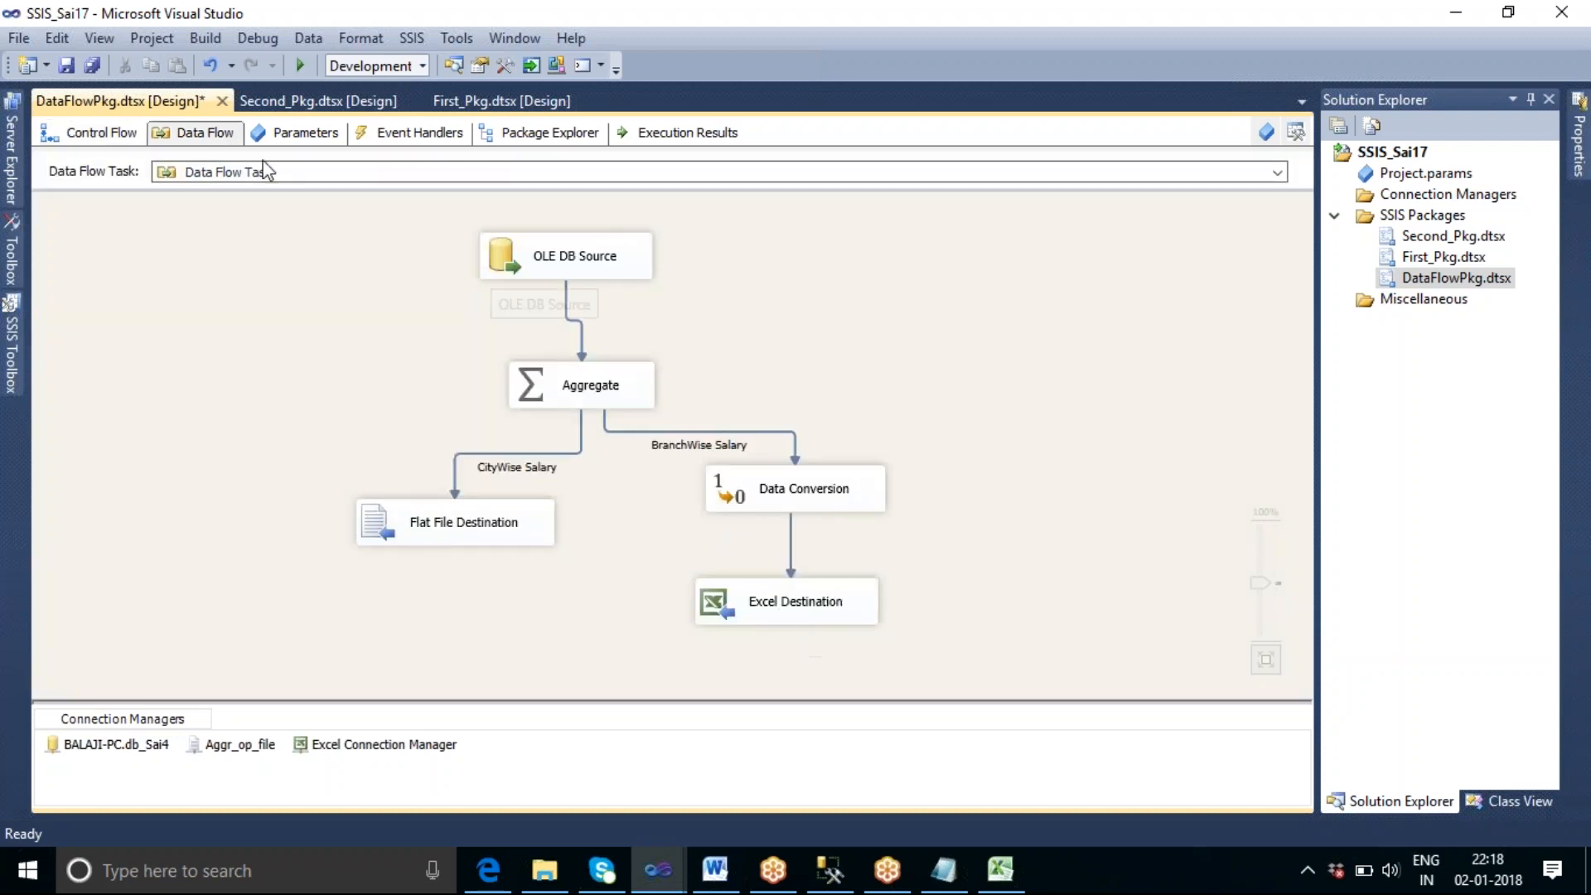
pyautogui.click(95, 133)
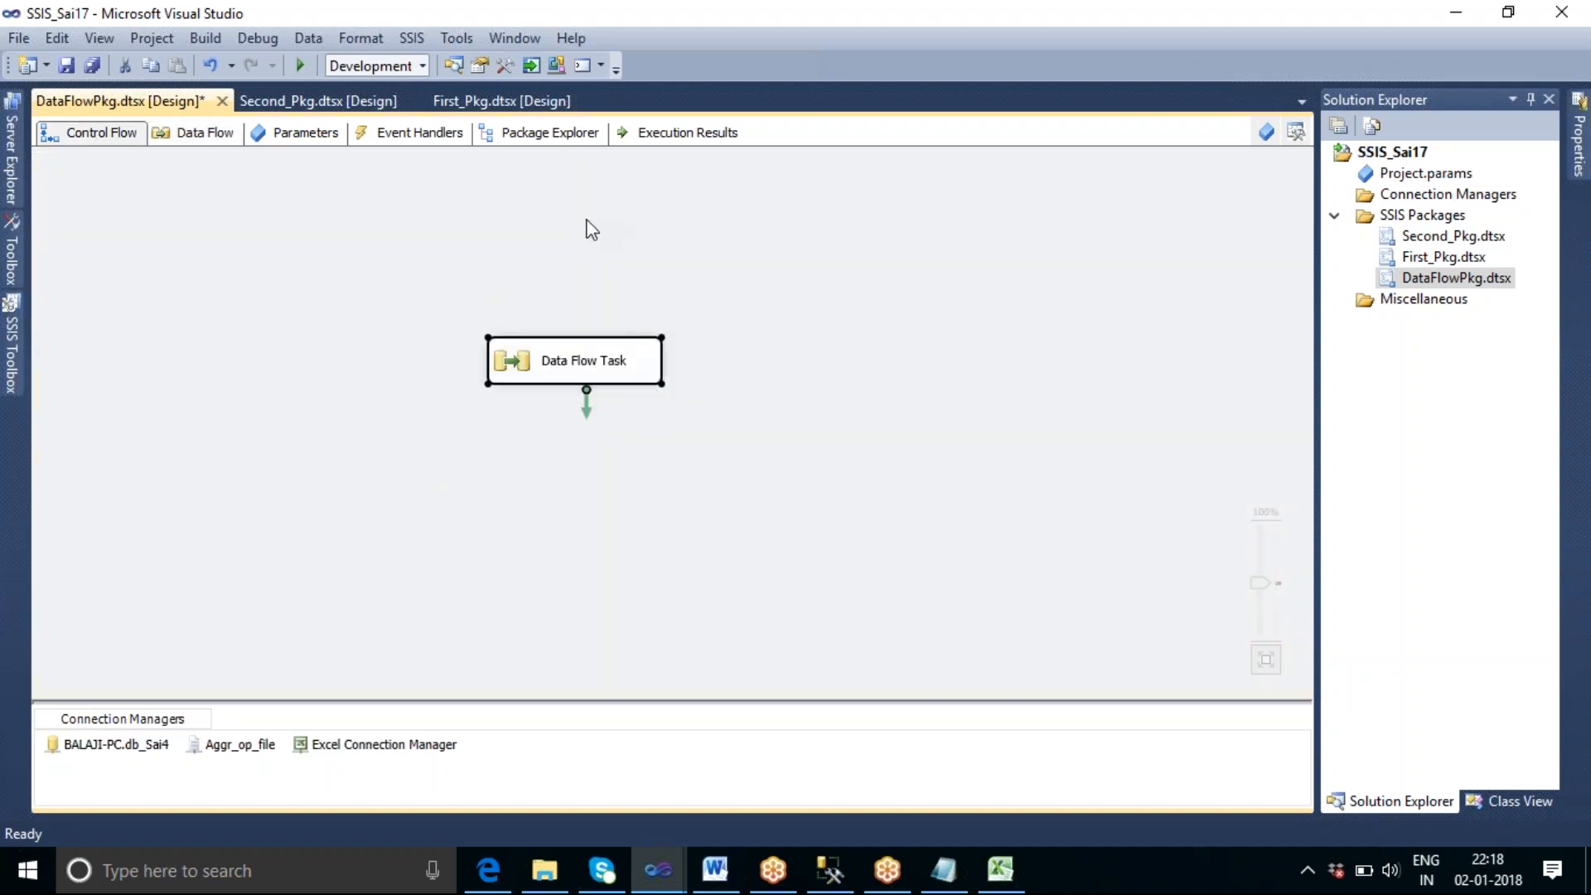
pyautogui.moveTo(586, 362); pyautogui.dragTo(578, 448)
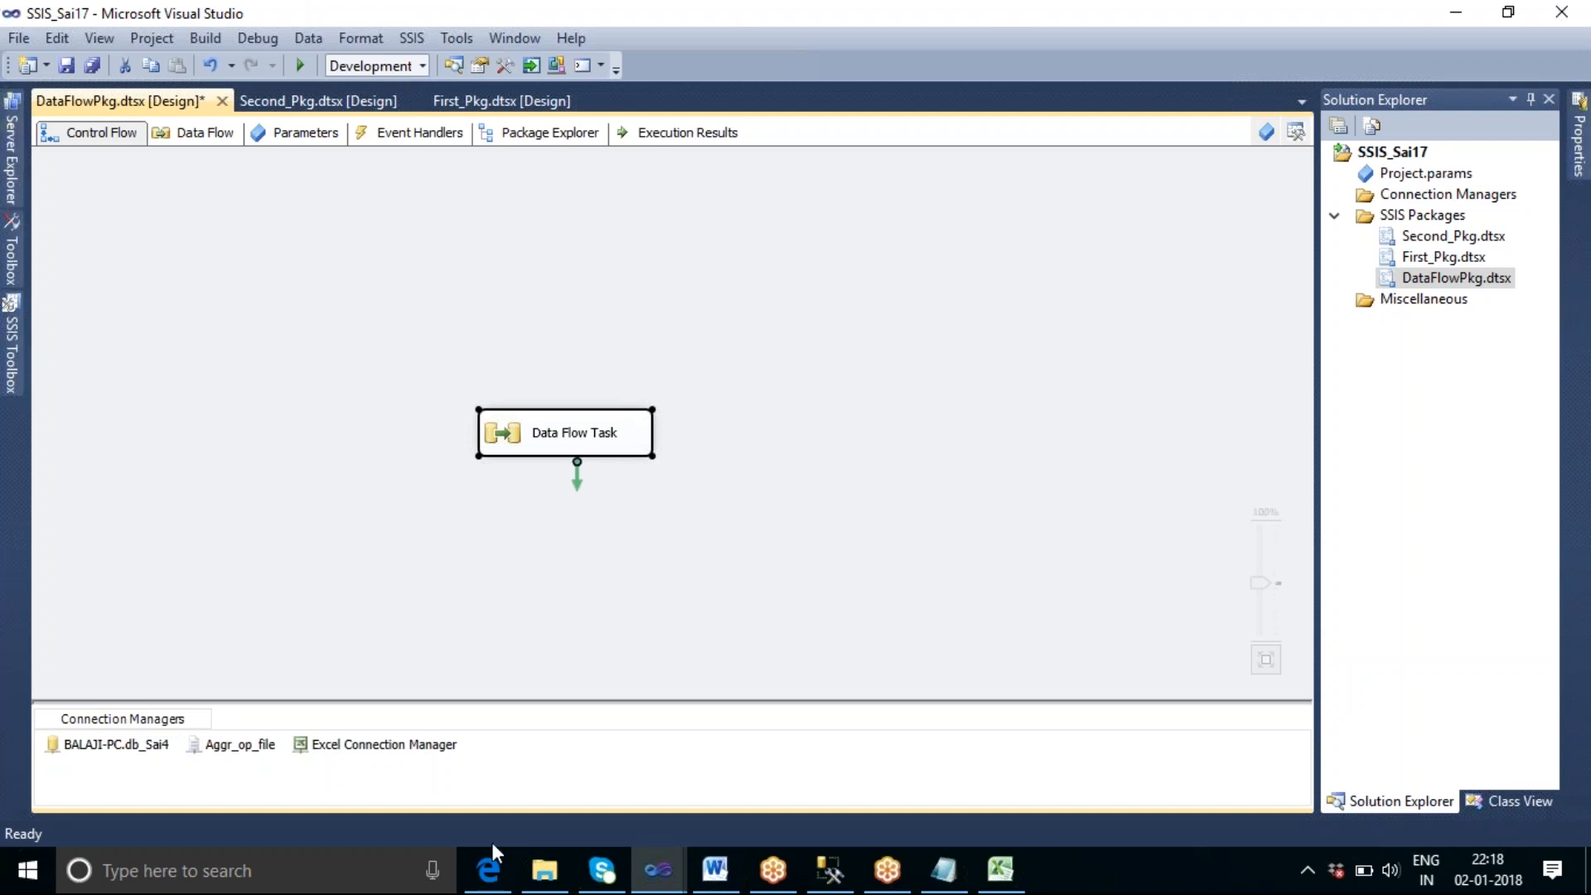
pyautogui.click(759, 547)
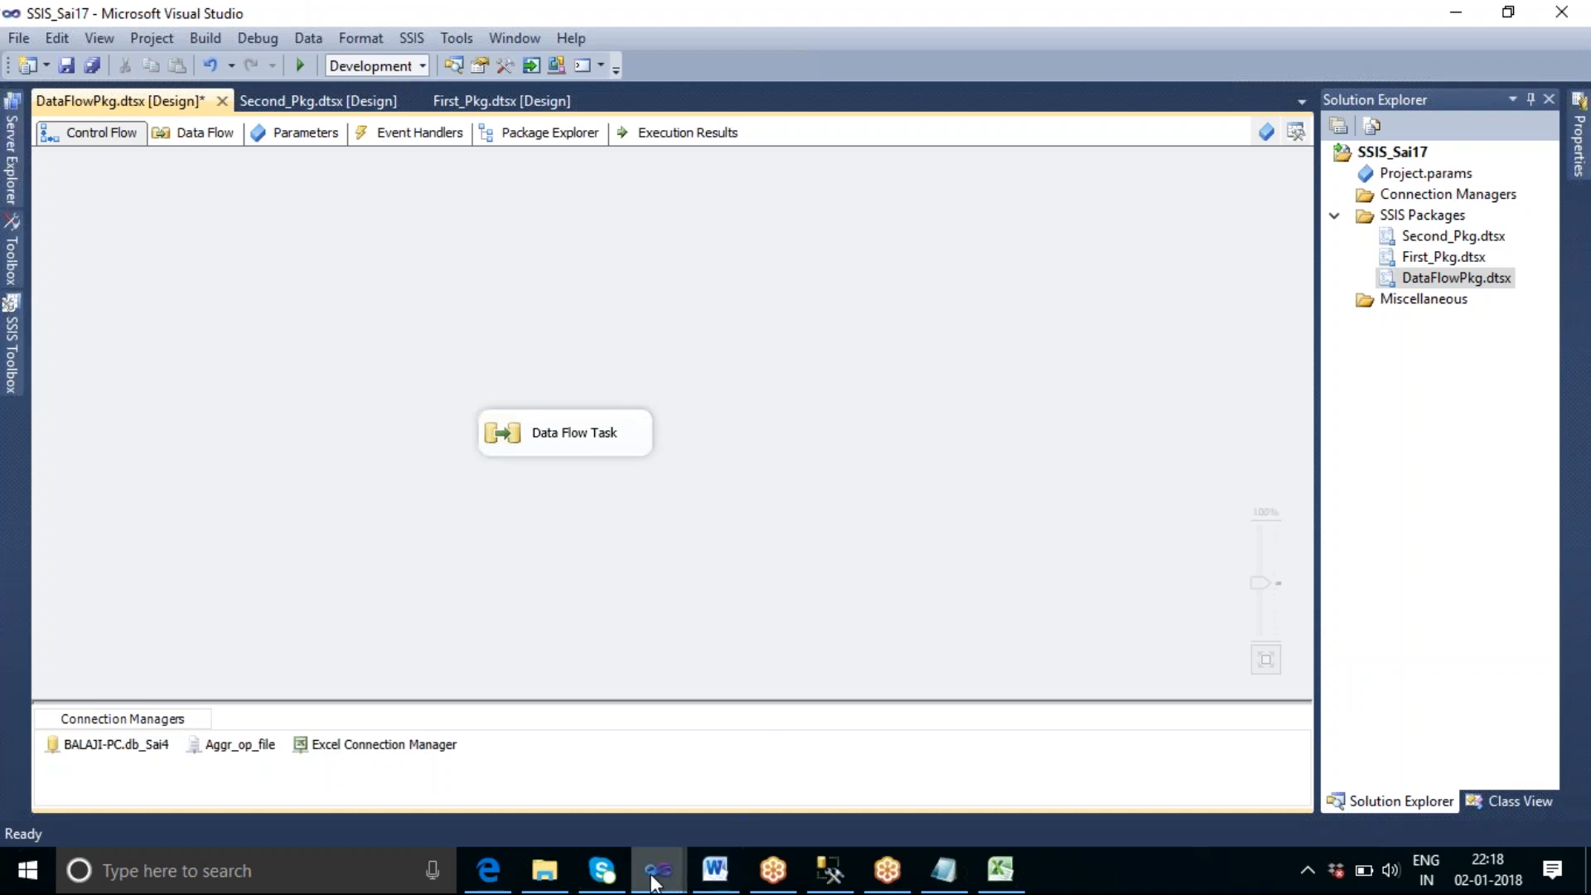
# Step: Switch to File Explorer, look through the LENOVO (D:) drive, and reopen the SSIS_Tharala folder on New Volume (F:)
pyautogui.moveTo(655, 878)
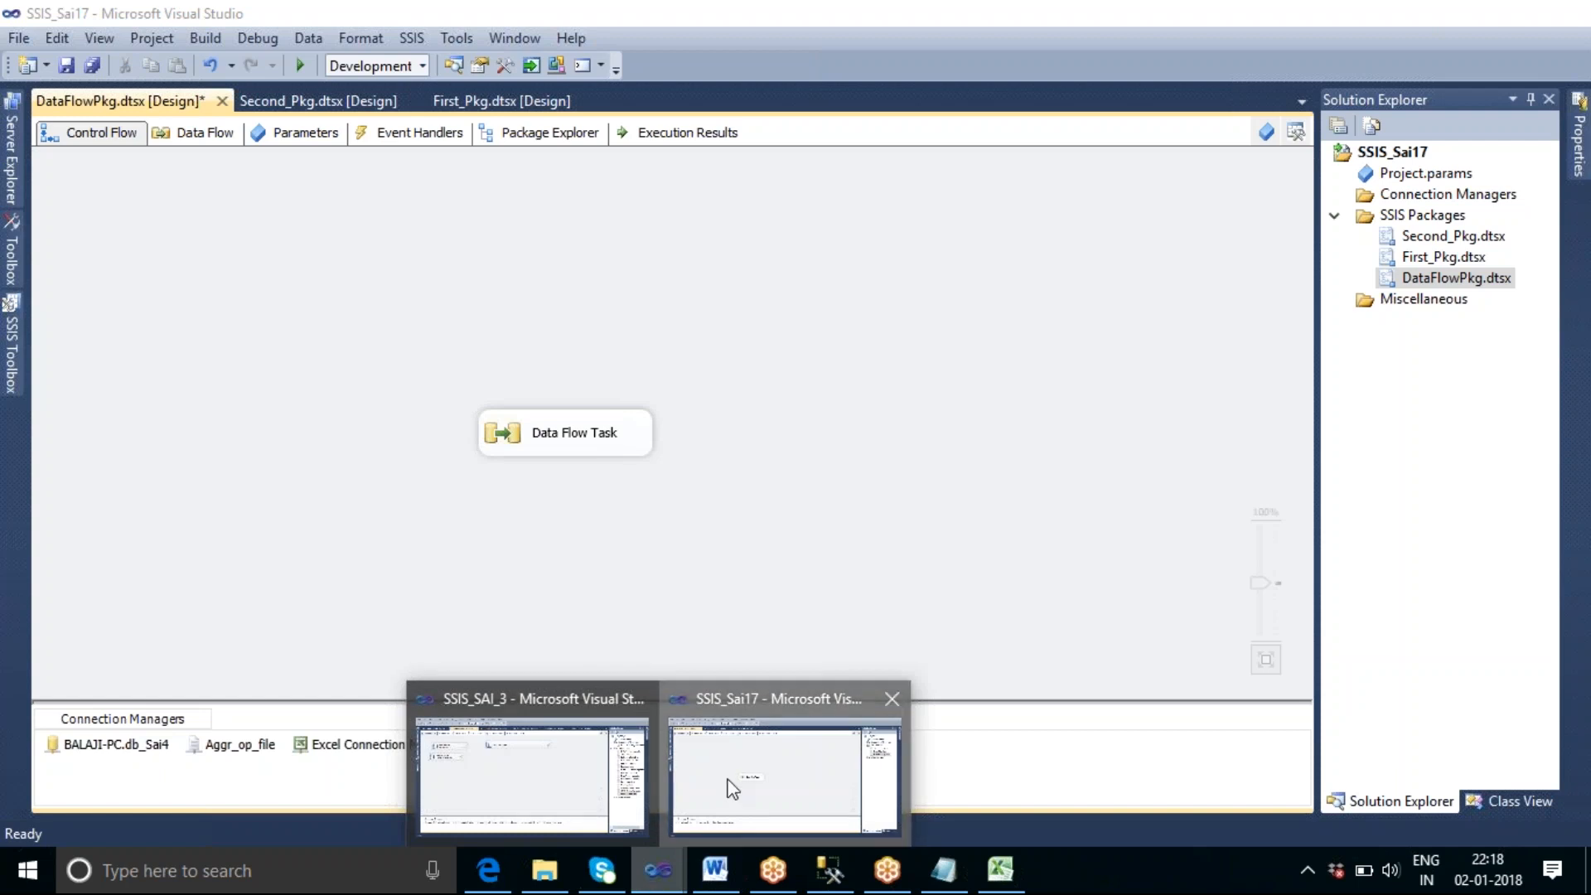
pyautogui.click(552, 881)
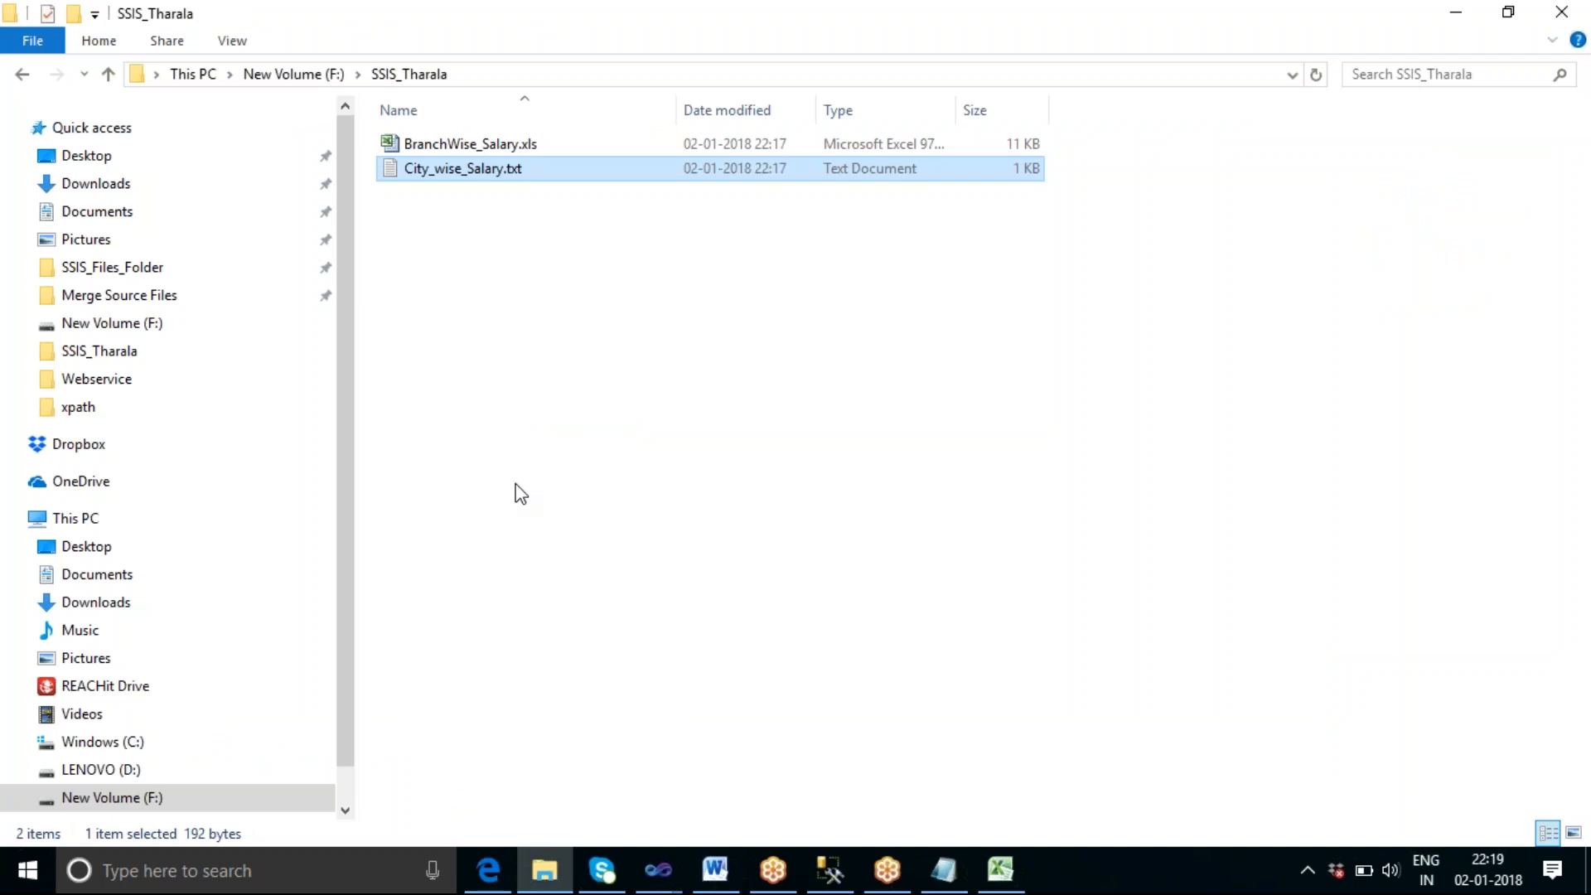
pyautogui.click(515, 453)
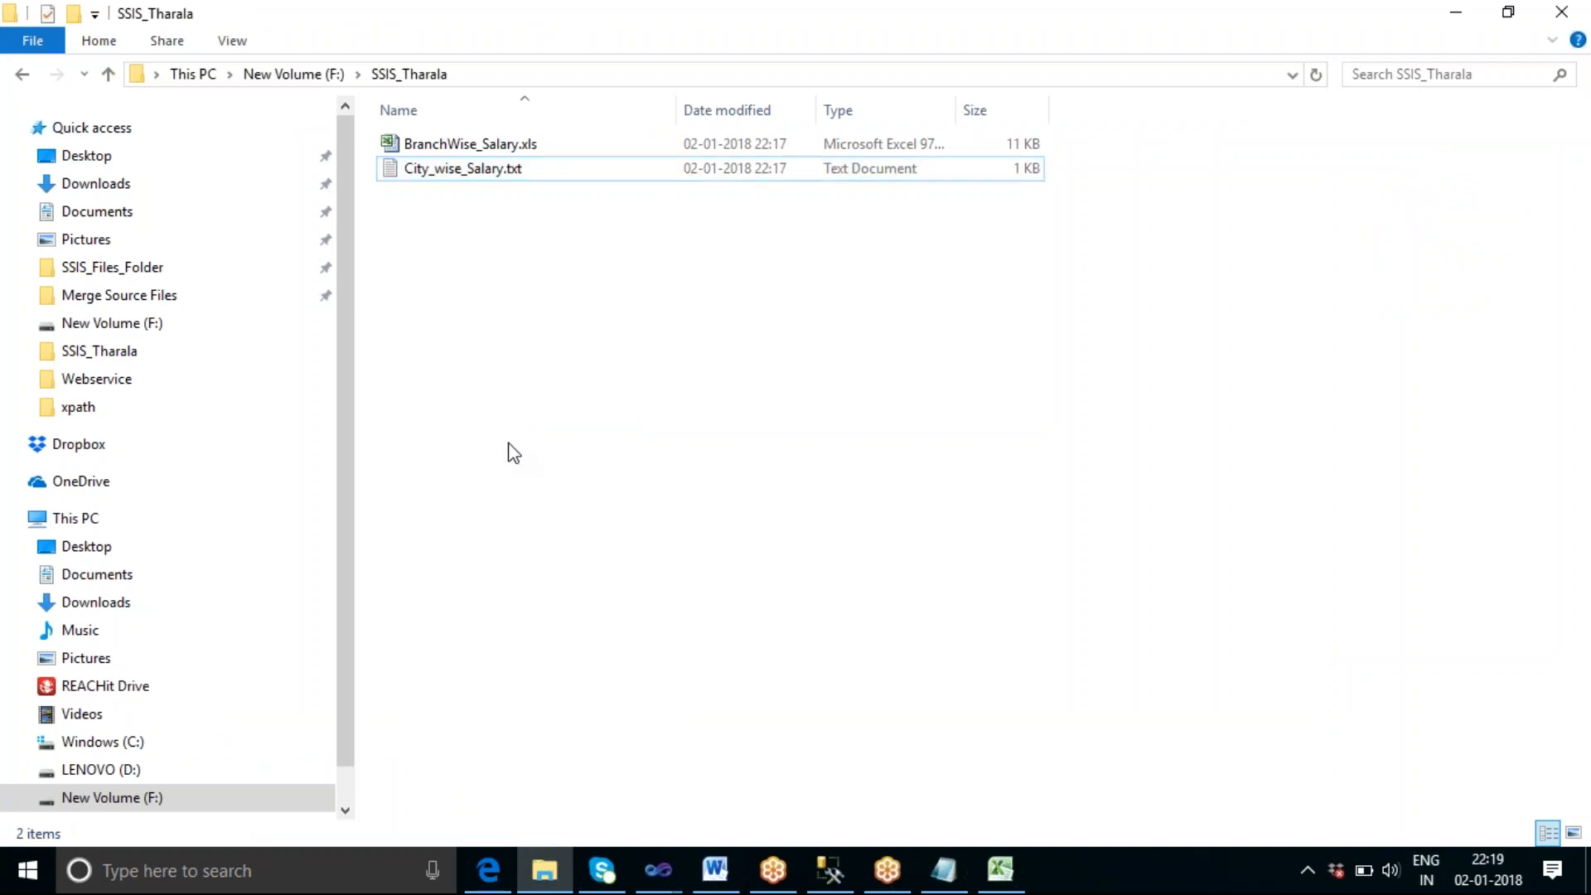
pyautogui.click(120, 770)
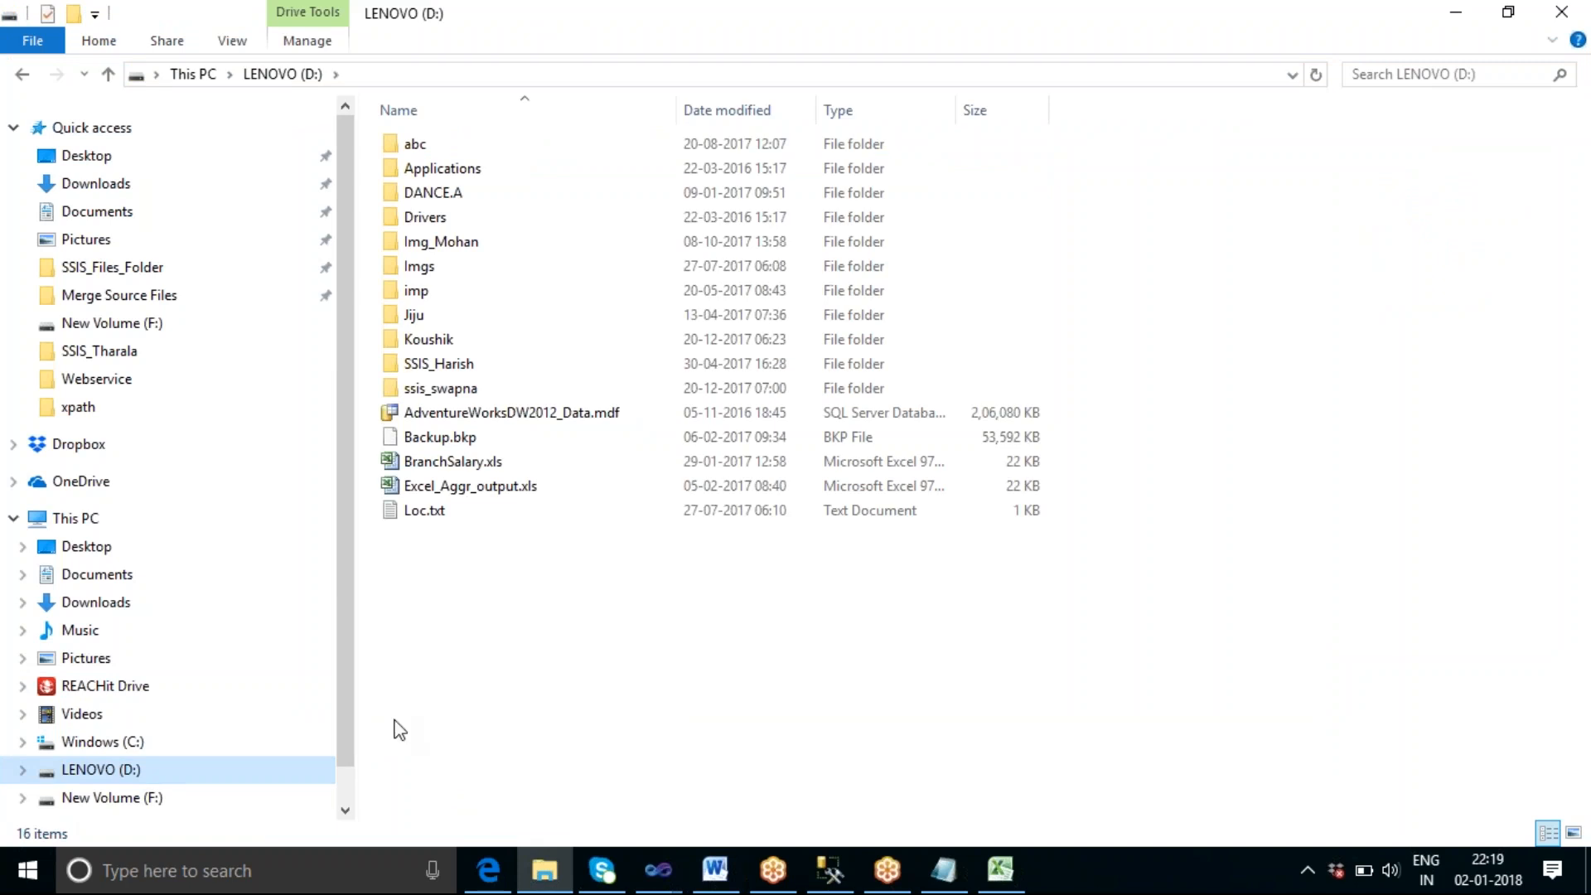
pyautogui.click(147, 800)
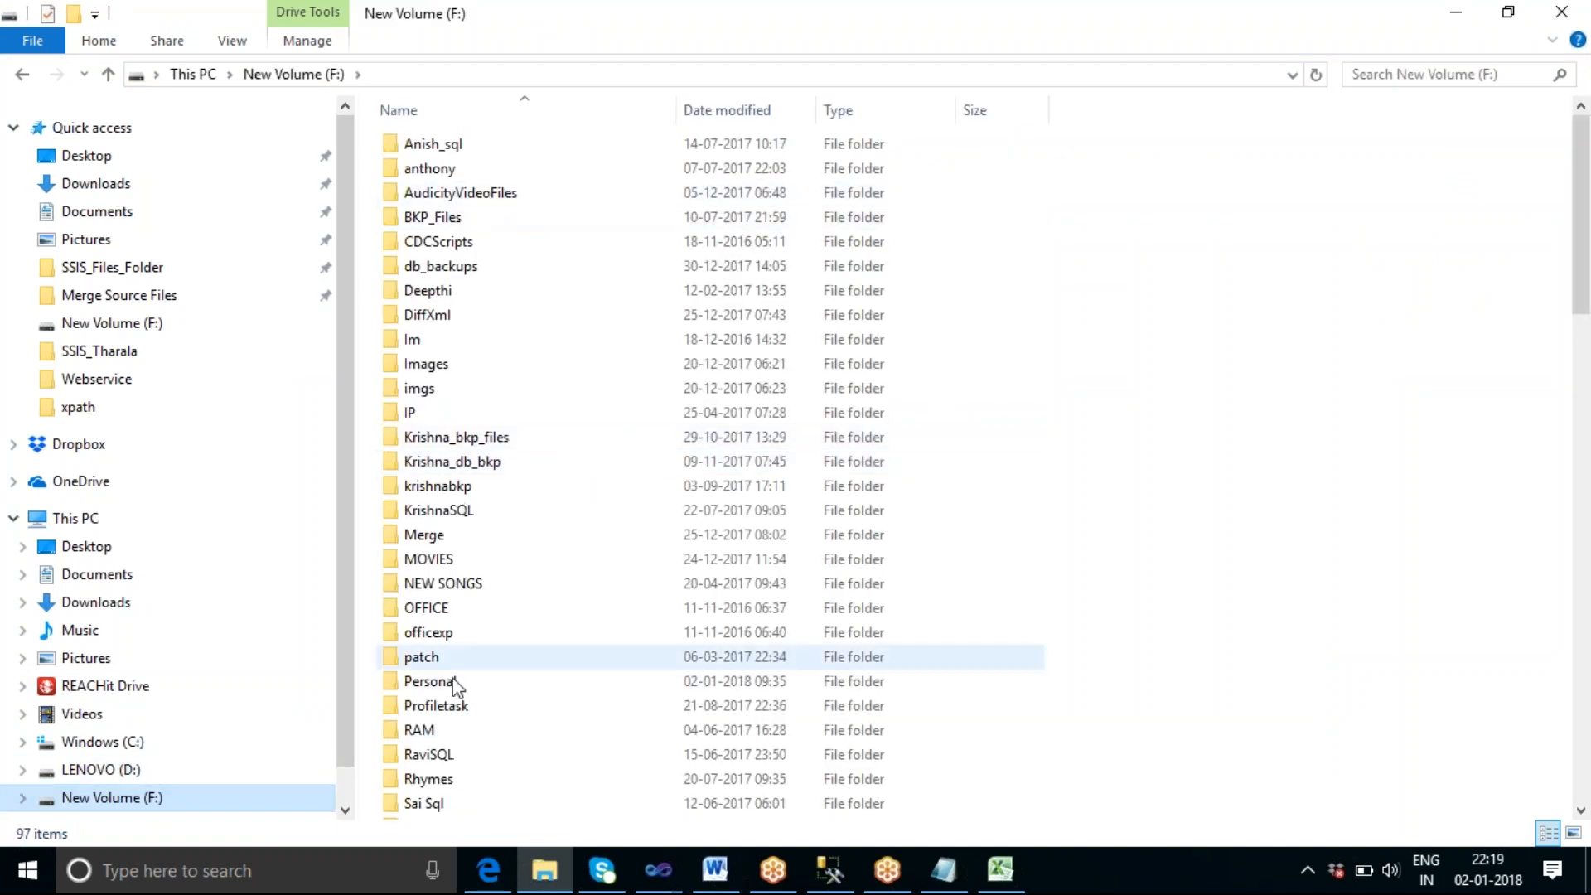
pyautogui.scroll(-3, 455, 699)
pyautogui.scroll(-1, 528, 714)
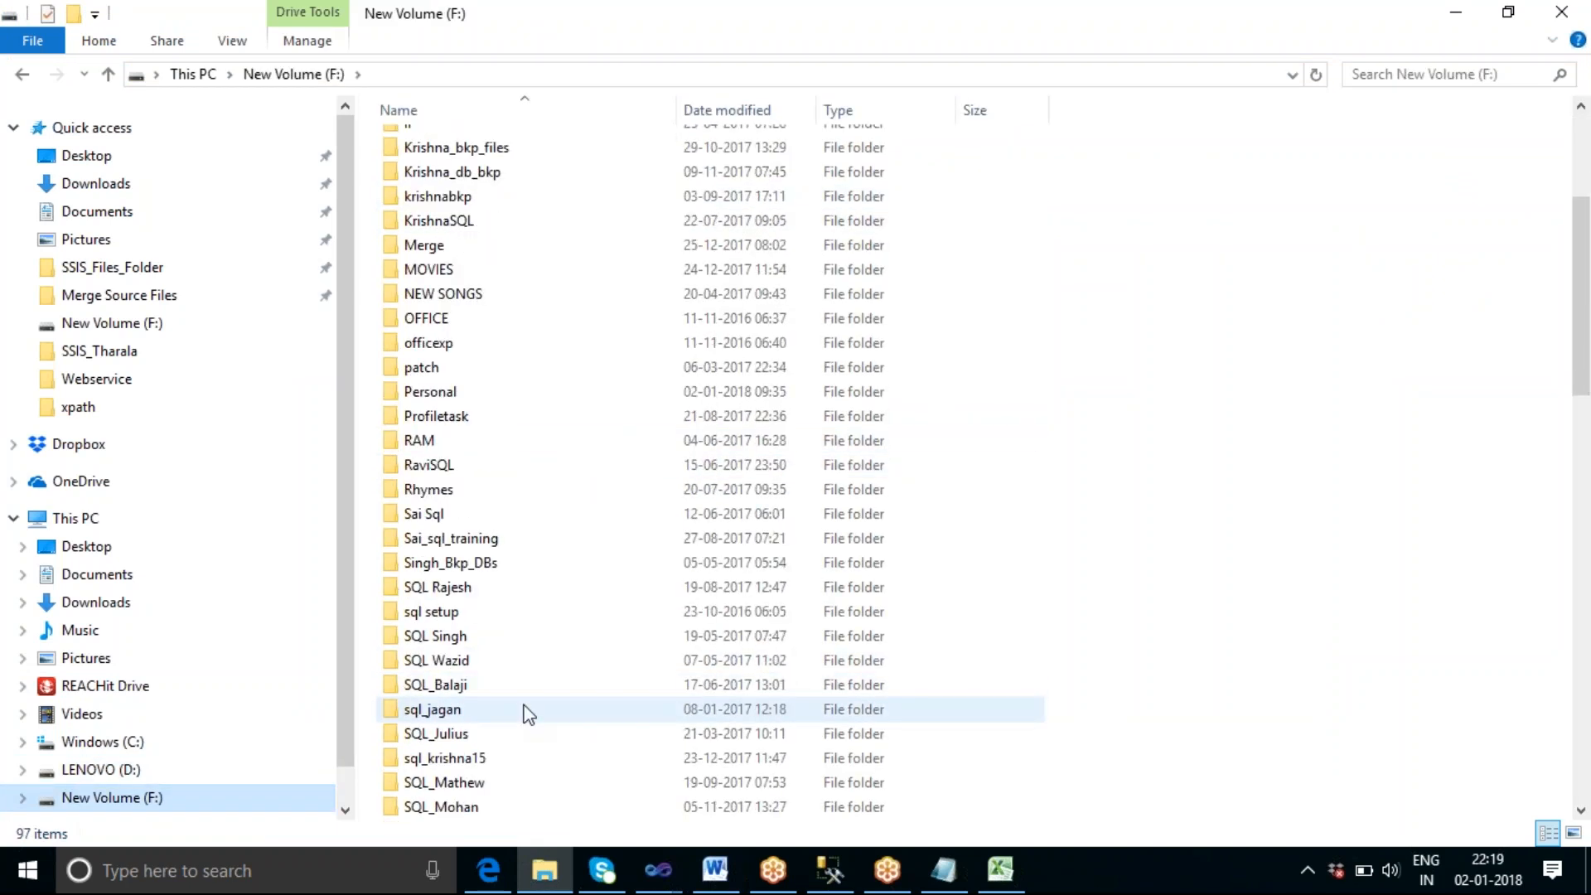
pyautogui.scroll(-2, 527, 715)
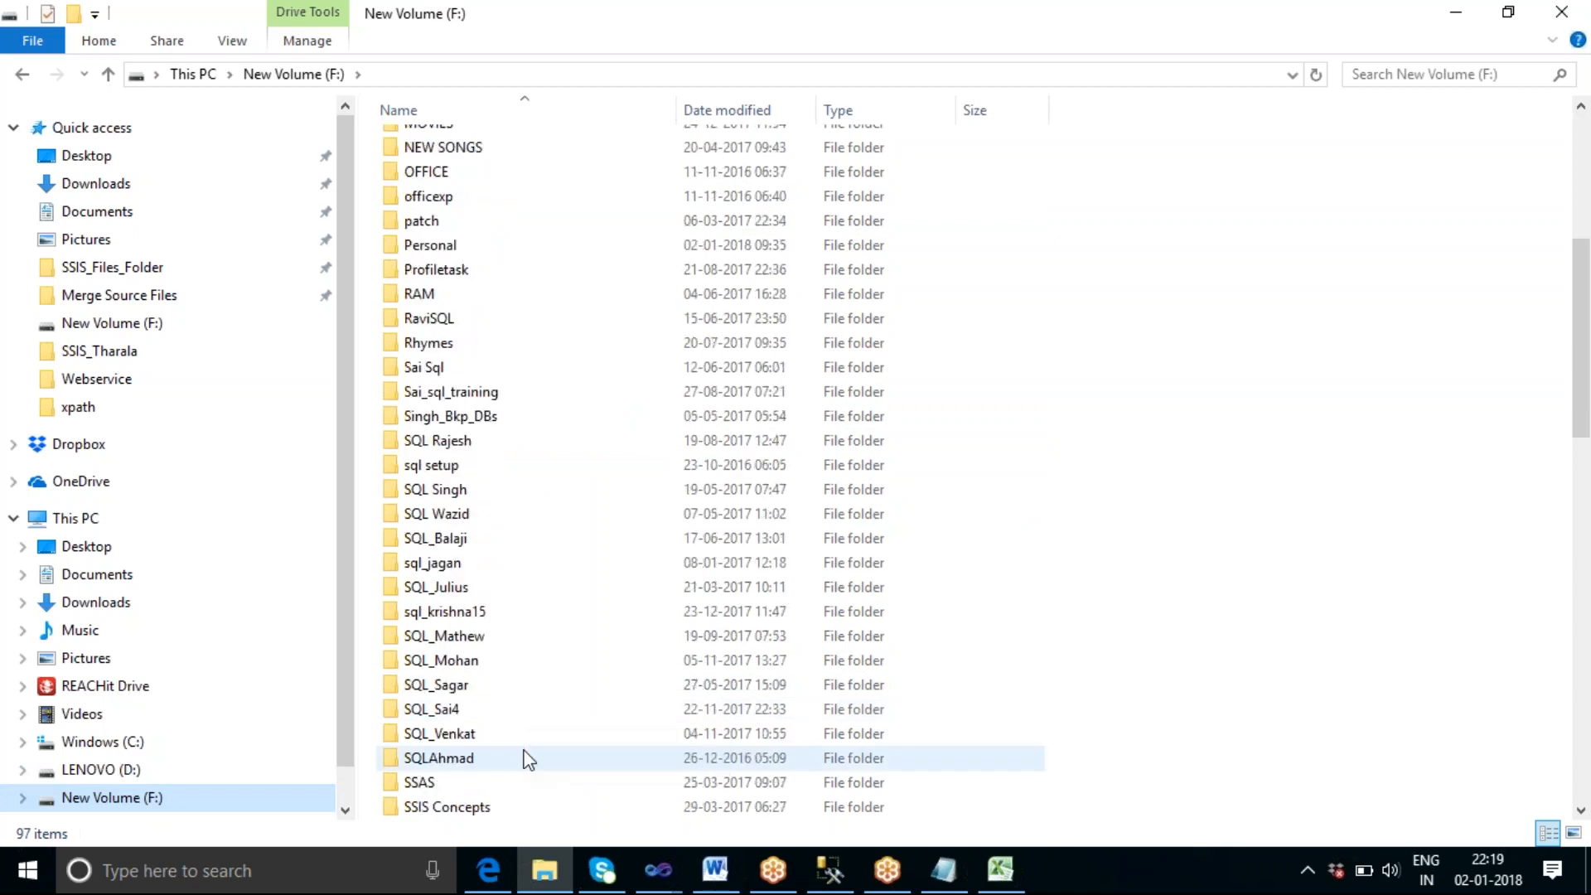
pyautogui.scroll(-4, 522, 749)
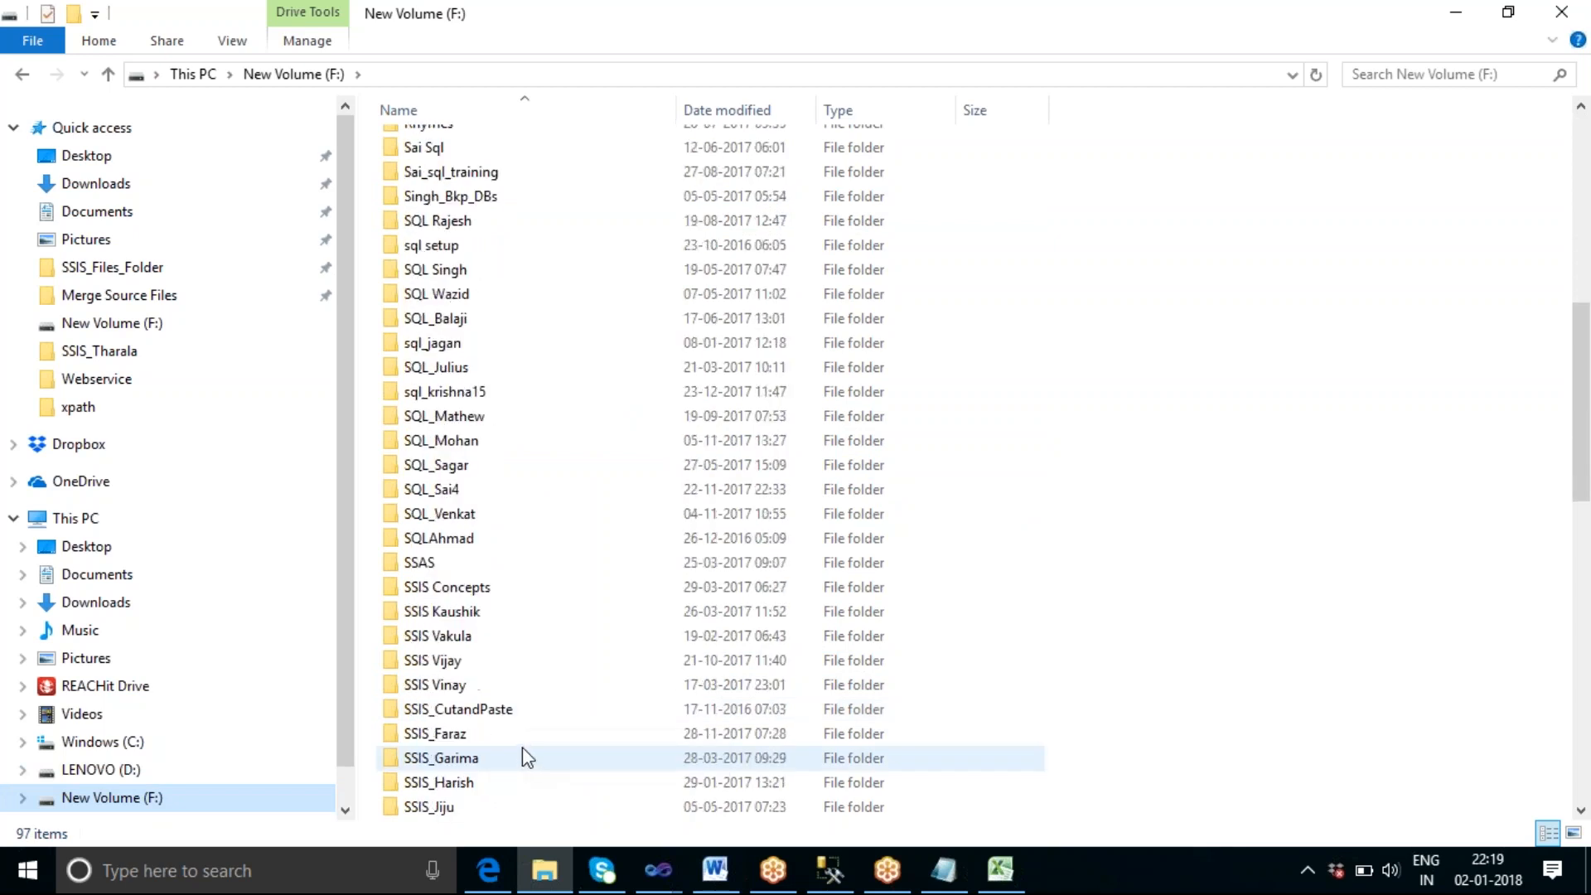
pyautogui.scroll(-4, 522, 749)
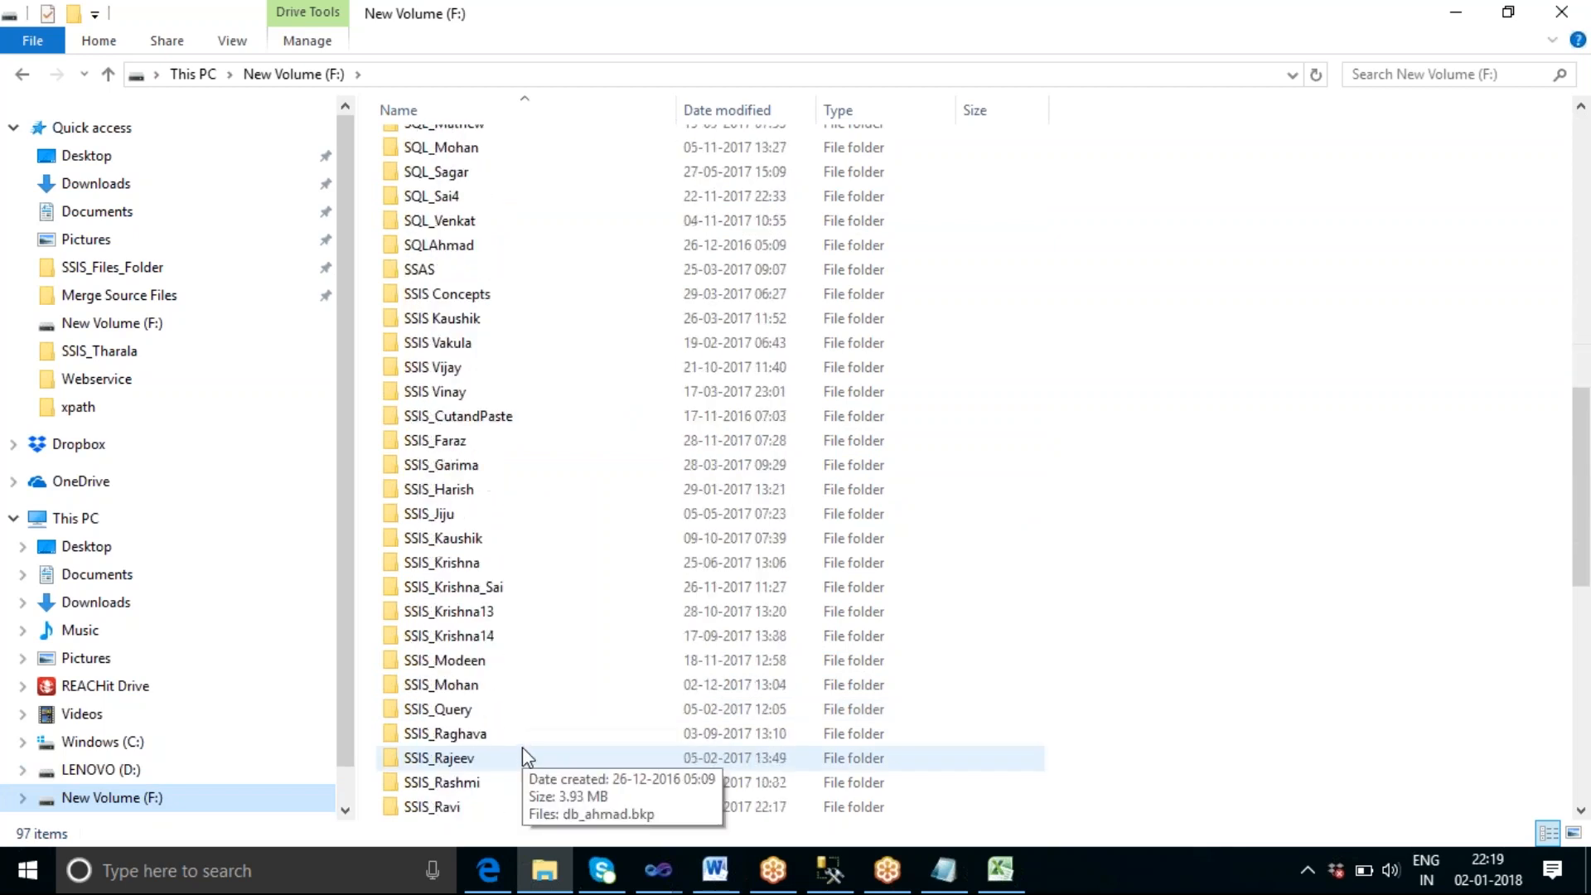
pyautogui.scroll(-1, 522, 747)
pyautogui.doubleClick(522, 756)
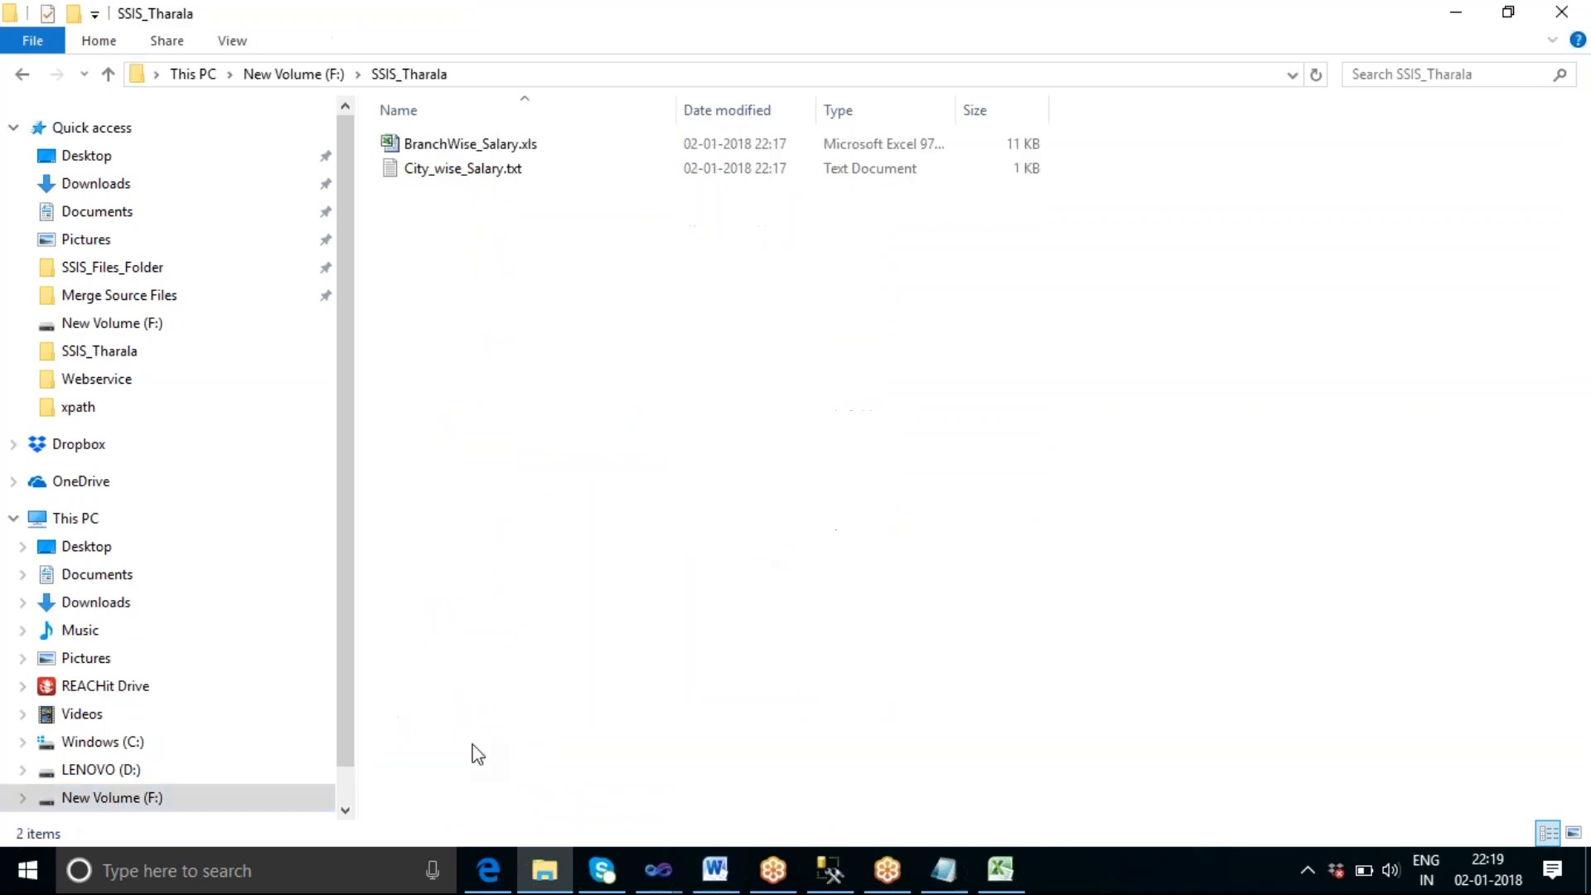
# Step: Copy BranchWise_Salary.xls from the SSIS_Tharala folder to the root of the LENOVO (D:) drive
pyautogui.click(503, 146)
pyautogui.rightClick(503, 146)
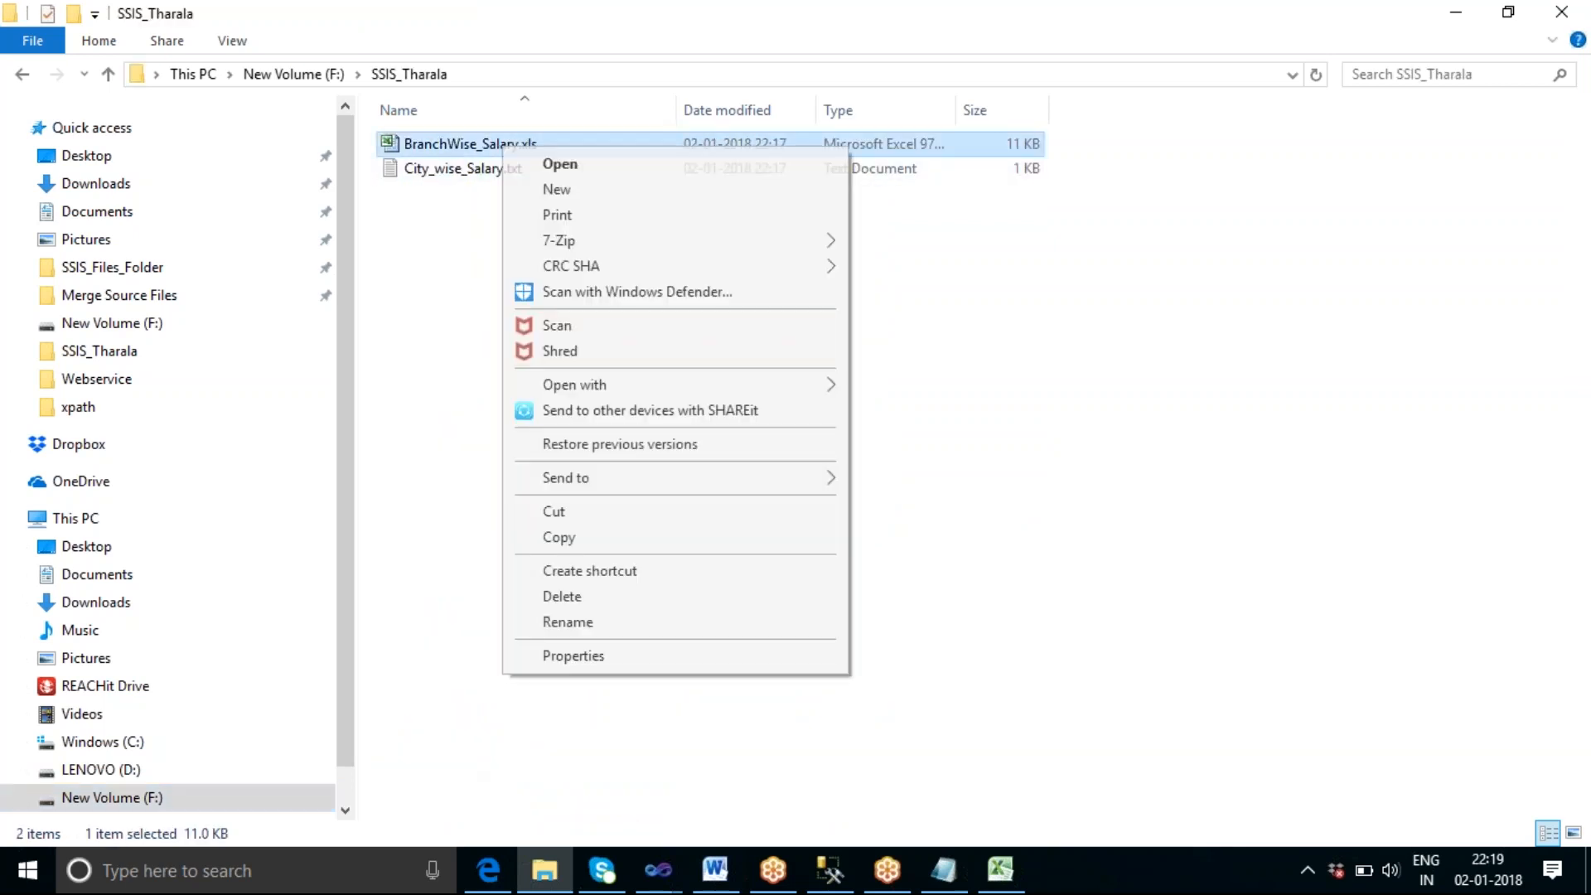
pyautogui.click(599, 536)
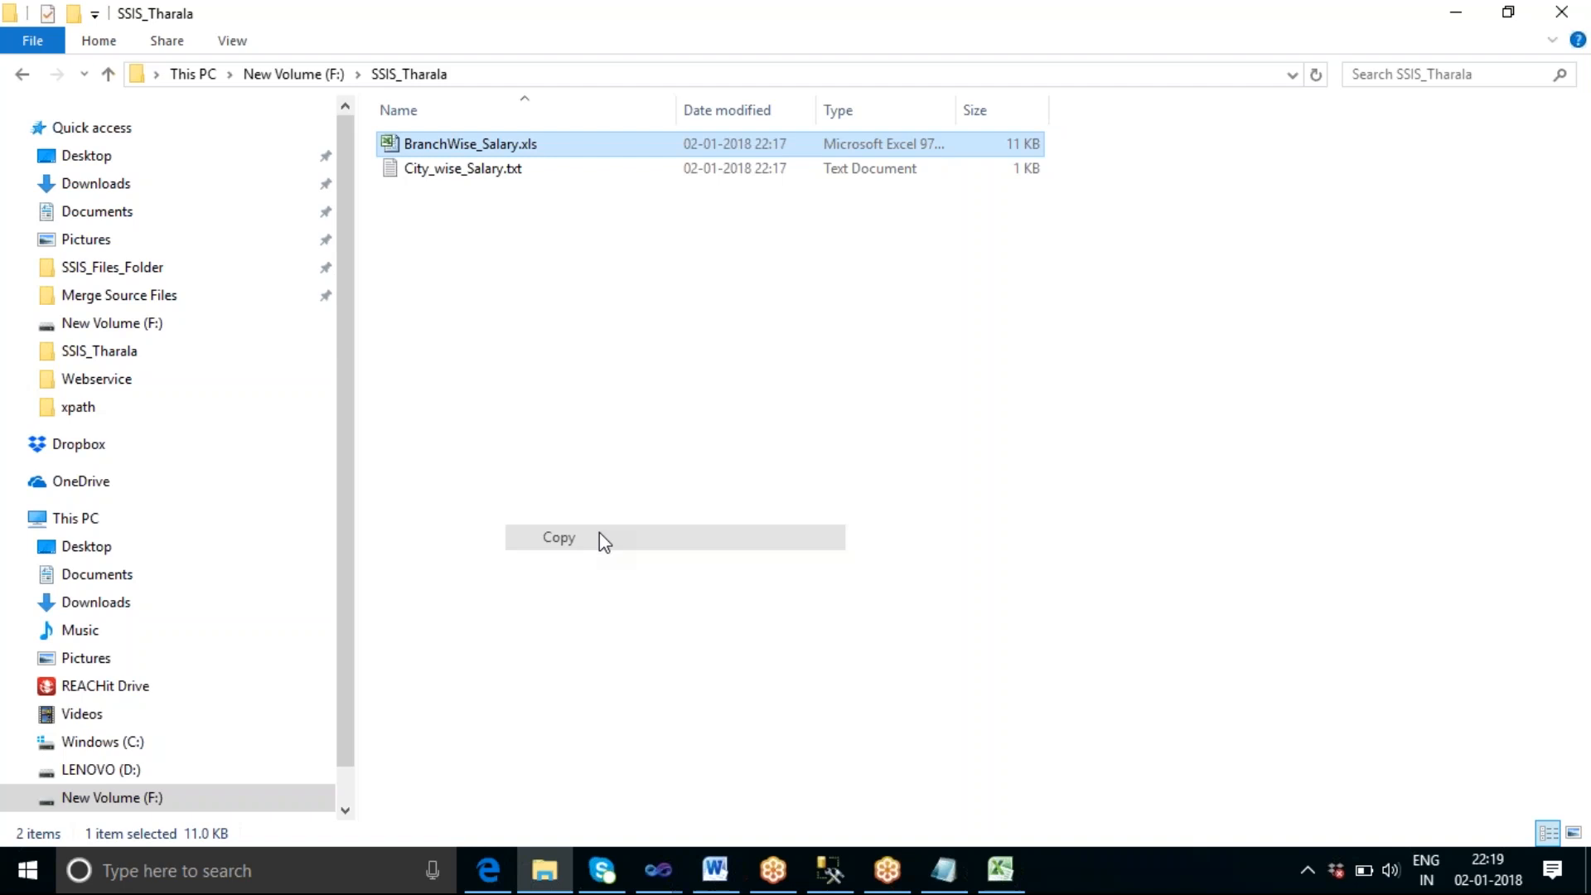
pyautogui.click(103, 770)
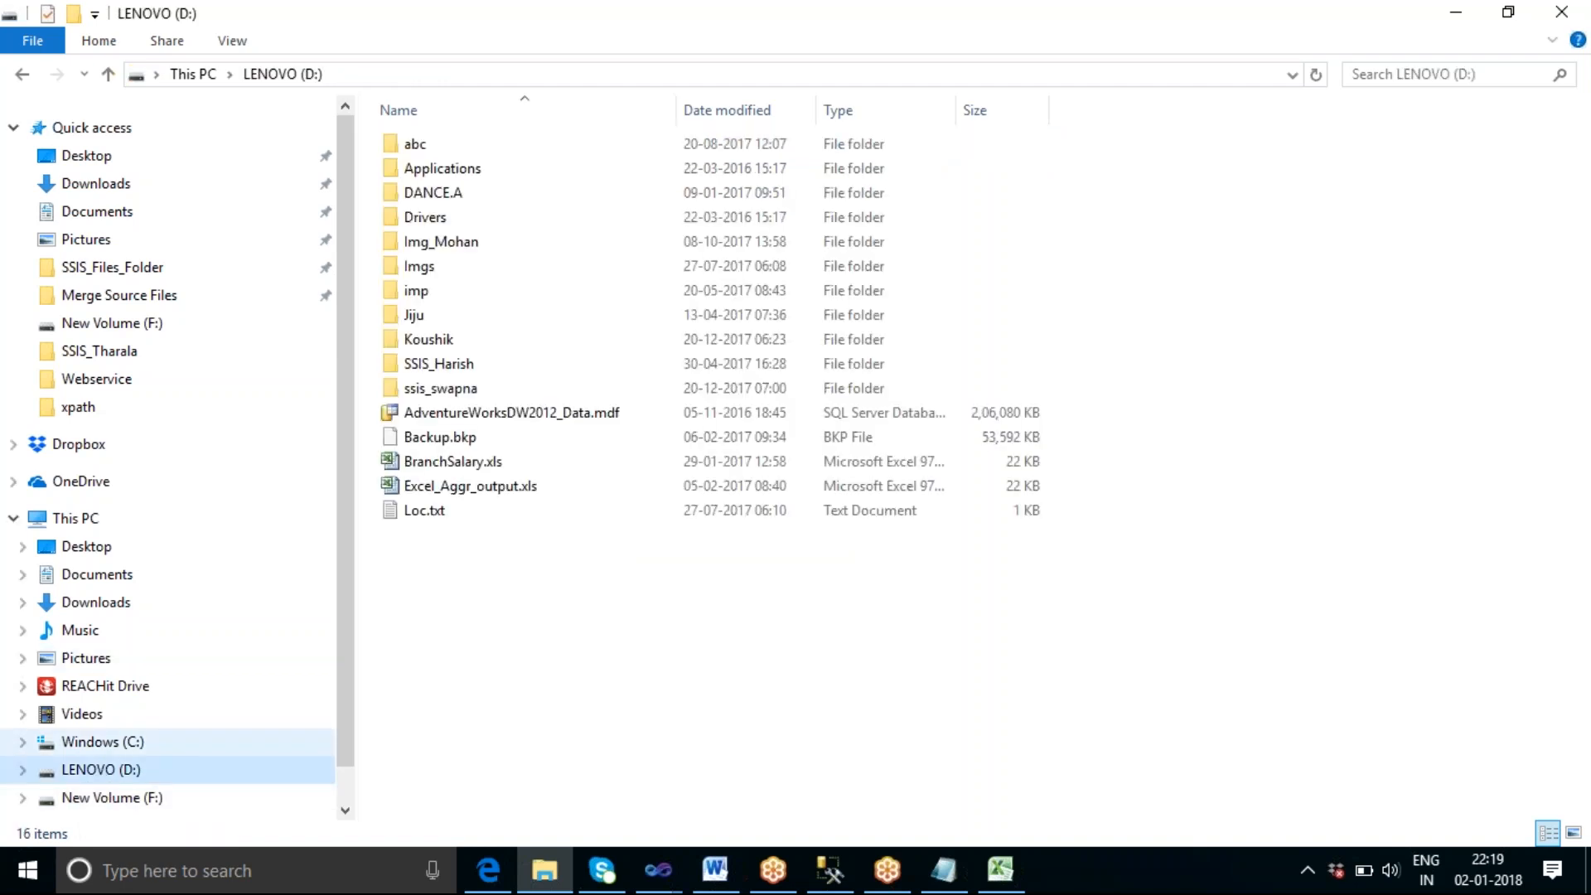
pyautogui.rightClick(446, 564)
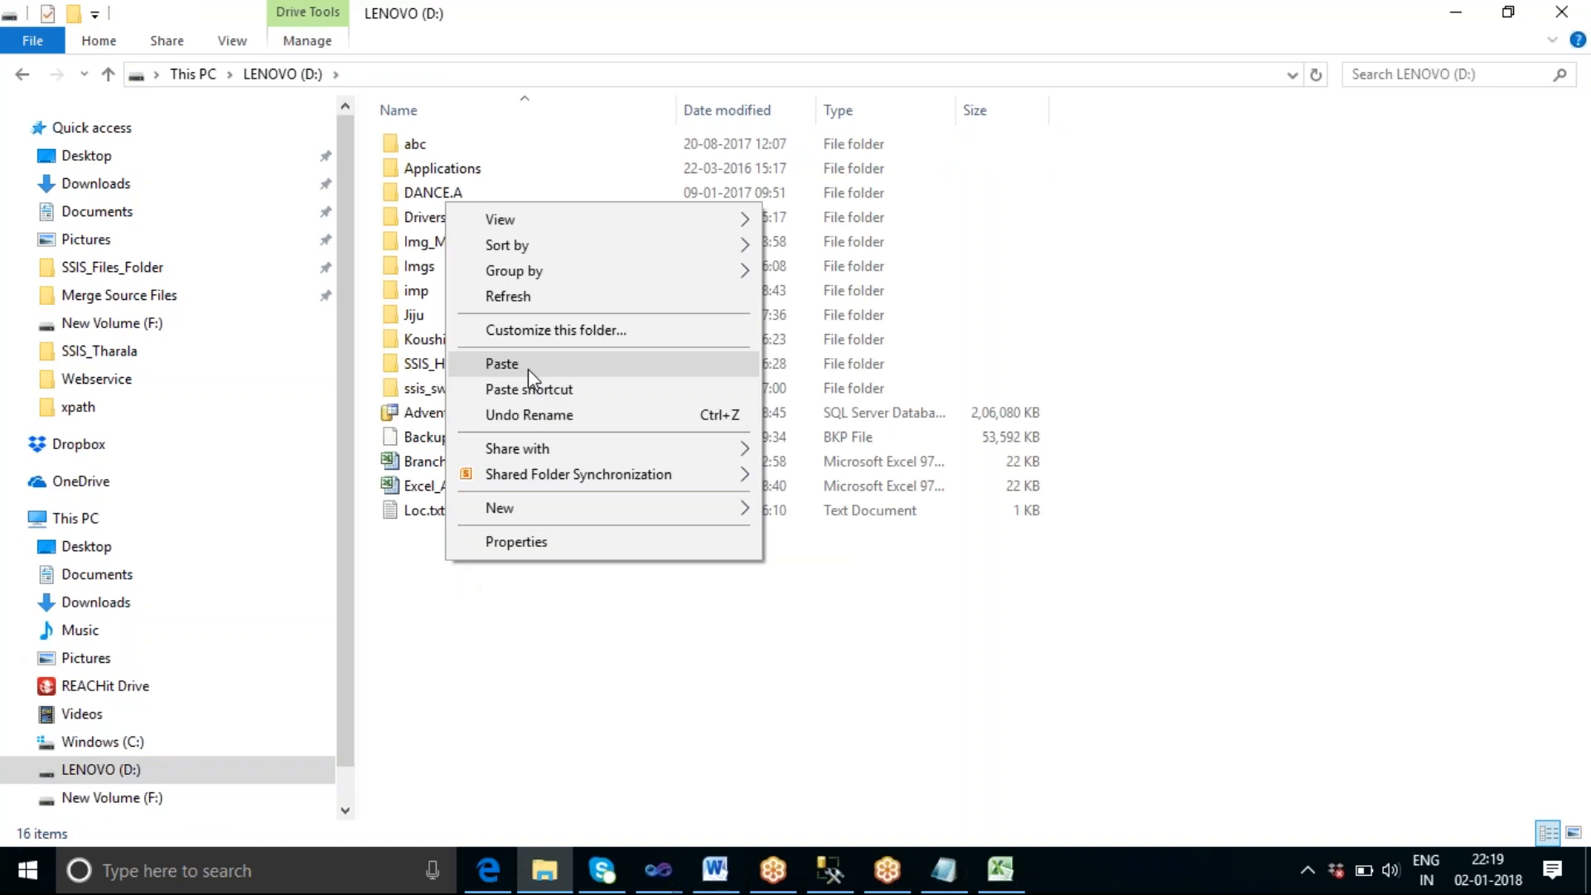
pyautogui.click(529, 371)
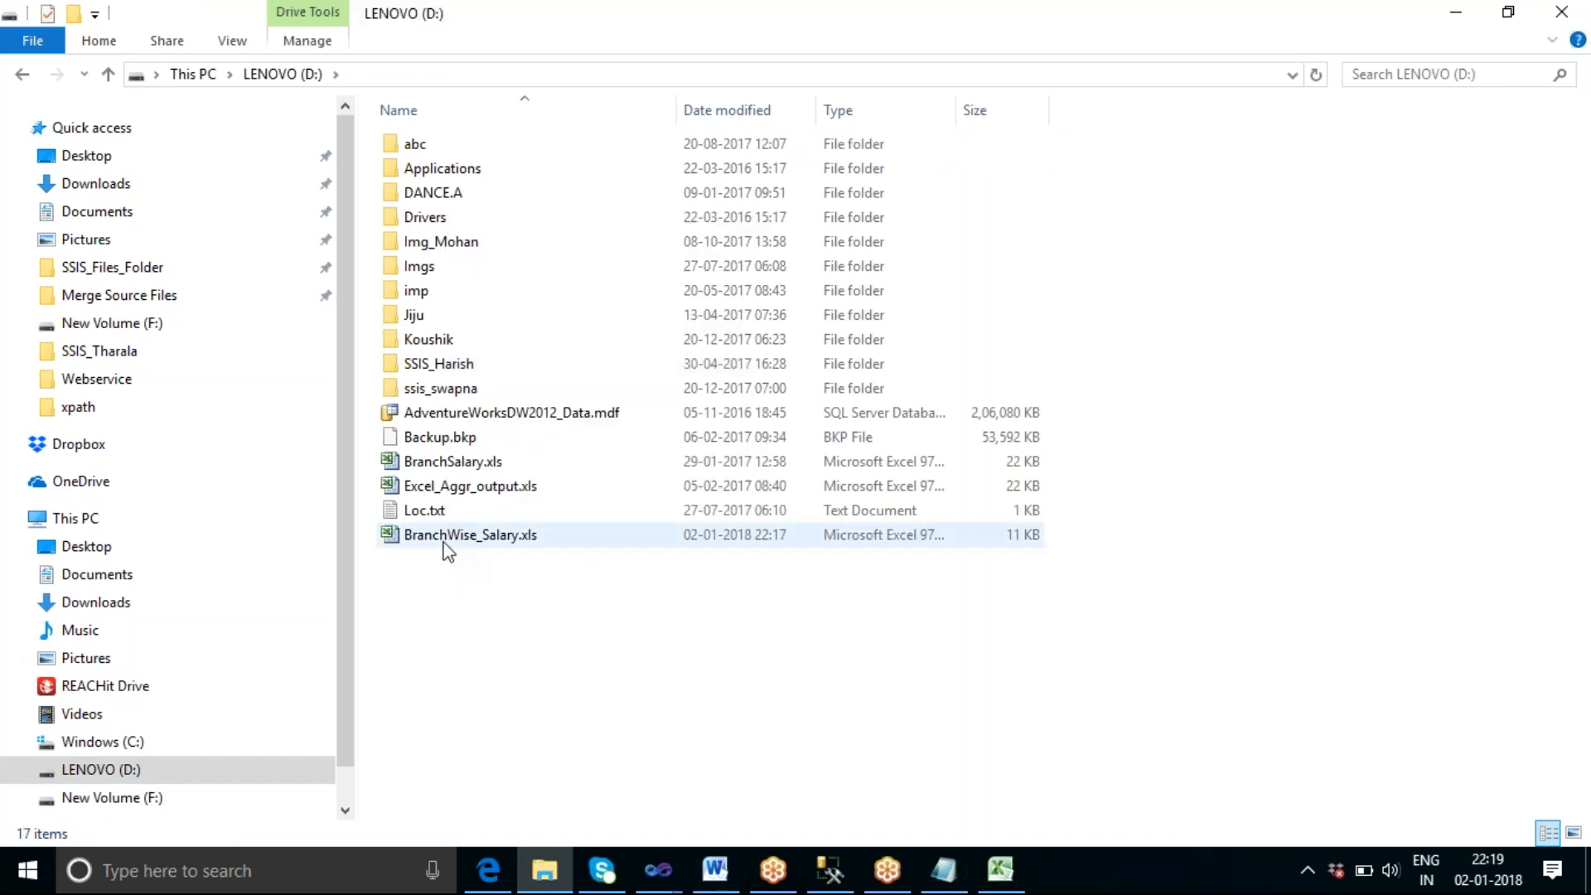
# Step: Clear cells A1:B13 in the D: drive copy of BranchWise_Salary.xls, save the workbook, and close Excel
pyautogui.doubleClick(444, 544)
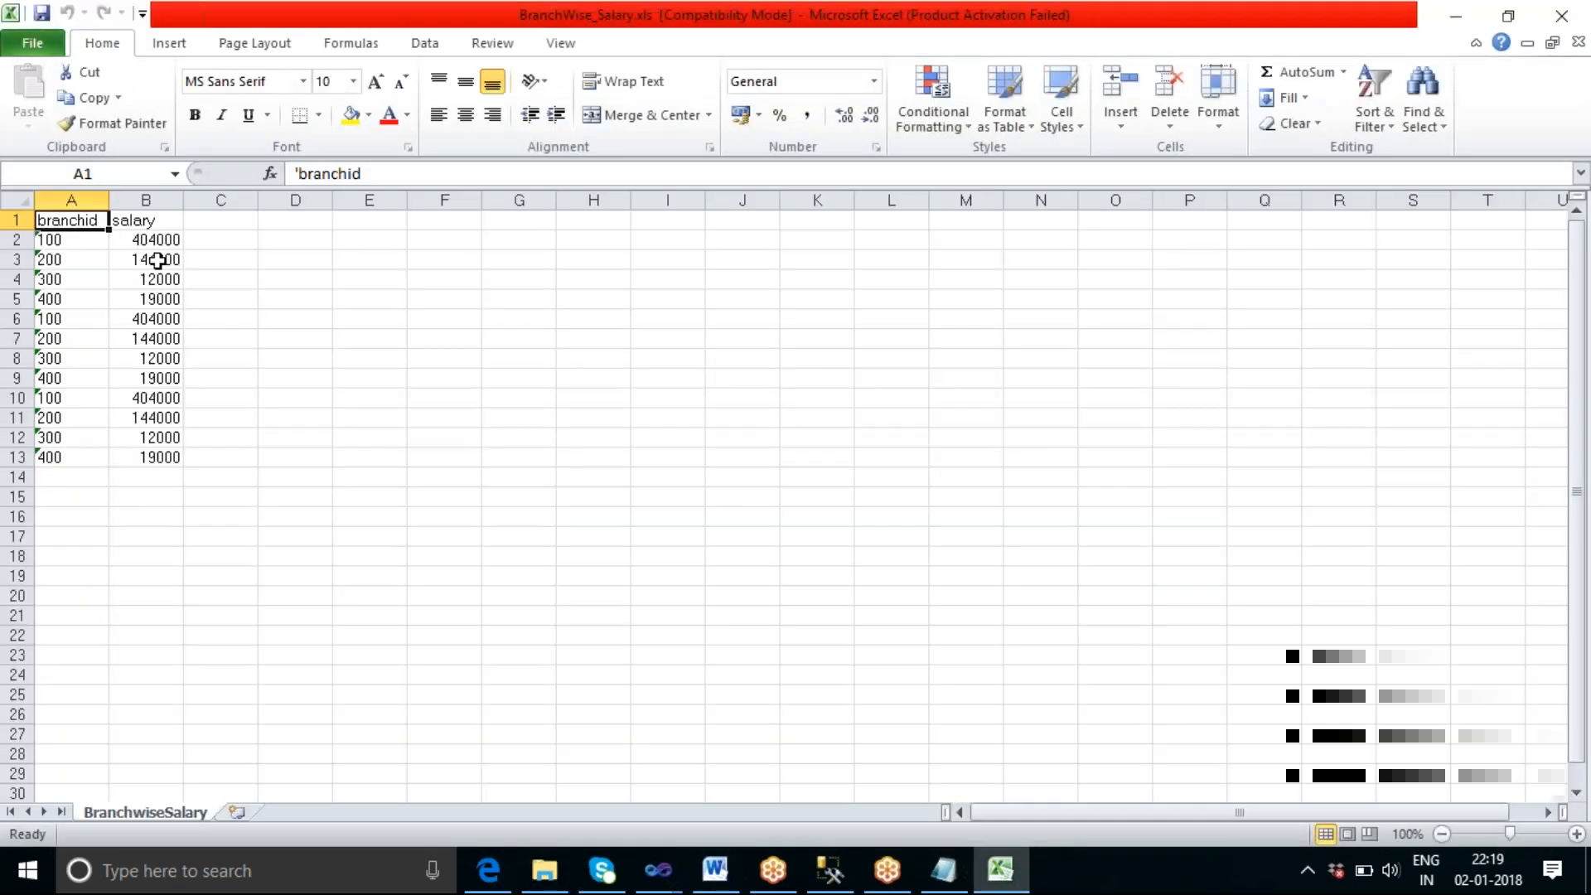
pyautogui.moveTo(66, 219); pyautogui.dragTo(168, 458)
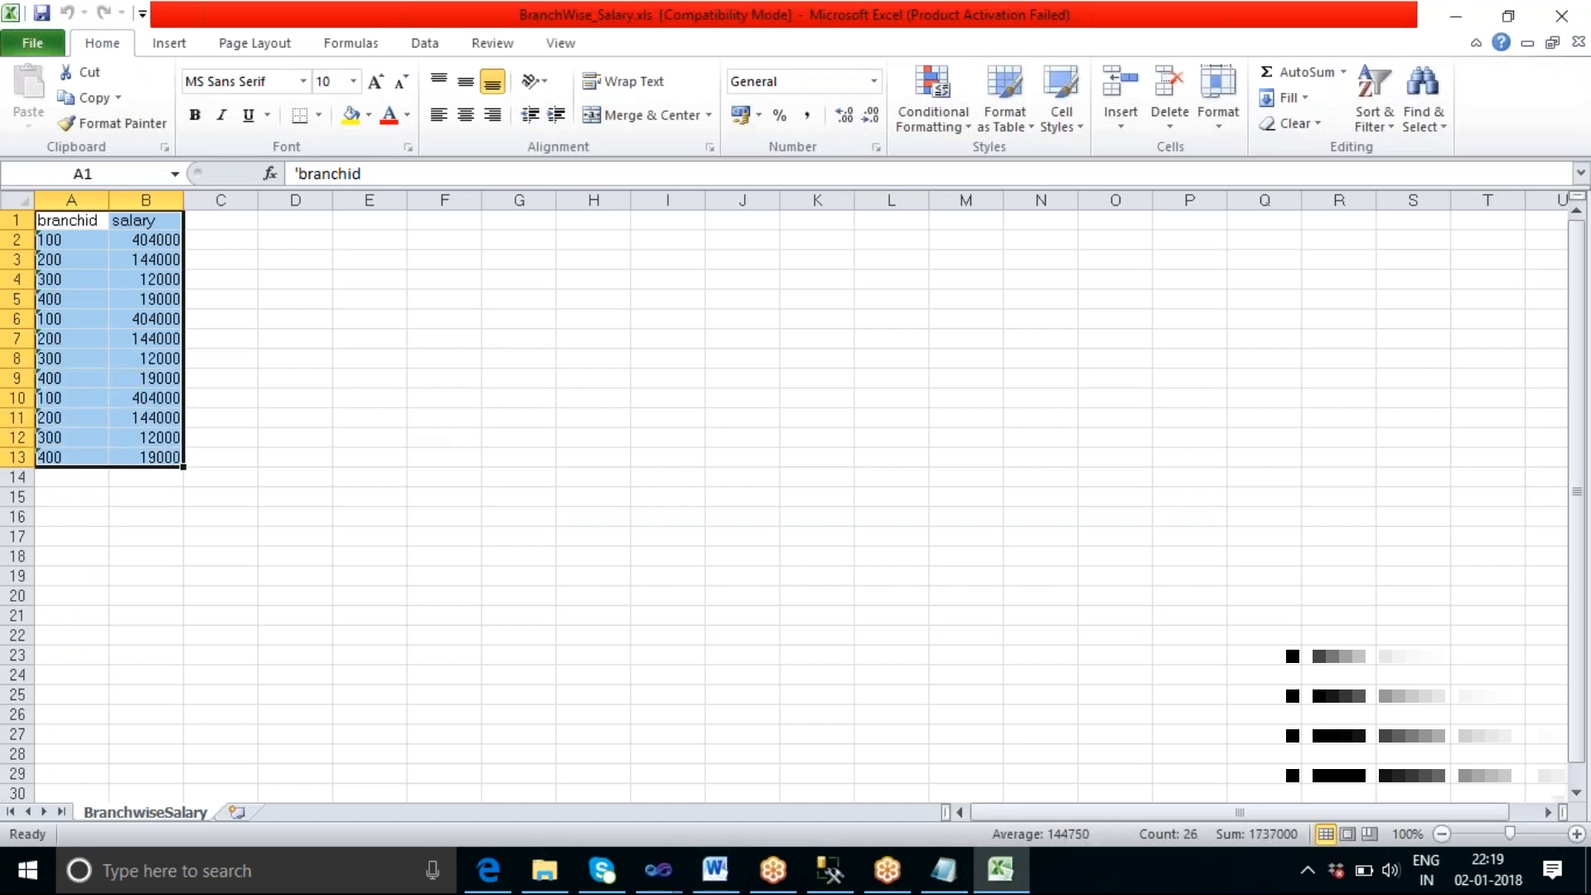
pyautogui.press('Delete')
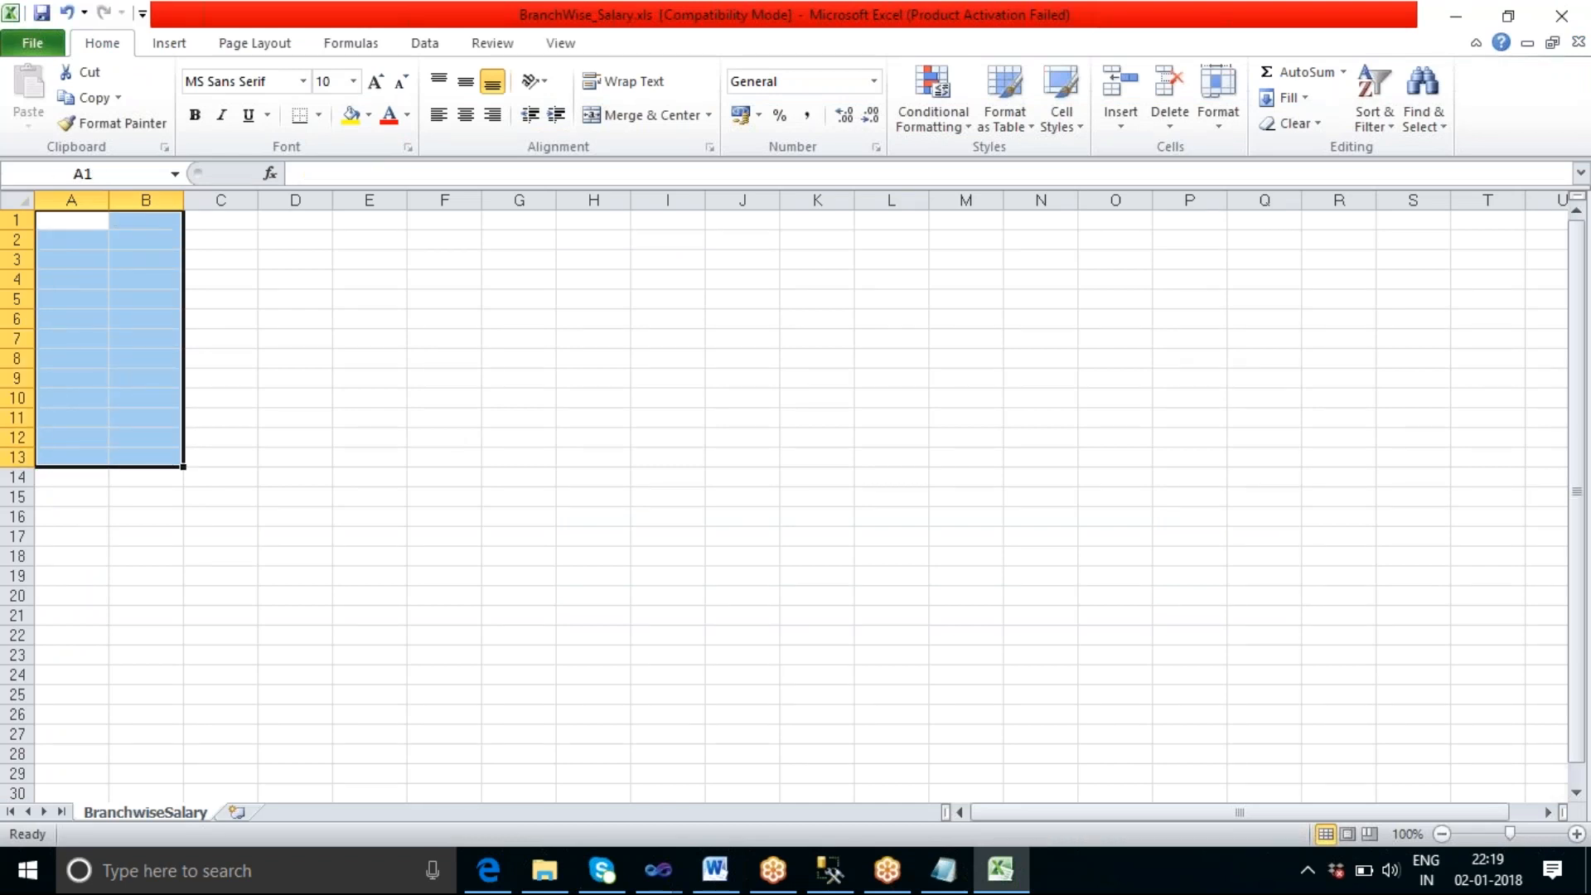
pyautogui.click(141, 279)
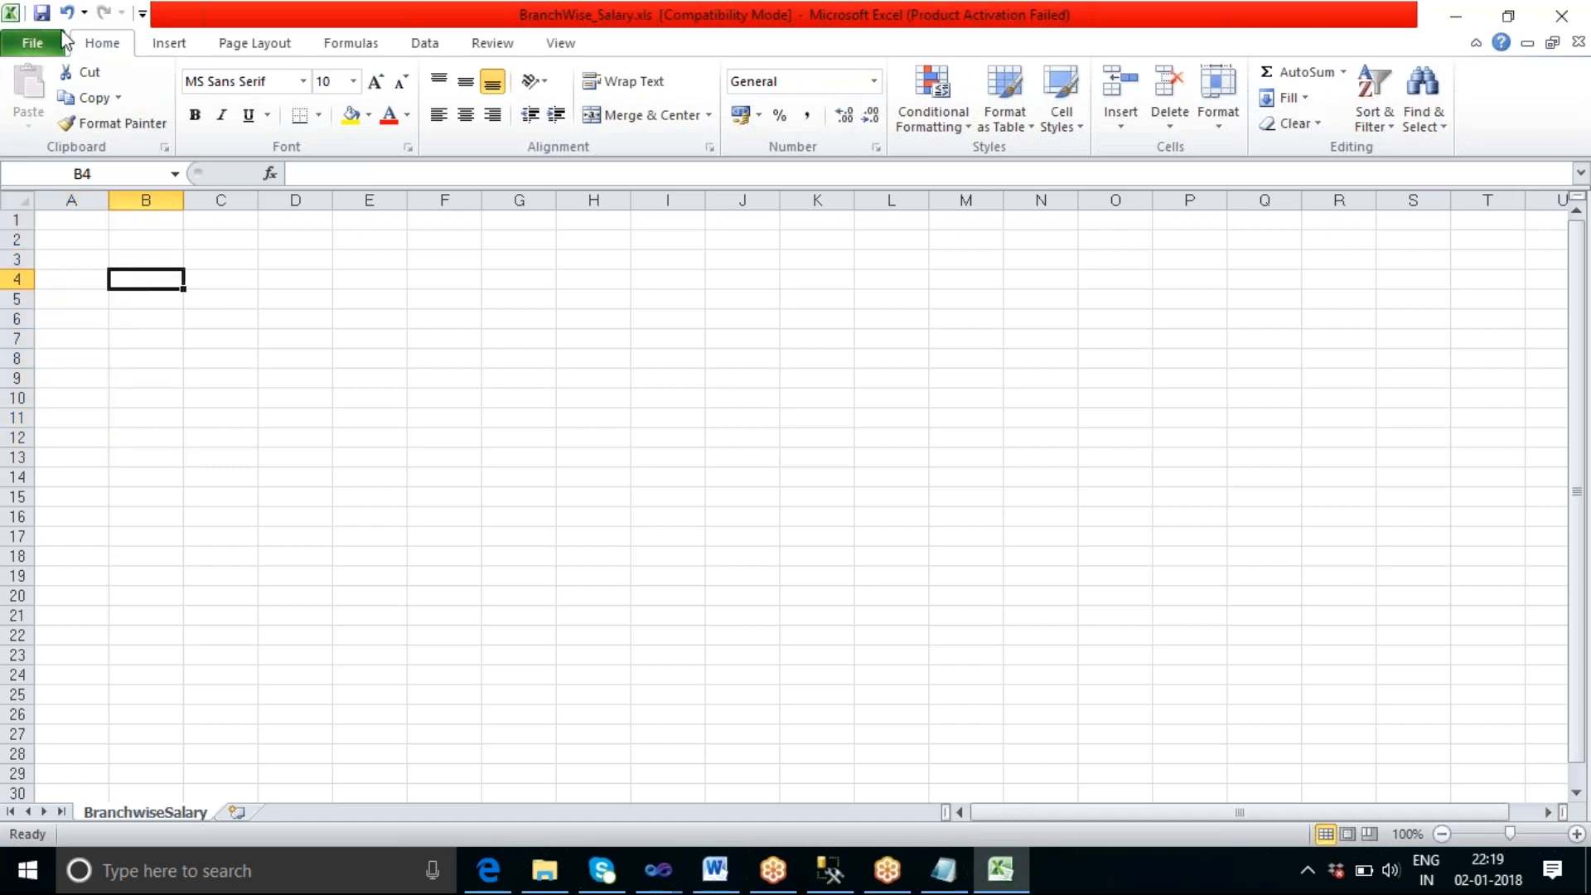
pyautogui.click(41, 12)
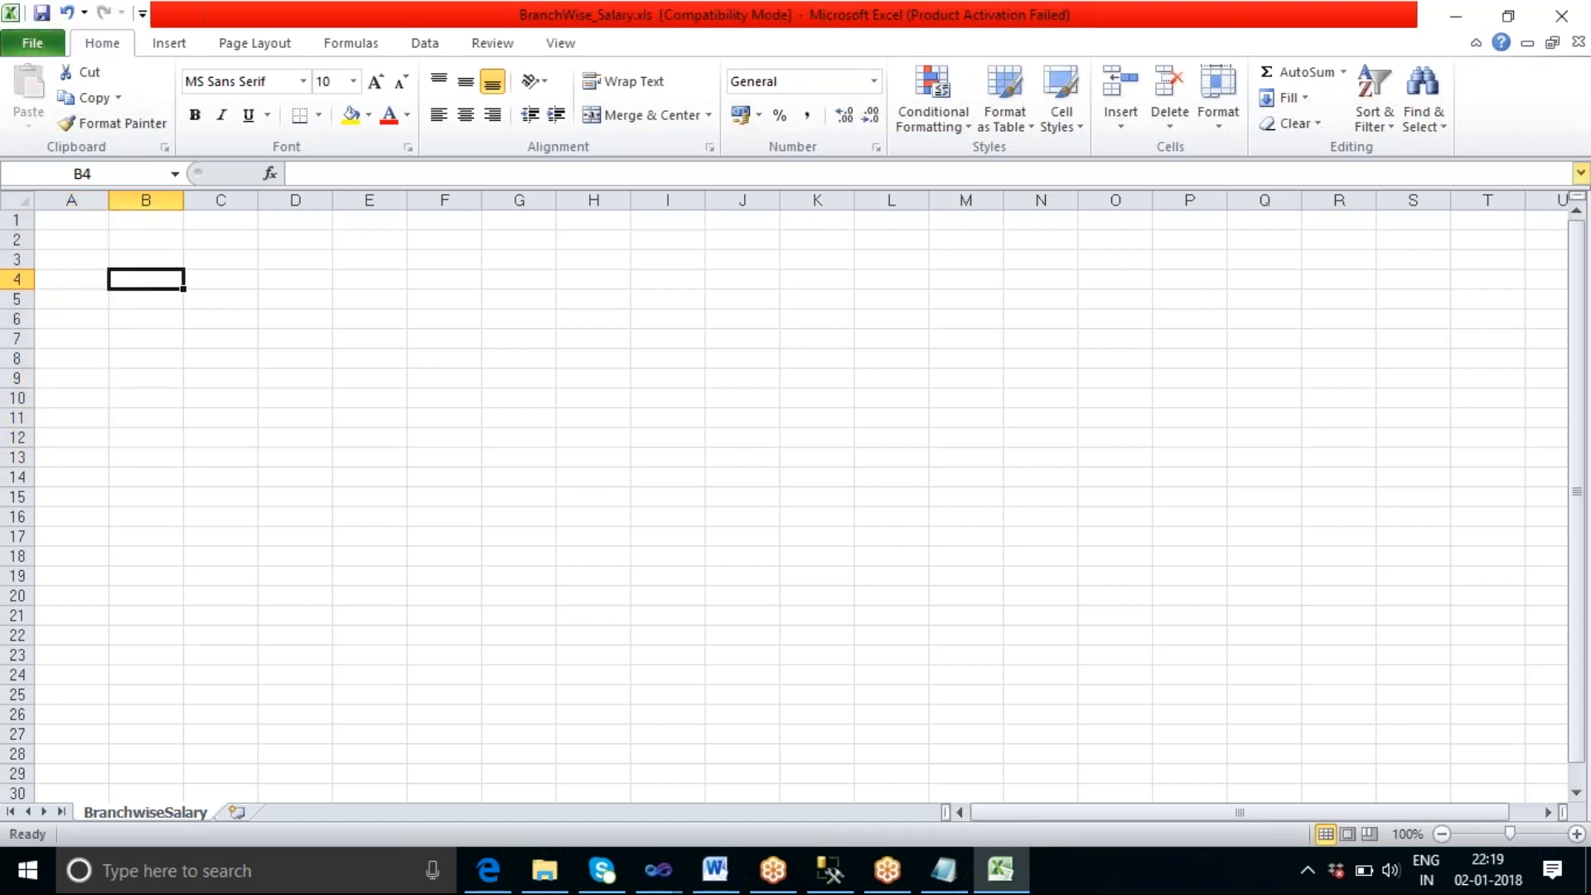
pyautogui.click(1579, 42)
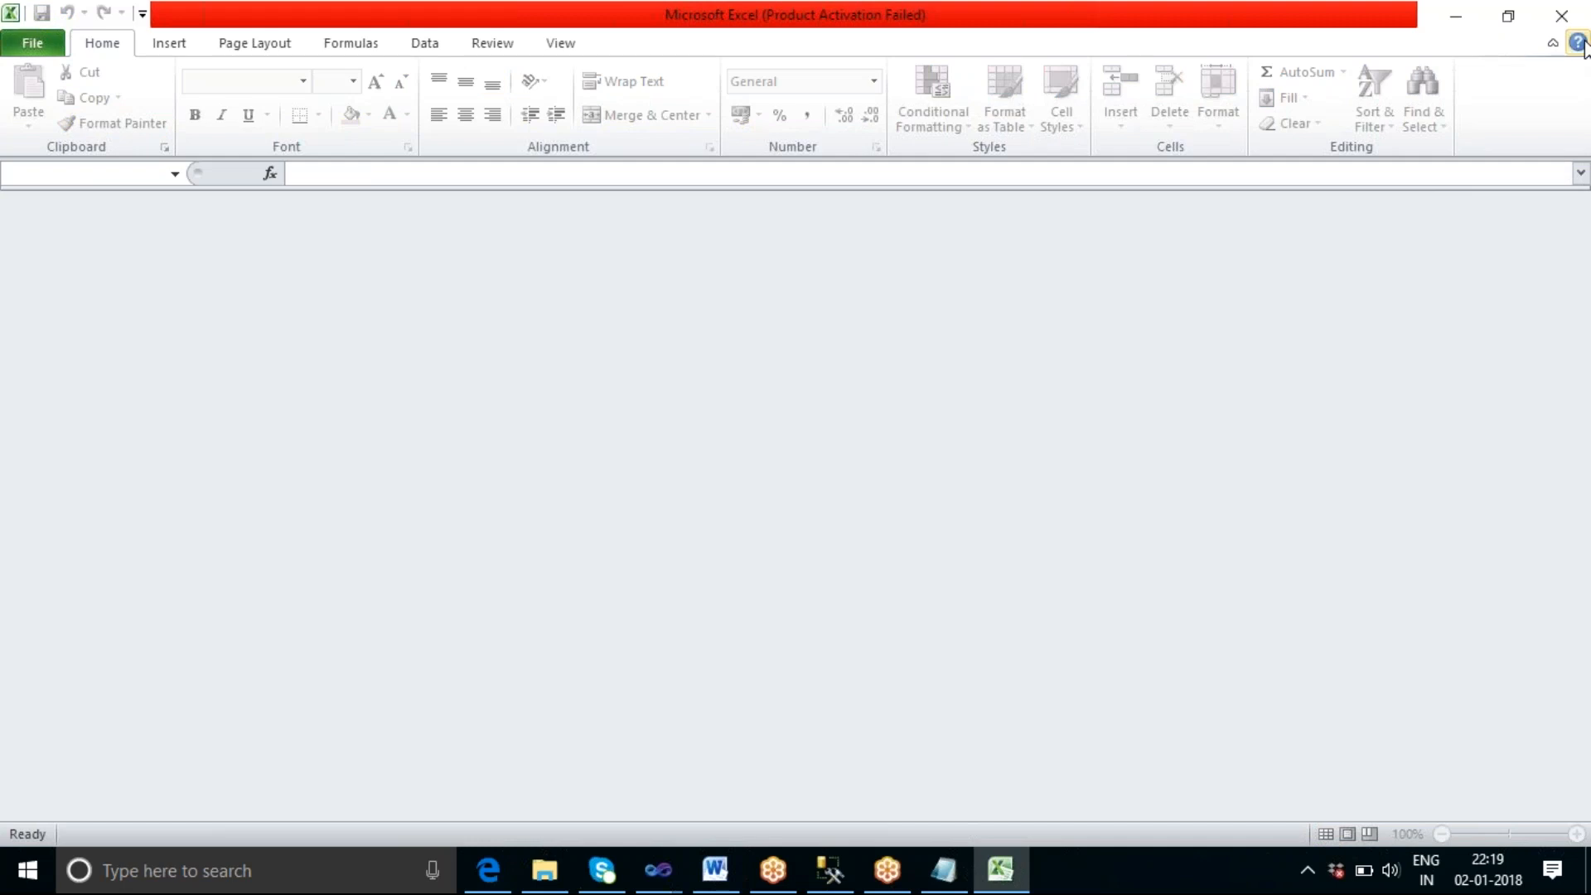
pyautogui.click(1561, 17)
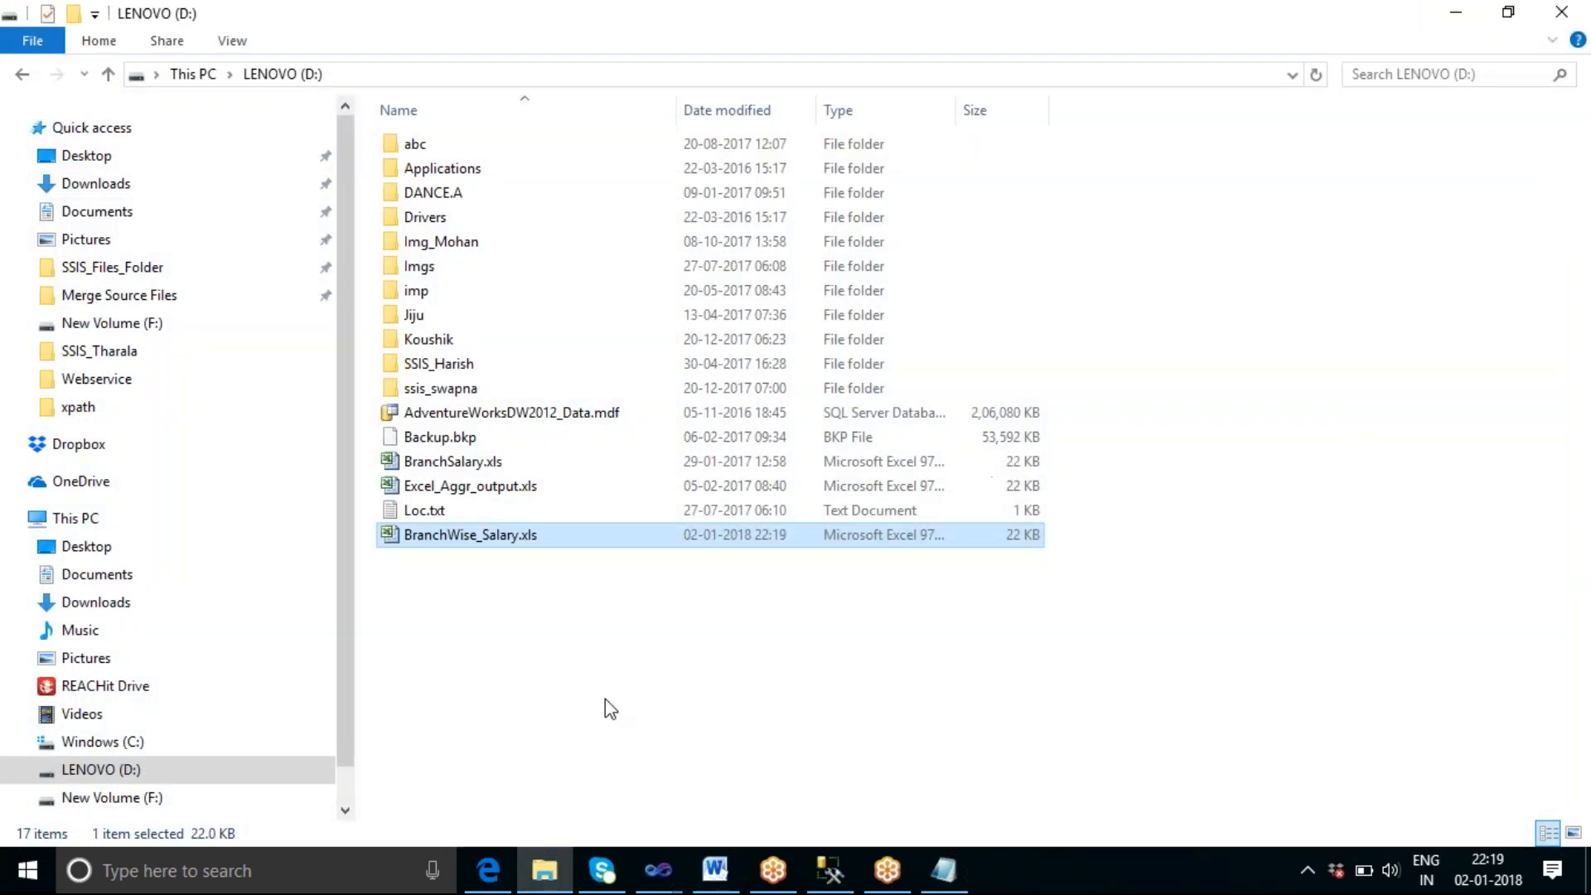
# Step: Reopen BranchWise_Salary.xls from the D: drive to check the BranchwiseSalary sheet, dismiss the activation dialog, and close Excel
pyautogui.doubleClick(489, 543)
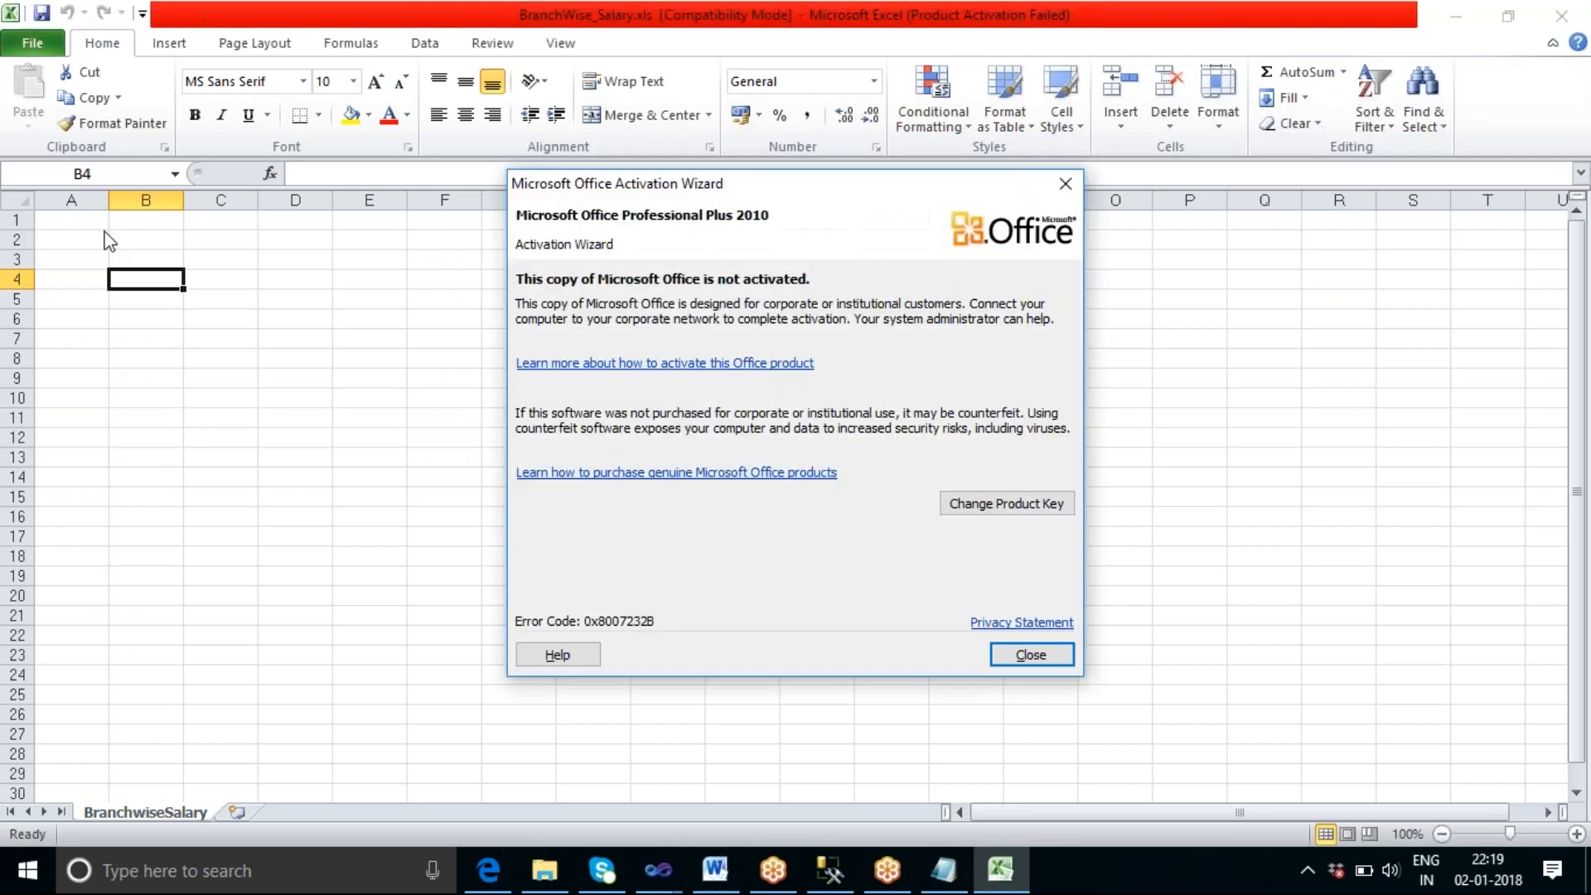
pyautogui.click(1031, 654)
pyautogui.click(1562, 15)
pyautogui.click(555, 643)
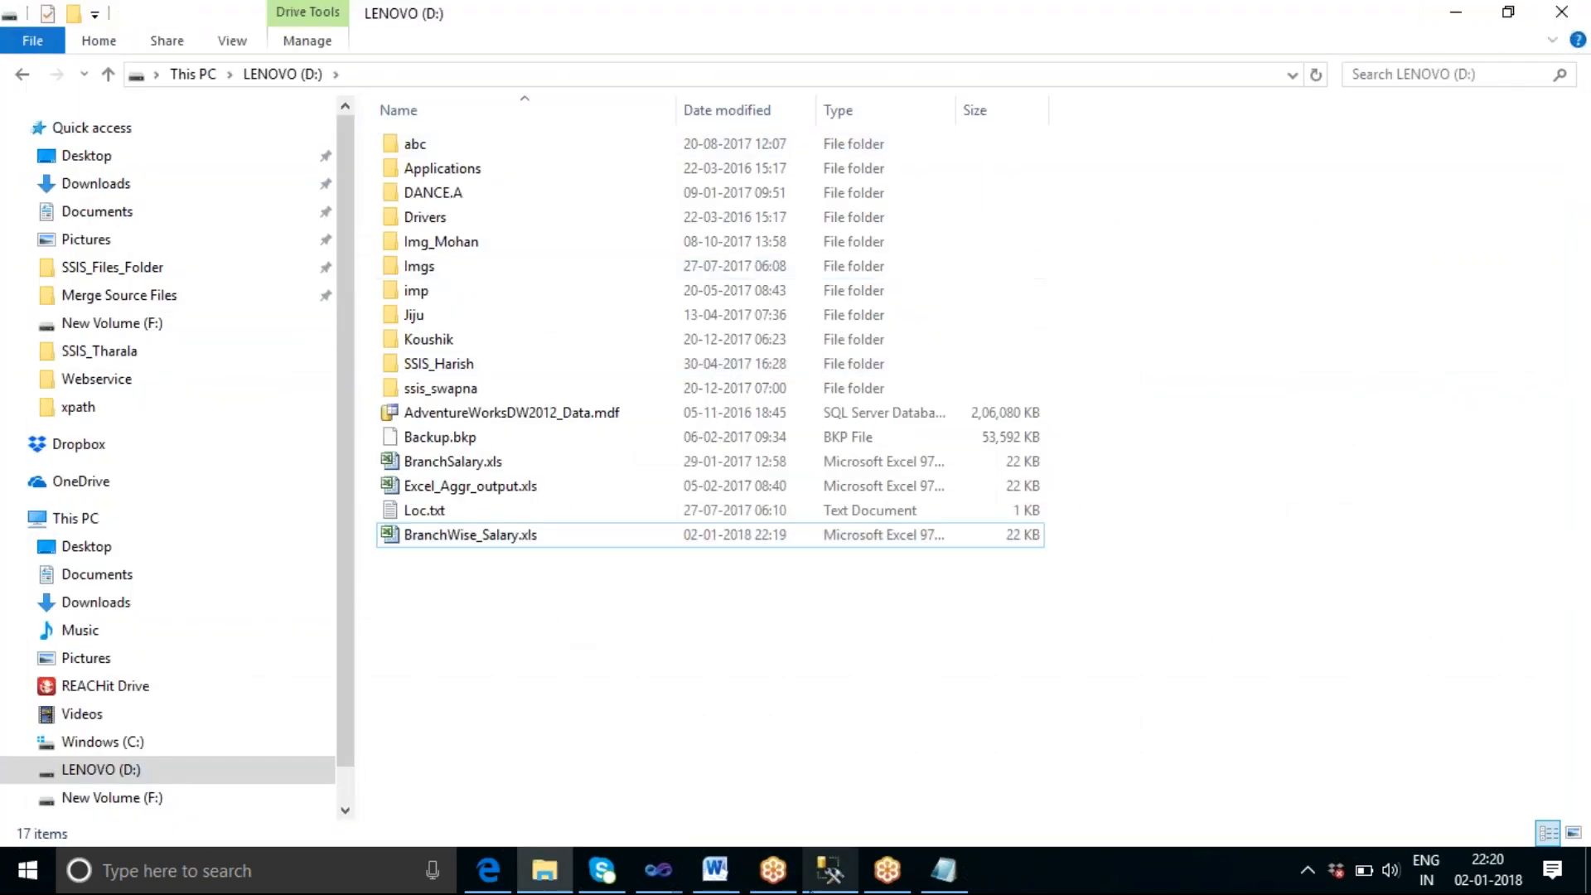
# Step: Switch to the SSIS_Sai17 project in Visual Studio, add a File System Task above the Data Flow Task, and open its editor
pyautogui.moveTo(661, 872)
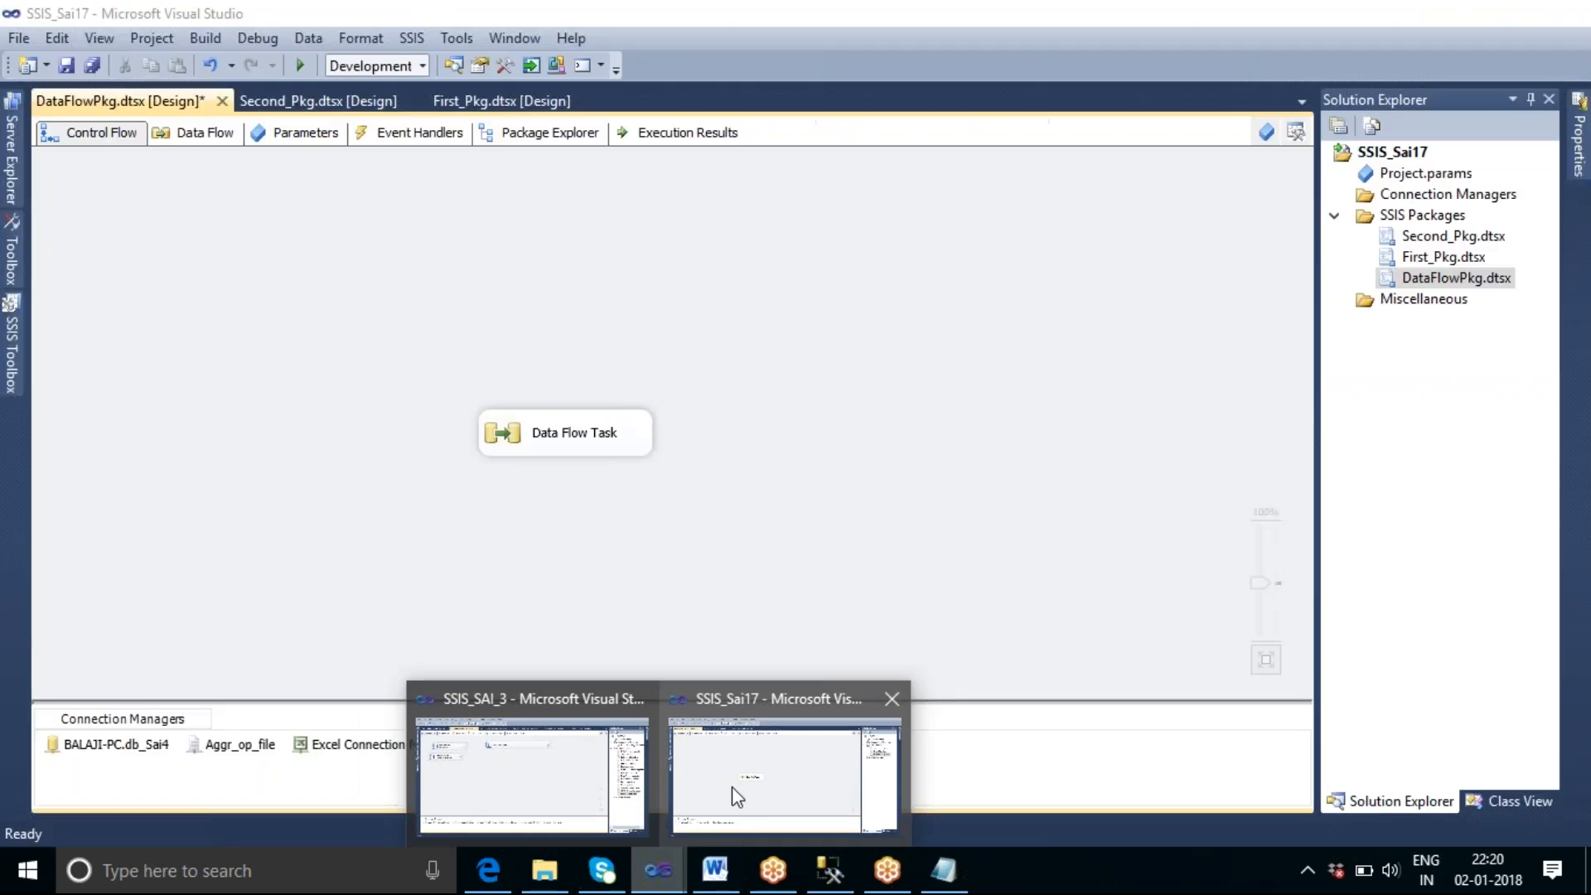
pyautogui.click(733, 788)
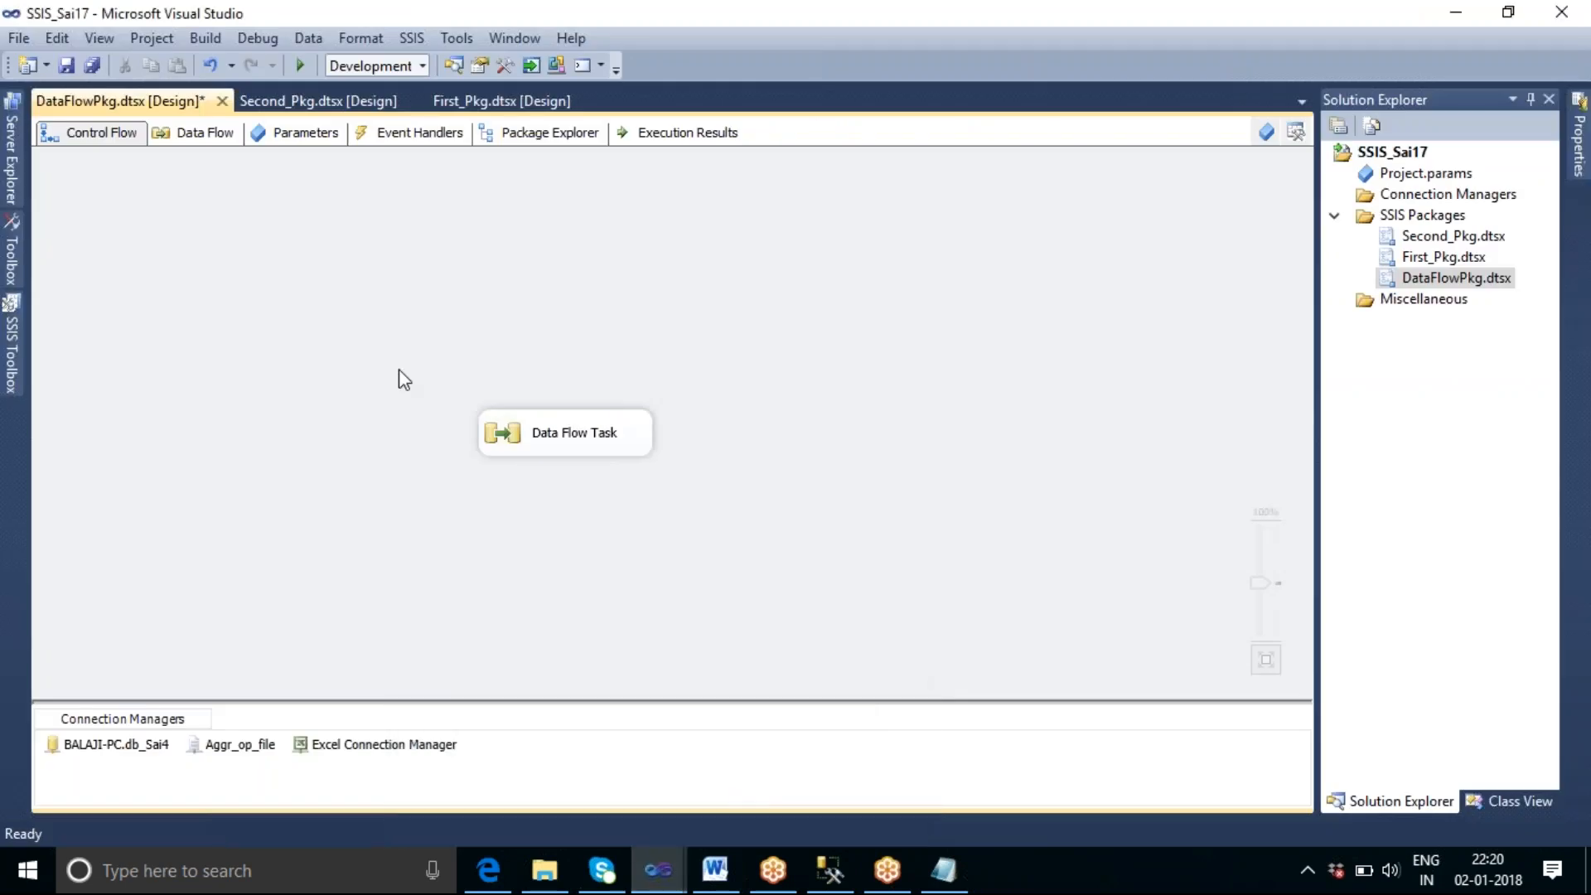
pyautogui.click(13, 363)
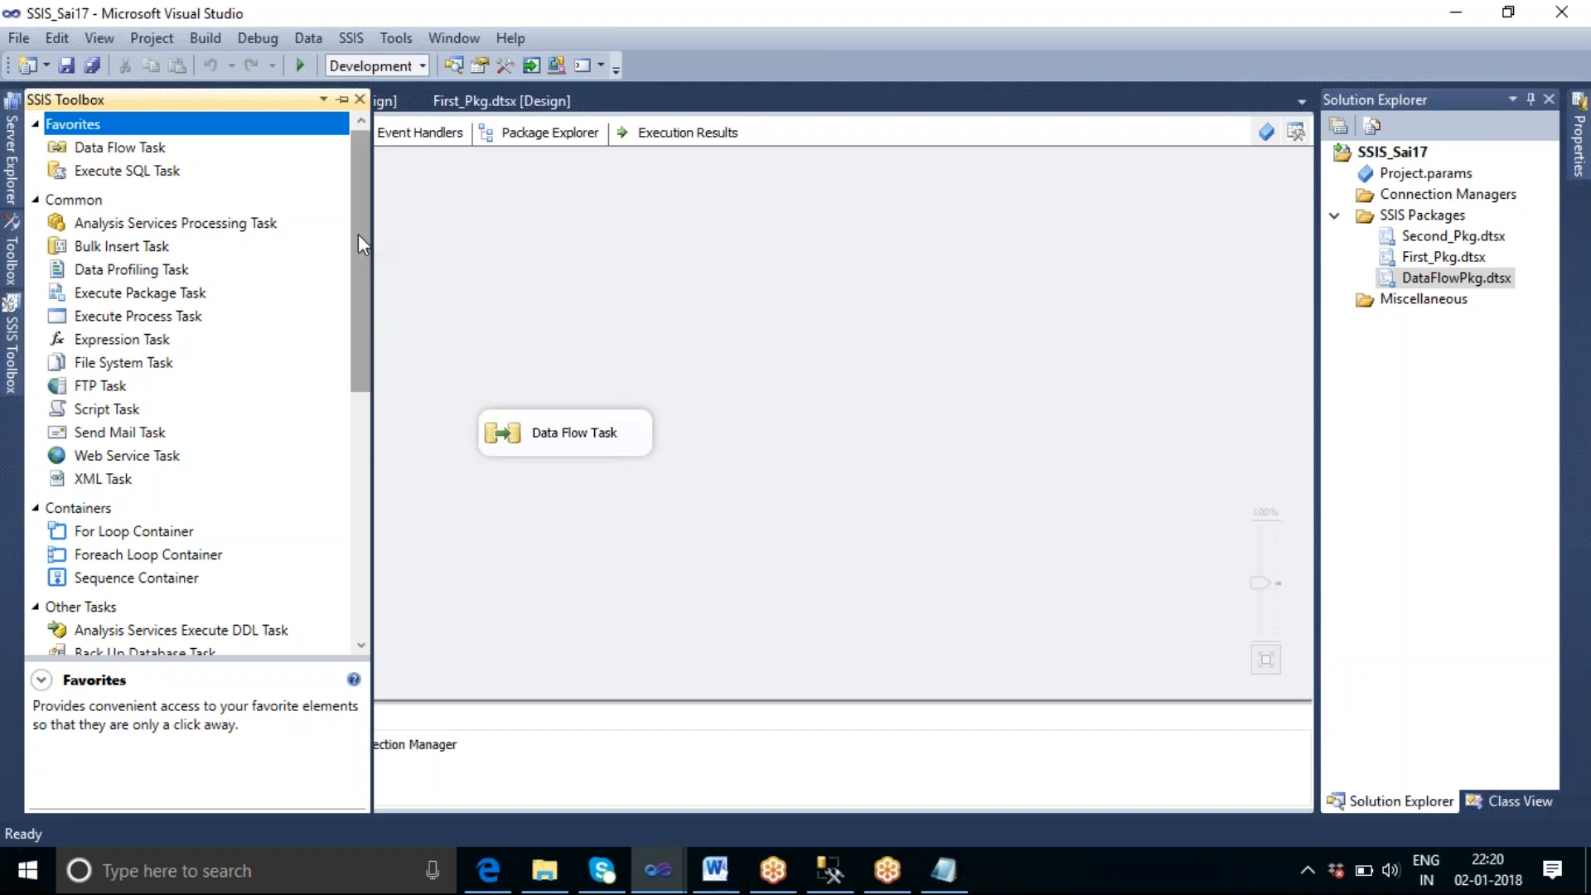
pyautogui.moveTo(358, 234); pyautogui.dragTo(360, 247)
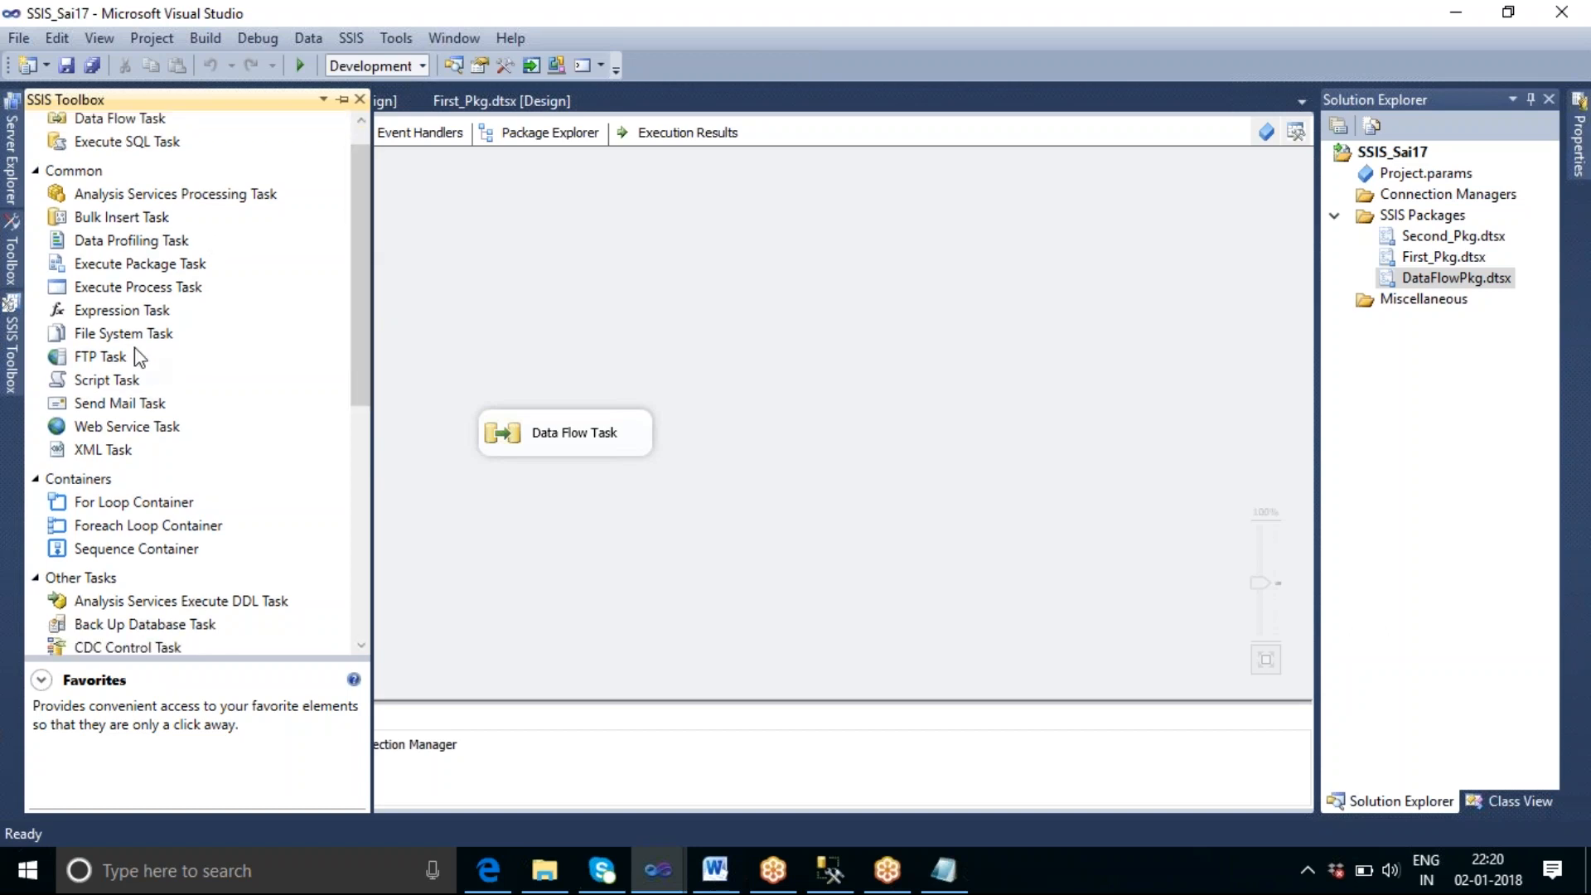
pyautogui.moveTo(126, 337); pyautogui.dragTo(457, 265)
pyautogui.click(724, 326)
pyautogui.click(555, 301)
pyautogui.doubleClick(555, 301)
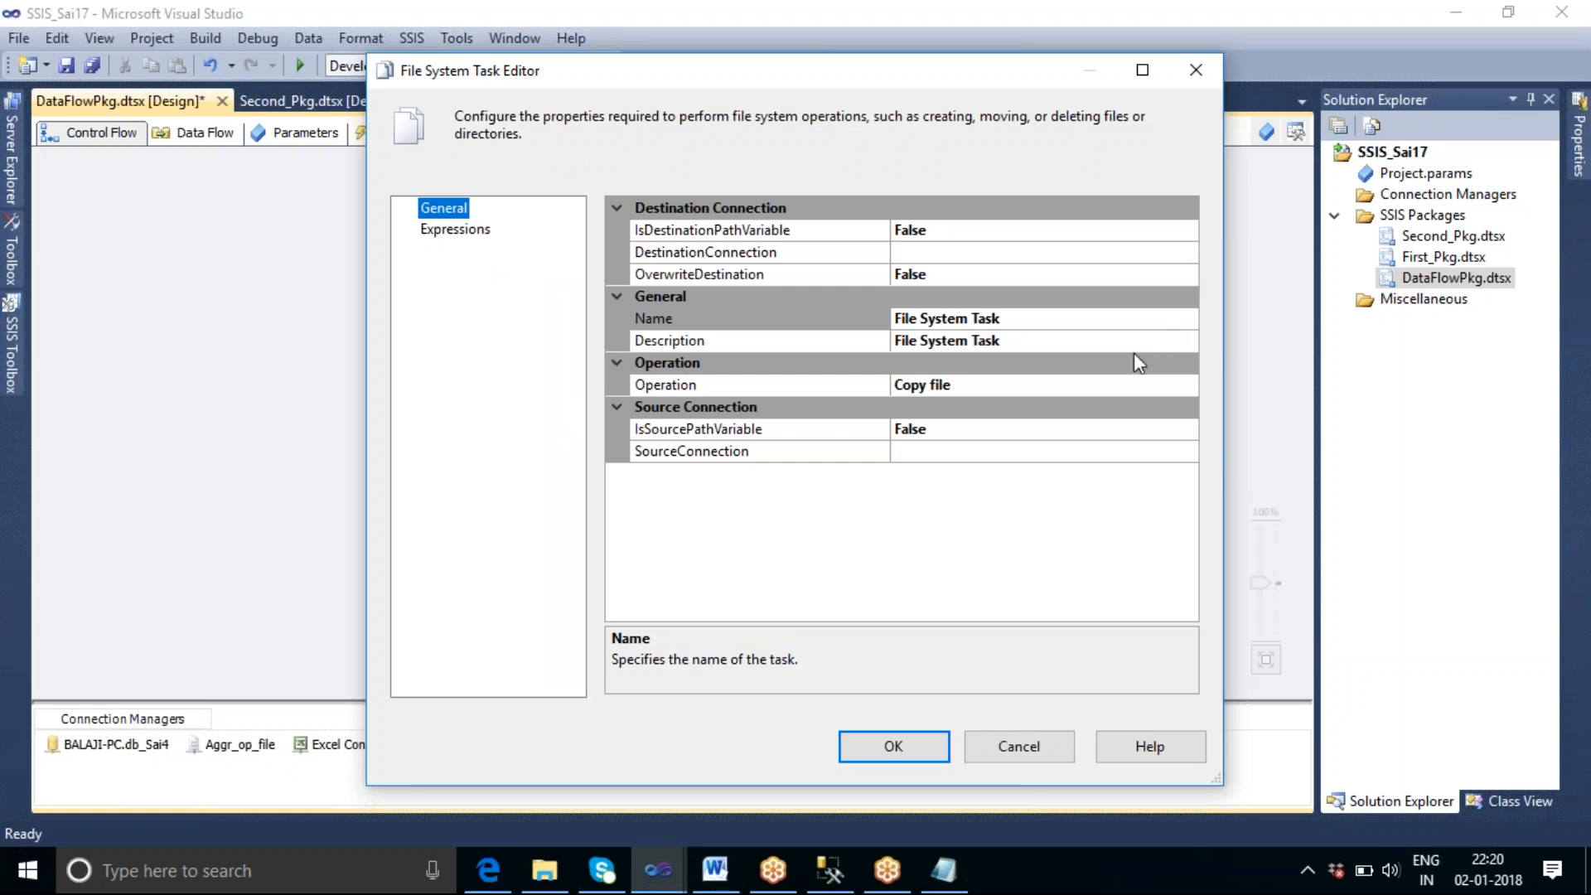
# Step: Choose the Copy file operation and create a source connection to the existing file D:\BranchWise_Salary.xls
pyautogui.click(1102, 390)
pyautogui.click(1188, 386)
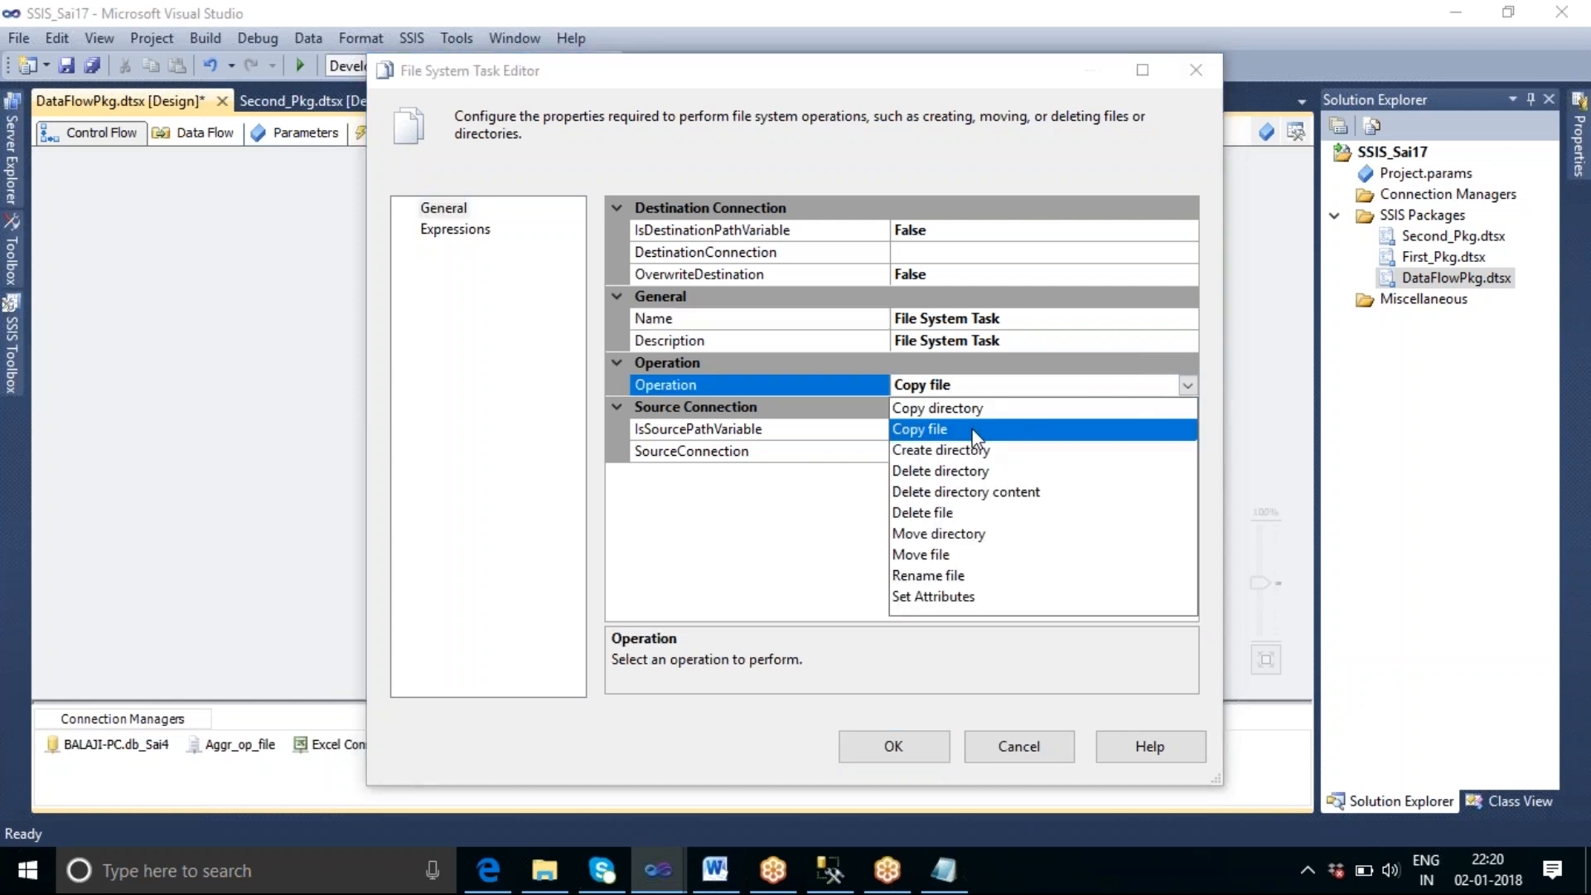
pyautogui.click(976, 430)
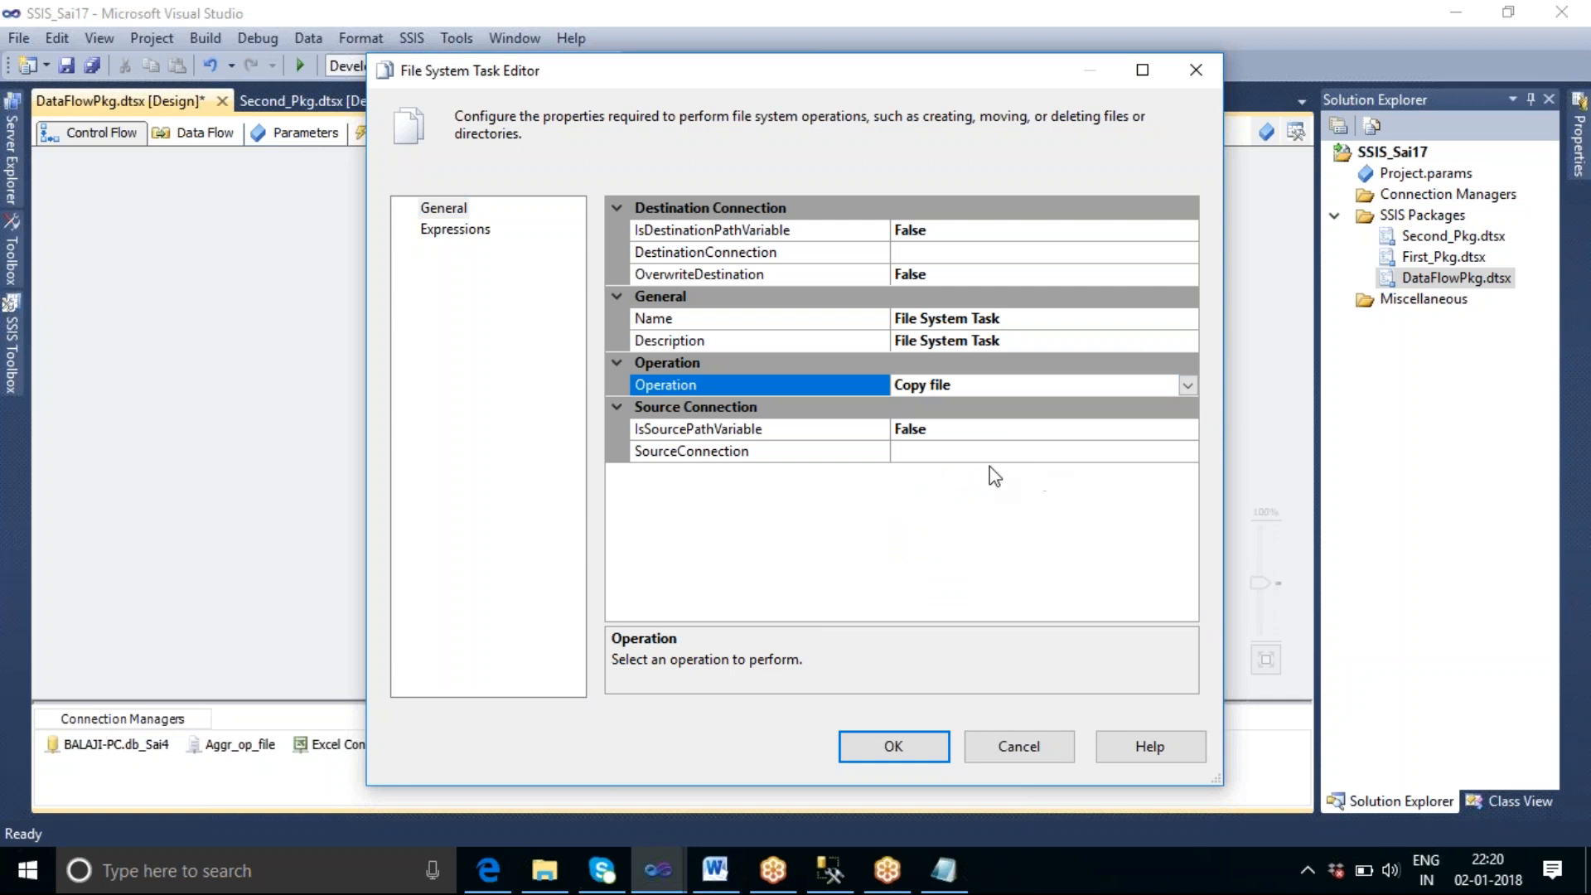
pyautogui.click(966, 452)
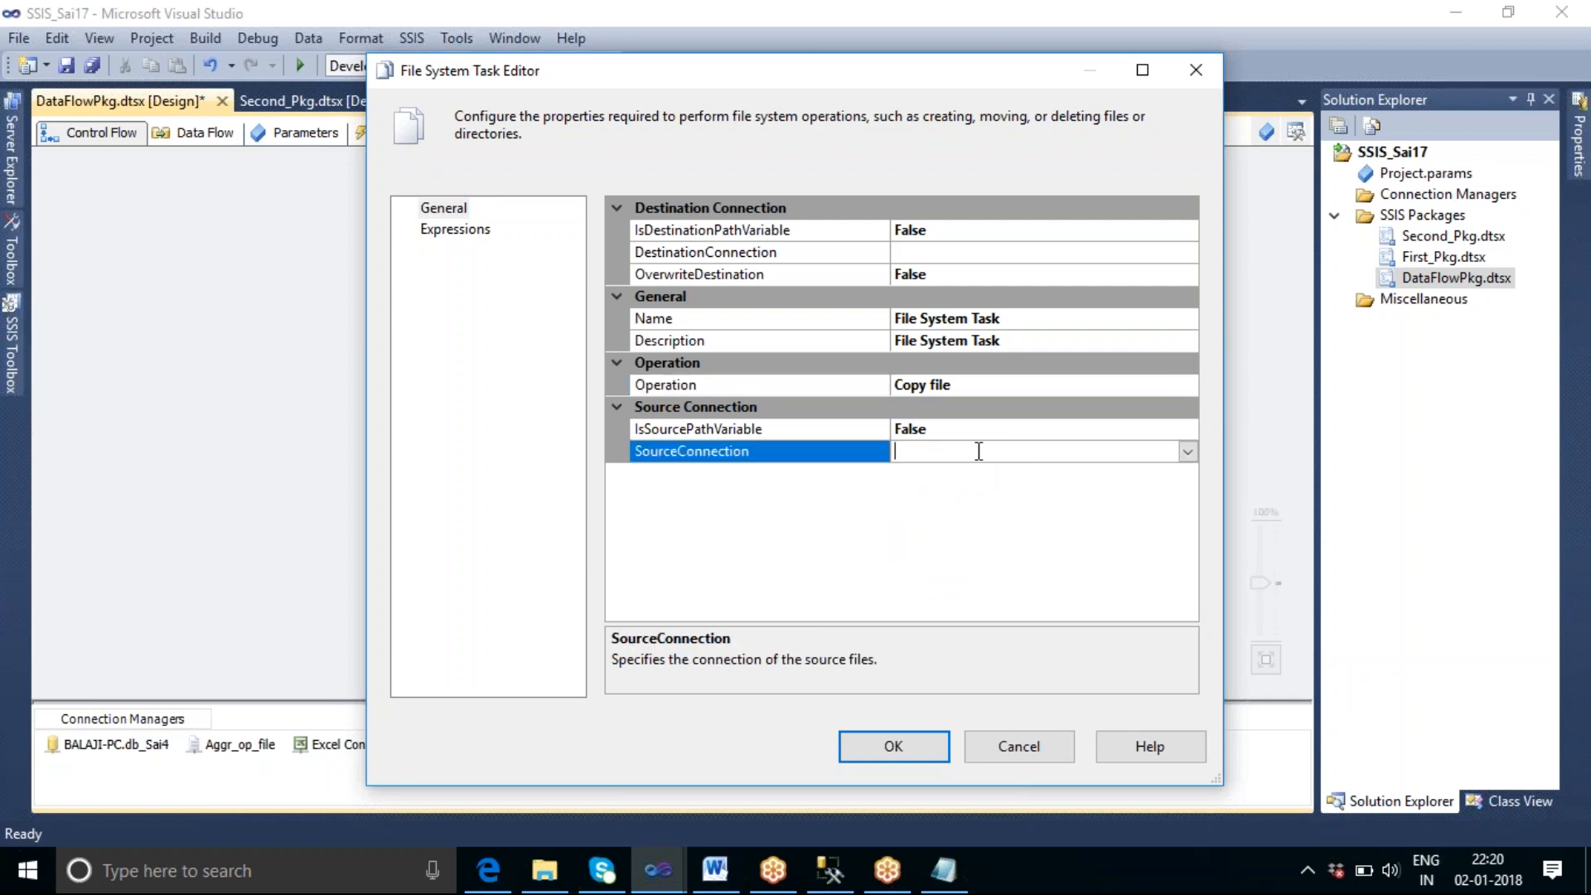
pyautogui.click(1188, 453)
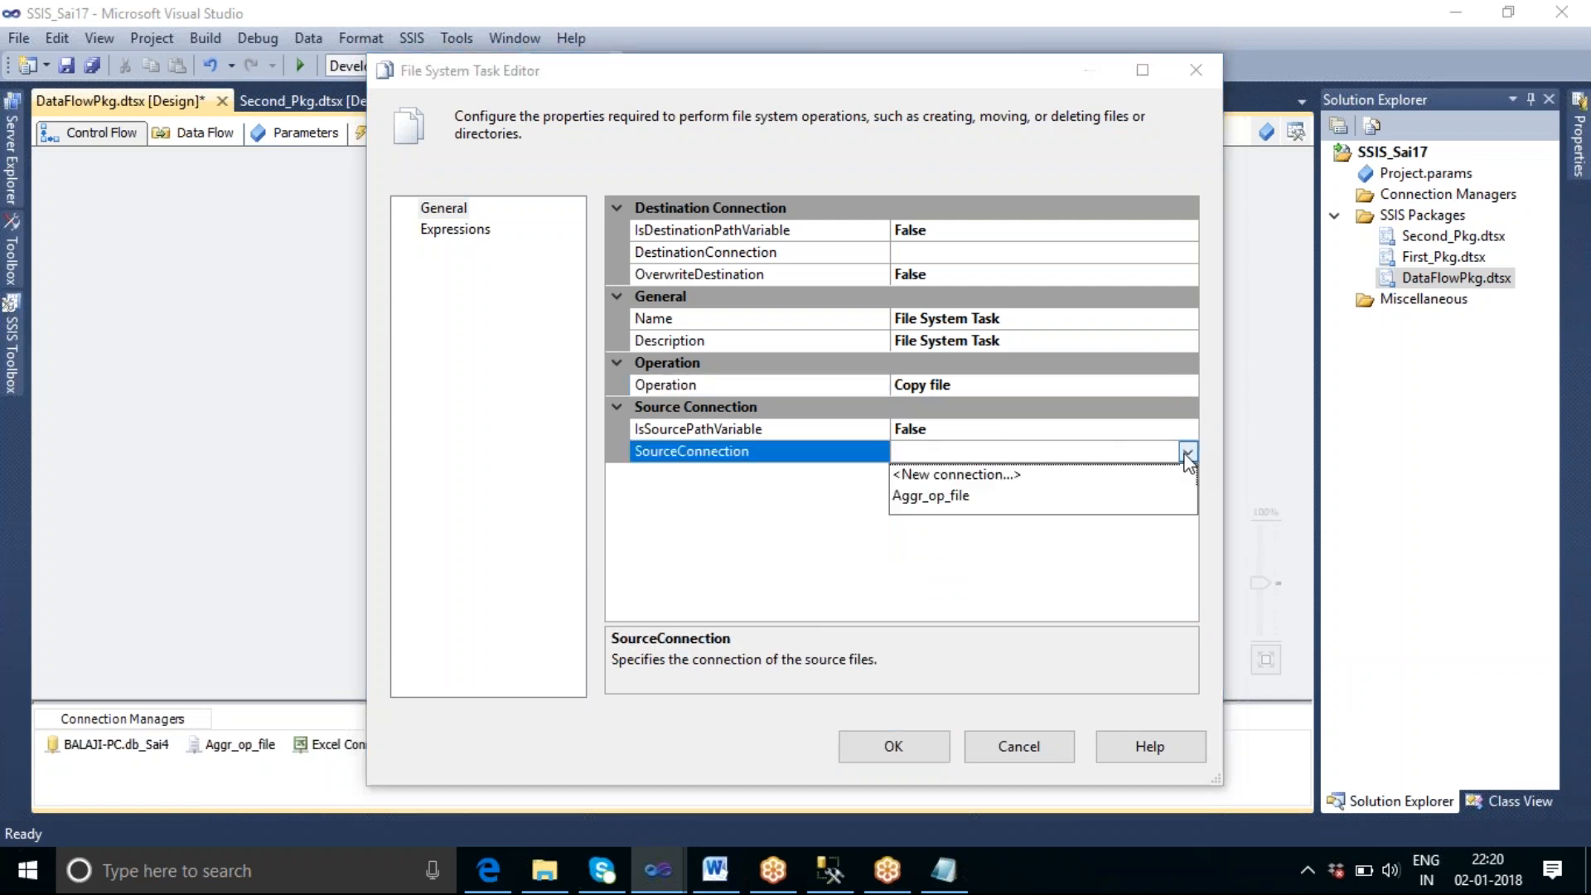
pyautogui.click(985, 476)
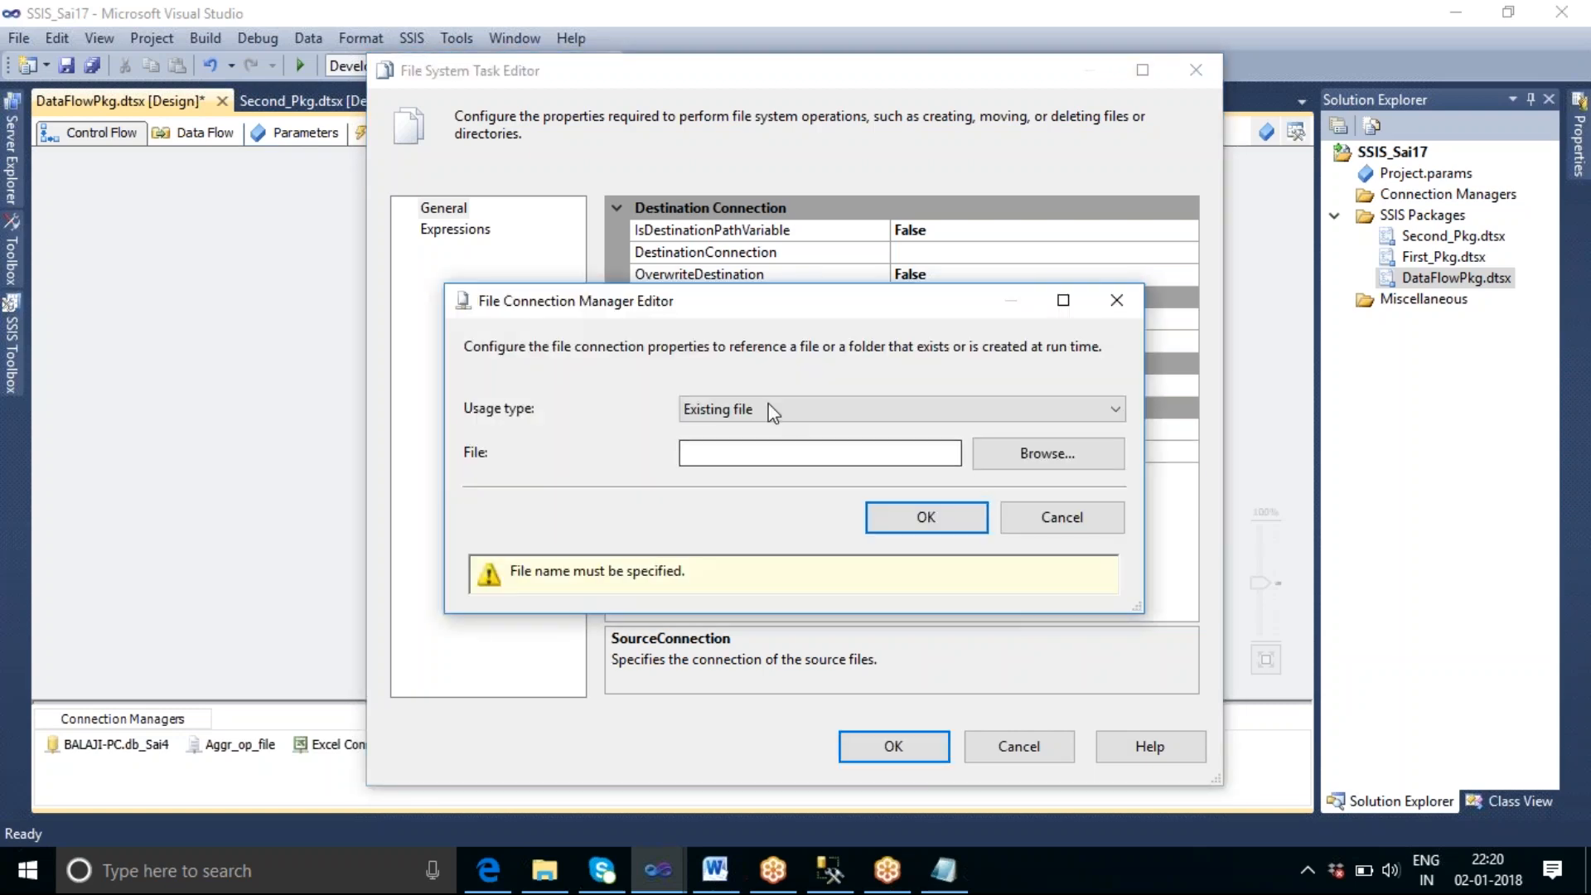
pyautogui.click(1068, 461)
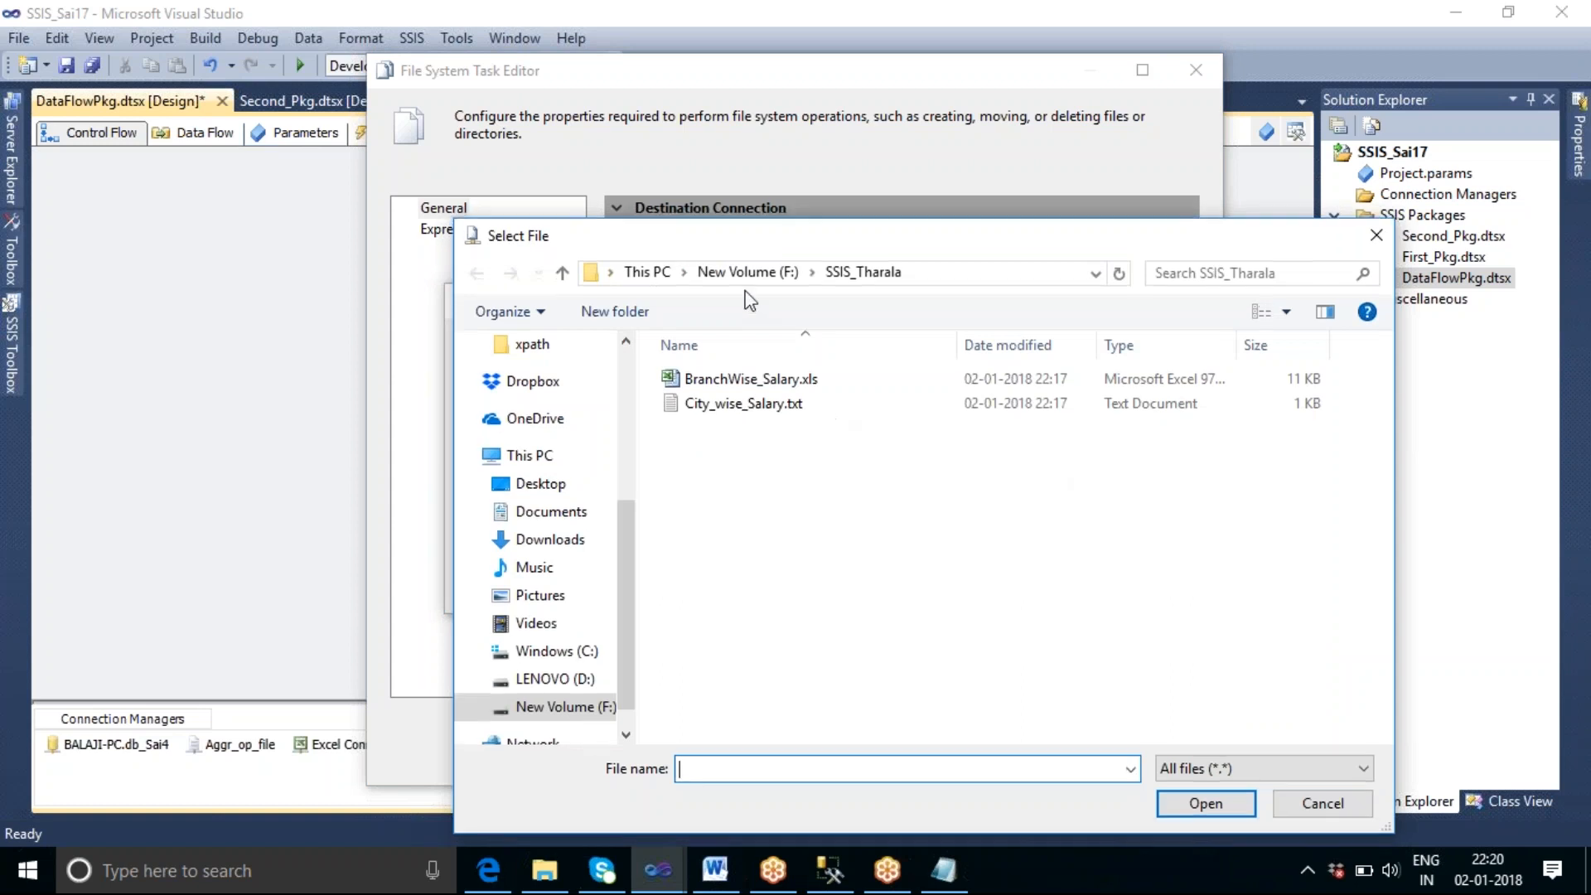
pyautogui.click(530, 679)
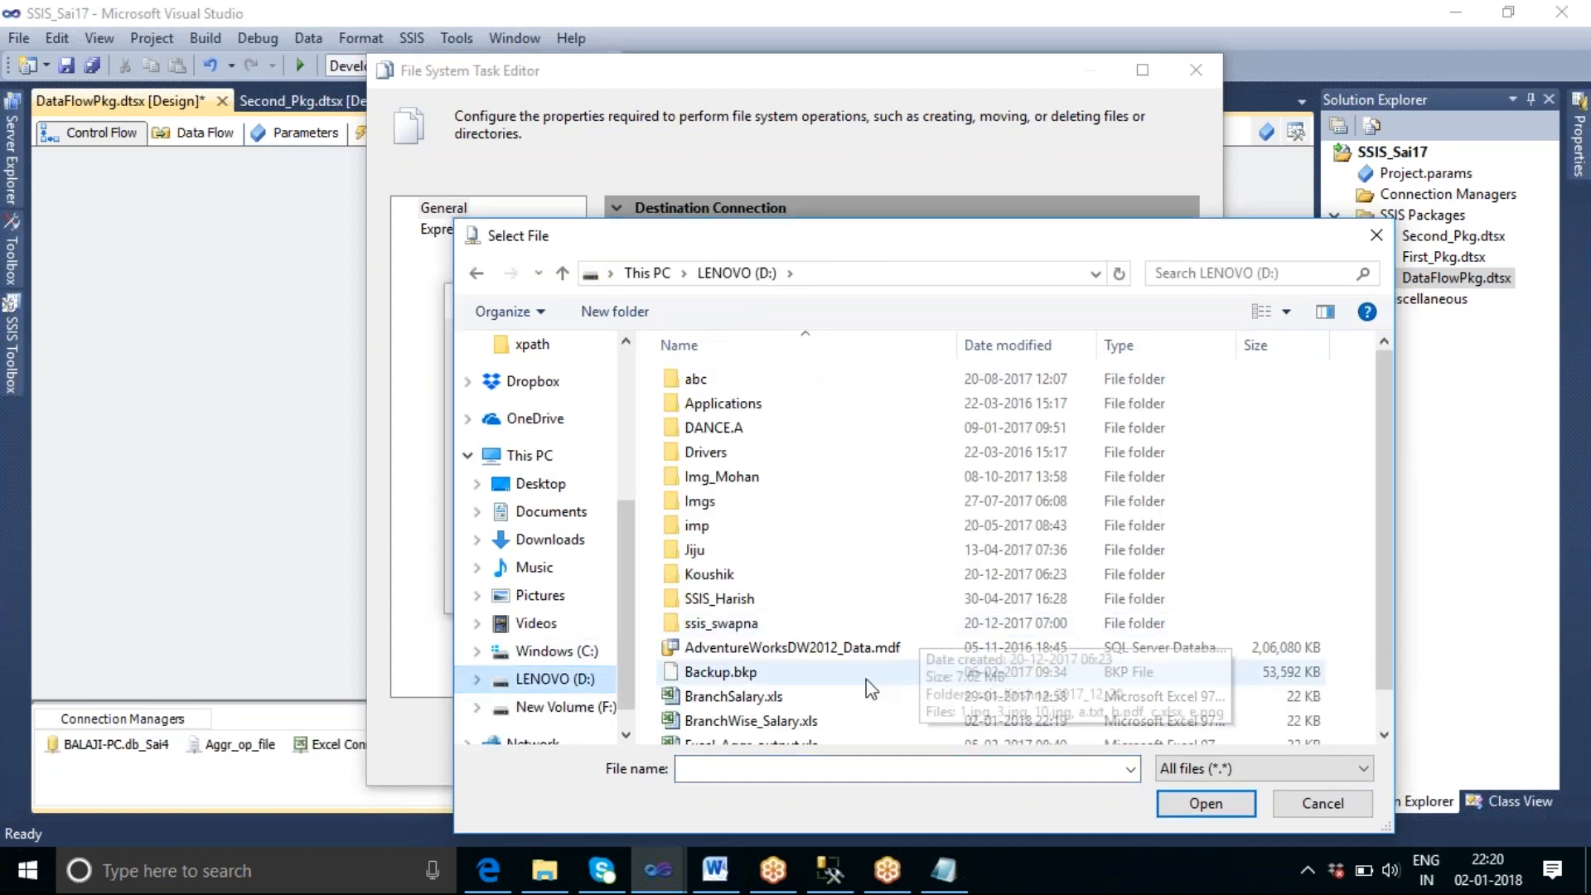
pyautogui.click(961, 720)
pyautogui.scroll(-1, 941, 585)
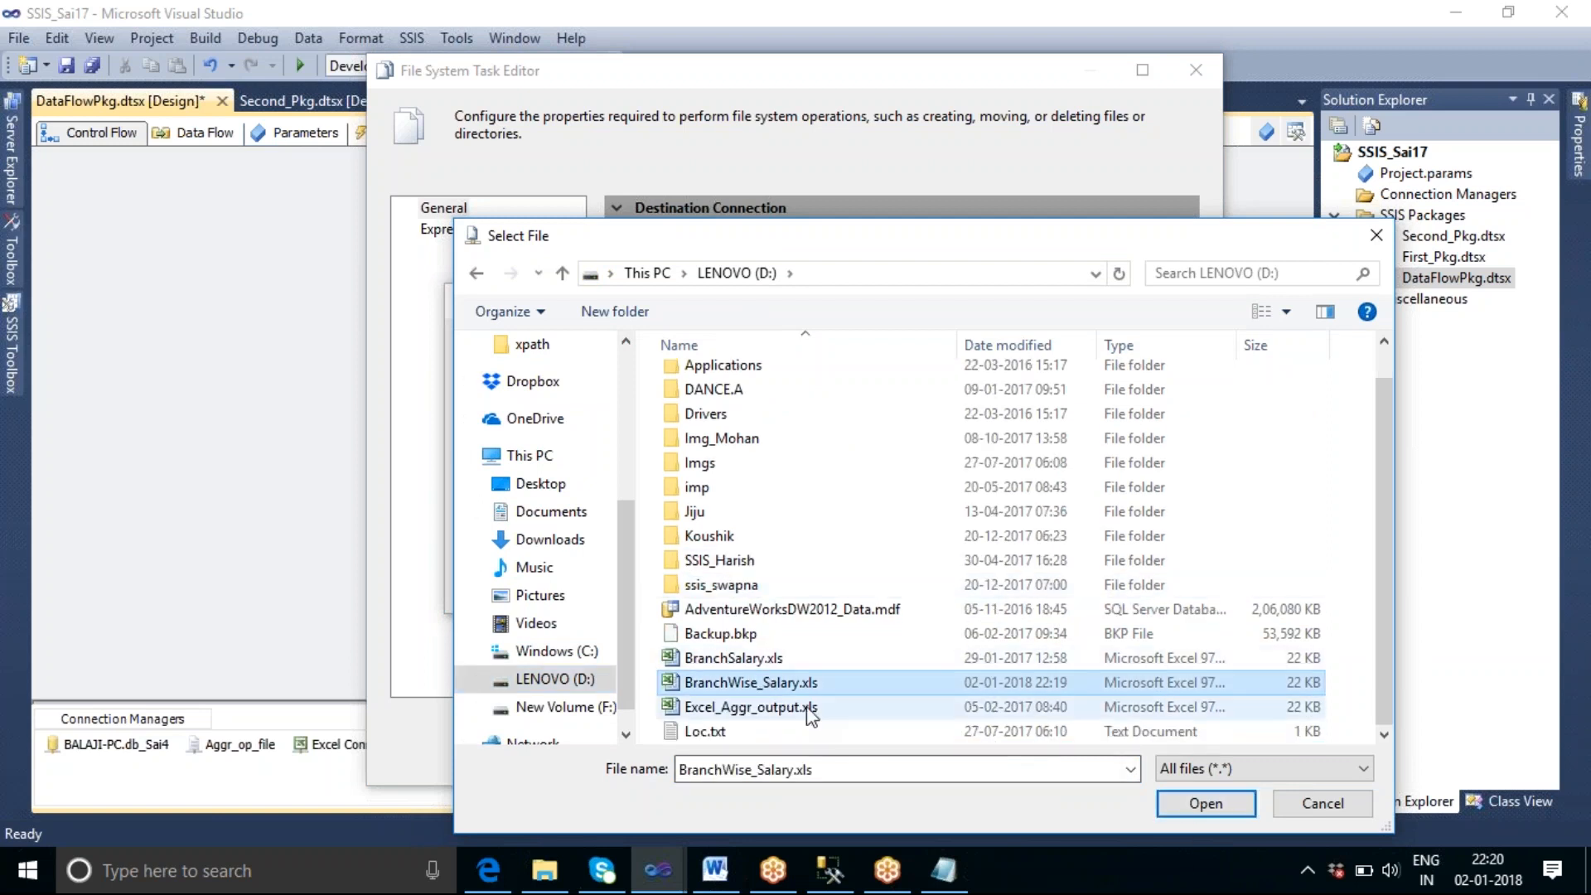
pyautogui.click(1202, 803)
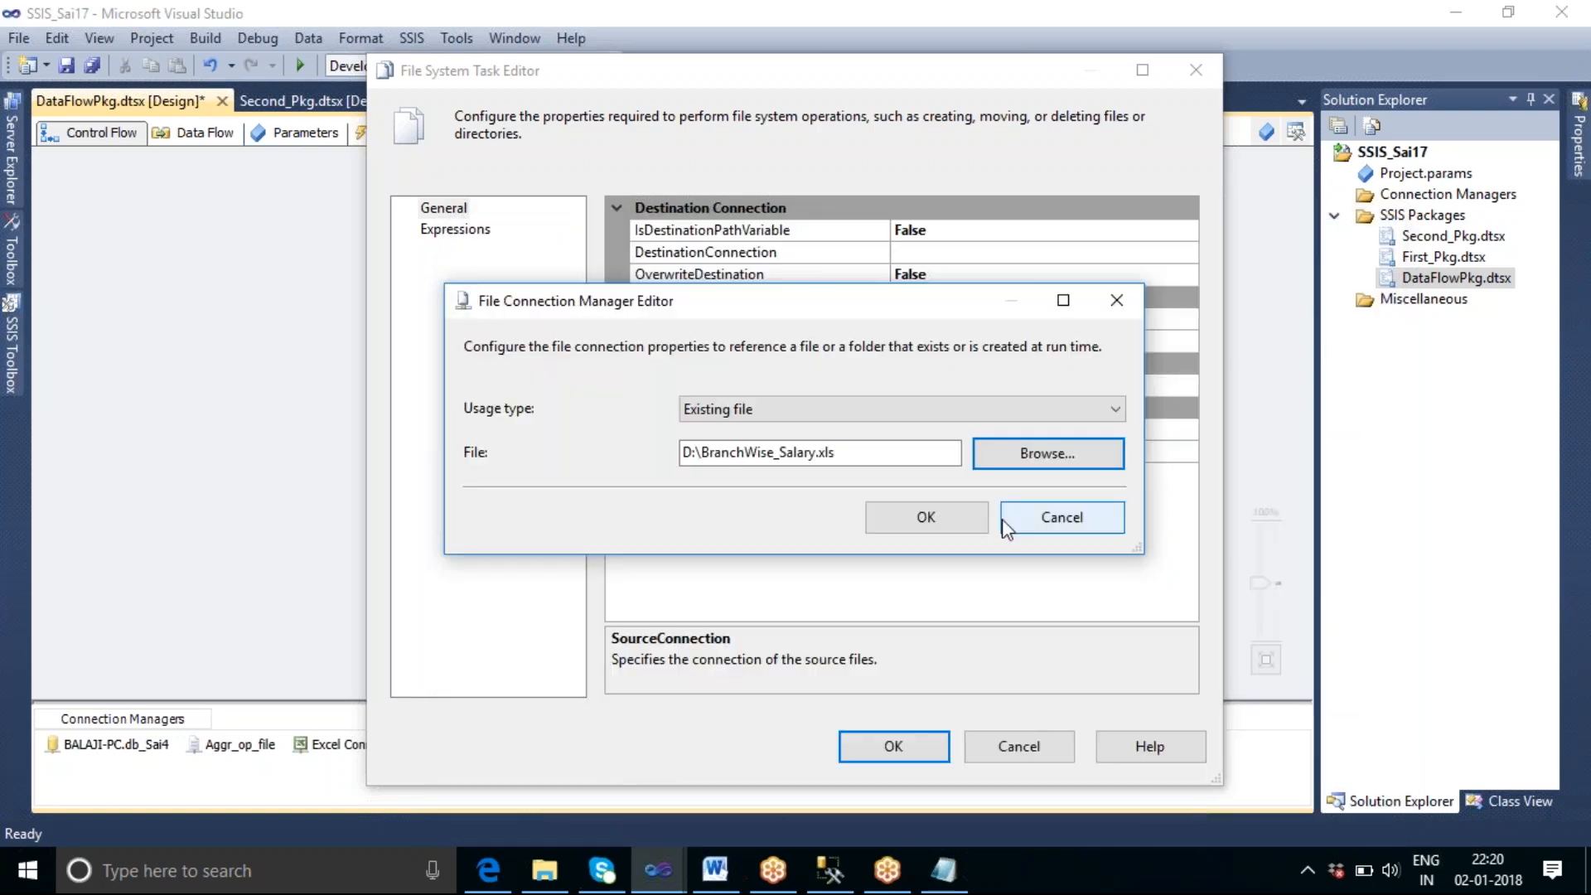
pyautogui.click(950, 519)
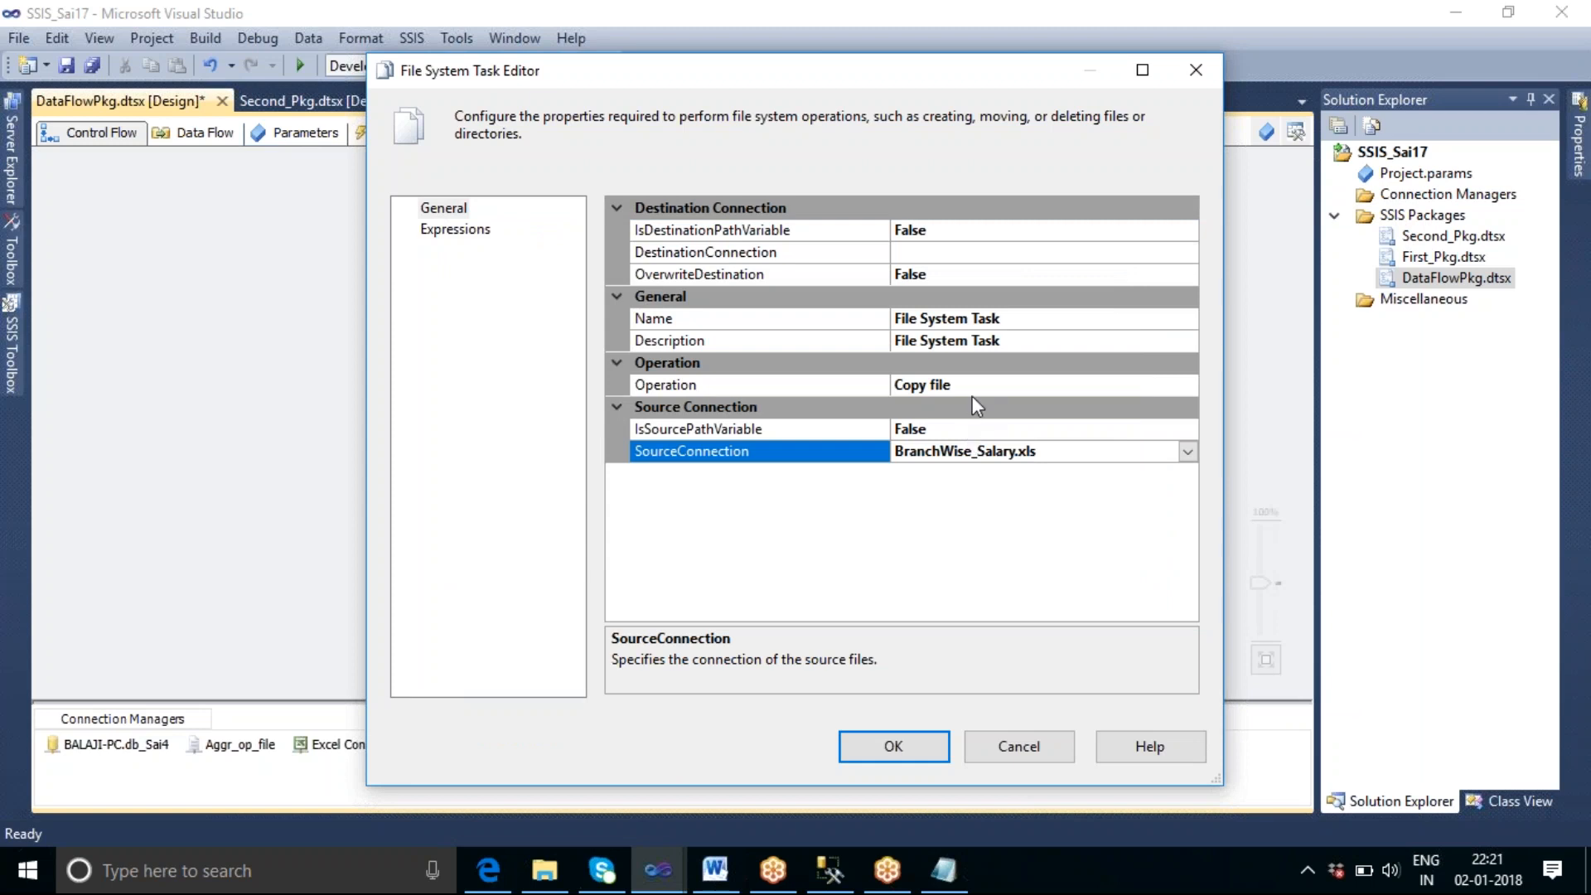
# Step: Create a destination connection to the existing file F:\SSIS_Tharala\BranchWise_Salary.xls for the File System Task
pyautogui.click(986, 252)
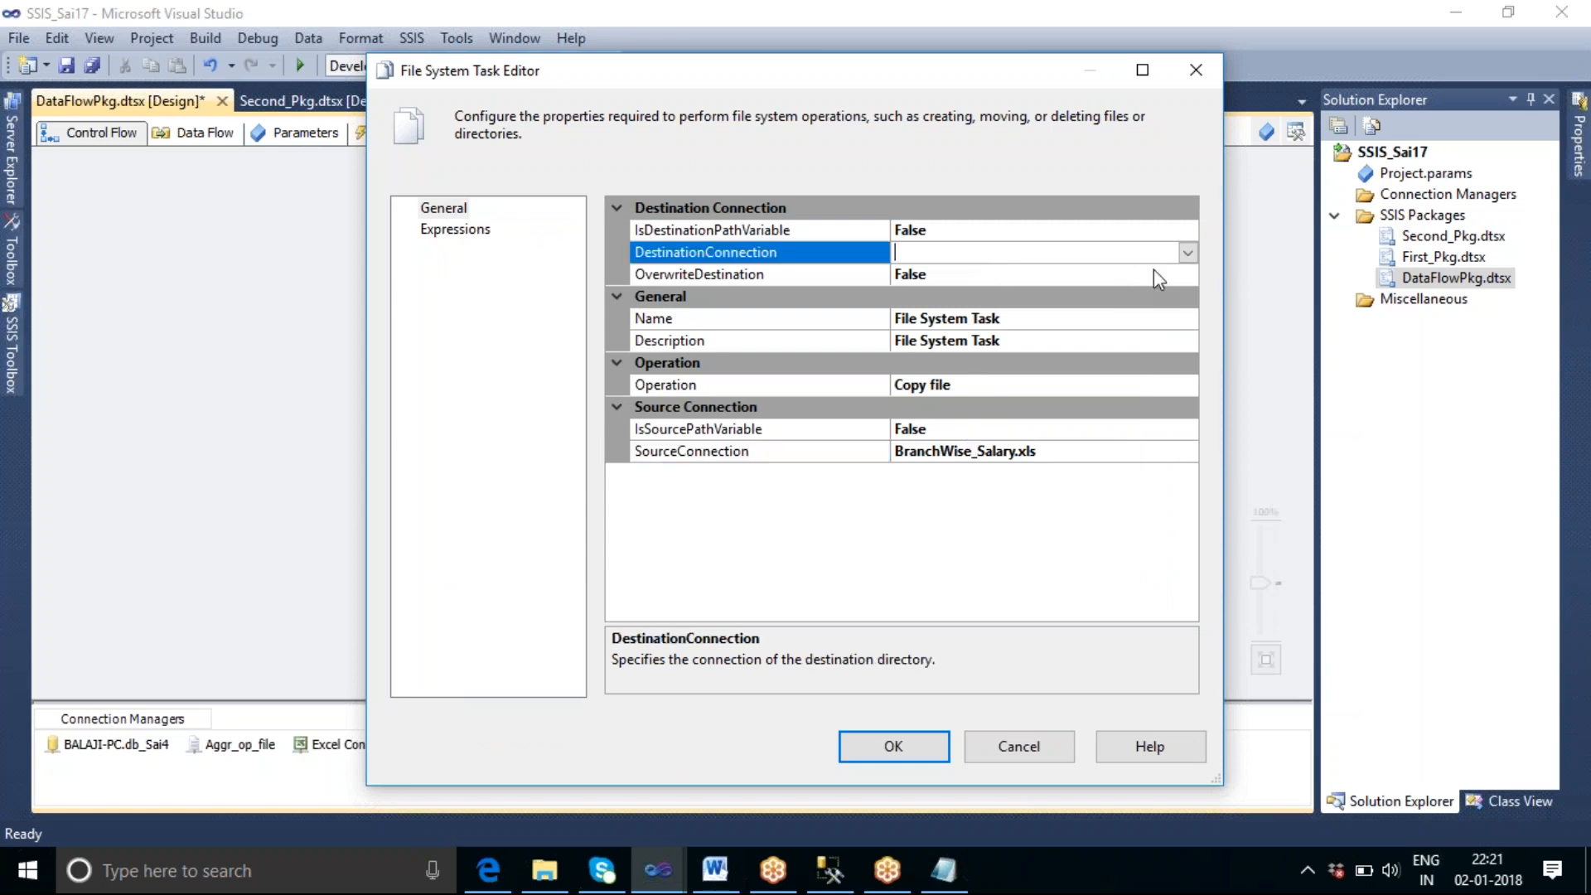
pyautogui.click(1187, 252)
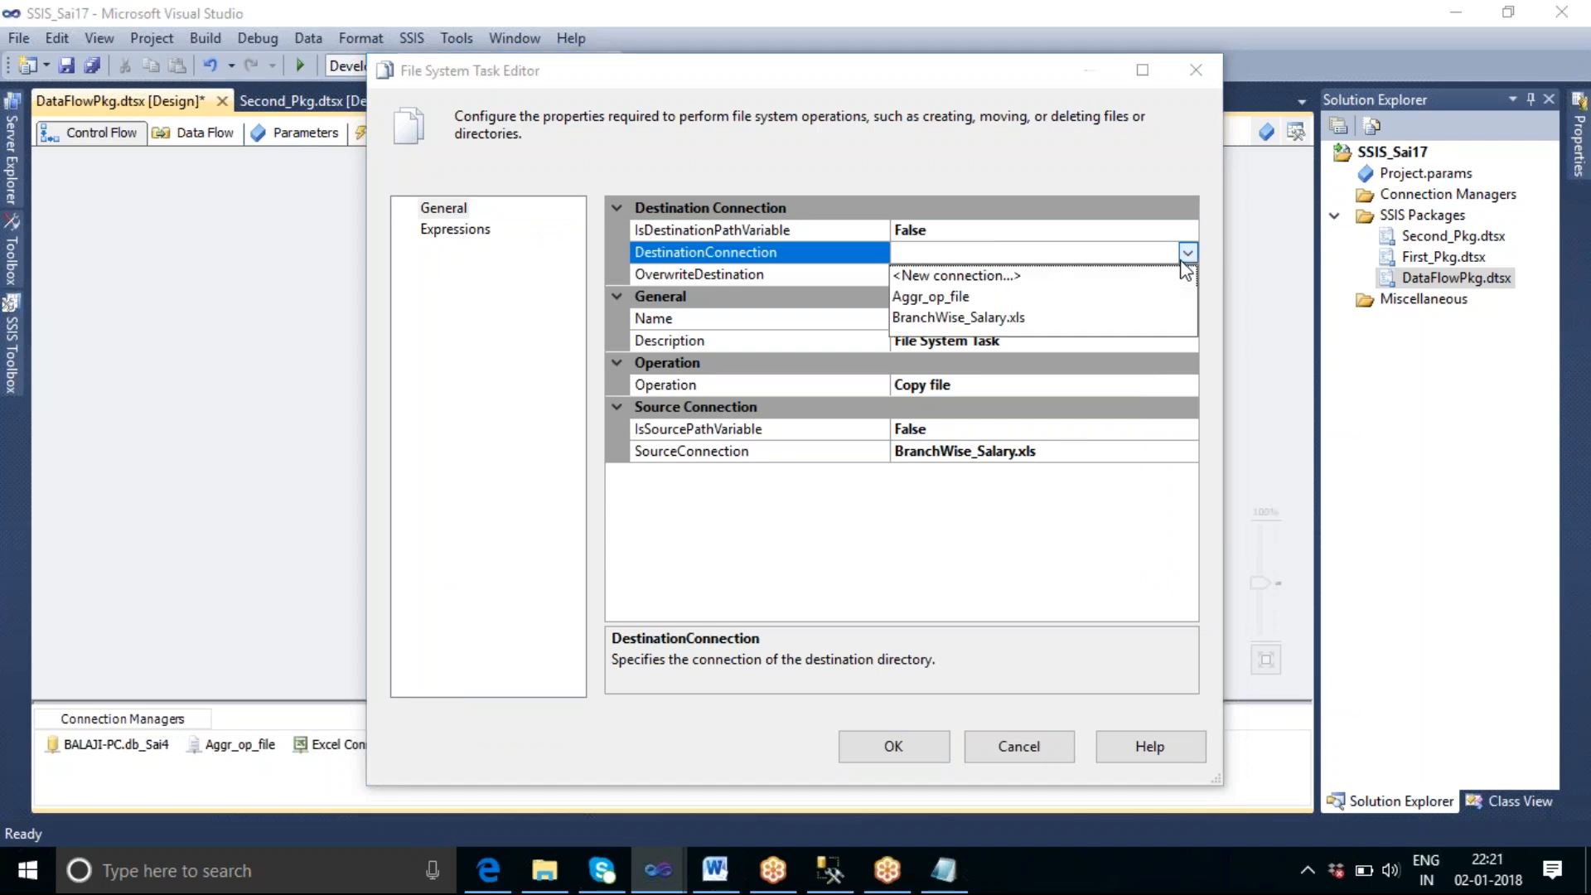
pyautogui.click(966, 276)
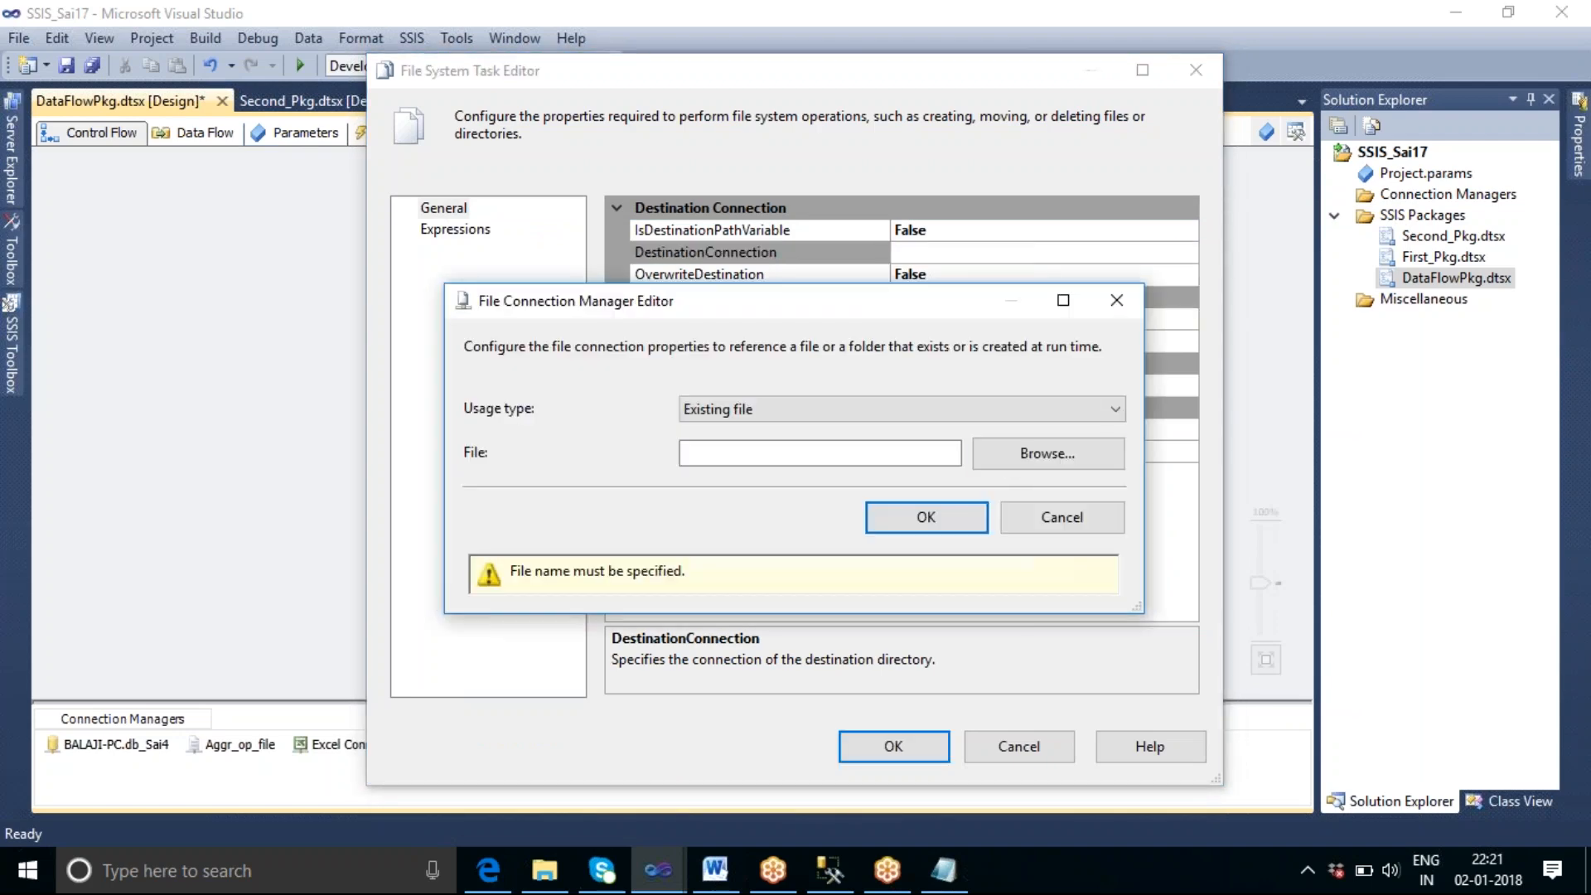
pyautogui.click(1013, 461)
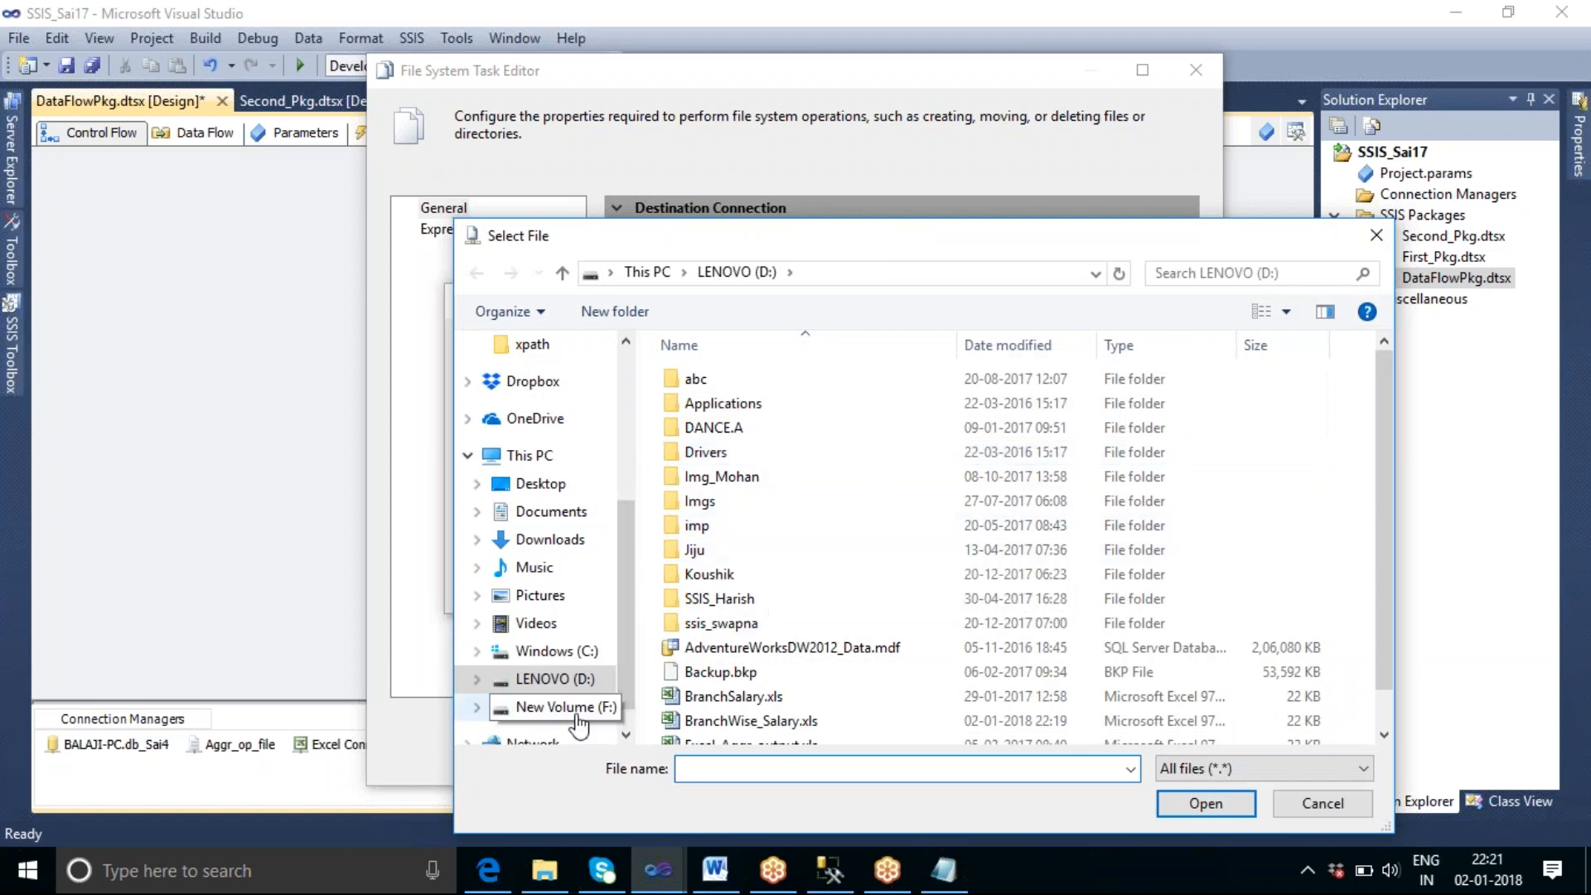
pyautogui.click(505, 707)
pyautogui.scroll(-20, 832, 583)
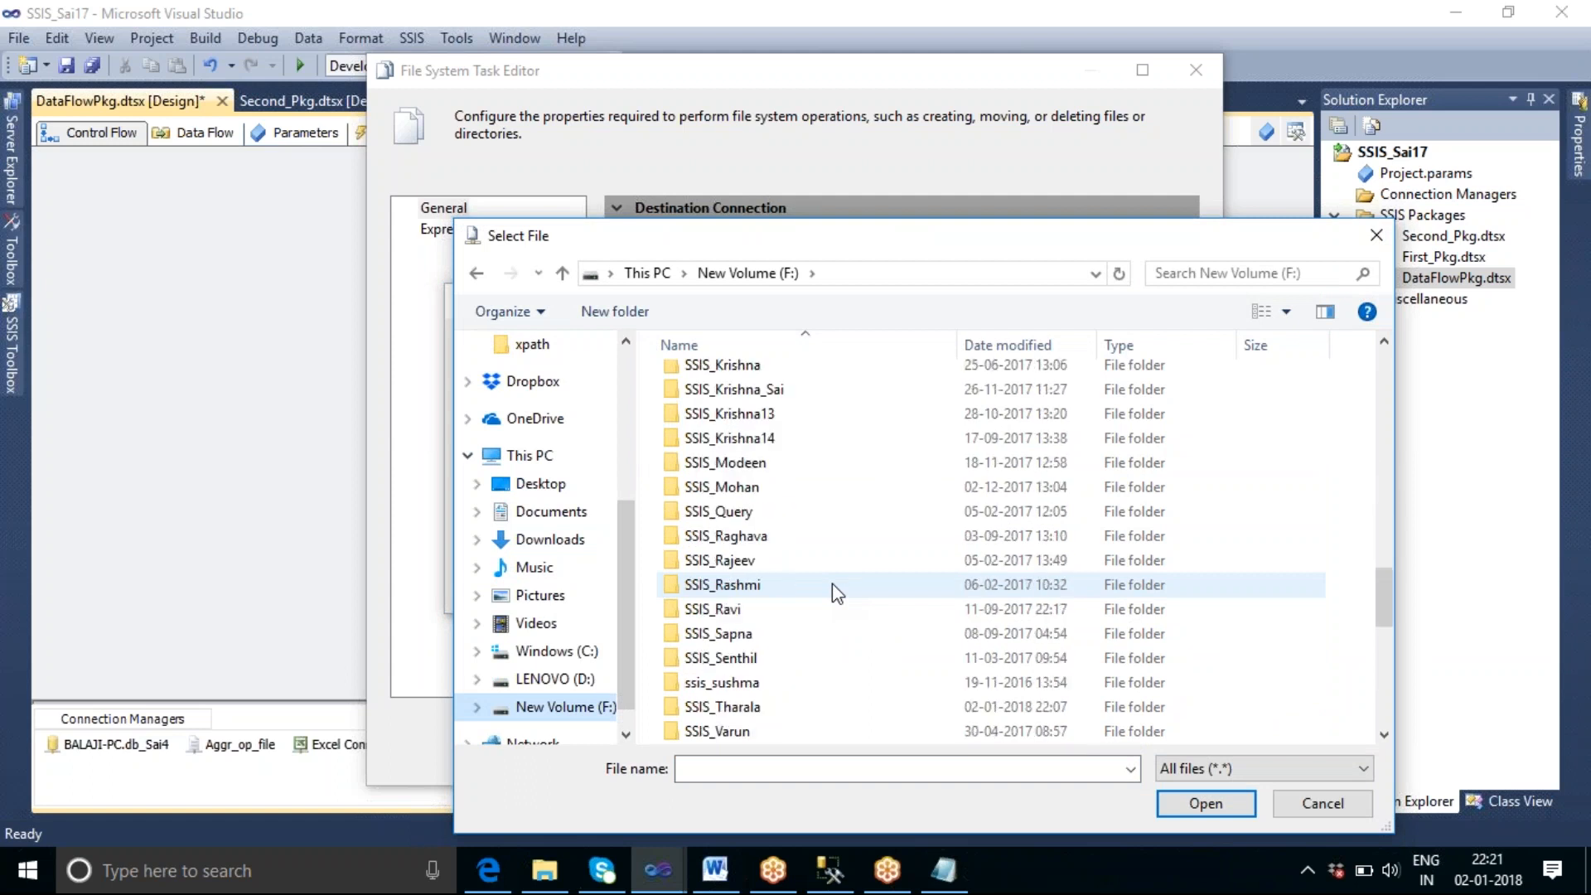
pyautogui.scroll(-2, 832, 583)
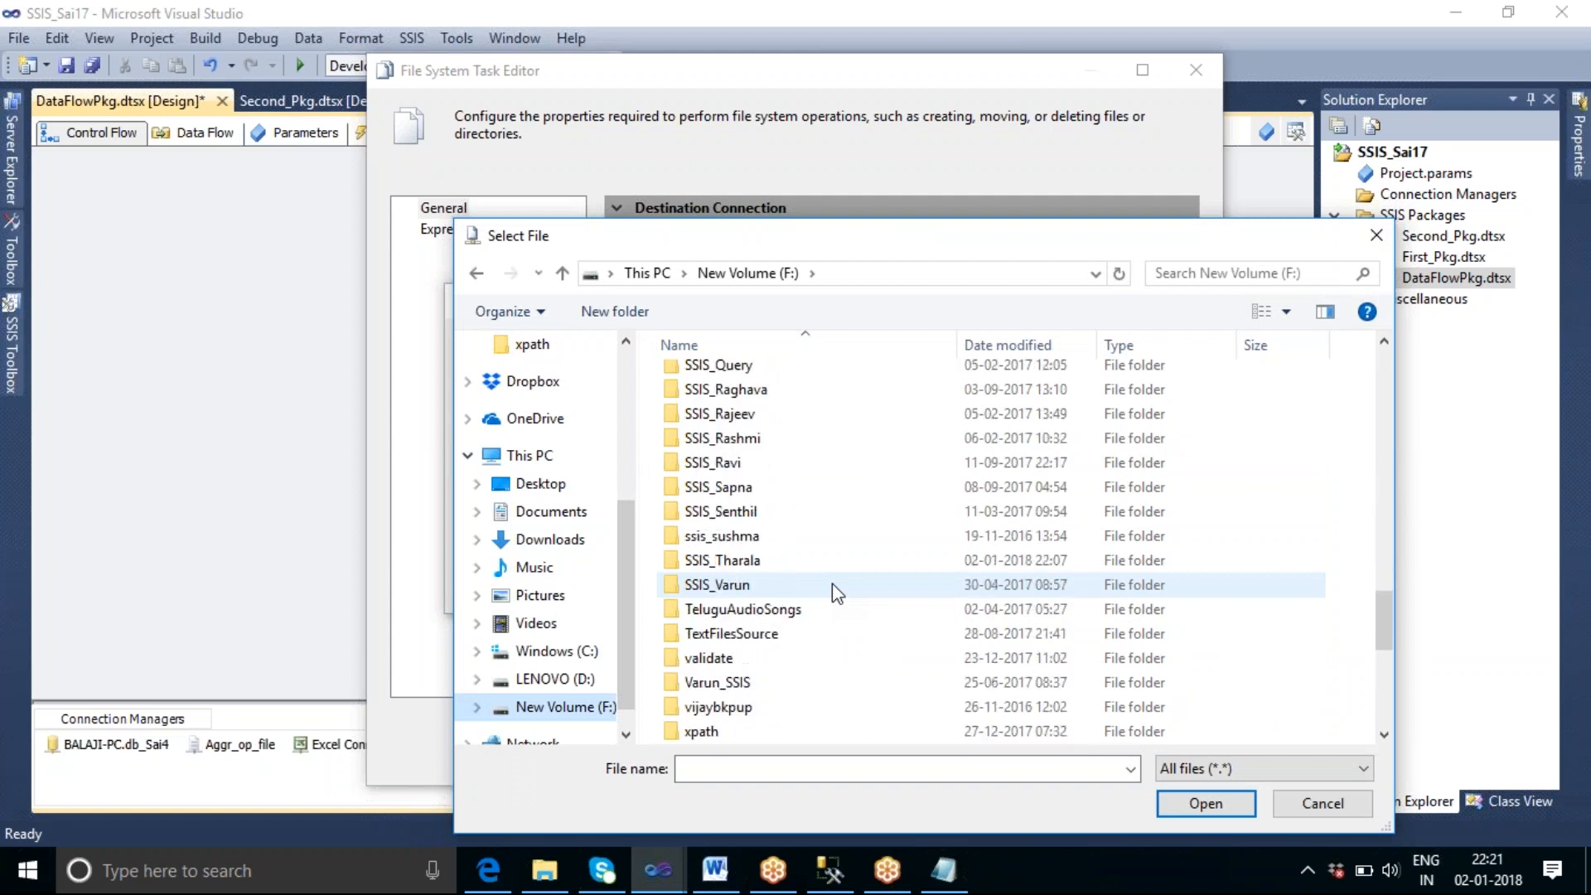
pyautogui.scroll(-2, 832, 583)
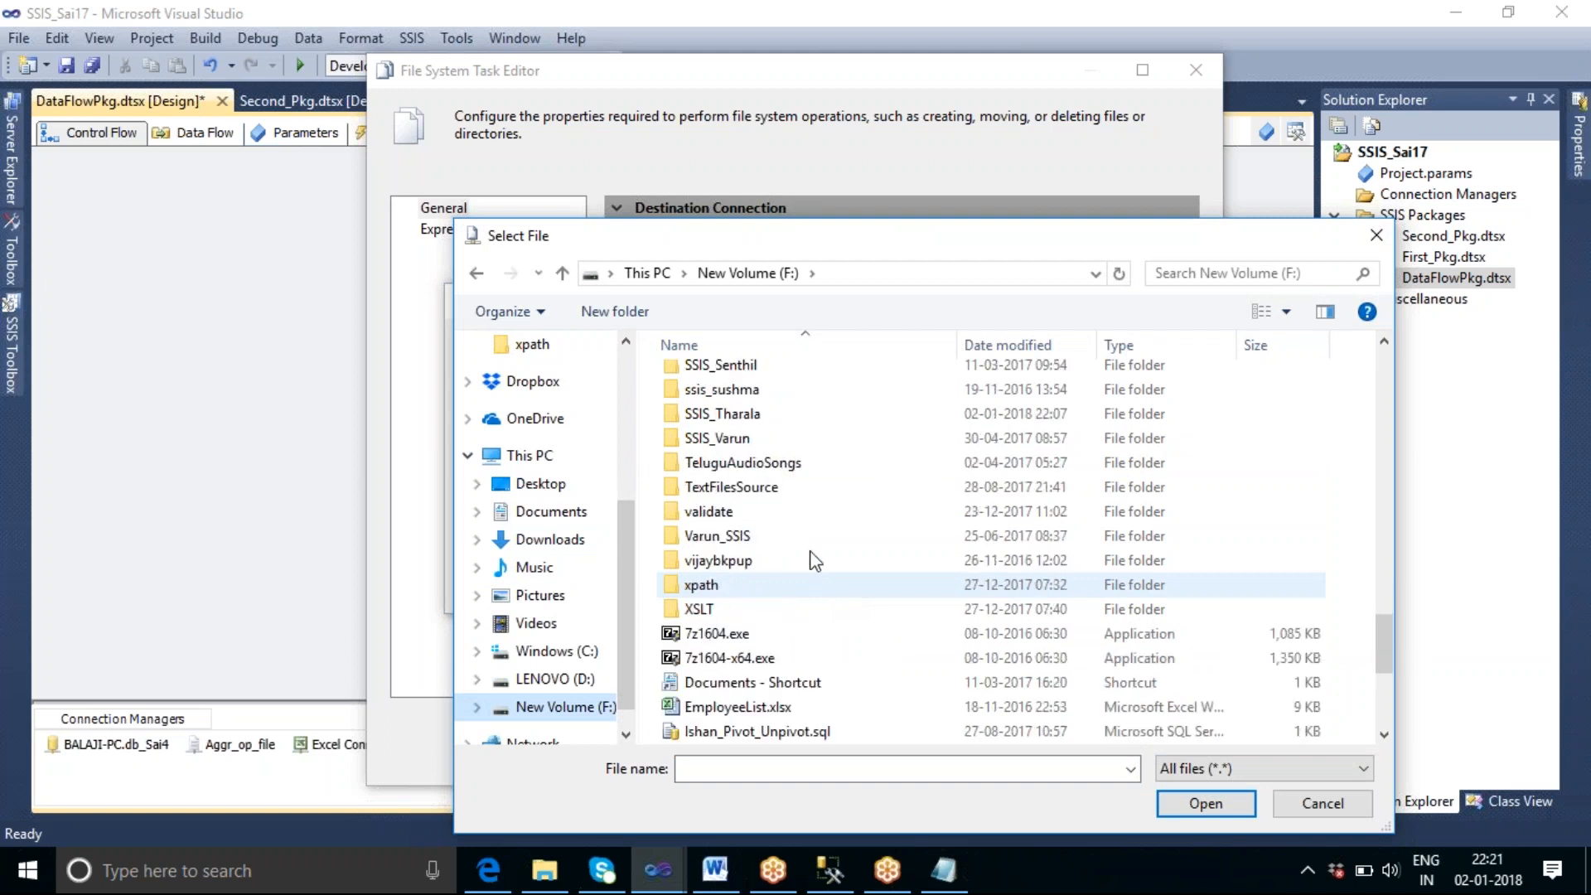
pyautogui.doubleClick(750, 414)
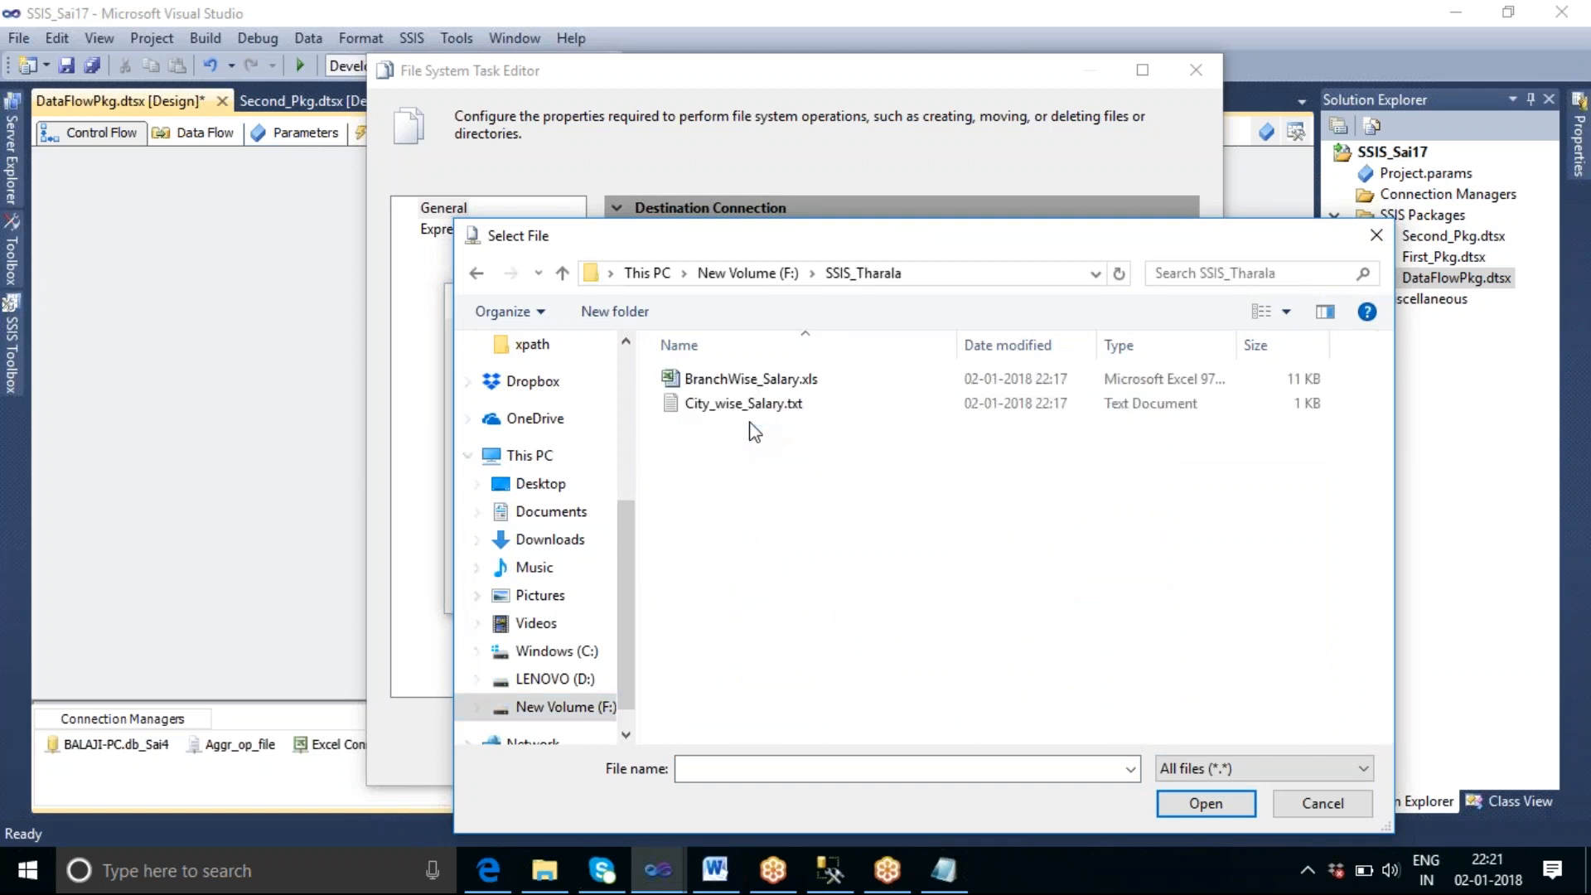
pyautogui.click(814, 377)
pyautogui.click(1196, 793)
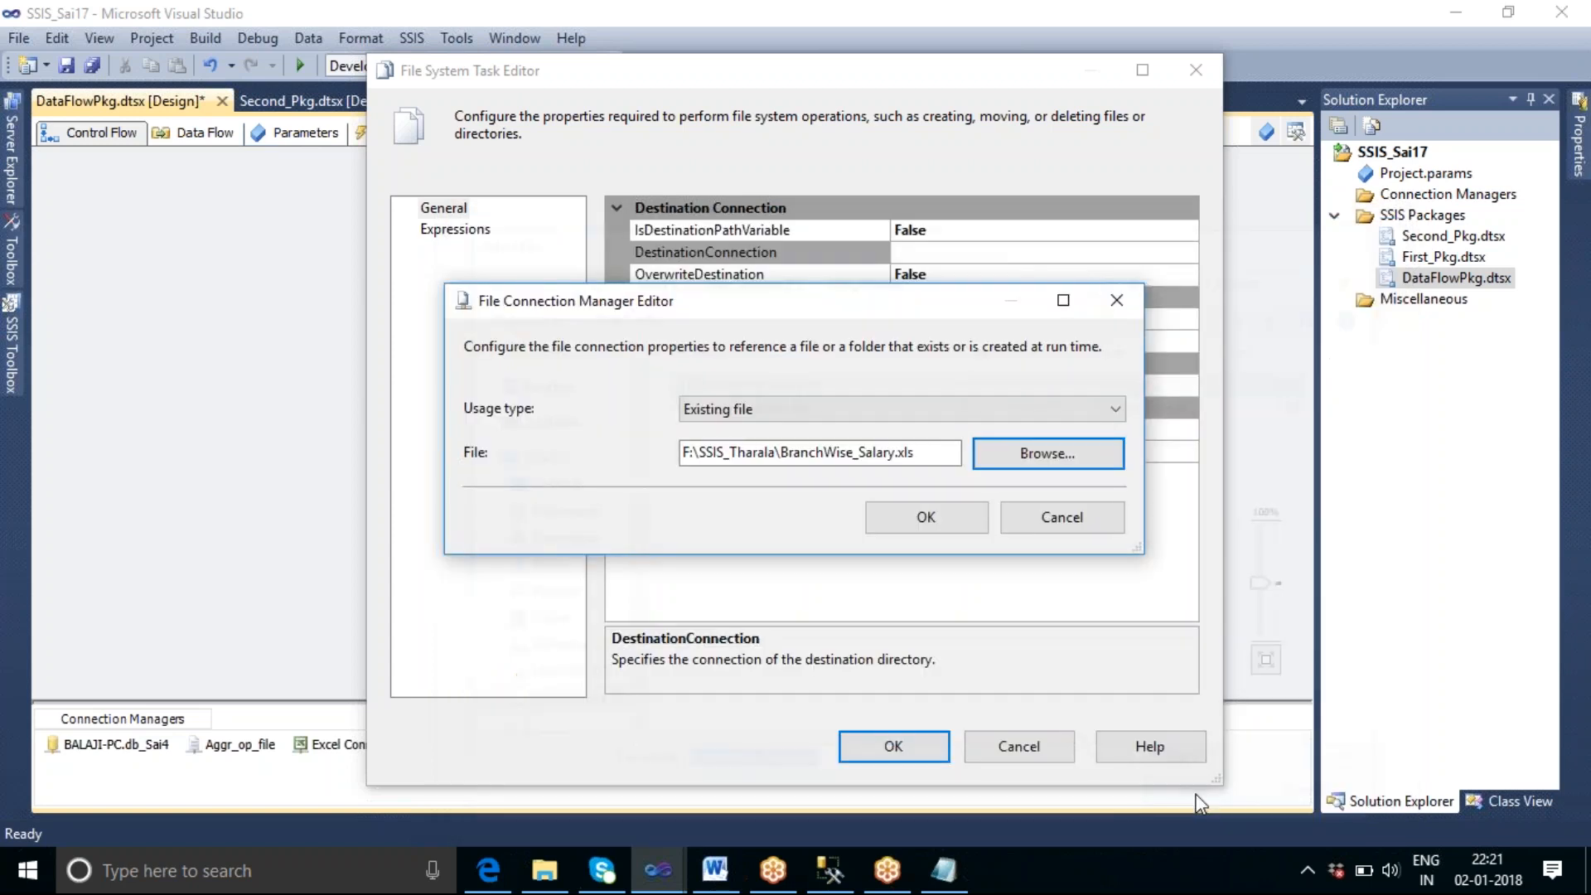
pyautogui.click(927, 522)
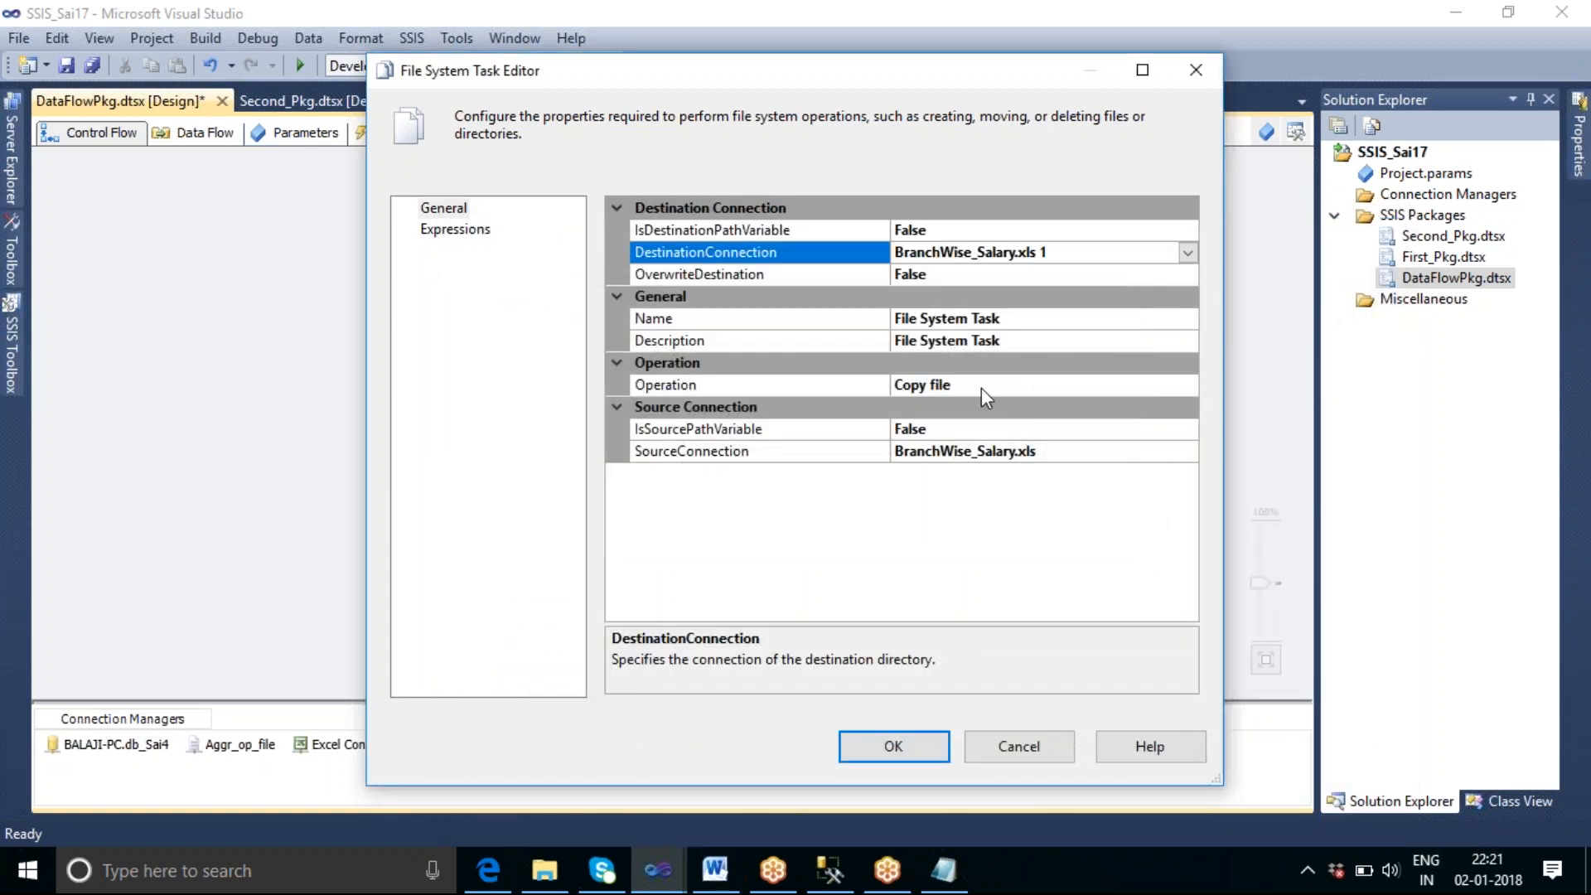
# Step: Enable OverwriteDestination for the File System Task, accept its settings, and execute only that task
pyautogui.click(1085, 273)
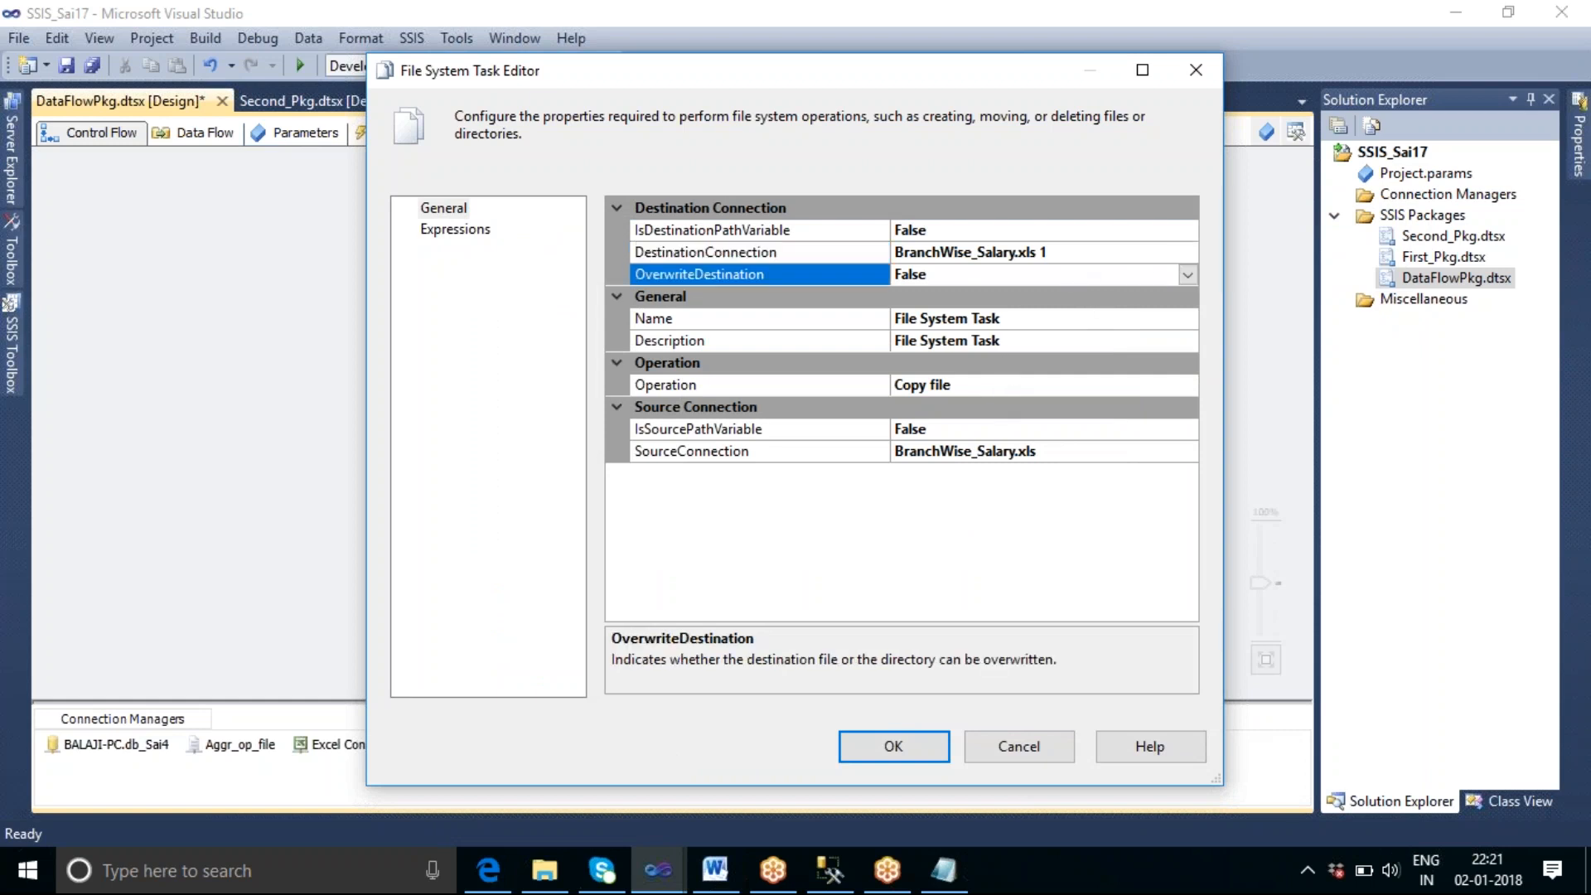
pyautogui.click(1186, 276)
pyautogui.click(933, 300)
pyautogui.click(891, 746)
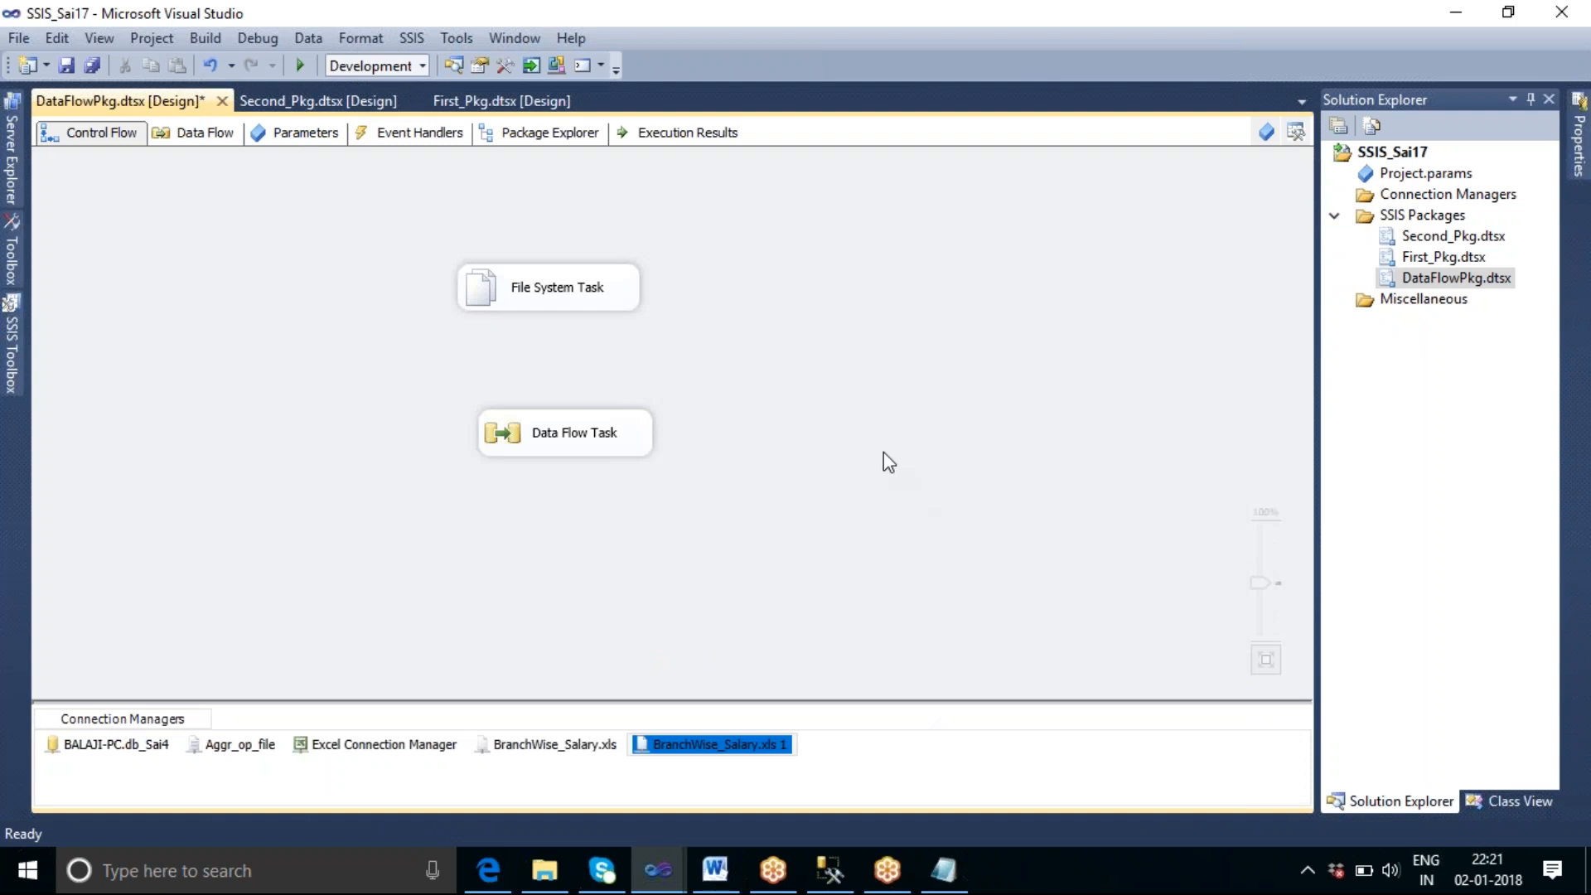
pyautogui.rightClick(547, 307)
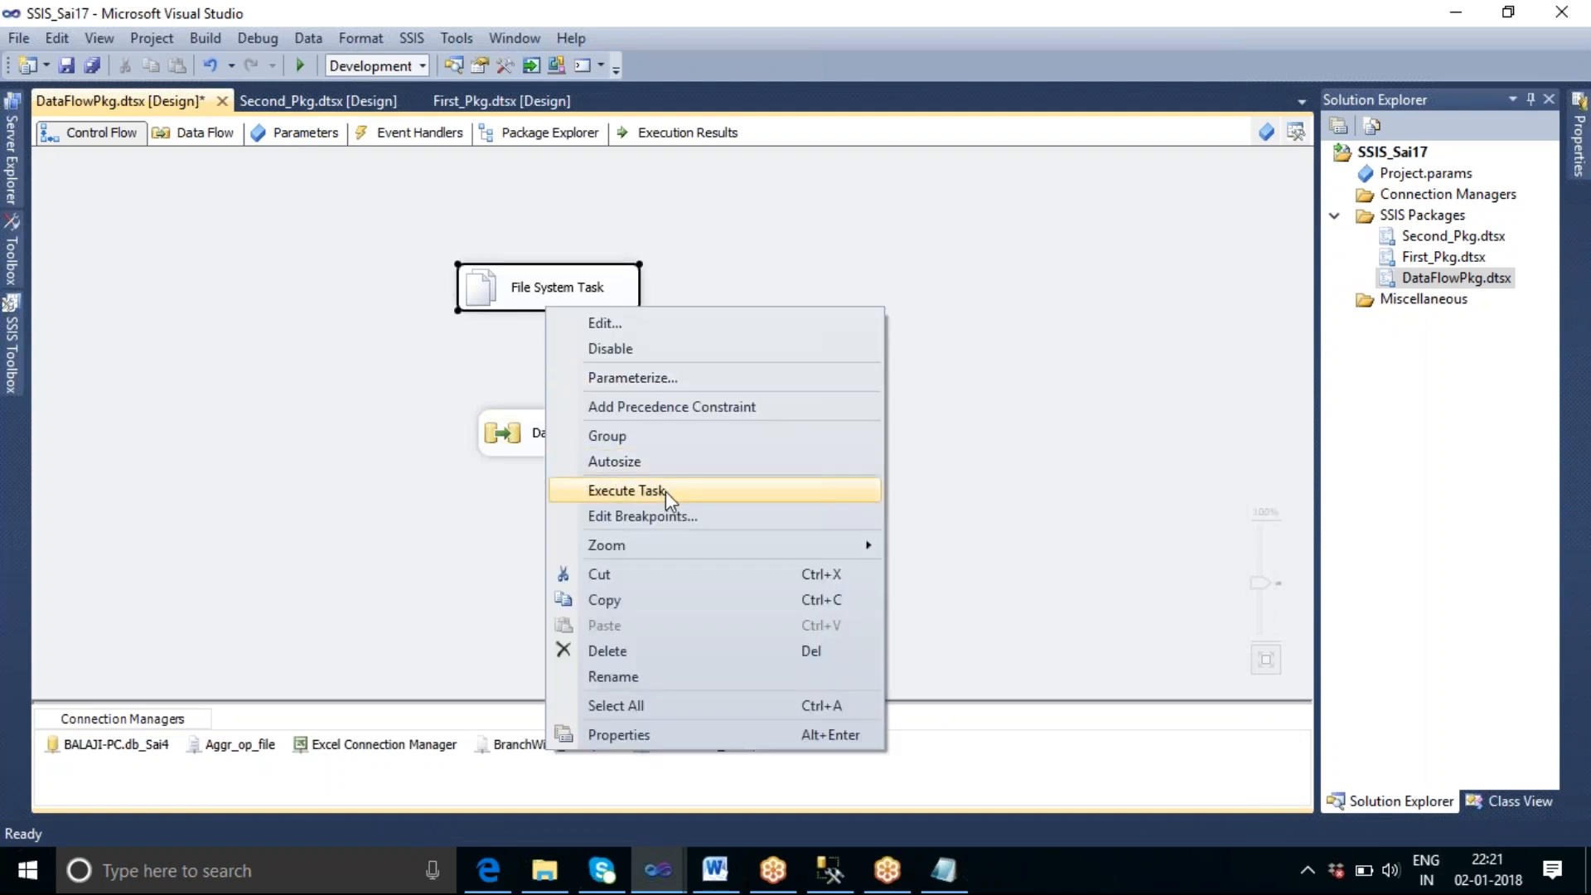
pyautogui.click(665, 491)
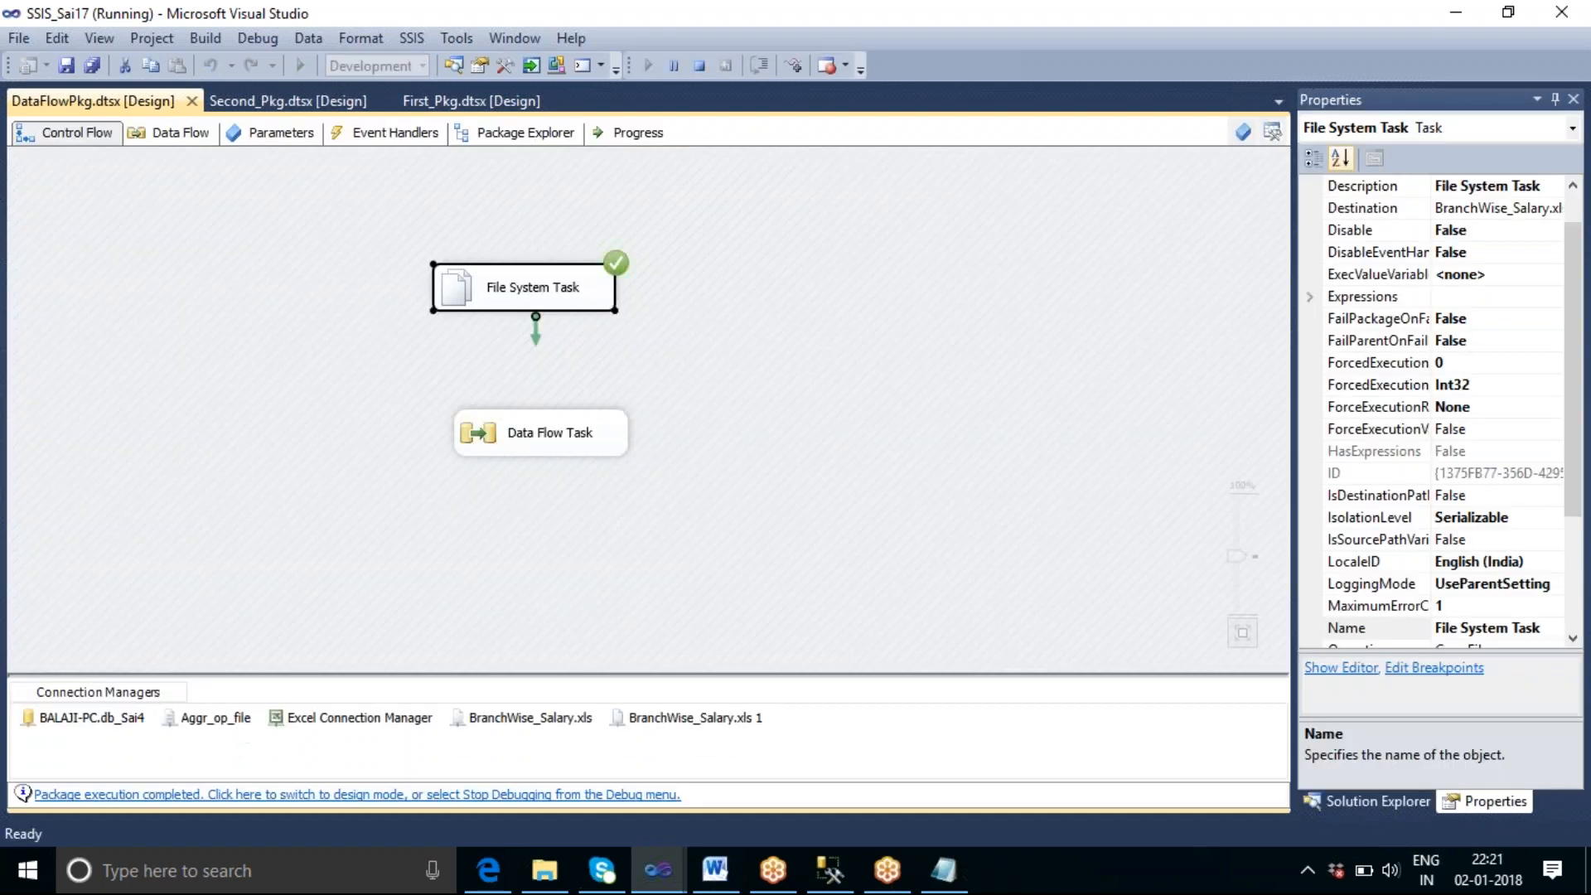
# Step: Switch to File Explorer, open BranchWise_Salary.xls from F:\SSIS_Tharala to check the BranchwiseSalary sheet, and dismiss the activation dialog
pyautogui.click(545, 871)
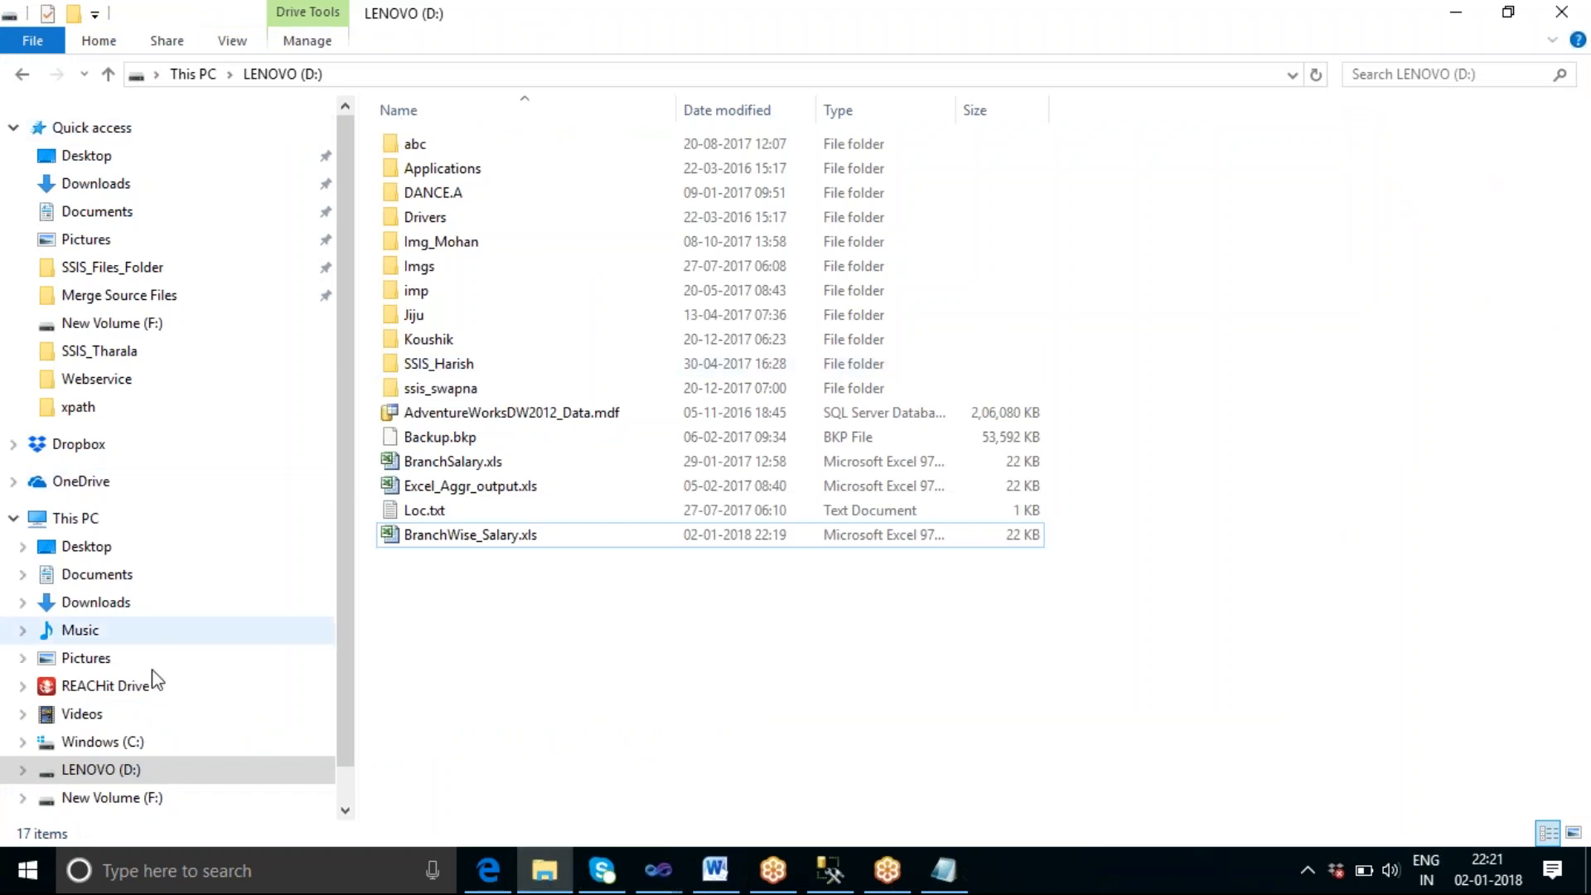
pyautogui.click(113, 802)
pyautogui.scroll(-7, 535, 639)
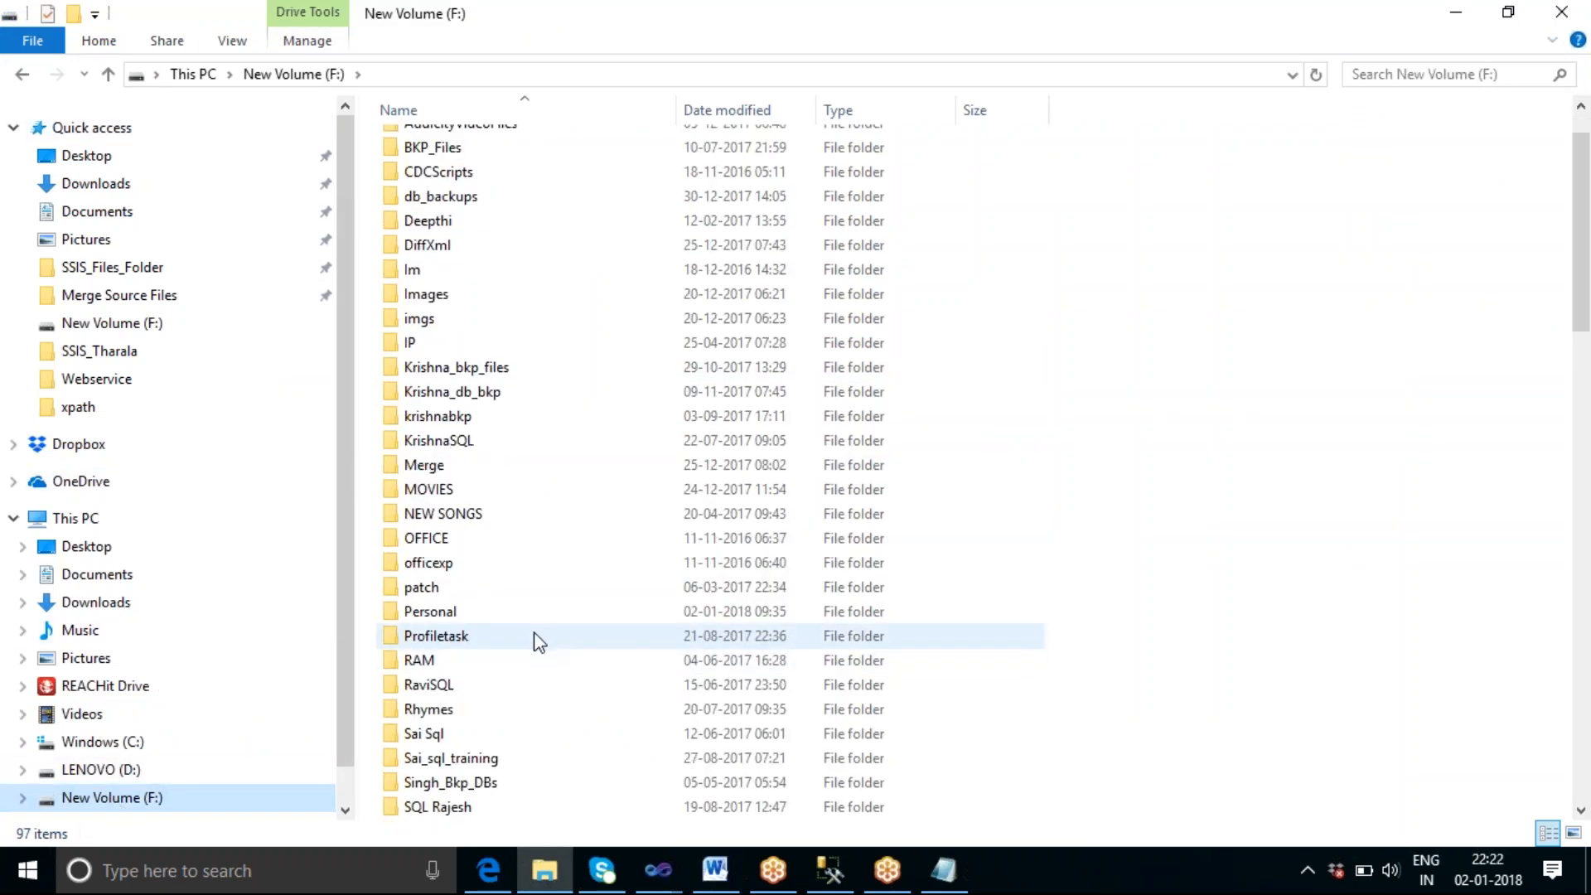
pyautogui.scroll(-5, 539, 642)
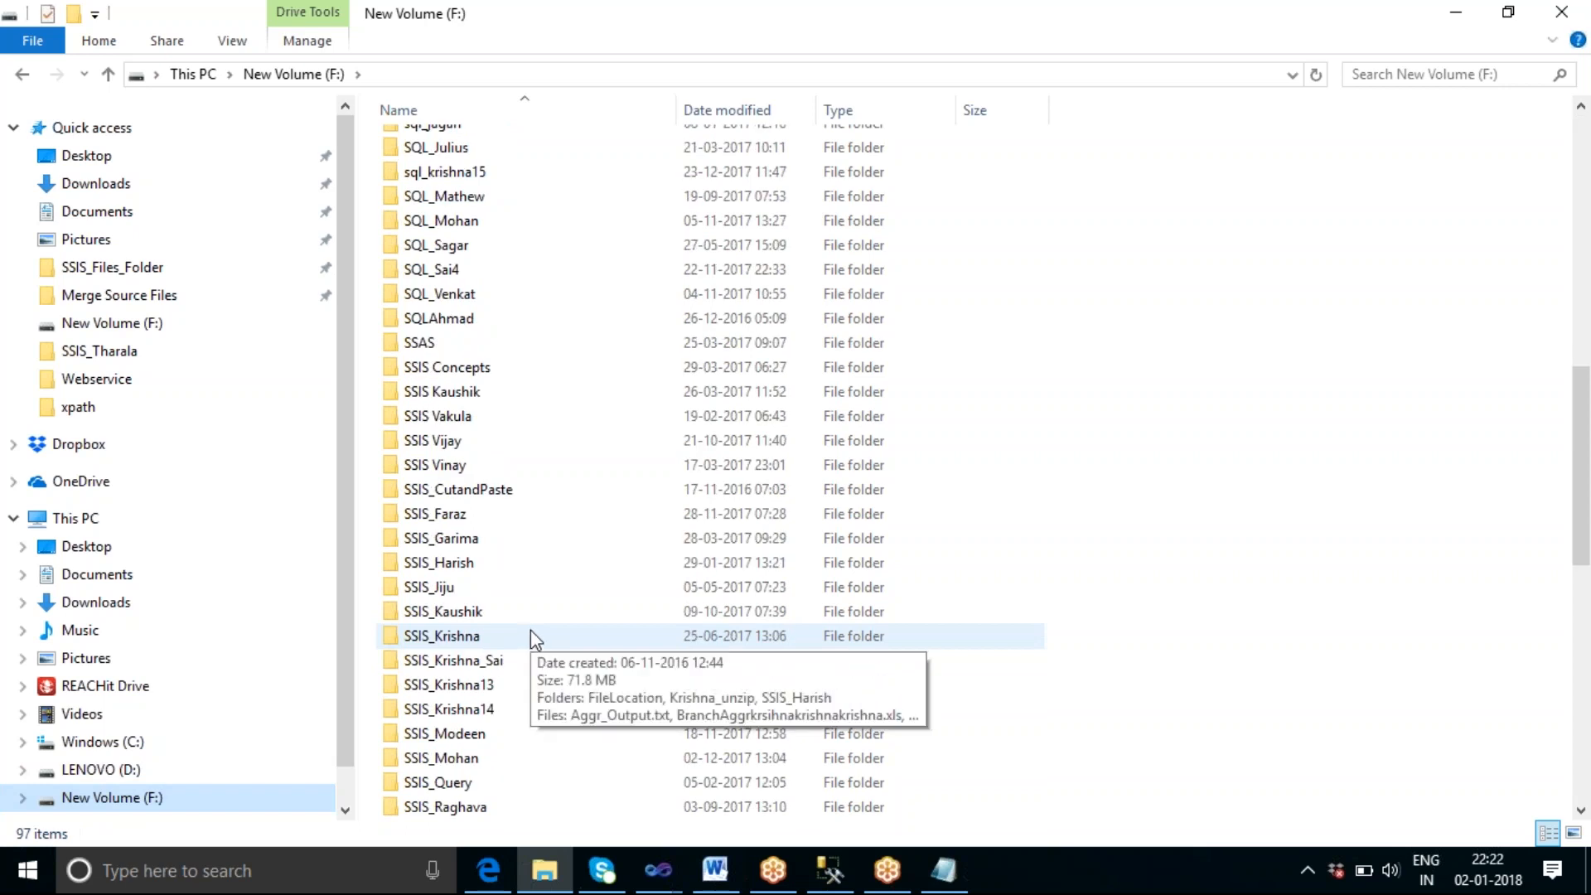
pyautogui.scroll(-3, 531, 590)
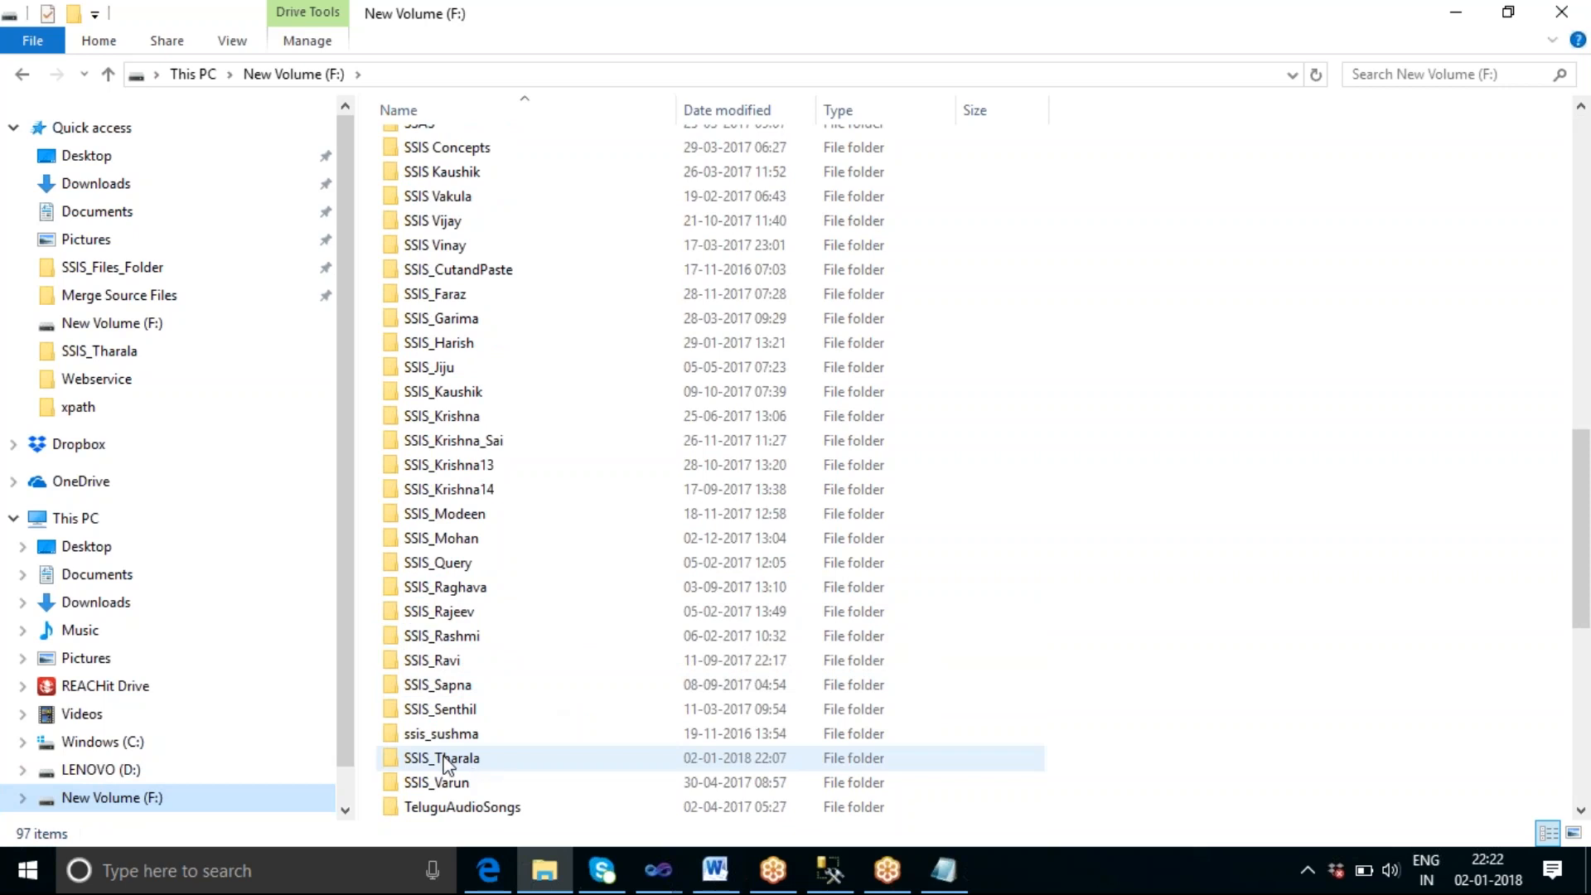
pyautogui.doubleClick(443, 756)
pyautogui.doubleClick(487, 148)
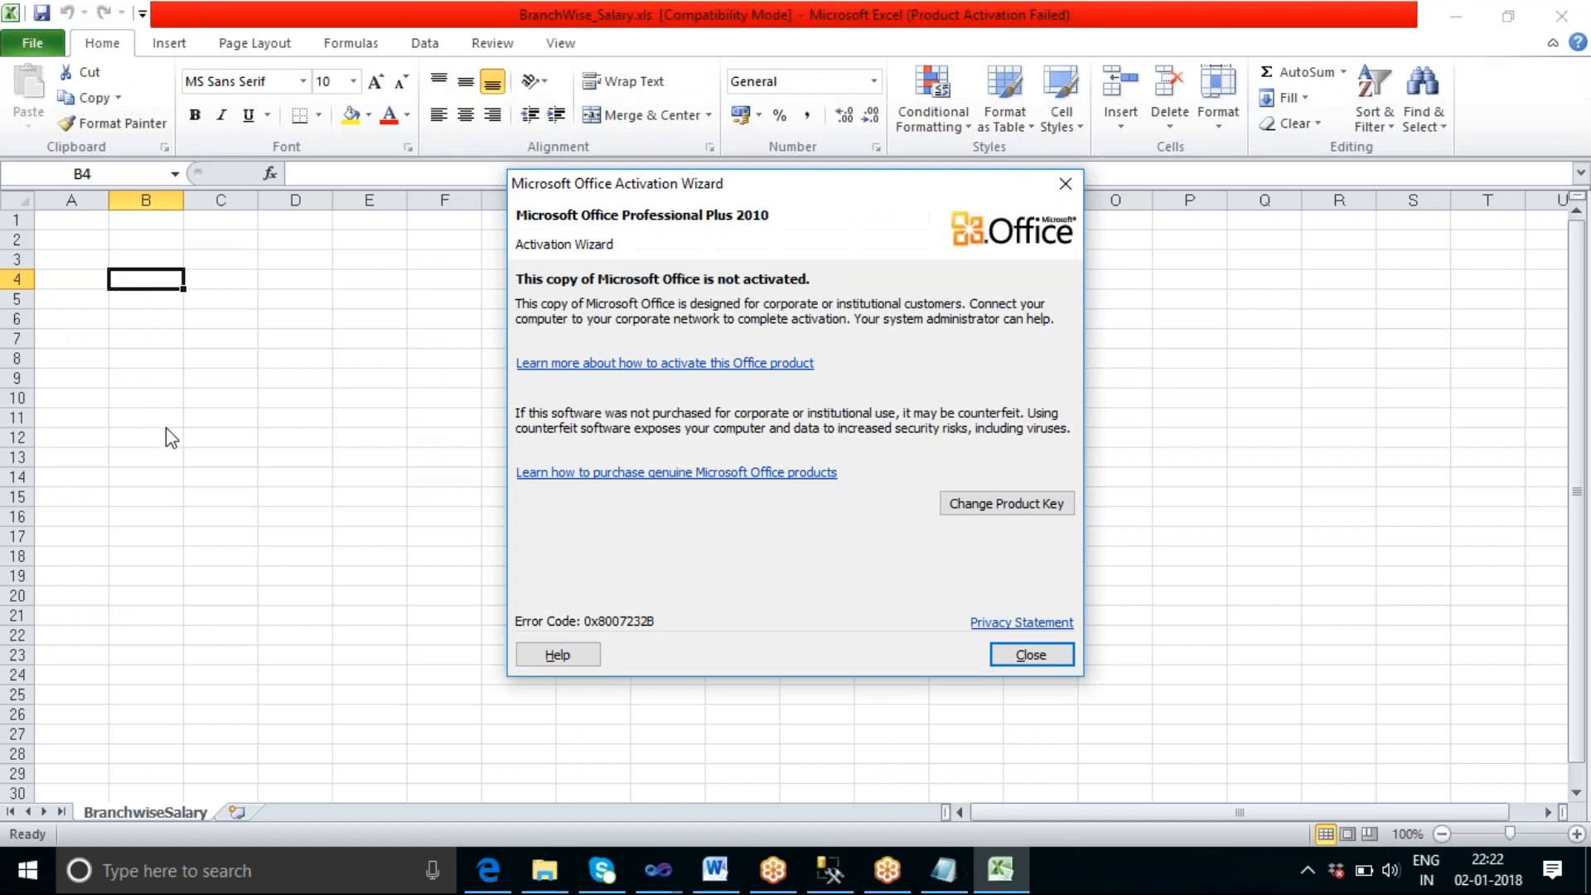
pyautogui.click(1025, 654)
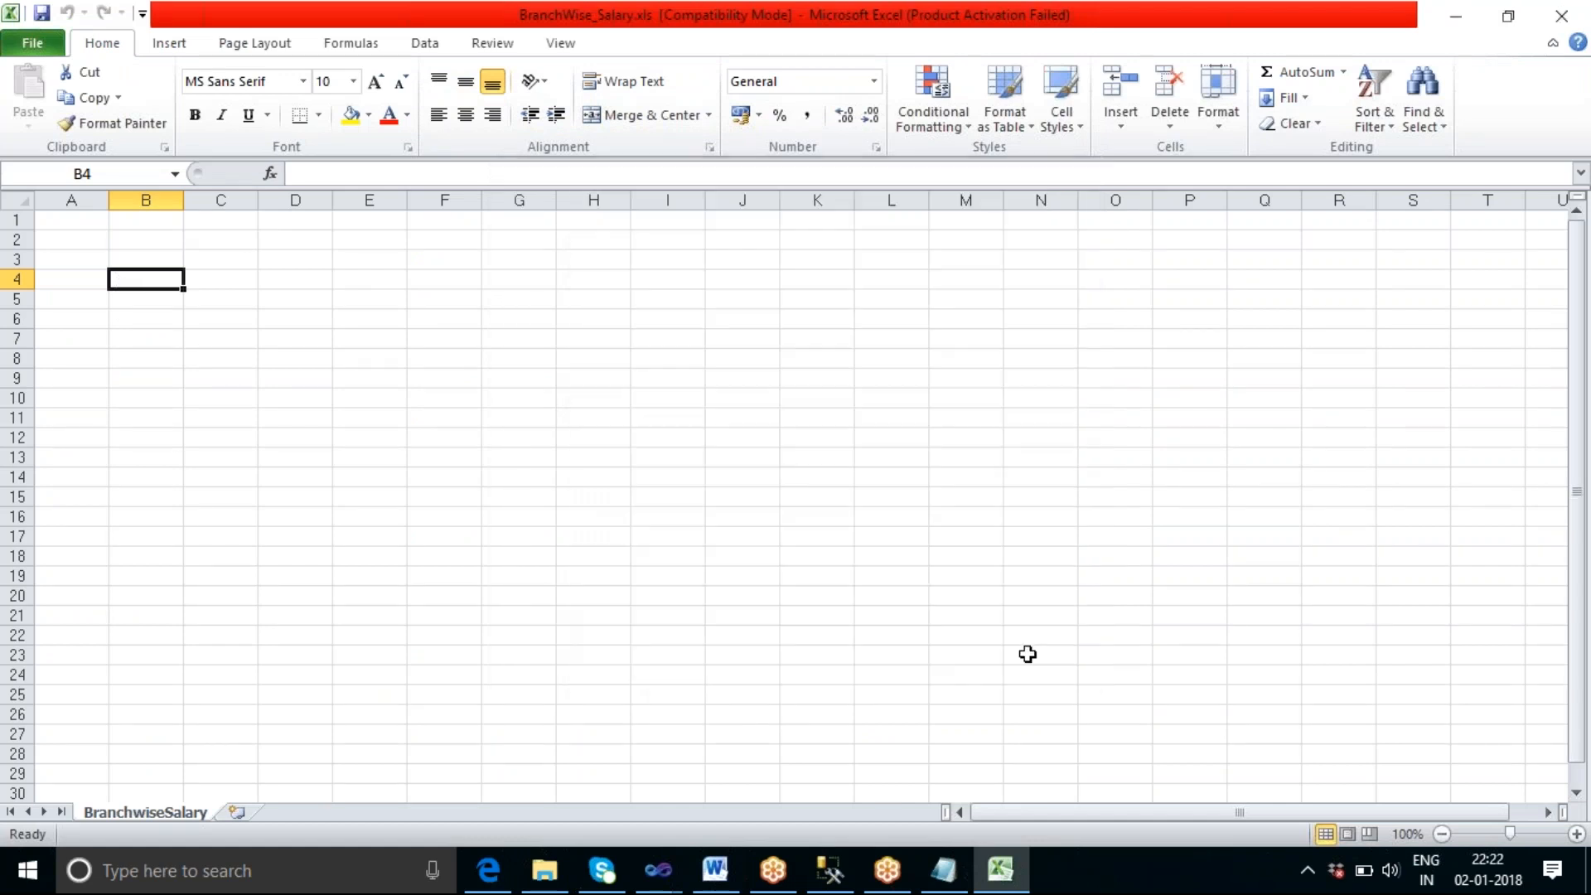
# Step: Close the BranchWise_Salary.xls workbook and view the contents of drive D: in File Explorer
pyautogui.click(1563, 18)
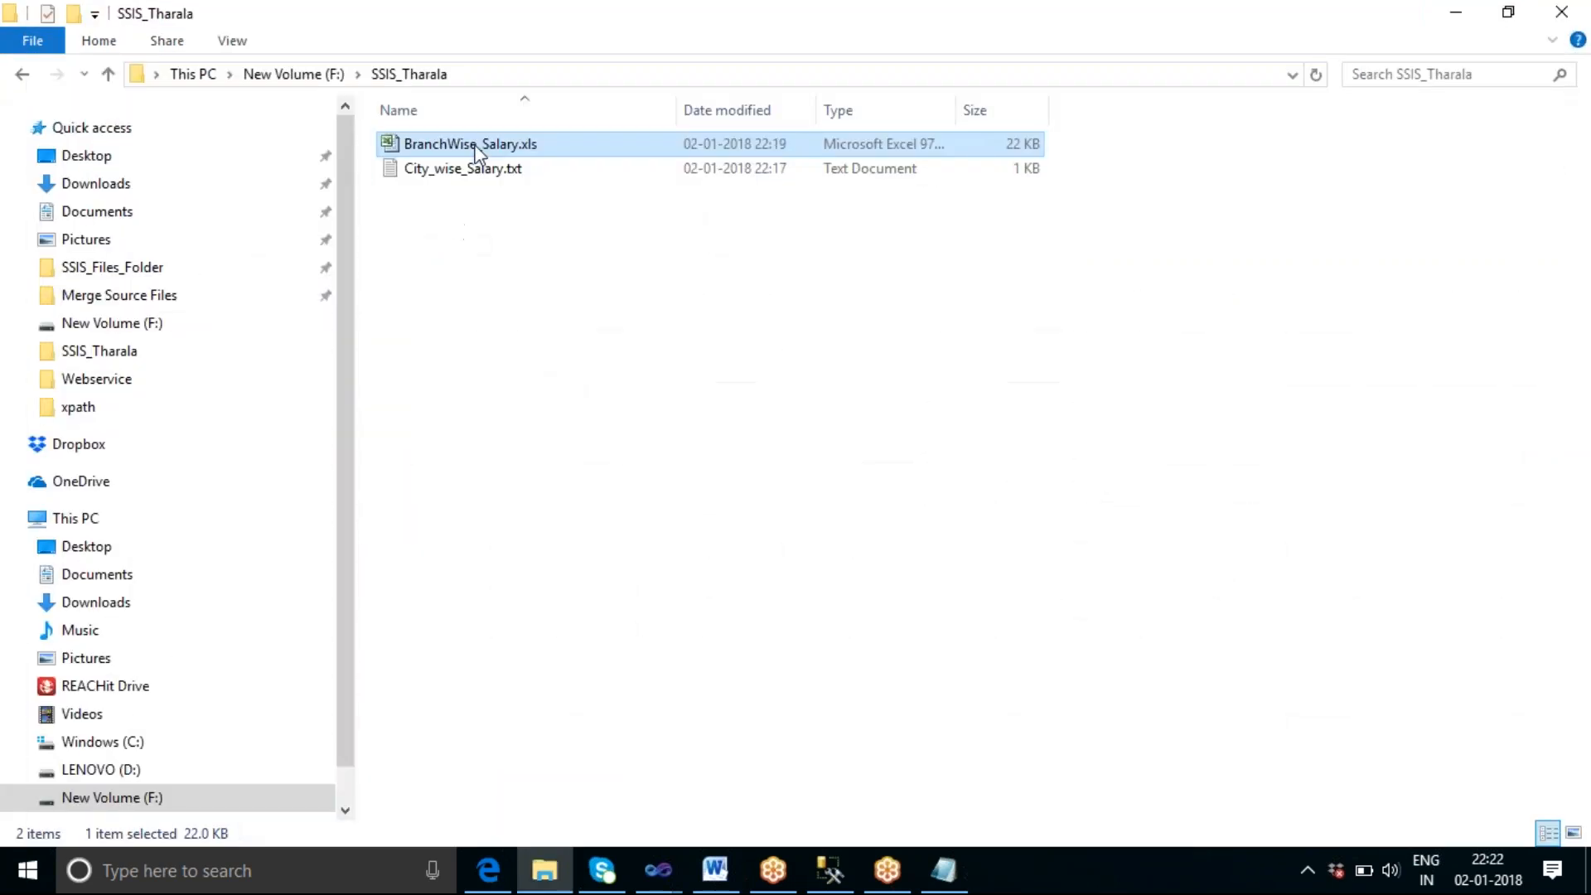
pyautogui.click(98, 769)
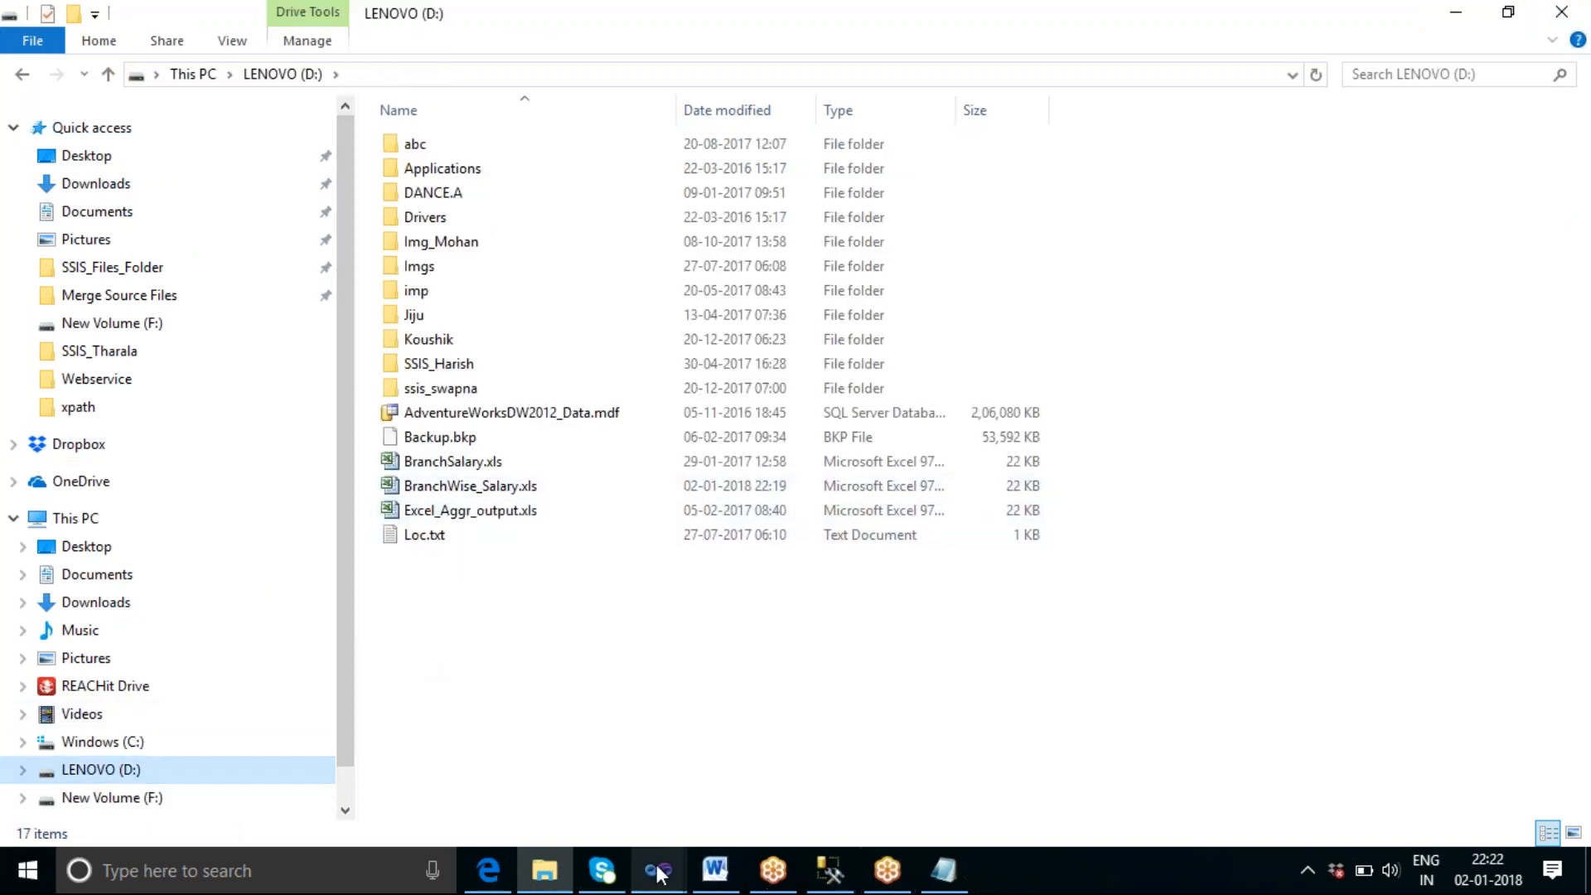
# Step: Switch to Visual Studio, stop debugging, and link the File System Task to the Data Flow Task with a precedence constraint
pyautogui.moveTo(657, 872)
pyautogui.click(808, 767)
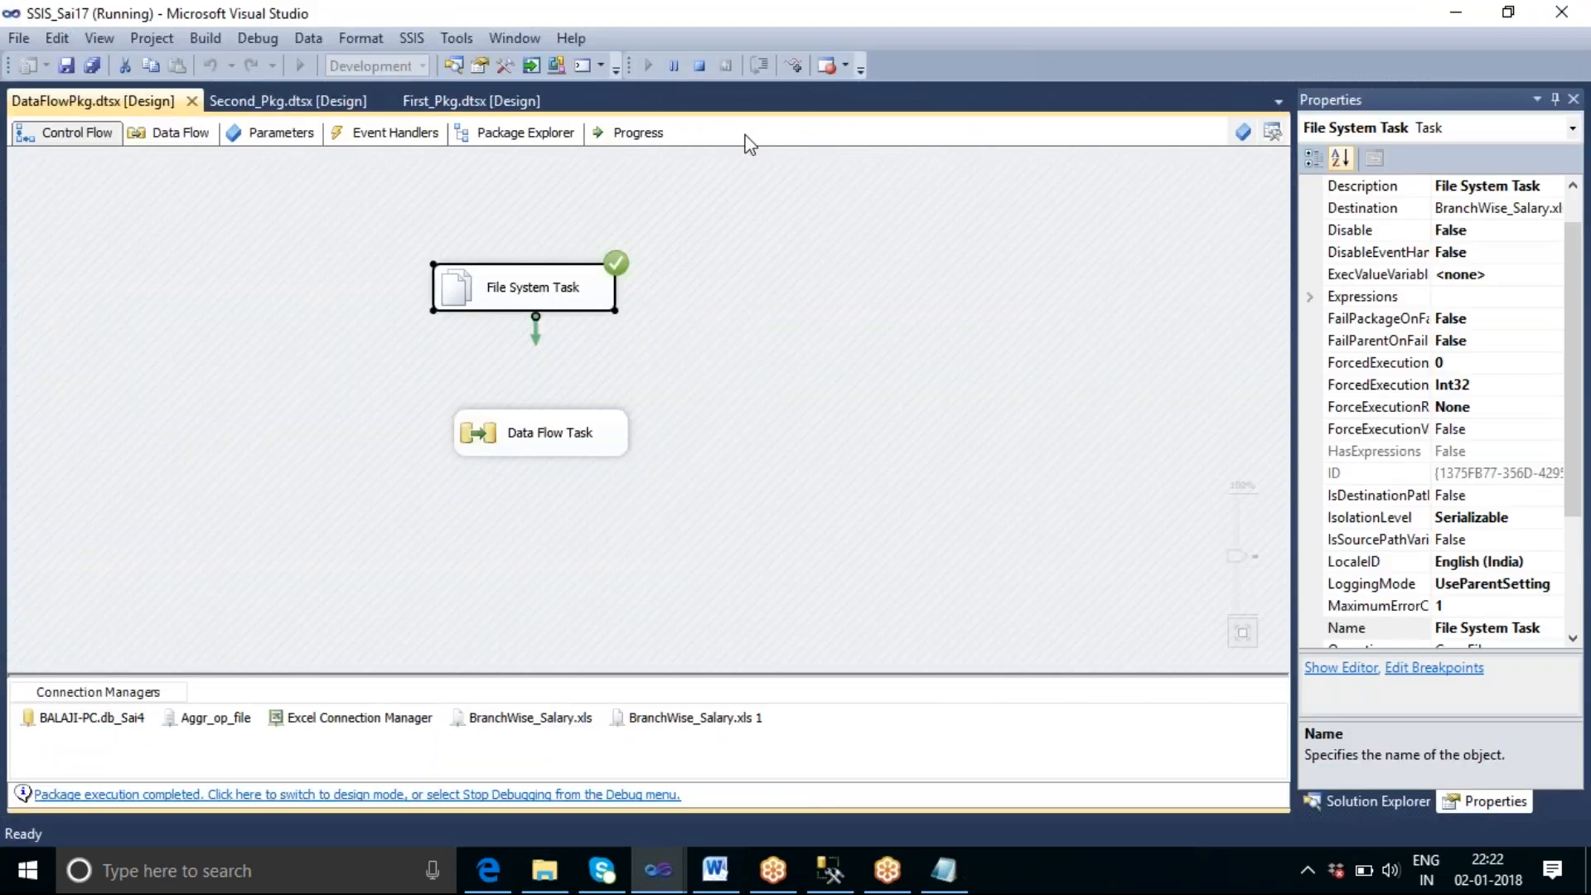
pyautogui.click(698, 67)
pyautogui.moveTo(559, 335); pyautogui.dragTo(572, 433)
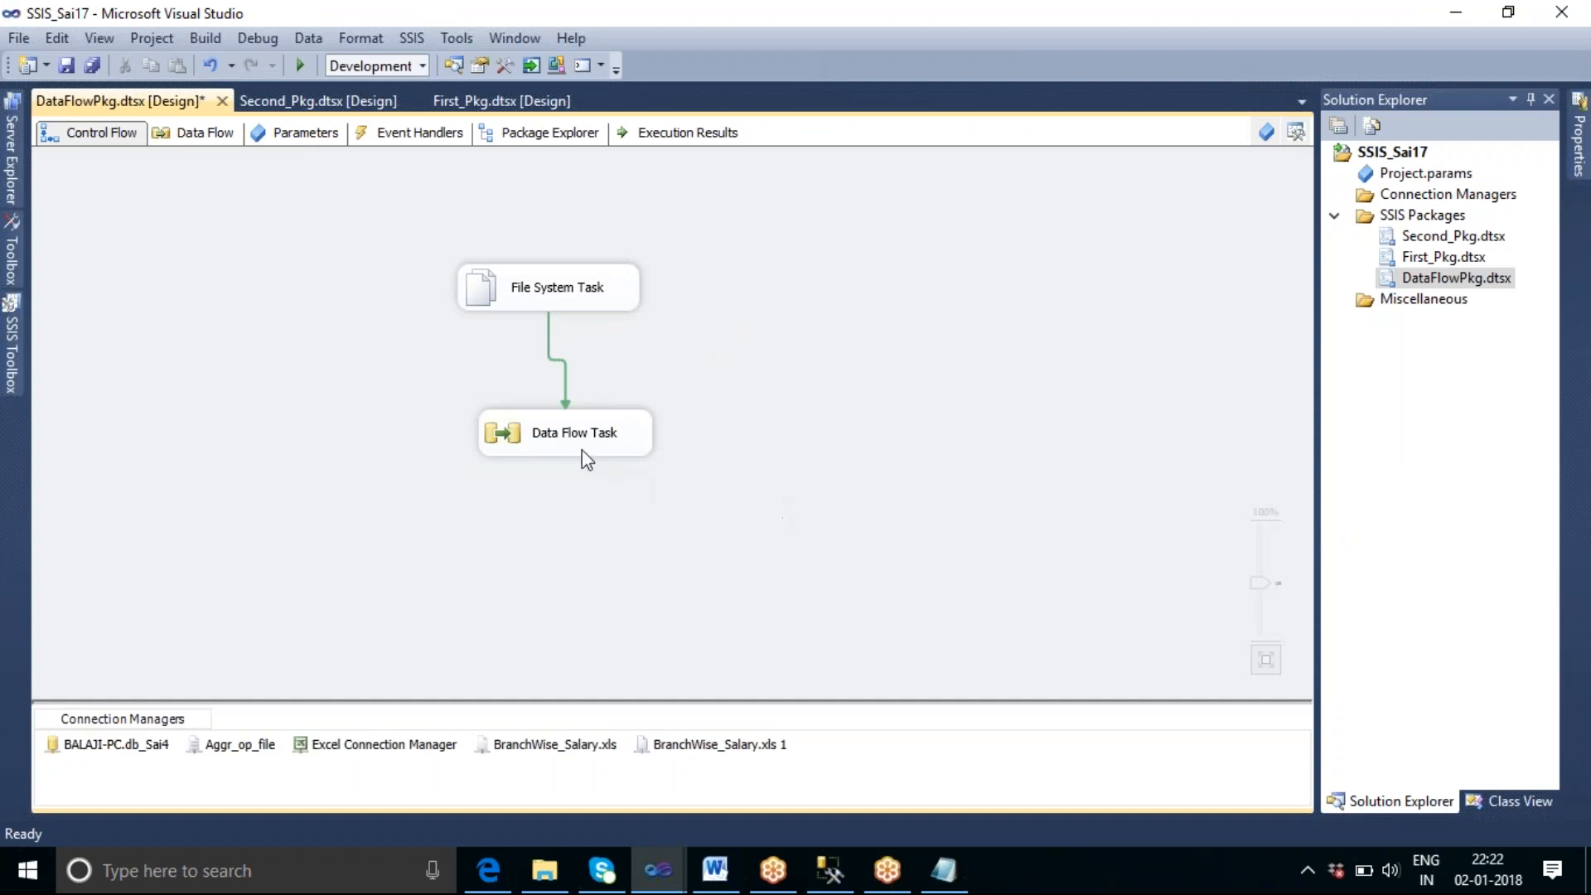
pyautogui.doubleClick(581, 452)
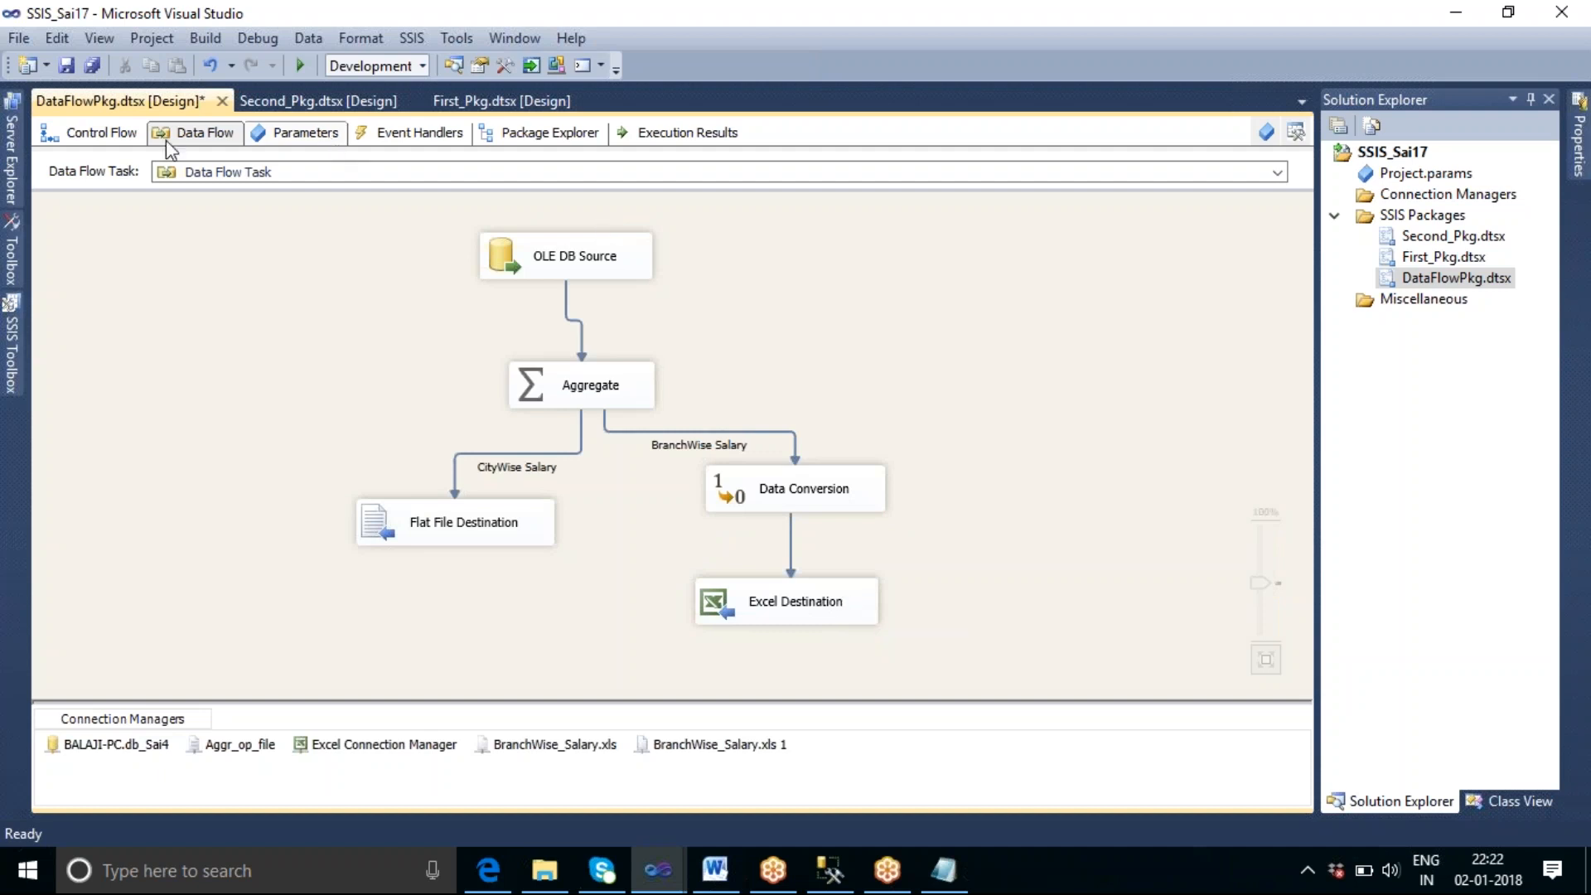
pyautogui.click(84, 139)
pyautogui.click(794, 347)
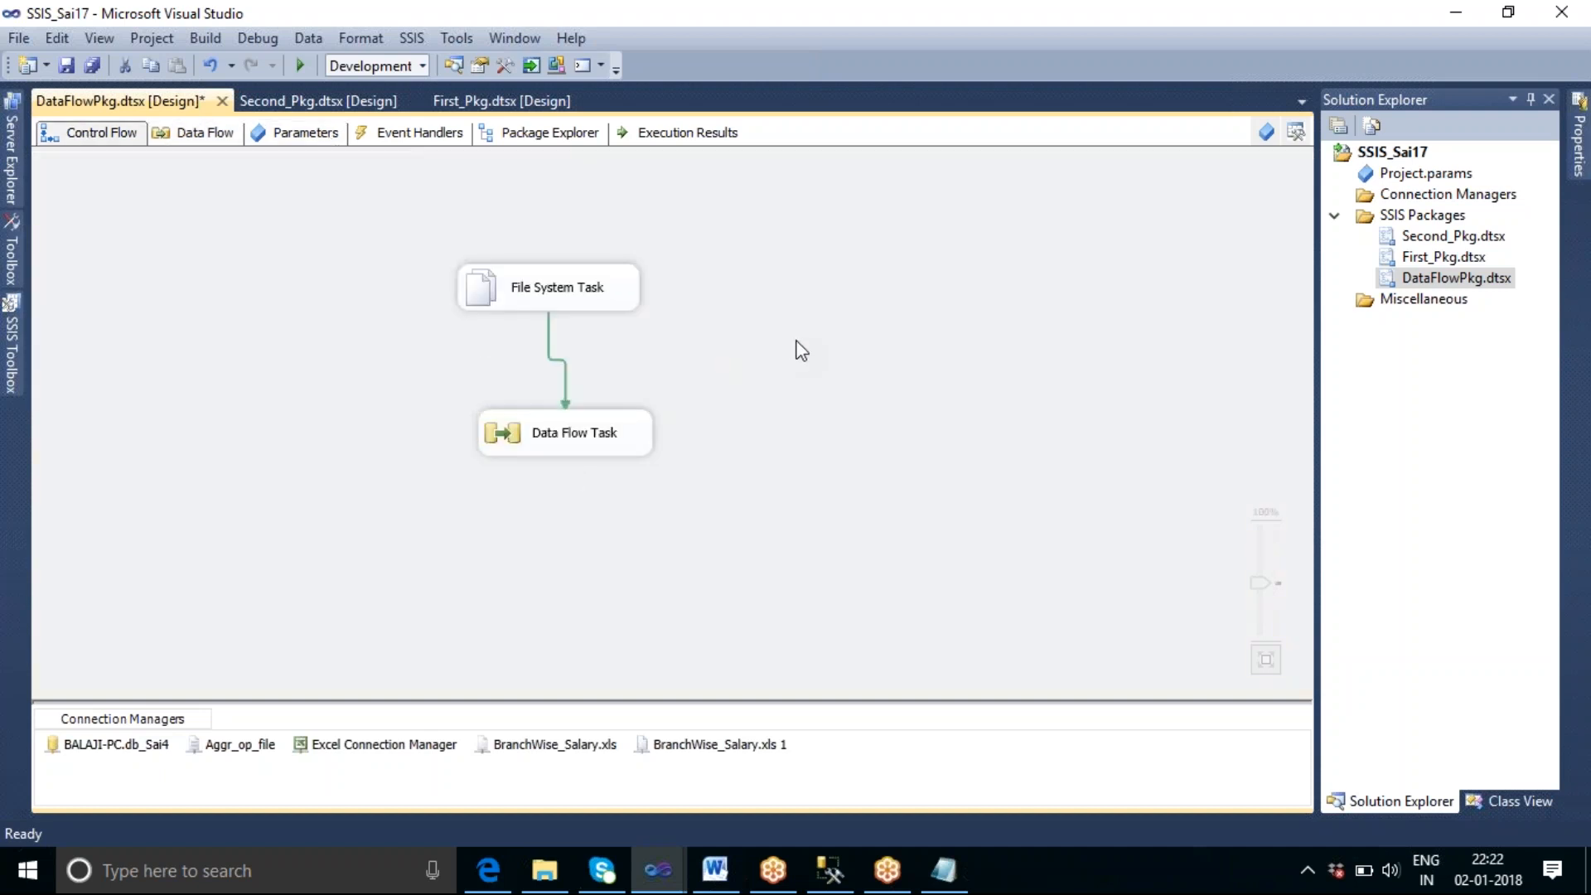
# Step: Try to execute the DataFlowPkg.dtsx package from the project's SSIS packages
pyautogui.rightClick(1419, 283)
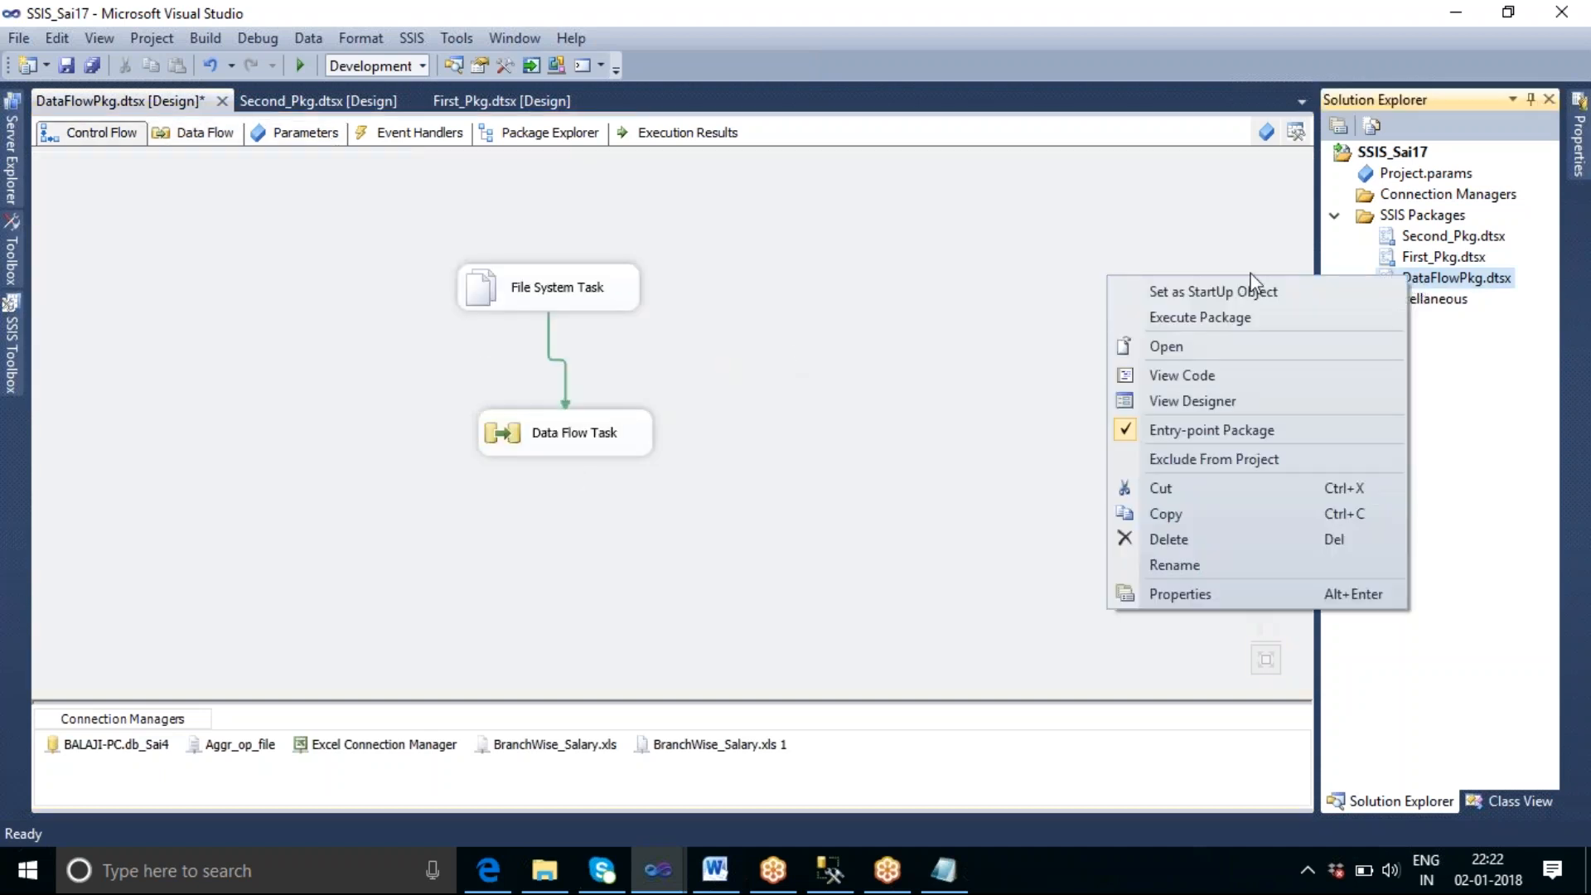
pyautogui.click(1197, 294)
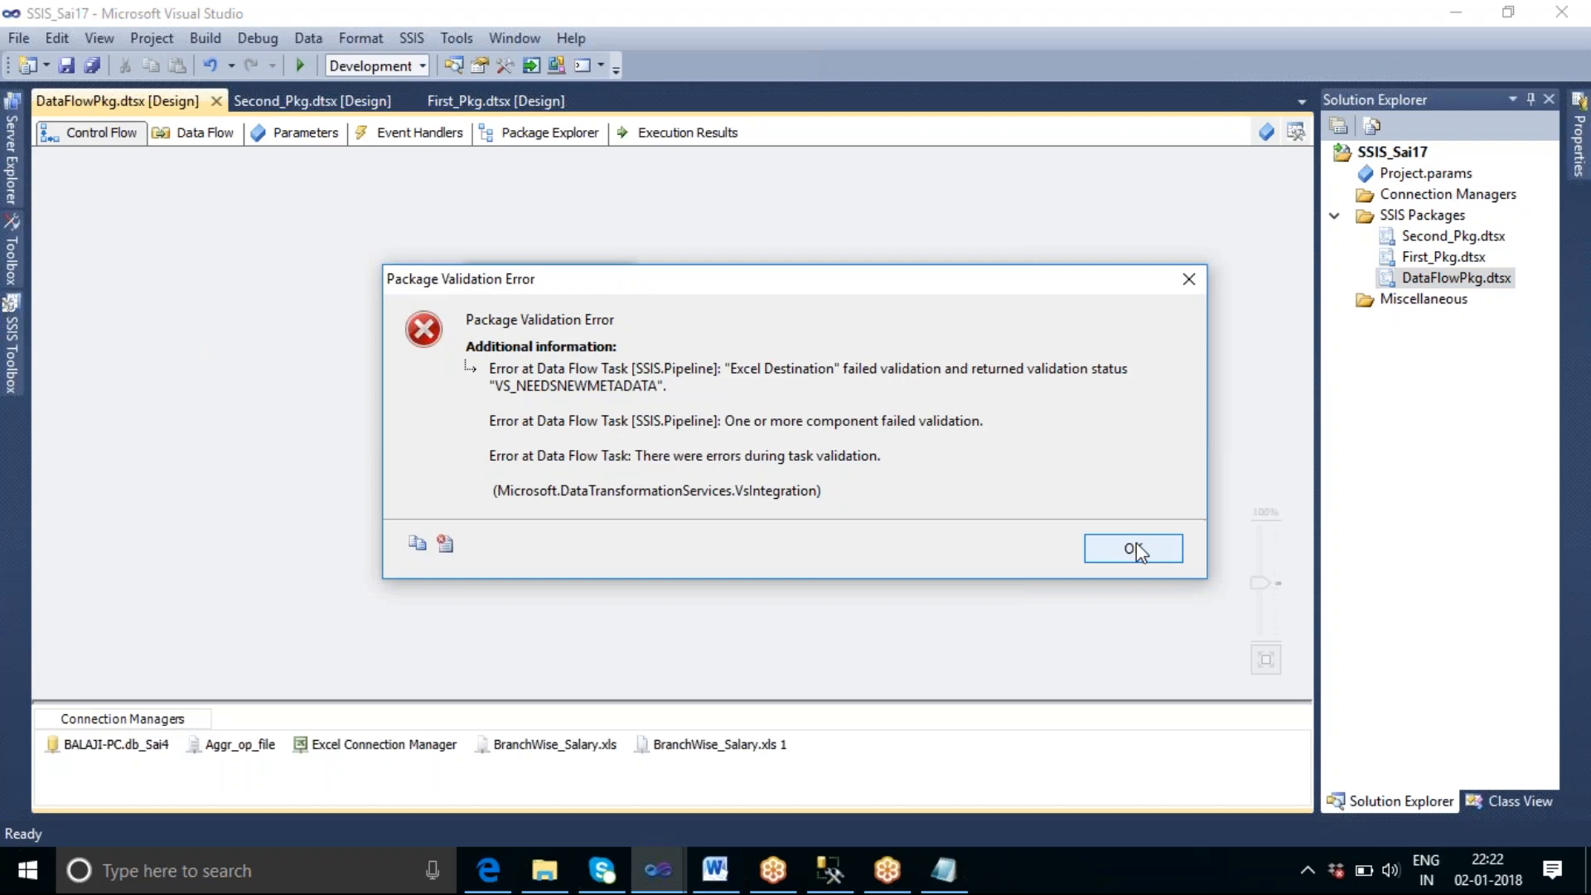
pyautogui.click(1133, 548)
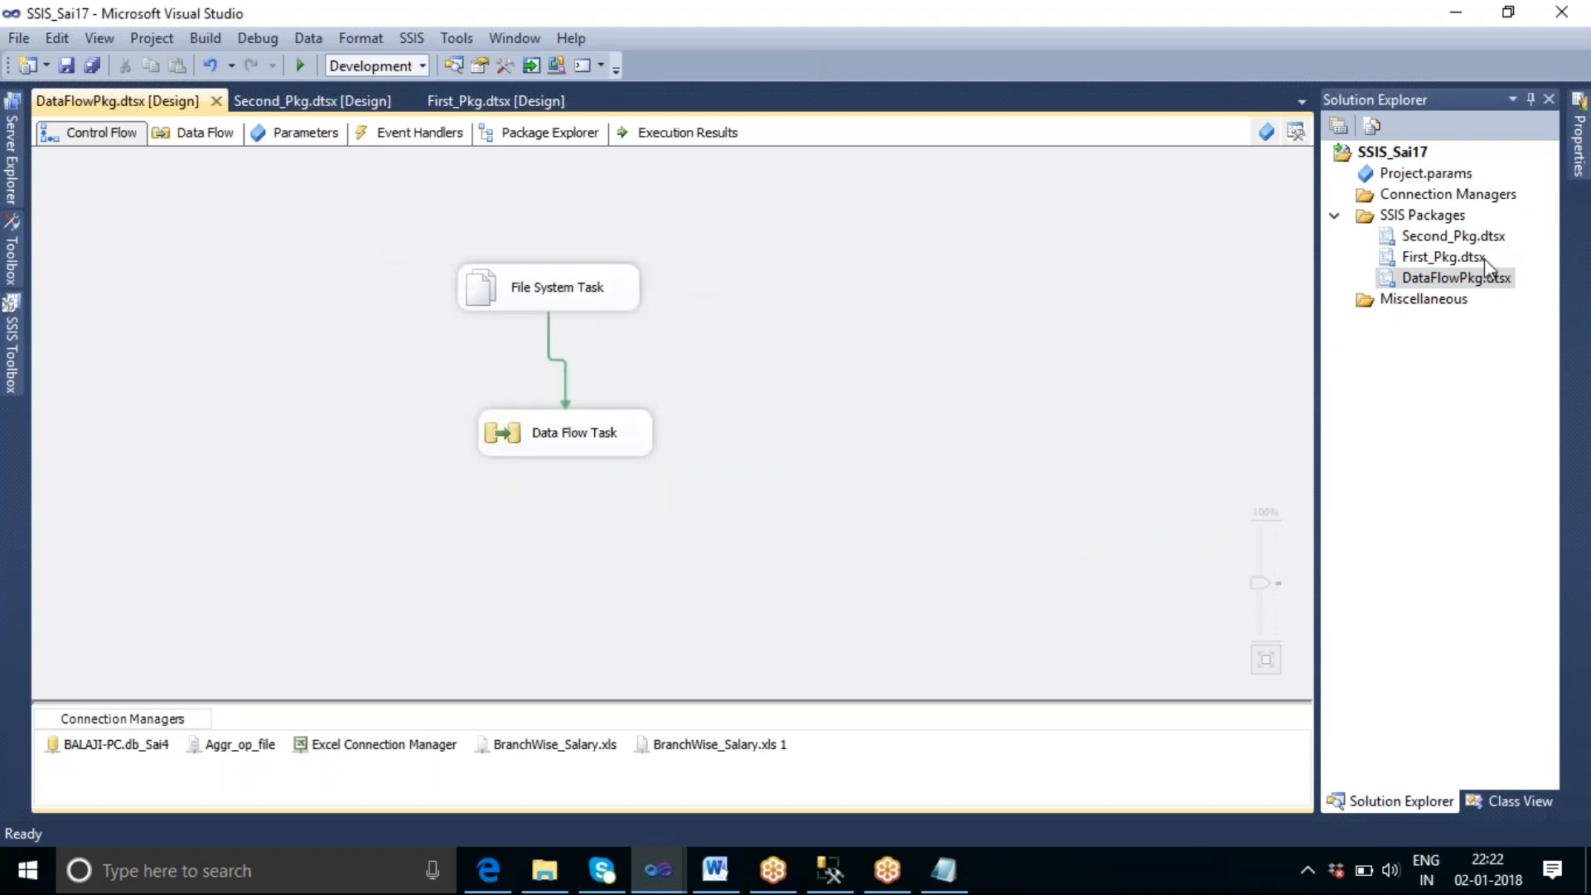
pyautogui.rightClick(1440, 286)
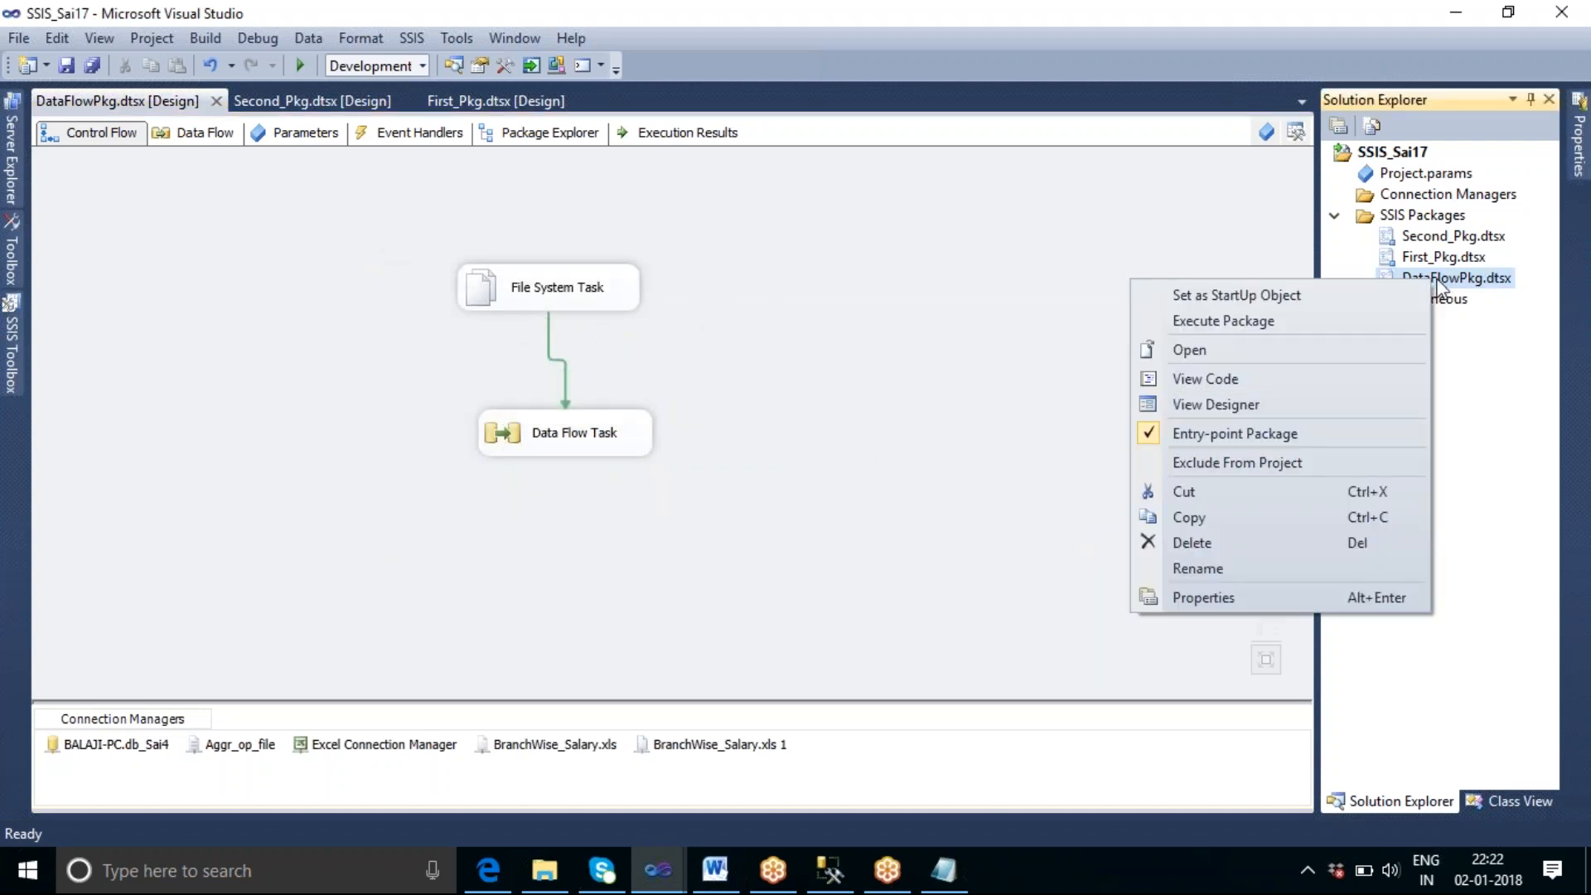
pyautogui.click(1235, 328)
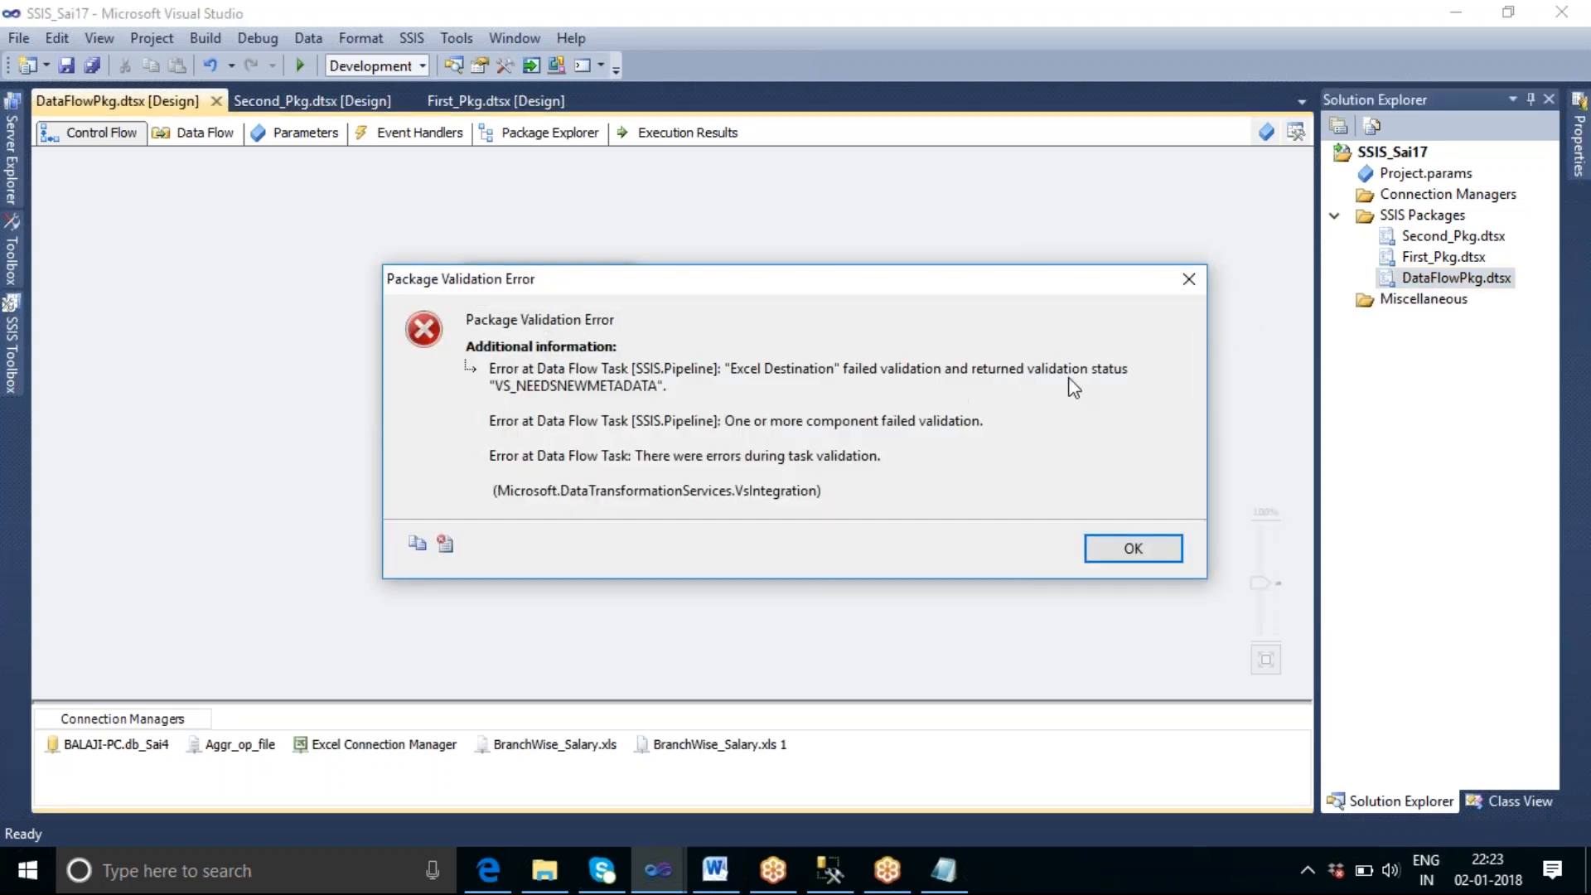
pyautogui.click(1114, 554)
# Step: Try to execute only the Data Flow Task in the control flow
pyautogui.click(624, 442)
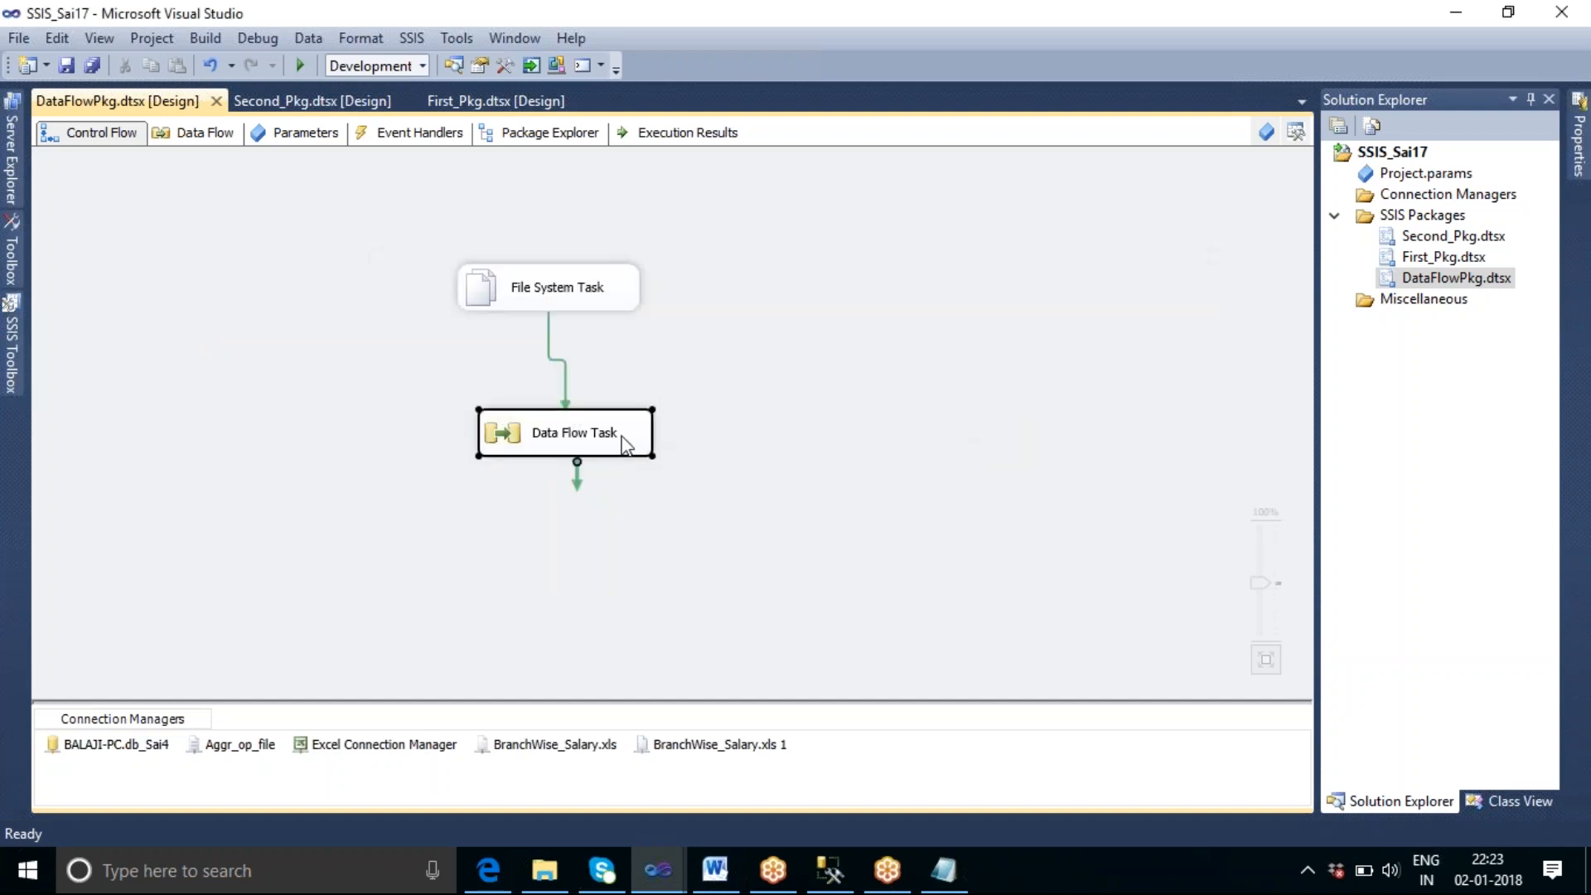
pyautogui.rightClick(626, 445)
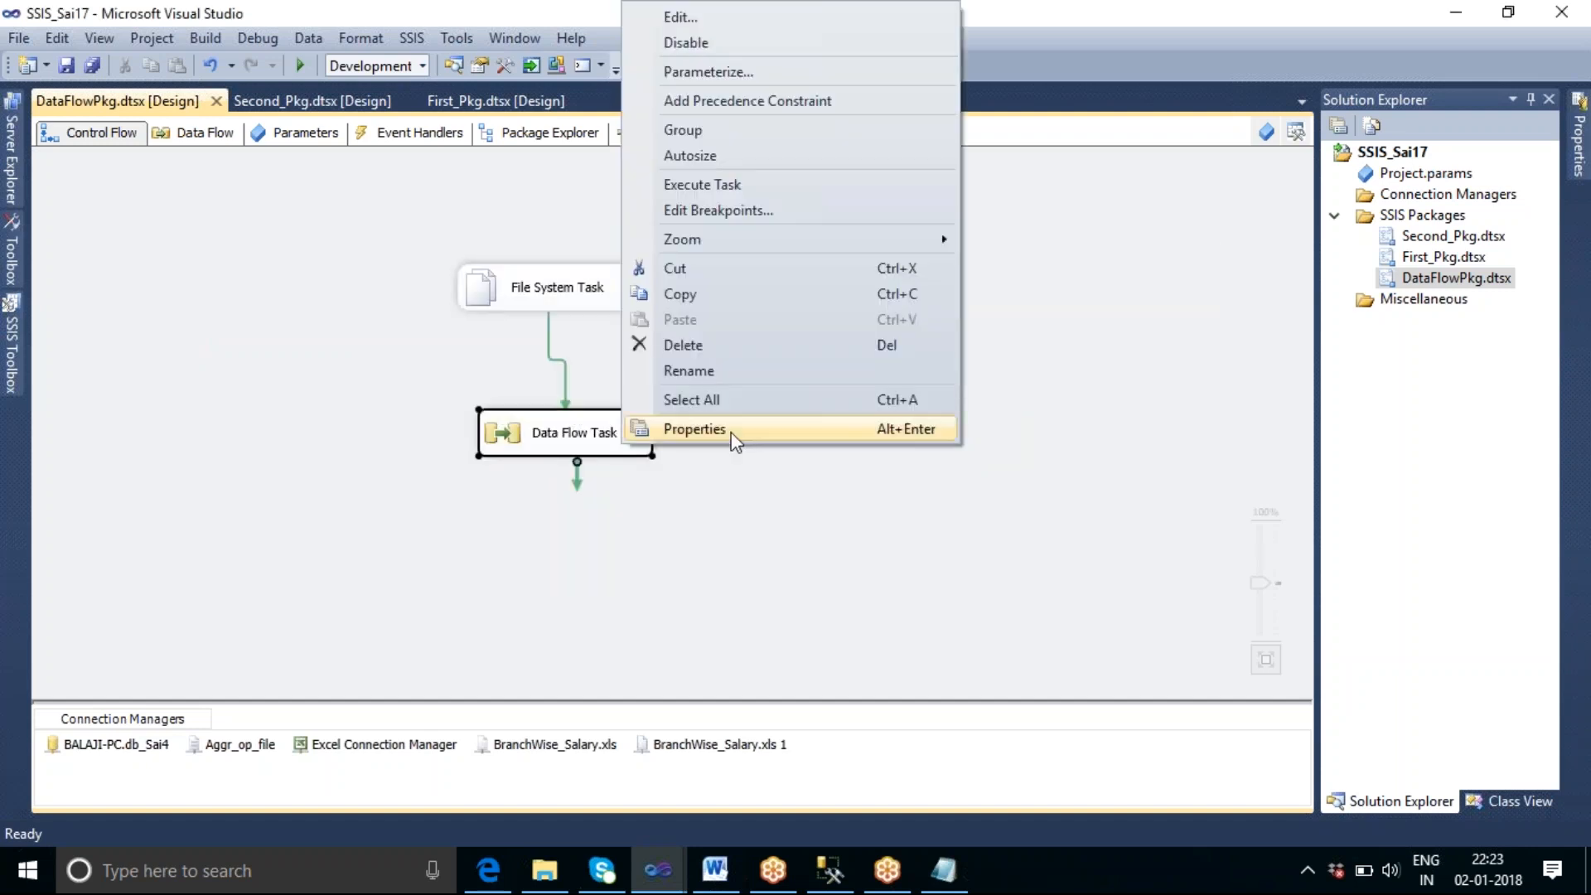
pyautogui.click(746, 187)
pyautogui.click(1133, 549)
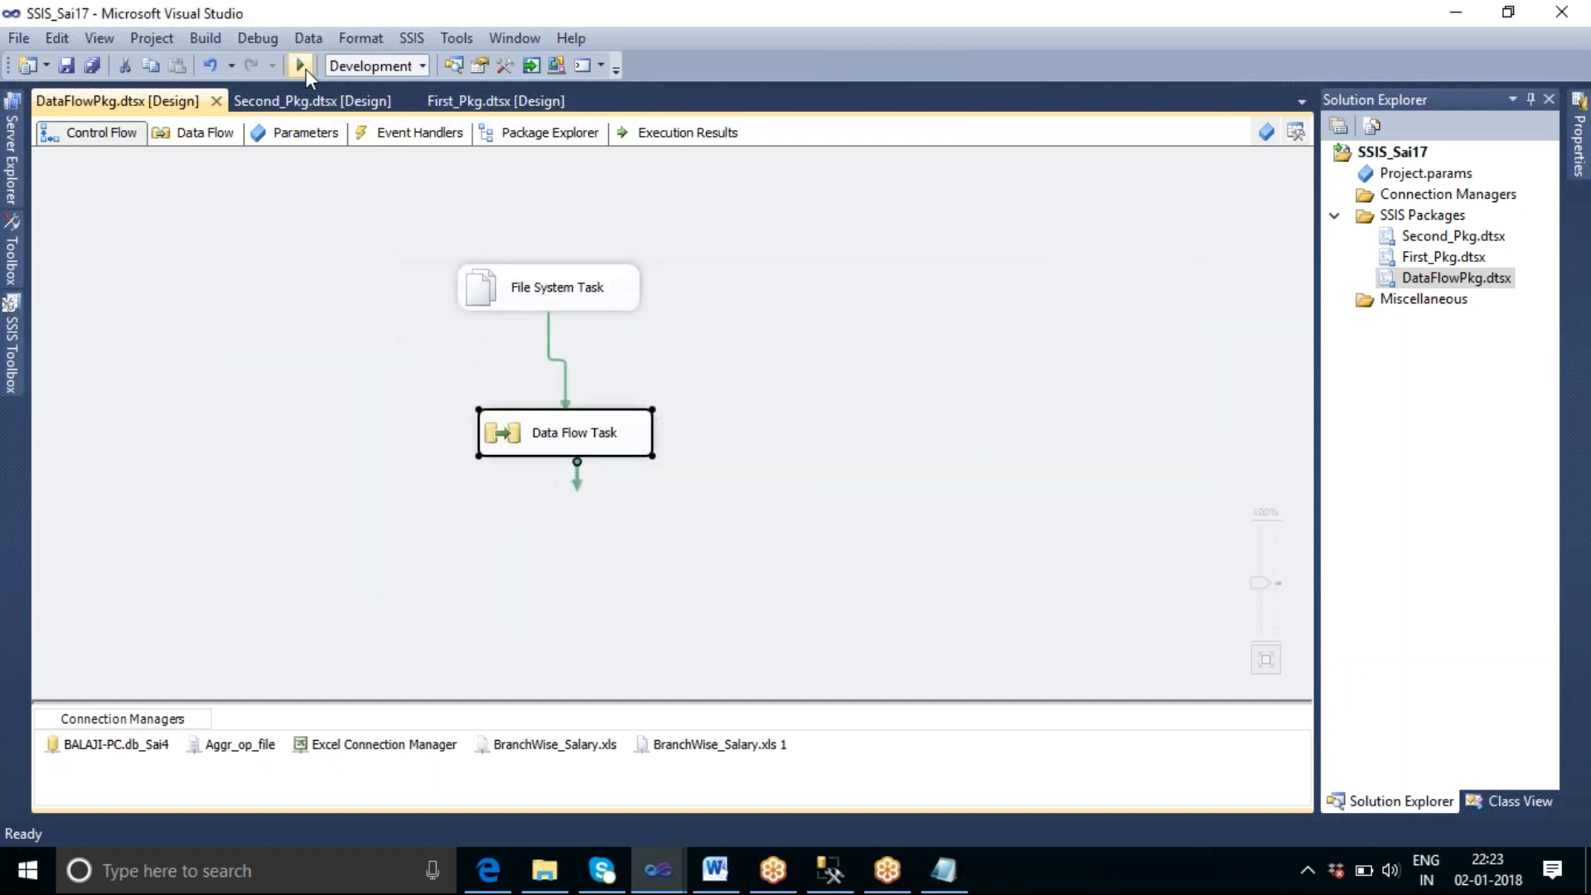
# Step: Set the DataFlowPkg package's DelayValidation property to True and execute the package
pyautogui.click(723, 340)
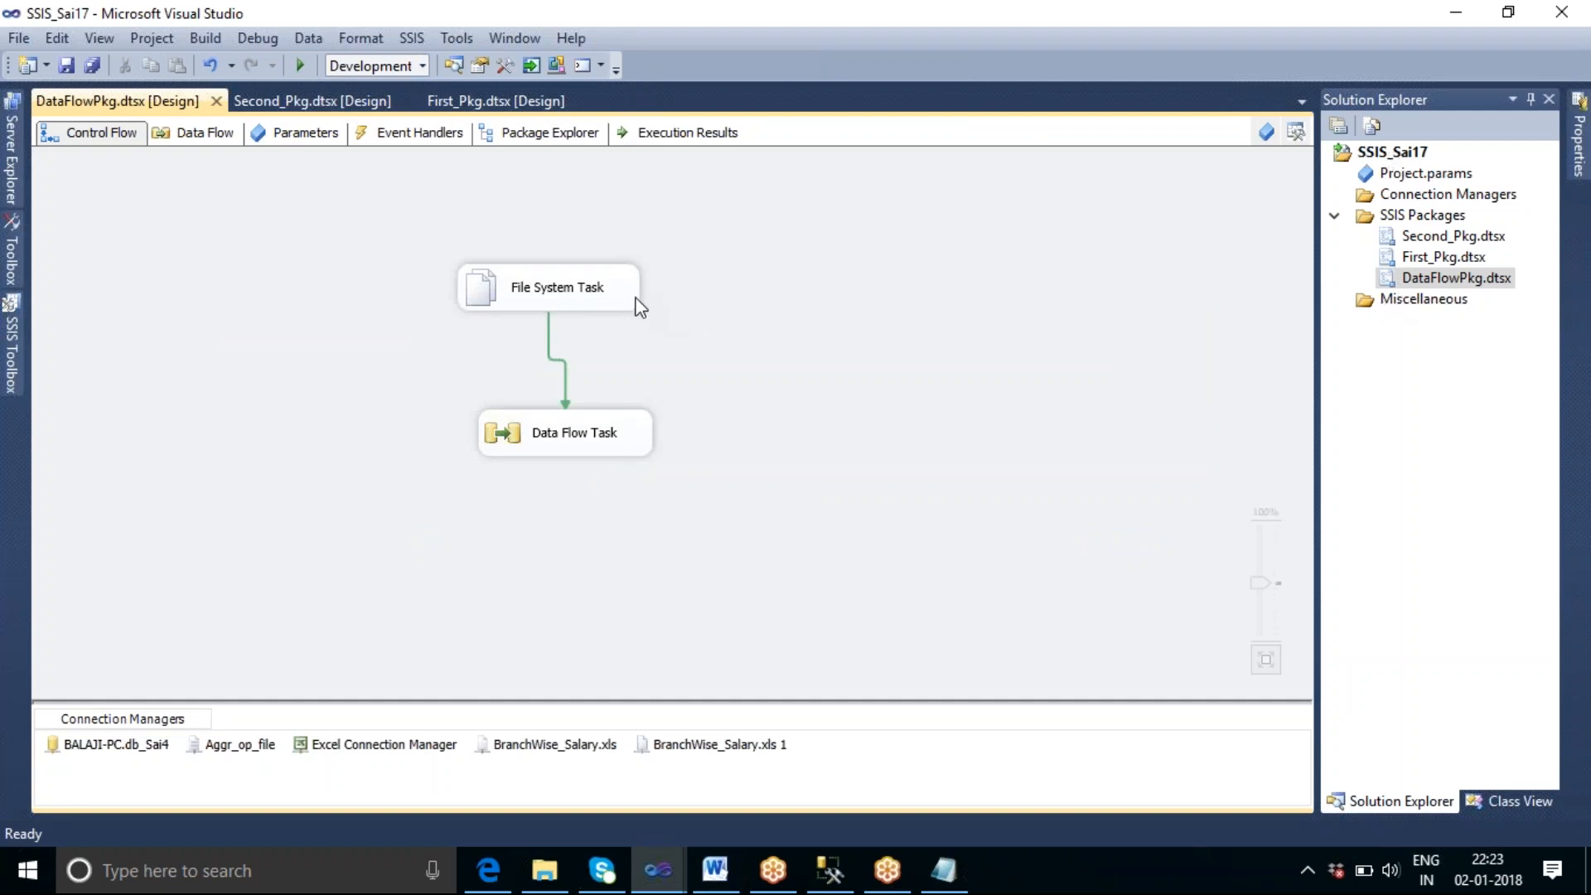
pyautogui.rightClick(740, 352)
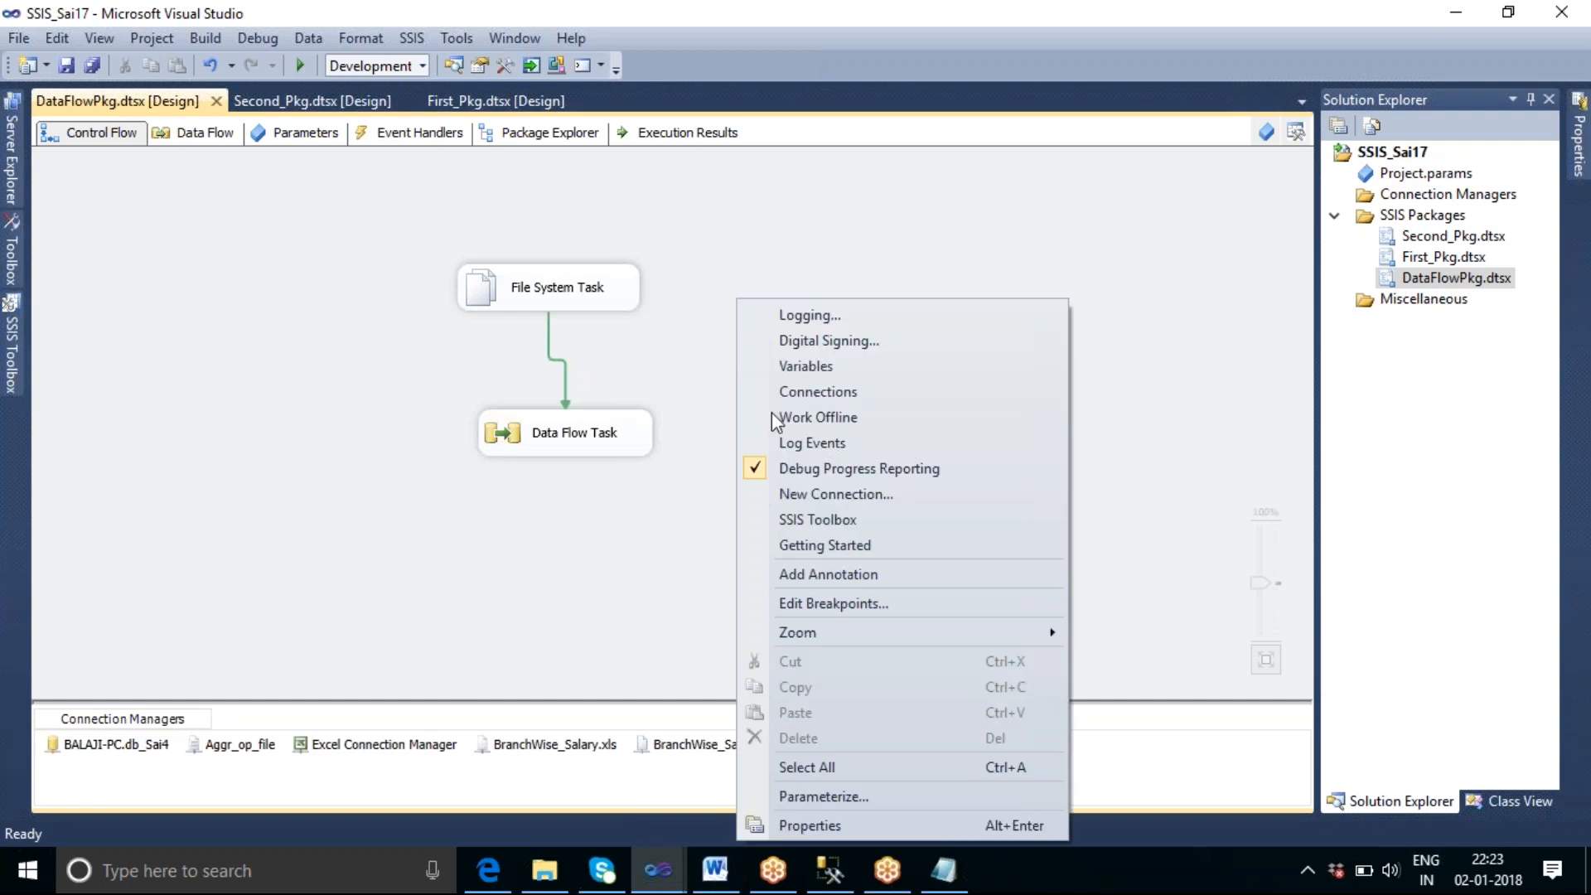
pyautogui.click(857, 824)
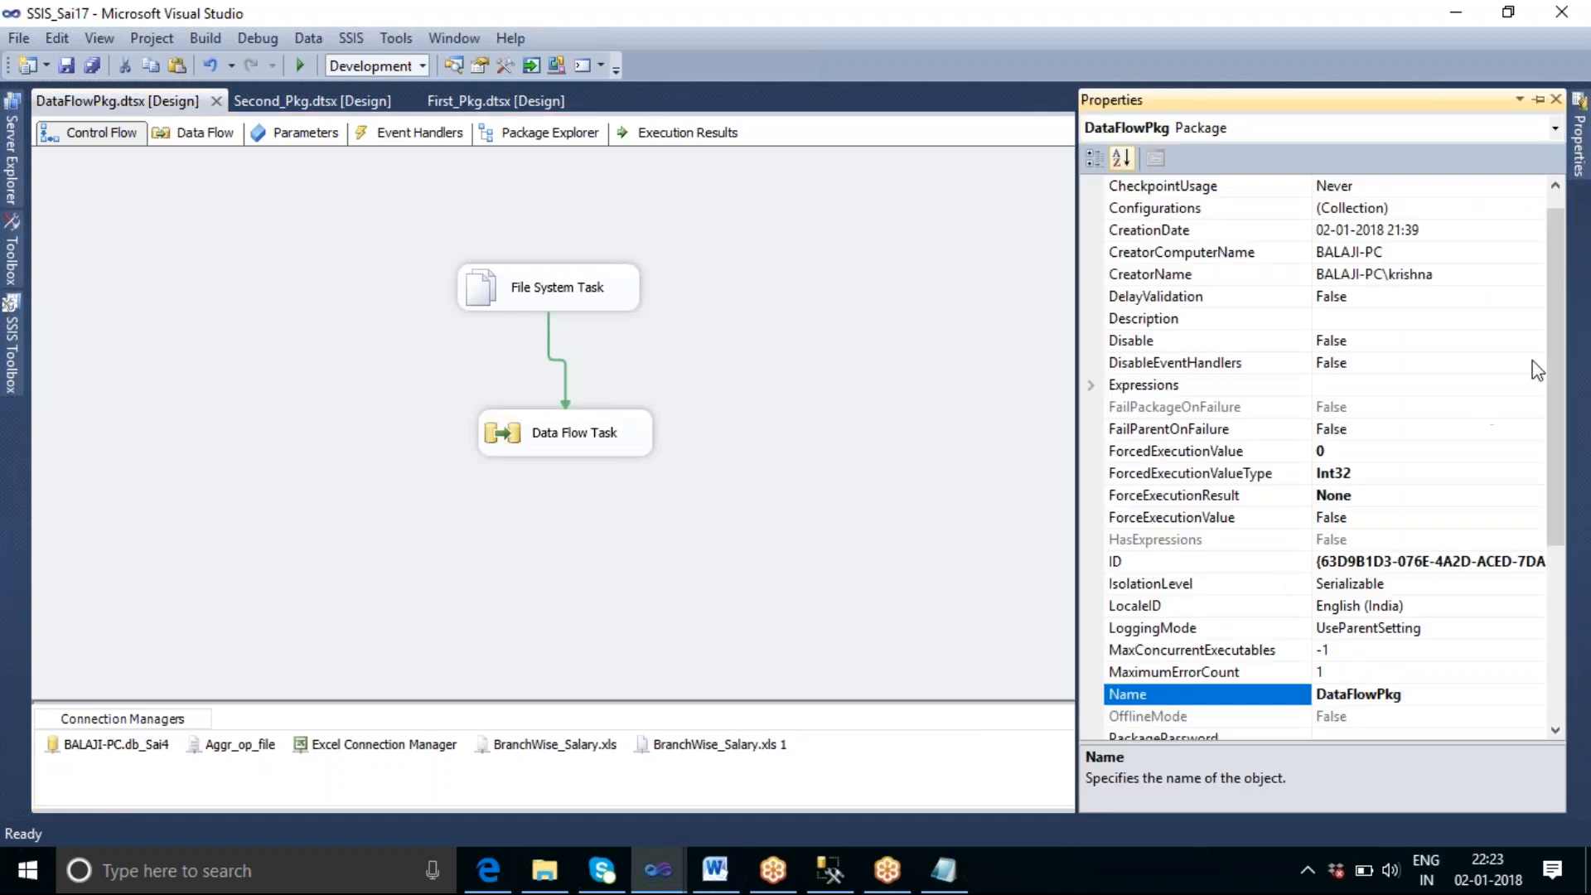
pyautogui.click(1434, 296)
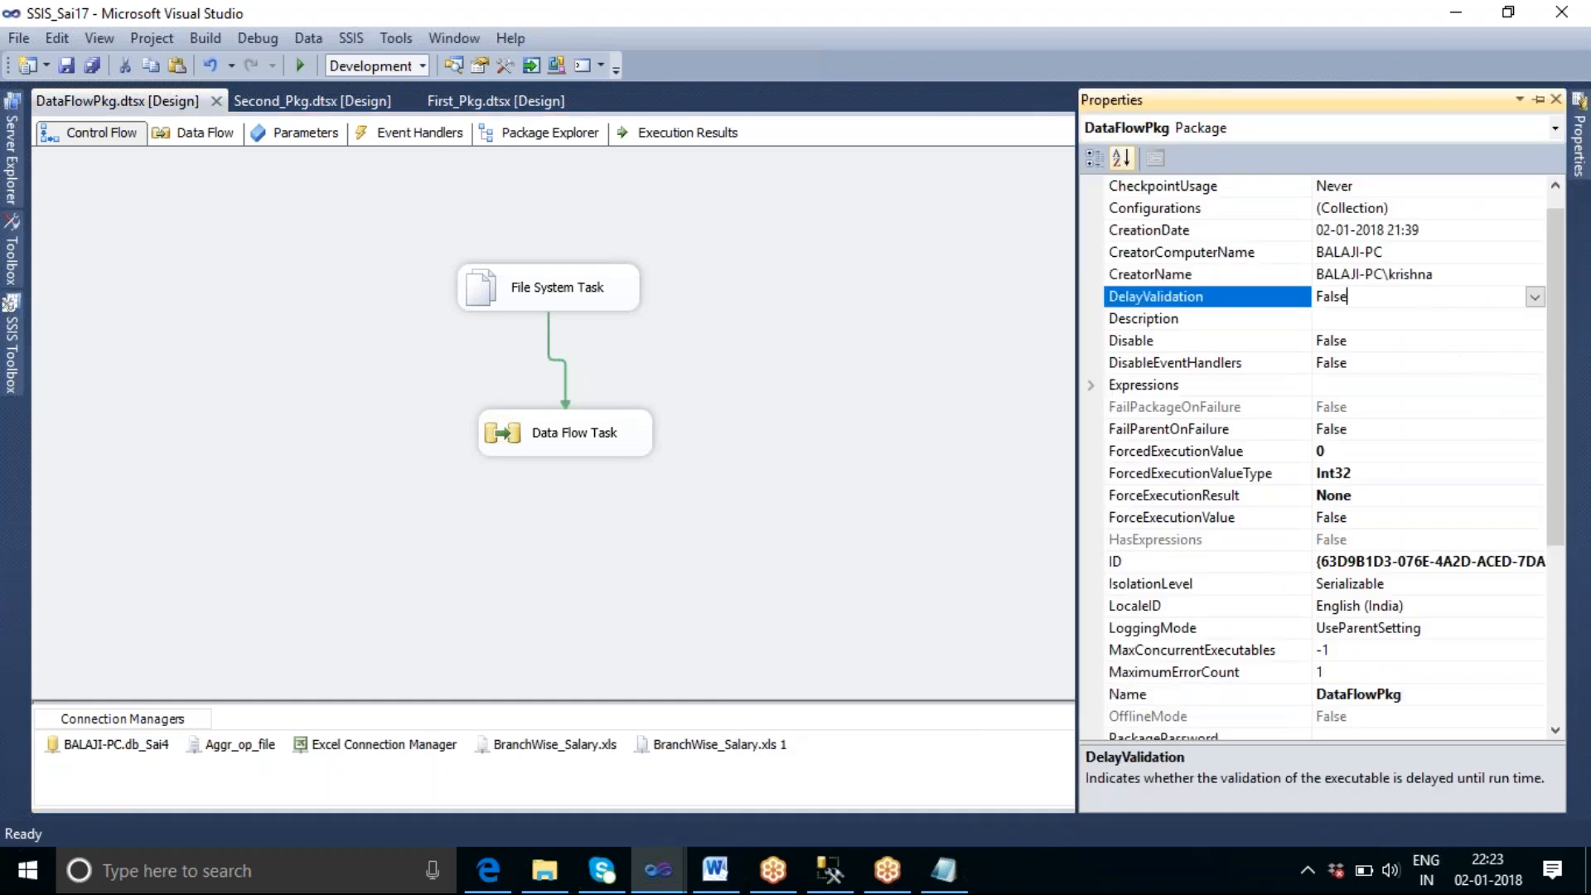
pyautogui.click(1535, 297)
pyautogui.click(1386, 318)
pyautogui.click(750, 375)
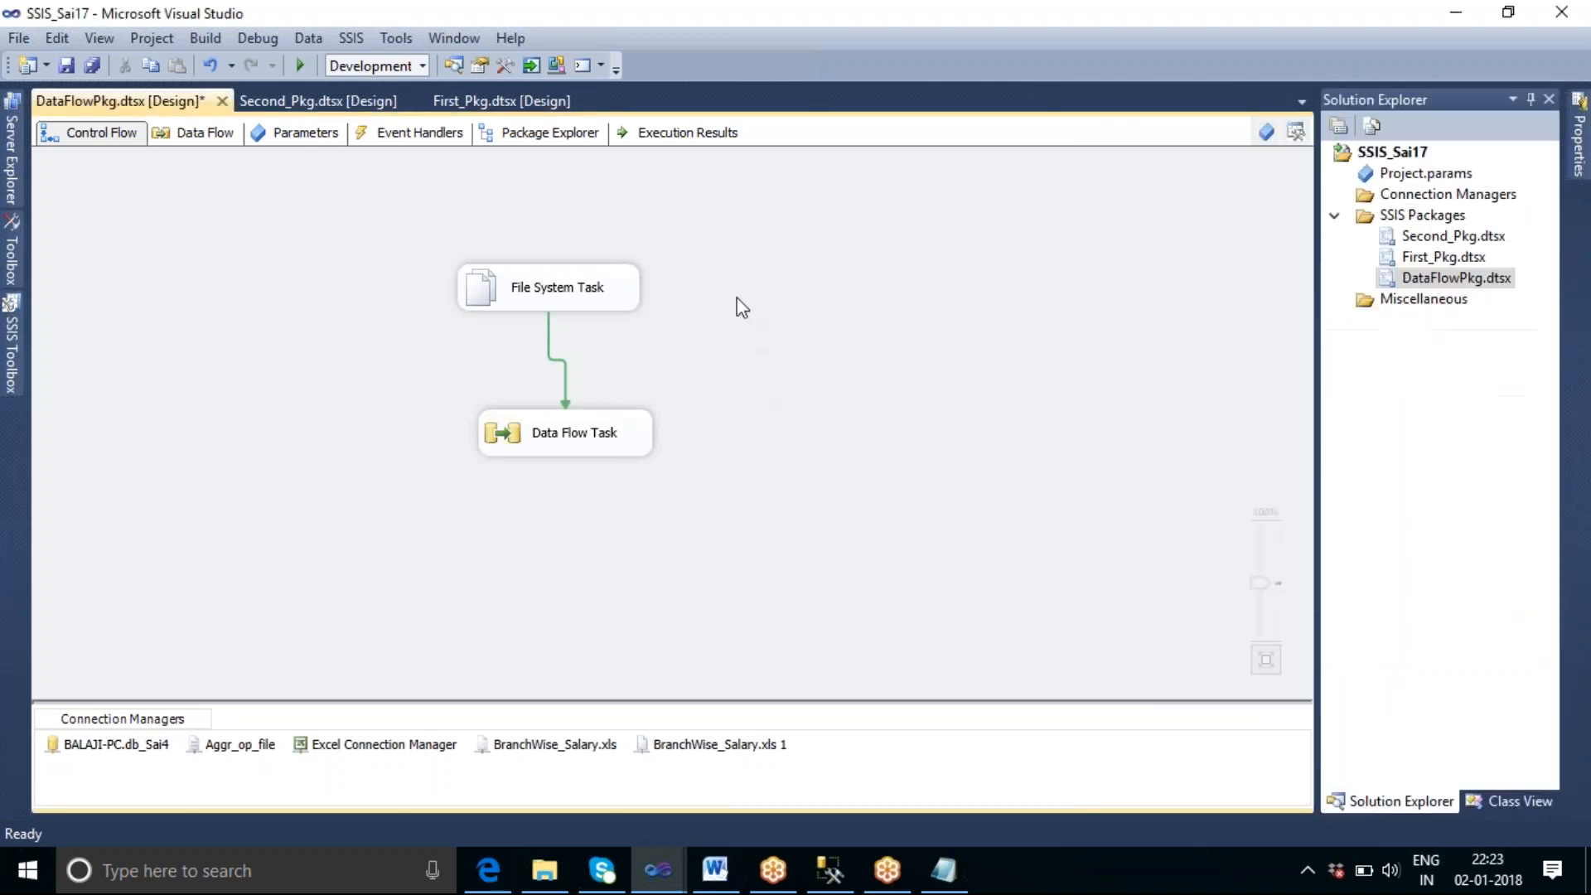
pyautogui.rightClick(1456, 279)
pyautogui.click(1208, 324)
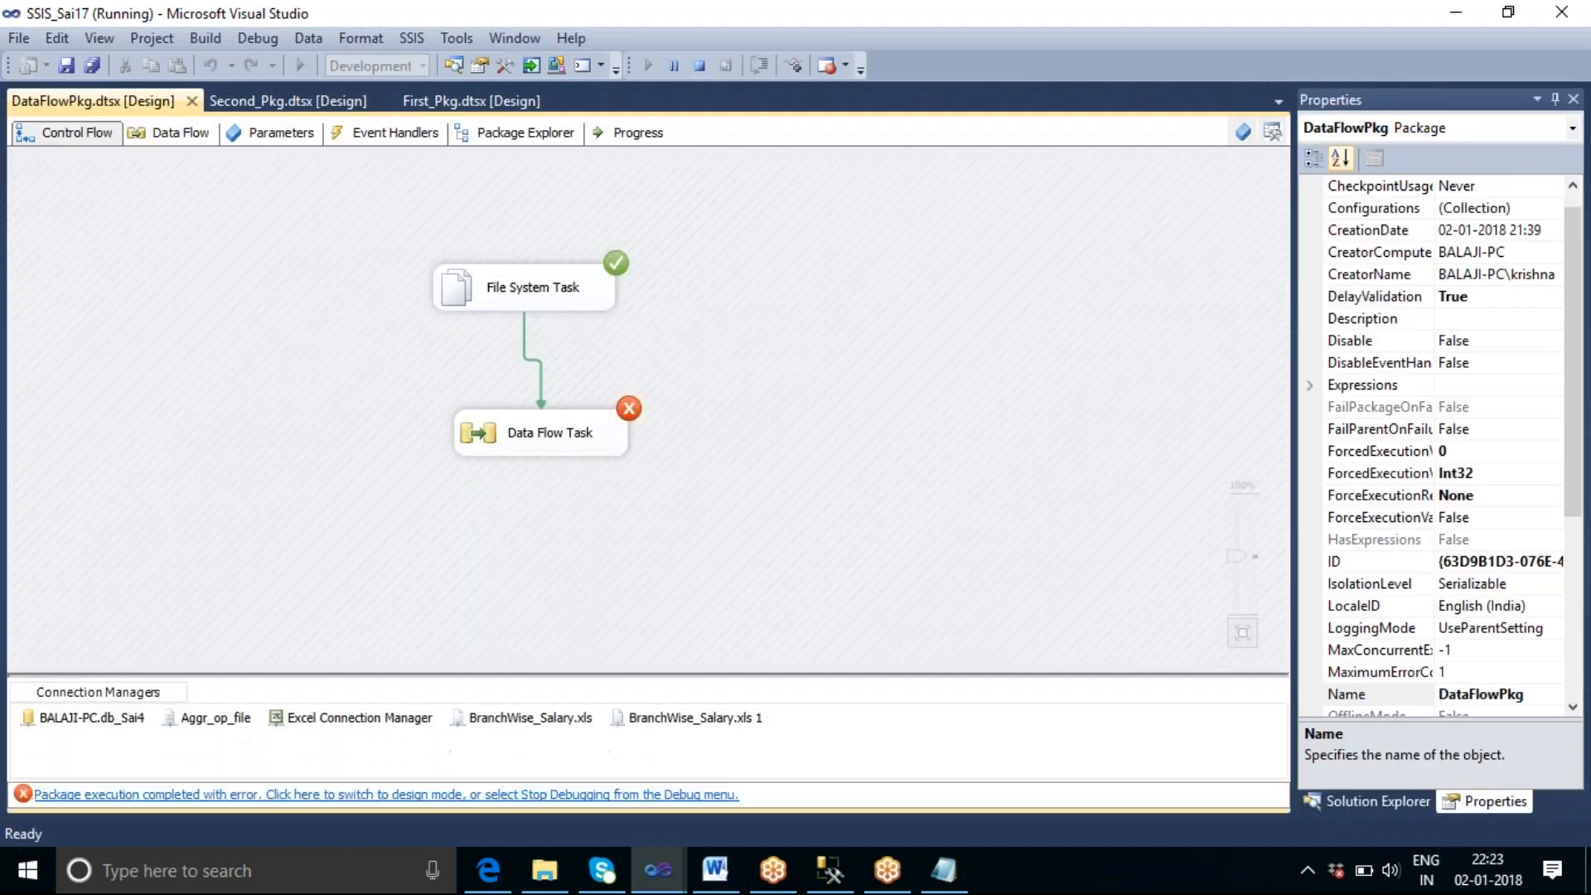
# Step: Inspect the Data Flow Task and the package's execution progress messages, and stop debugging
pyautogui.doubleClick(565, 435)
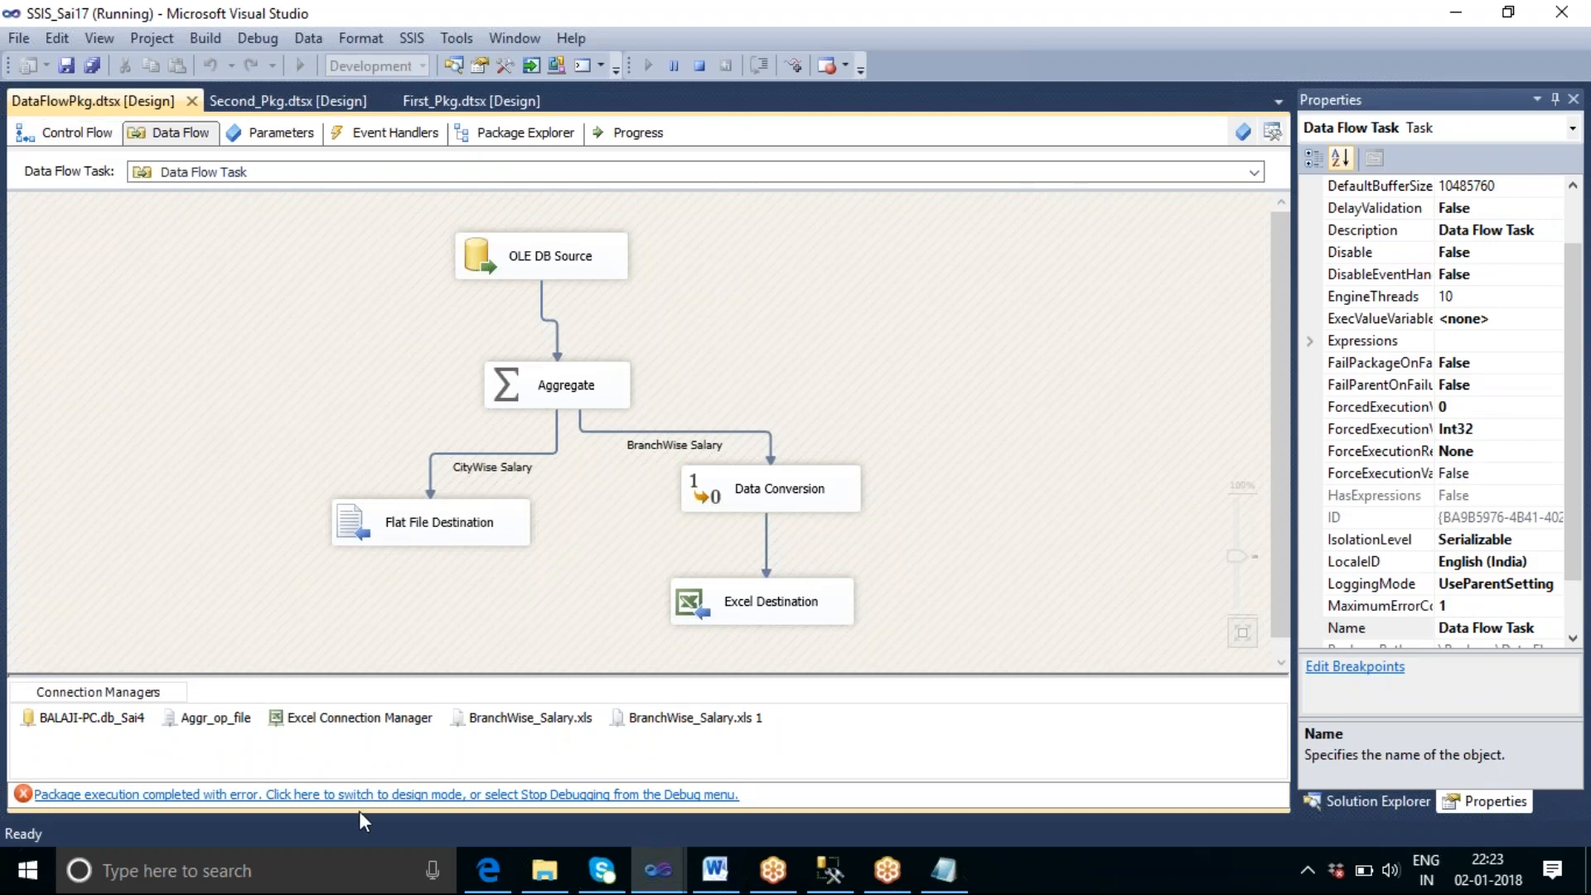
pyautogui.click(58, 144)
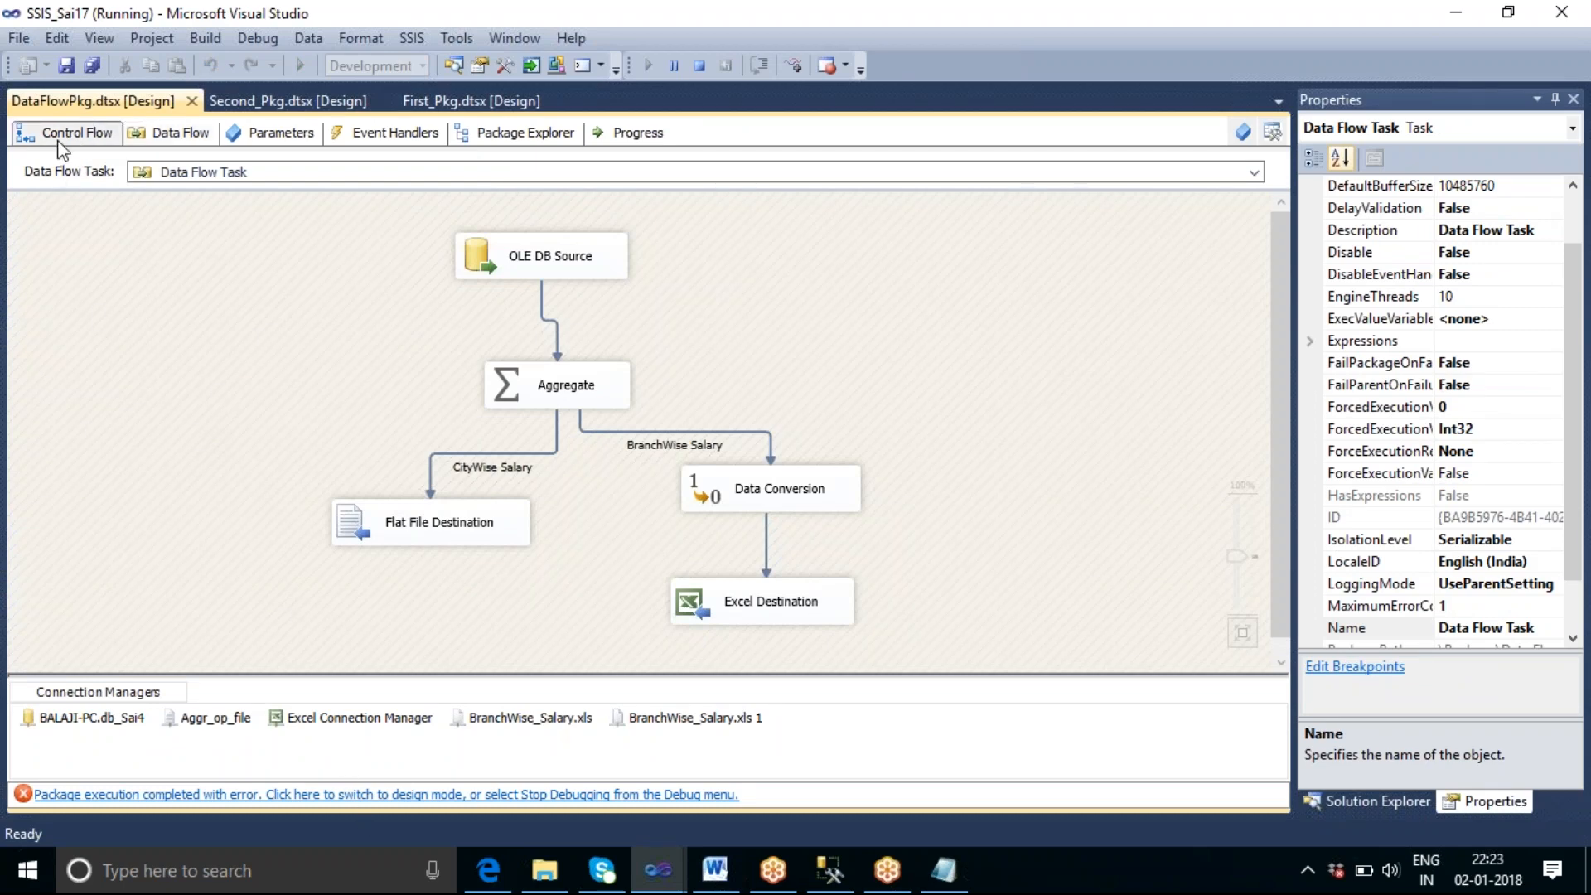
pyautogui.click(652, 137)
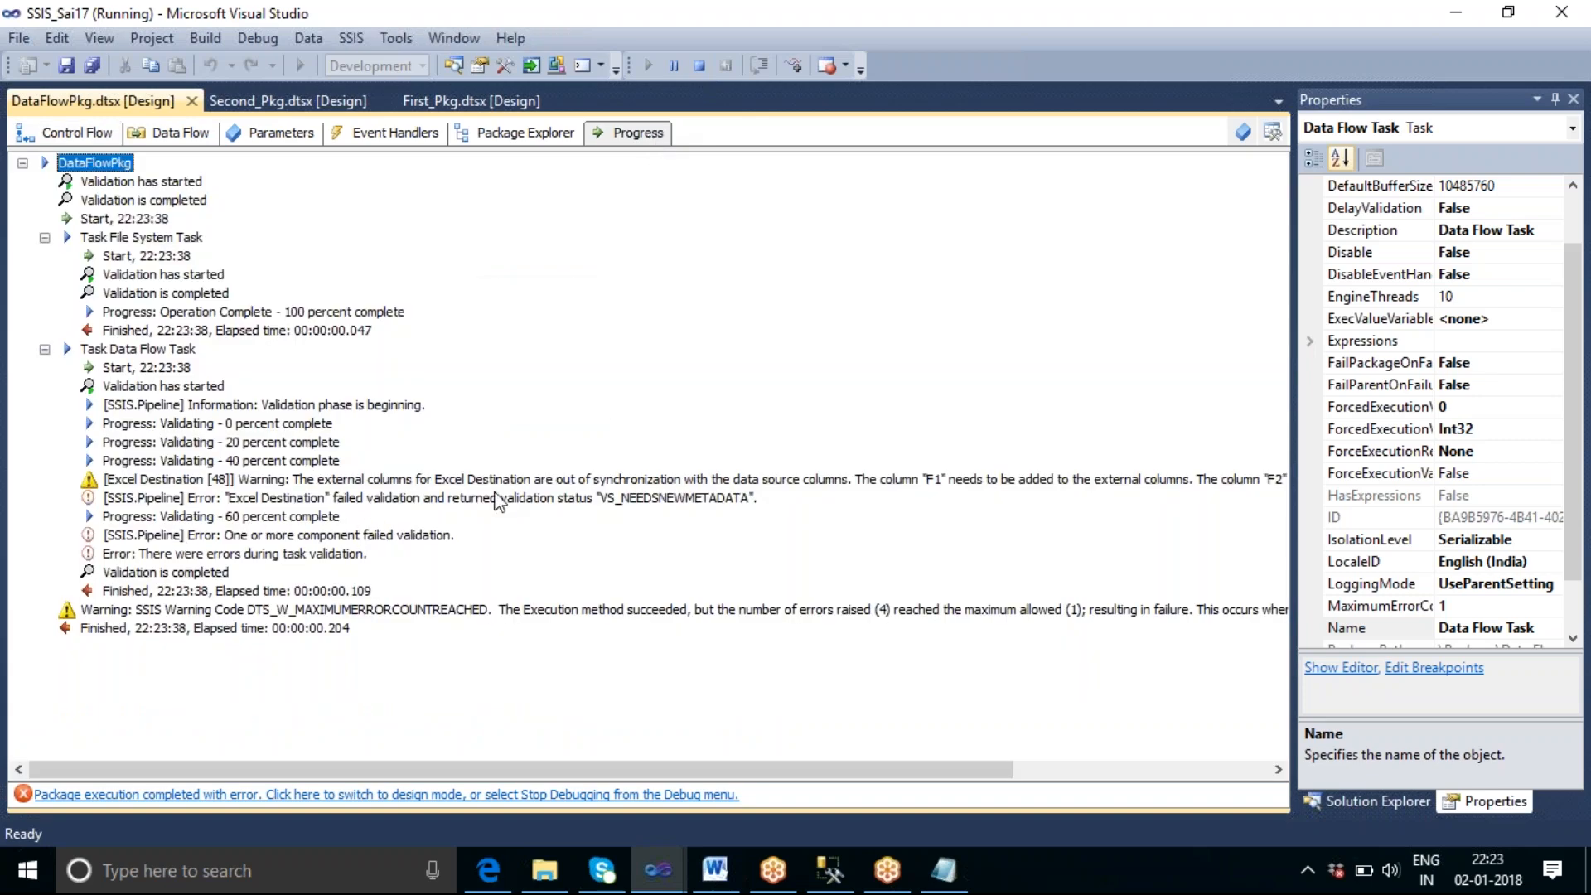
pyautogui.click(88, 132)
pyautogui.click(701, 66)
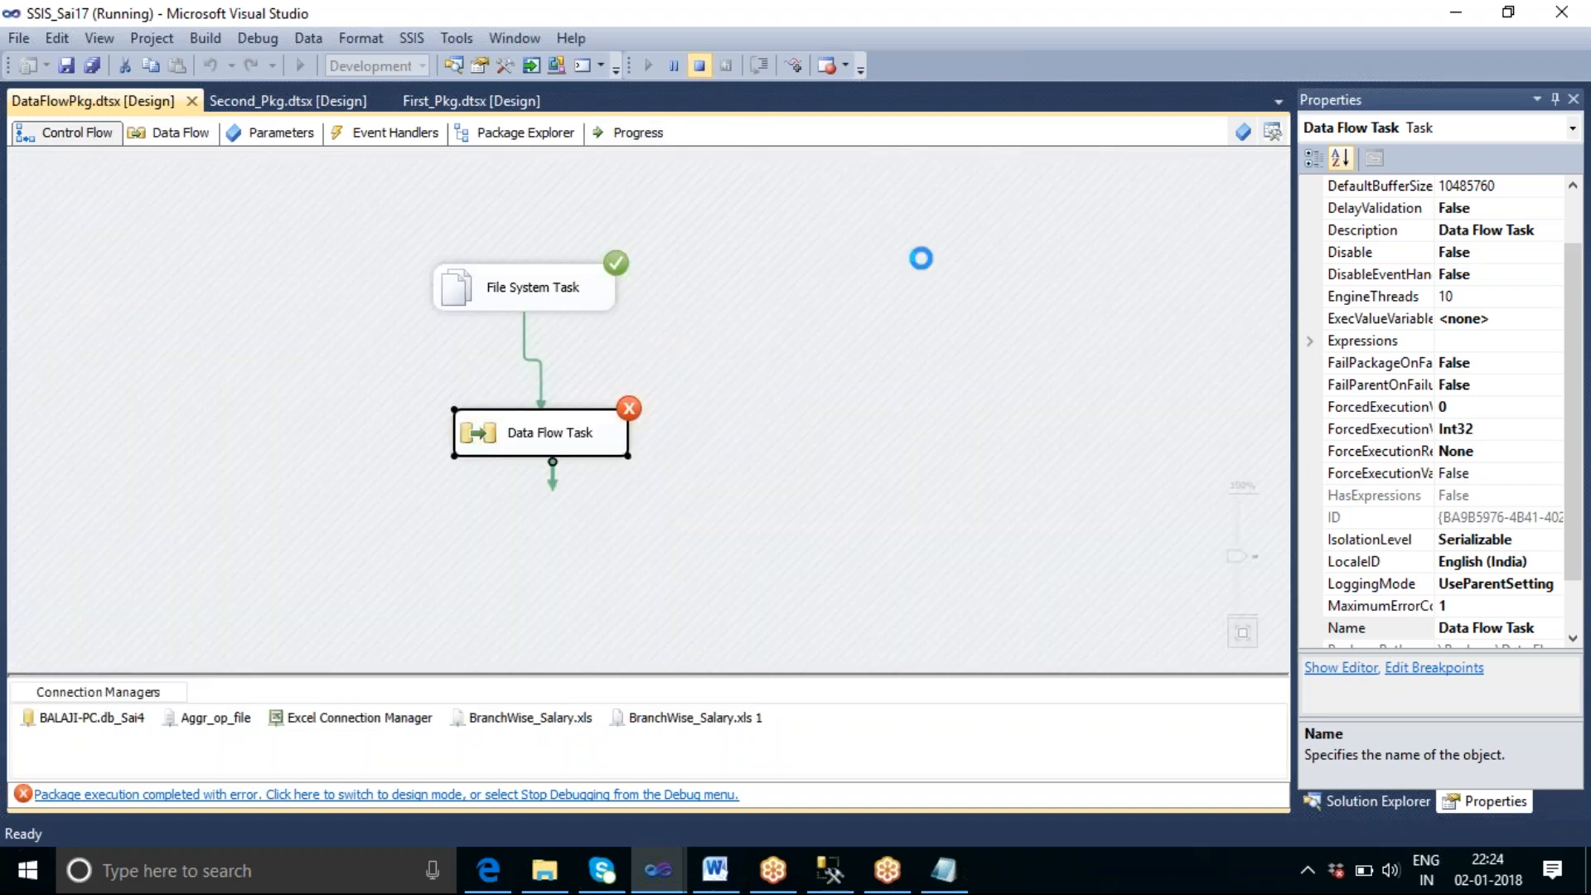
# Step: Close Visual Studio, relaunch SQL Server Data Tools, and reopen the SSIS_Sai17 project
pyautogui.click(1562, 11)
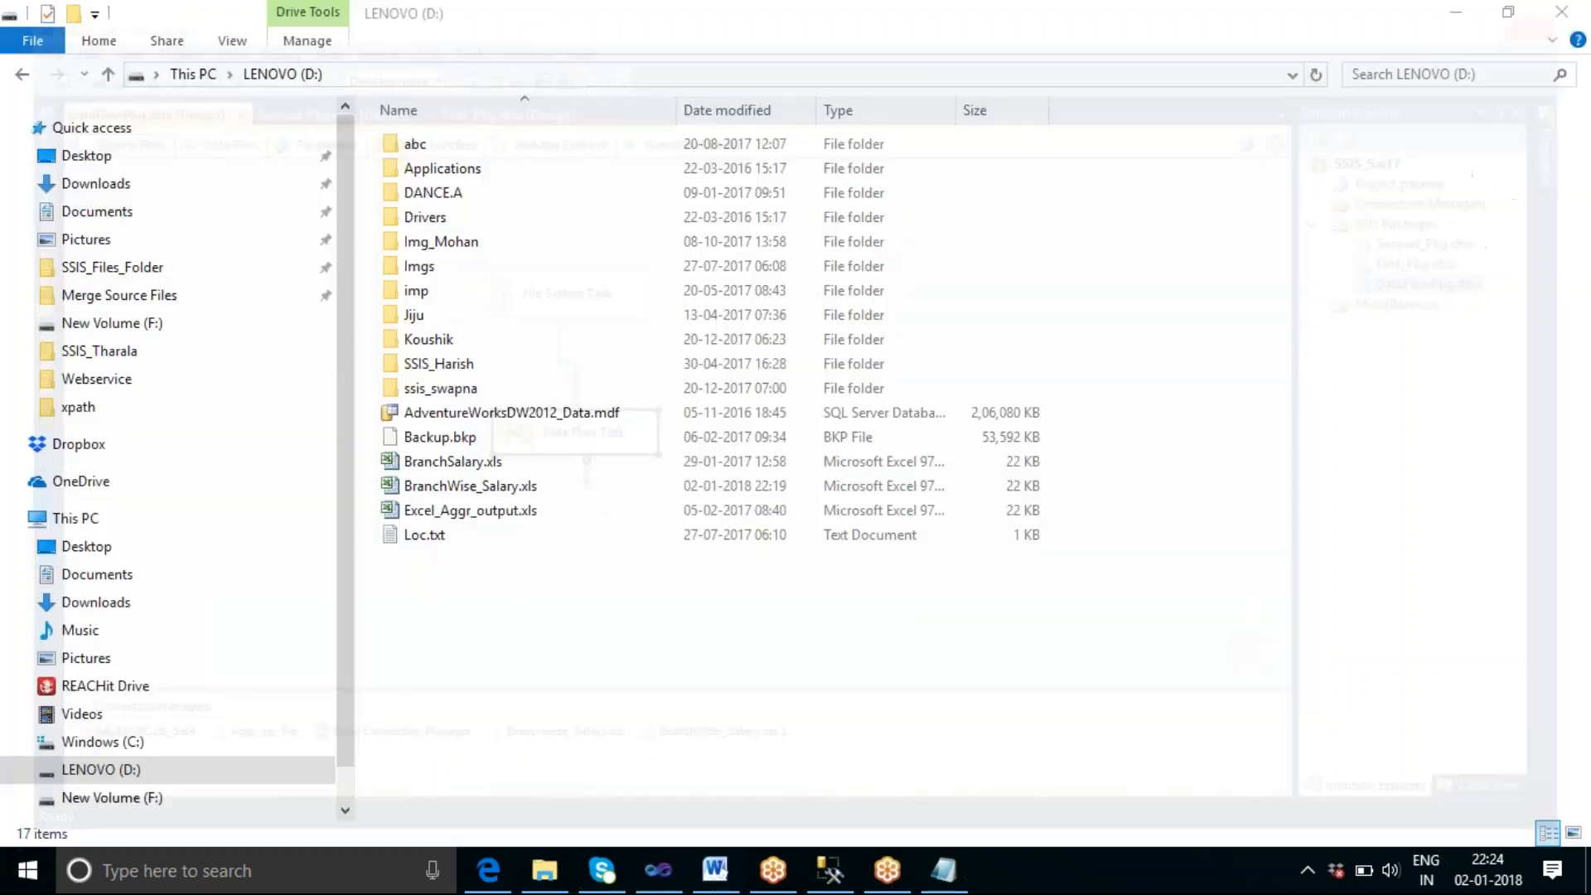
pyautogui.click(1572, 18)
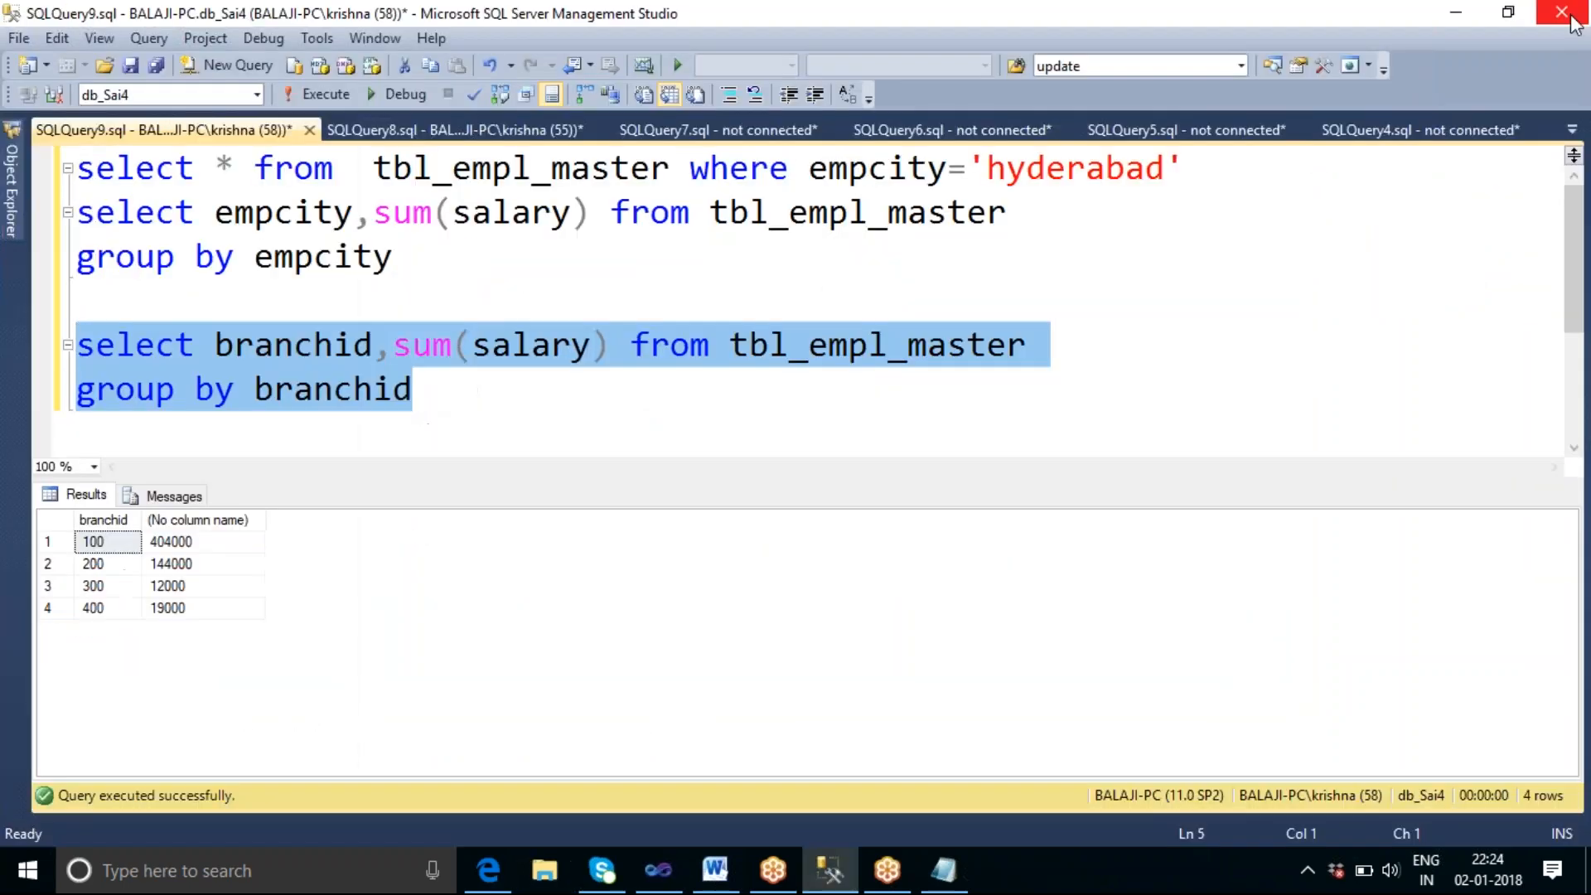
pyautogui.click(1456, 12)
pyautogui.click(232, 862)
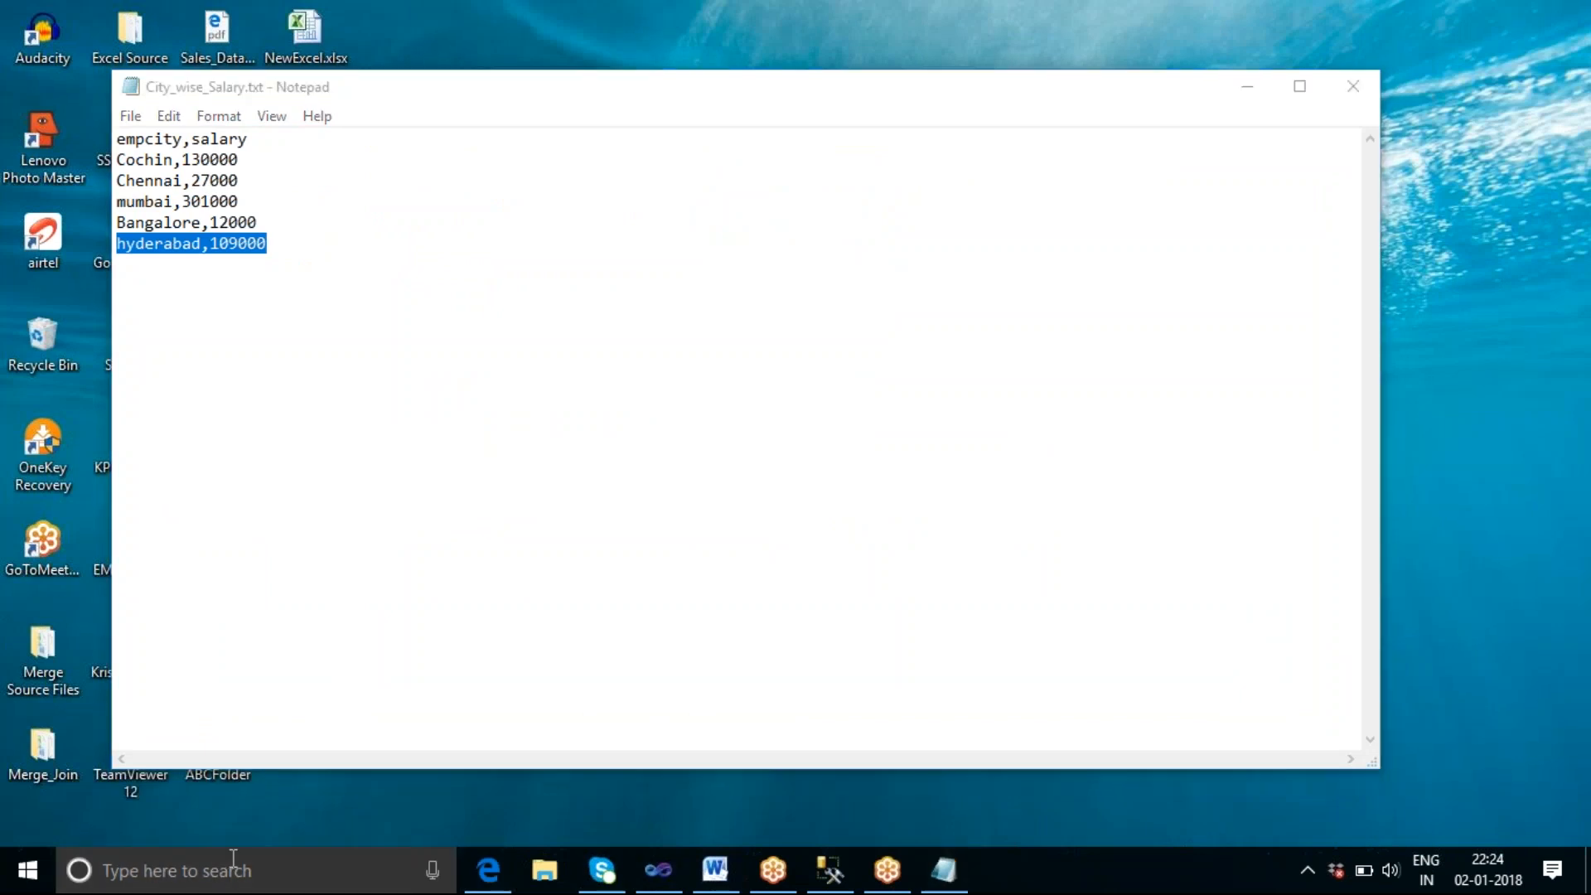
pyautogui.write('sql')
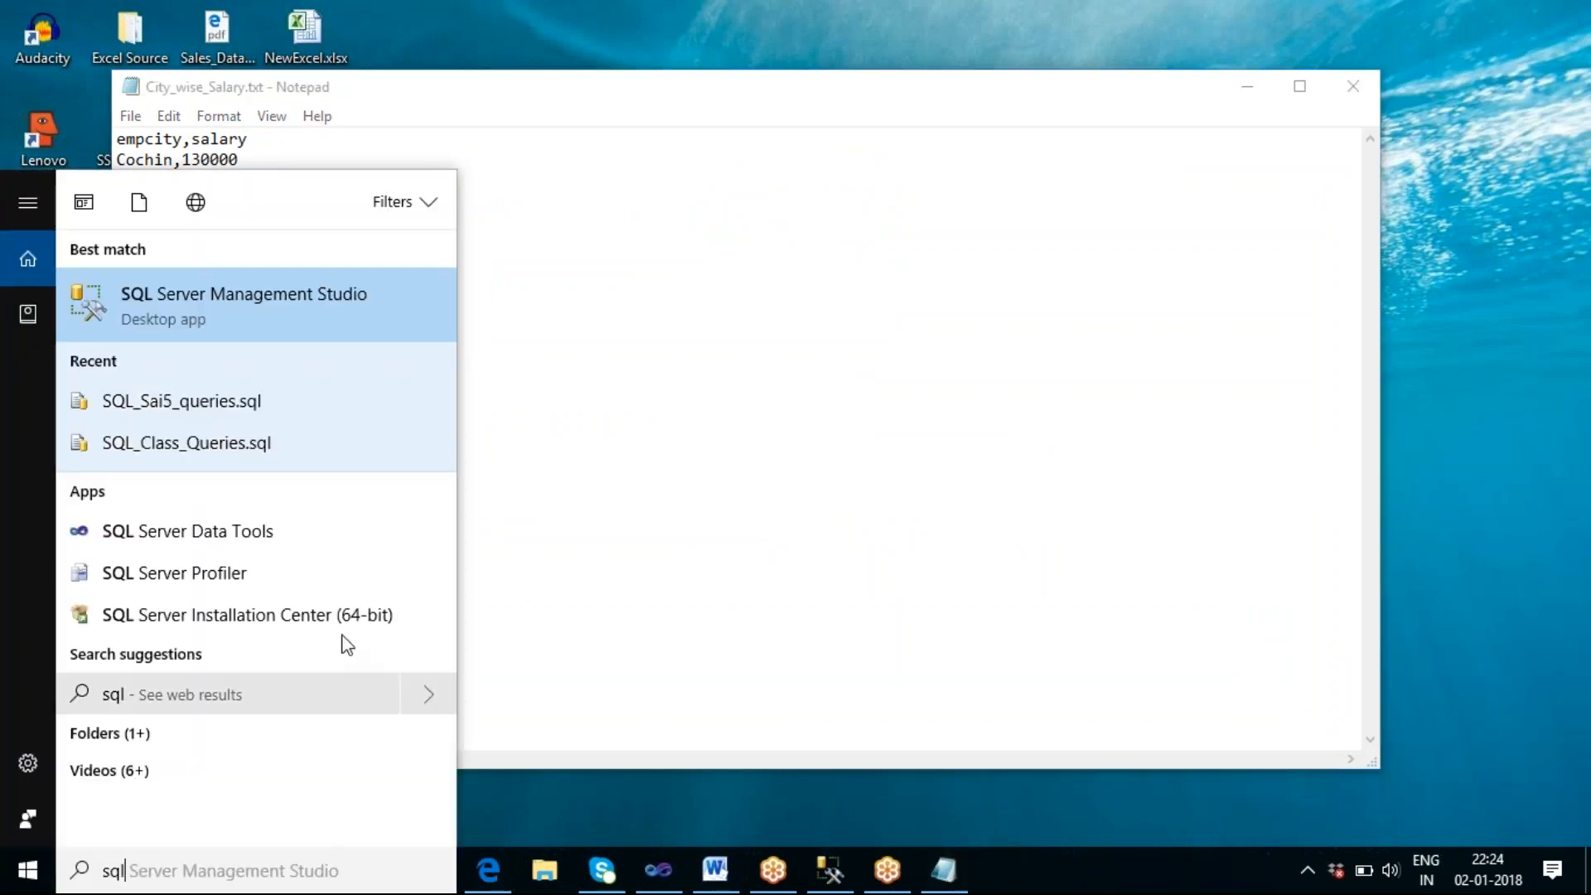
pyautogui.click(361, 531)
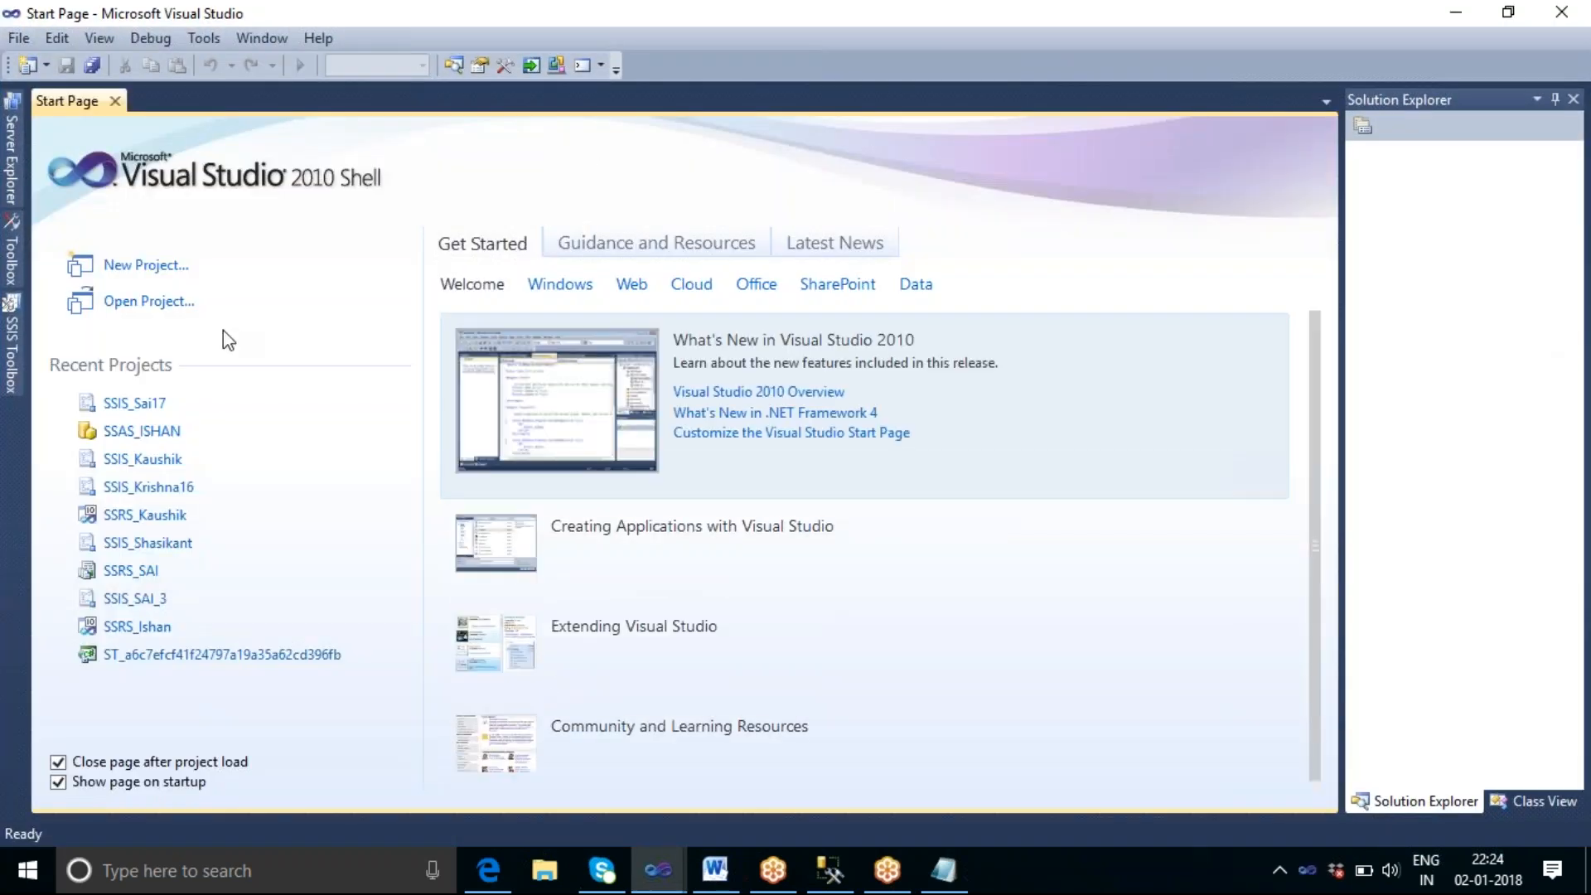
pyautogui.click(127, 403)
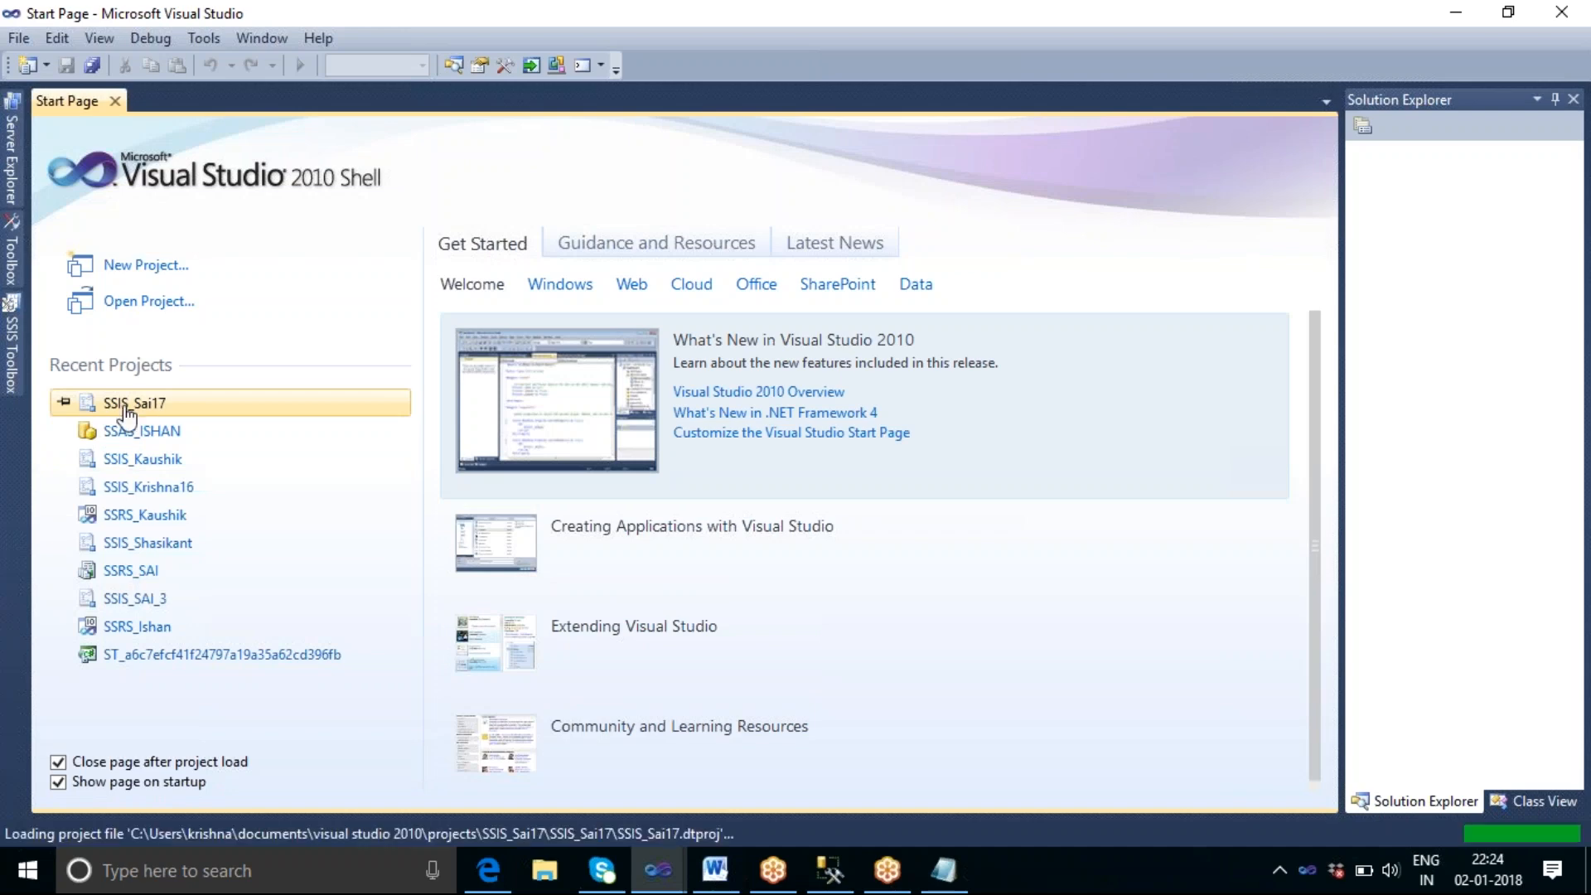
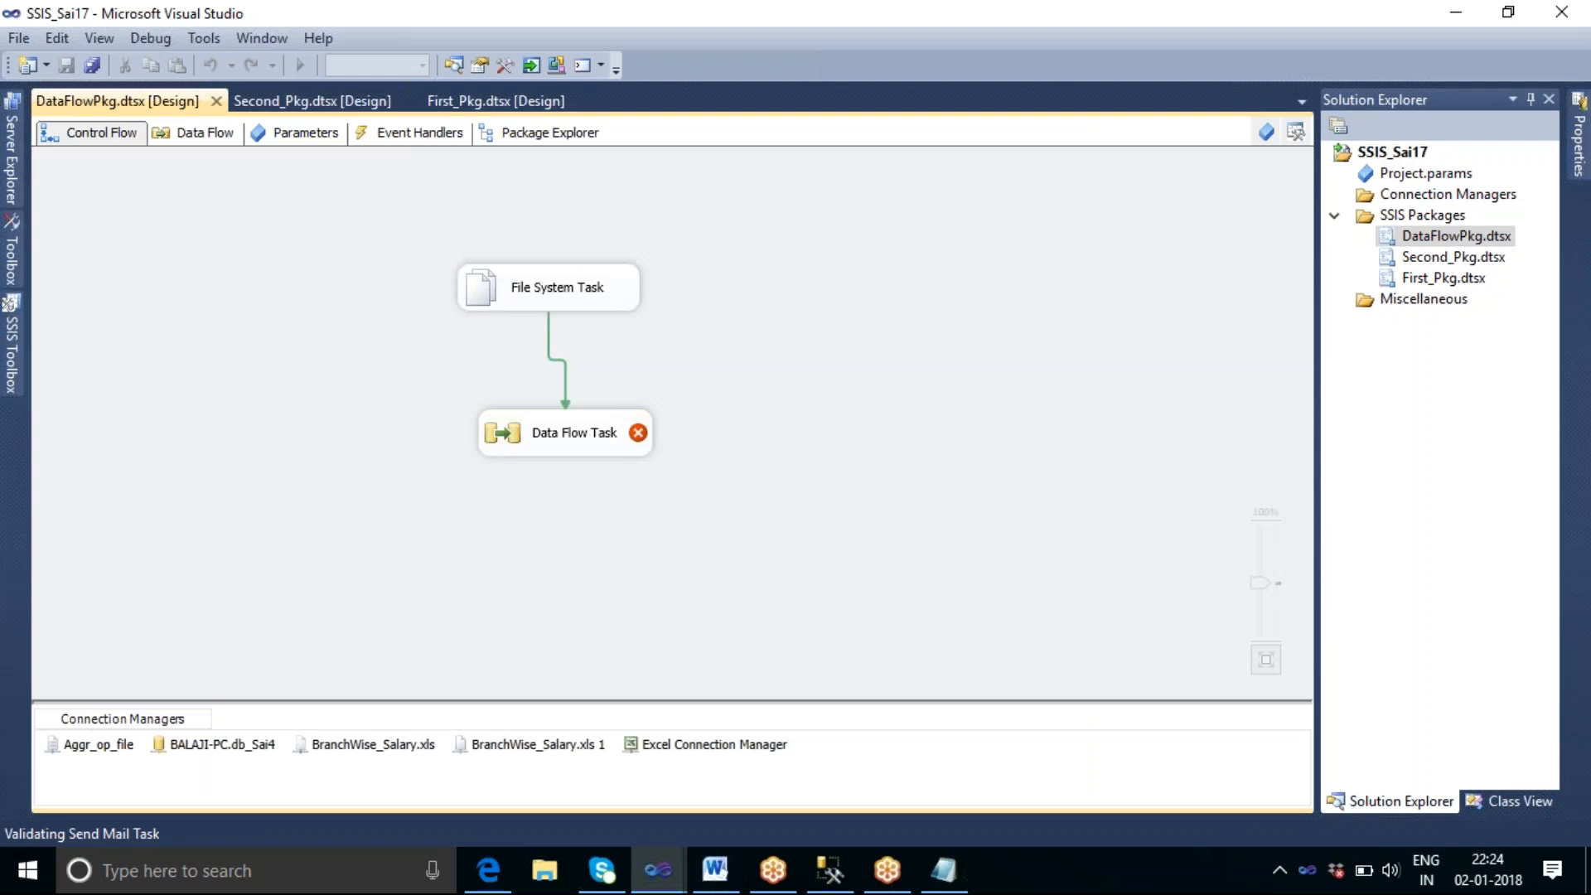
# Step: Examine the Excel Destination's column mappings inside the Data Flow Task and cancel its editor
pyautogui.doubleClick(590, 433)
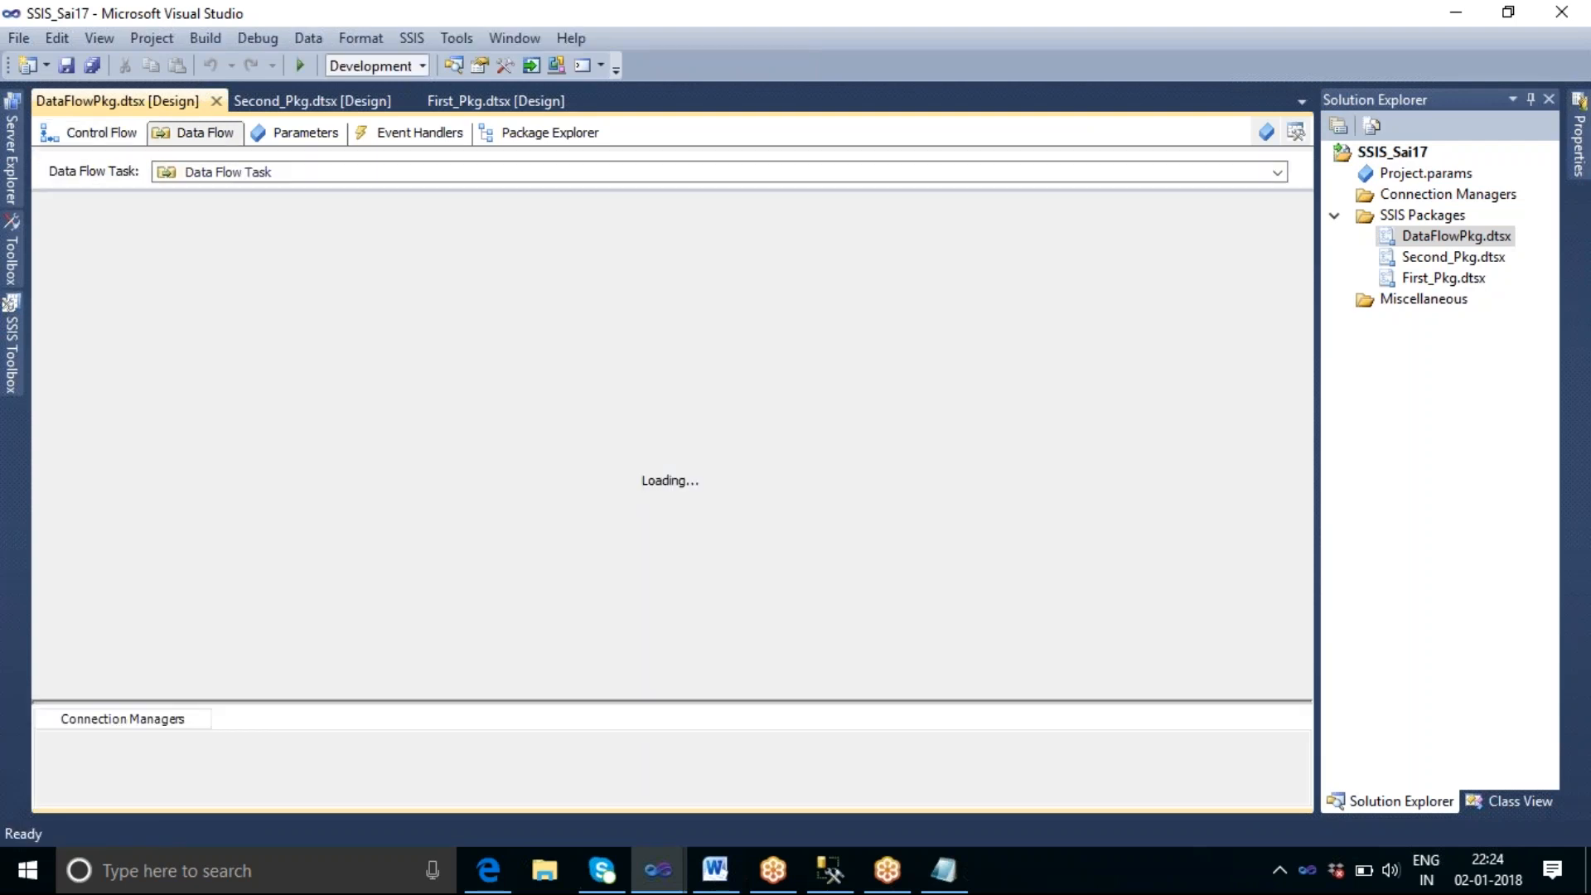
pyautogui.click(827, 613)
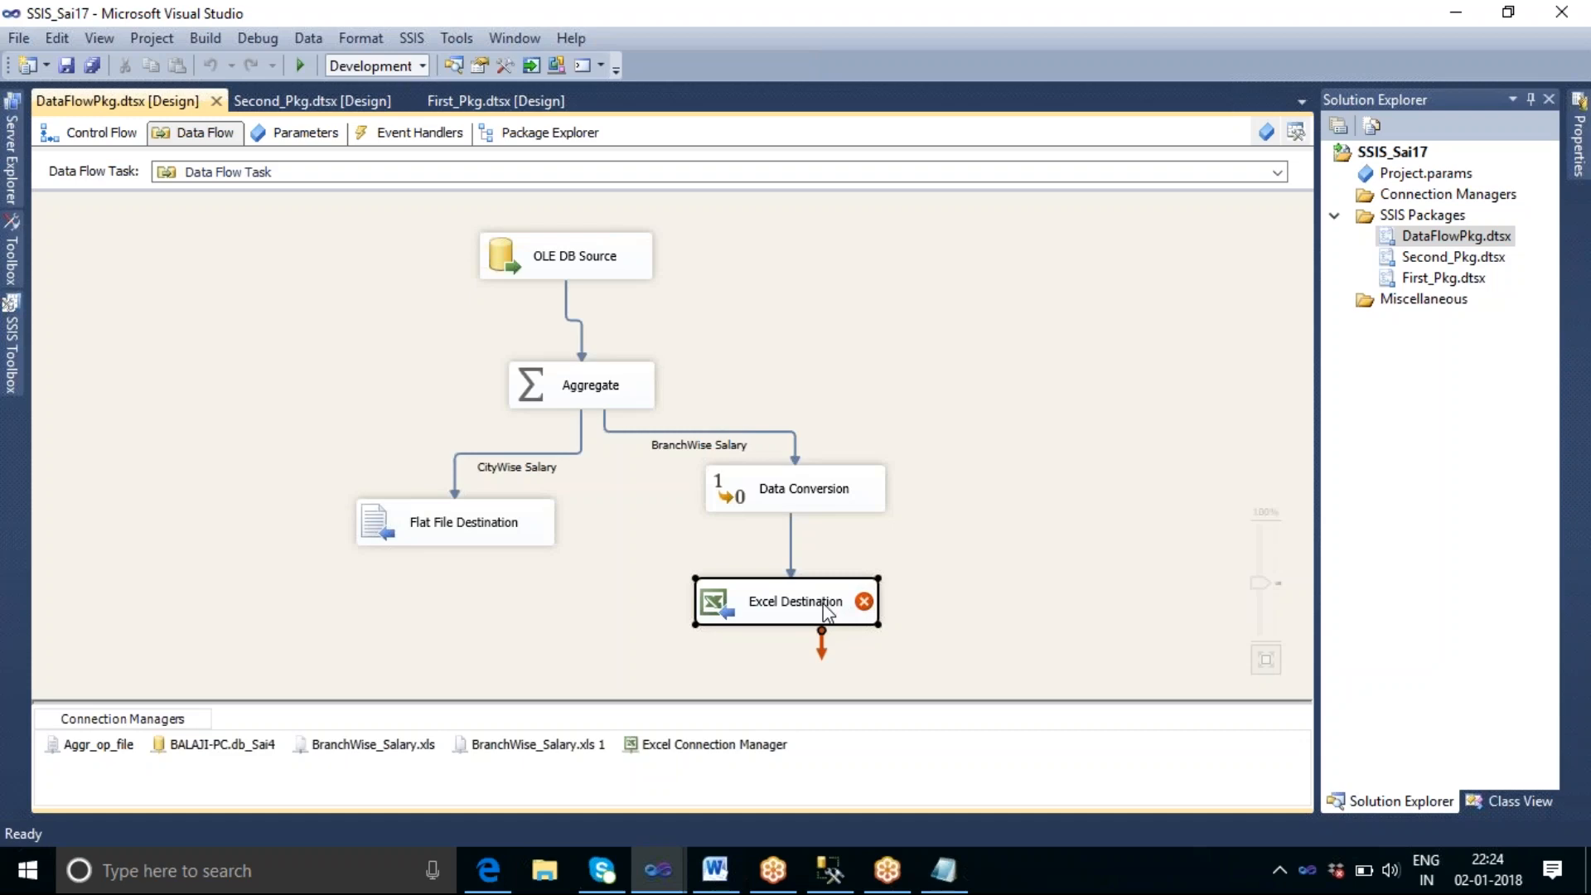
pyautogui.doubleClick(826, 613)
pyautogui.click(383, 181)
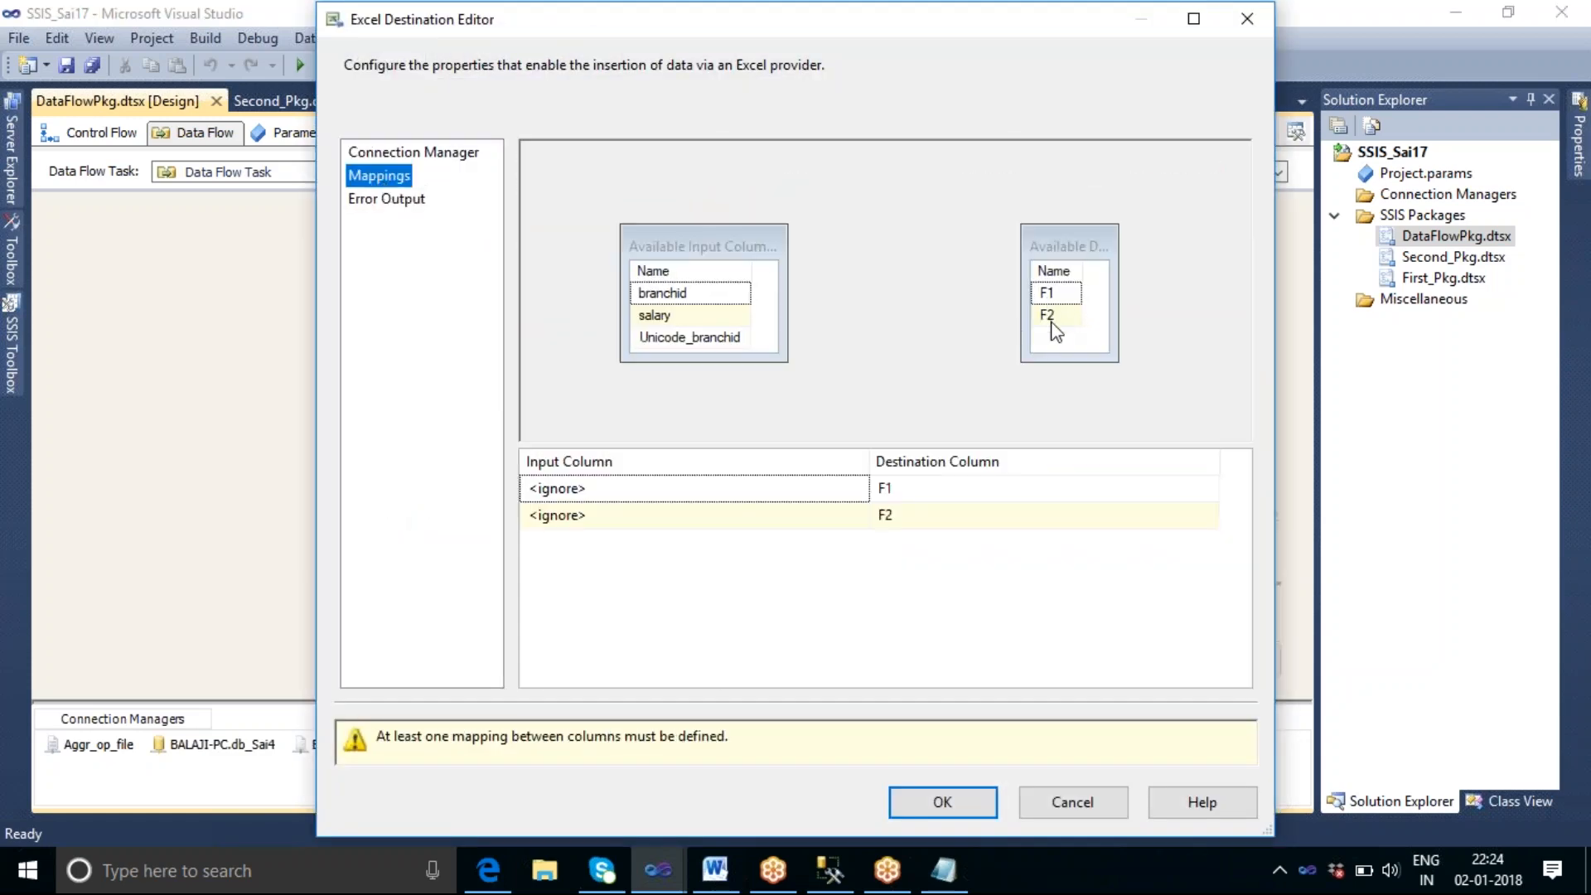
pyautogui.click(1068, 804)
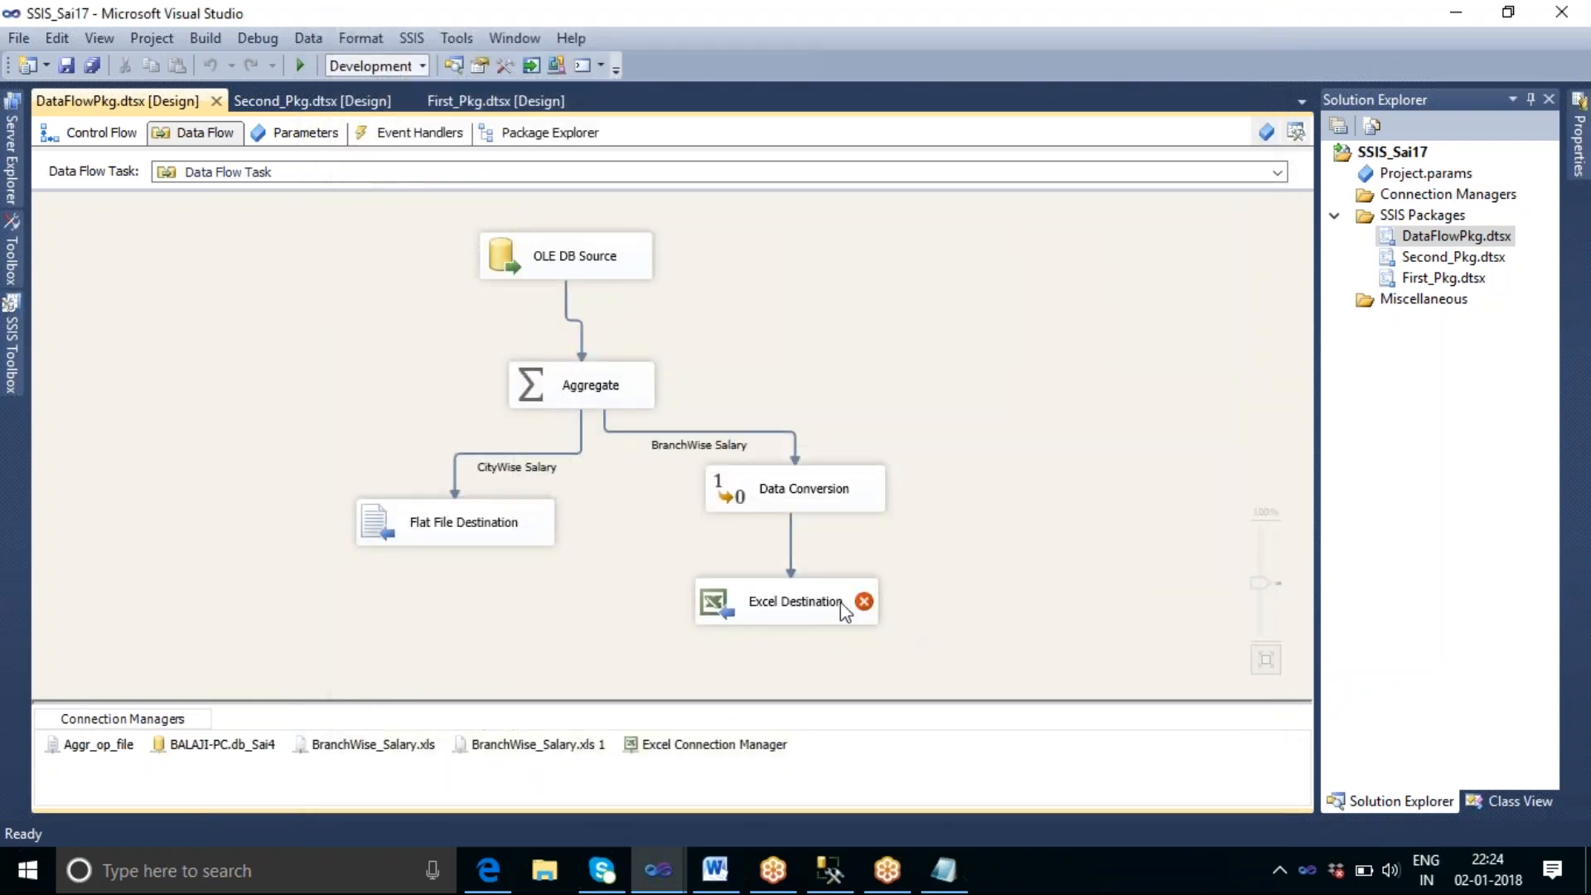
# Step: Open BranchWise_Salary.xls from the LENOVO (D:) drive in Excel and dismiss the Office activation wizard
pyautogui.moveTo(829, 611)
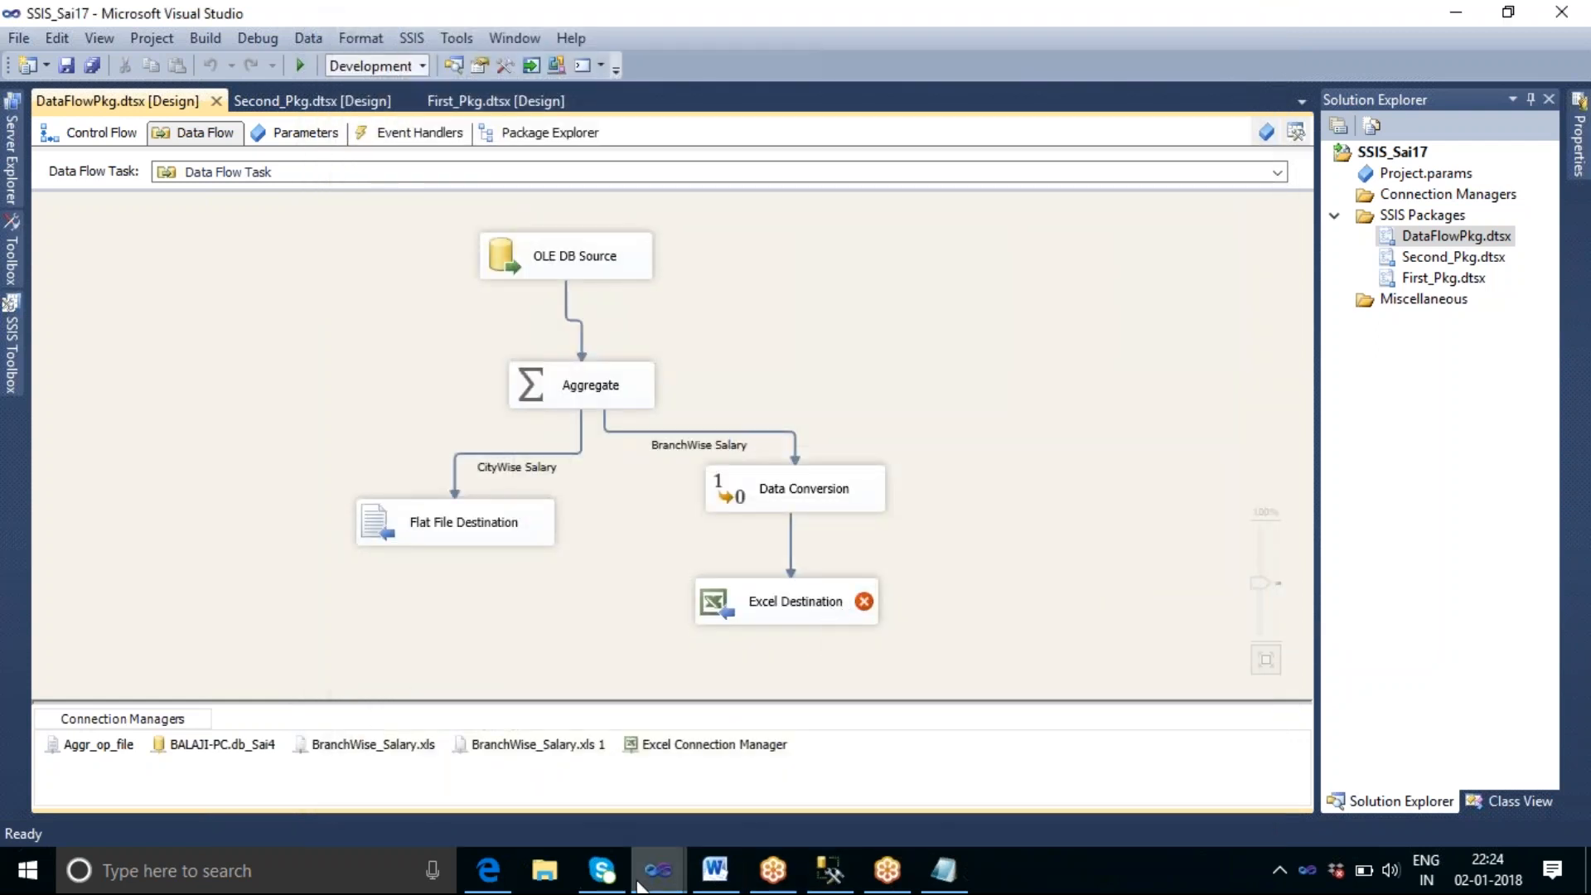
pyautogui.click(544, 871)
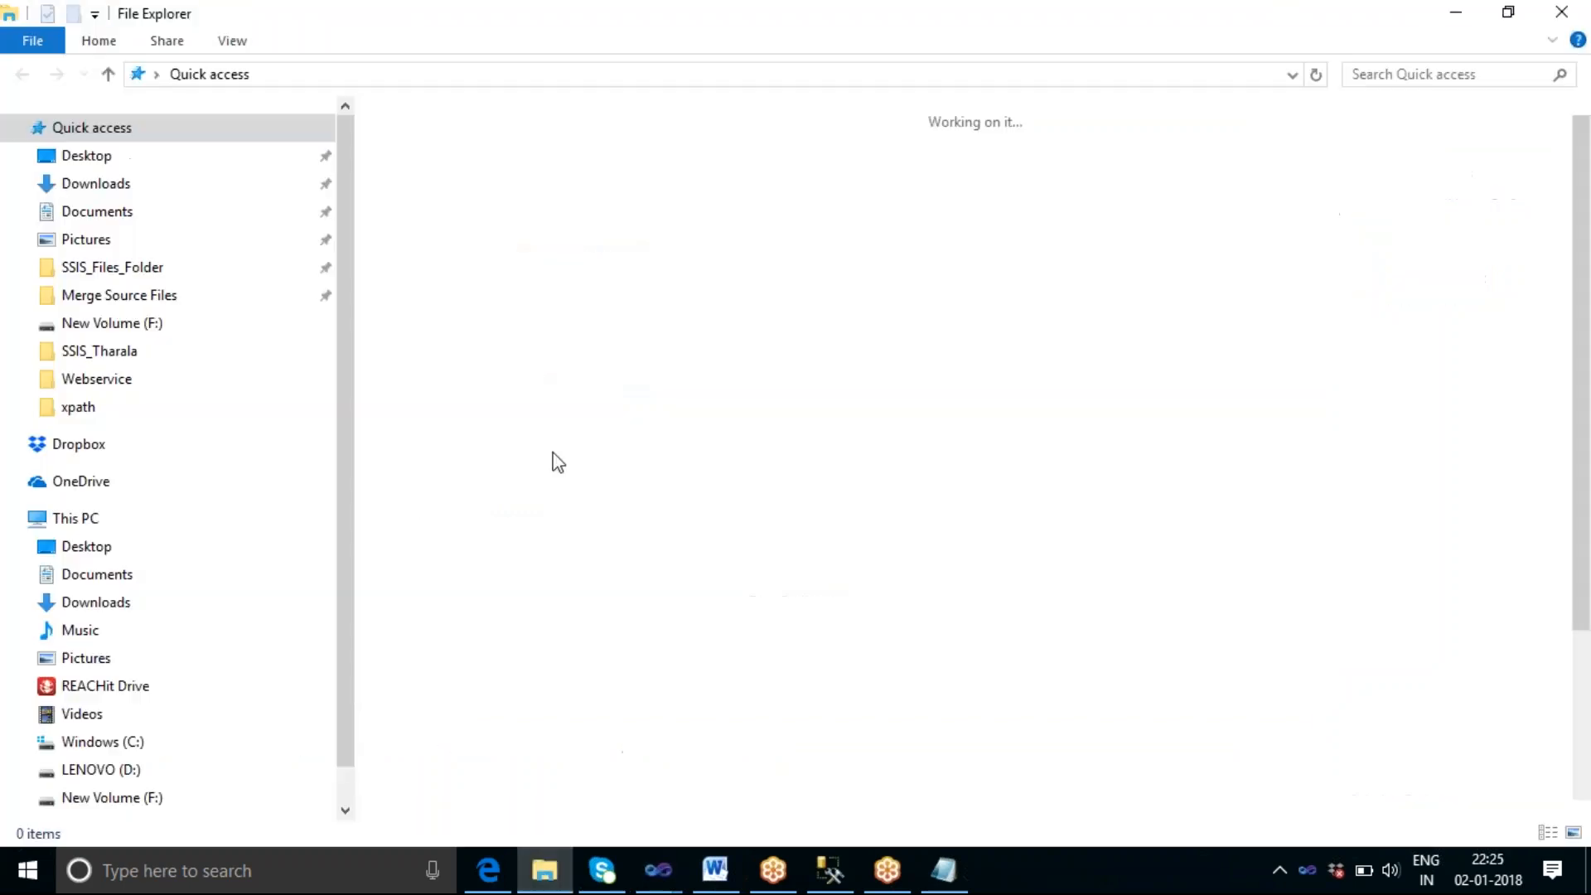
pyautogui.click(107, 769)
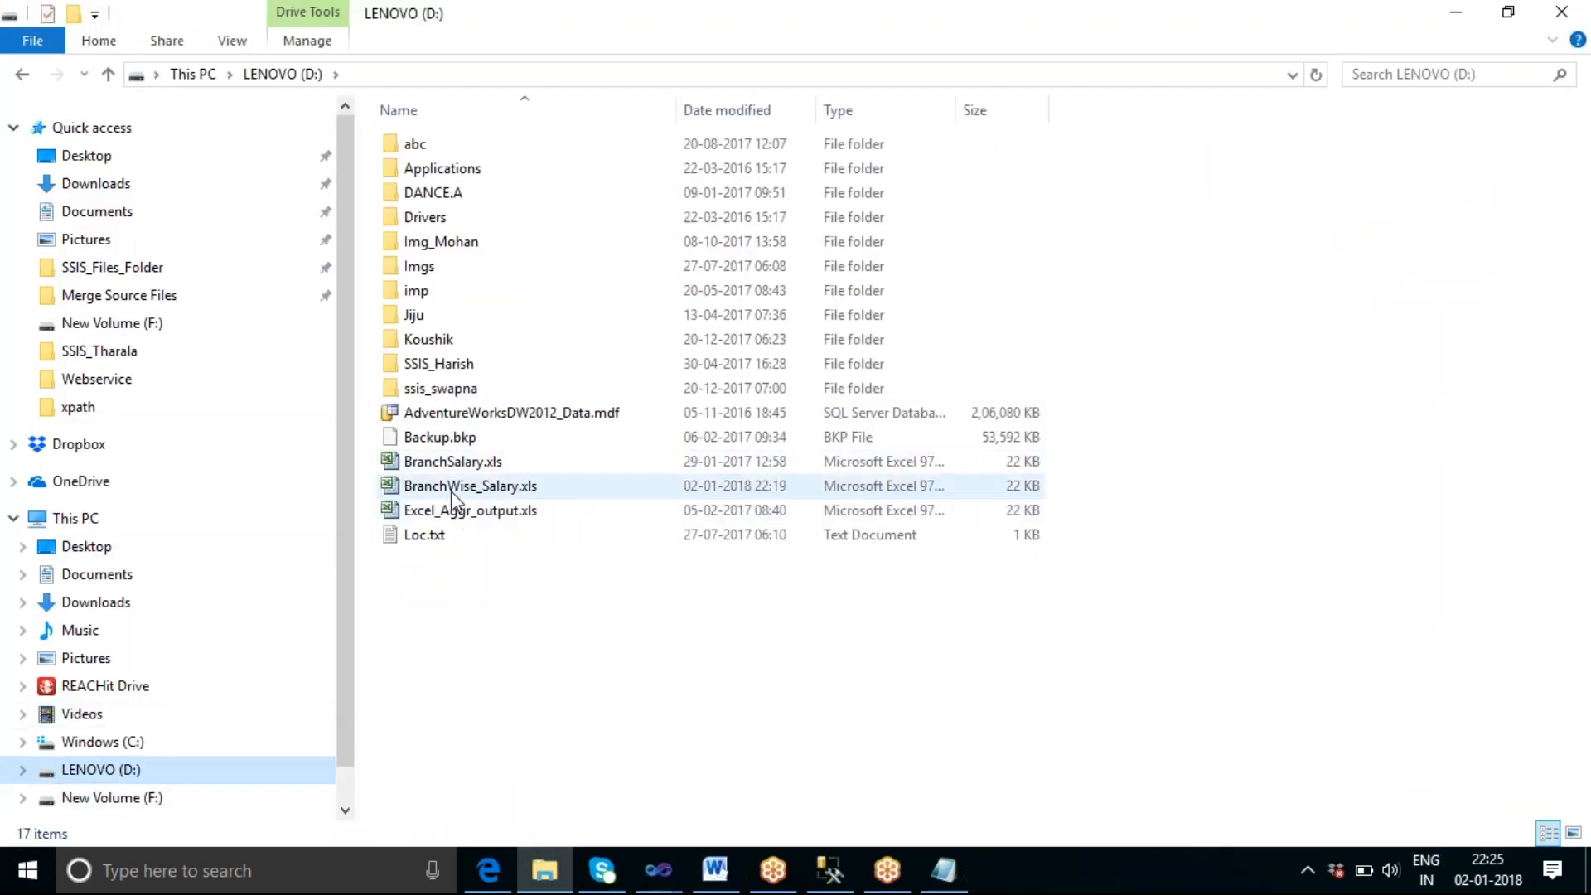
pyautogui.doubleClick(454, 485)
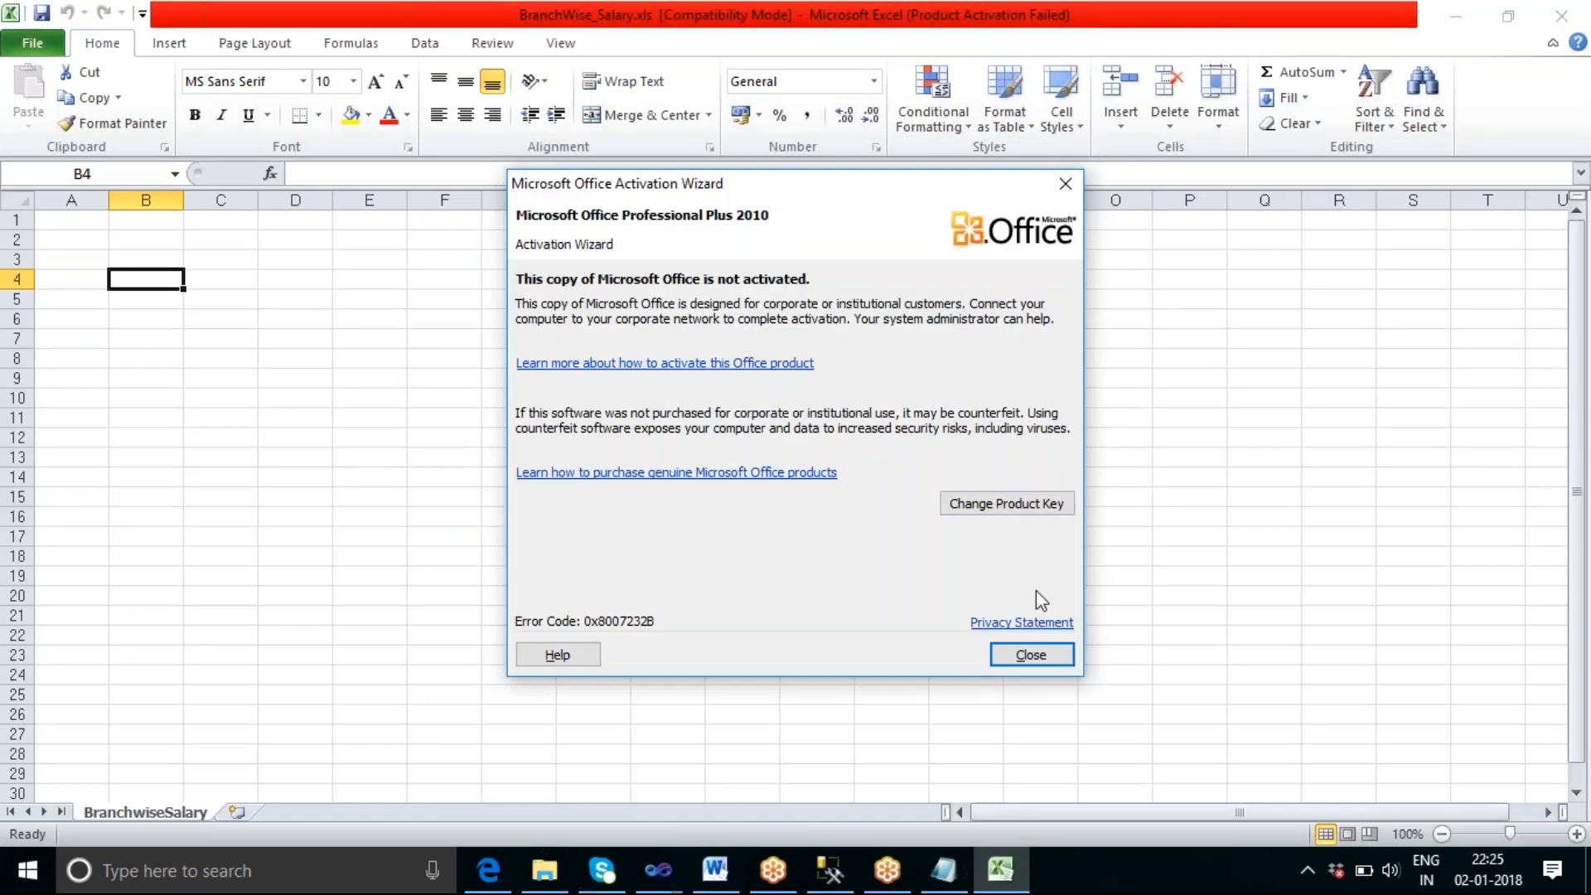
pyautogui.click(1029, 652)
# Step: Enter the headers branchid in A1 and salary in B1 of the BranchwiseSalary sheet, and save and close the workbook
pyautogui.click(92, 224)
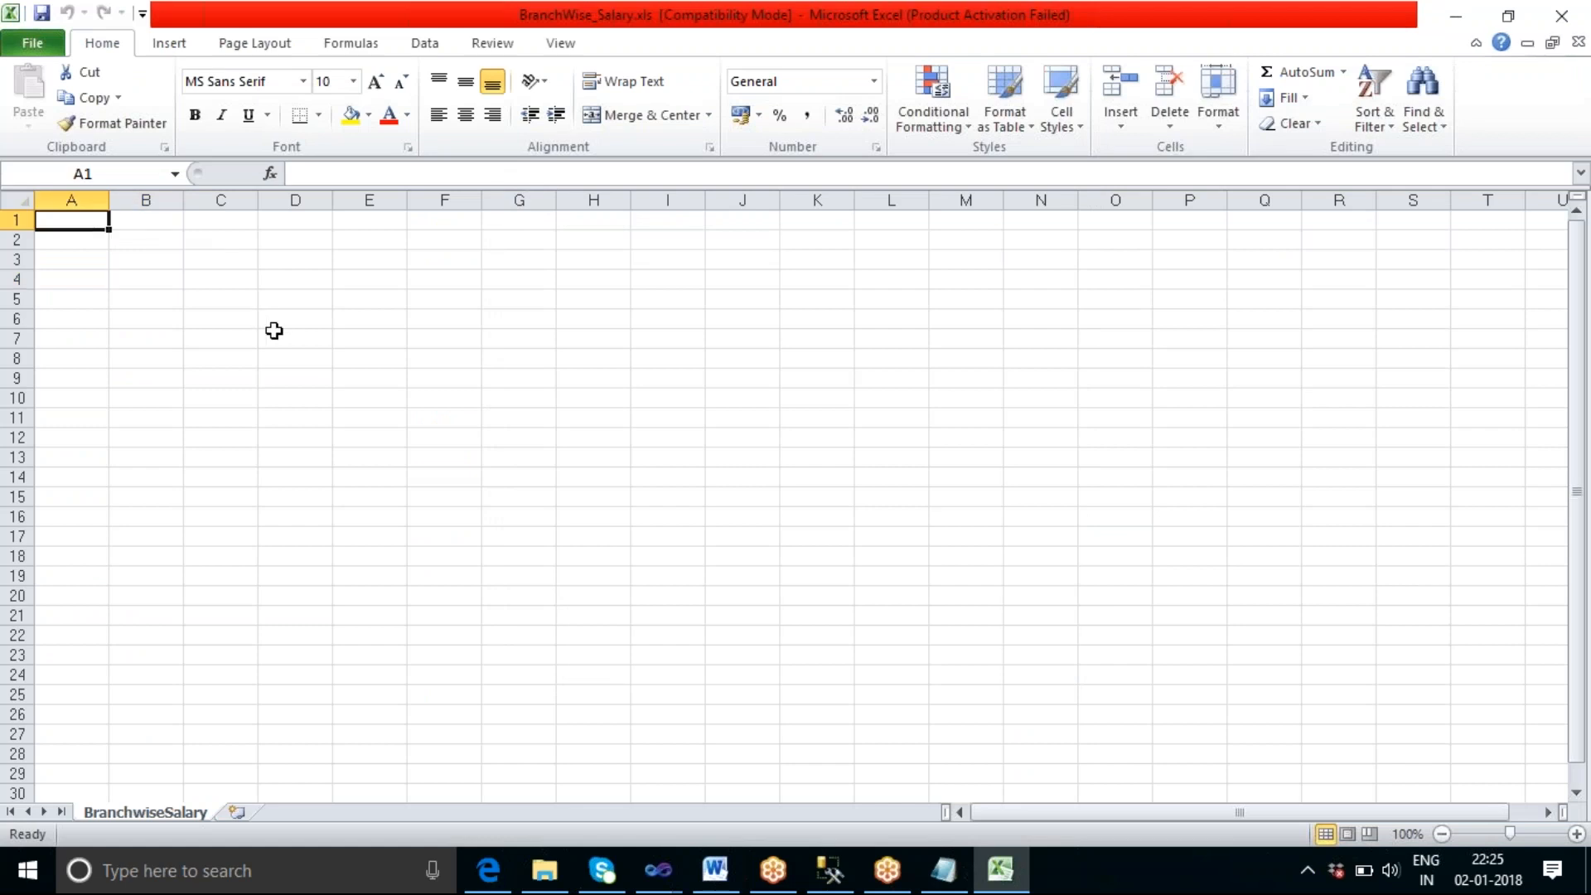
pyautogui.write('B')
pyautogui.write('branchid')
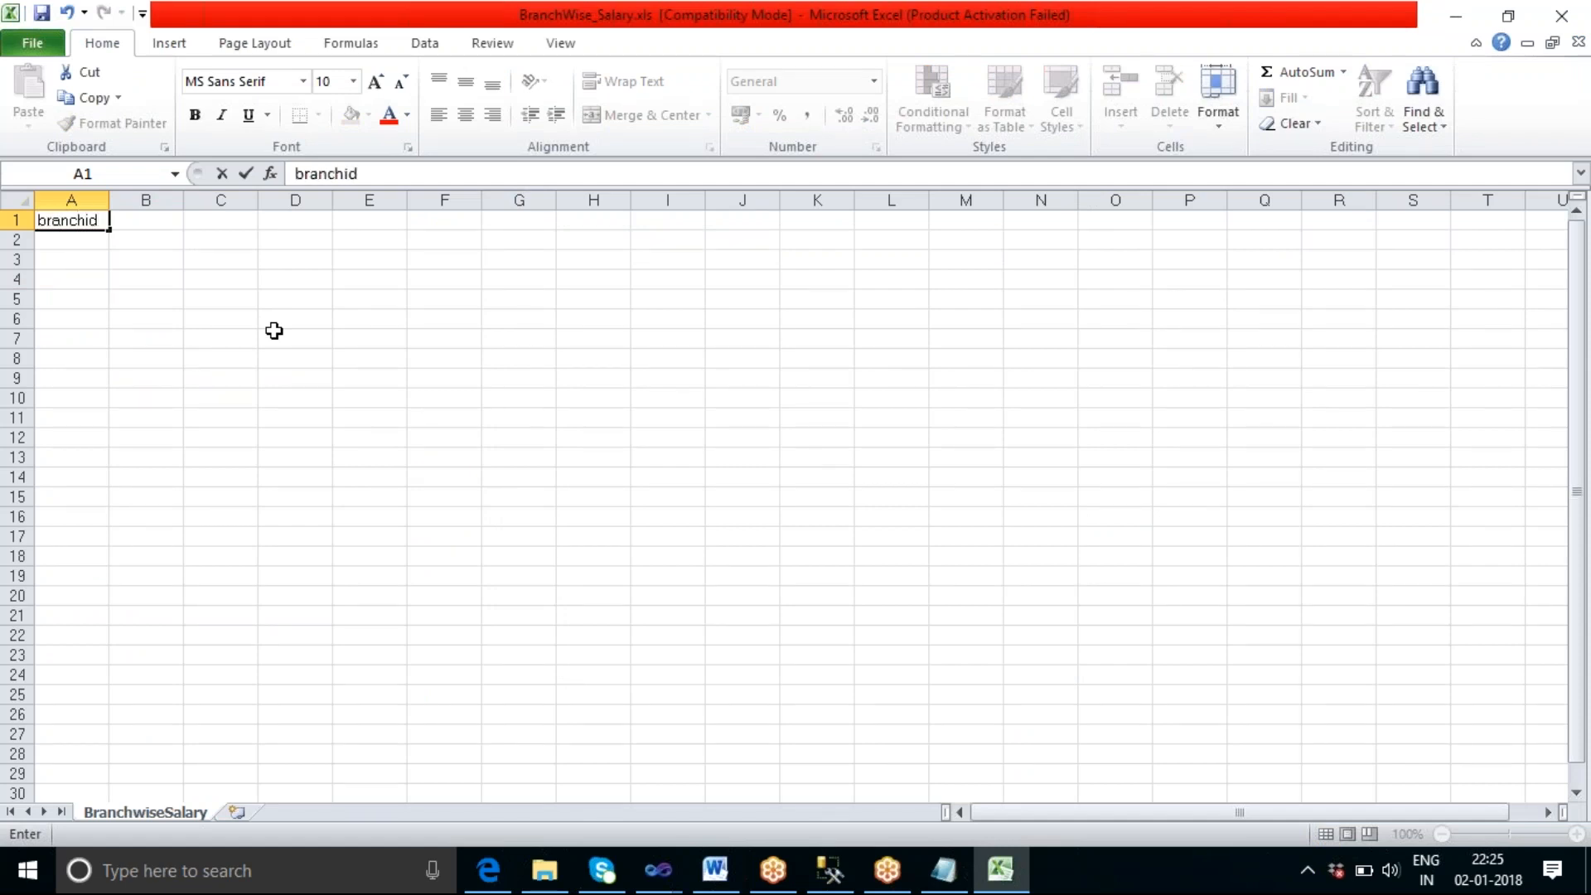
pyautogui.press('Tab')
pyautogui.write('salar')
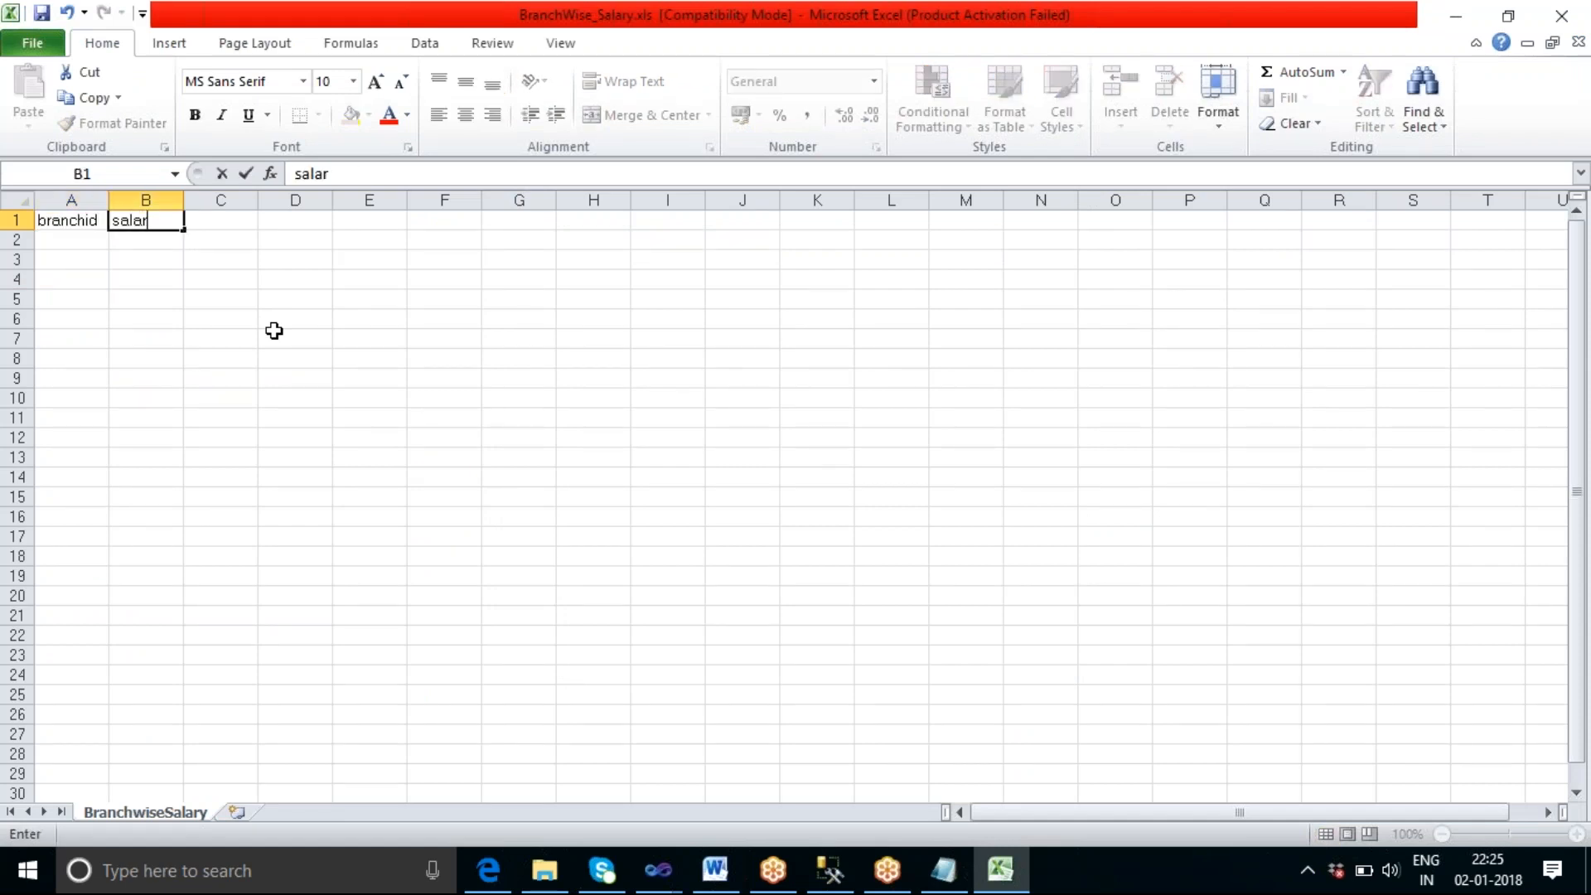
pyautogui.click(369, 417)
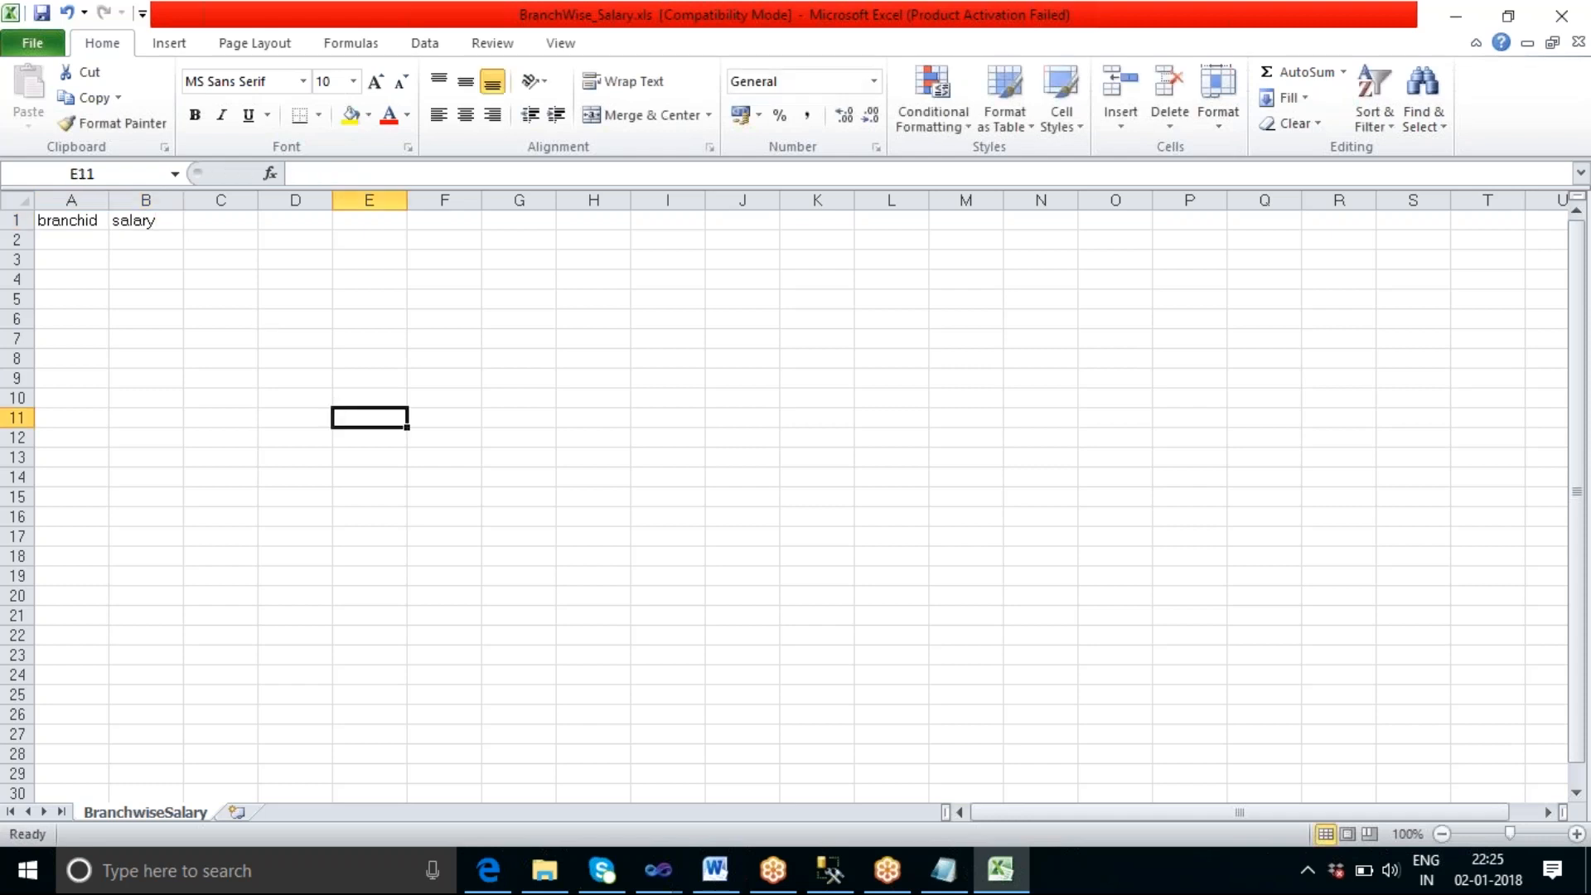
pyautogui.click(74, 229)
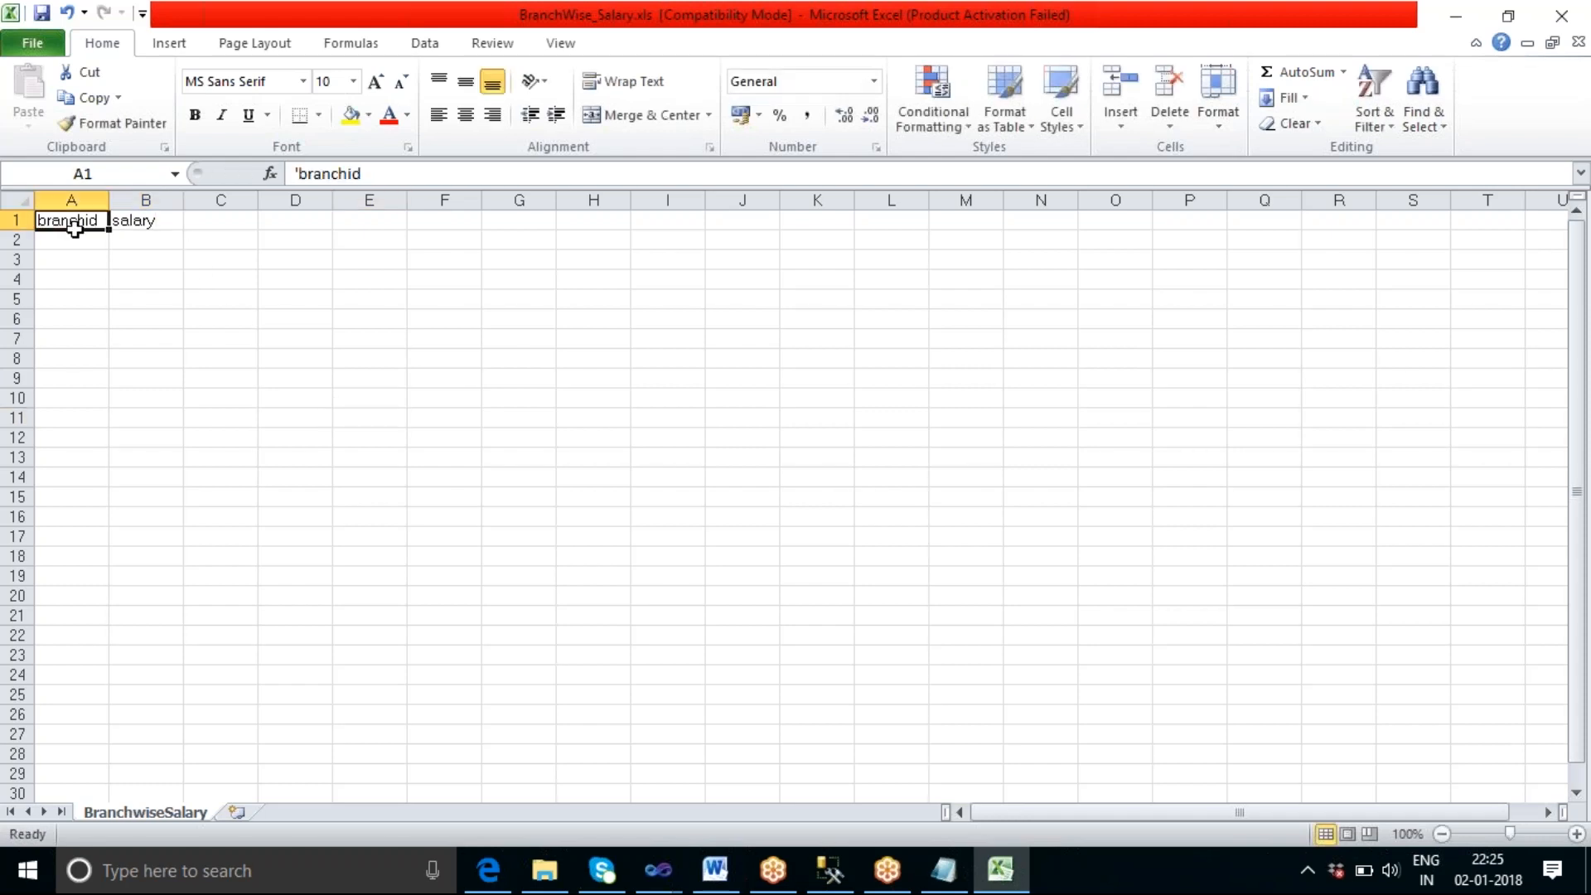
pyautogui.click(1579, 42)
pyautogui.click(1561, 15)
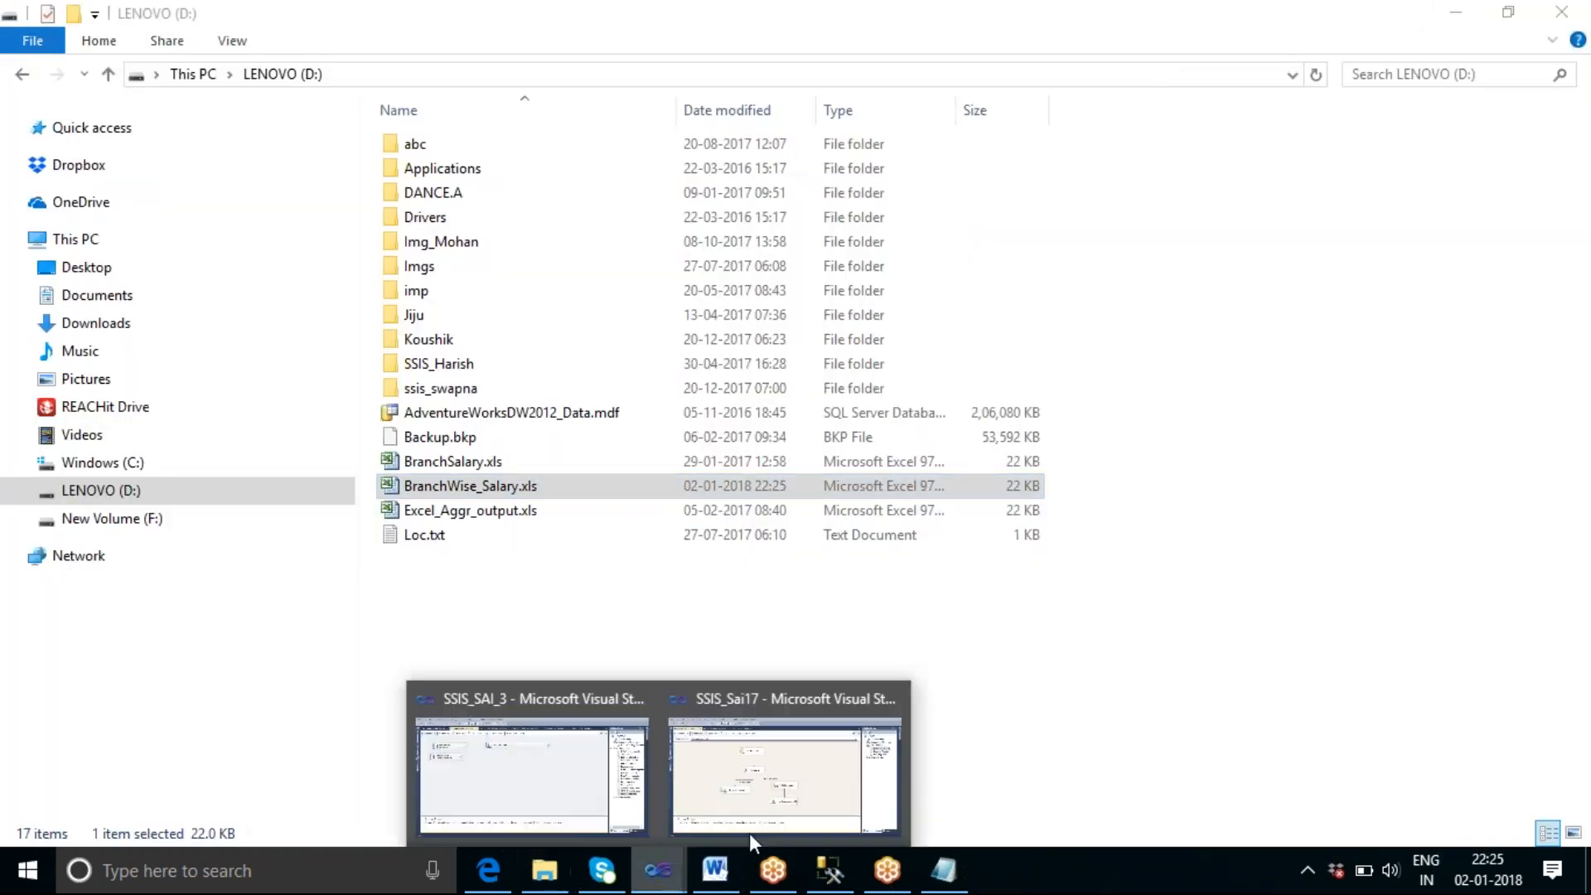
# Step: Switch to the SSIS_Sai17 project and execute only the File System Task, checking its progress messages before stopping debugging
pyautogui.click(749, 833)
pyautogui.click(95, 133)
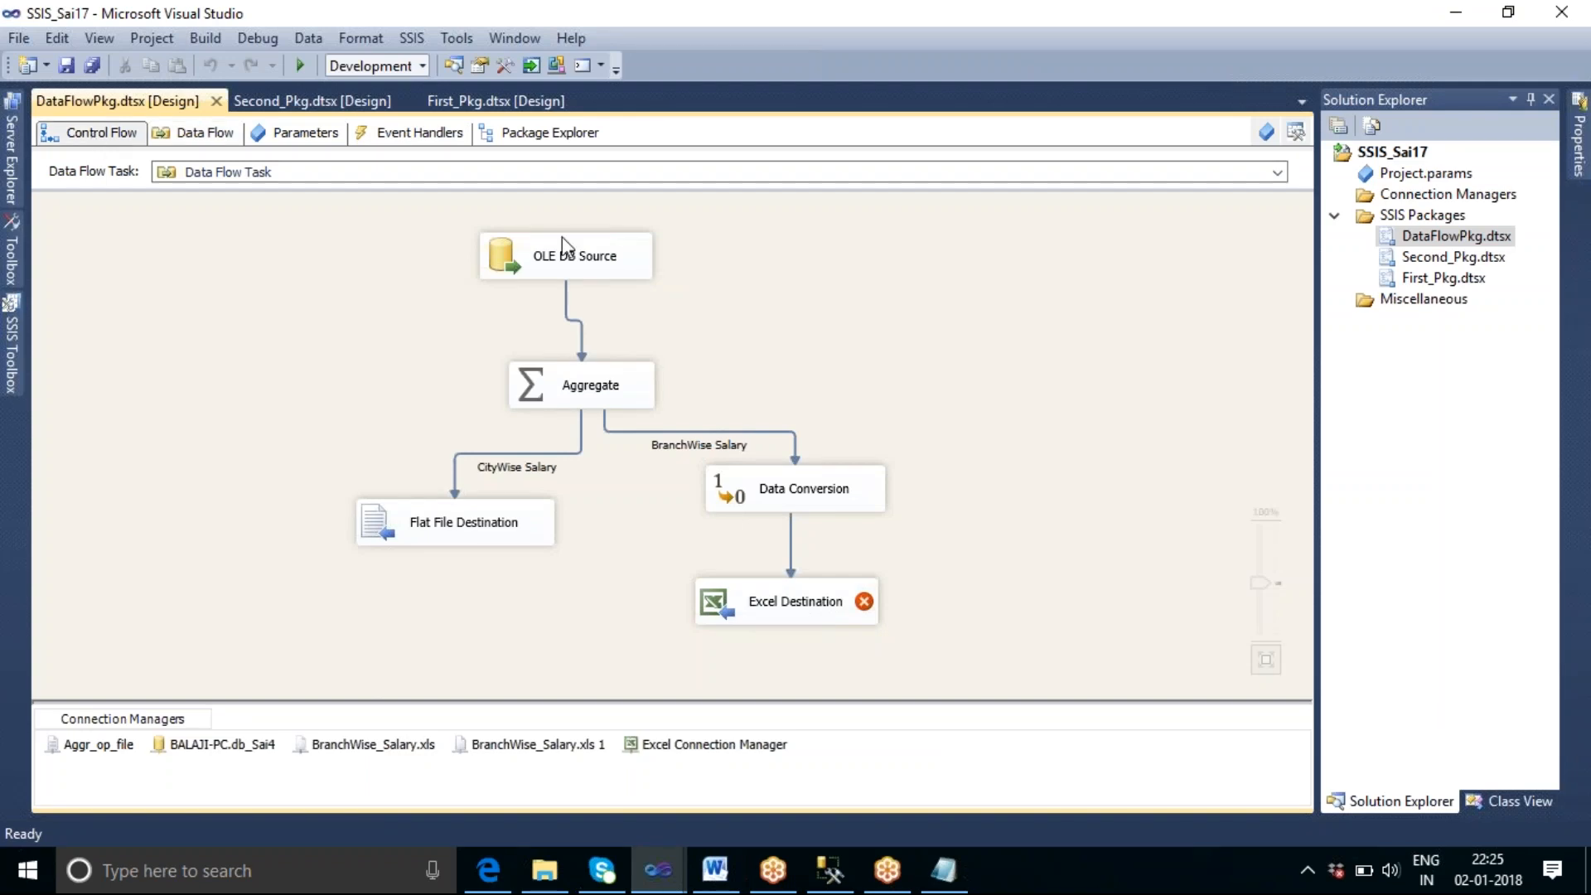
pyautogui.click(585, 292)
pyautogui.rightClick(585, 292)
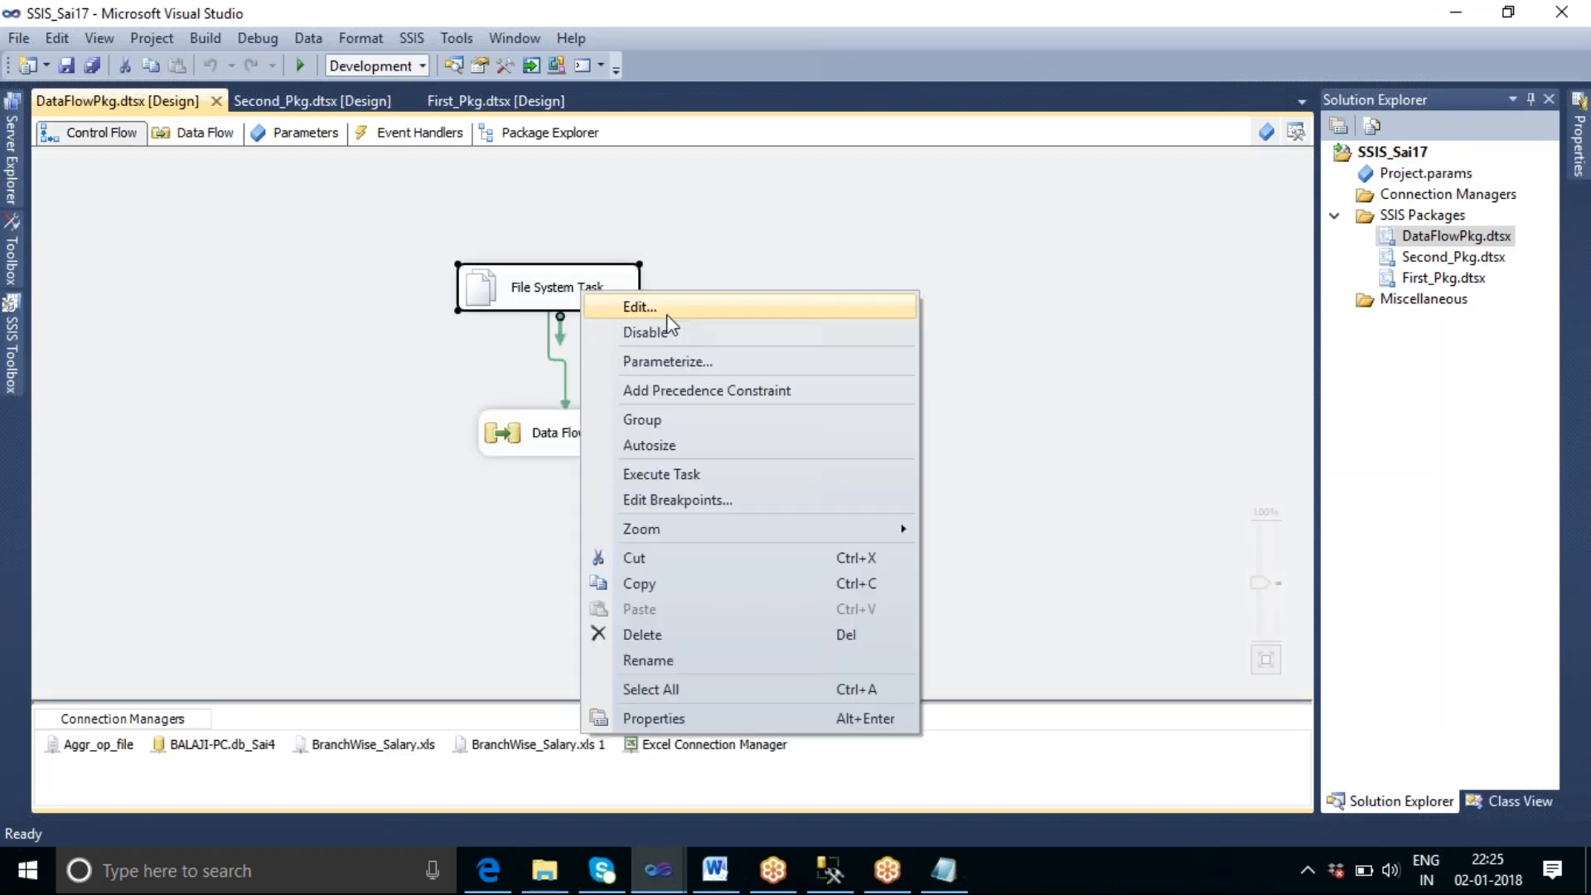
pyautogui.click(711, 478)
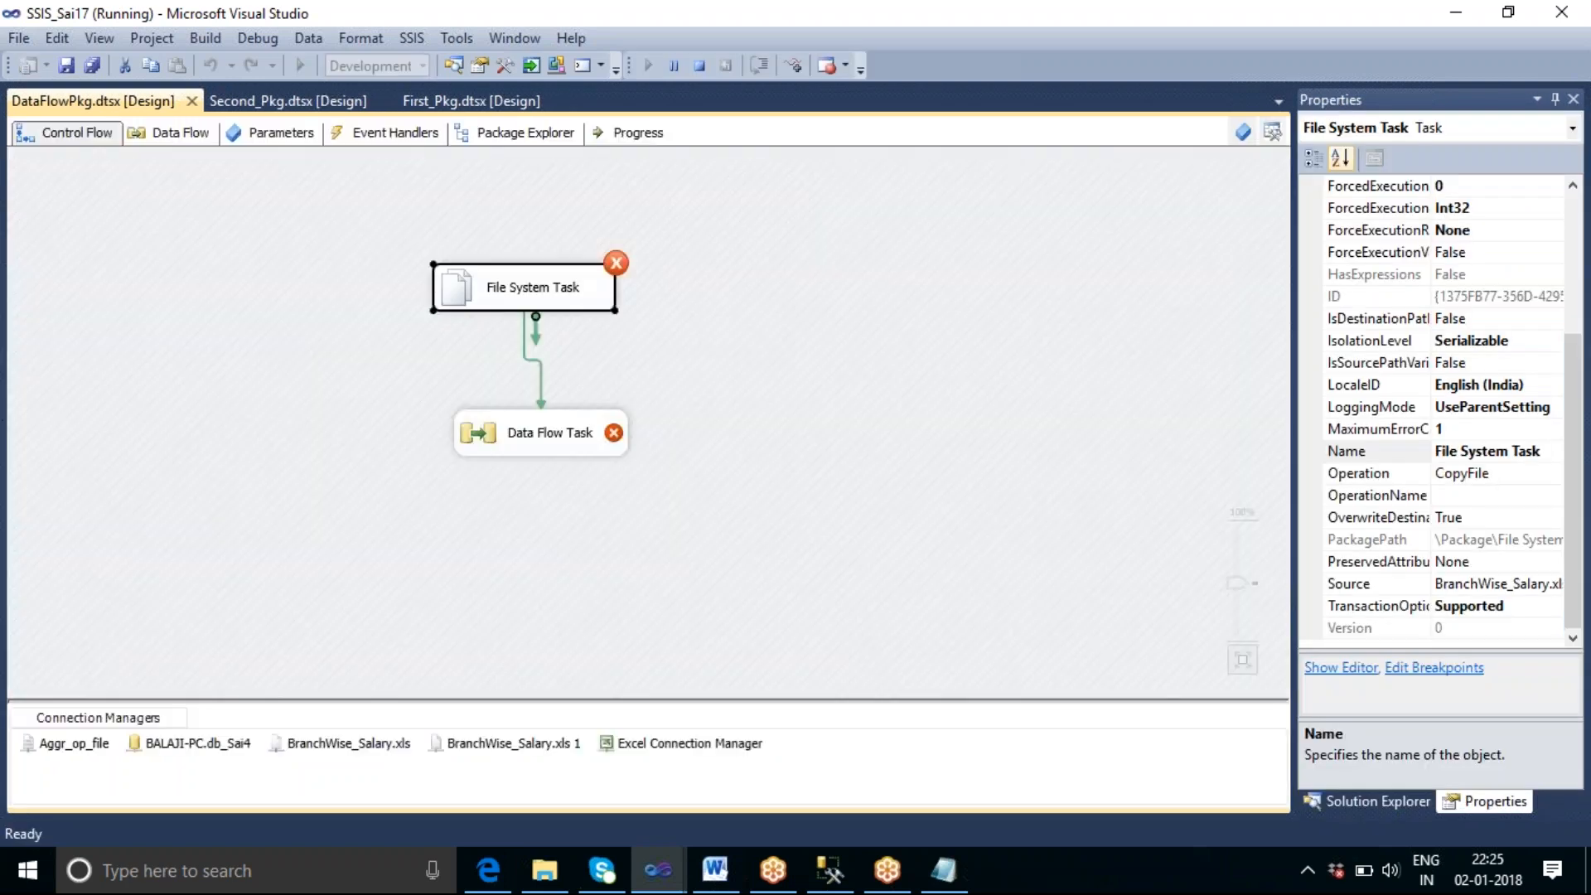
pyautogui.click(638, 134)
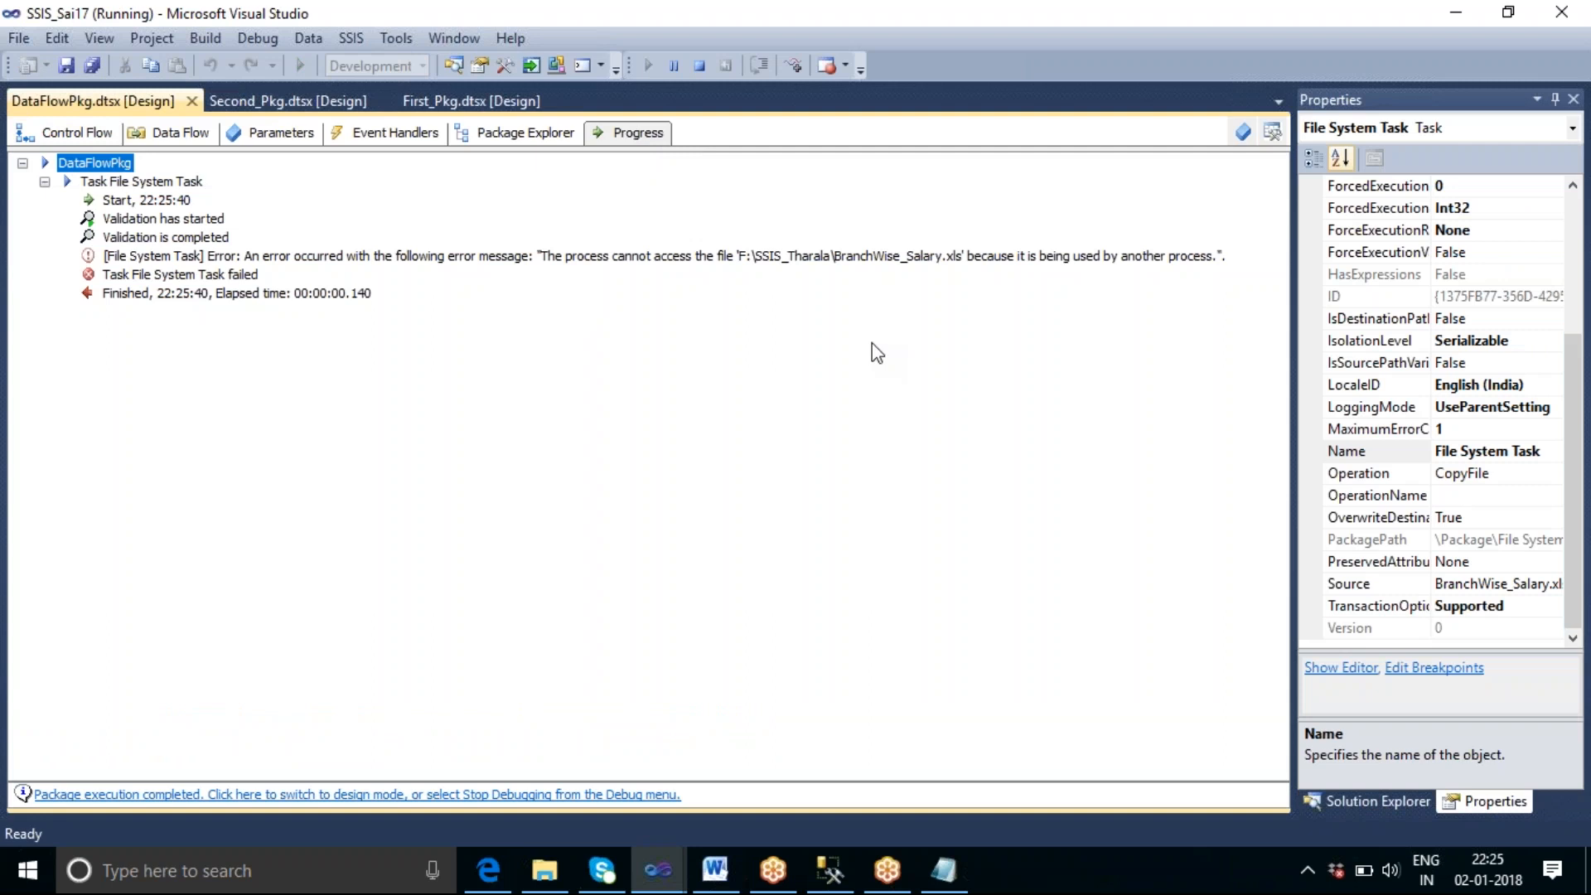
pyautogui.click(701, 66)
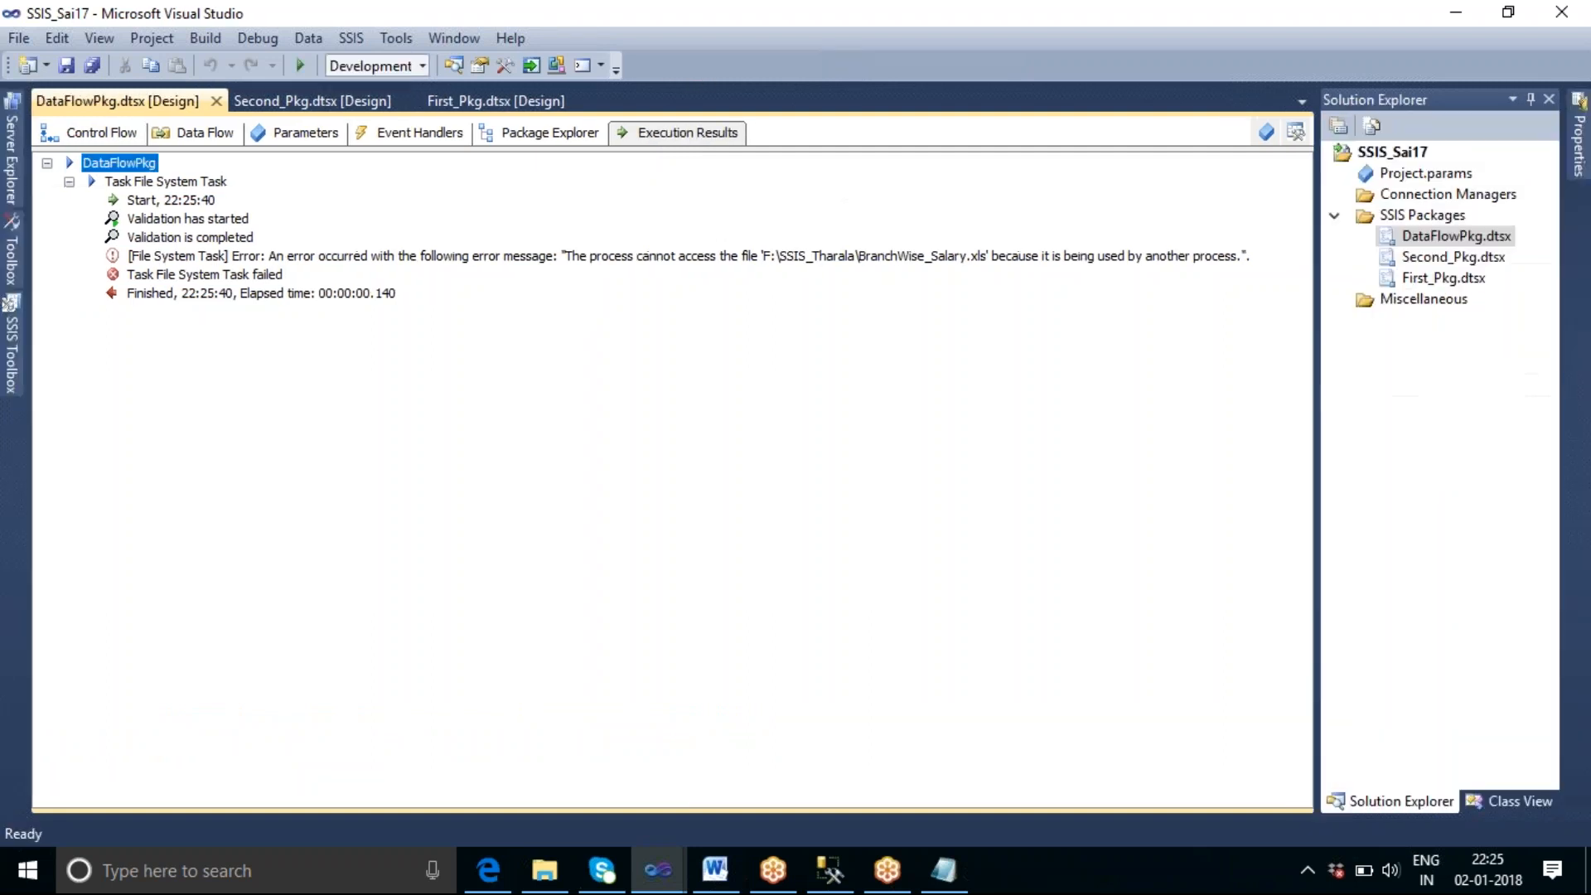
# Step: Delete the Excel Destination from the Data Flow Task
pyautogui.click(116, 137)
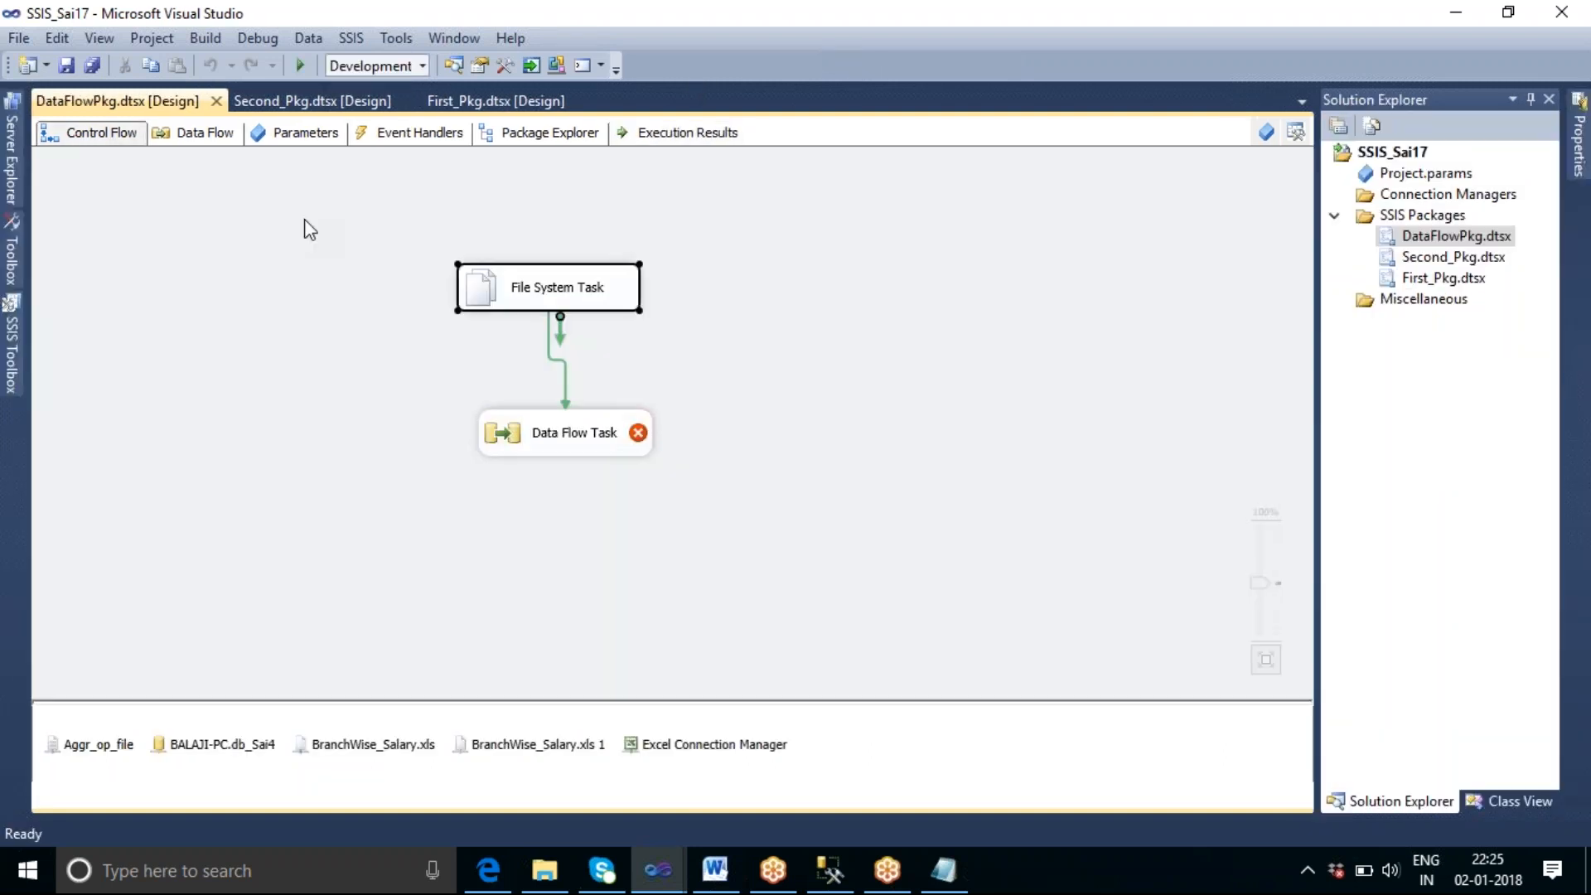
pyautogui.click(603, 441)
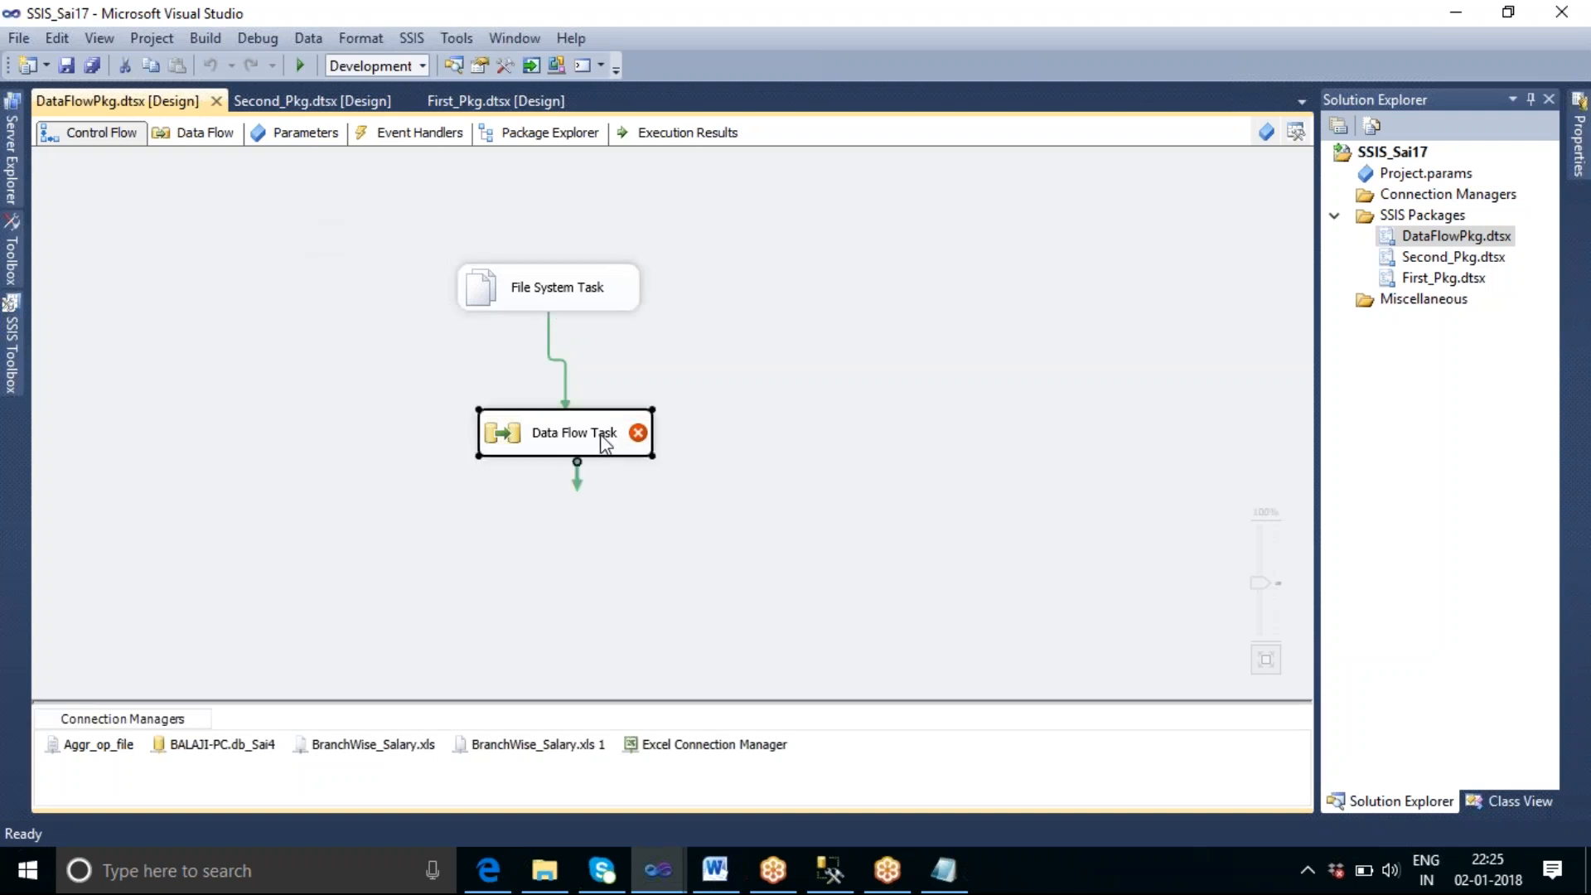
pyautogui.doubleClick(580, 441)
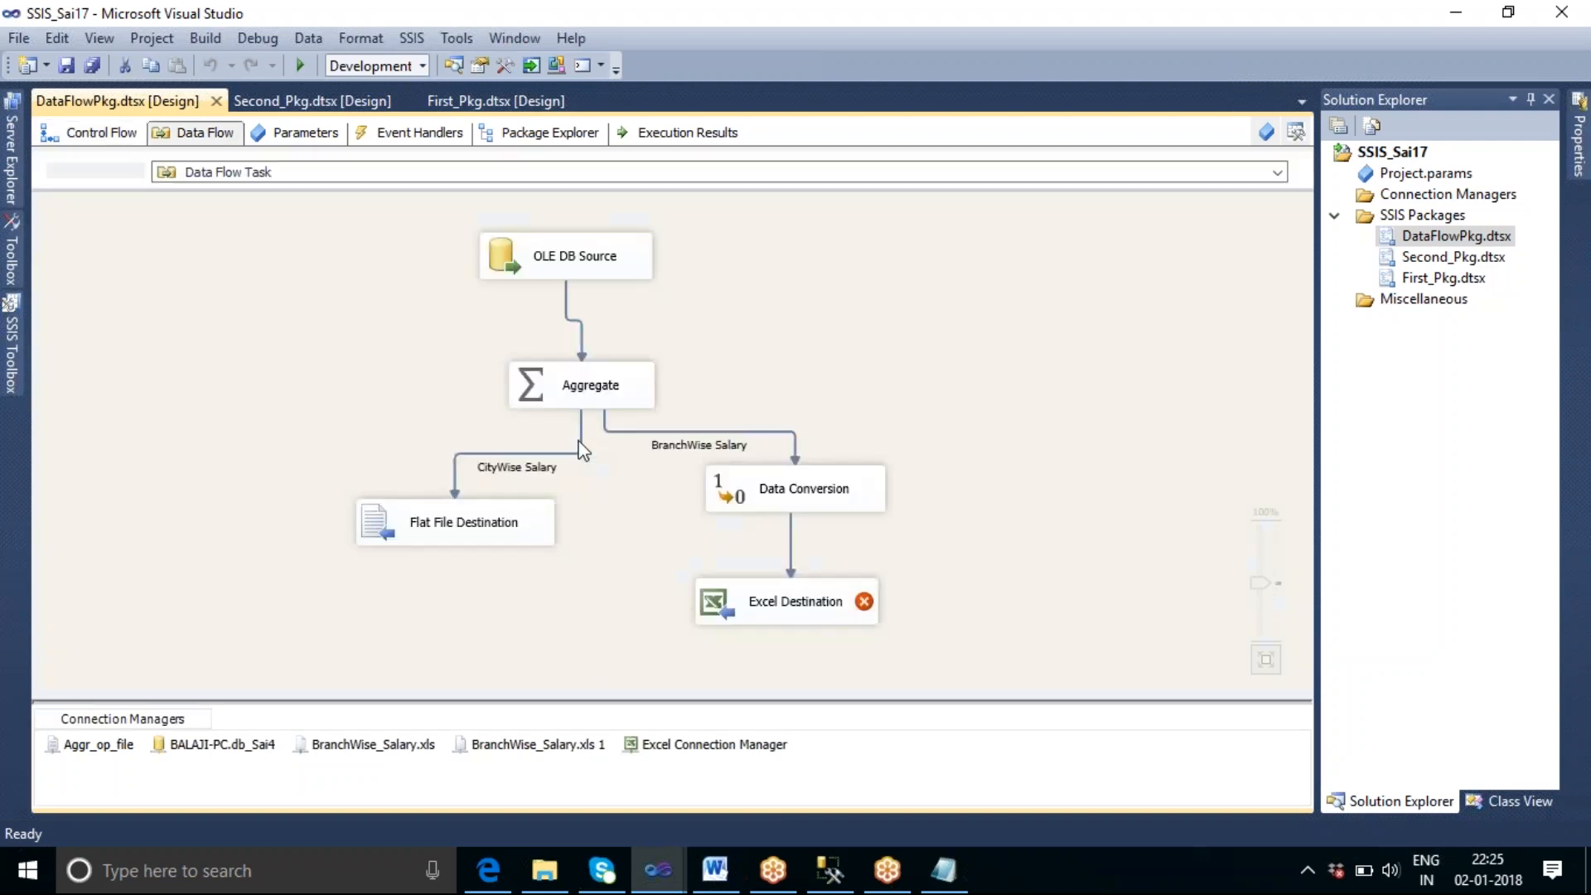
pyautogui.click(779, 606)
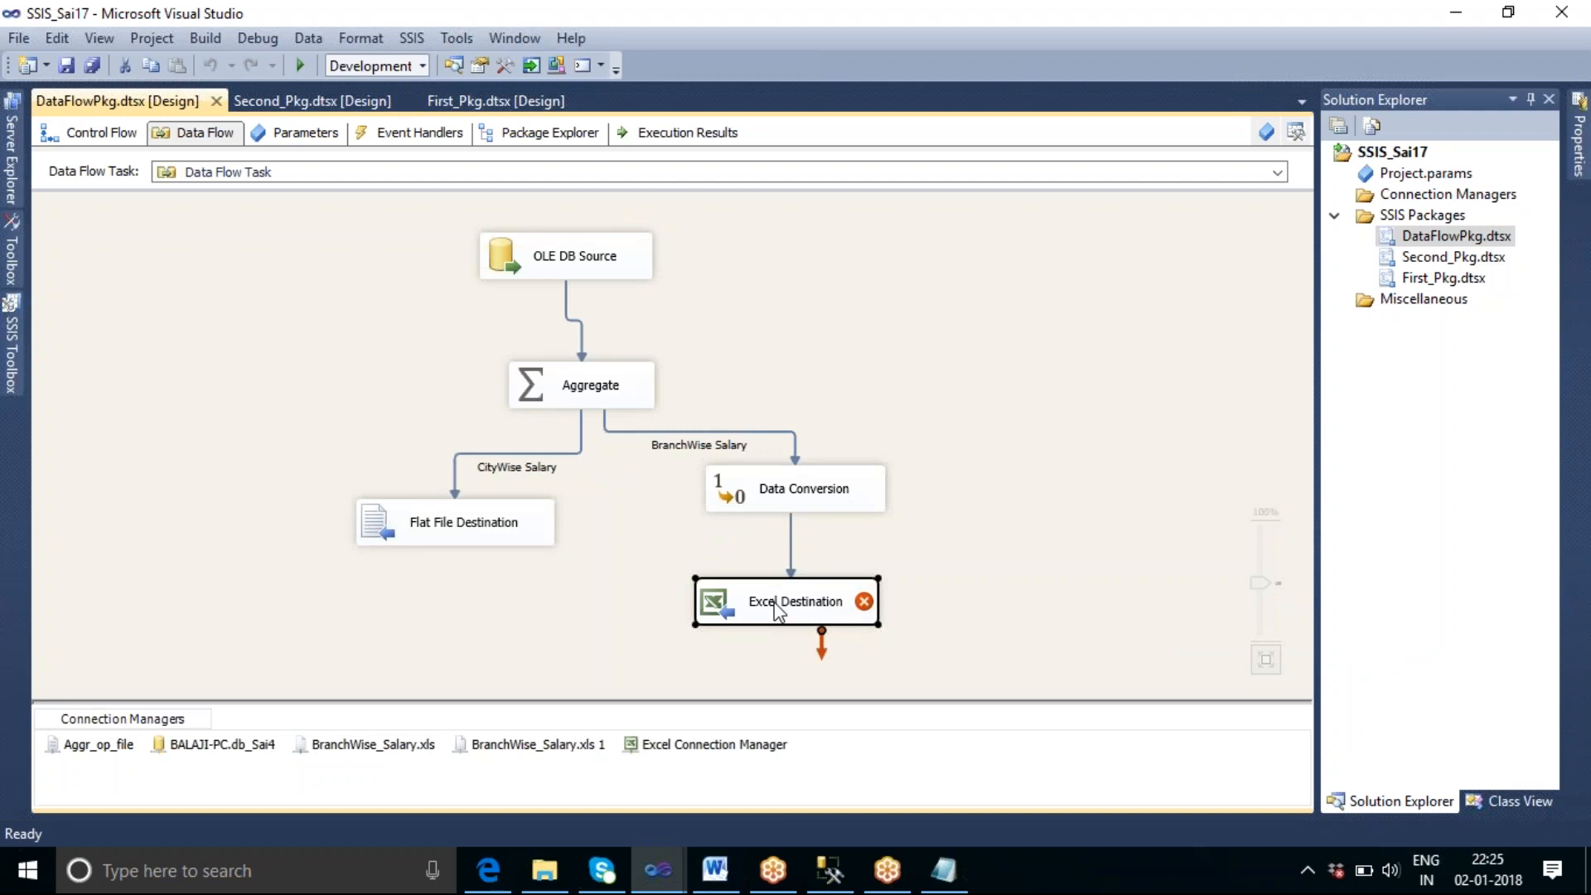
pyautogui.press('Delete')
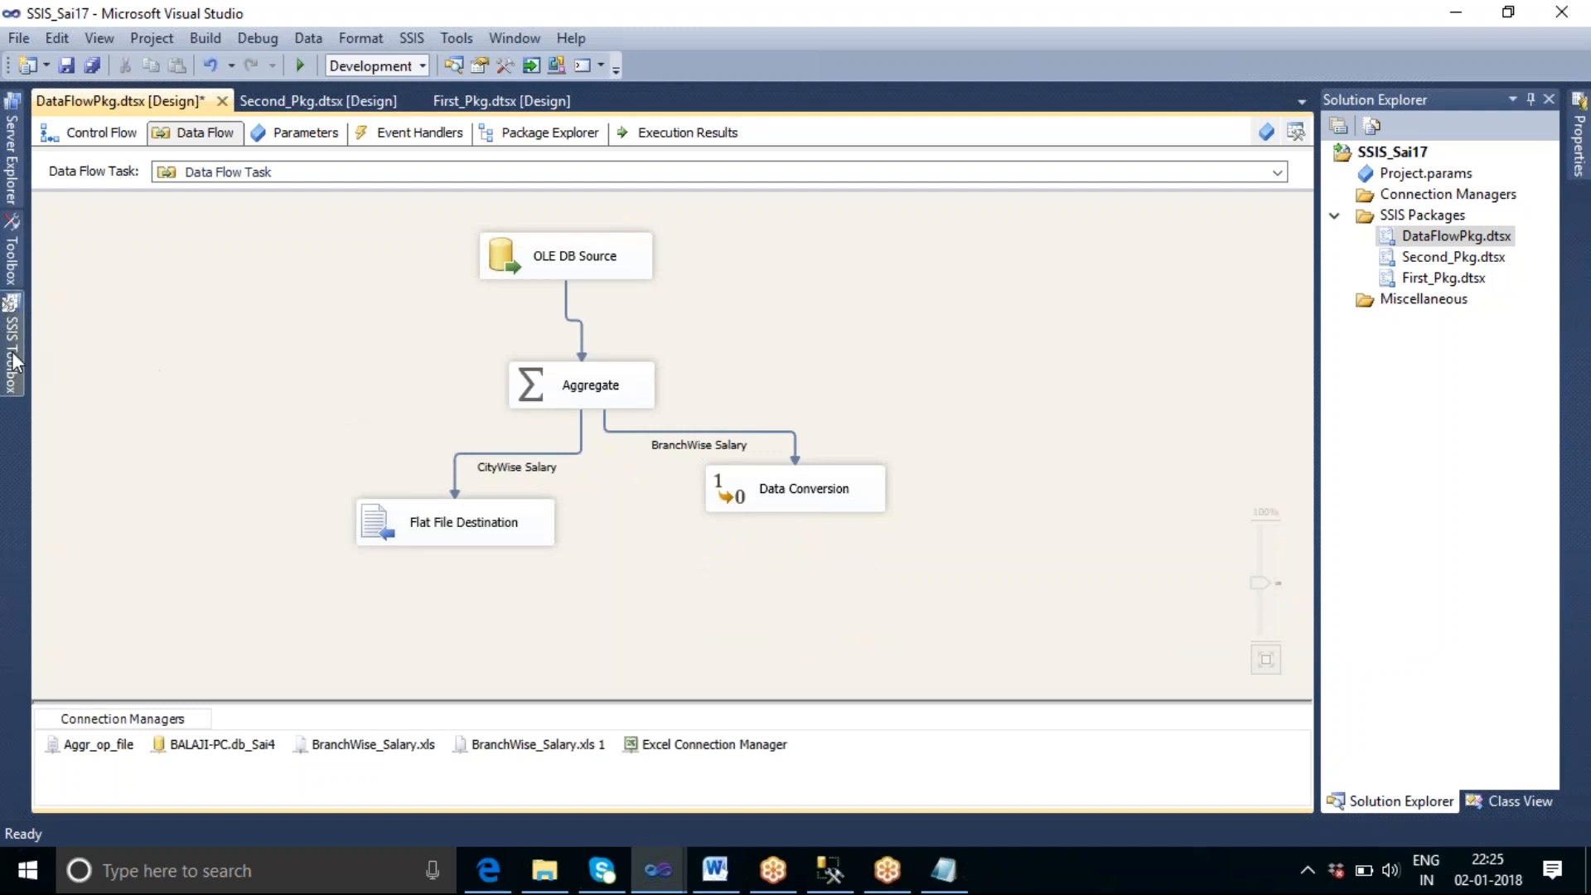
# Step: Add a new Excel Destination to the data flow and connect the Data Conversion output to it
pyautogui.click(11, 352)
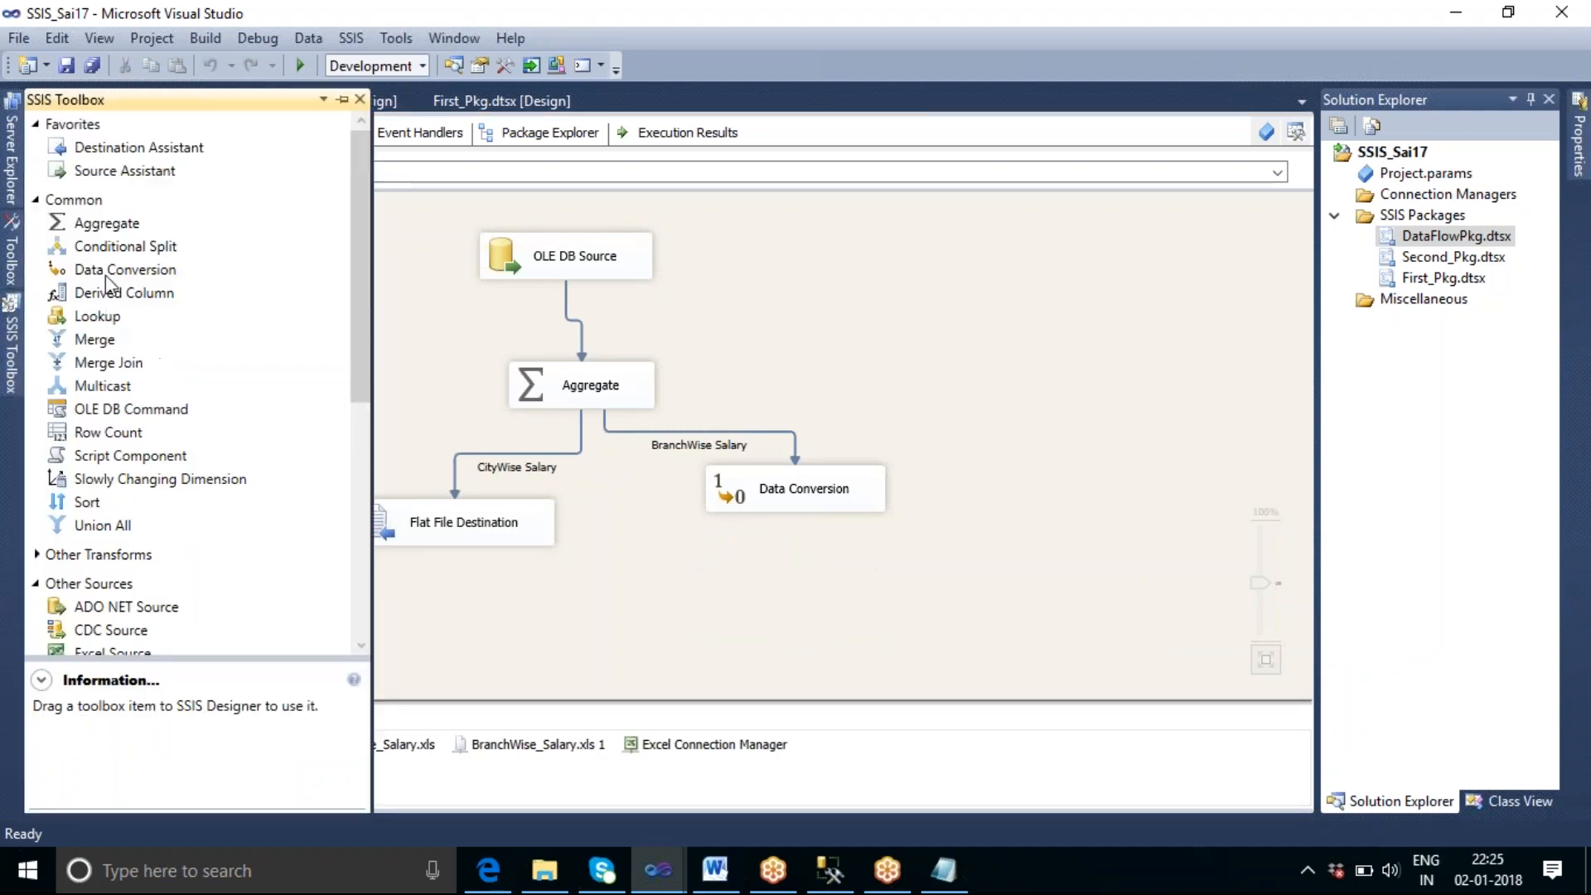
pyautogui.moveTo(352, 356); pyautogui.dragTo(355, 558)
pyautogui.click(117, 461)
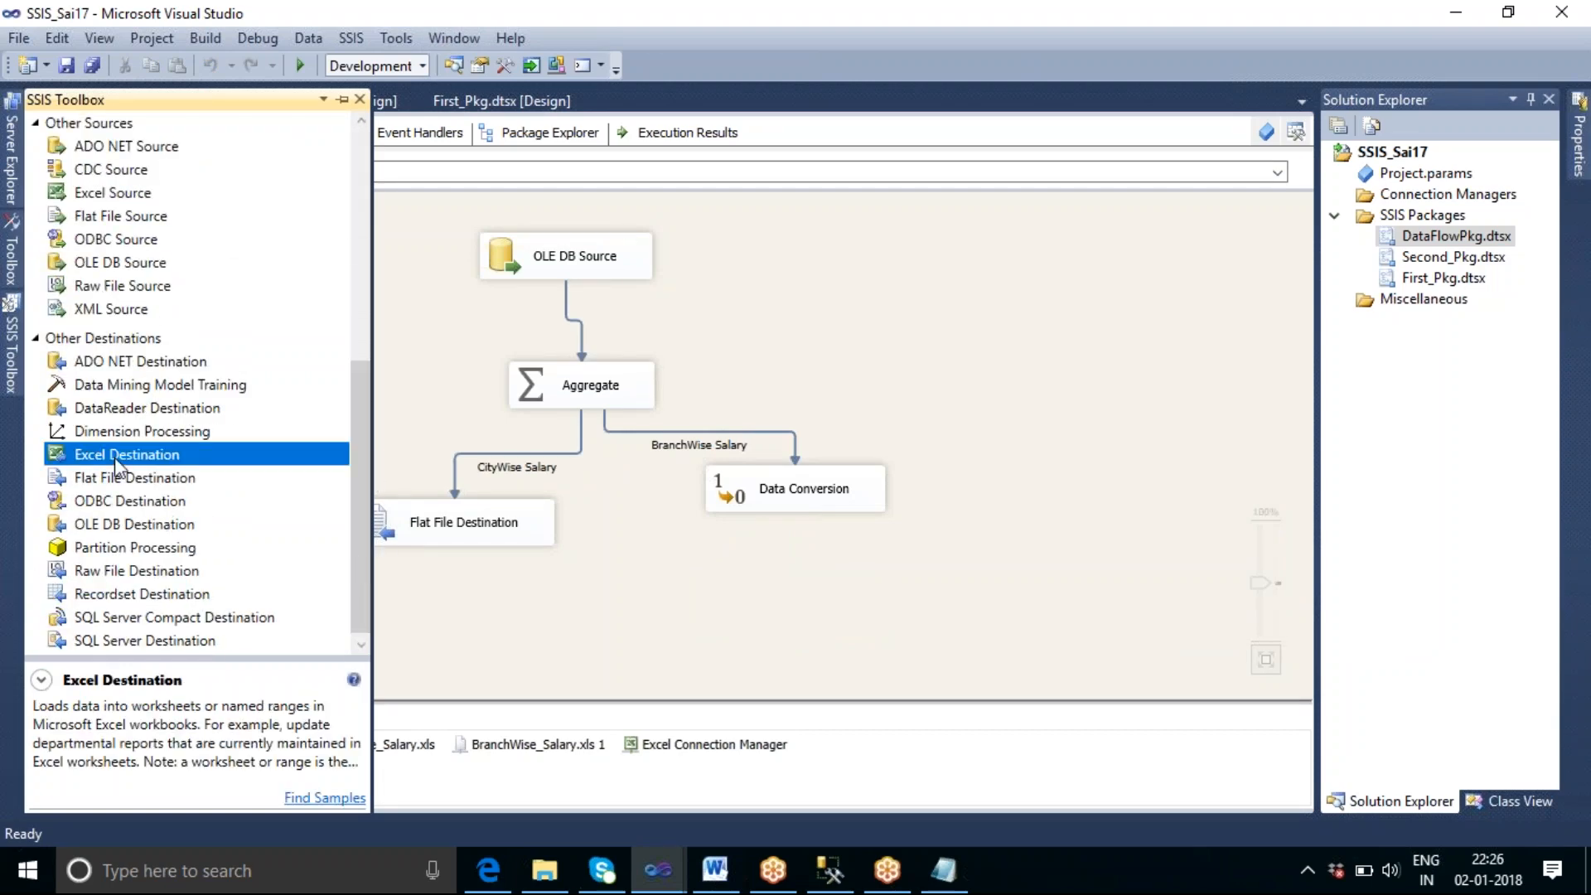
pyautogui.moveTo(827, 619)
pyautogui.mouseDown()
pyautogui.moveTo(768, 584)
pyautogui.moveTo(841, 598)
pyautogui.mouseUp()
pyautogui.click(804, 497)
pyautogui.click(892, 618)
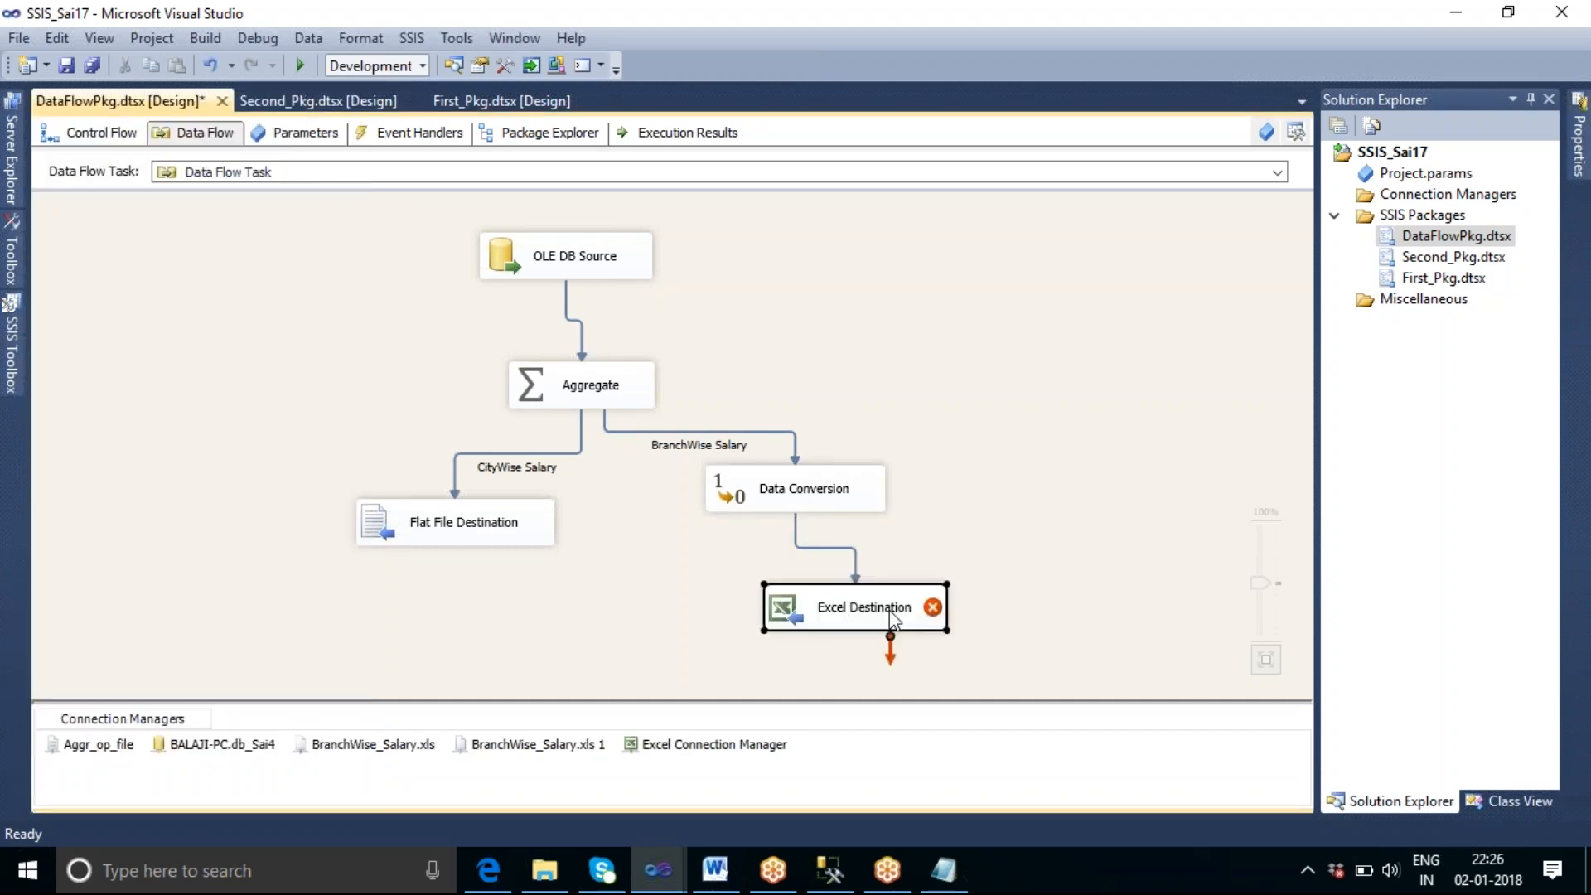
# Step: Set the Excel Destination's sheet to BranchwiseSalary$ and open its column mappings
pyautogui.doubleClick(892, 618)
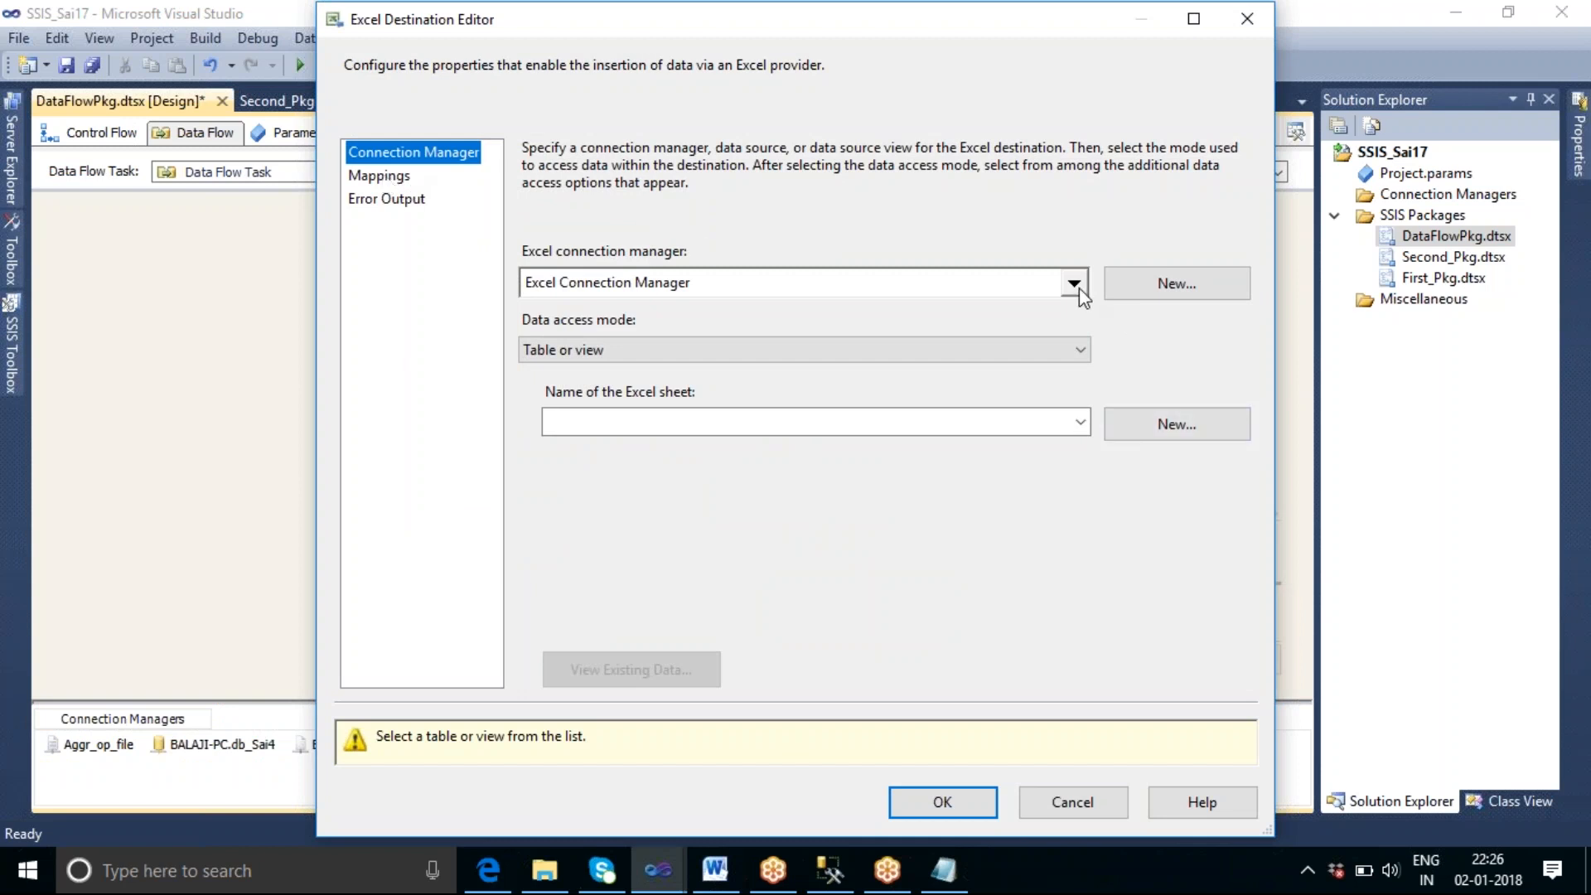
pyautogui.click(1079, 424)
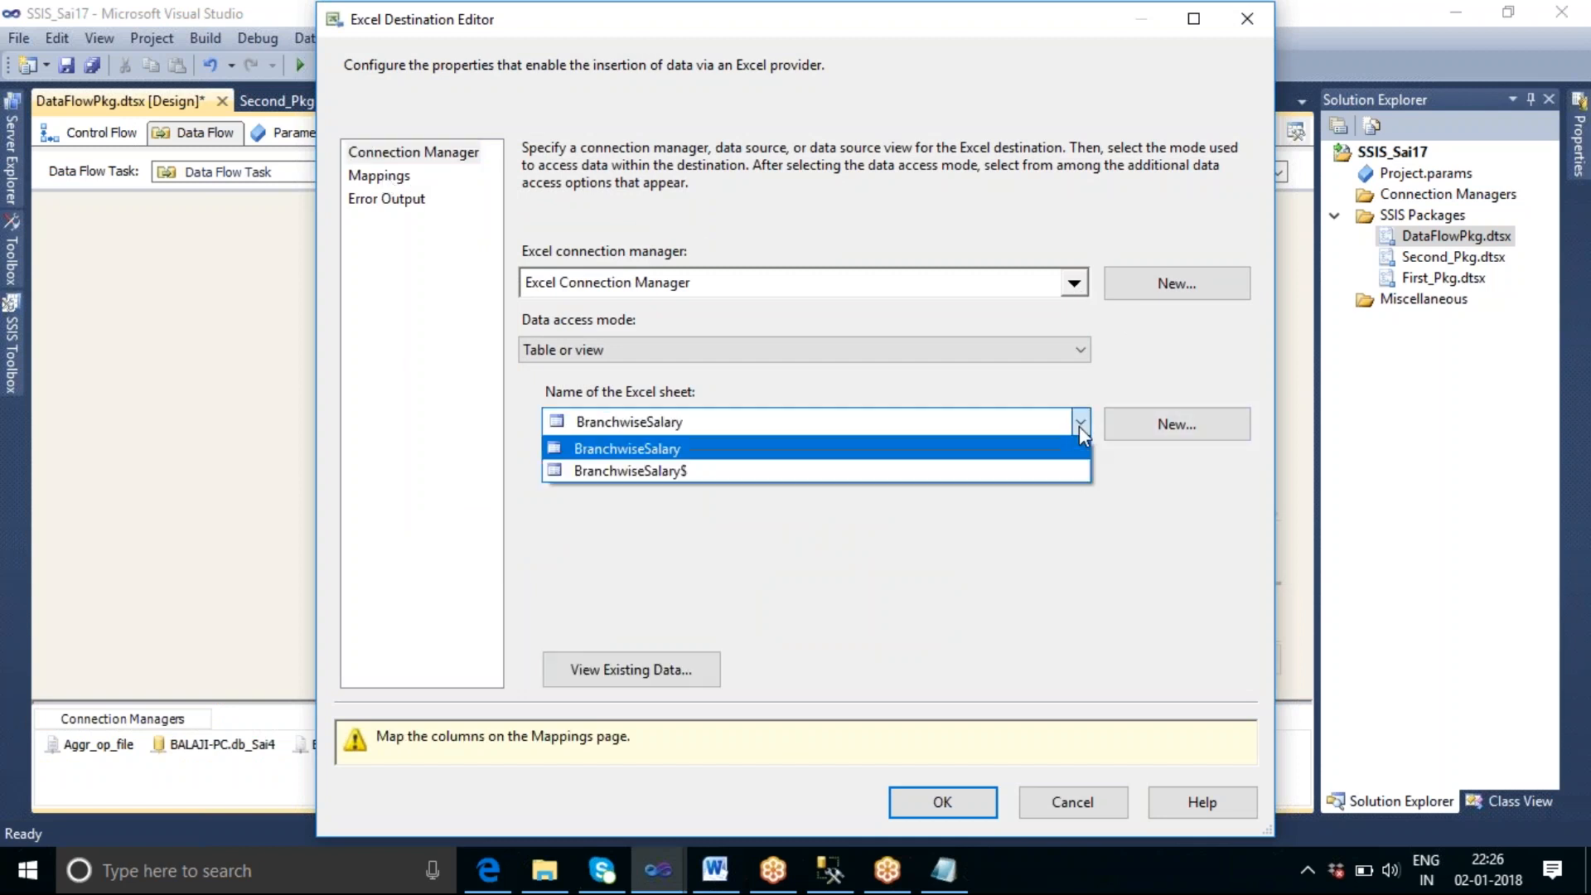
pyautogui.click(640, 470)
pyautogui.click(382, 177)
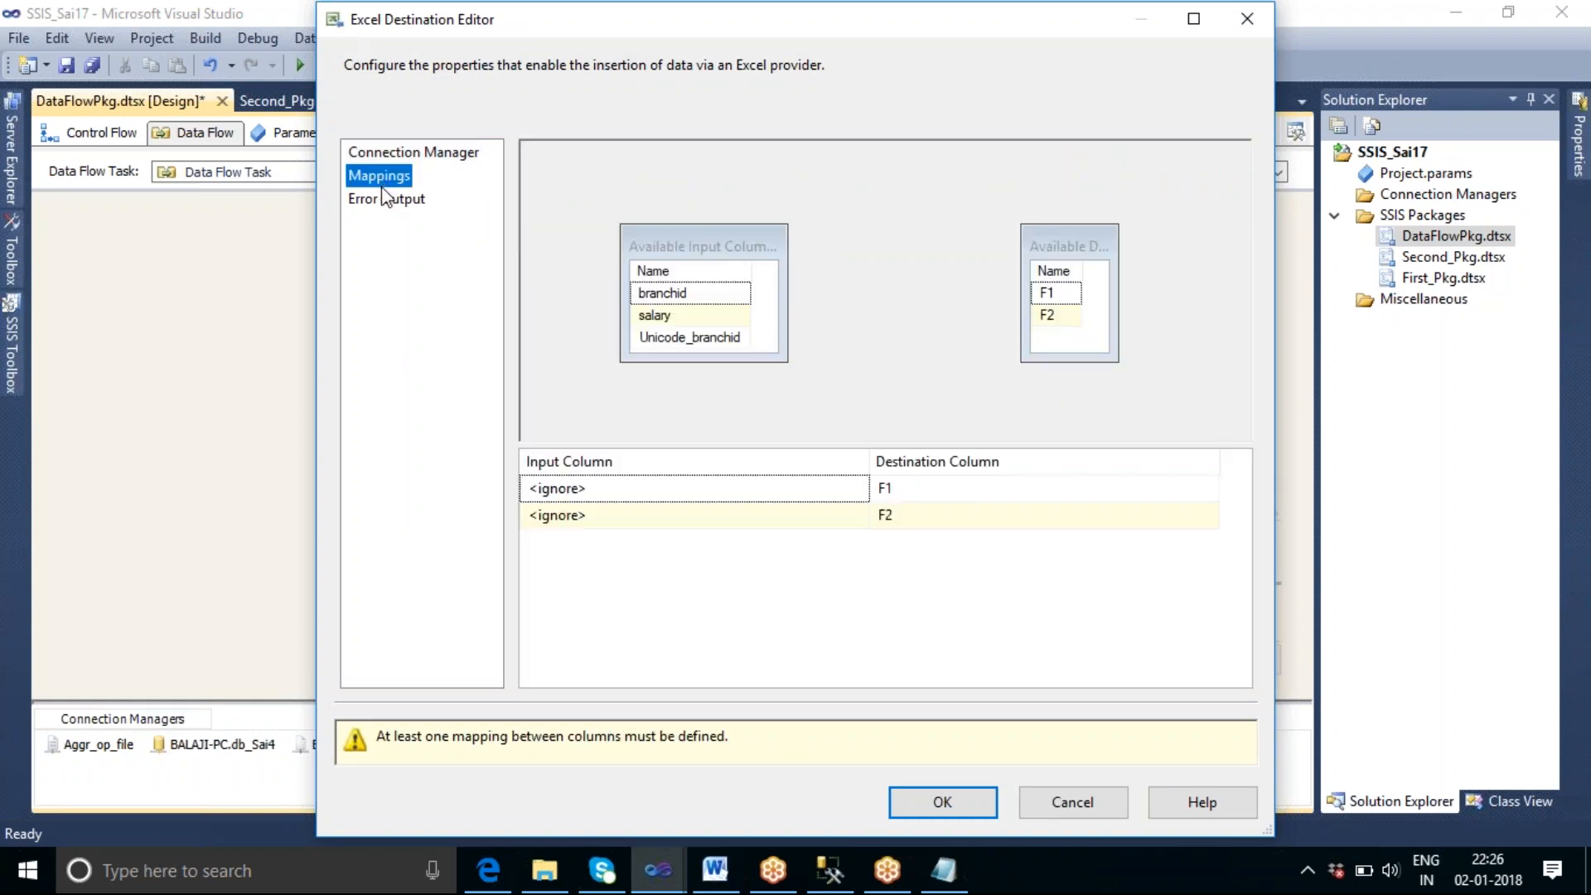
# Step: Try mapping branchid to F1 and Unicode_branchid to F2, cancelling the editor and deleting the Excel Destination
pyautogui.click(912, 494)
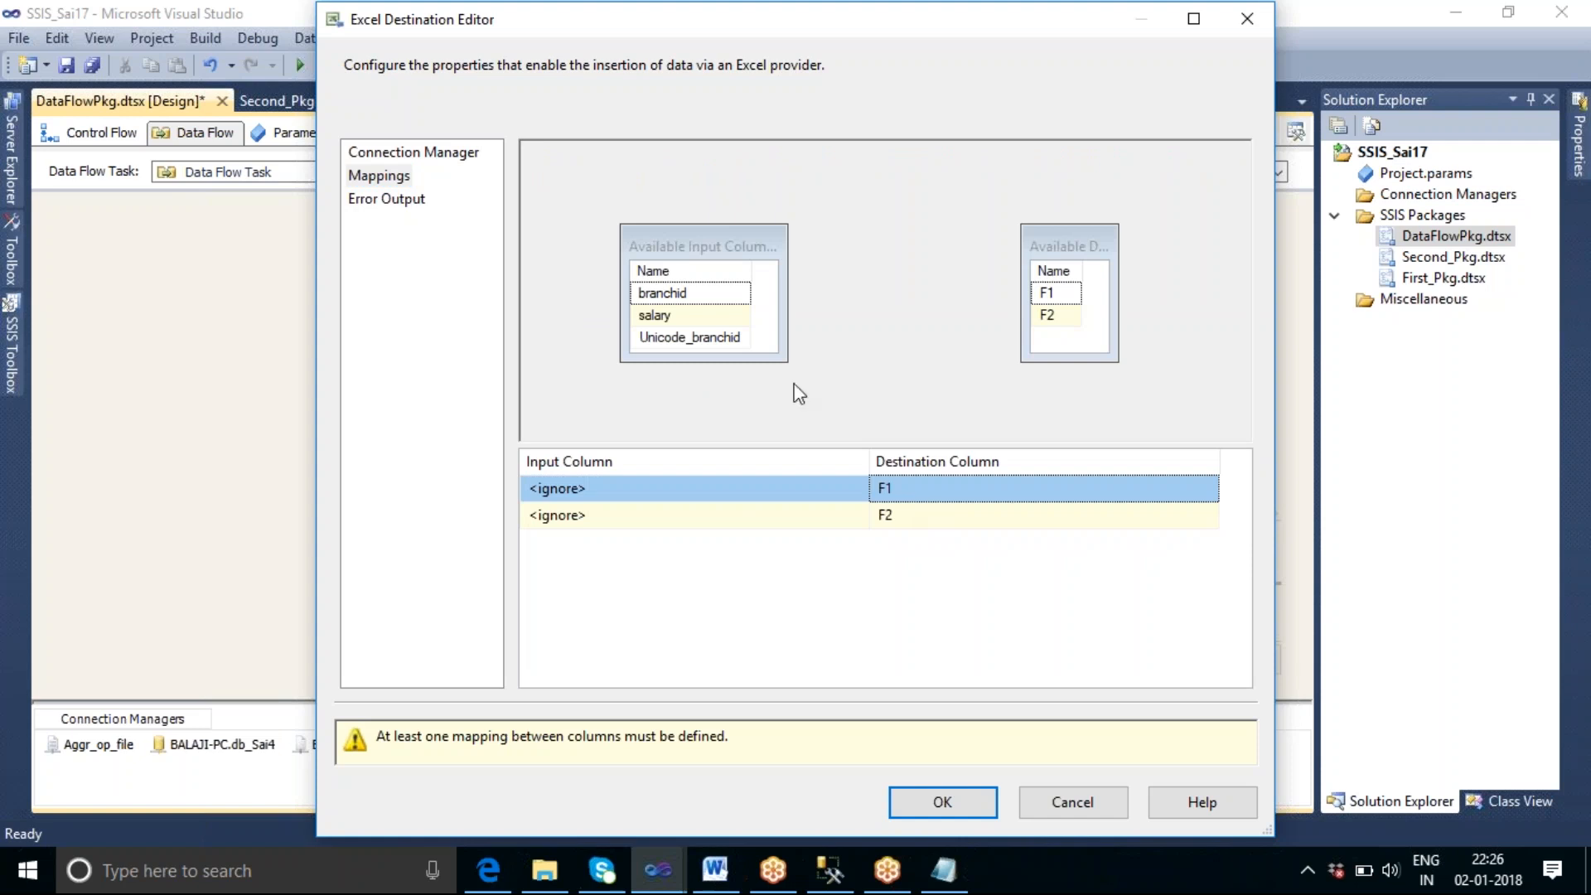
pyautogui.click(755, 498)
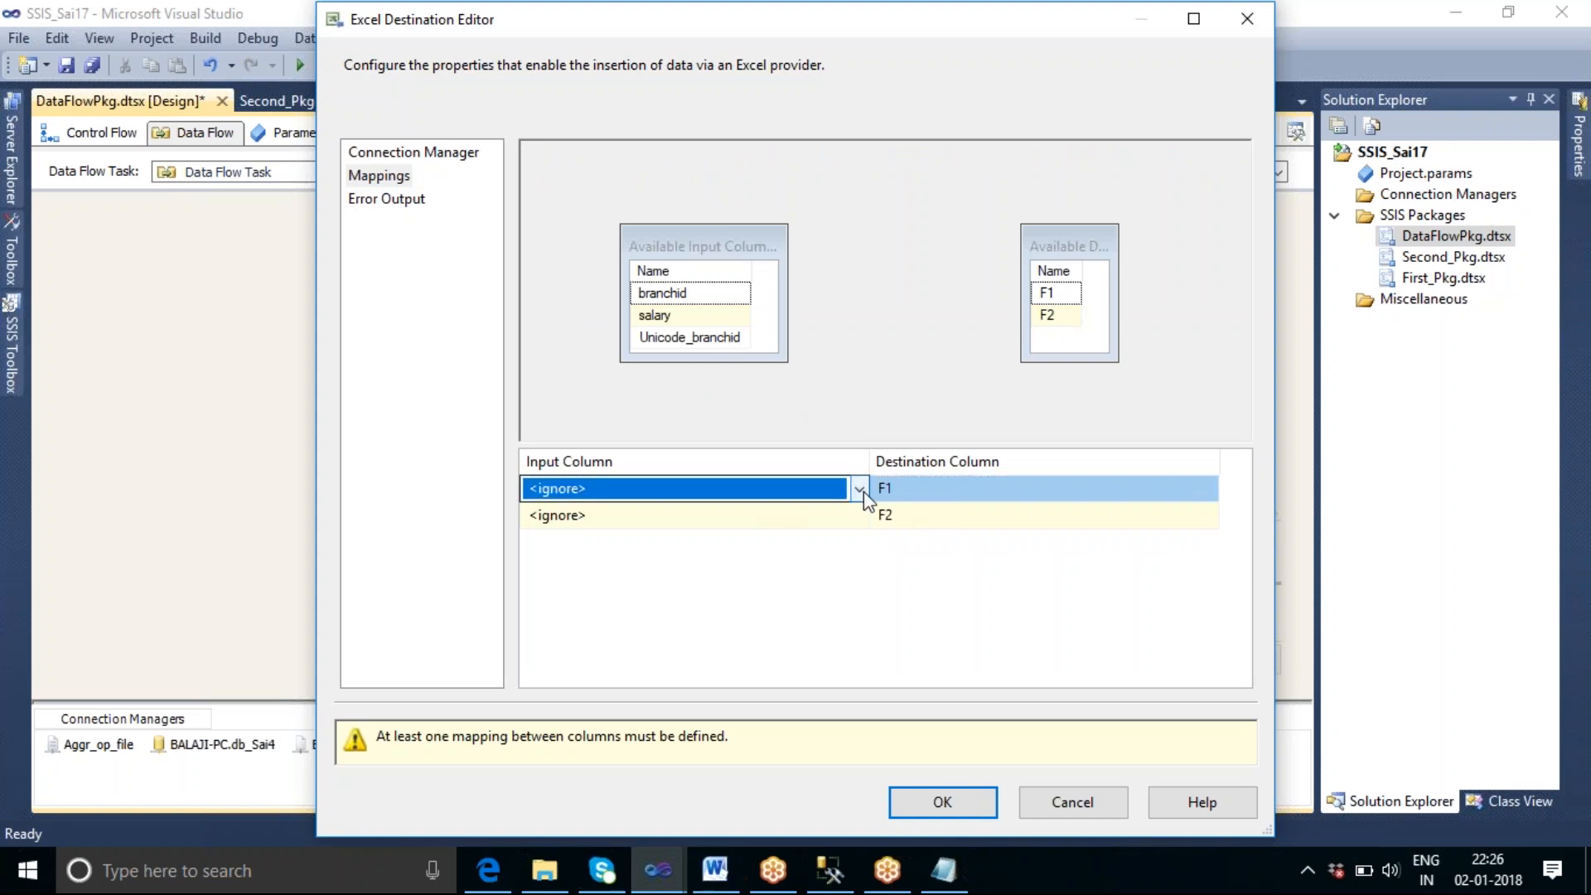
pyautogui.click(859, 488)
pyautogui.click(696, 538)
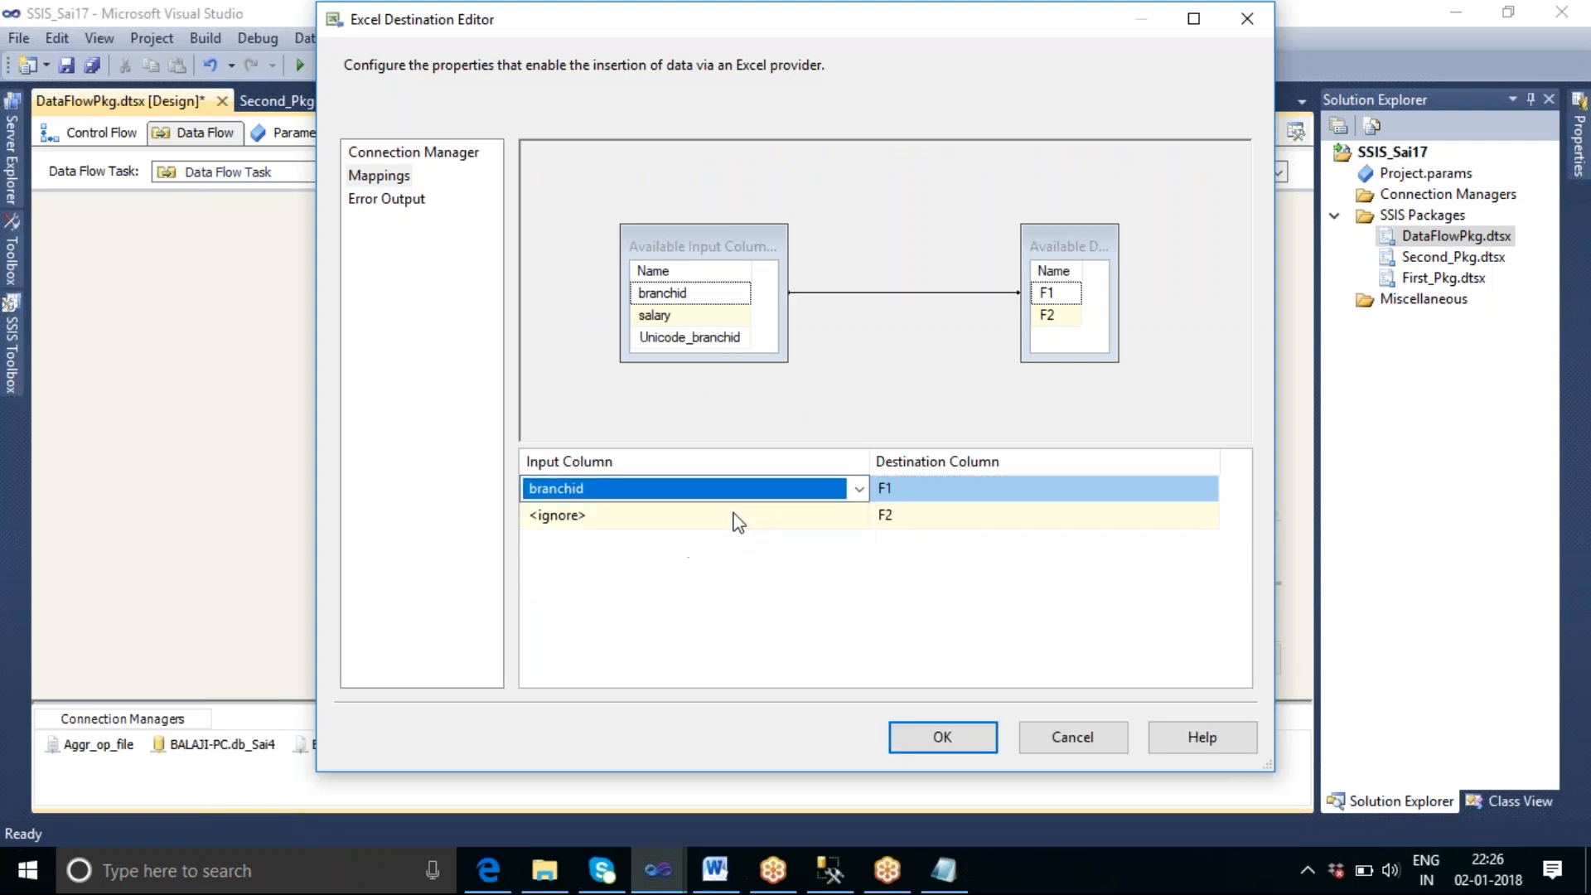
pyautogui.click(735, 516)
pyautogui.click(860, 514)
pyautogui.click(660, 583)
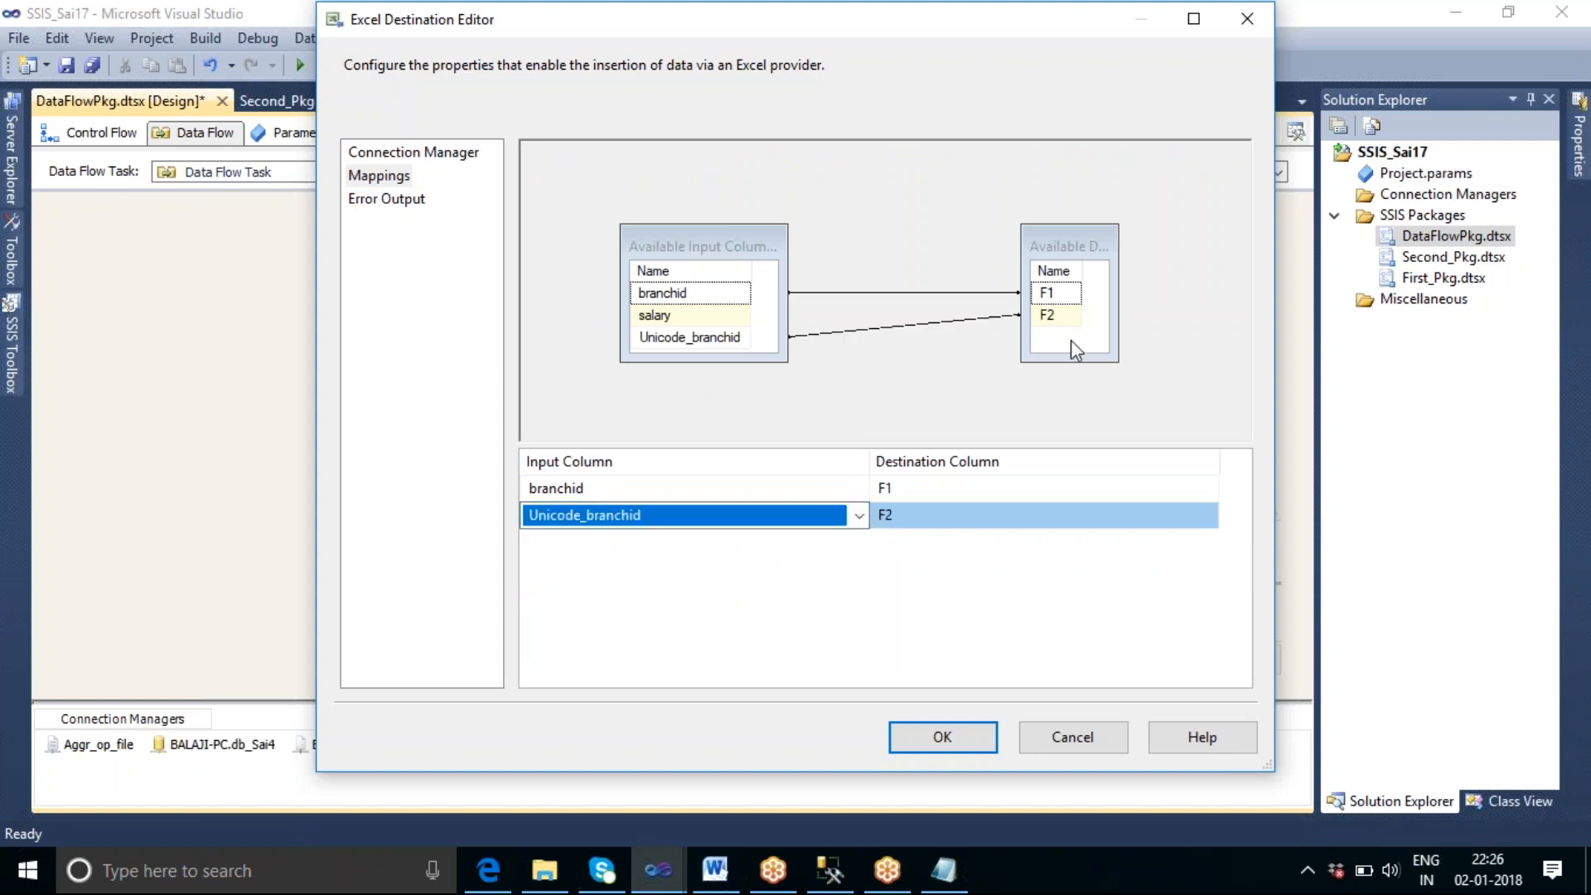
pyautogui.click(1106, 745)
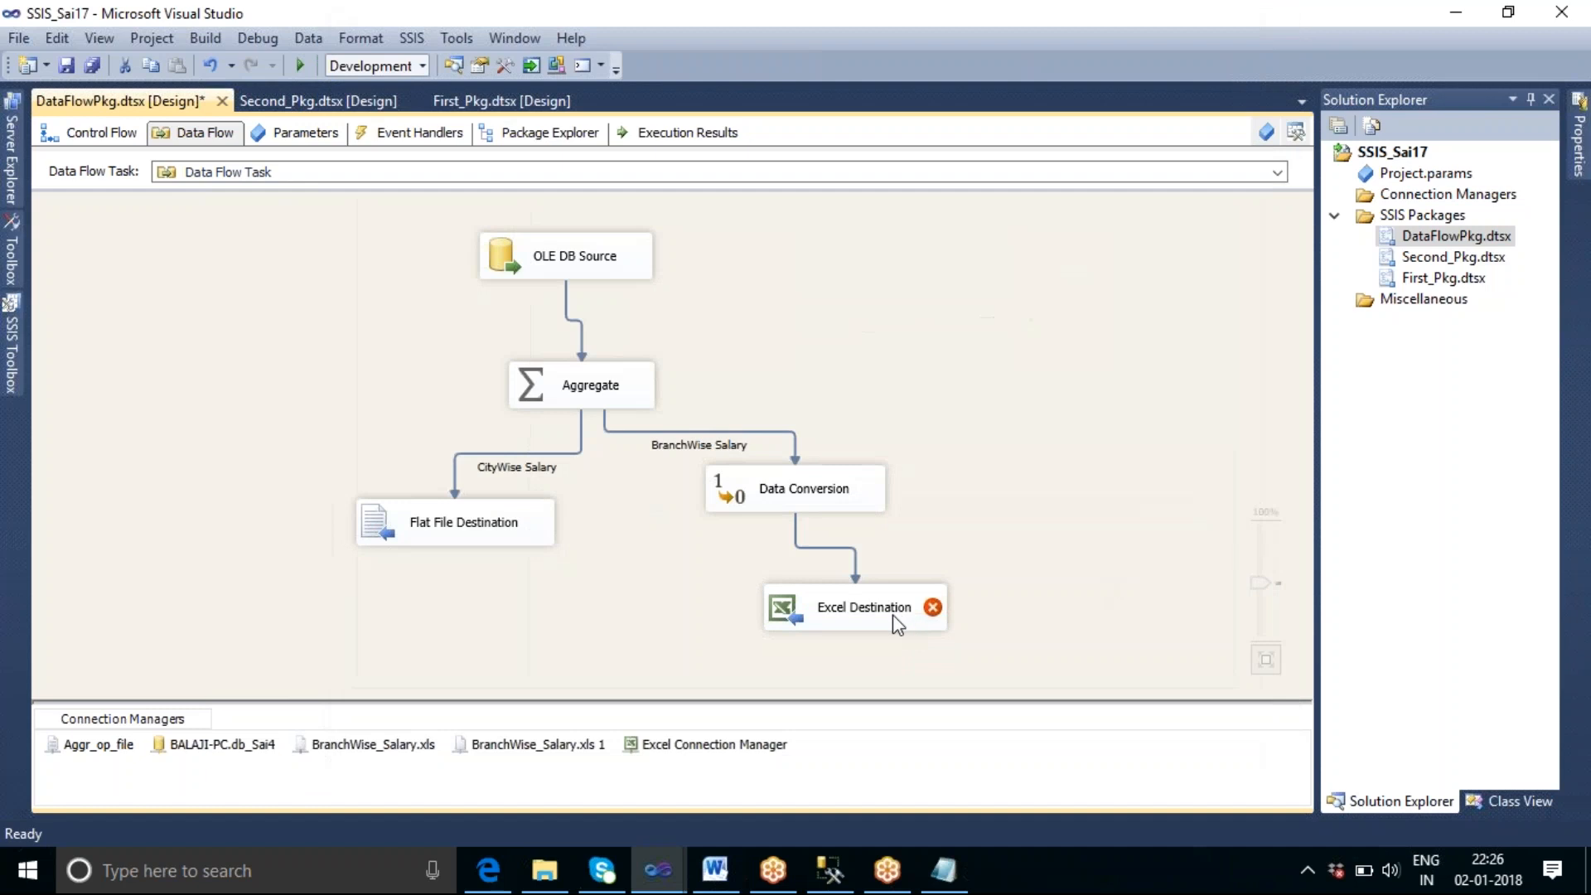
pyautogui.moveTo(893, 624)
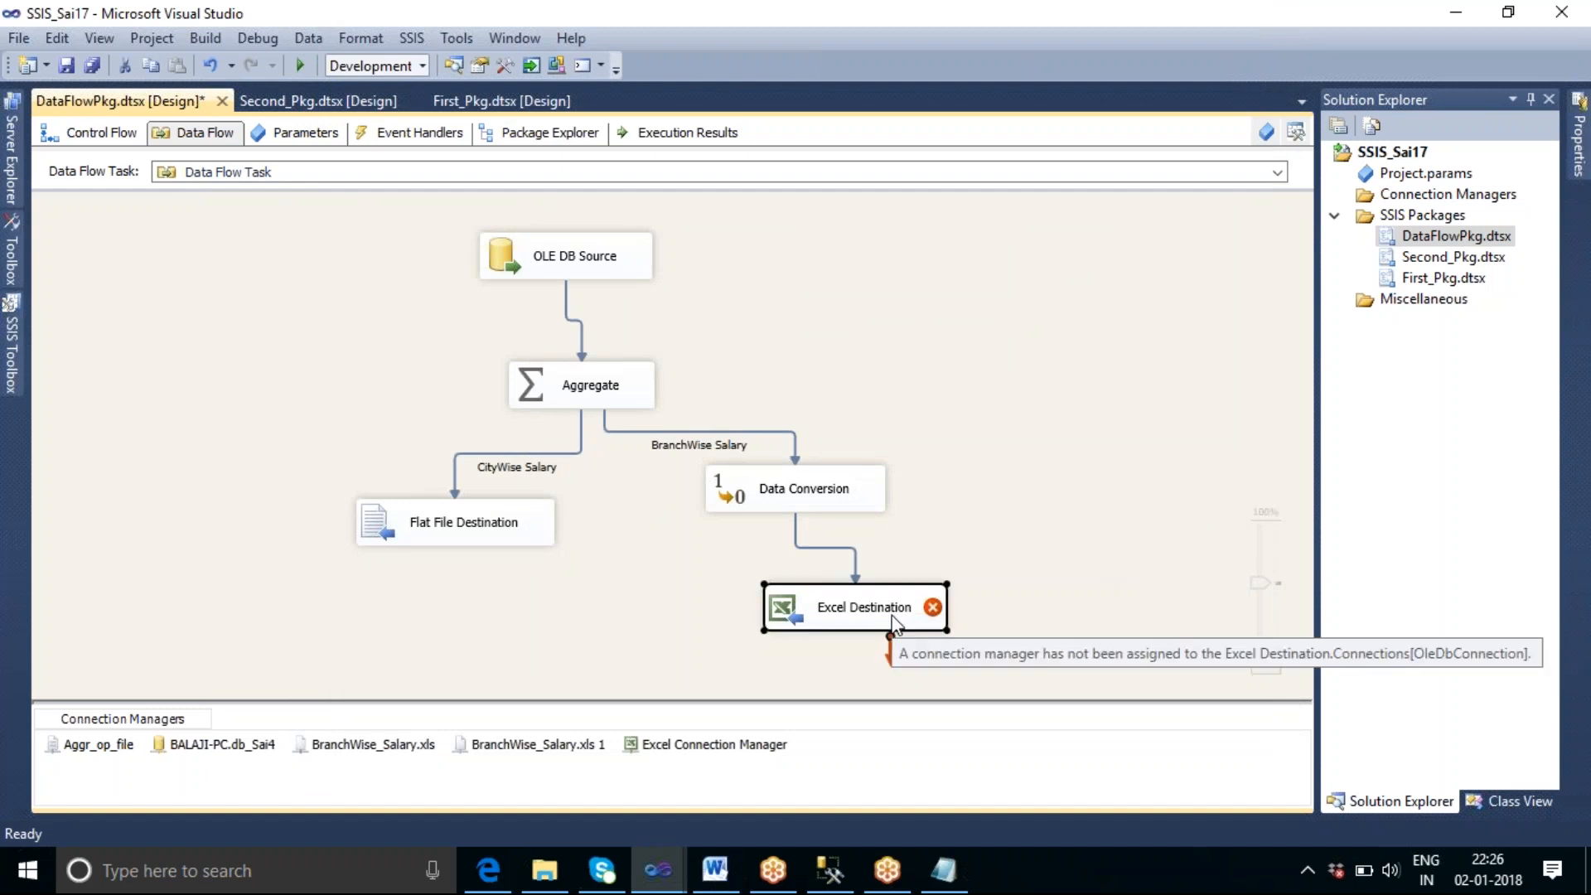
pyautogui.press('Delete')
# Step: Place a fresh Excel Destination below the Data Conversion and link the Data Conversion output to it
pyautogui.click(11, 344)
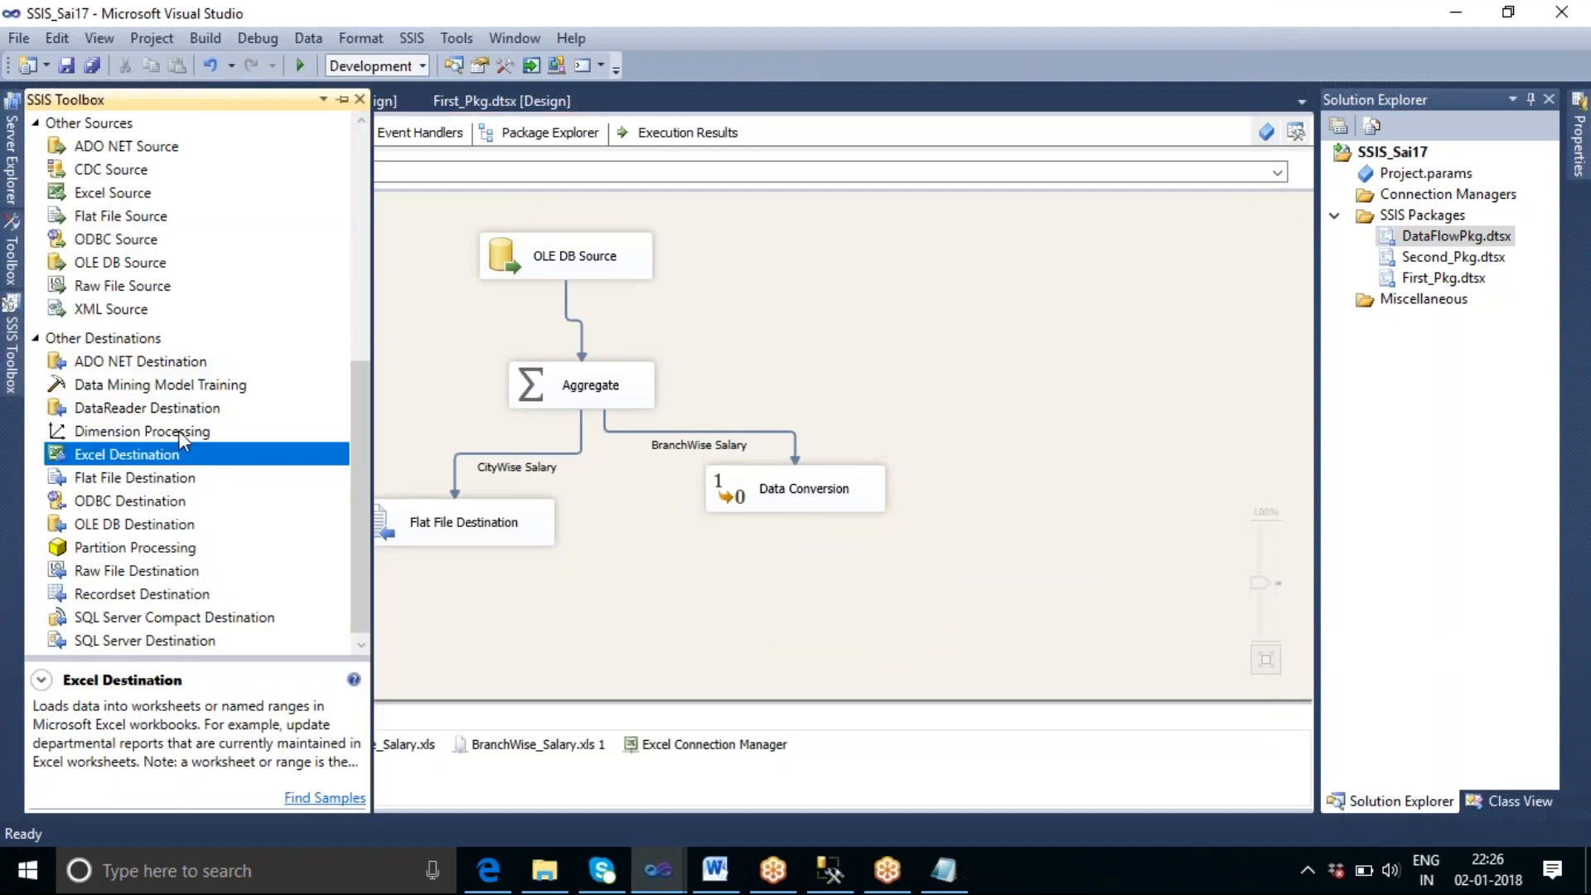
pyautogui.moveTo(674, 593); pyautogui.dragTo(812, 610)
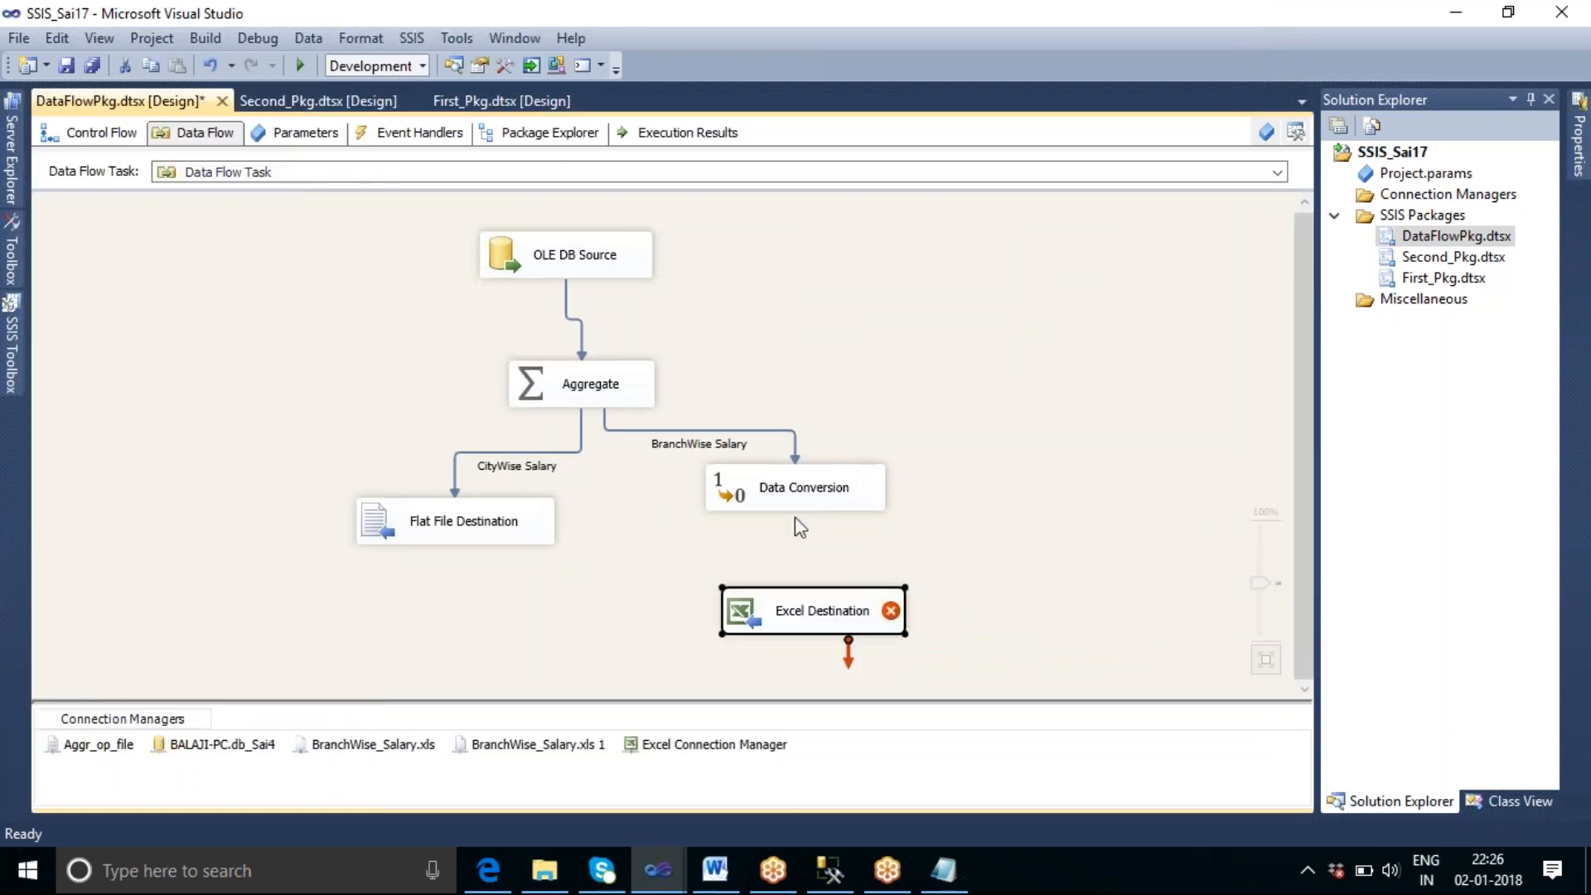
pyautogui.click(795, 498)
pyautogui.moveTo(806, 535); pyautogui.dragTo(812, 620)
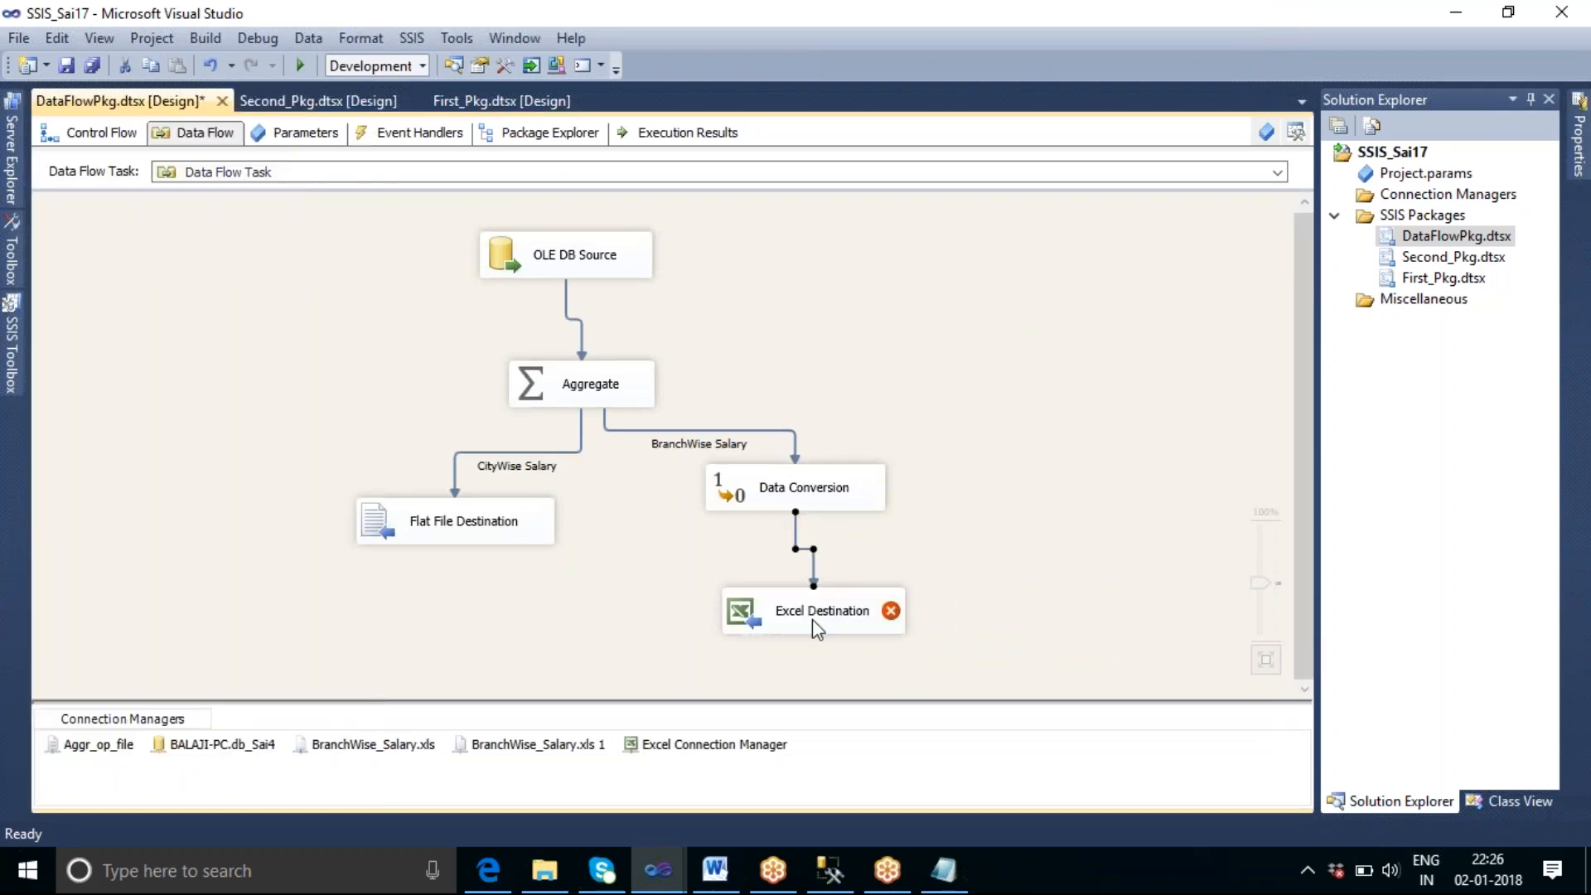
# Step: Create a new Excel connection for the Excel Destination to F:\SSIS_Tharala\Branch_New_Salary.xls in Microsoft Excel 97-2003 format
pyautogui.doubleClick(814, 622)
pyautogui.click(1186, 286)
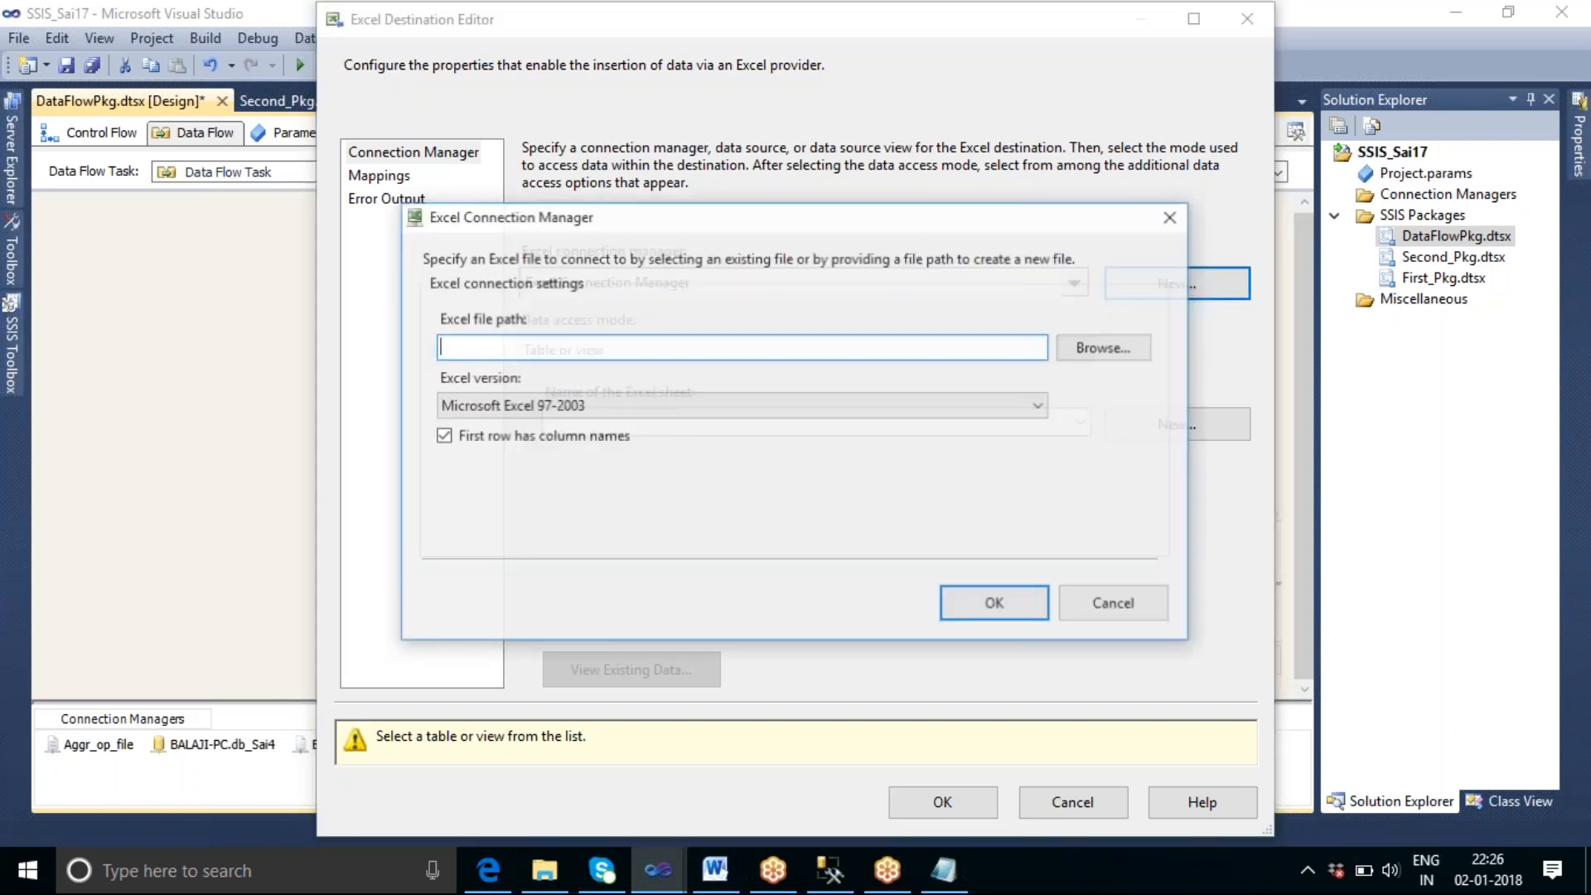
pyautogui.click(1108, 343)
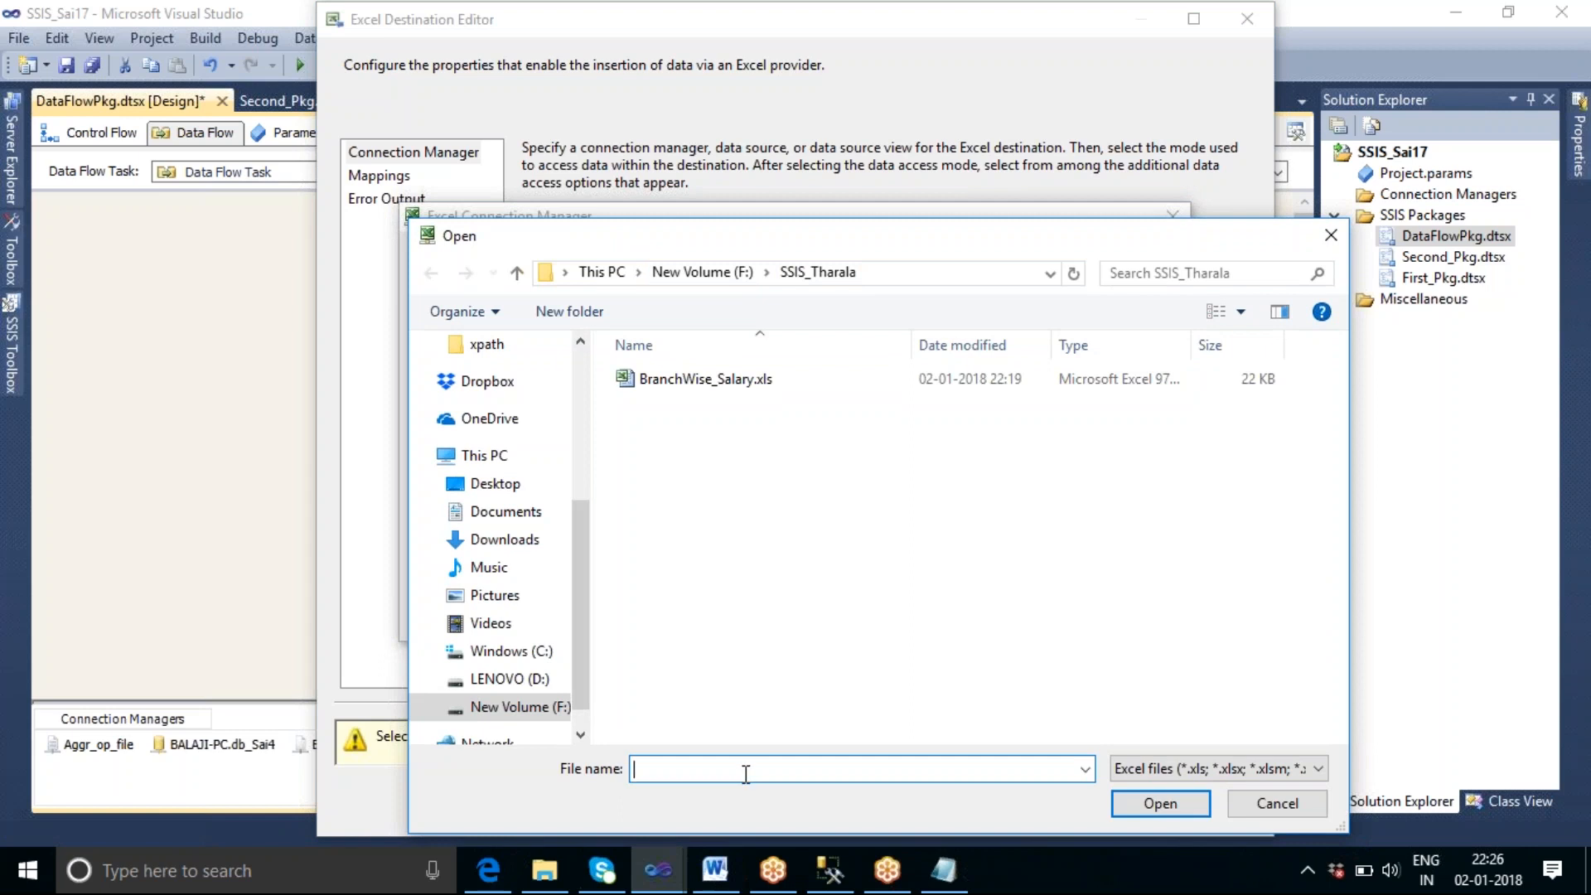
pyautogui.write('Branch_New_Salary')
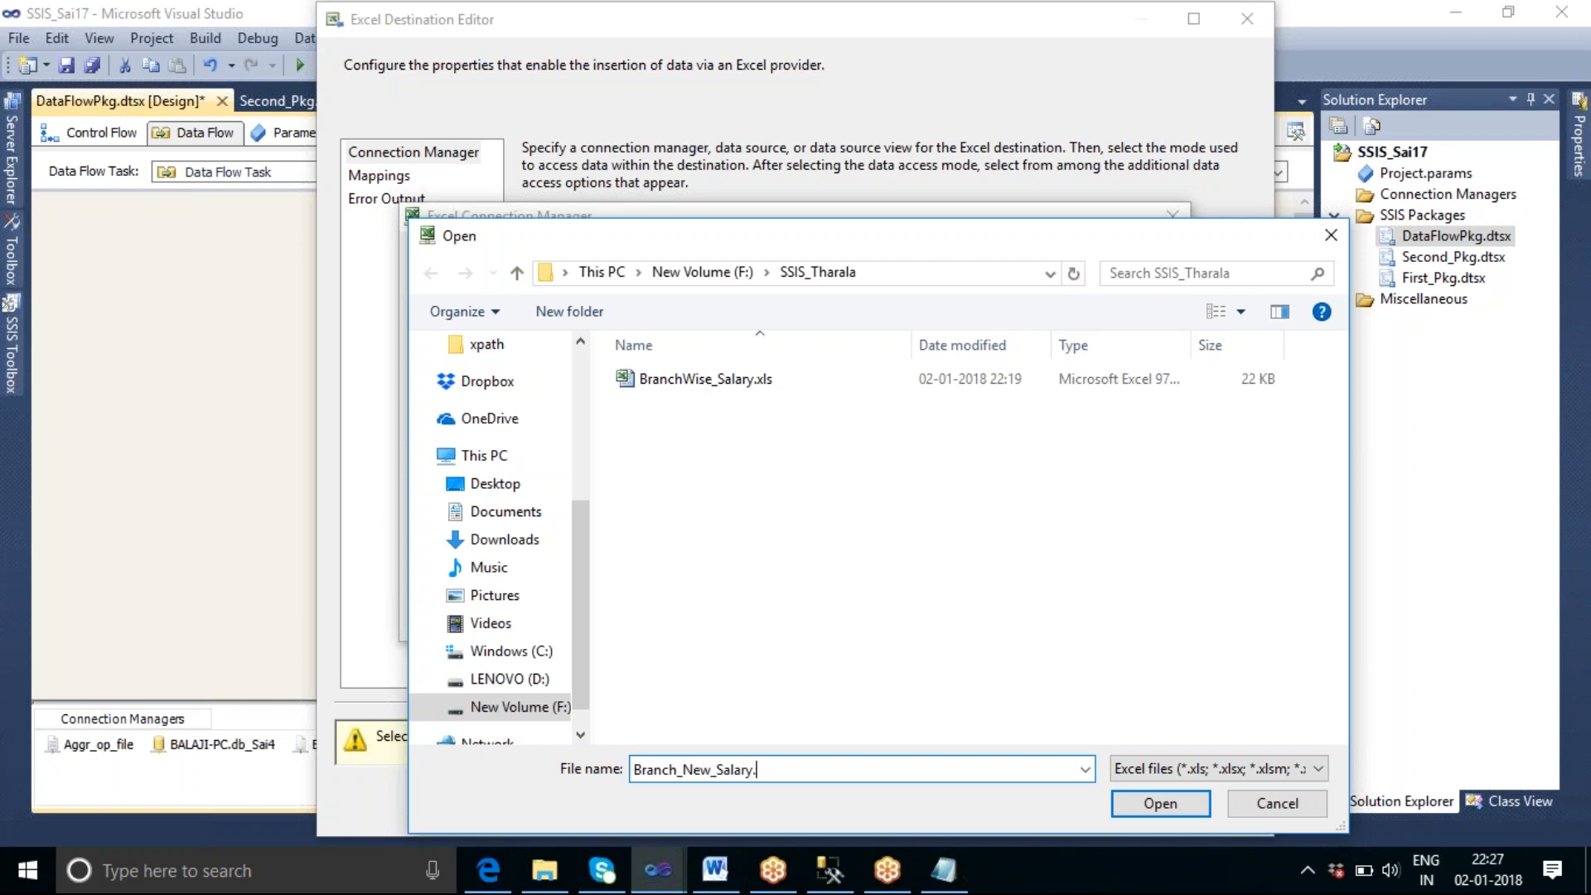
pyautogui.write('.xls')
pyautogui.click(1187, 808)
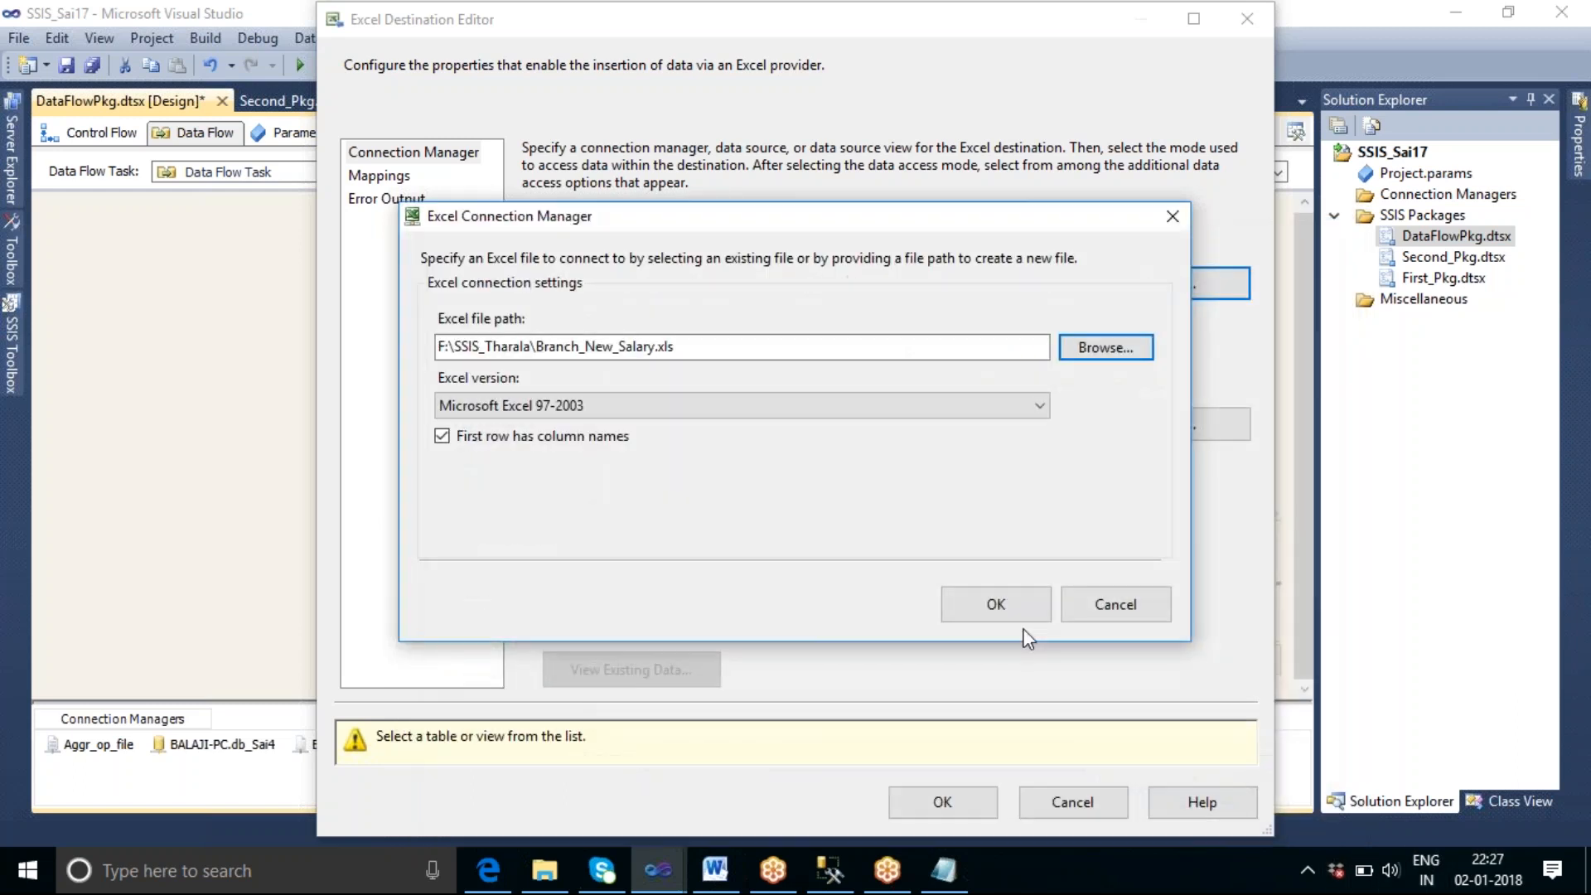
pyautogui.click(964, 612)
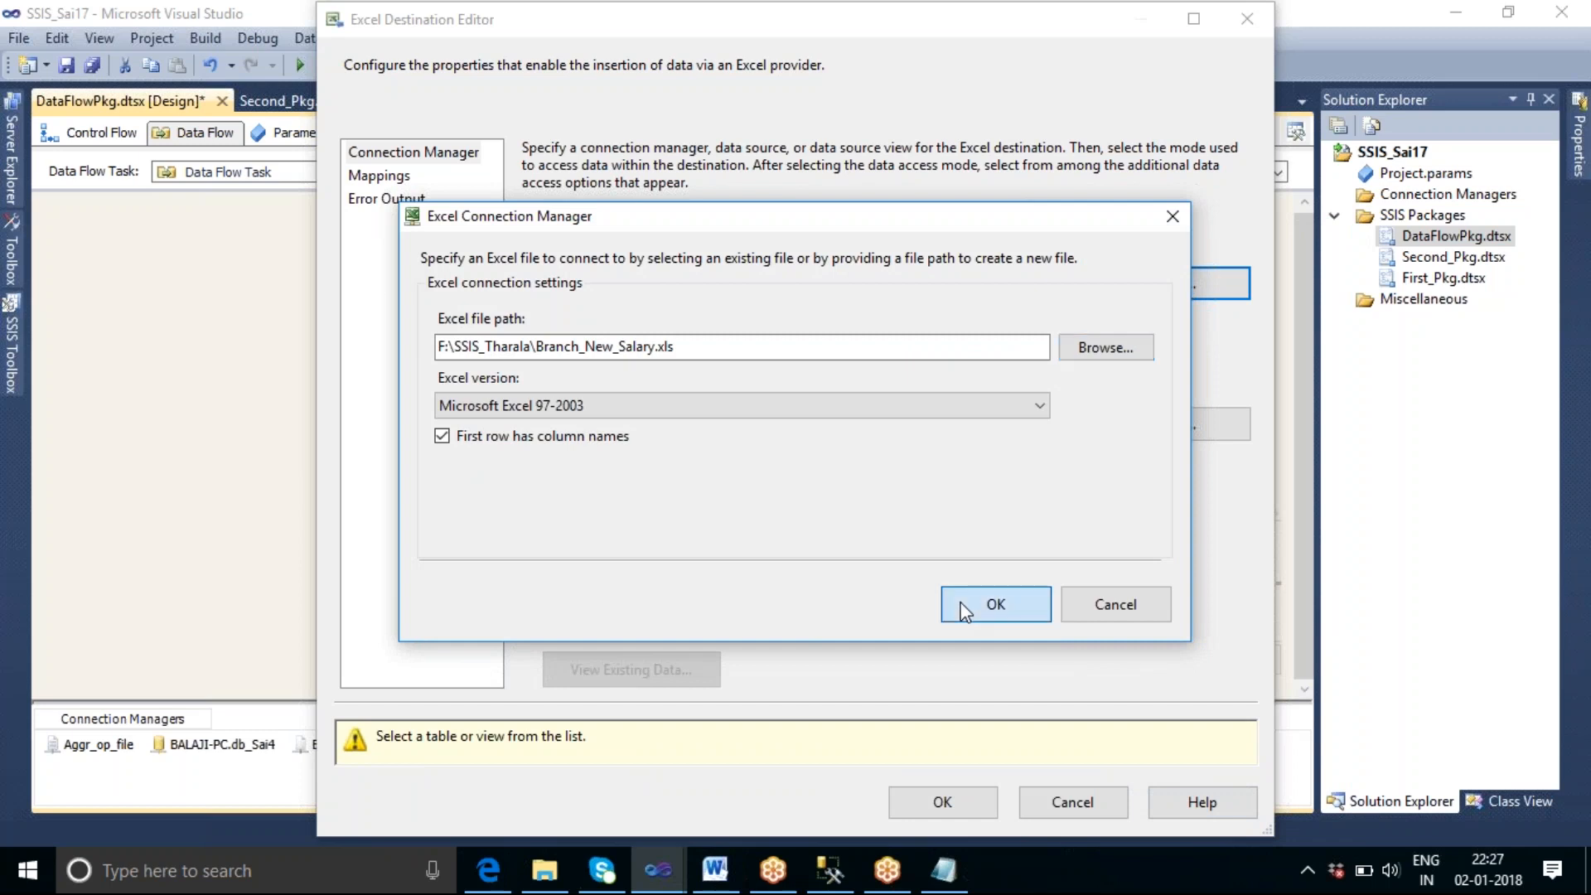
# Step: Start a new Excel sheet for the destination and name its table CitySalary in the CREATE TABLE statement
pyautogui.click(1188, 432)
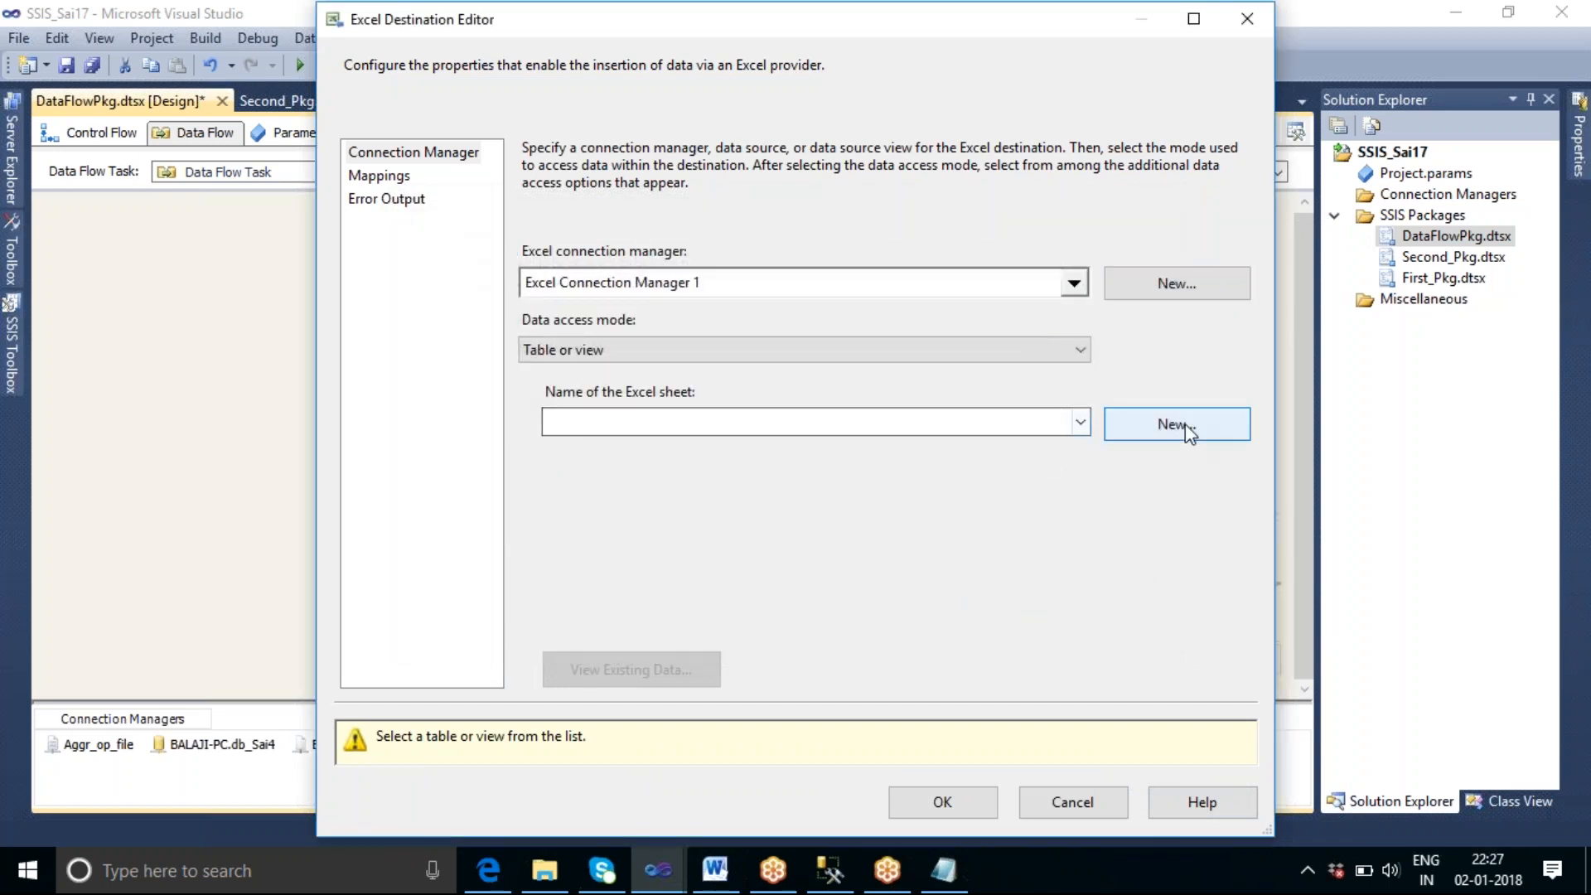
pyautogui.click(1190, 431)
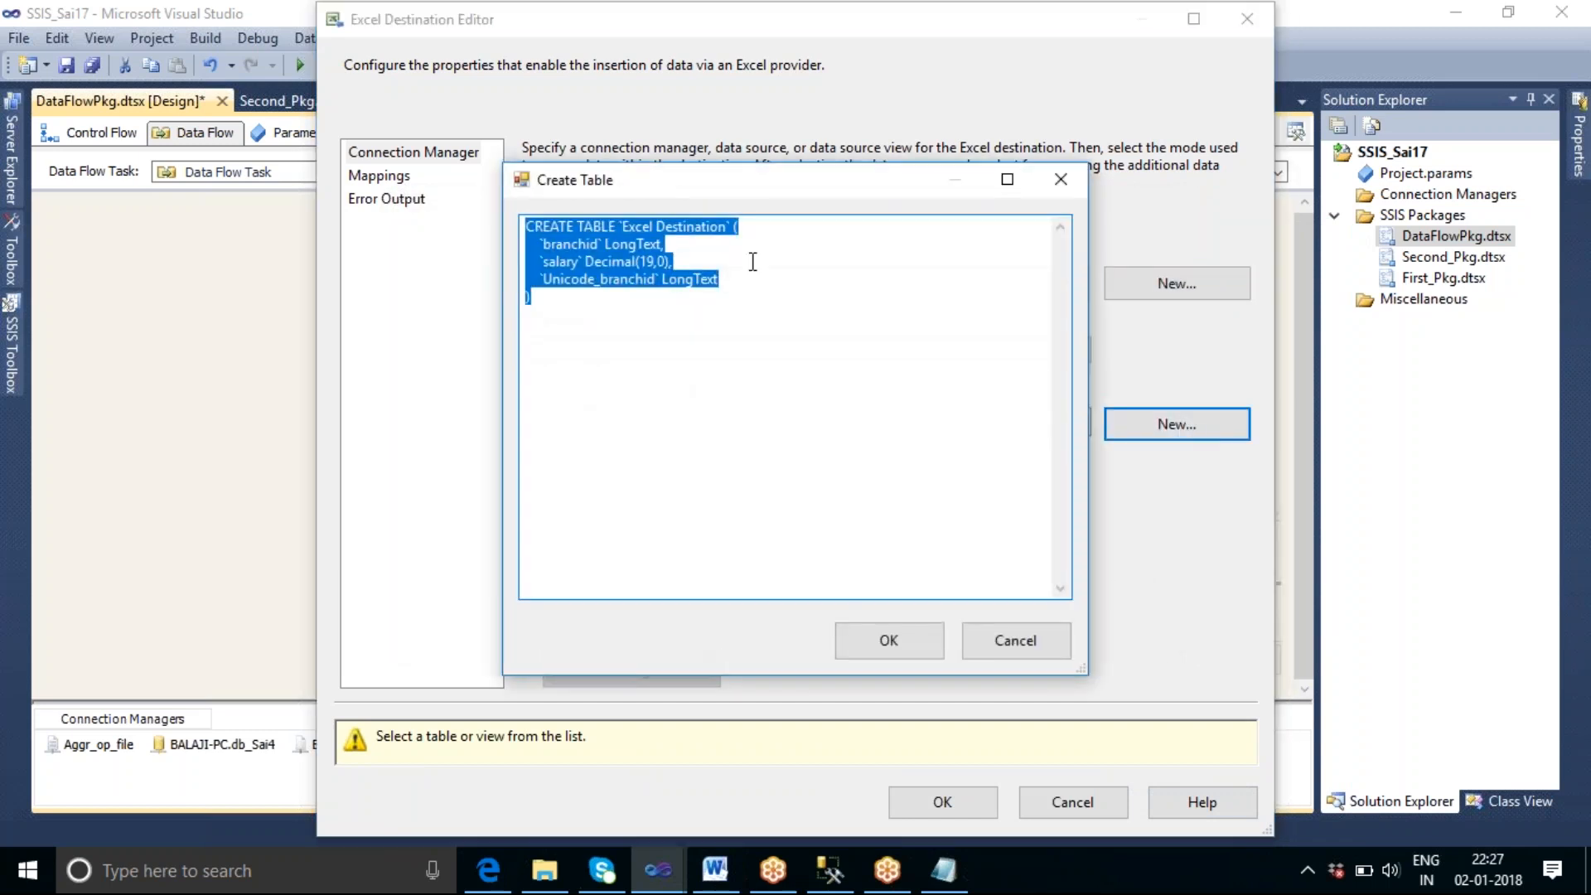
pyautogui.click(726, 227)
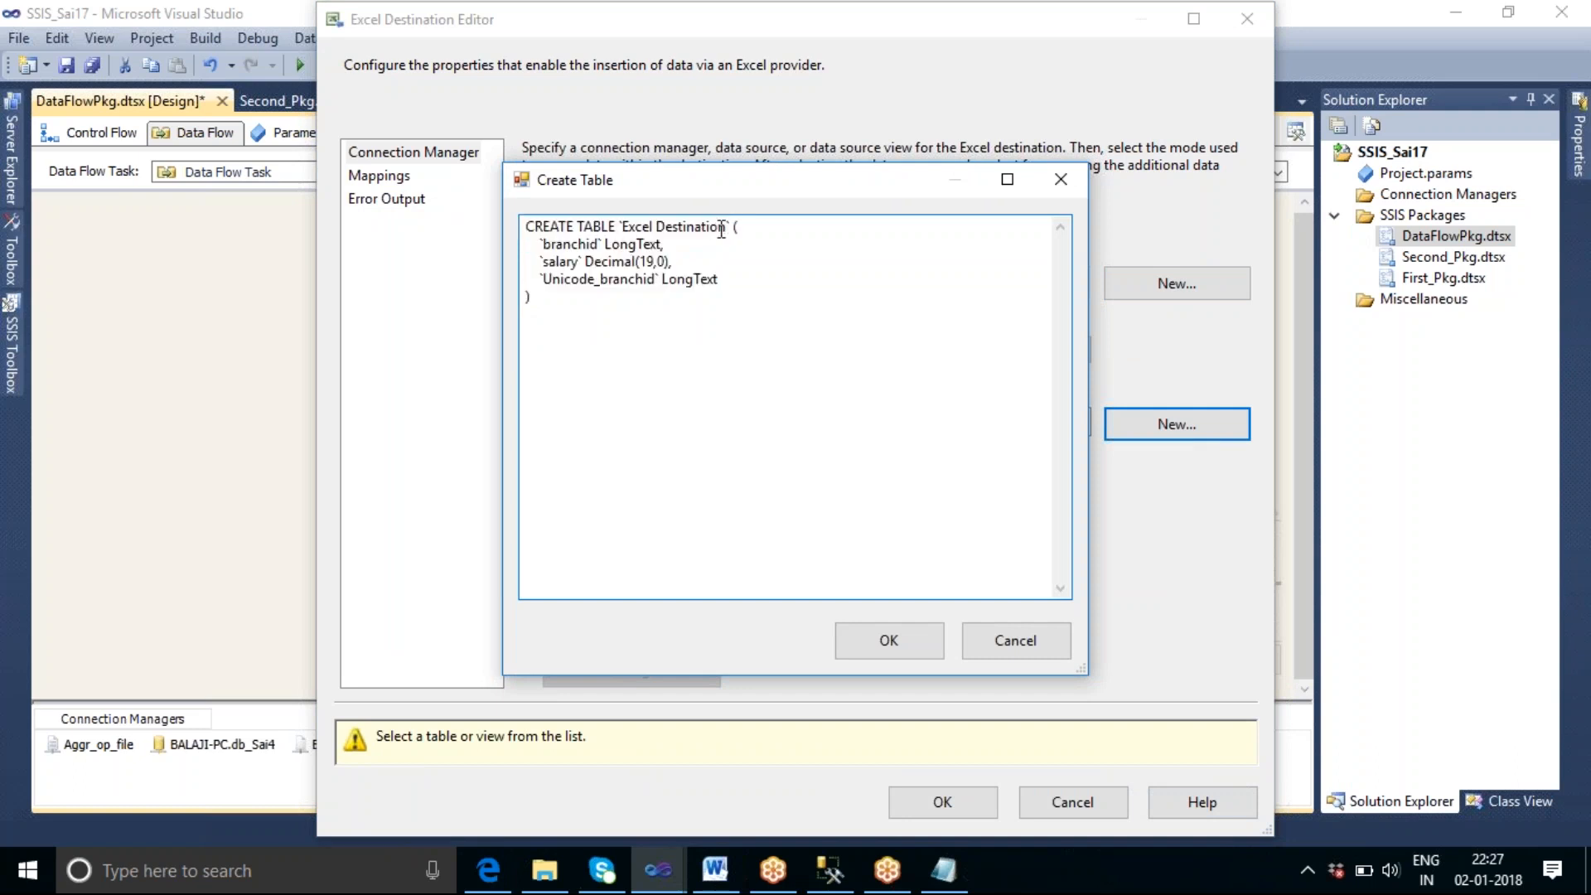
pyautogui.moveTo(723, 229); pyautogui.dragTo(627, 242)
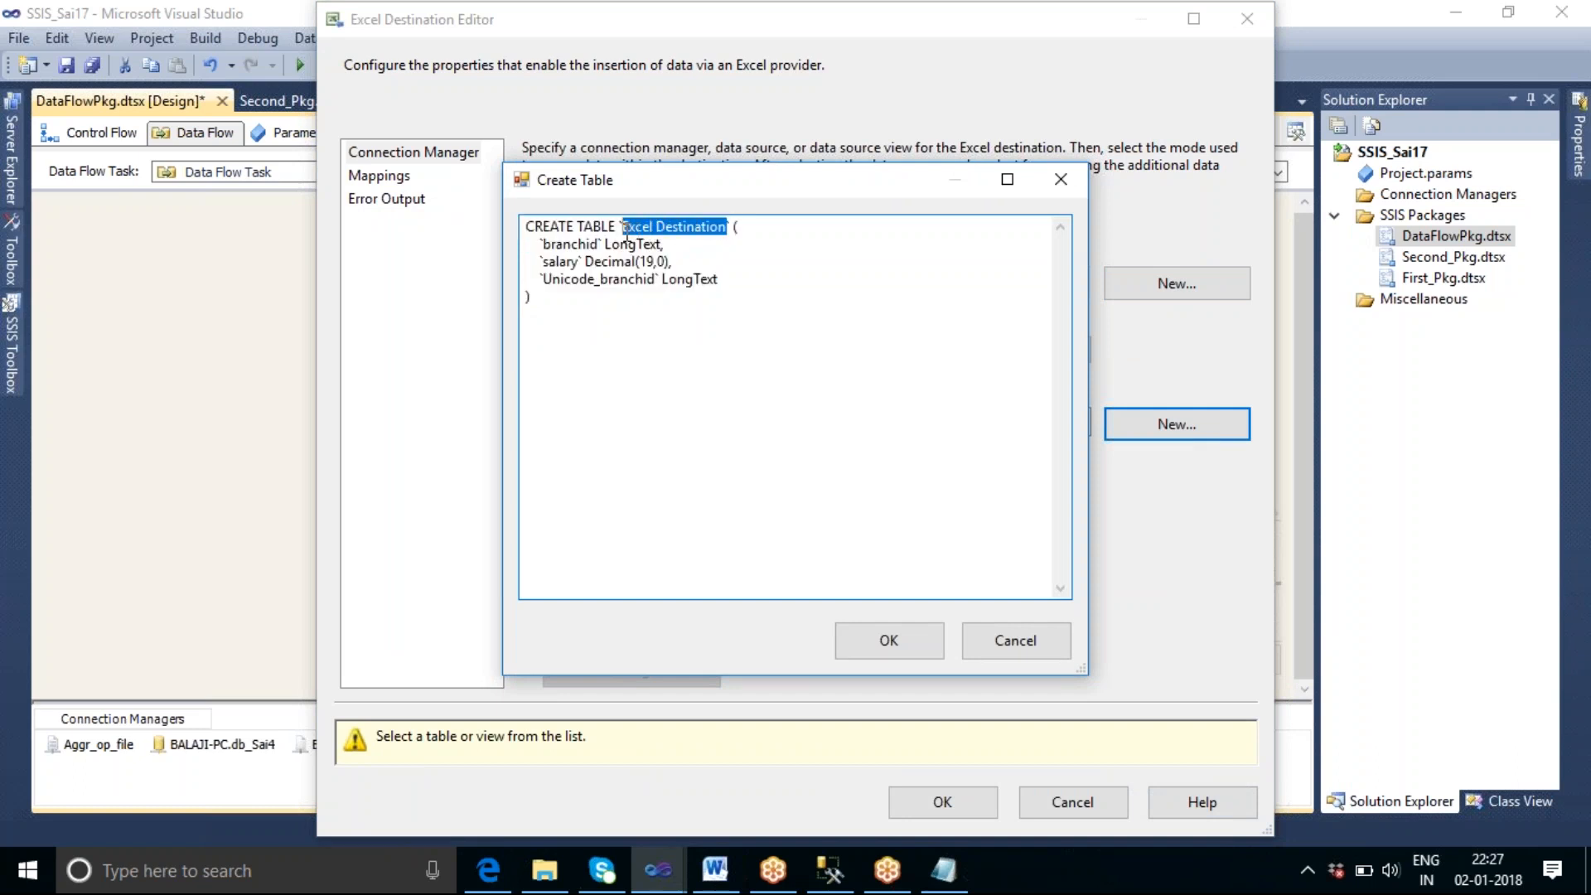
pyautogui.write('City')
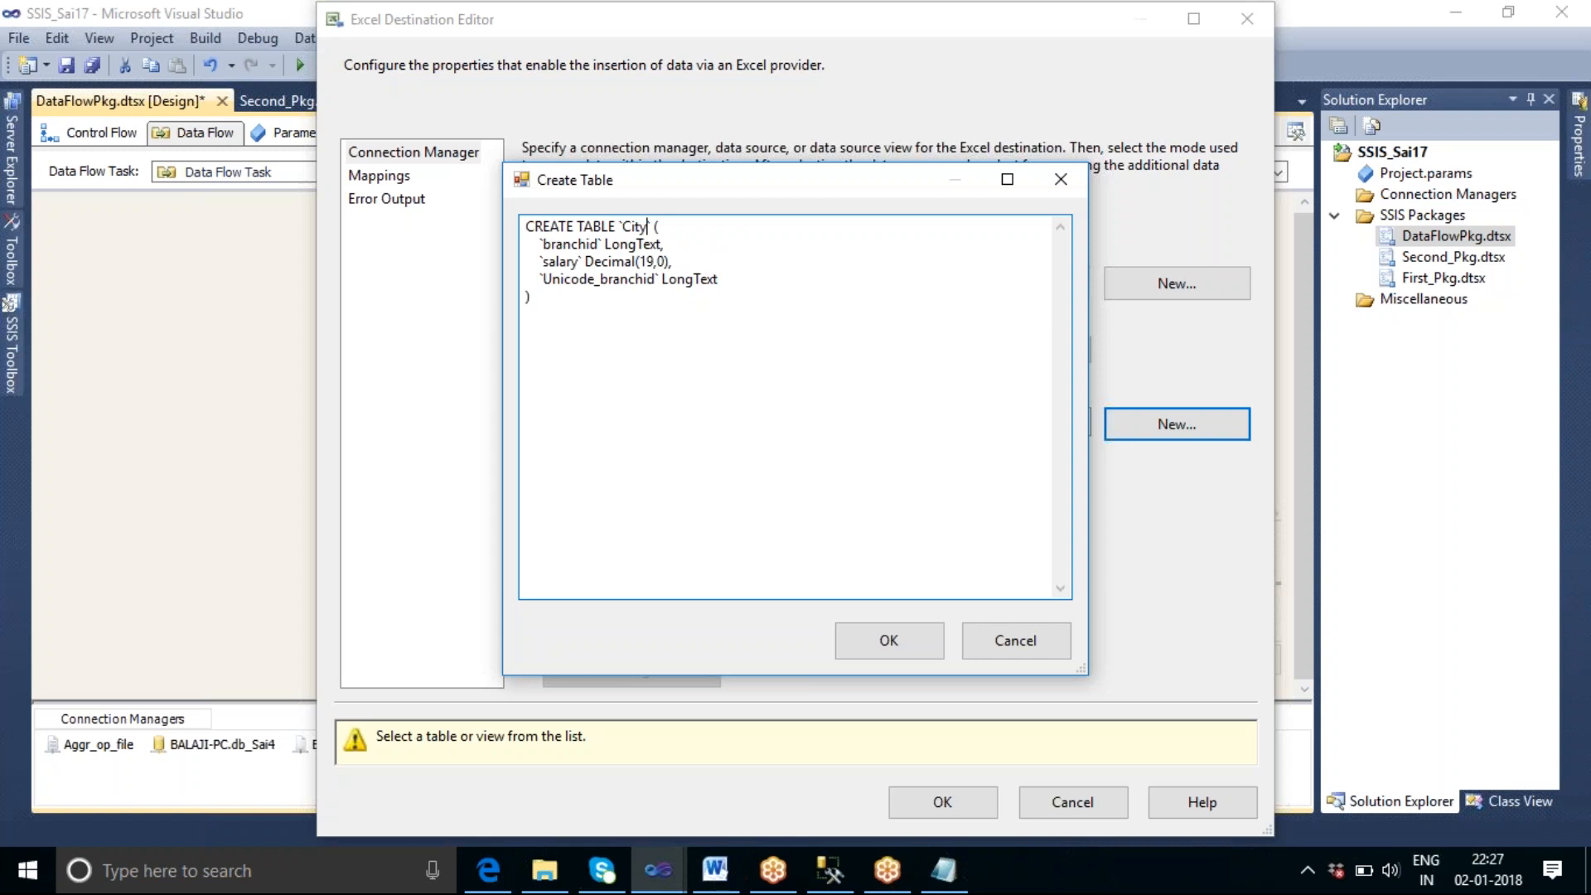
pyautogui.write('Salary')
# Step: Remove the Unicode_branchid column from the CREATE TABLE statement and create the sheet
pyautogui.moveTo(720, 273); pyautogui.dragTo(523, 275)
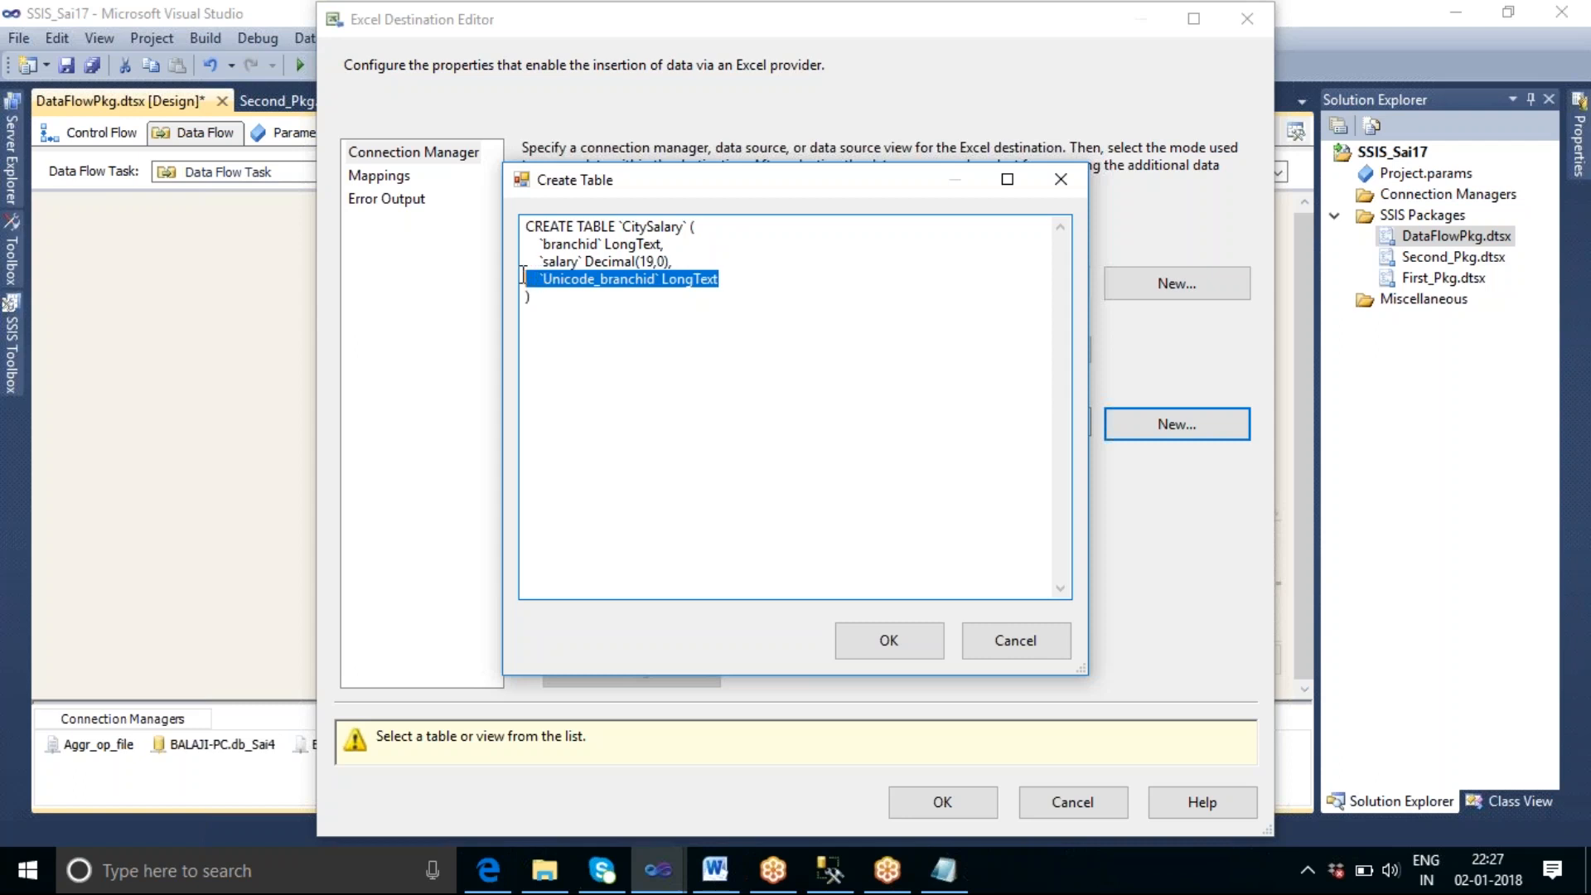
pyautogui.press('BackSpace')
pyautogui.press('BackSpace')
pyautogui.press('BackSpace')
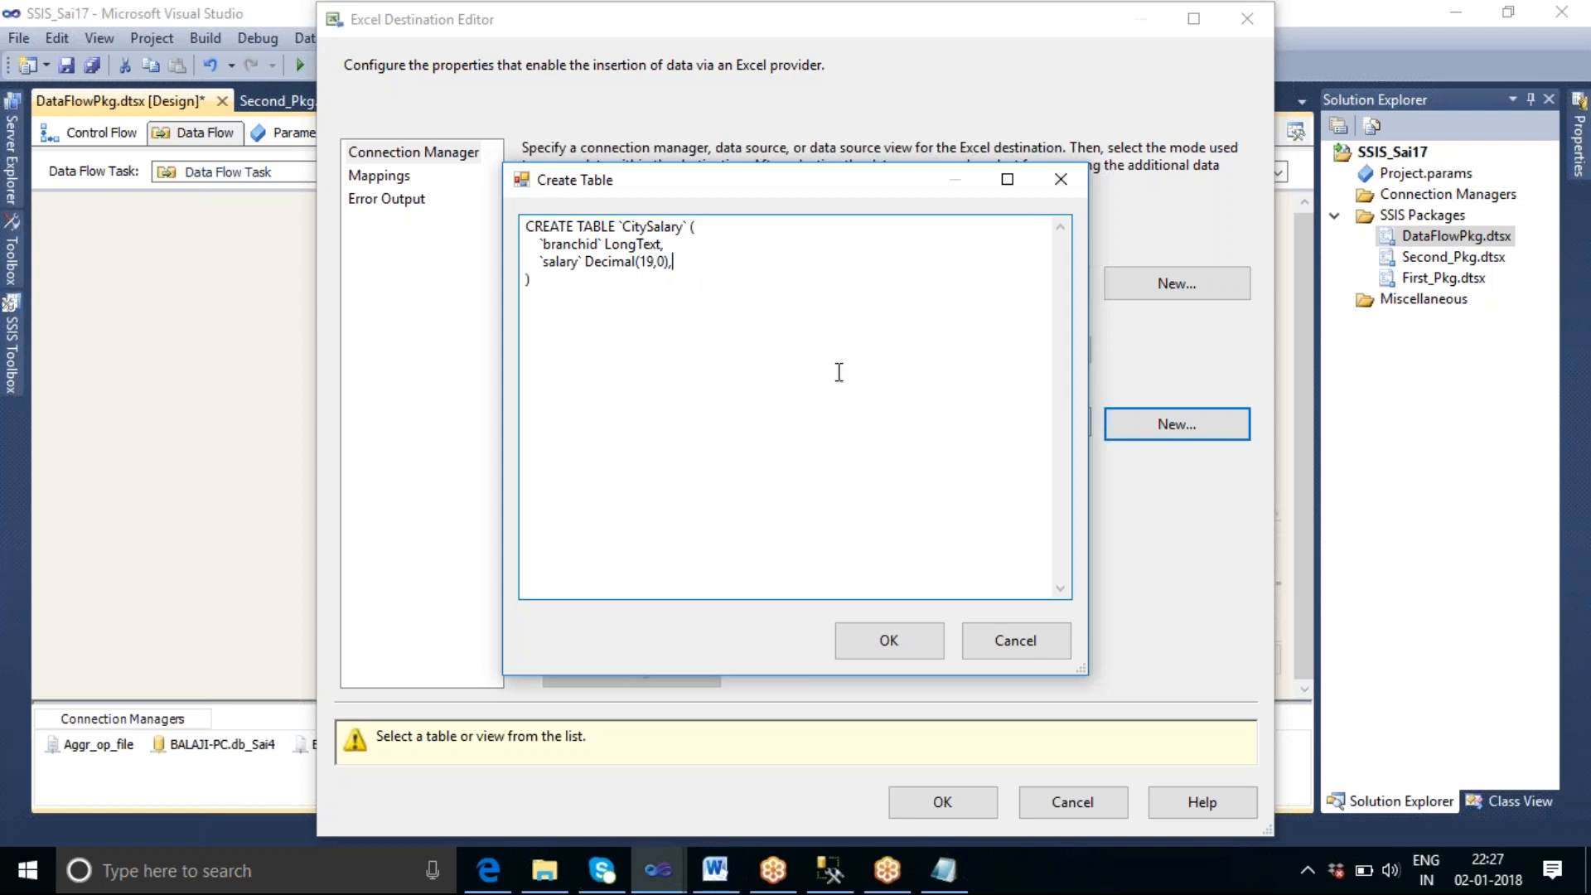
pyautogui.click(918, 640)
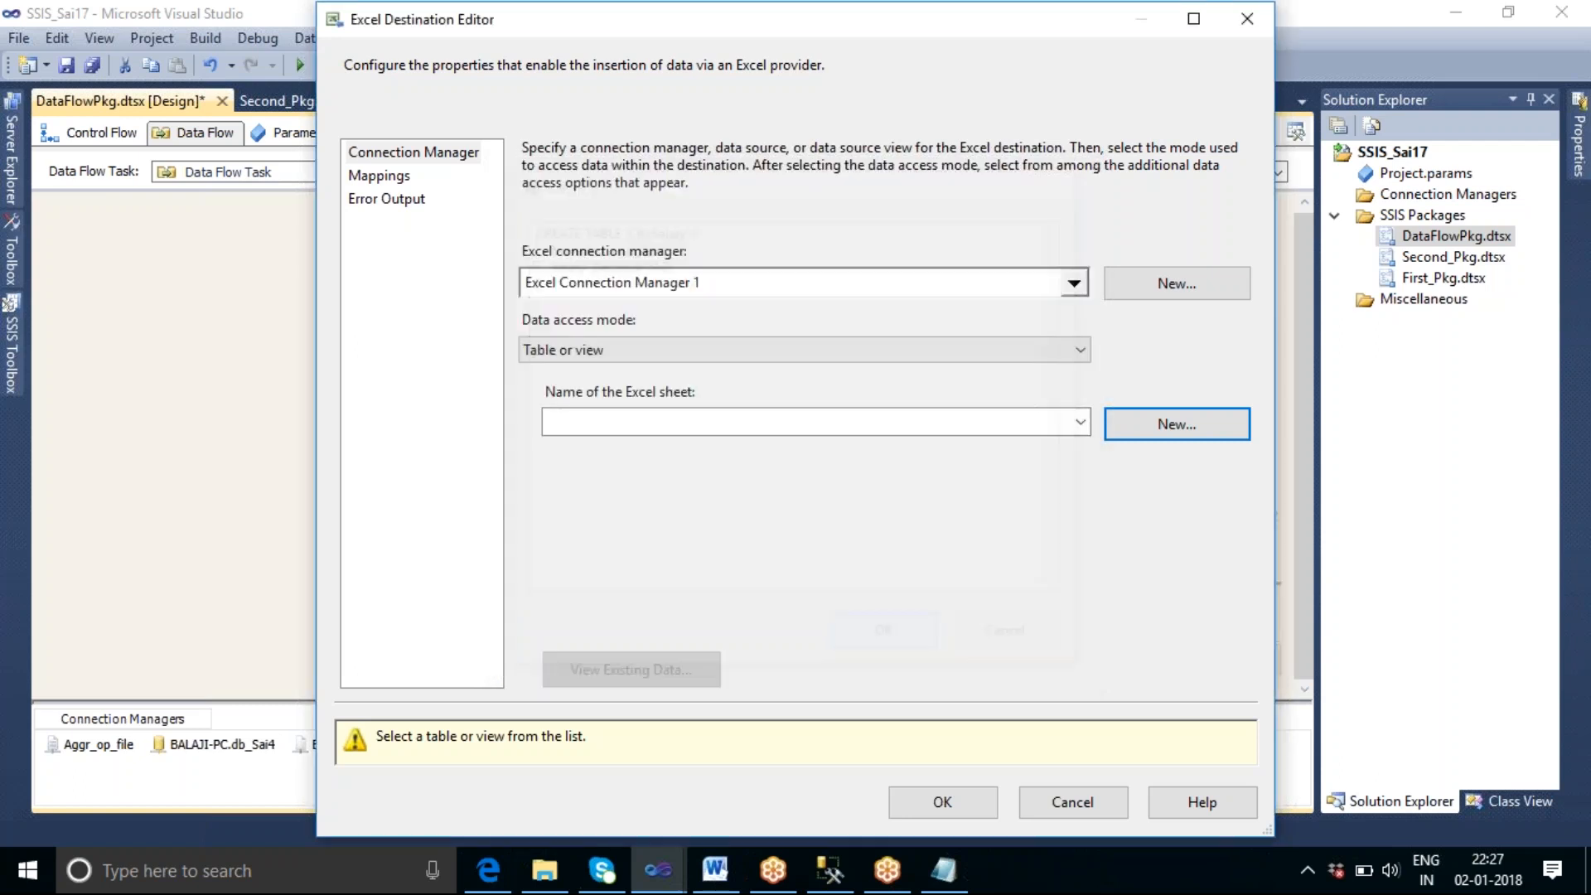
# Step: Set the Excel Destination's sheet to CitySalary$
pyautogui.click(1132, 473)
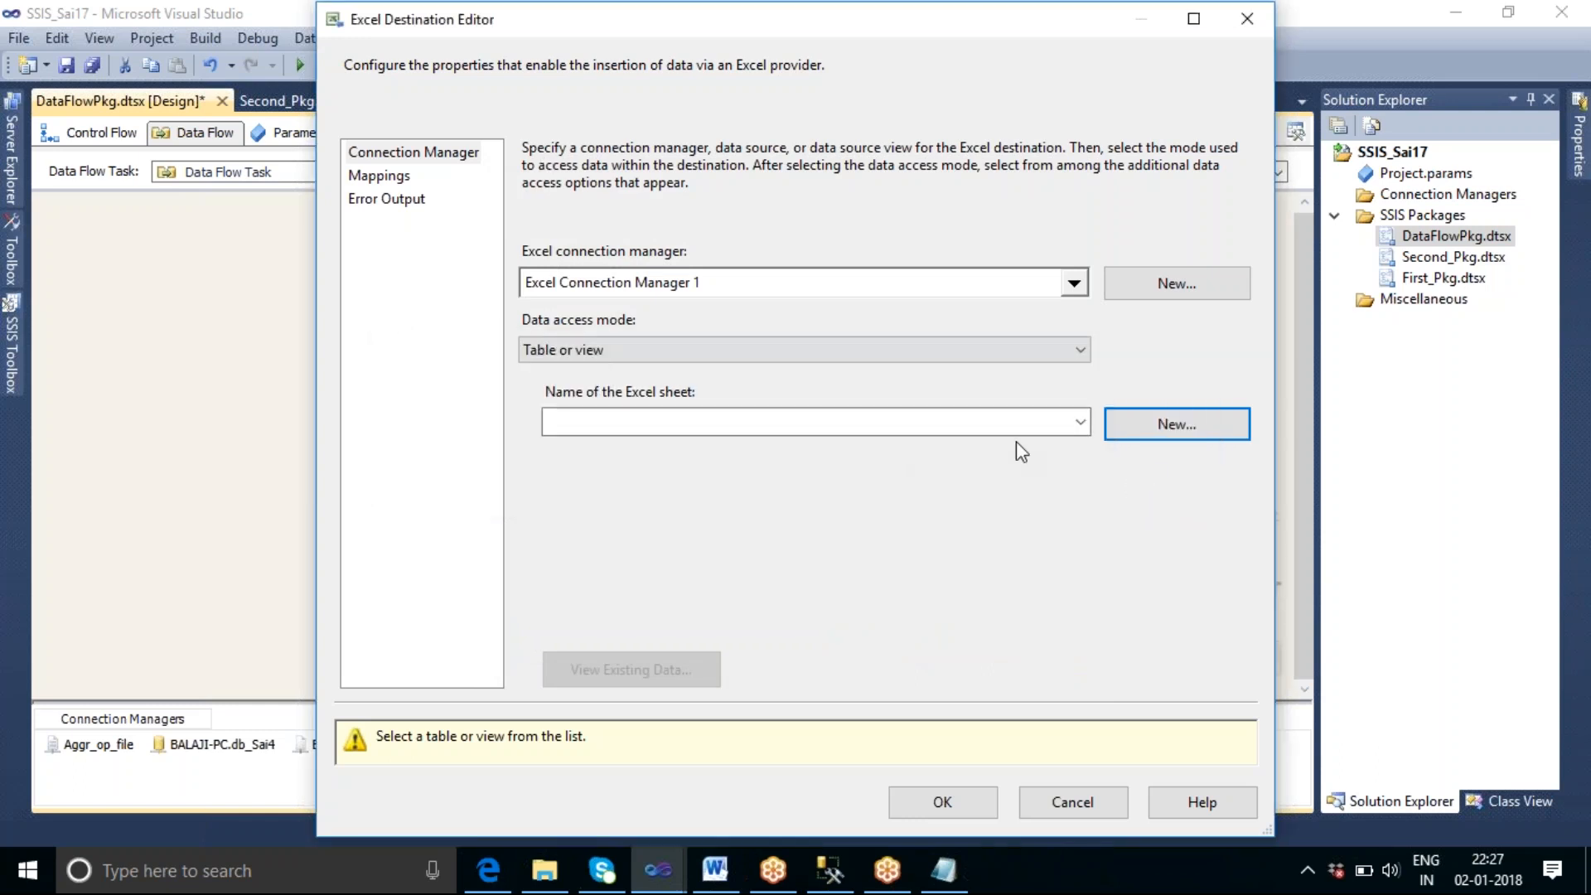
pyautogui.click(1080, 422)
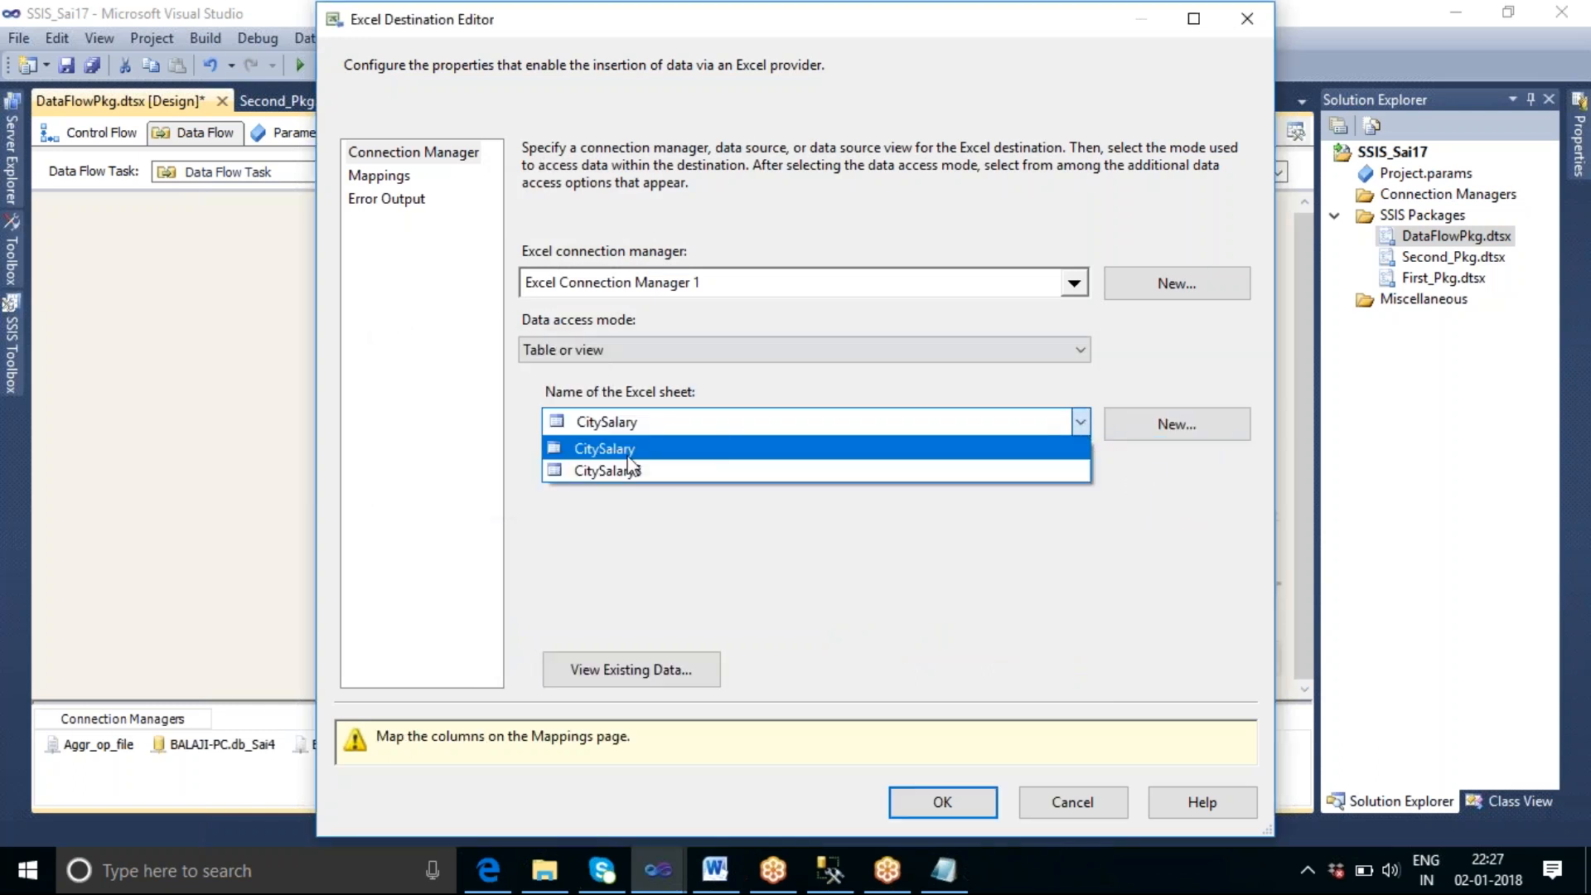
pyautogui.click(607, 472)
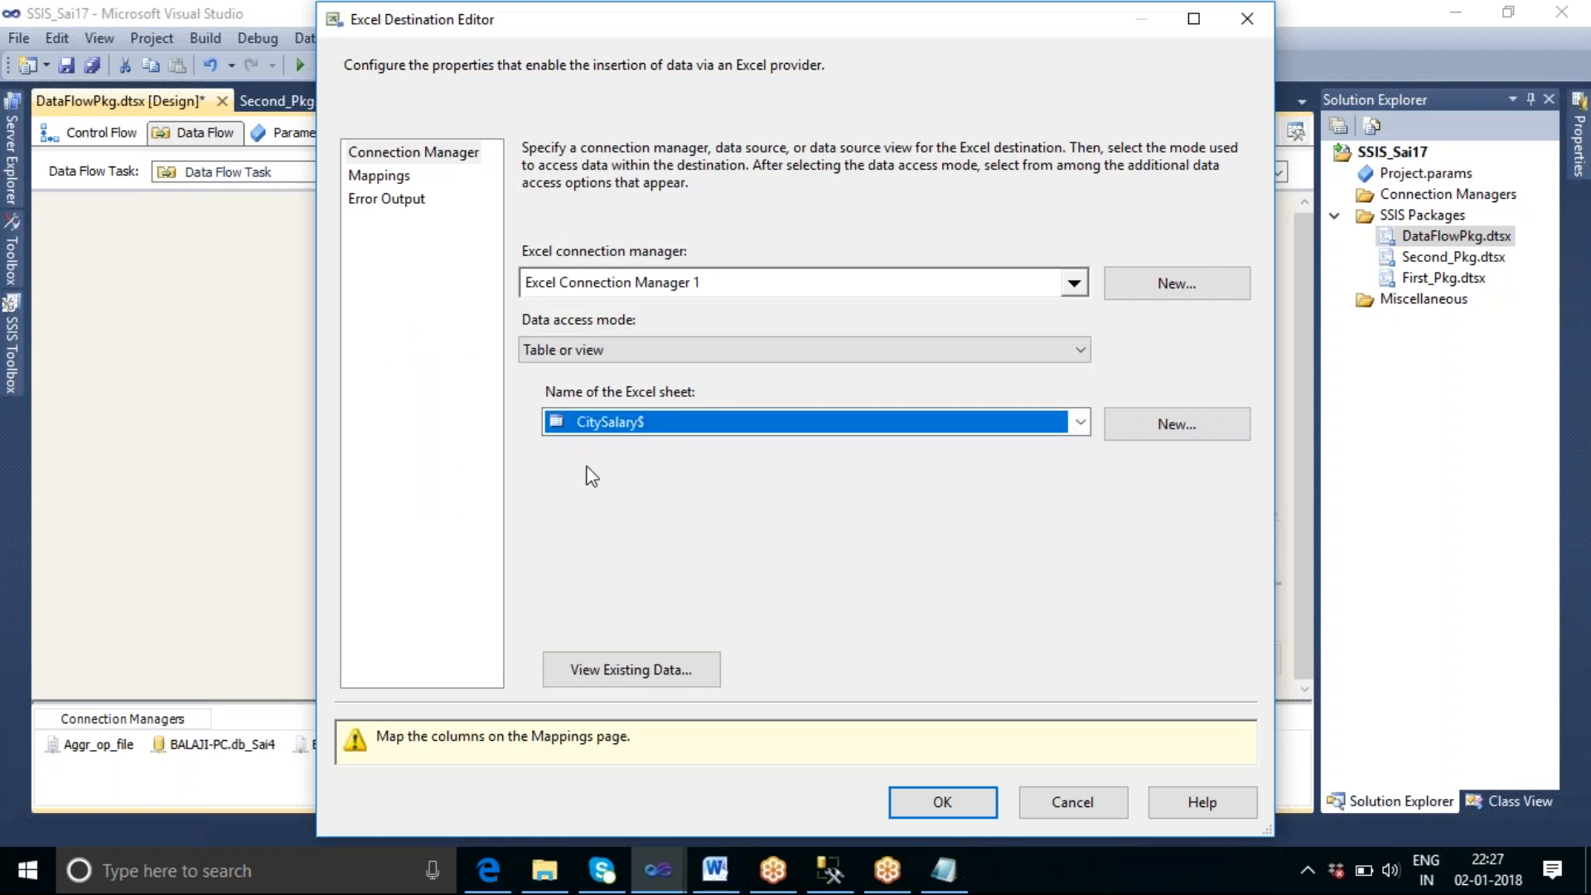
# Step: Map the Unicode_branchid input column to the branchid destination column and apply the Excel Destination settings
pyautogui.click(379, 176)
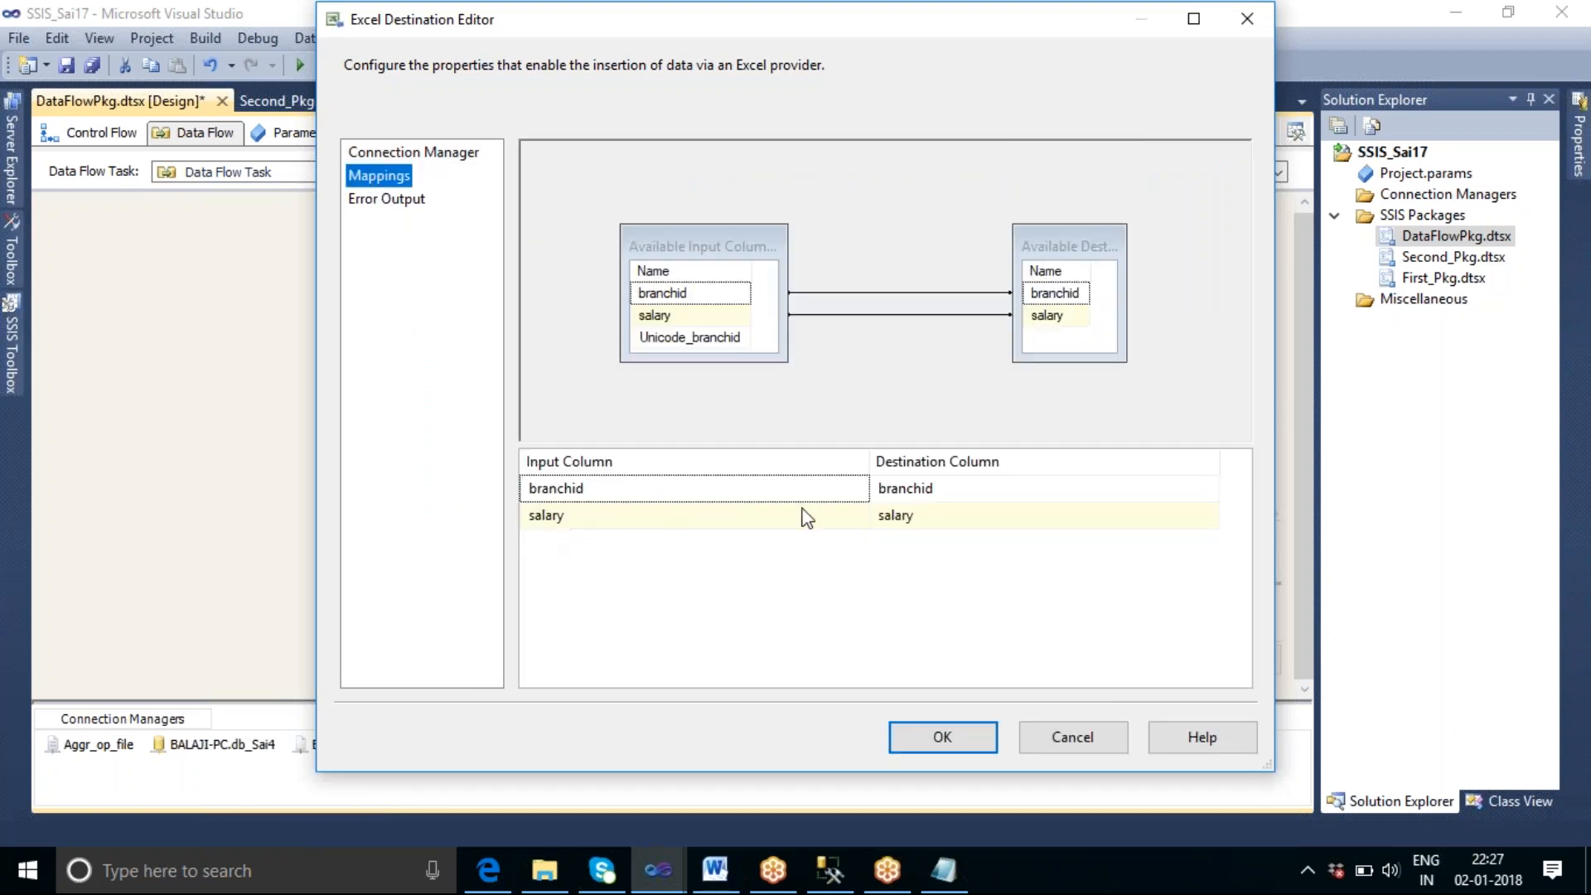
pyautogui.click(756, 489)
pyautogui.click(860, 489)
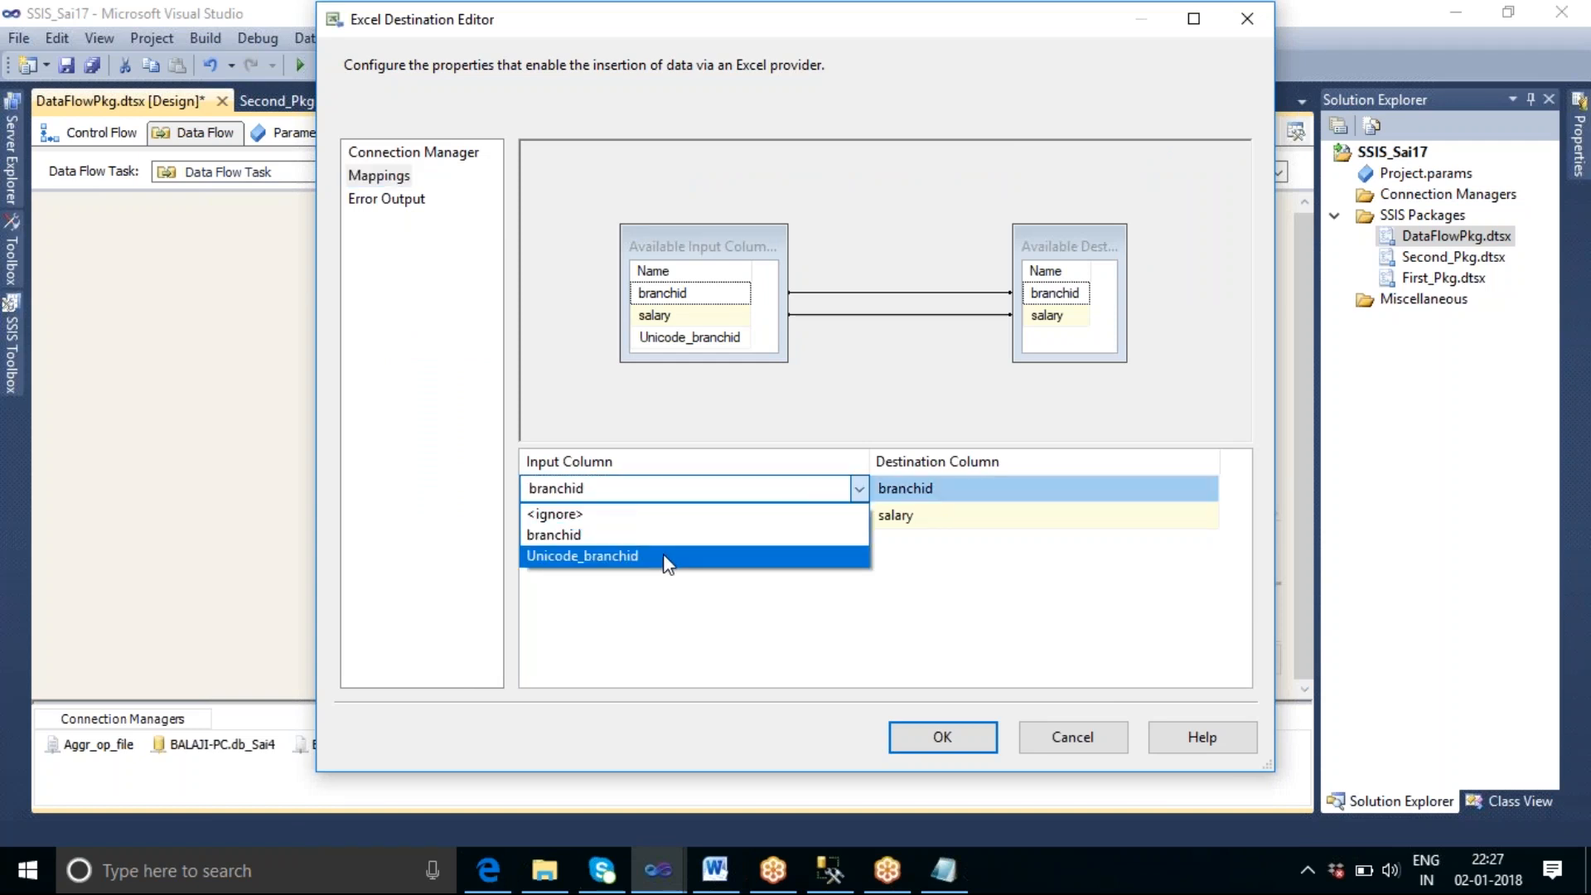
pyautogui.click(663, 554)
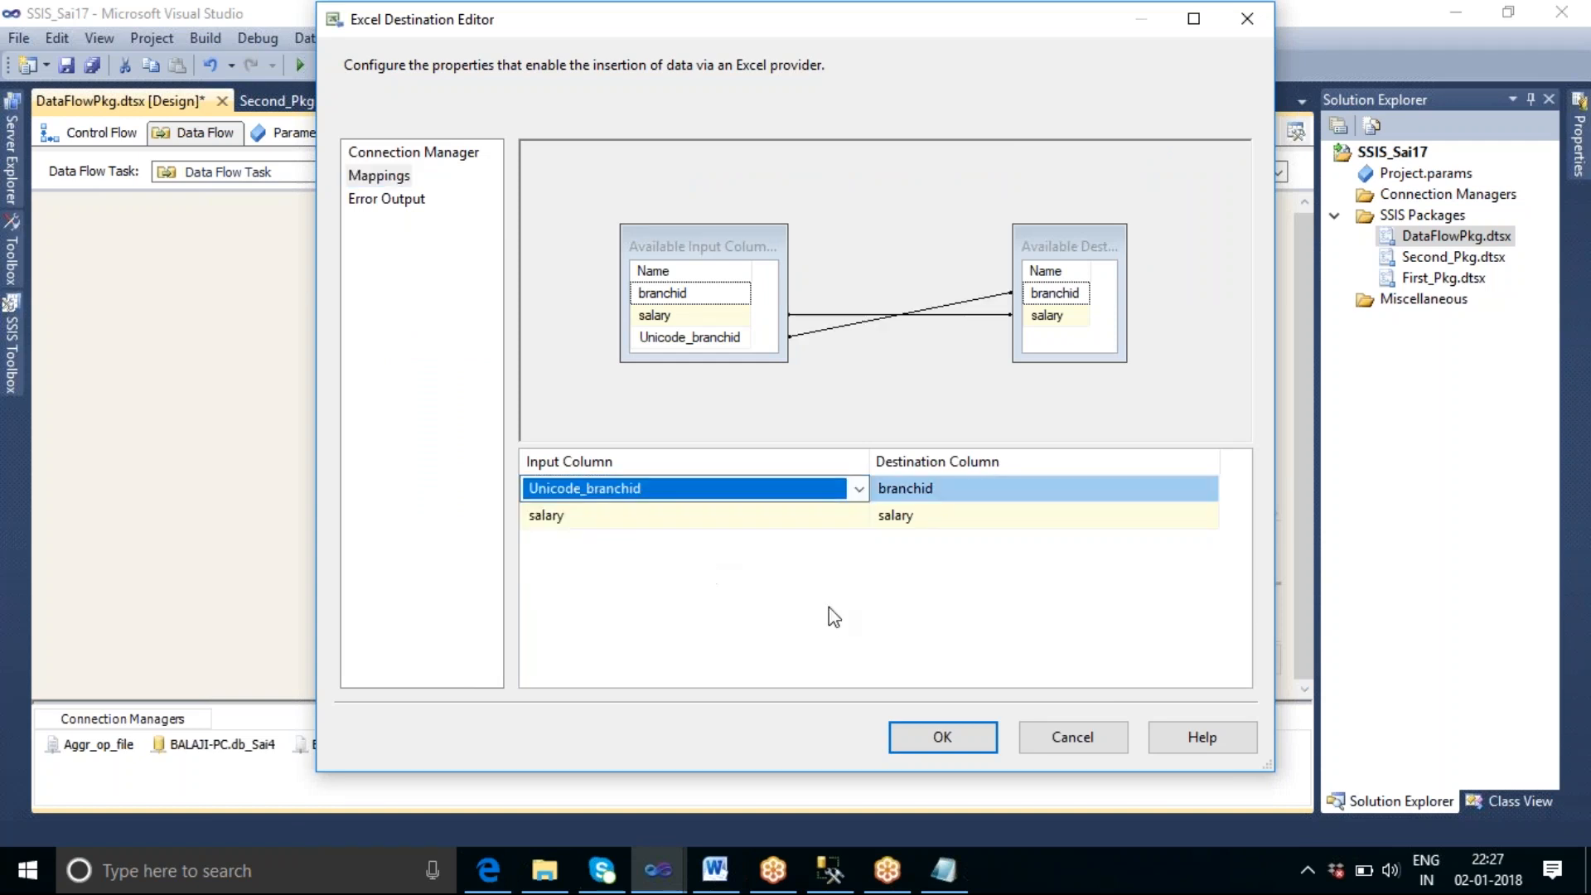
pyautogui.click(941, 738)
pyautogui.click(982, 485)
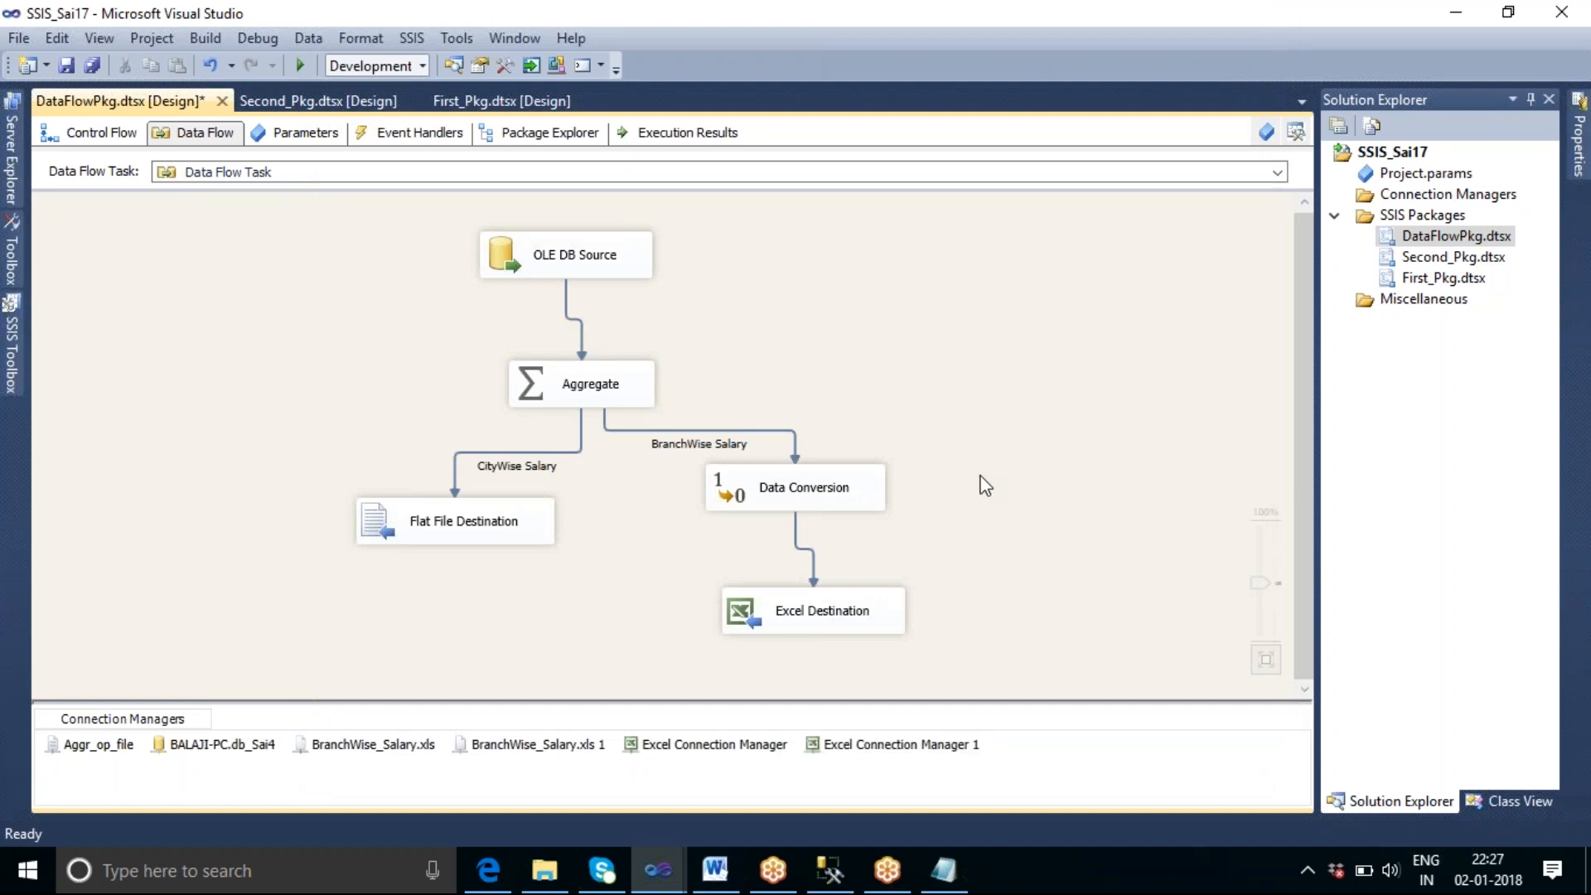
# Step: Check the SSIS_Tharala folder on the F: drive in File Explorer for the Branch_New_Salary.xls file
pyautogui.click(545, 870)
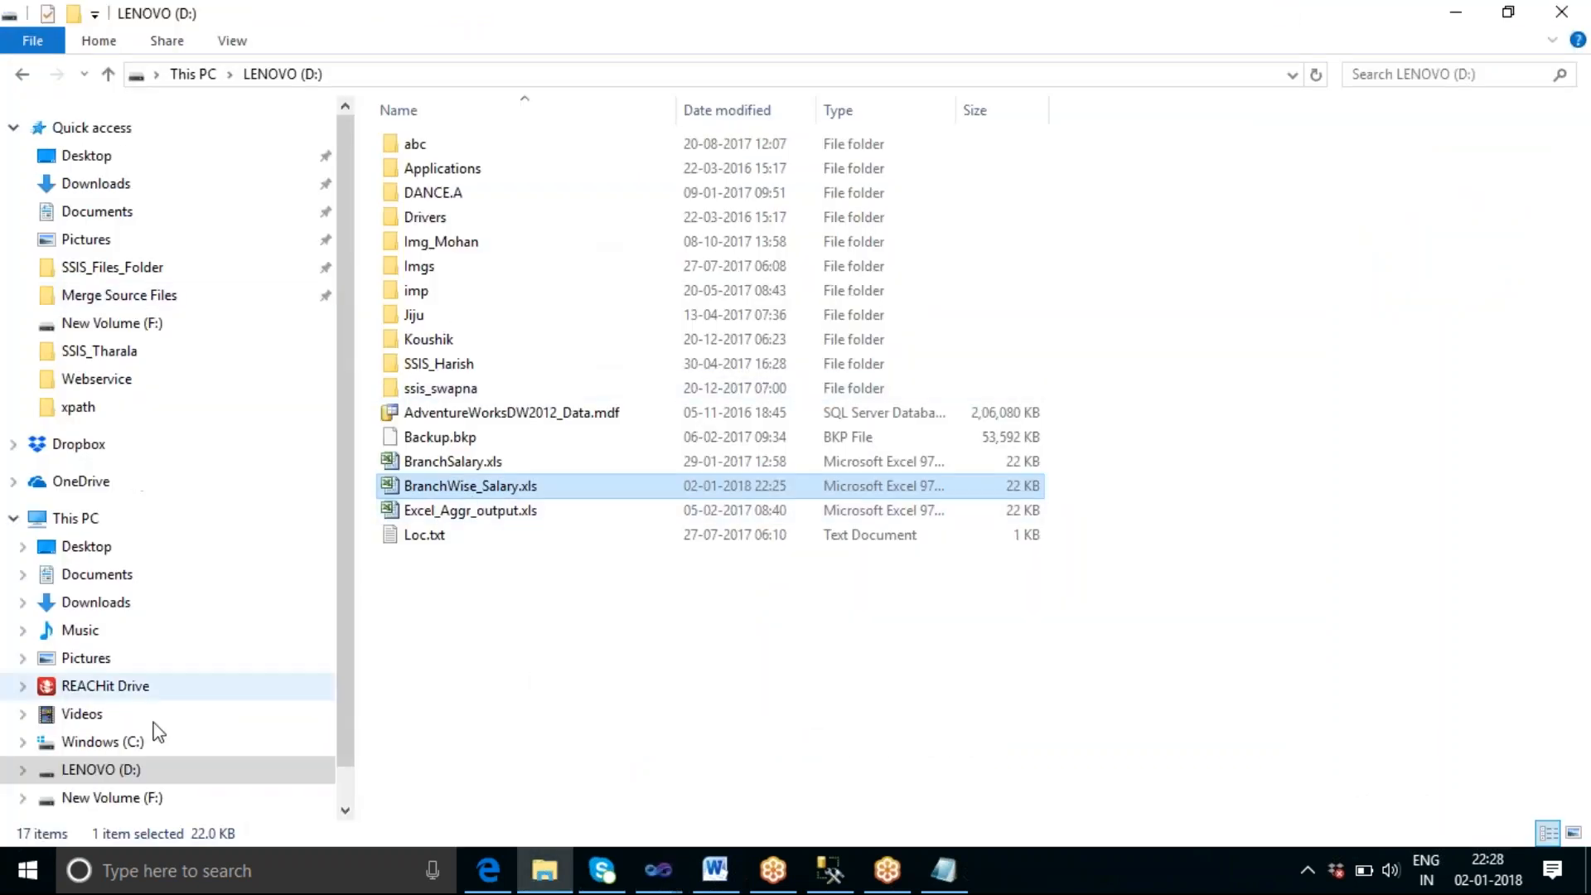
pyautogui.click(179, 801)
pyautogui.scroll(-8, 625, 676)
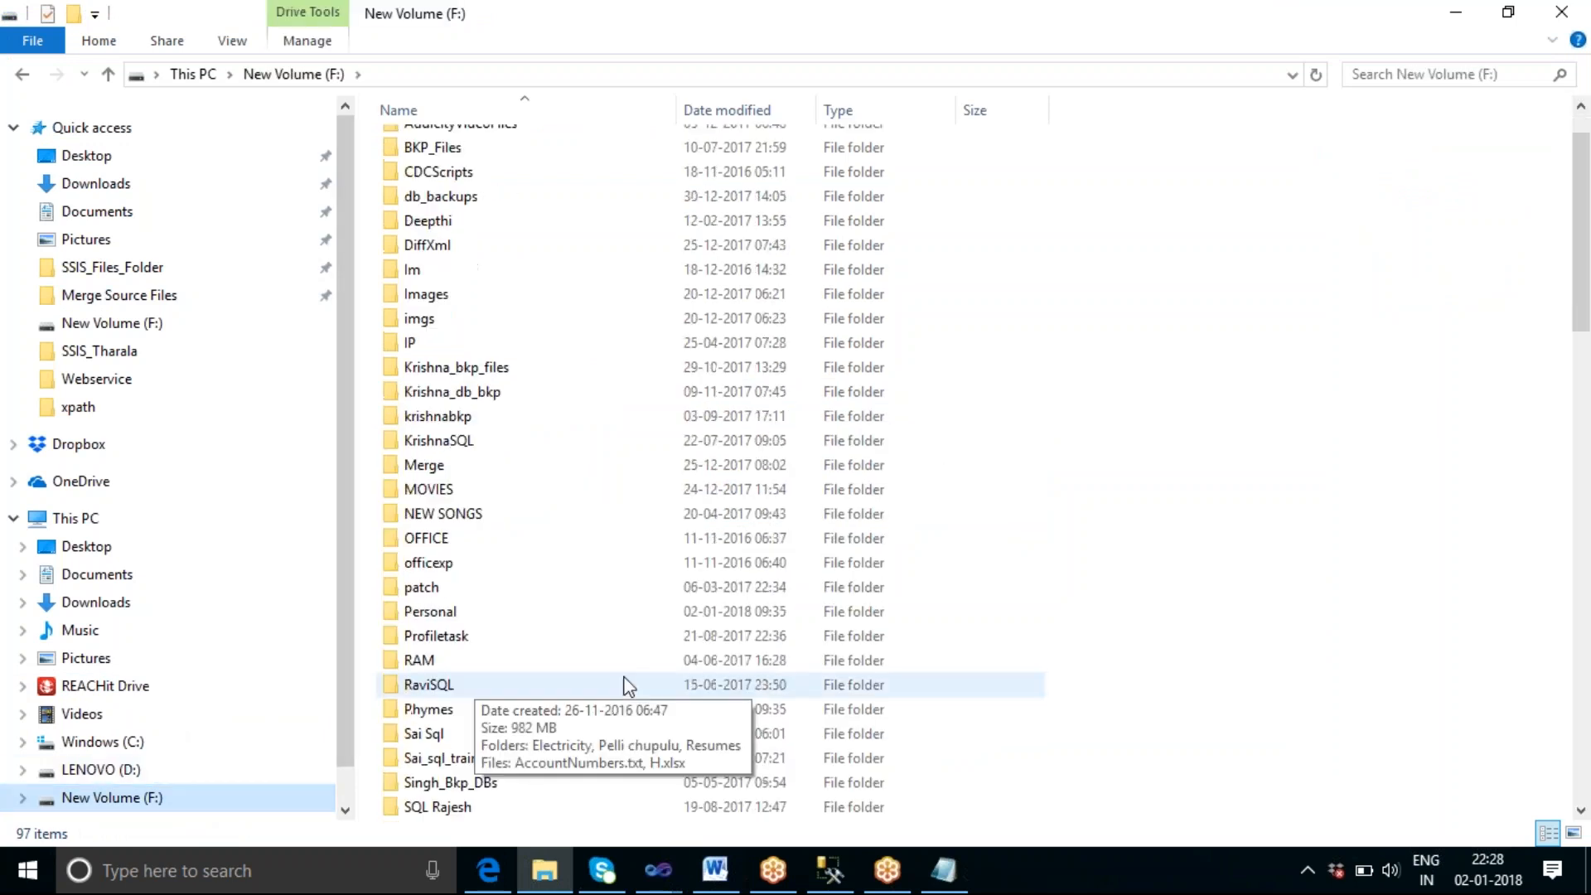
pyautogui.scroll(-6, 625, 677)
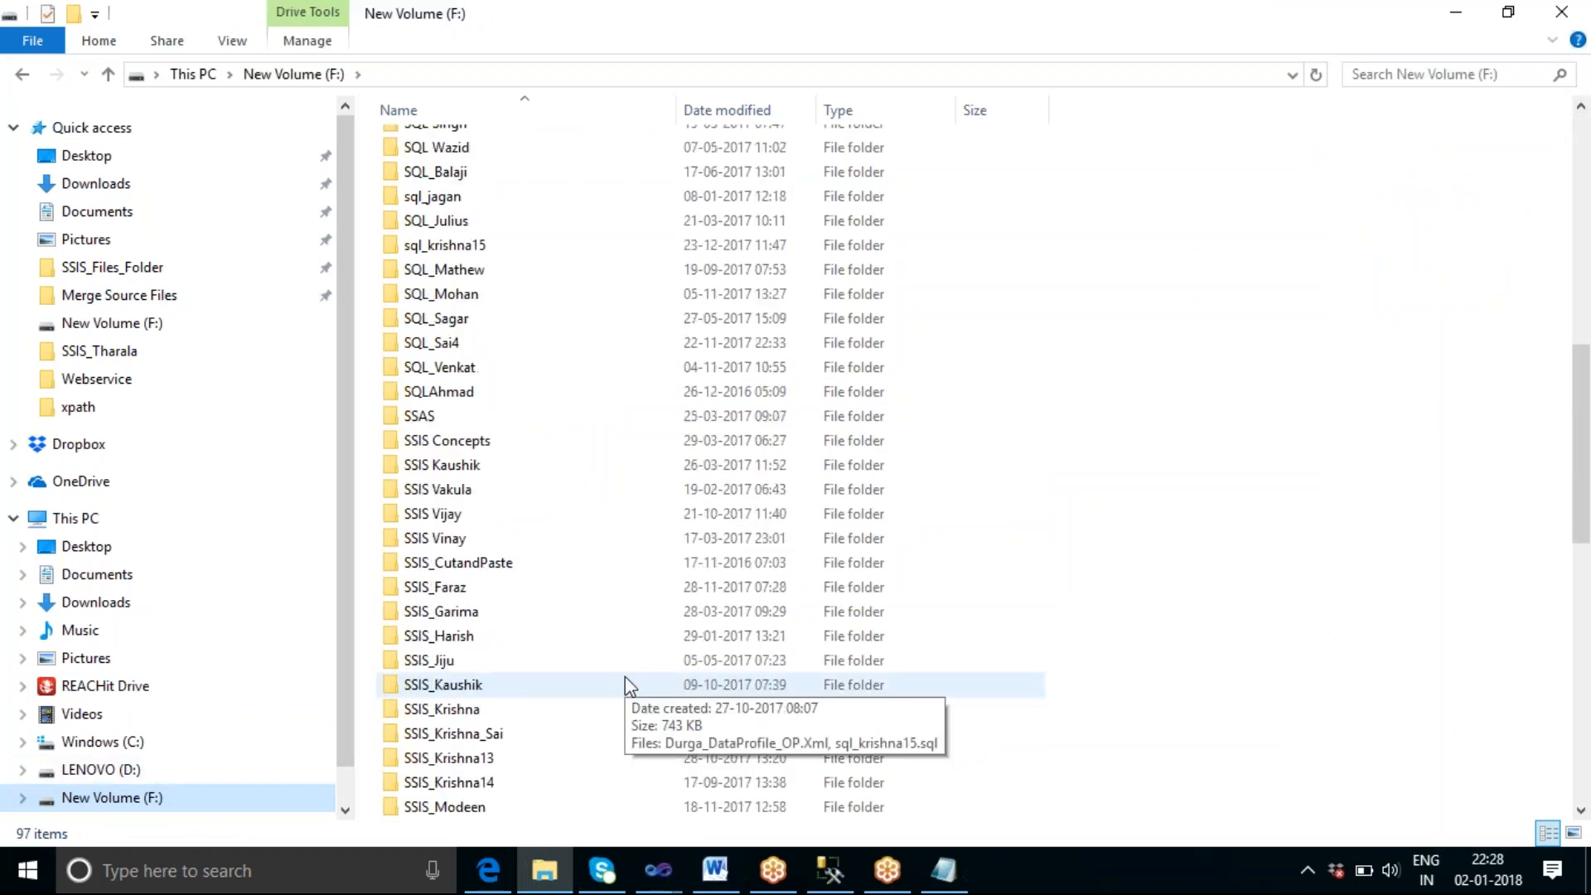
pyautogui.scroll(-3, 625, 676)
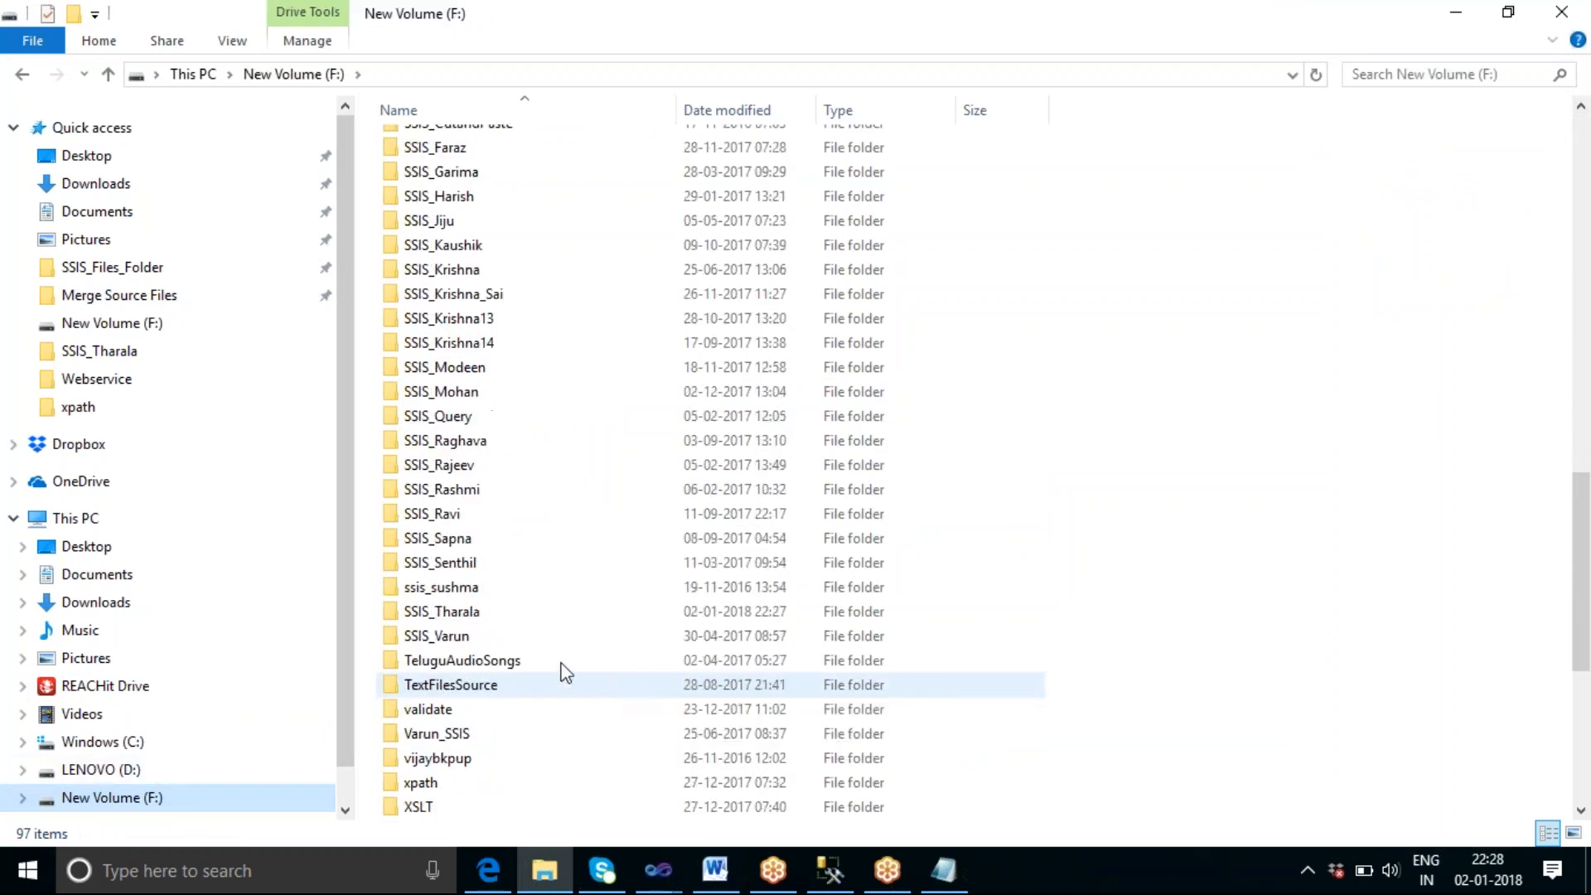
pyautogui.doubleClick(452, 613)
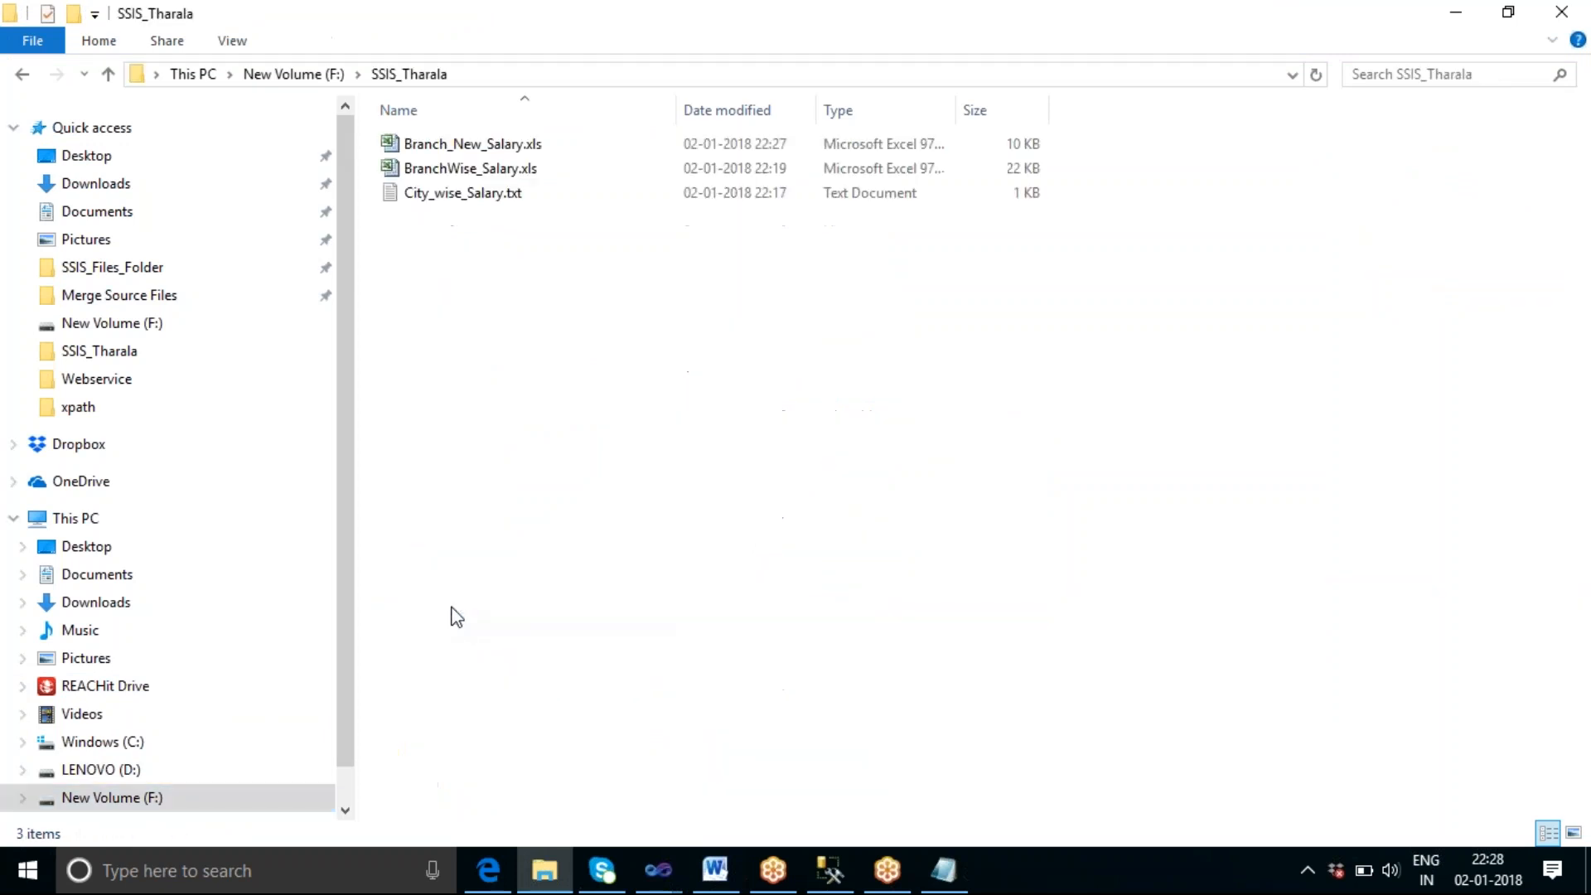
pyautogui.click(486, 145)
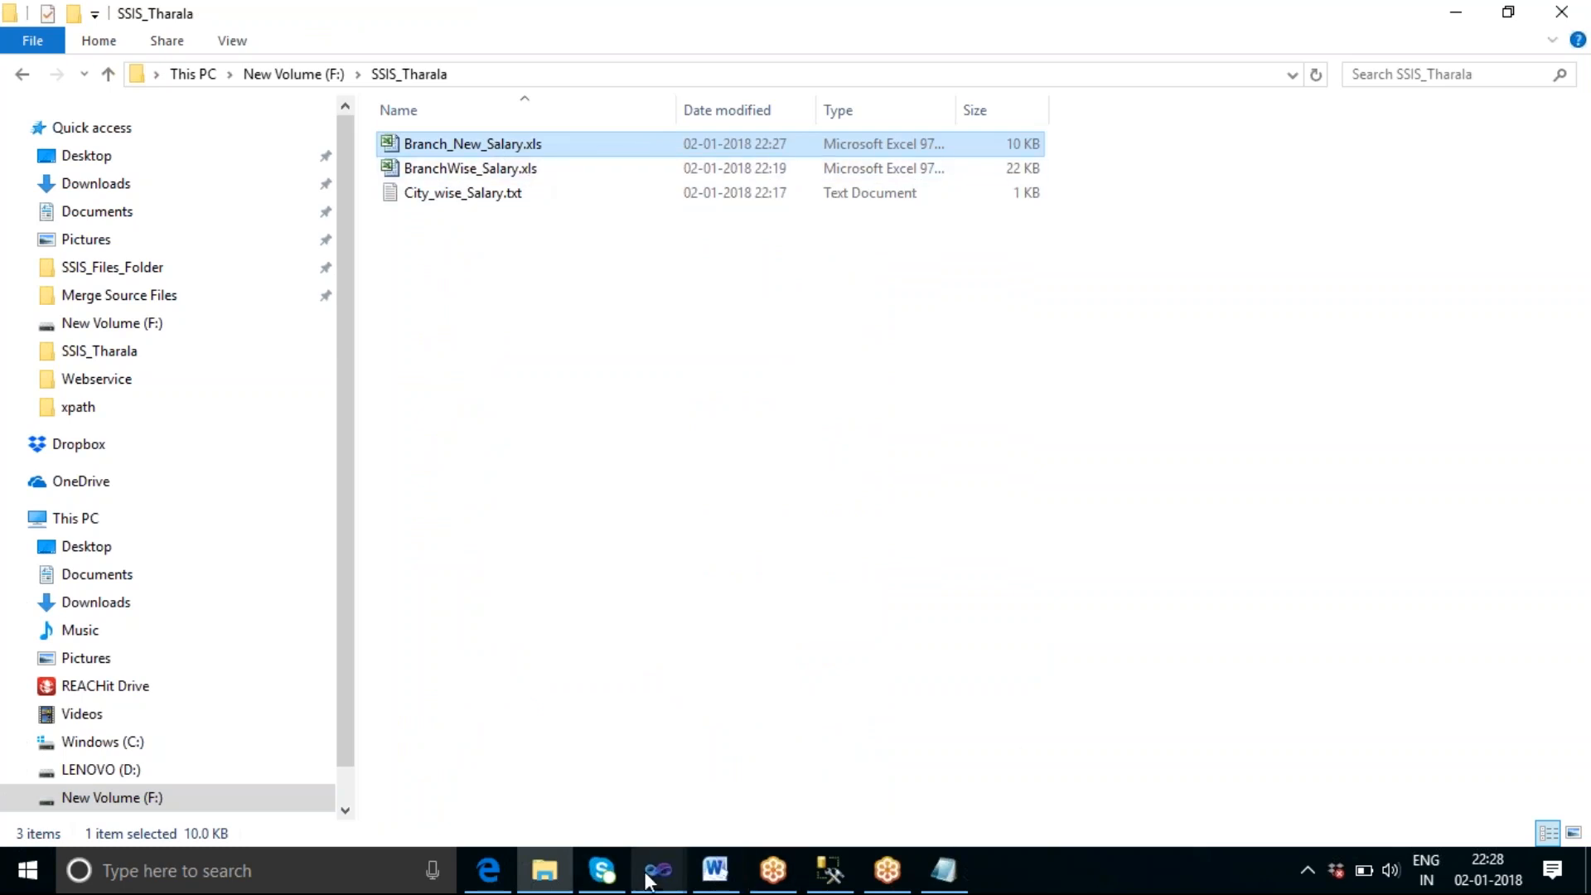
# Step: Return to Visual Studio, execute the data flow task, and stop debugging once it completes
pyautogui.moveTo(648, 878)
pyautogui.click(763, 804)
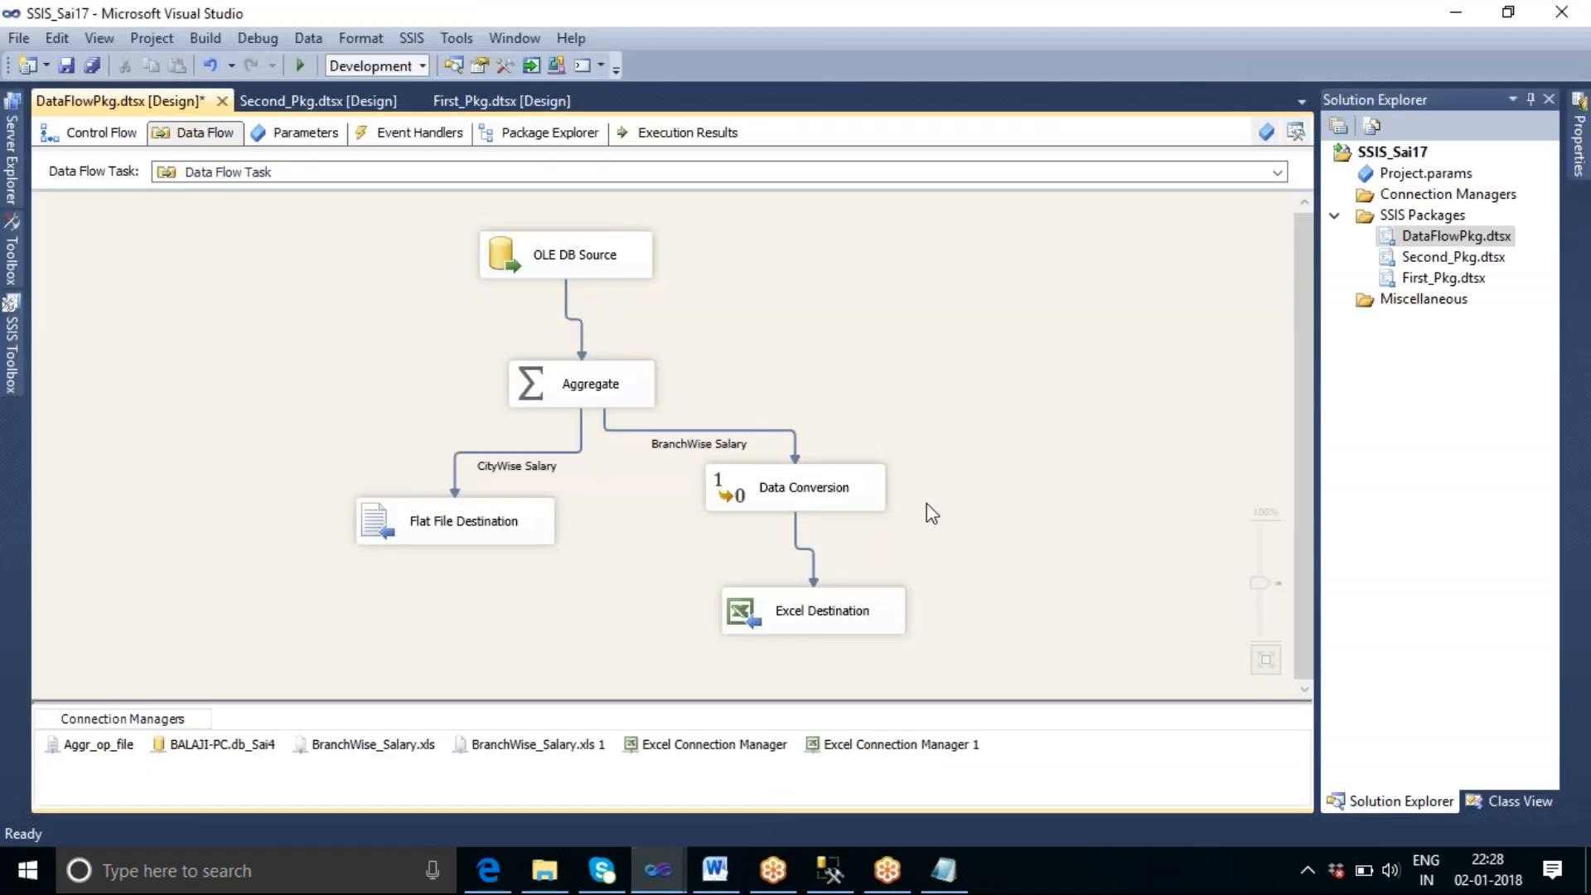
pyautogui.rightClick(974, 330)
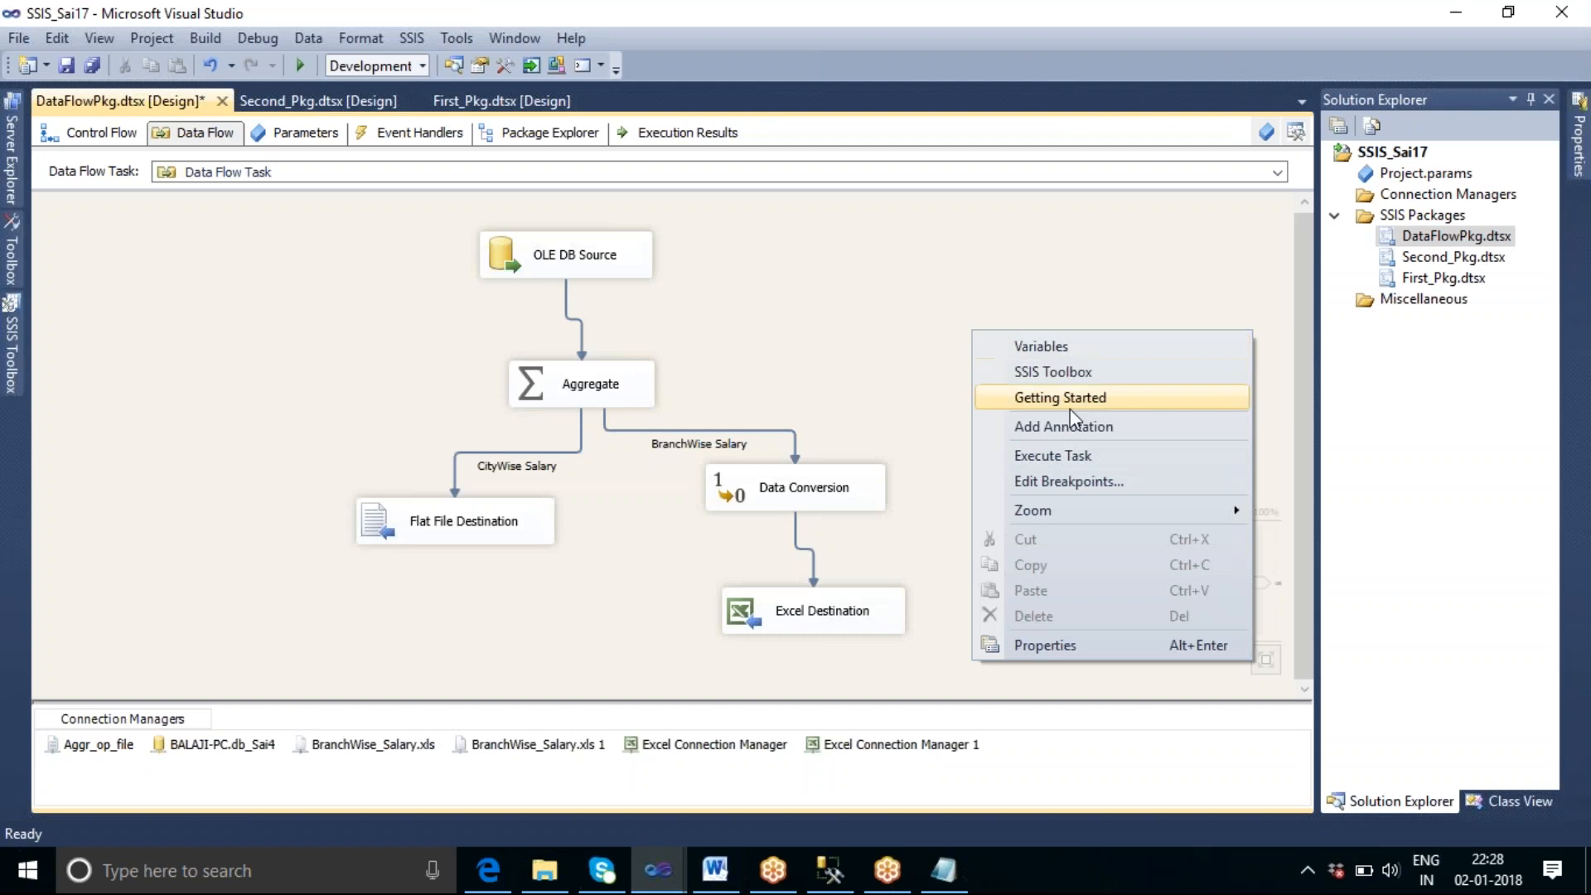
pyautogui.click(1073, 456)
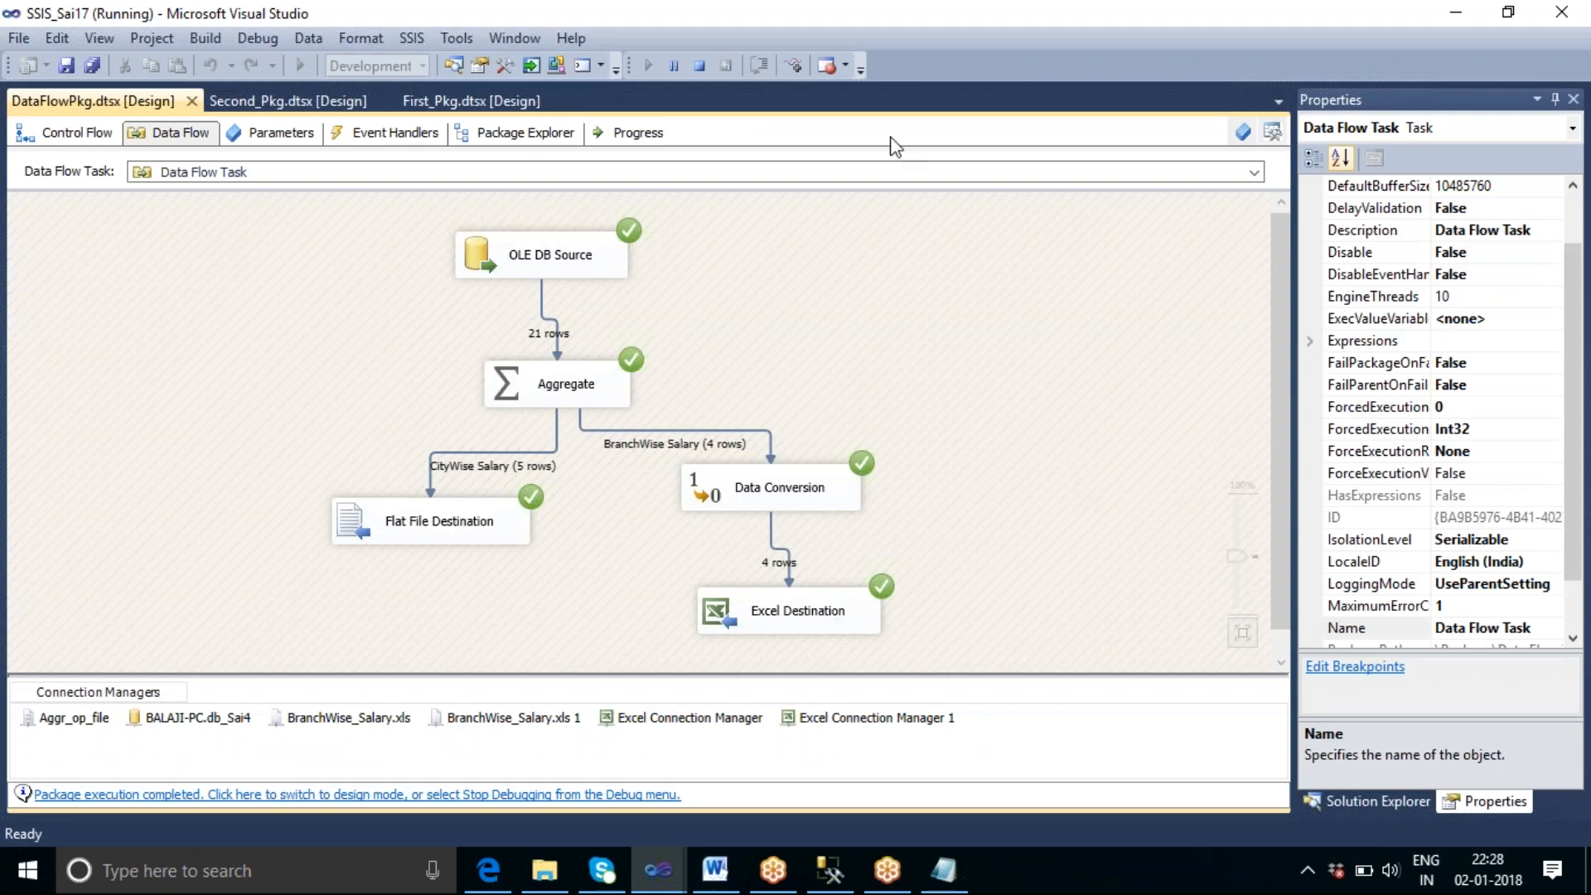
pyautogui.click(700, 67)
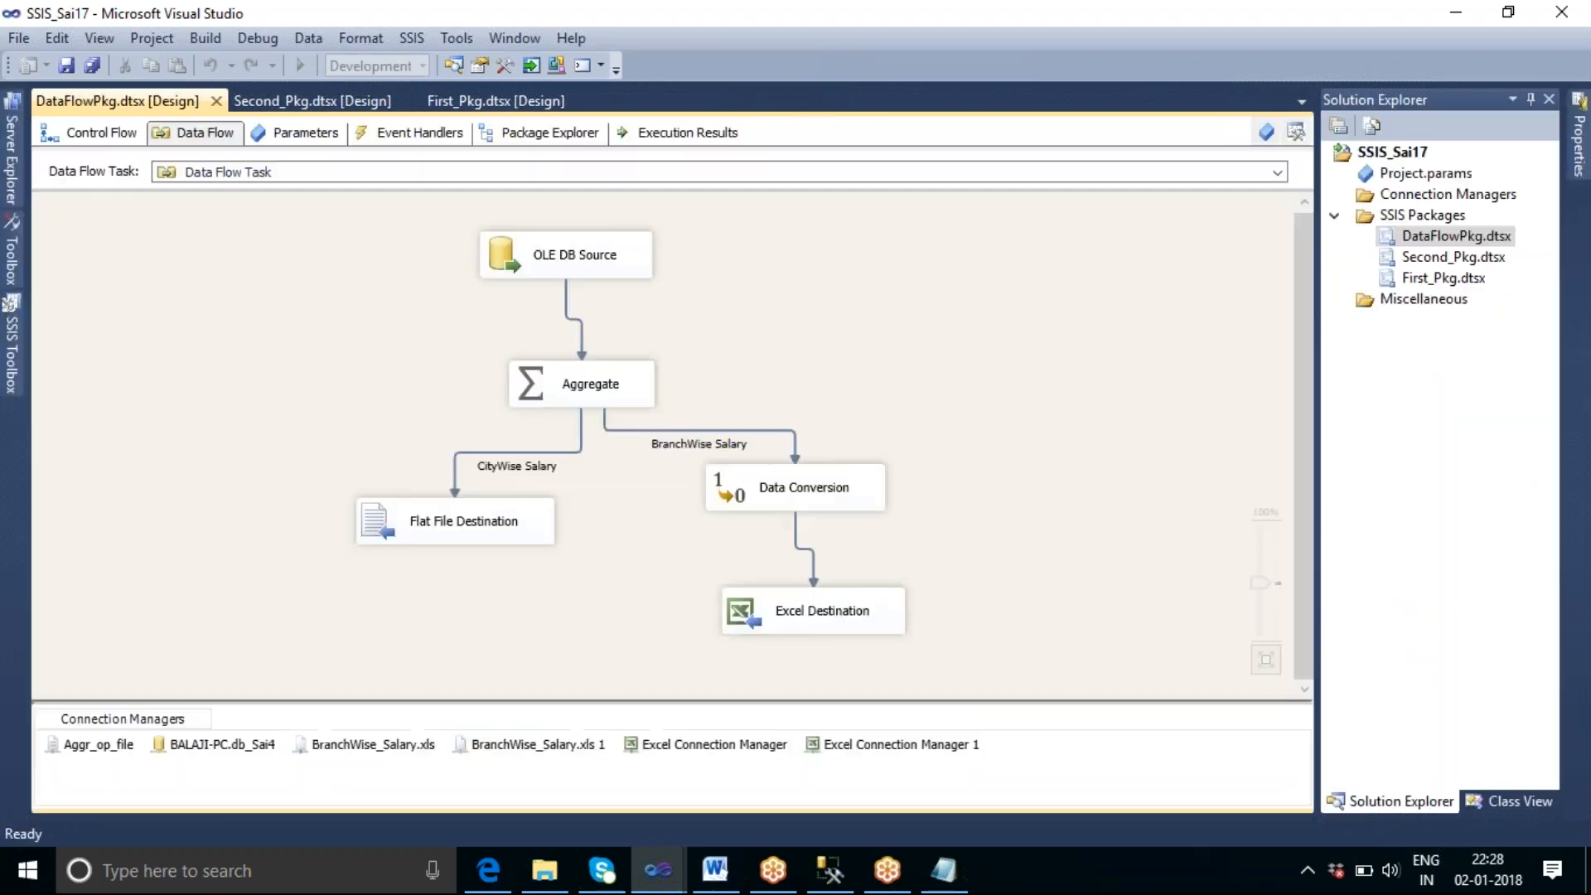
# Step: Open Branch_New_Salary.xls from the SSIS_Tharala folder to check the exported branch salary totals, then close it
pyautogui.click(540, 872)
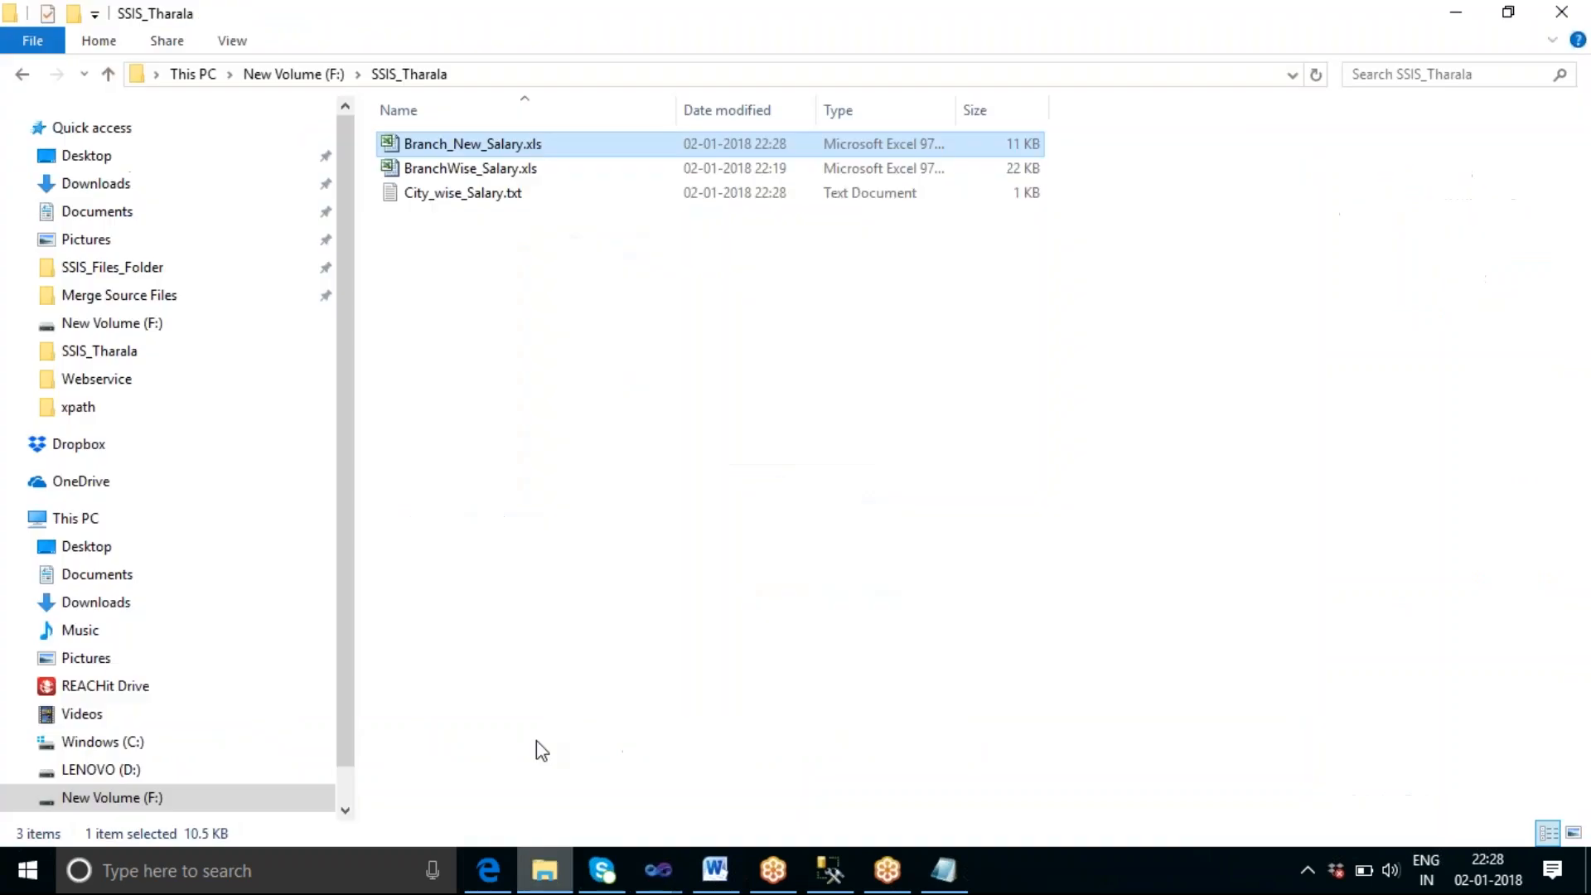
pyautogui.doubleClick(503, 146)
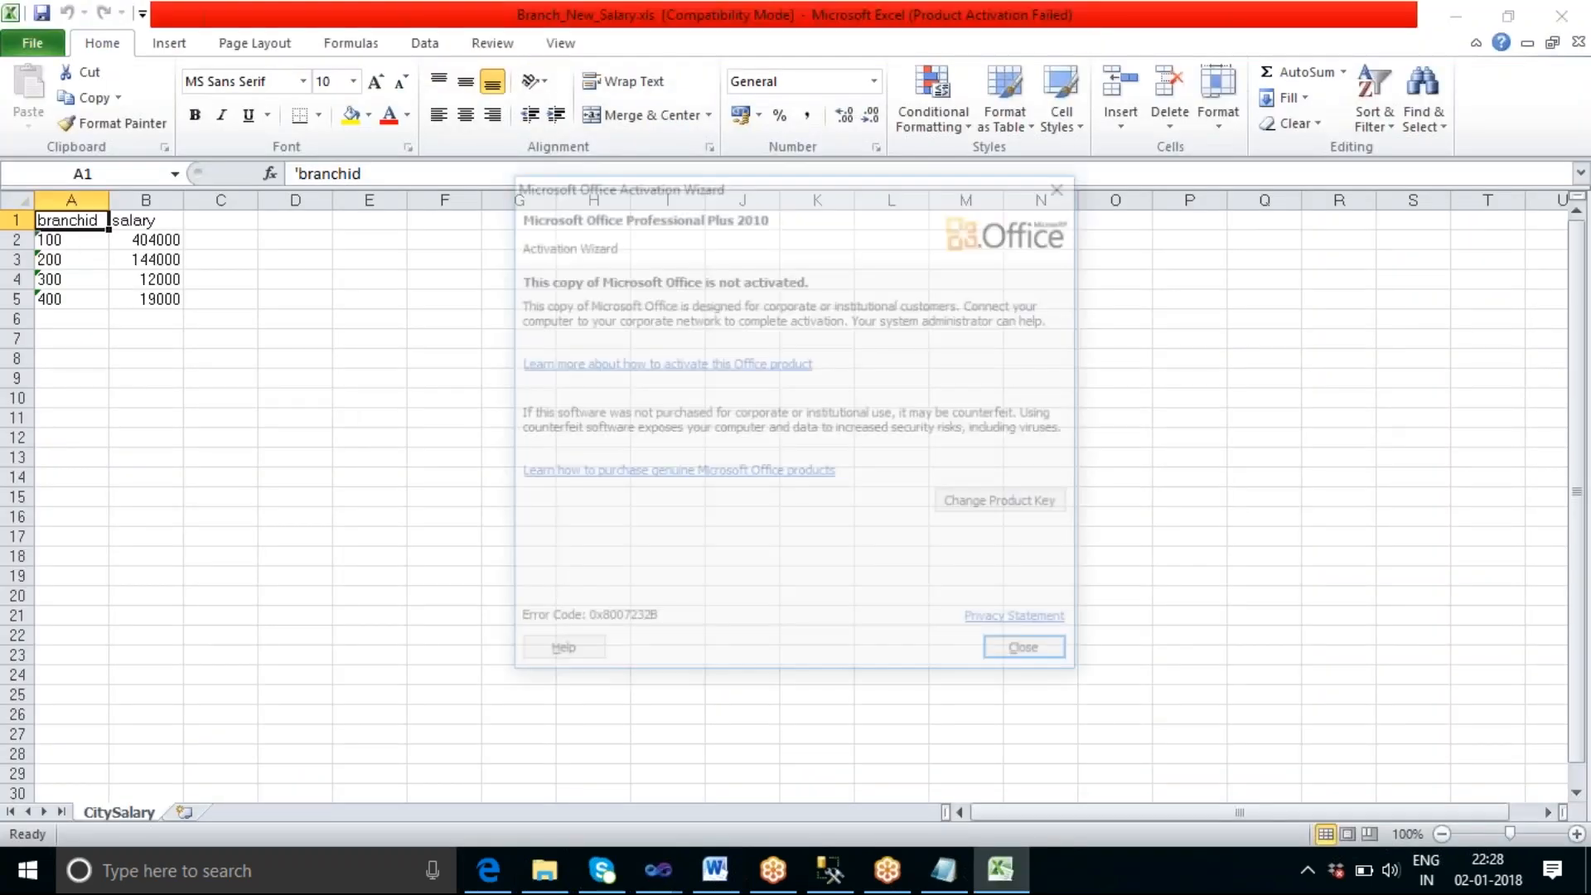
pyautogui.click(1052, 654)
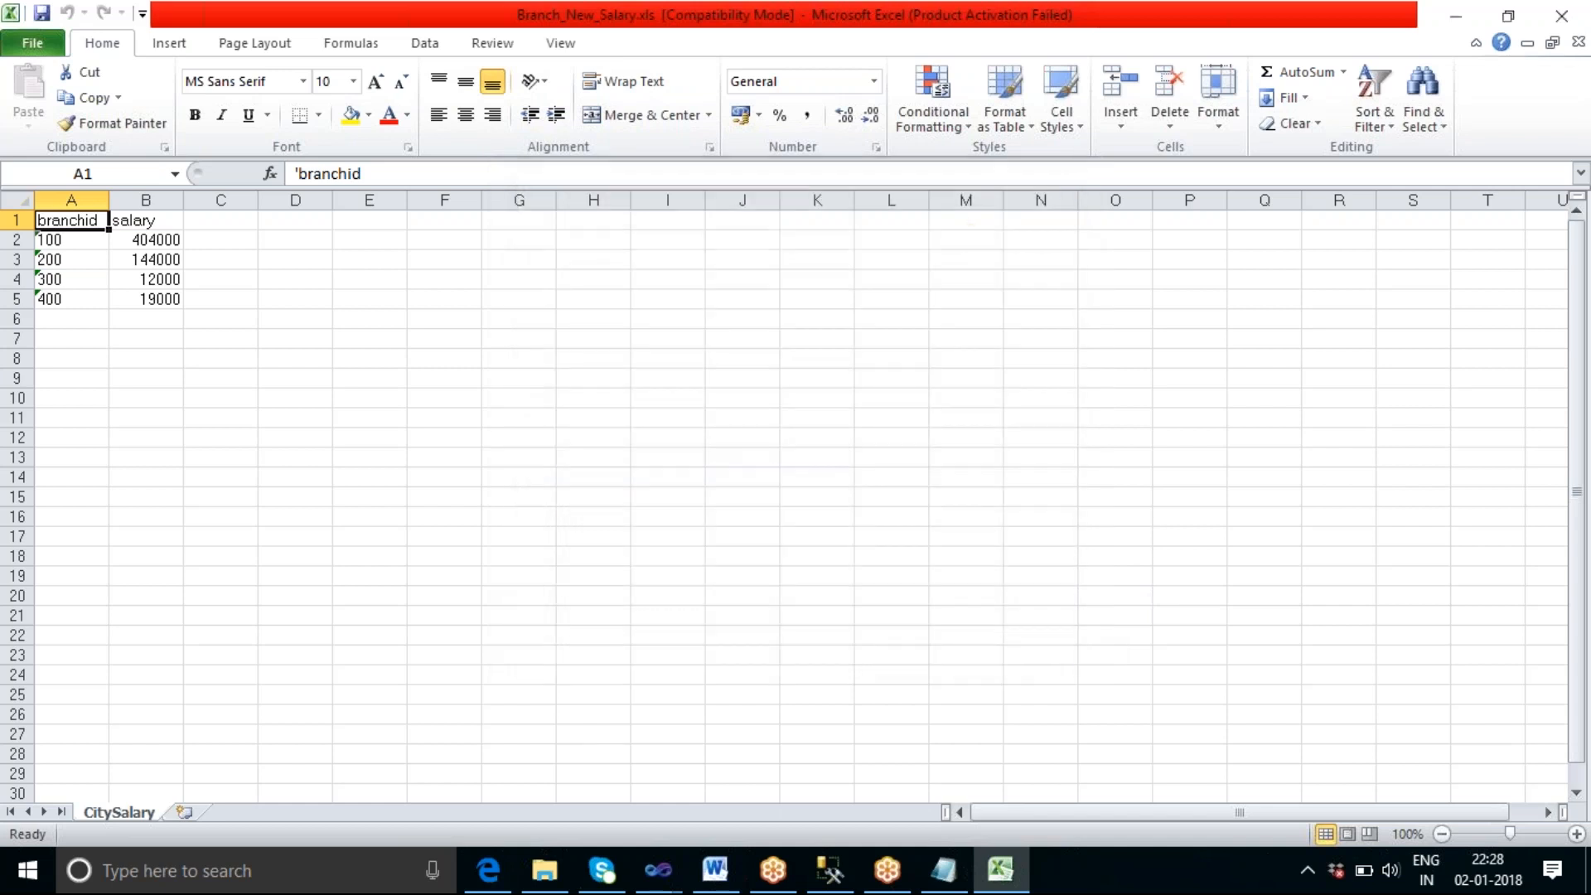
pyautogui.click(1575, 23)
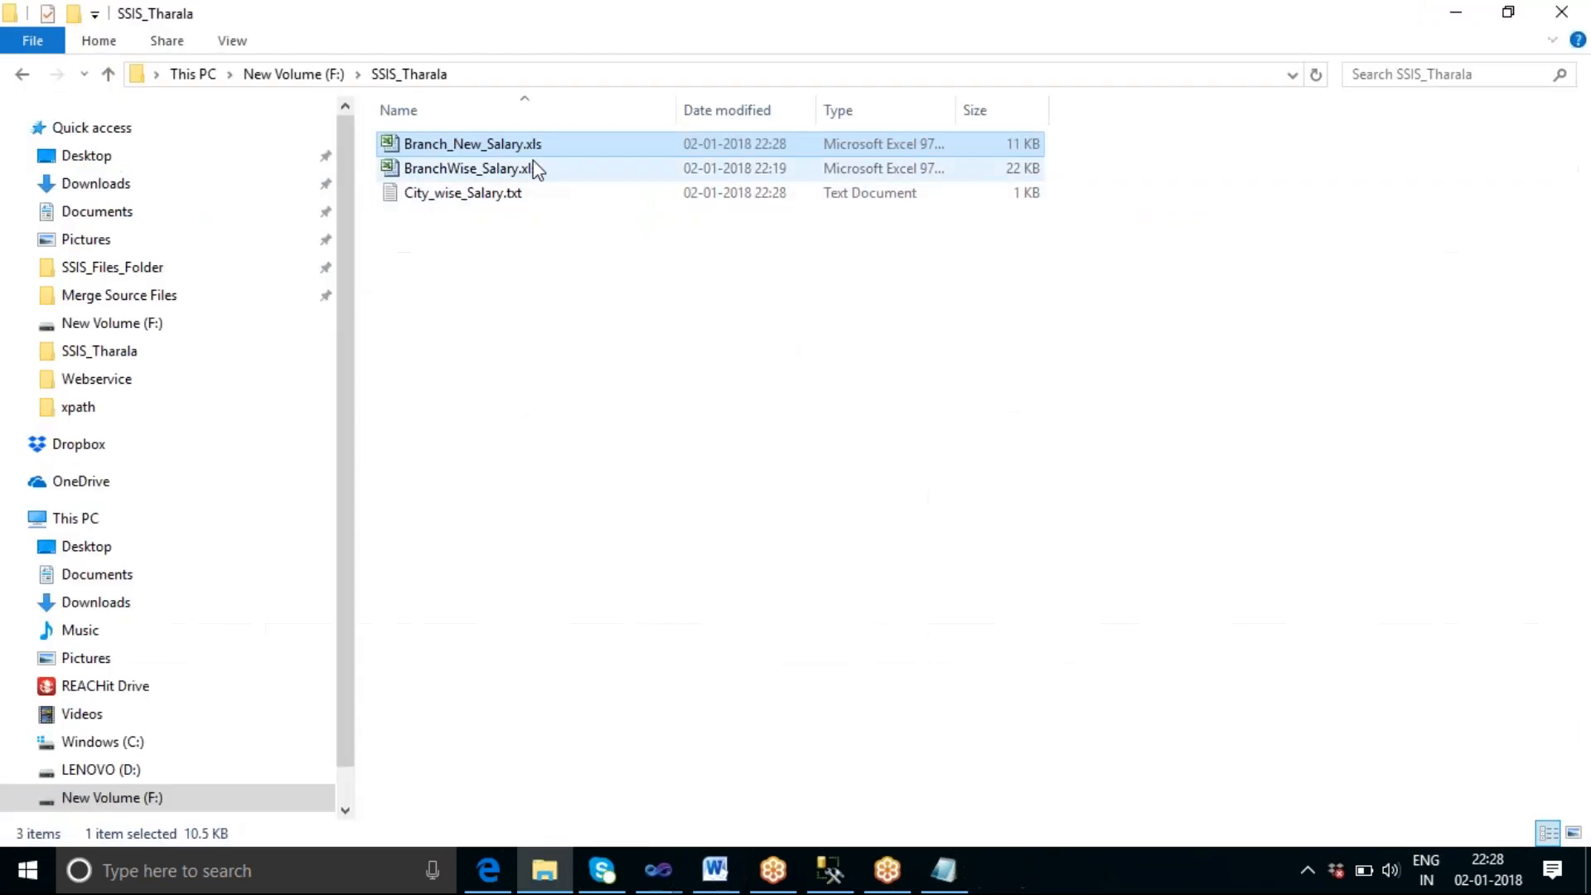
# Step: Copy Branch_New_Salary.xls from the SSIS_Tharala folder into the Jiju folder on the D: drive
pyautogui.rightClick(516, 147)
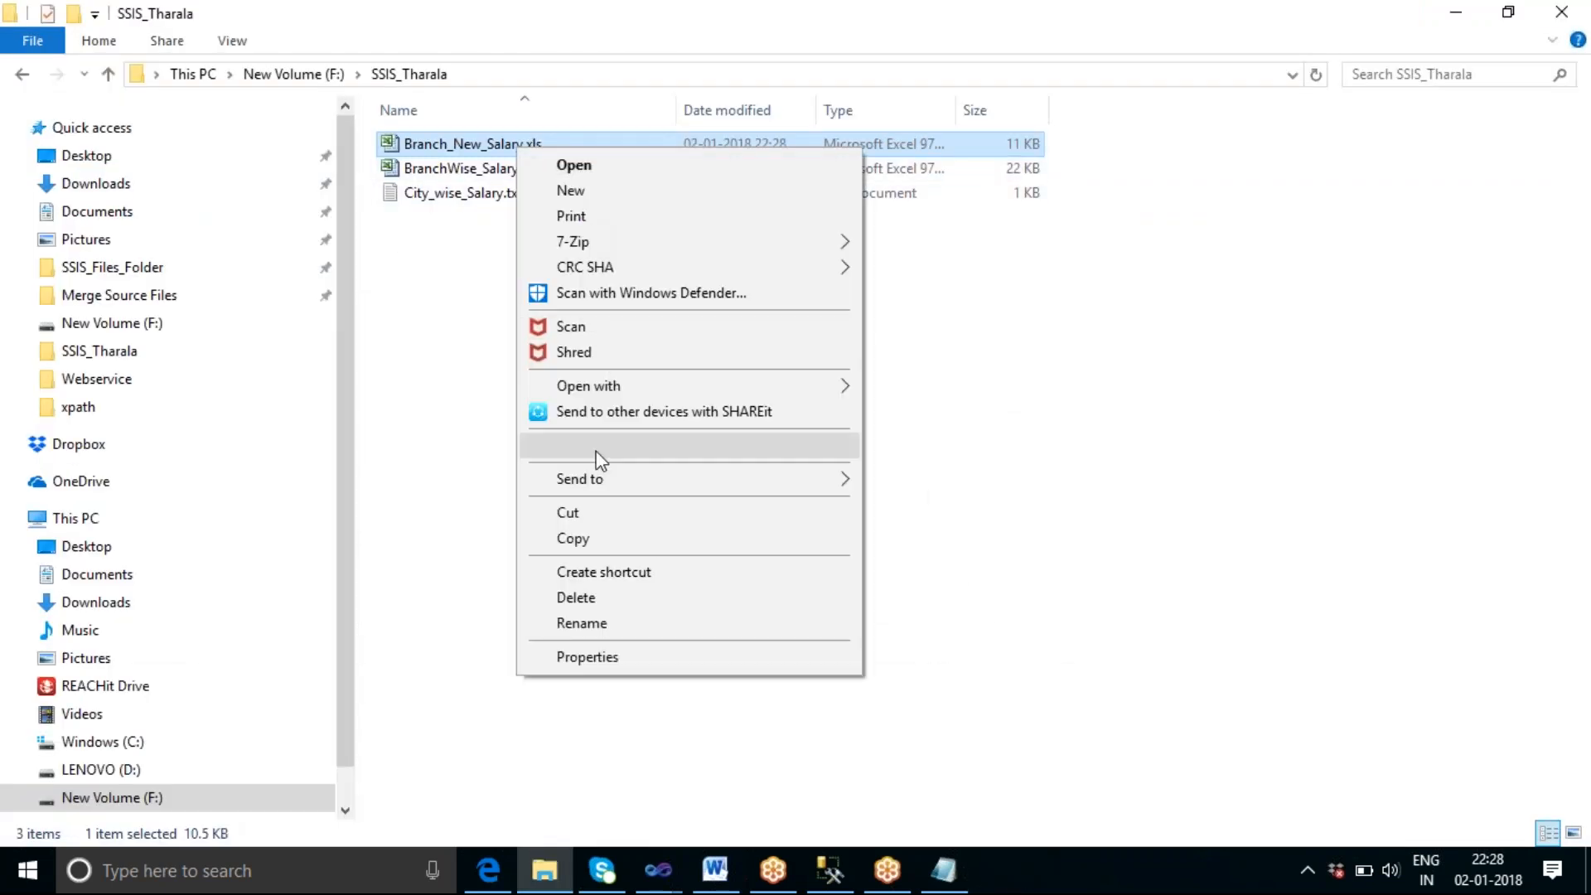
pyautogui.click(582, 540)
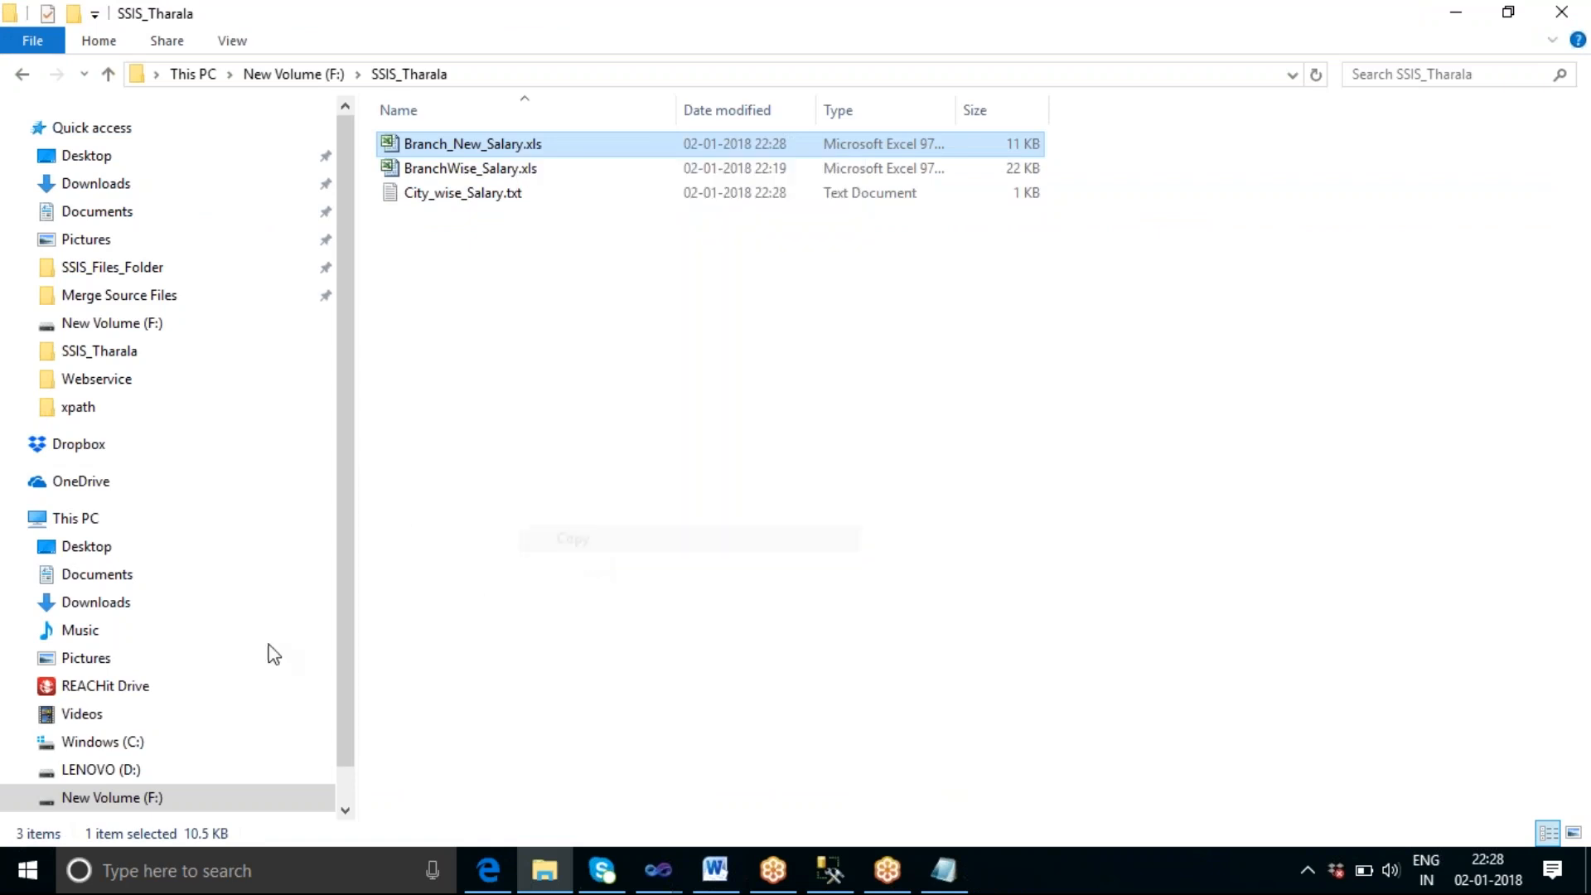
pyautogui.click(88, 775)
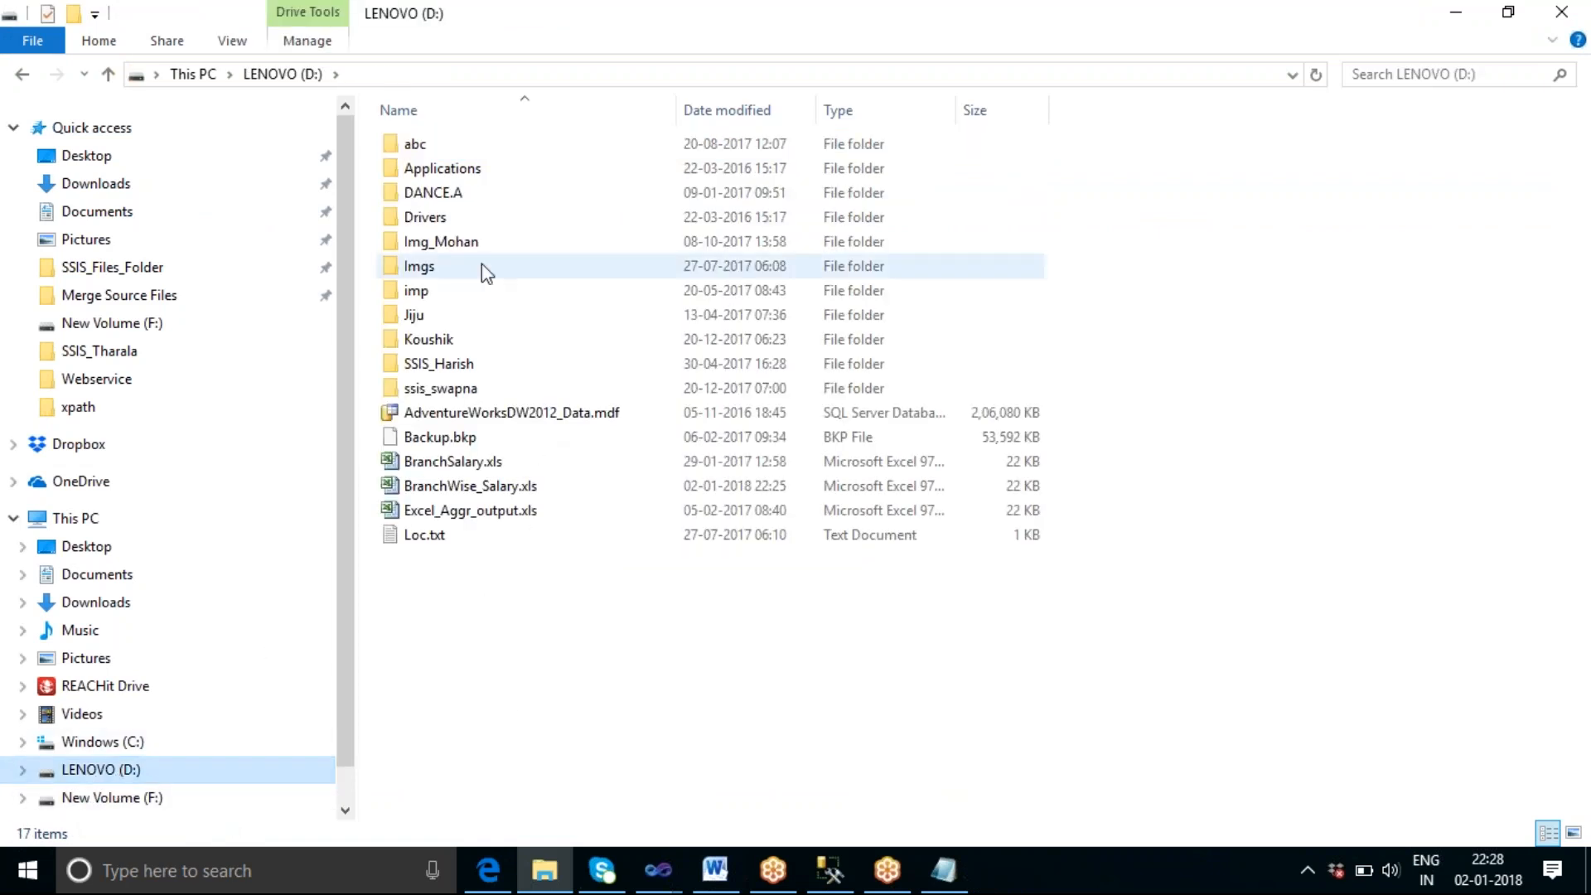
pyautogui.doubleClick(427, 318)
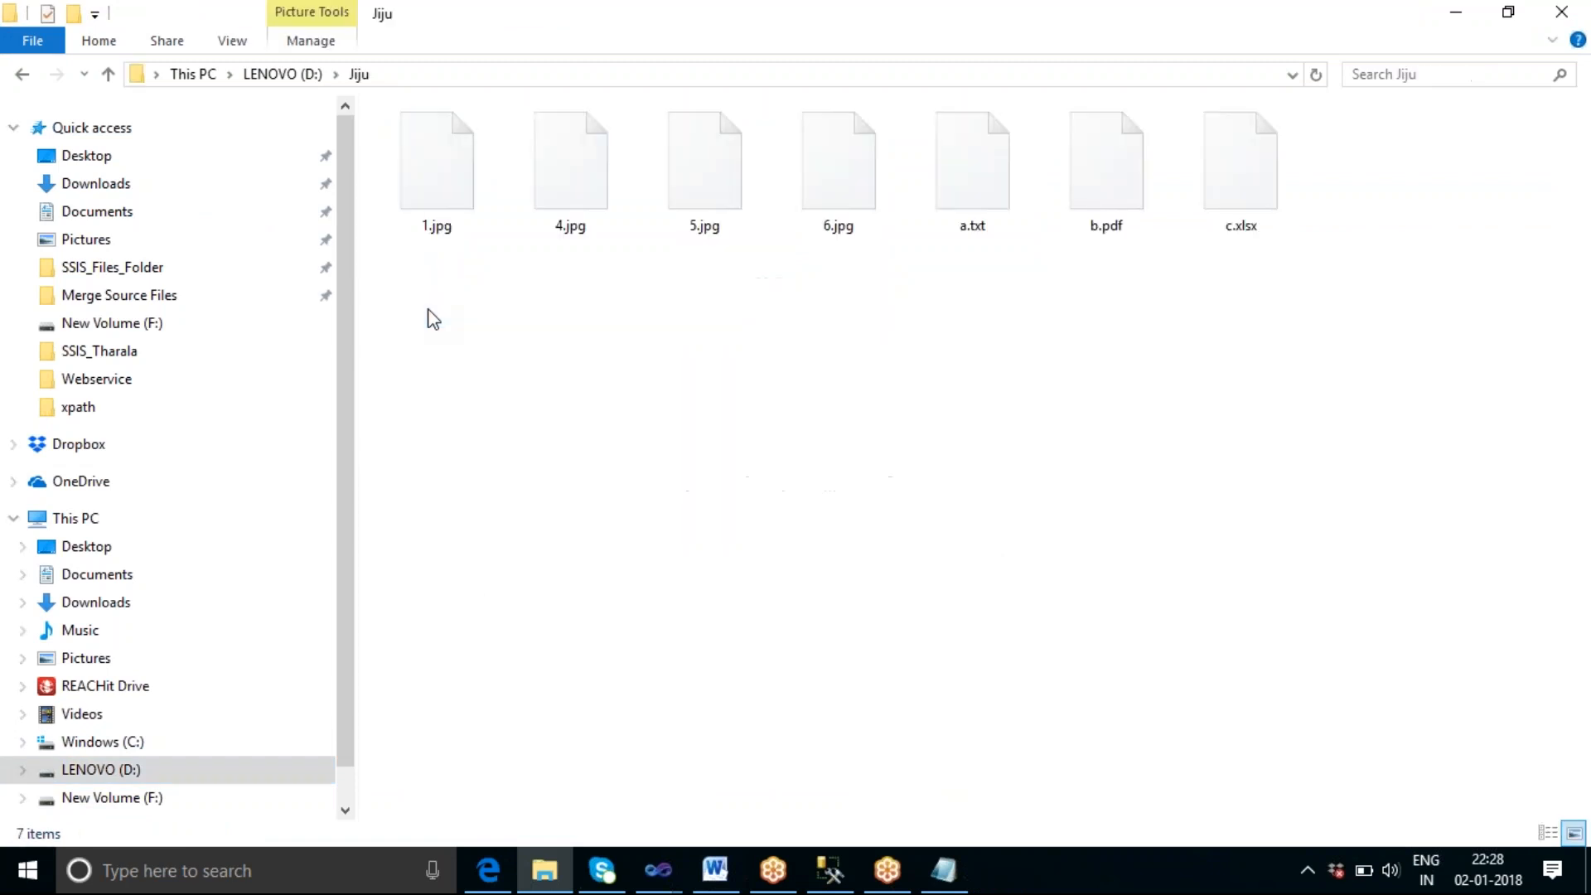
pyautogui.rightClick(513, 392)
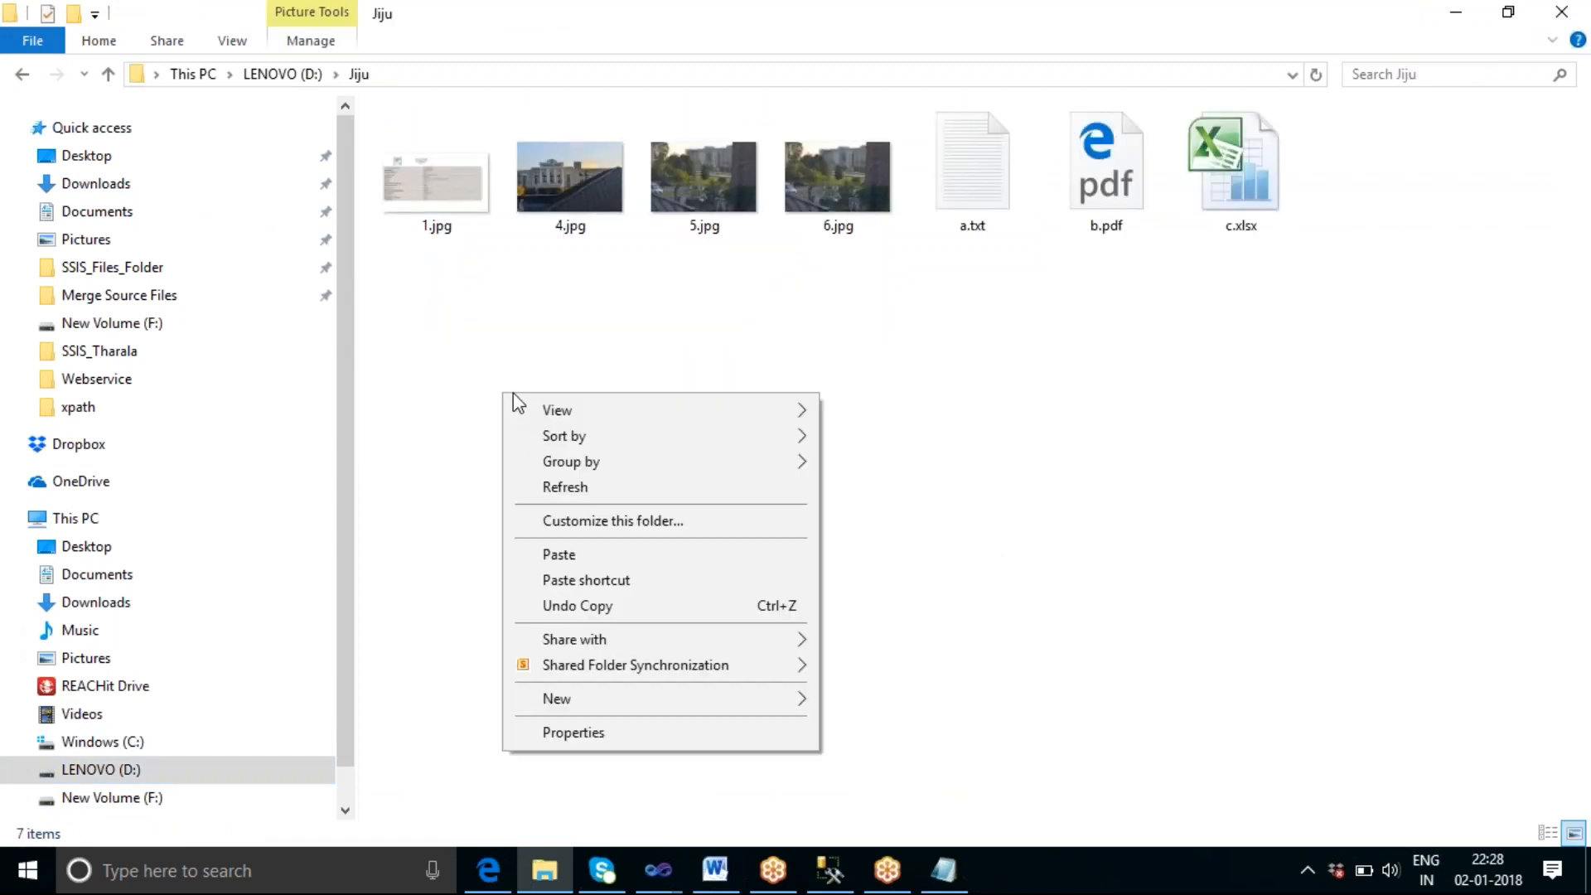
pyautogui.click(555, 555)
pyautogui.click(962, 557)
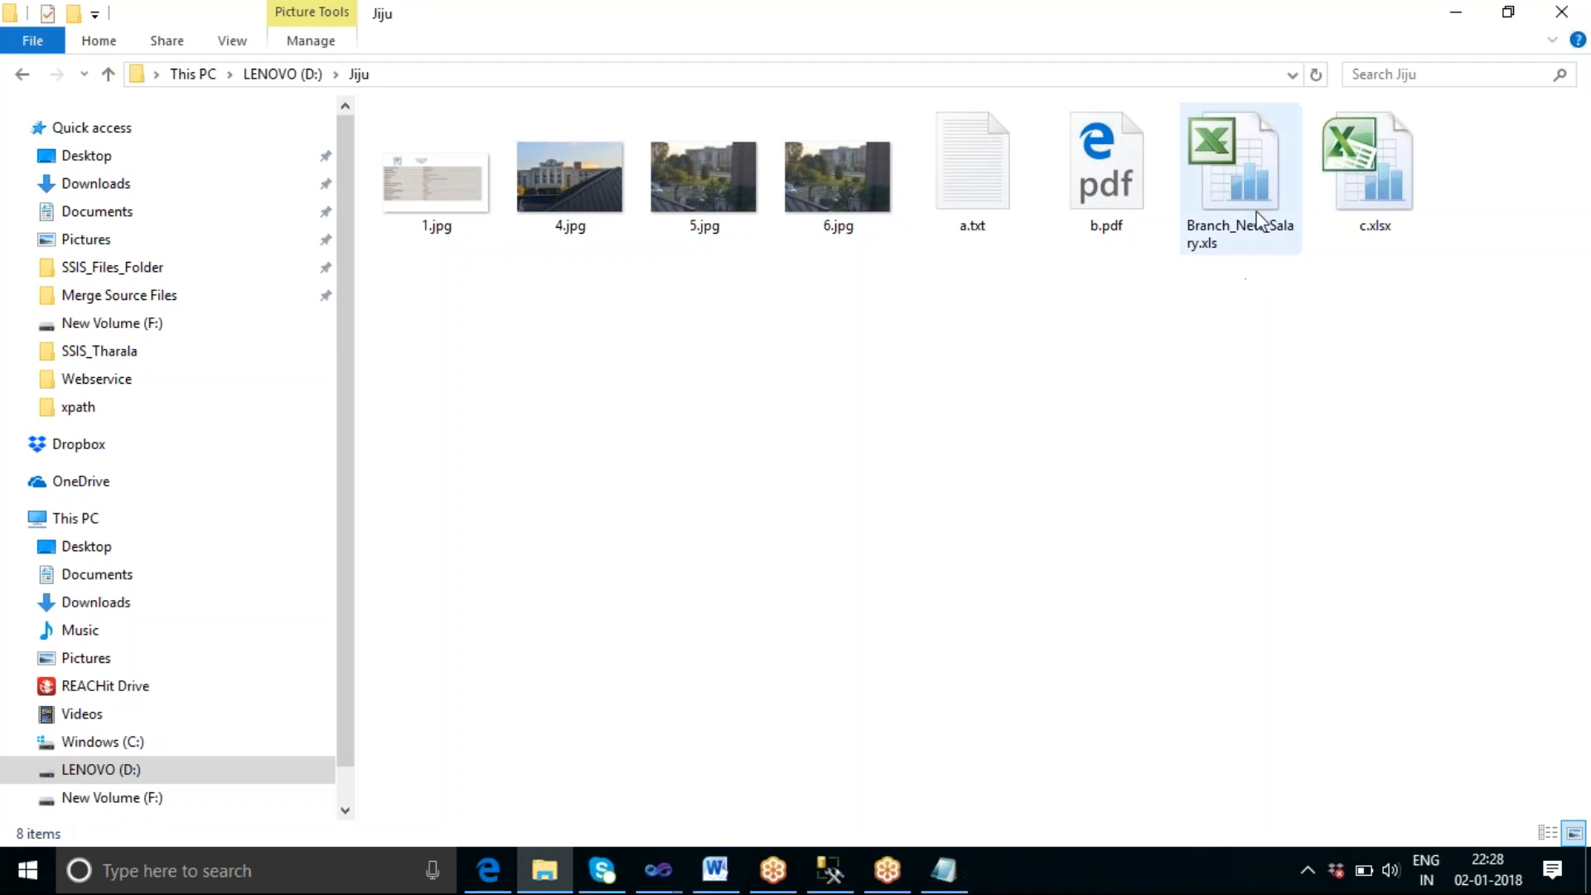
# Step: Open the copied Branch_New_Salary.xls, clear the data rows in A2:B5 while keeping the headers, then save and close it
pyautogui.doubleClick(1260, 190)
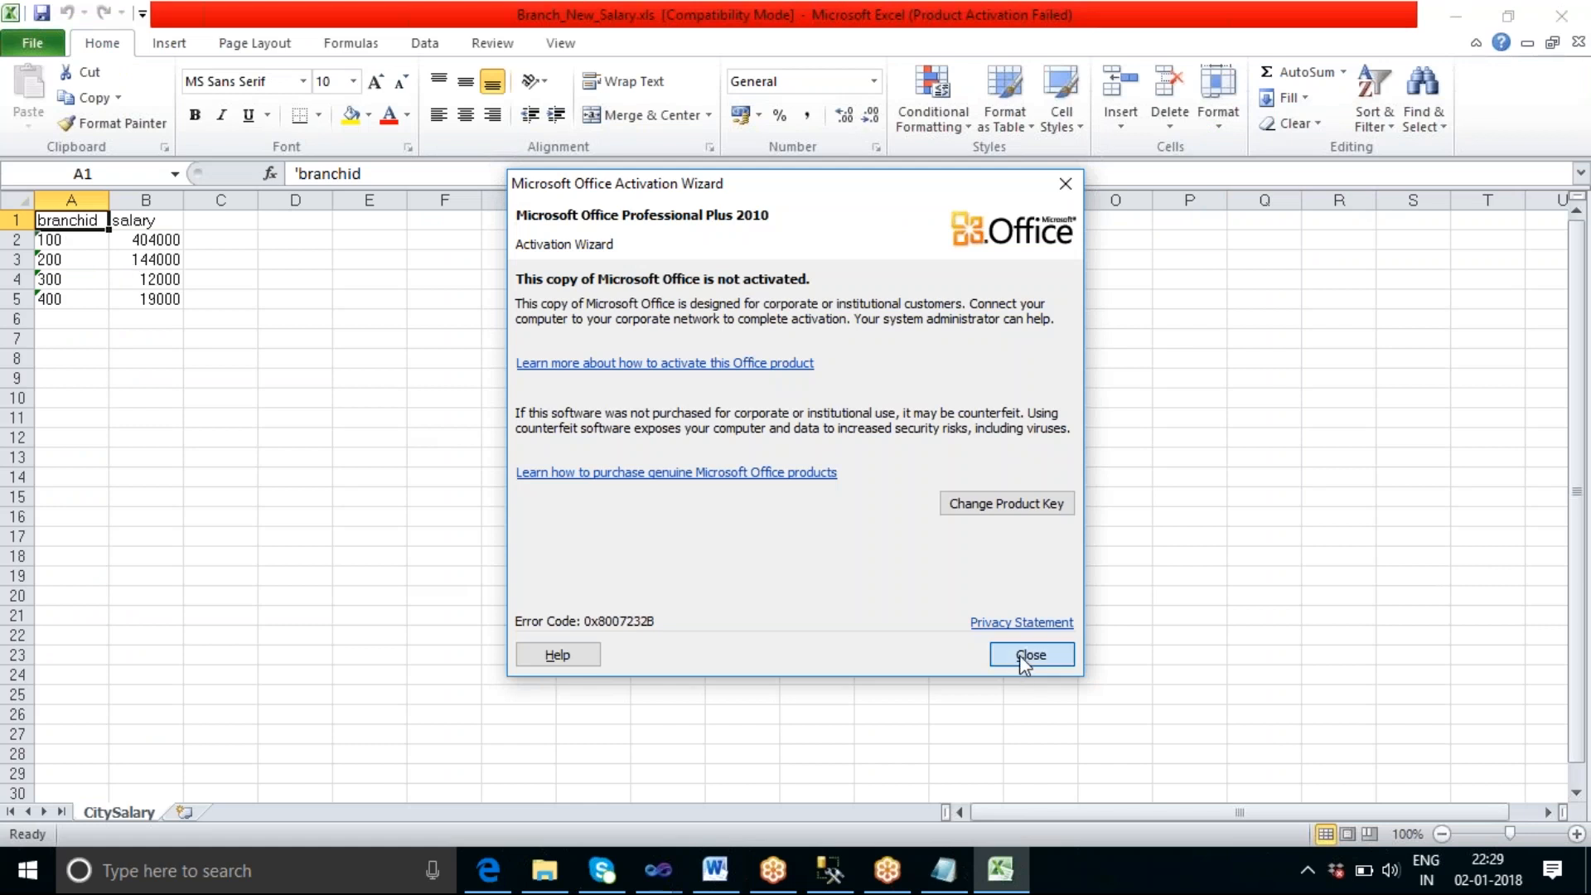
pyautogui.click(1020, 655)
pyautogui.moveTo(60, 239); pyautogui.dragTo(153, 302)
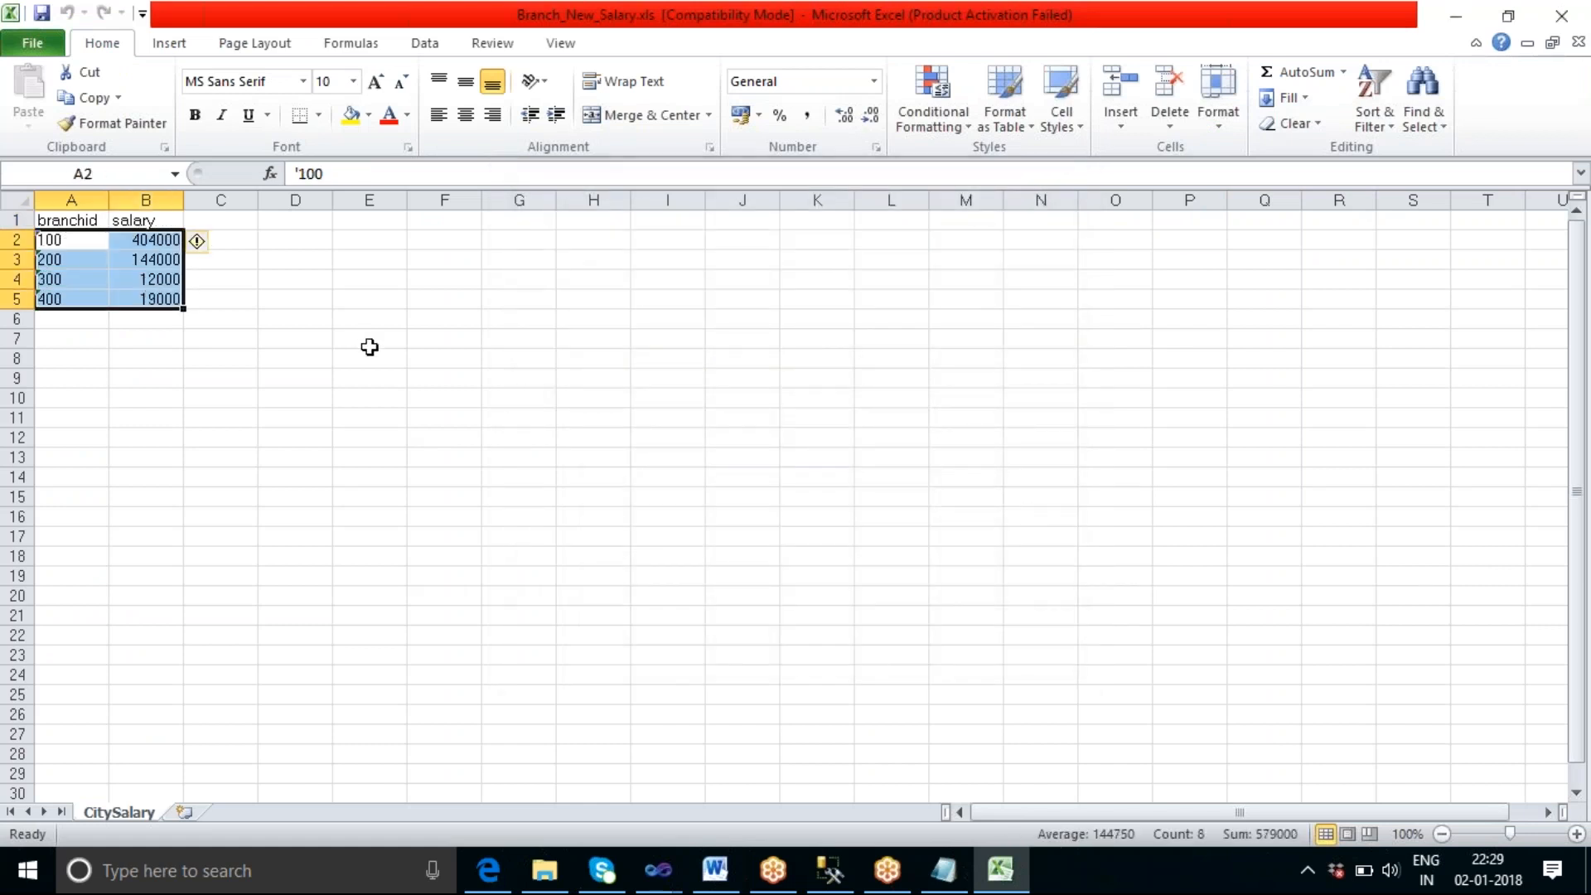
pyautogui.press('Delete')
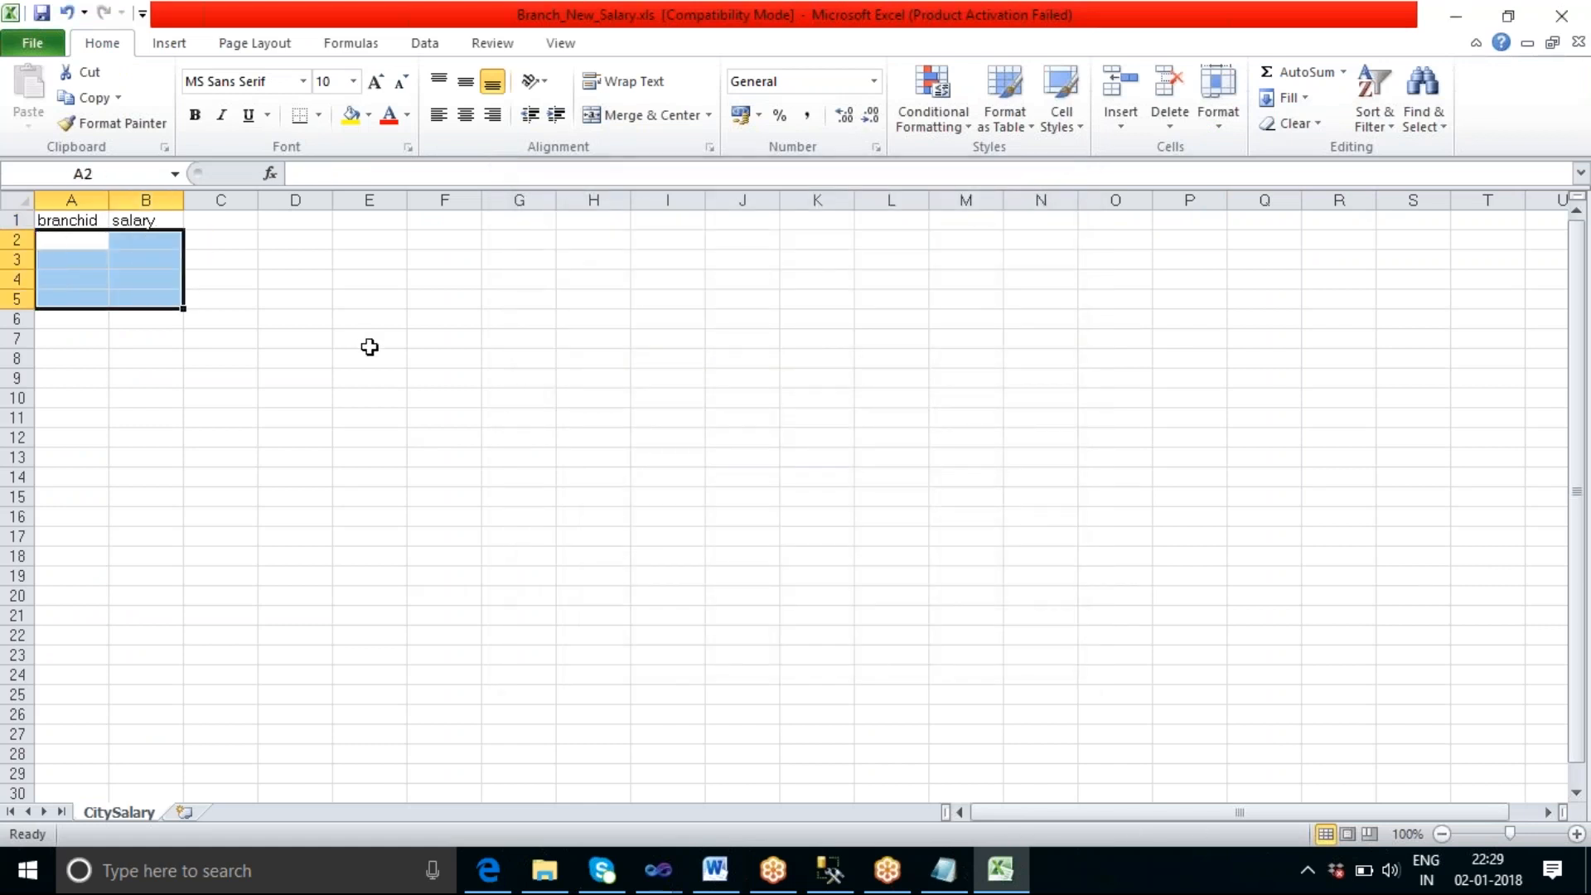
pyautogui.click(95, 292)
pyautogui.click(78, 239)
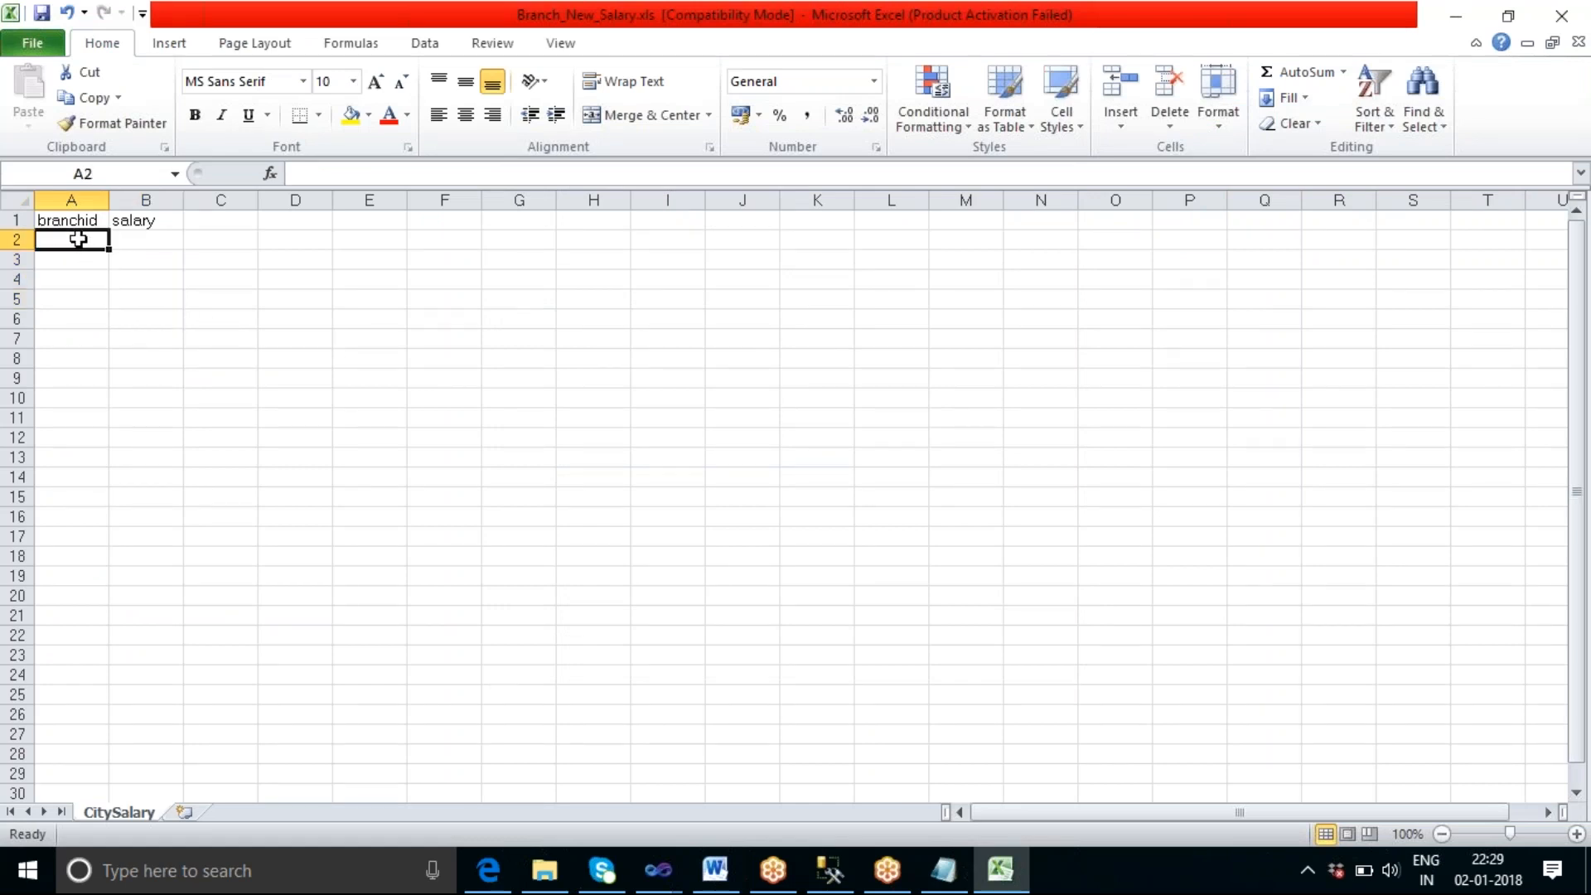
pyautogui.click(42, 14)
pyautogui.click(1578, 43)
pyautogui.click(1562, 15)
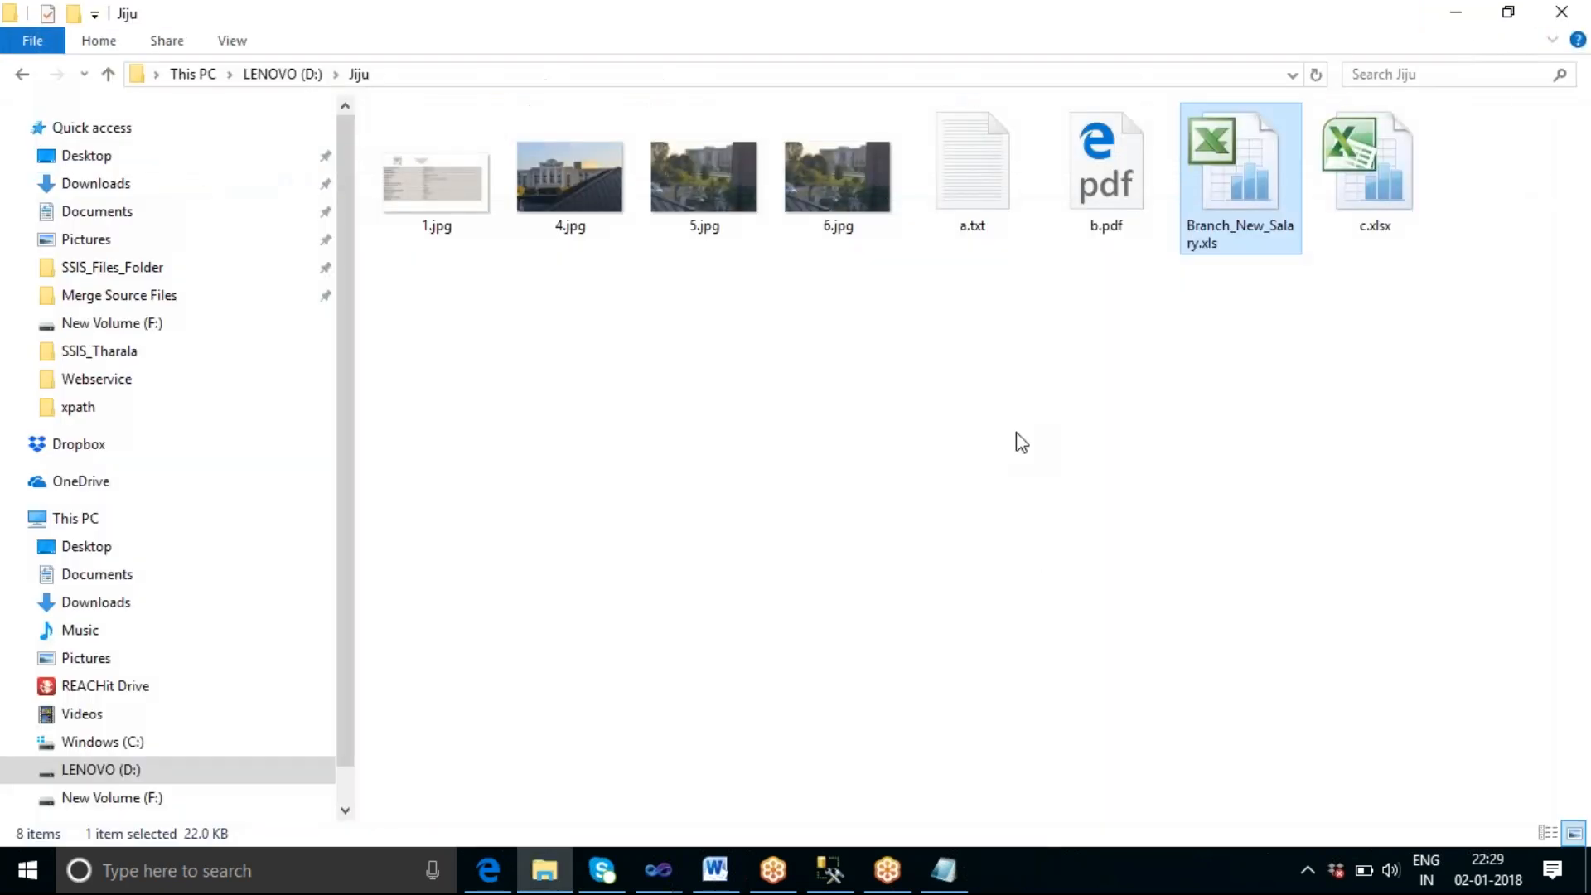
pyautogui.click(1103, 513)
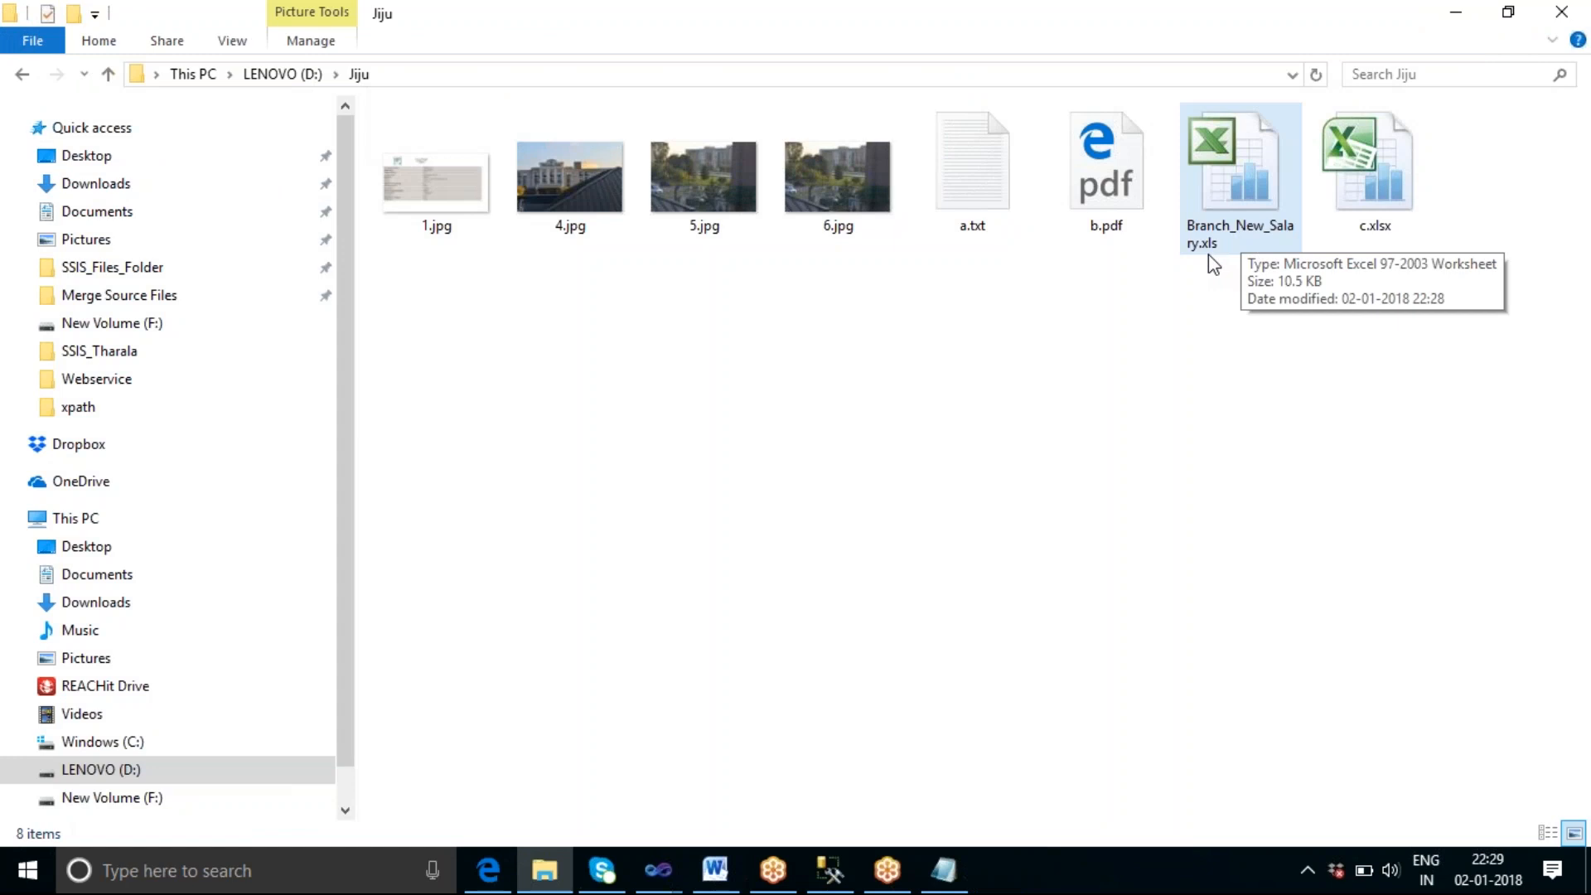
# Step: Switch to Visual Studio and review the existing File System Task's source and destination connections in the DataFlowPkg.dtsx control flow
pyautogui.click(668, 879)
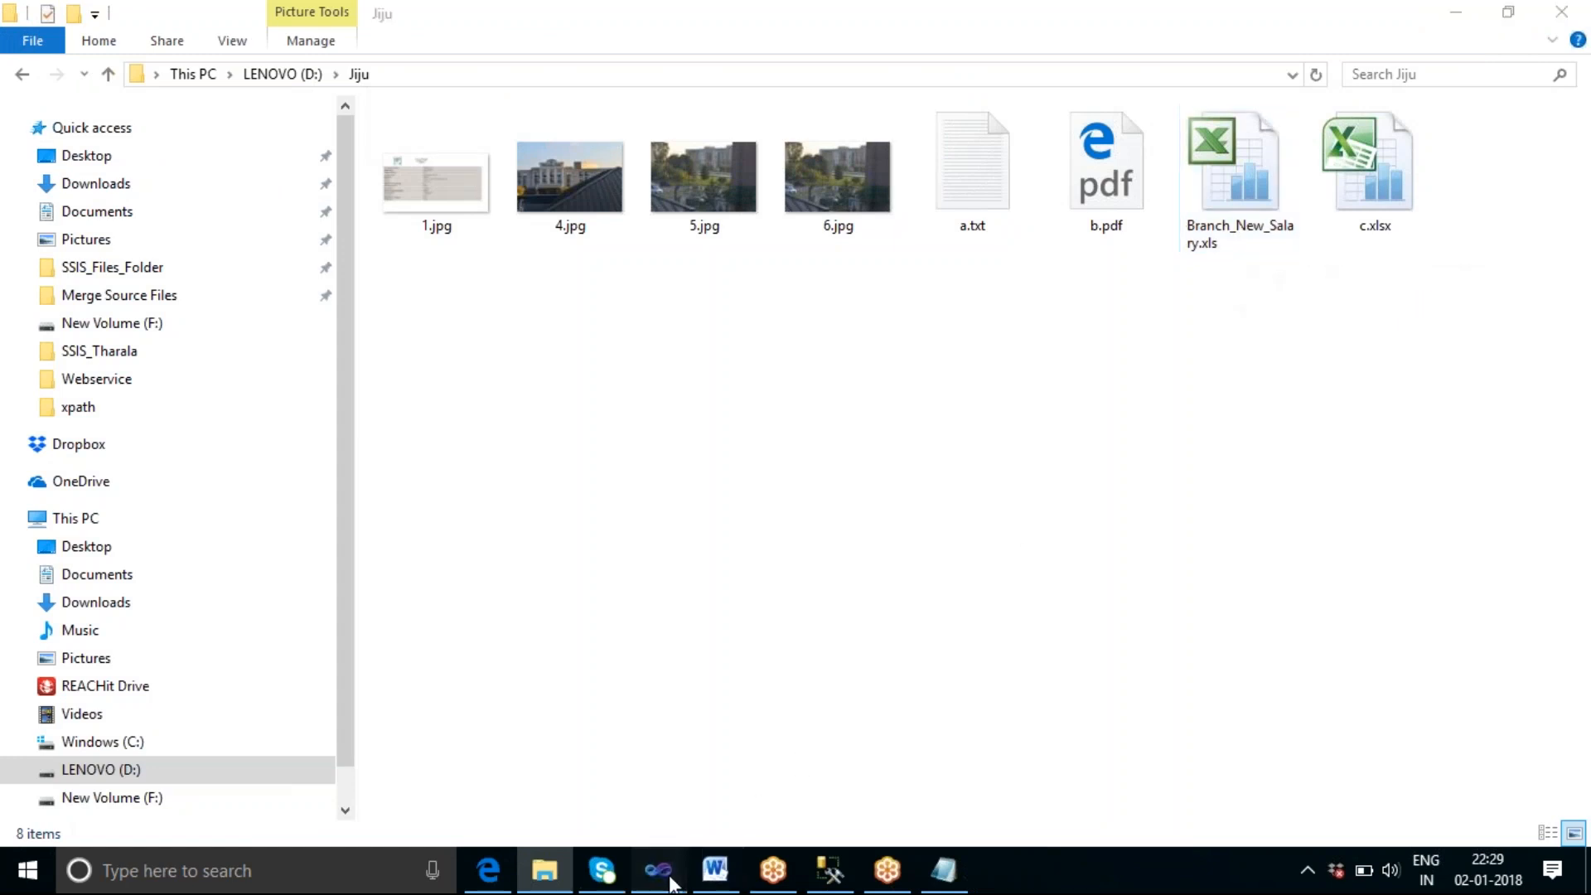
pyautogui.click(757, 804)
pyautogui.click(113, 141)
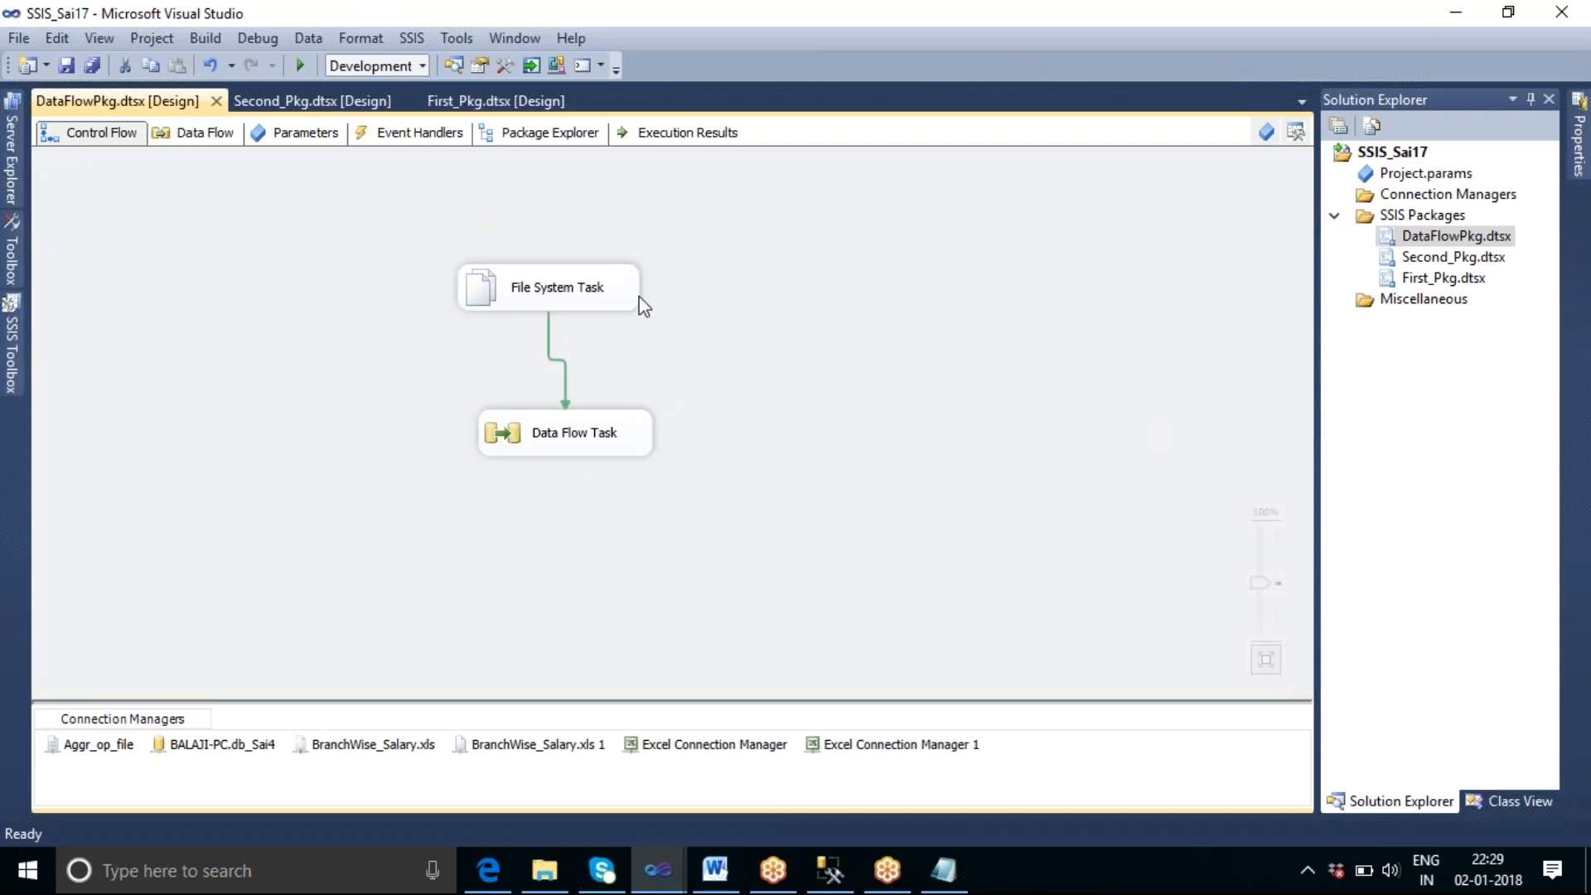
pyautogui.click(626, 299)
pyautogui.doubleClick(628, 300)
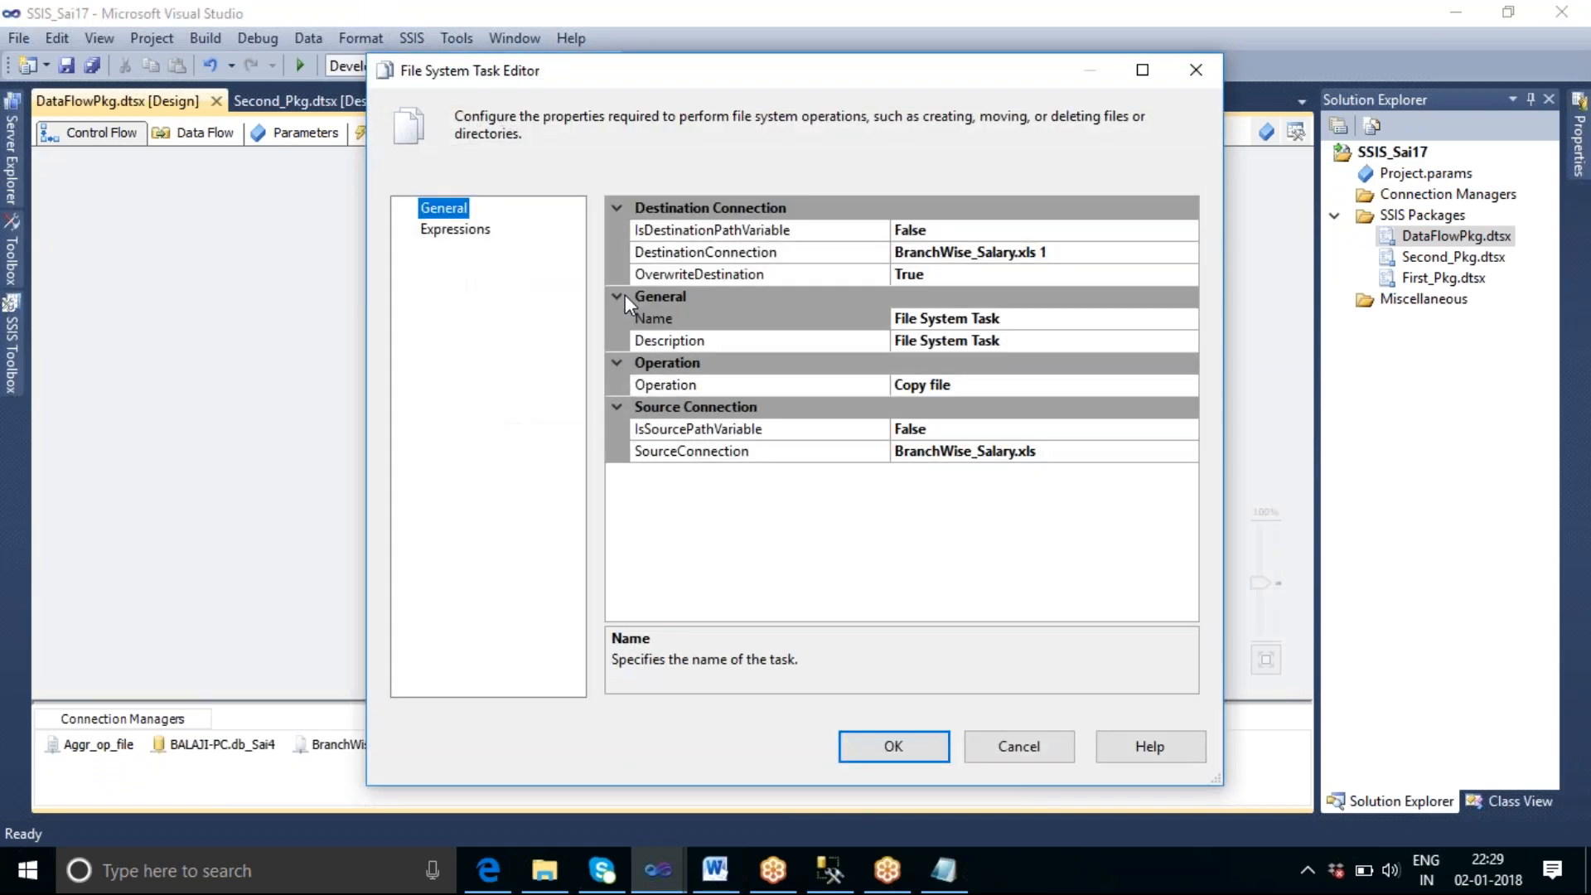
pyautogui.click(1075, 451)
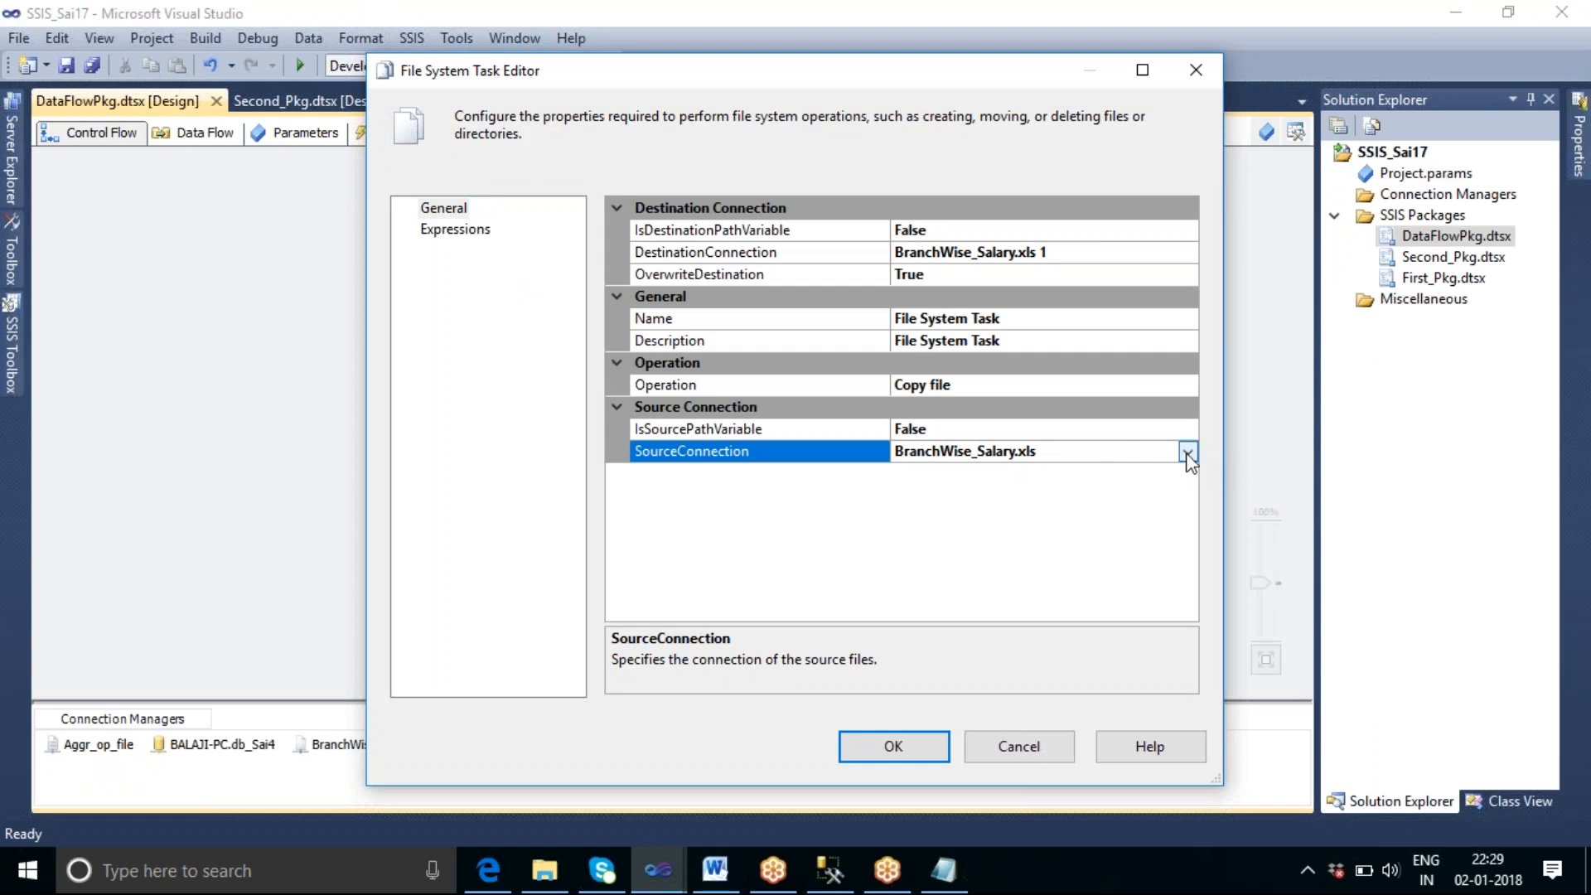
pyautogui.click(992, 752)
# Step: Replace the existing File System Task with a new File System Task above the Data Flow Task
pyautogui.click(606, 295)
pyautogui.press('Delete')
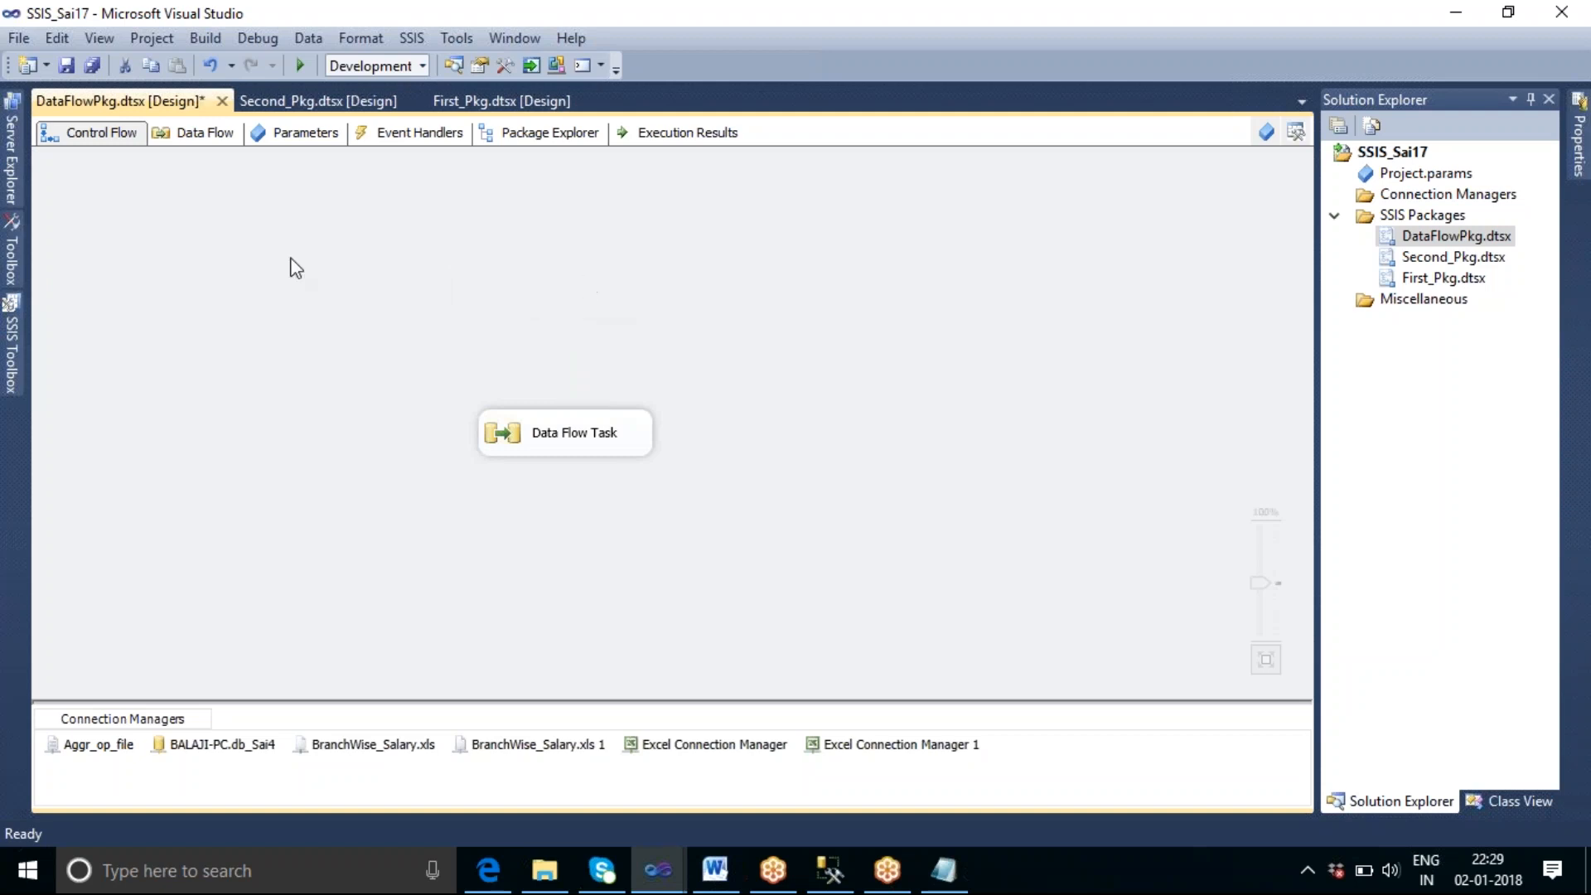
pyautogui.click(11, 348)
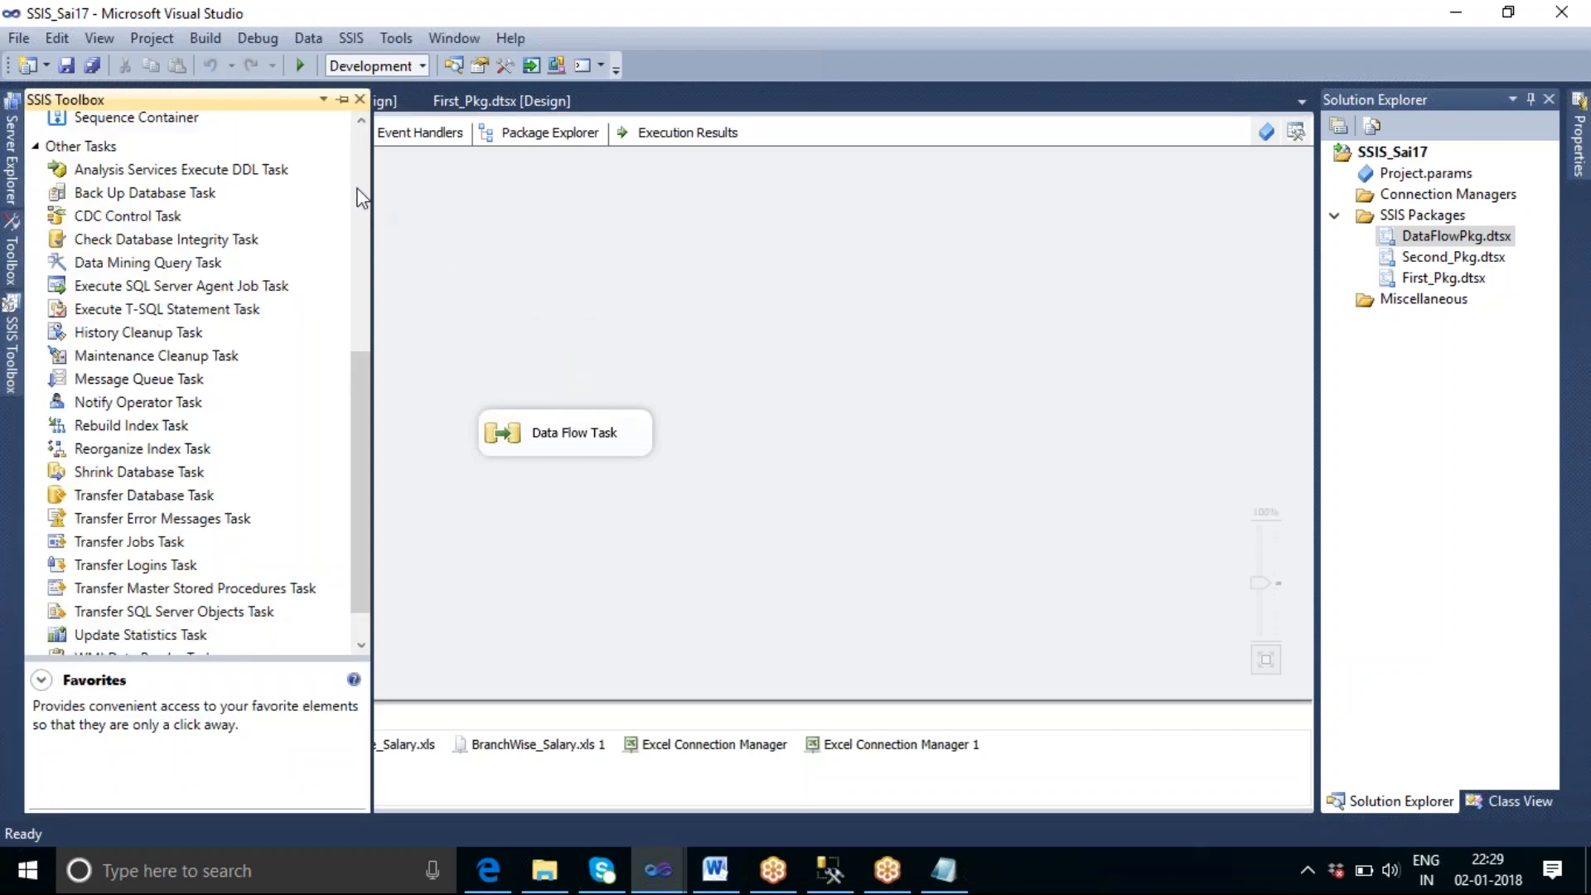
pyautogui.moveTo(137, 362); pyautogui.dragTo(464, 286)
pyautogui.click(574, 305)
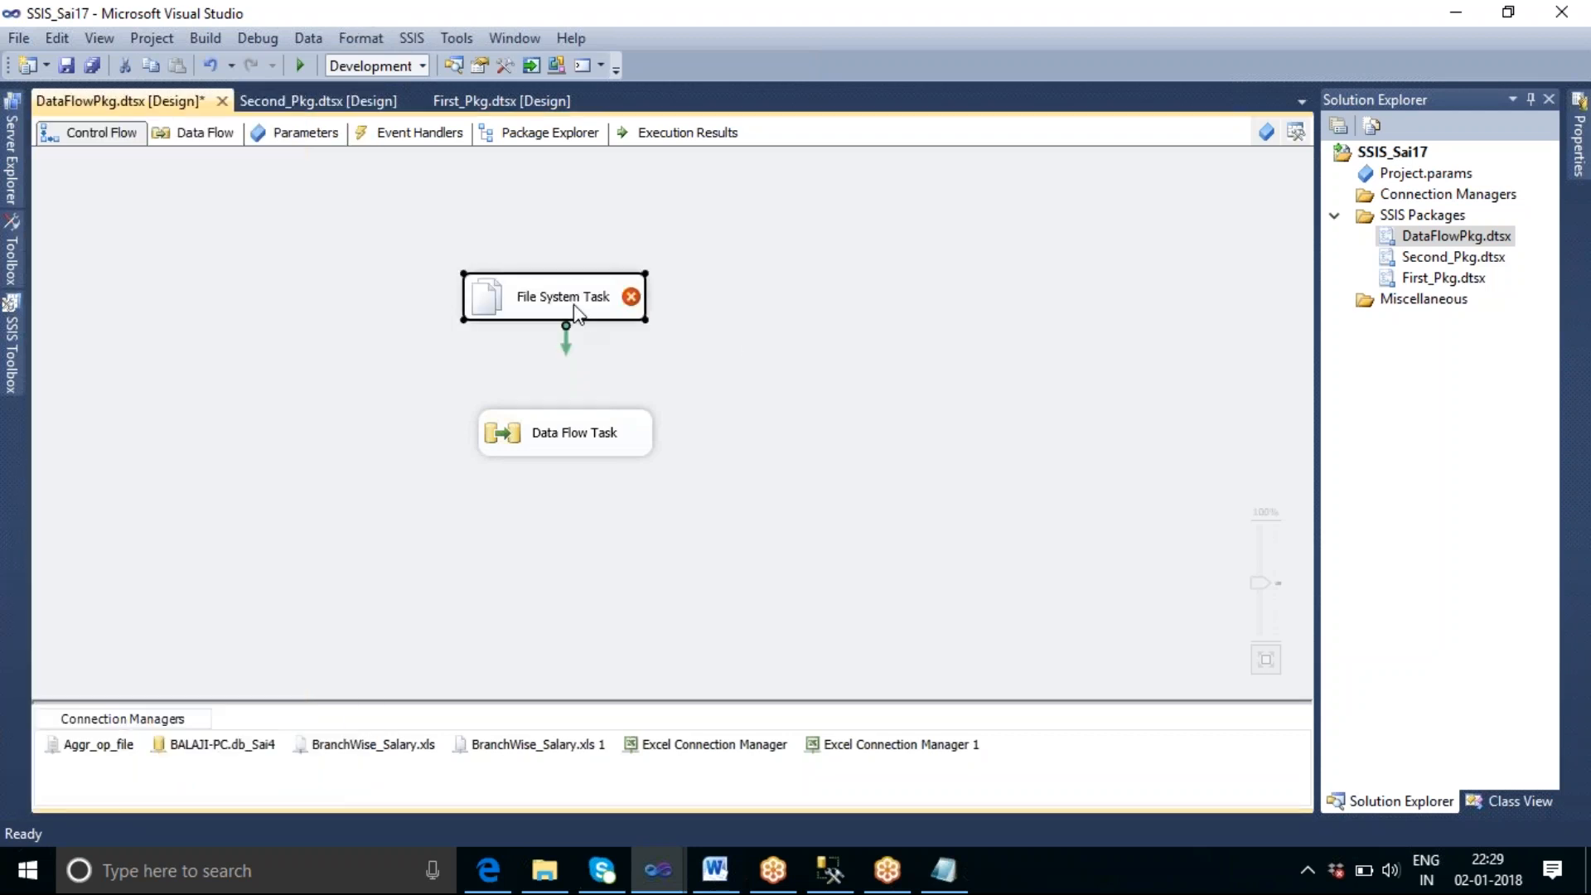
# Step: Set the new File System Task's source connection to a new file connection for Branch_New_Salary.xls in D:\Jiju
pyautogui.doubleClick(575, 306)
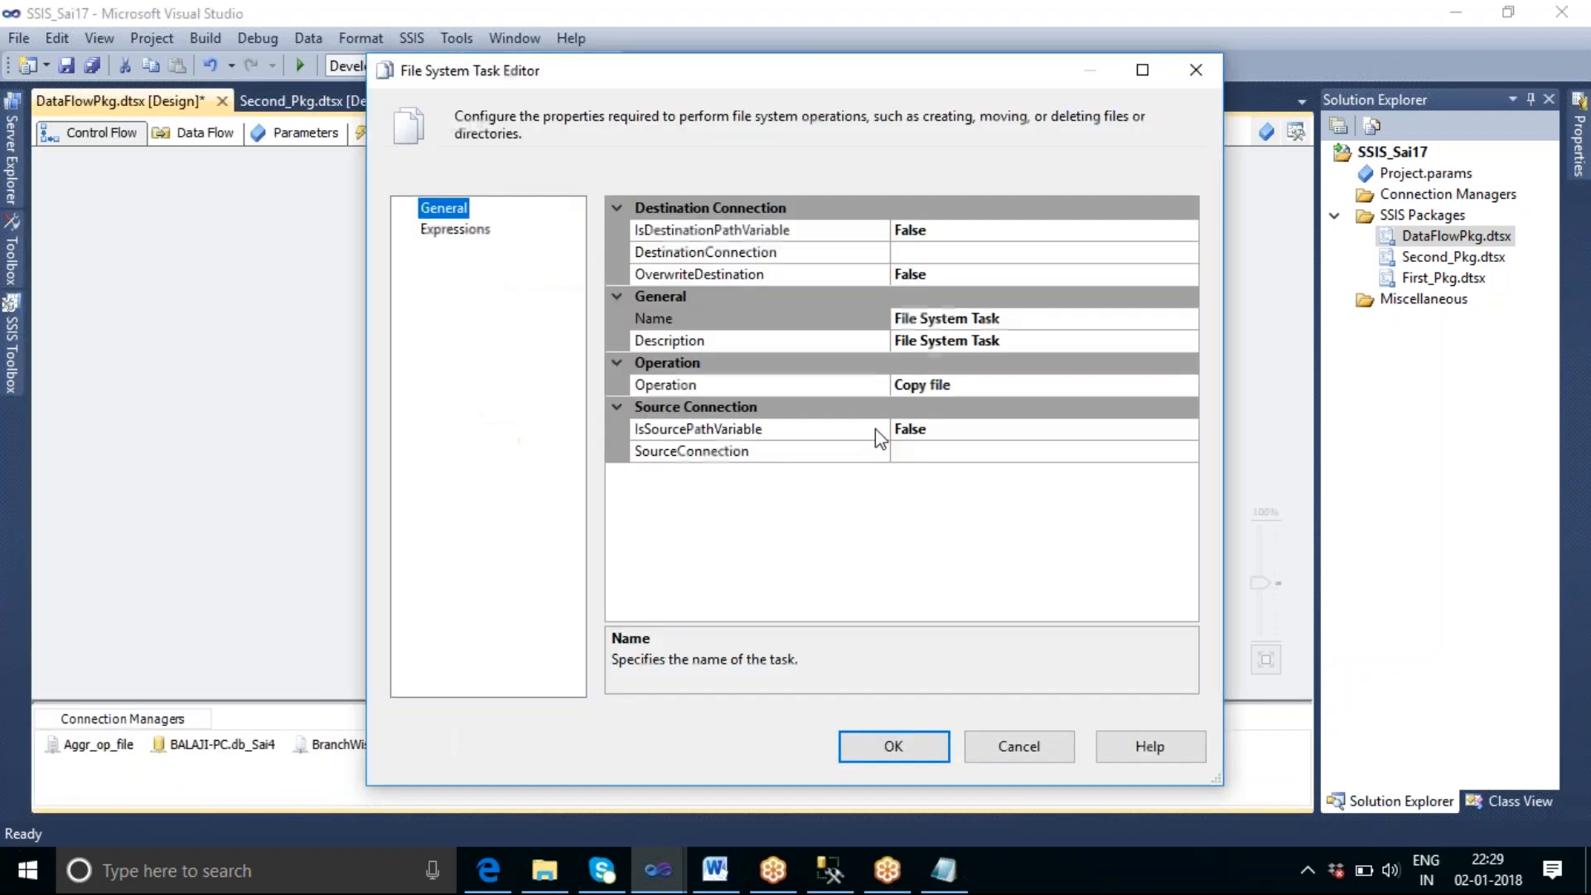
pyautogui.click(1012, 452)
pyautogui.click(1187, 452)
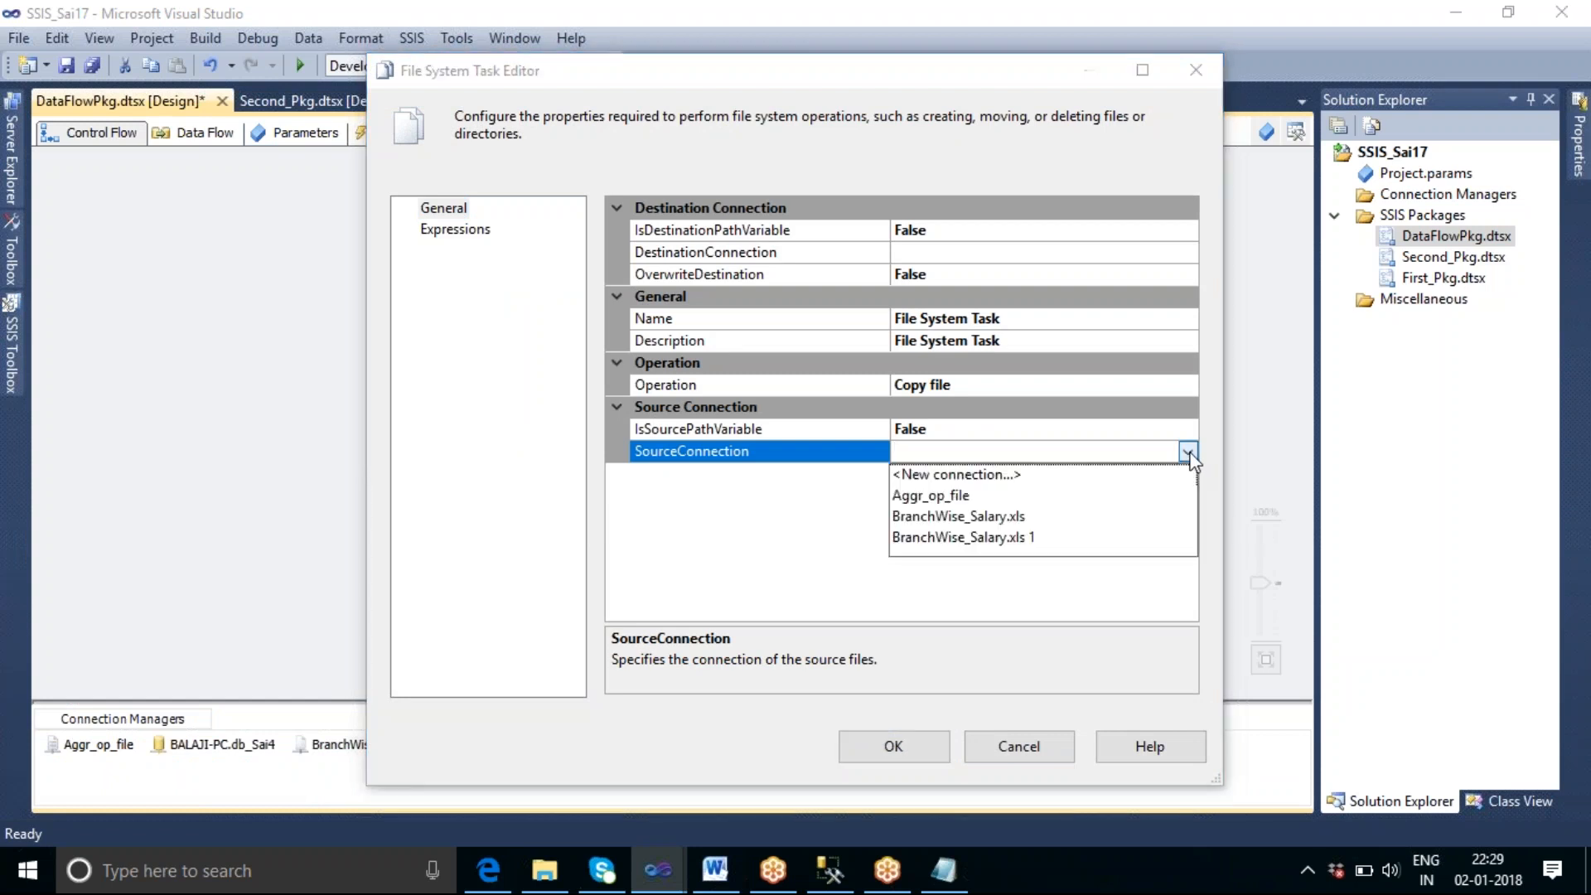
pyautogui.click(997, 470)
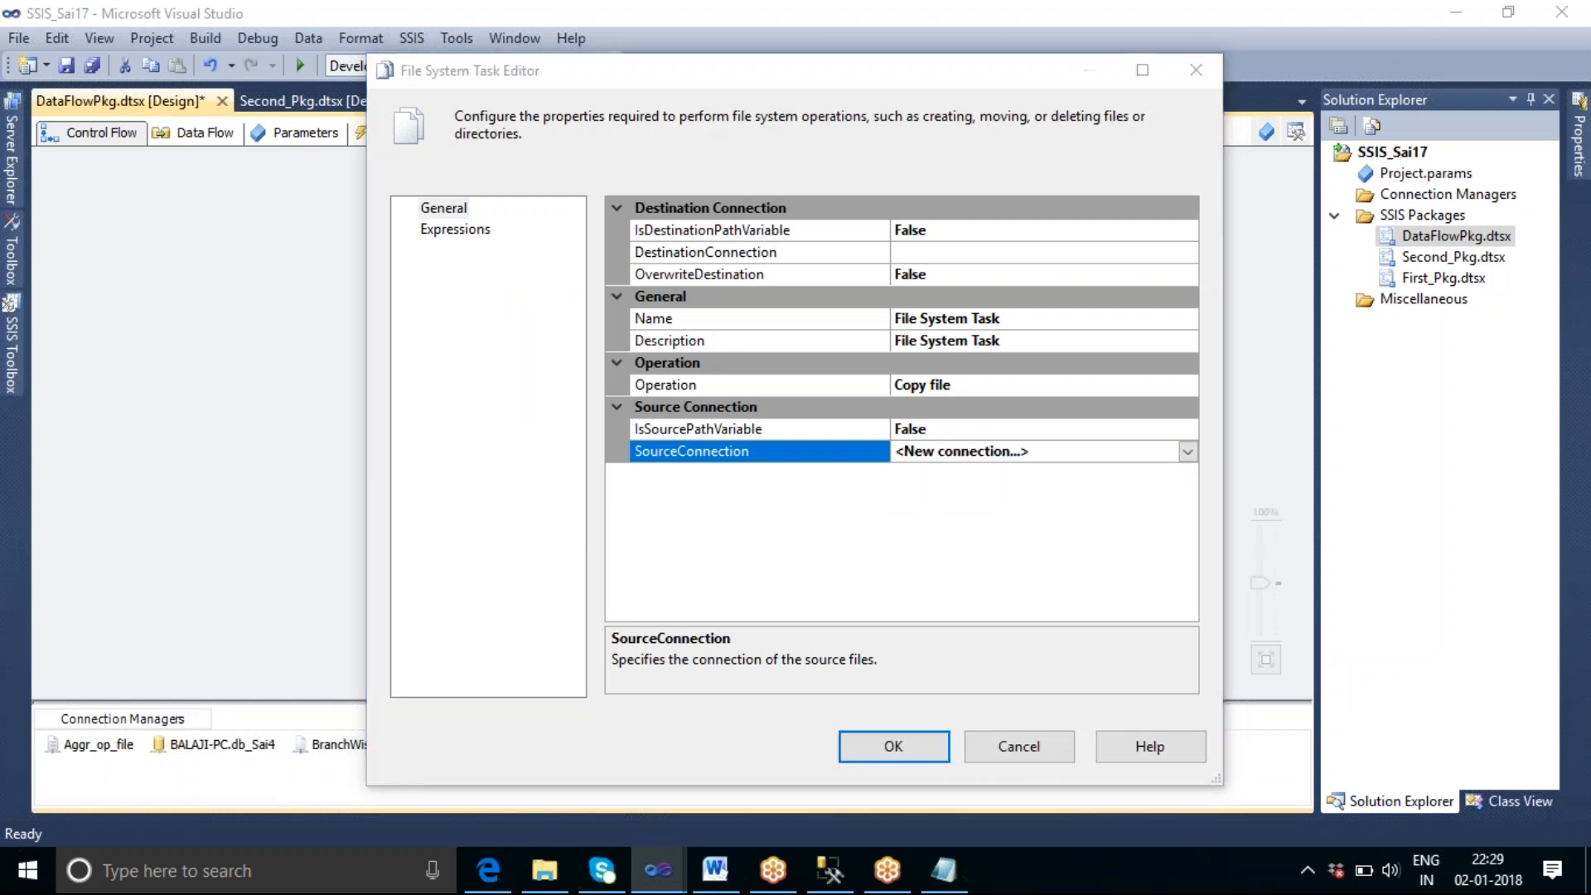
pyautogui.click(1034, 454)
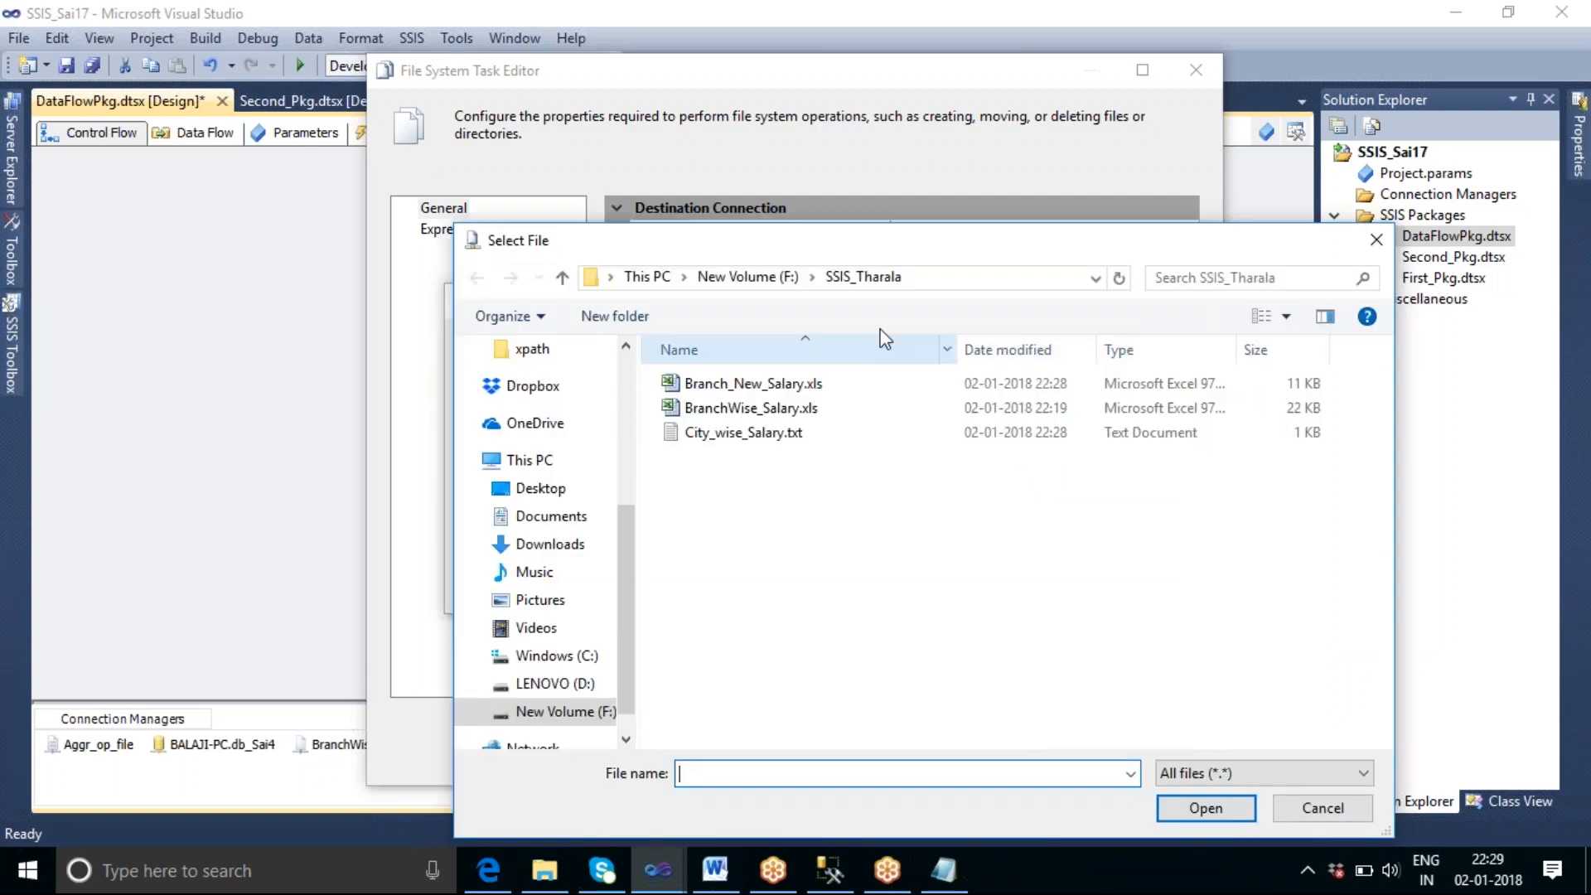
pyautogui.click(571, 679)
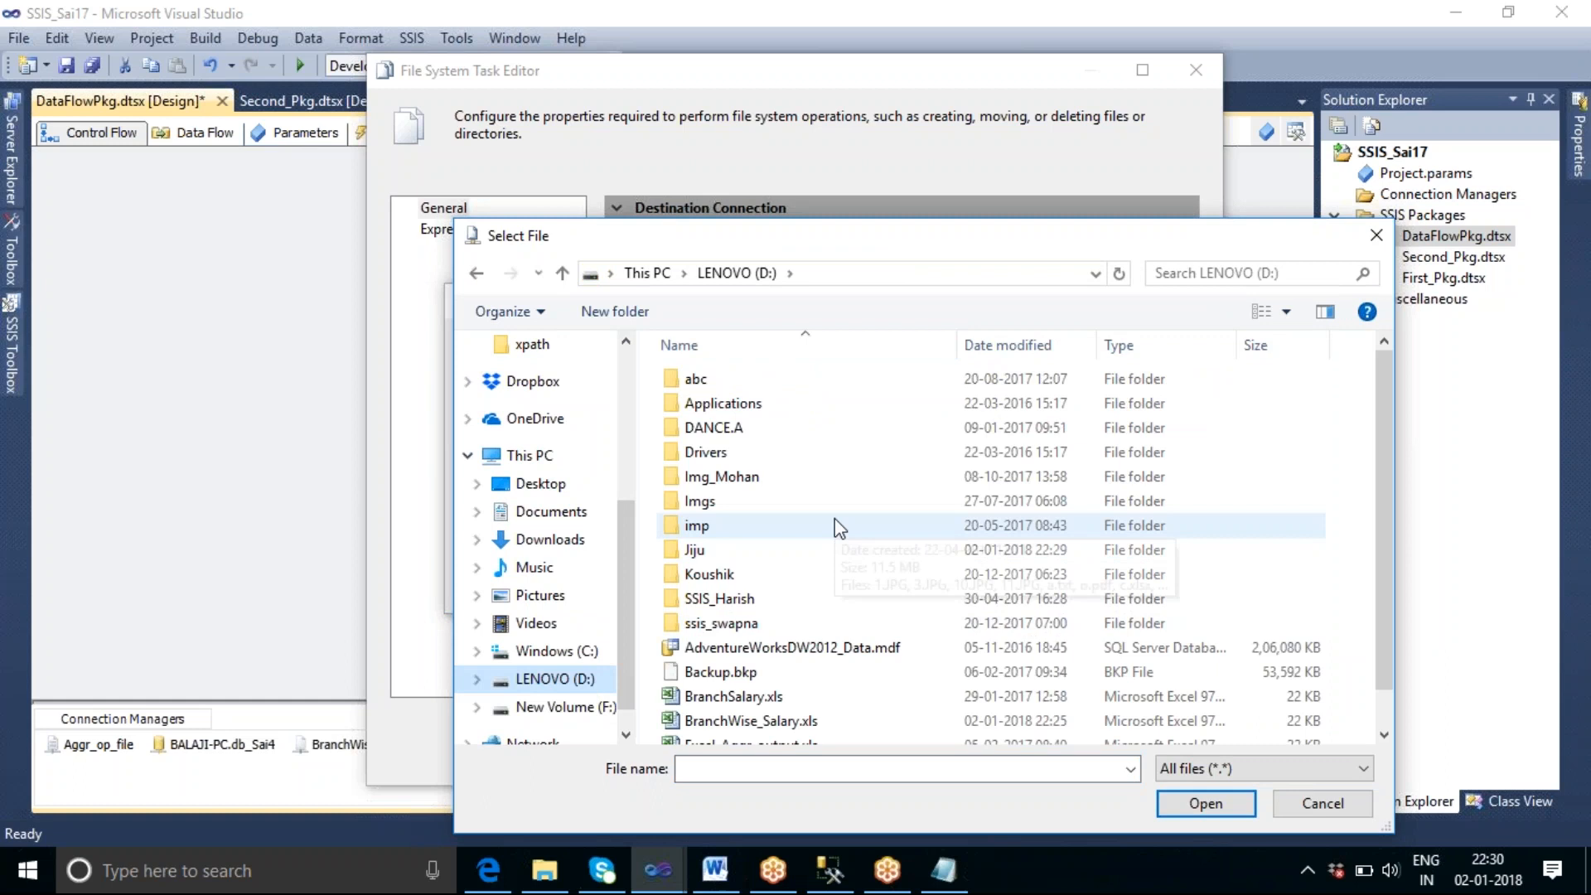
pyautogui.click(730, 550)
pyautogui.doubleClick(730, 551)
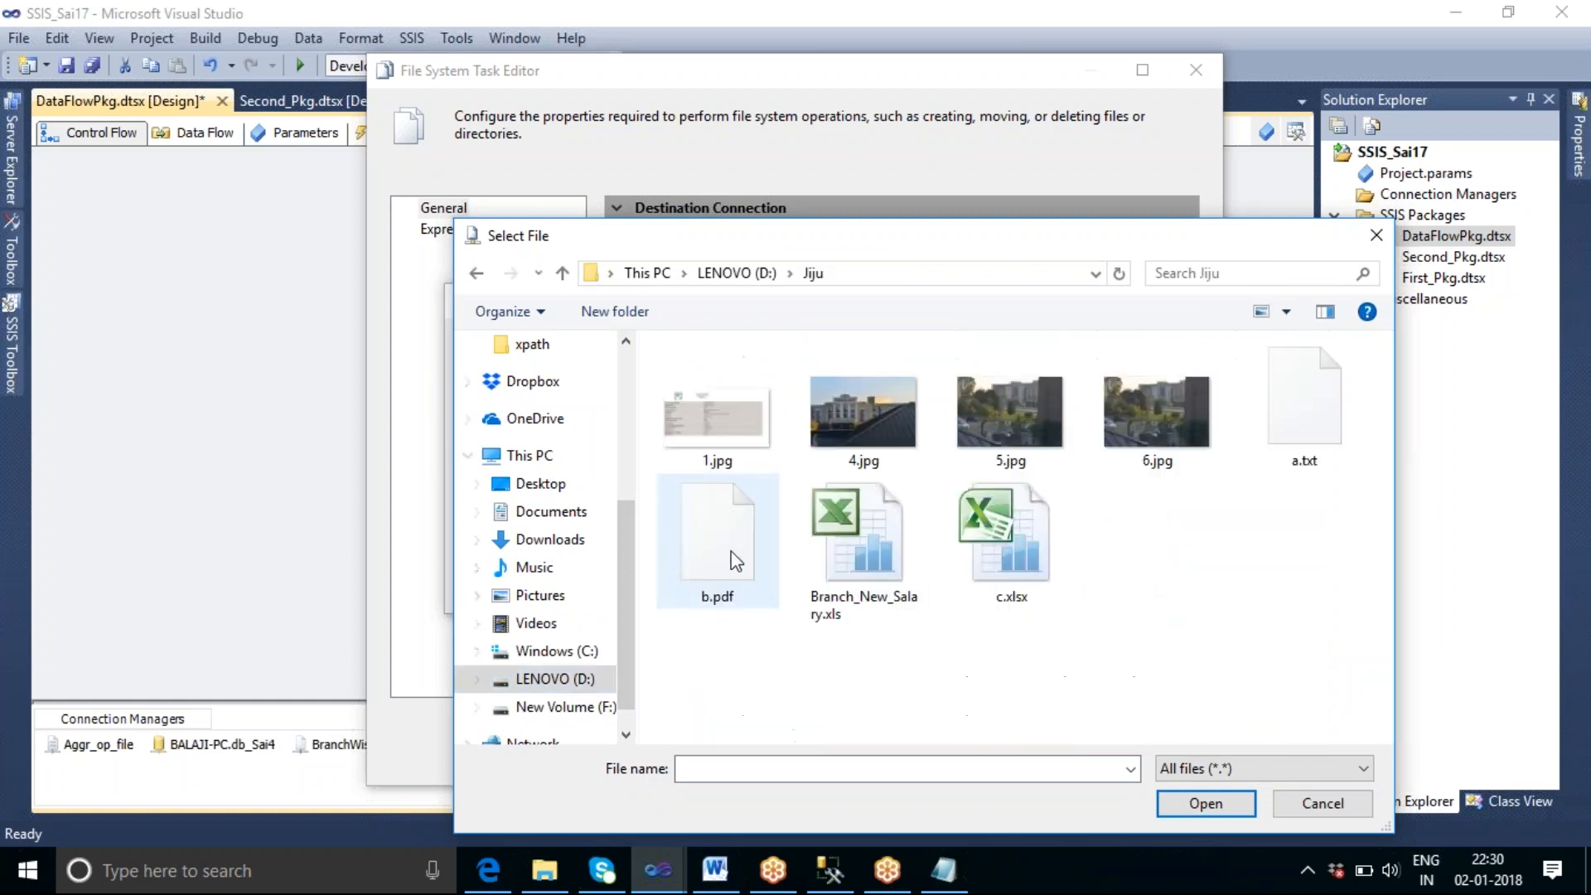
pyautogui.click(875, 573)
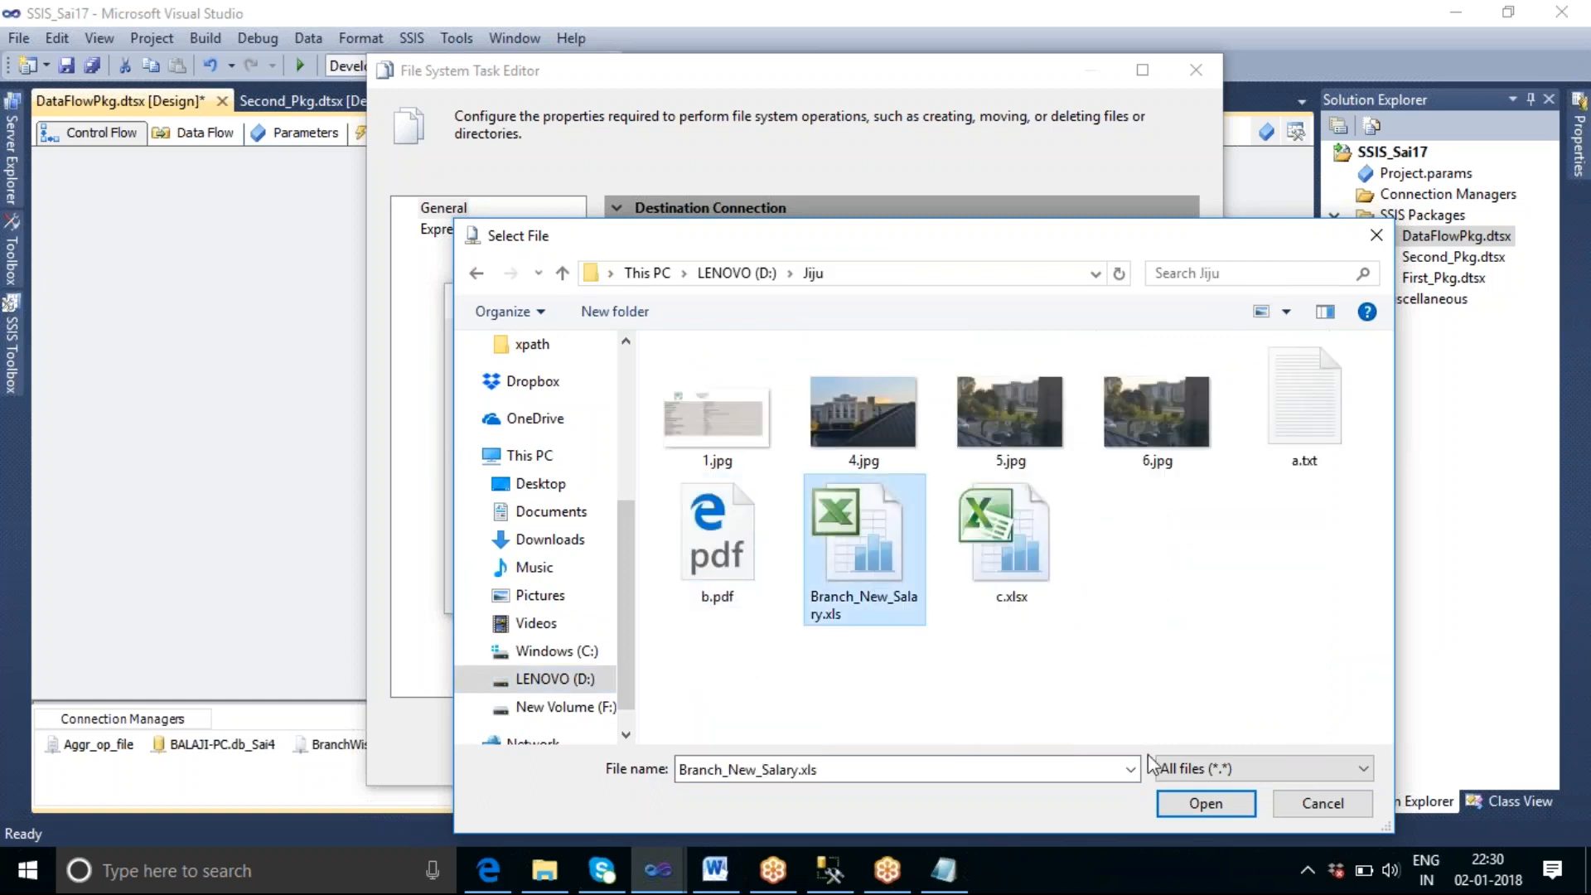
pyautogui.click(1204, 803)
pyautogui.click(931, 529)
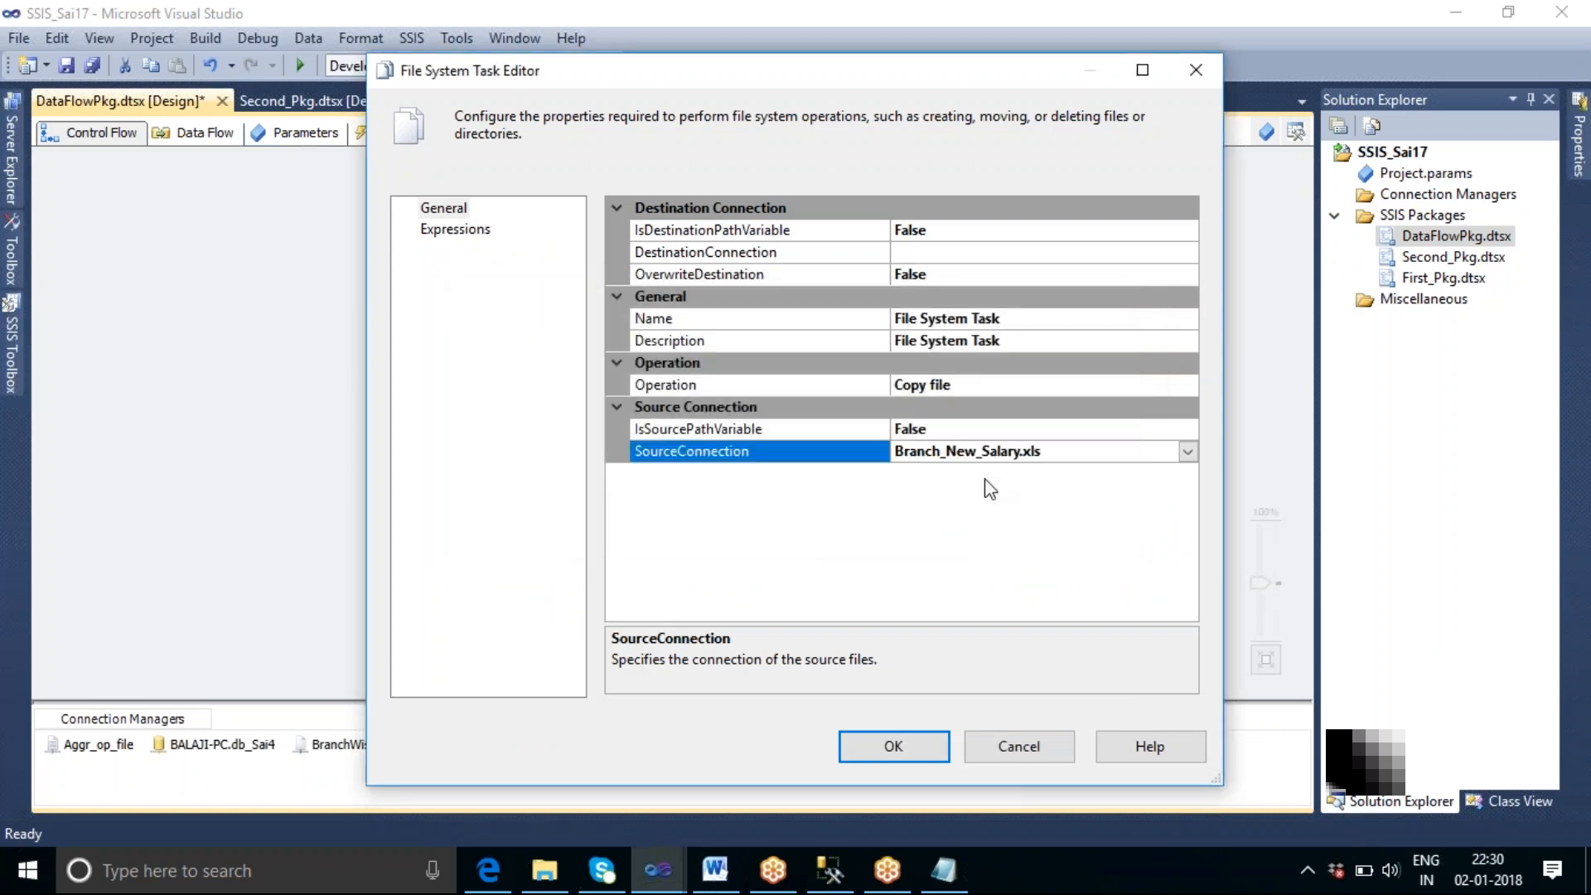
# Step: Set the File System Task's destination connection to a new existing-file connection for F:\SSIS_Tharala\Branch_New_Salary.xls
pyautogui.click(999, 254)
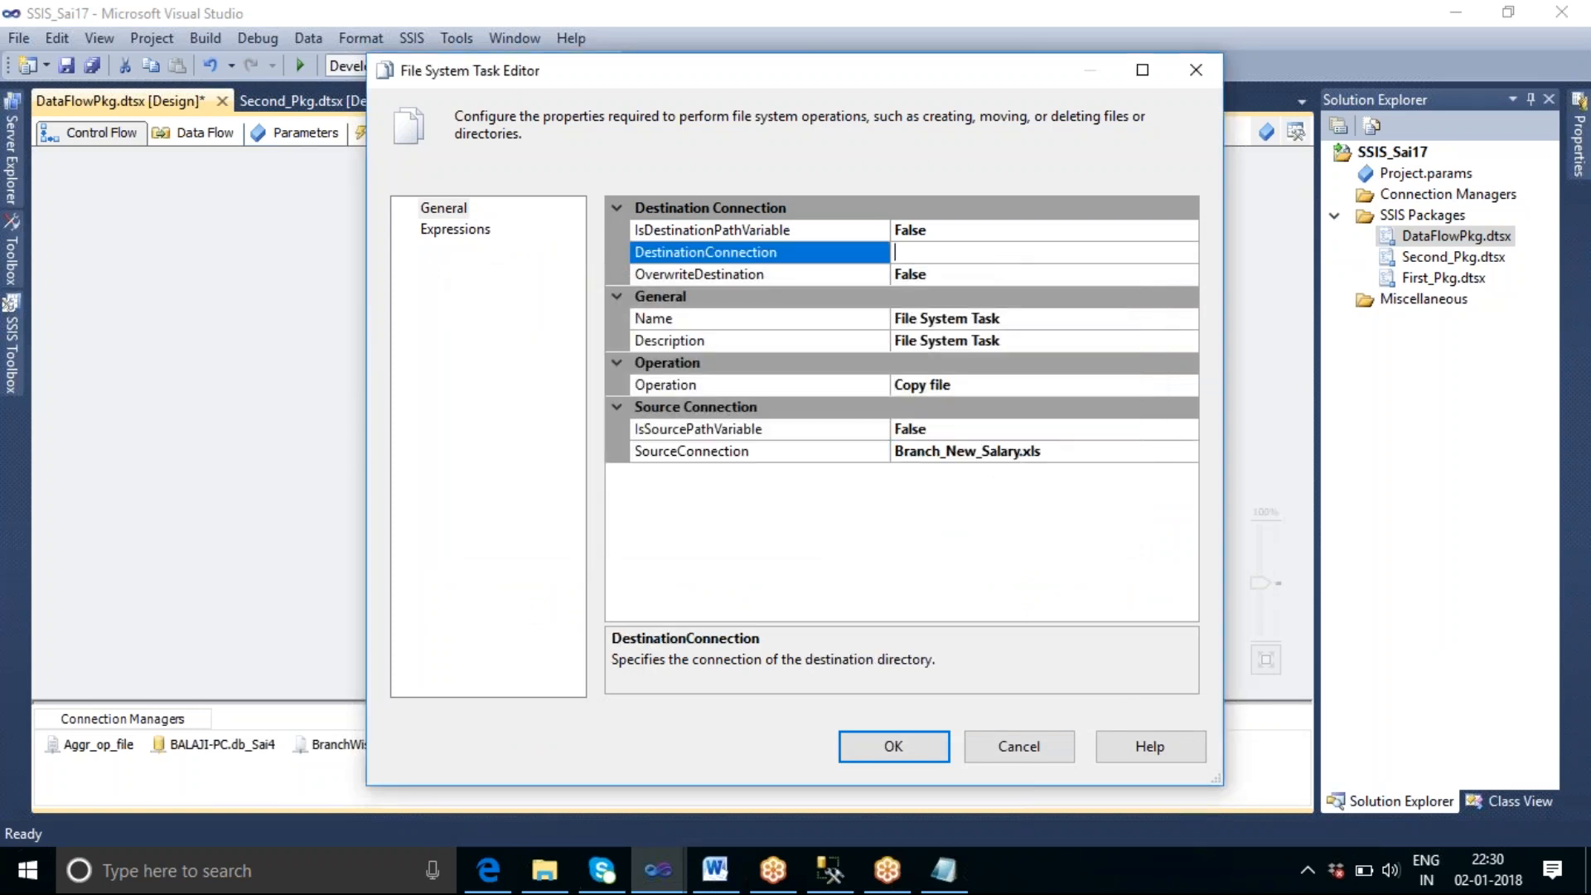
pyautogui.click(1188, 252)
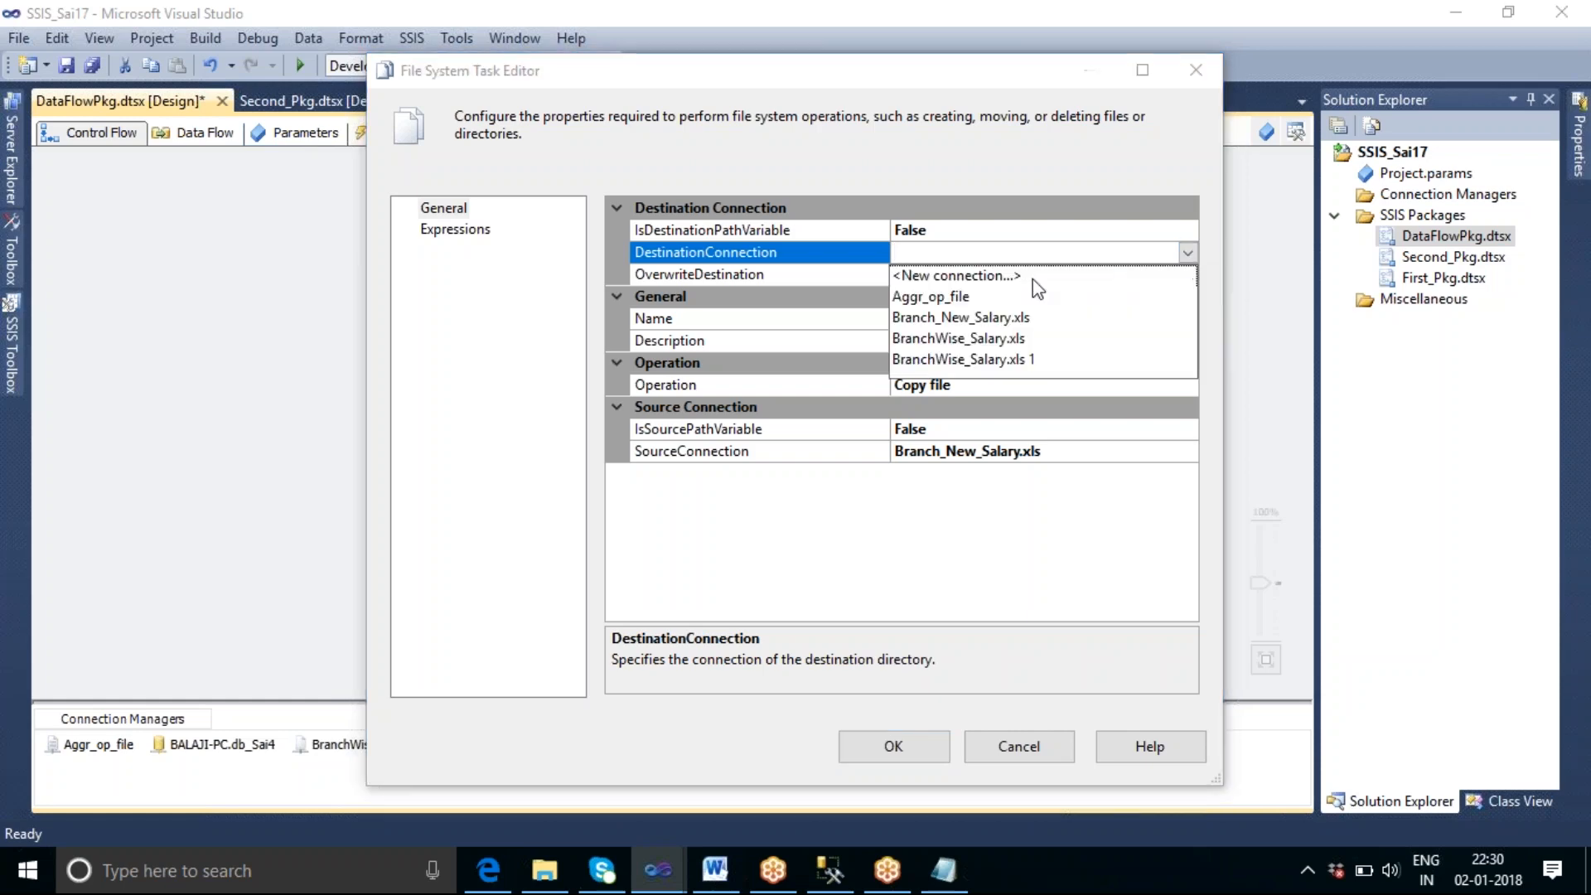
pyautogui.click(983, 277)
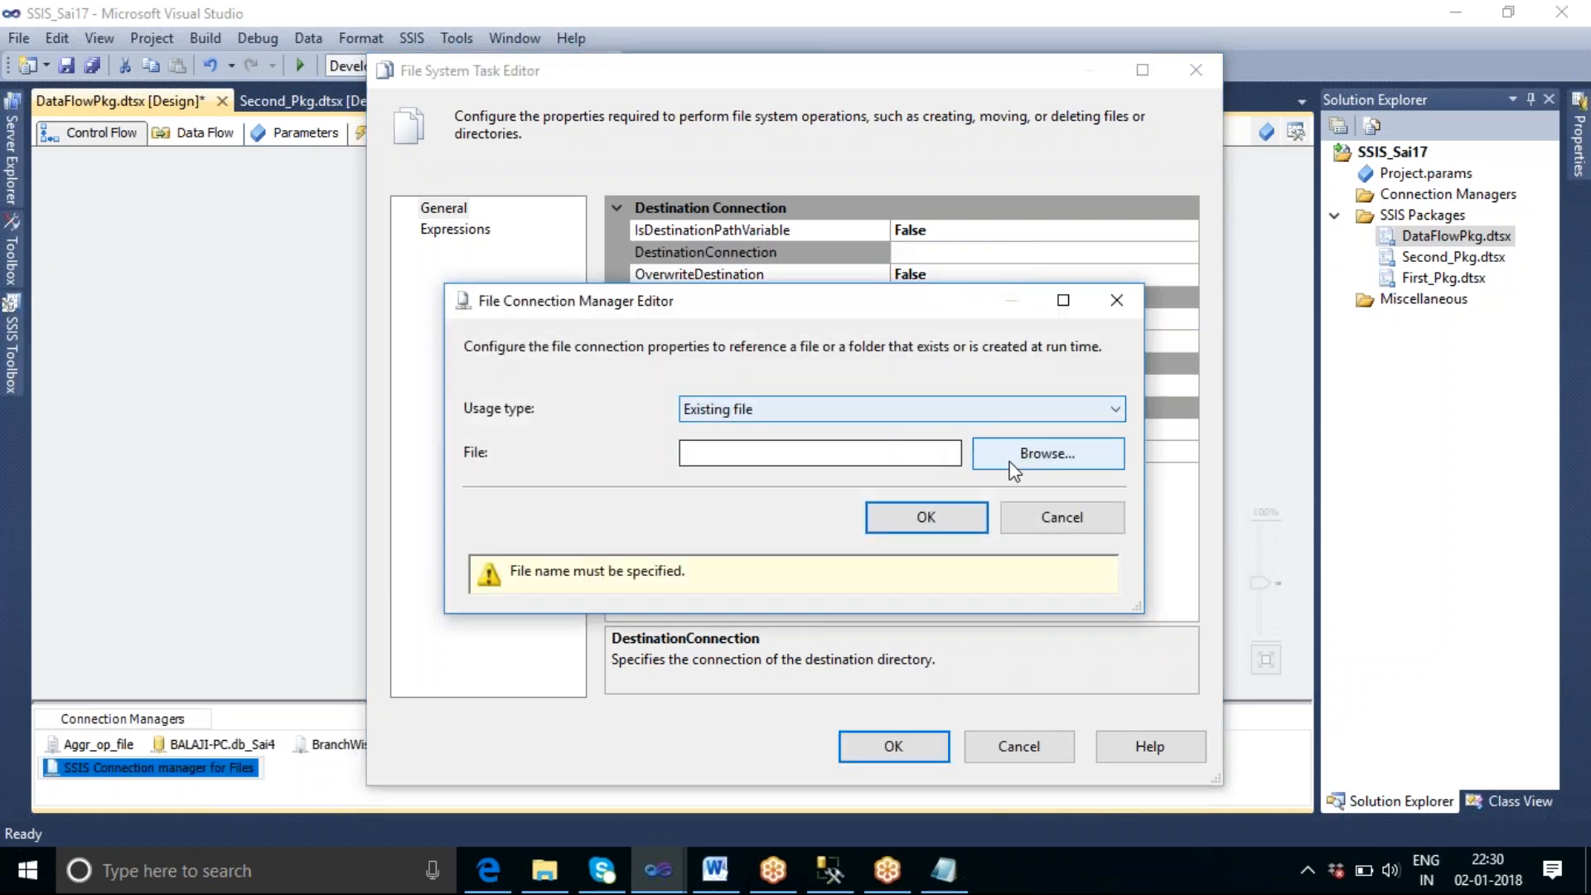
pyautogui.click(1011, 470)
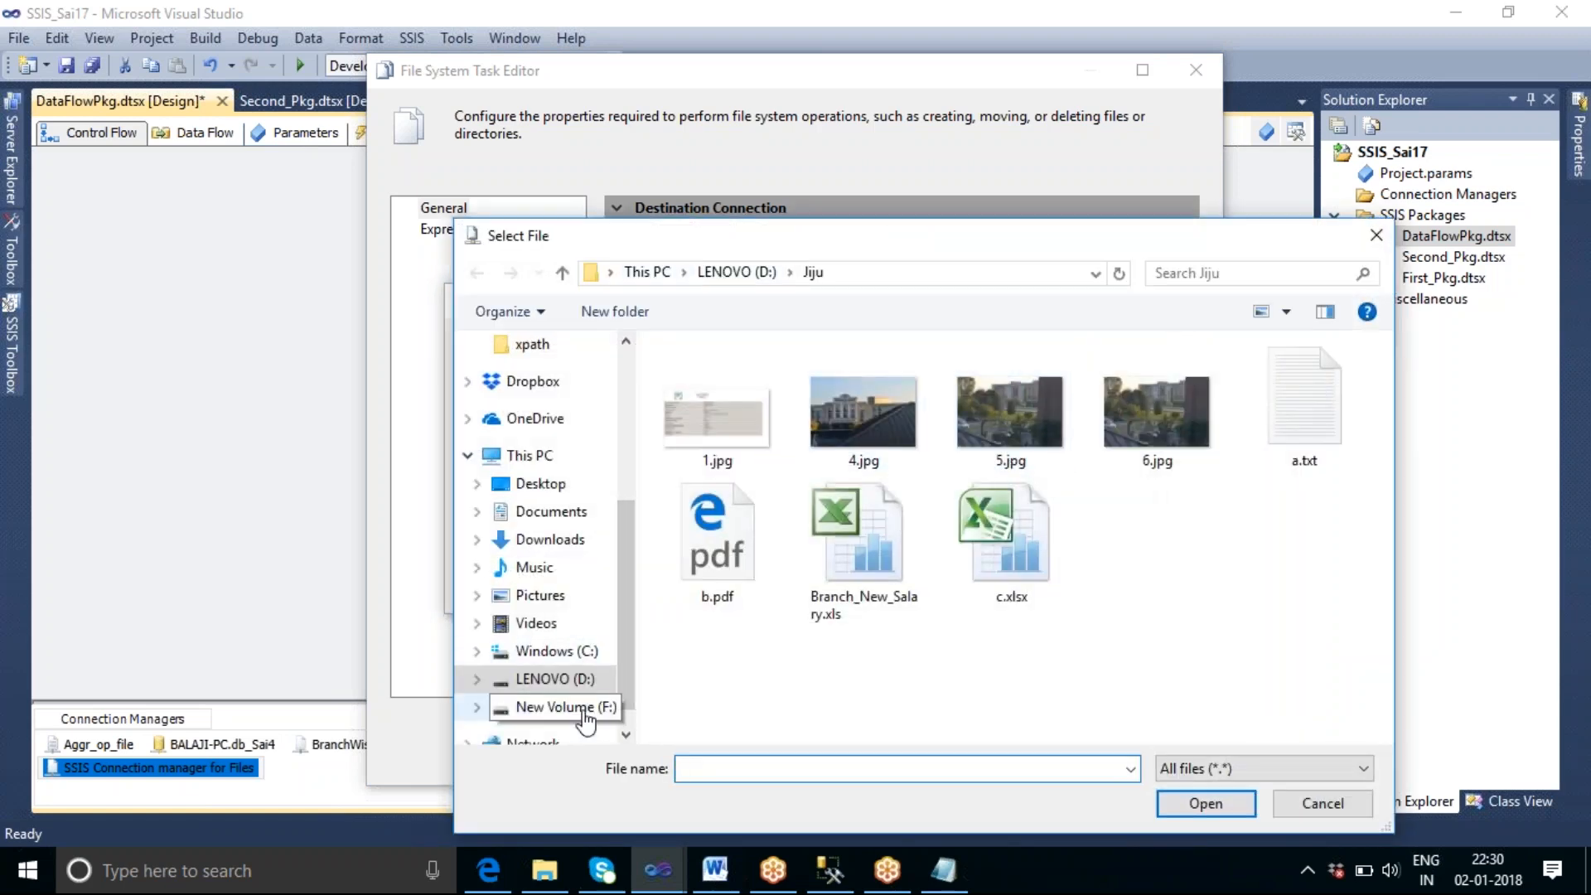
pyautogui.click(554, 707)
pyautogui.scroll(-15, 823, 659)
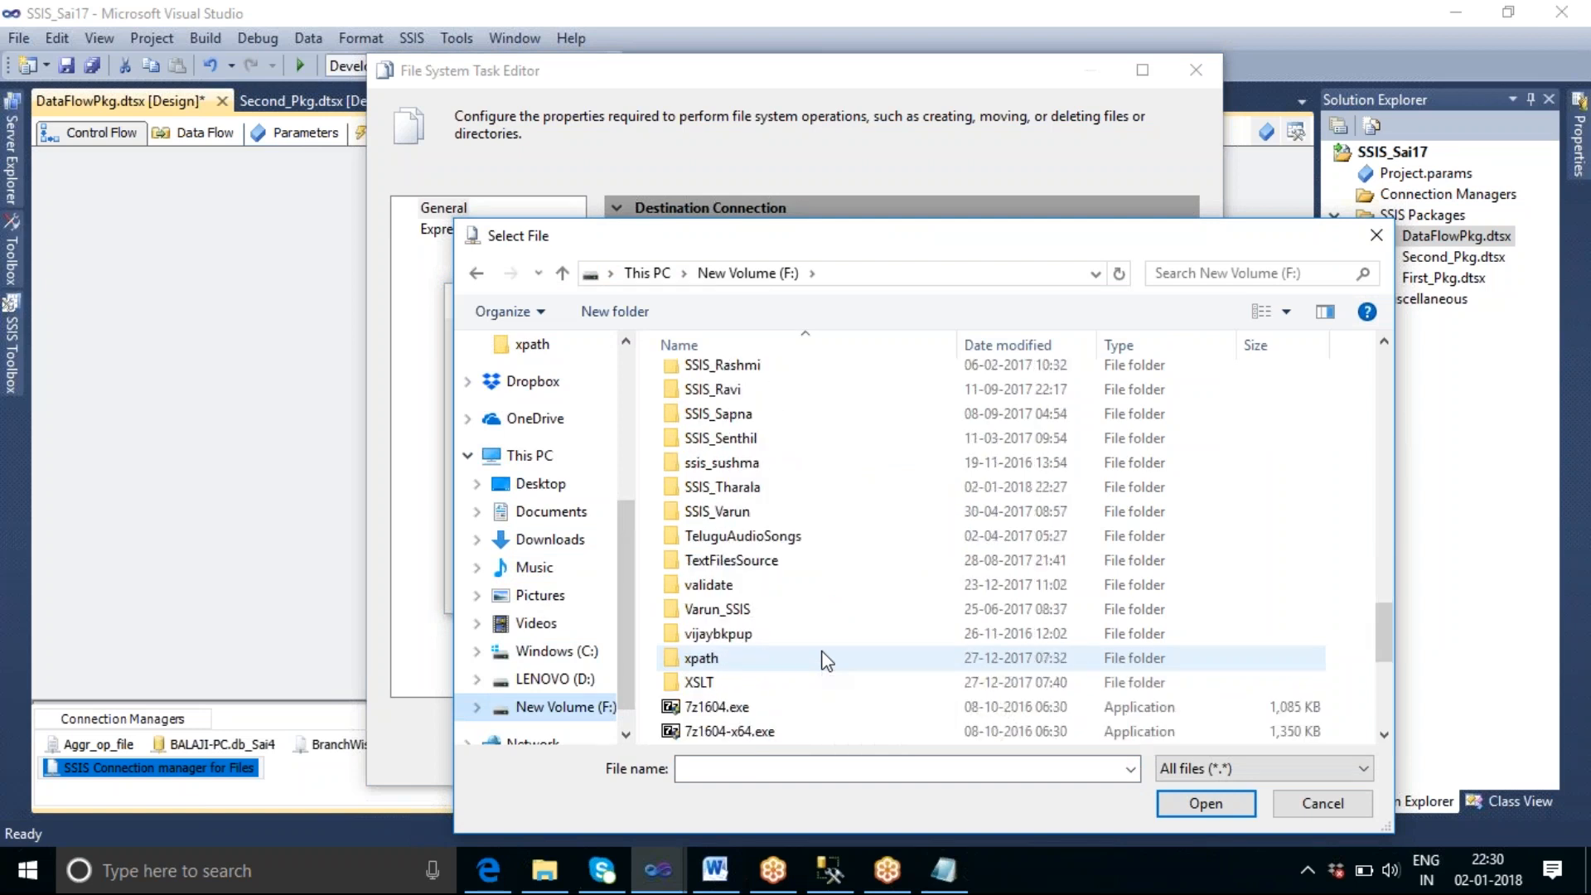
pyautogui.doubleClick(740, 489)
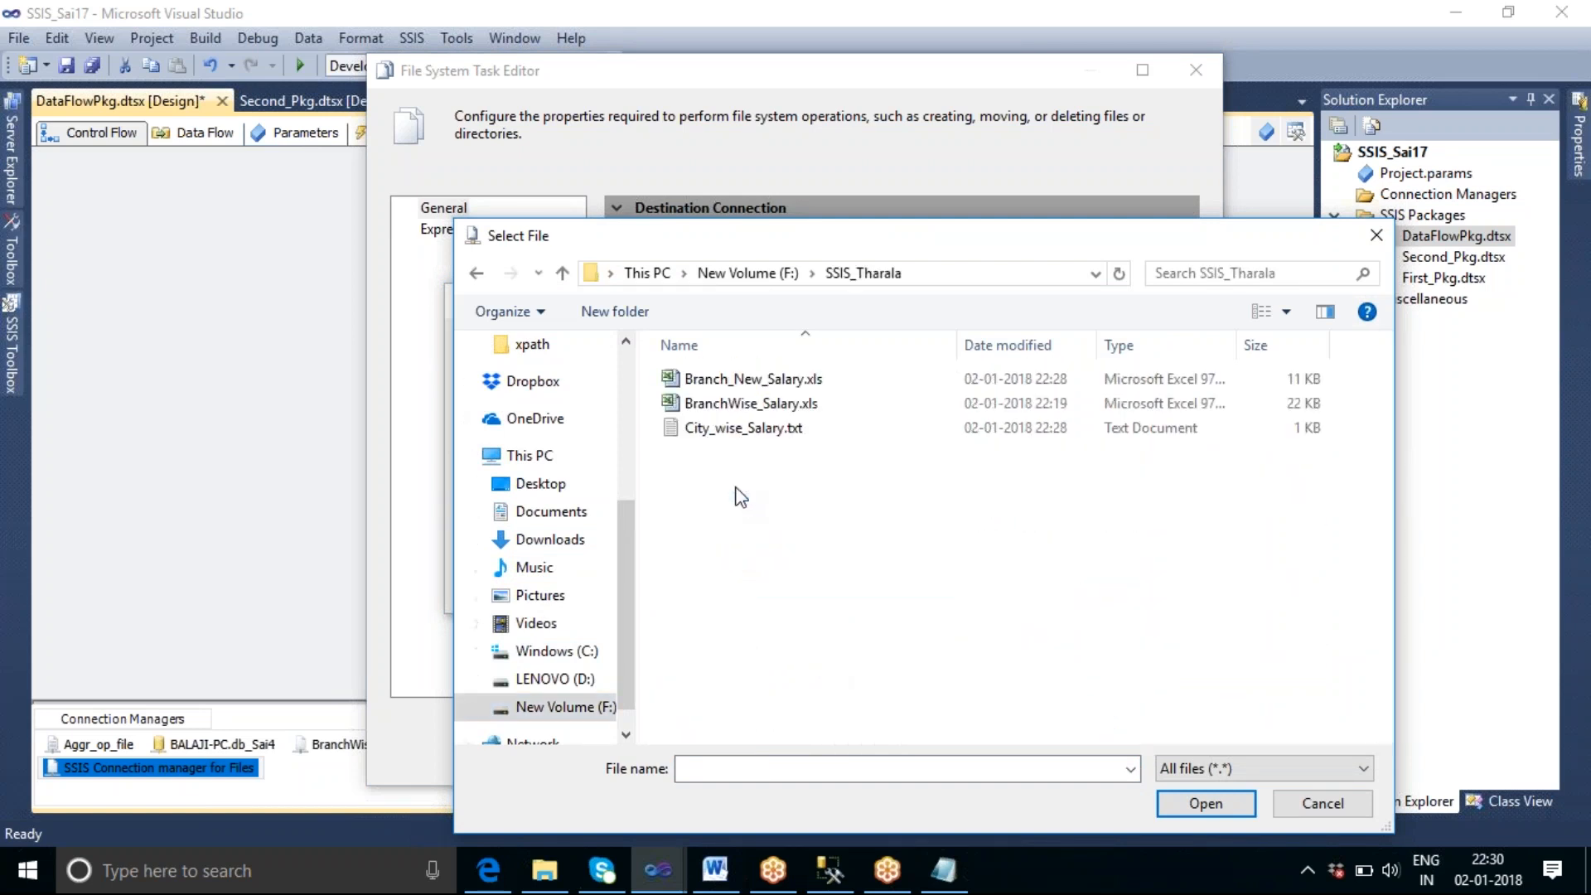
pyautogui.click(750, 379)
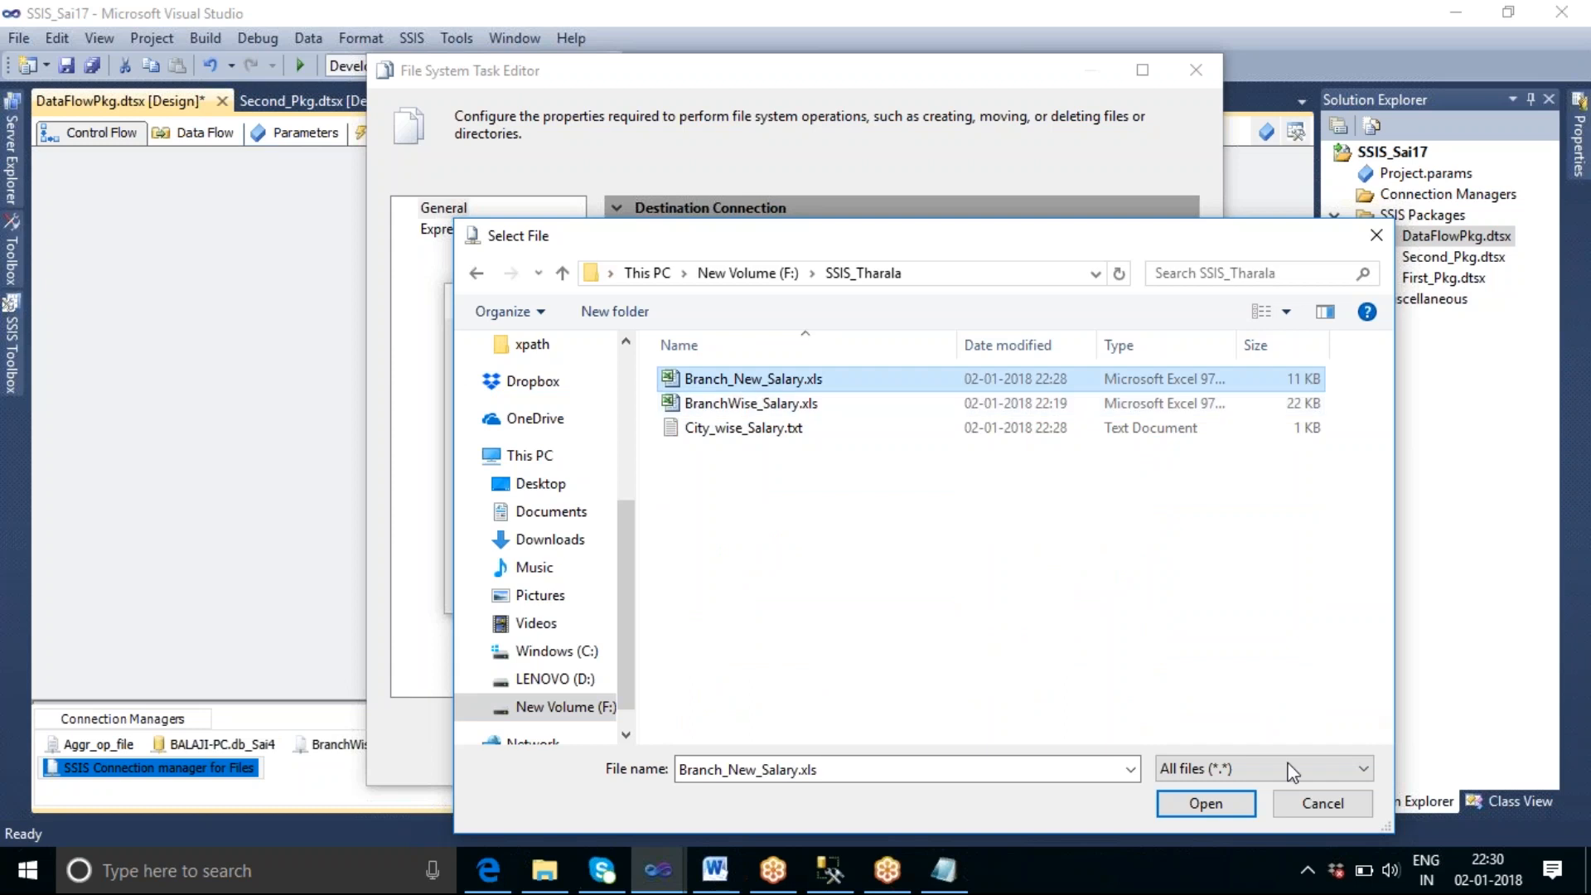
pyautogui.click(1213, 801)
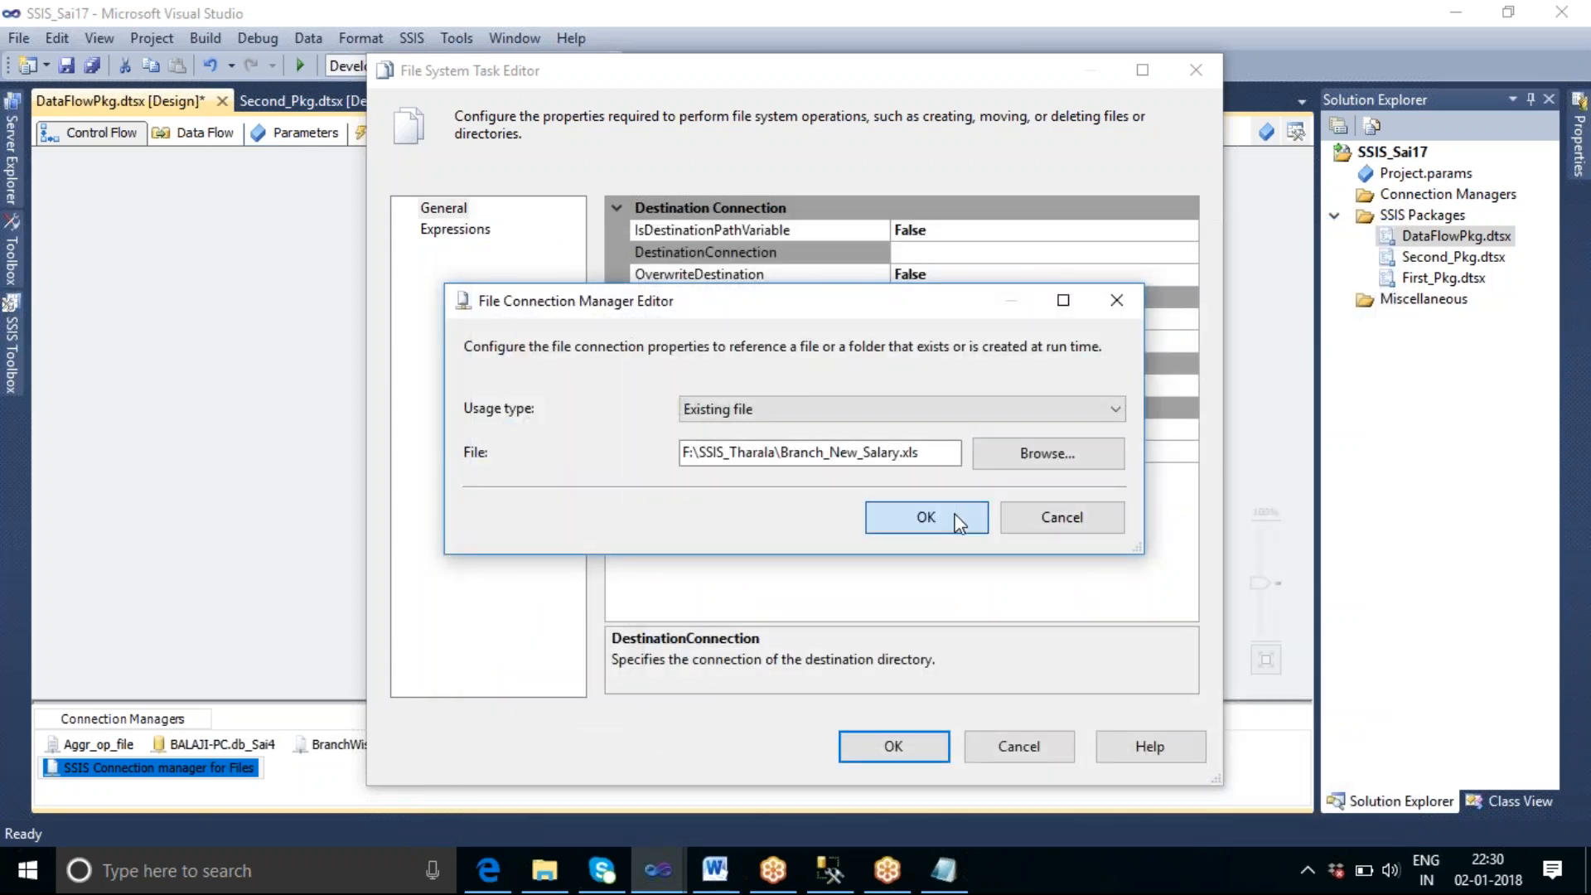
pyautogui.click(926, 517)
# Step: Set OverwriteDestination to True for the File System Task and accept its settings
pyautogui.click(970, 273)
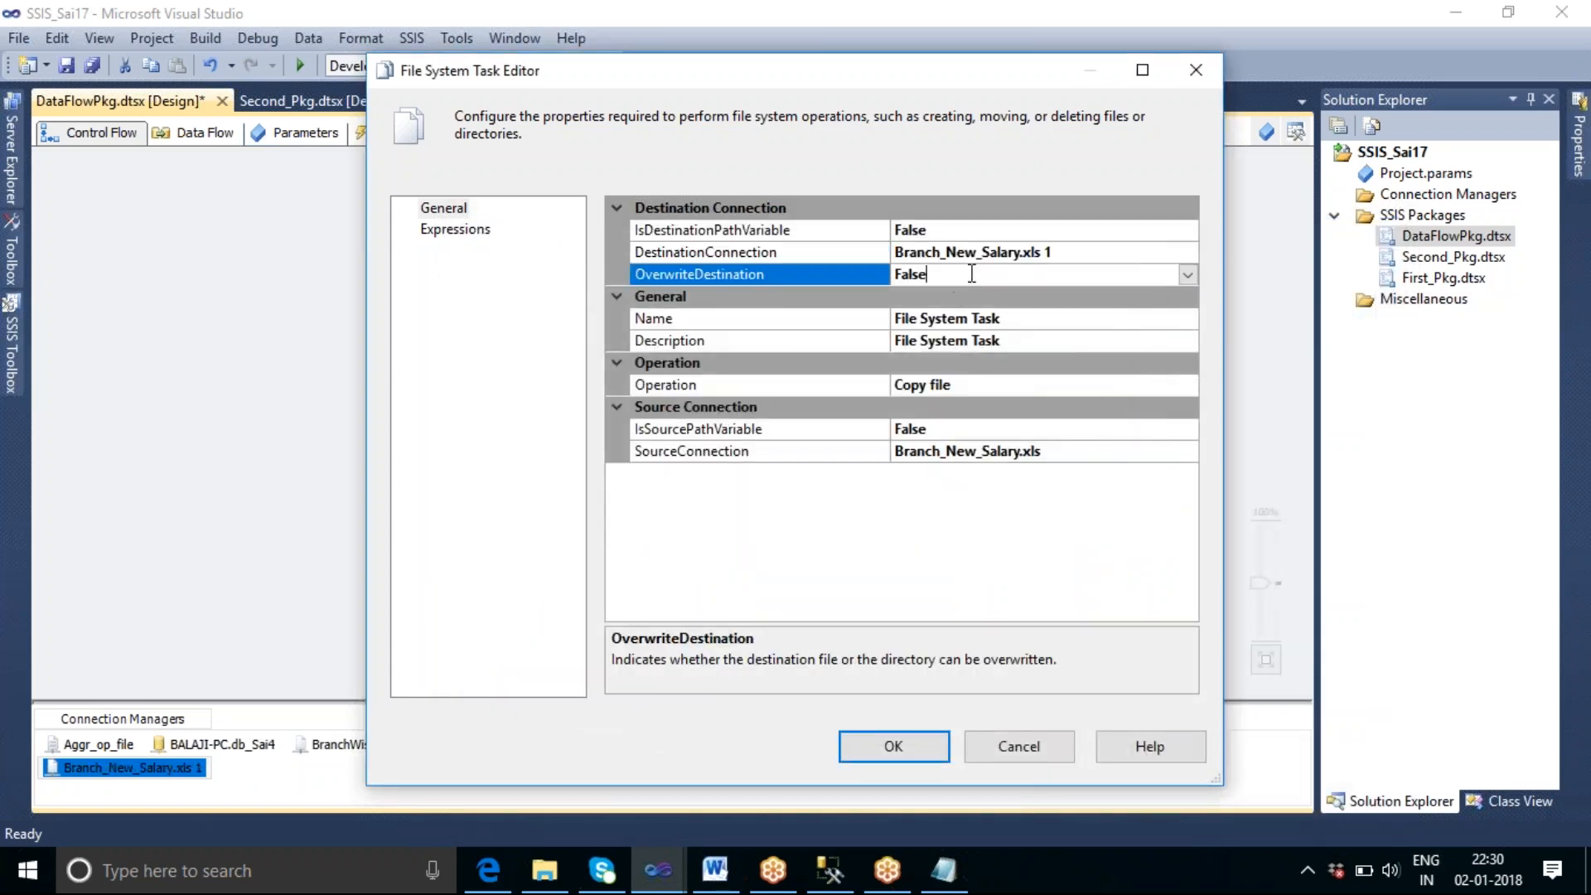
pyautogui.click(1188, 274)
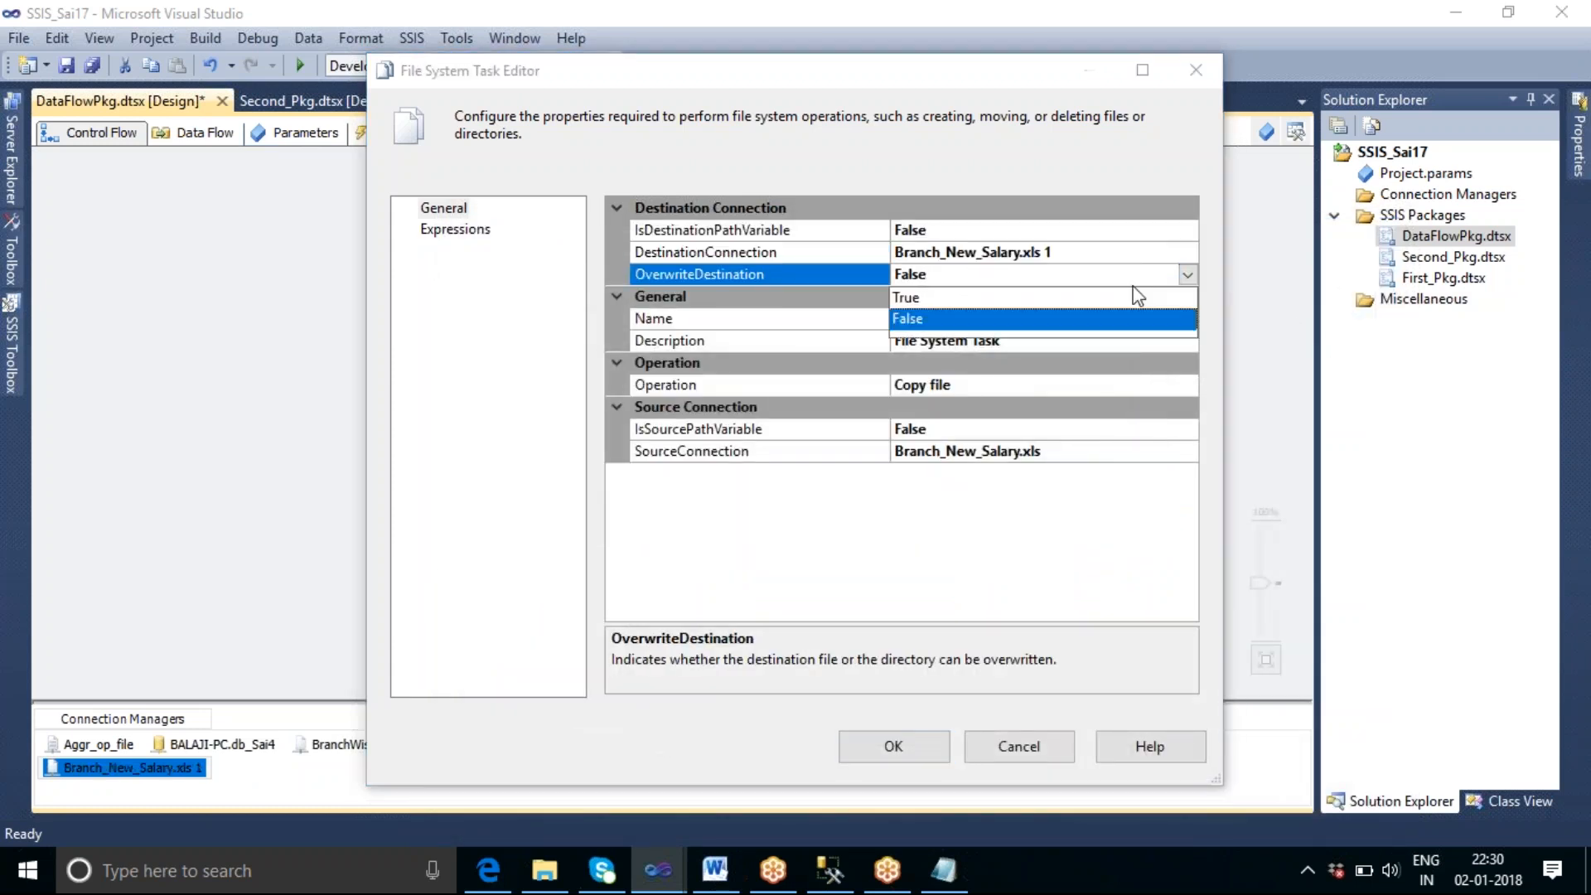
pyautogui.click(926, 303)
pyautogui.click(909, 745)
# Step: Connect the File System Task to the Data Flow Task with a precedence constraint
pyautogui.click(558, 321)
pyautogui.moveTo(564, 337); pyautogui.dragTo(572, 437)
pyautogui.click(634, 546)
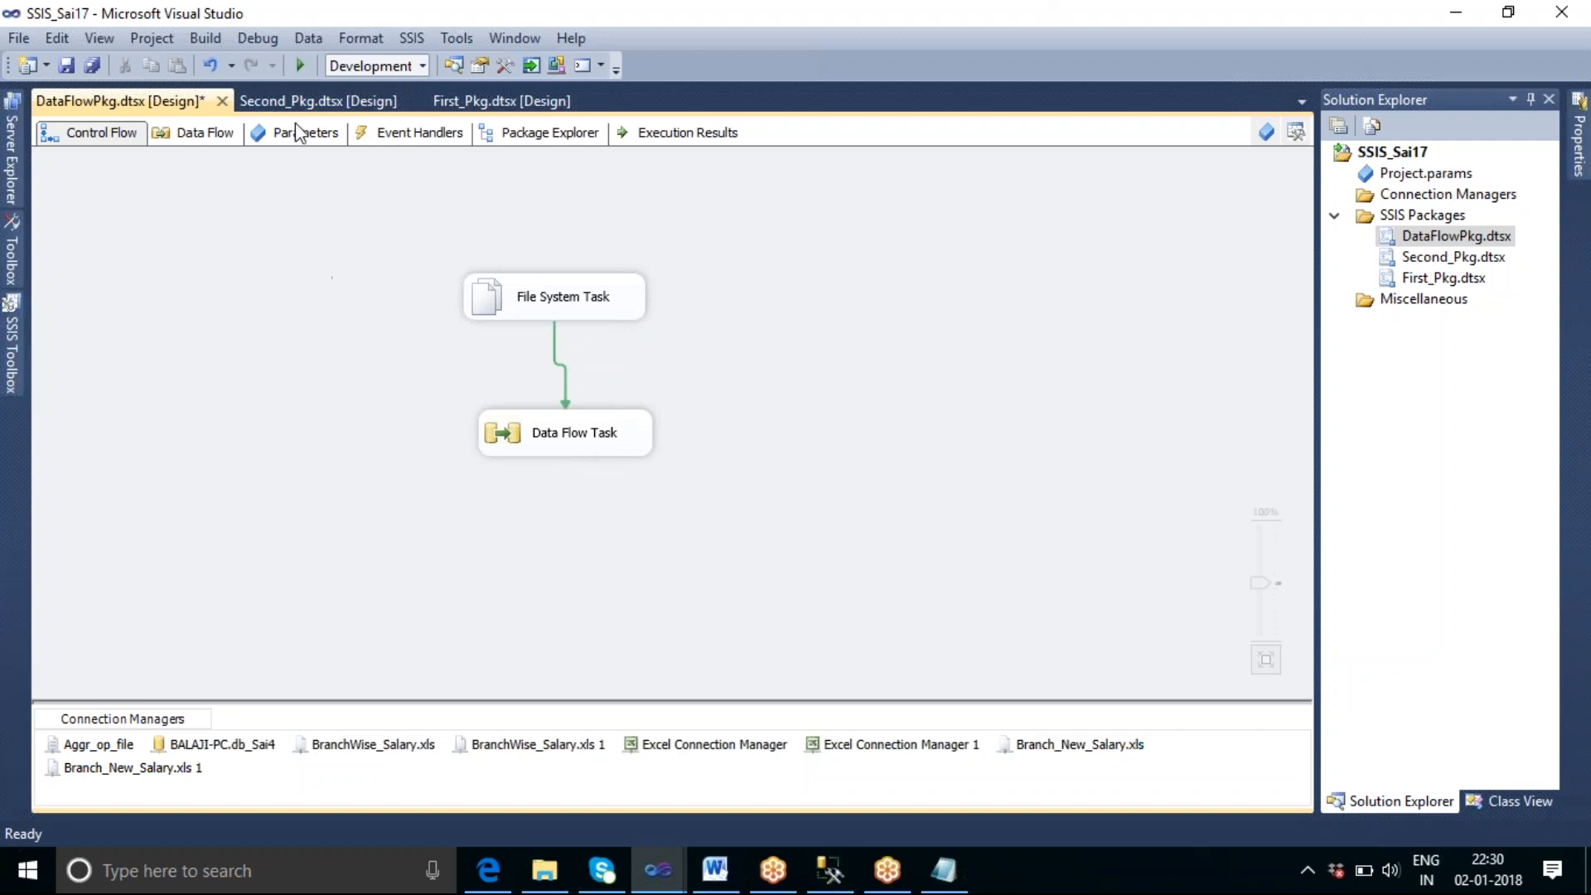
# Step: Execute the DataFlowPkg.dtsx package and open the Data Flow Task to check its run
pyautogui.rightClick(1463, 243)
pyautogui.click(1256, 280)
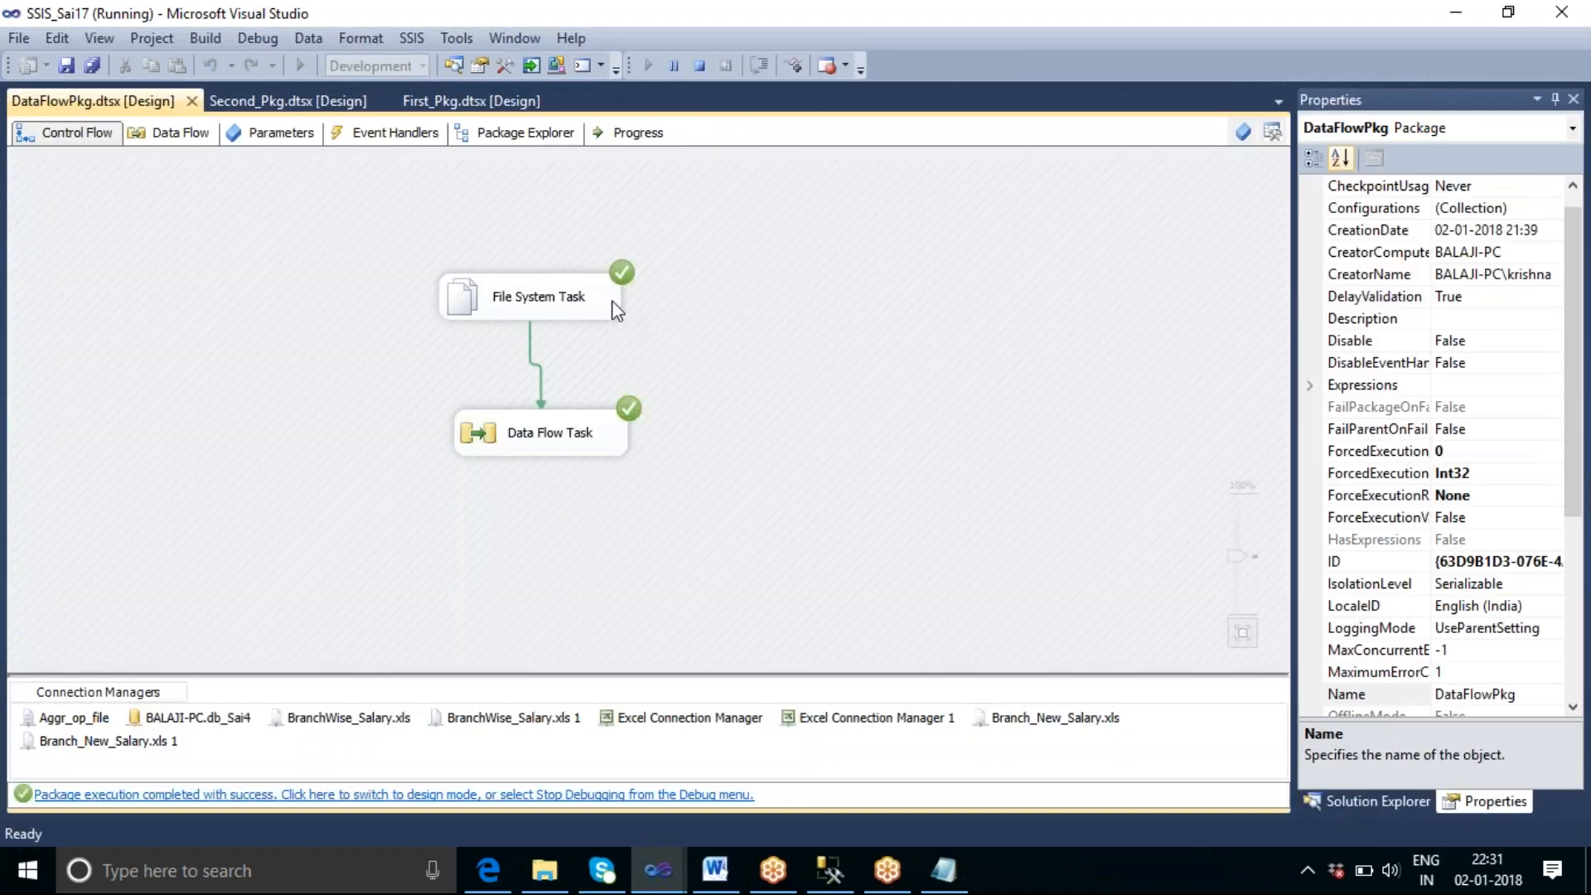
pyautogui.click(593, 430)
pyautogui.doubleClick(594, 430)
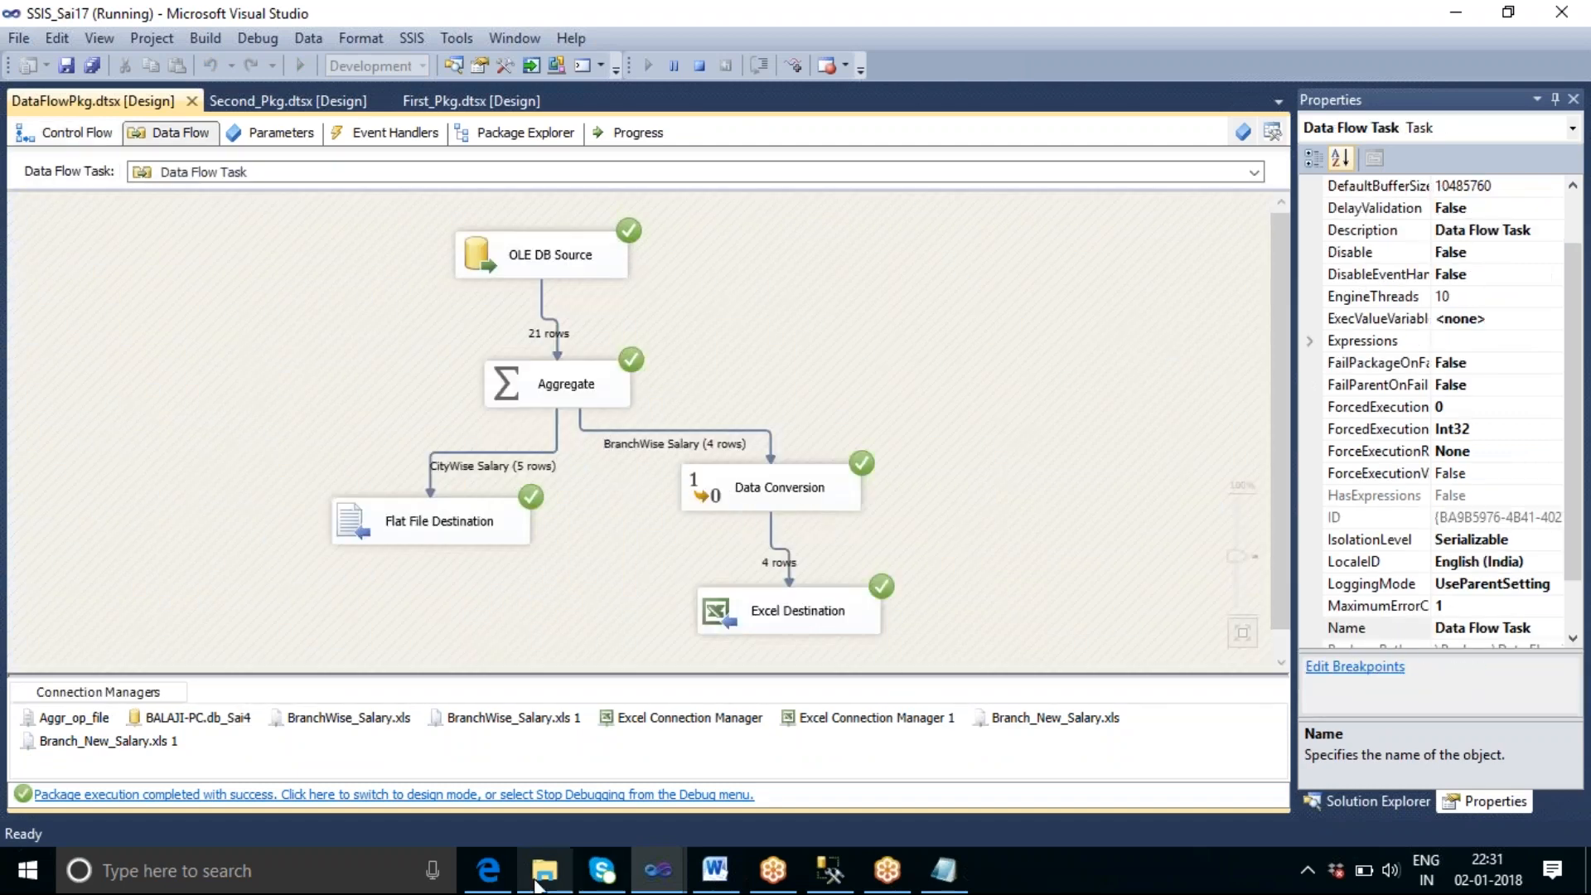
# Step: Switch to File Explorer and open the SSIS_Tharala folder on the F: drive
pyautogui.click(540, 874)
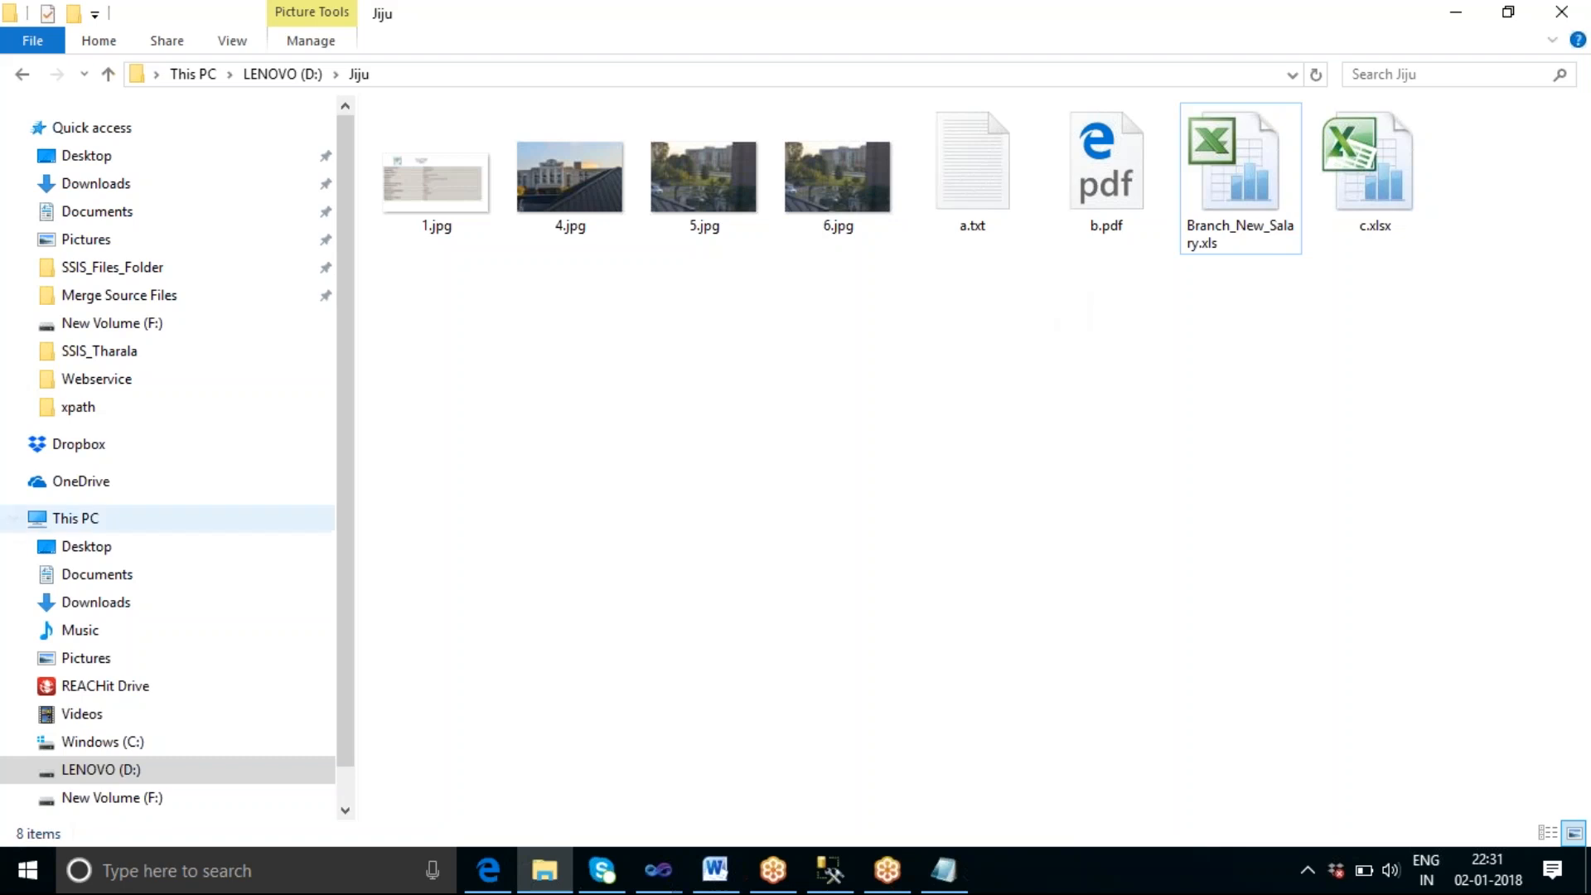
pyautogui.click(108, 797)
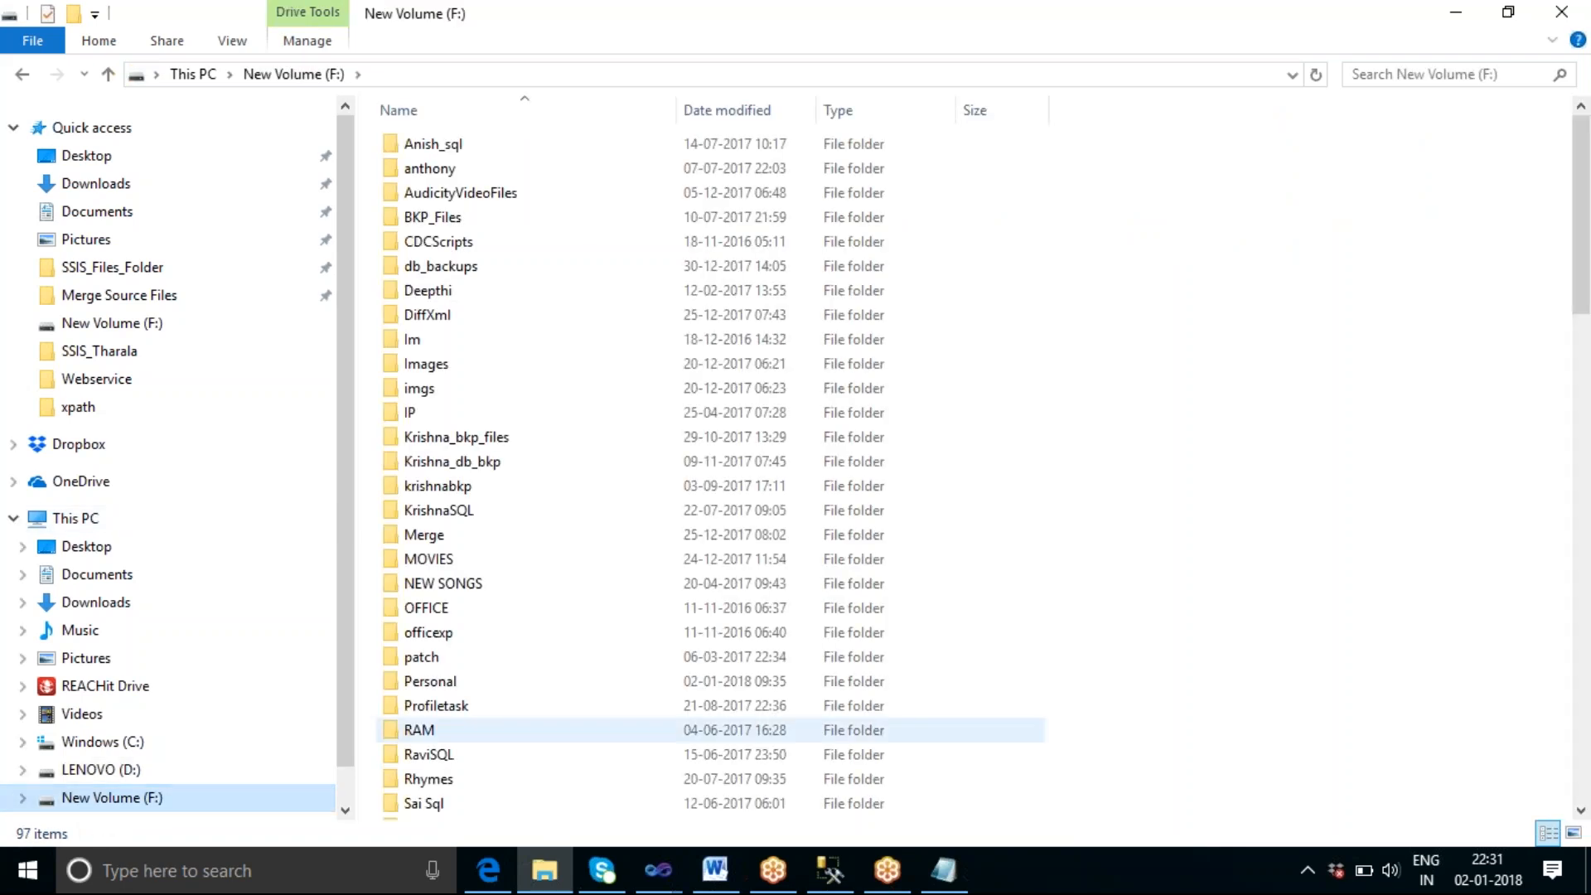
pyautogui.scroll(-4, 572, 730)
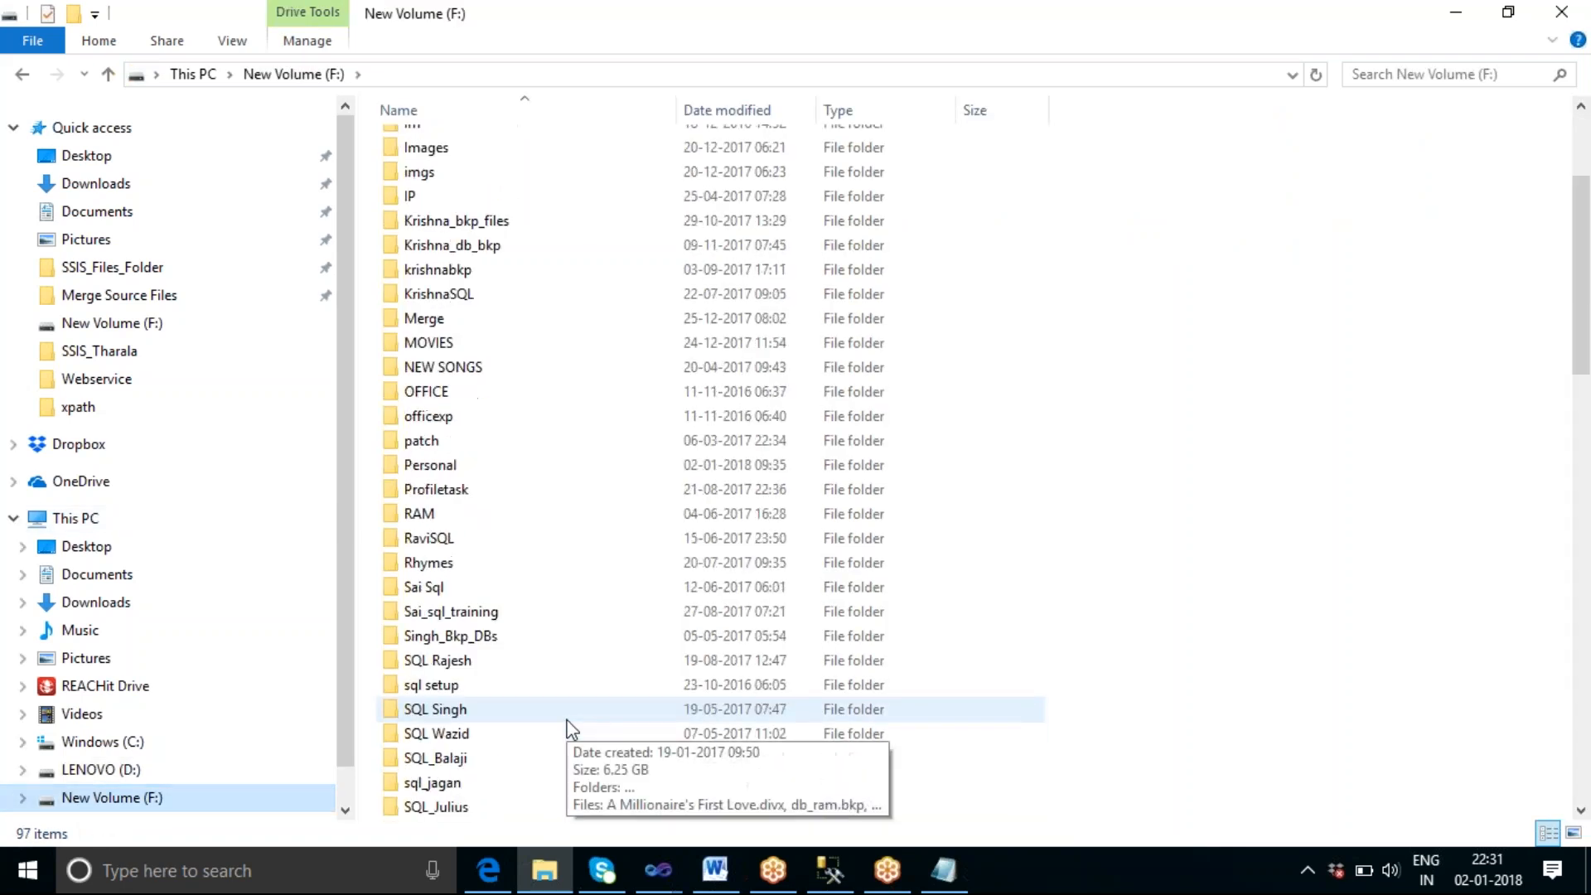
pyautogui.scroll(-2, 570, 729)
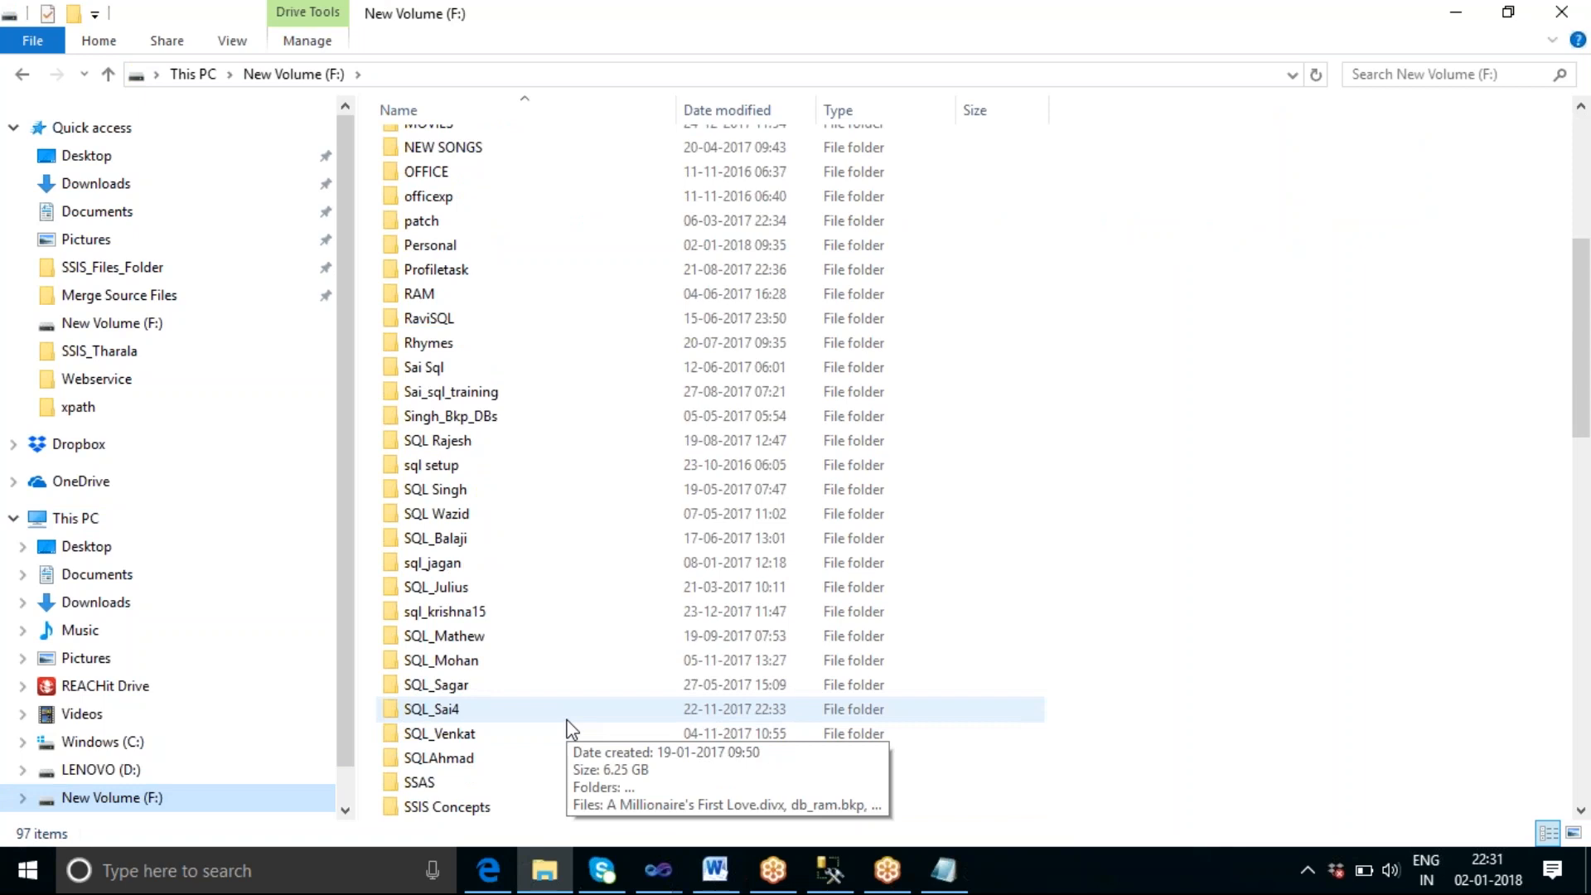
pyautogui.scroll(-3, 571, 729)
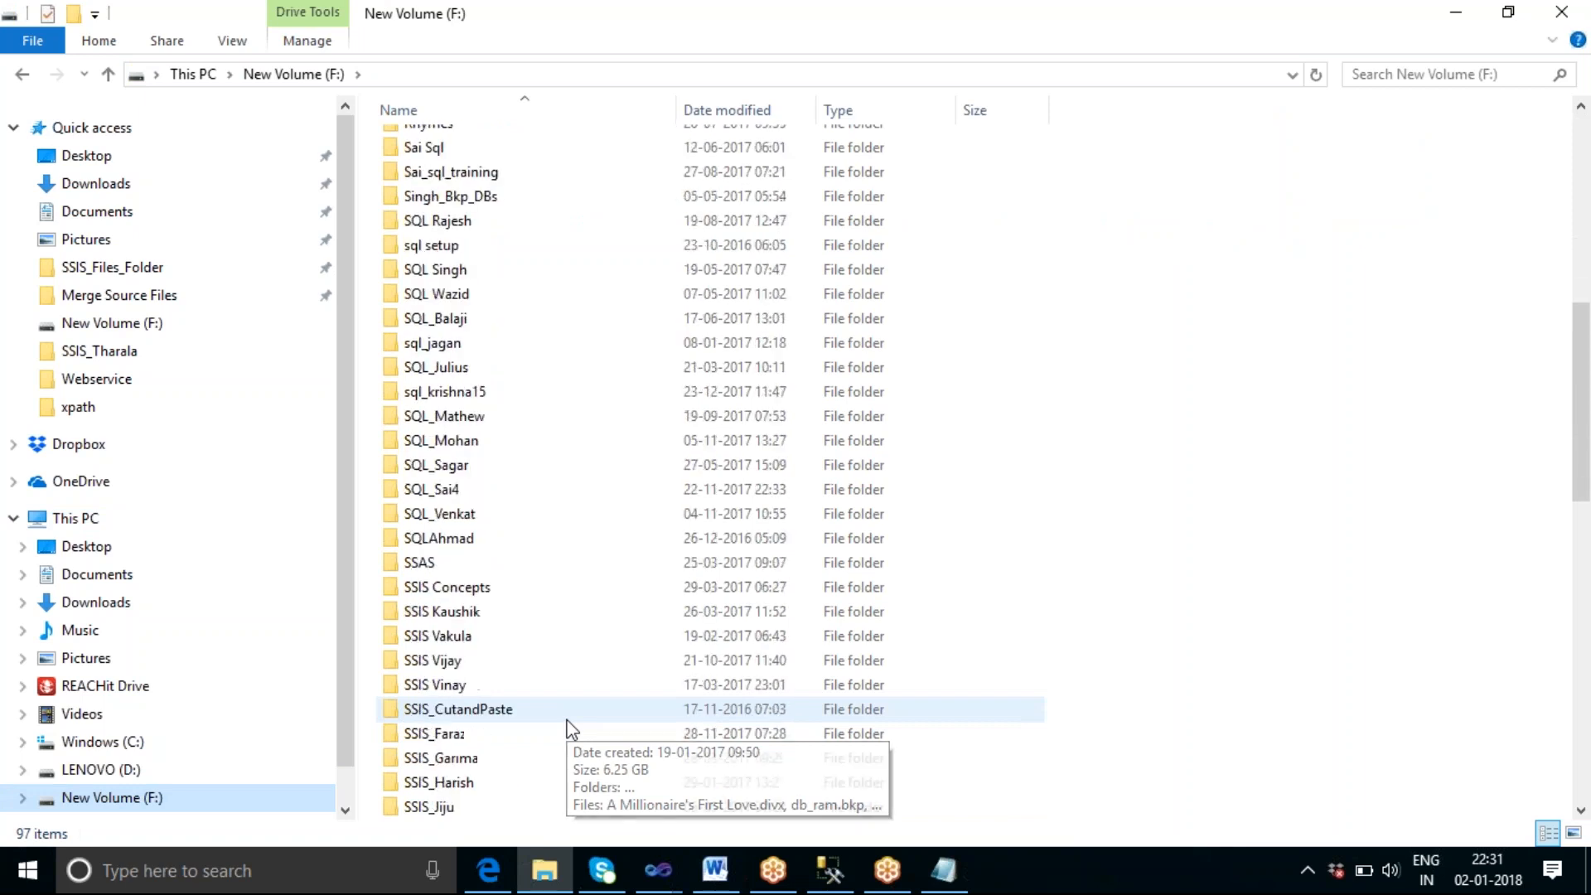
pyautogui.scroll(-4, 572, 730)
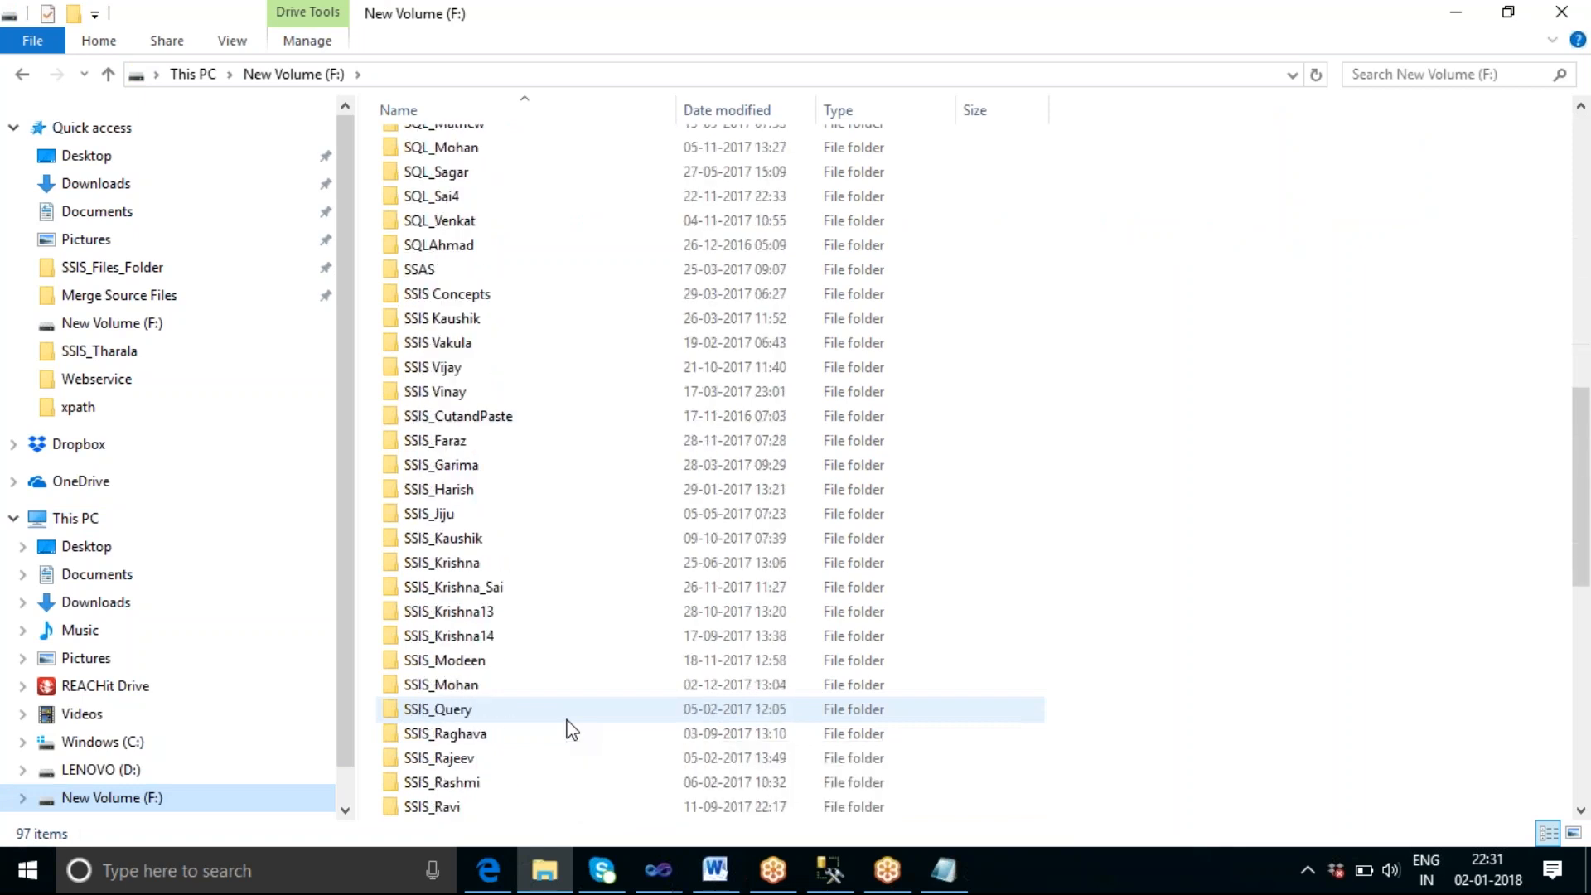
pyautogui.scroll(-2, 572, 730)
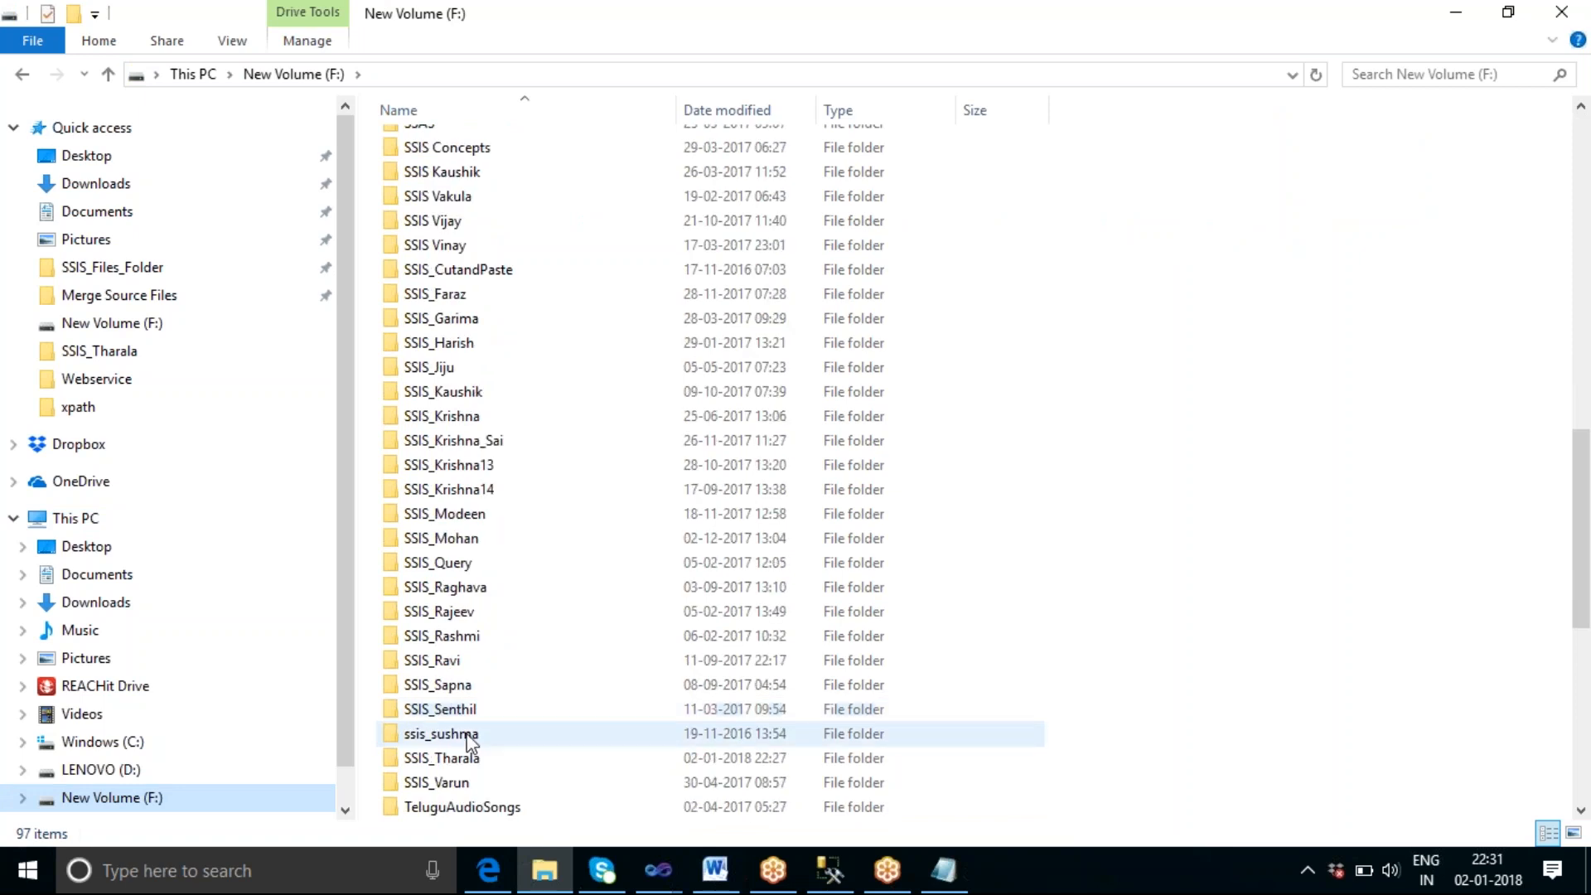
pyautogui.doubleClick(421, 758)
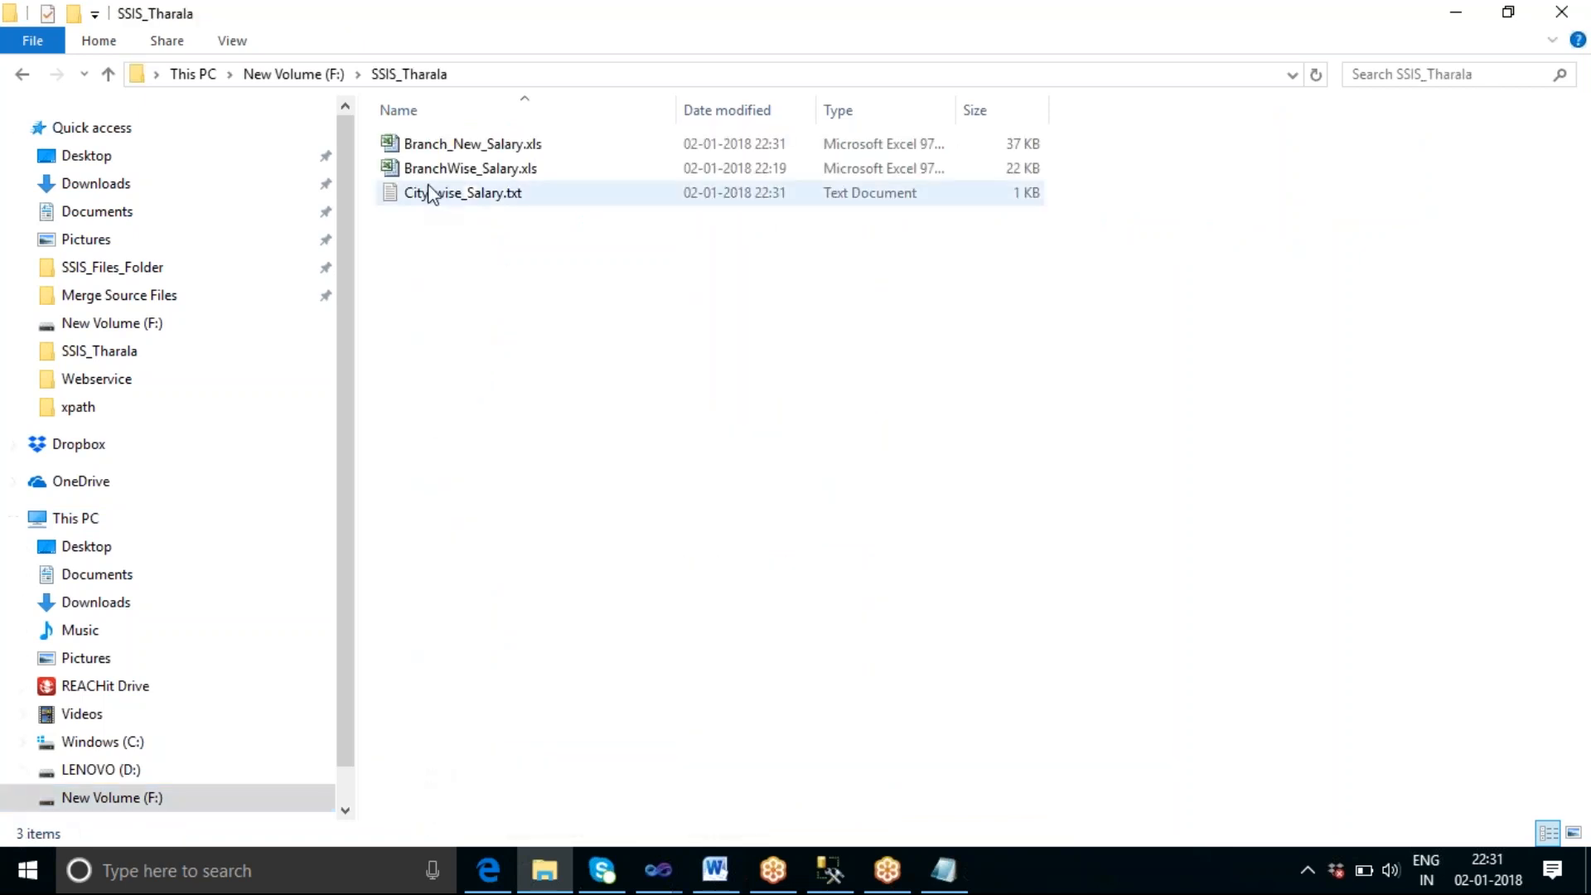
# Step: Open the output workbook Branch_New_Salary.xls, check which rows the branch salaries were written to, and close it
pyautogui.doubleClick(439, 152)
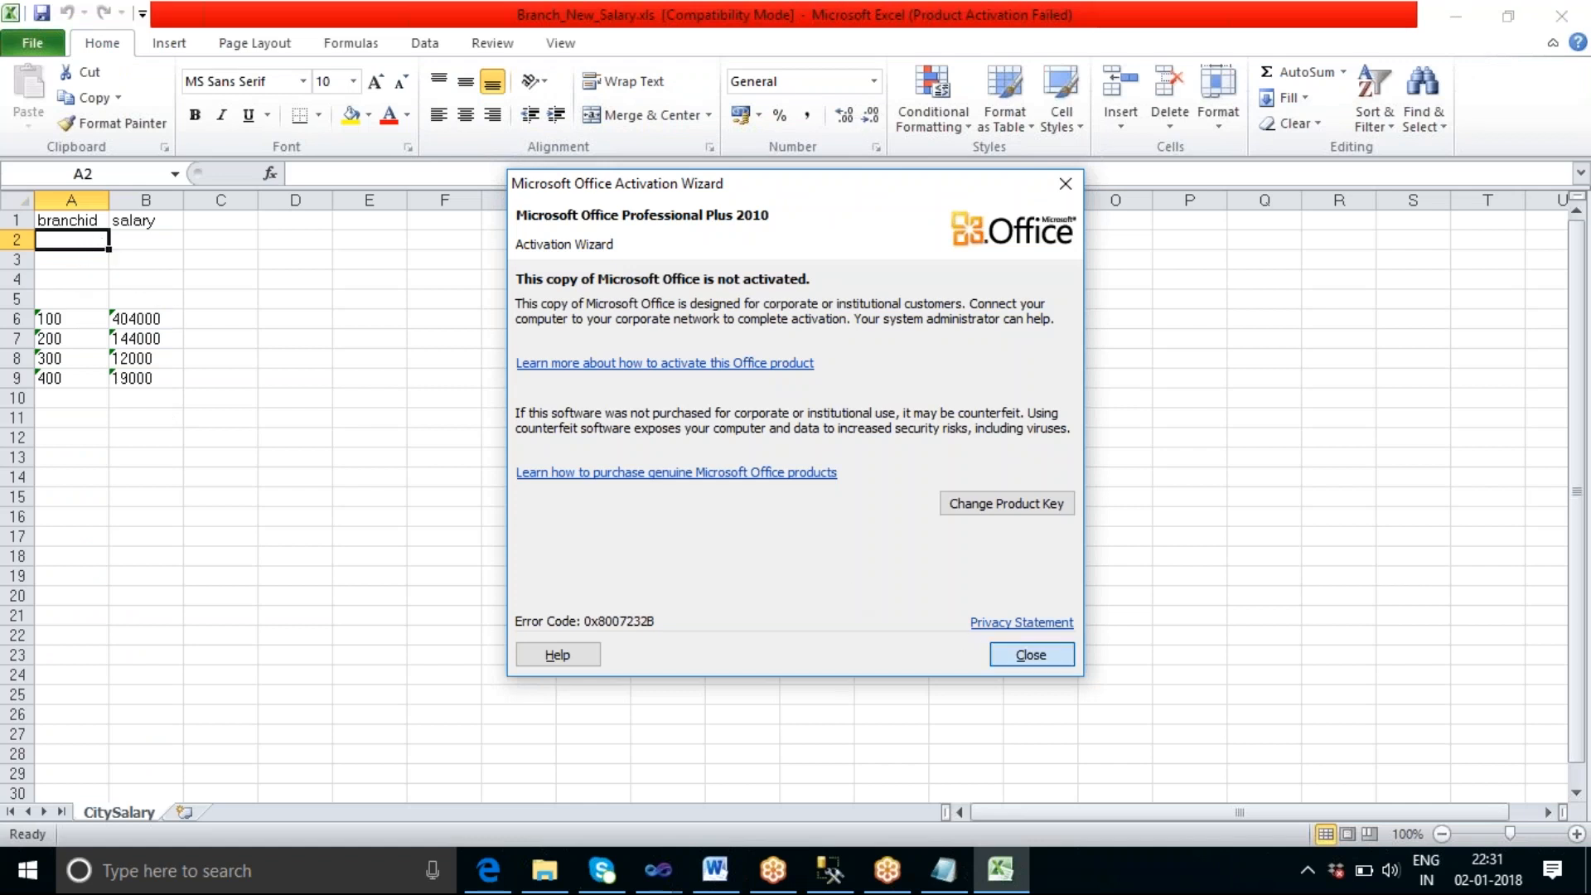
pyautogui.click(1032, 654)
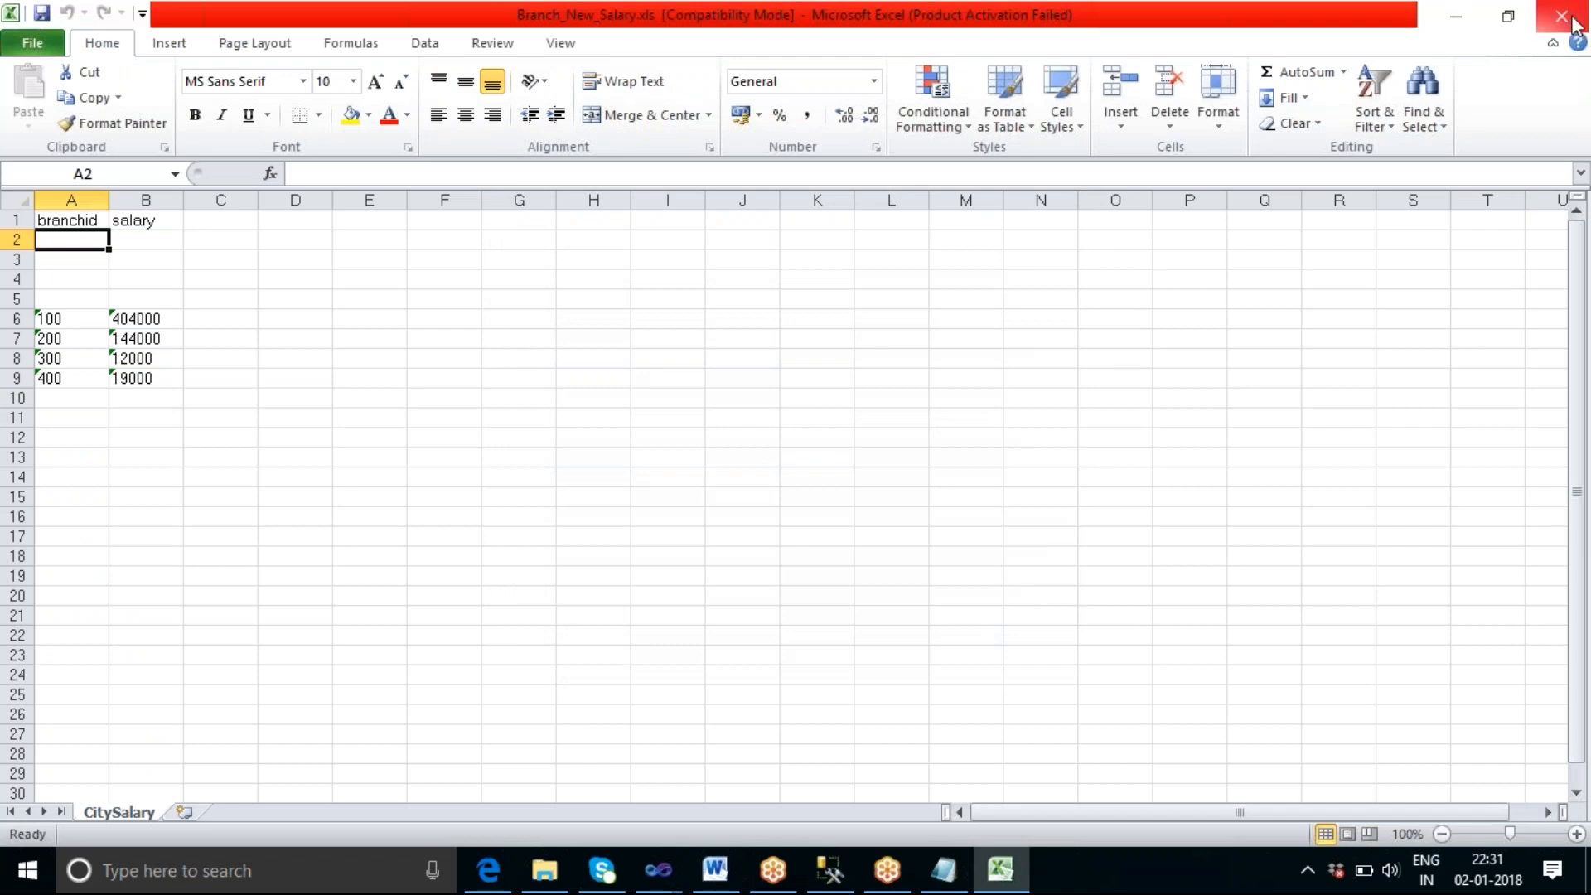
pyautogui.click(1570, 23)
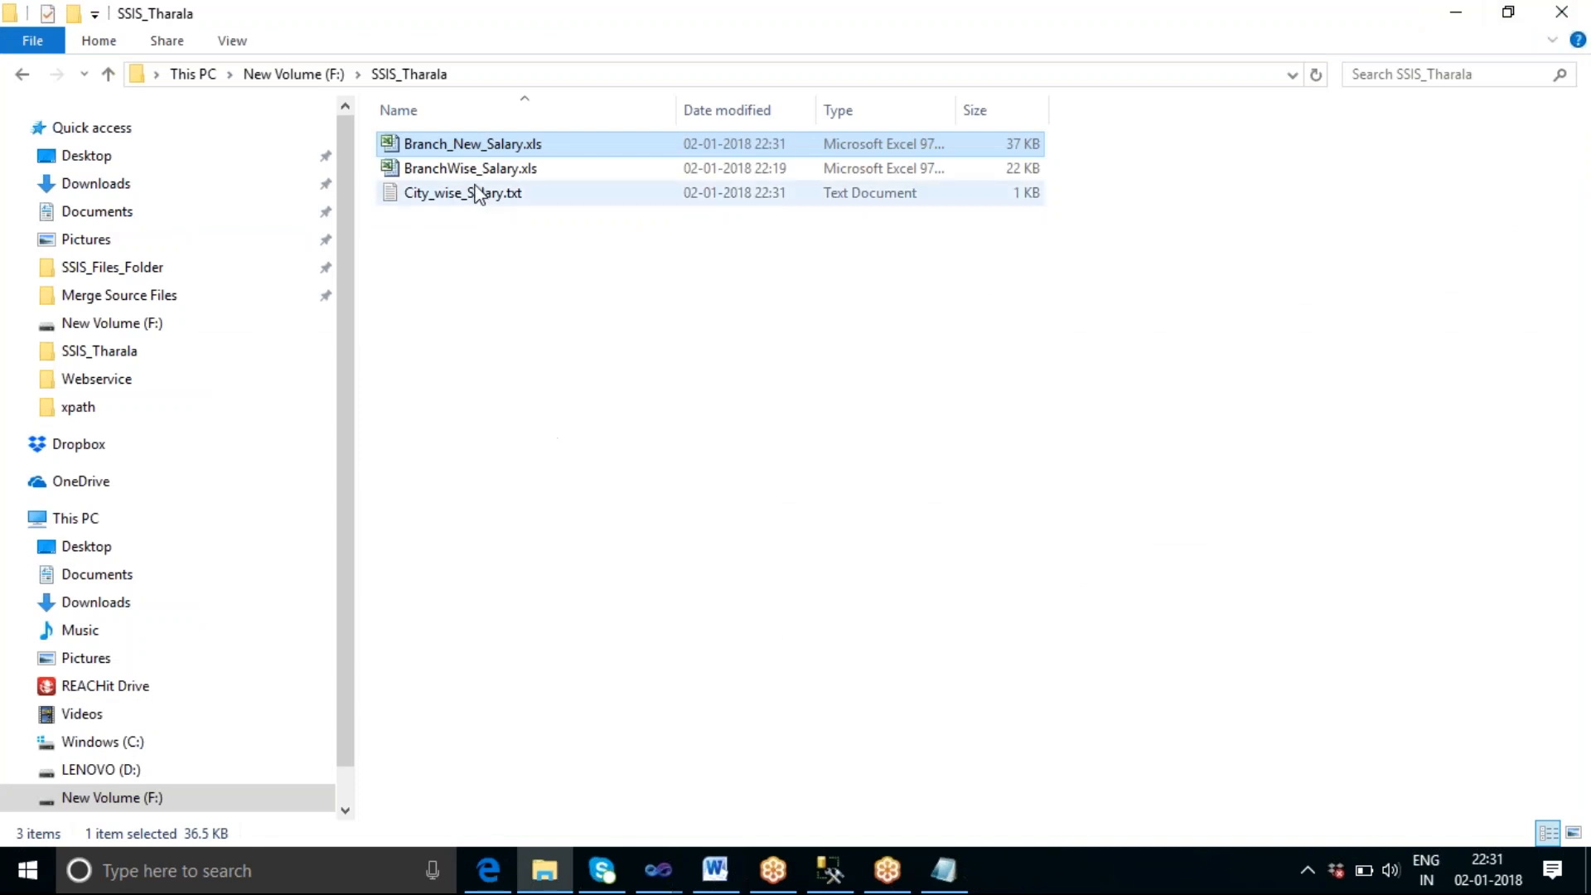
pyautogui.doubleClick(461, 145)
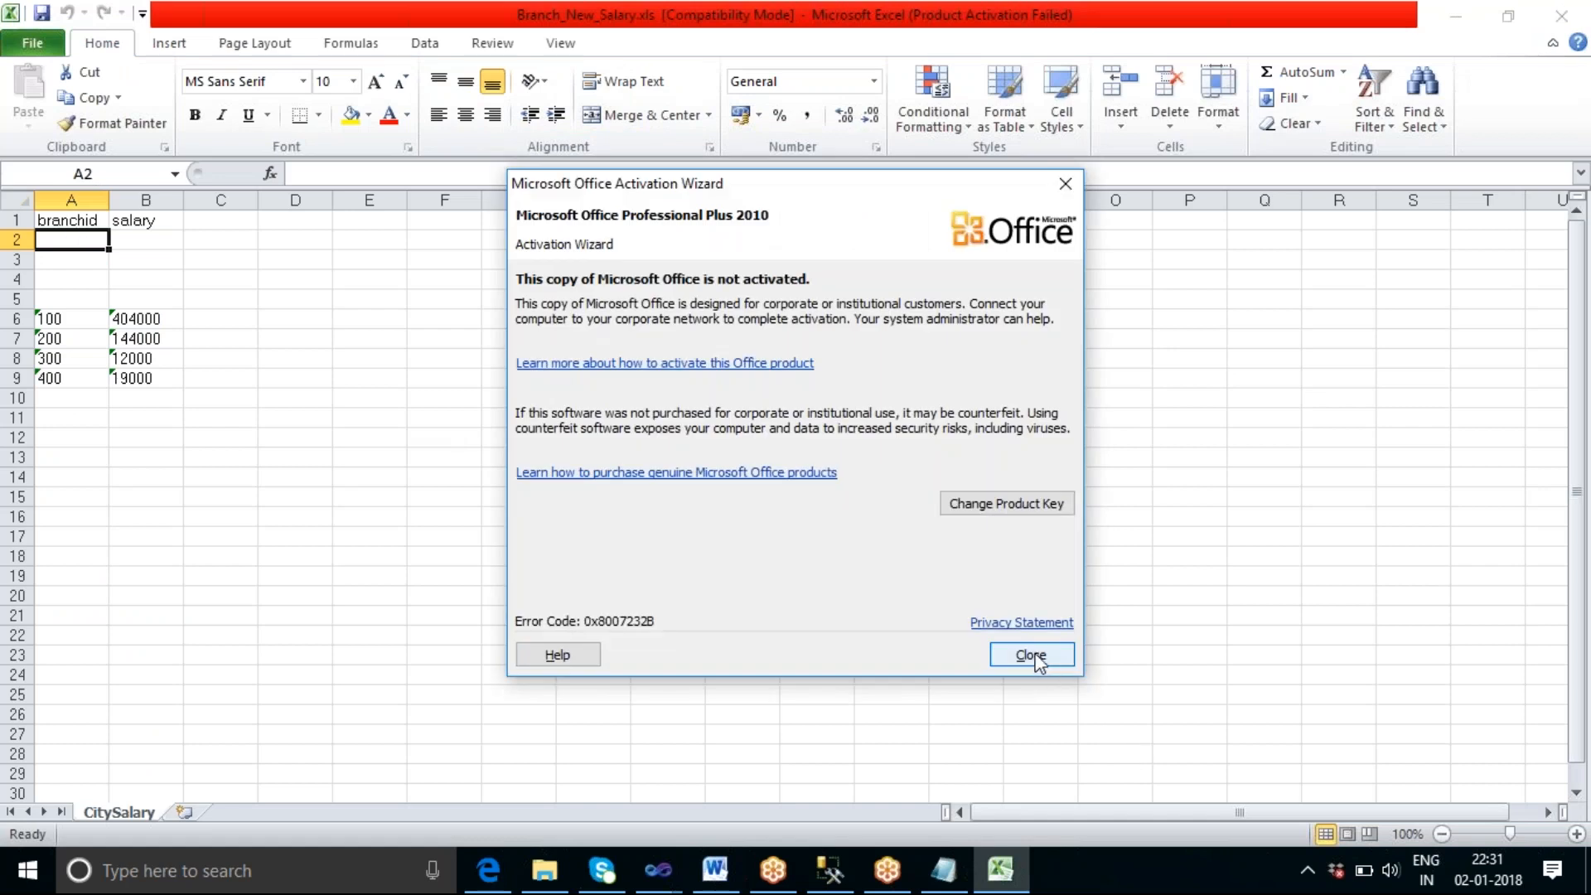
pyautogui.click(1031, 654)
pyautogui.click(1561, 15)
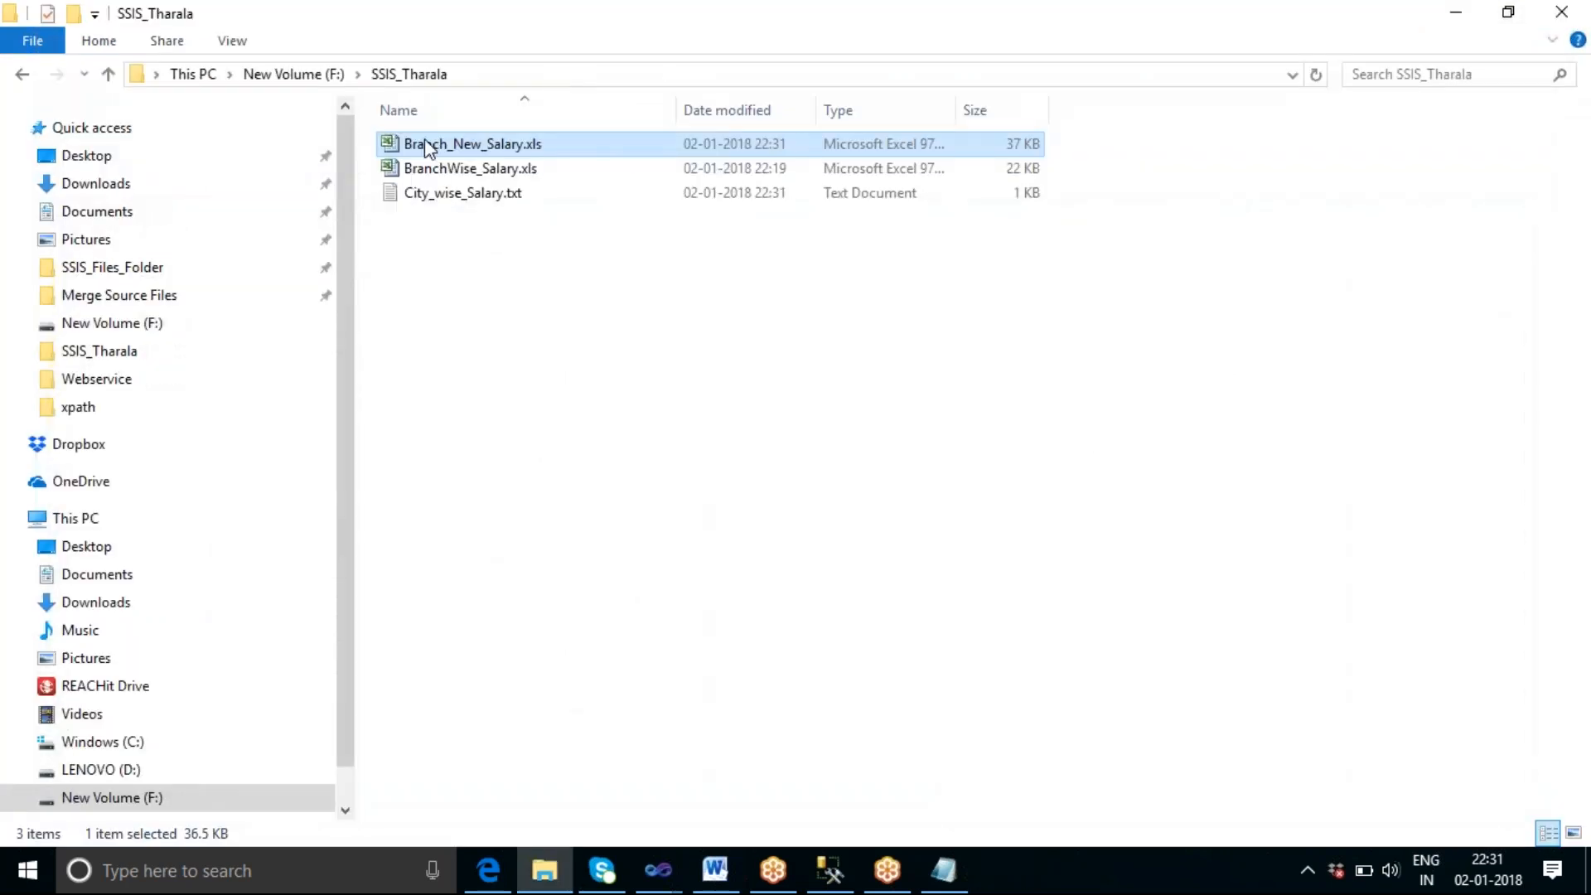
# Step: Open the template workbook Branch_New_Salary.xls from the D:\Jiju folder and dismiss the activation notice
pyautogui.click(106, 773)
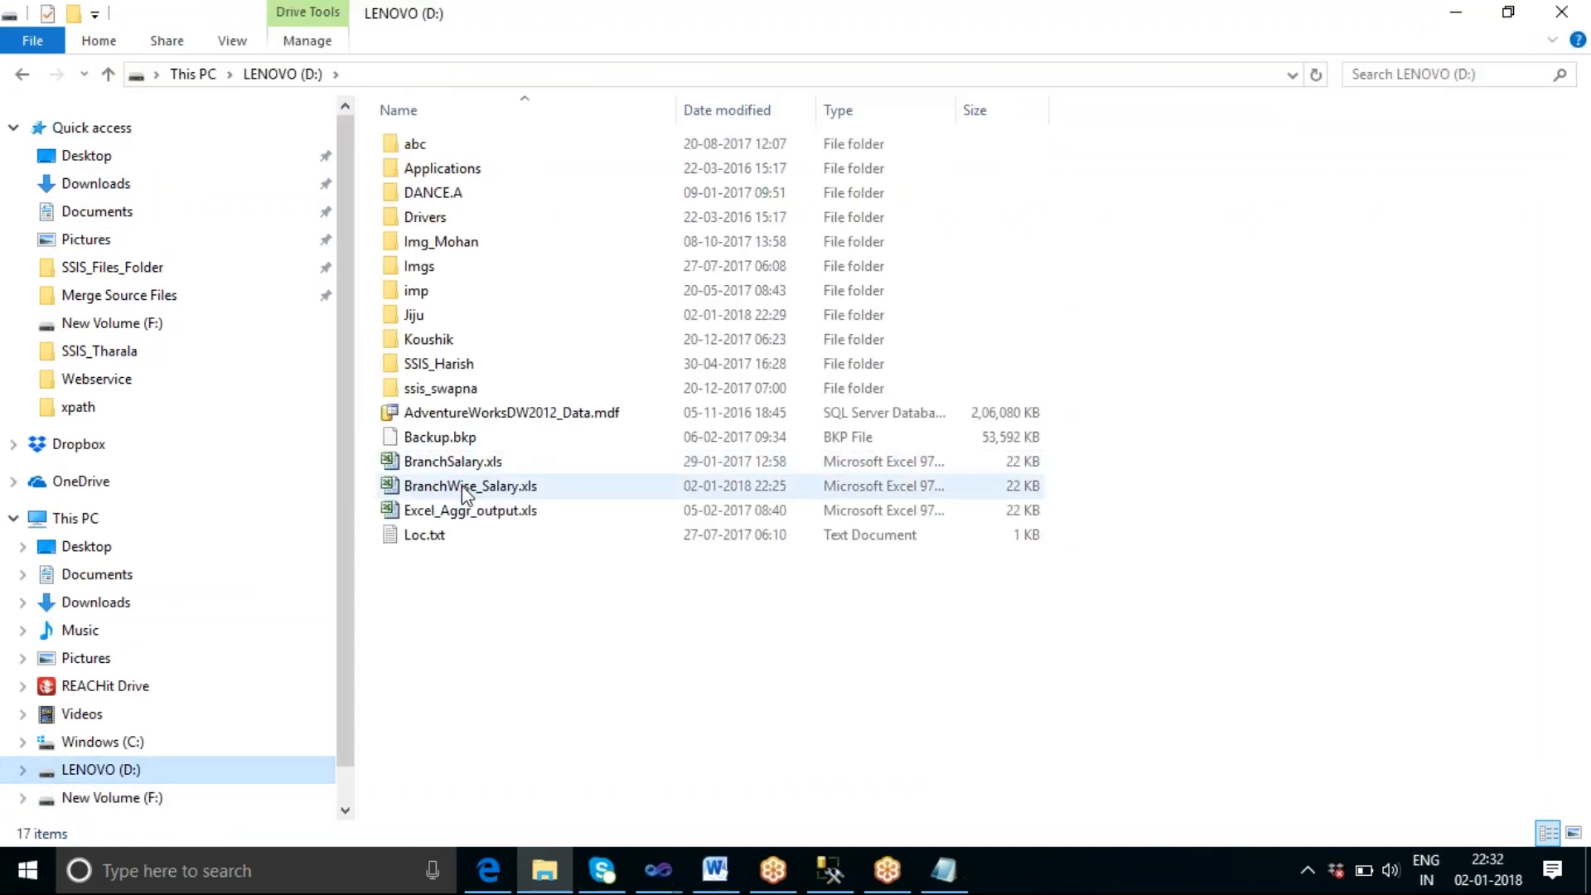
pyautogui.click(432, 320)
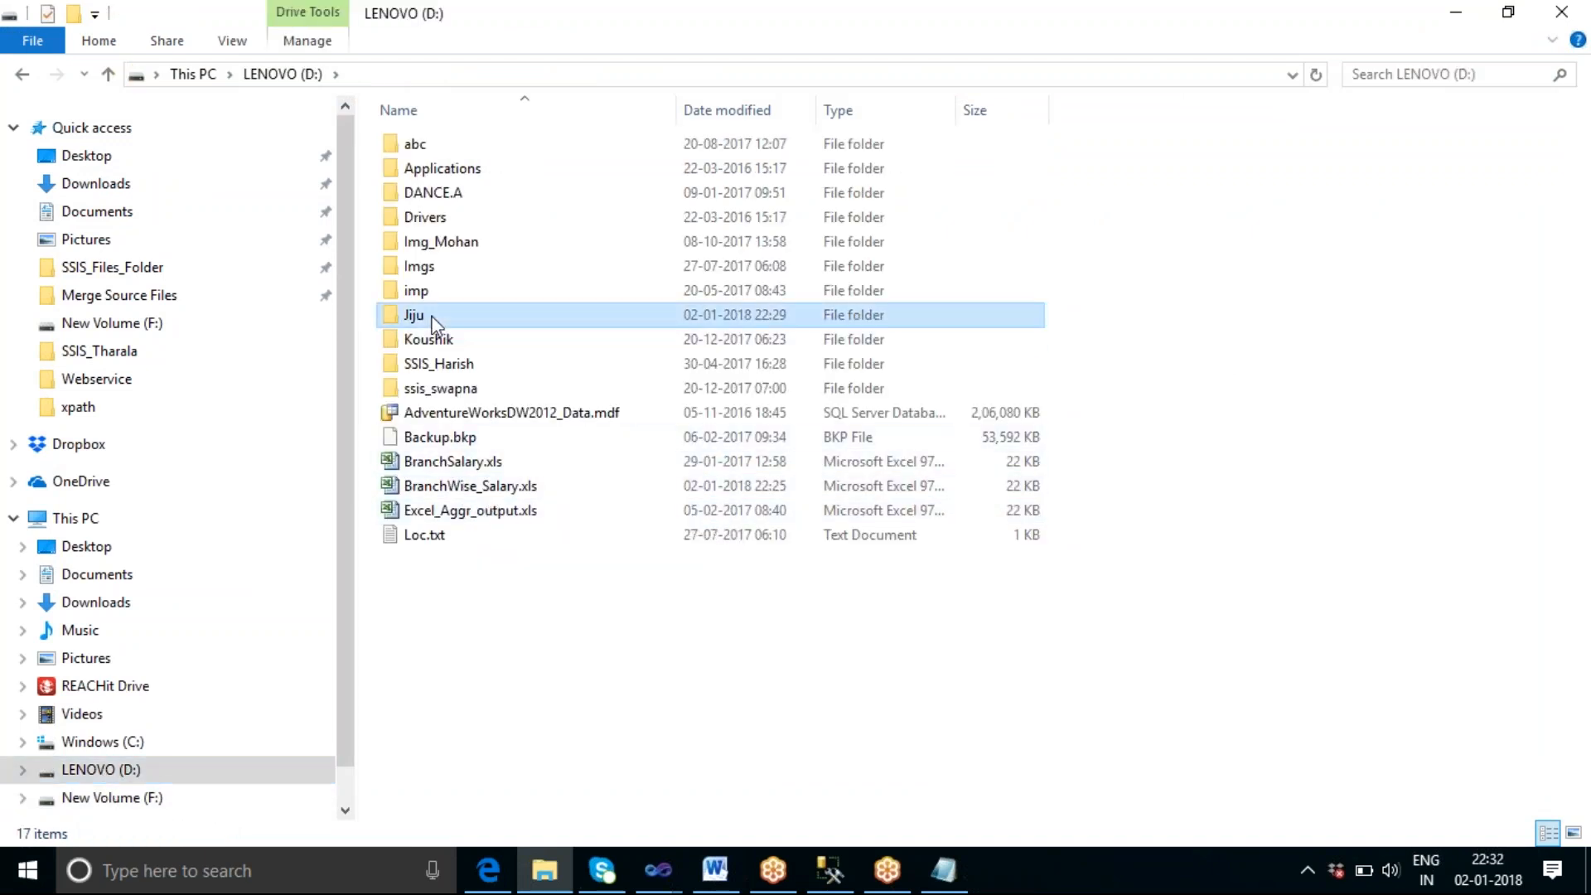
pyautogui.doubleClick(433, 320)
pyautogui.click(1382, 185)
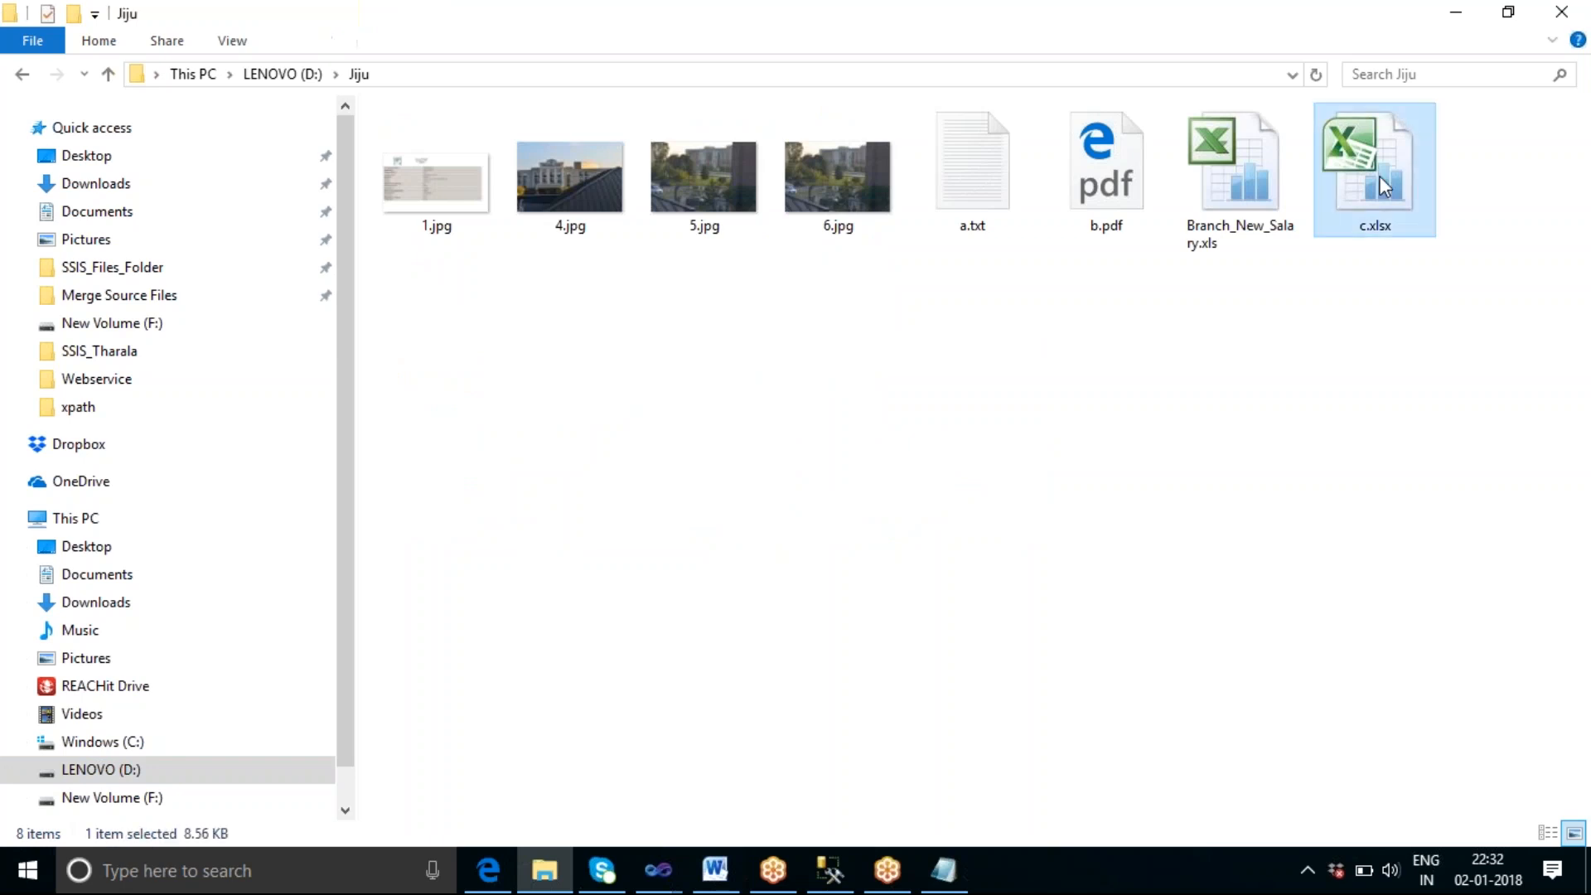
pyautogui.doubleClick(1247, 211)
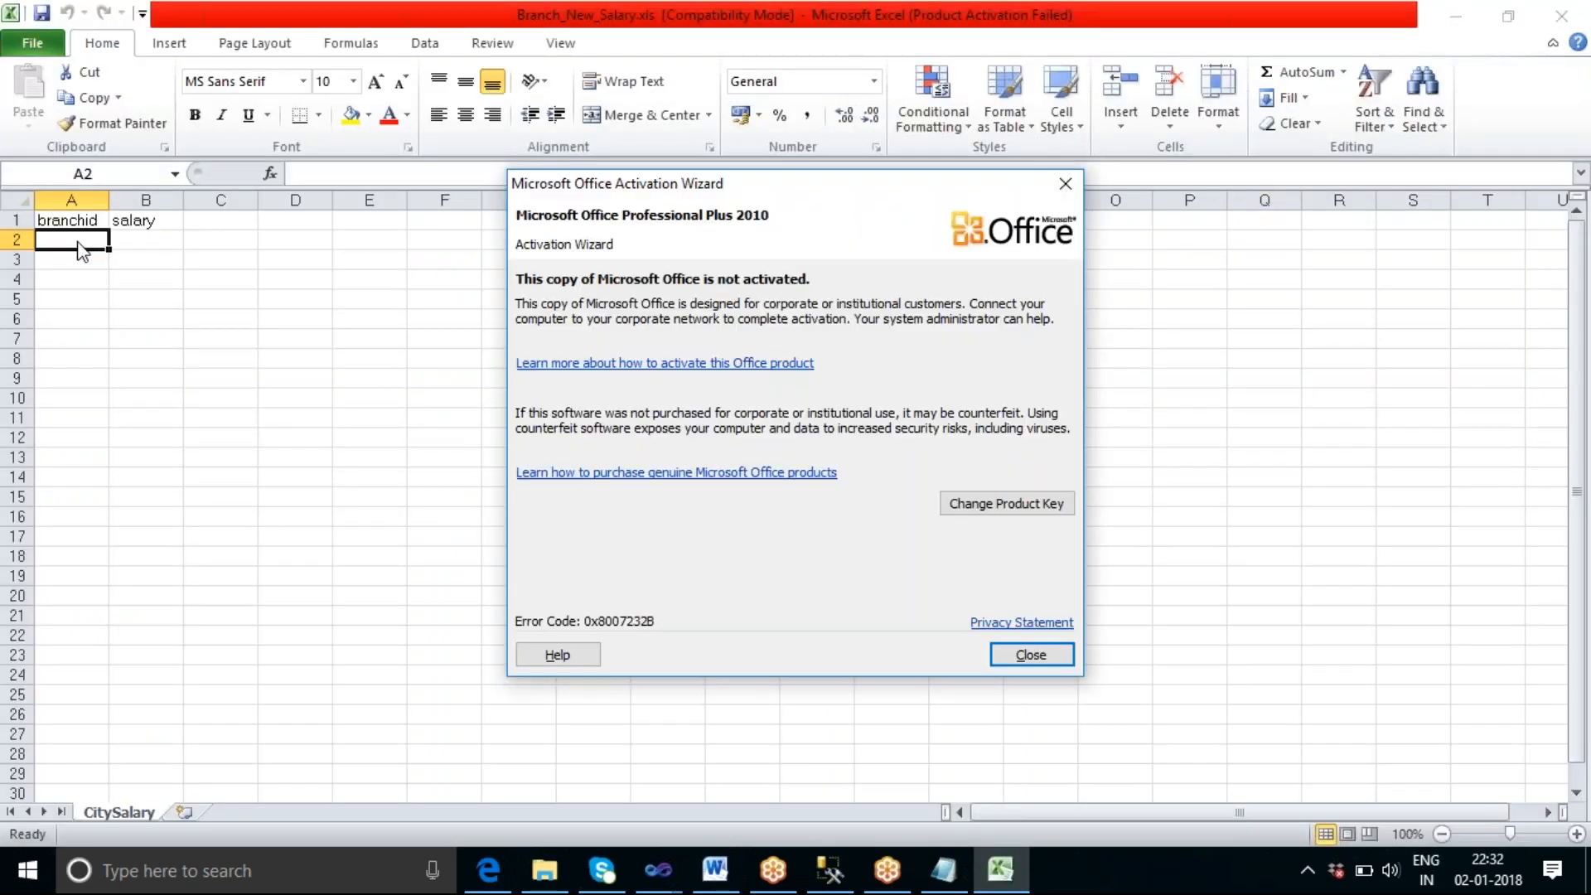
pyautogui.click(1036, 655)
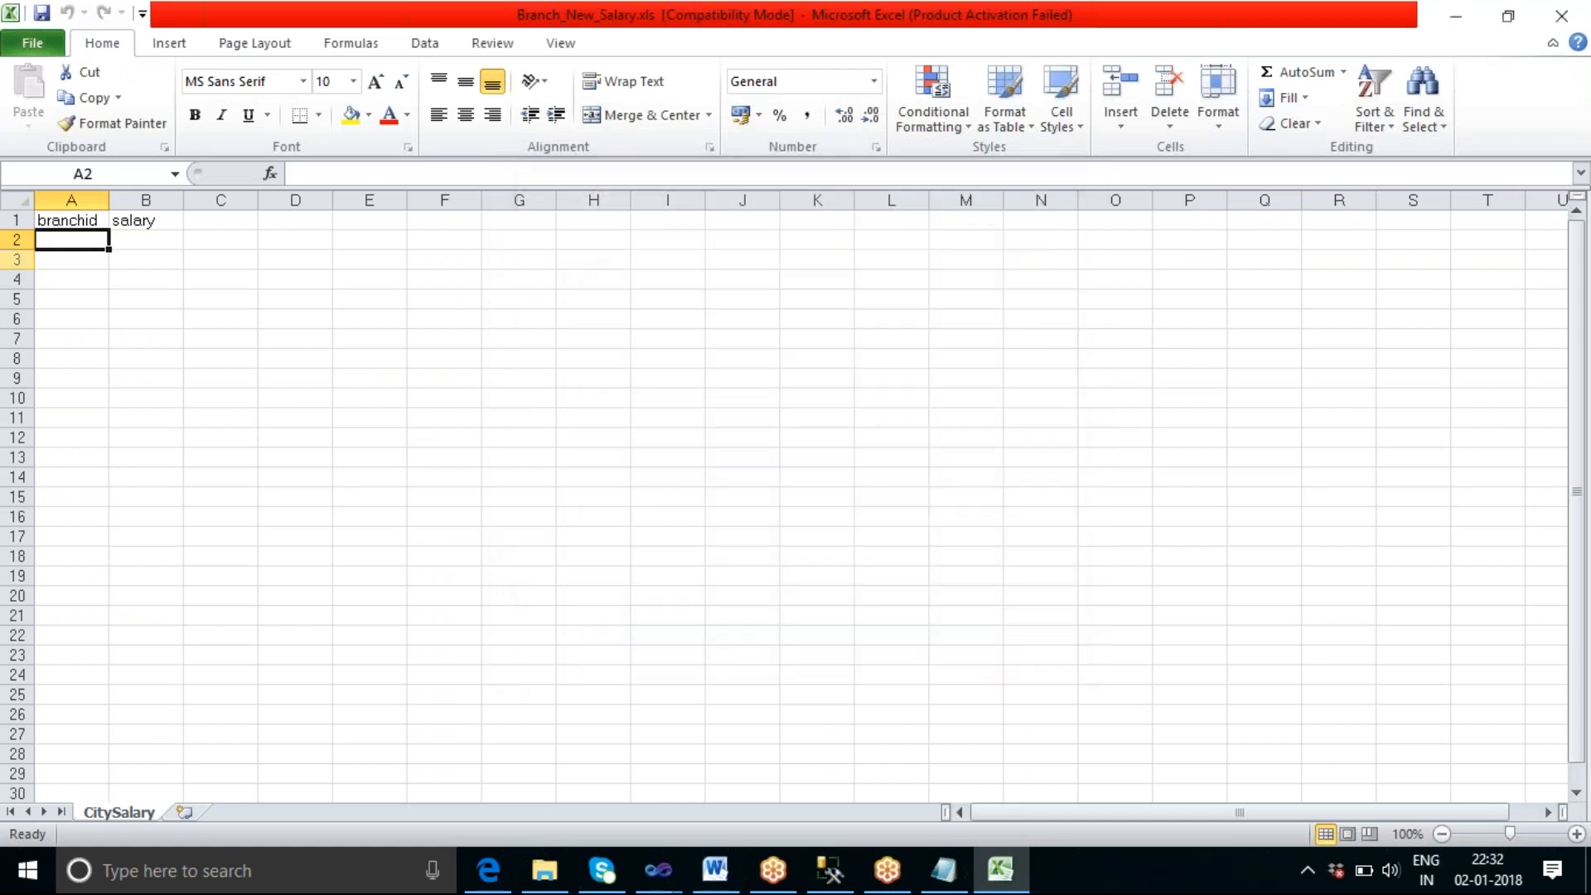
pyautogui.click(66, 306)
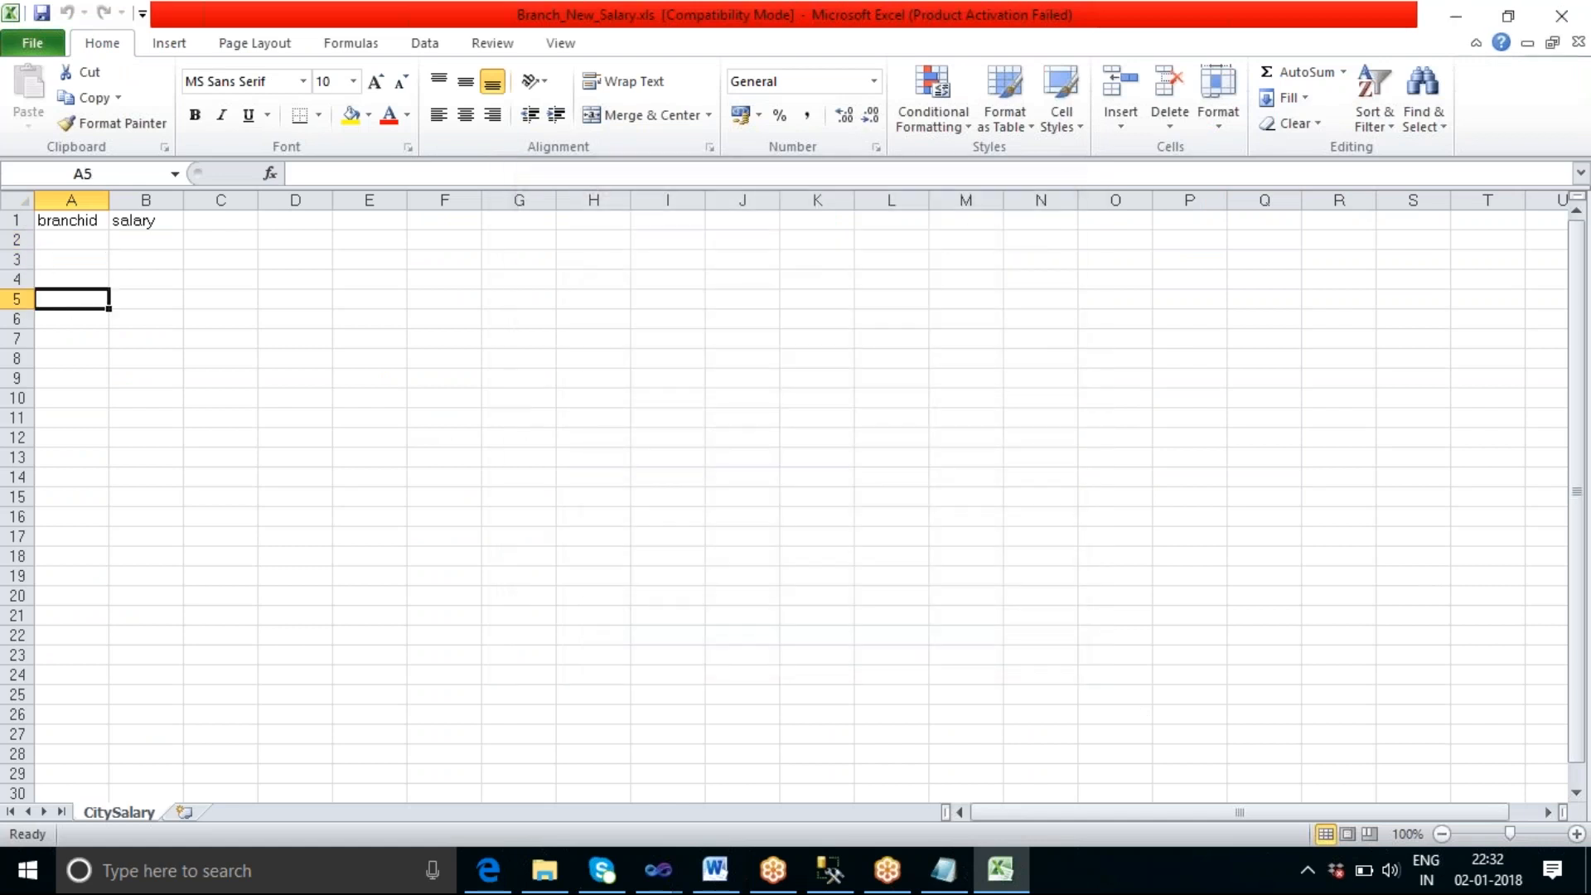
pyautogui.moveTo(59, 240); pyautogui.dragTo(1413, 417)
pyautogui.click(1092, 813)
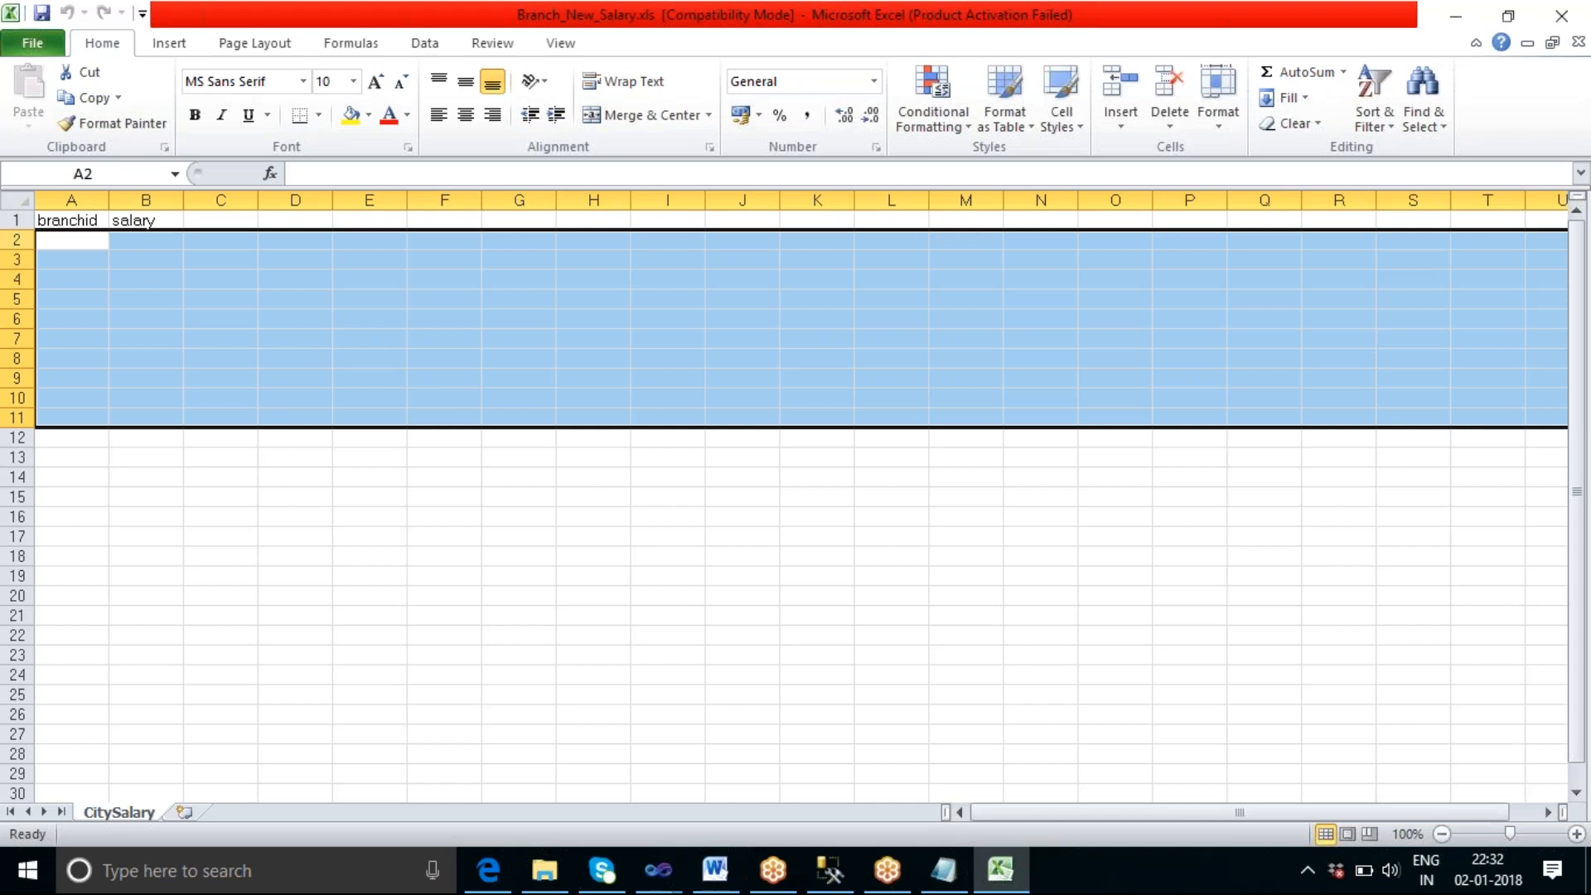
pyautogui.click(50, 319)
pyautogui.click(55, 242)
pyautogui.moveTo(63, 242); pyautogui.dragTo(166, 326)
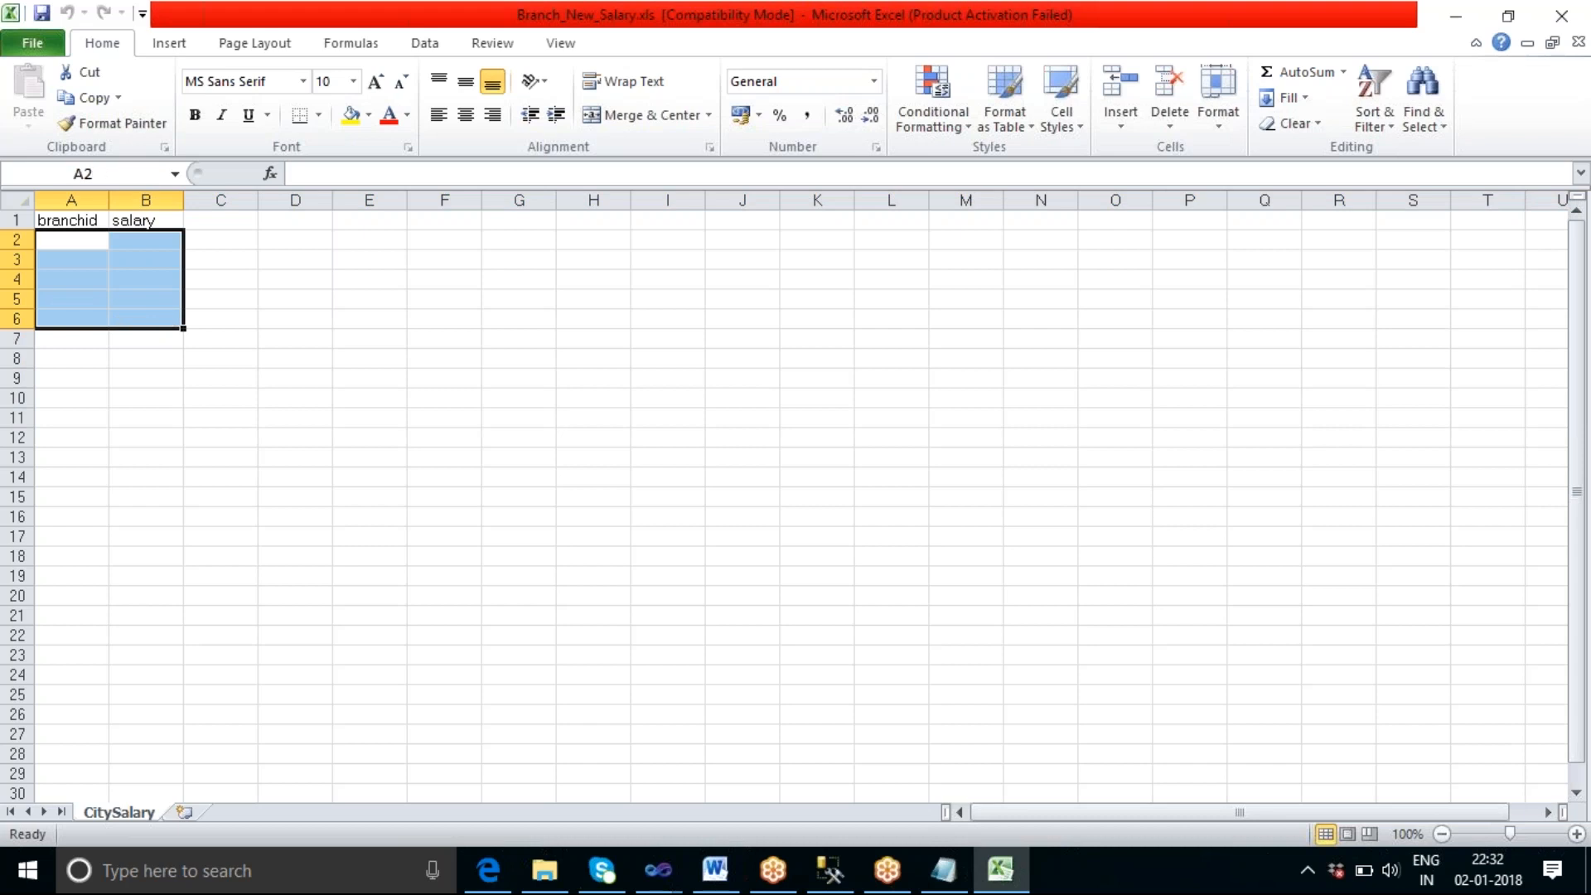
pyautogui.click(17, 240)
pyautogui.click(17, 298)
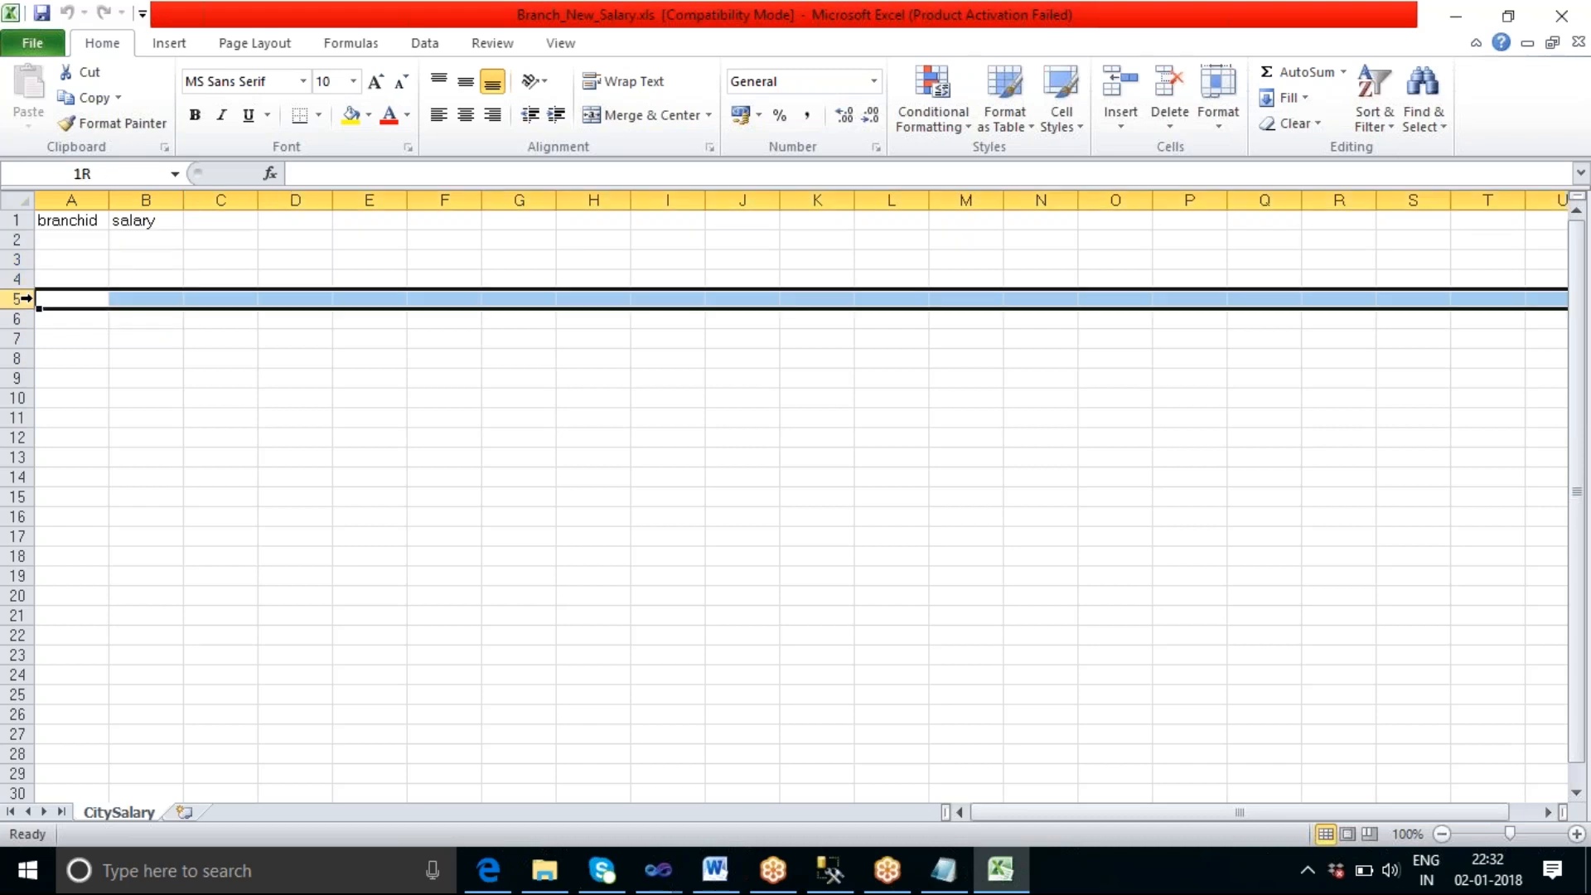
# Step: Delete rows 2 to 5 below the headers on the CitySalary sheet, then save and close the template workbook
pyautogui.click(18, 240)
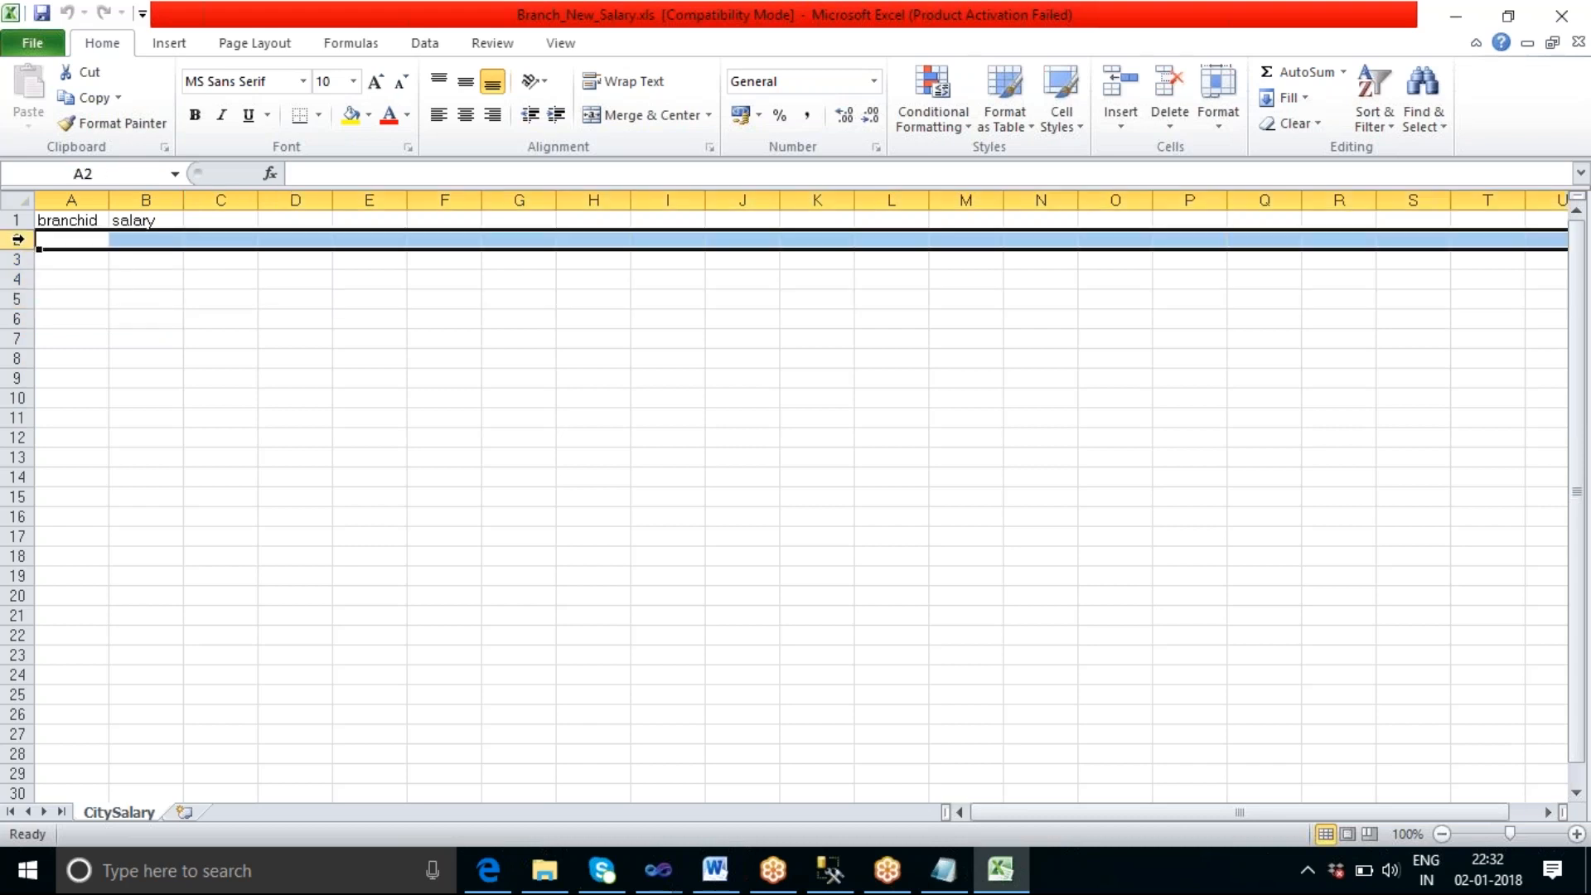
pyautogui.keyDown('shift'); pyautogui.click(17, 299); pyautogui.keyUp('shift')
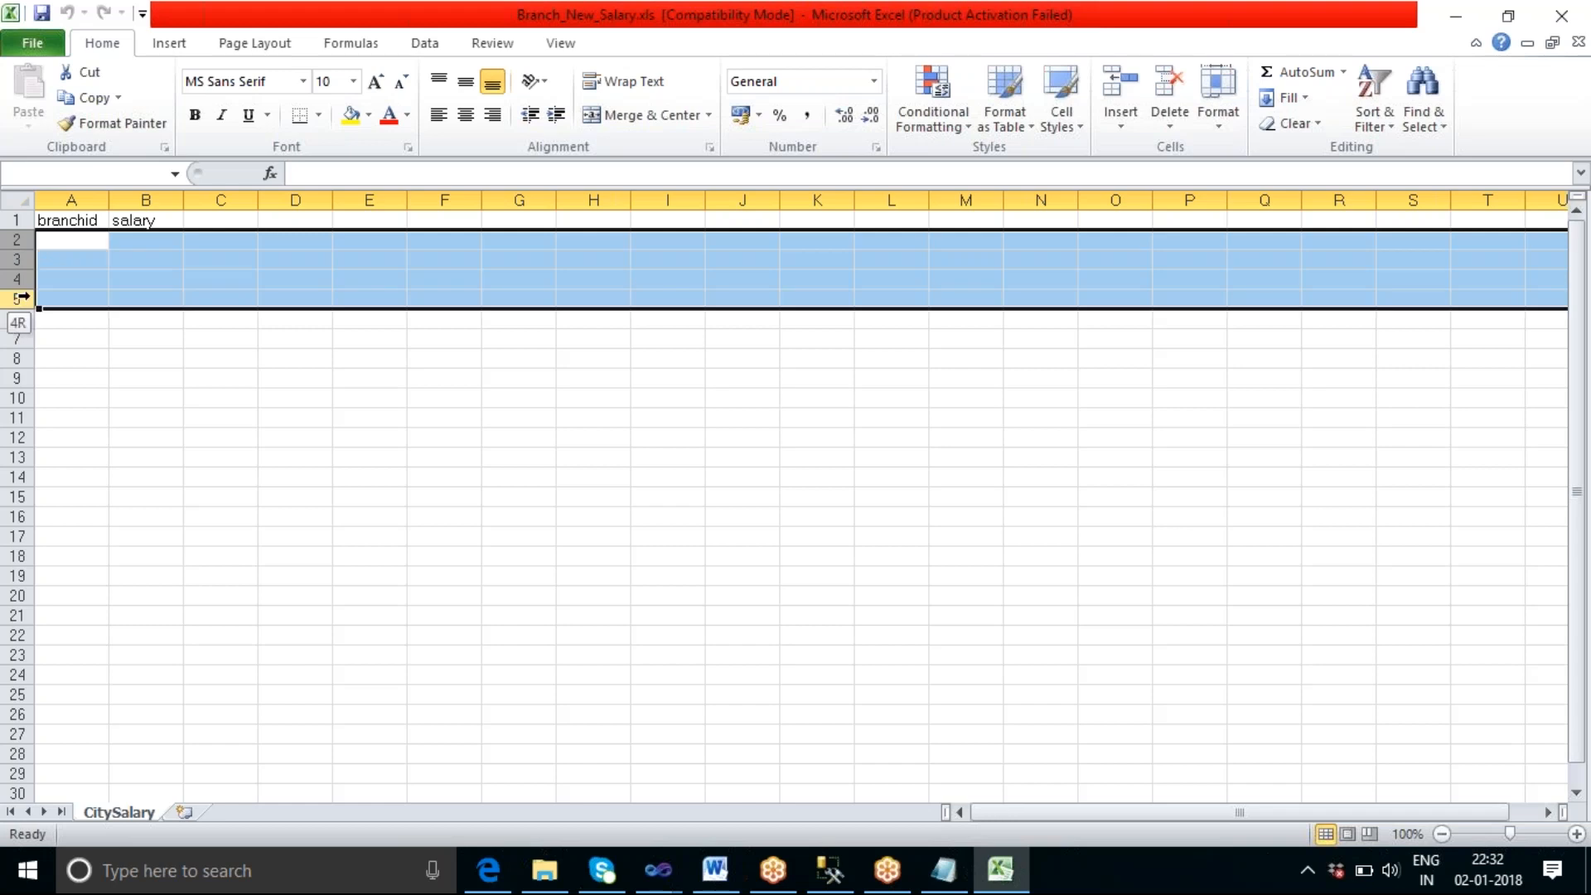
pyautogui.rightClick(66, 254)
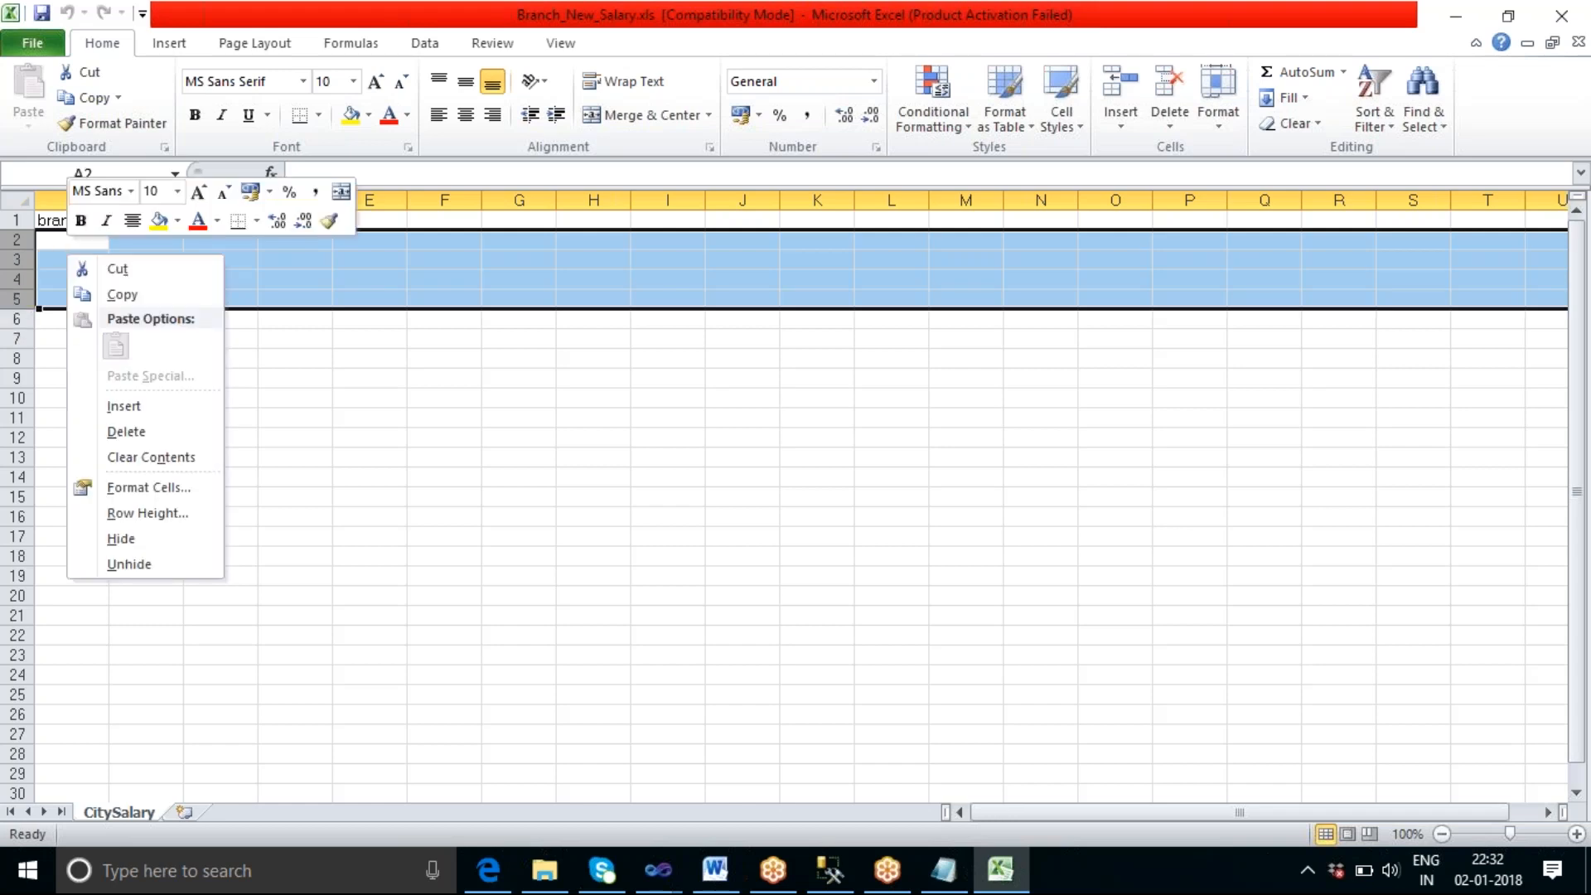
pyautogui.click(146, 439)
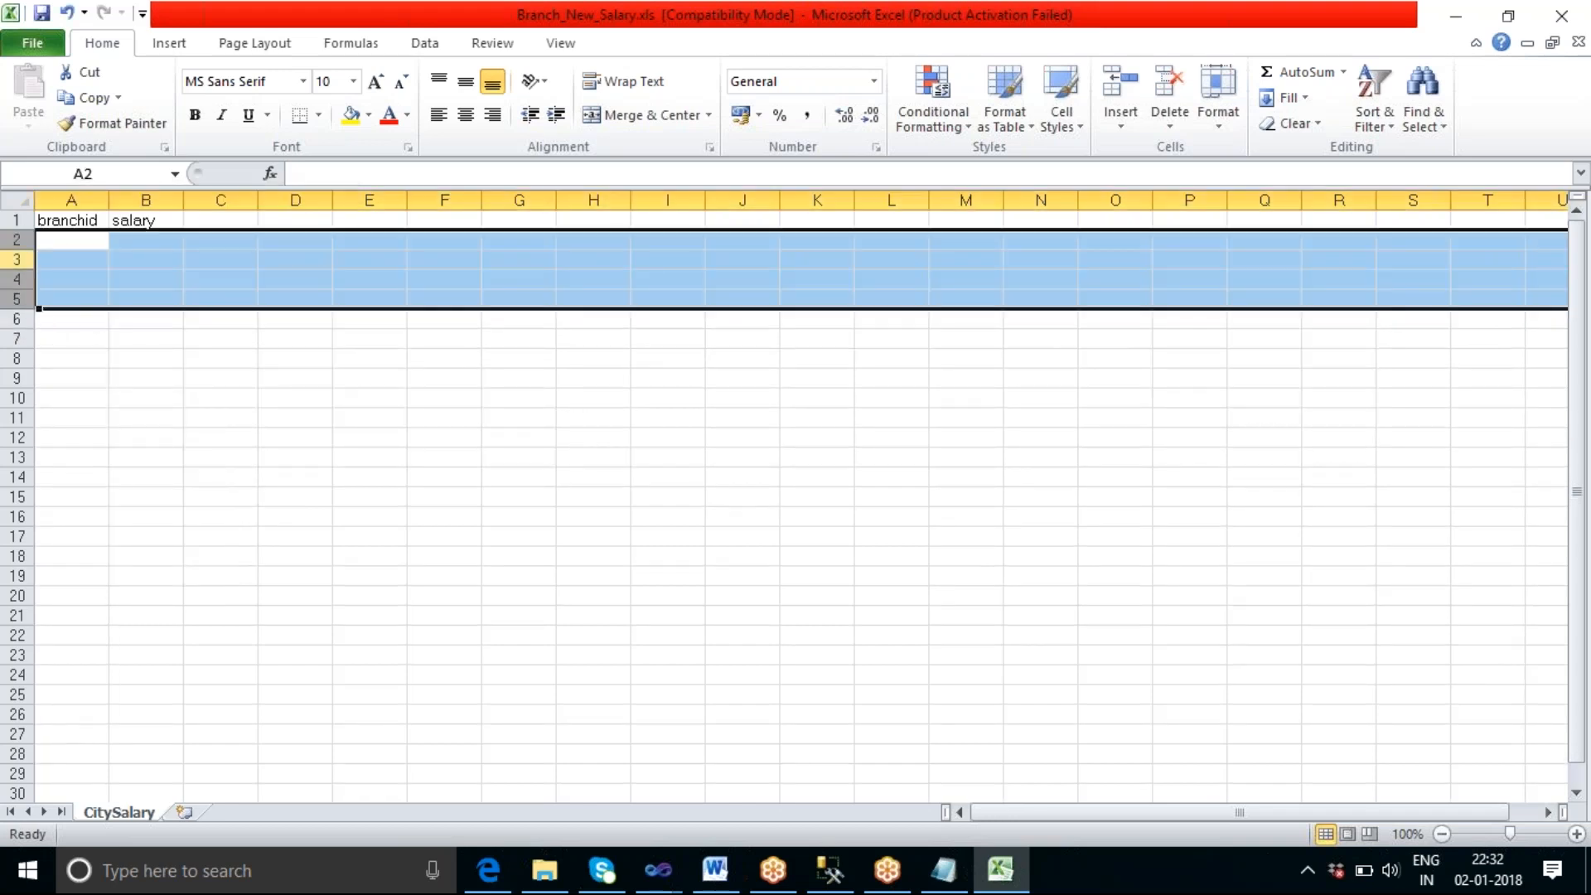
pyautogui.rightClick(18, 260)
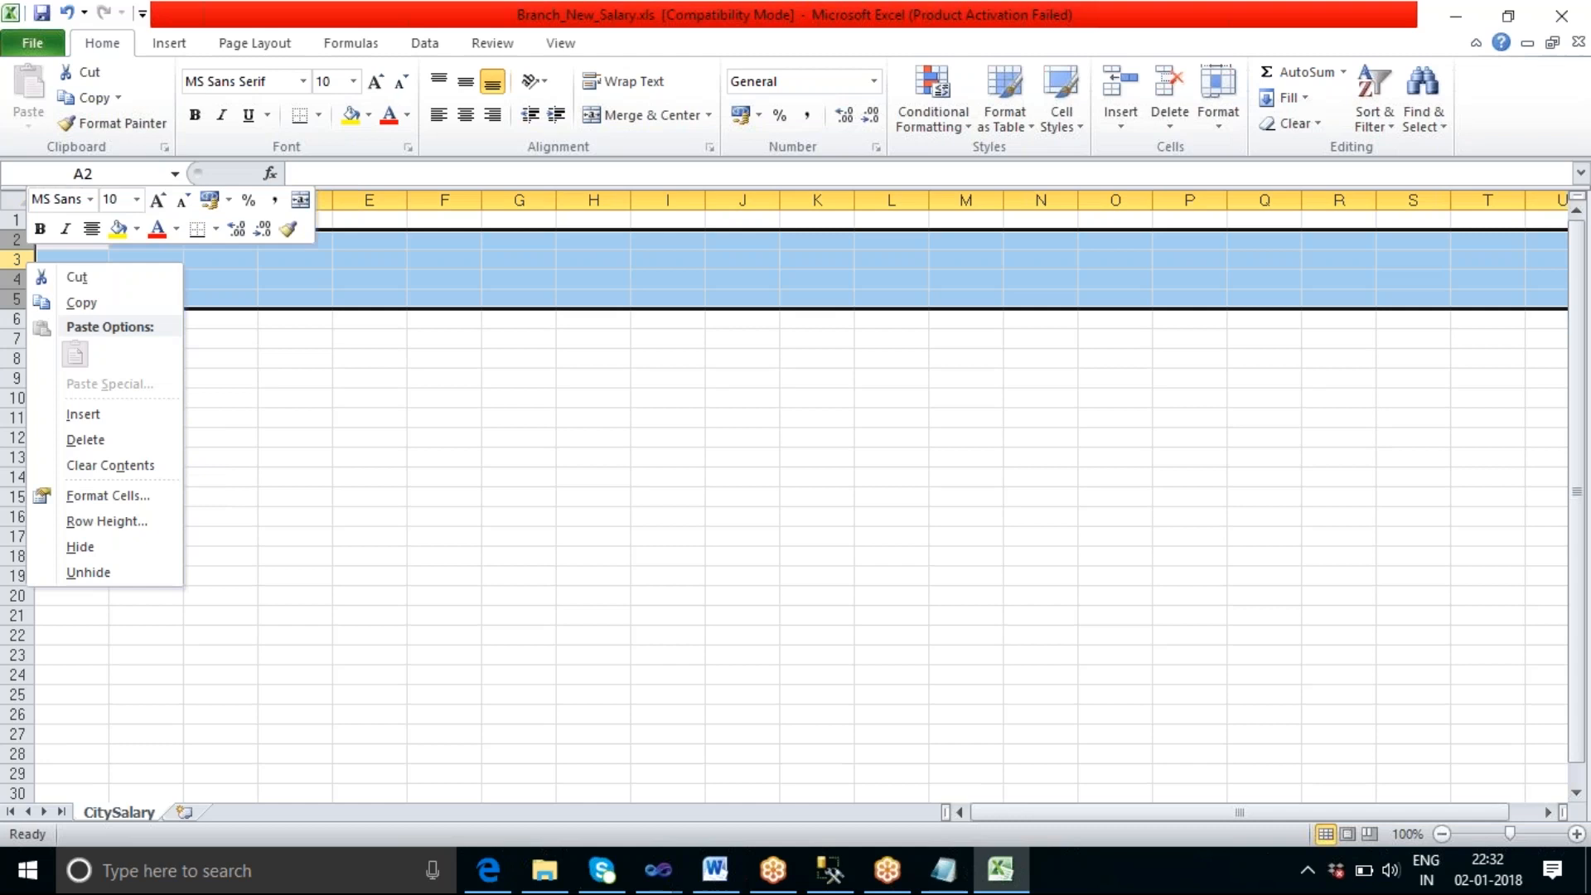
pyautogui.click(115, 440)
pyautogui.click(336, 494)
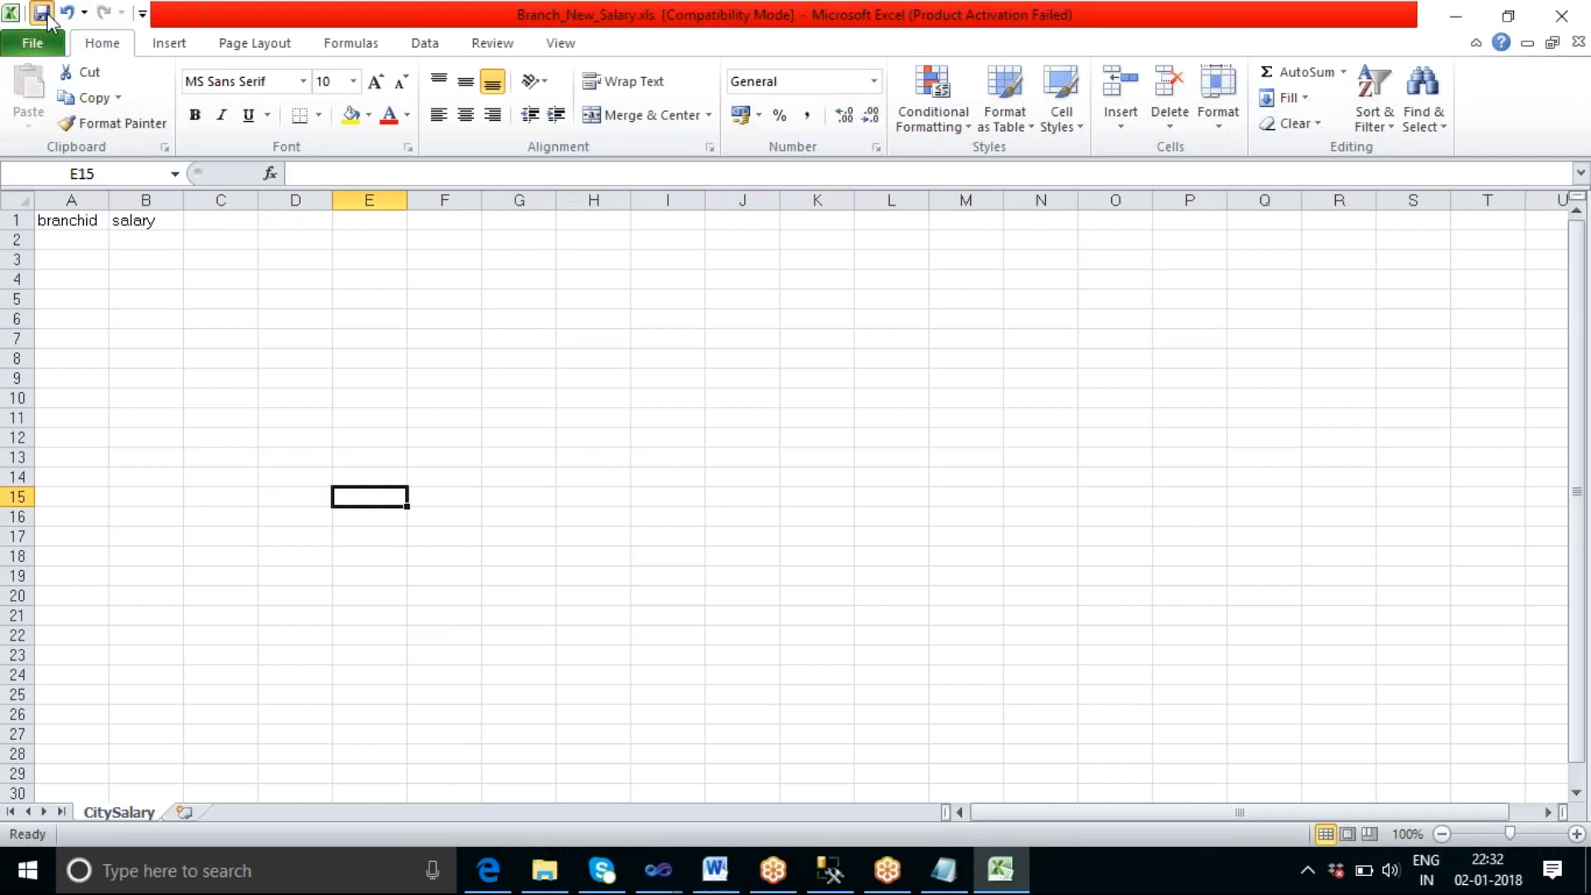
pyautogui.click(1561, 15)
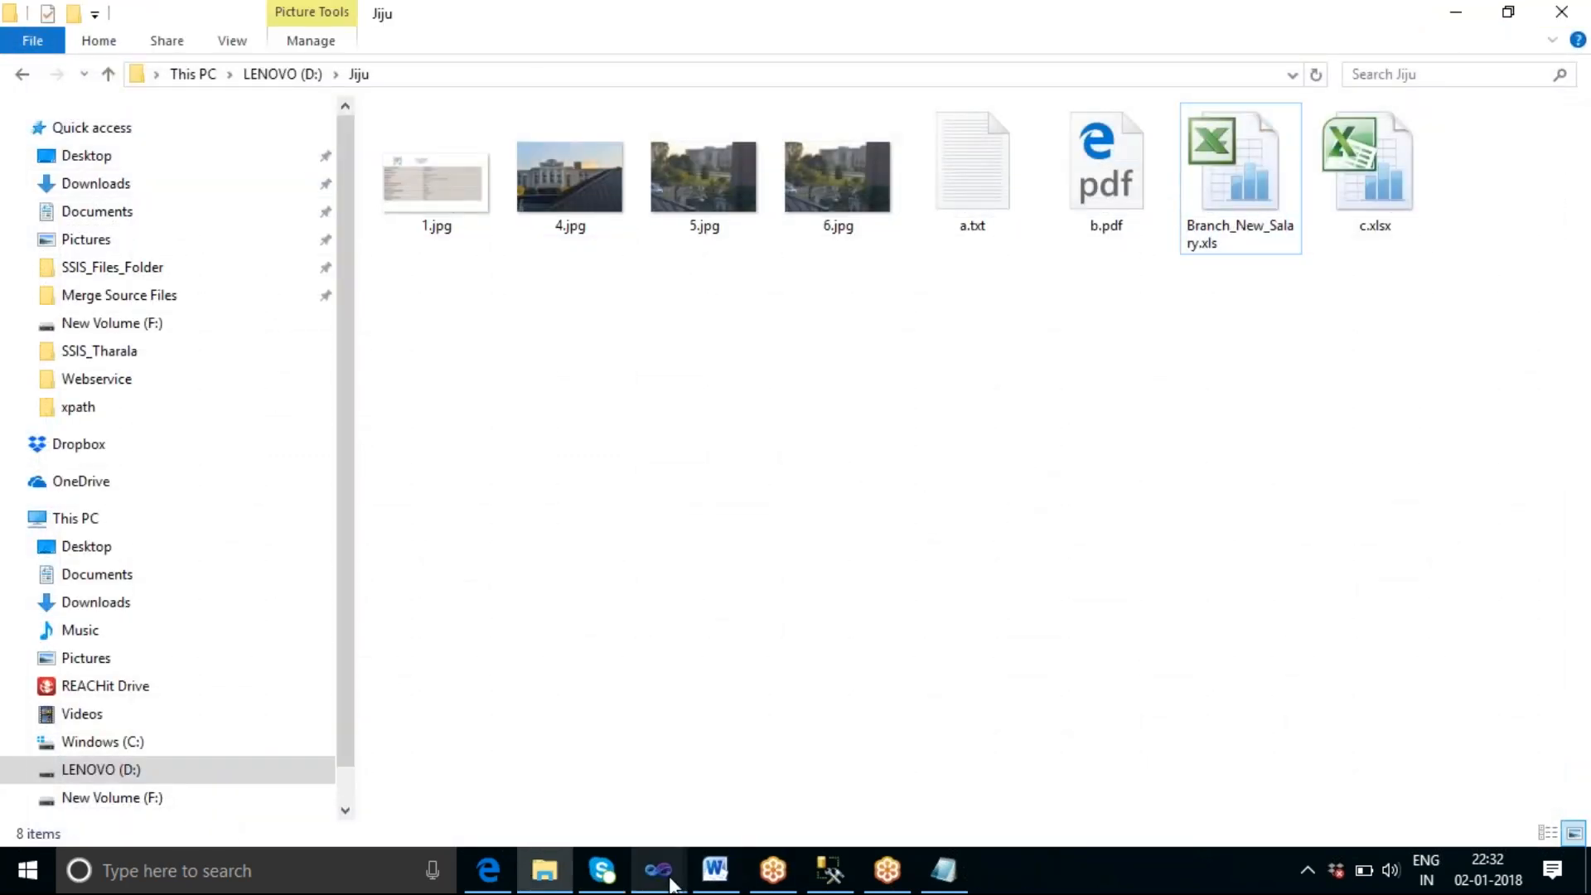
# Step: Switch to the SSIS_Sai17 project in Visual Studio, stop debugging and execute the DataFlowPkg.dtsx package again
pyautogui.moveTo(658, 870)
pyautogui.click(728, 803)
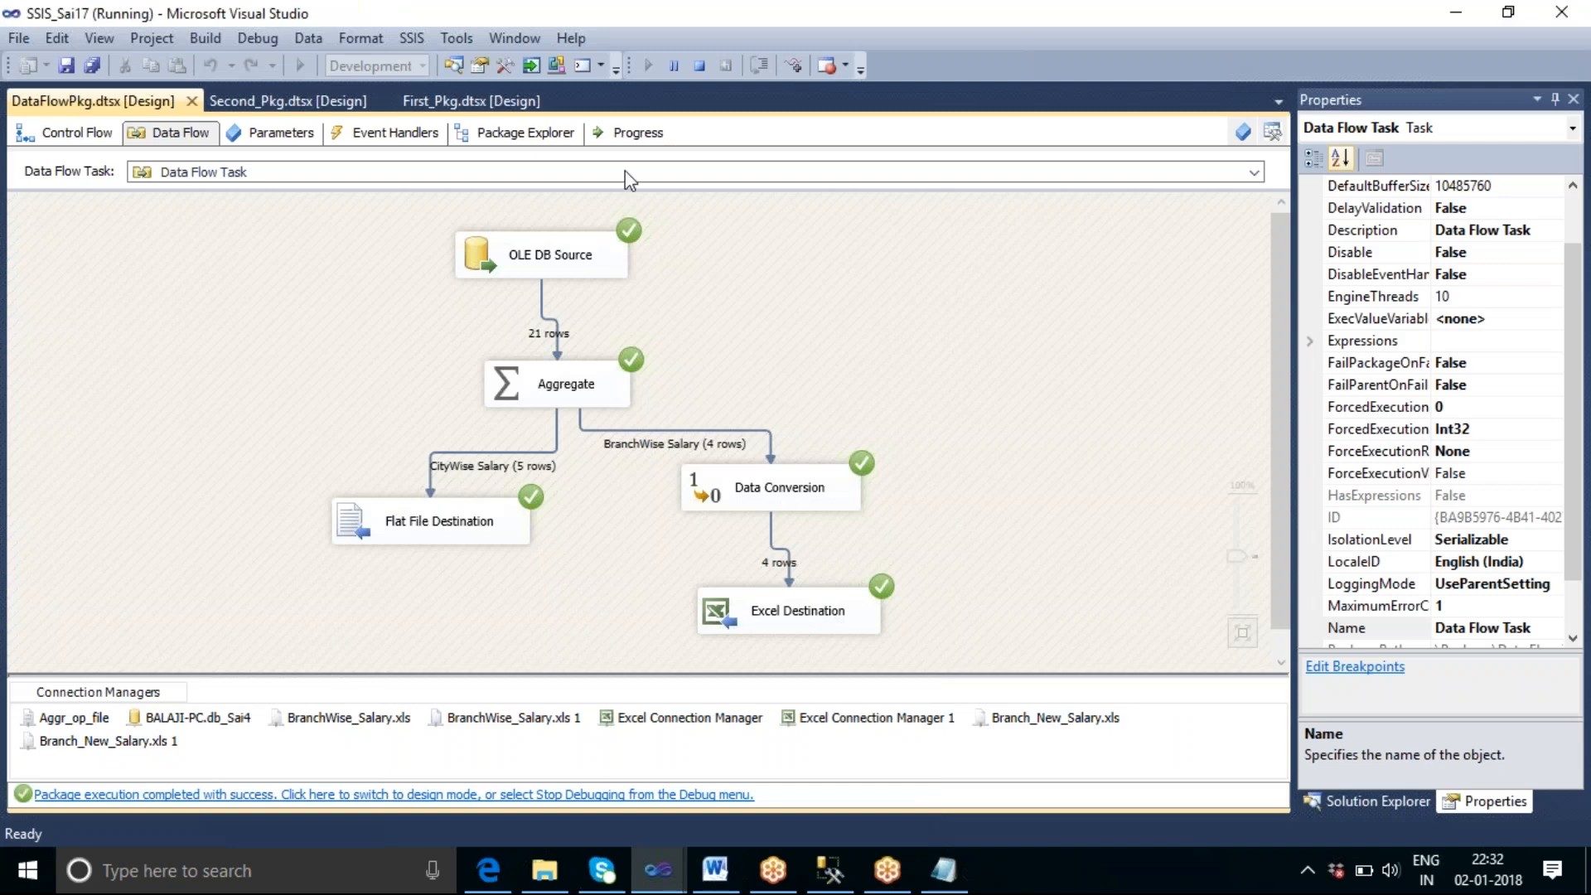
pyautogui.click(700, 66)
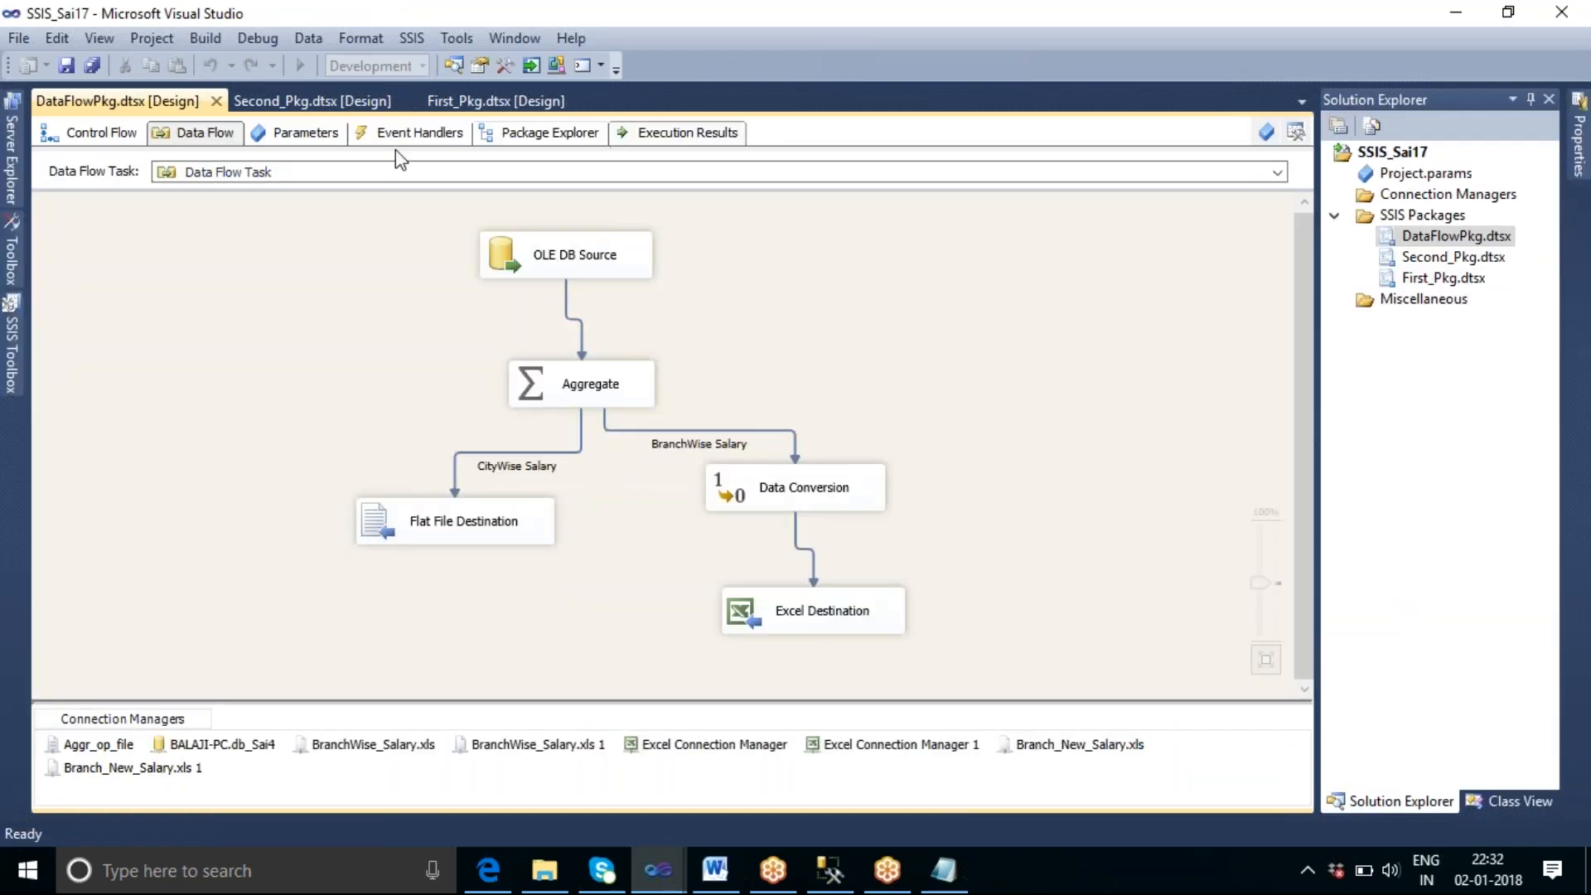
pyautogui.click(101, 131)
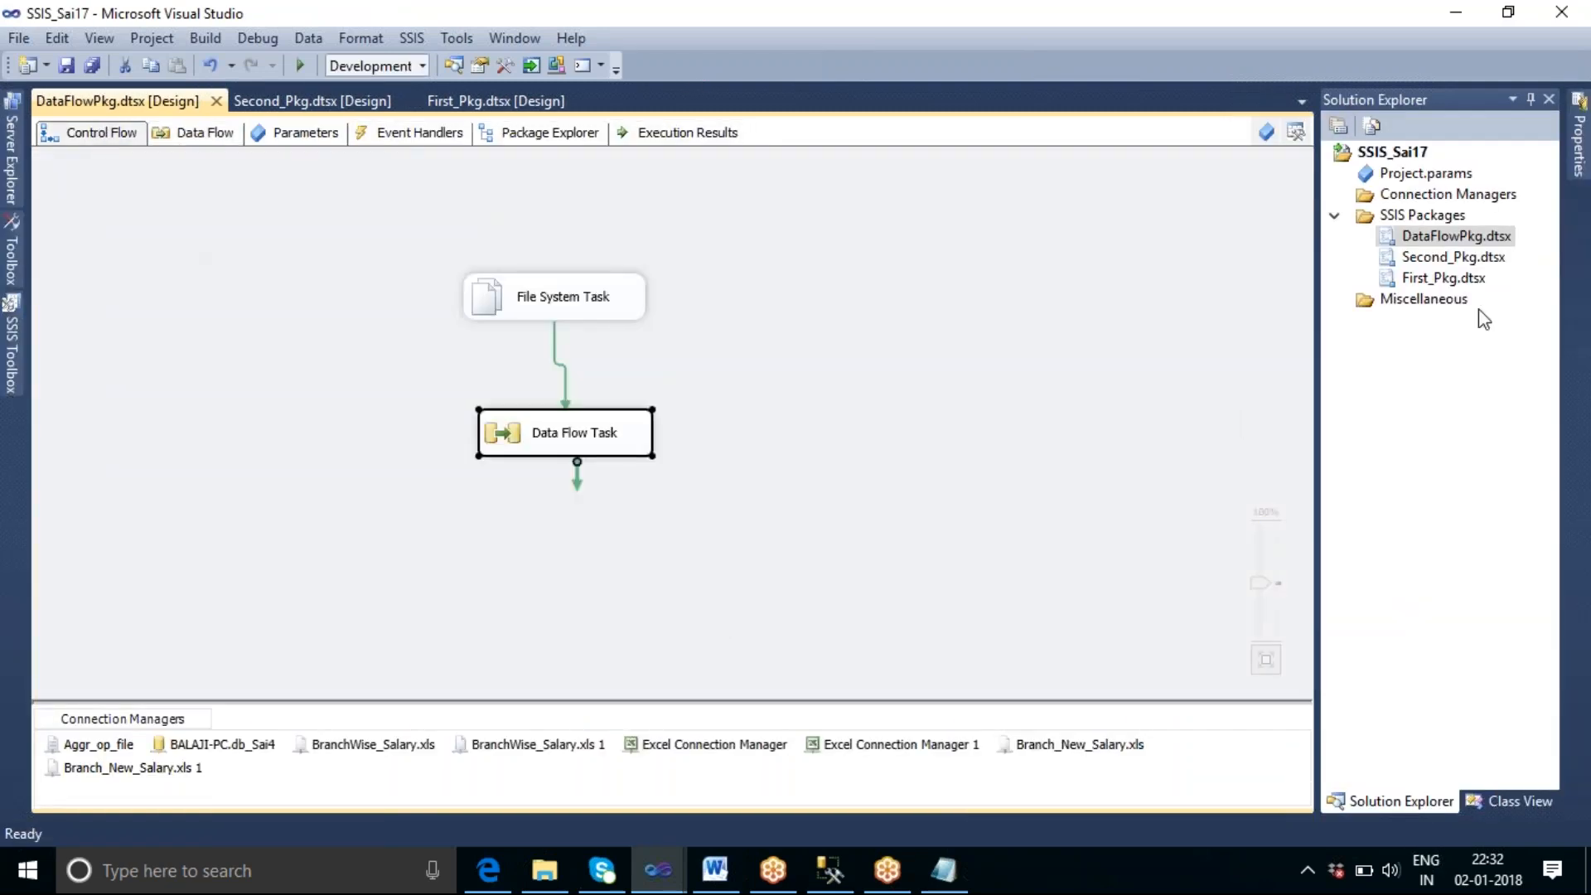
pyautogui.rightClick(1416, 241)
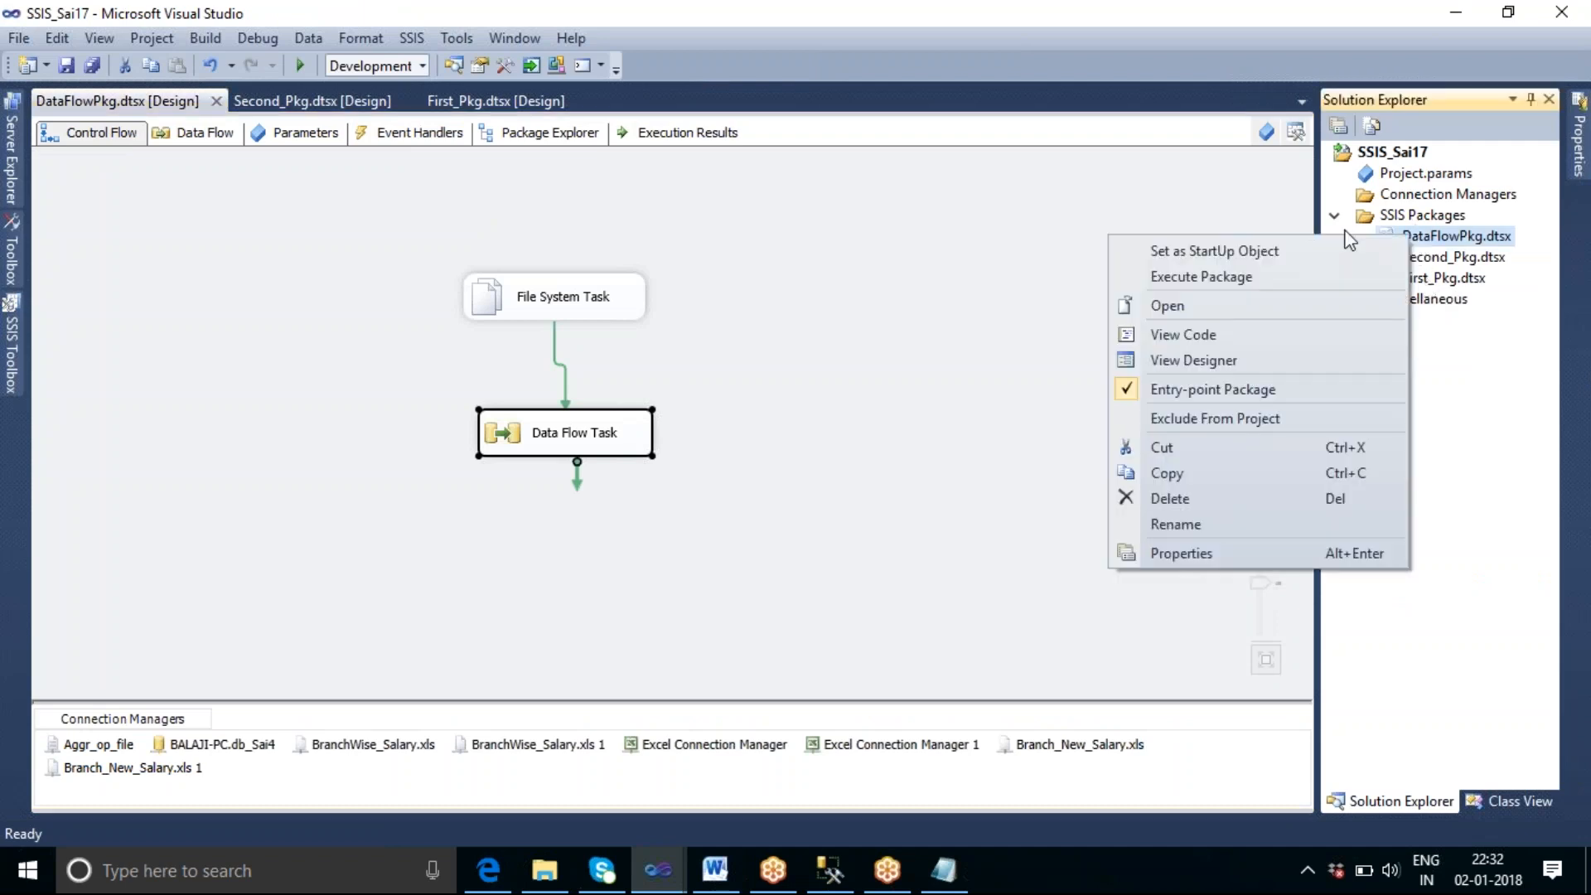
pyautogui.click(1175, 279)
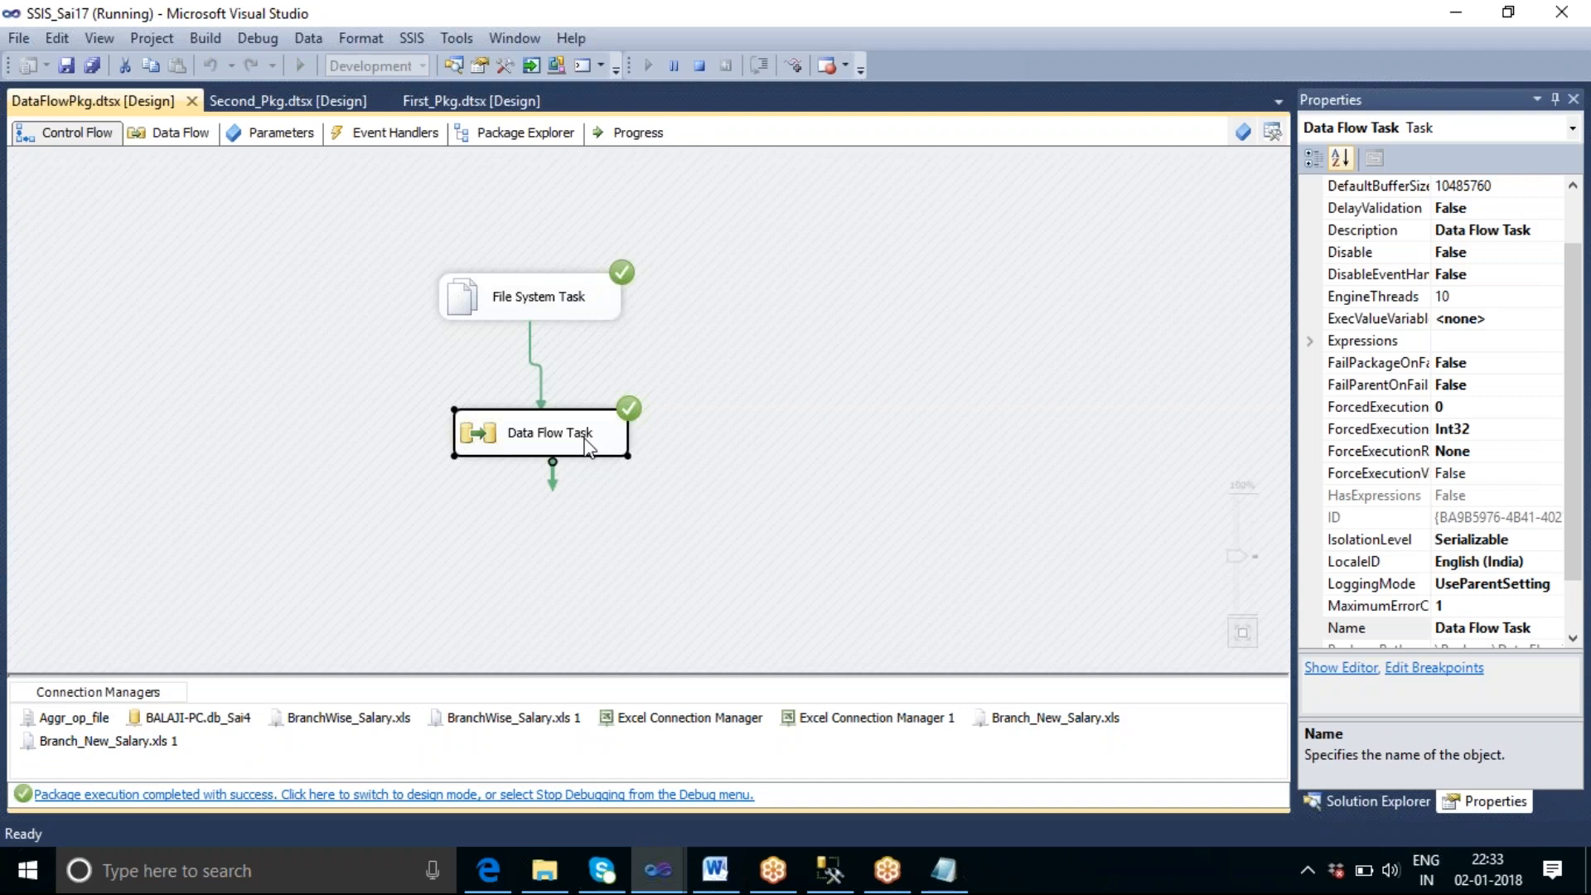
# Step: Open the output workbook Branch_New_Salary.xls from the SSIS_Tharala folder on the F: drive and check which rows the branch salaries occupy
pyautogui.click(544, 870)
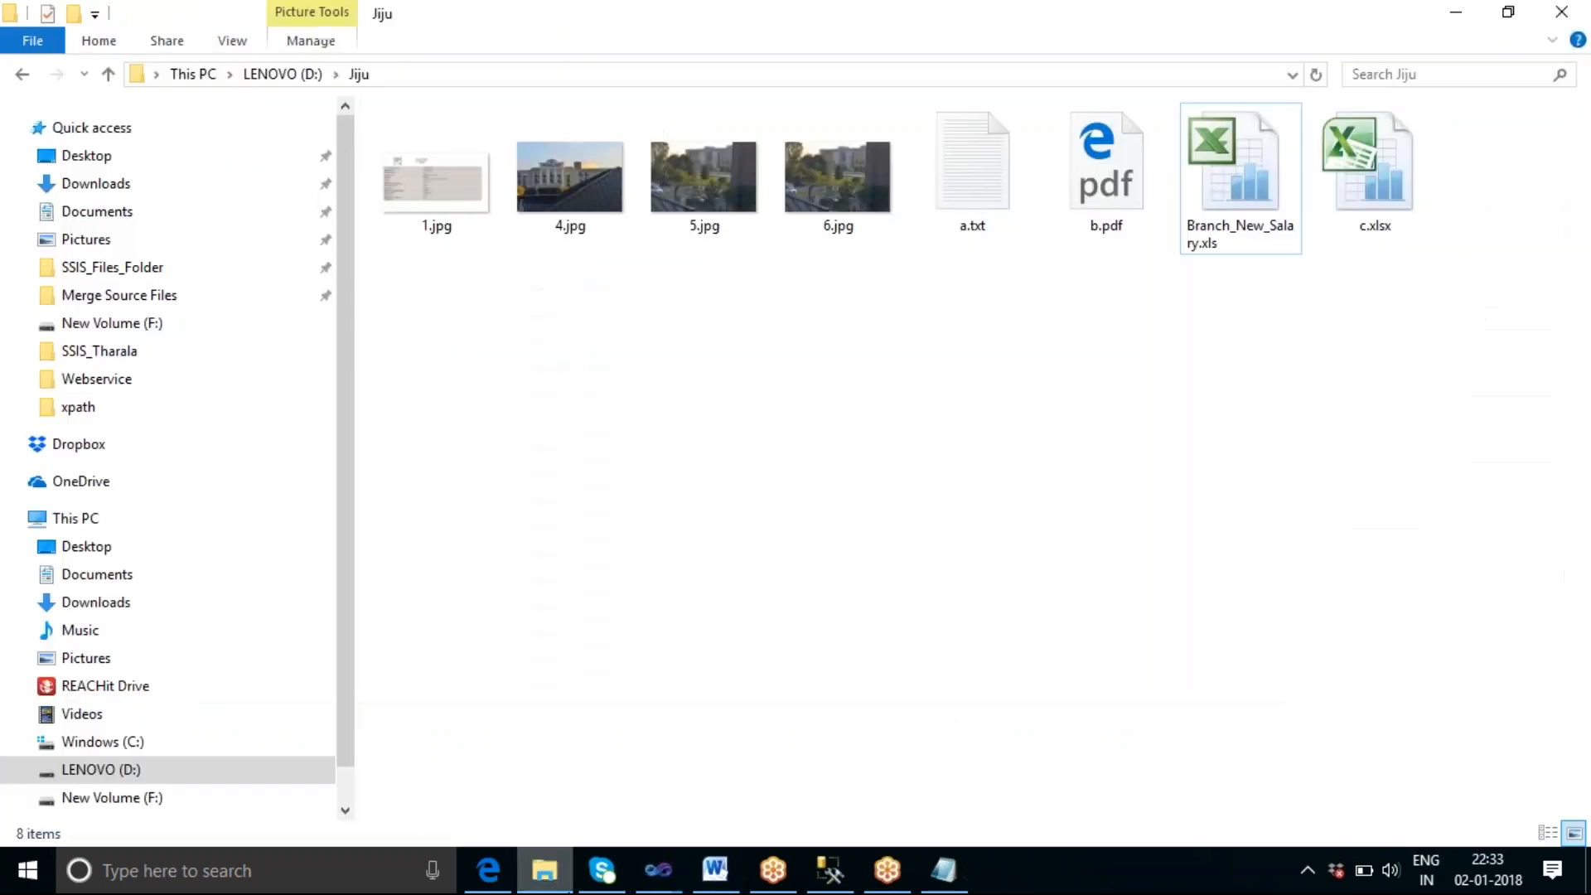
pyautogui.click(265, 798)
pyautogui.scroll(-12, 654, 539)
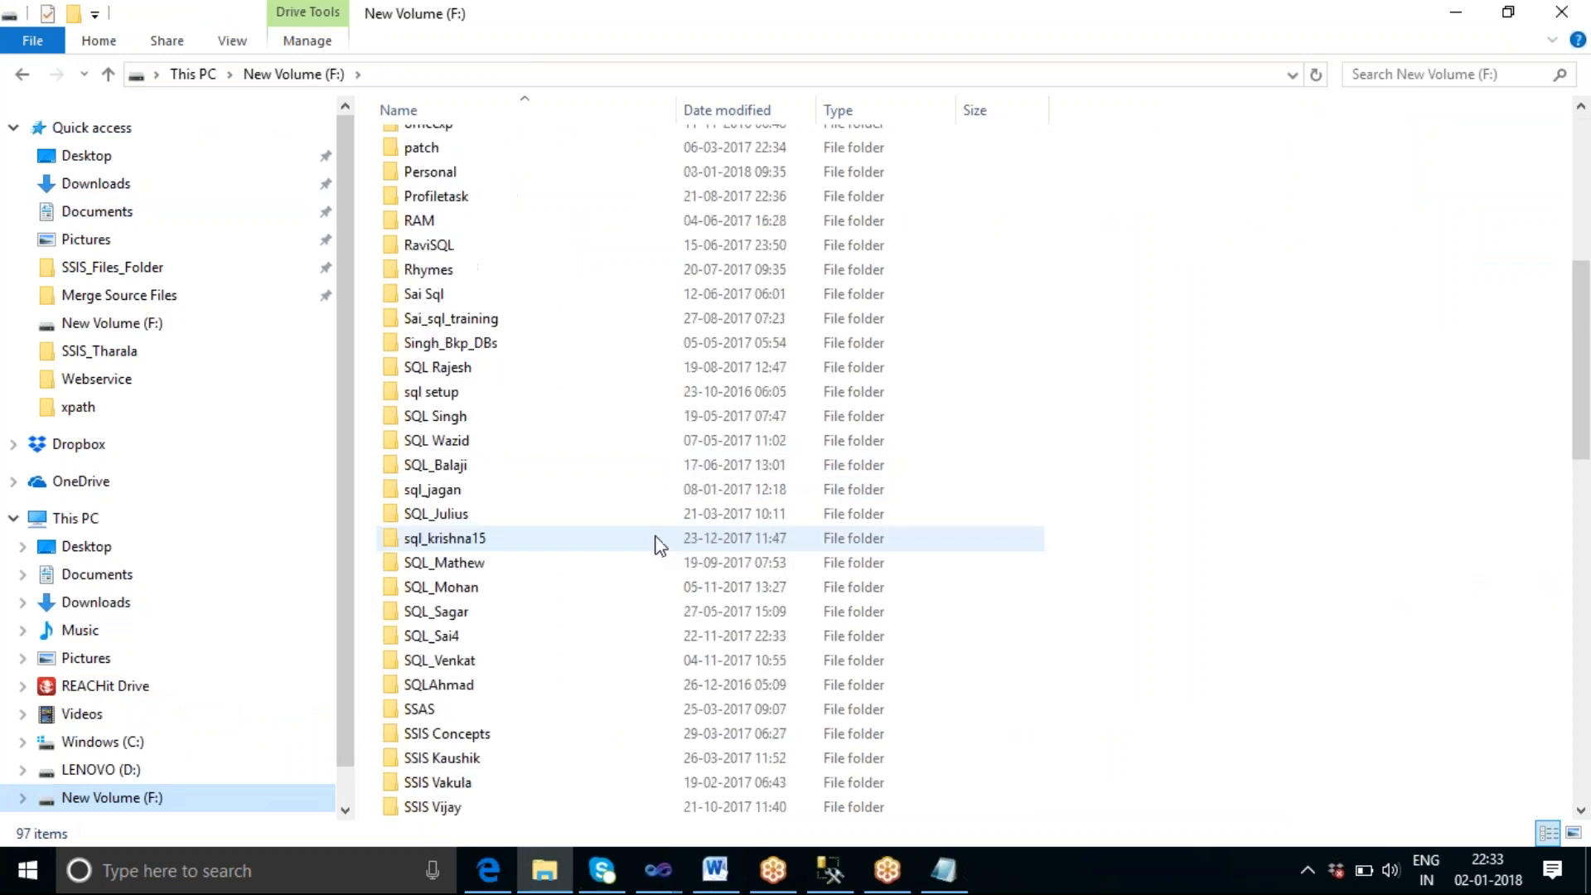
pyautogui.scroll(-4, 654, 539)
pyautogui.doubleClick(507, 613)
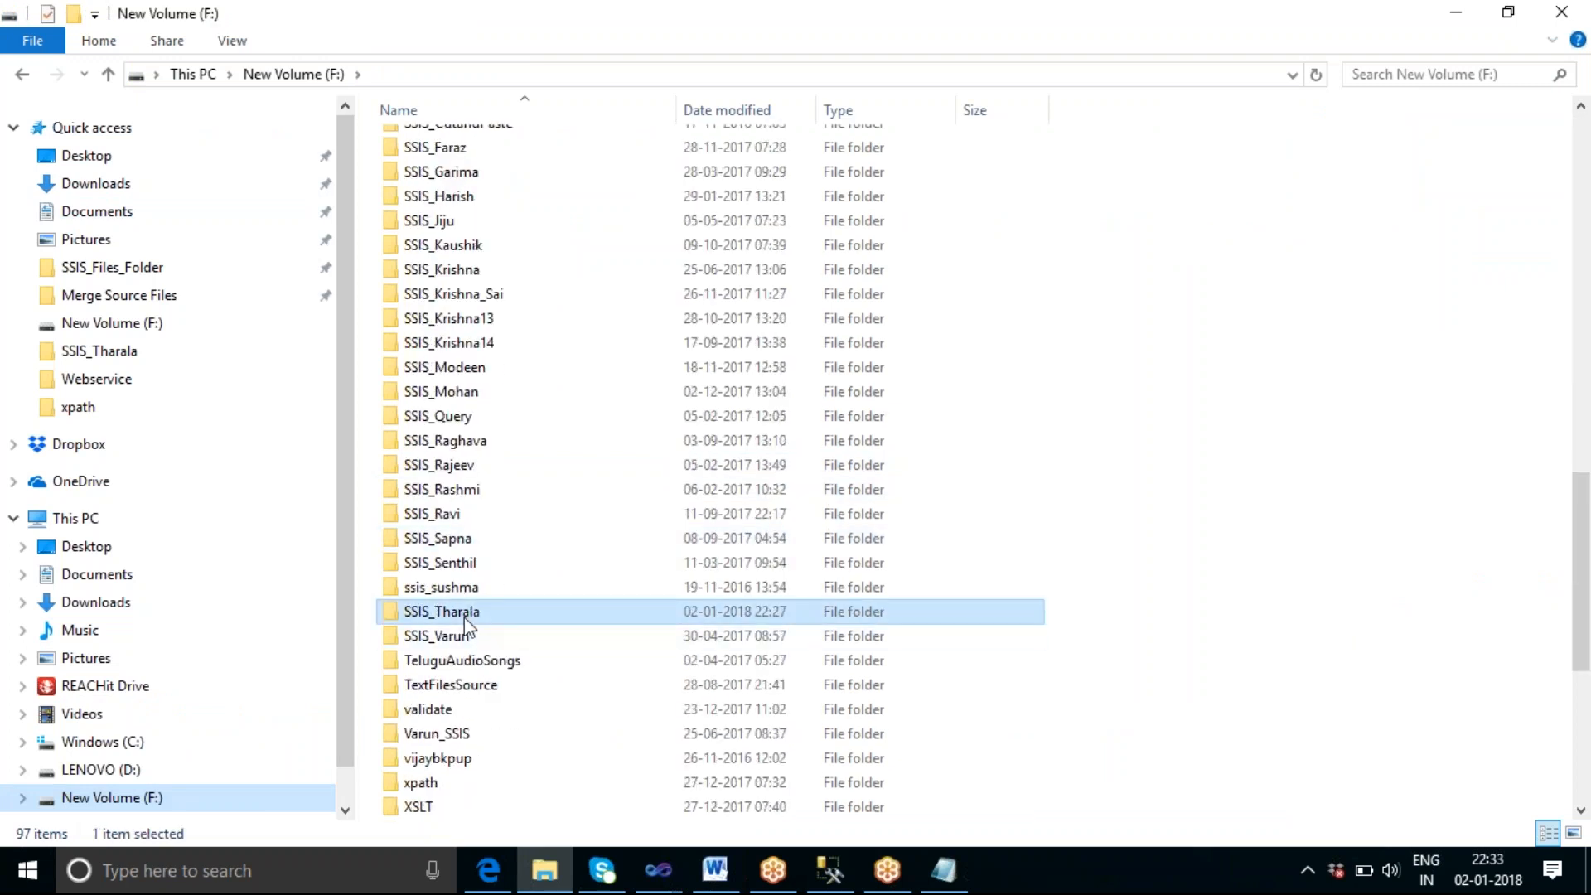
pyautogui.doubleClick(436, 146)
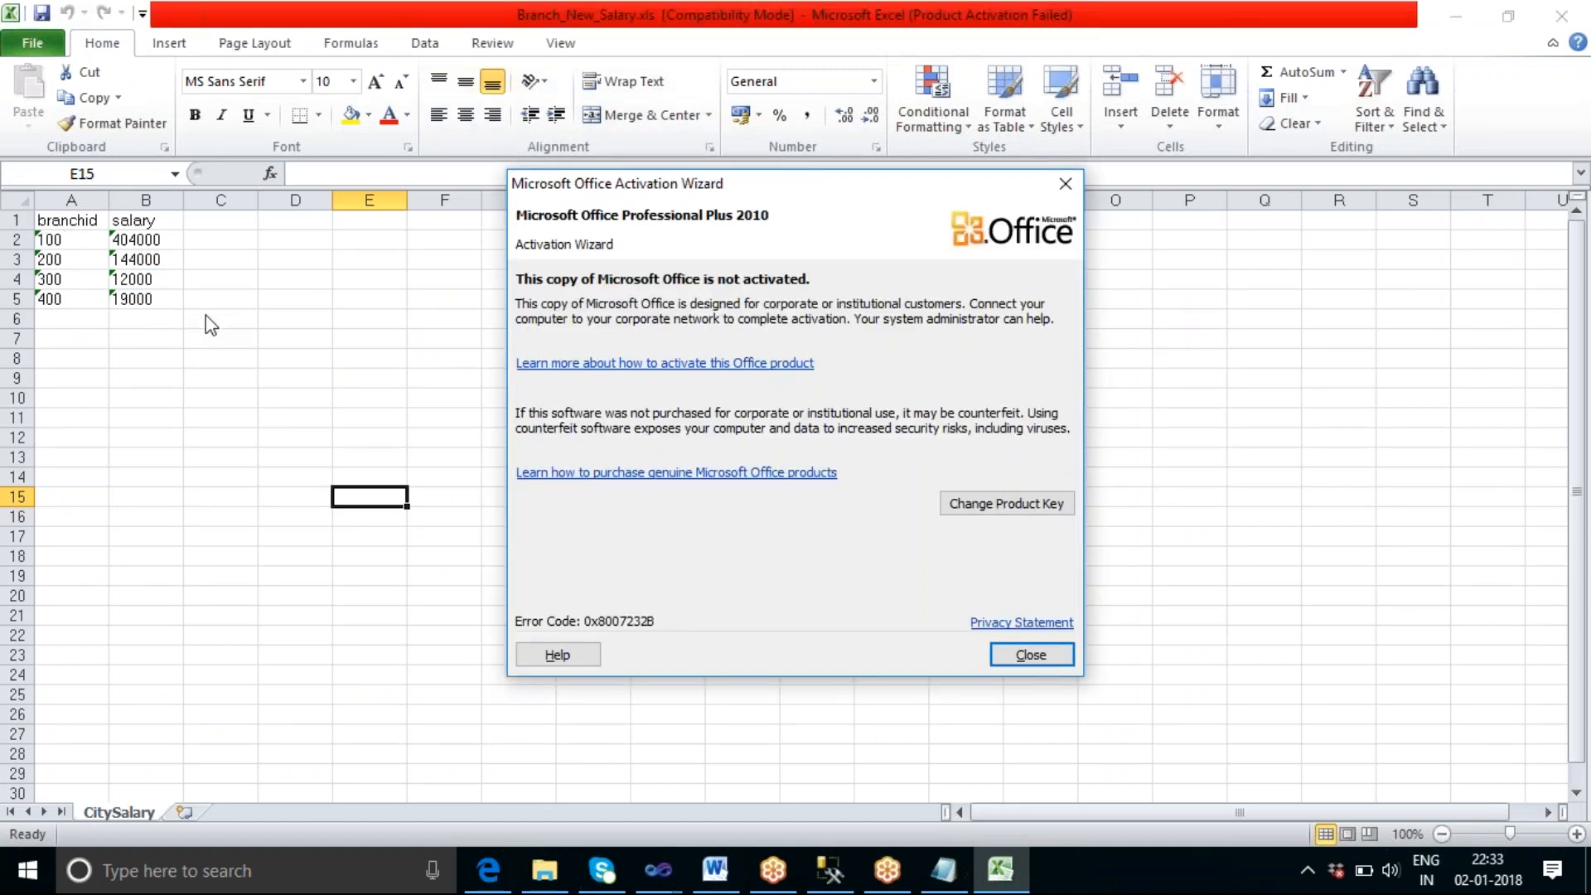
pyautogui.click(1030, 658)
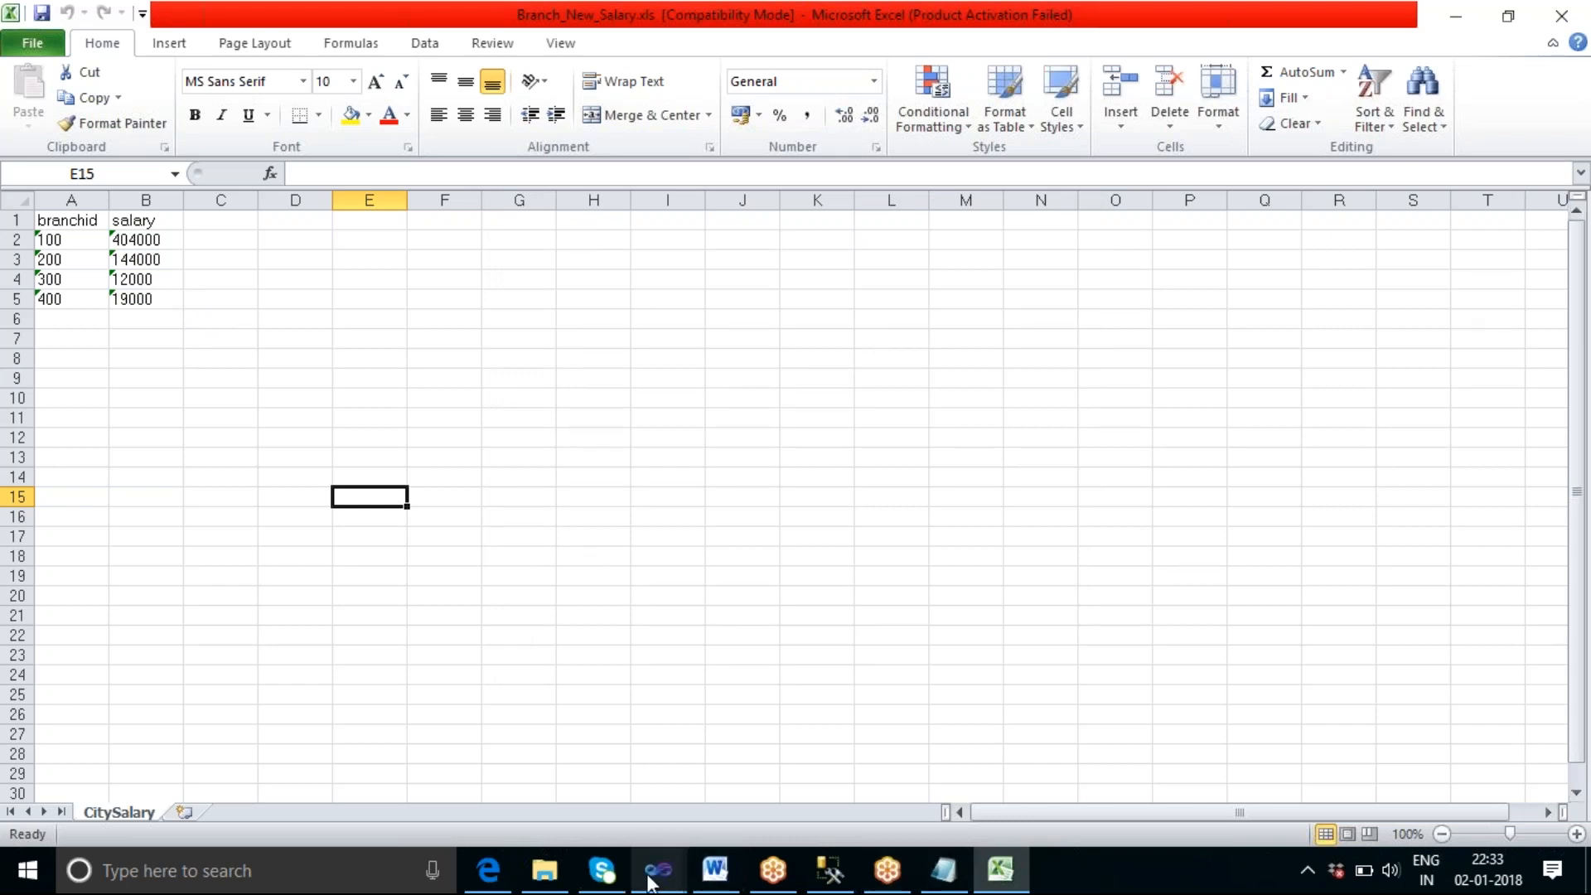
# Step: Return to the running SSIS_Sai17 project in Visual Studio and stop debugging
pyautogui.moveTo(654, 876)
pyautogui.moveTo(530, 797)
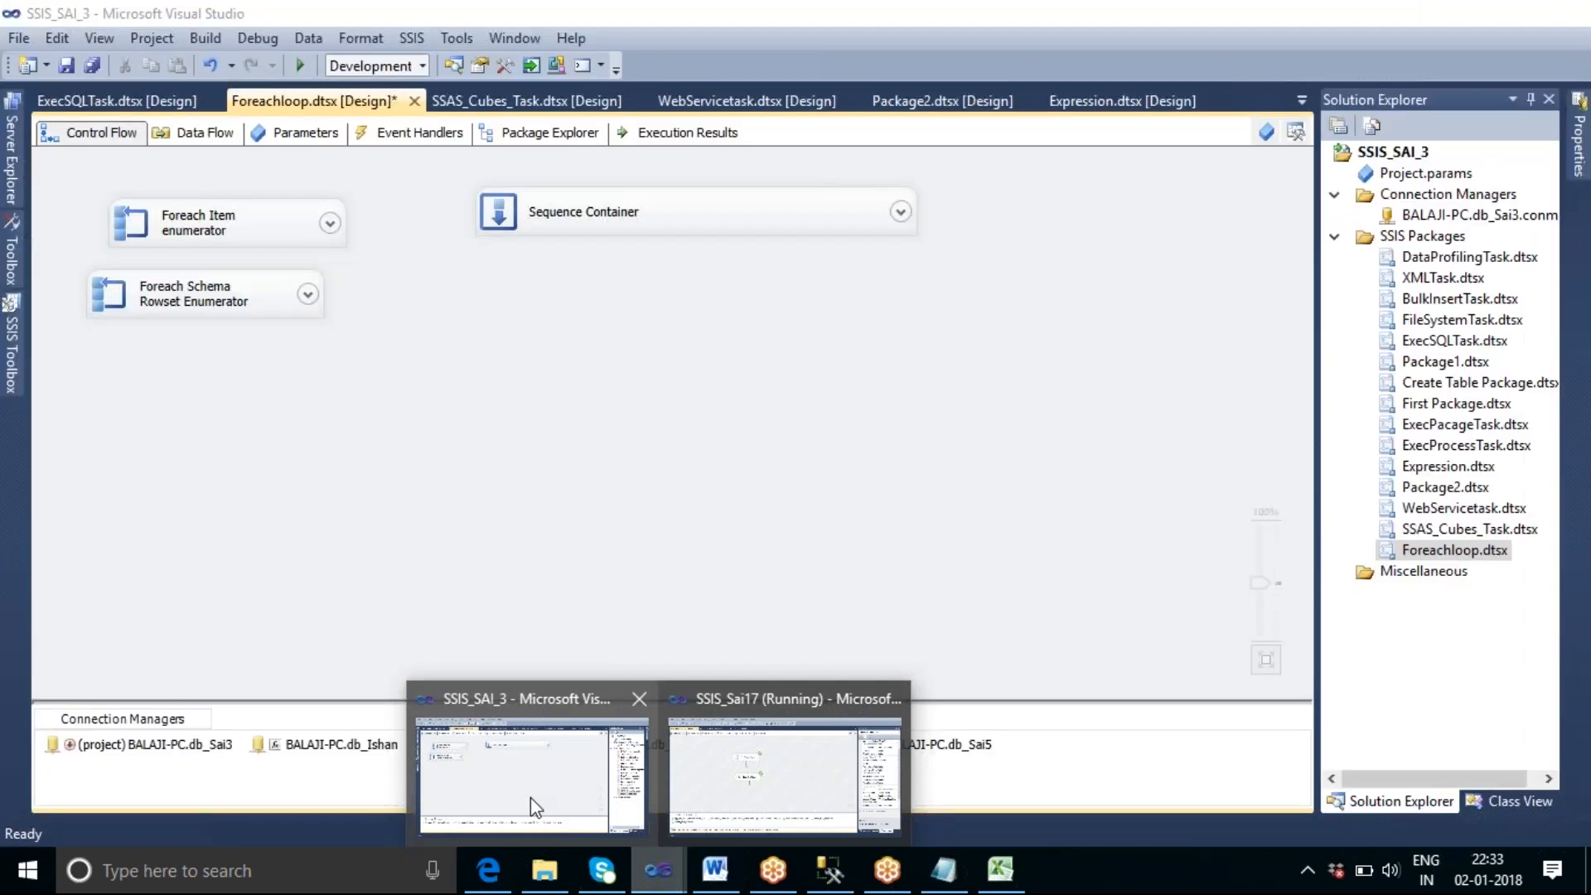
pyautogui.click(746, 772)
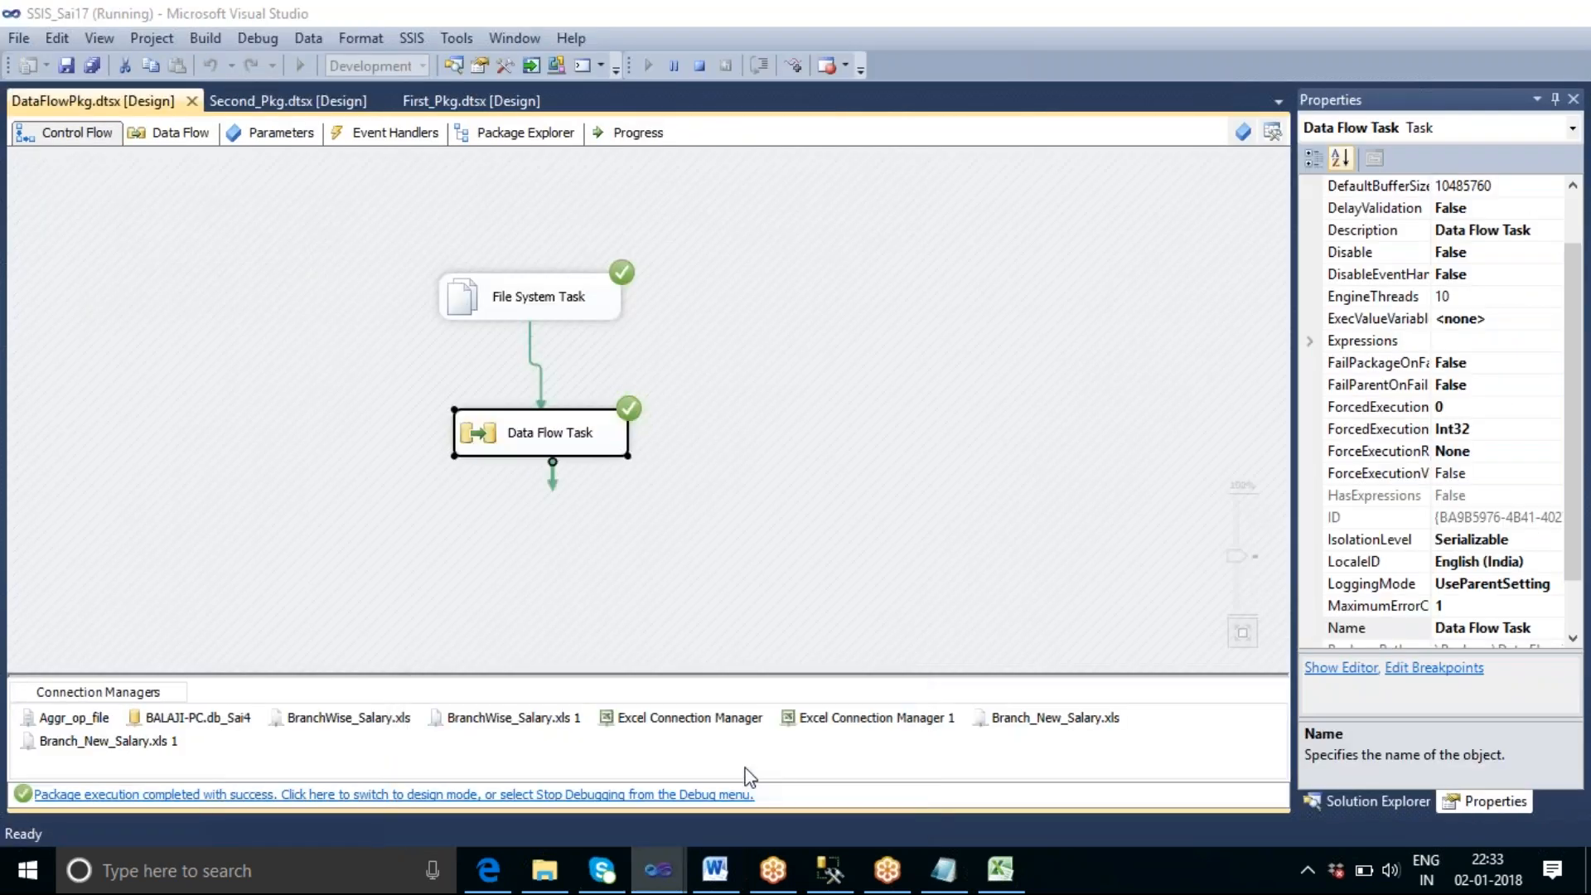
pyautogui.click(704, 67)
# Step: Open the Data Flow Task, check the overwrite option of the Flat File Destination, and close its editor without changes
pyautogui.doubleClick(615, 435)
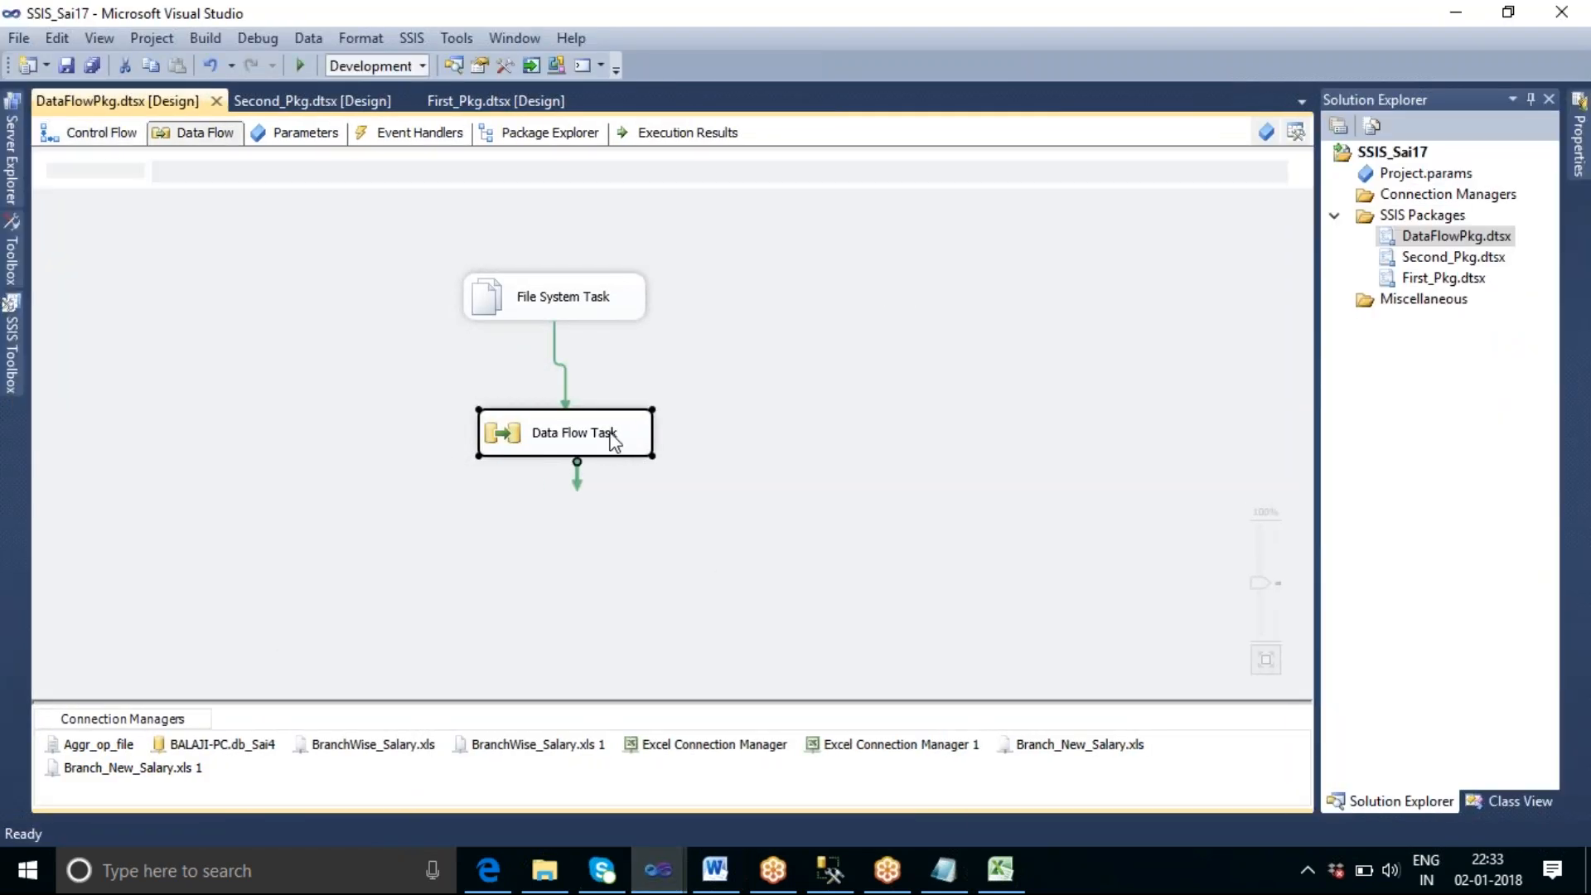
pyautogui.click(512, 525)
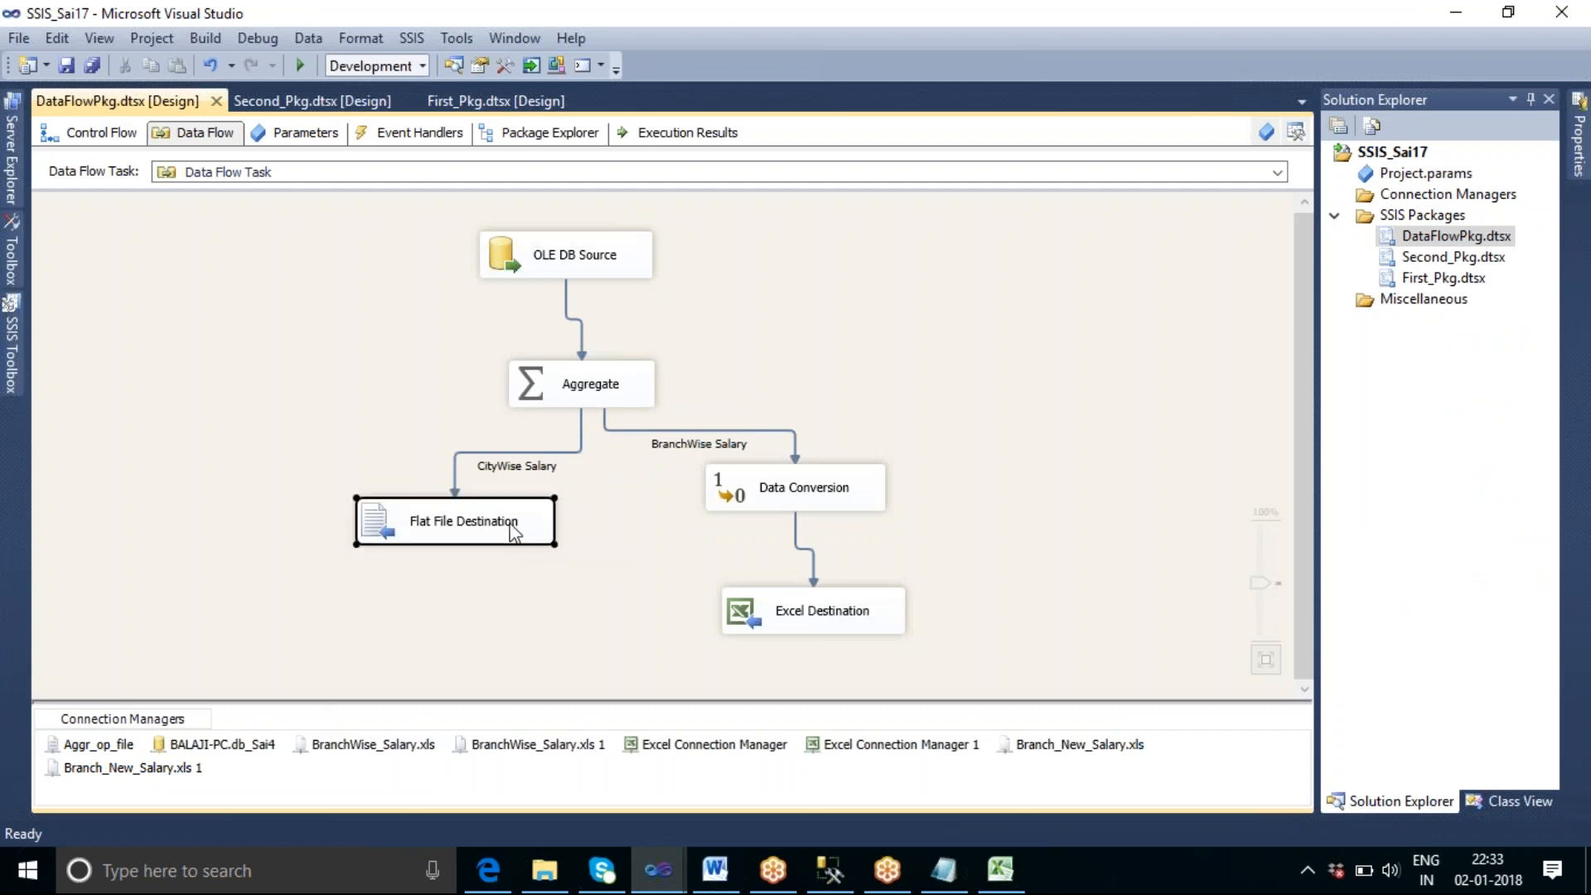
pyautogui.doubleClick(511, 527)
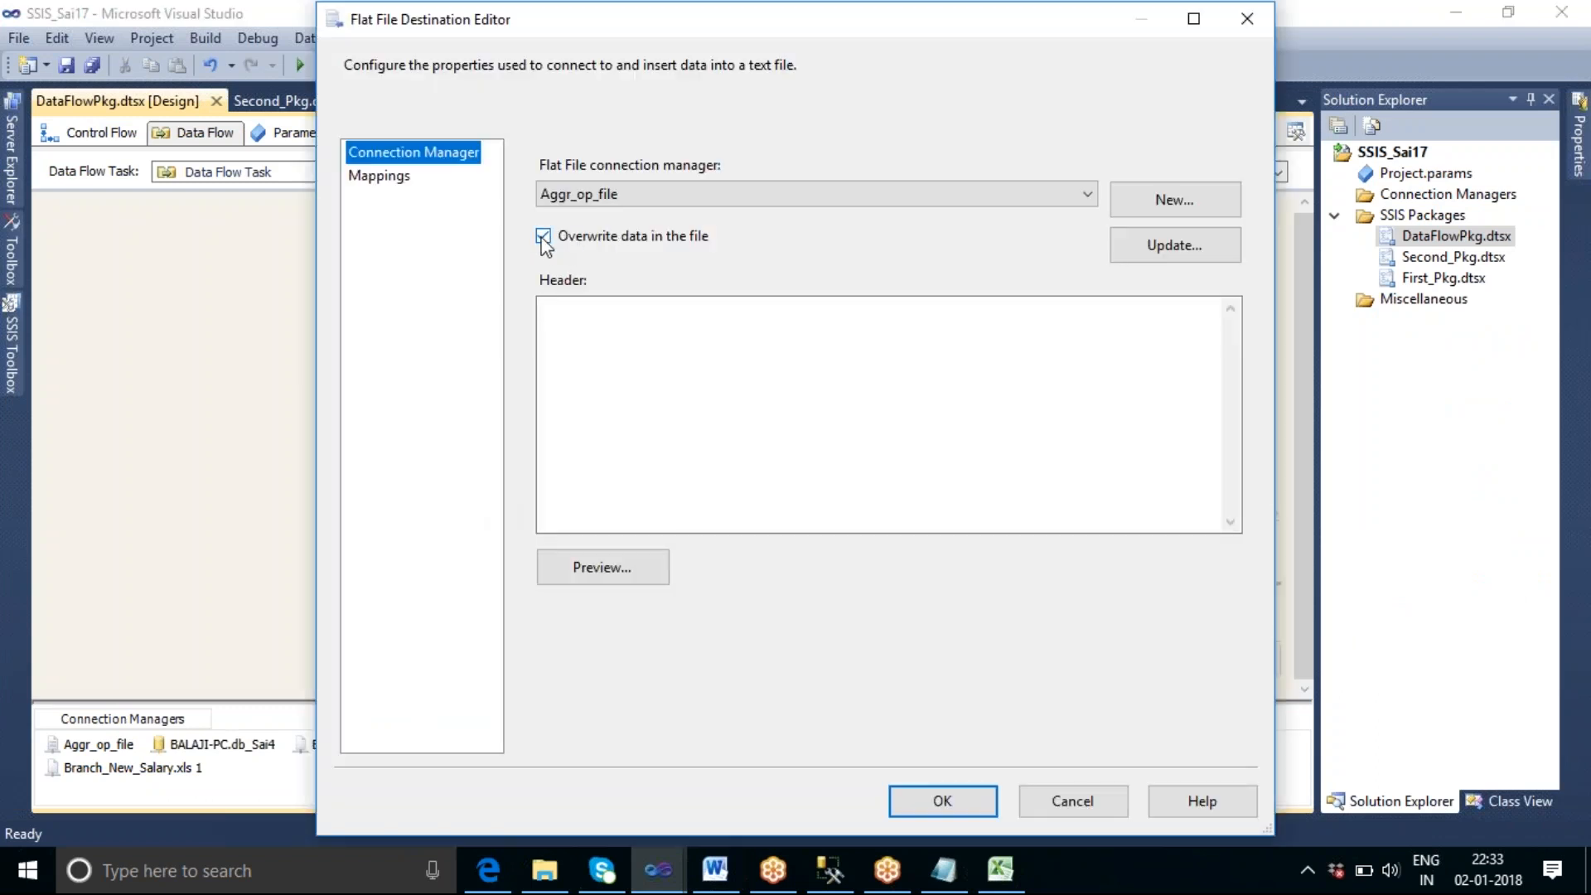
pyautogui.click(1066, 803)
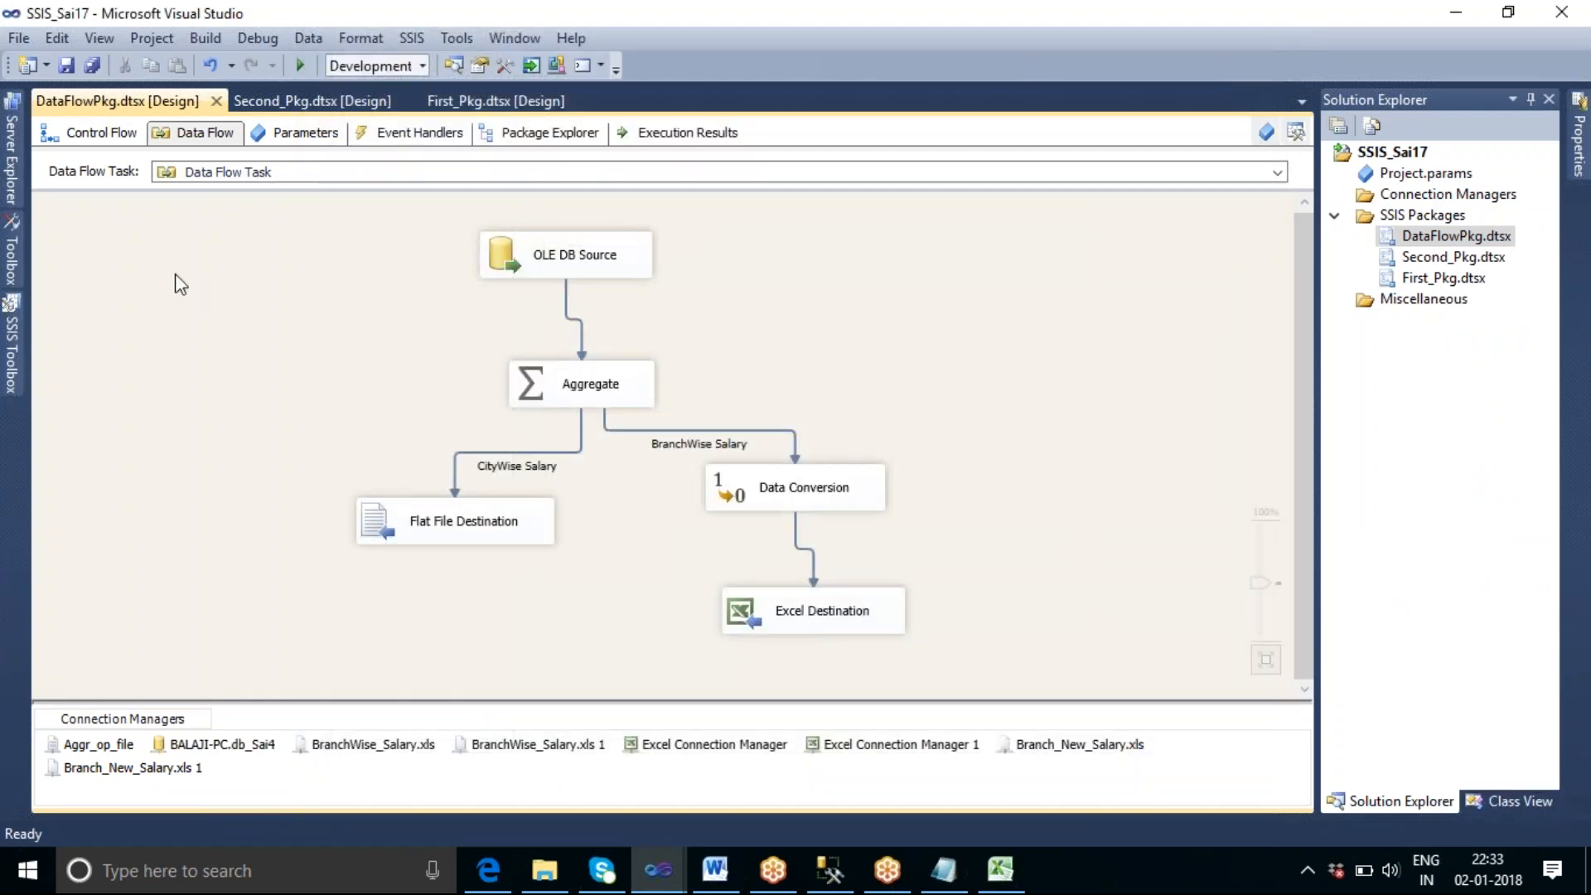
# Step: Go back to the control flow, review the File System Task's copy and overwrite settings, and close the editor without changes
pyautogui.click(101, 134)
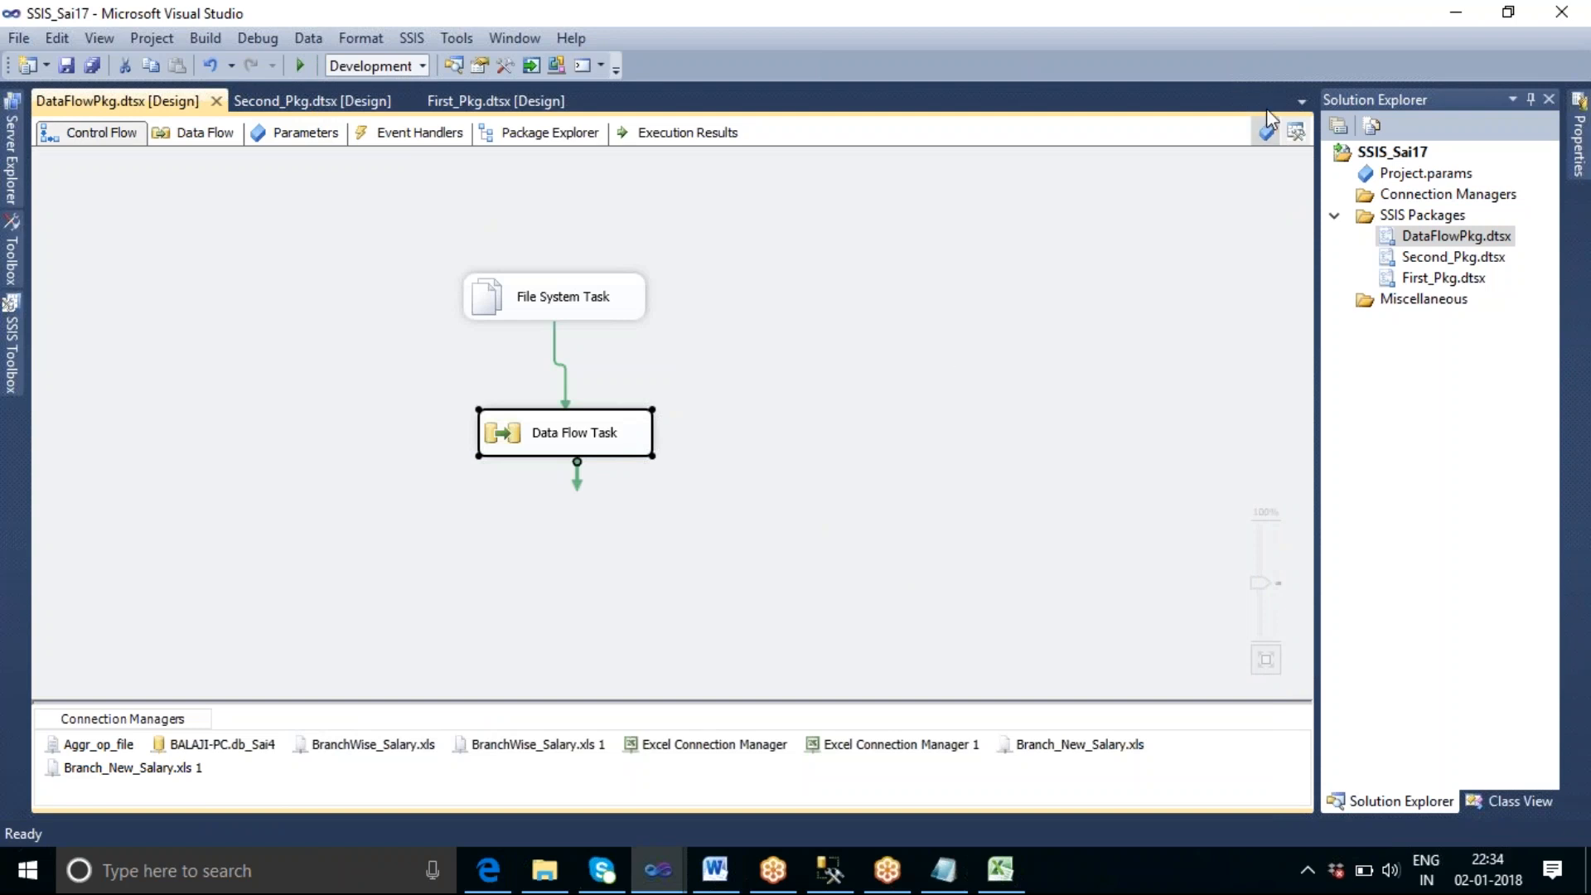
pyautogui.click(1270, 30)
pyautogui.doubleClick(577, 290)
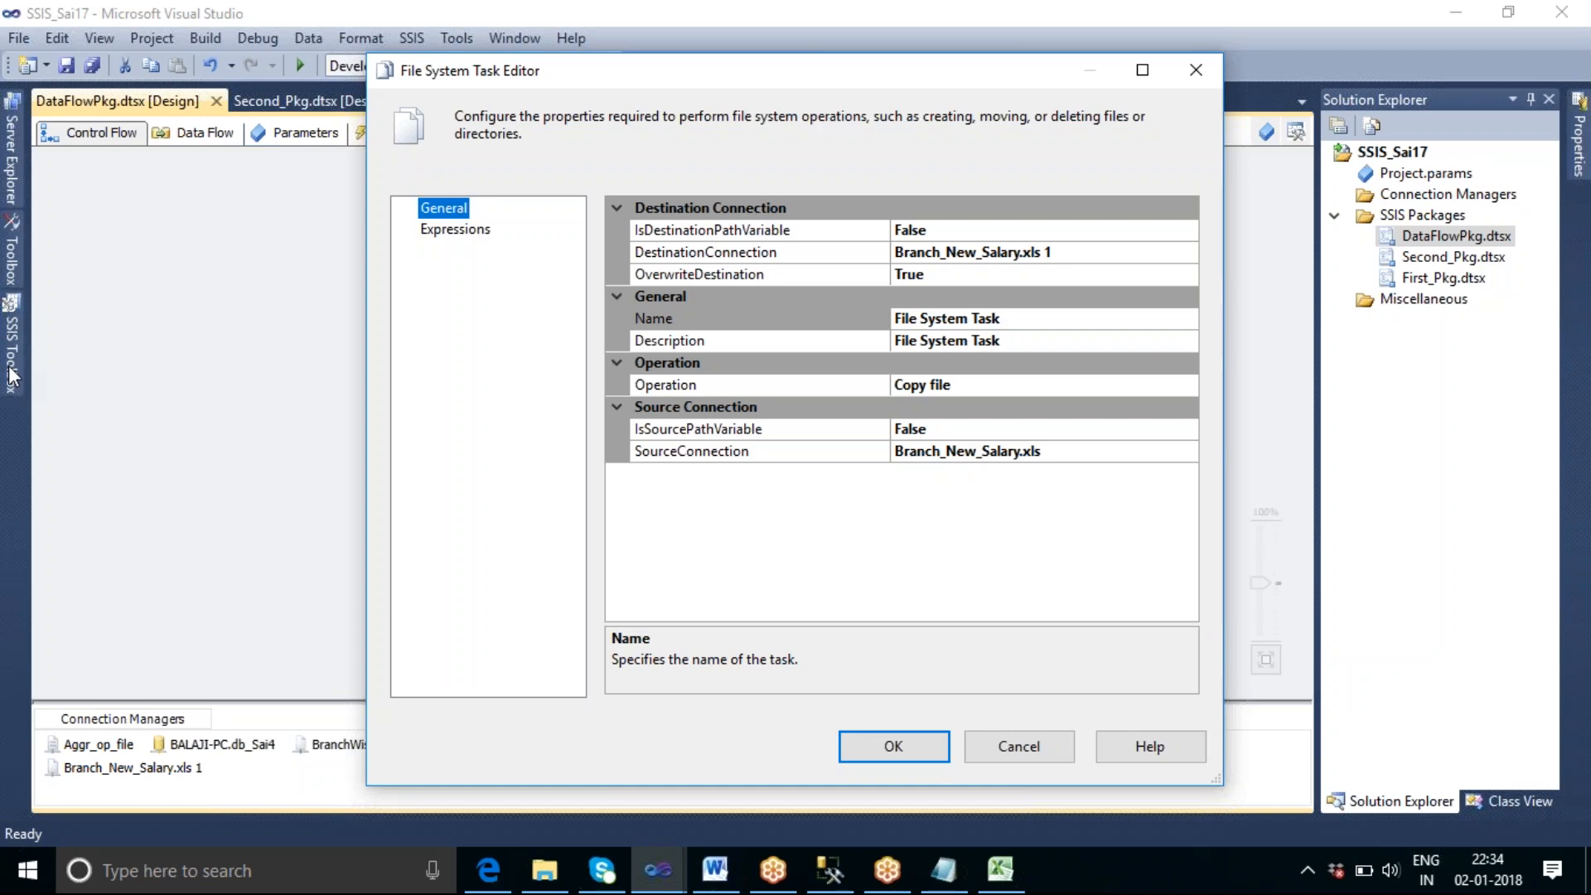
pyautogui.click(1031, 749)
pyautogui.click(895, 433)
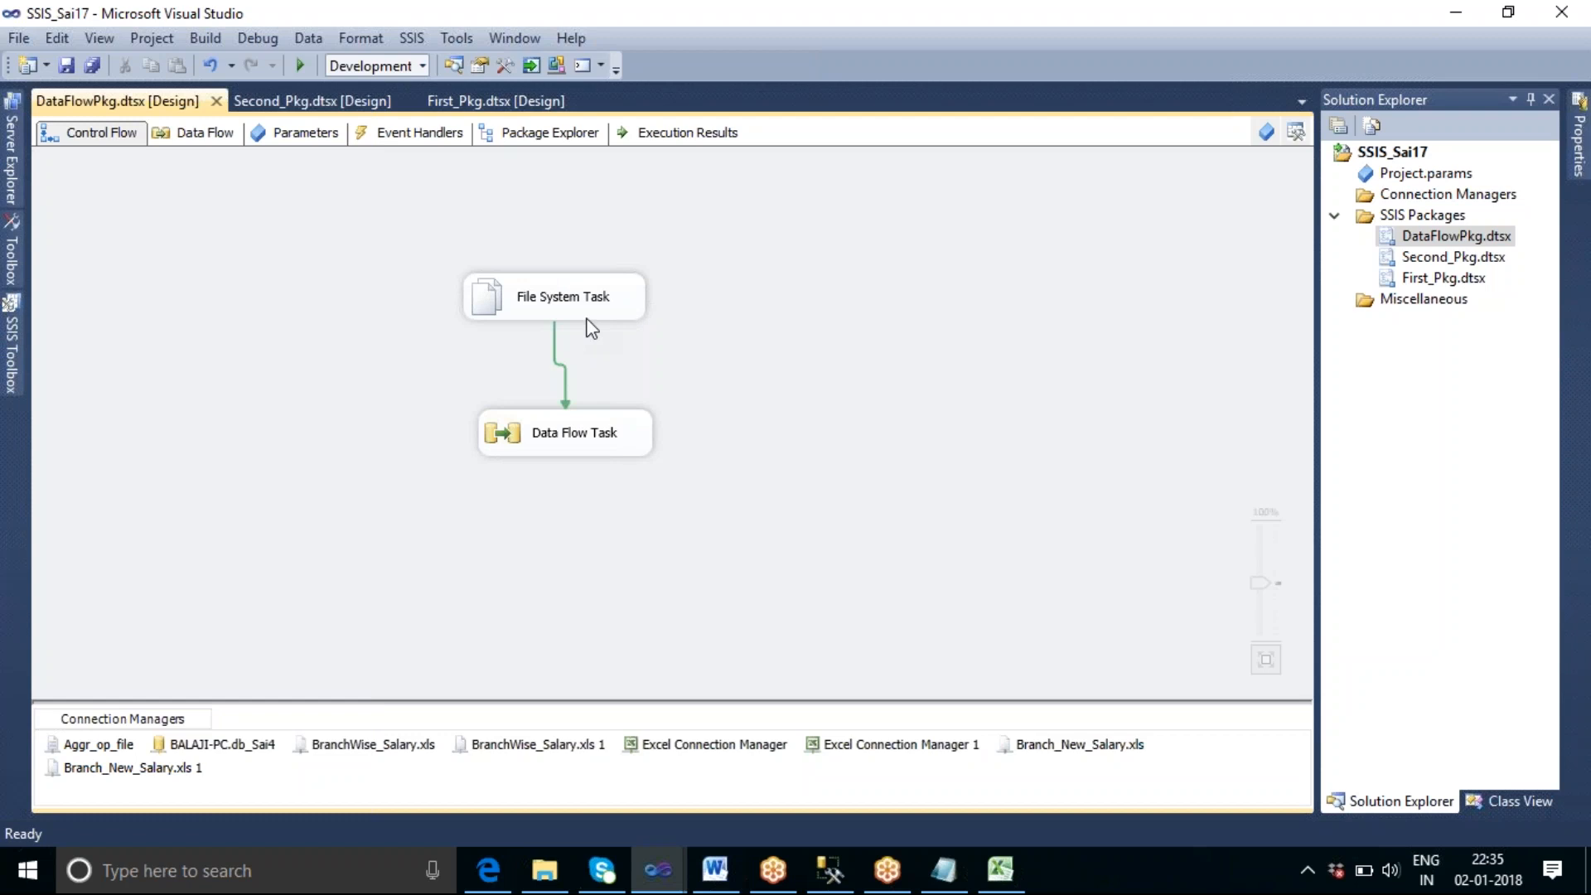
# Step: Open the Data Flow Task from the control flow to review its aggregate, conversion and destination components
pyautogui.click(598, 440)
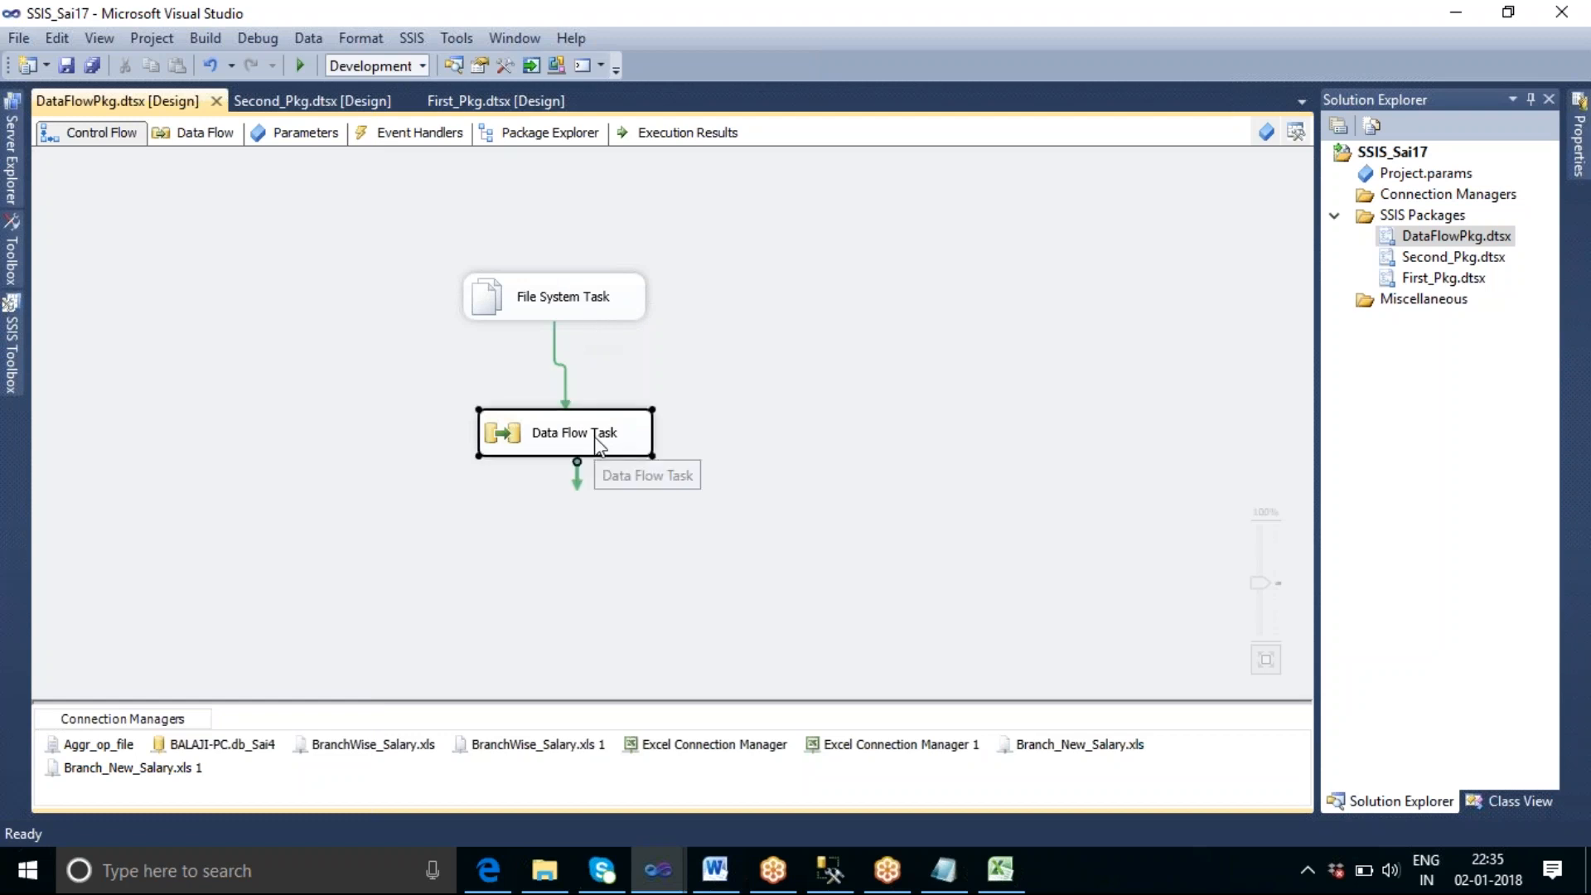
pyautogui.doubleClick(598, 440)
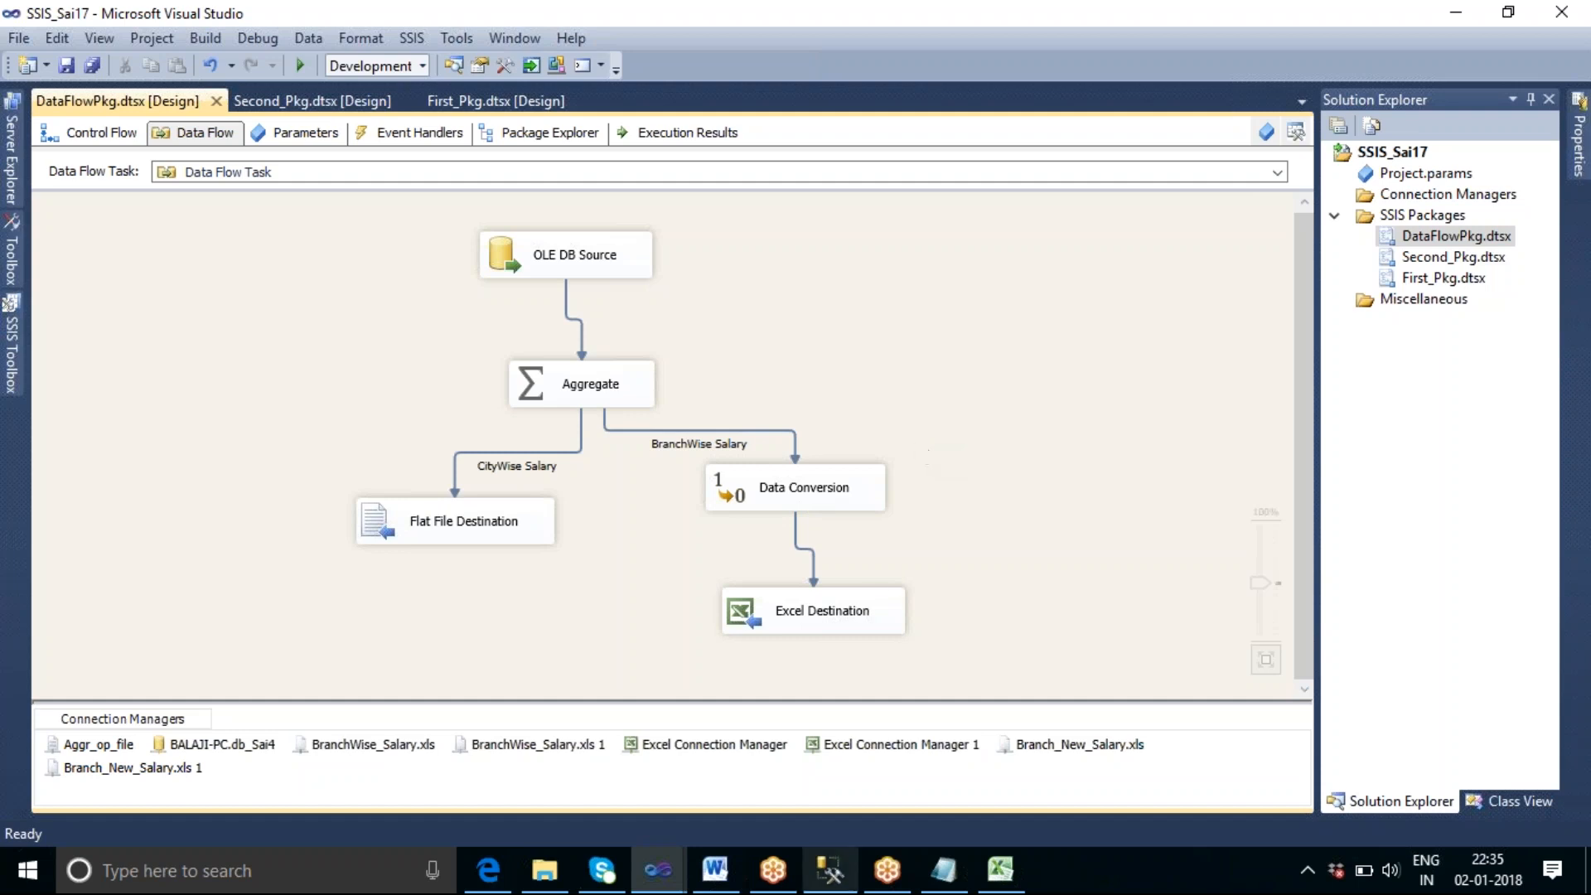
pyautogui.click(1576, 56)
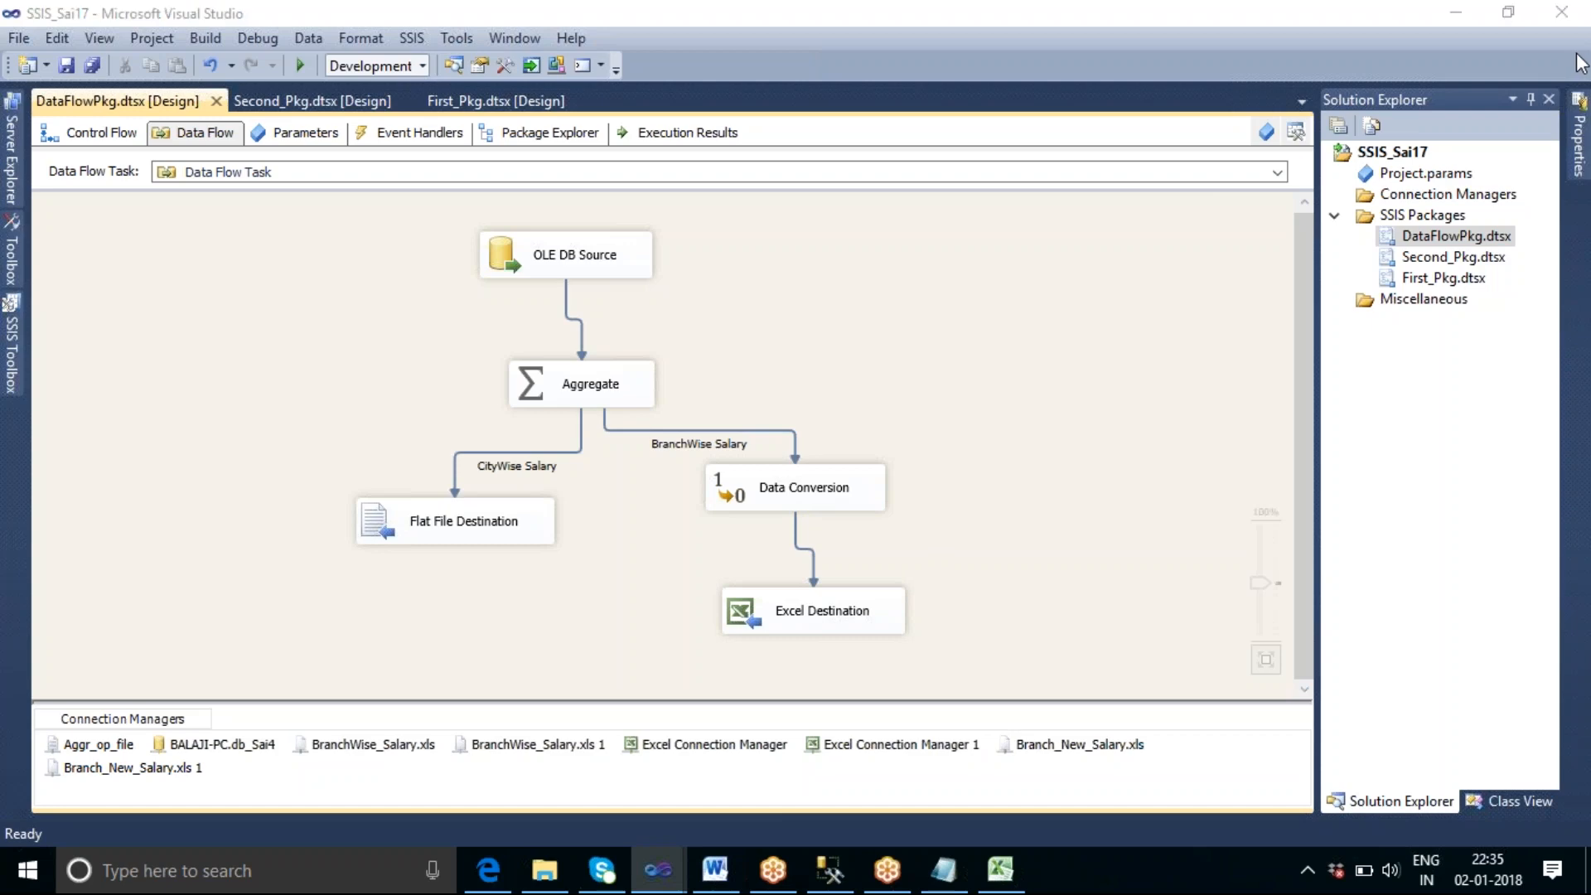